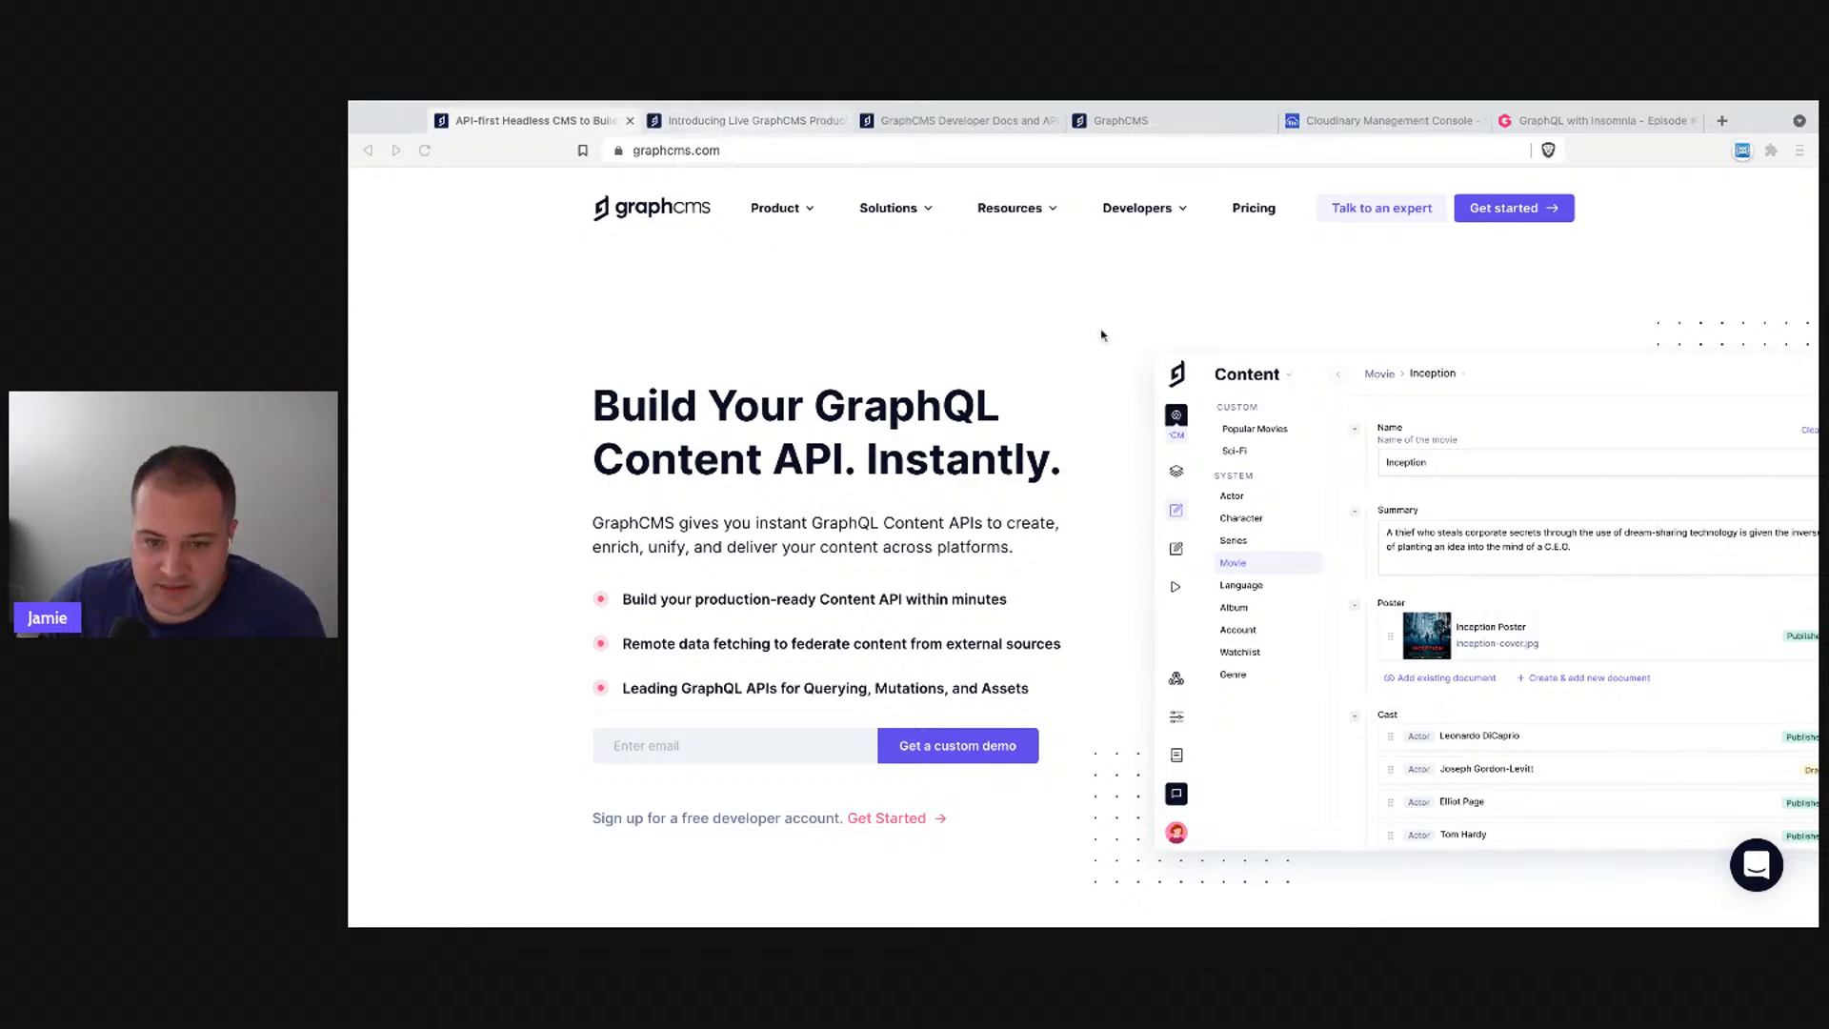
# - Switch to the Live Product Demos blog post and scroll through its demo dates
pyautogui.click(724, 121)
pyautogui.scroll(-8, 804, 547)
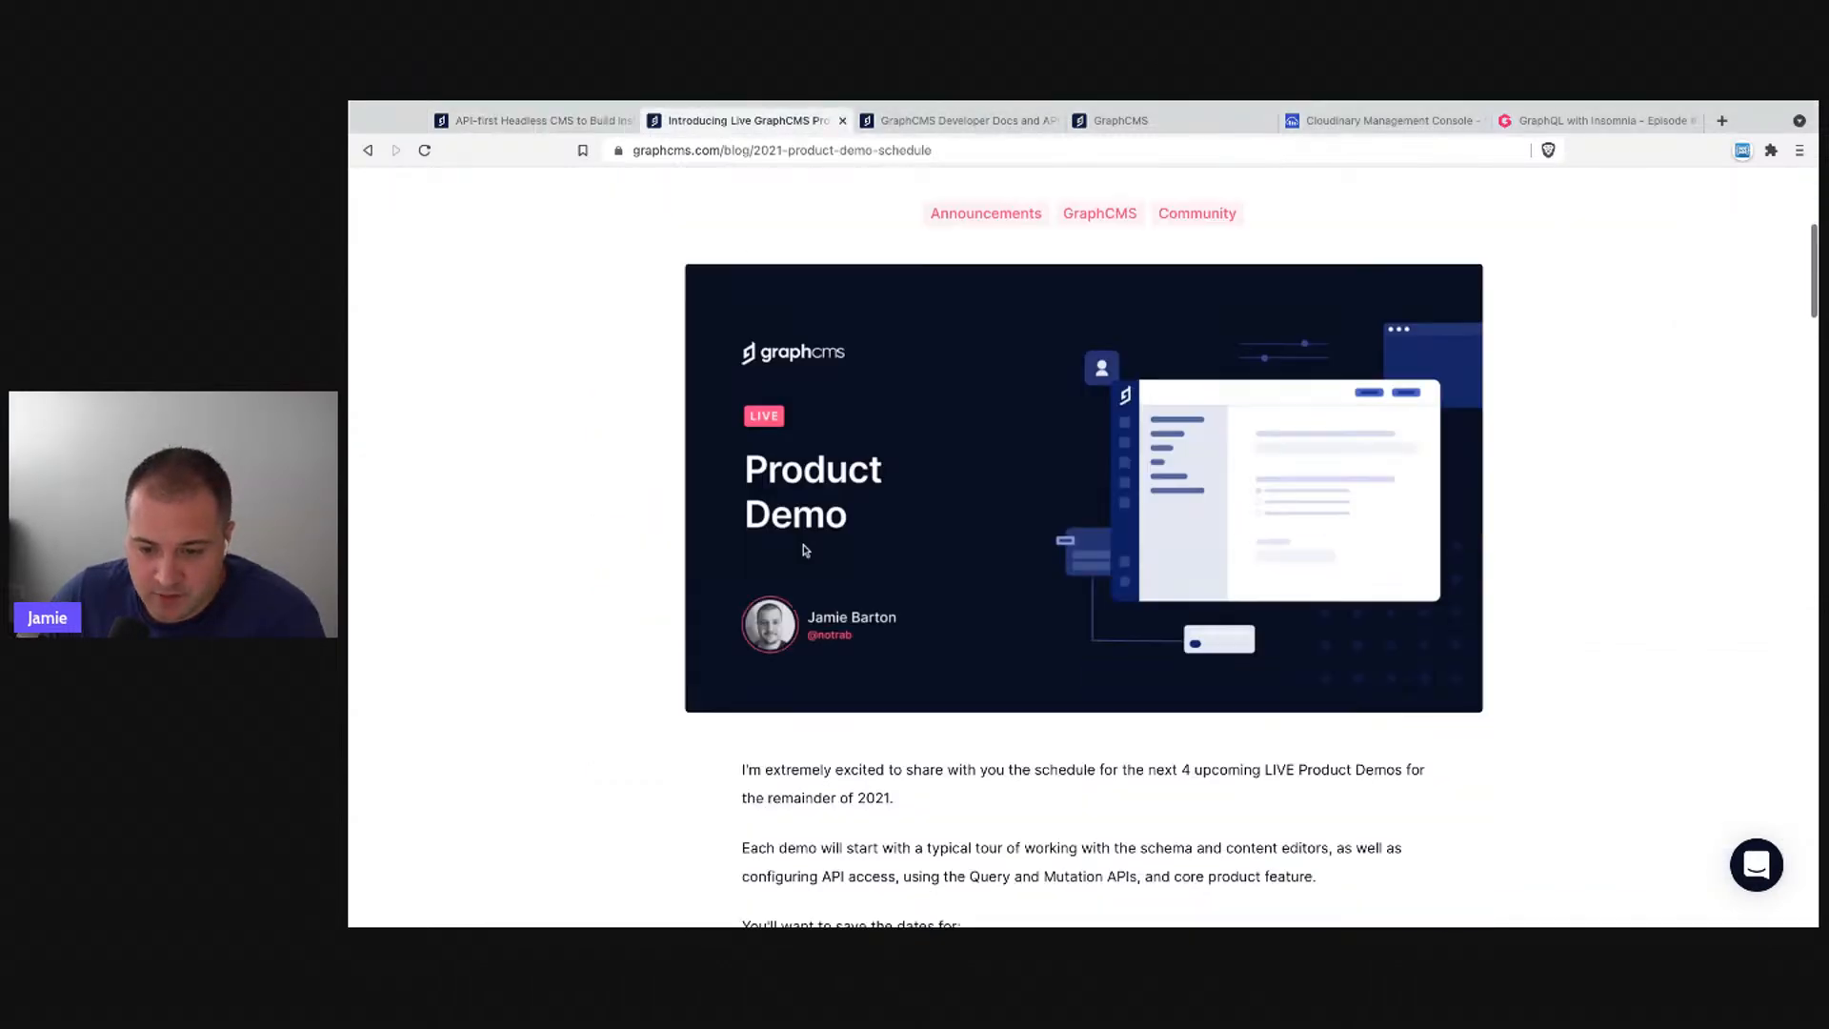
pyautogui.scroll(-10, 717, 555)
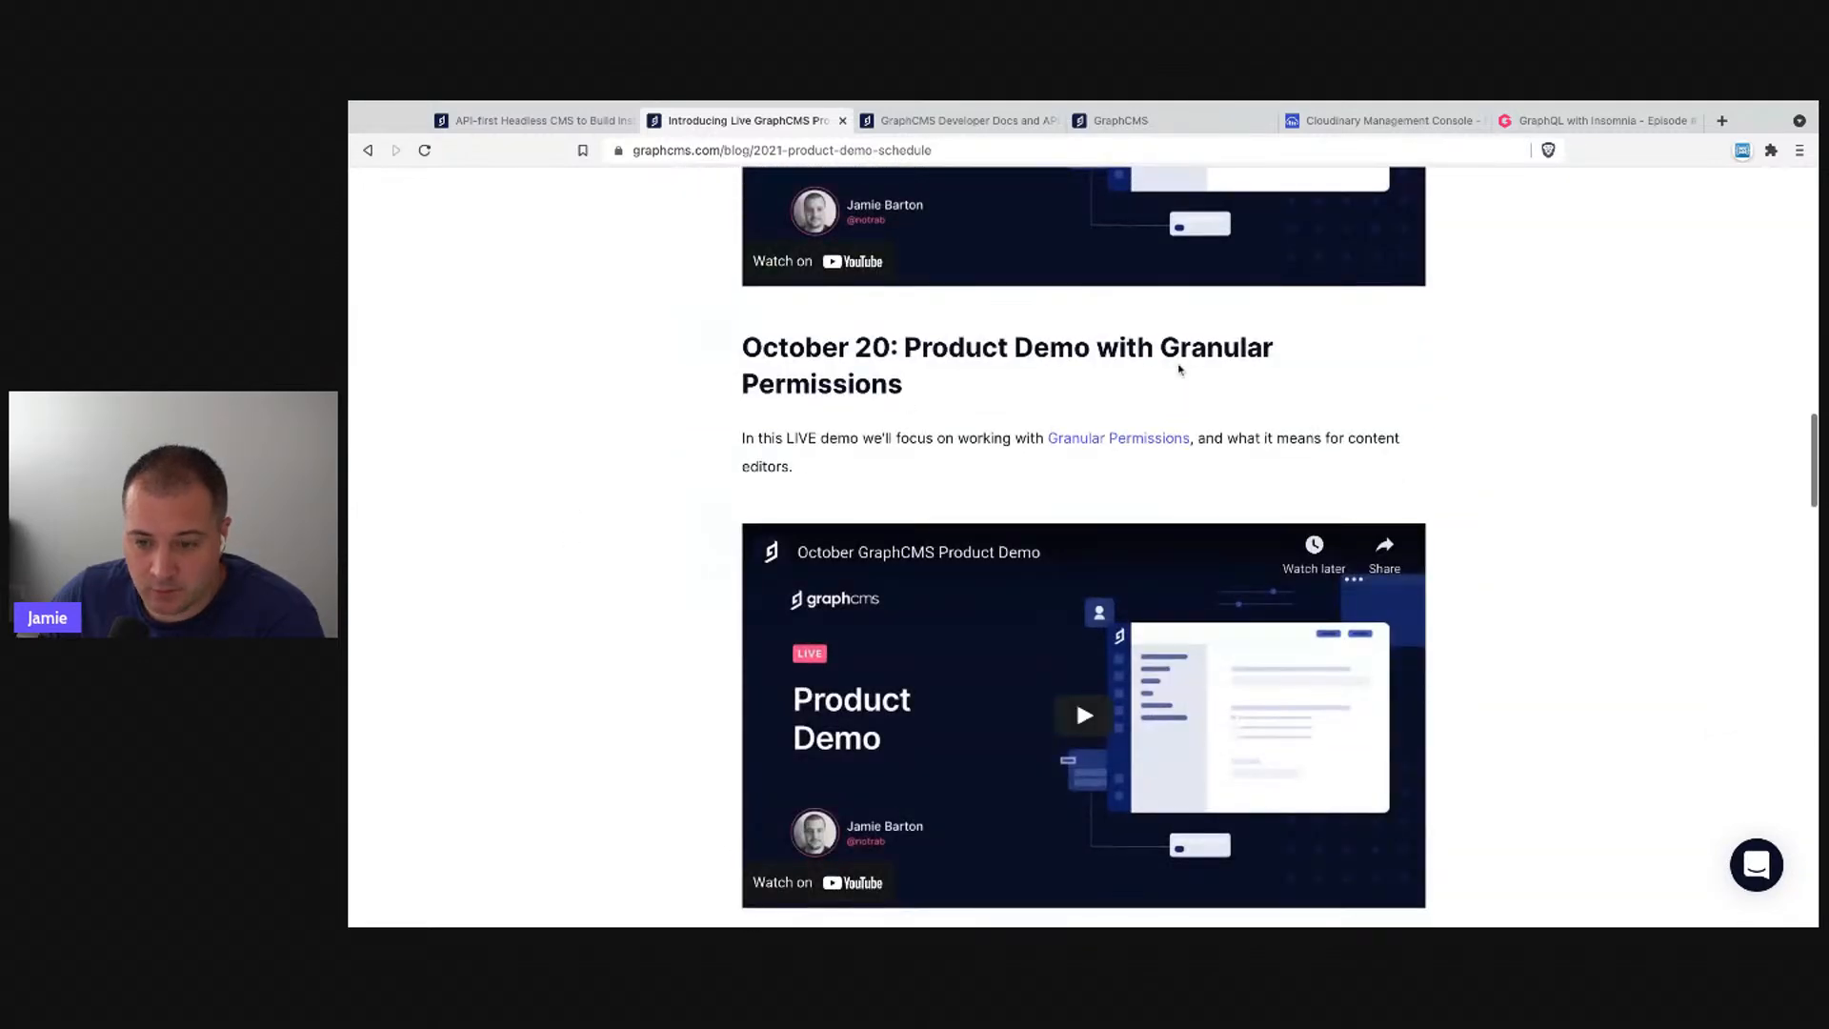
pyautogui.moveTo(1161, 345); pyautogui.dragTo(1180, 389)
pyautogui.click(1180, 389)
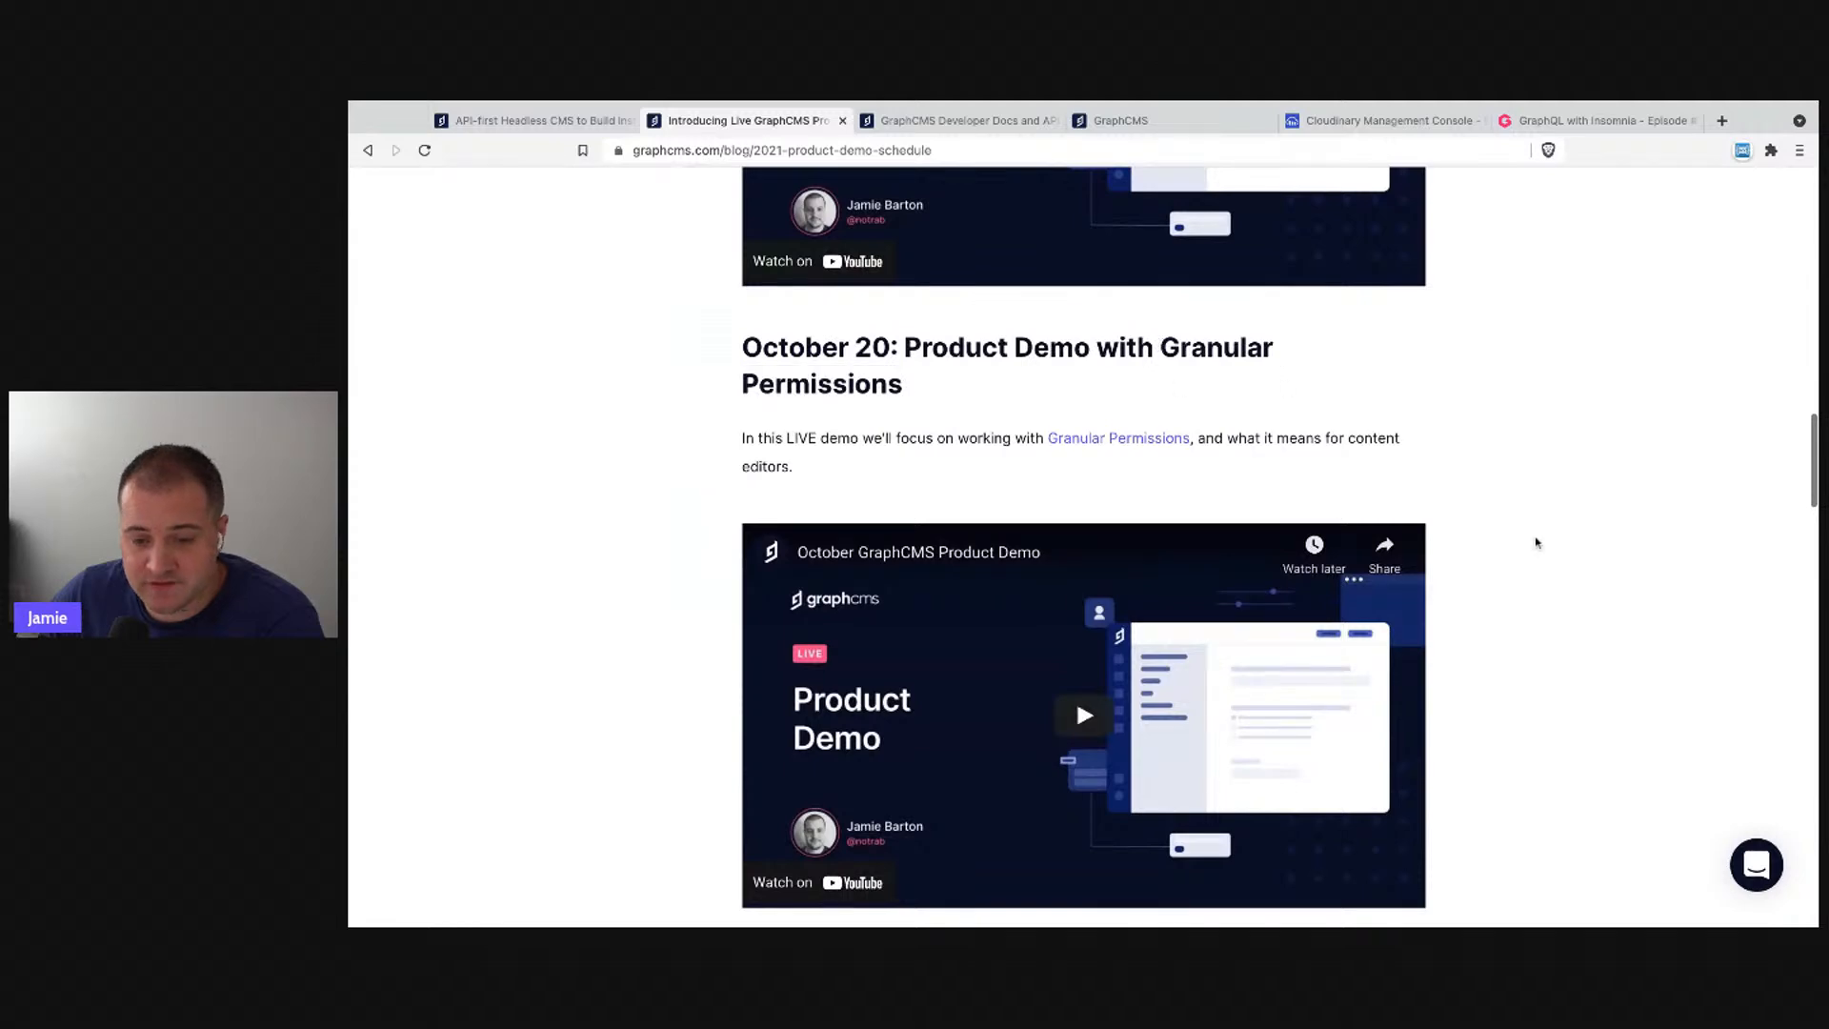
pyautogui.scroll(-3, 1524, 510)
# - Highlight the Management SDK heading words, then scroll back up the post
pyautogui.moveTo(1415, 604); pyautogui.dragTo(1179, 608)
pyautogui.click(1488, 646)
pyautogui.scroll(-5, 1513, 665)
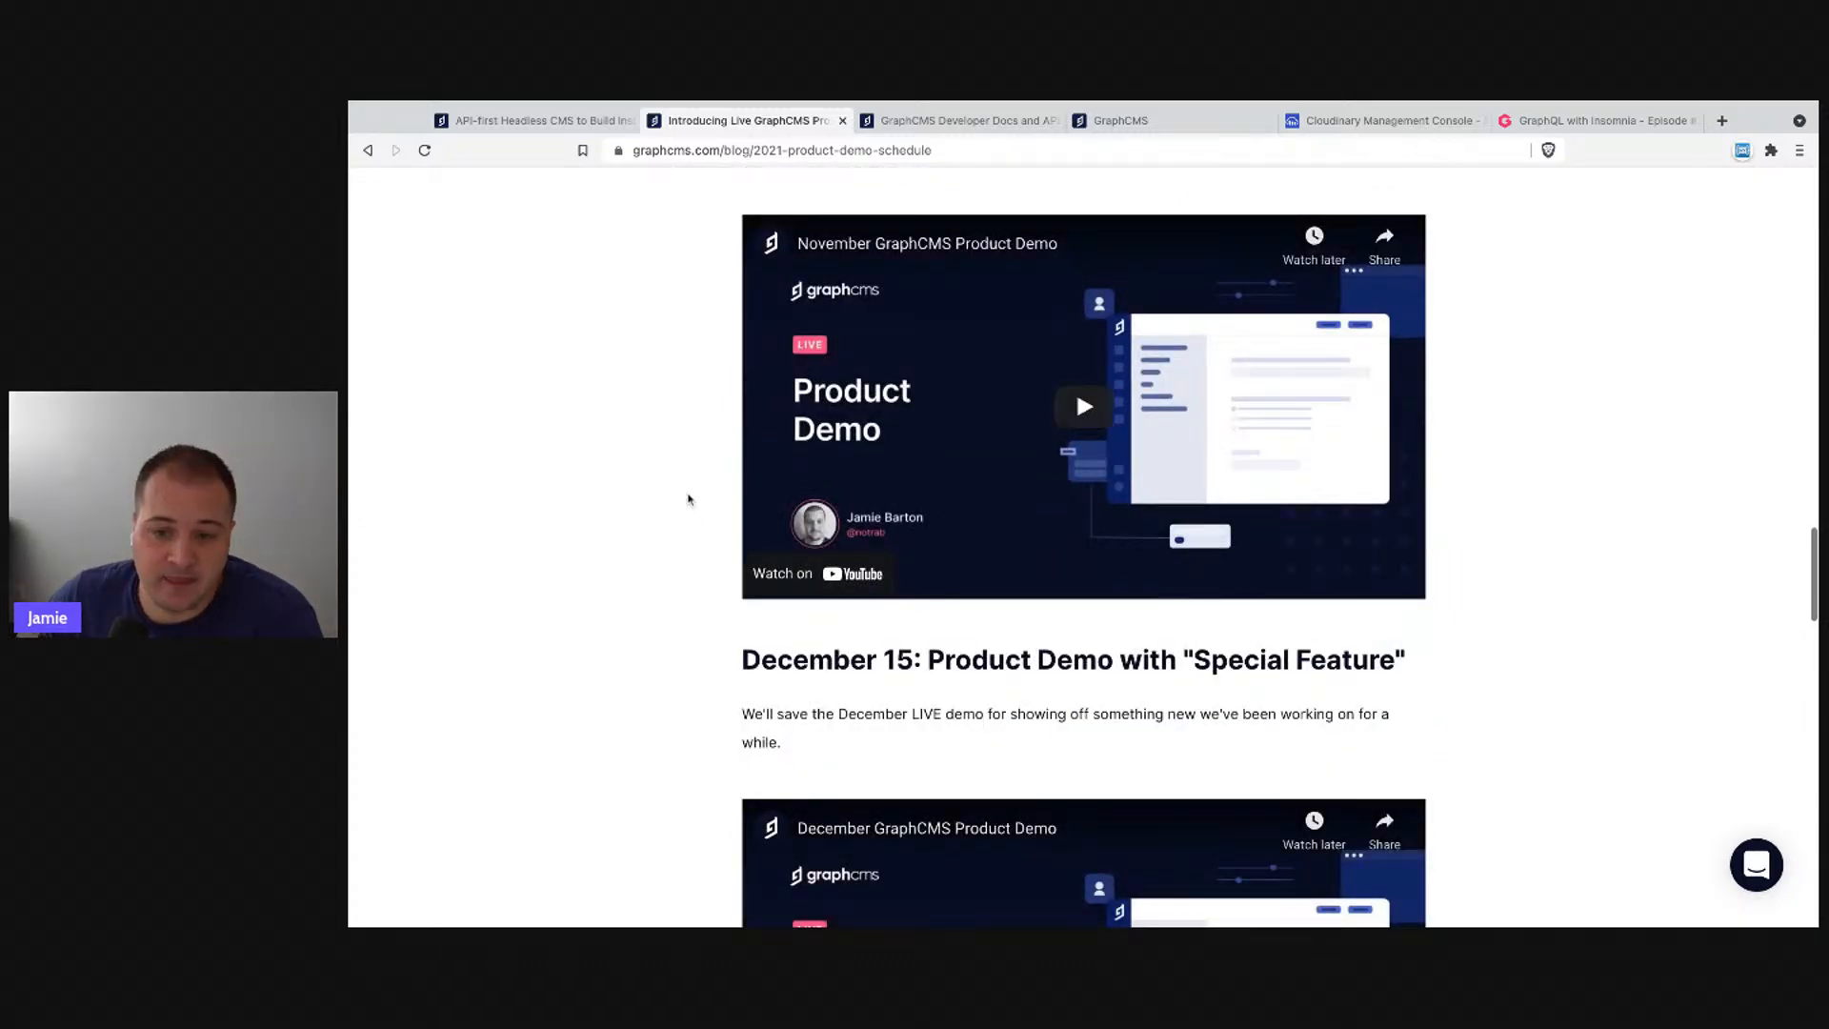
pyautogui.scroll(1, 653, 497)
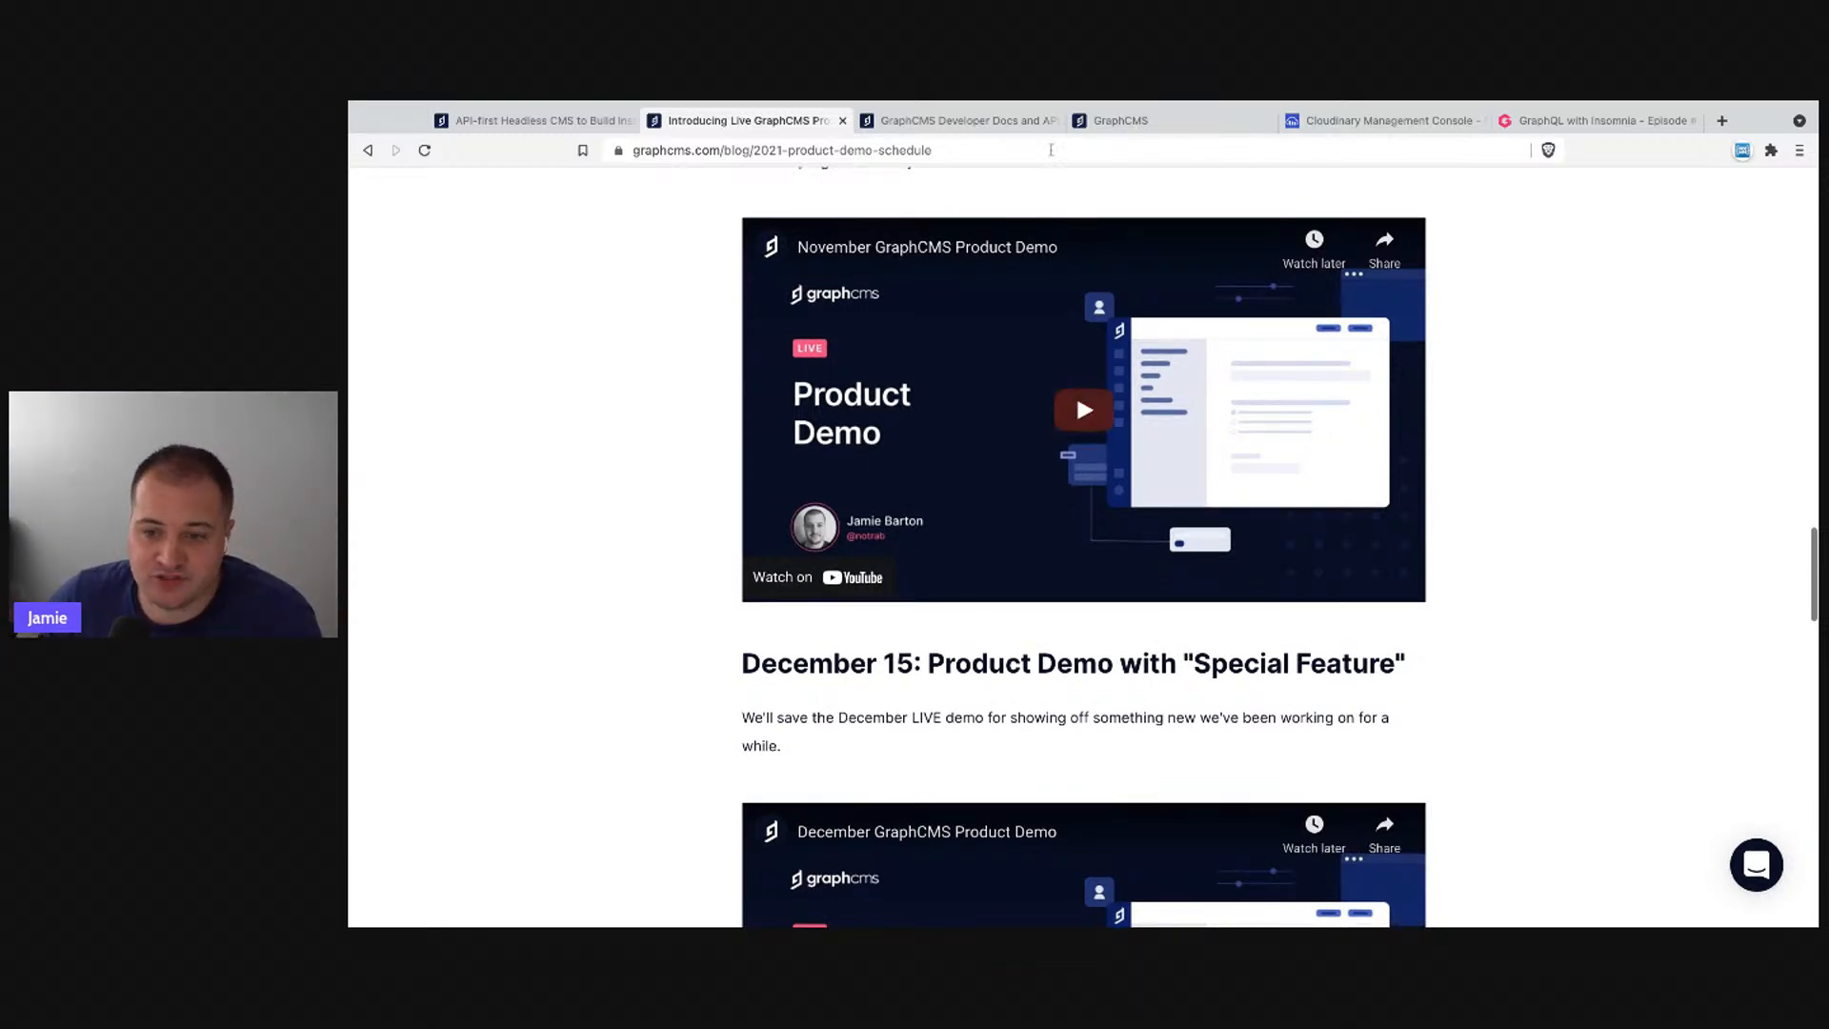
pyautogui.scroll(10, 654, 499)
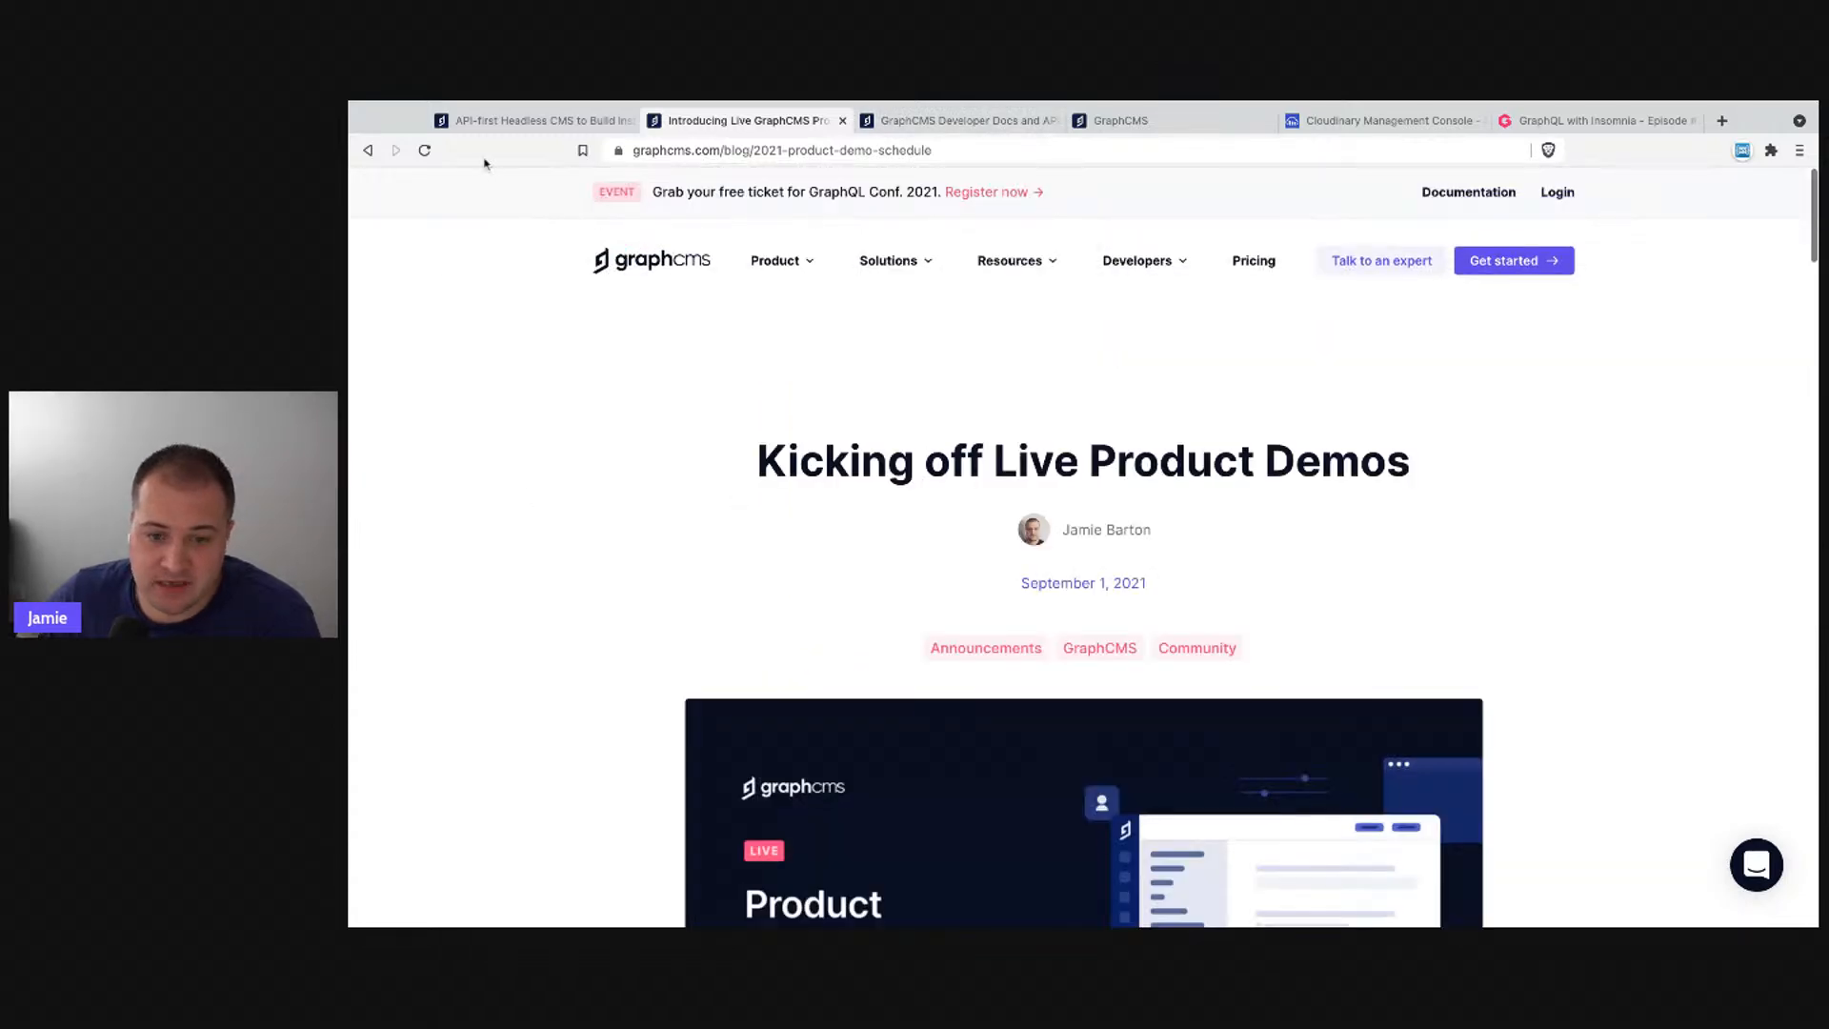
# - Glance at the graphcms.com homepage, then close the blog post to reveal the developer docs
pyautogui.click(532, 126)
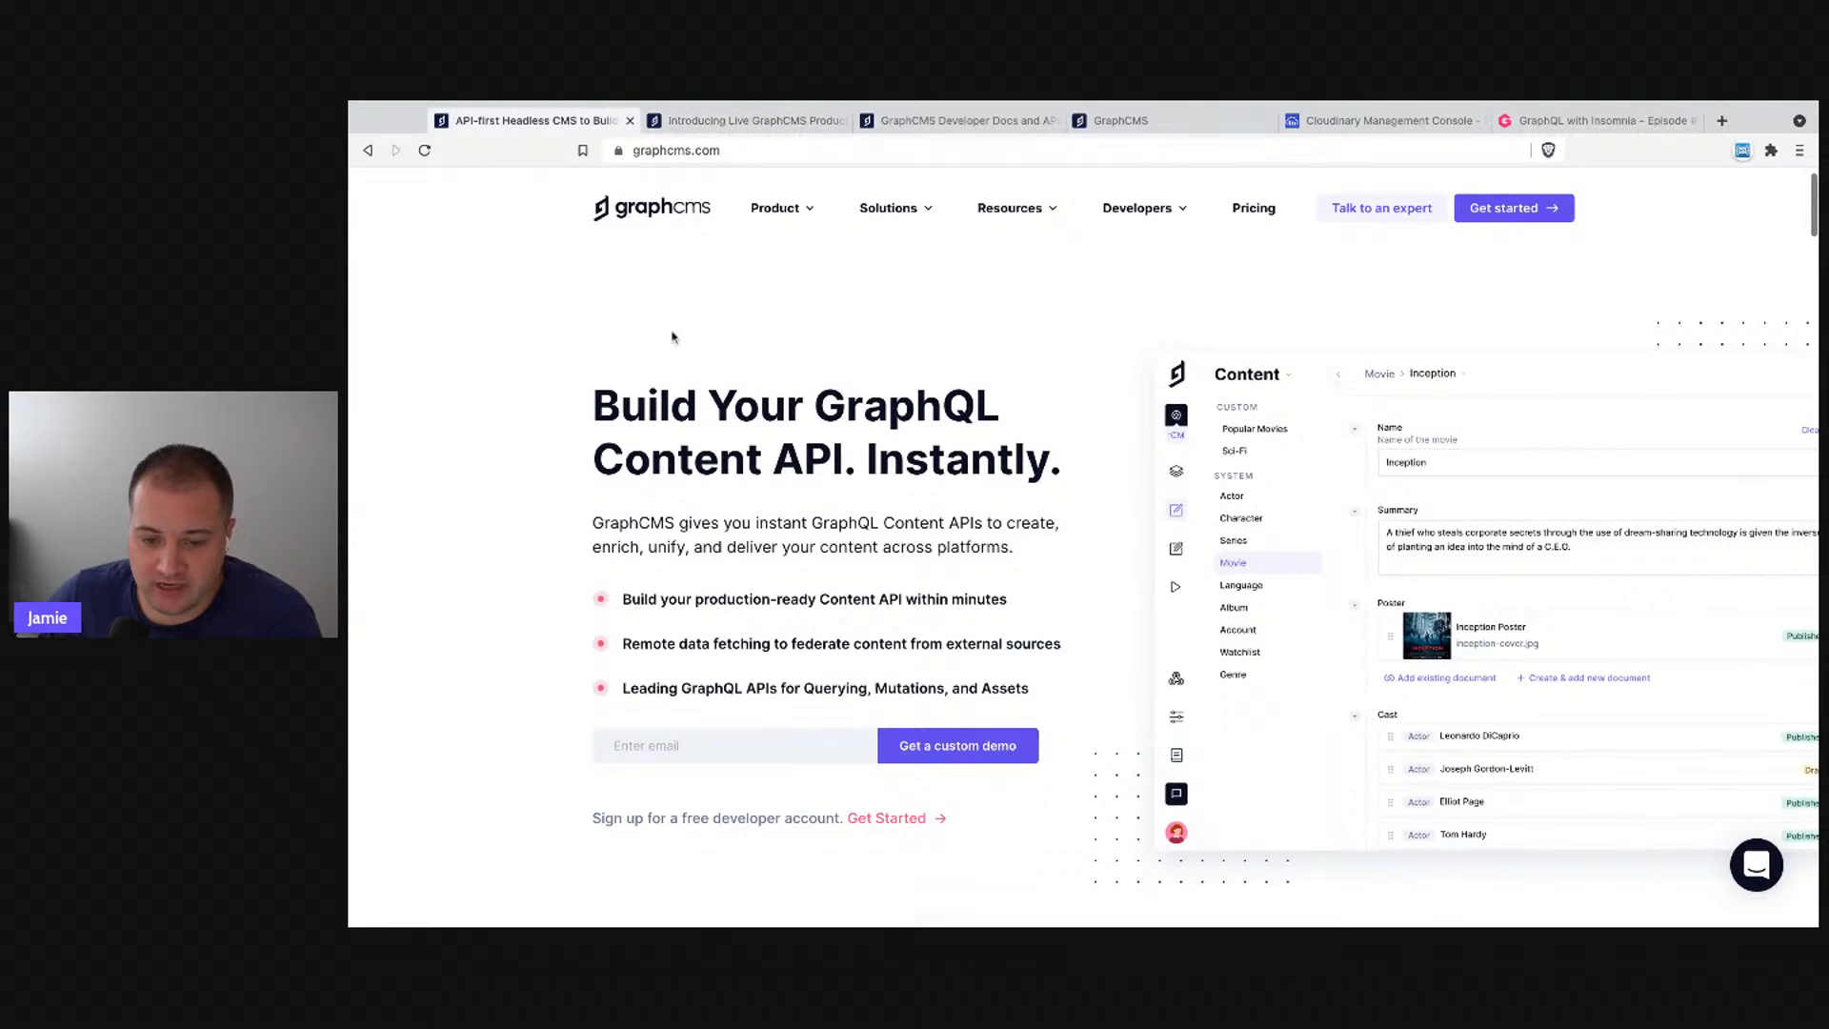
pyautogui.click(787, 112)
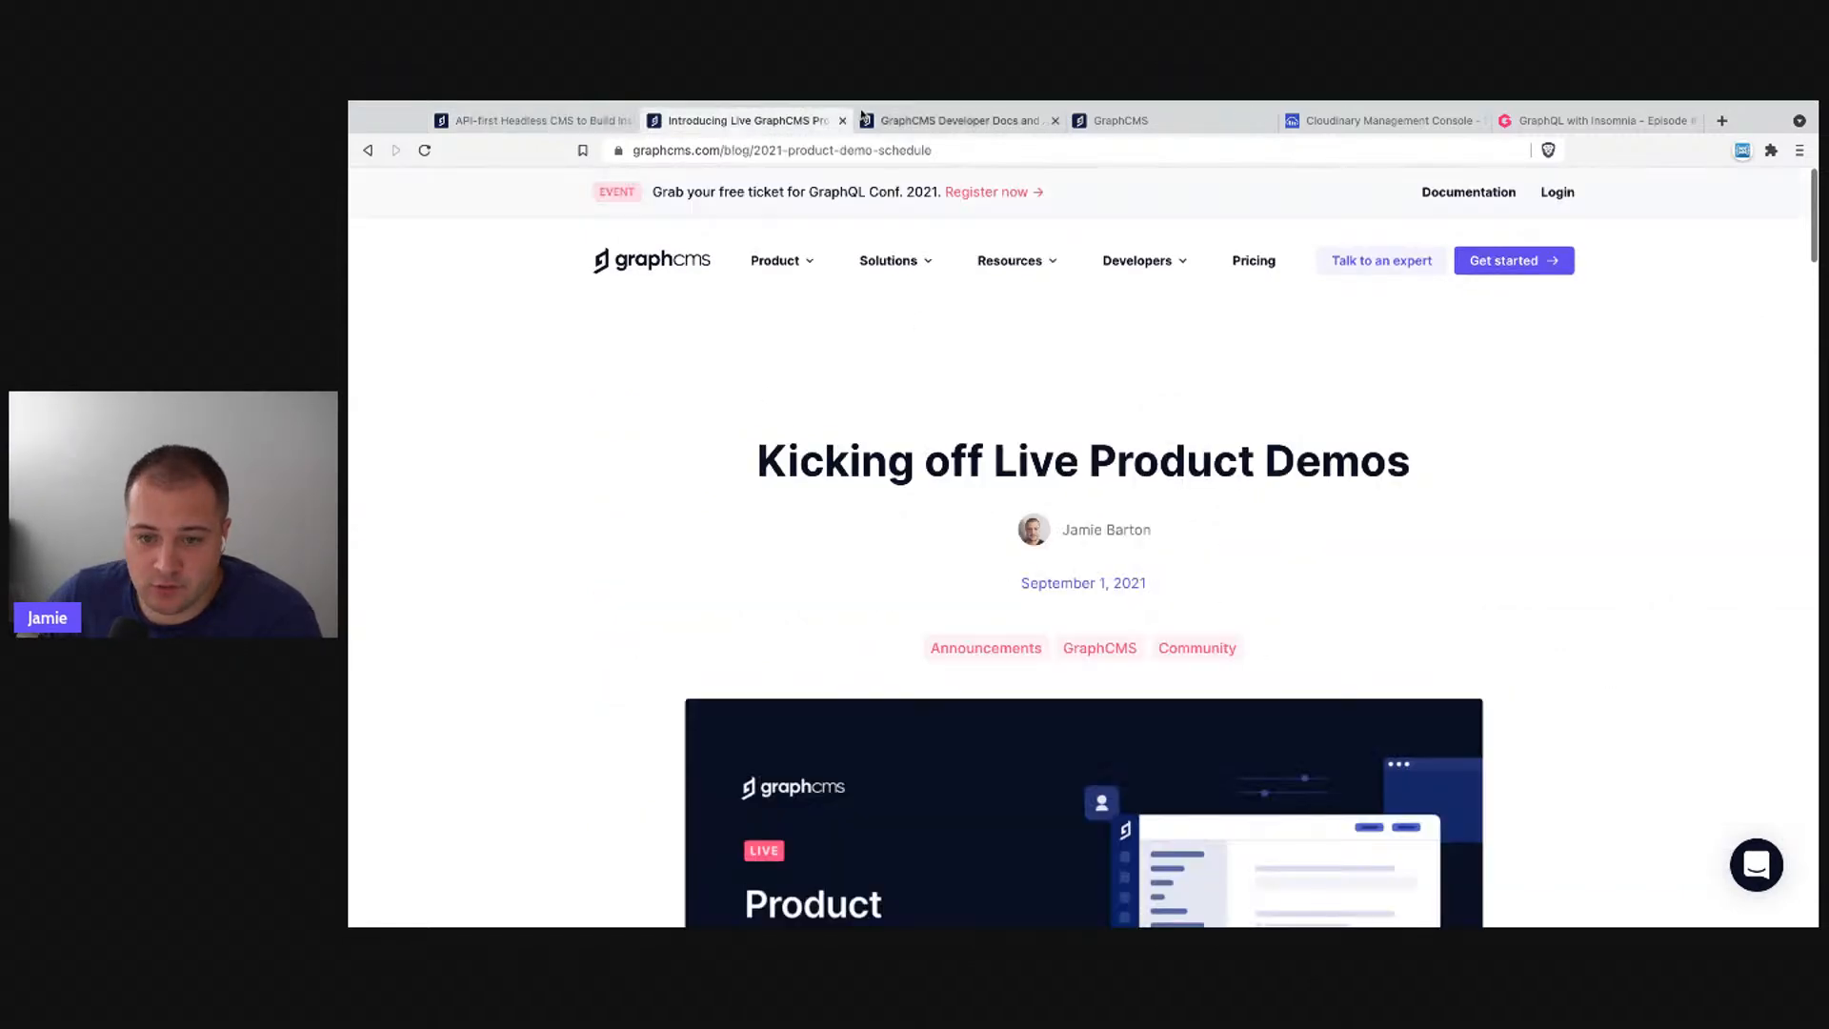
pyautogui.click(842, 121)
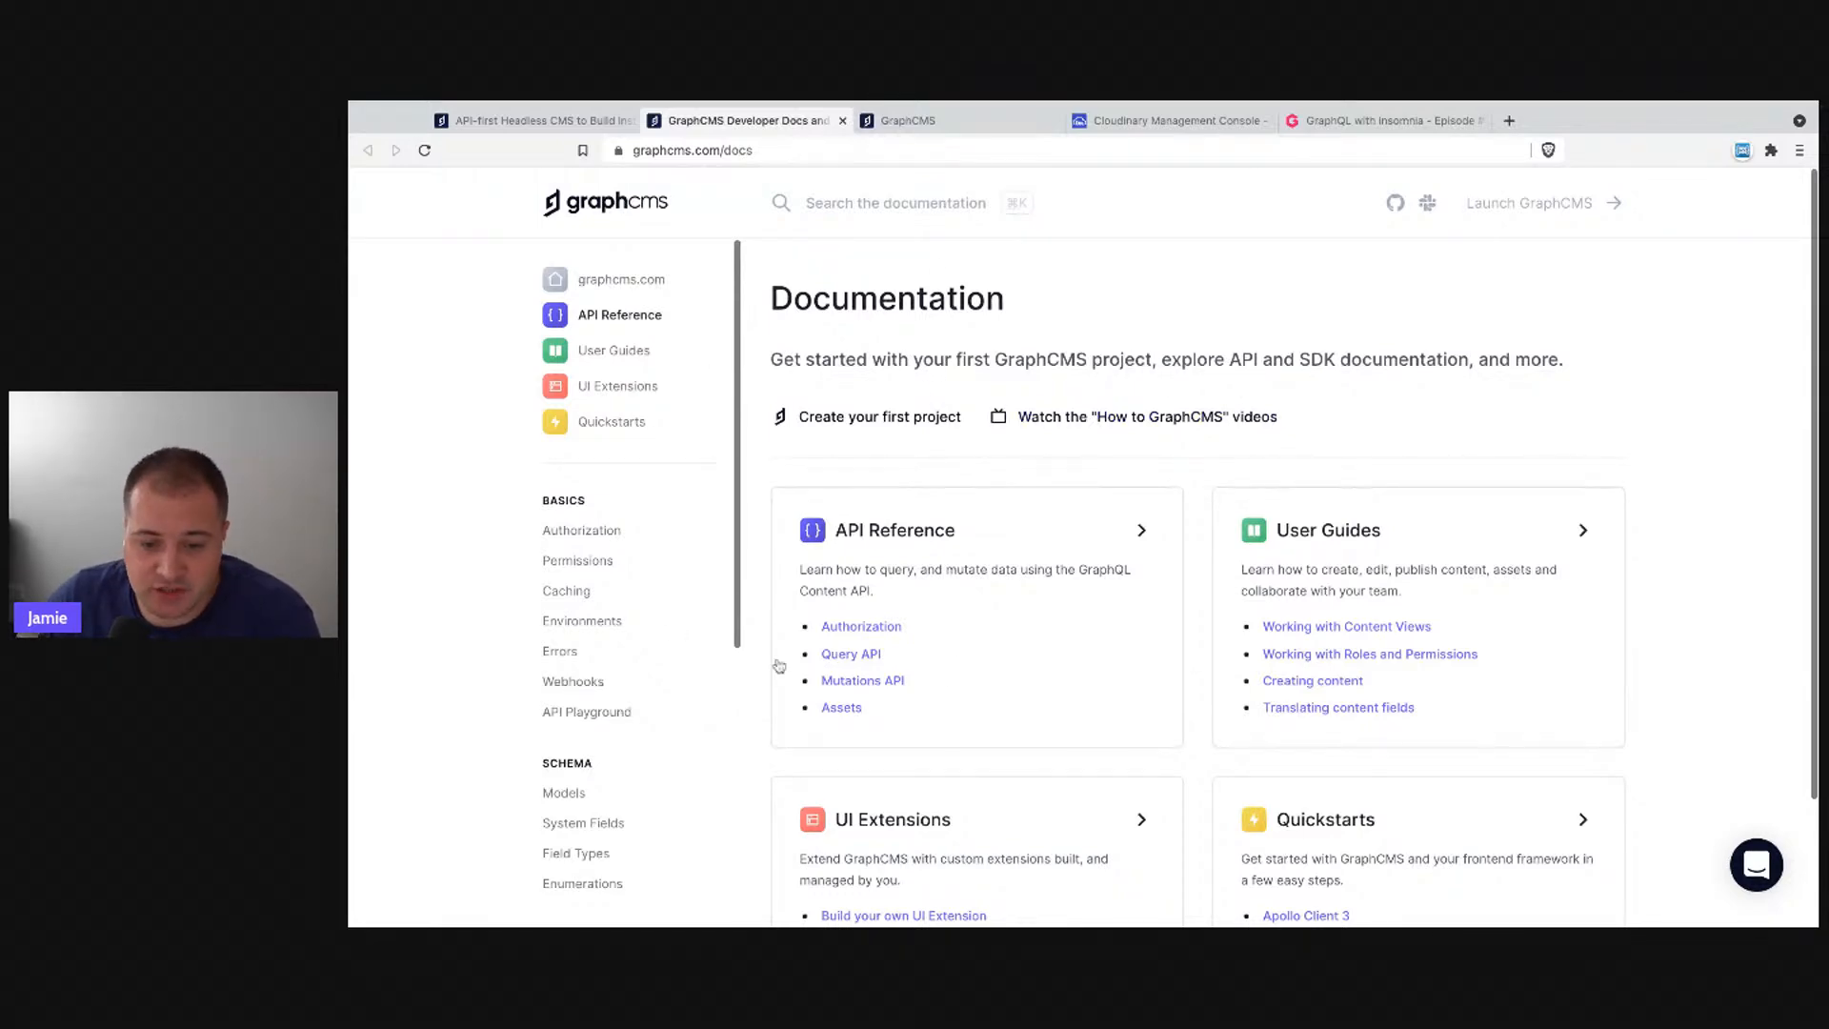
# - Open the Navigating the CMS guide under User Guides and scroll through it
pyautogui.scroll(-2, 779, 665)
pyautogui.scroll(2, 778, 665)
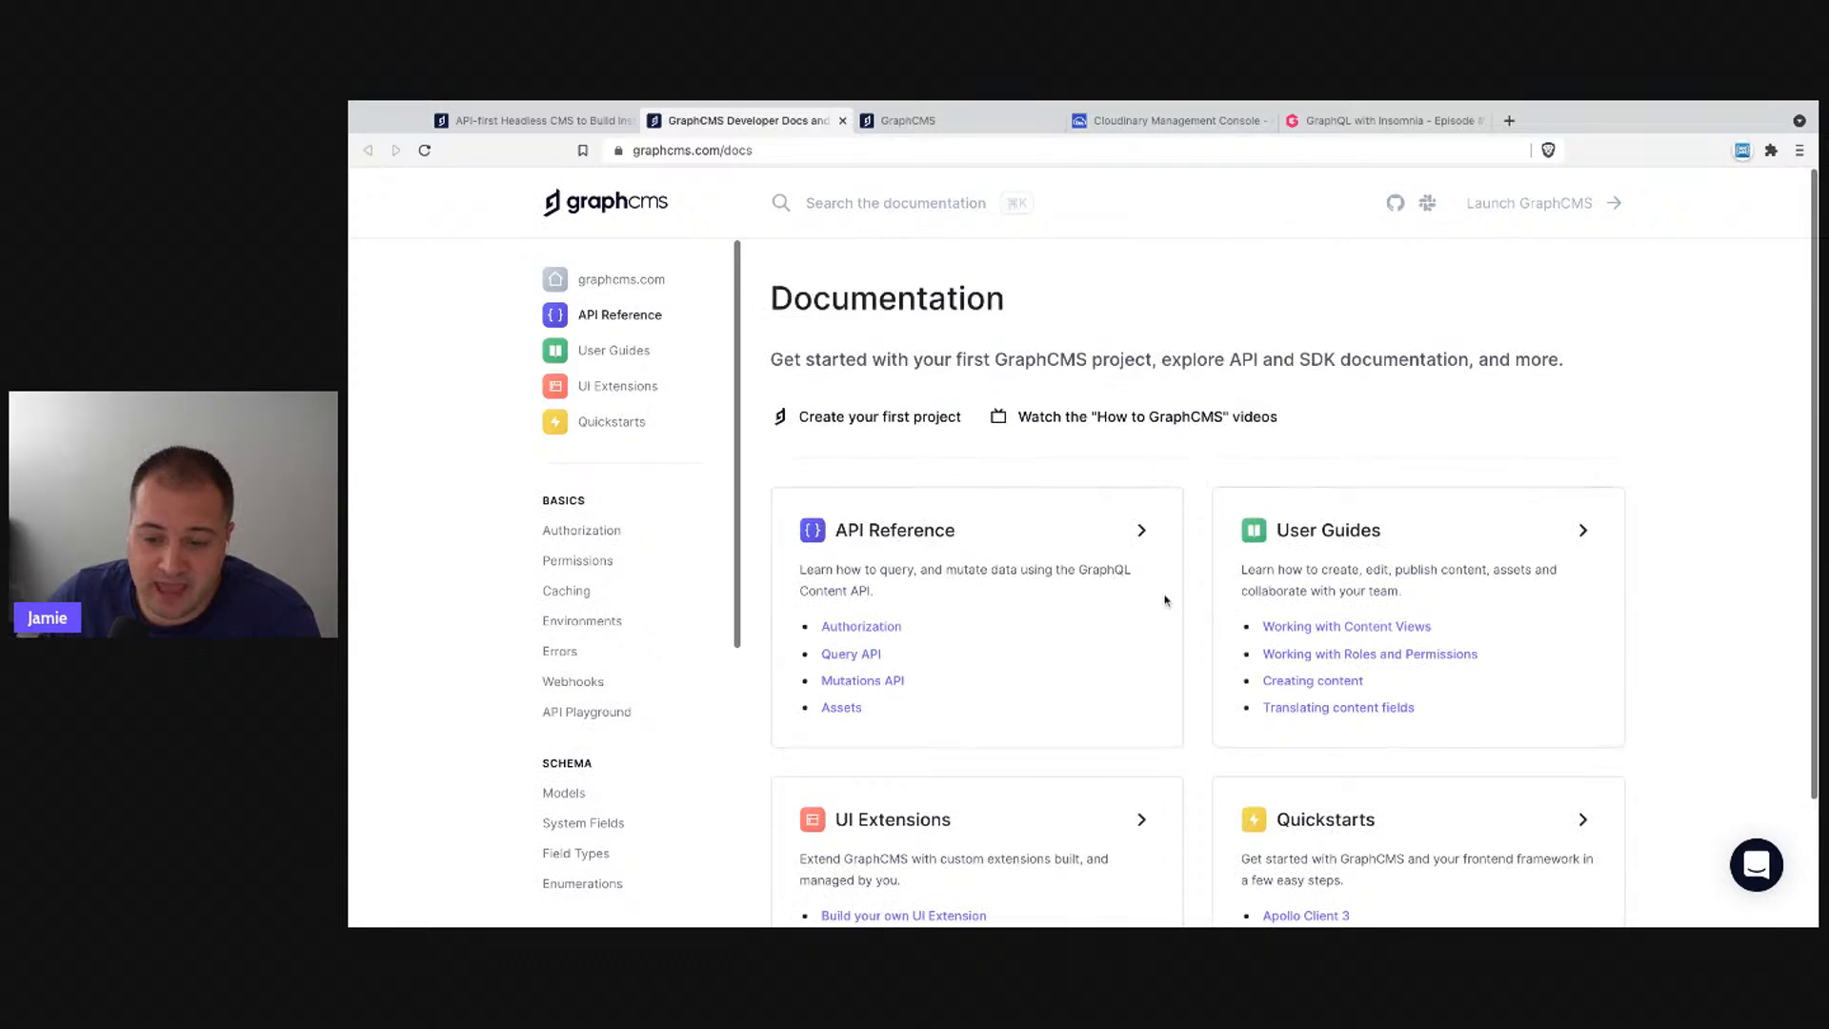
pyautogui.scroll(-2, 908, 594)
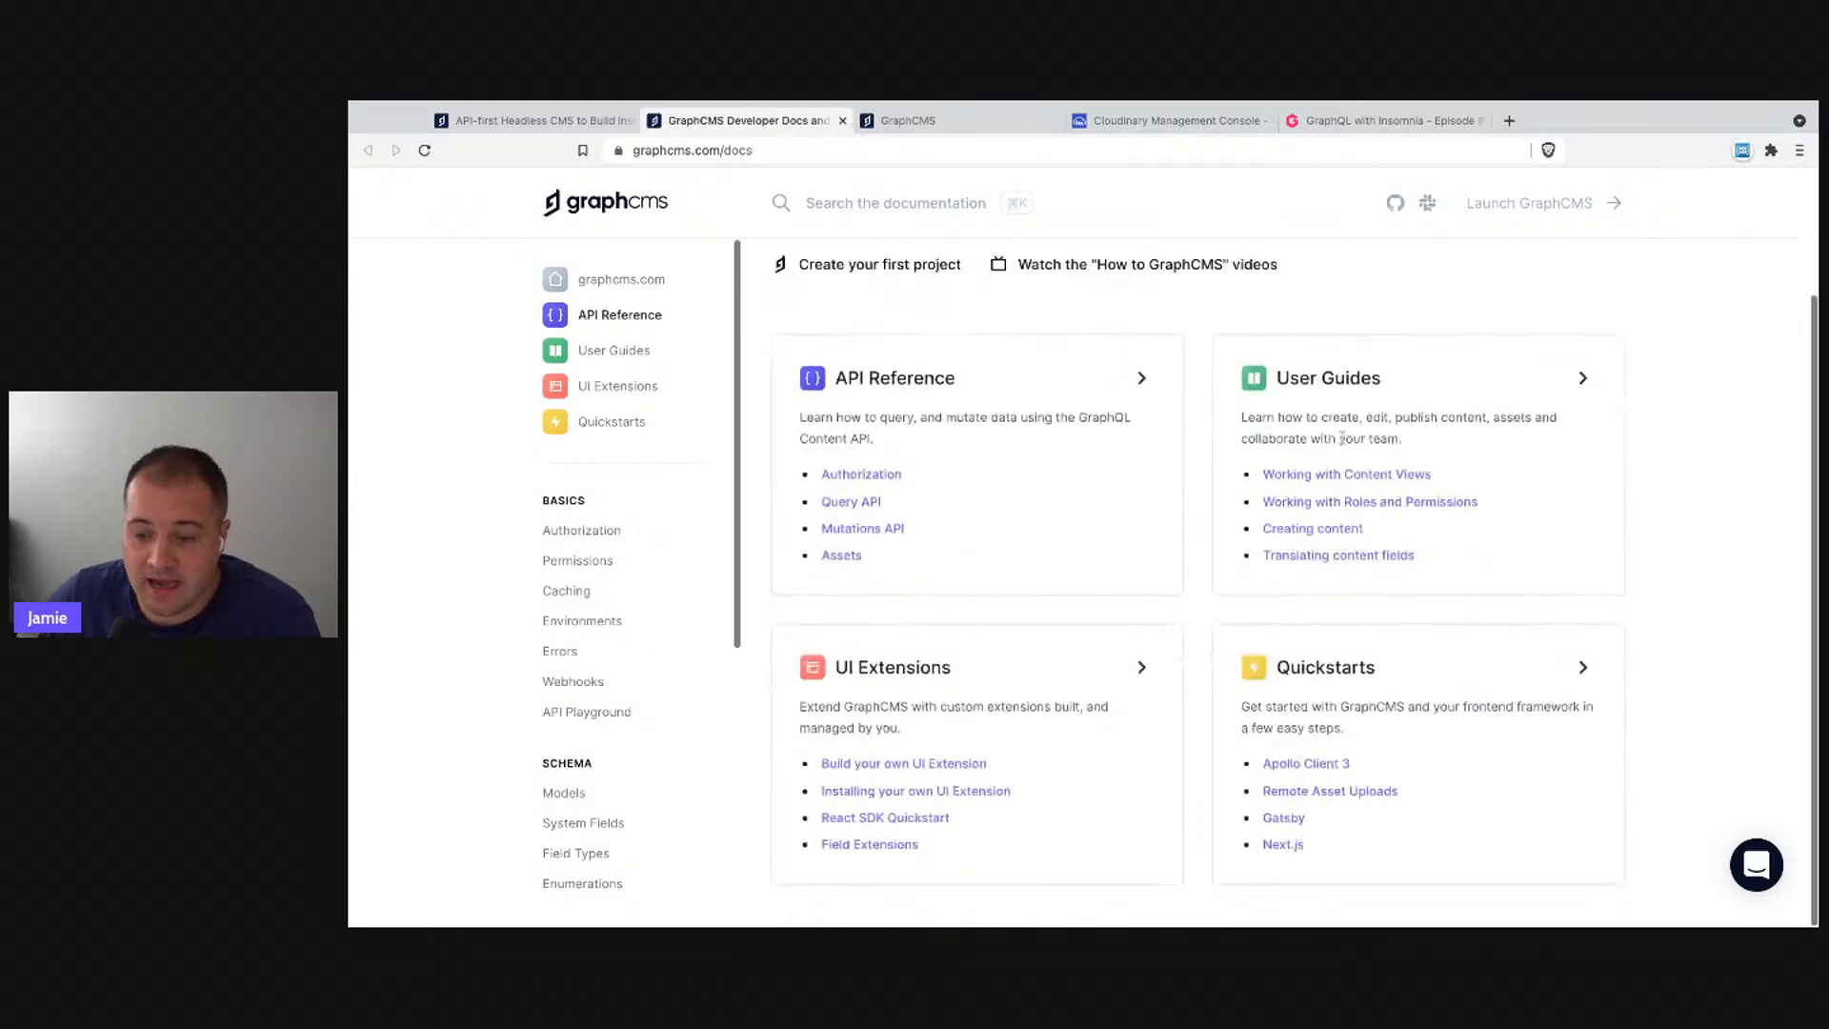
pyautogui.click(1308, 383)
pyautogui.click(591, 560)
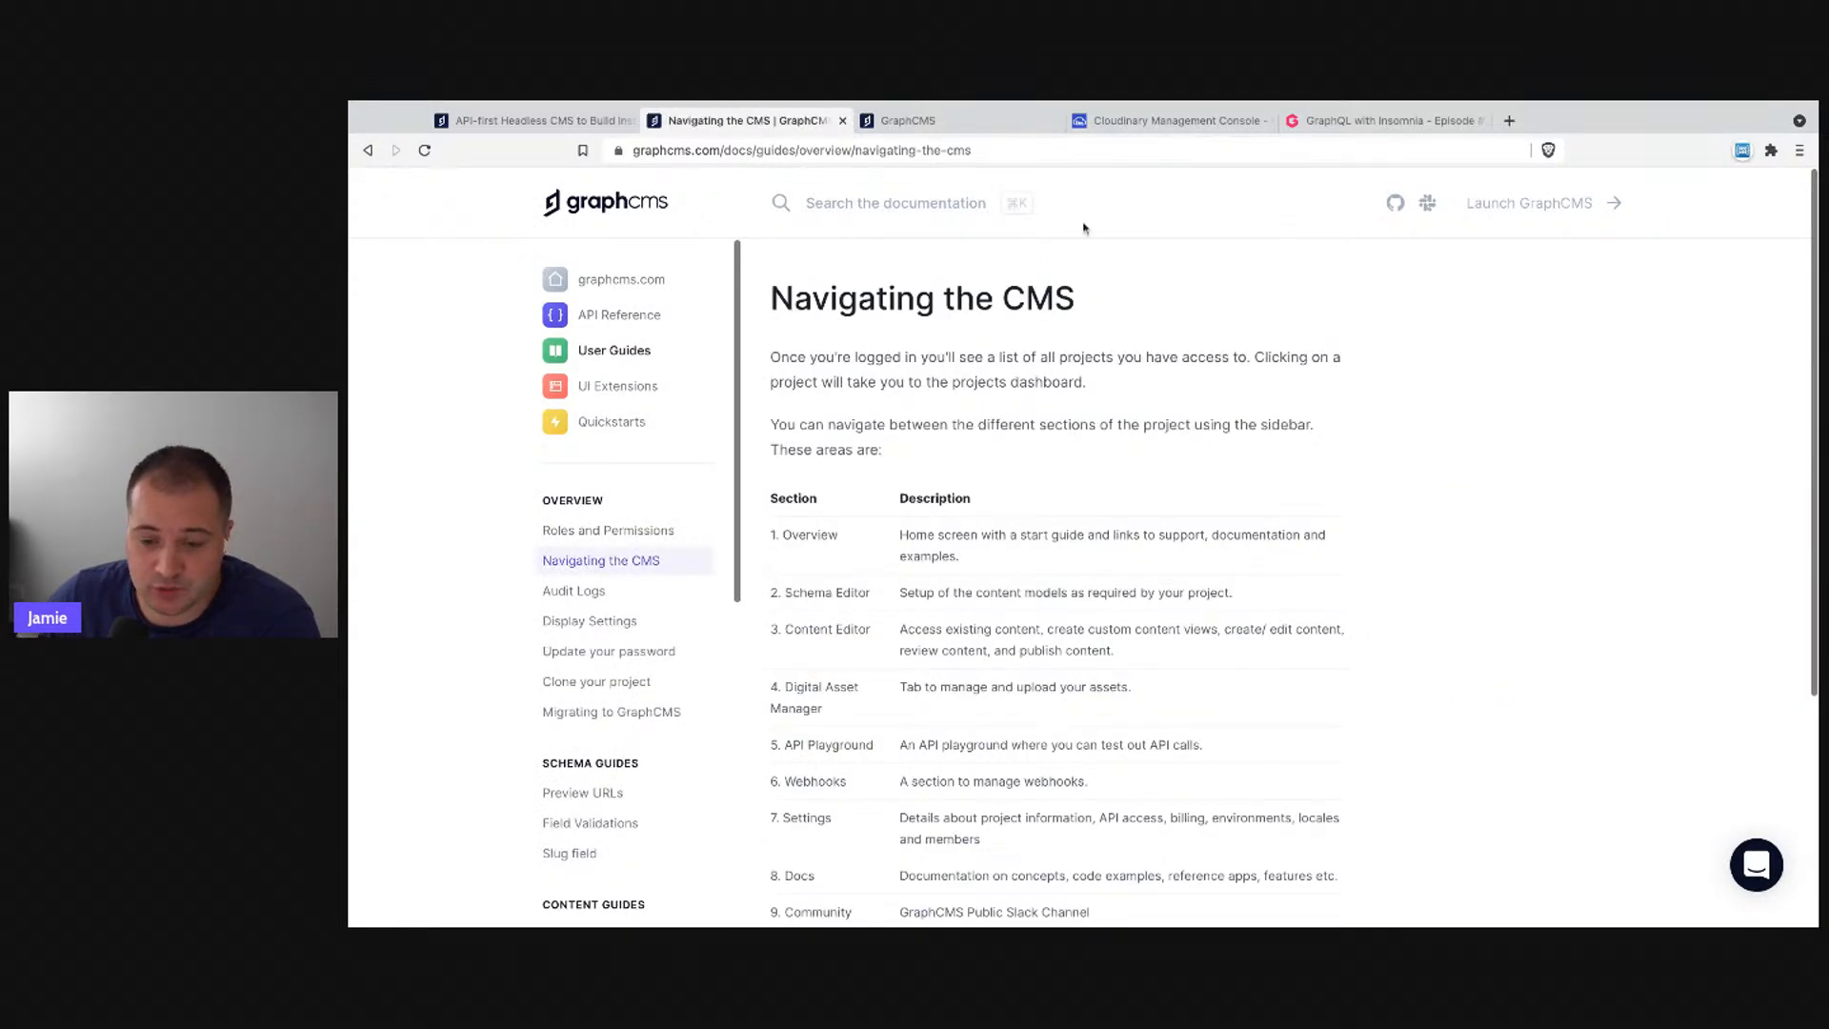
pyautogui.scroll(-6, 992, 548)
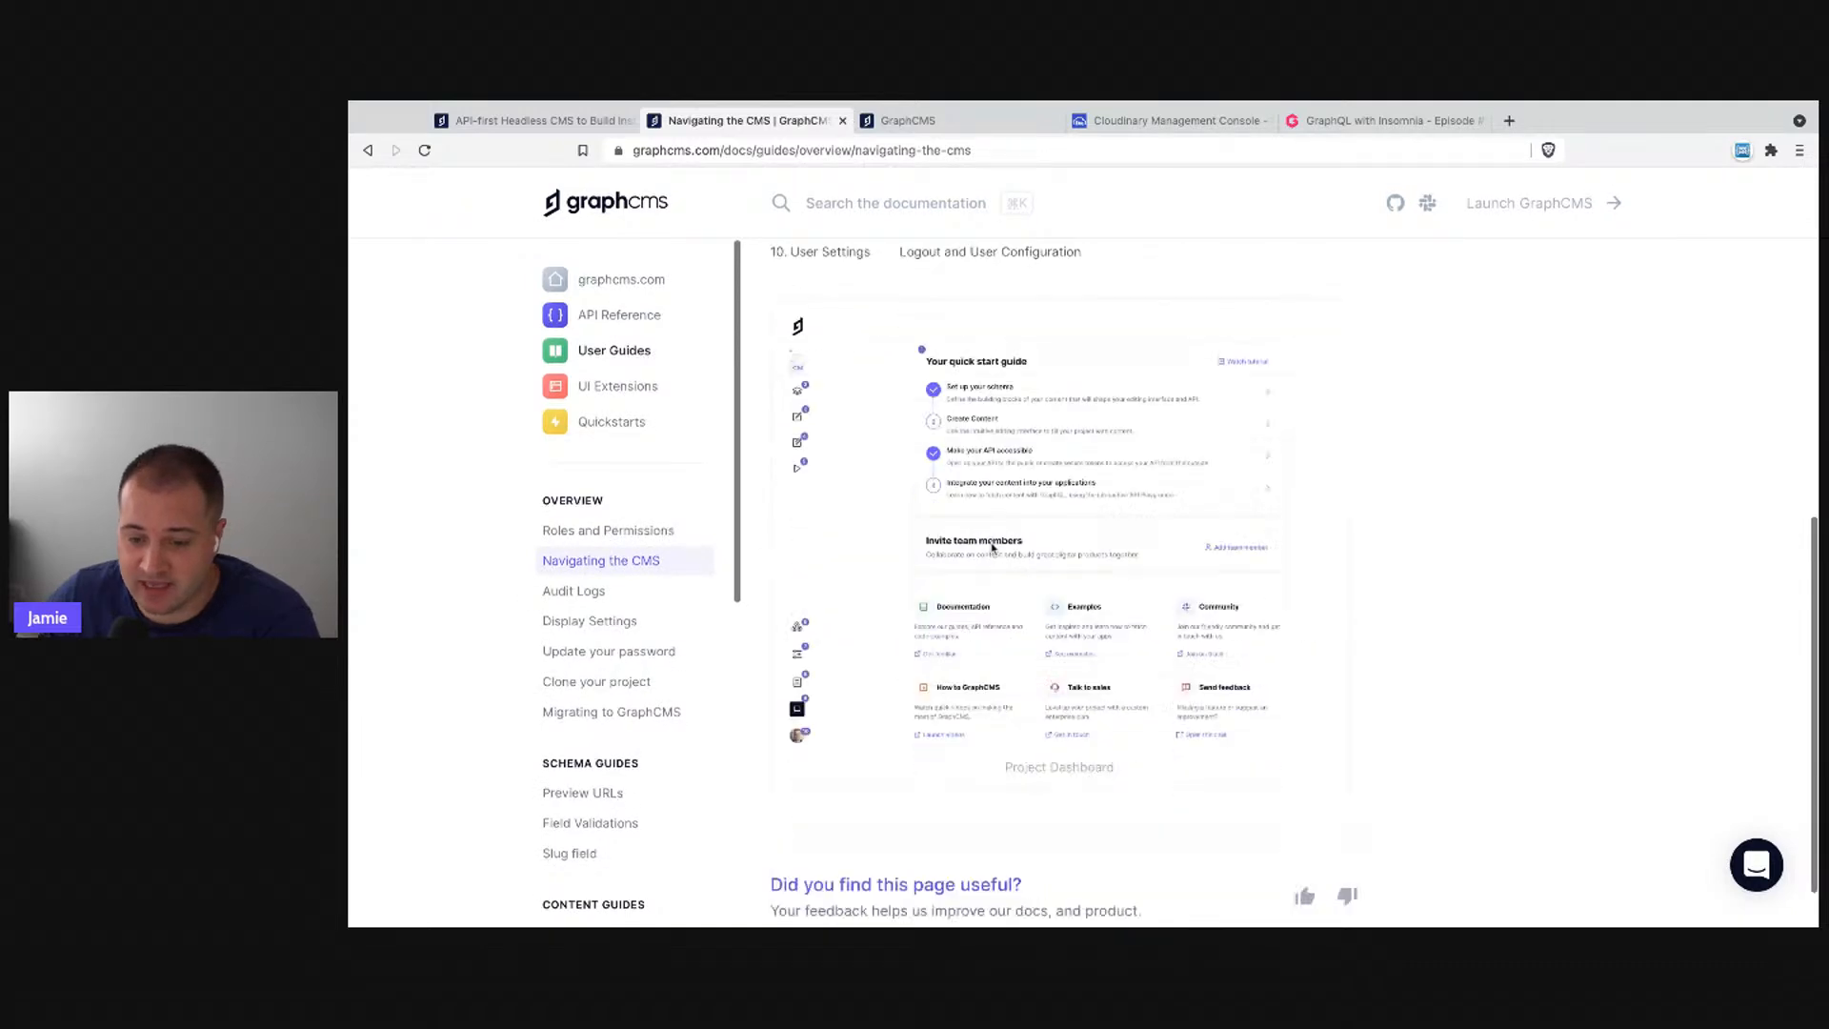
pyautogui.scroll(-2, 992, 547)
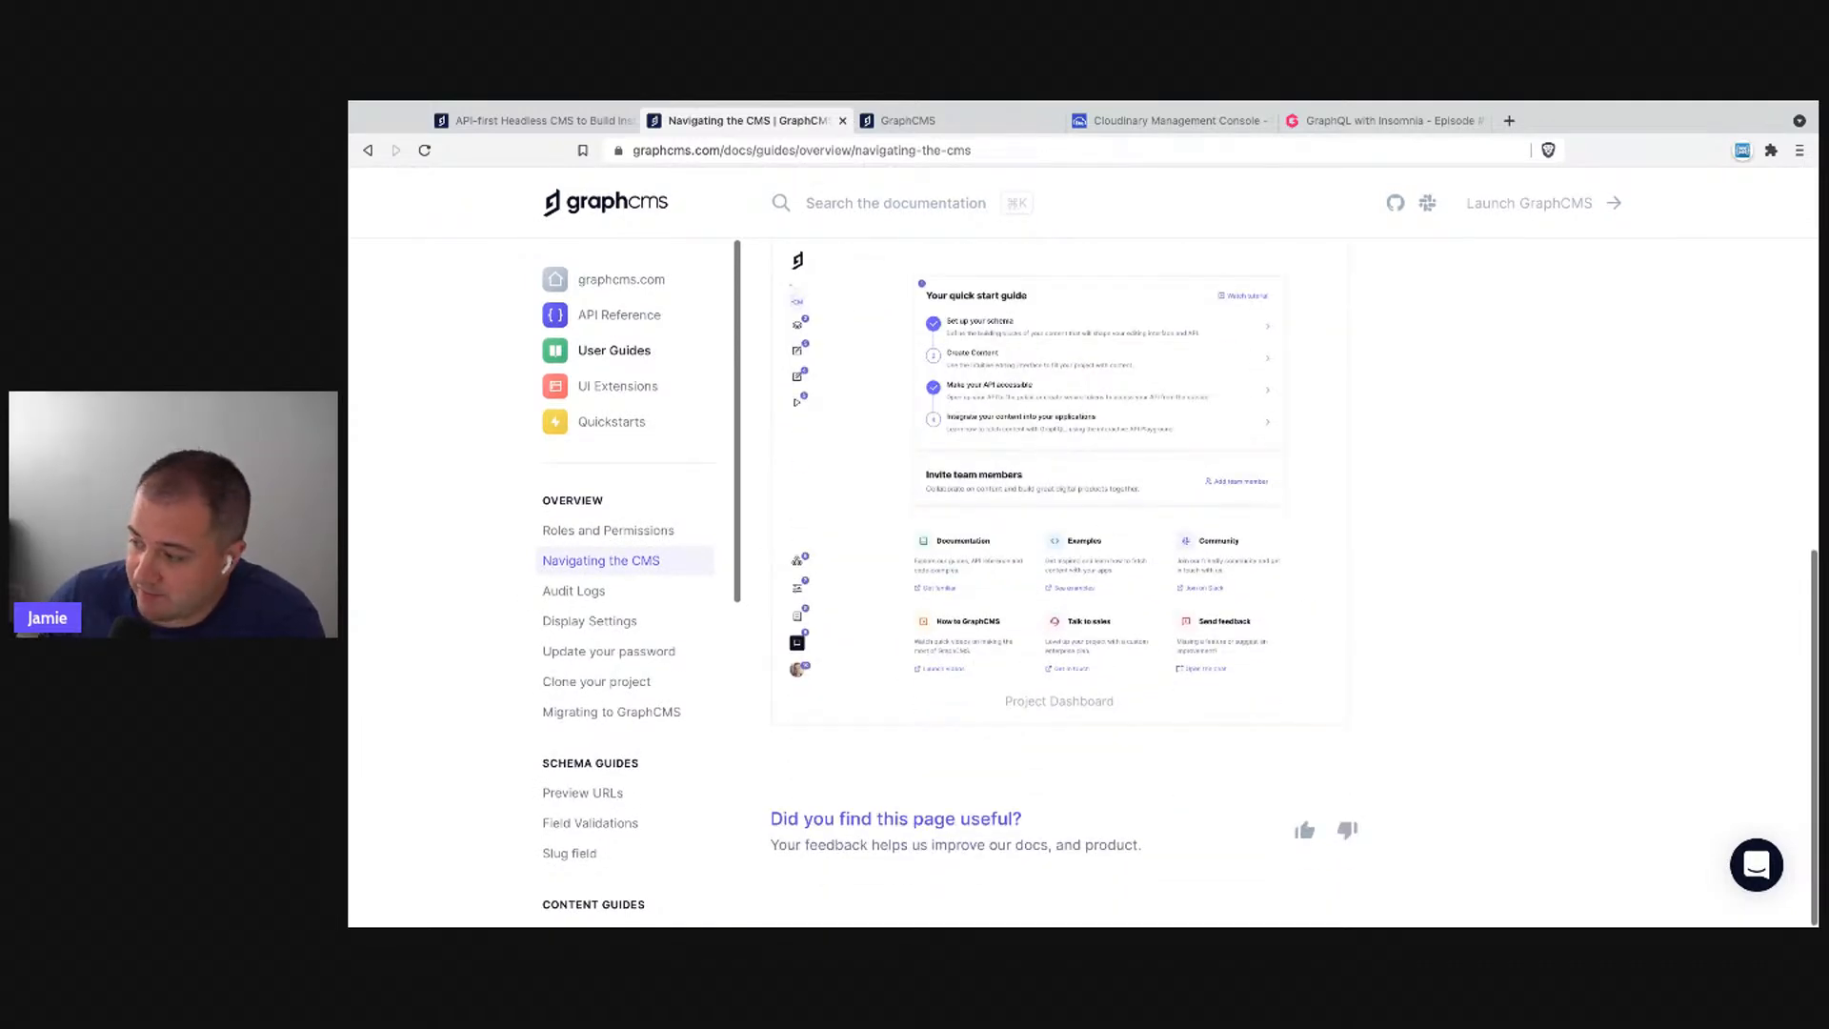
# - Select the sidebar list of documentation sections, then switch to the app's My projects page
pyautogui.click(1515, 462)
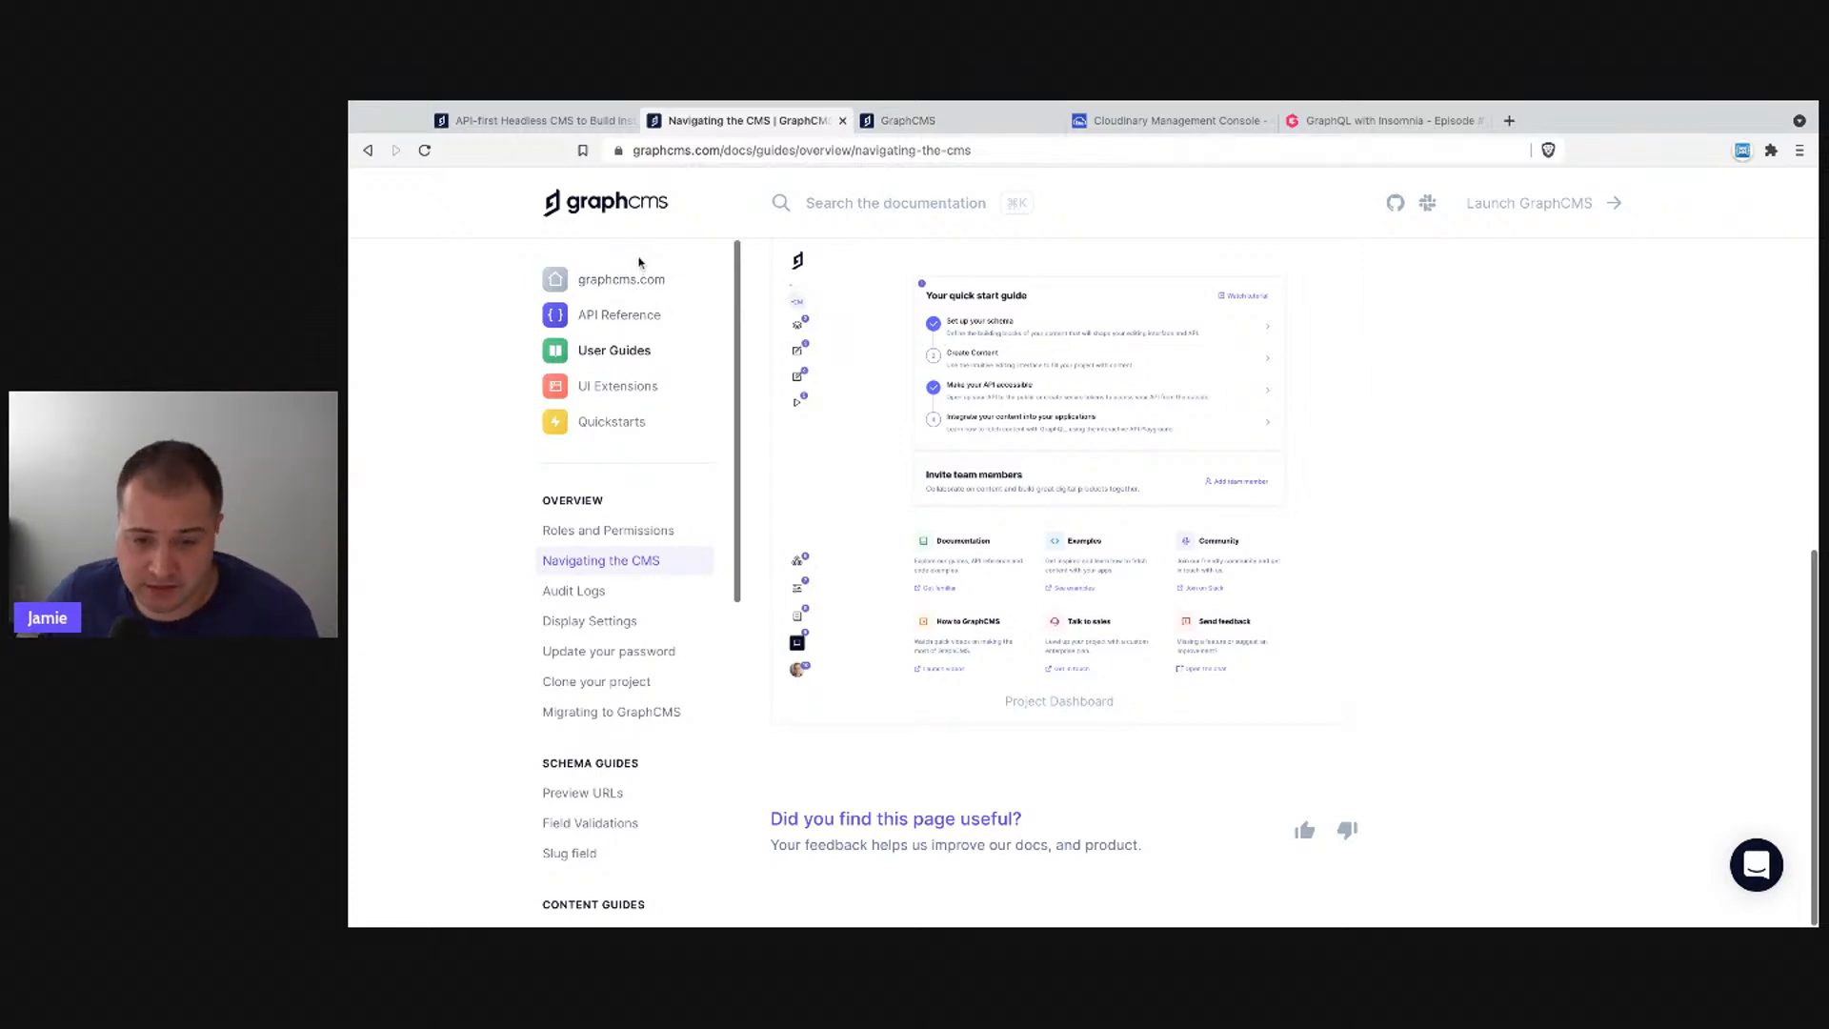
pyautogui.moveTo(535, 267); pyautogui.dragTo(654, 457)
pyautogui.click(653, 457)
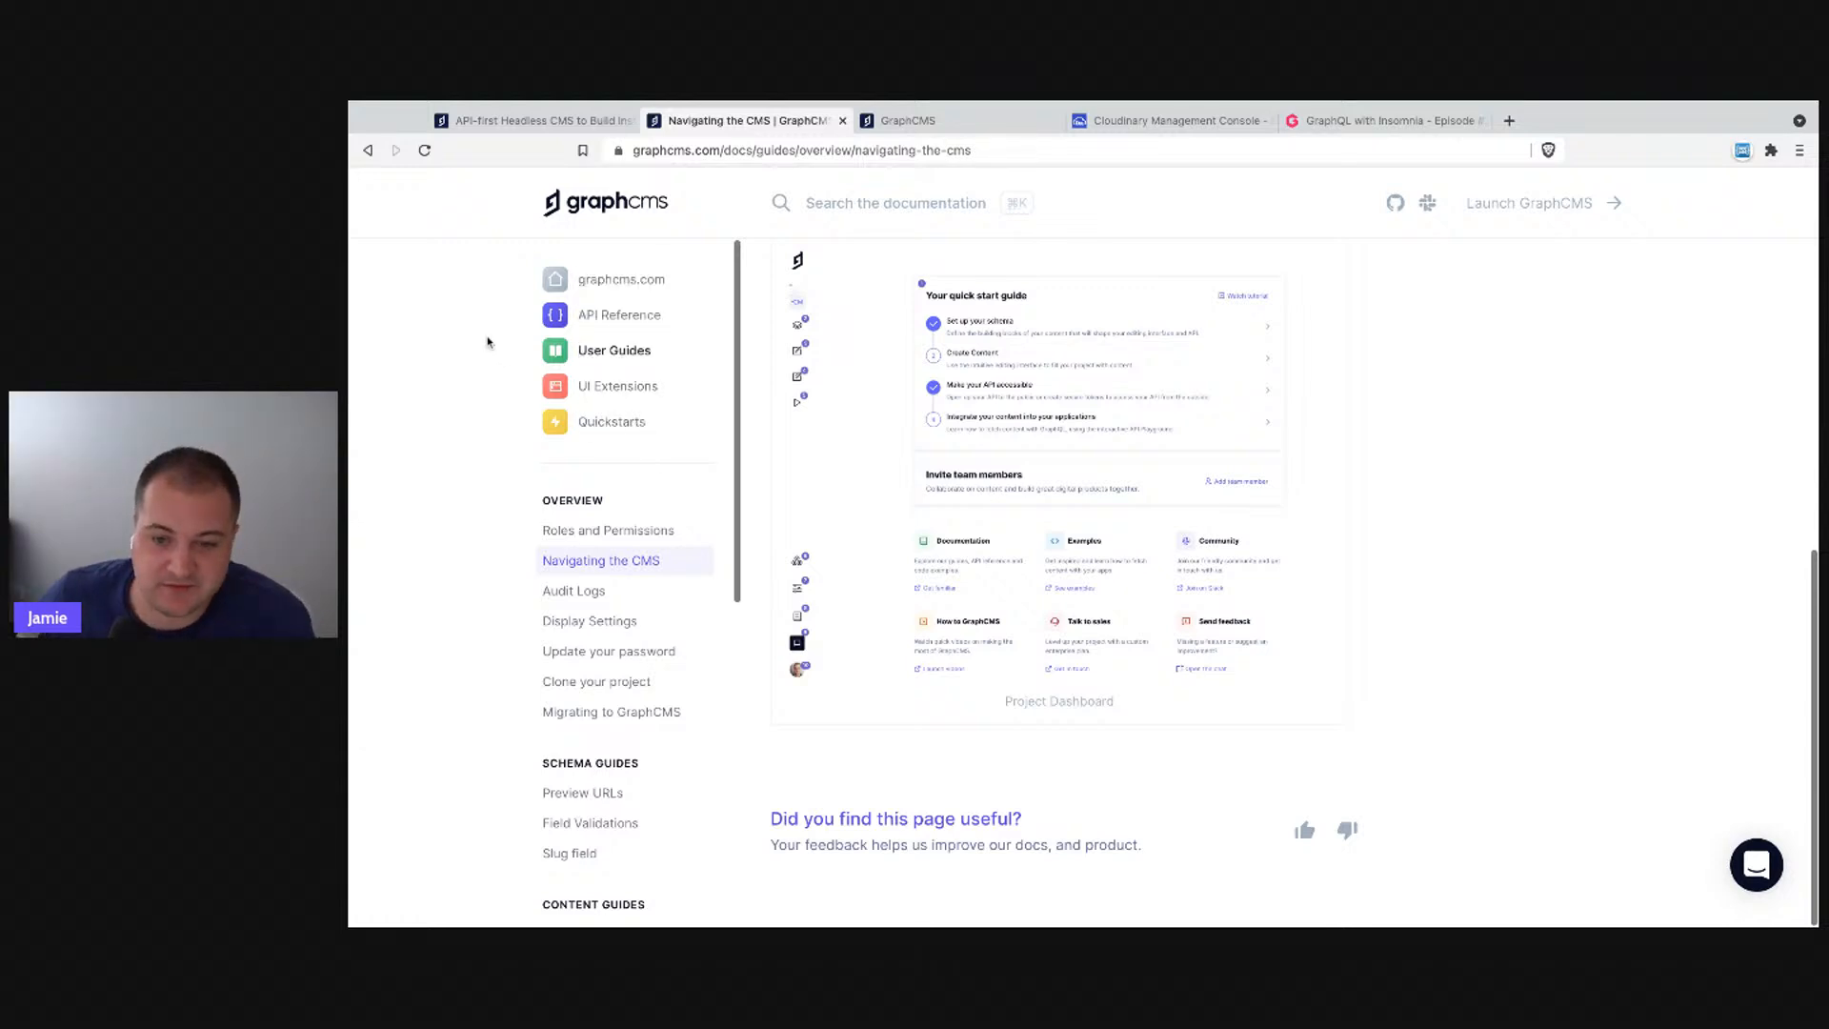
pyautogui.click(908, 121)
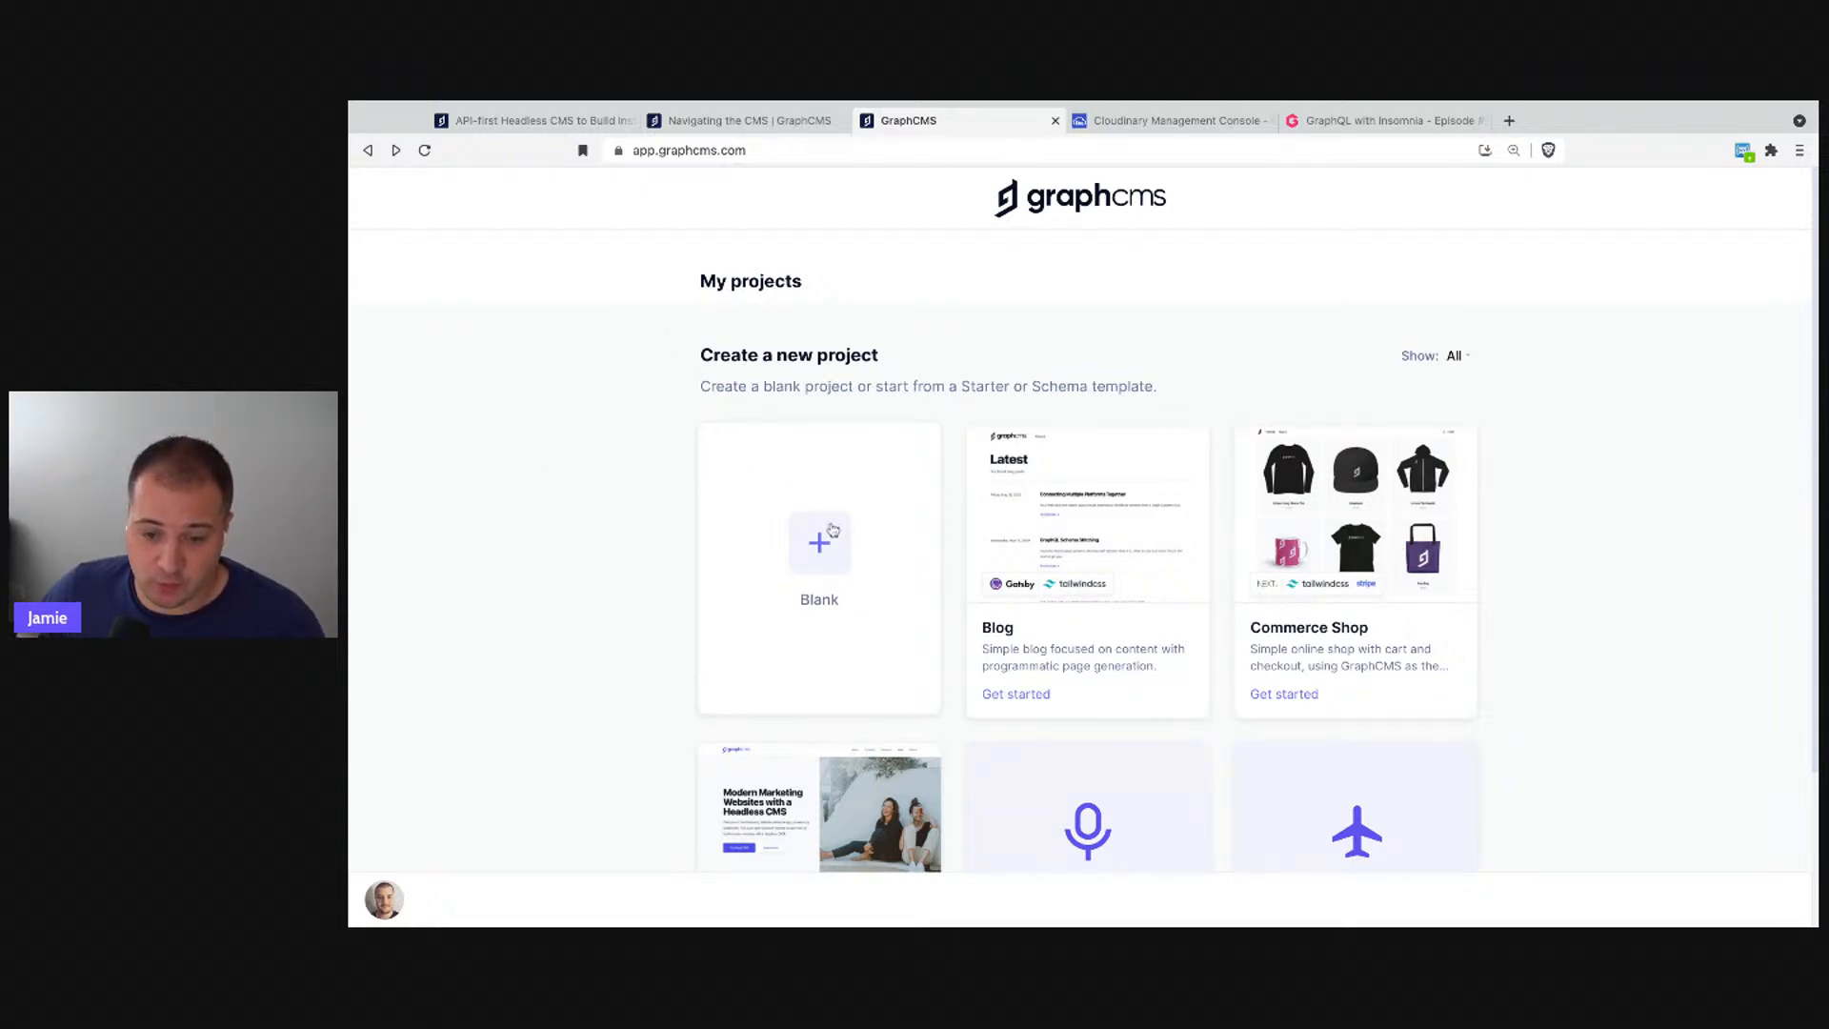
pyautogui.scroll(-2, 796, 595)
pyautogui.scroll(-2, 796, 596)
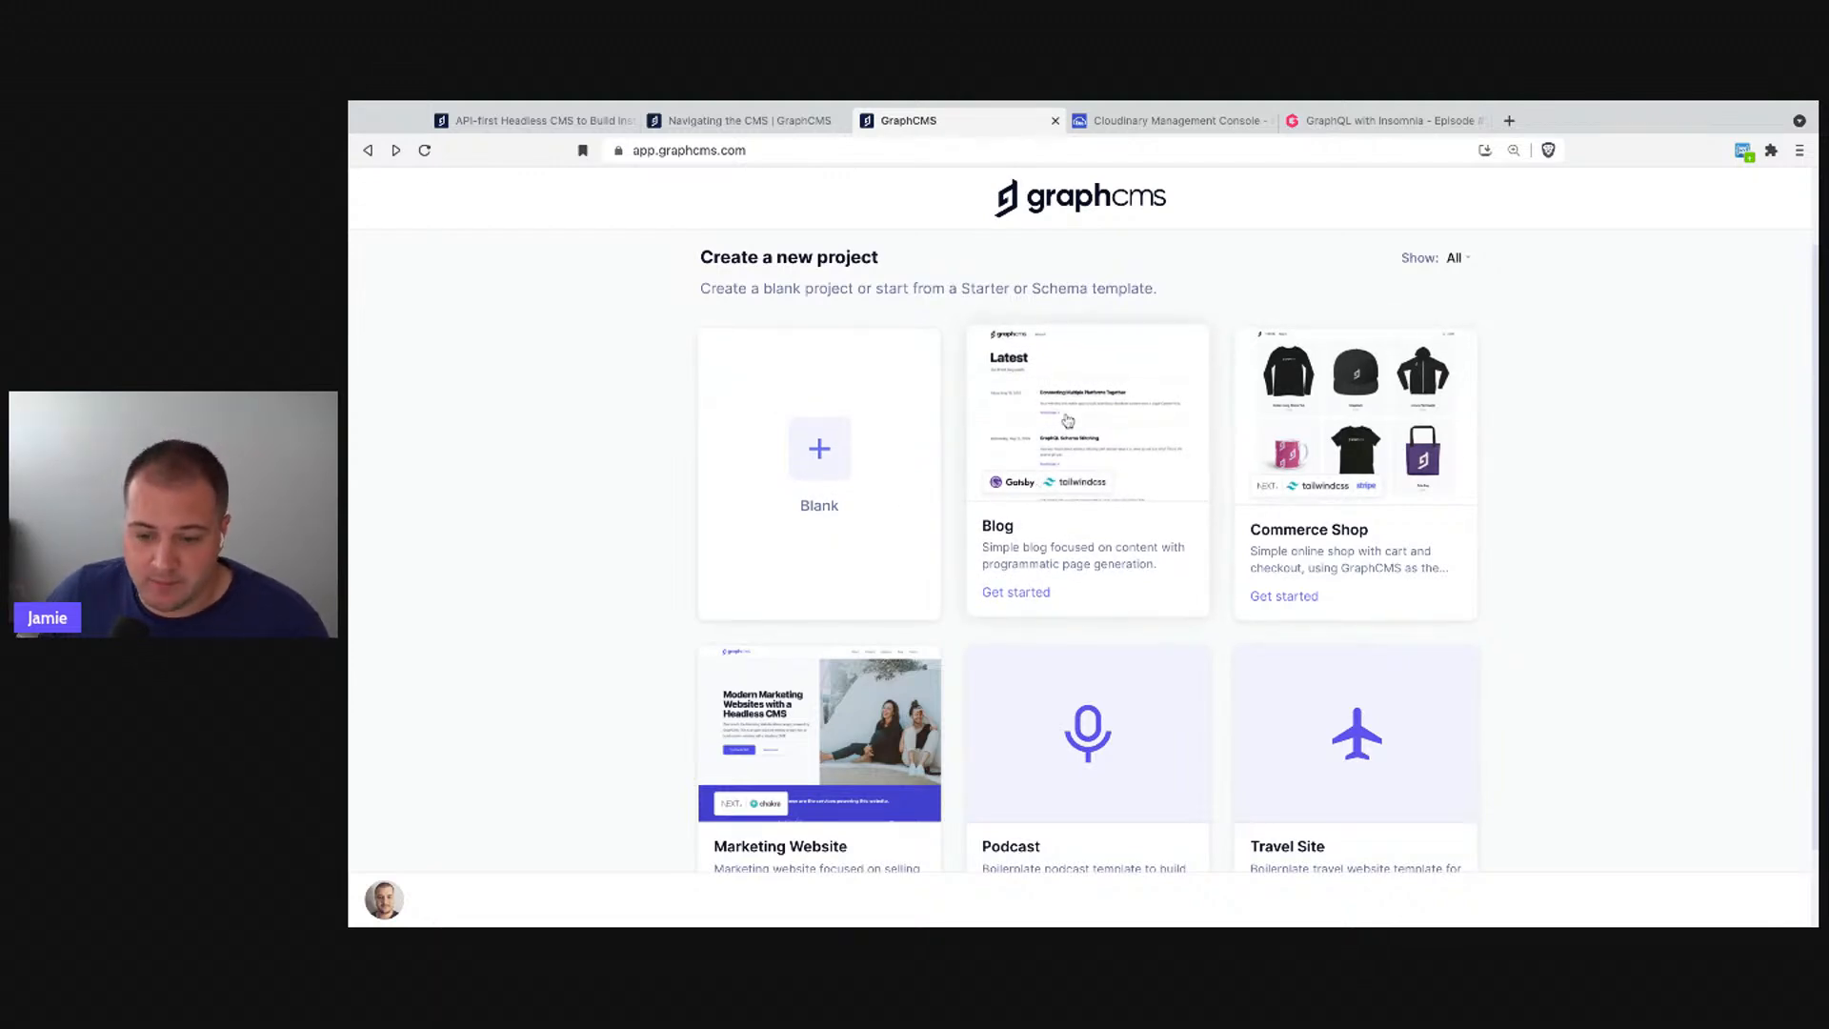
pyautogui.click(1037, 452)
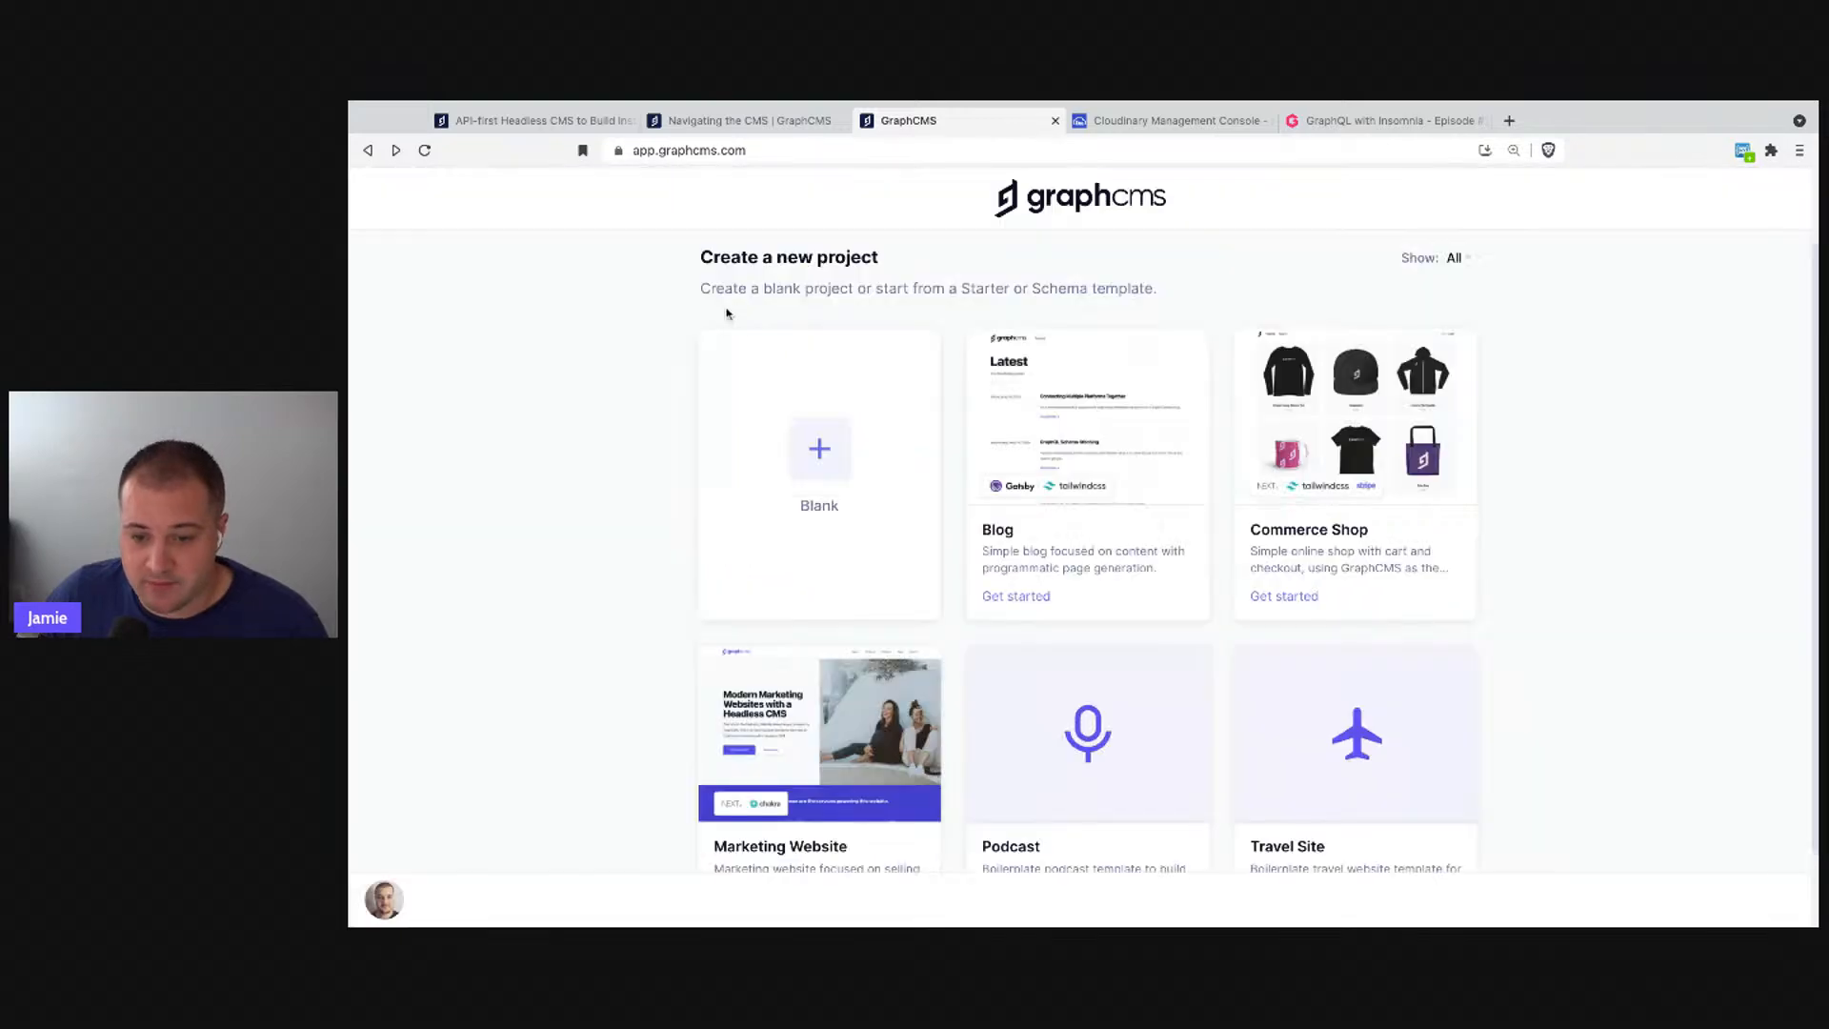
pyautogui.click(502, 381)
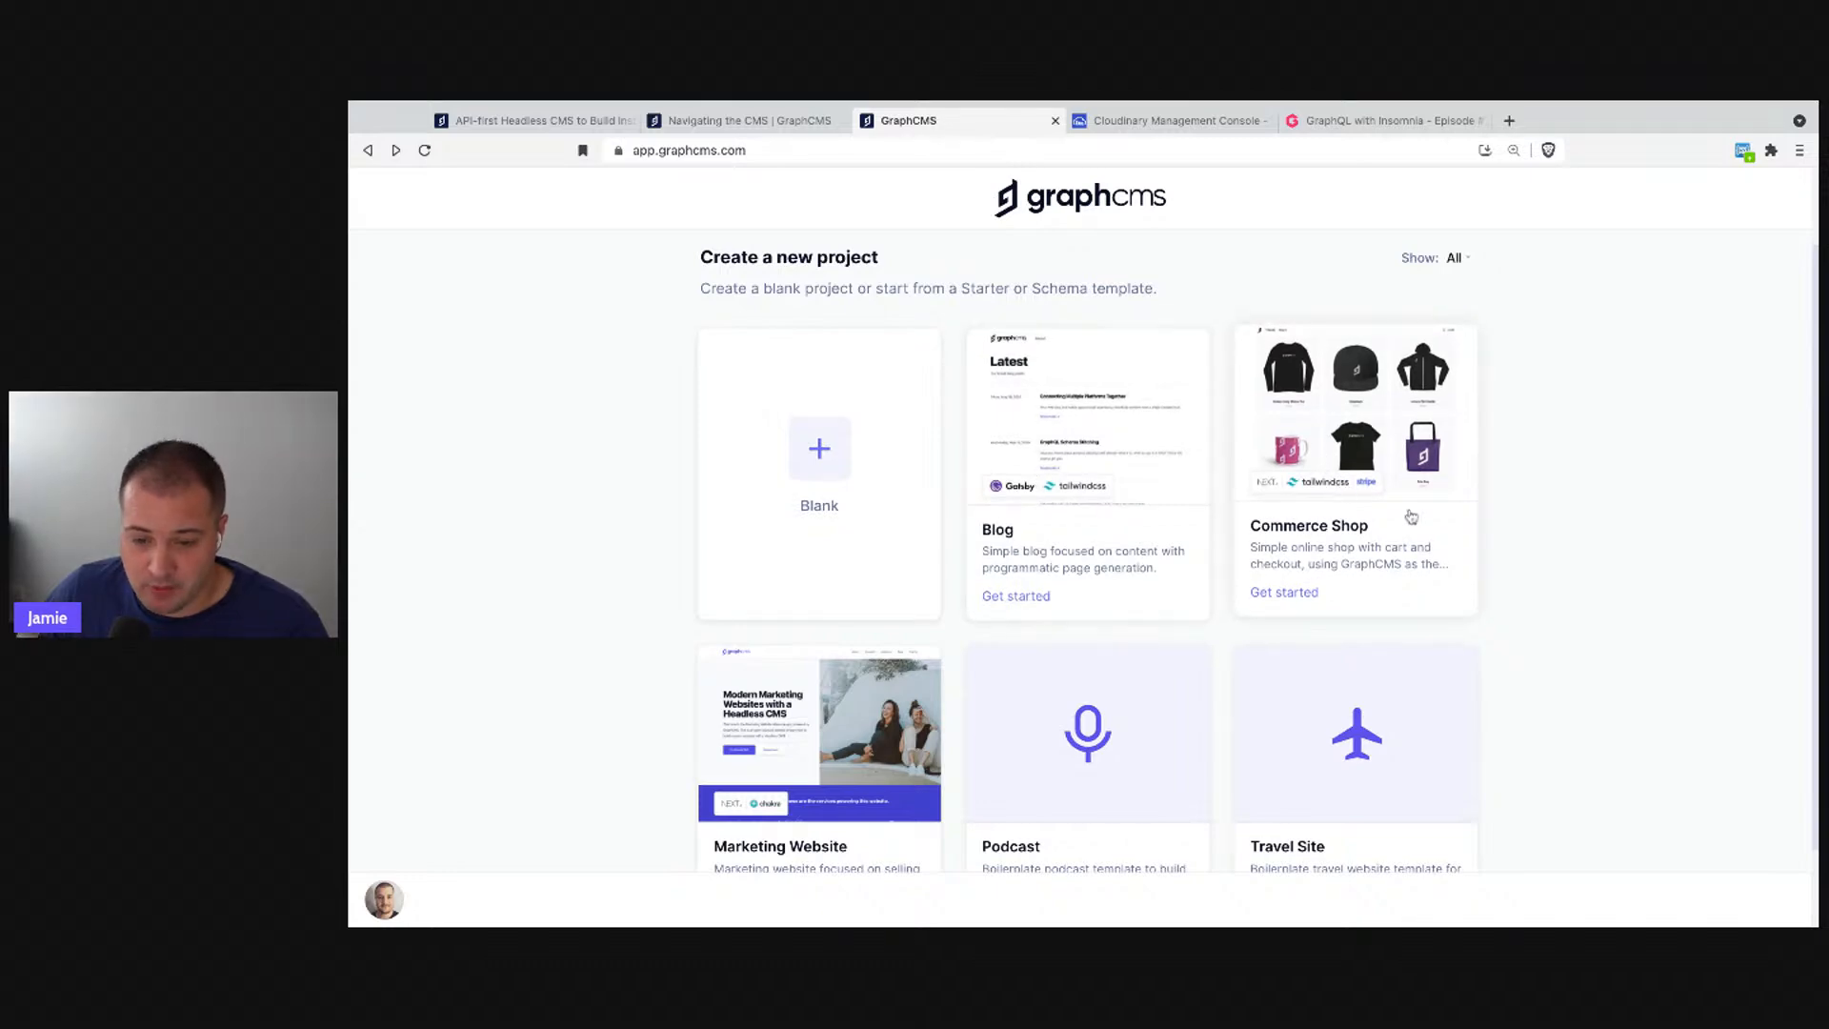
pyautogui.click(1313, 490)
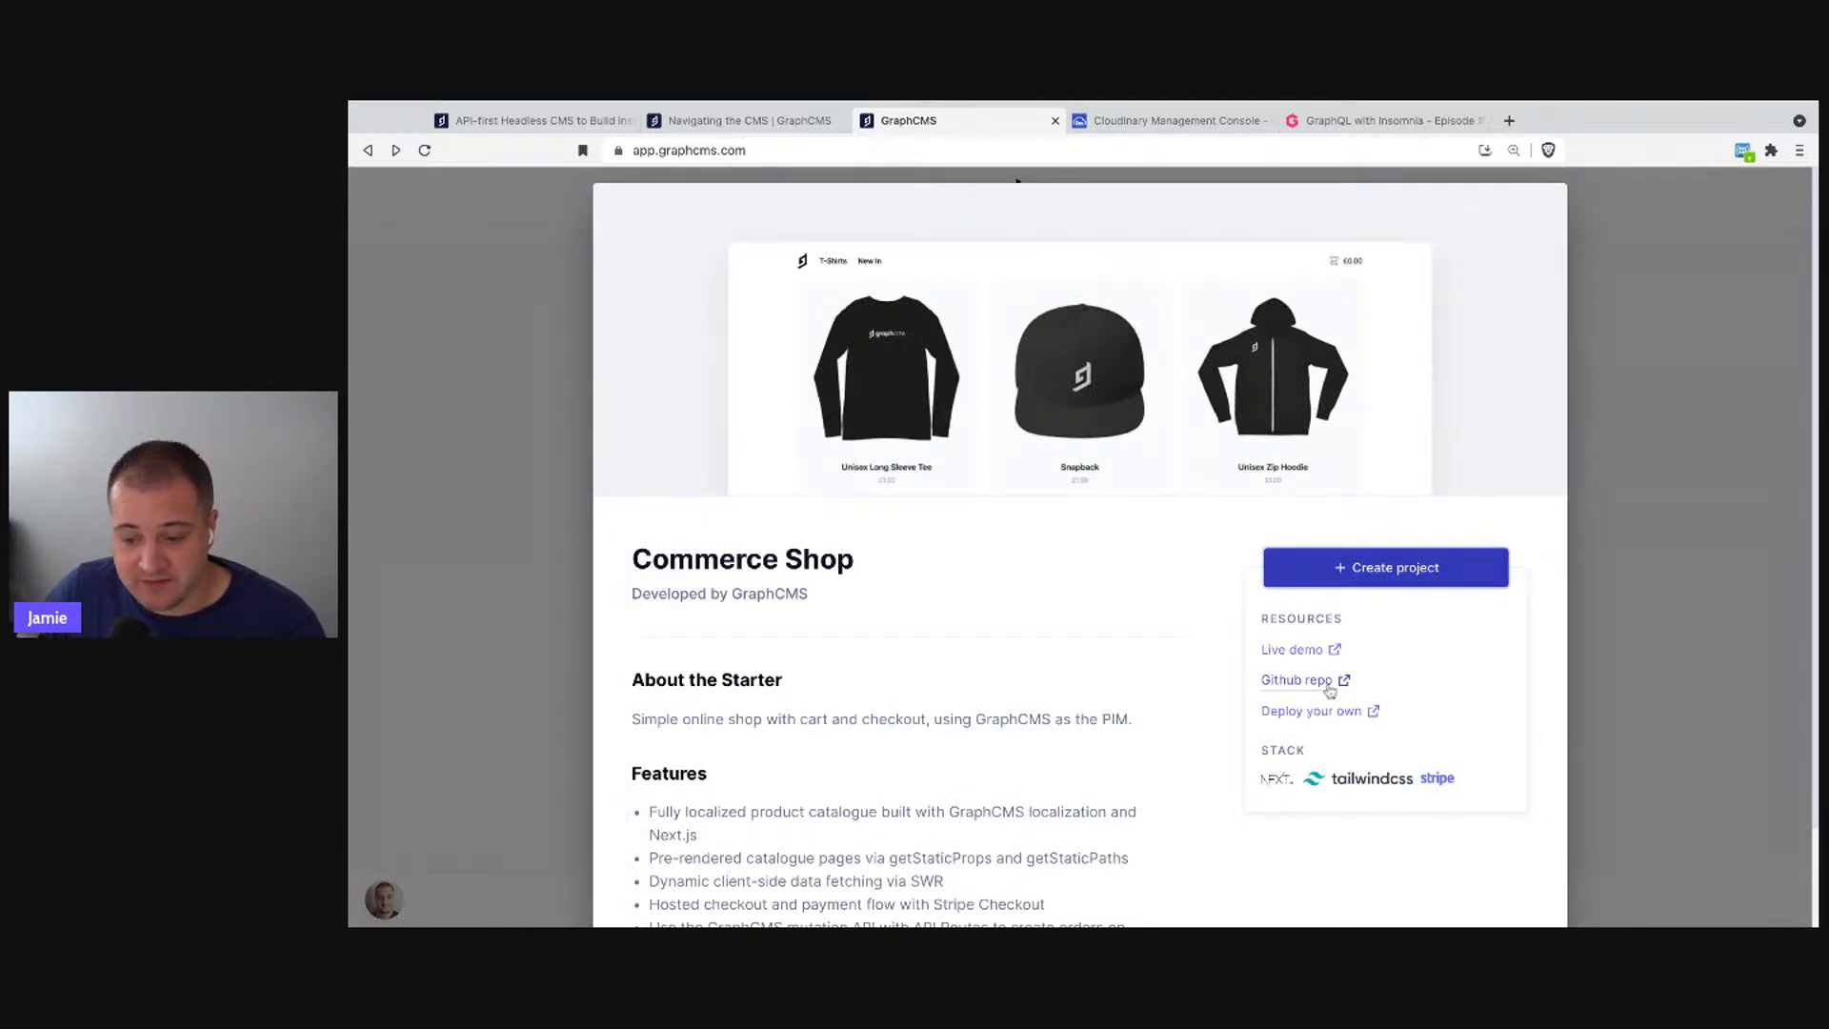
pyautogui.scroll(-1, 1328, 706)
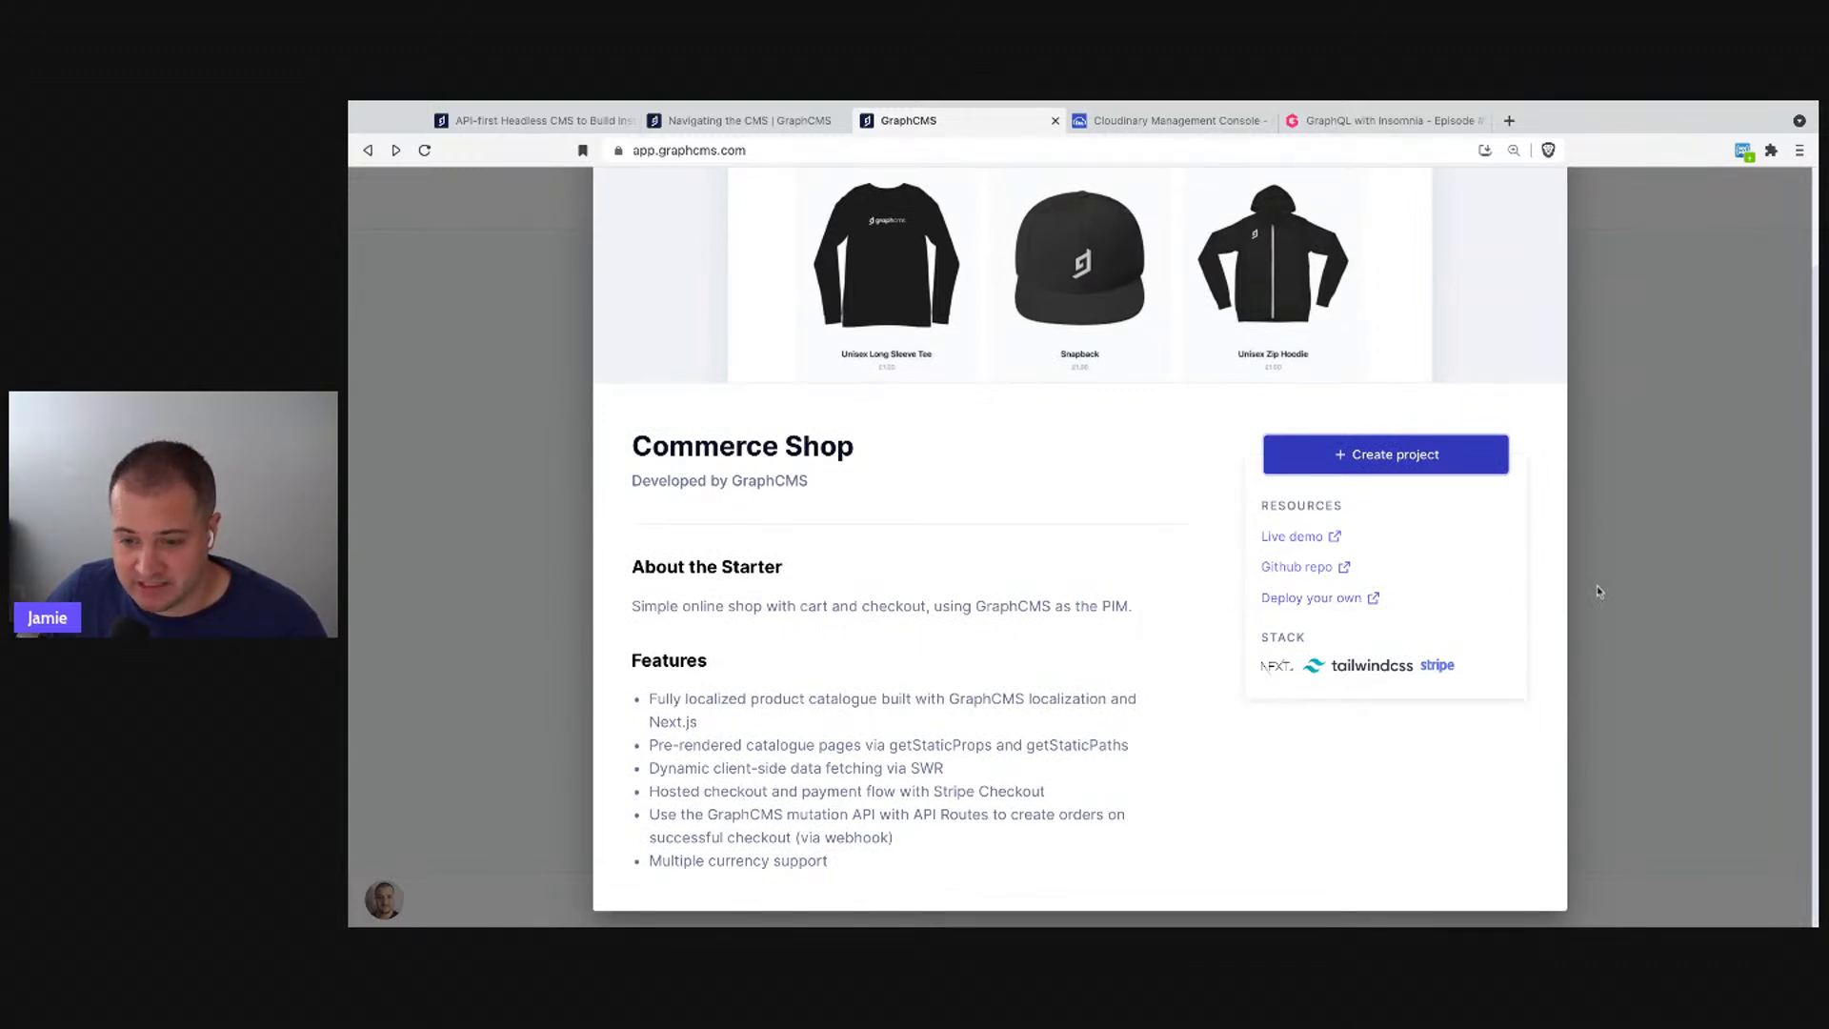
pyautogui.scroll(2, 1103, 634)
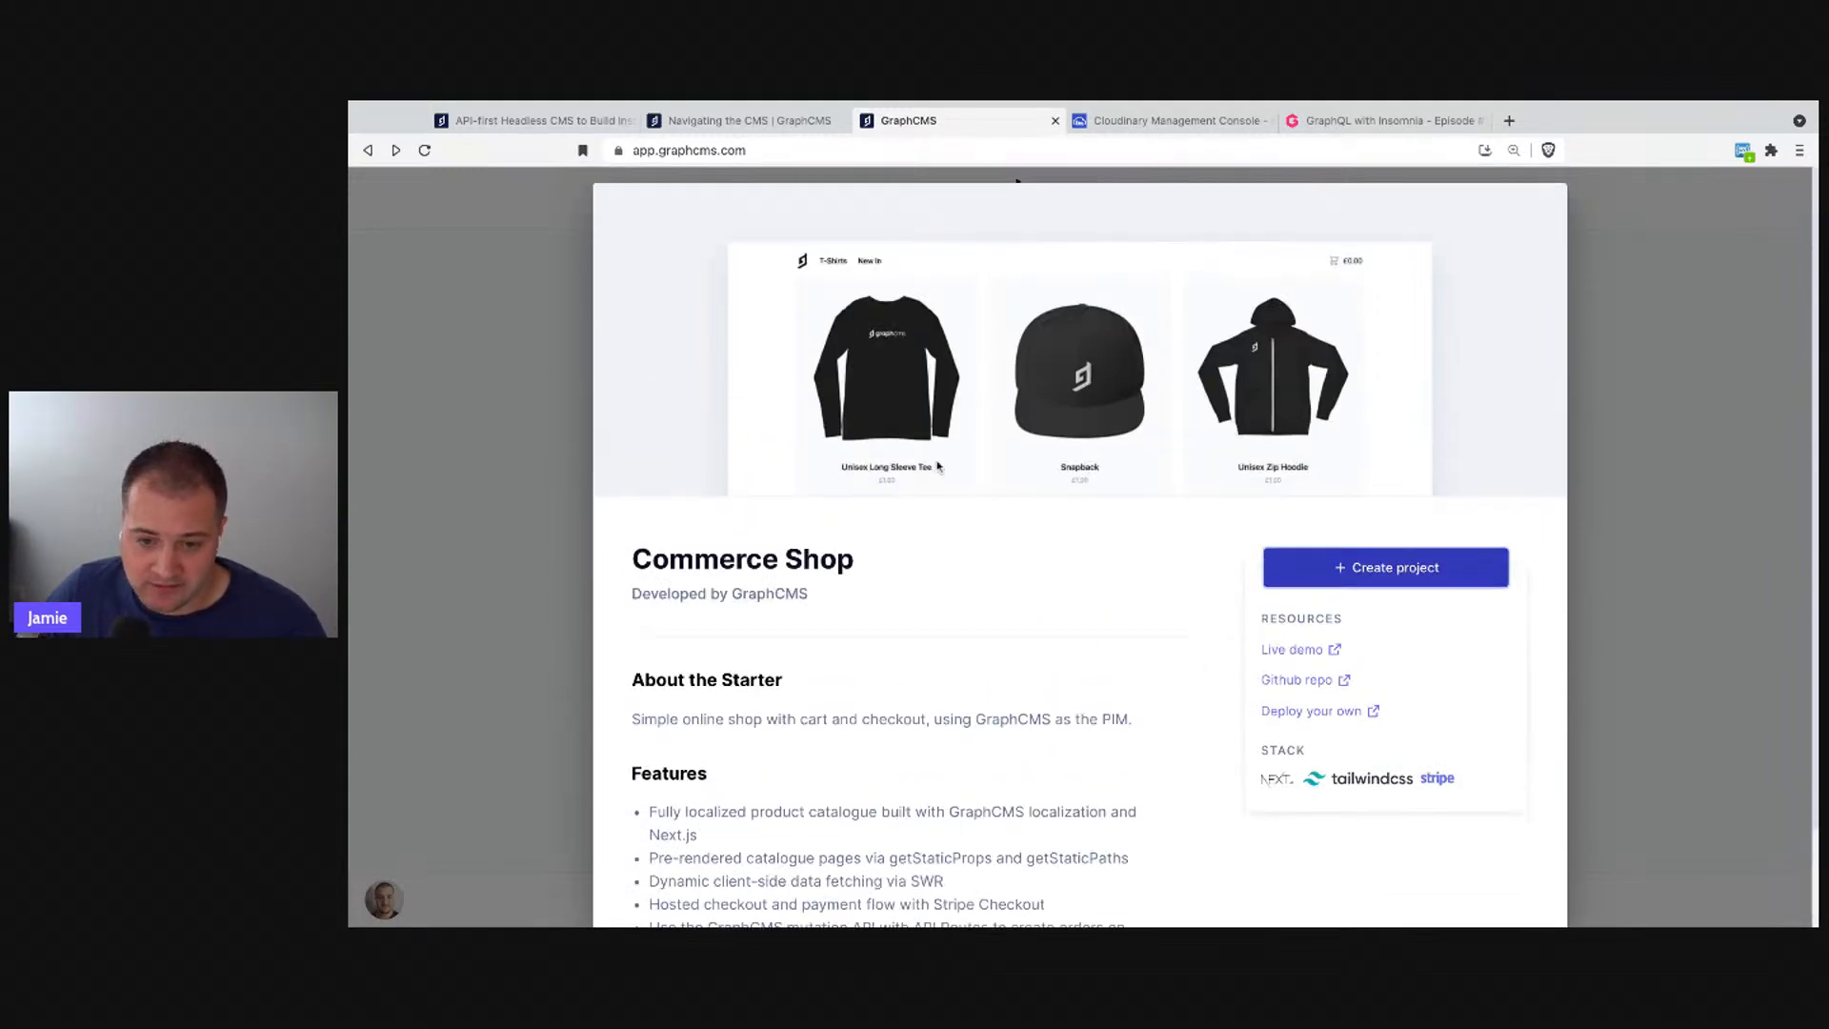
pyautogui.click(494, 631)
pyautogui.scroll(-2, 1096, 696)
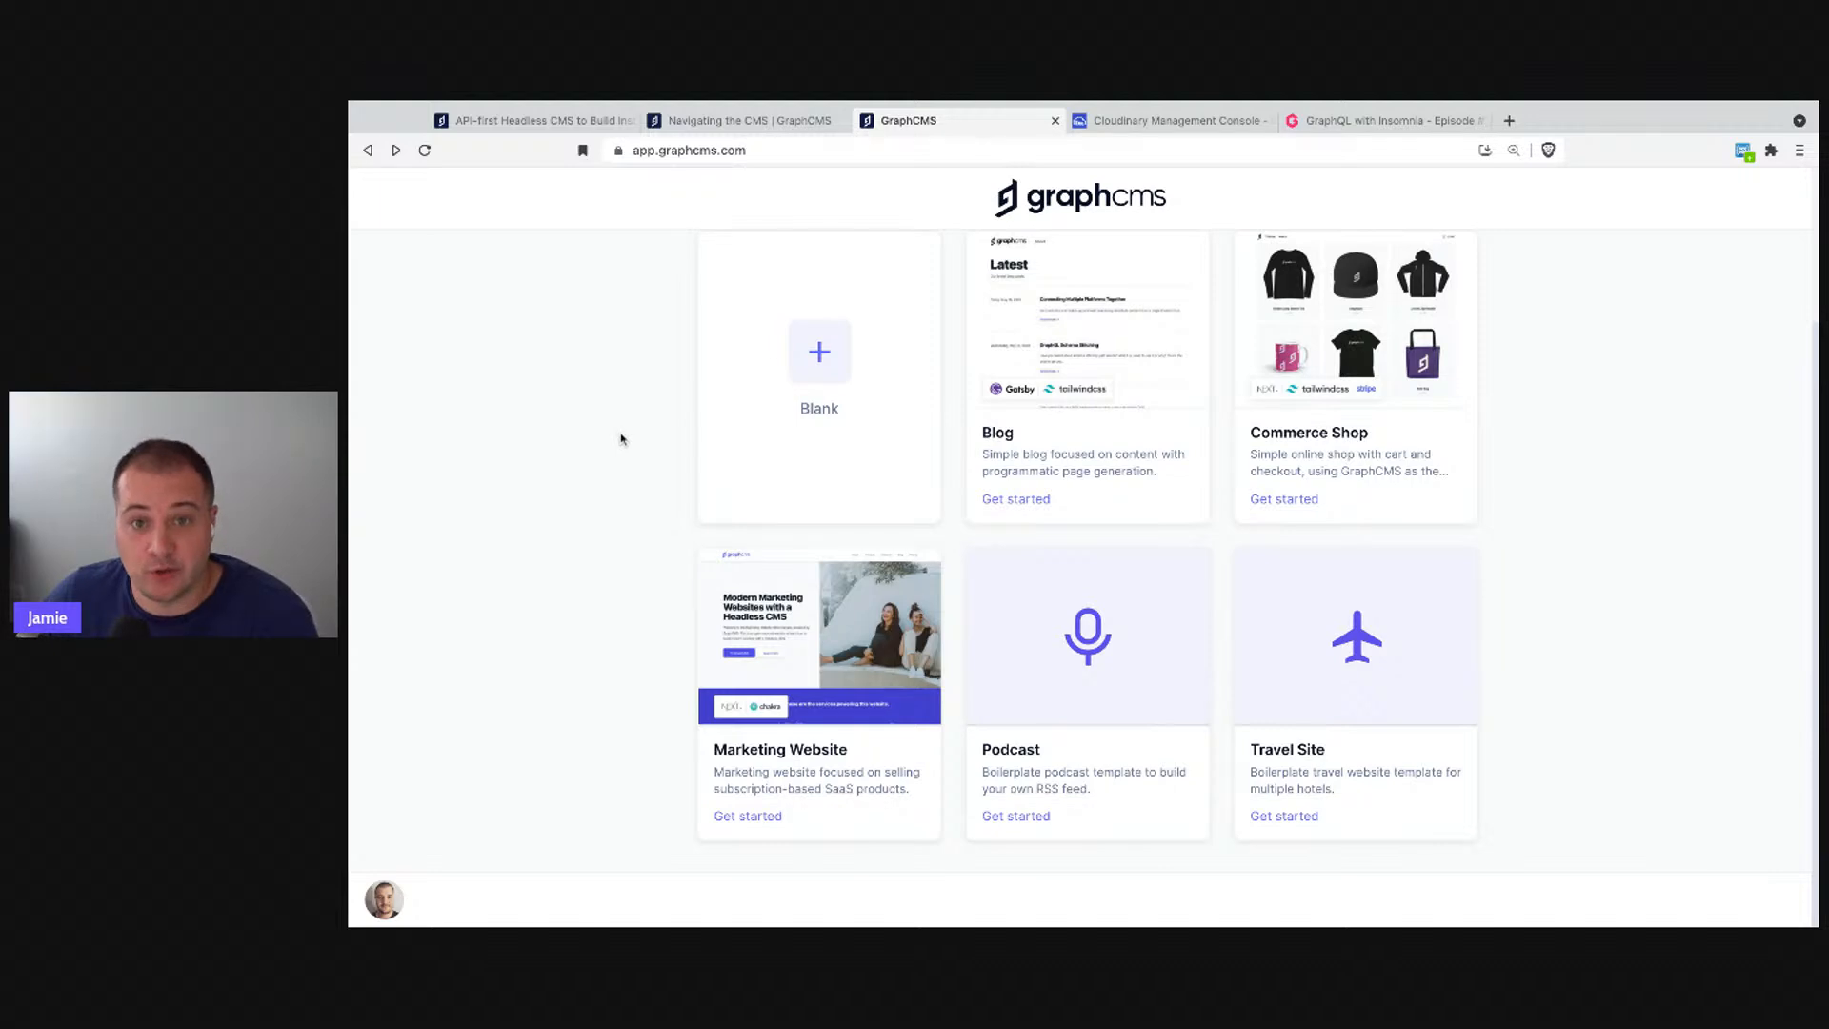
pyautogui.scroll(1, 590, 411)
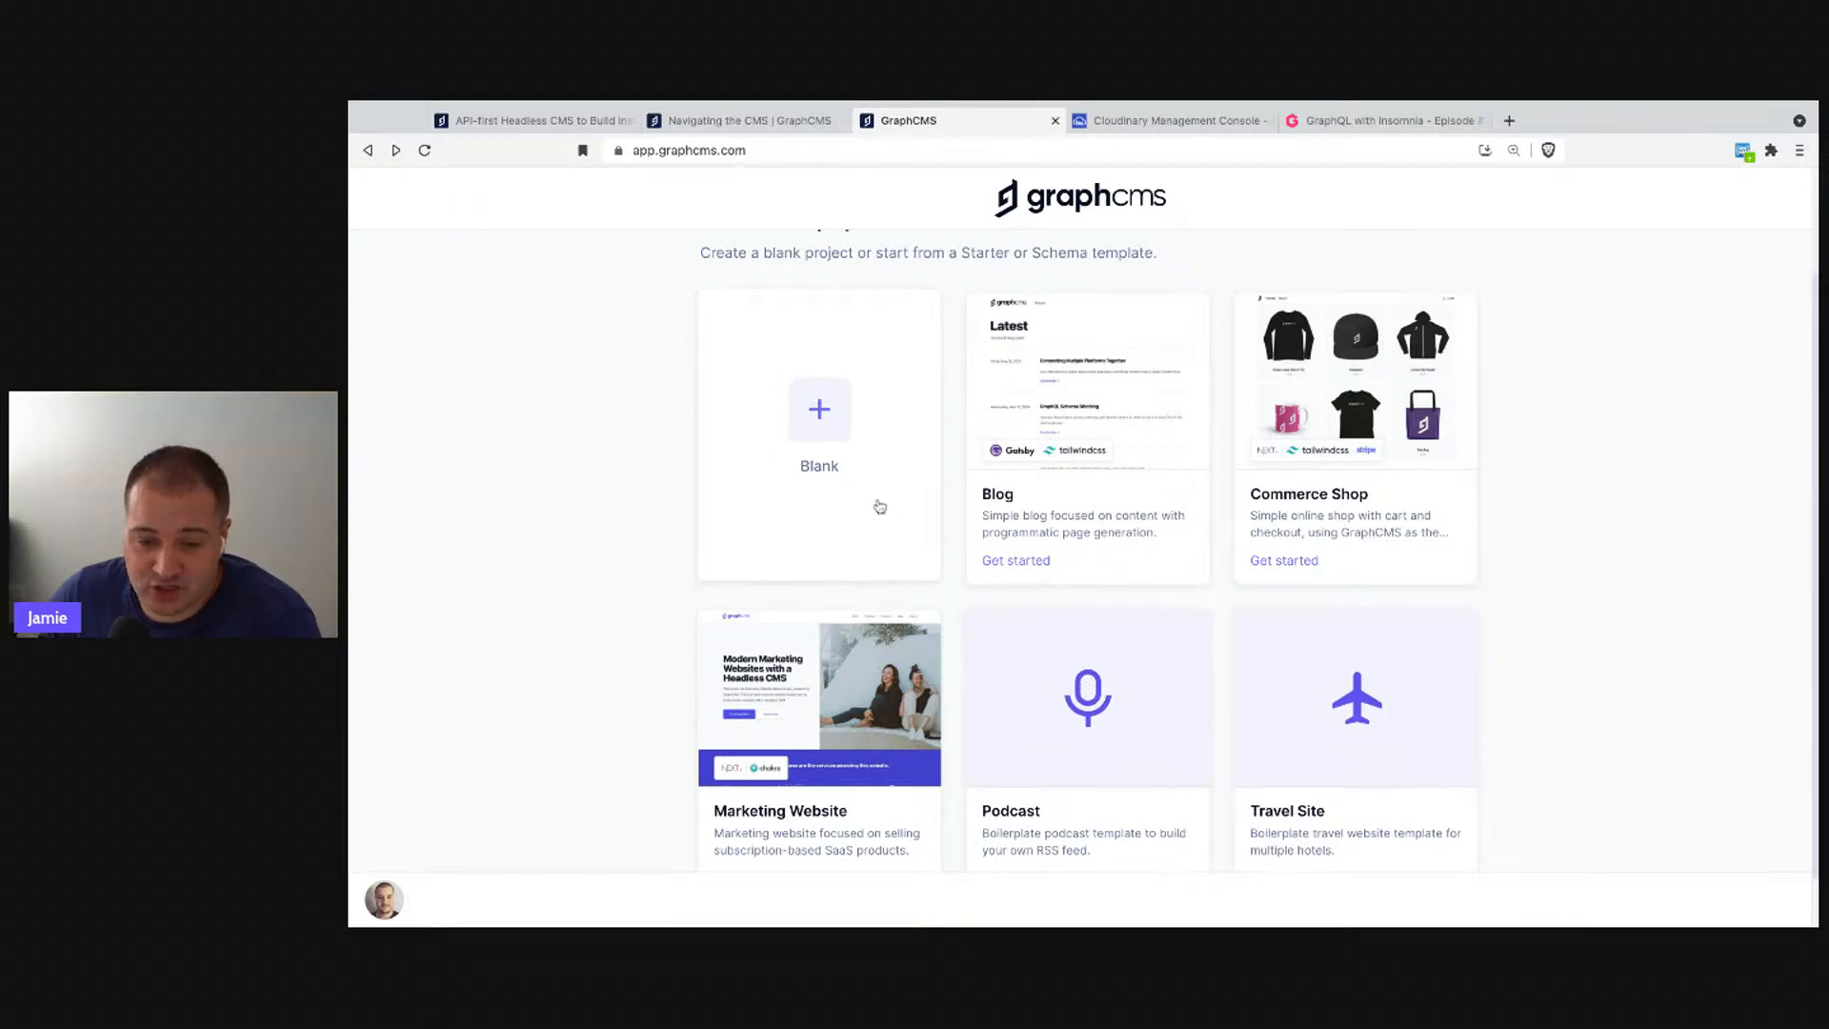
# - Start a new blank project named Screencasts and move to its Description field
pyautogui.click(740, 407)
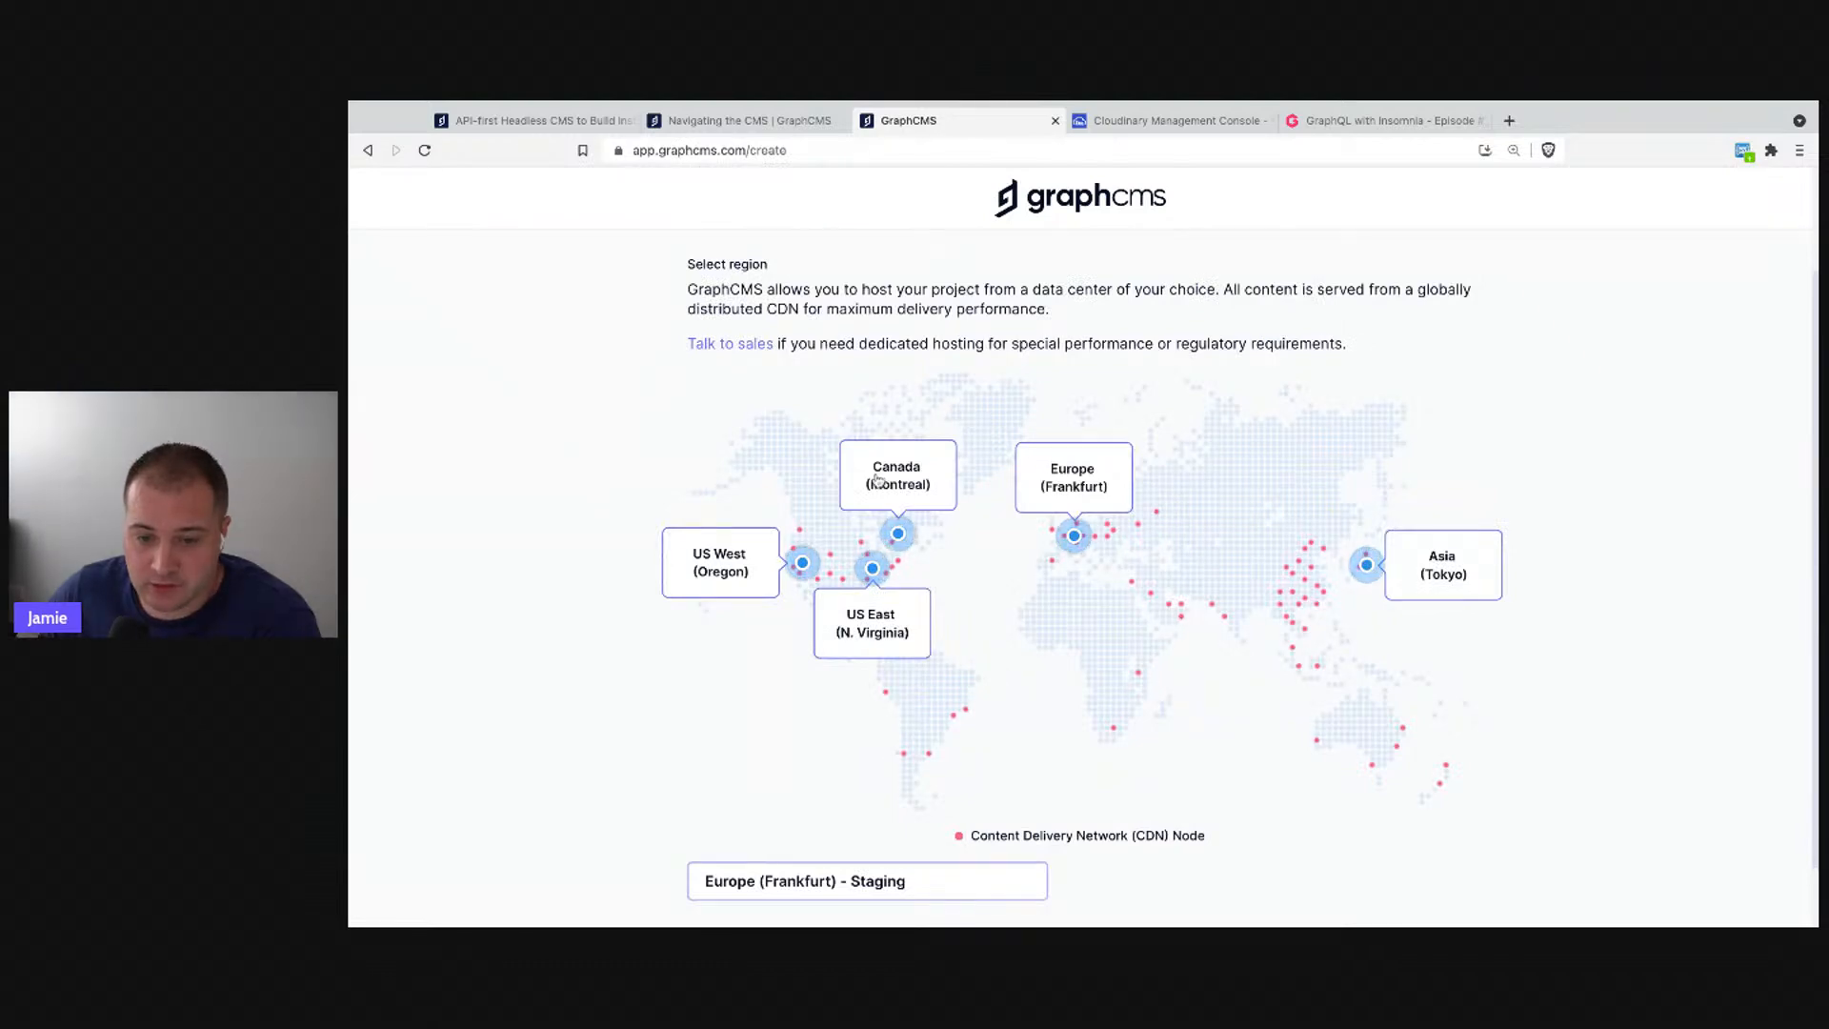
pyautogui.scroll(-1, 878, 480)
pyautogui.scroll(3, 878, 479)
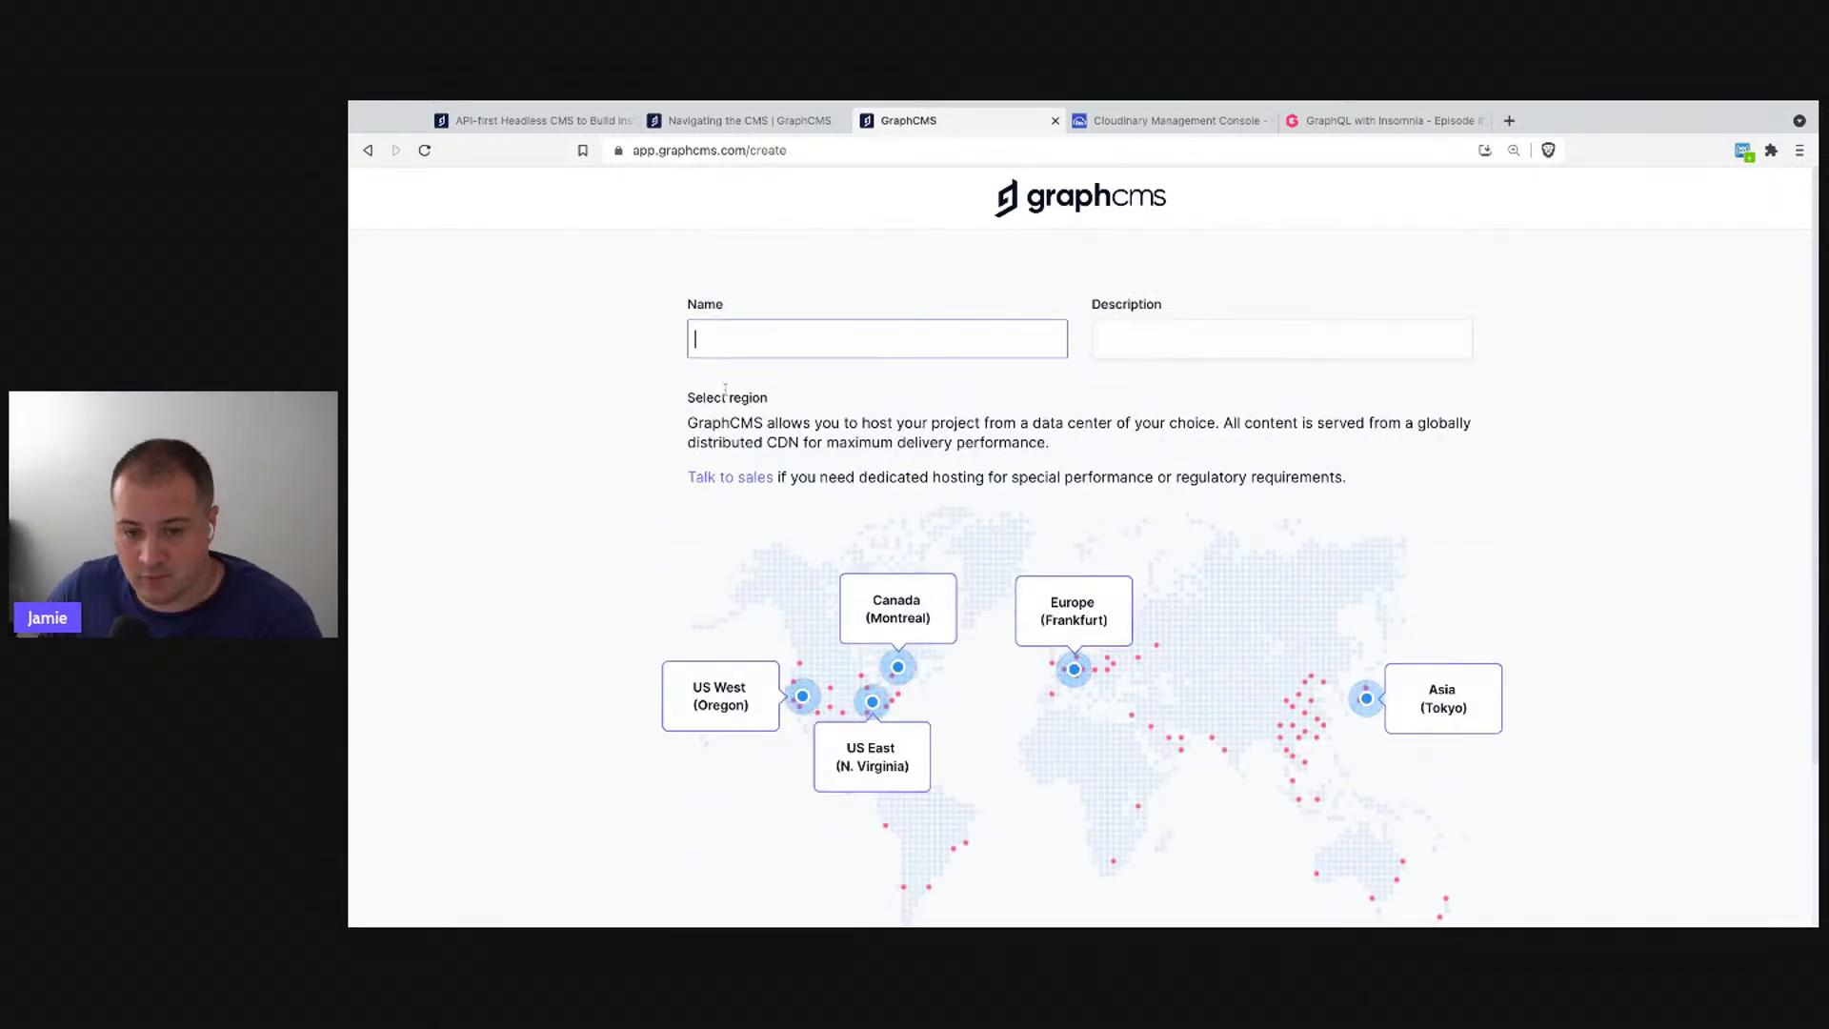
pyautogui.write('Screencasts')
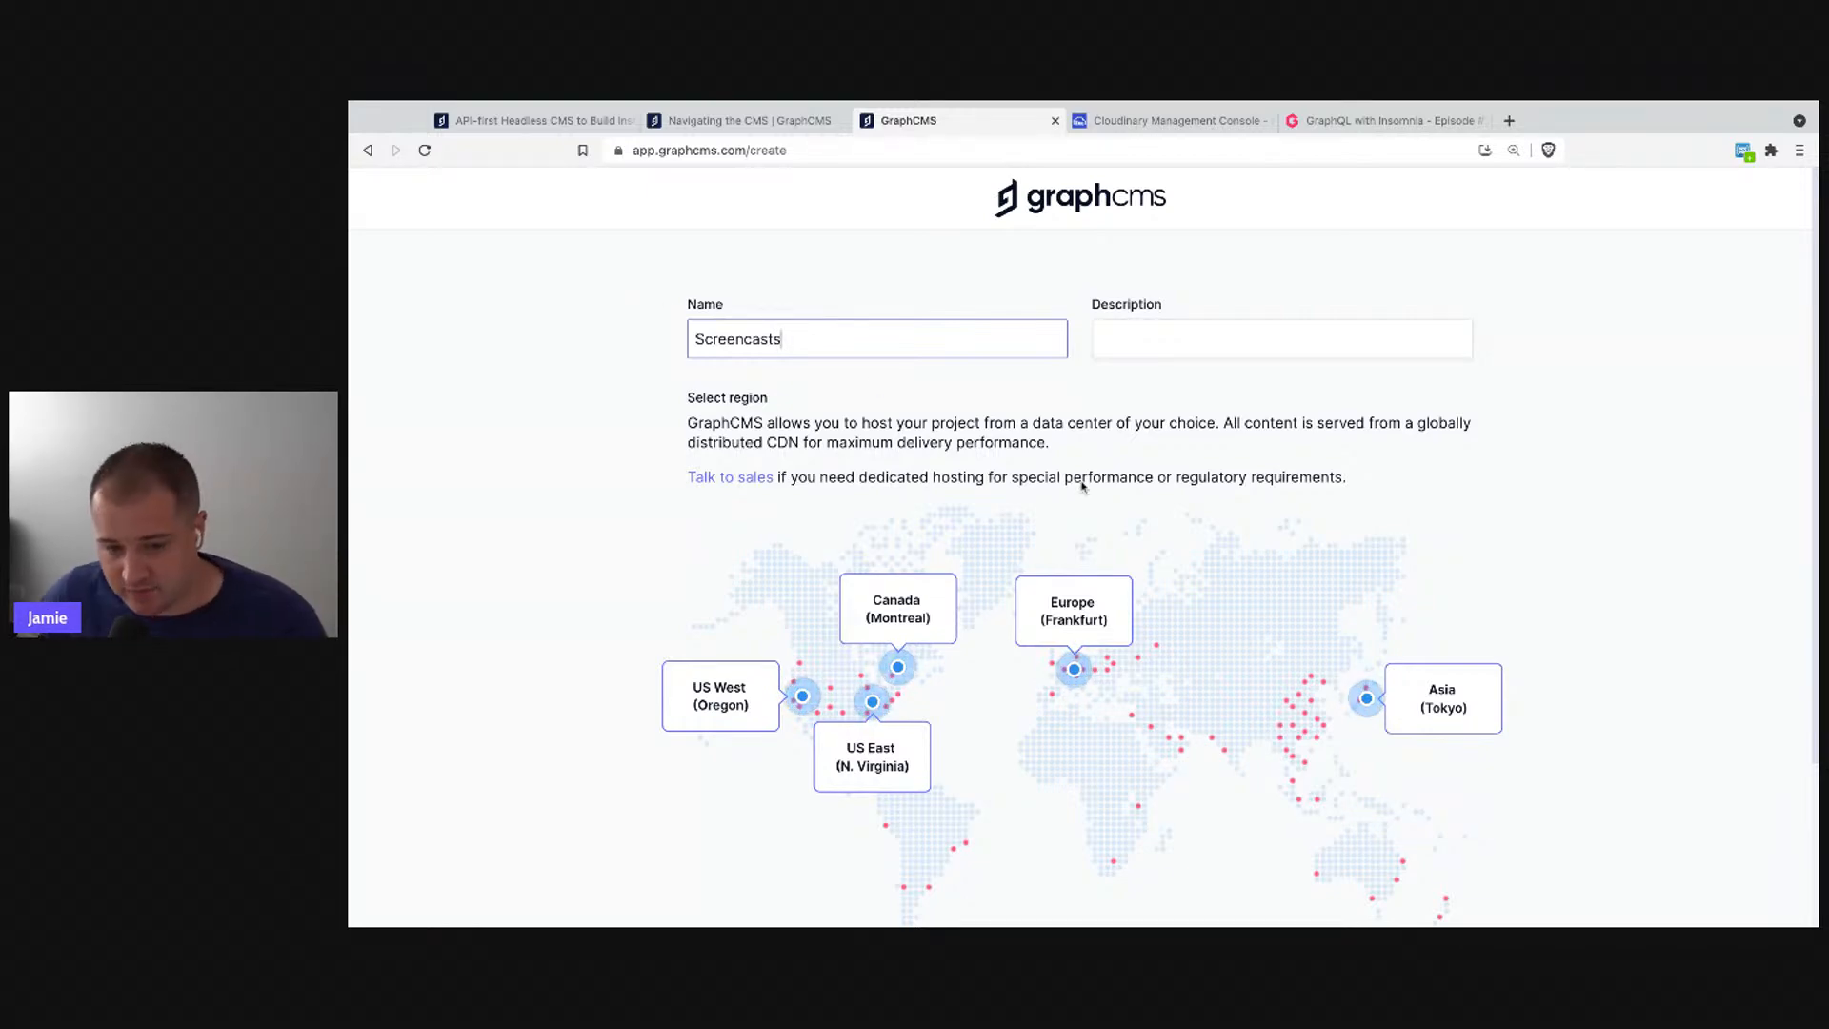
pyautogui.scroll(-3, 682, 359)
pyautogui.scroll(2, 690, 324)
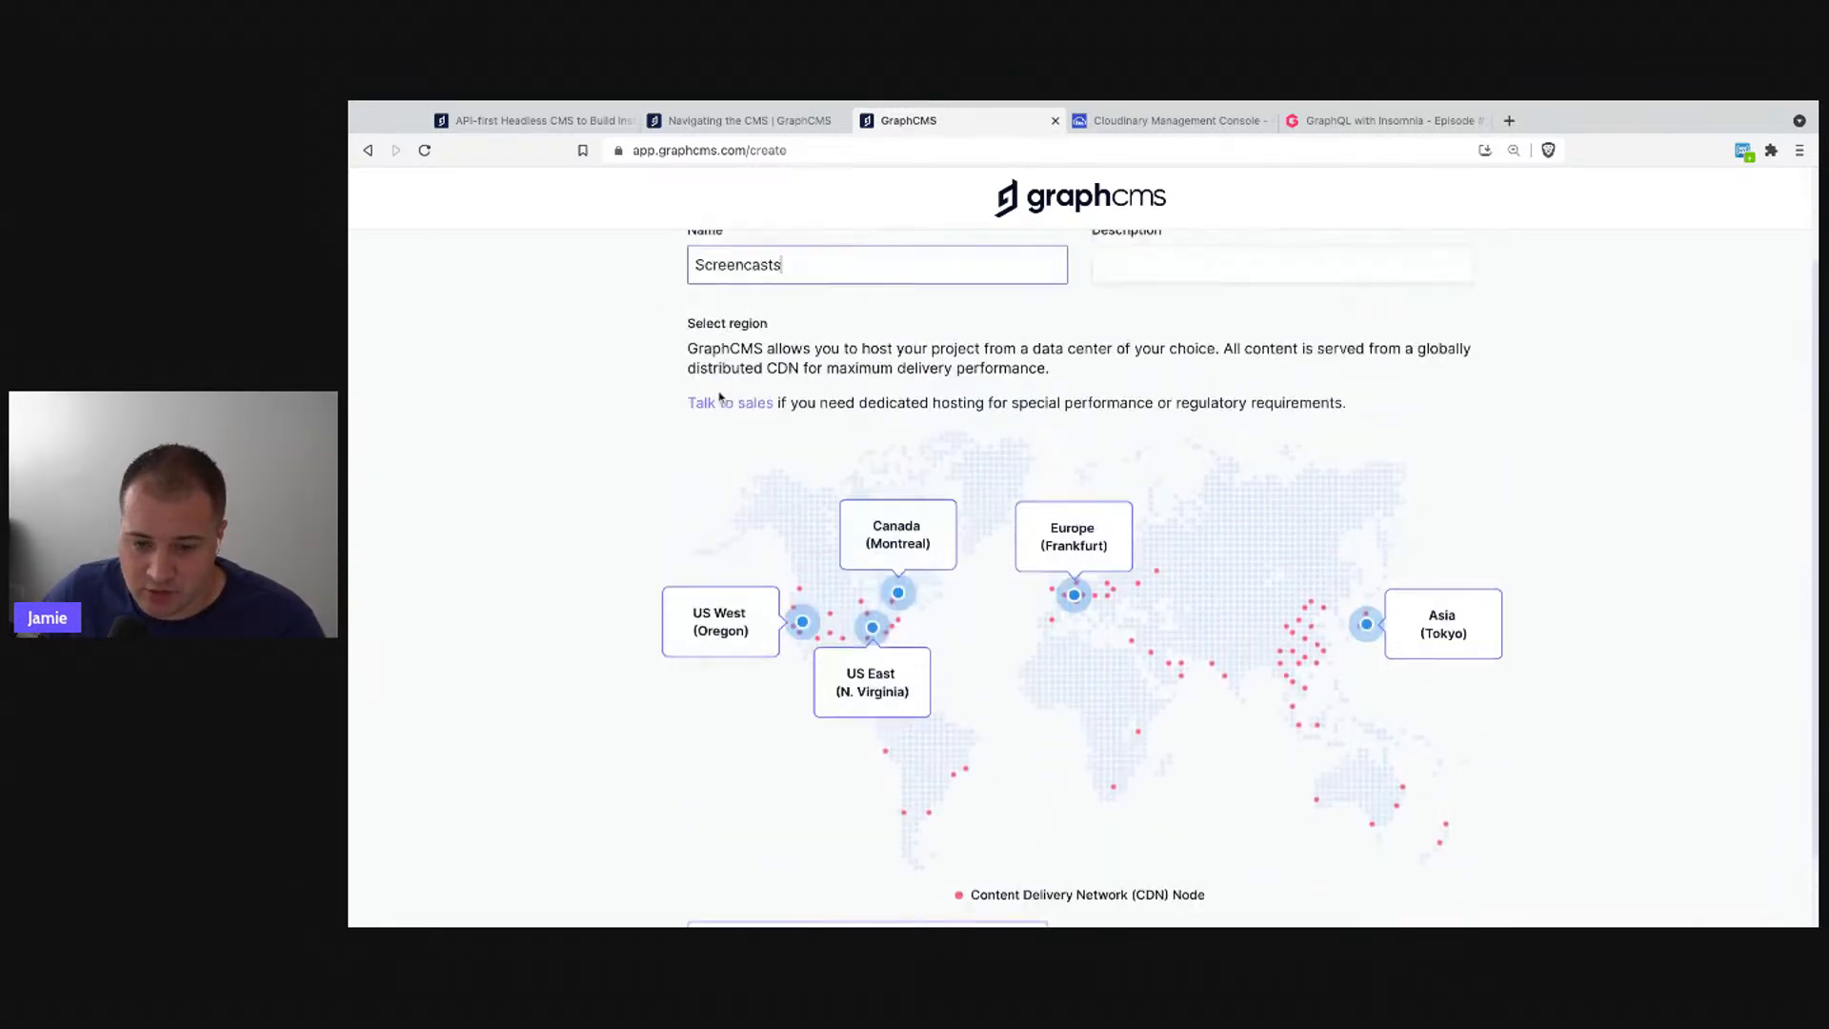
pyautogui.click(1159, 276)
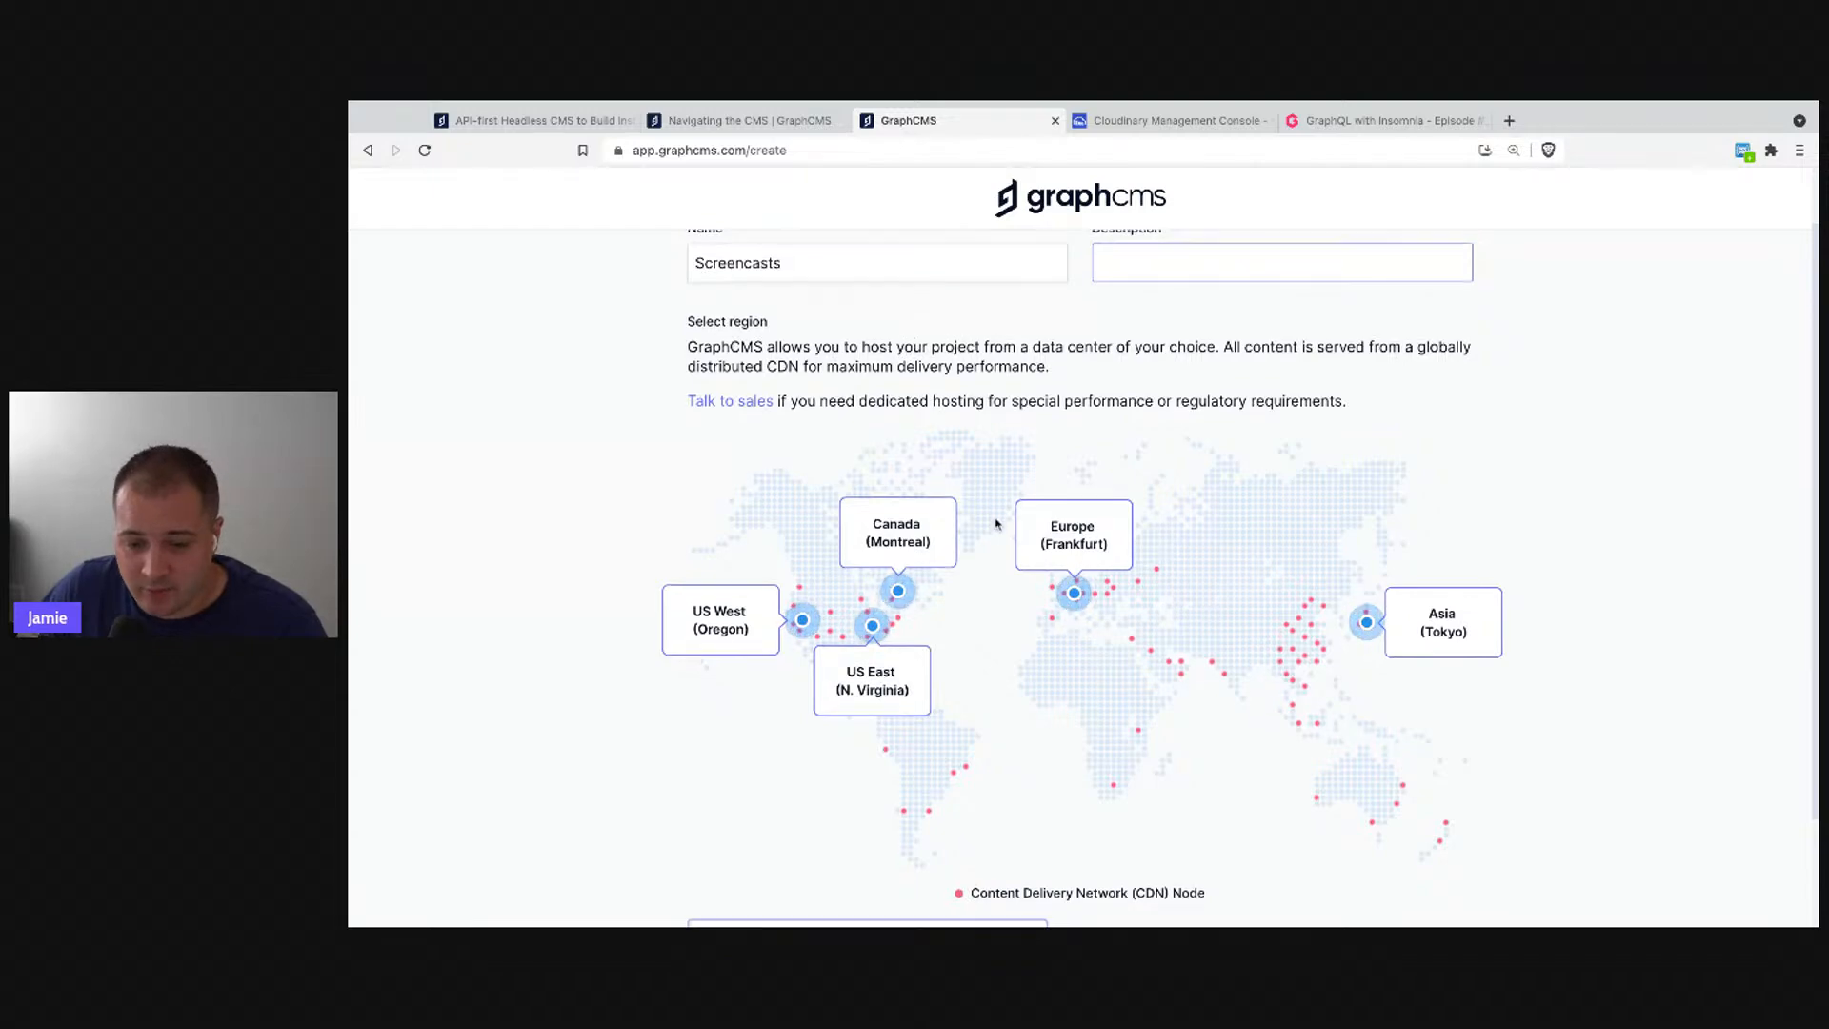
pyautogui.scroll(-1, 997, 523)
pyautogui.scroll(1, 1083, 577)
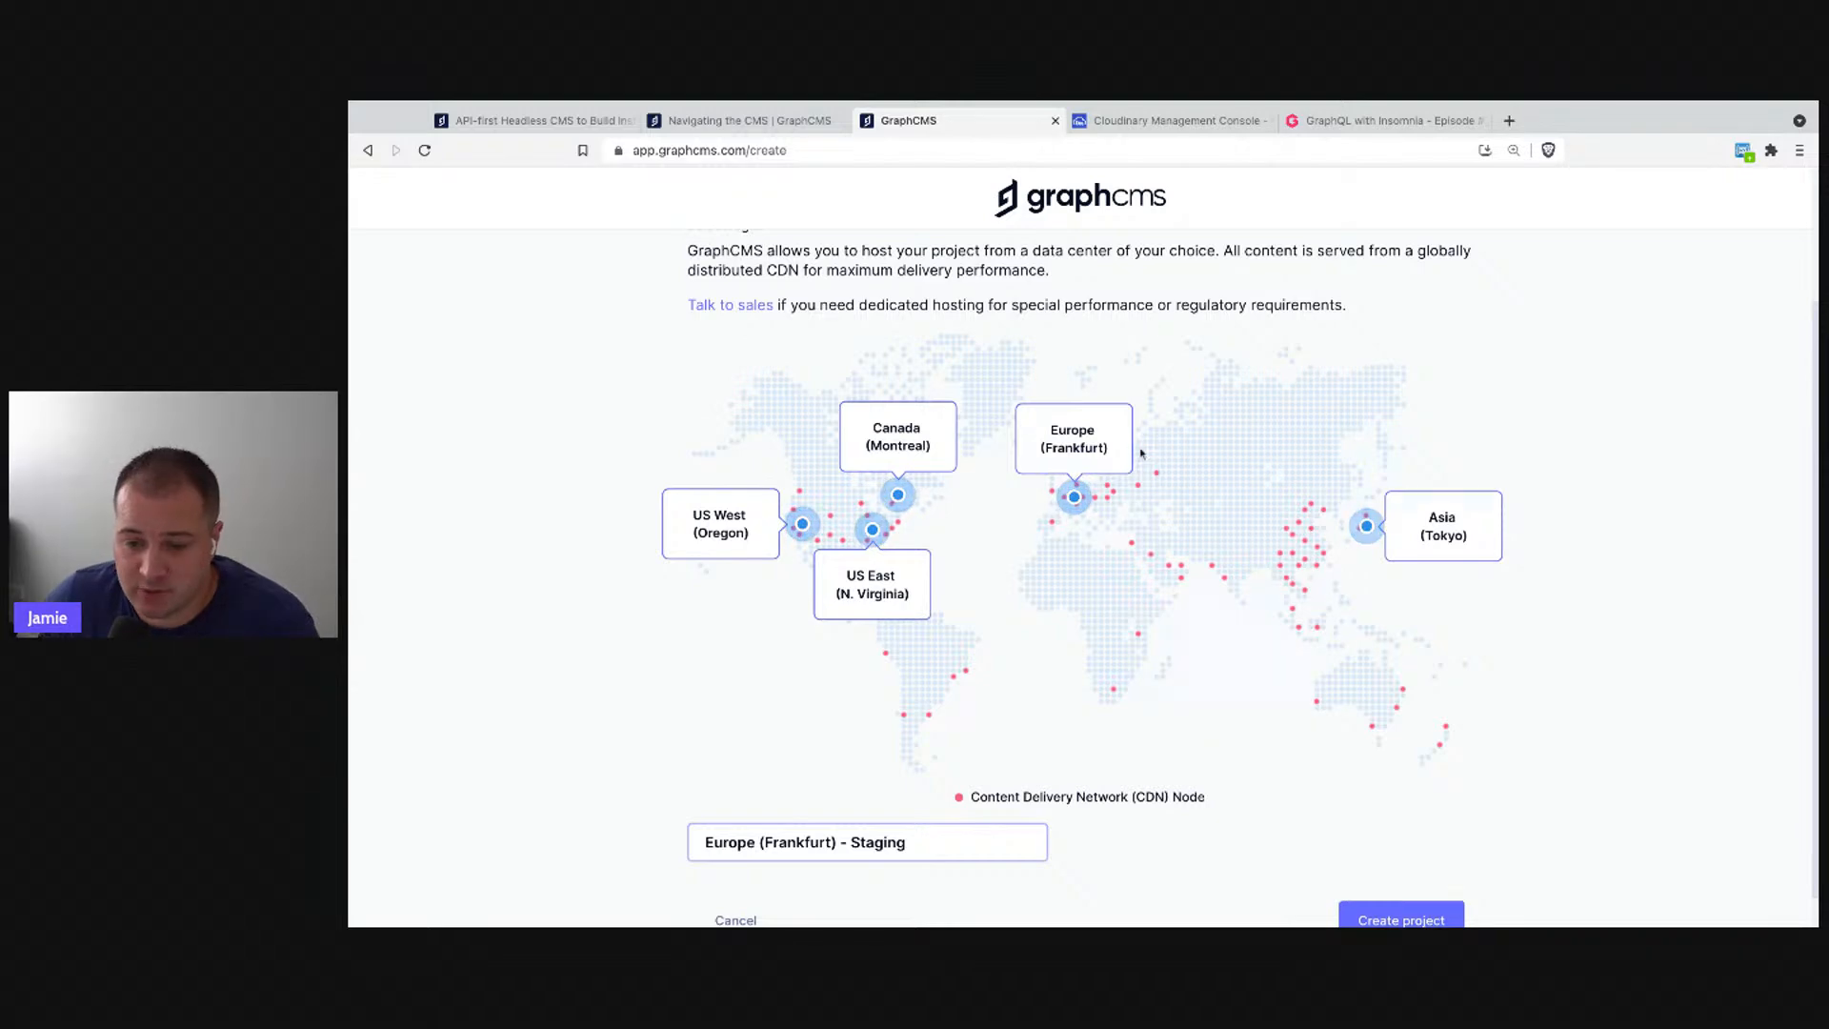
# - Choose Europe (Frankfurt) as the hosting region and create the project
pyautogui.click(1094, 444)
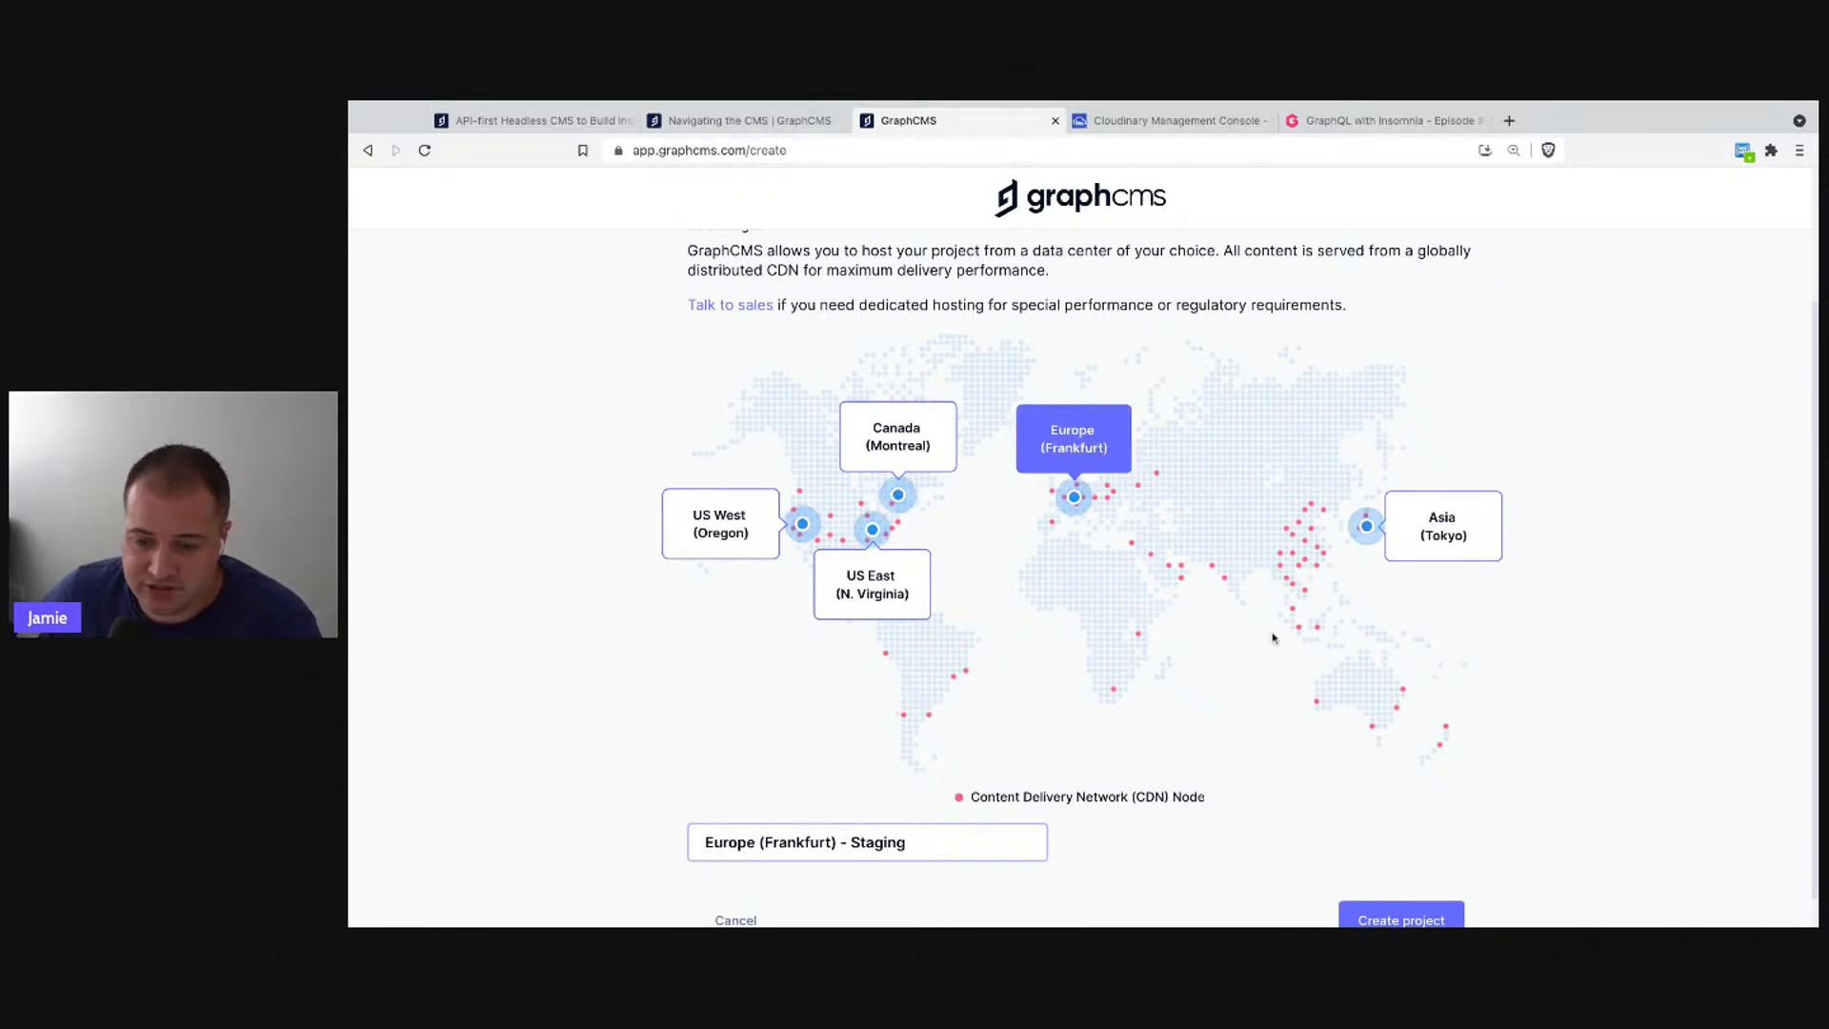
pyautogui.scroll(-1, 1273, 632)
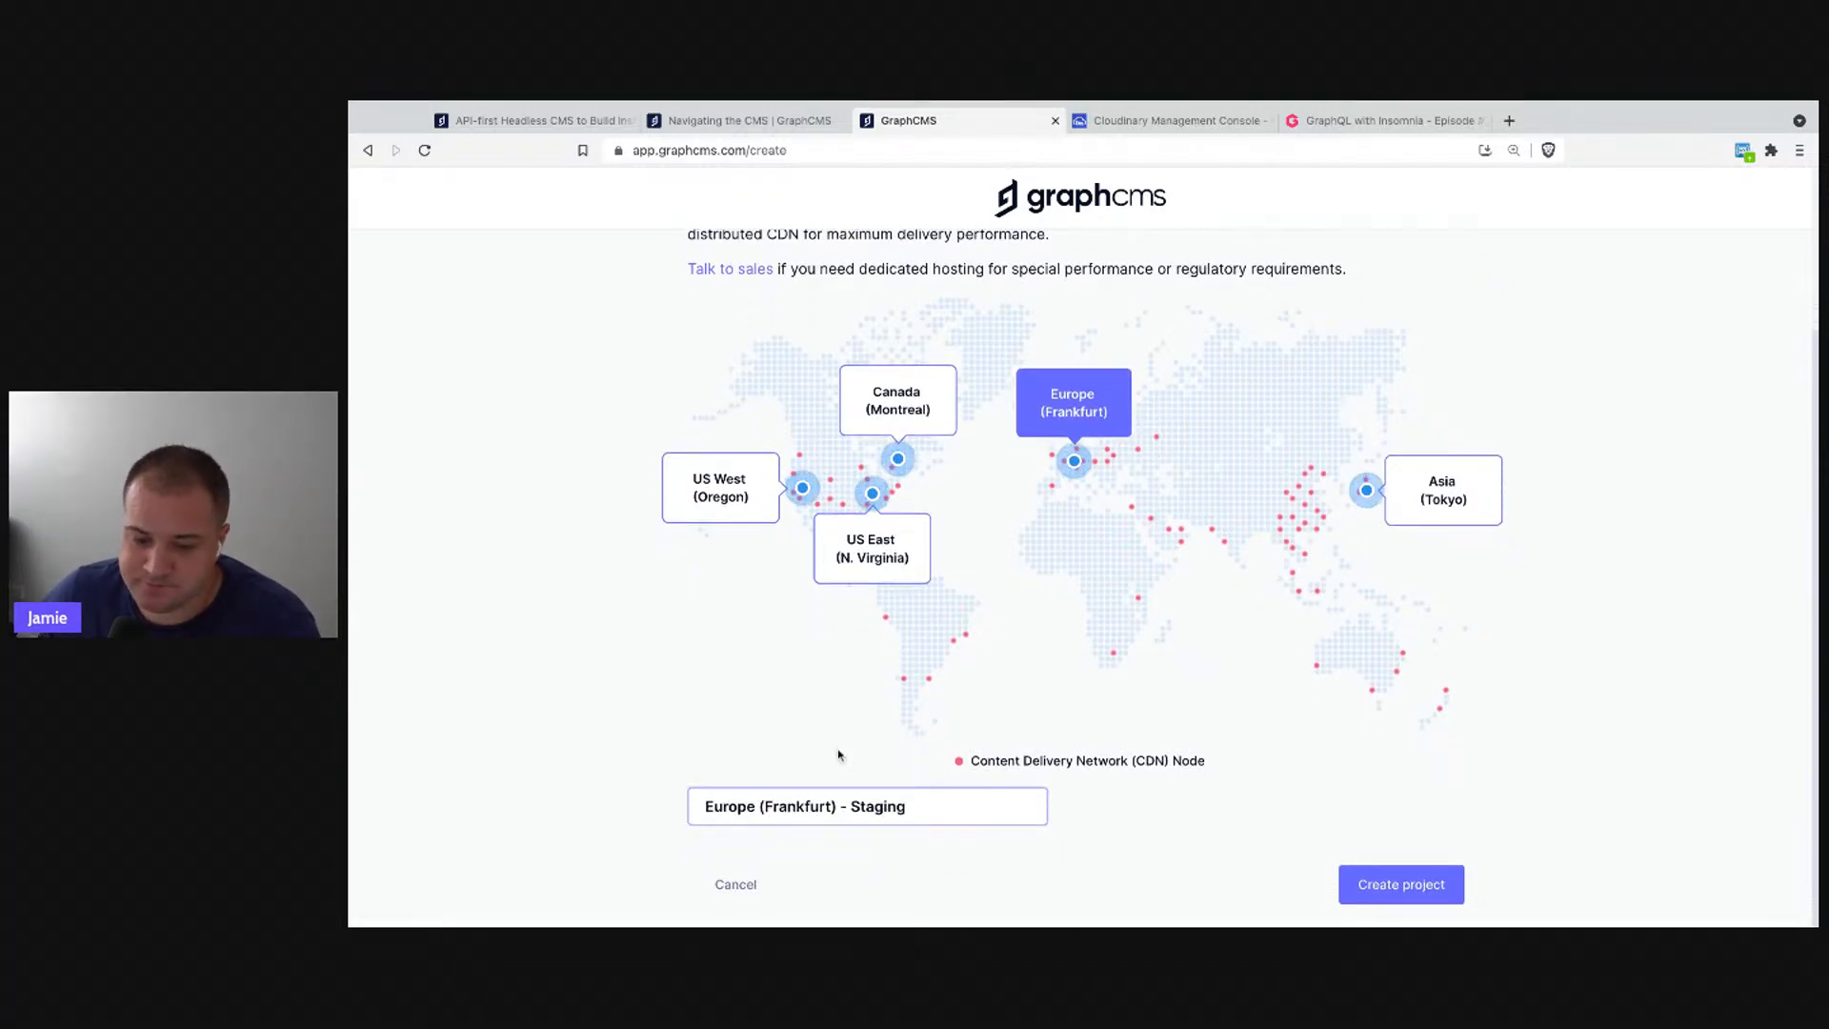
pyautogui.click(1378, 884)
pyautogui.scroll(2, 1297, 774)
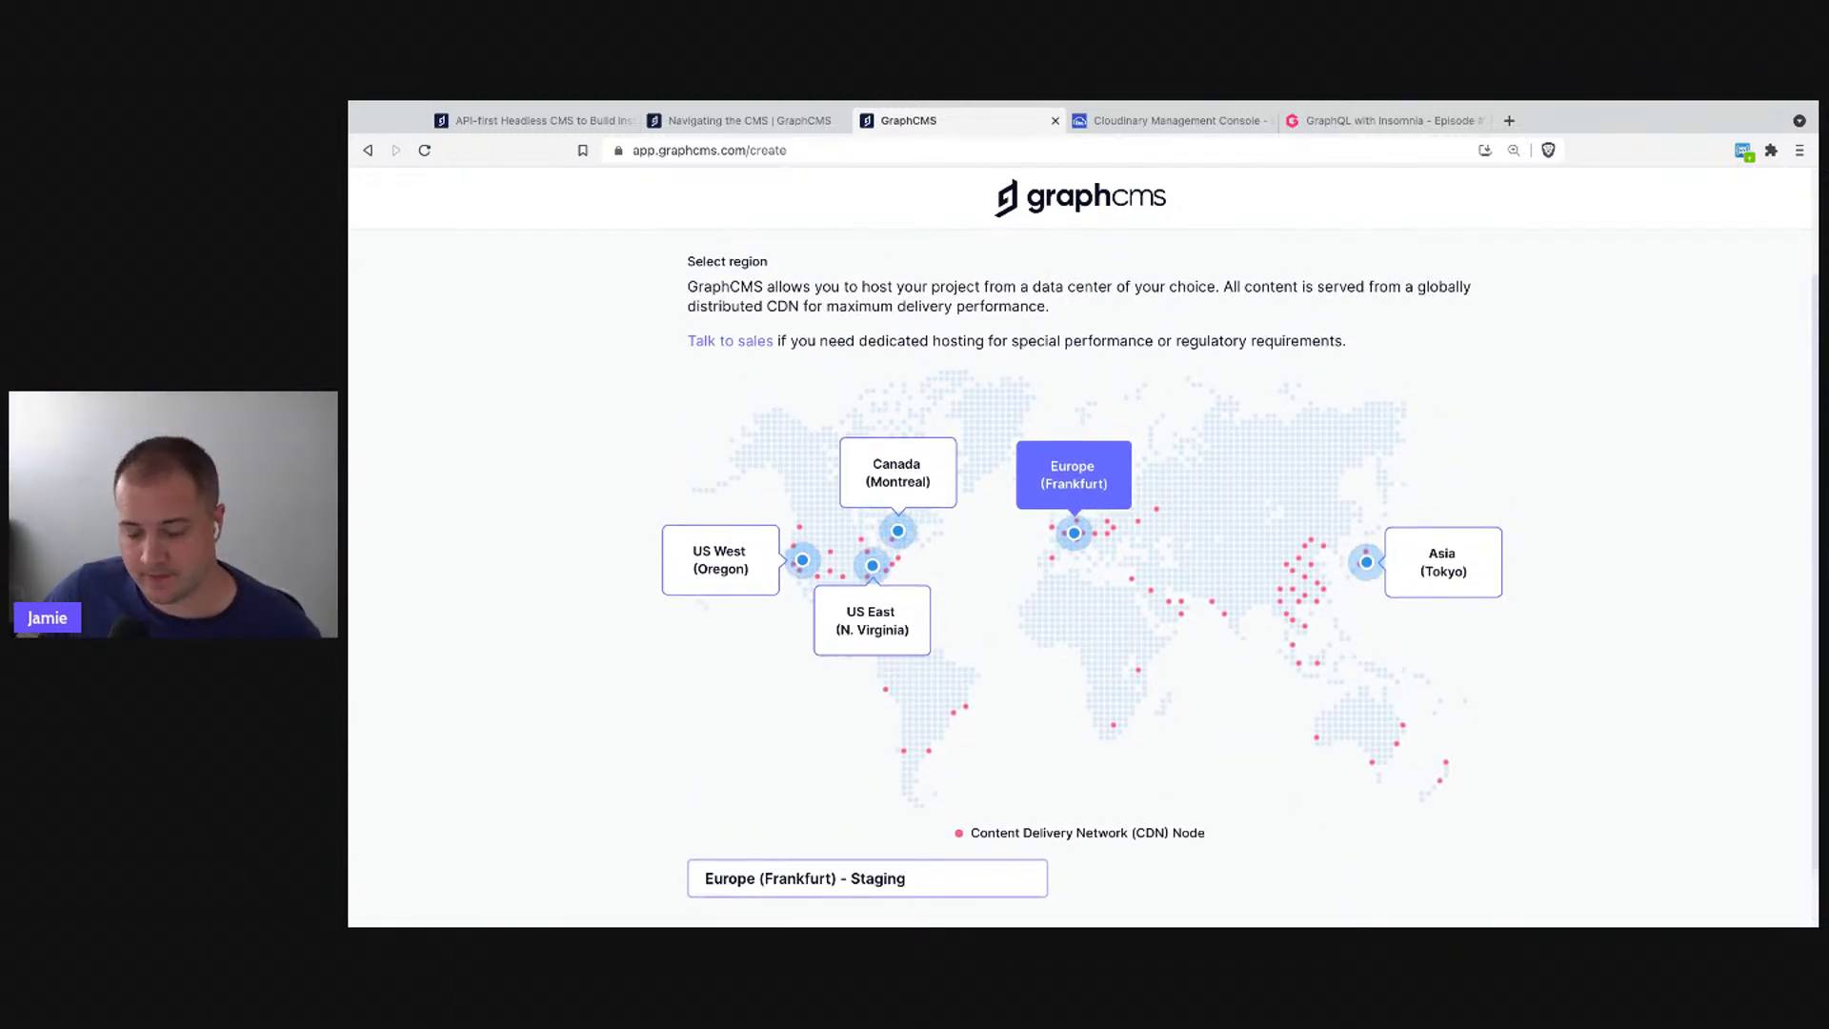
pyautogui.scroll(1, 1081, 578)
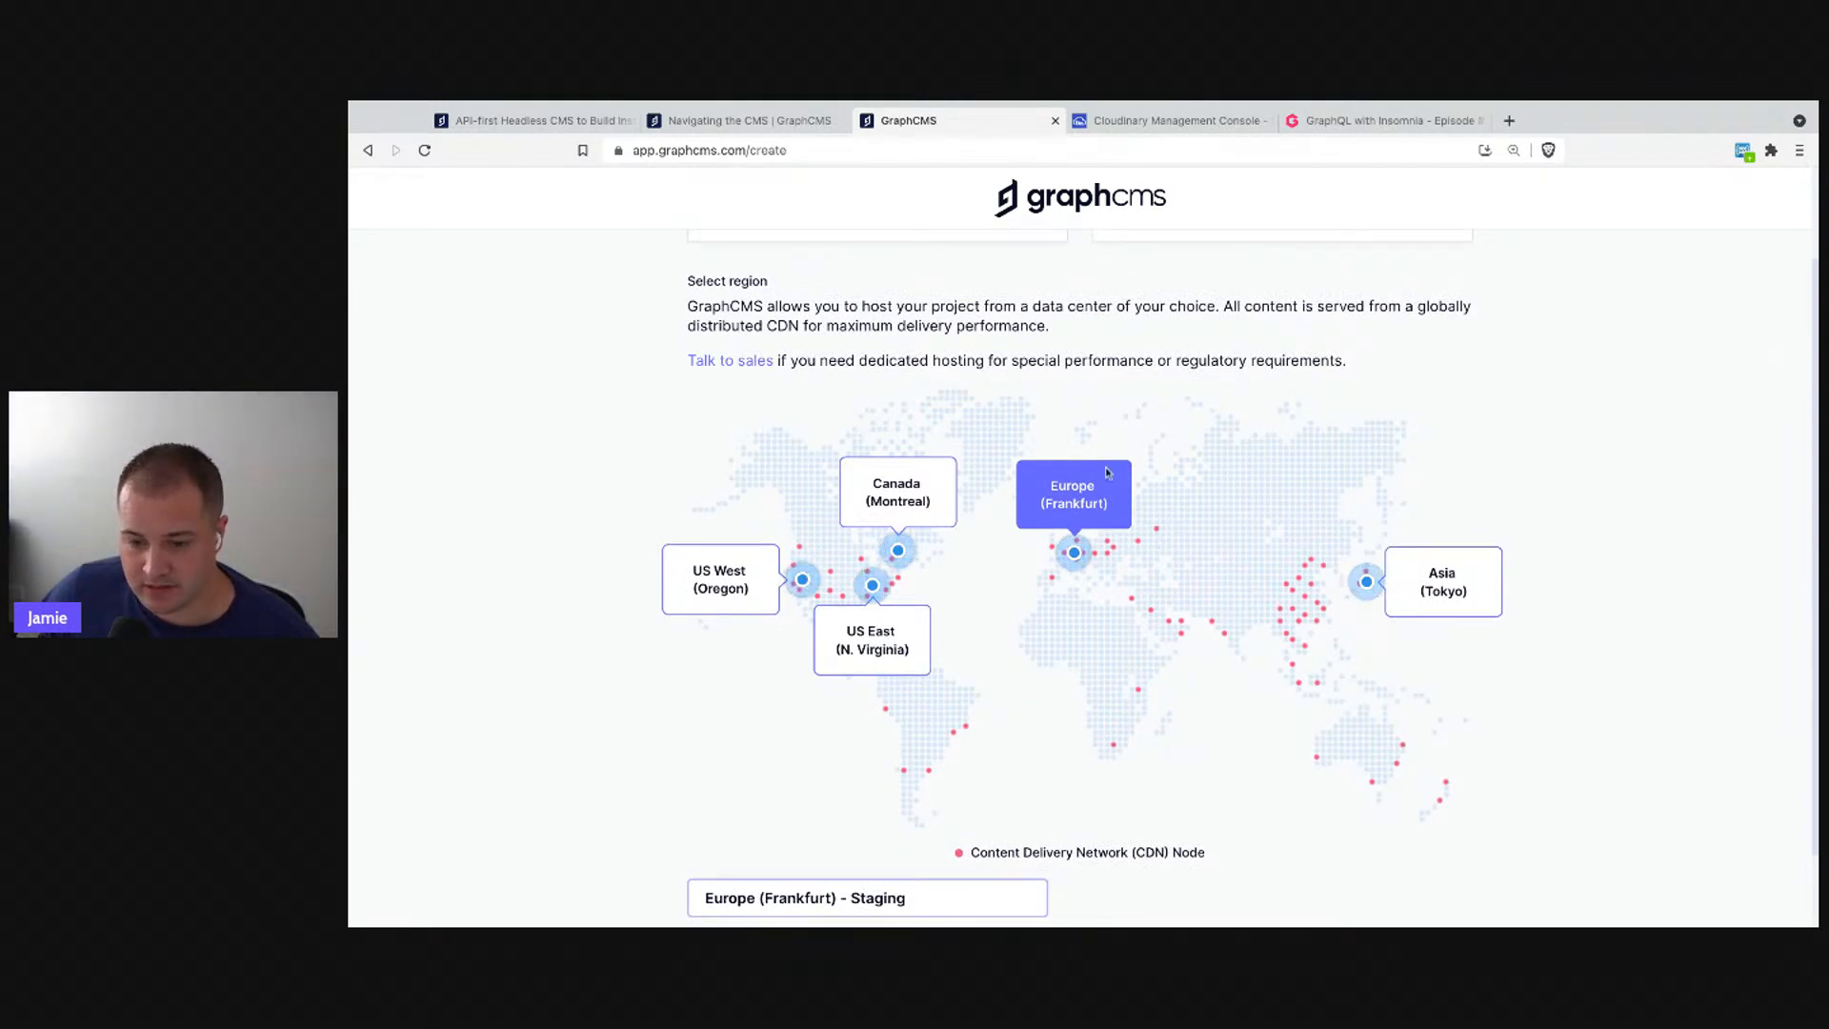
pyautogui.scroll(-2, 1175, 531)
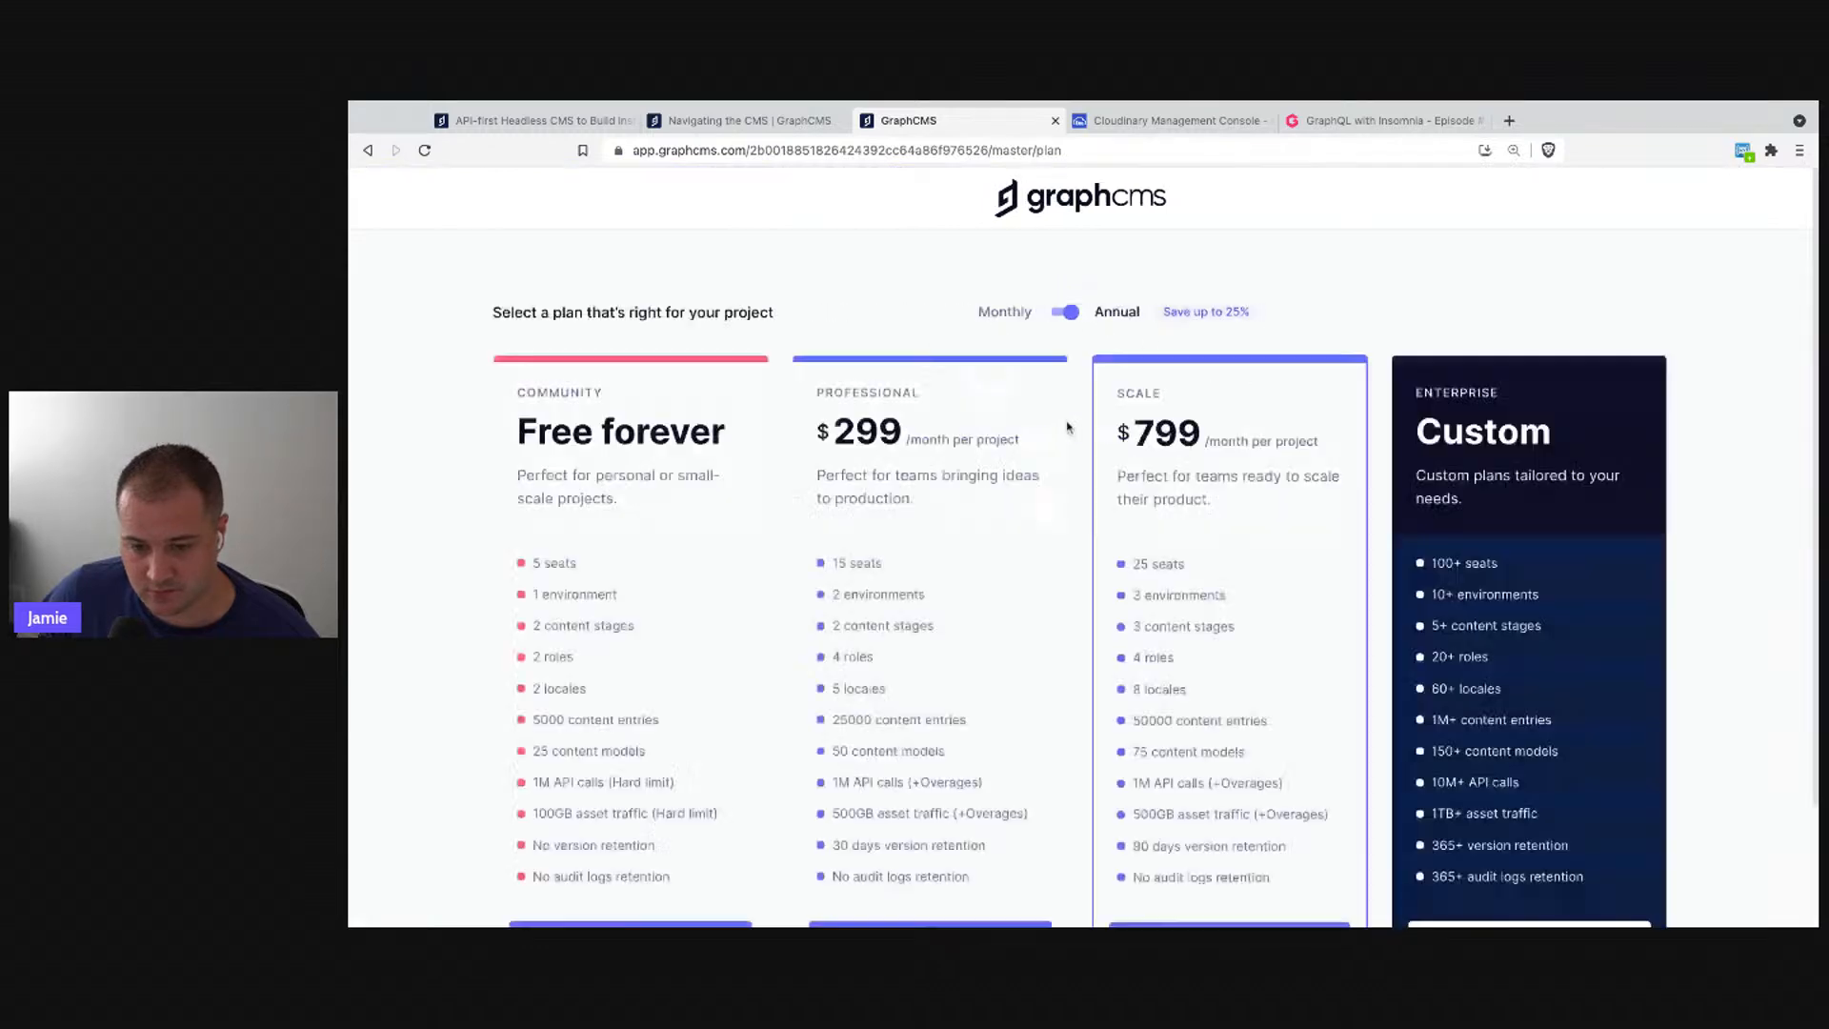
# - Put the project on the free Community plan and skip inviting team members
pyautogui.scroll(-3, 922, 520)
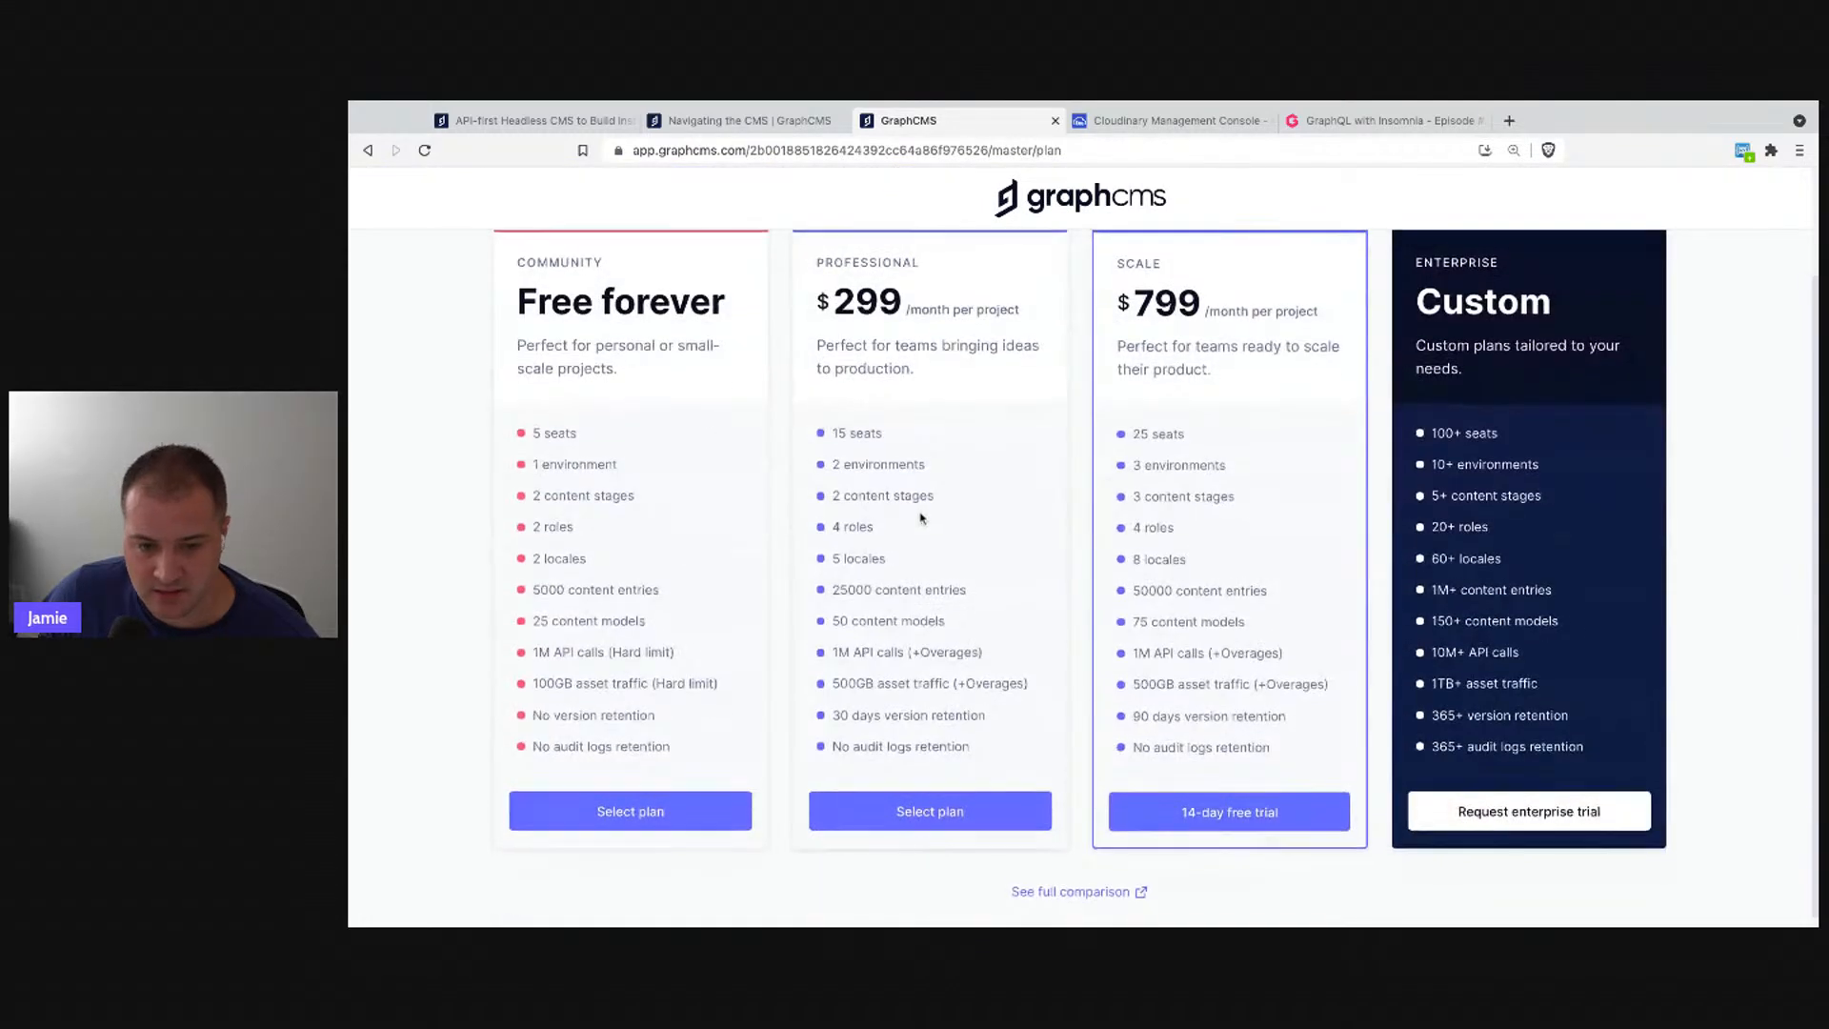
pyautogui.scroll(-1, 922, 519)
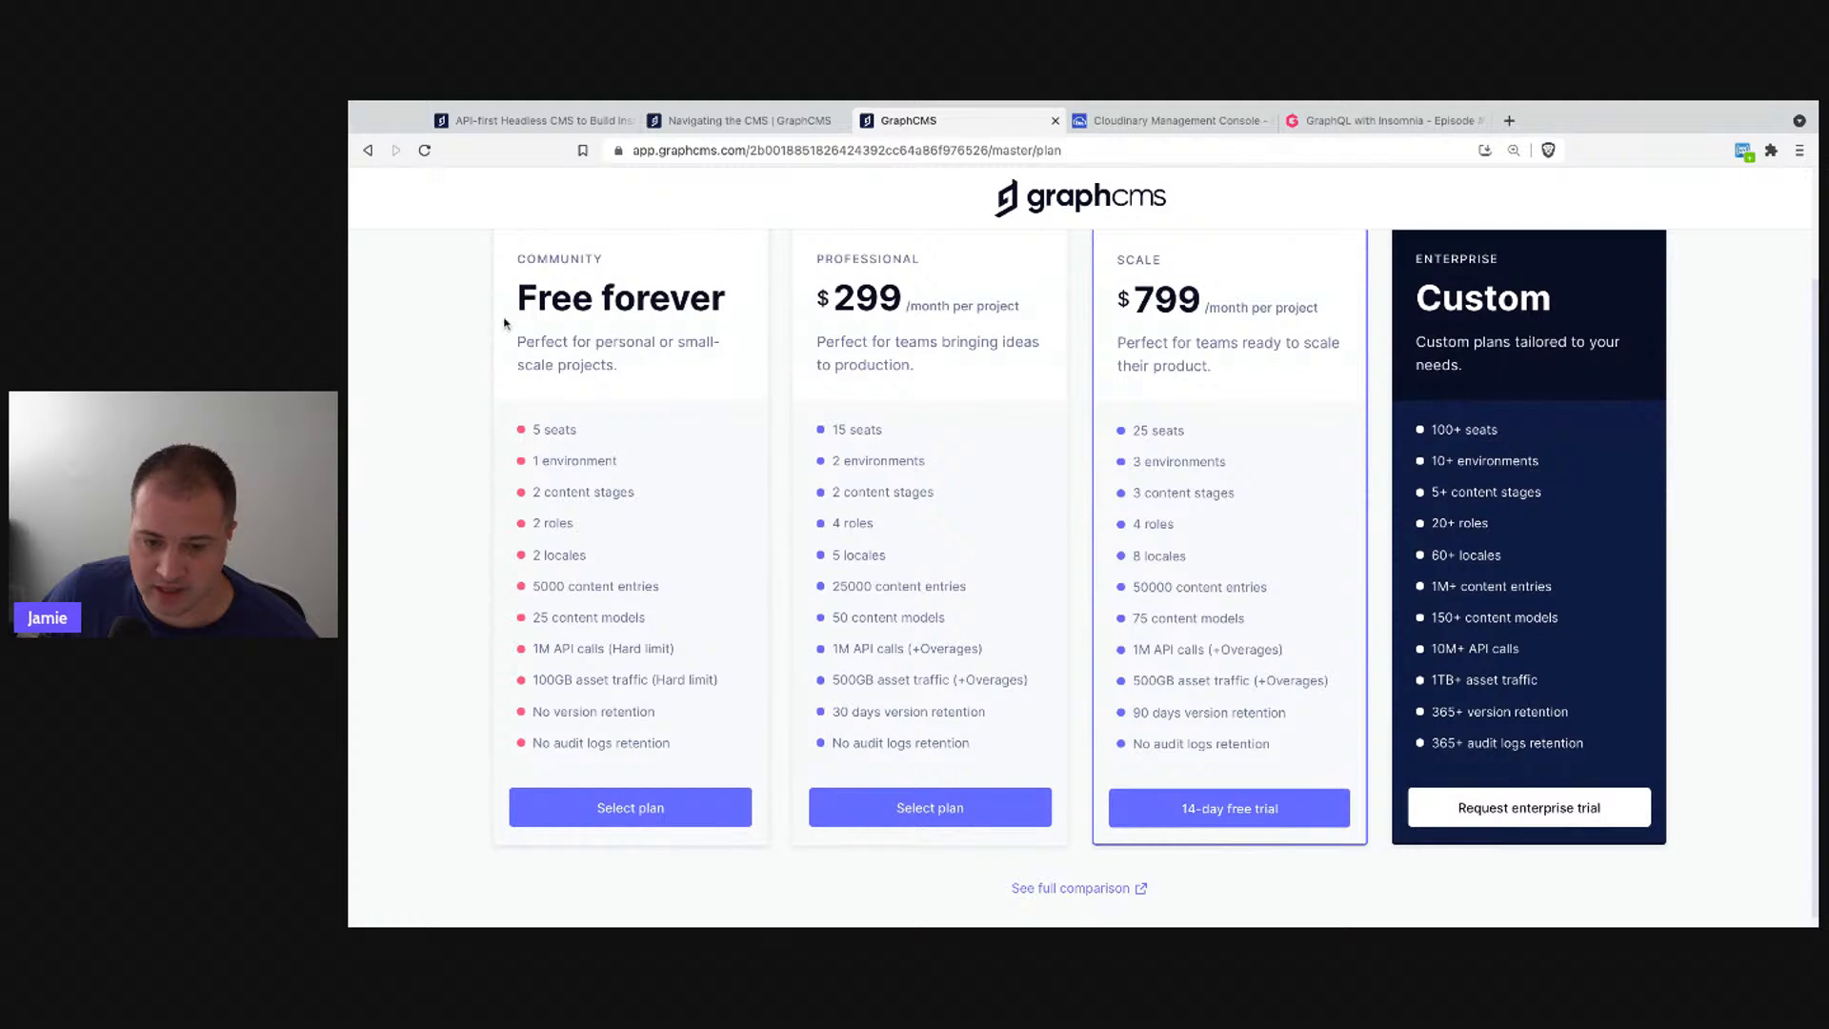
pyautogui.click(579, 821)
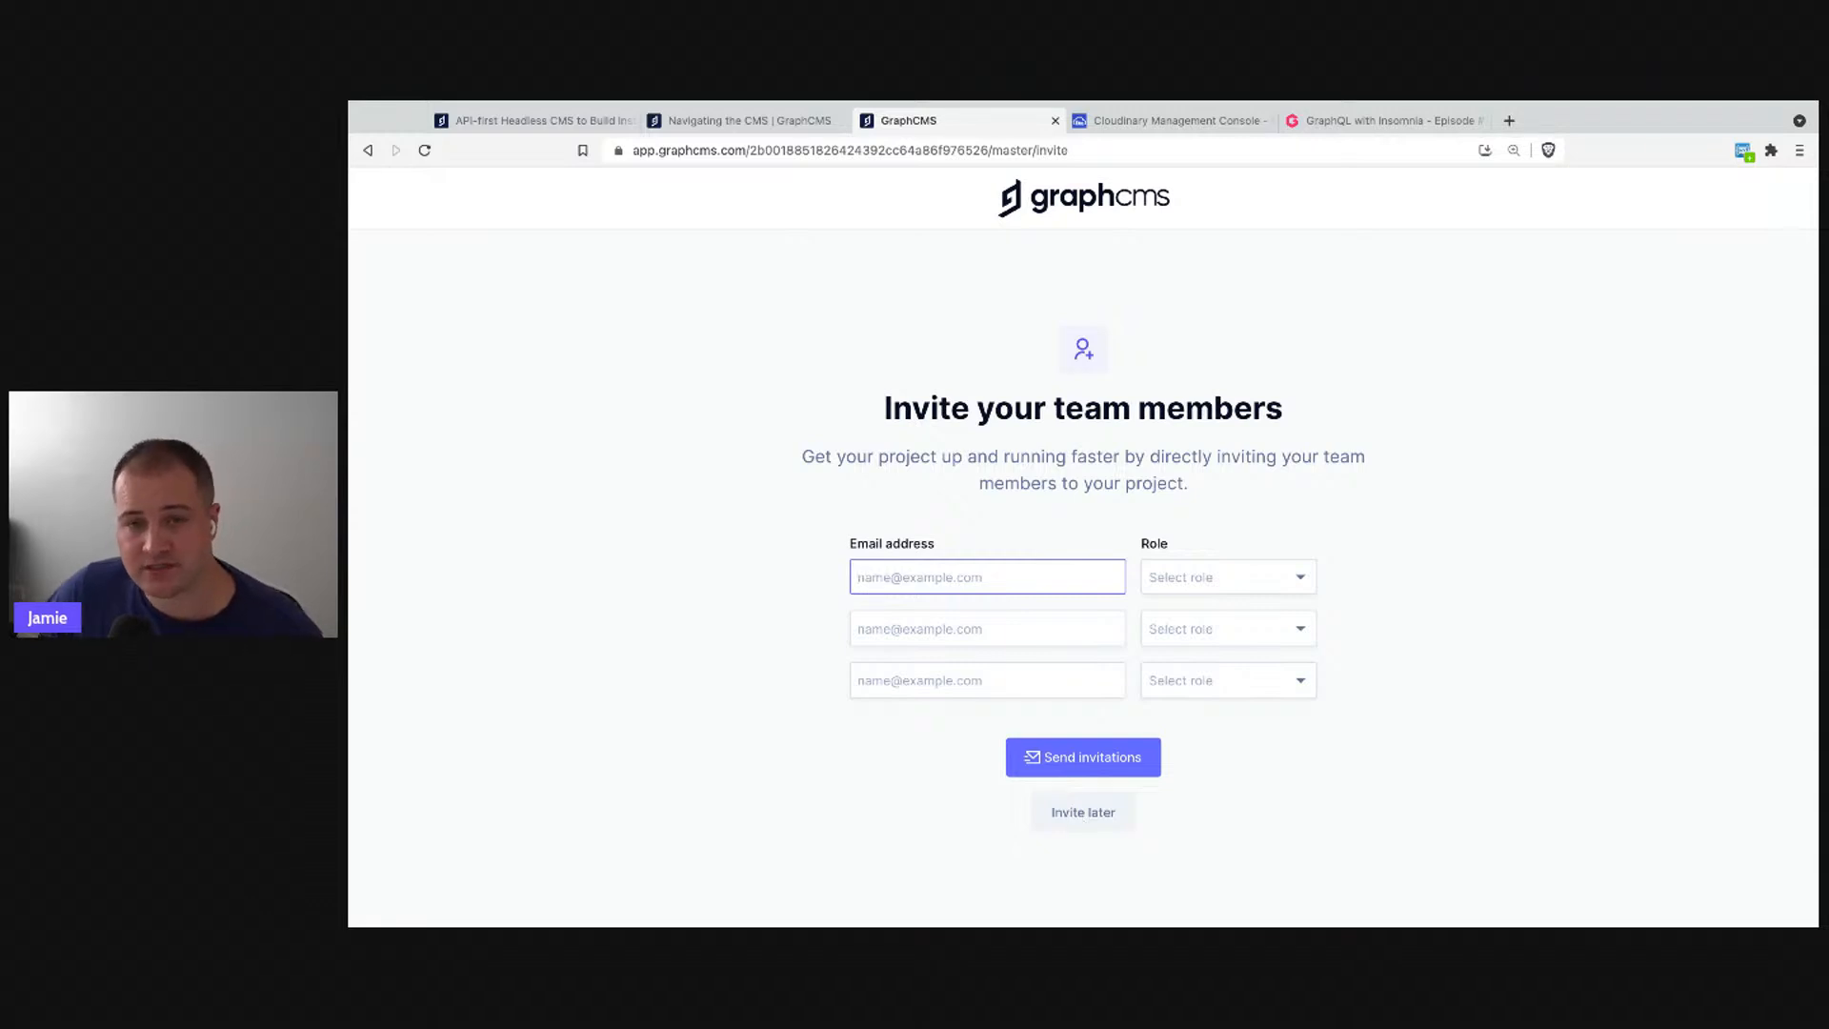
pyautogui.click(1083, 811)
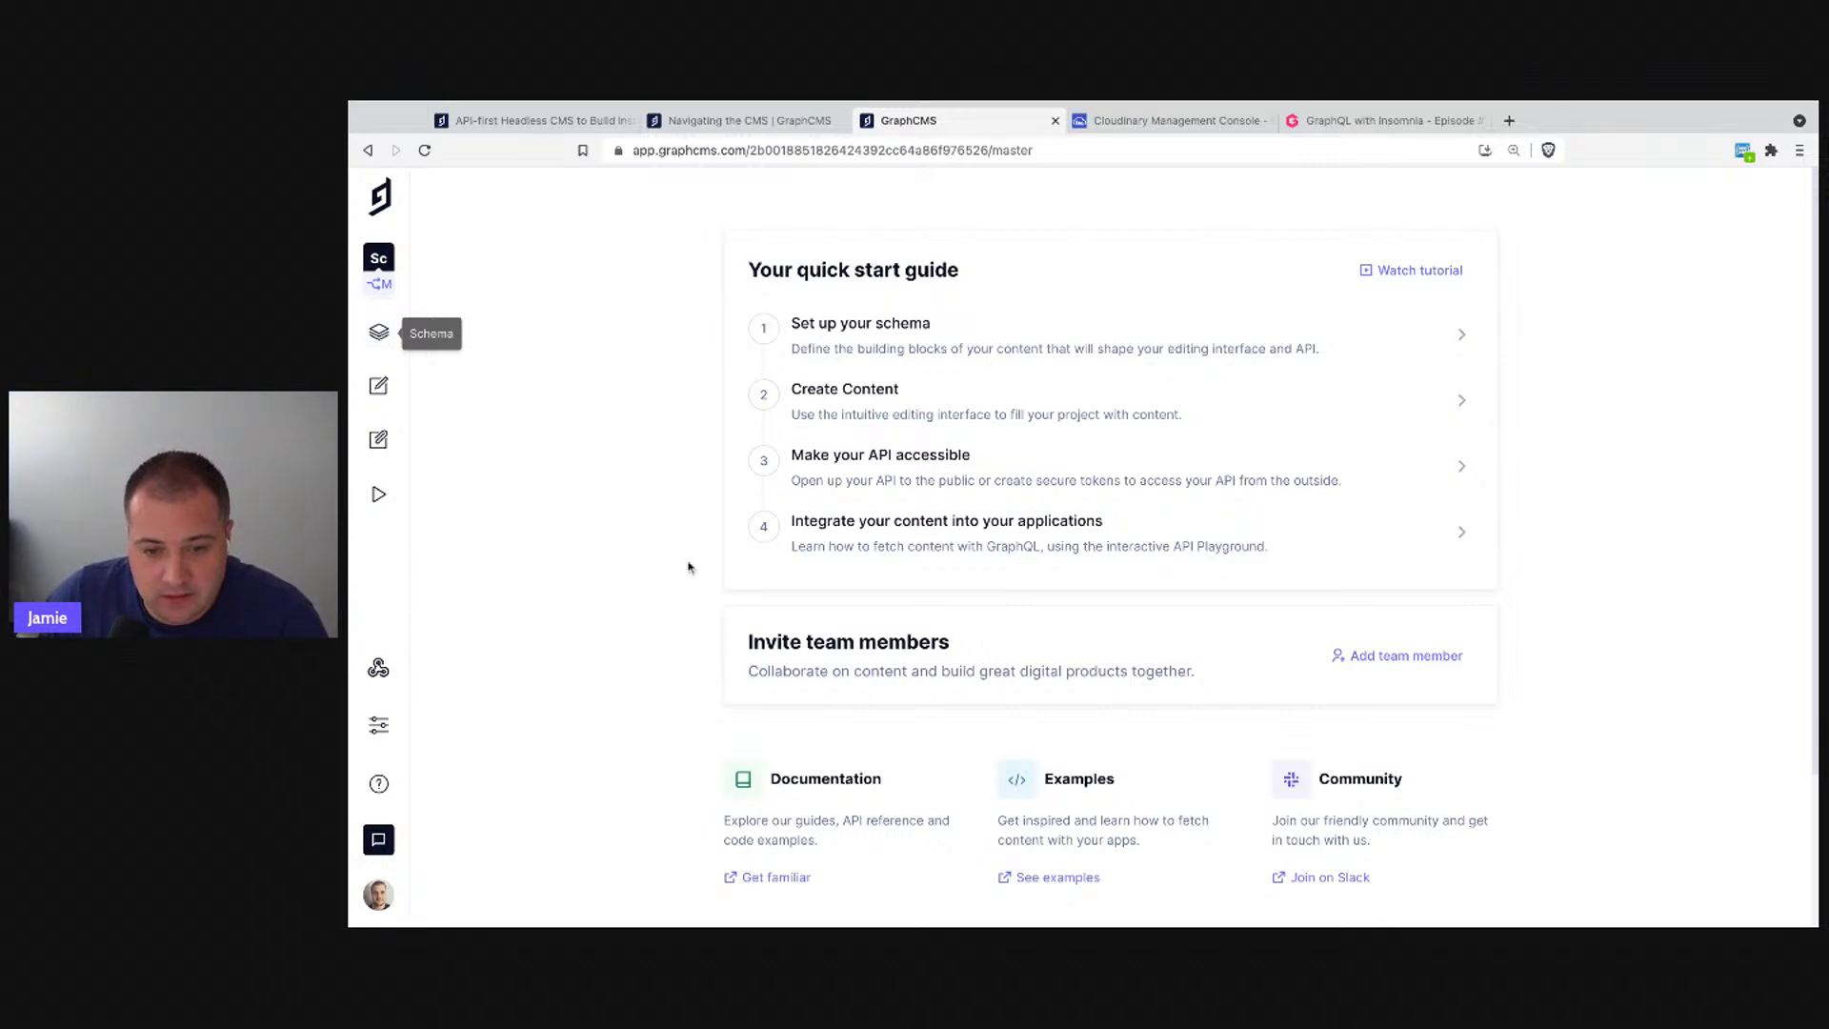
# - Go to 'Set up your schema' from the quick start guide
pyautogui.scroll(-2, 694, 416)
pyautogui.scroll(-4, 694, 416)
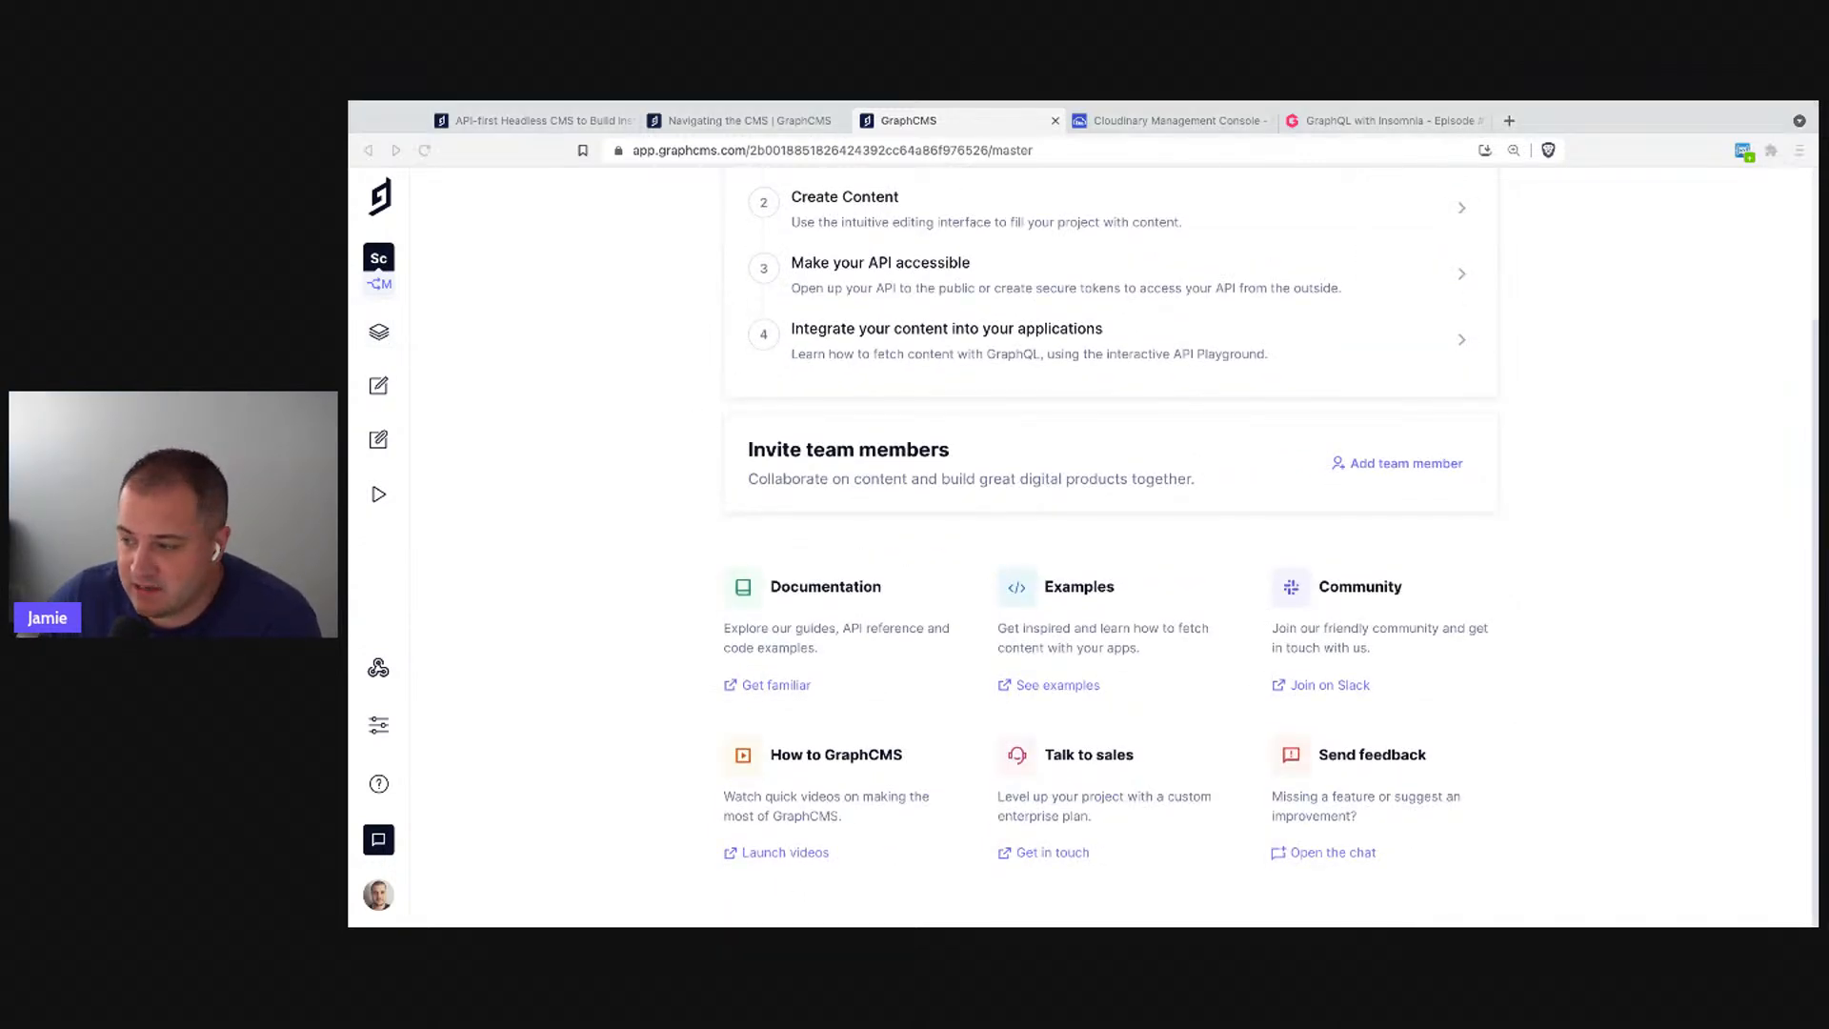
pyautogui.click(1620, 588)
pyautogui.scroll(3, 1117, 753)
pyautogui.scroll(1, 1116, 753)
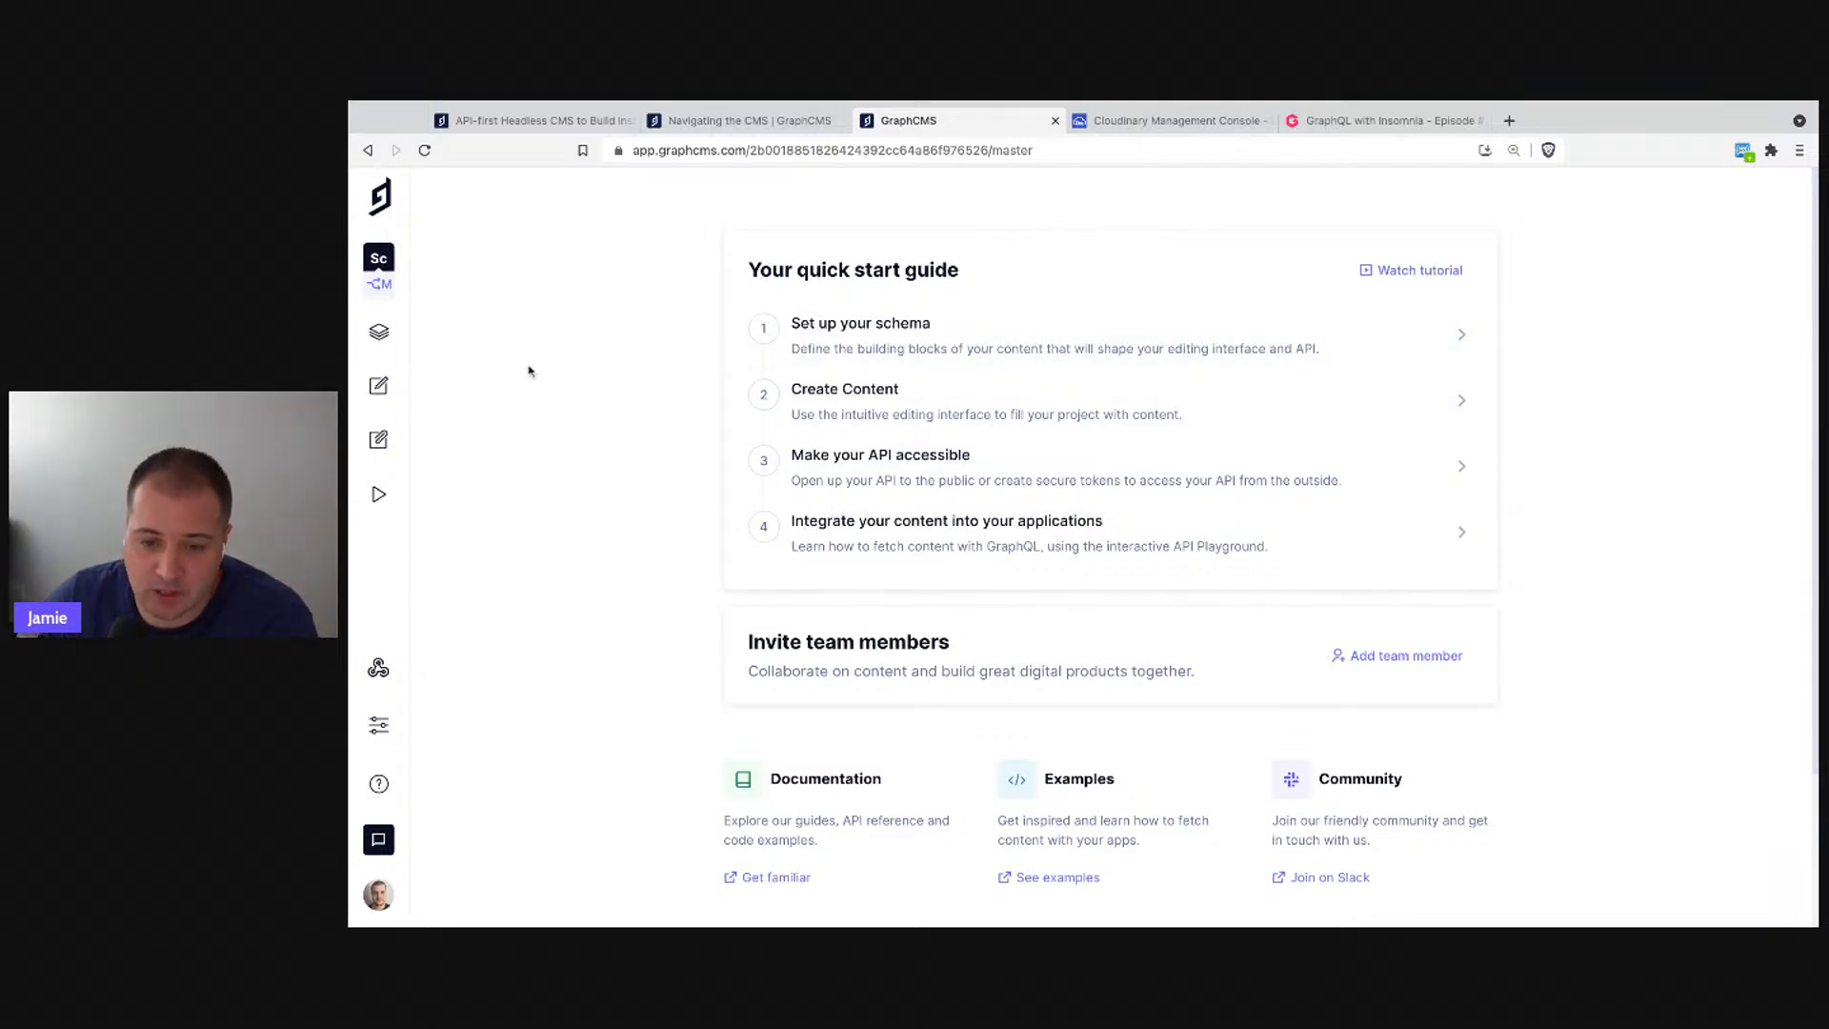
pyautogui.click(905, 329)
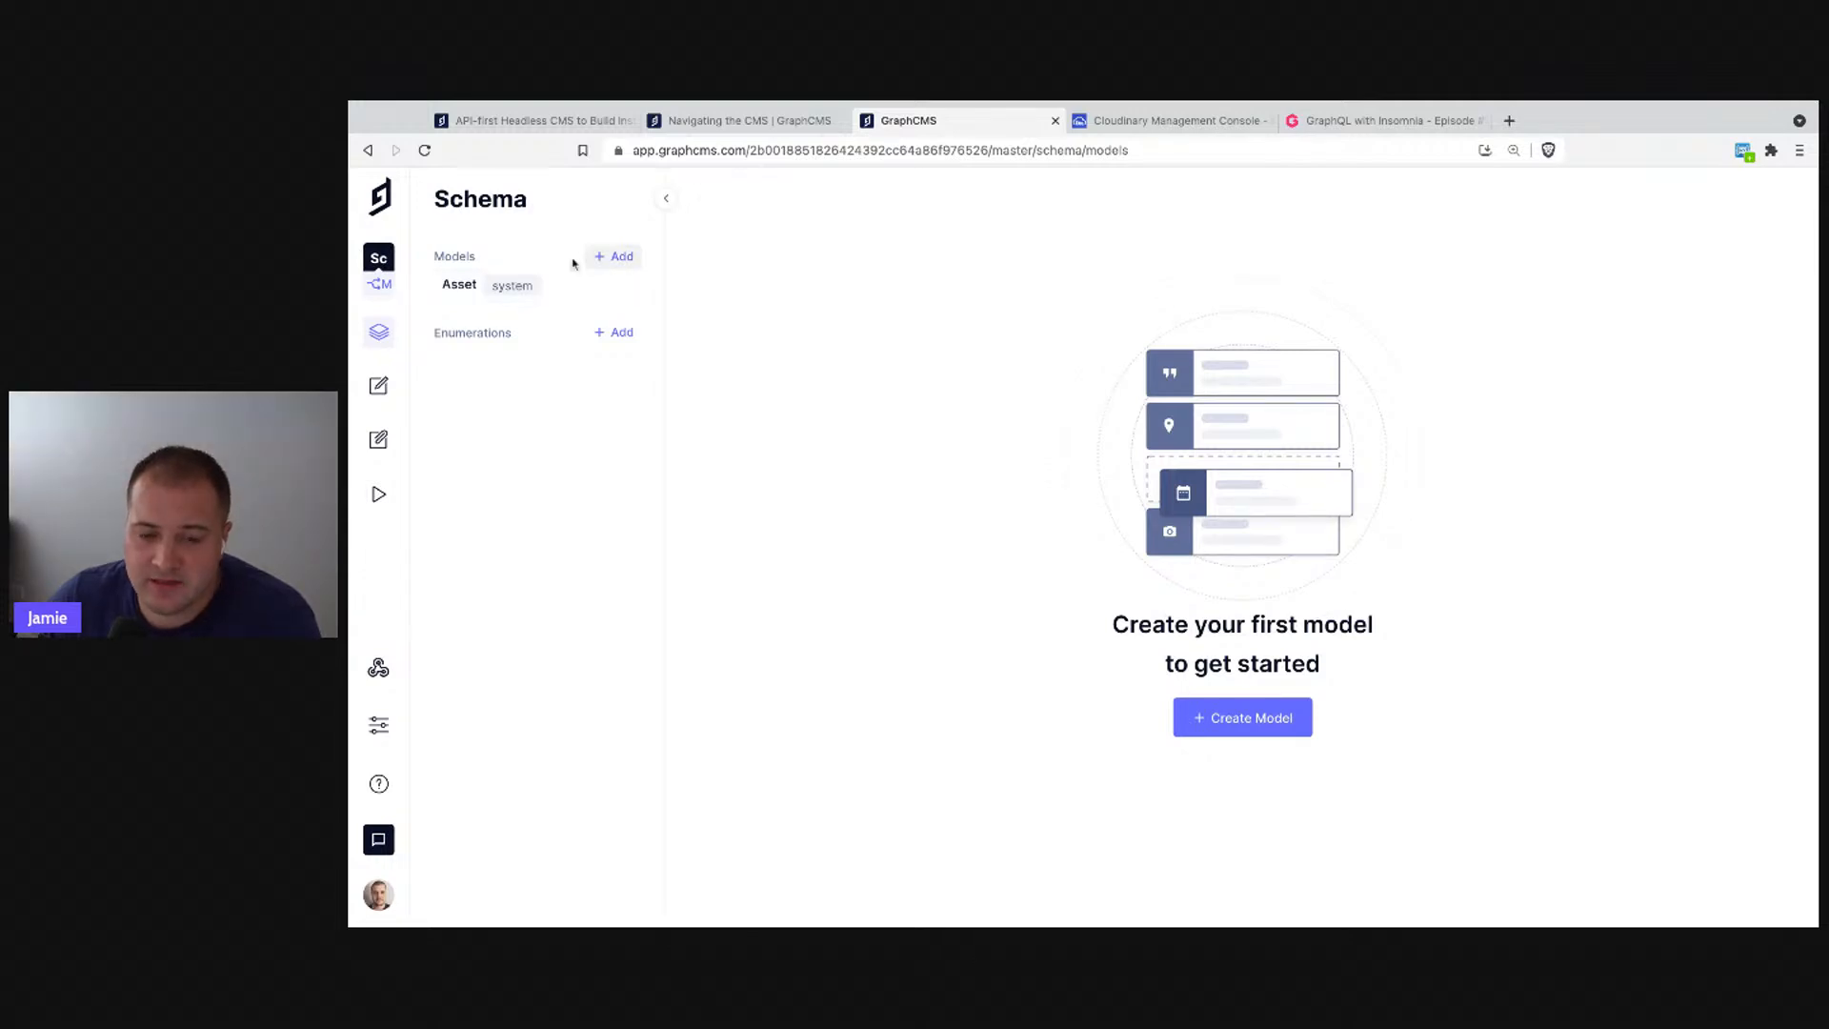
# - Open the Asset model, scroll through its shown system fields, then hide them again
pyautogui.click(557, 294)
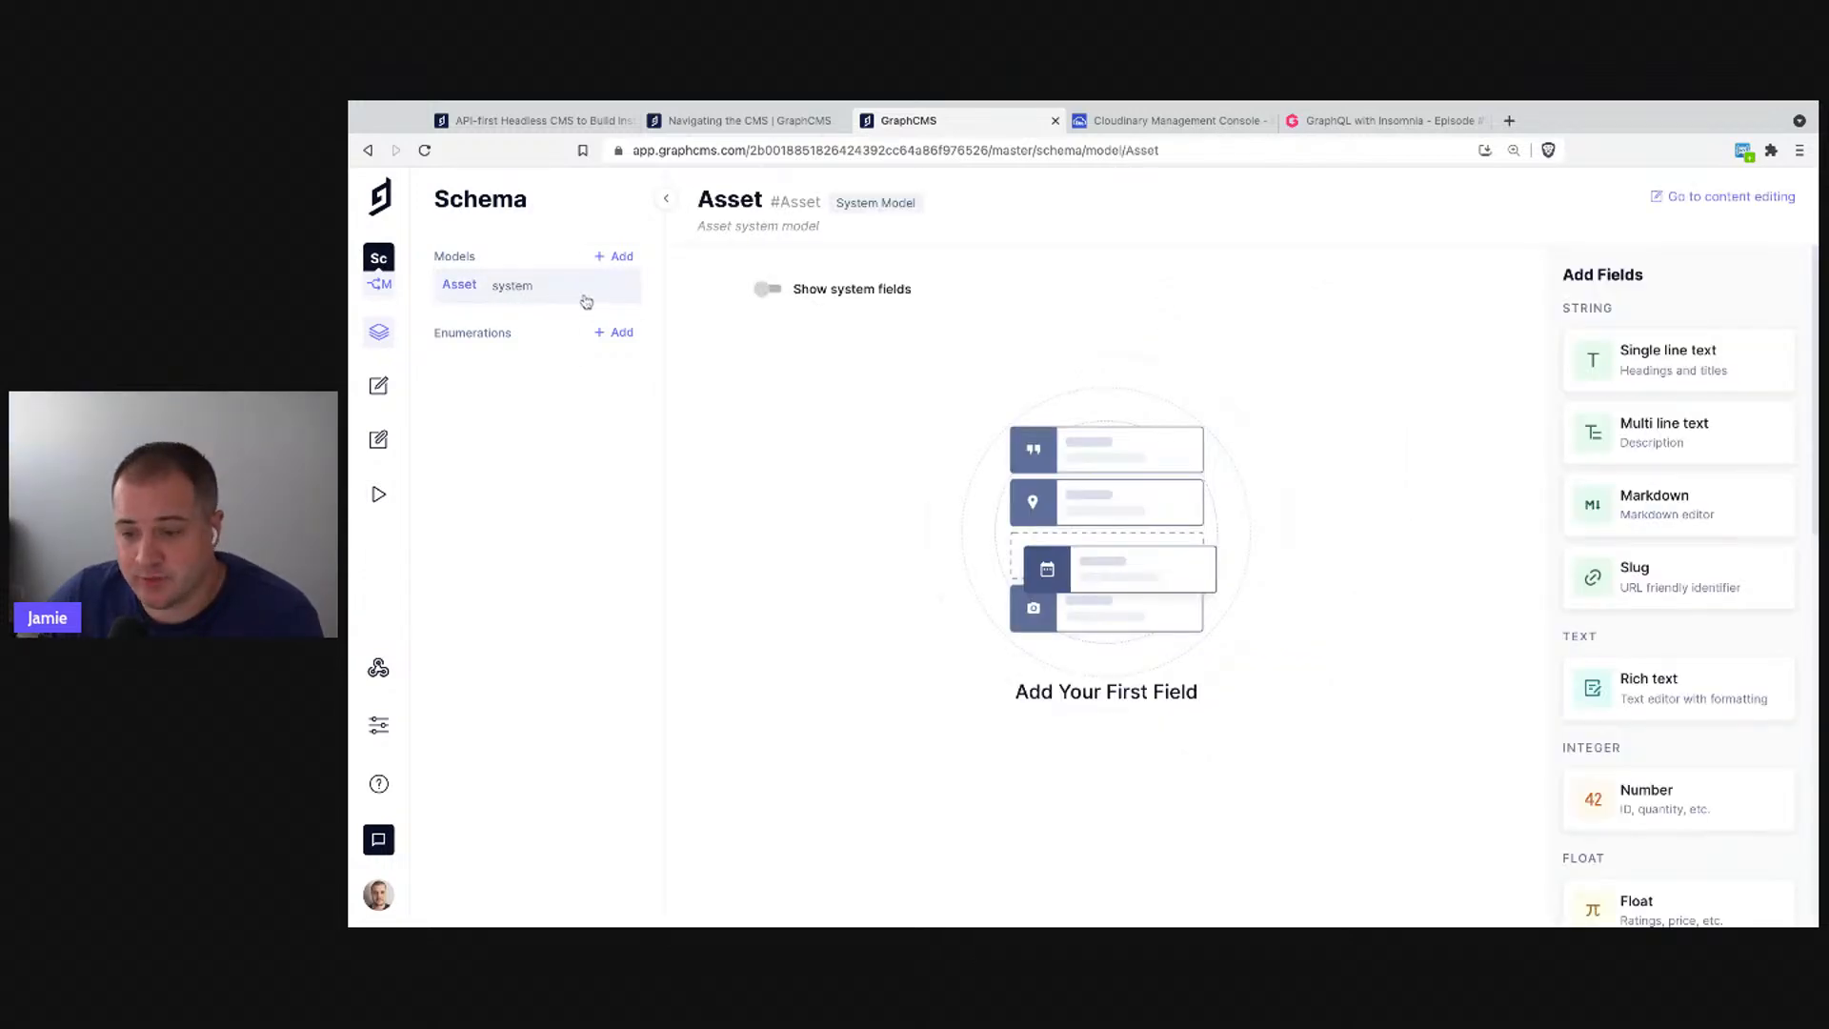
pyautogui.click(764, 290)
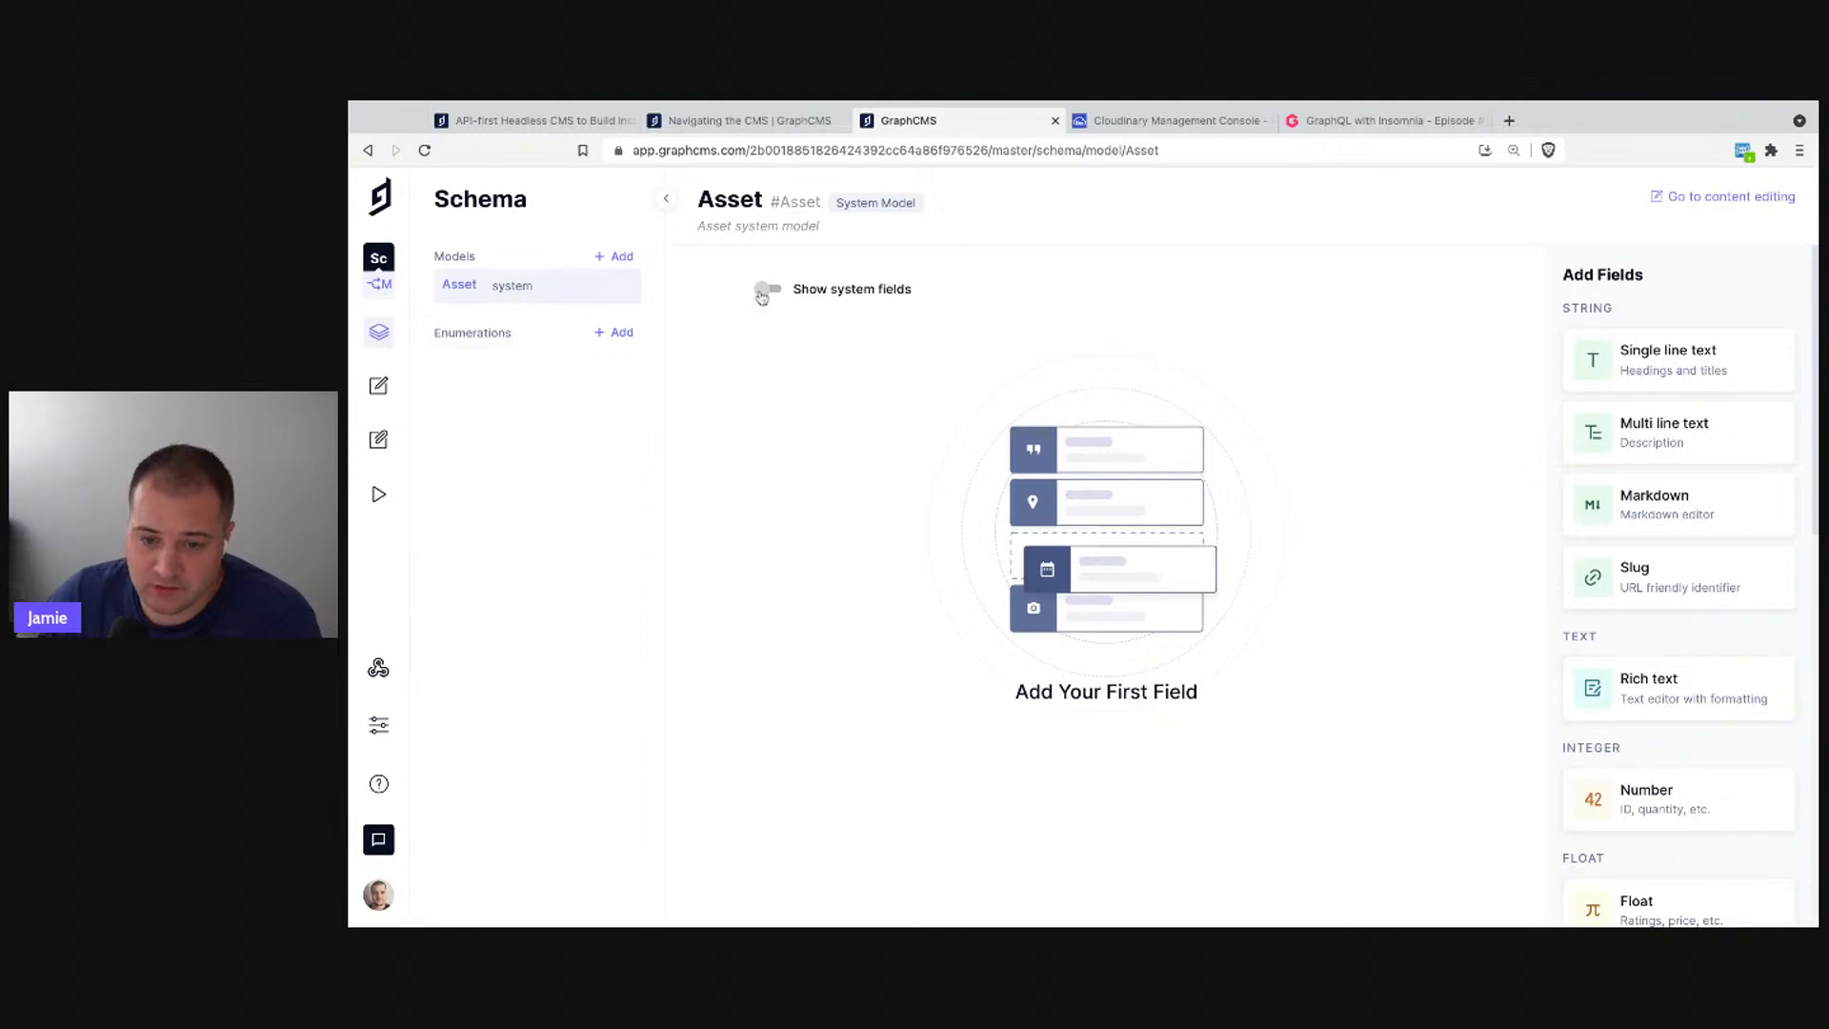
pyautogui.scroll(-3, 1188, 631)
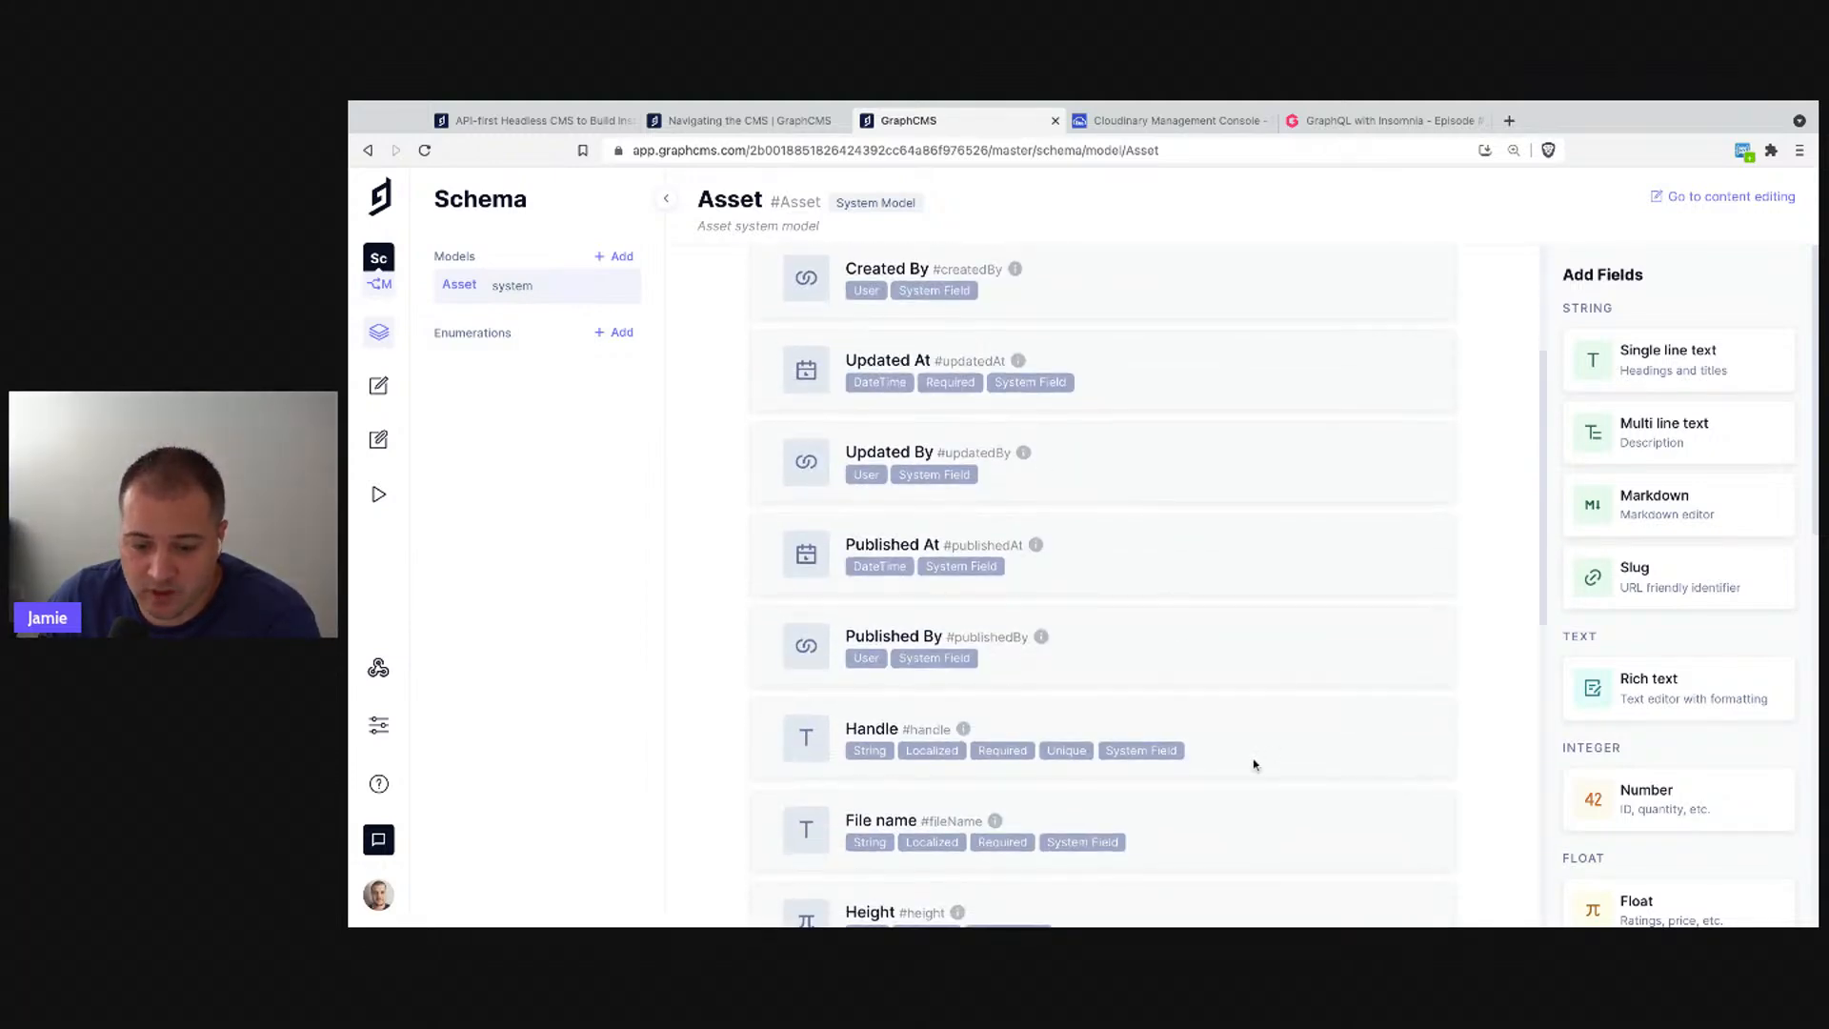
pyautogui.scroll(-3, 1252, 758)
pyautogui.scroll(-3, 1243, 734)
pyautogui.scroll(10, 1228, 676)
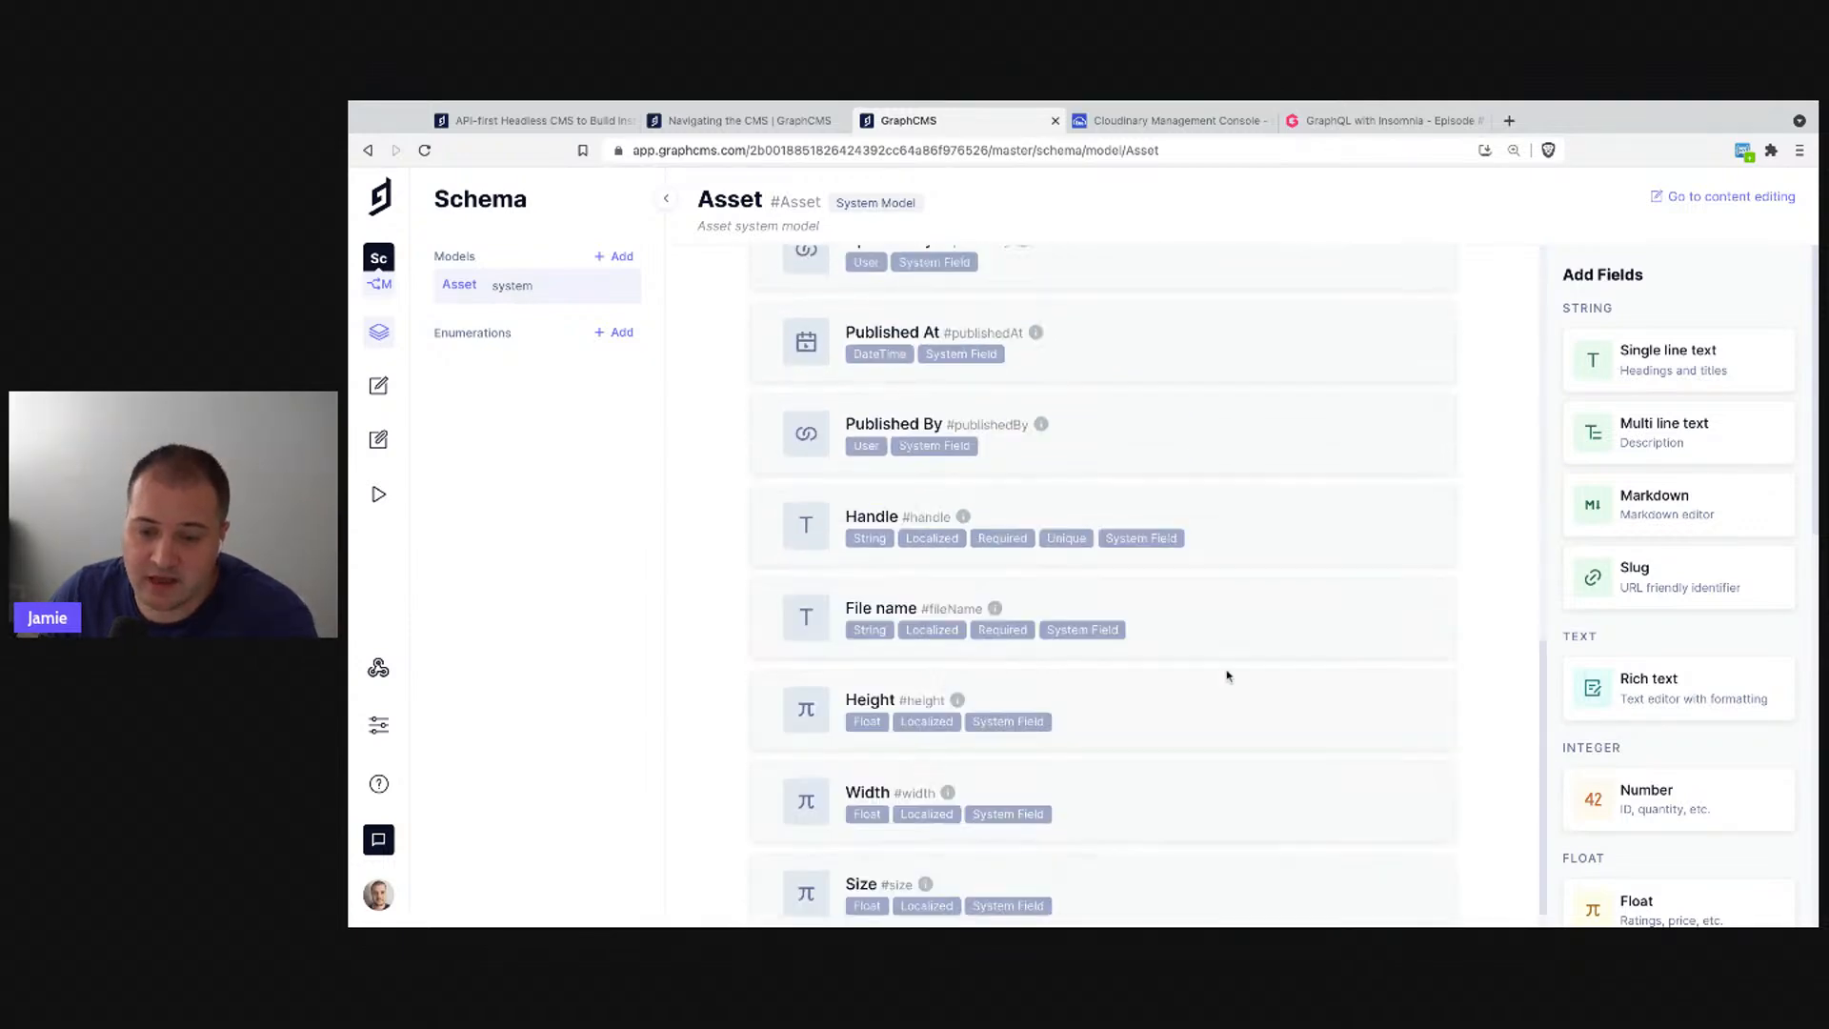
pyautogui.click(772, 288)
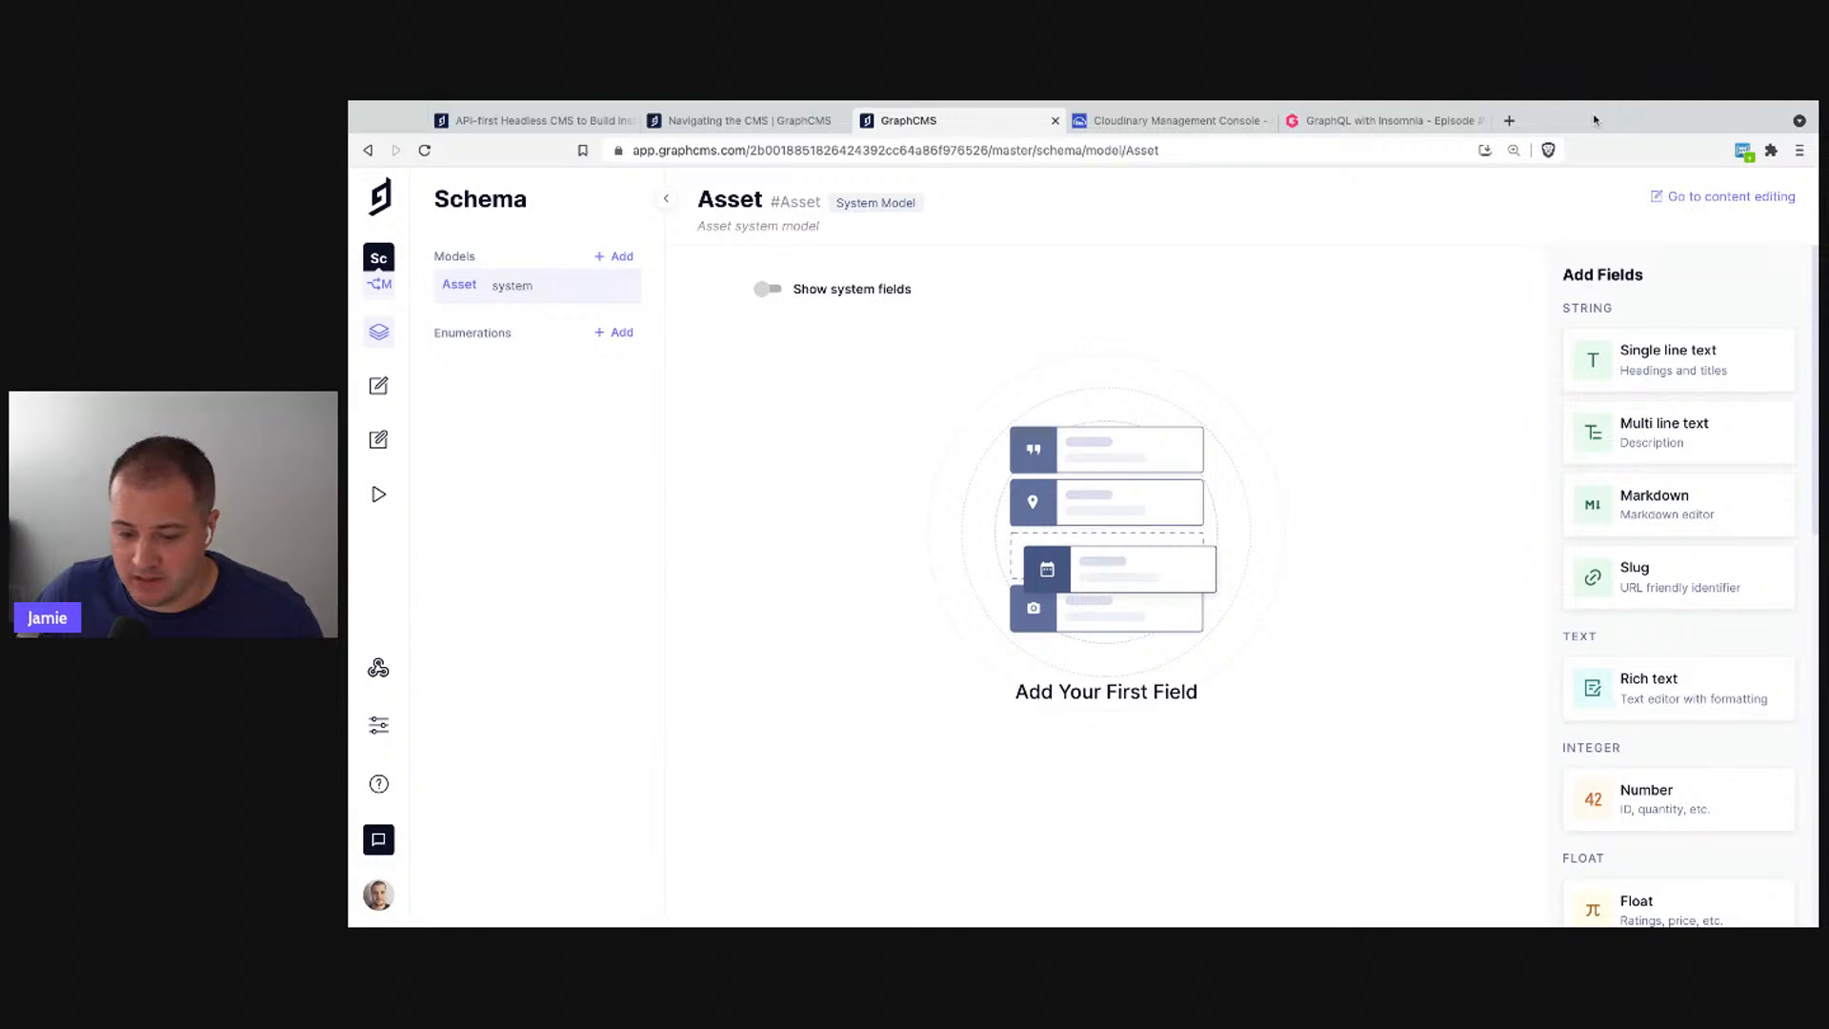
# - Create the Instructor model with API ID Instructor and plural Instructors
pyautogui.click(621, 259)
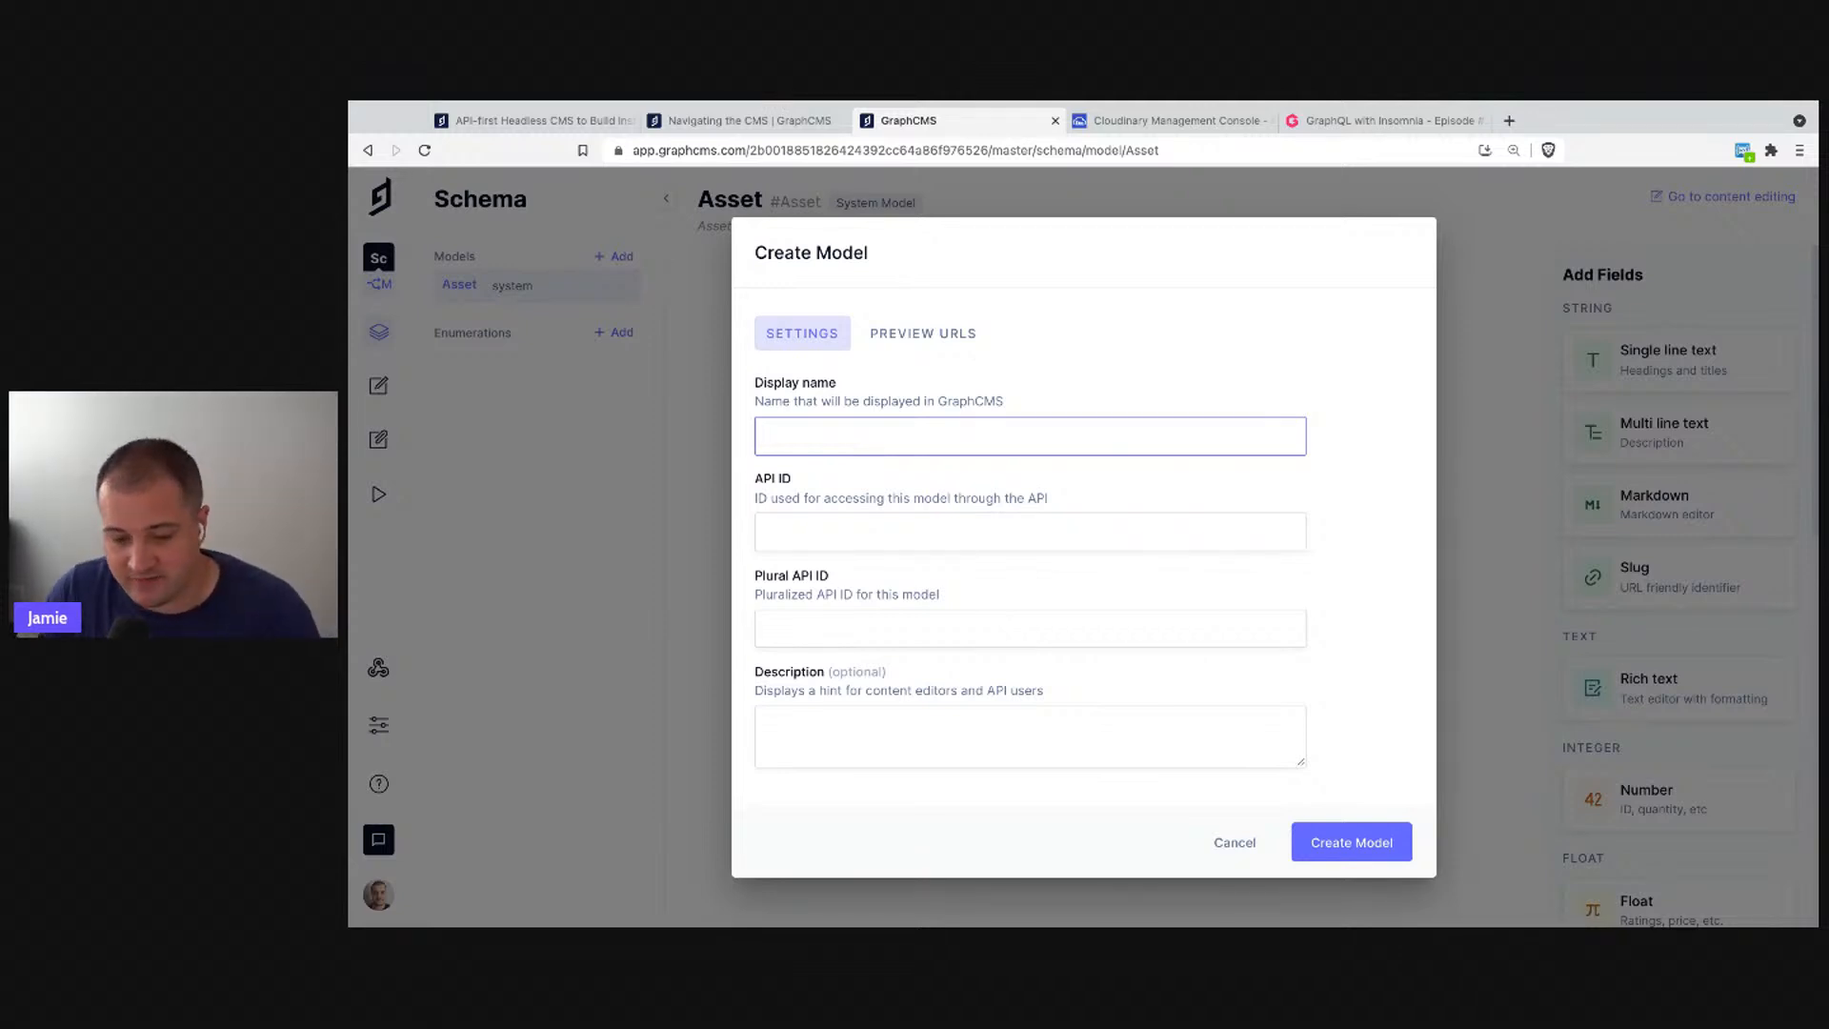
pyautogui.write('Instructor')
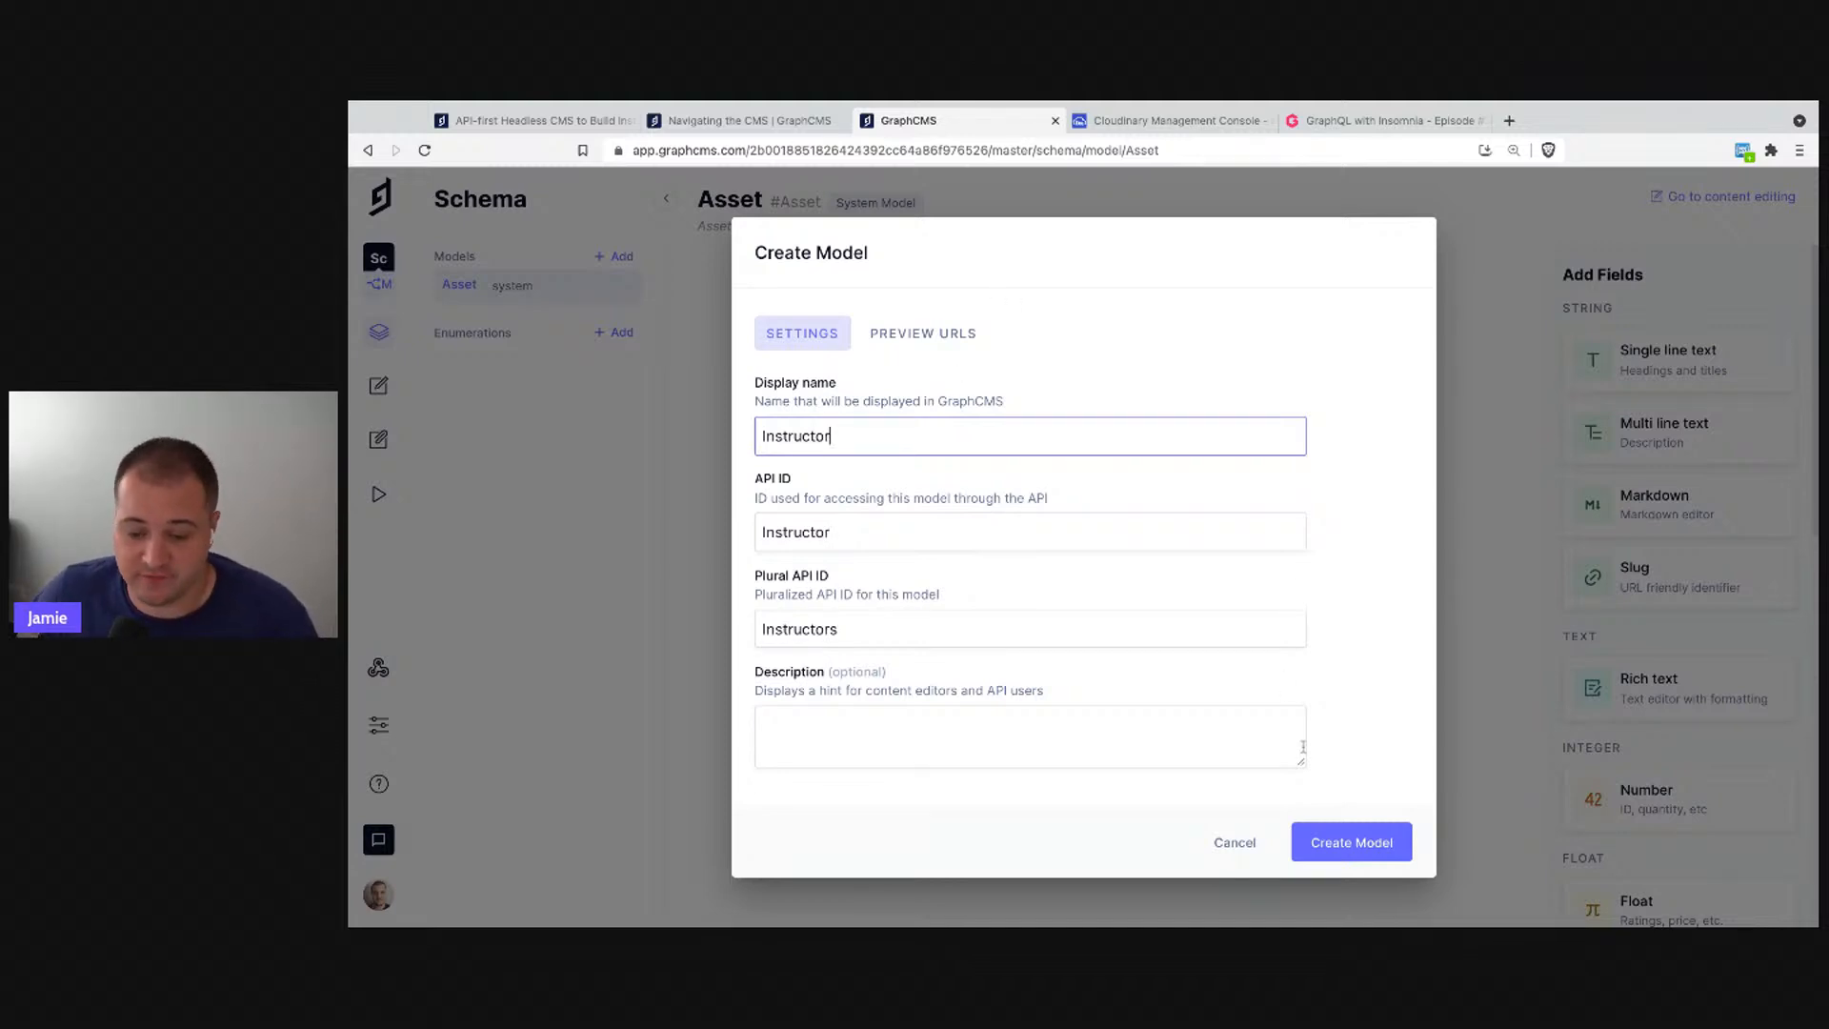
pyautogui.click(1346, 837)
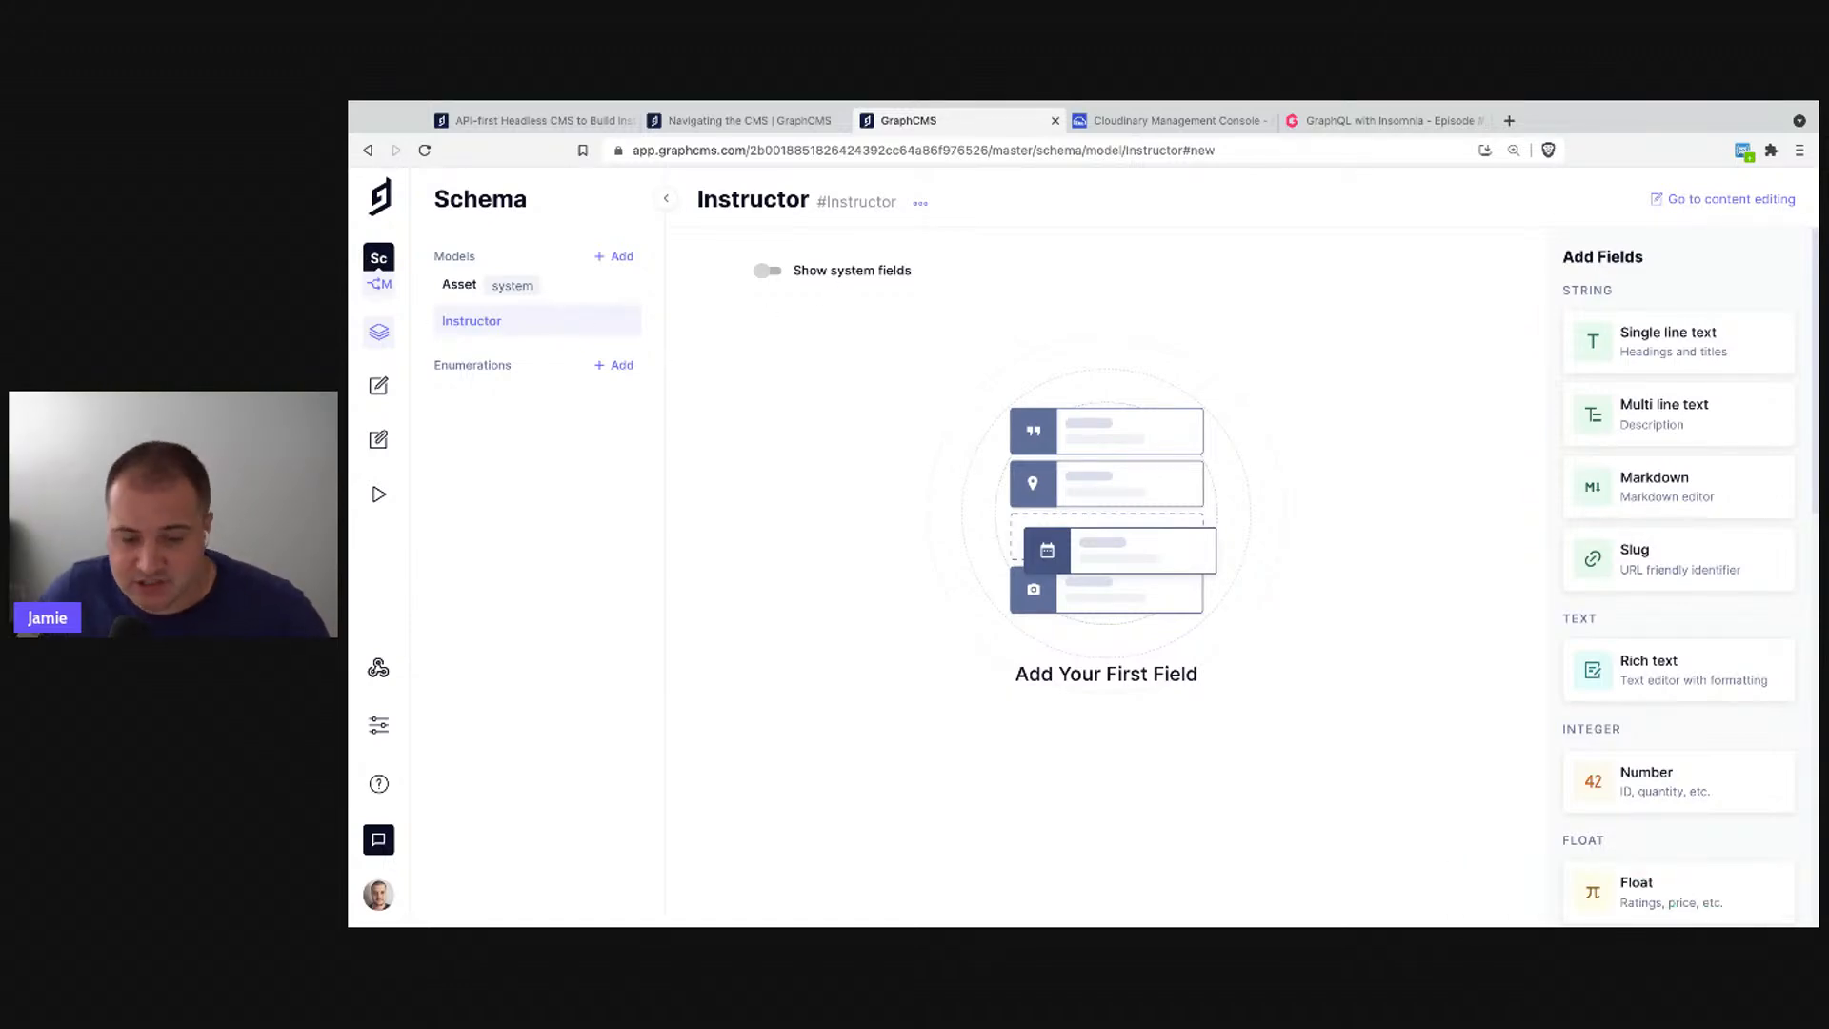
pyautogui.click(920, 203)
pyautogui.click(874, 238)
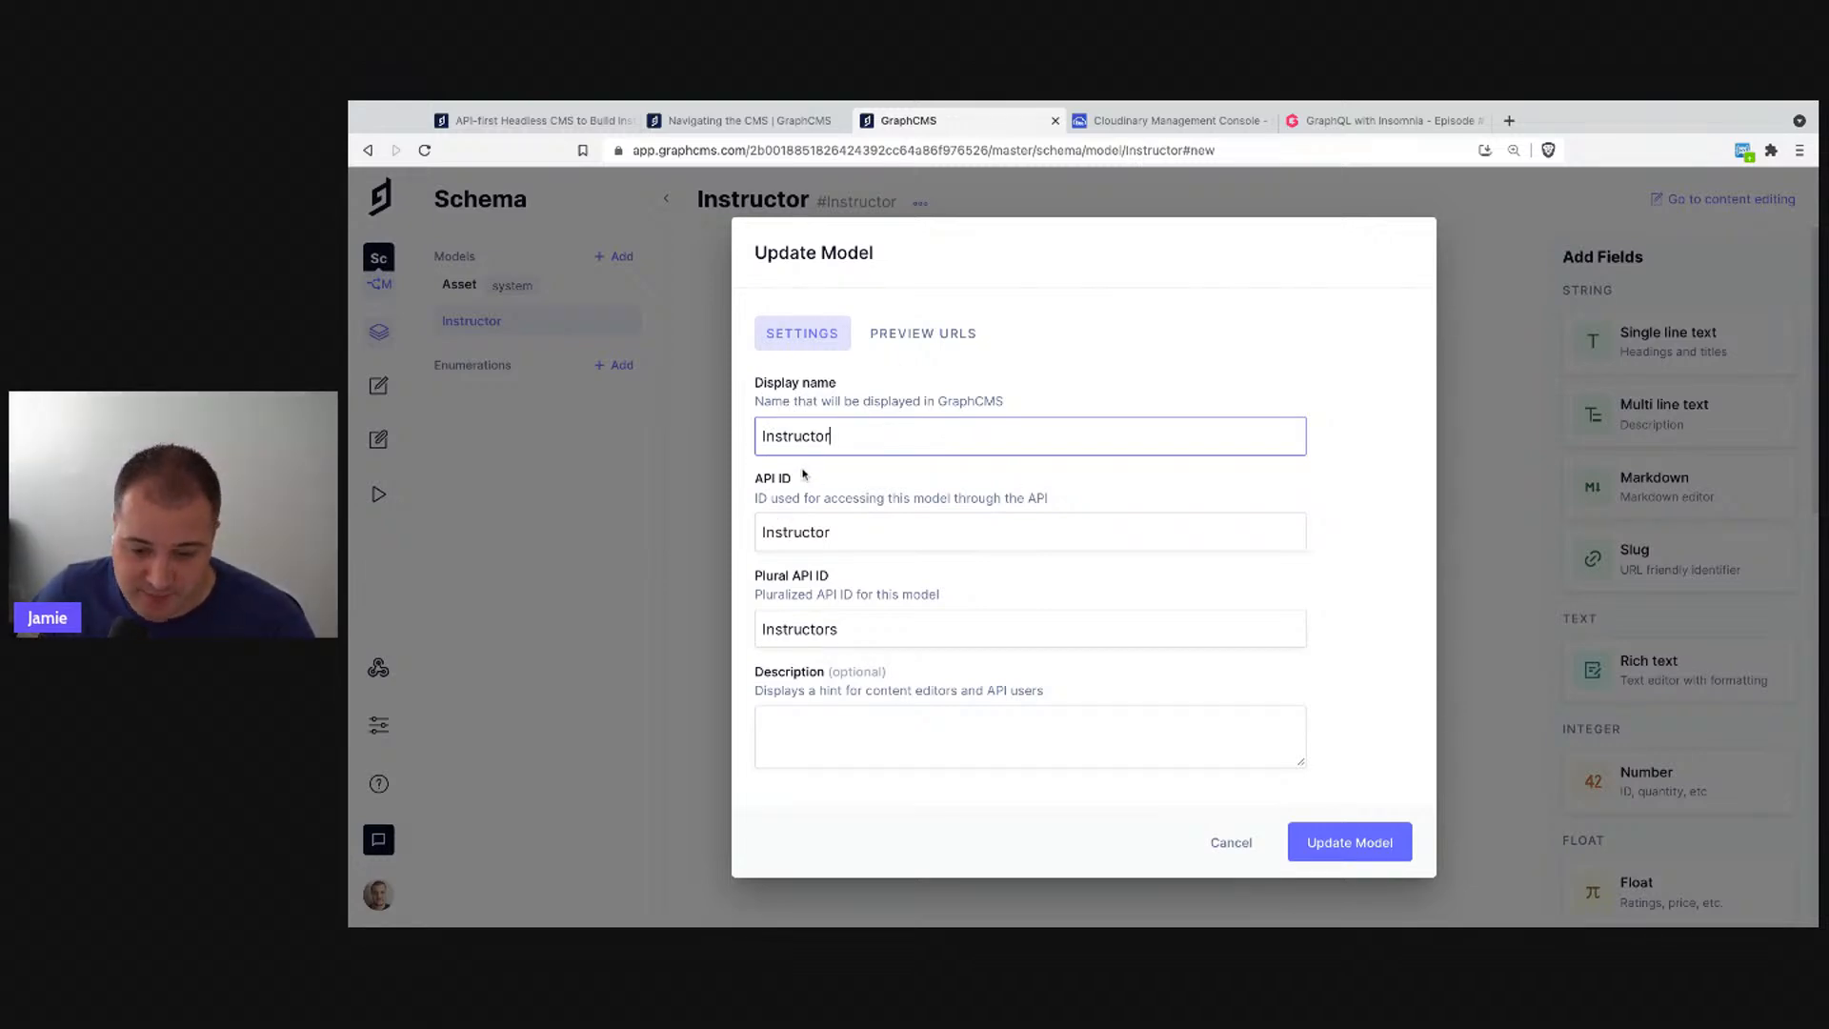
pyautogui.doubleClick(842, 436)
pyautogui.click(977, 436)
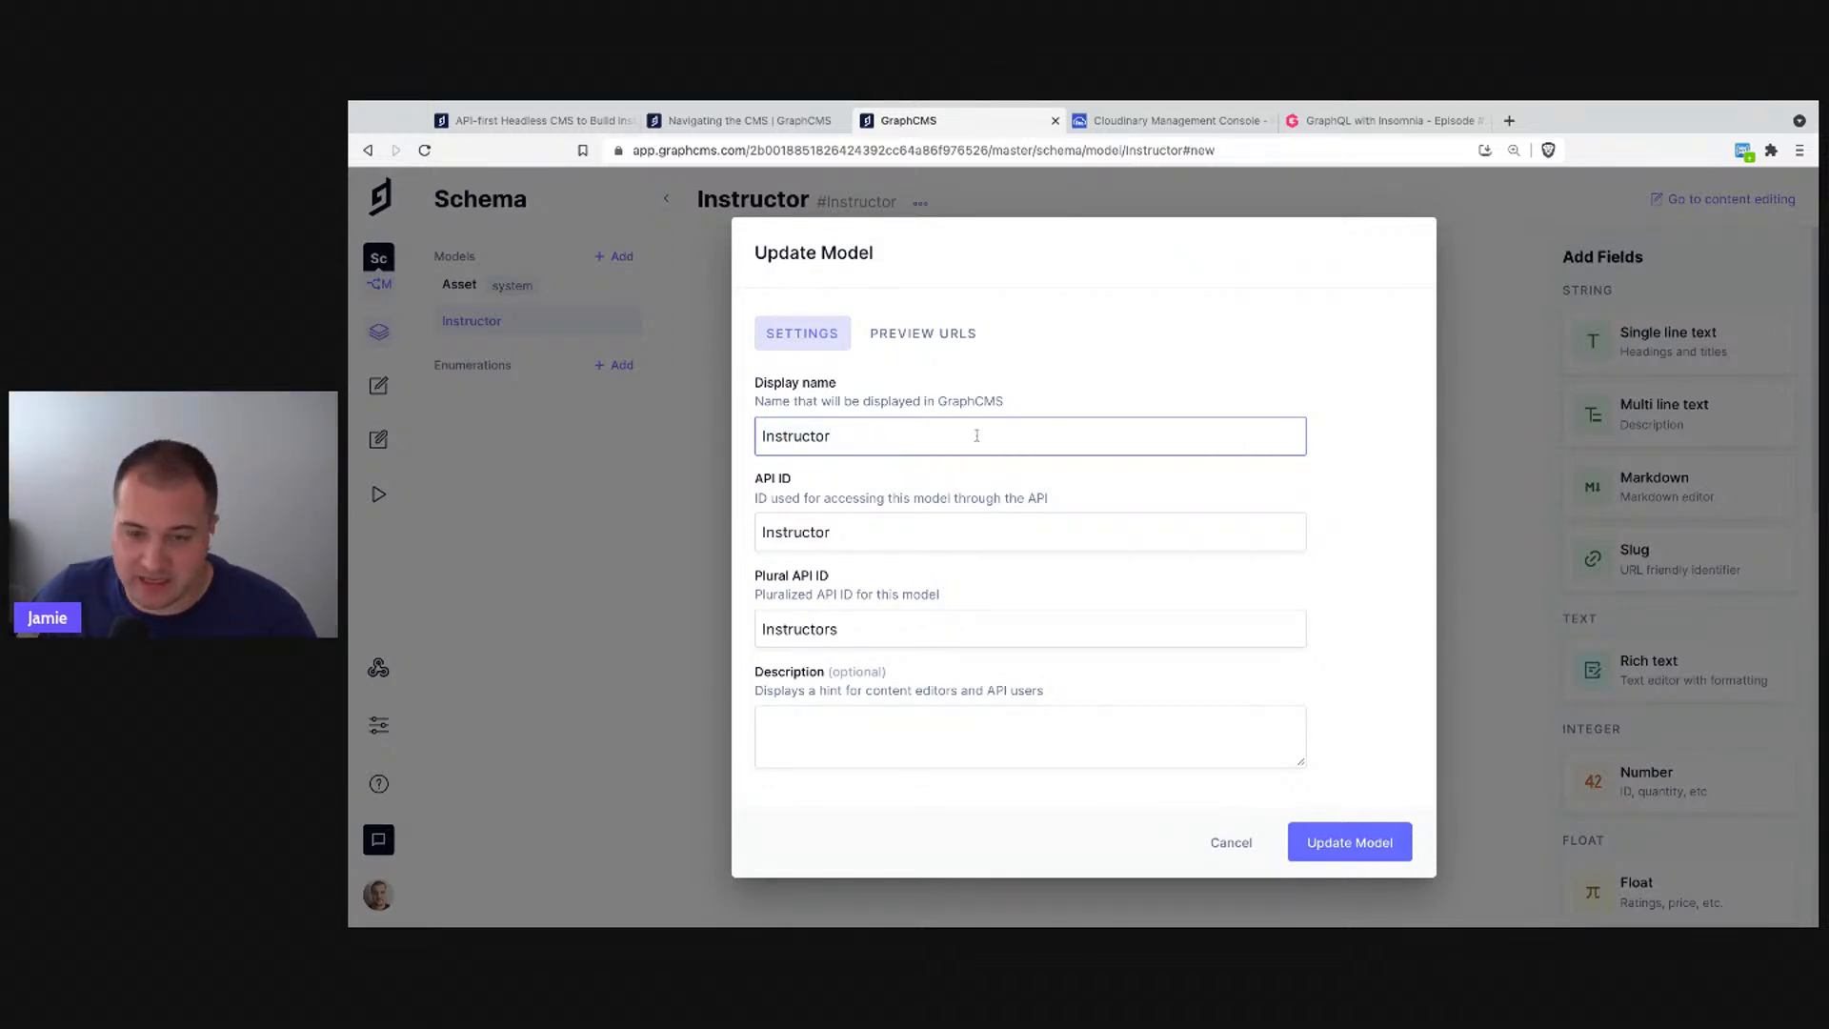
pyautogui.click(860, 345)
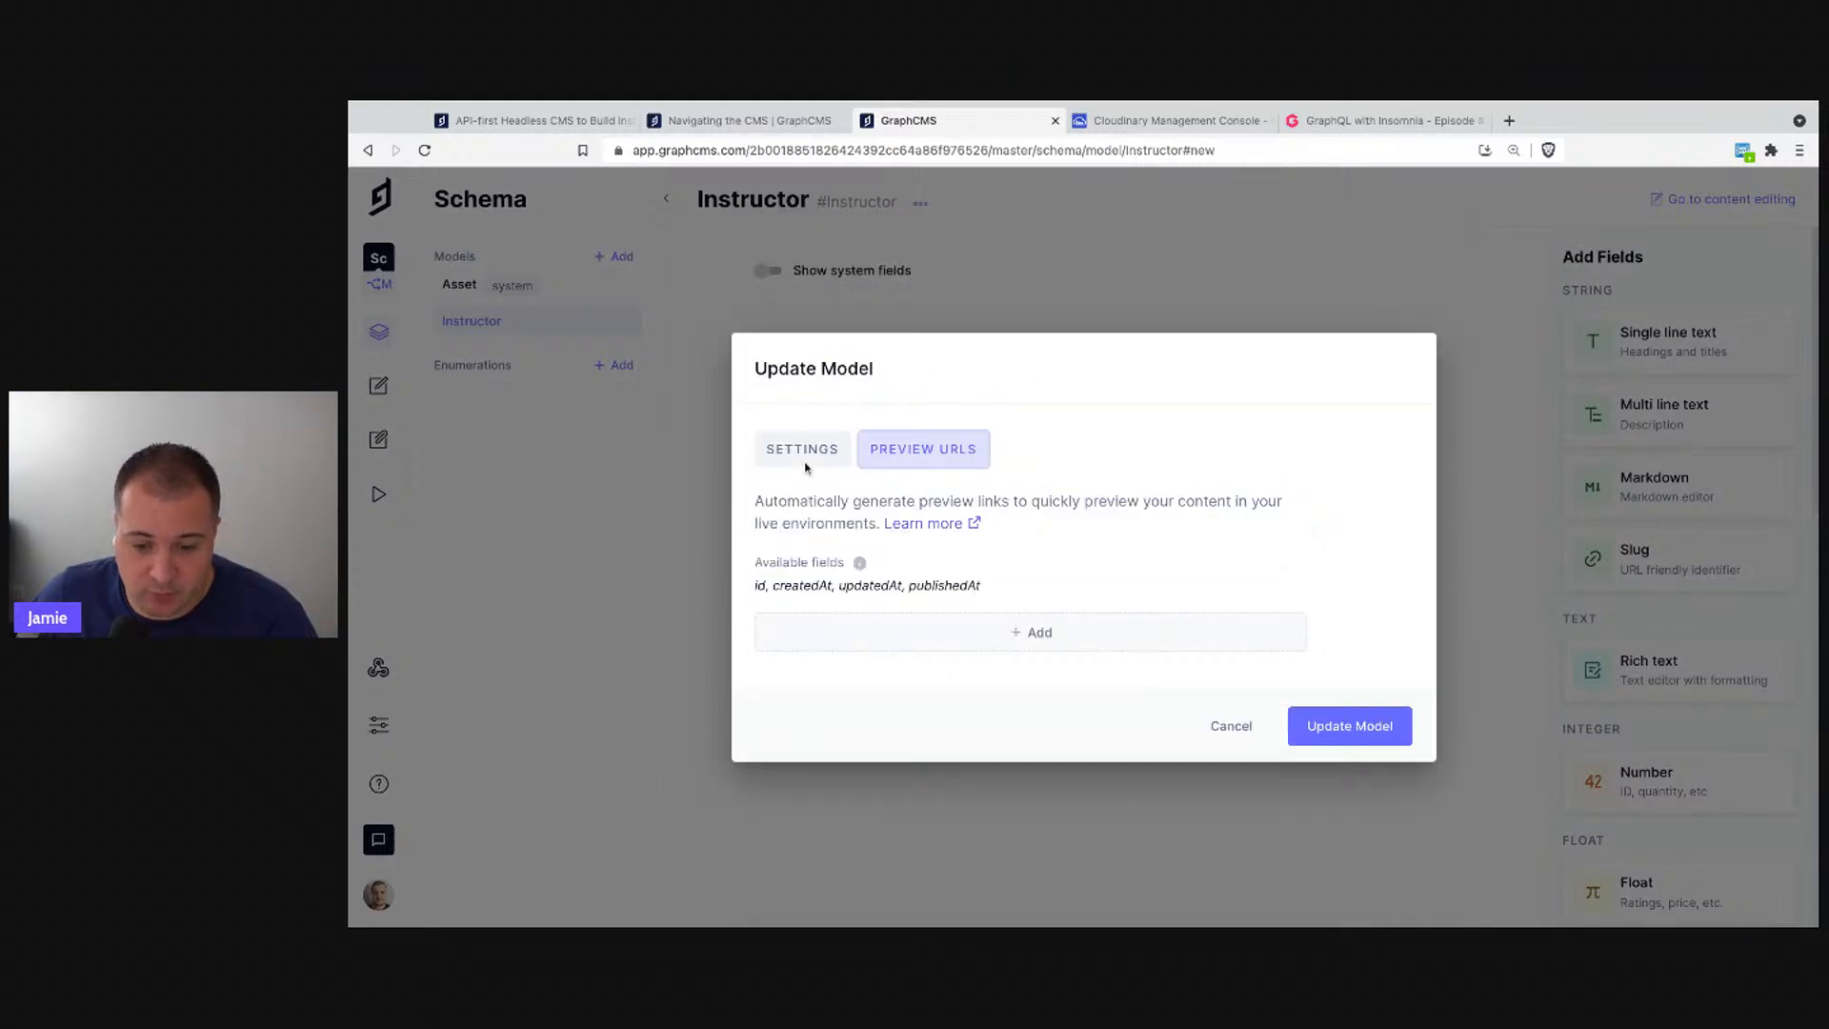
pyautogui.click(805, 465)
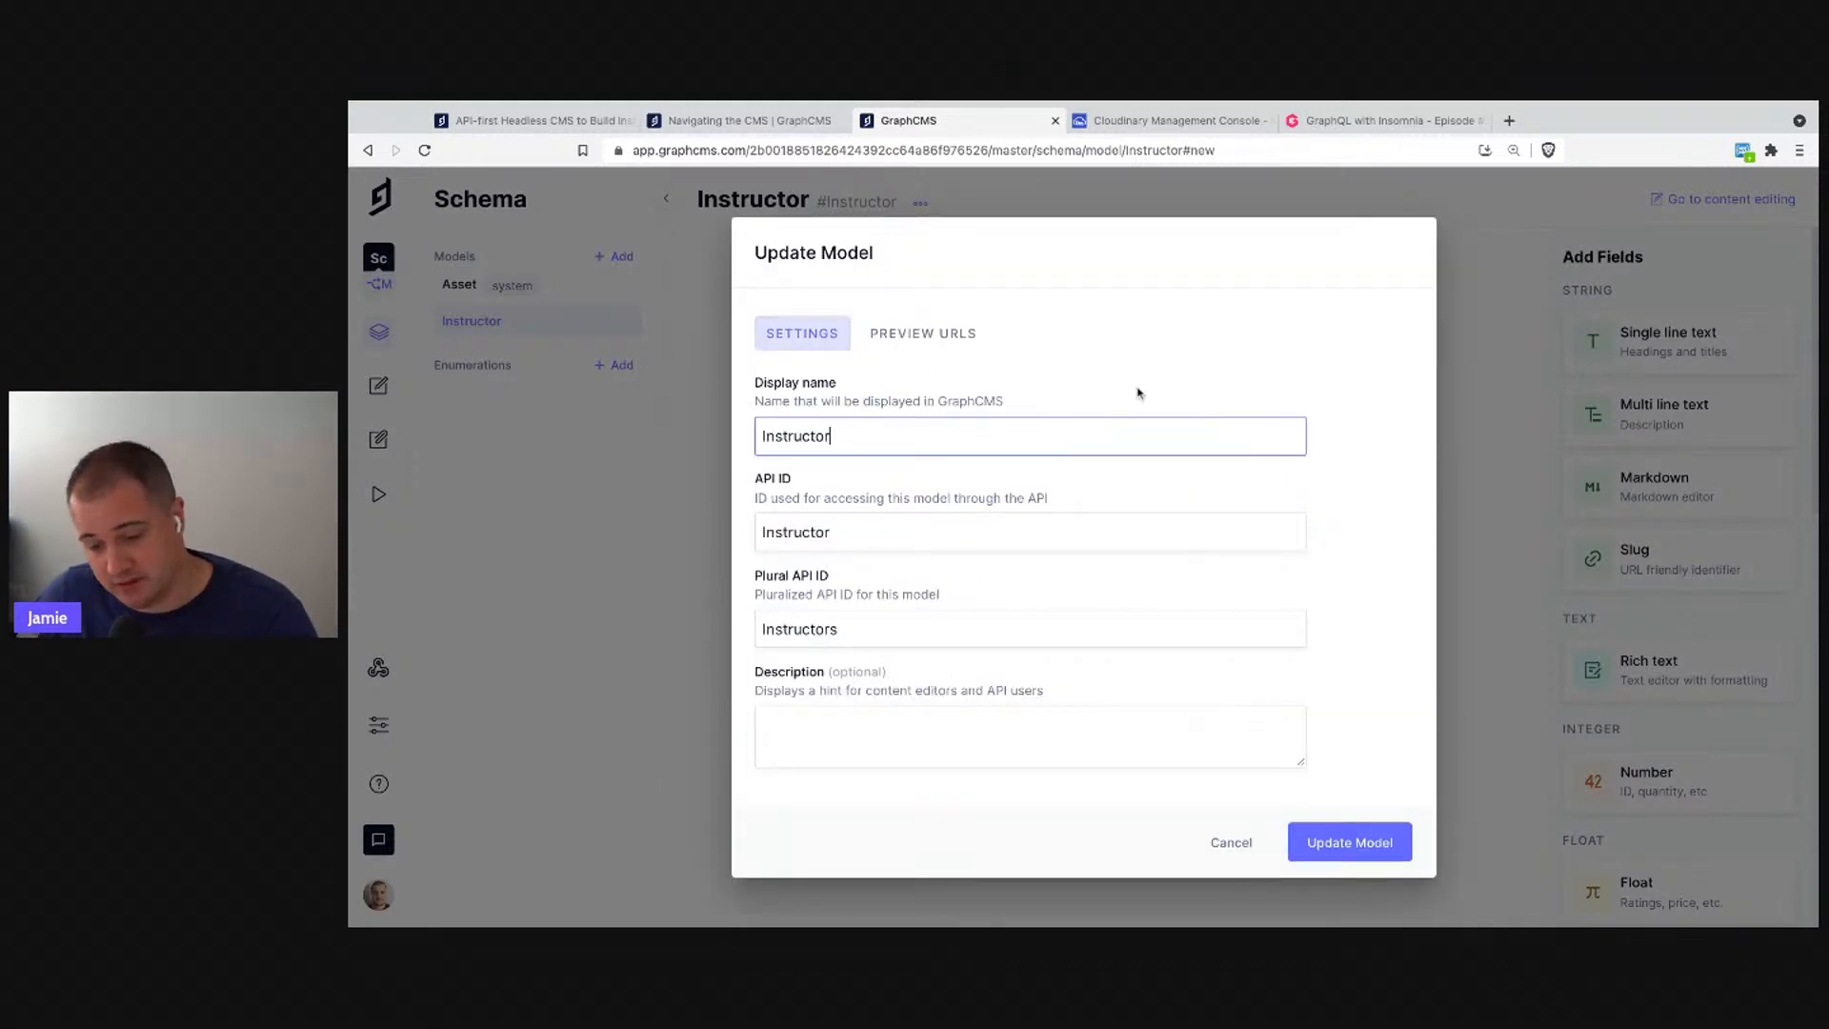
pyautogui.click(1249, 861)
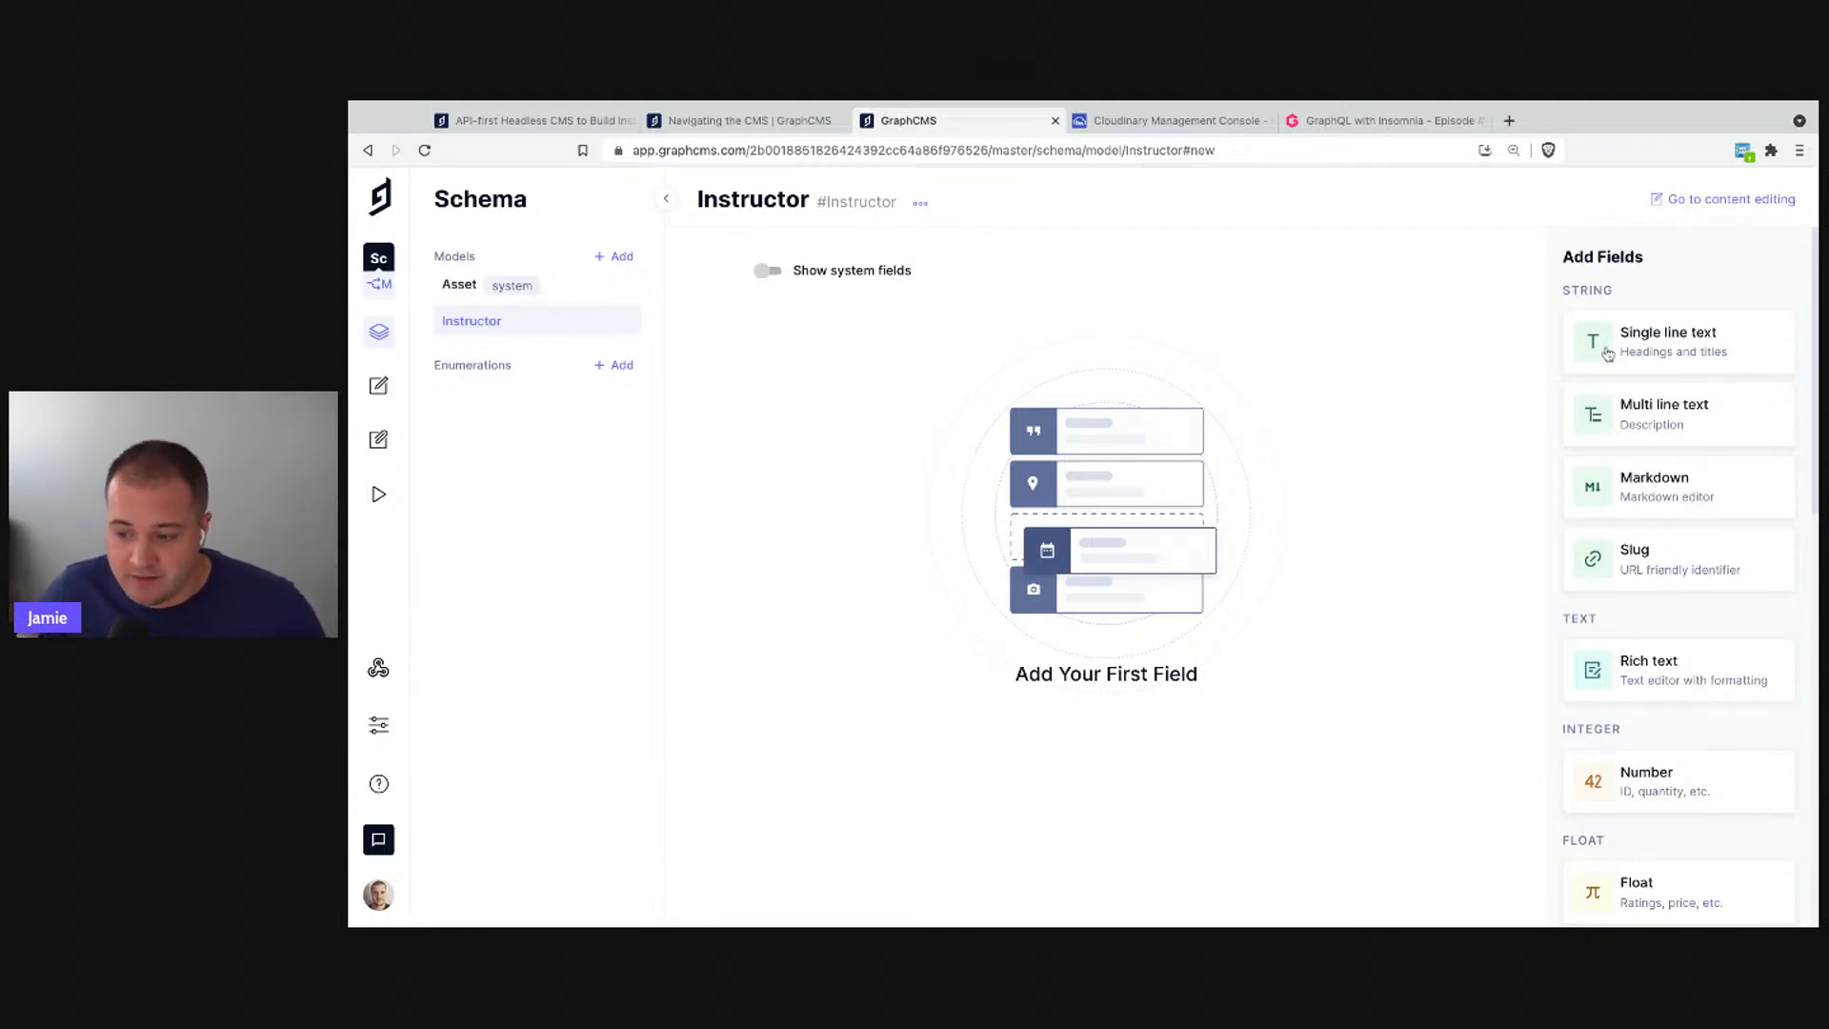
# - Add a single line text field to Instructor with display name Name (API ID name)
pyautogui.scroll(-10, 1688, 657)
pyautogui.scroll(-1, 1688, 650)
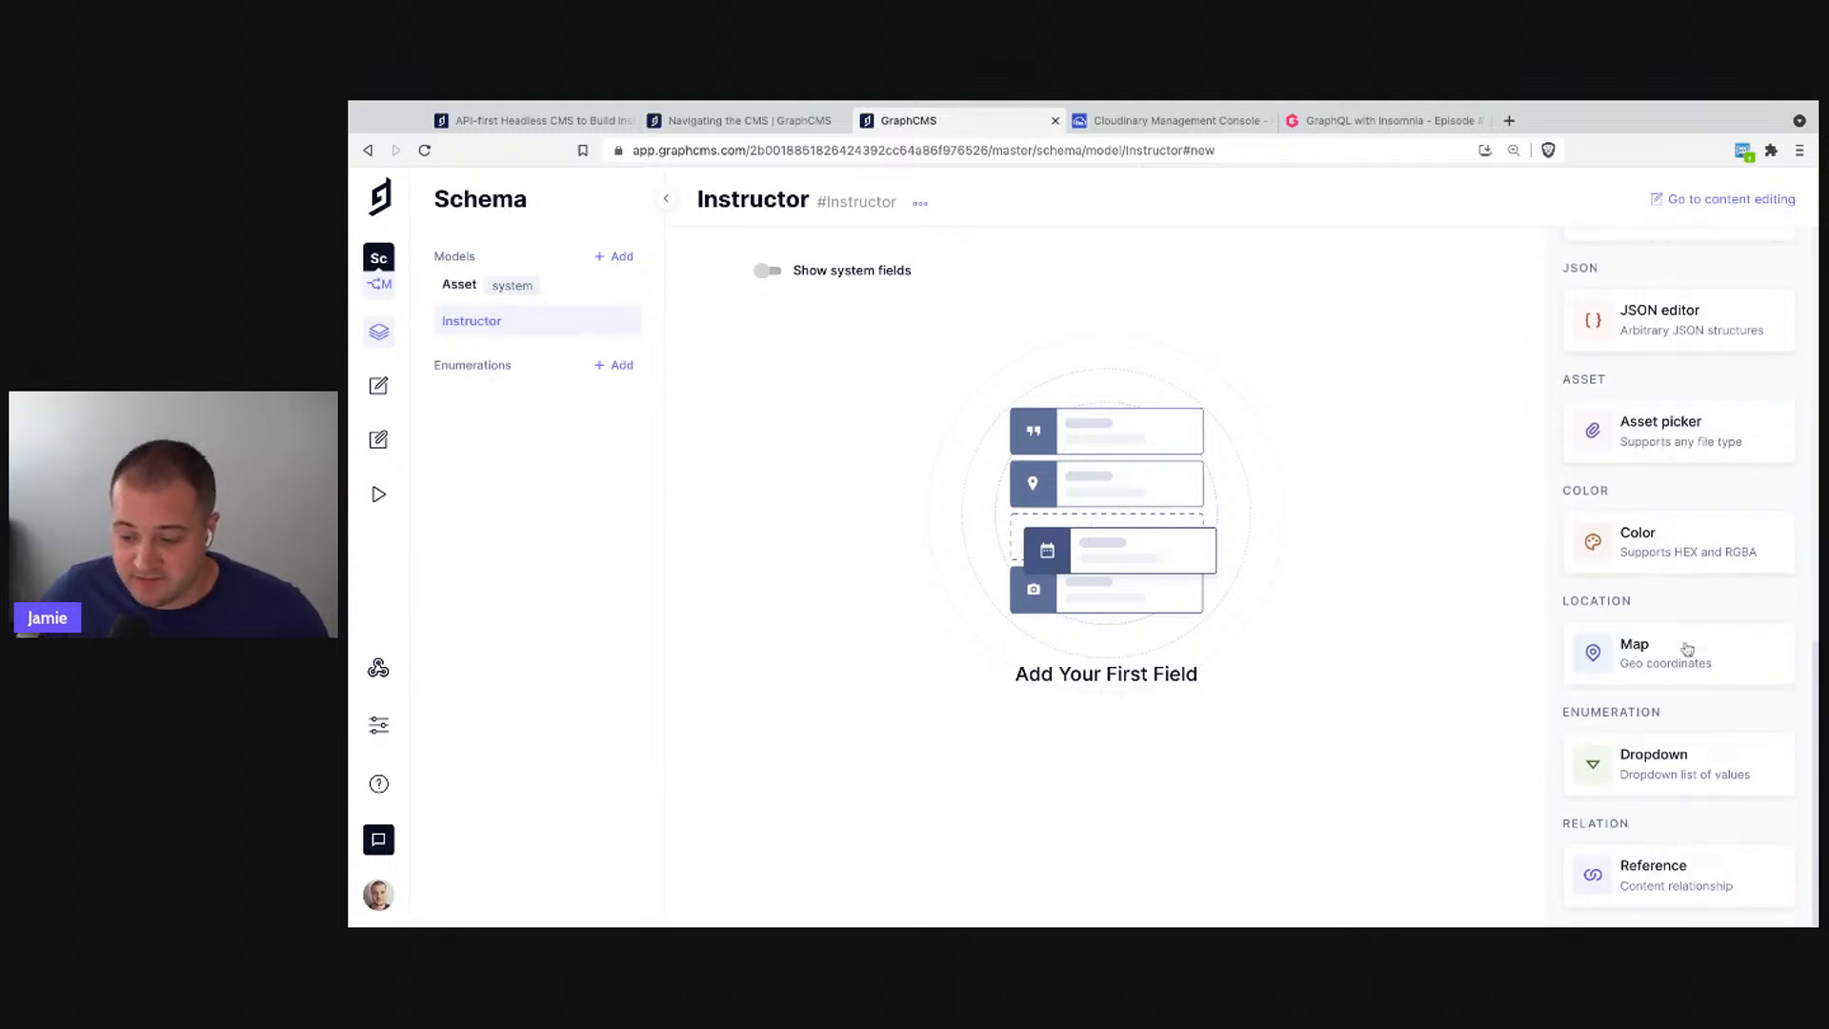
pyautogui.scroll(12, 1687, 650)
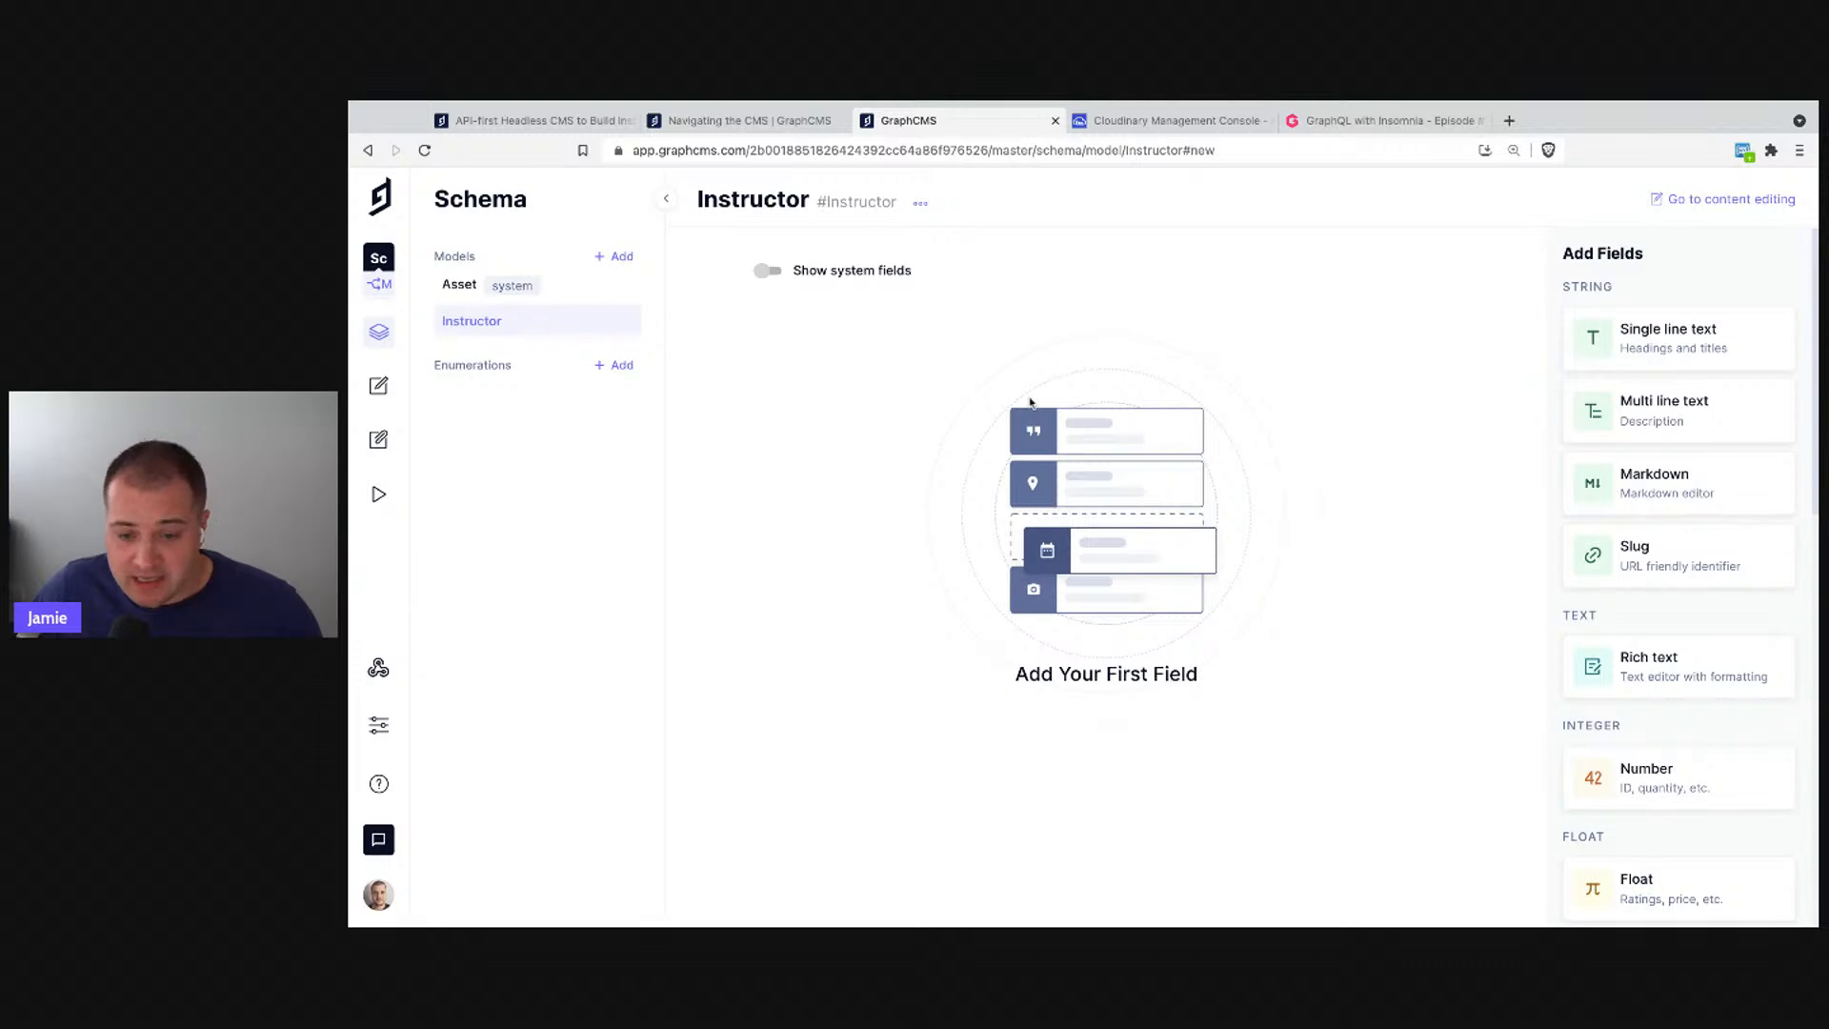
pyautogui.click(1669, 335)
pyautogui.write('Name')
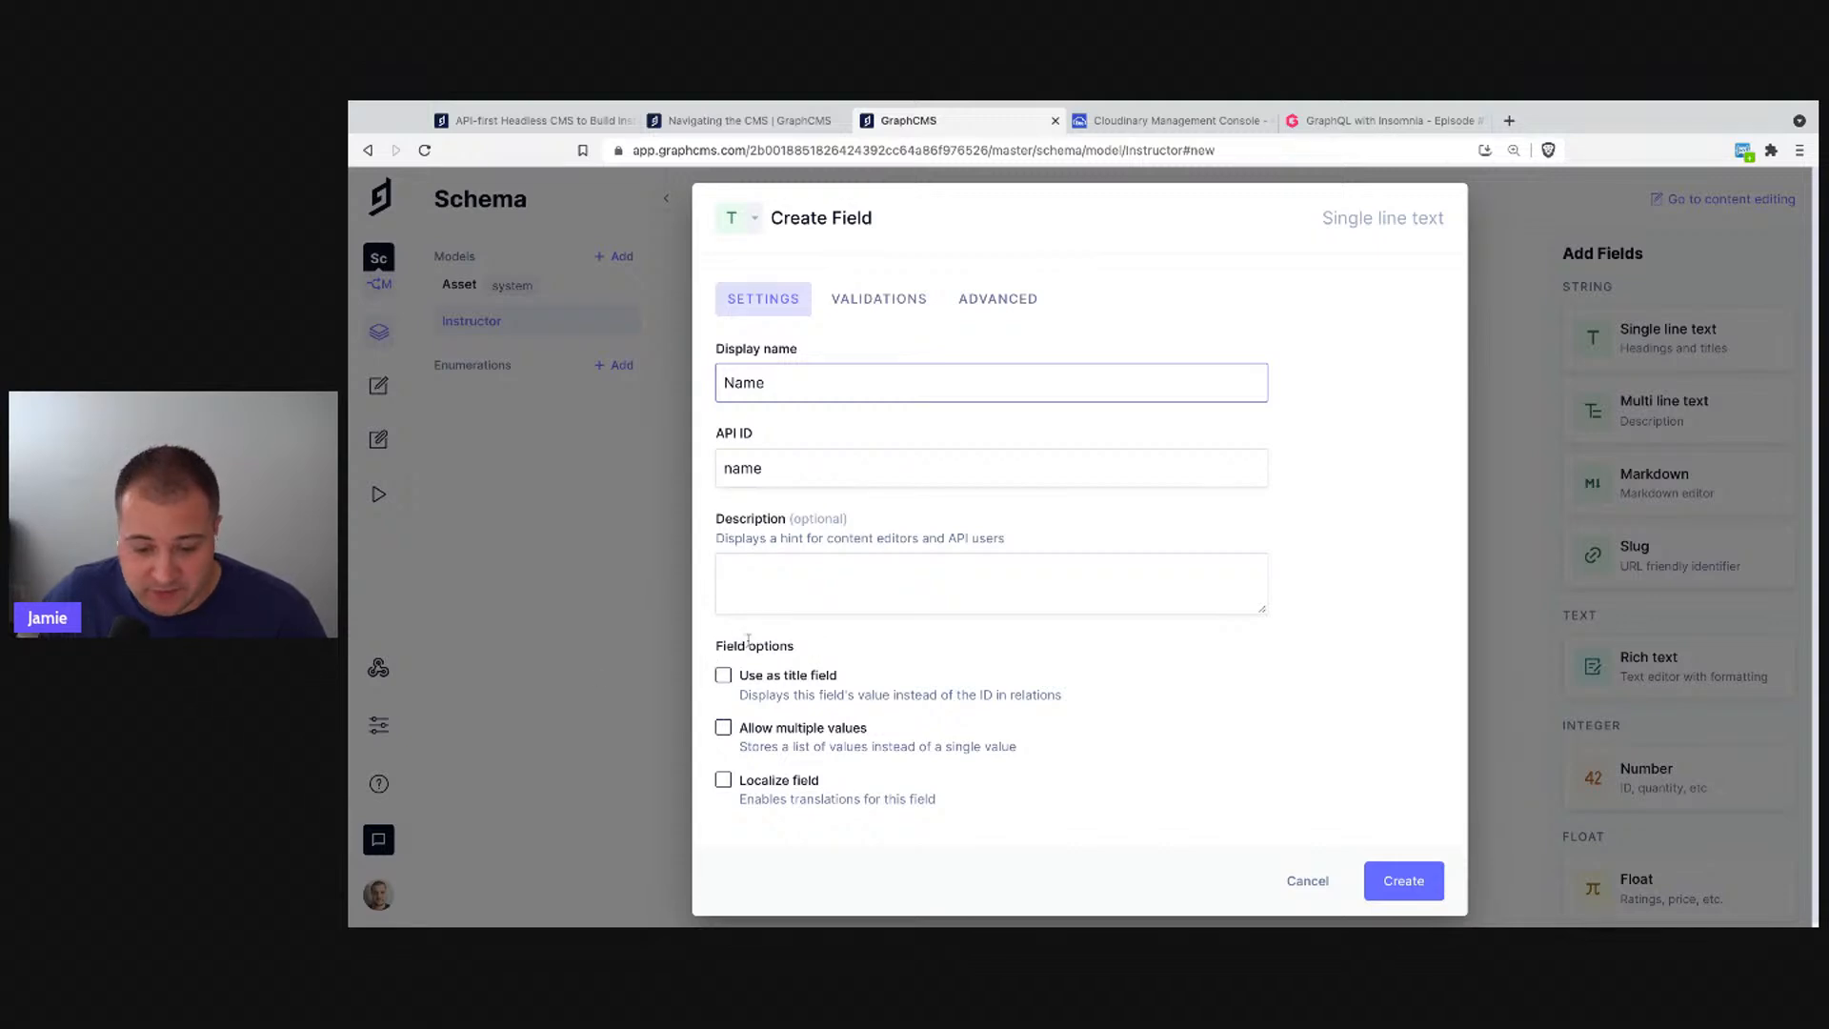
# - Tick 'Use as title field' for Name and bring up the VALIDATIONS options
pyautogui.click(862, 587)
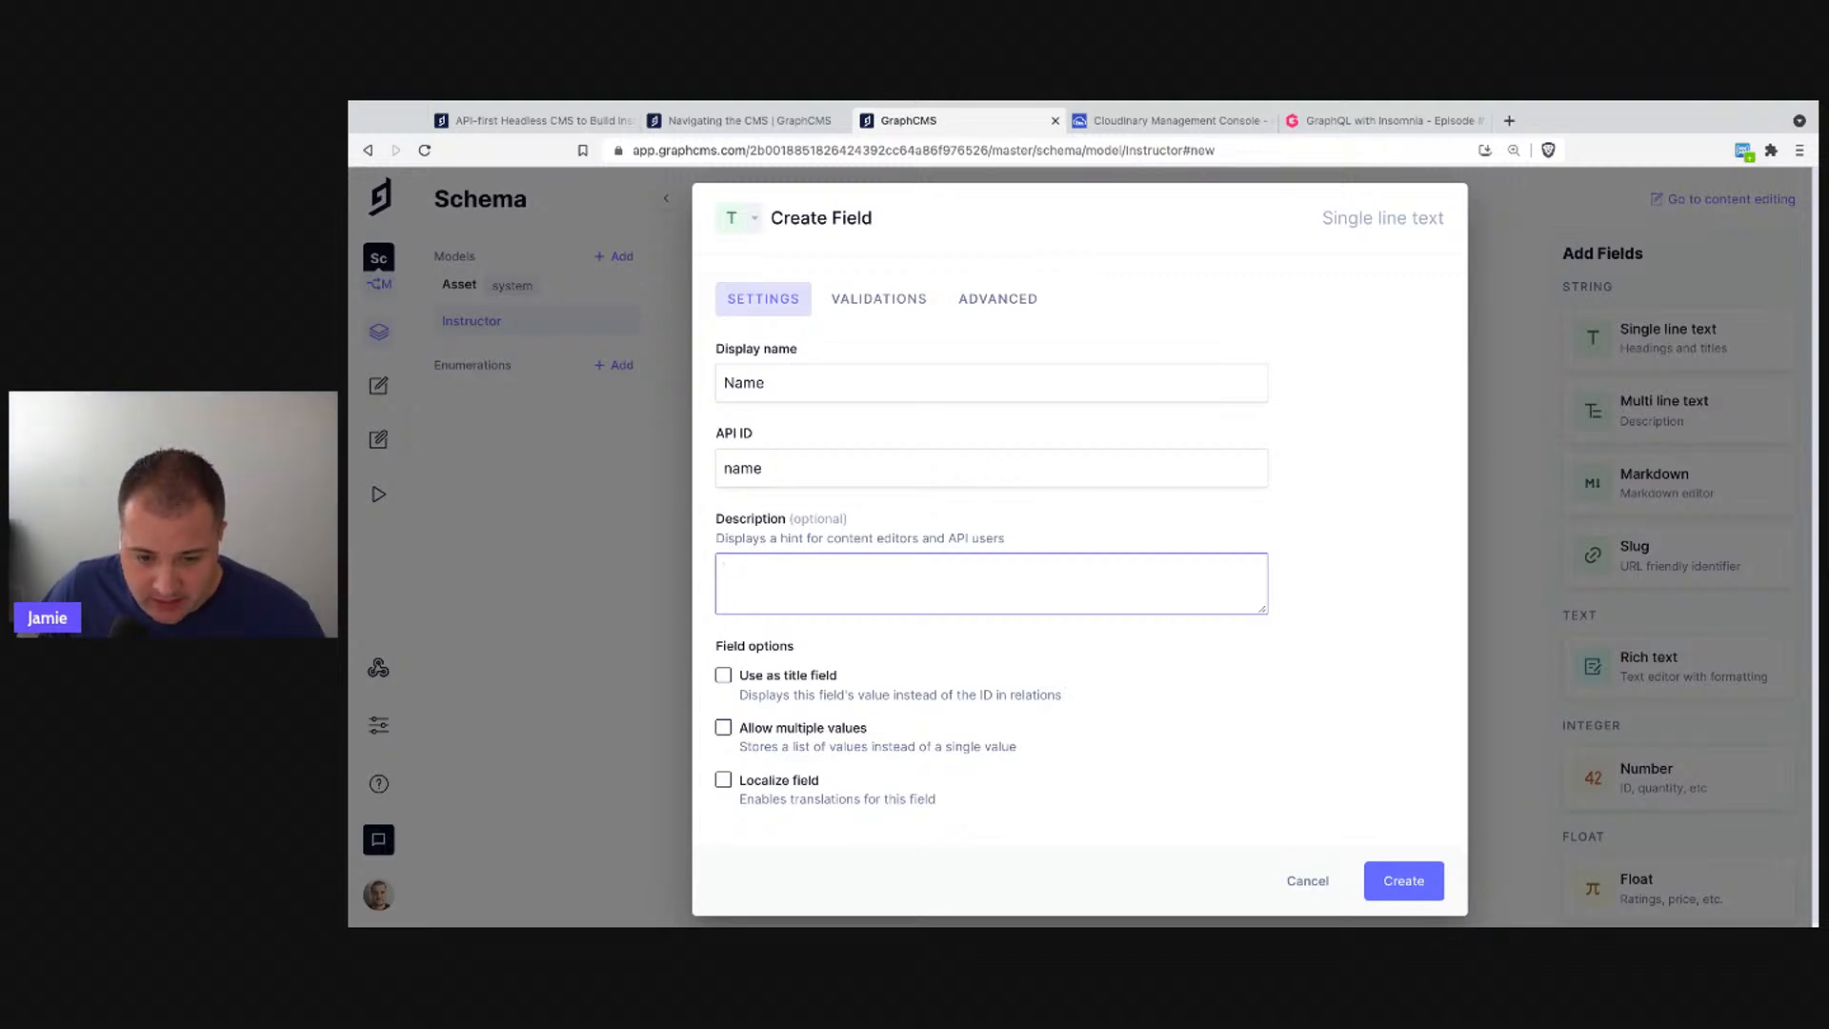
pyautogui.click(723, 675)
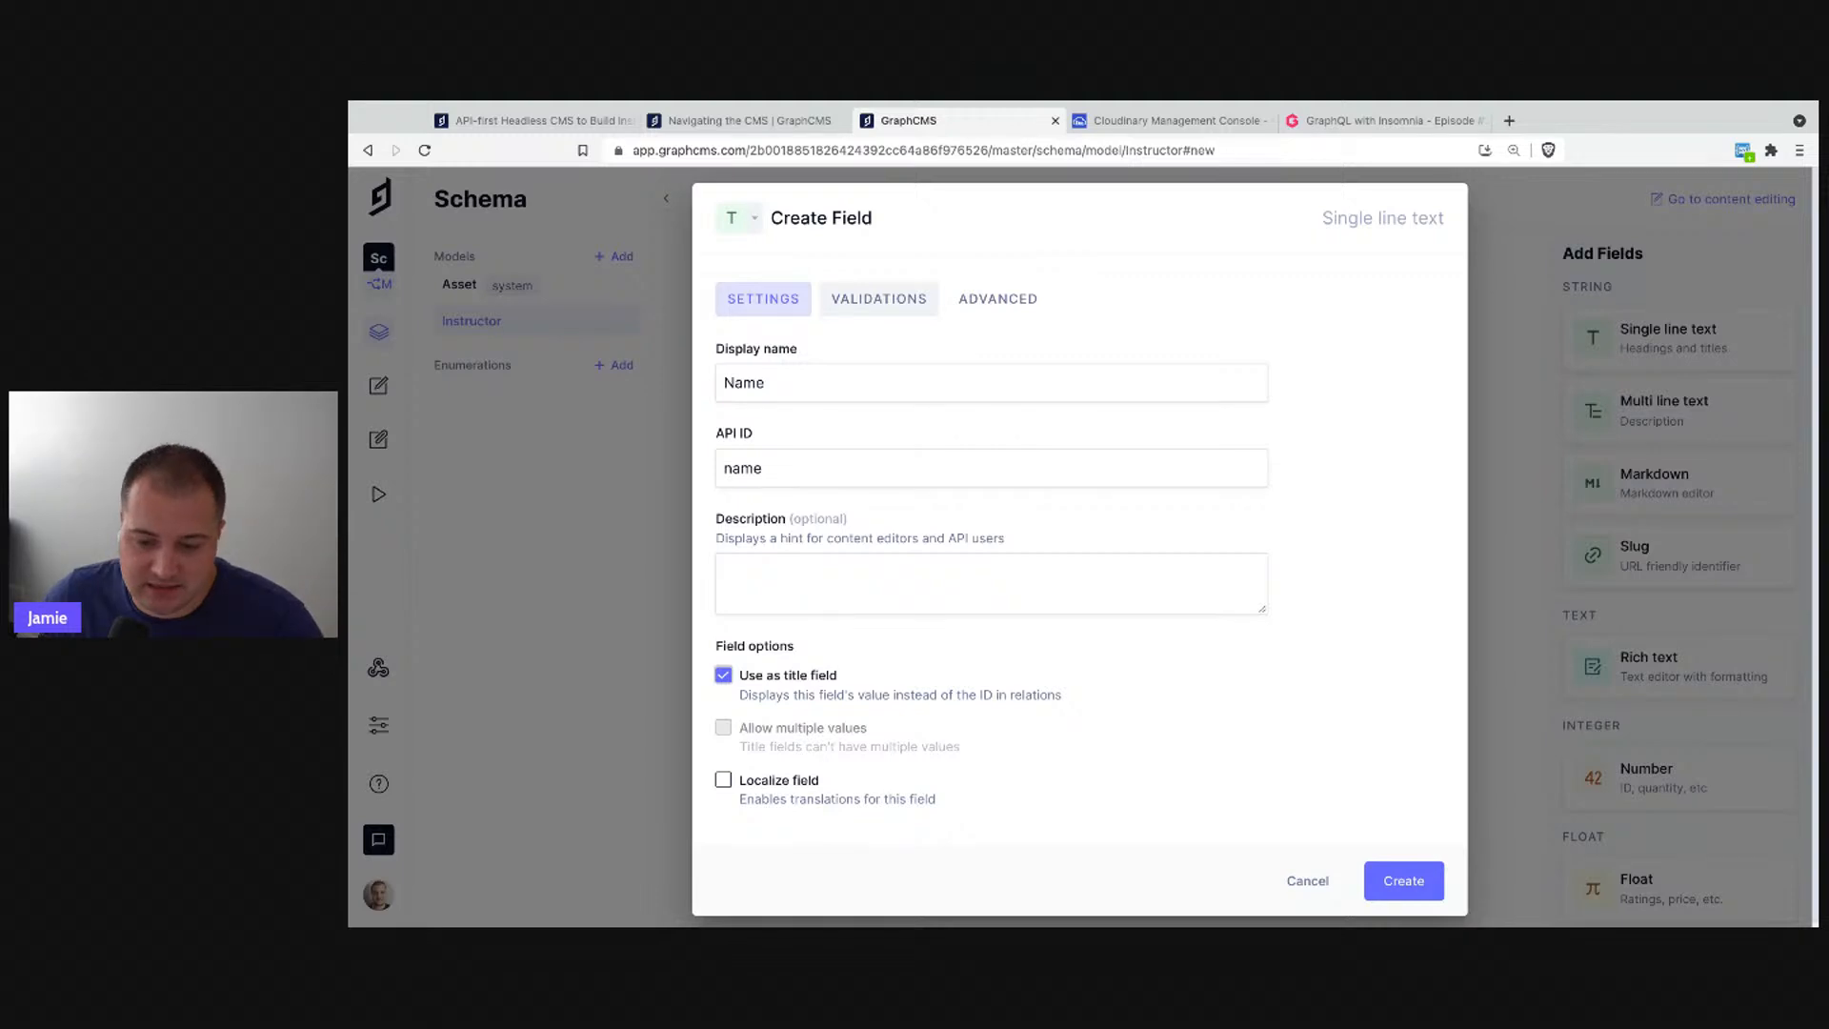
pyautogui.click(878, 299)
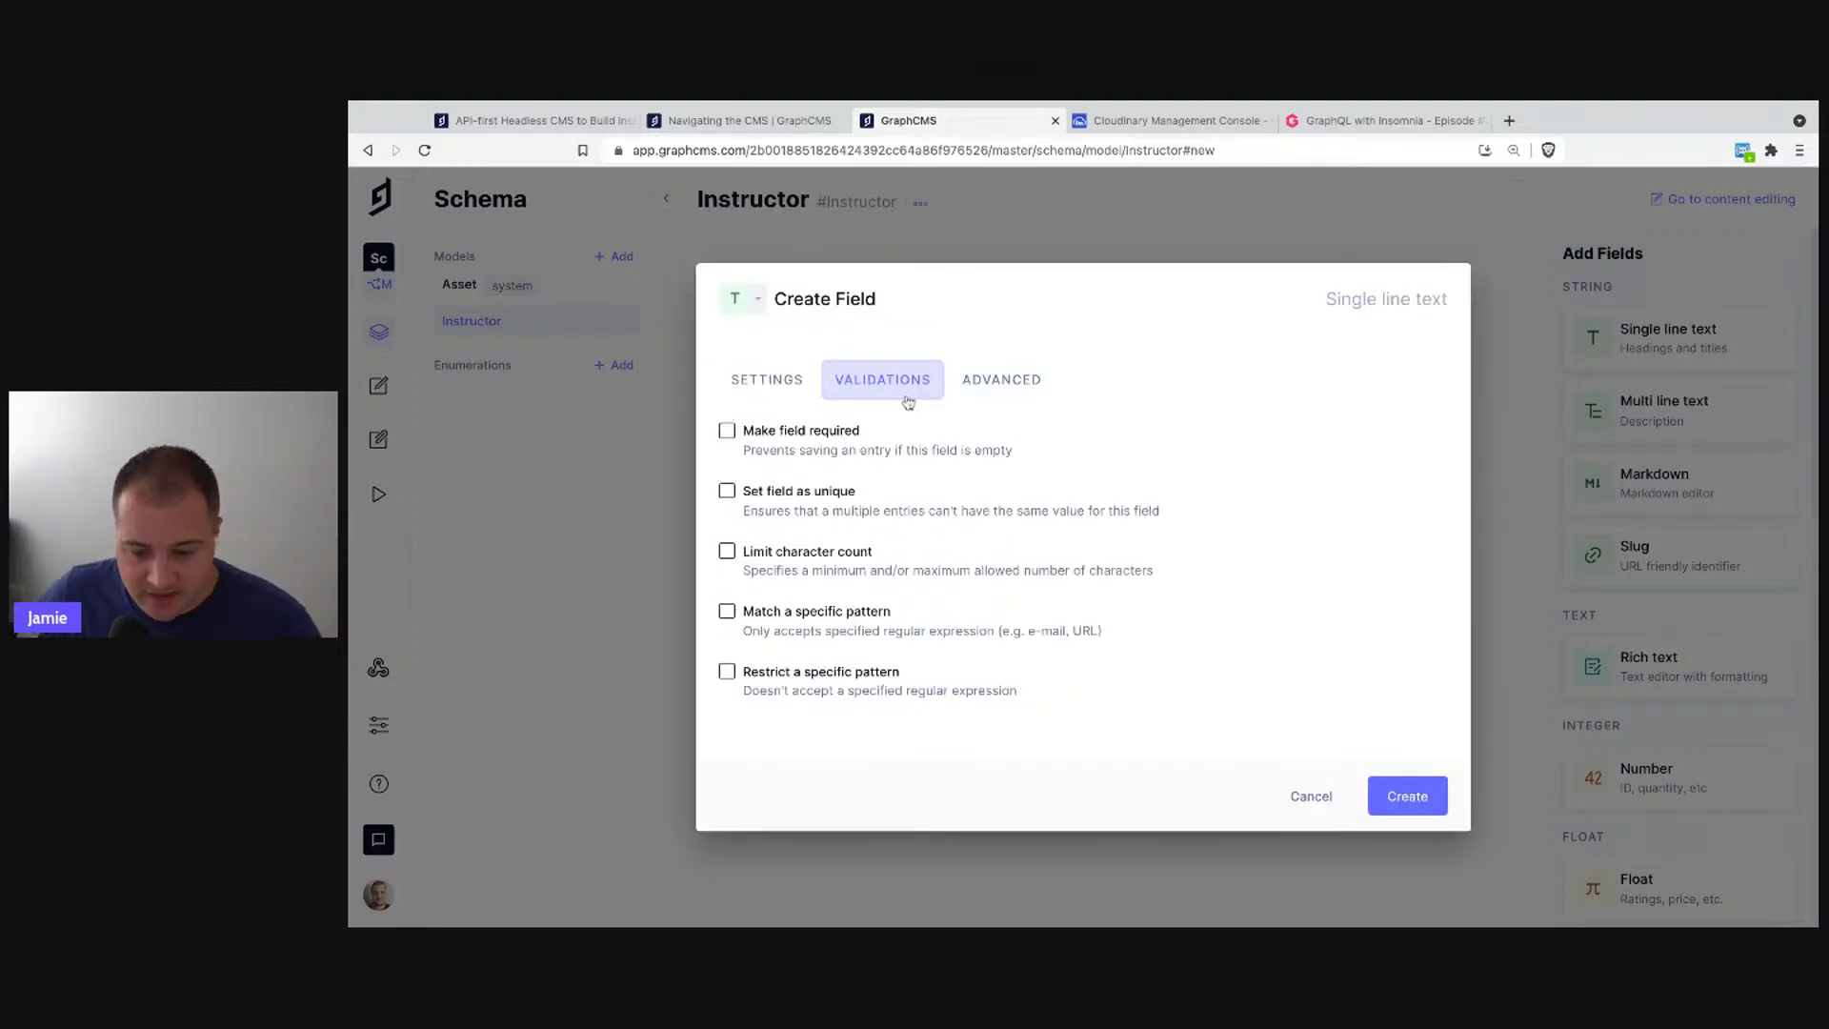
# - Make the Name field required and create it
pyautogui.click(774, 431)
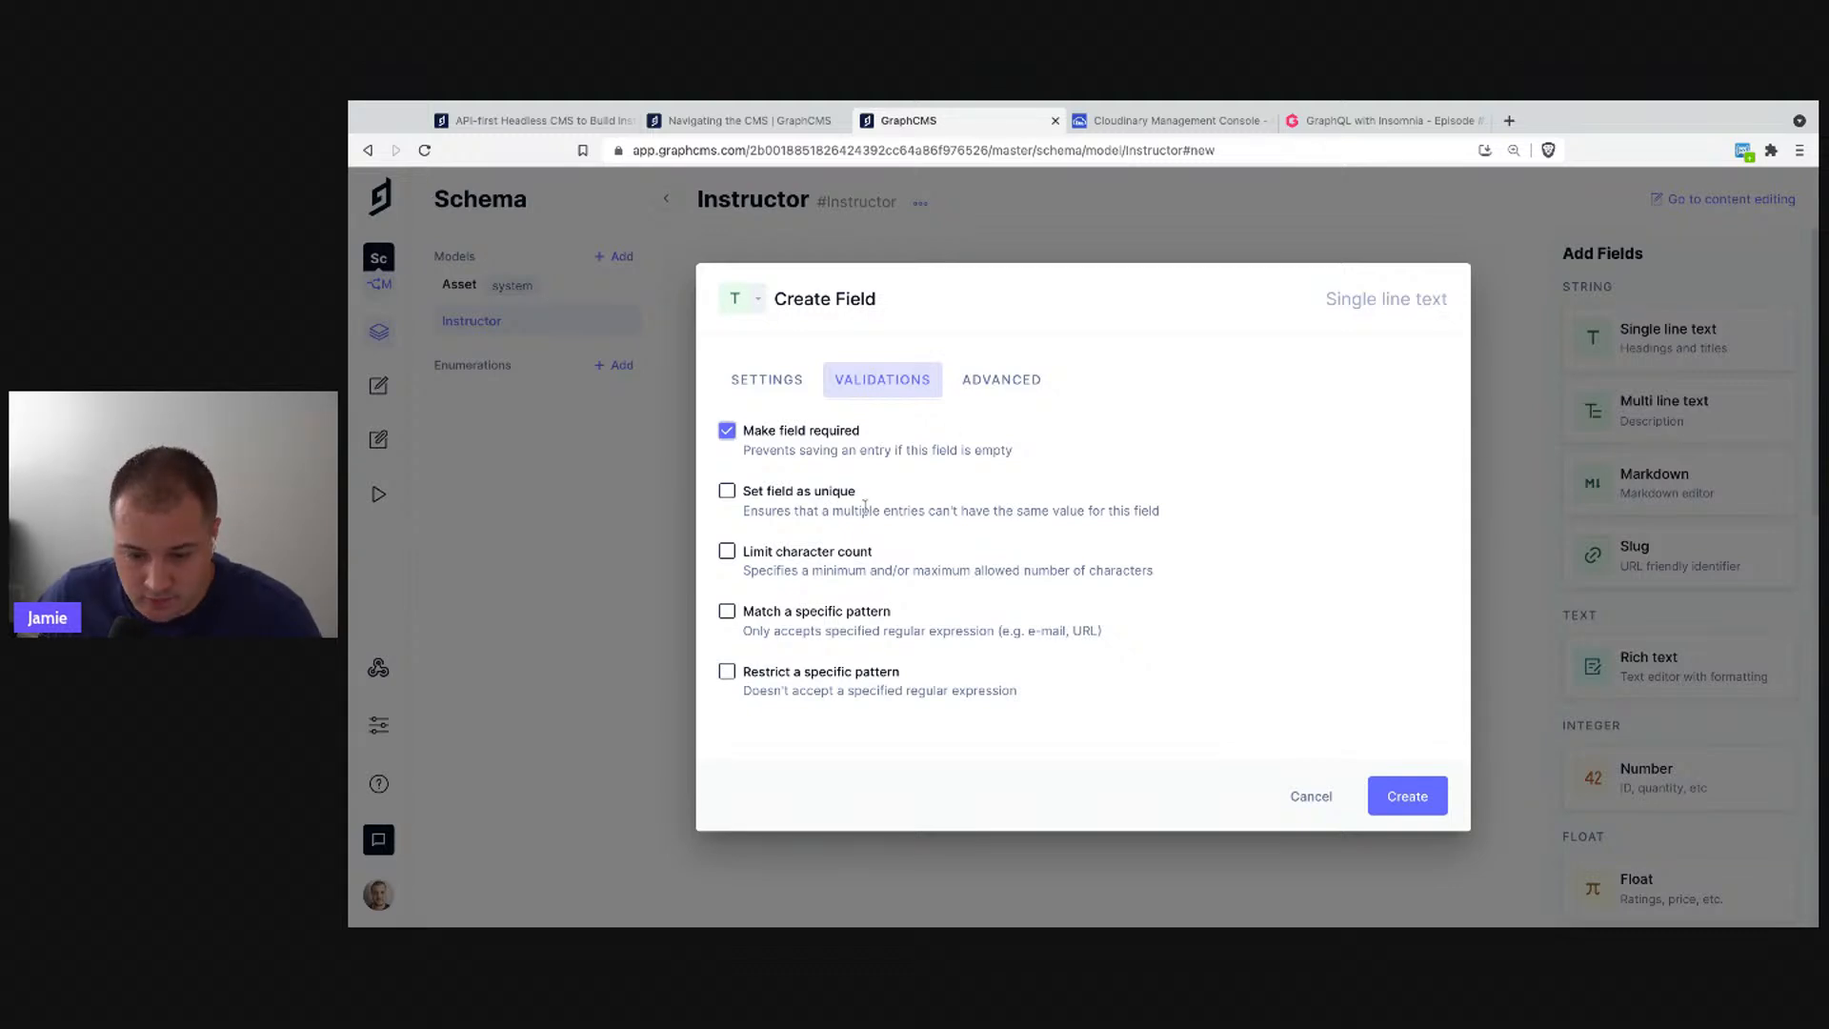
pyautogui.click(998, 386)
pyautogui.click(1379, 793)
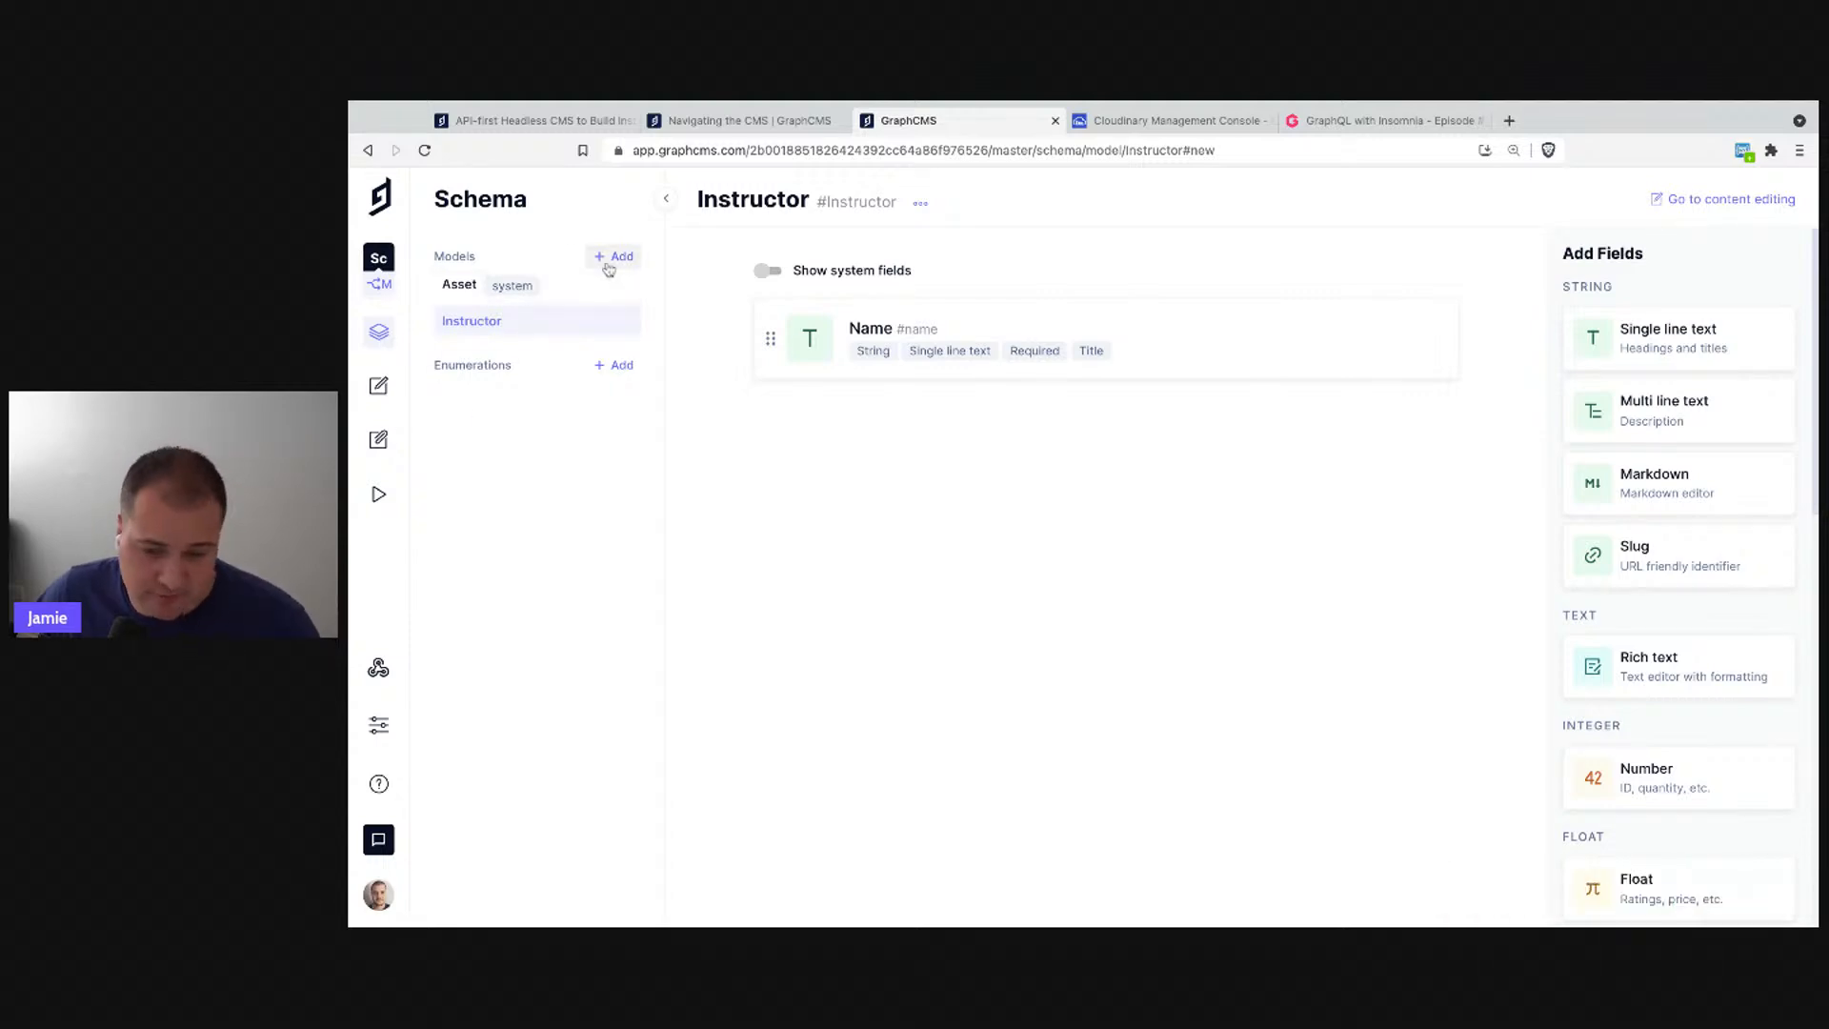
# - Create the Episode model with plural API ID Episodes and no preview URLs
pyautogui.click(608, 266)
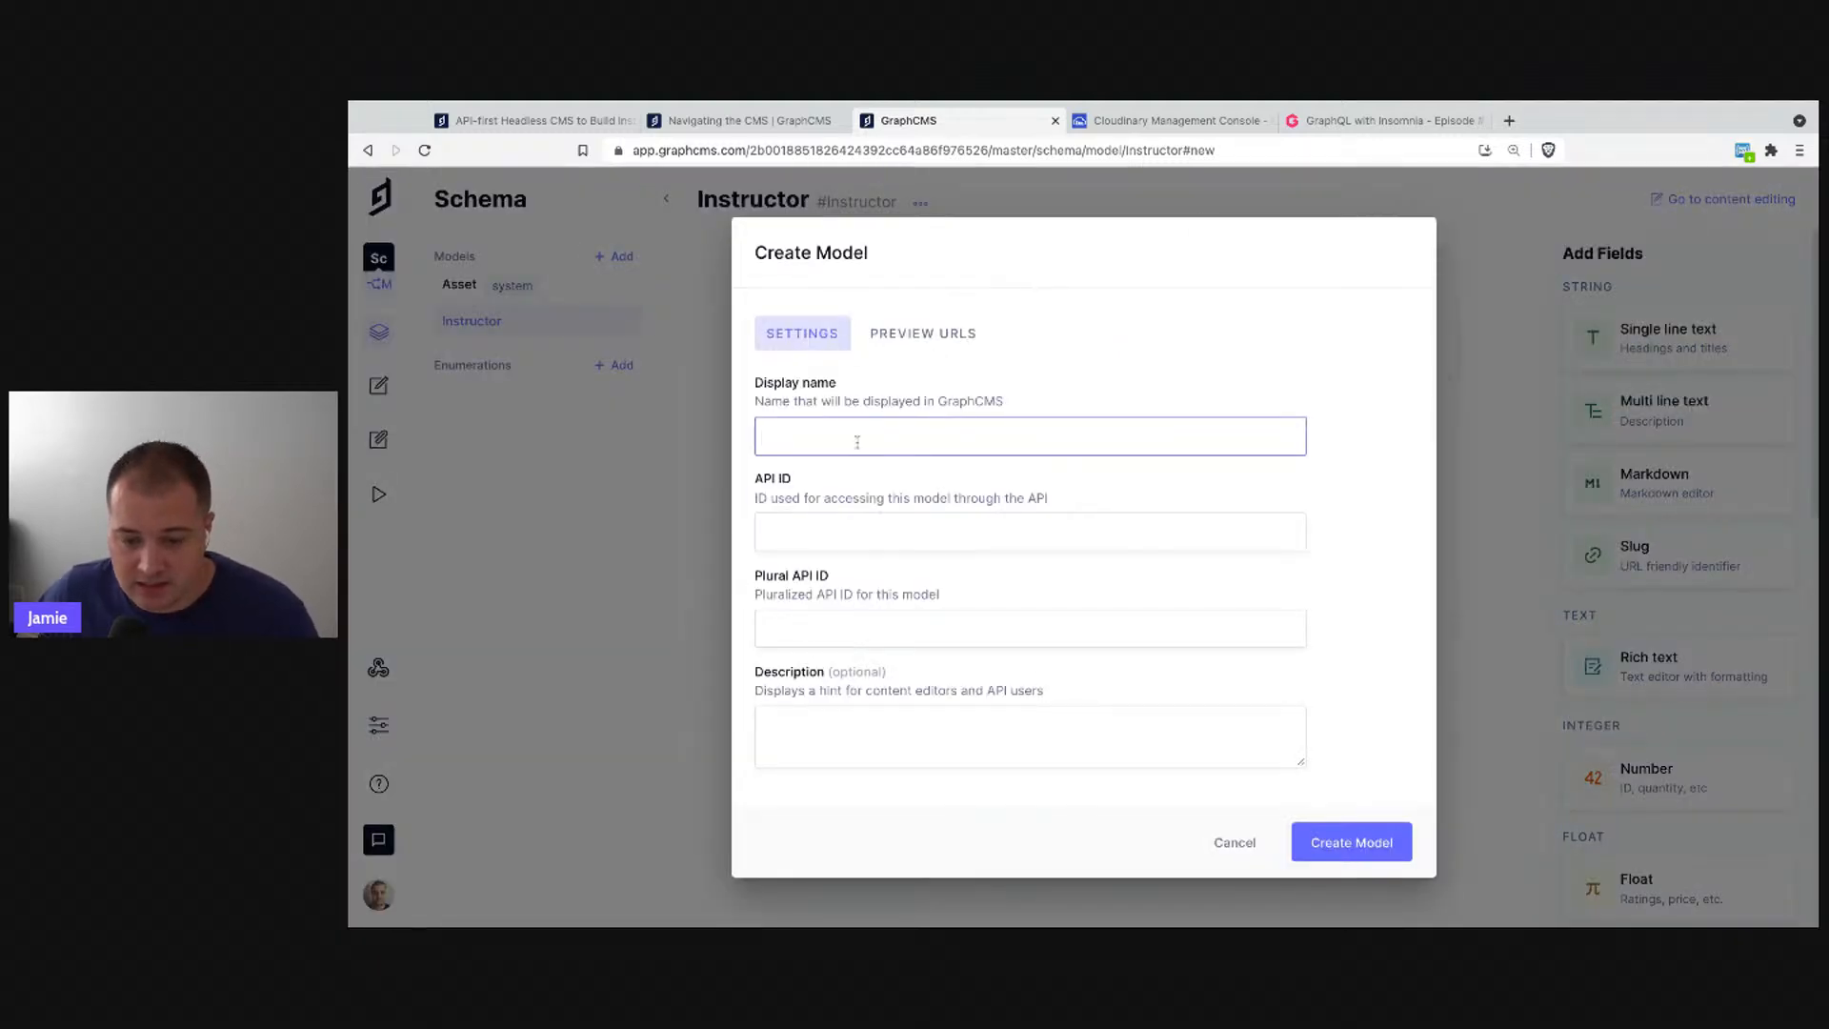
pyautogui.write('Episode')
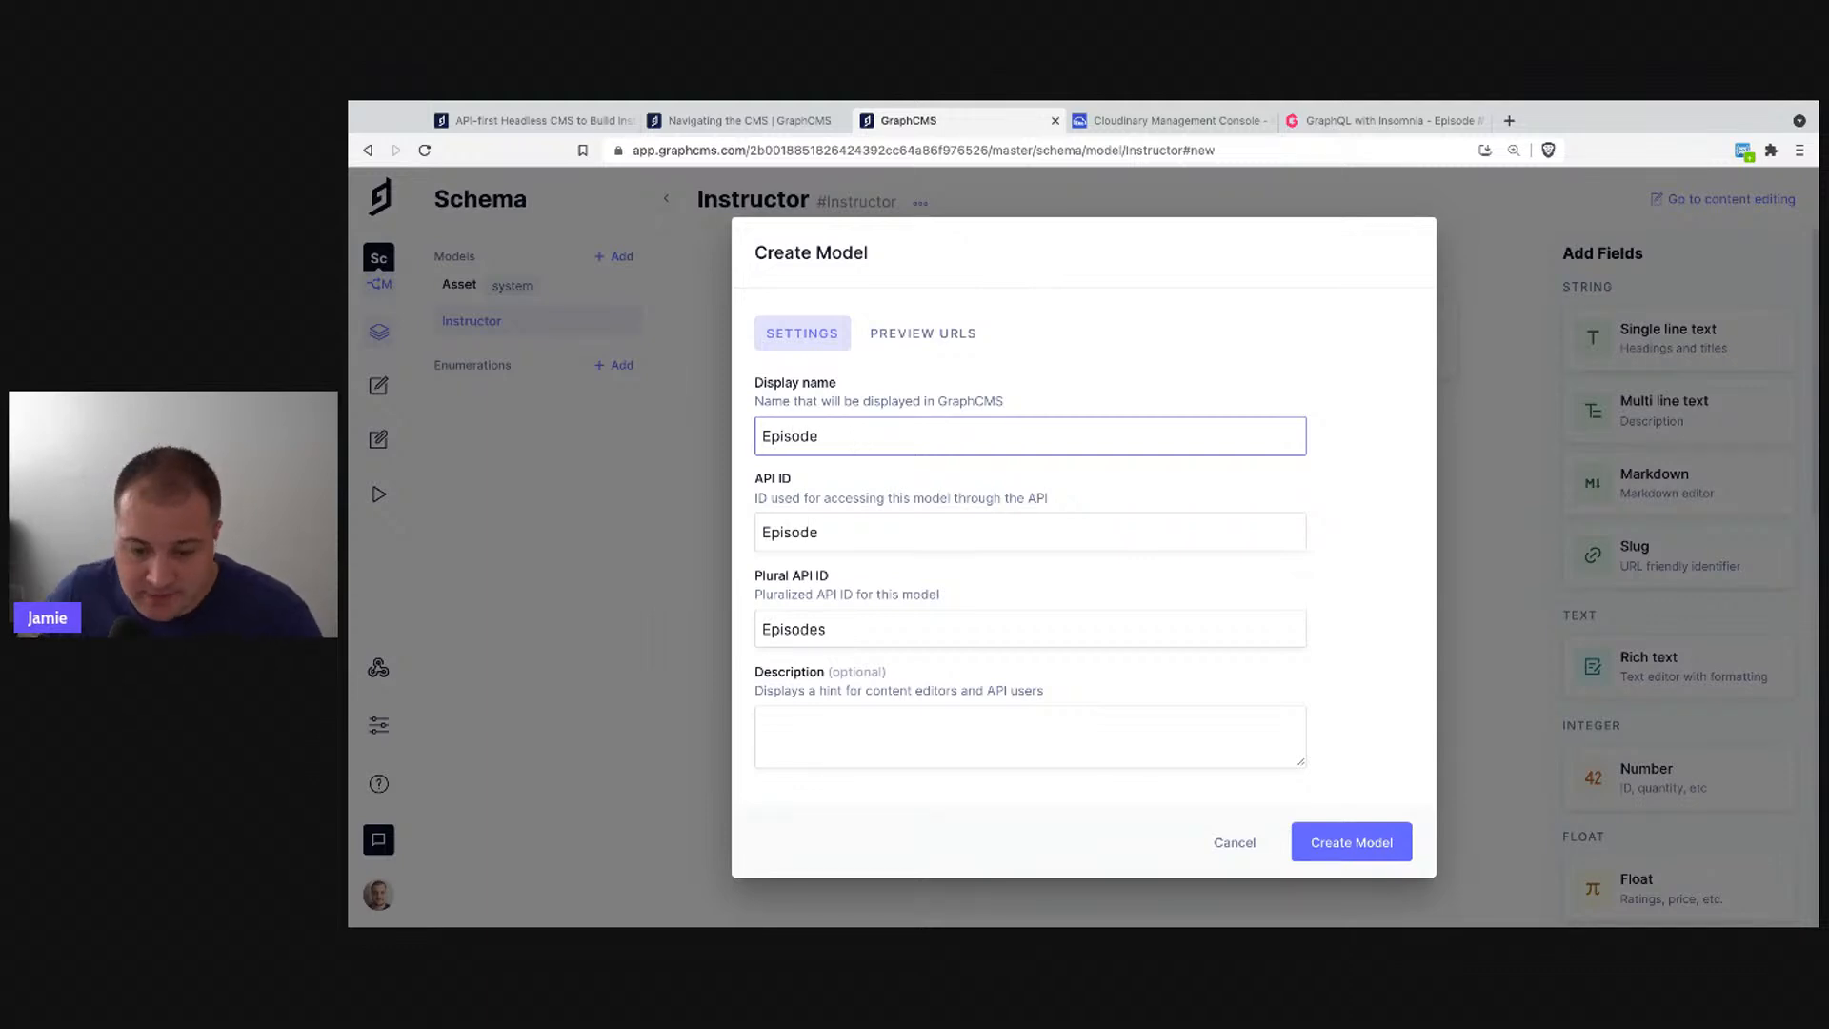
pyautogui.click(938, 332)
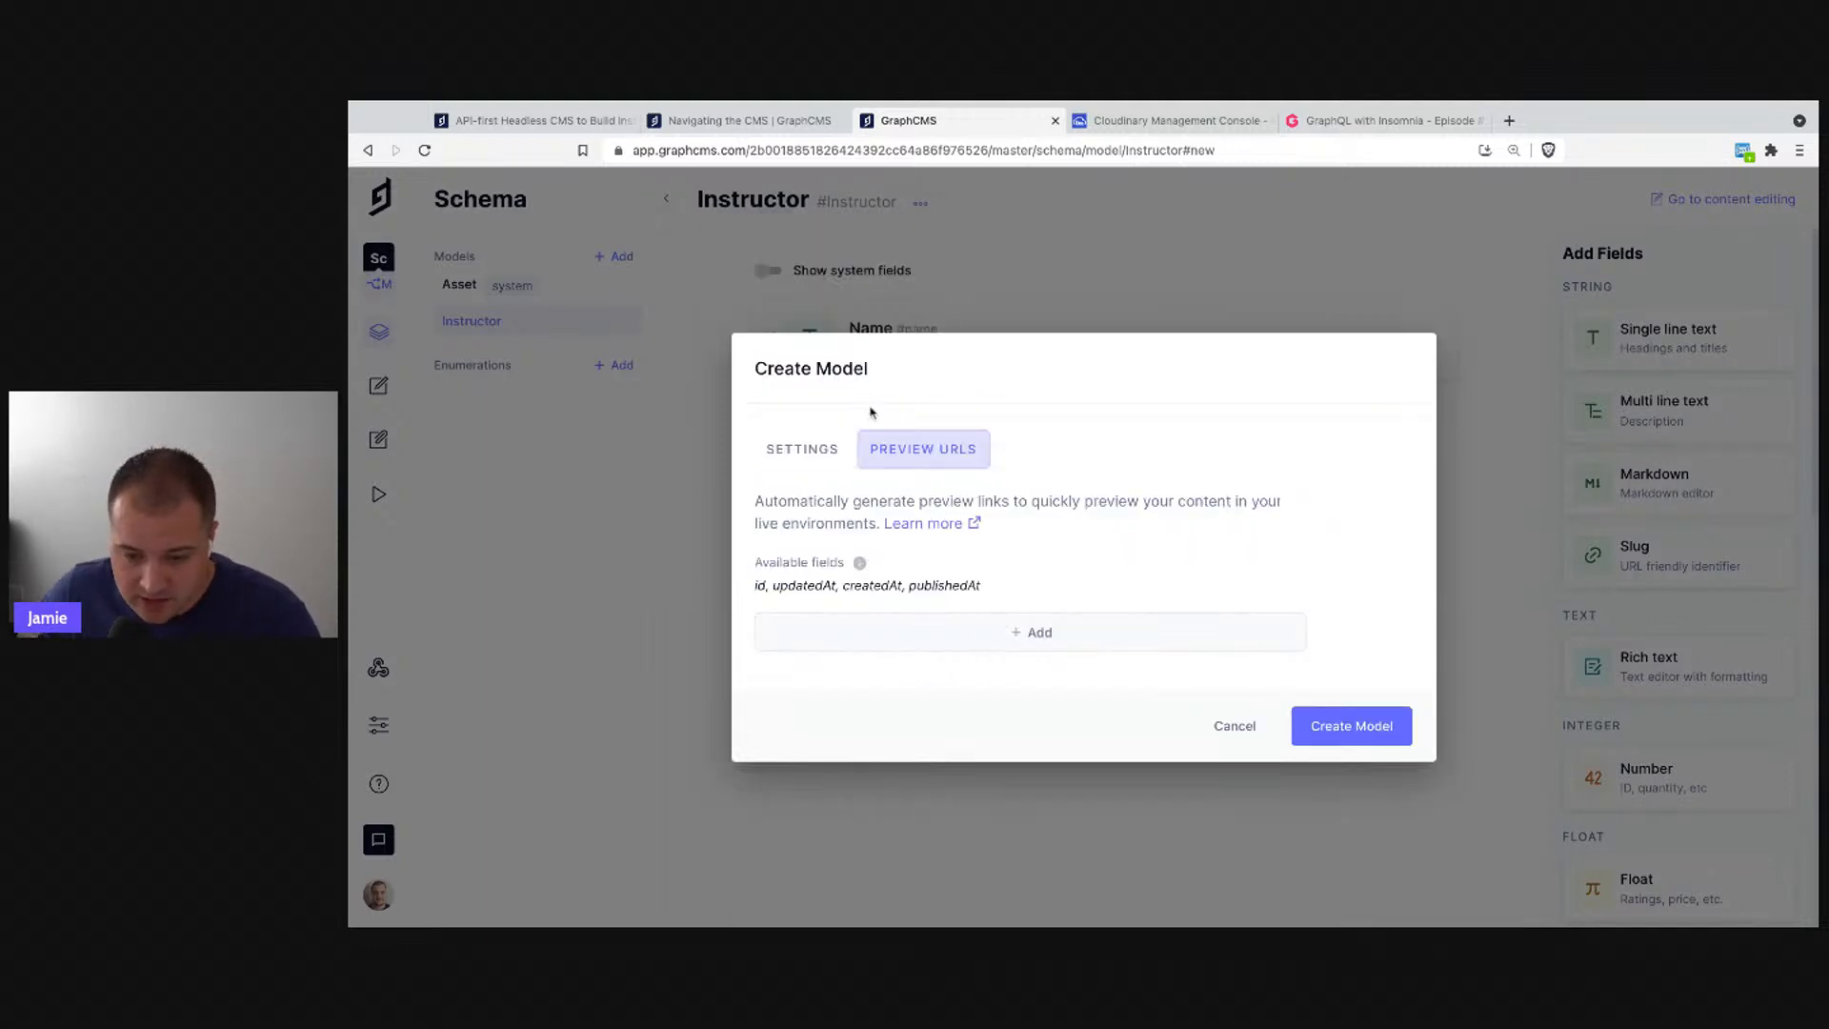
pyautogui.click(1050, 629)
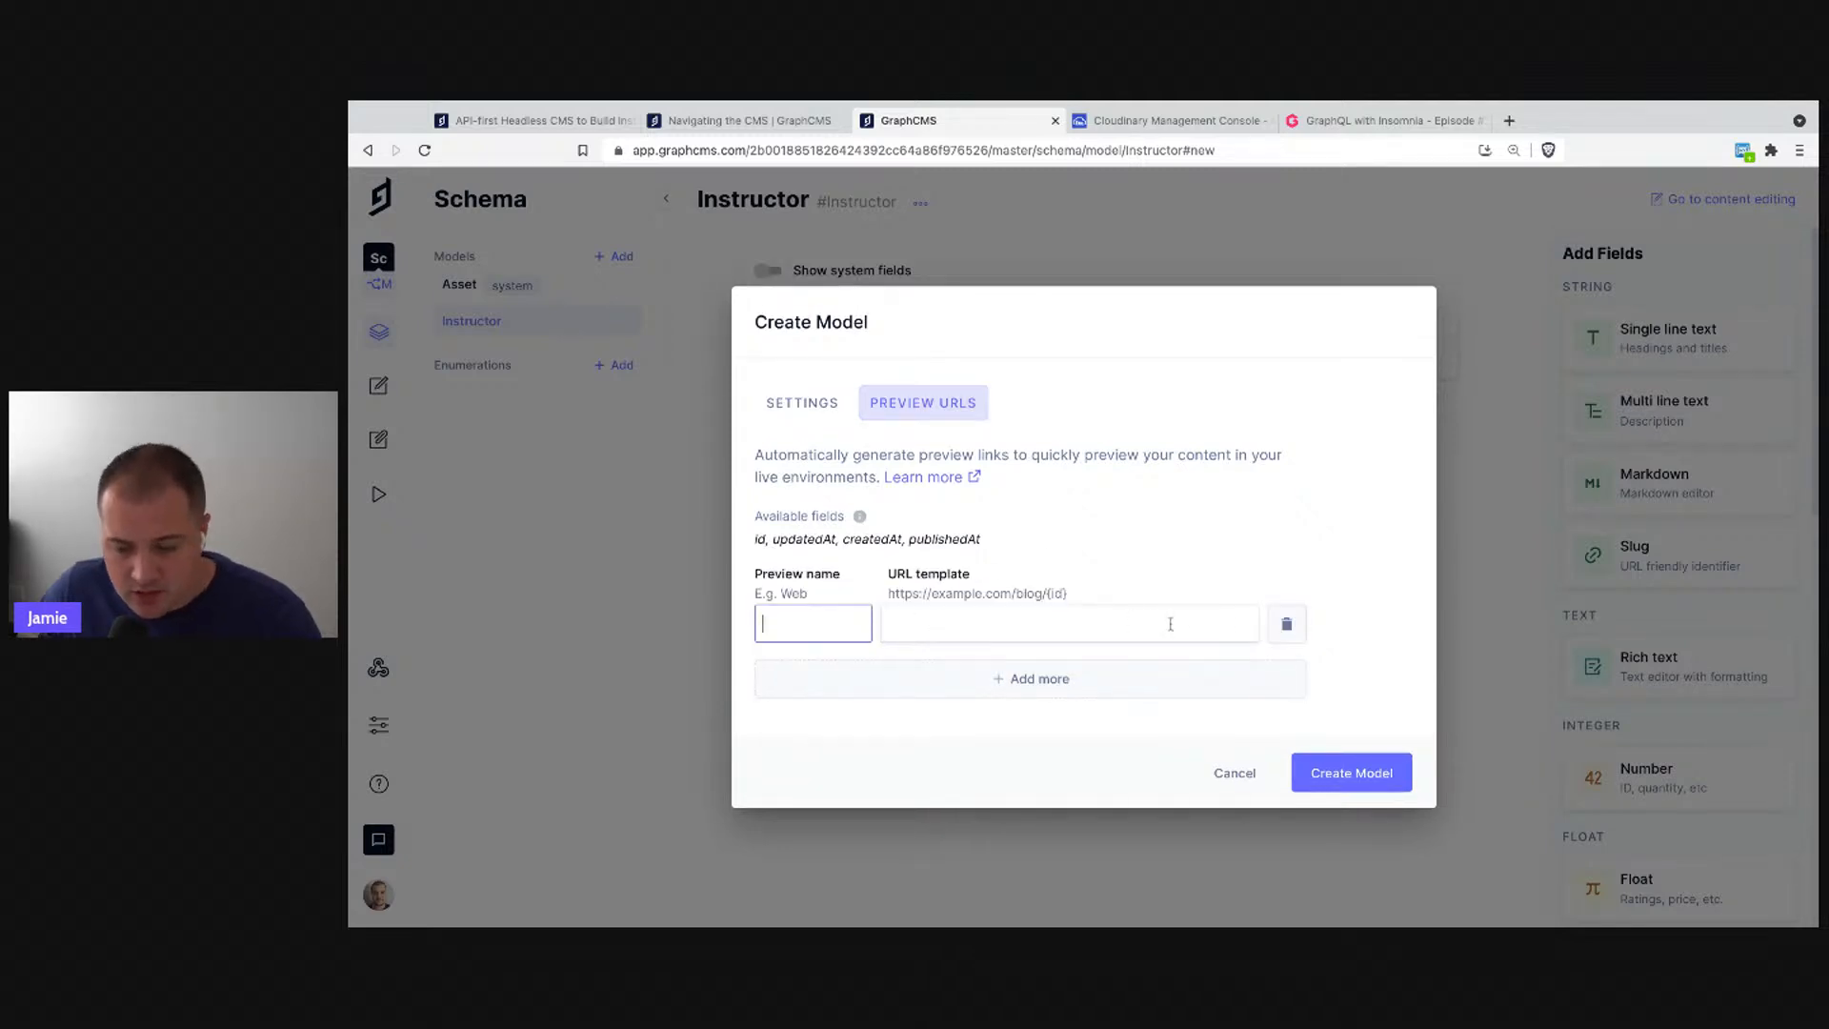
pyautogui.click(1286, 634)
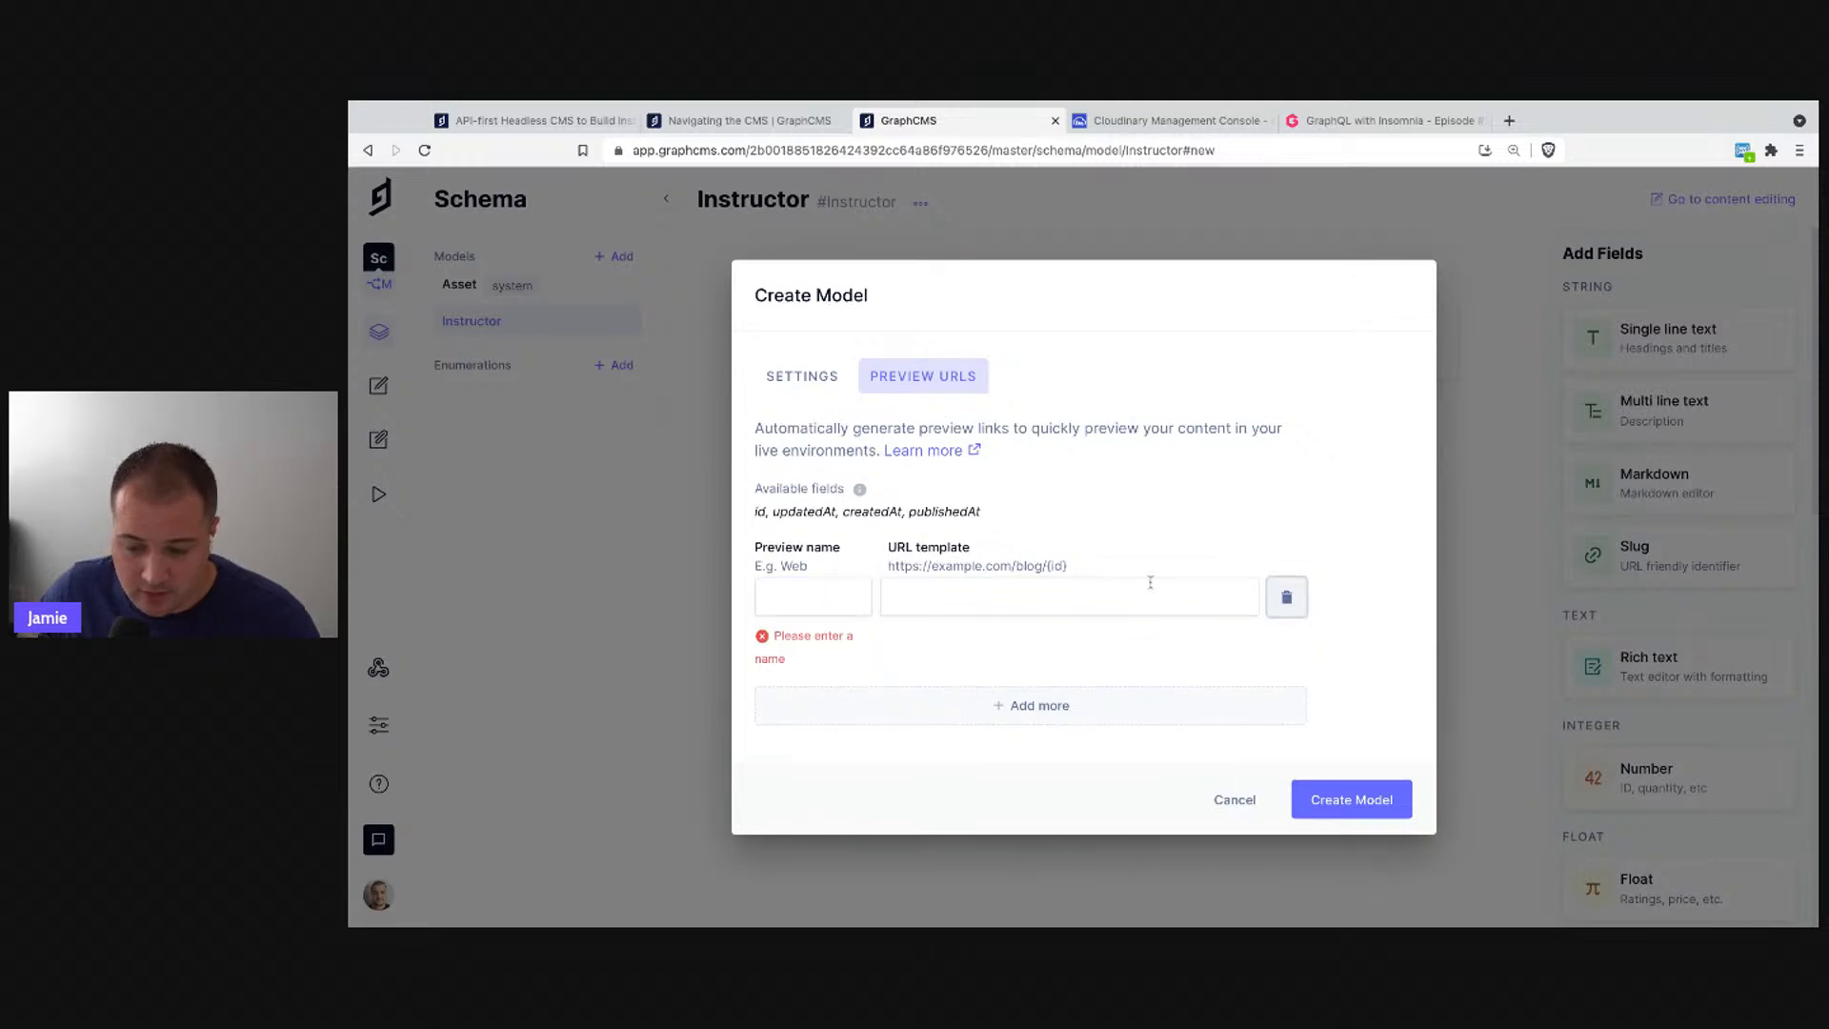
pyautogui.click(1289, 595)
pyautogui.click(818, 450)
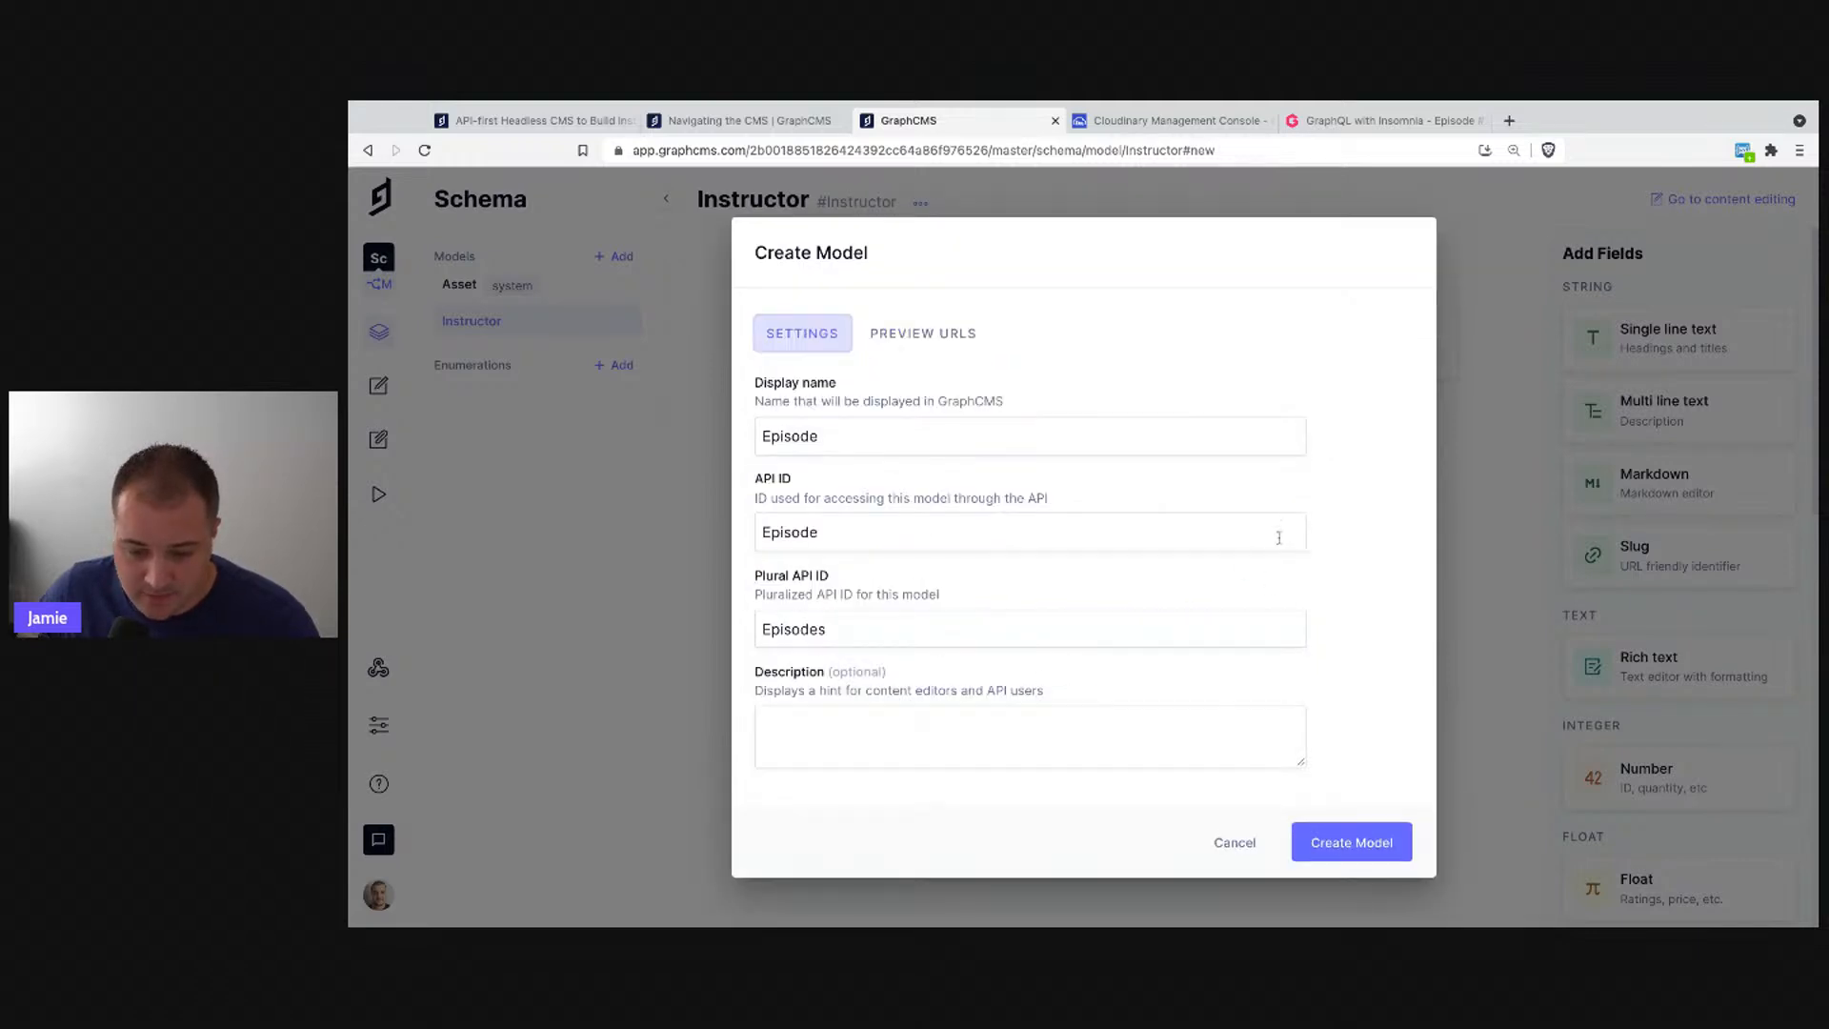
pyautogui.click(1320, 838)
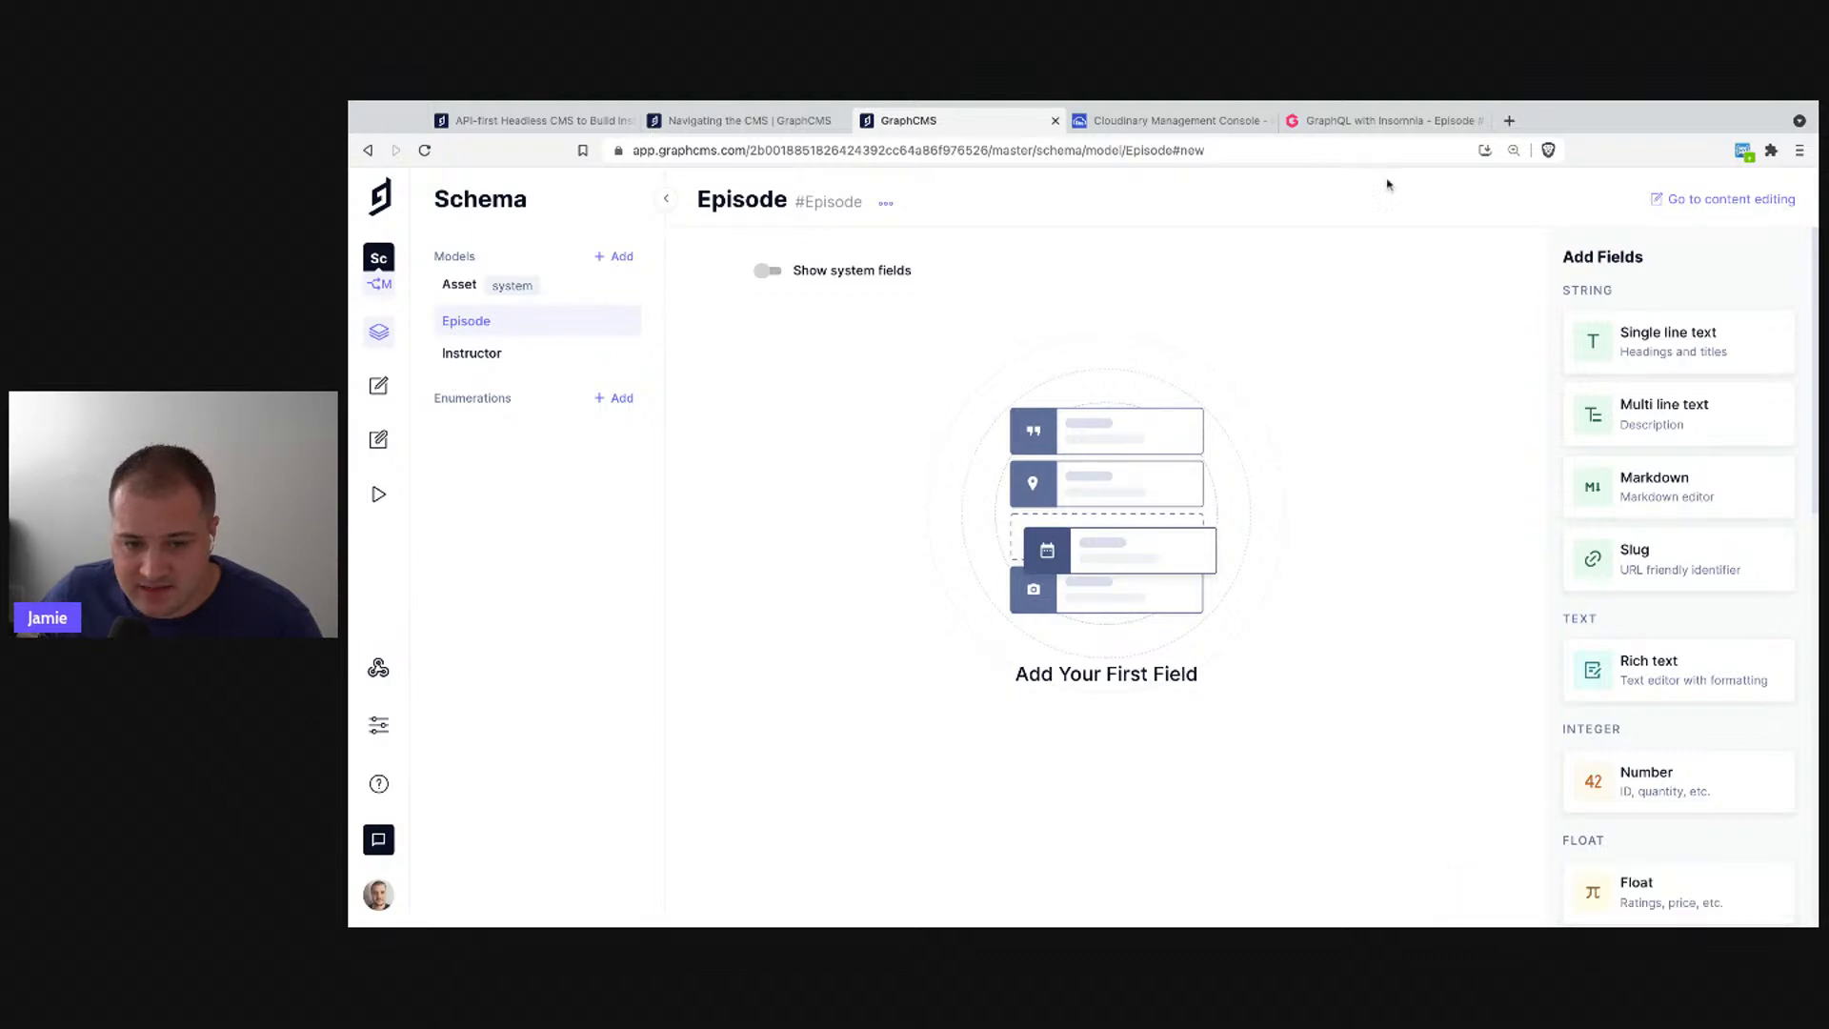
pyautogui.click(1679, 341)
# - Create the single line text field 'Number' and make its values unique
pyautogui.write('Number')
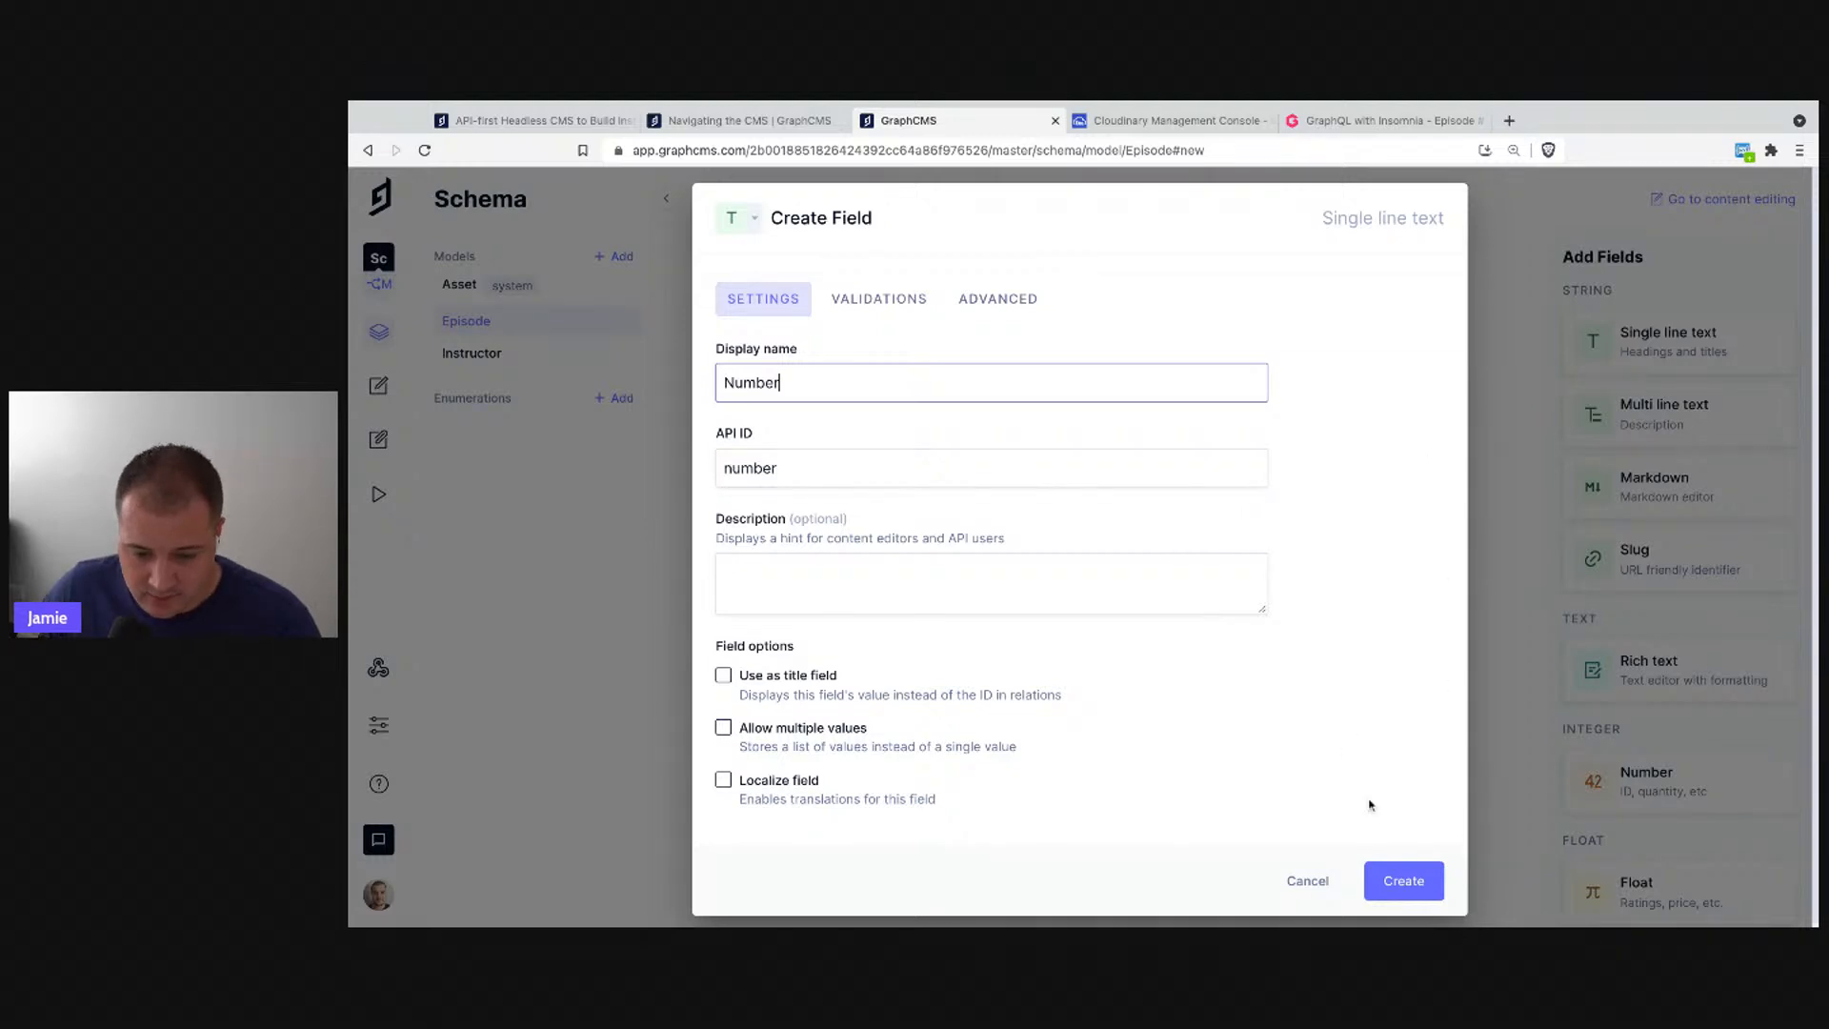
pyautogui.click(1400, 869)
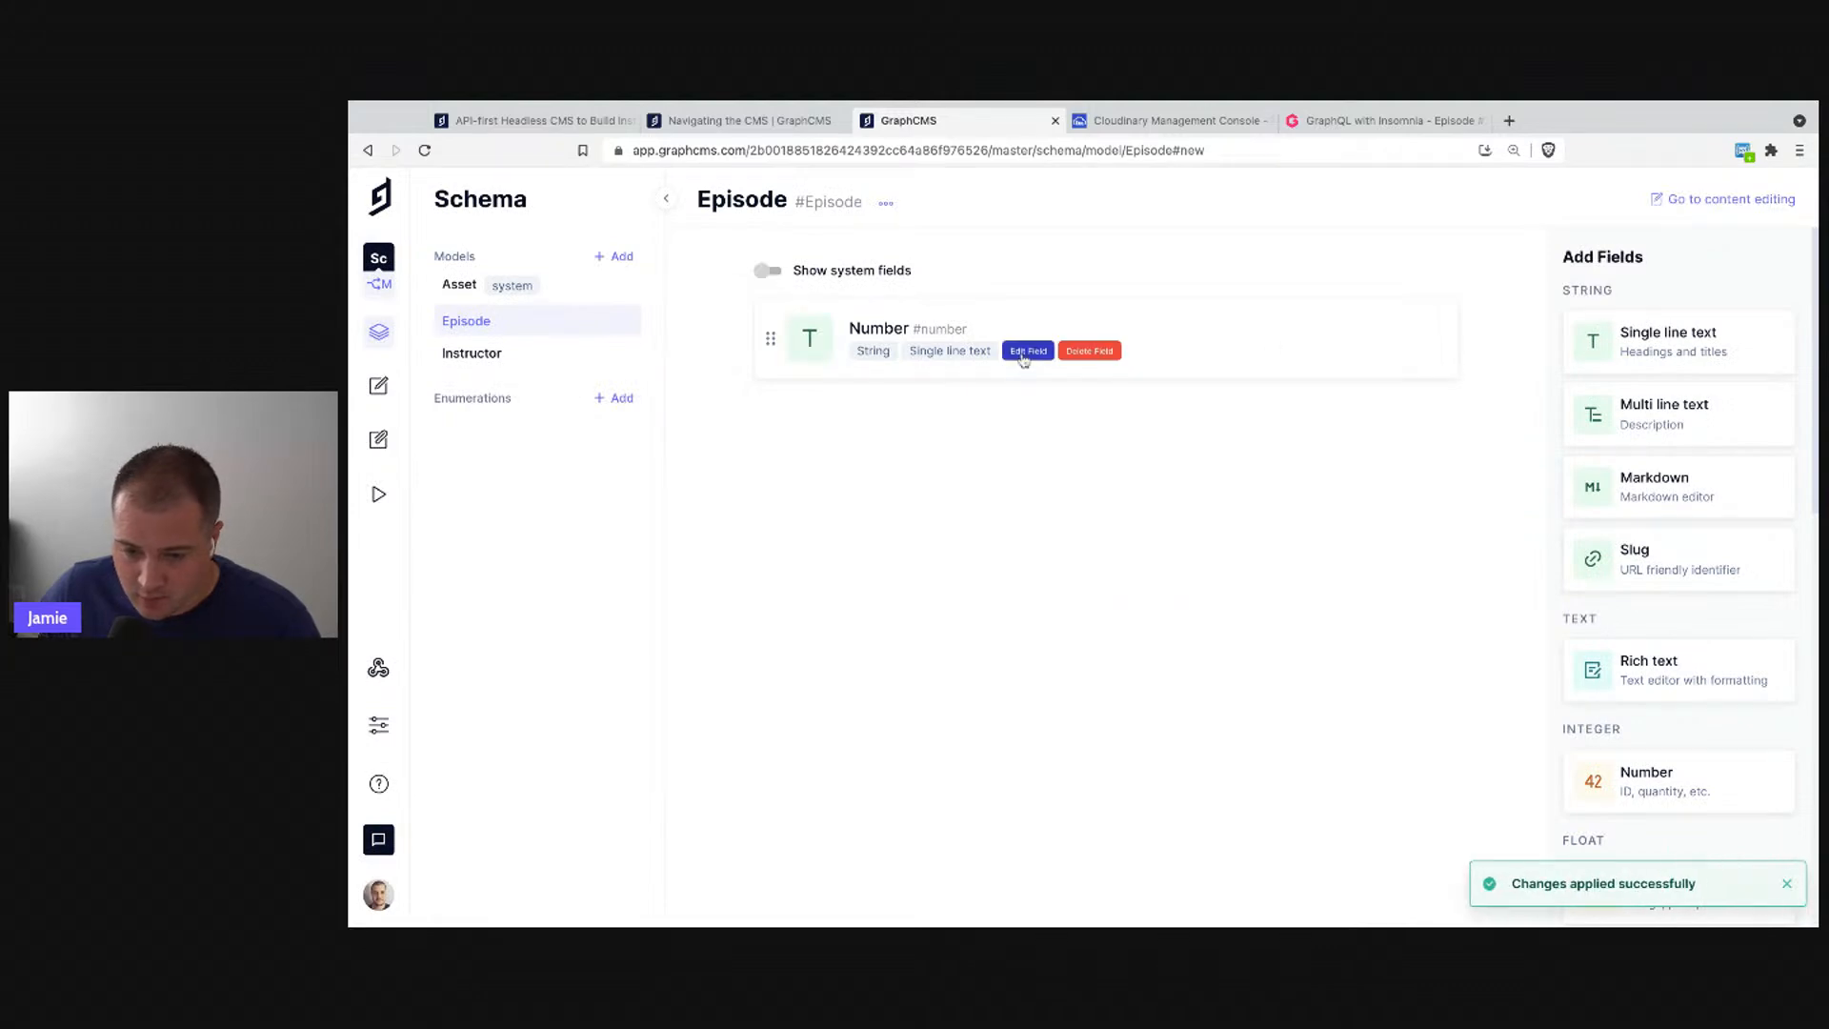
pyautogui.click(1023, 360)
pyautogui.click(929, 316)
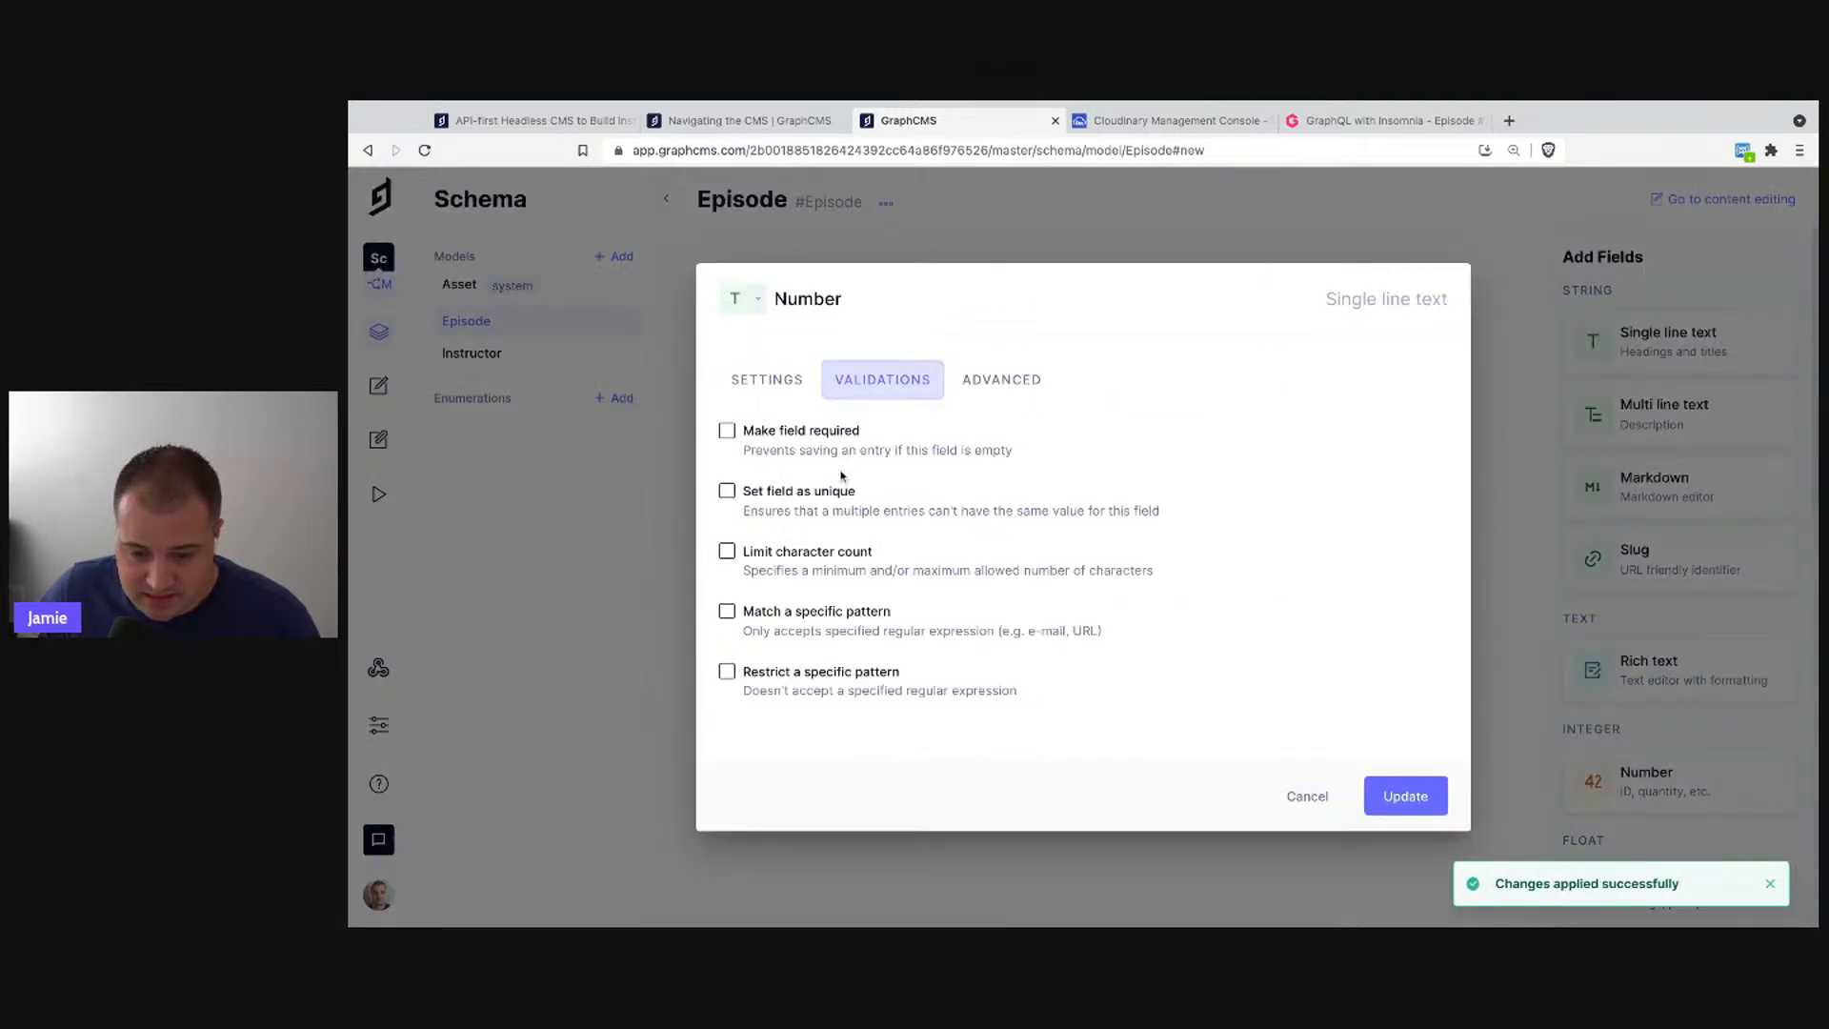
pyautogui.click(829, 497)
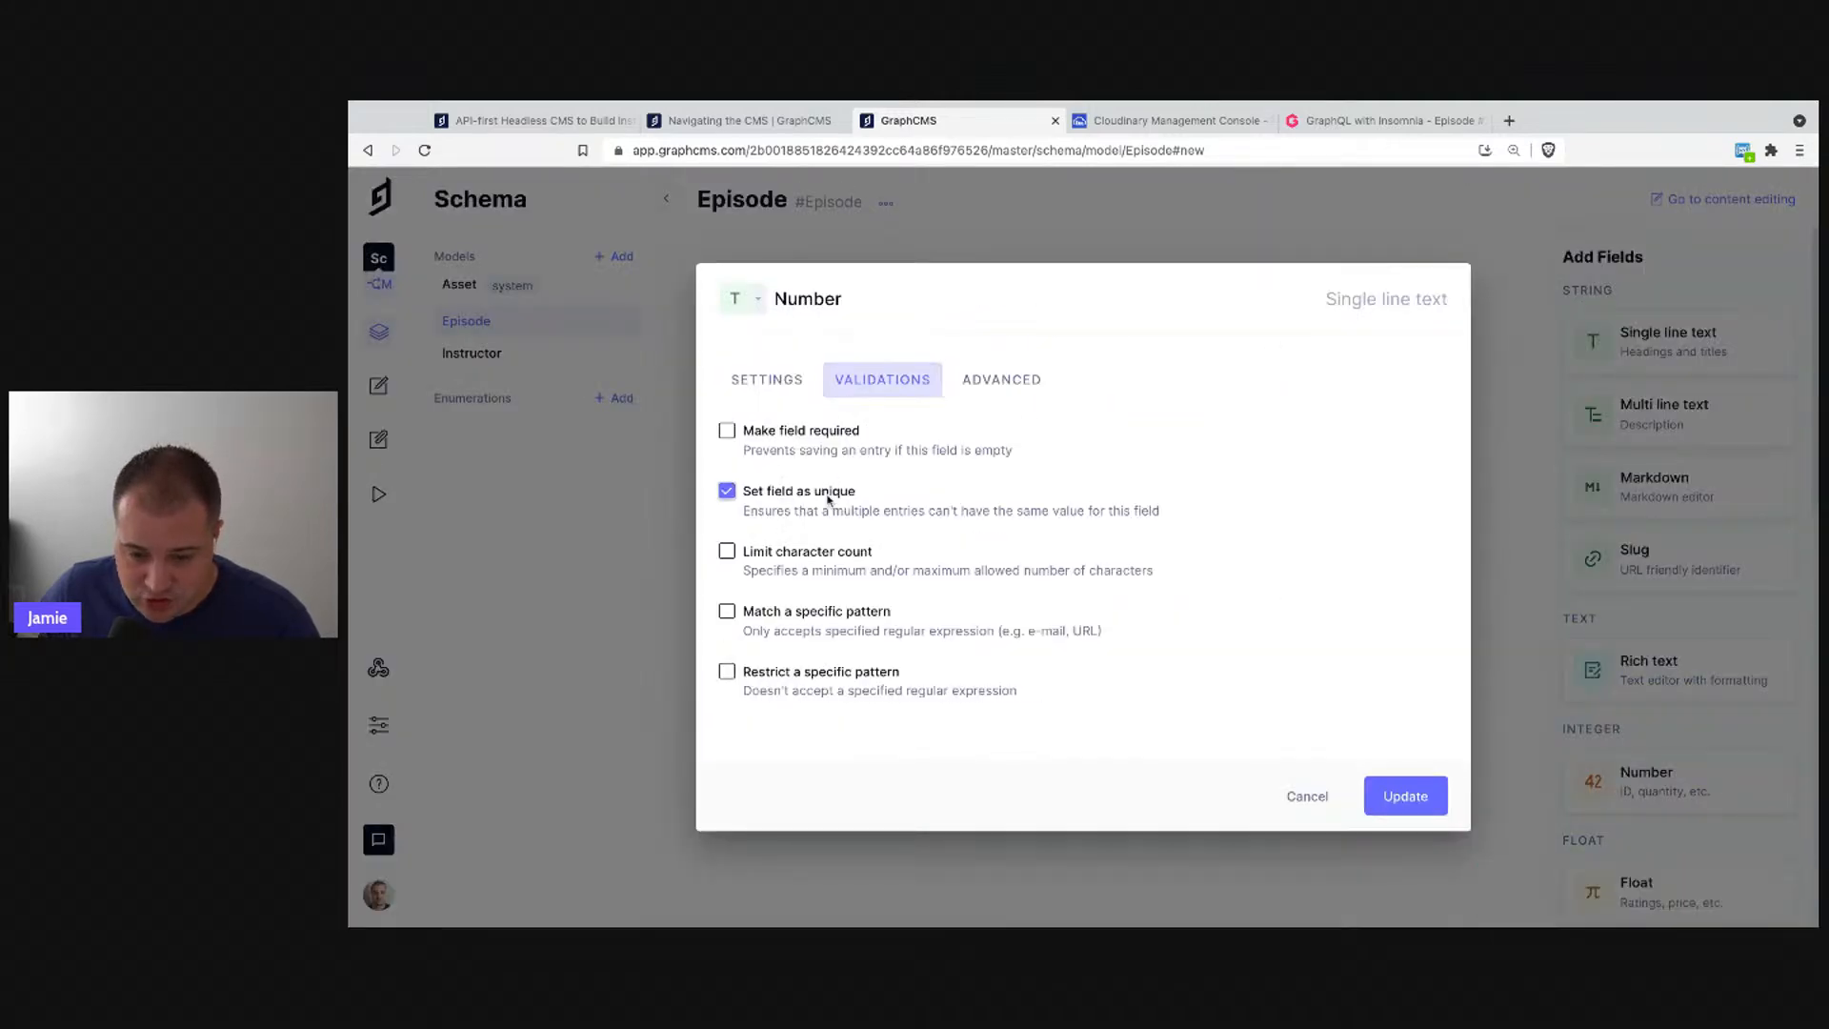
pyautogui.click(1404, 802)
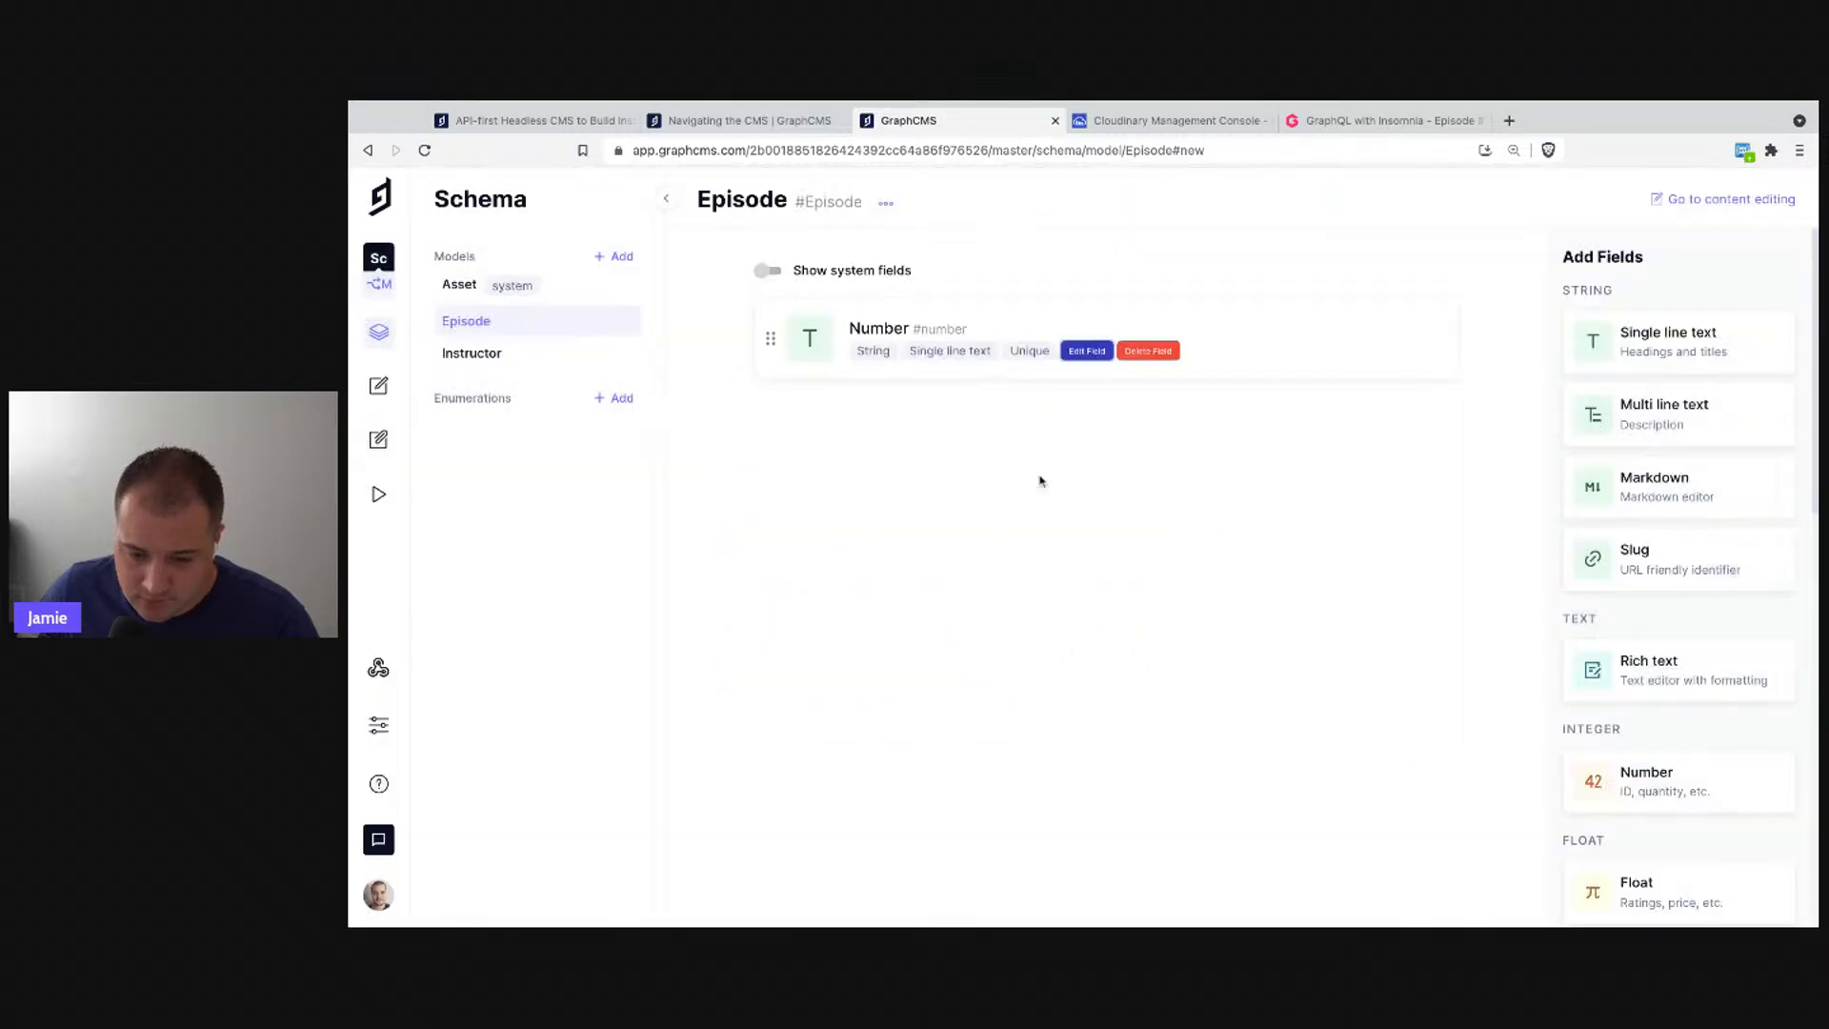
# - Make the Number field required as well and save it
pyautogui.click(1084, 351)
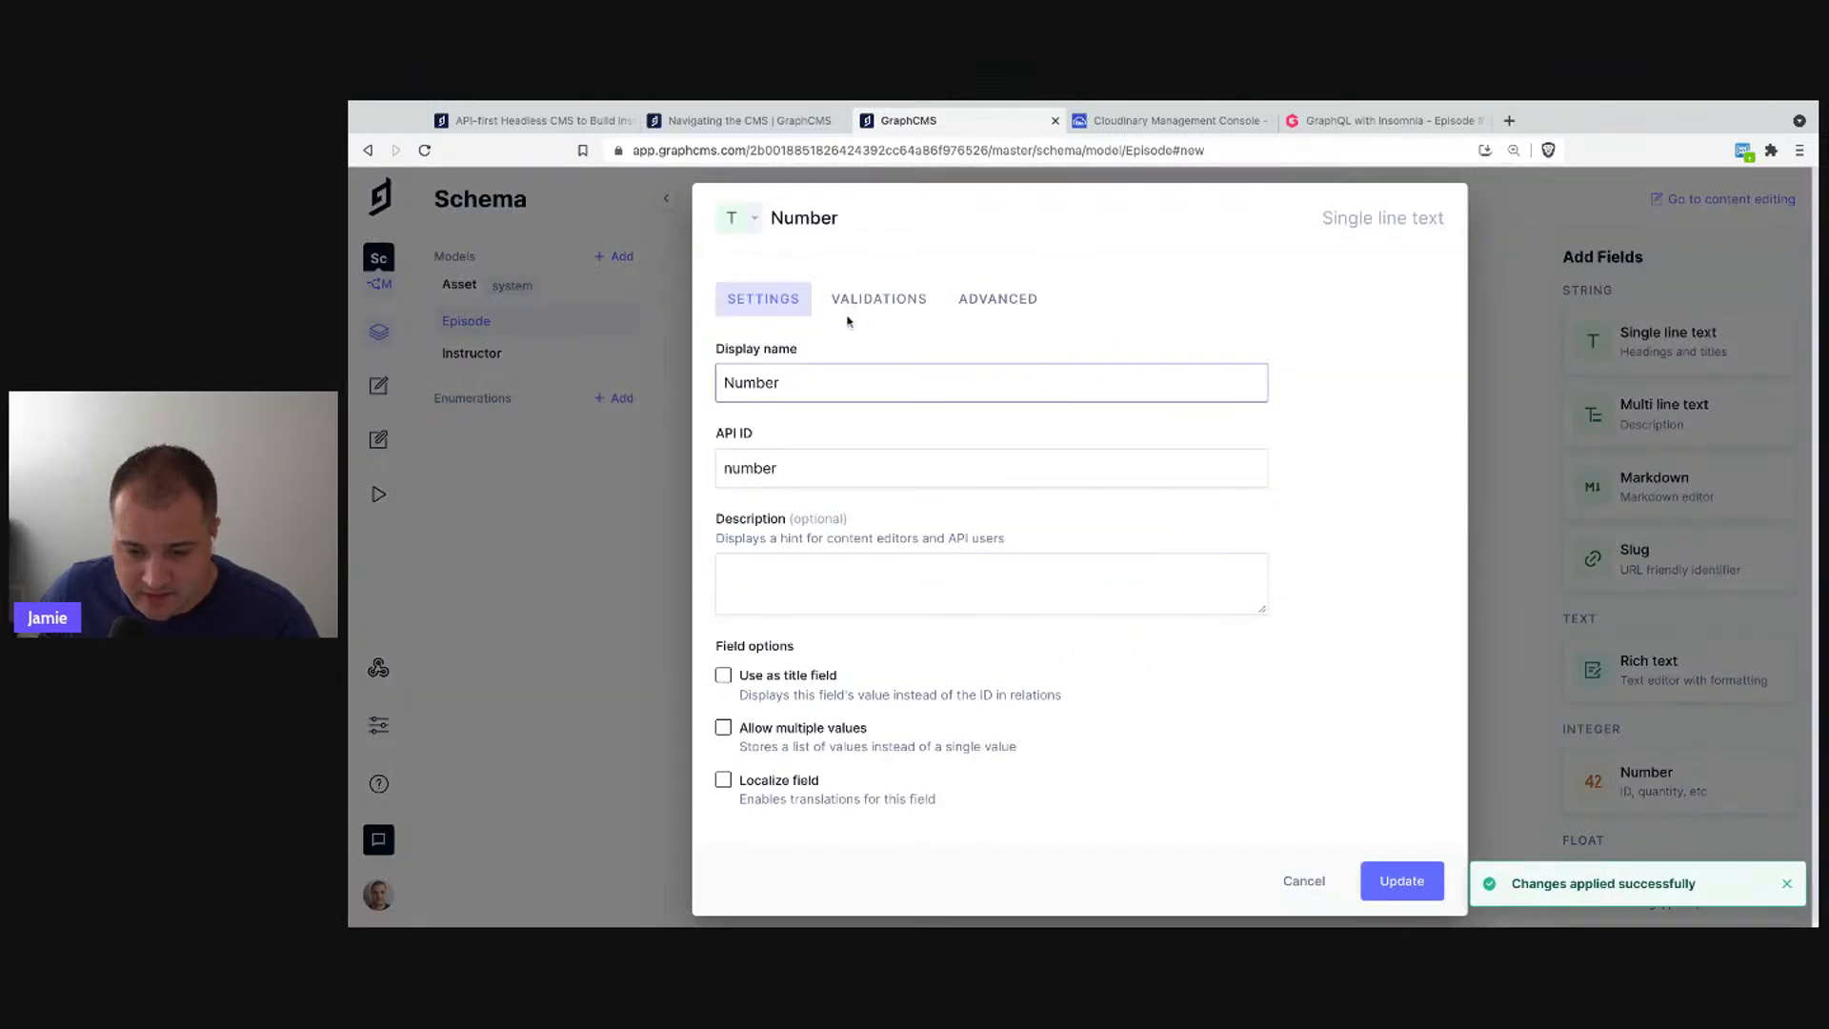
pyautogui.click(862, 372)
pyautogui.click(767, 379)
pyautogui.click(872, 379)
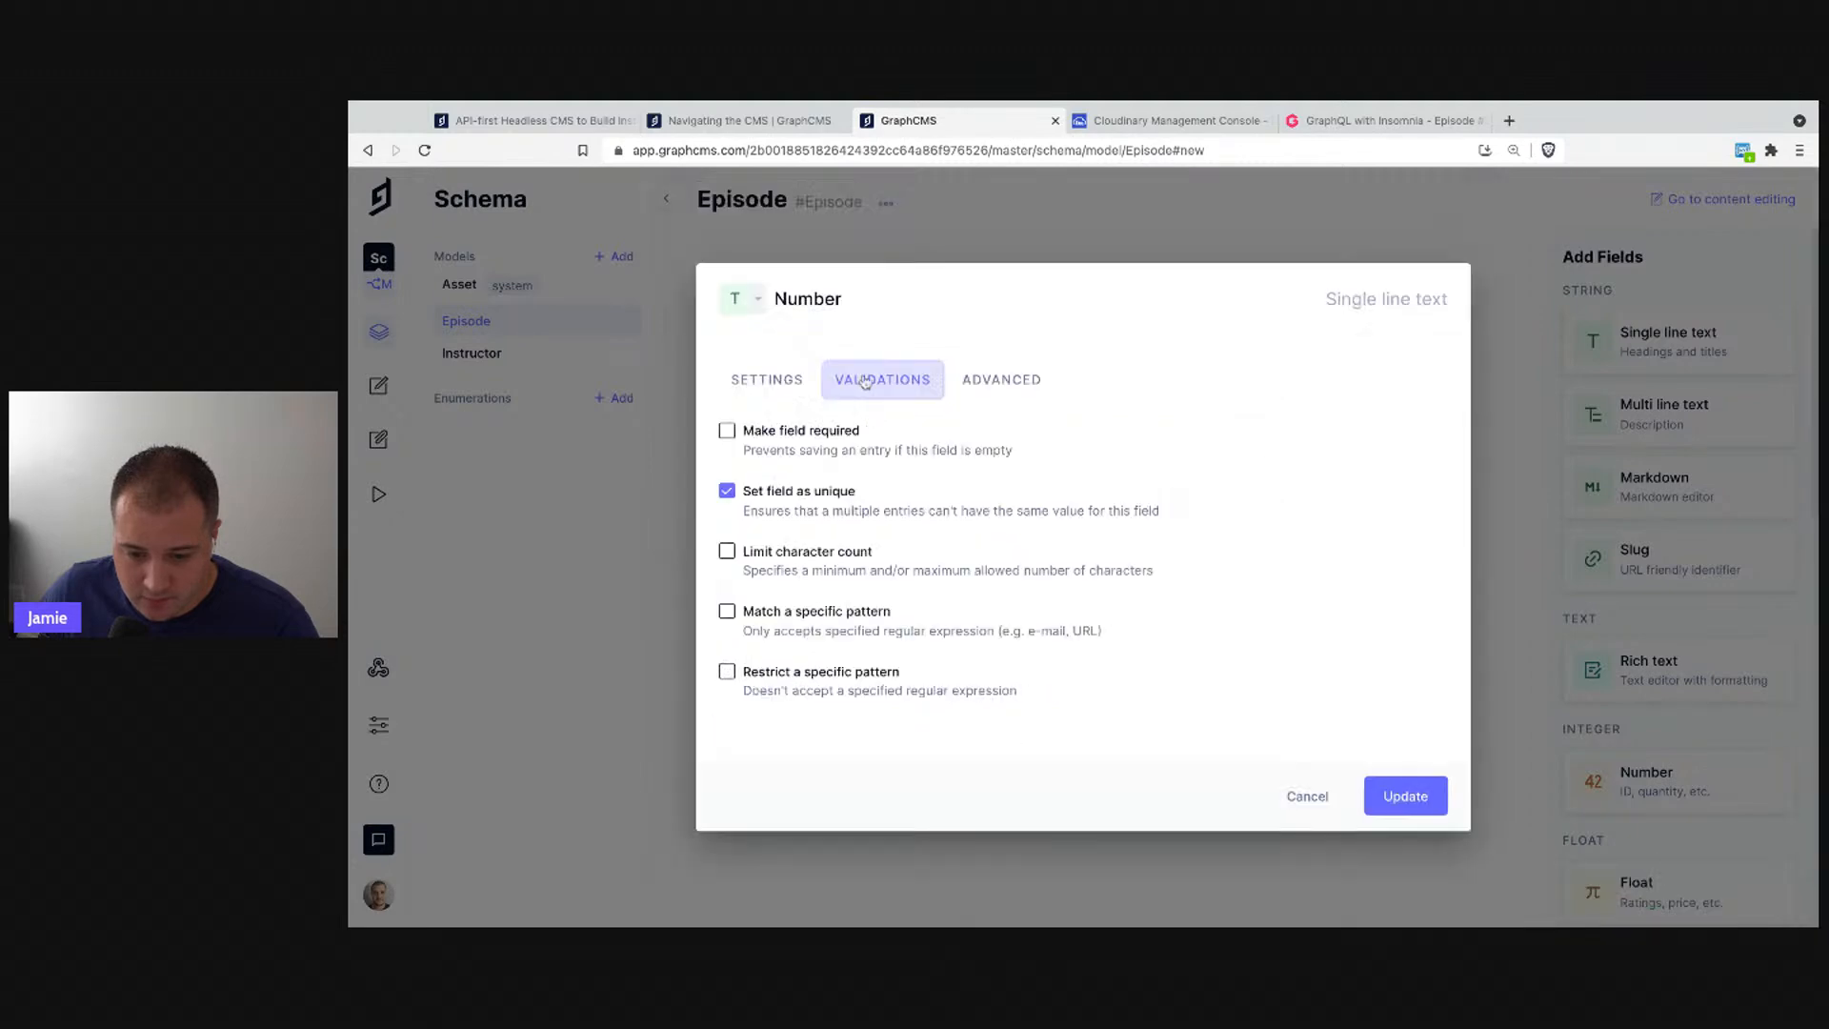
pyautogui.click(810, 434)
pyautogui.click(1379, 805)
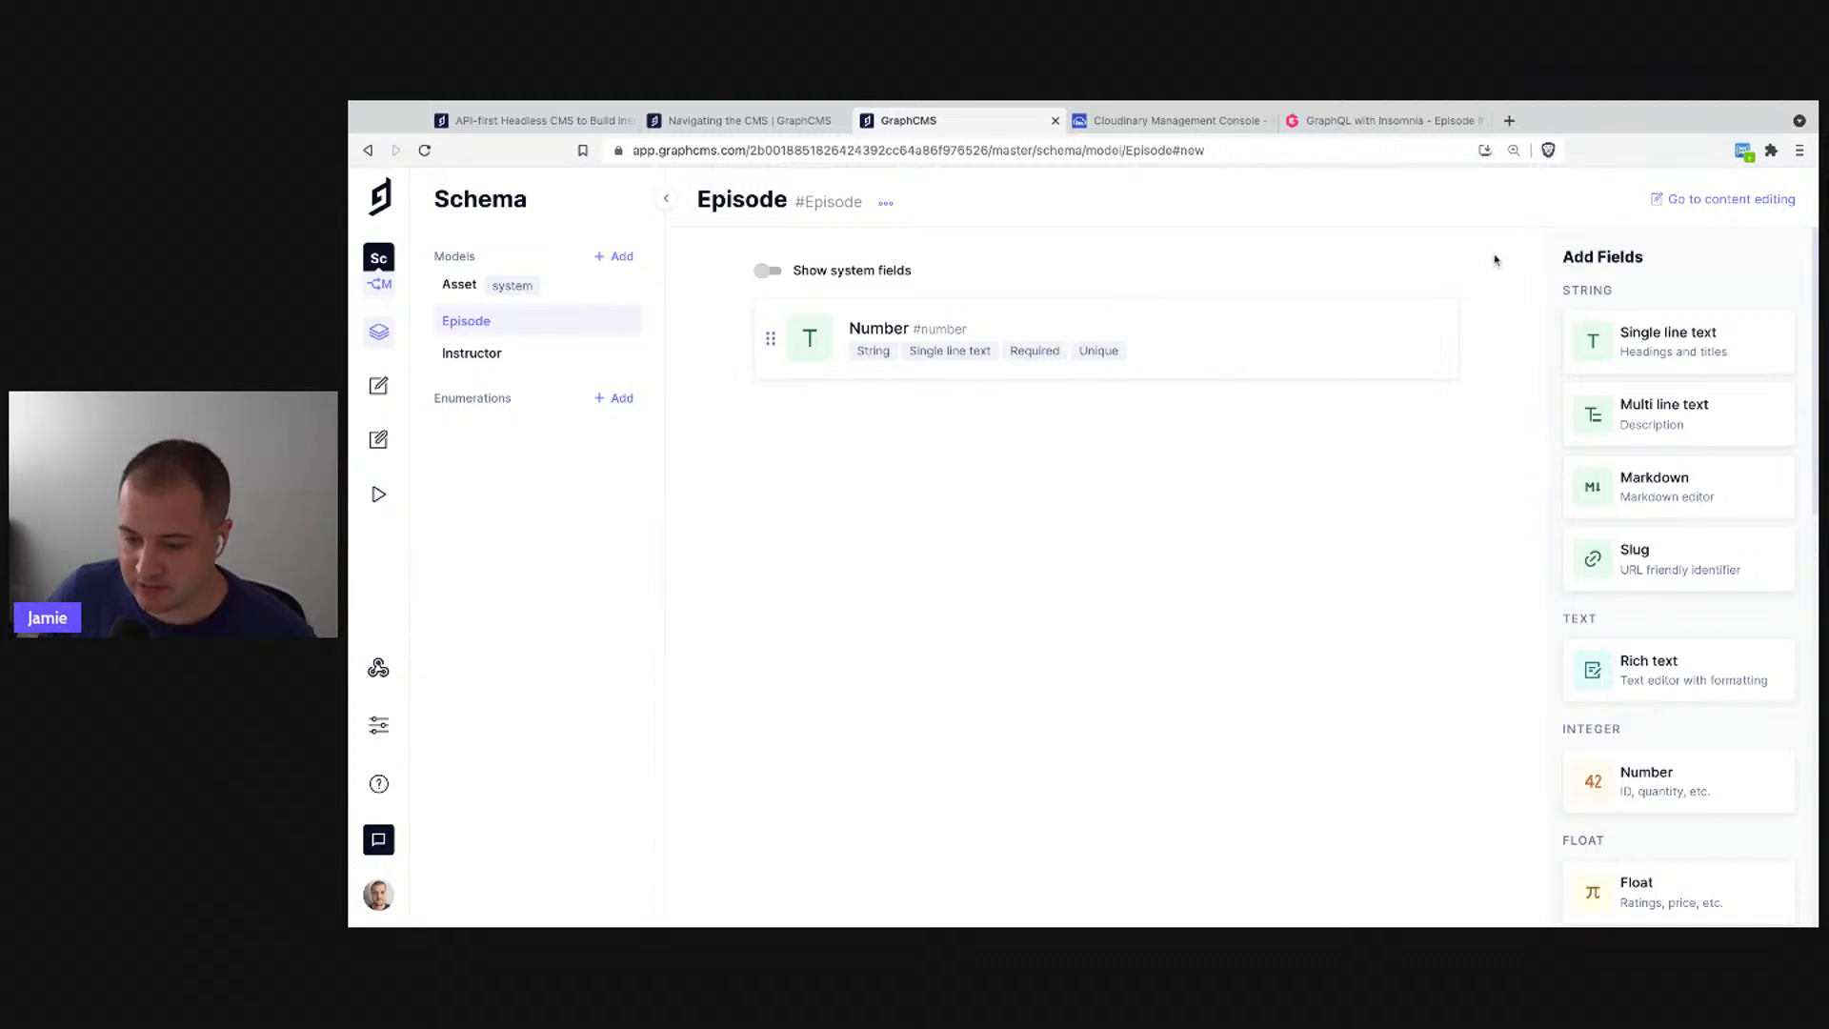
pyautogui.click(1667, 351)
# - Create a required 'Title' text field set as Episode's display title
pyautogui.write('Title')
pyautogui.click(881, 298)
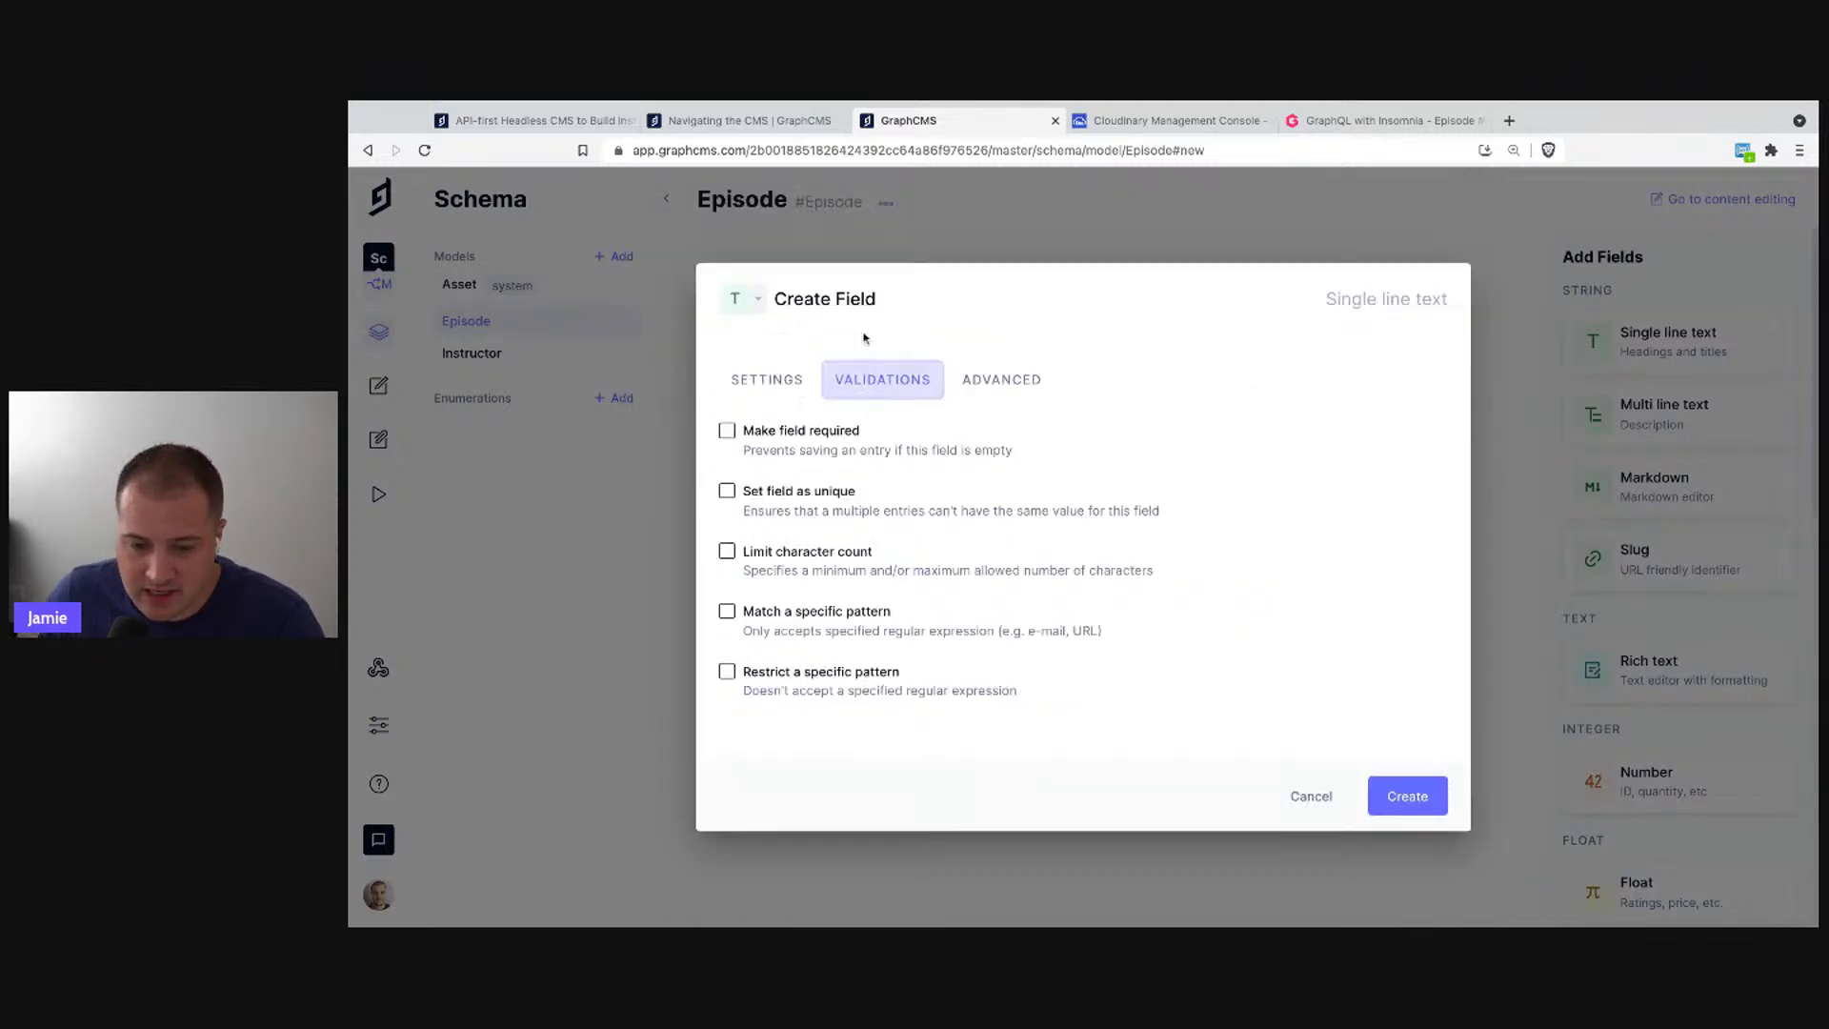
pyautogui.click(780, 438)
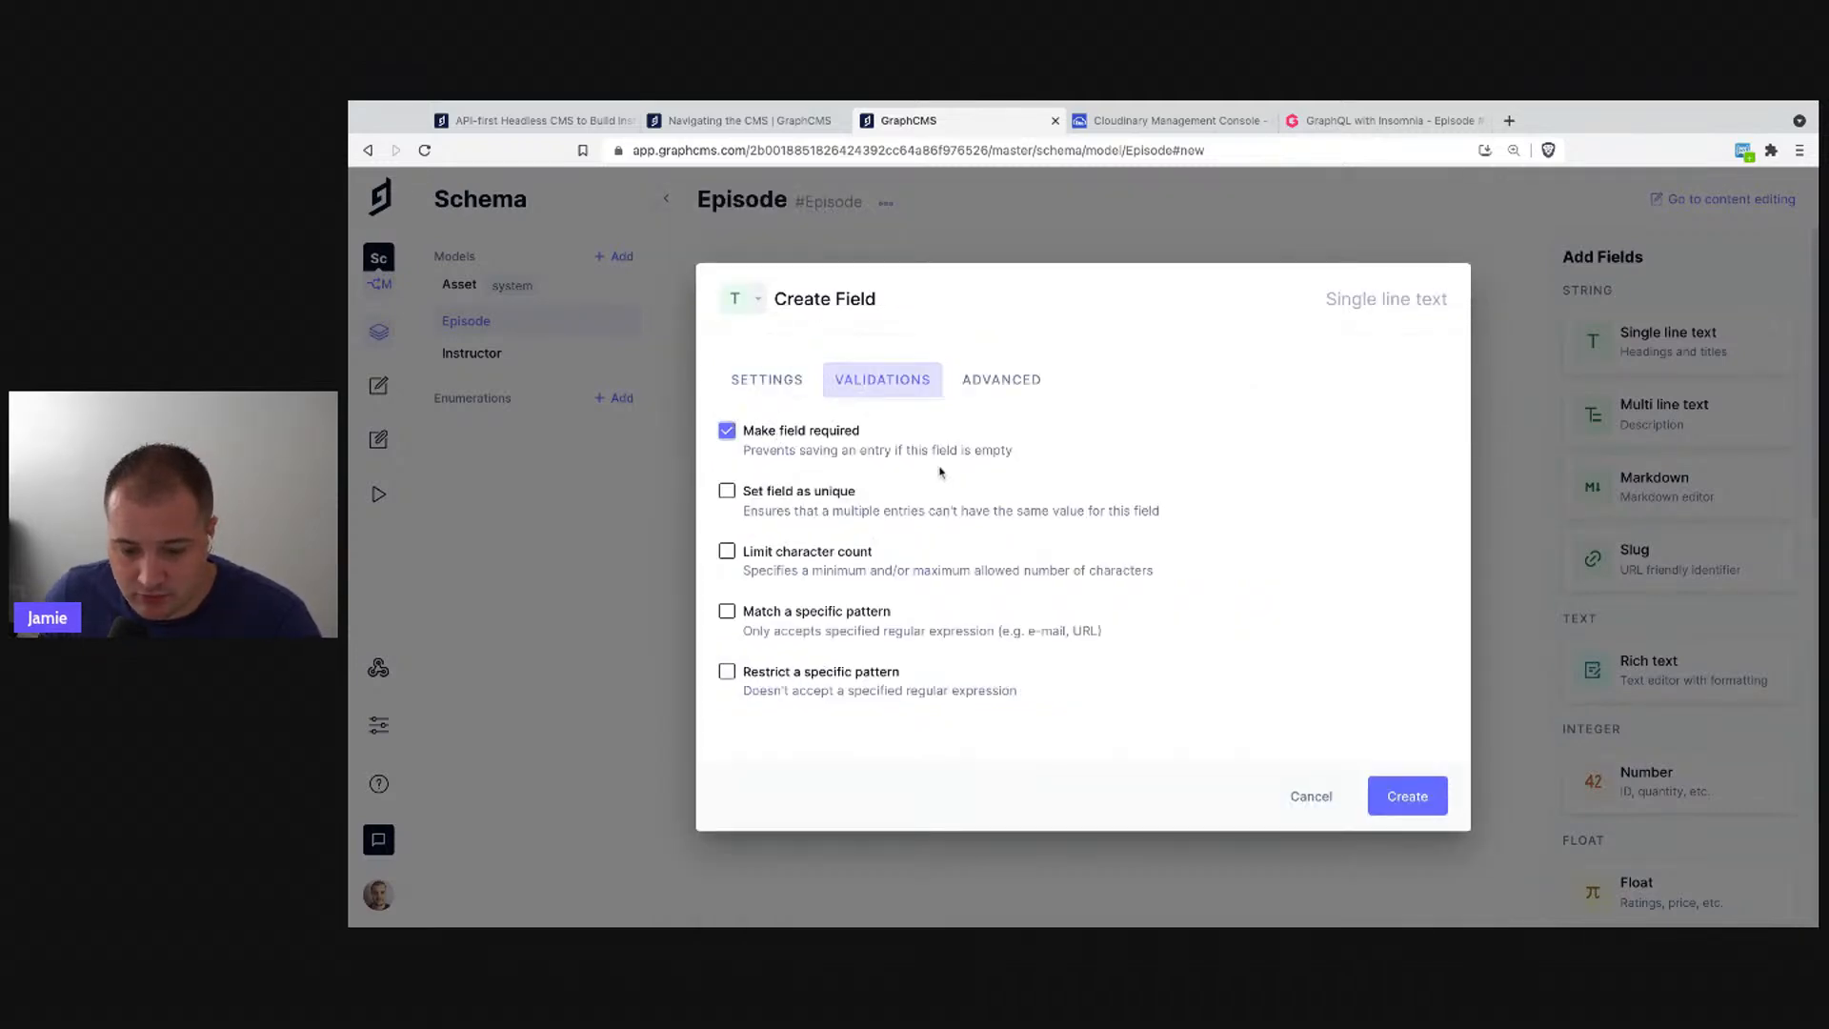
pyautogui.click(774, 380)
pyautogui.click(792, 676)
pyautogui.click(1399, 879)
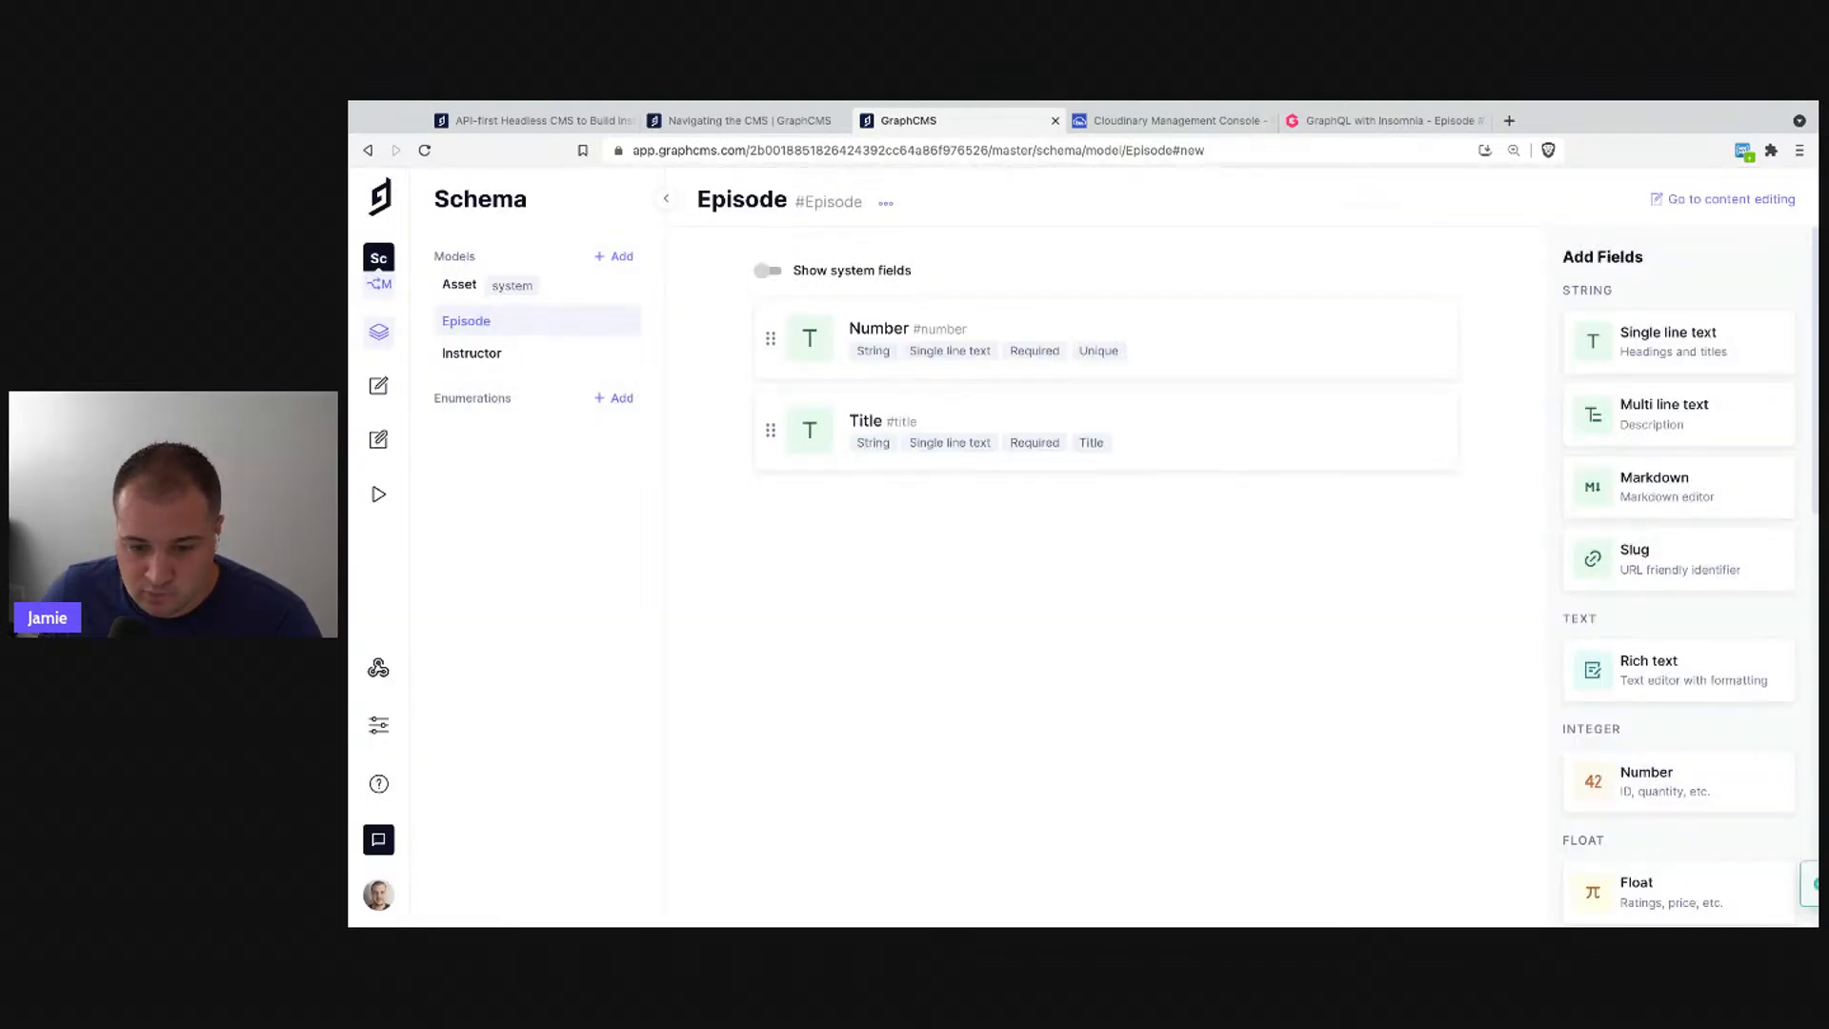
pyautogui.click(1654, 579)
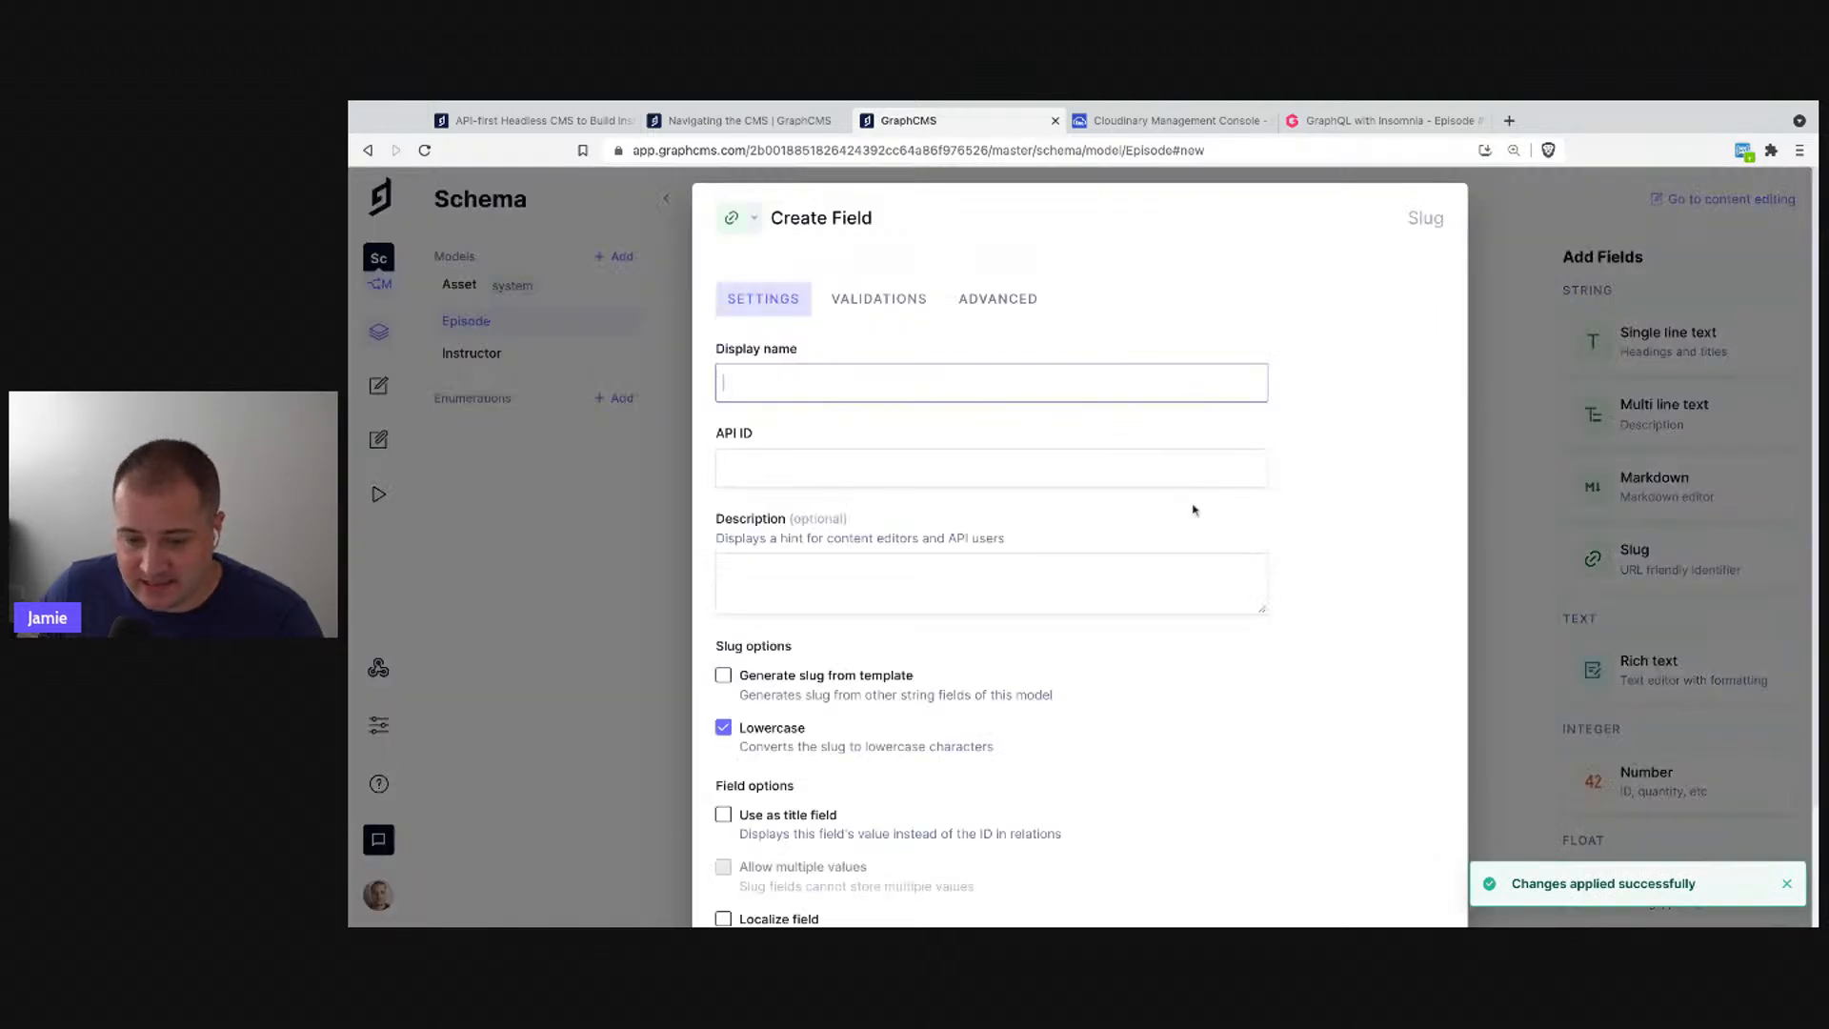
# - Name the field 'Slug' and generate it from a Number-Title template
pyautogui.write('Slug')
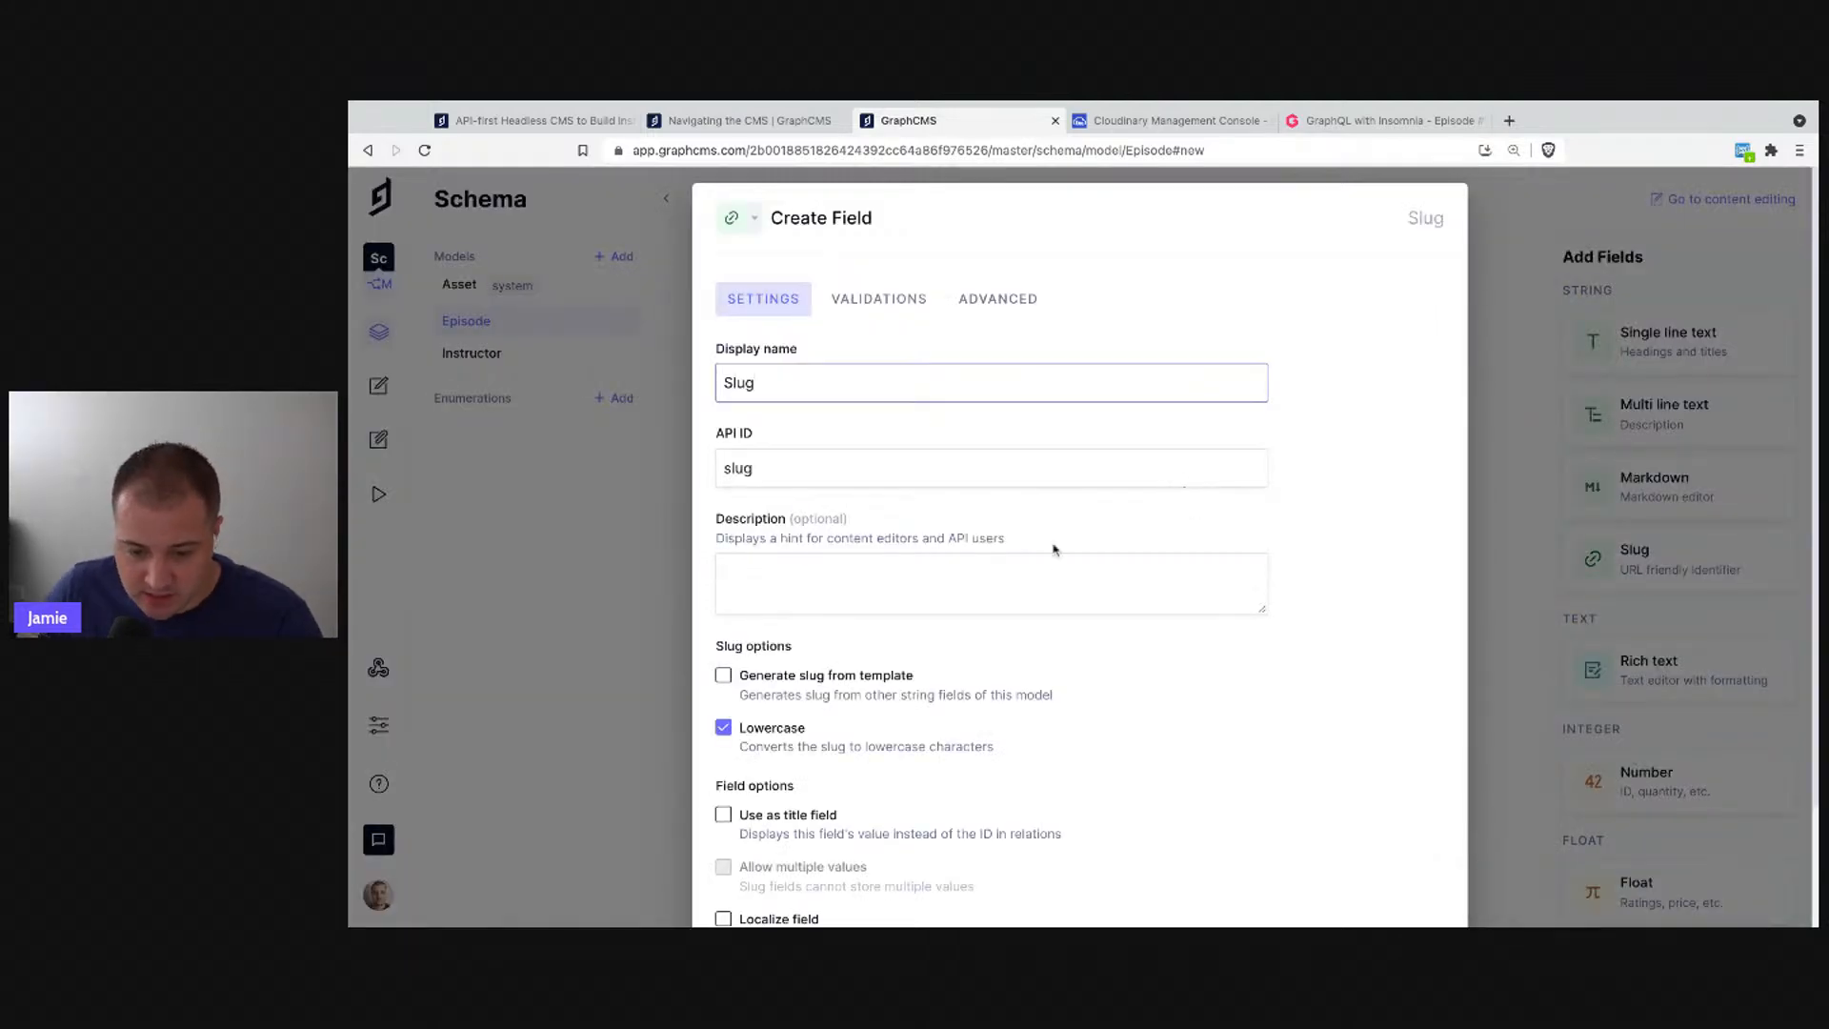
pyautogui.scroll(-1, 1039, 568)
pyautogui.click(823, 648)
pyautogui.scroll(-1, 894, 698)
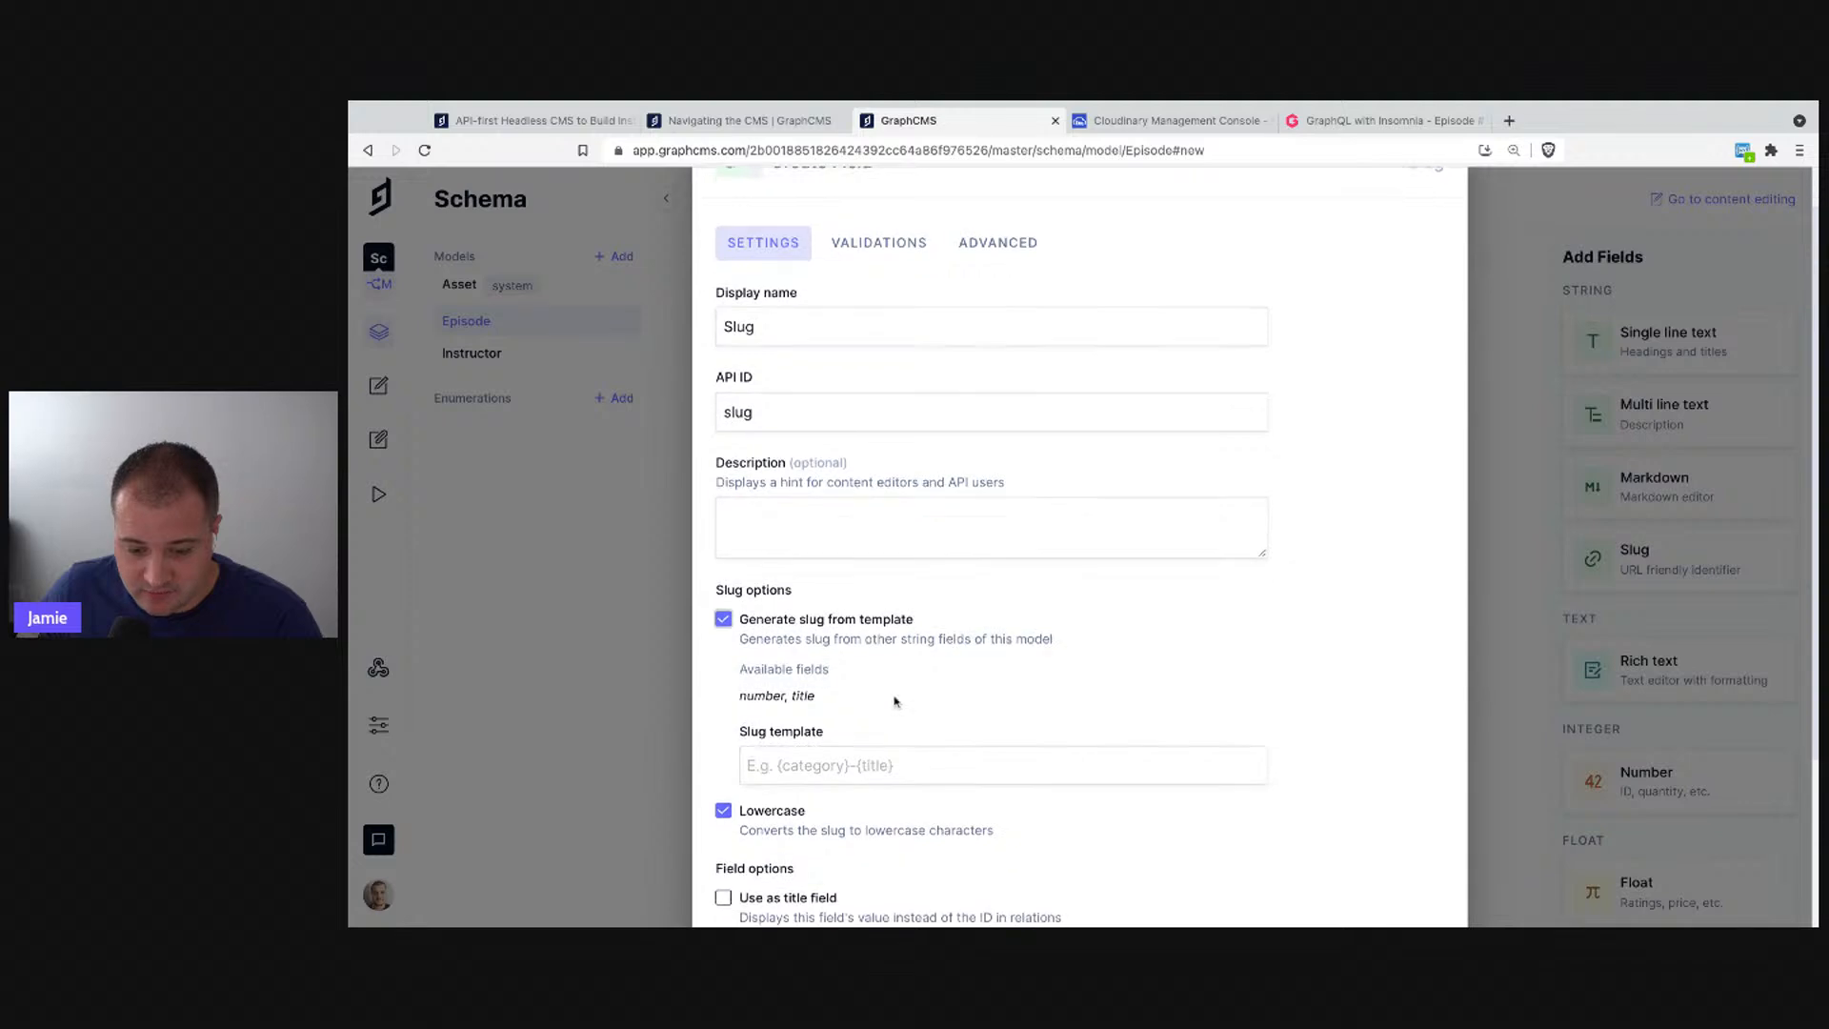
pyautogui.click(836, 765)
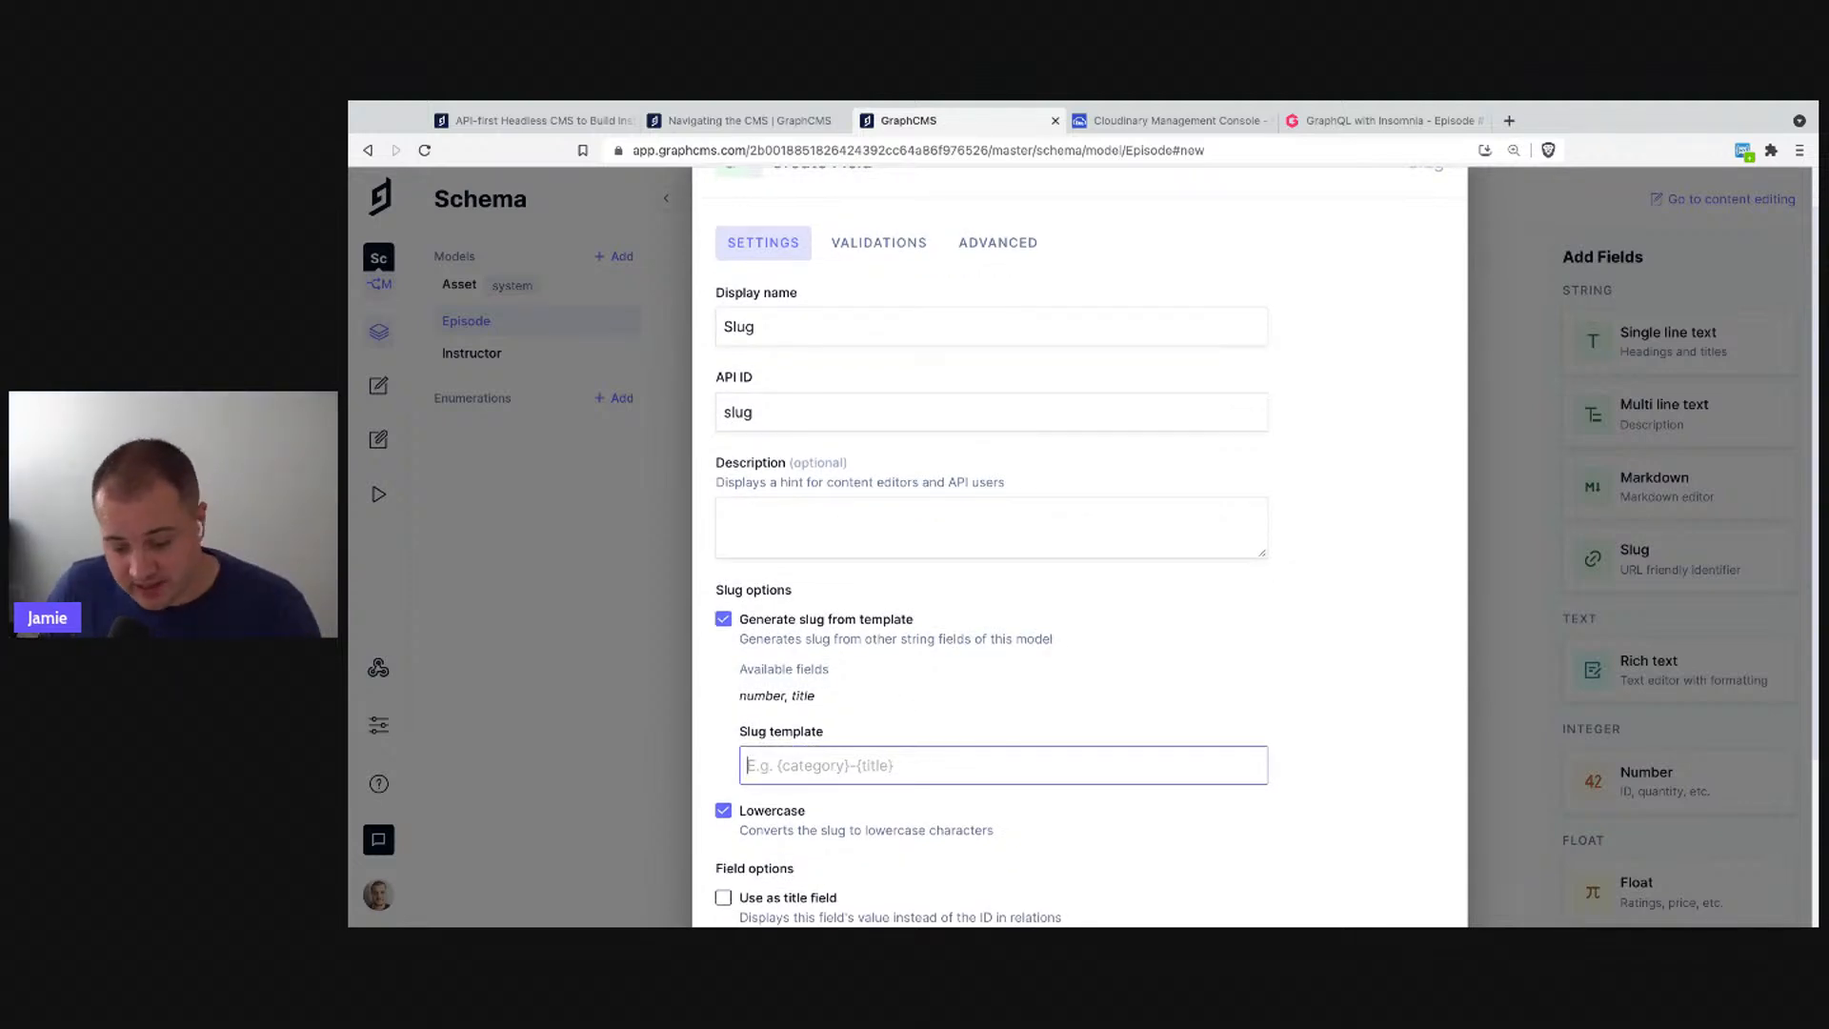
pyautogui.write('{')
pyautogui.press('Return')
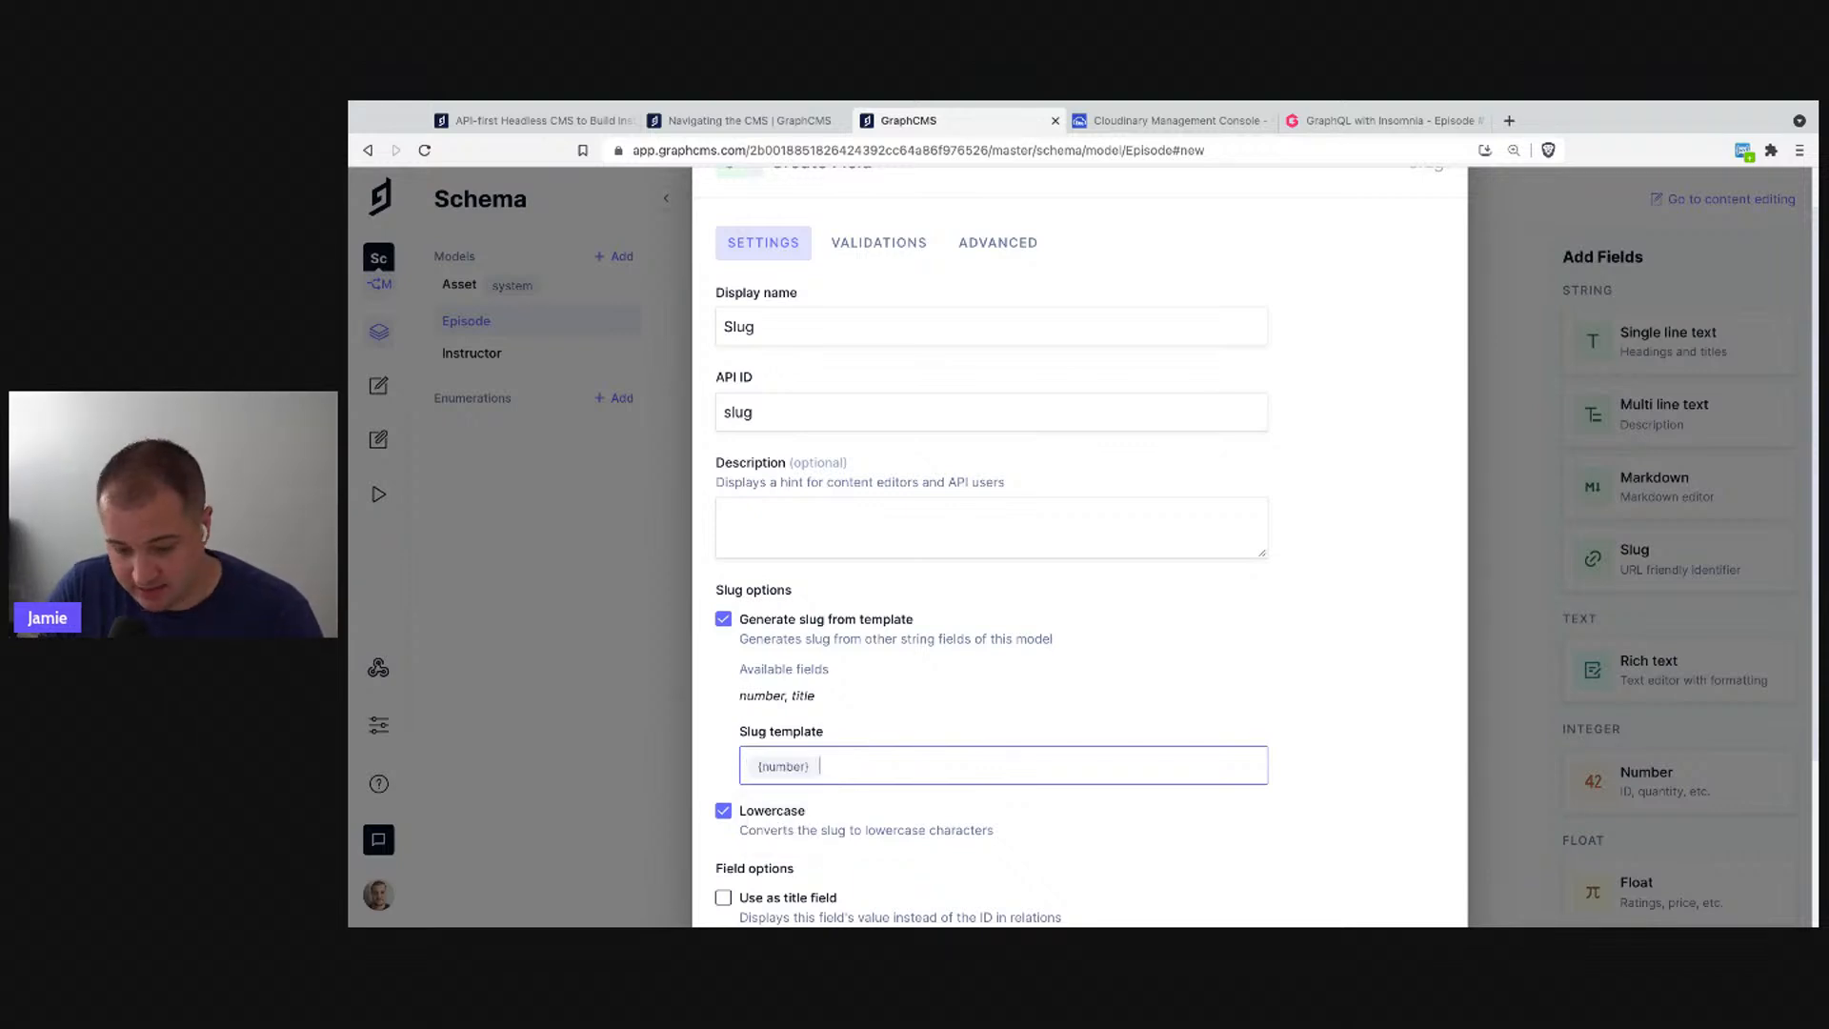
pyautogui.write('-{')
pyautogui.press('Down')
pyautogui.press('Return')
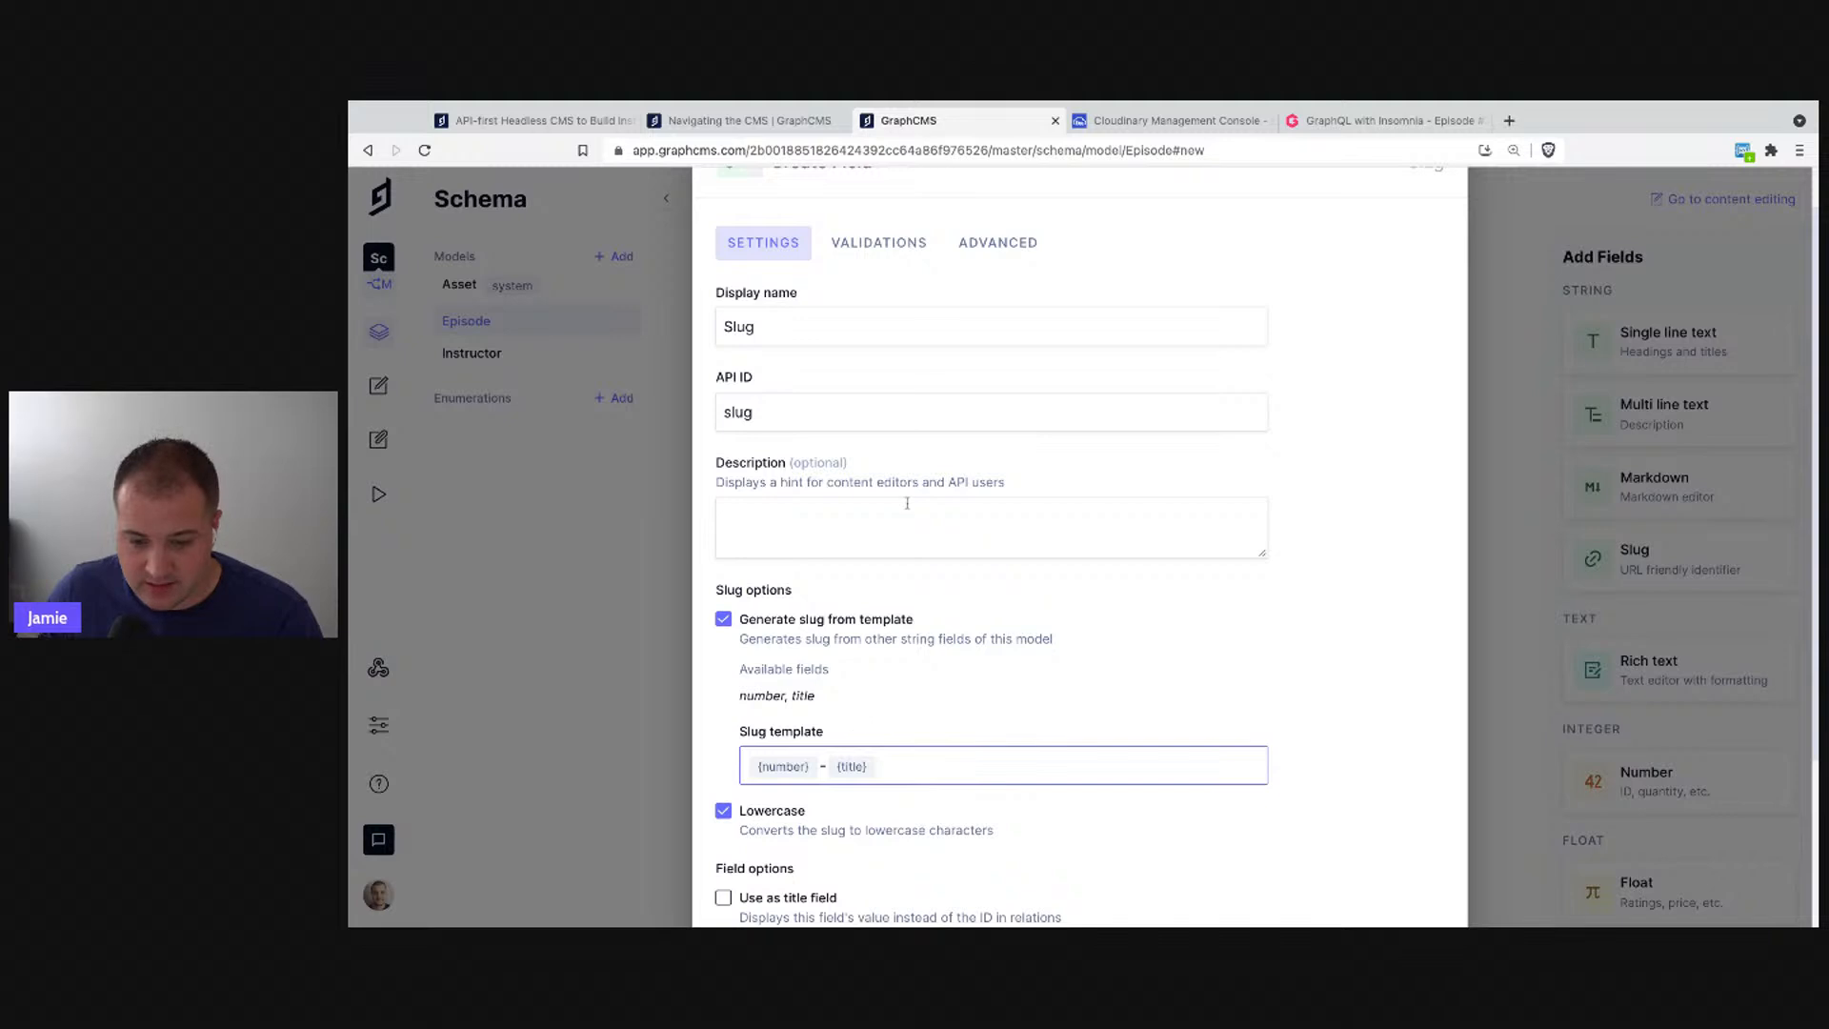
pyautogui.scroll(-1, 1095, 667)
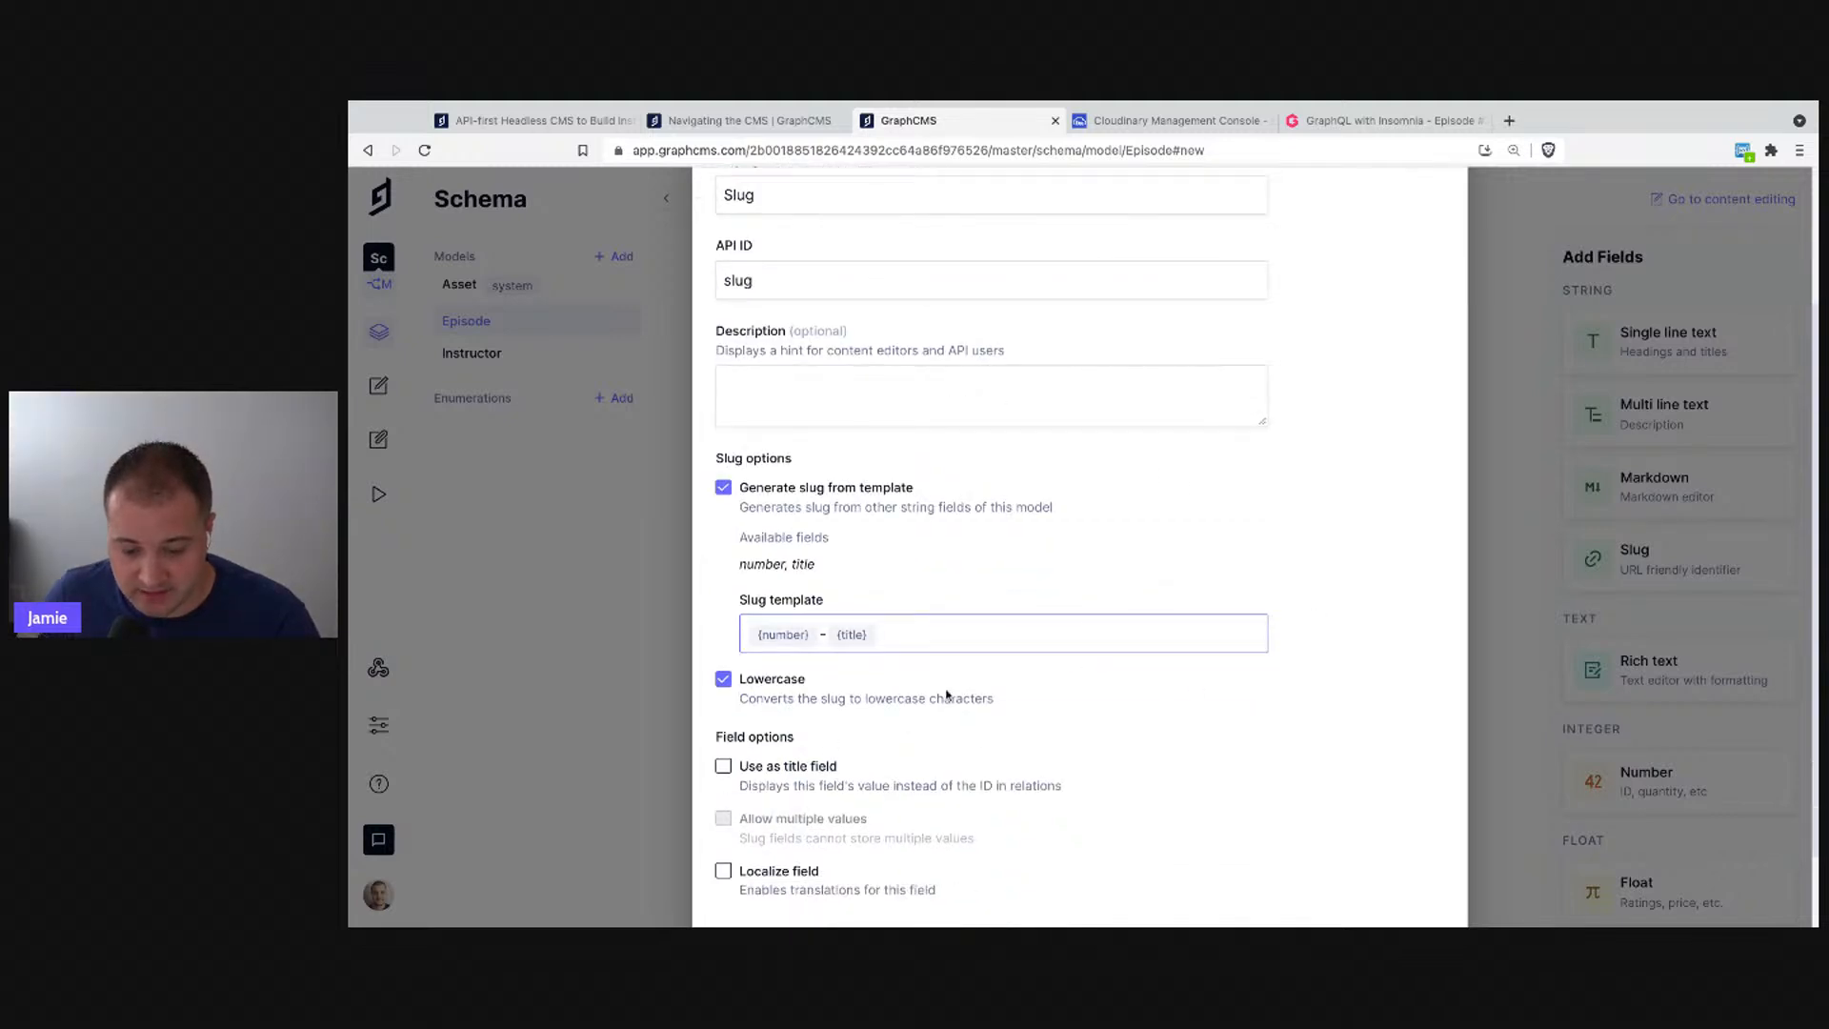
pyautogui.scroll(2, 1043, 578)
# - Make the Slug field required, without a character limit, and create it
pyautogui.click(879, 265)
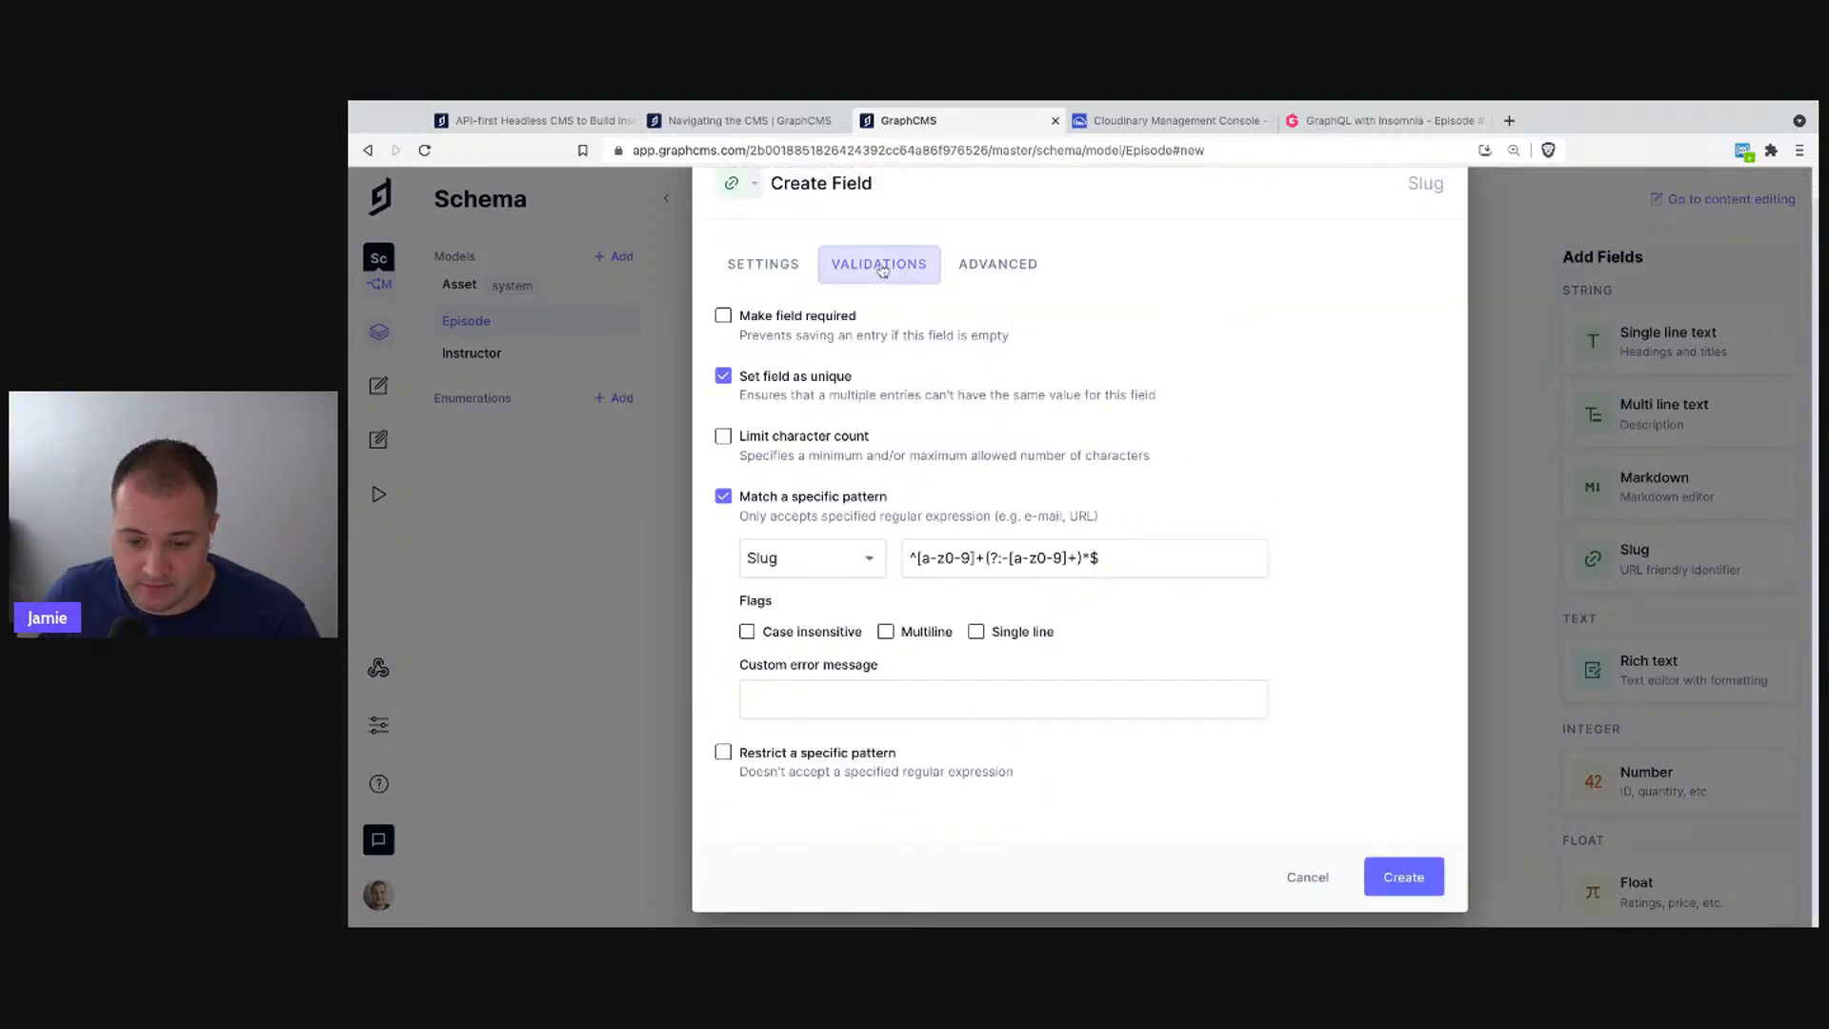
pyautogui.click(809, 317)
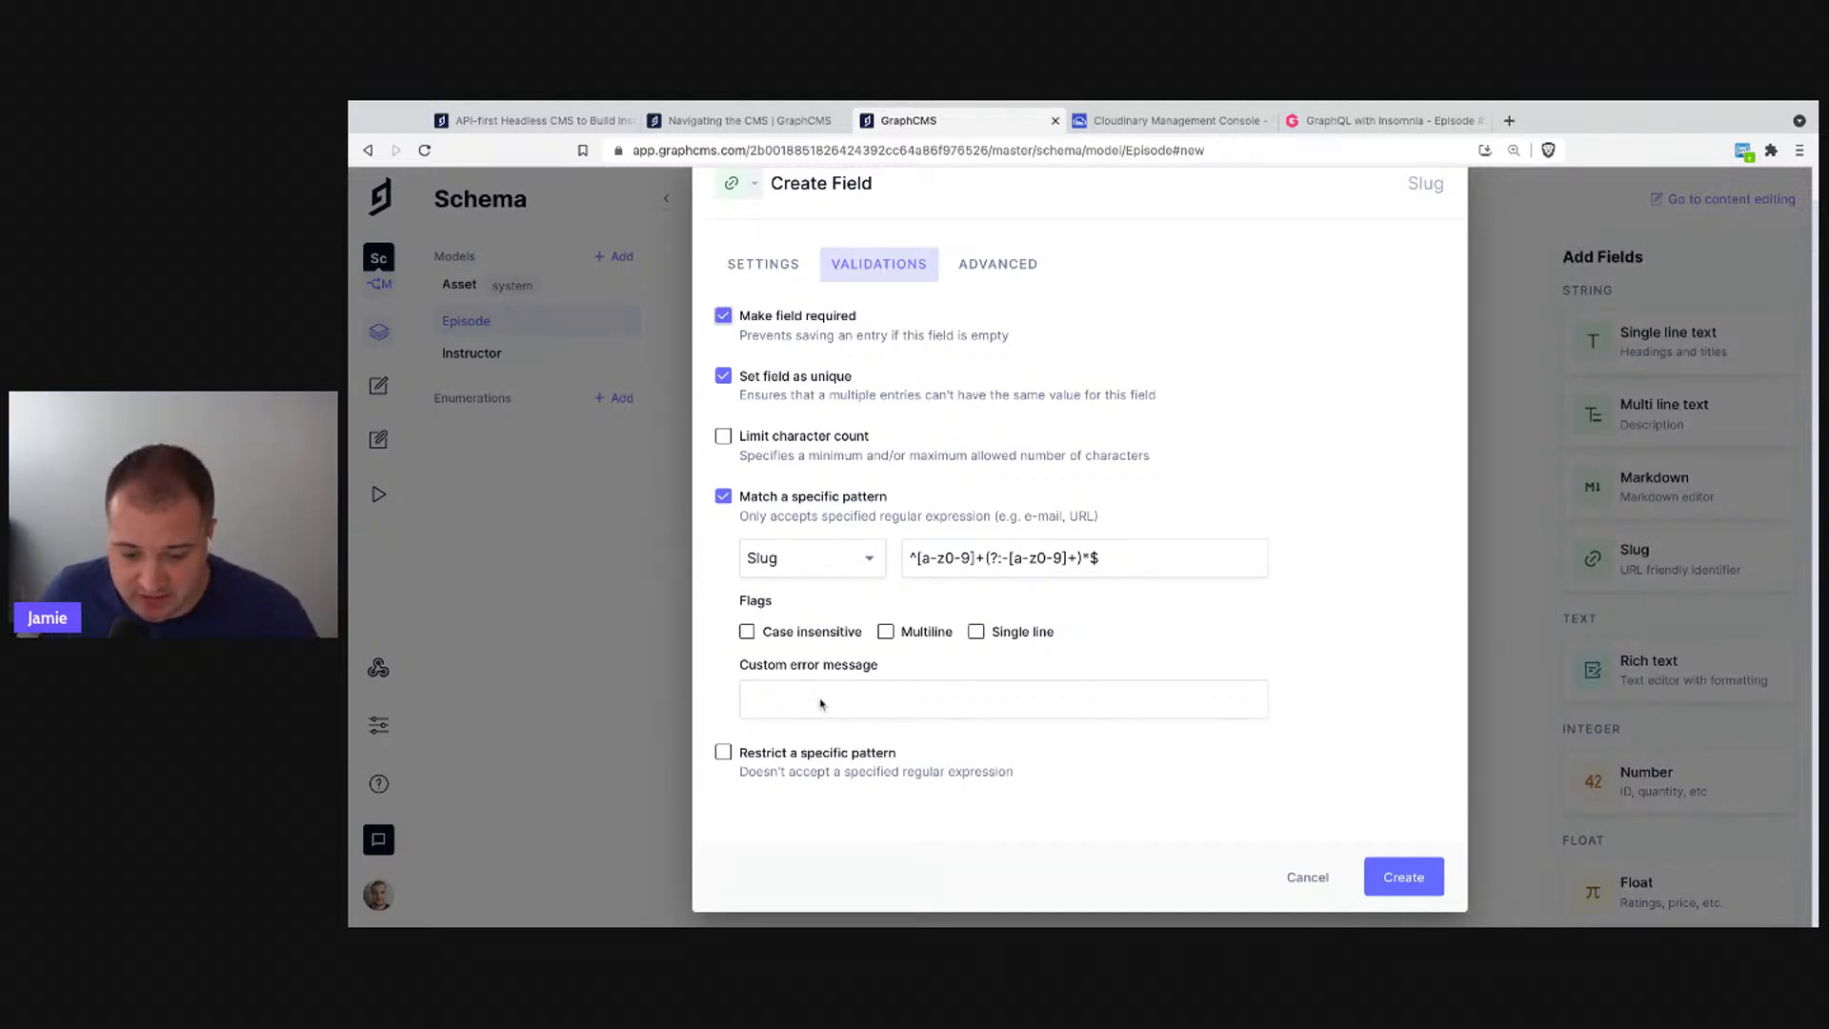
pyautogui.click(806, 437)
pyautogui.click(926, 501)
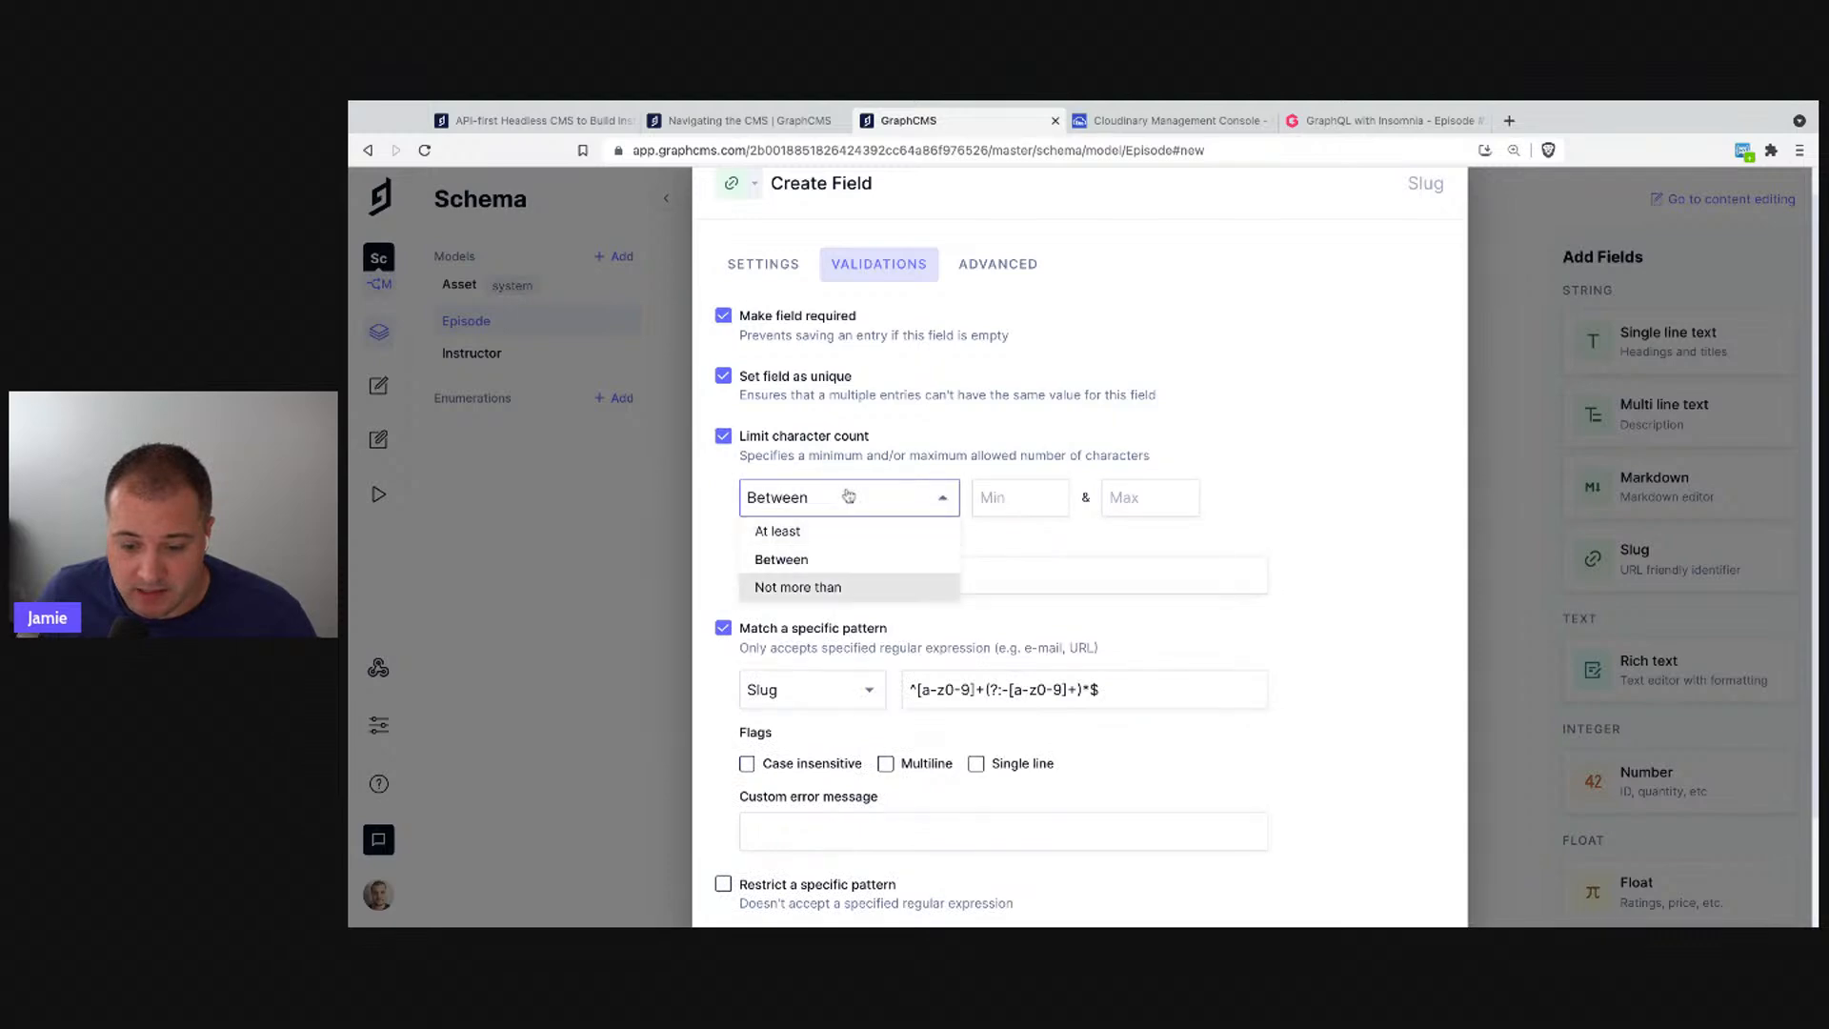
pyautogui.click(814, 441)
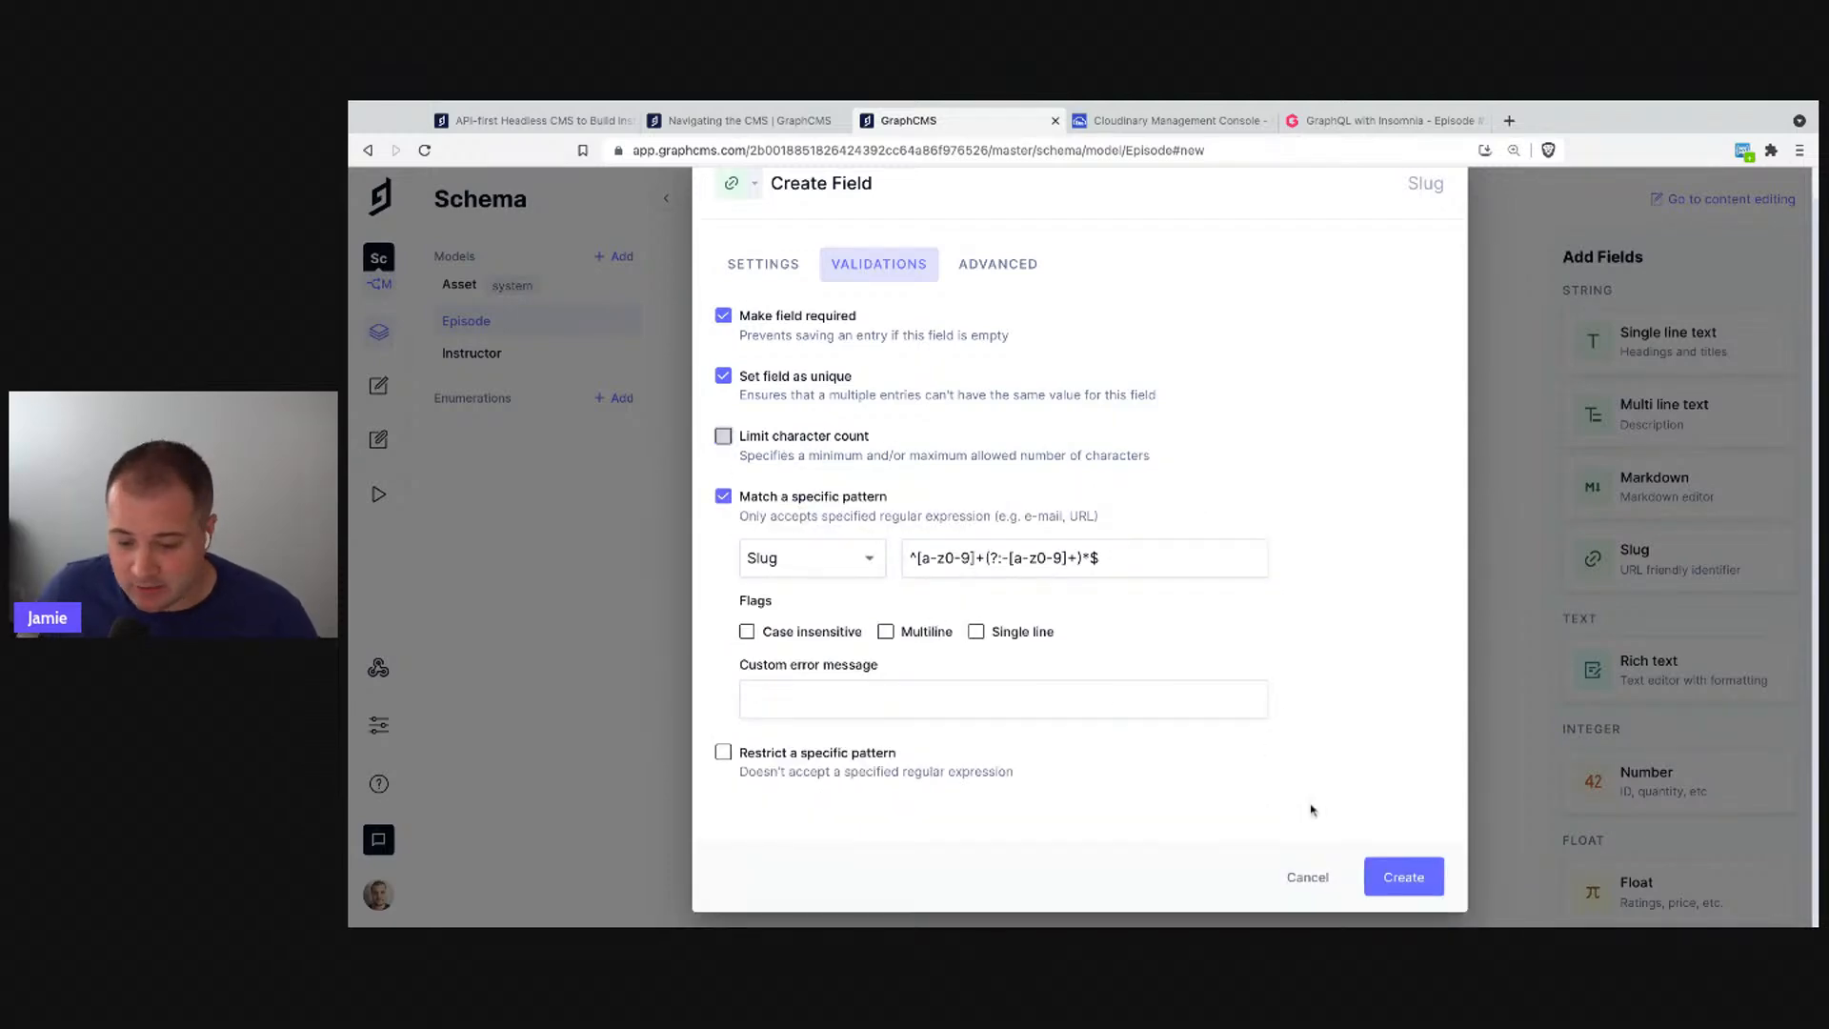
pyautogui.click(1397, 878)
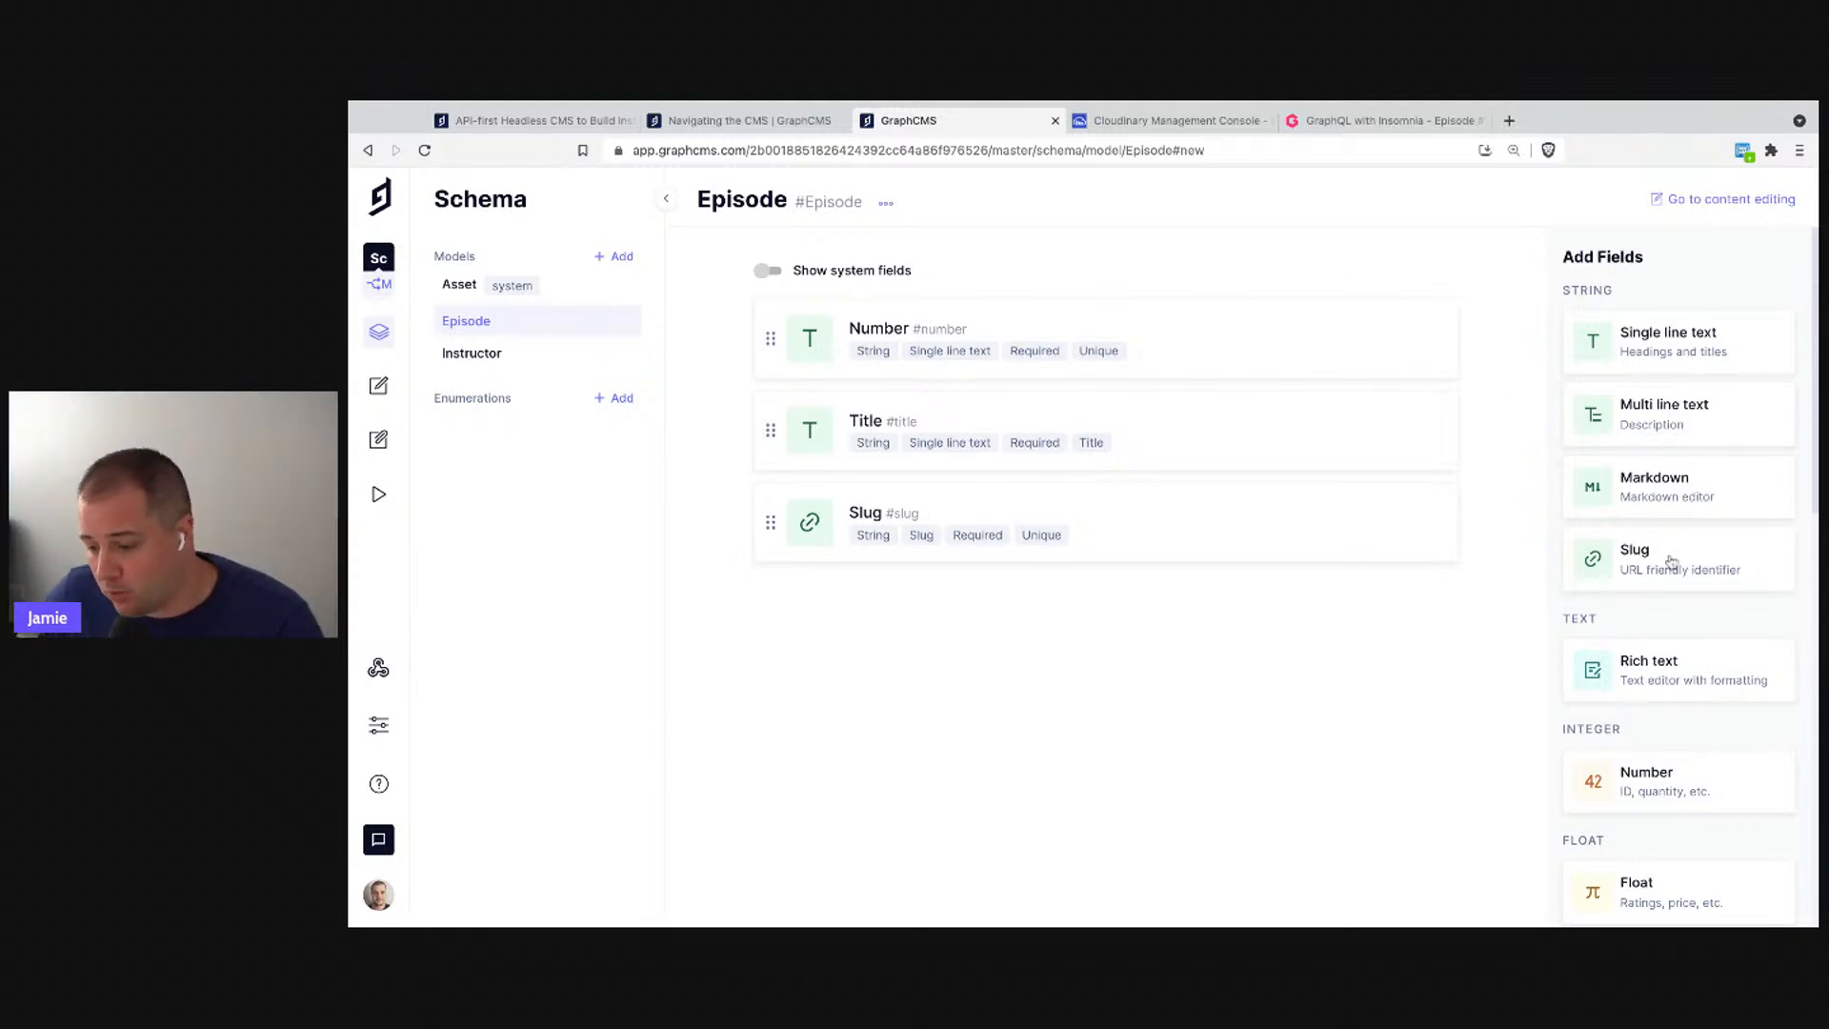
pyautogui.scroll(-2, 1680, 628)
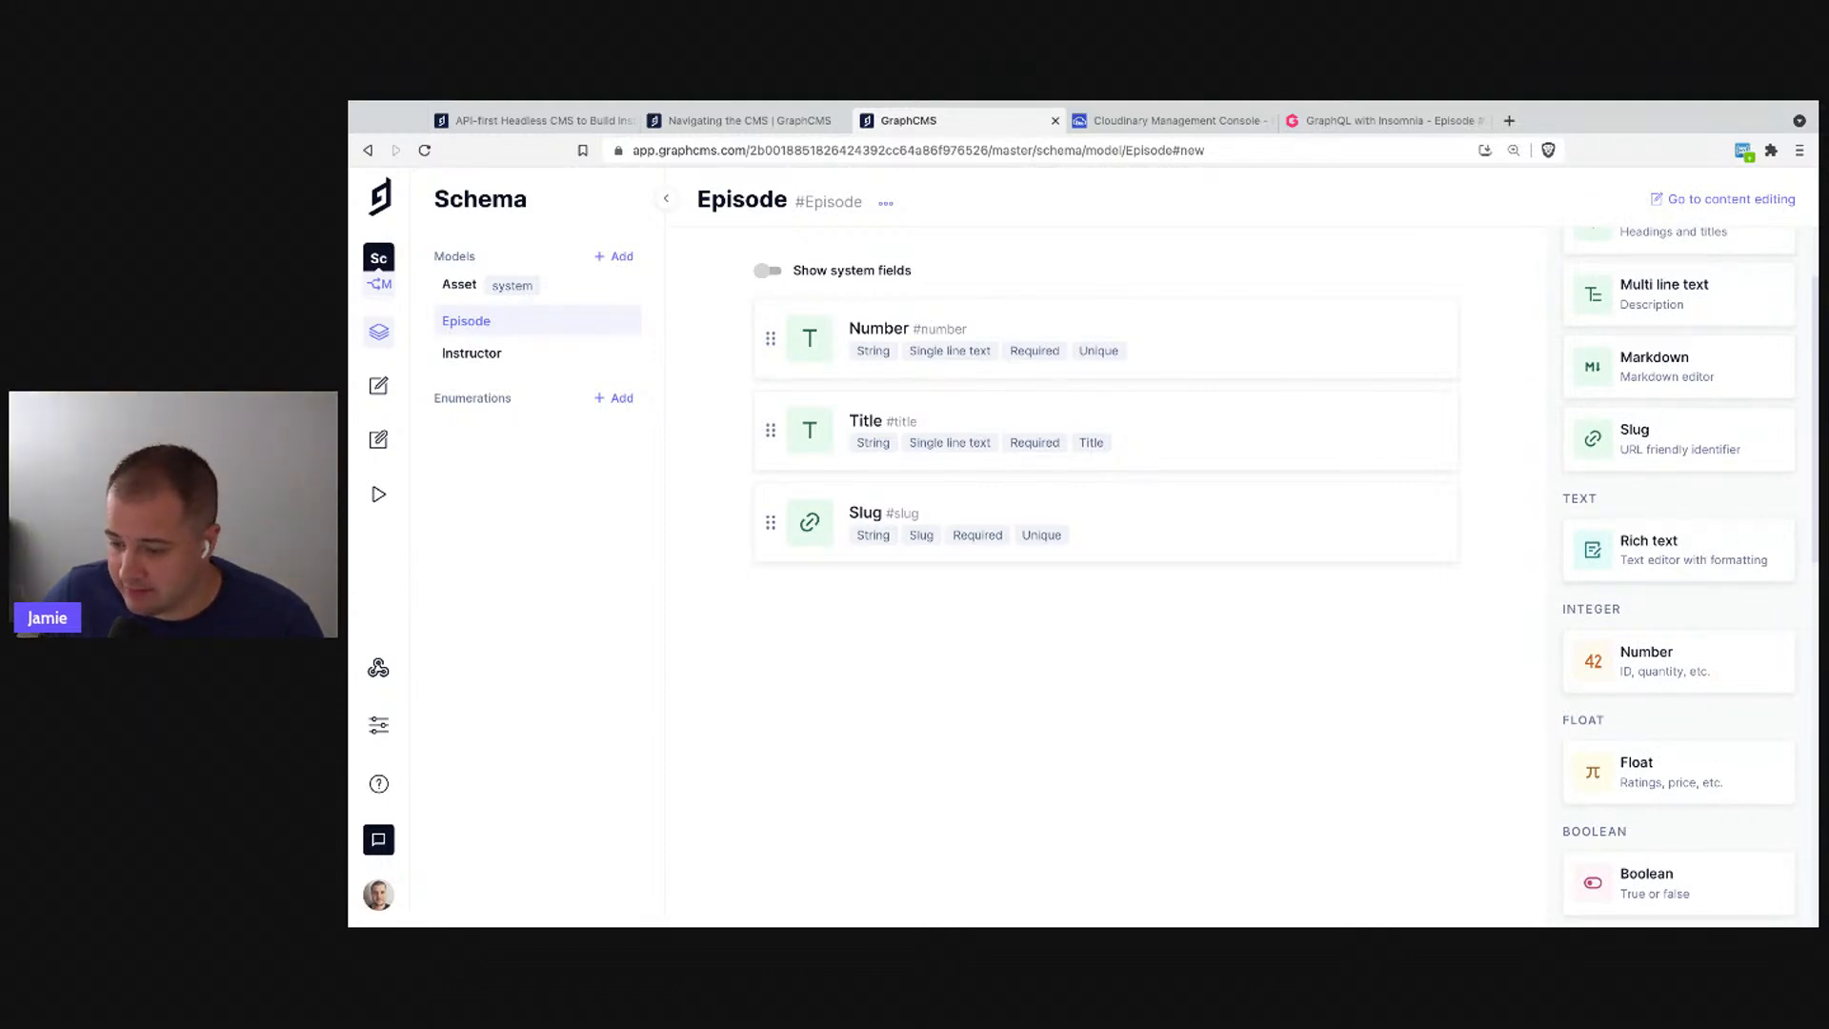
# - Create a rich text field named 'Description' (API ID description) on Episode
pyautogui.click(1701, 568)
pyautogui.write('D')
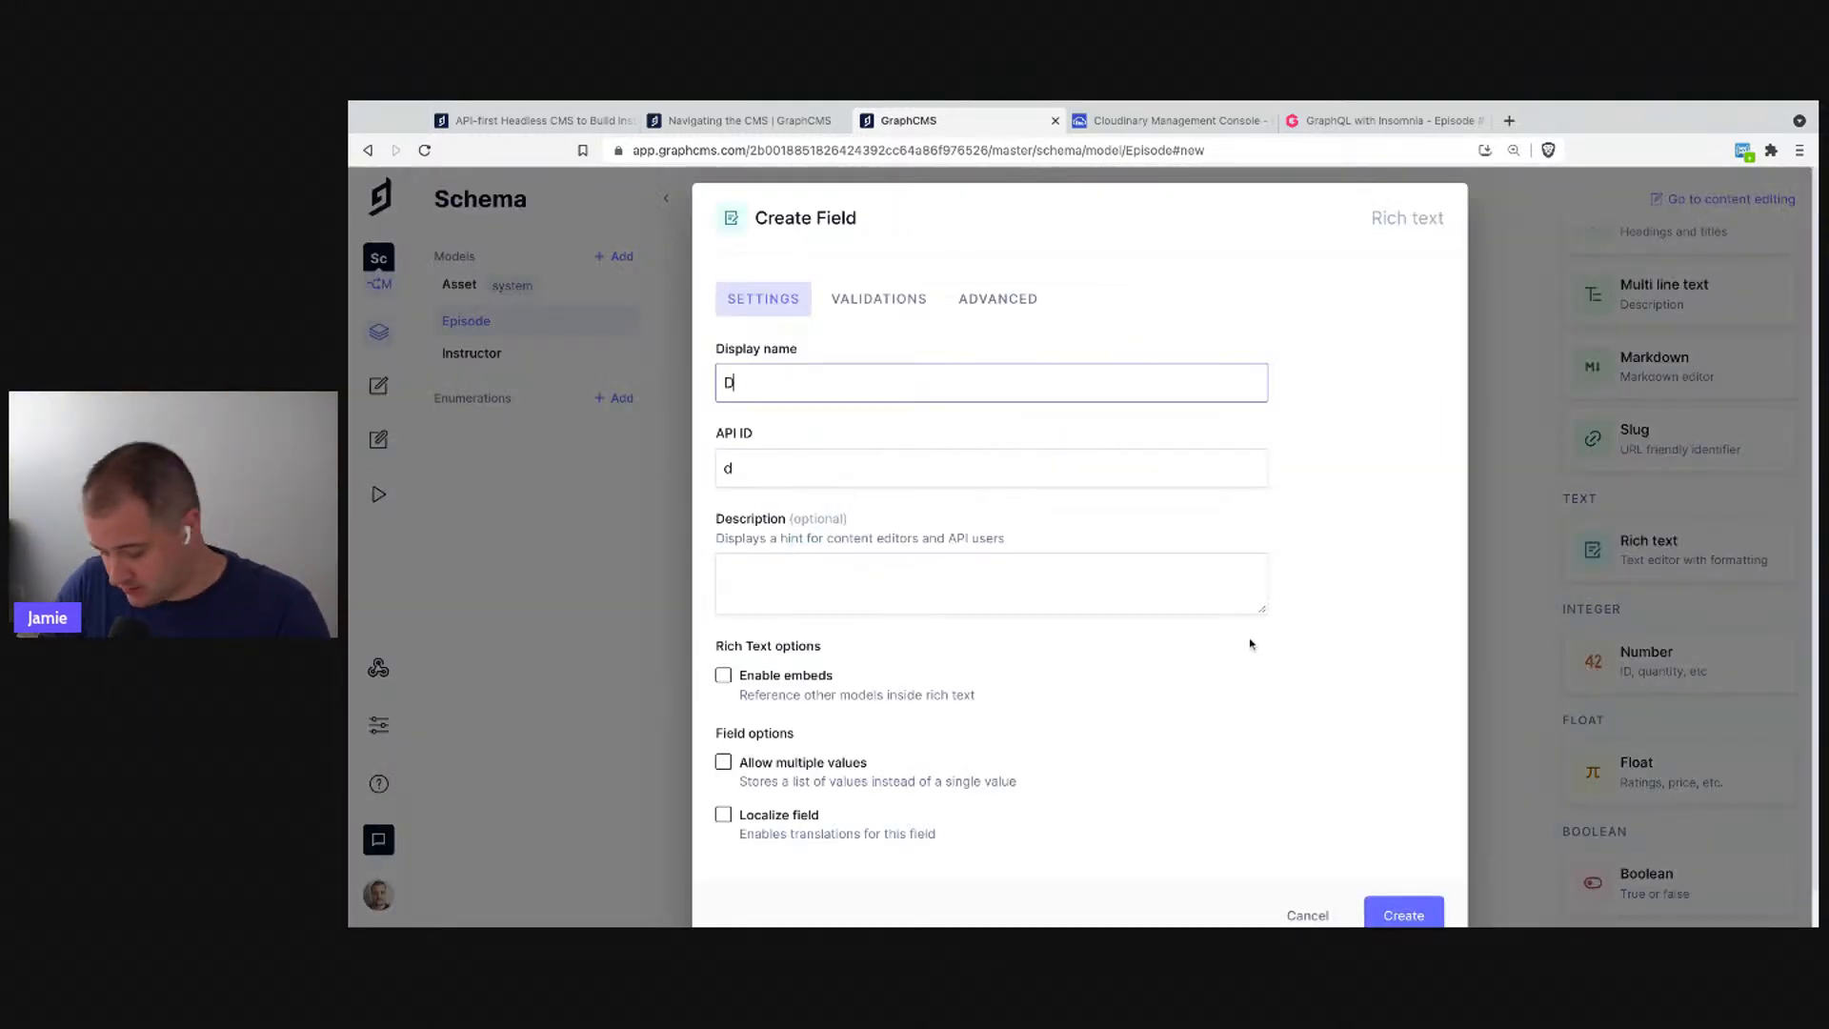
pyautogui.write('escription')
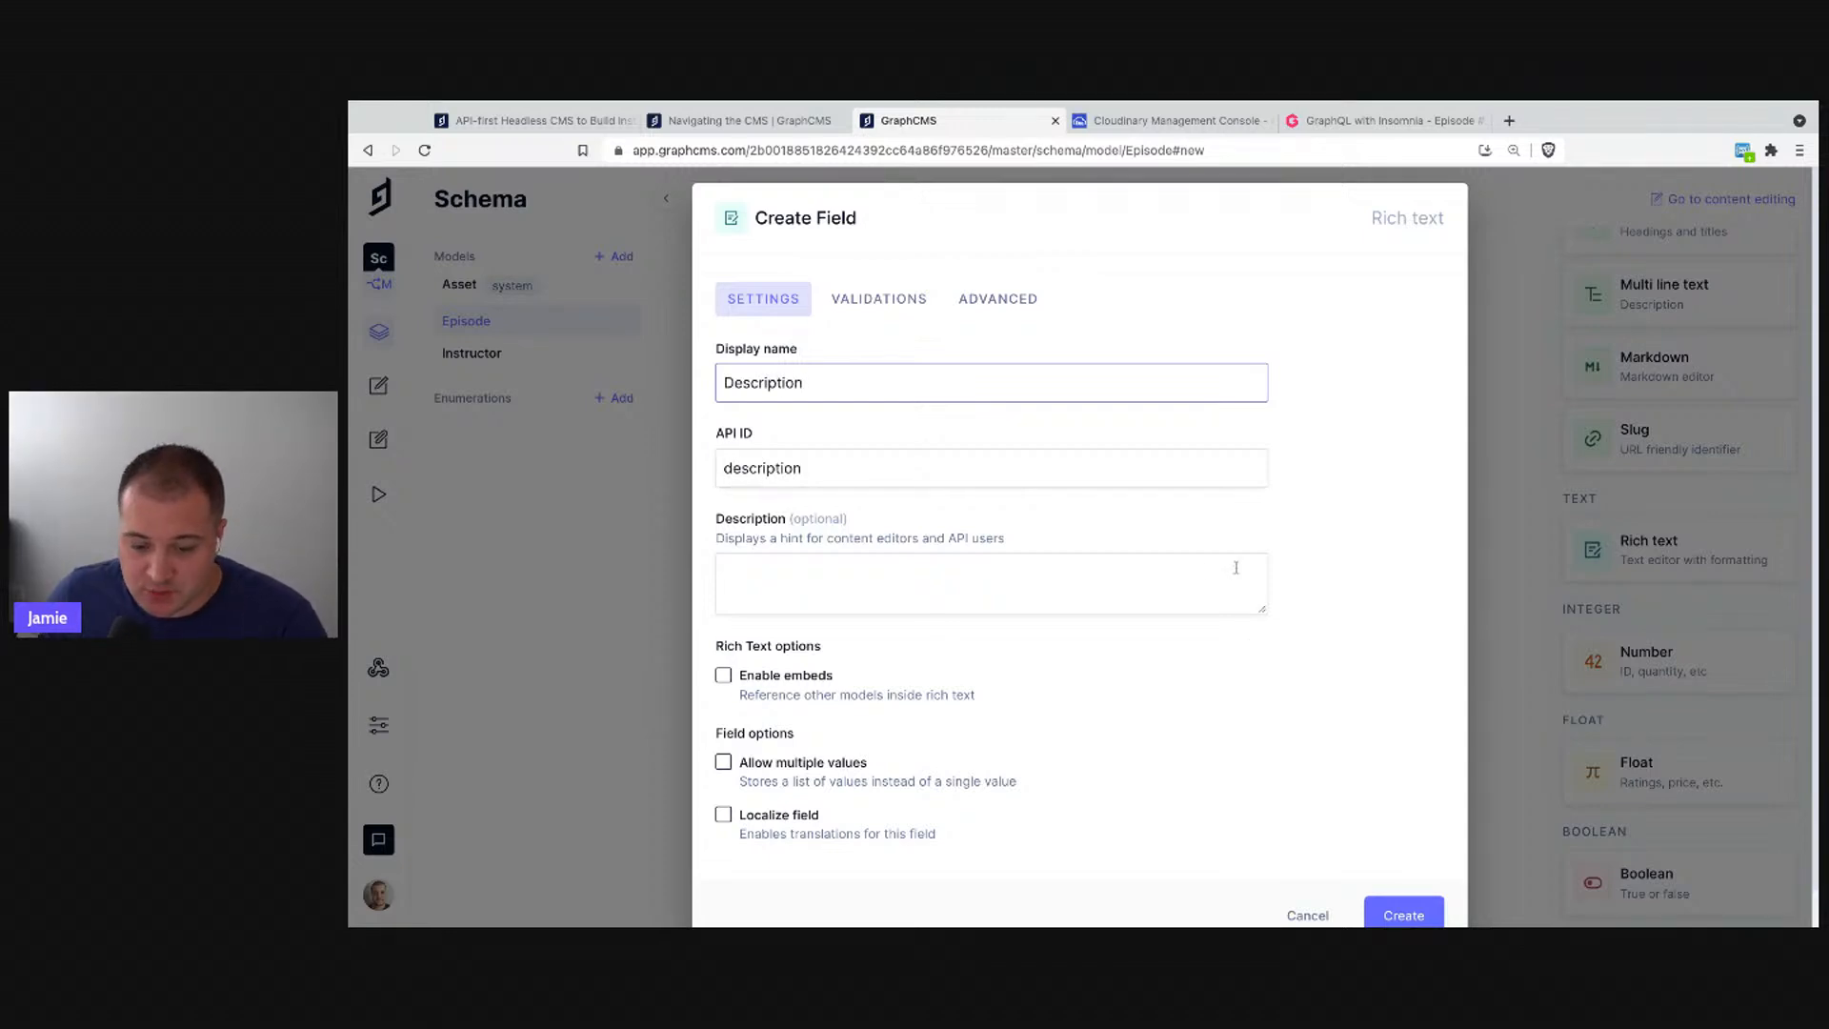
pyautogui.tripleClick(726, 651)
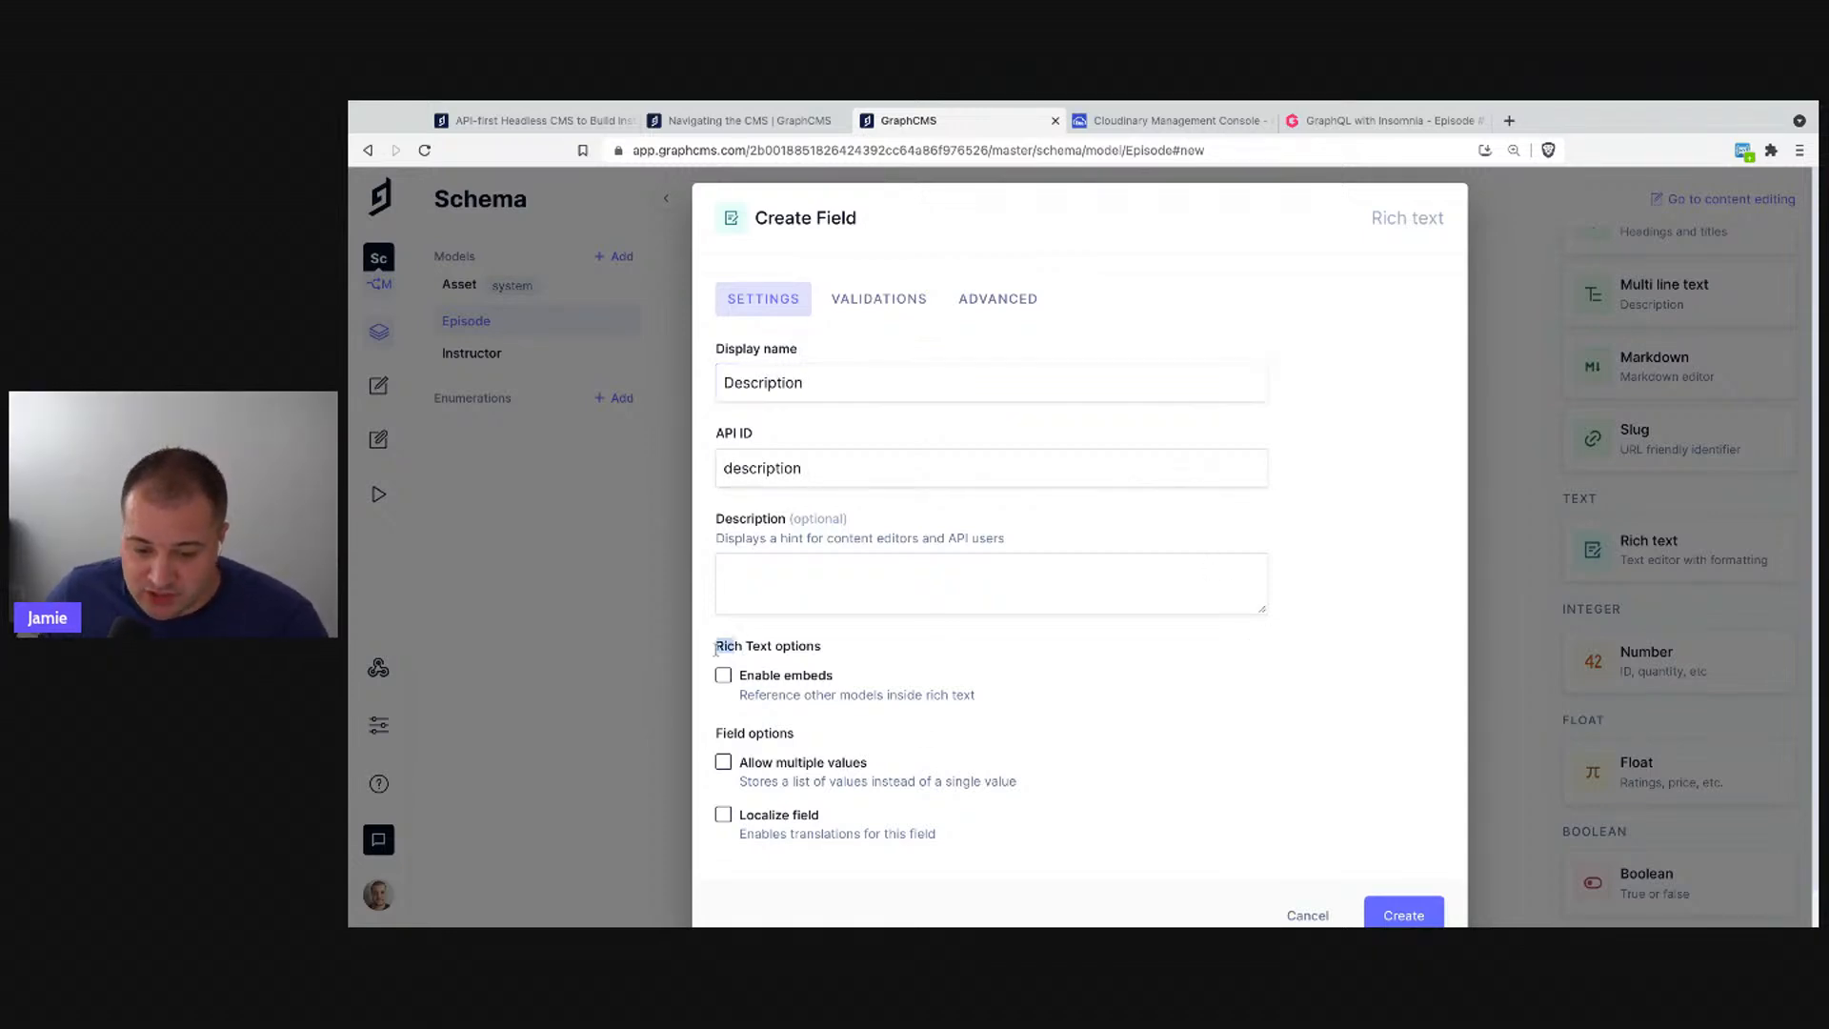
pyautogui.click(793, 651)
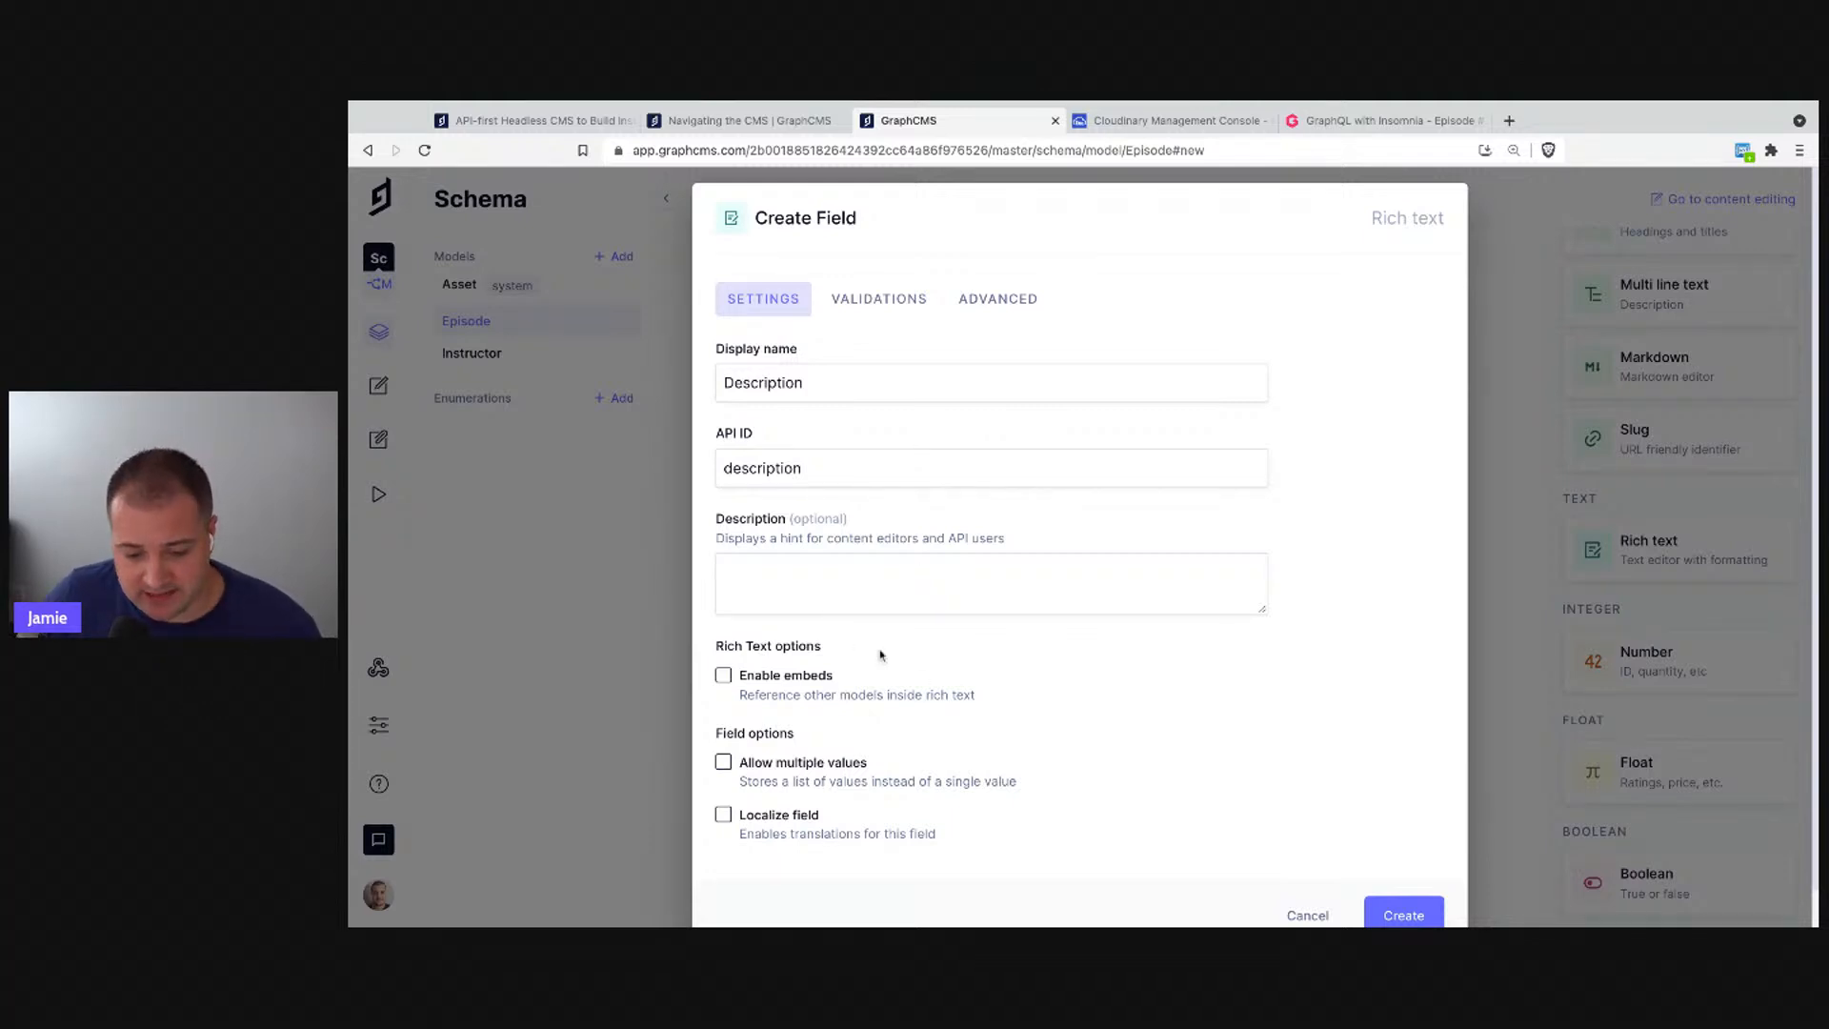
pyautogui.click(858, 312)
pyautogui.click(790, 382)
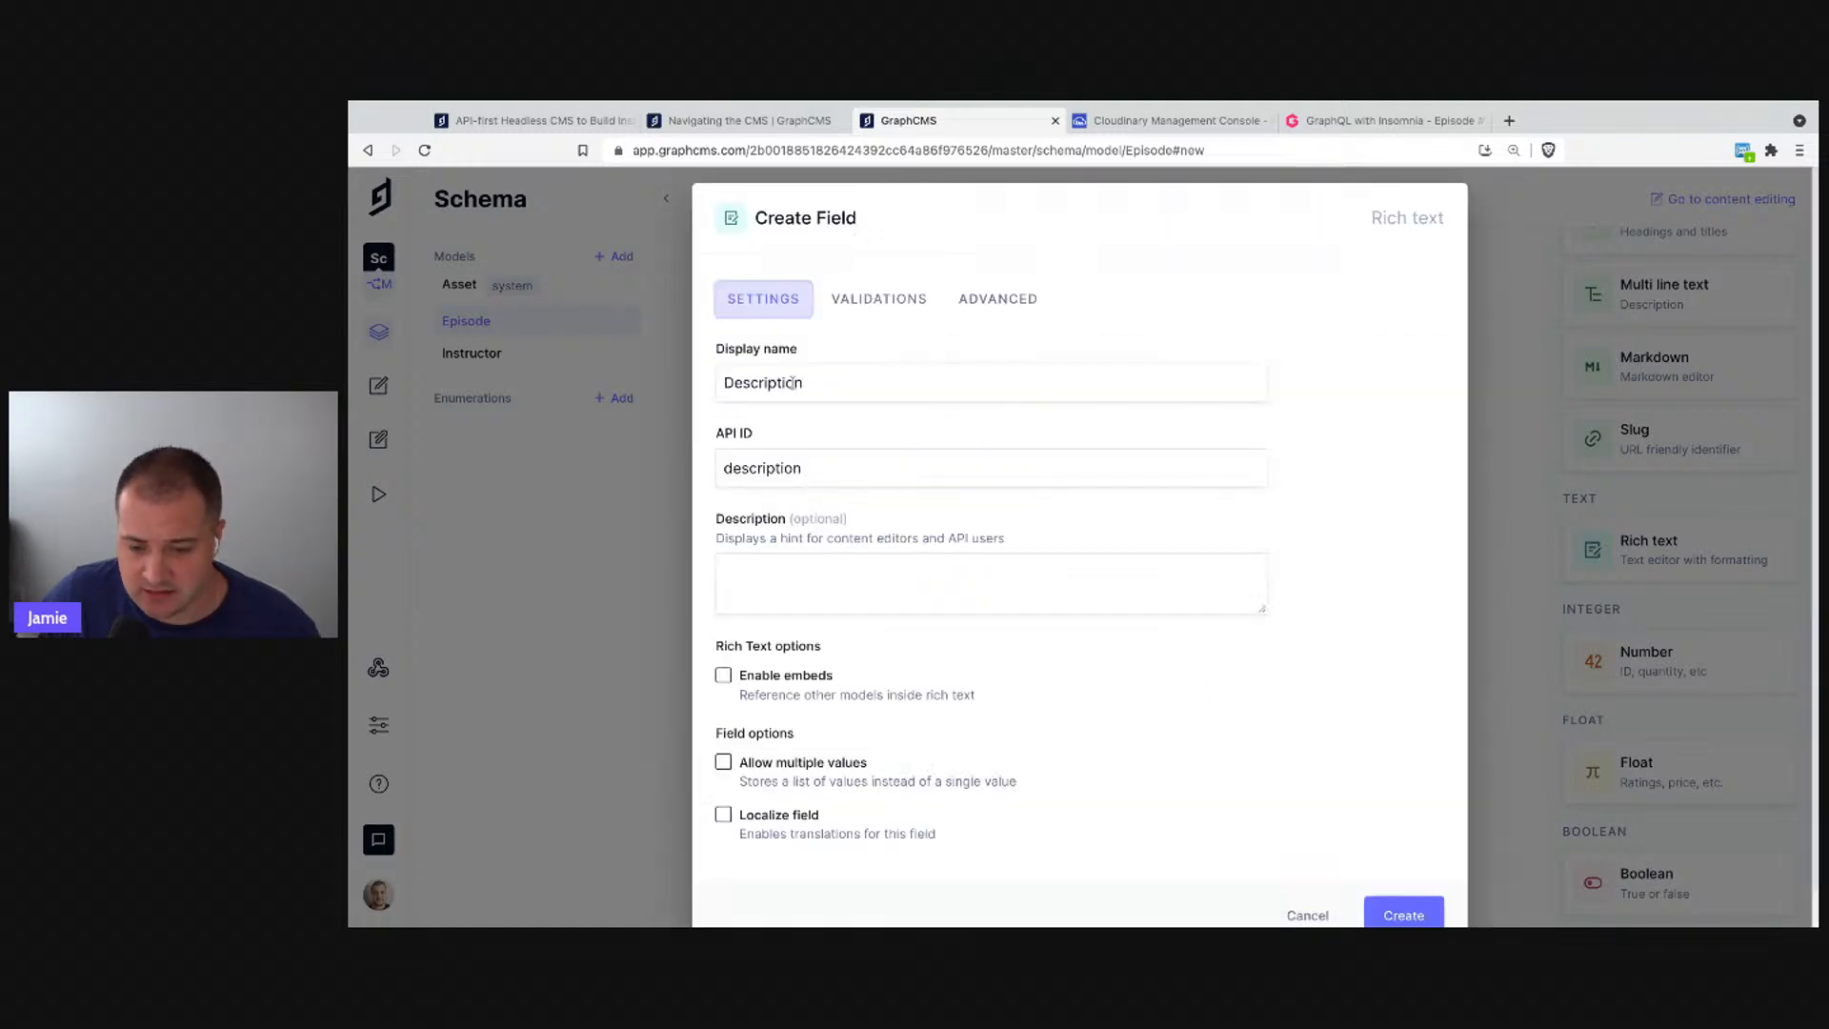
pyautogui.scroll(-1, 1349, 619)
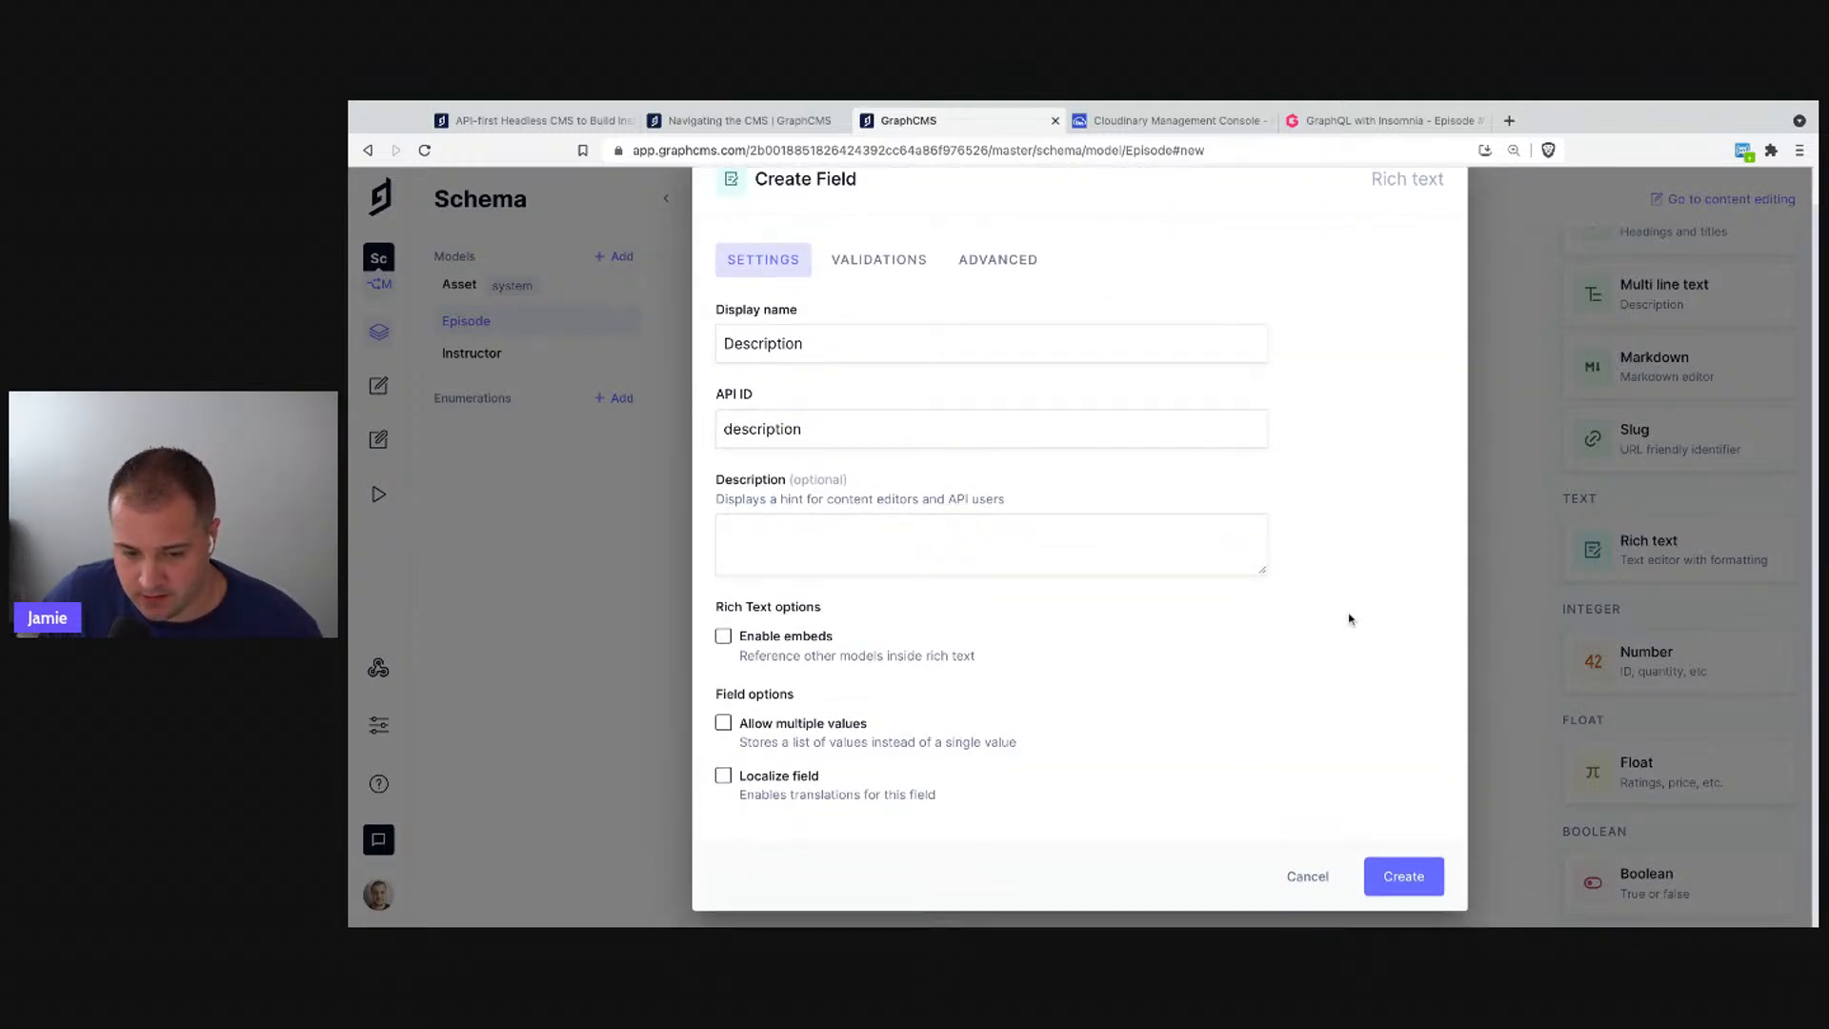
pyautogui.click(1405, 876)
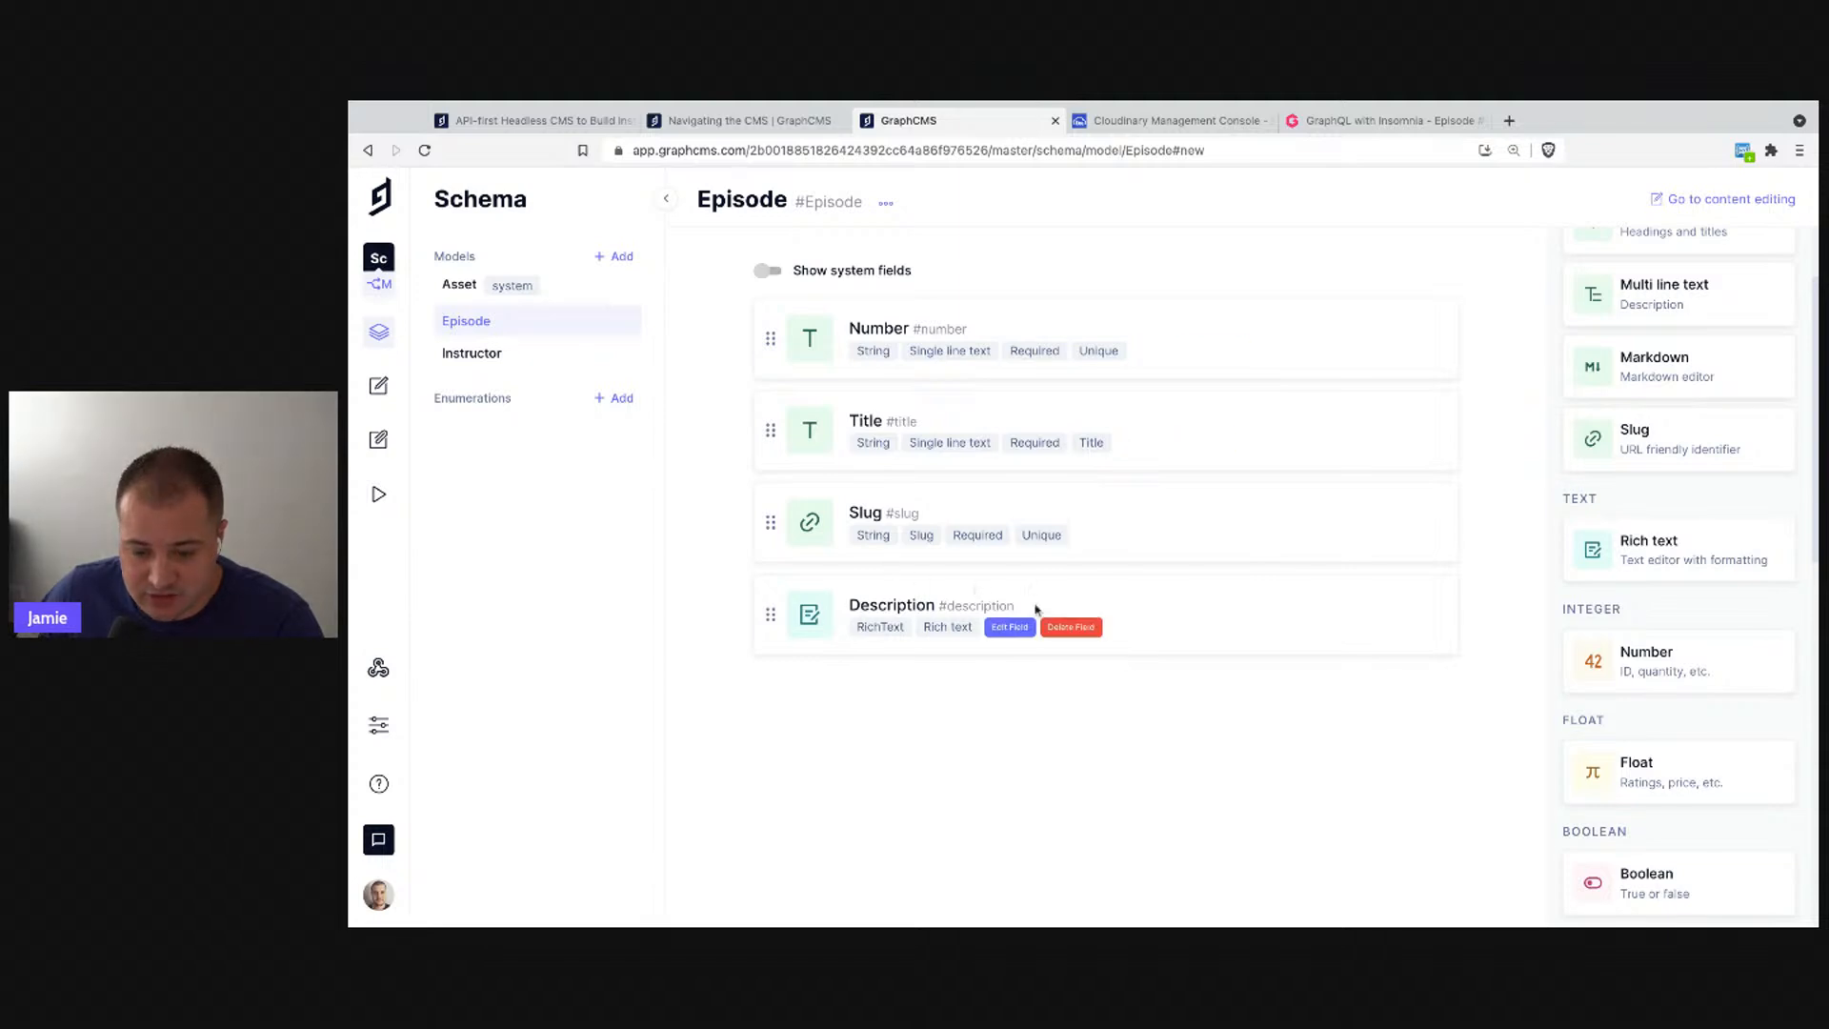
pyautogui.moveTo(768, 612); pyautogui.dragTo(763, 339)
pyautogui.moveTo(768, 429); pyautogui.dragTo(763, 595)
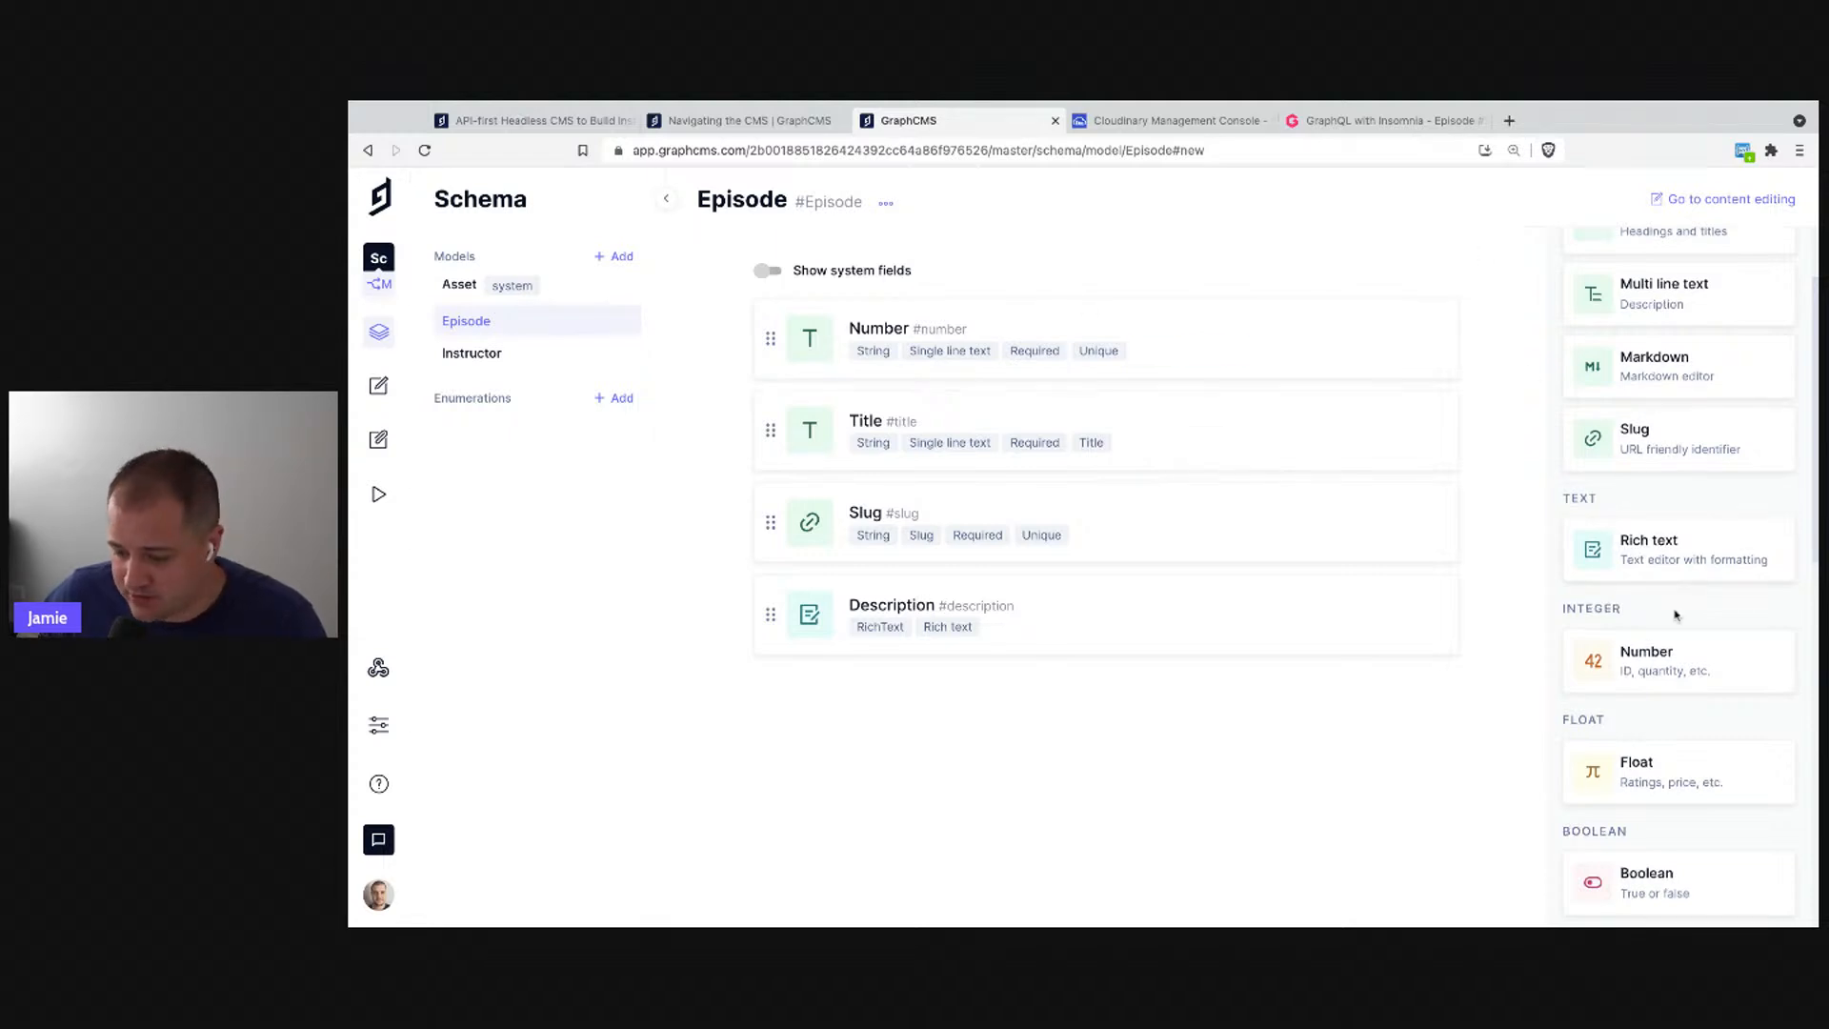
pyautogui.scroll(-3, 1668, 591)
pyautogui.scroll(5, 1677, 667)
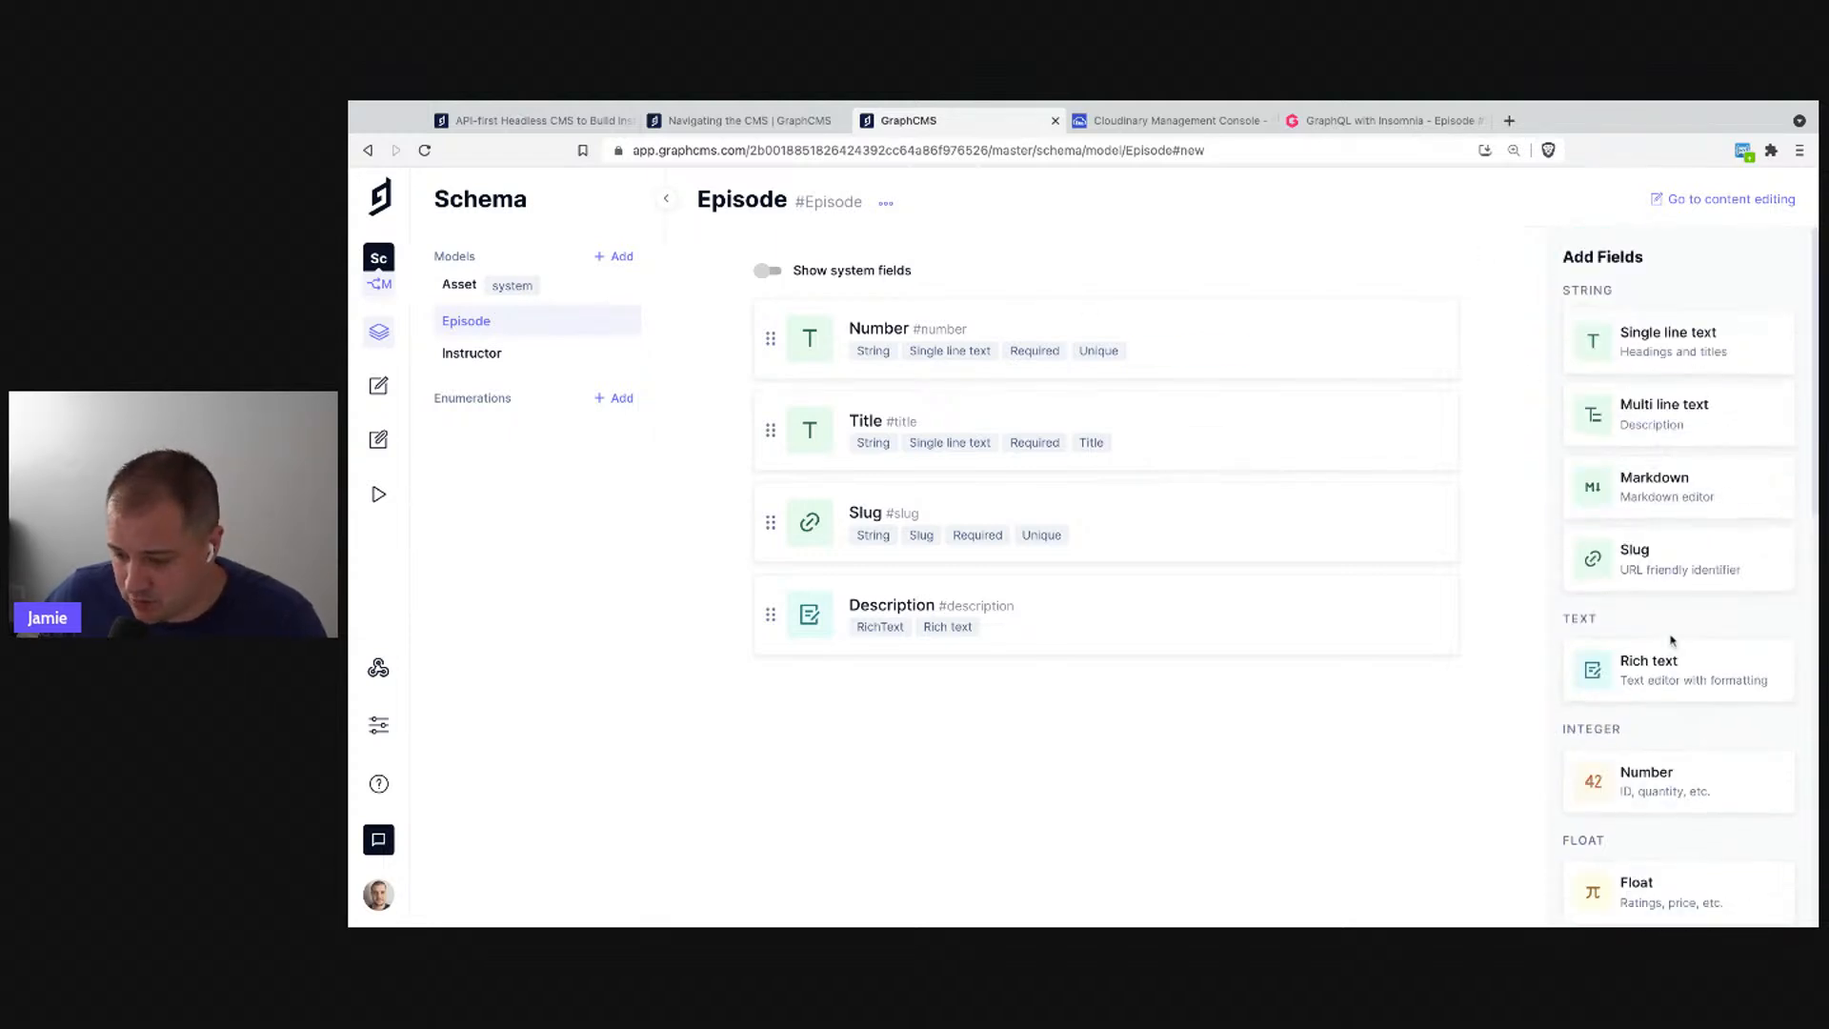
# - Create a single line text field named 'Video URL' (API ID videoUrl)
pyautogui.click(1639, 349)
pyautogui.write('Video URL')
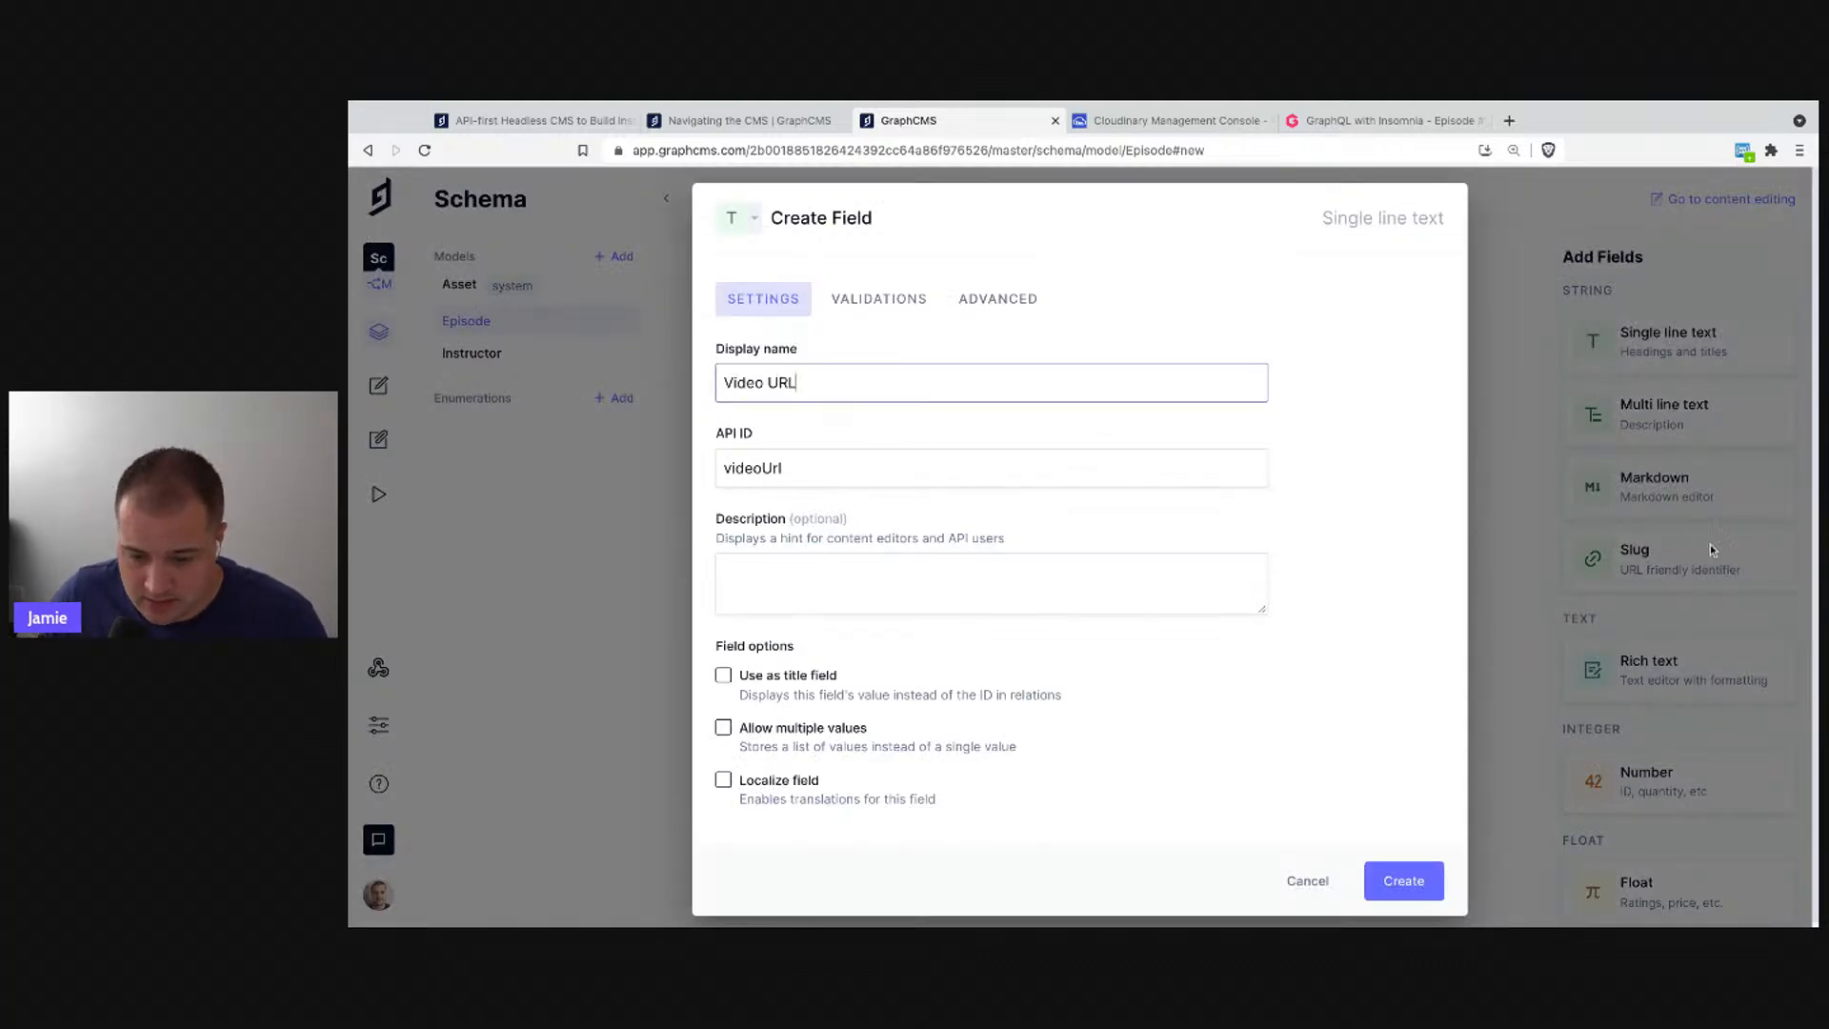
pyautogui.click(1401, 877)
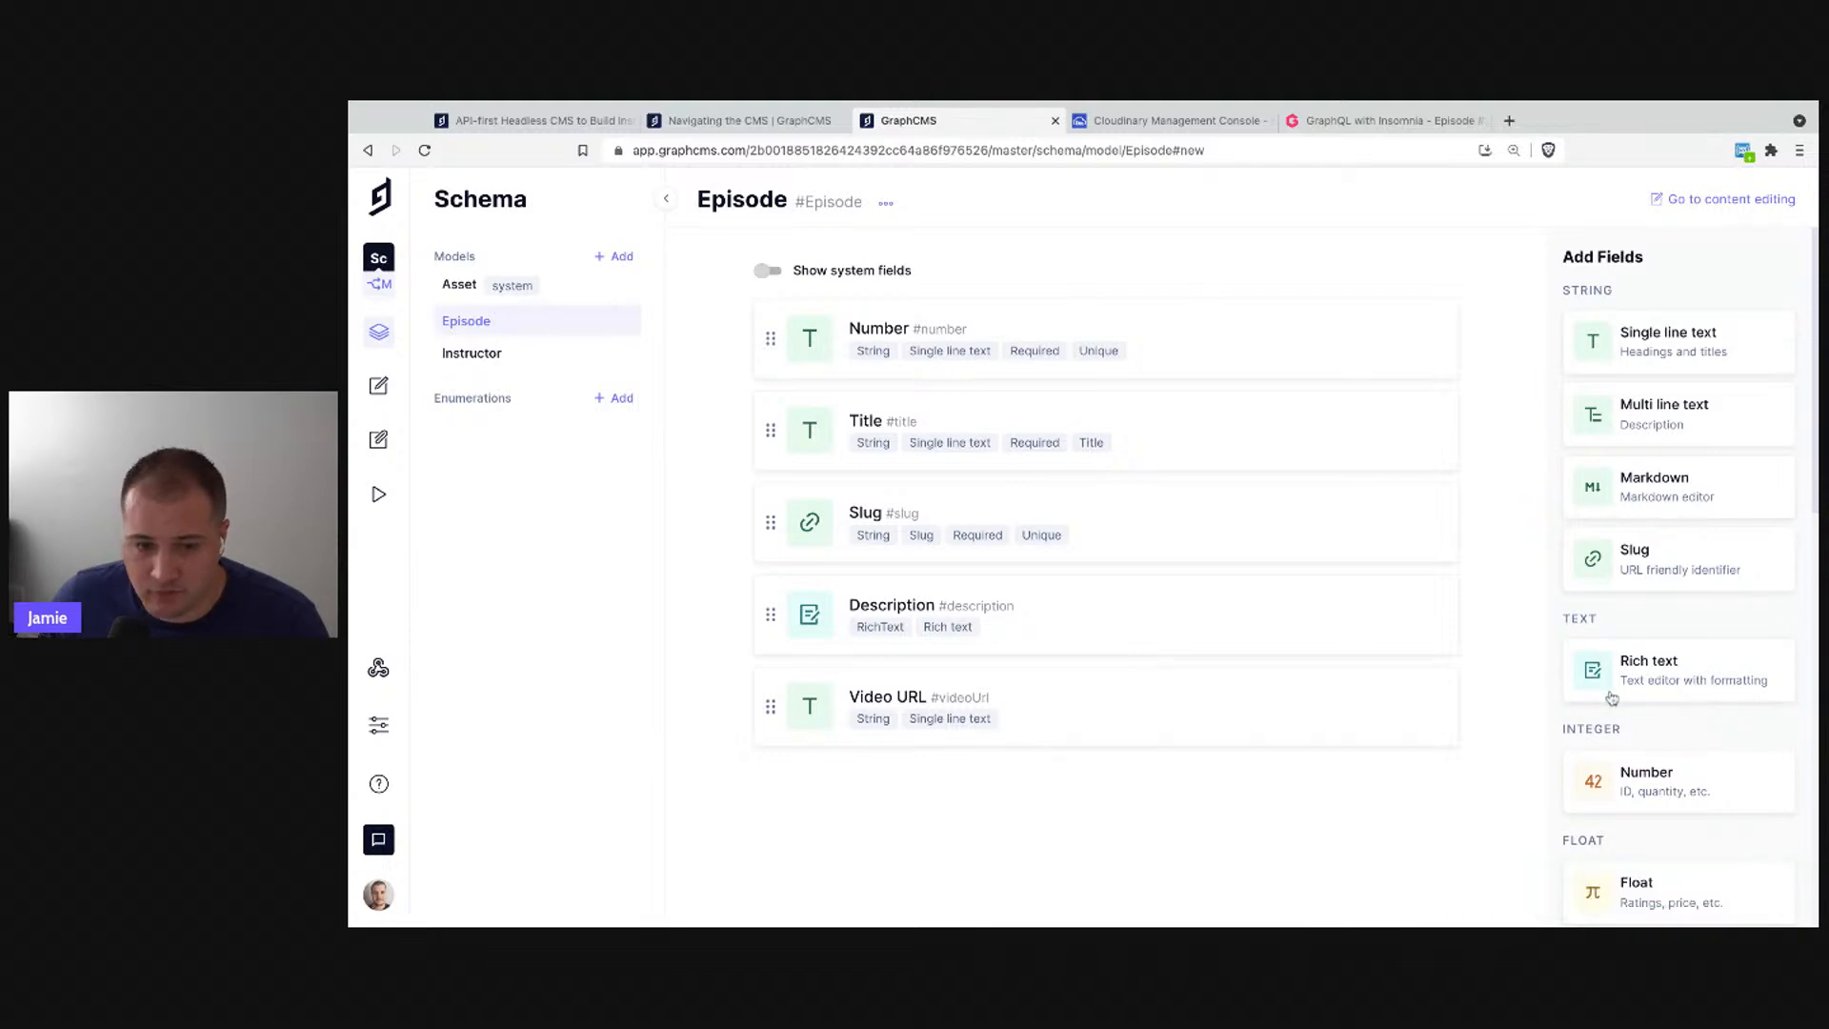
pyautogui.scroll(-3, 1611, 698)
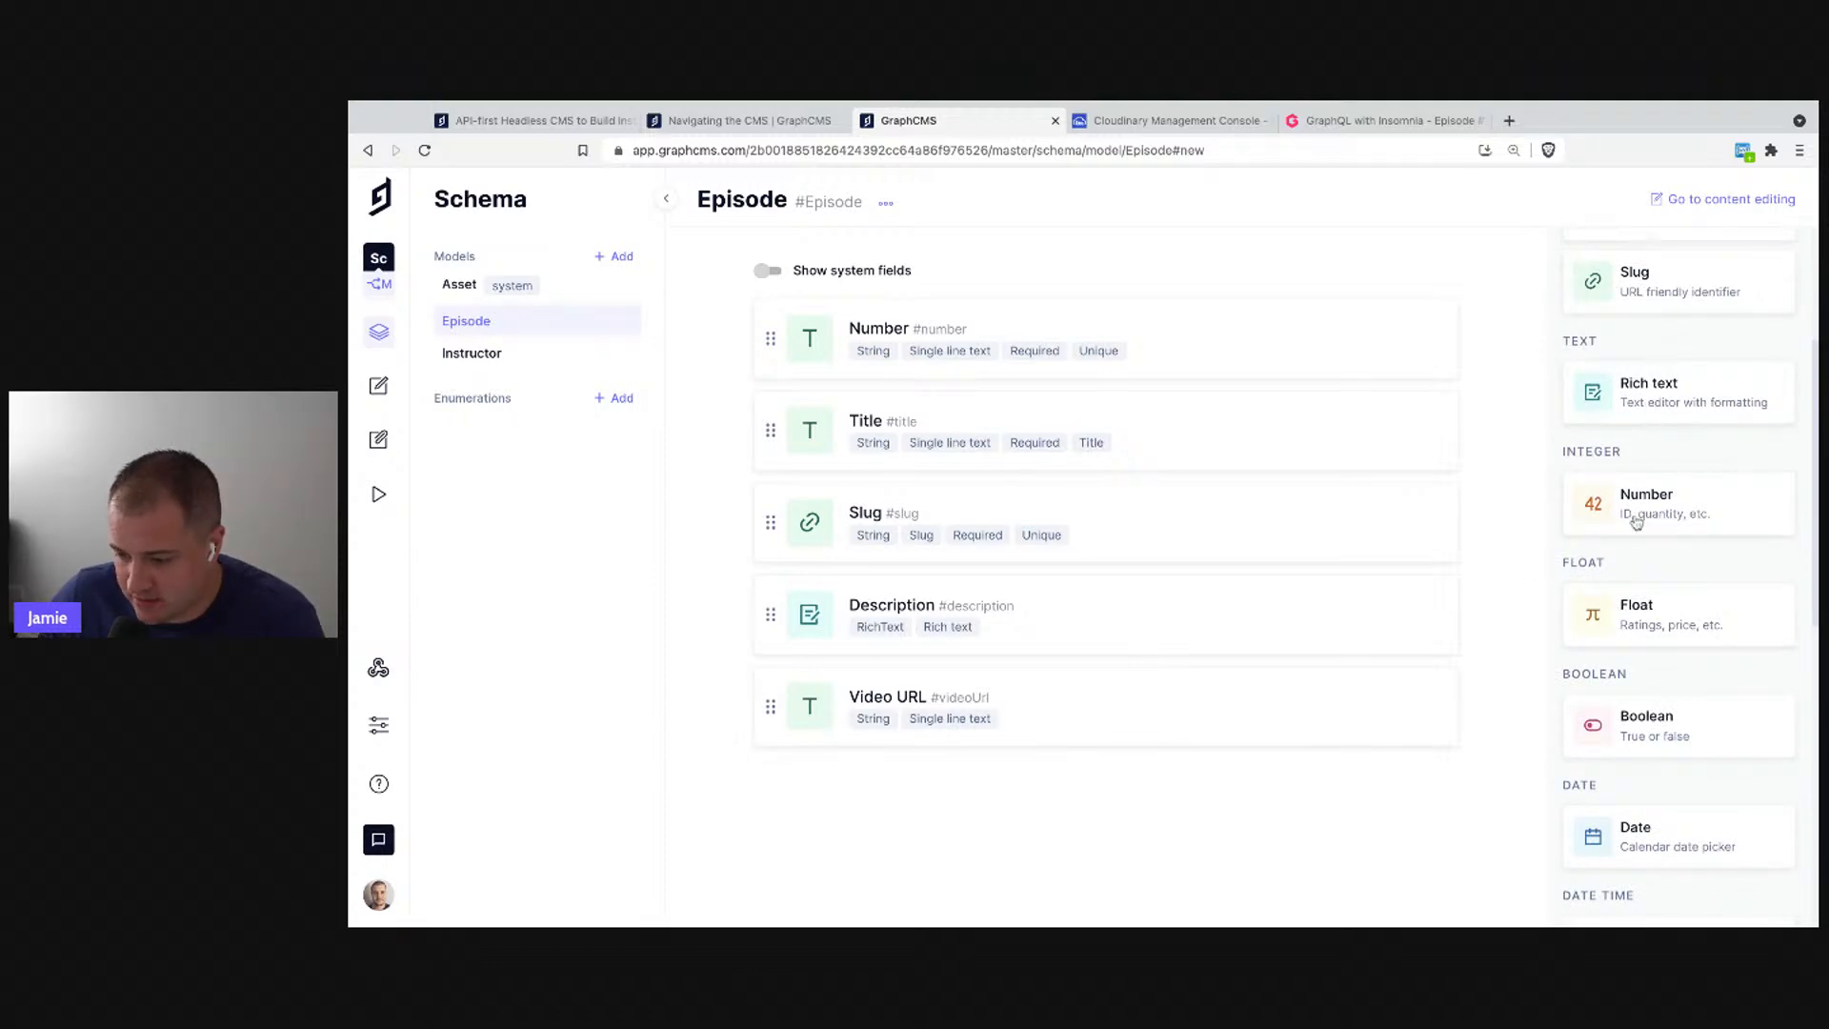
pyautogui.scroll(-1, 1643, 591)
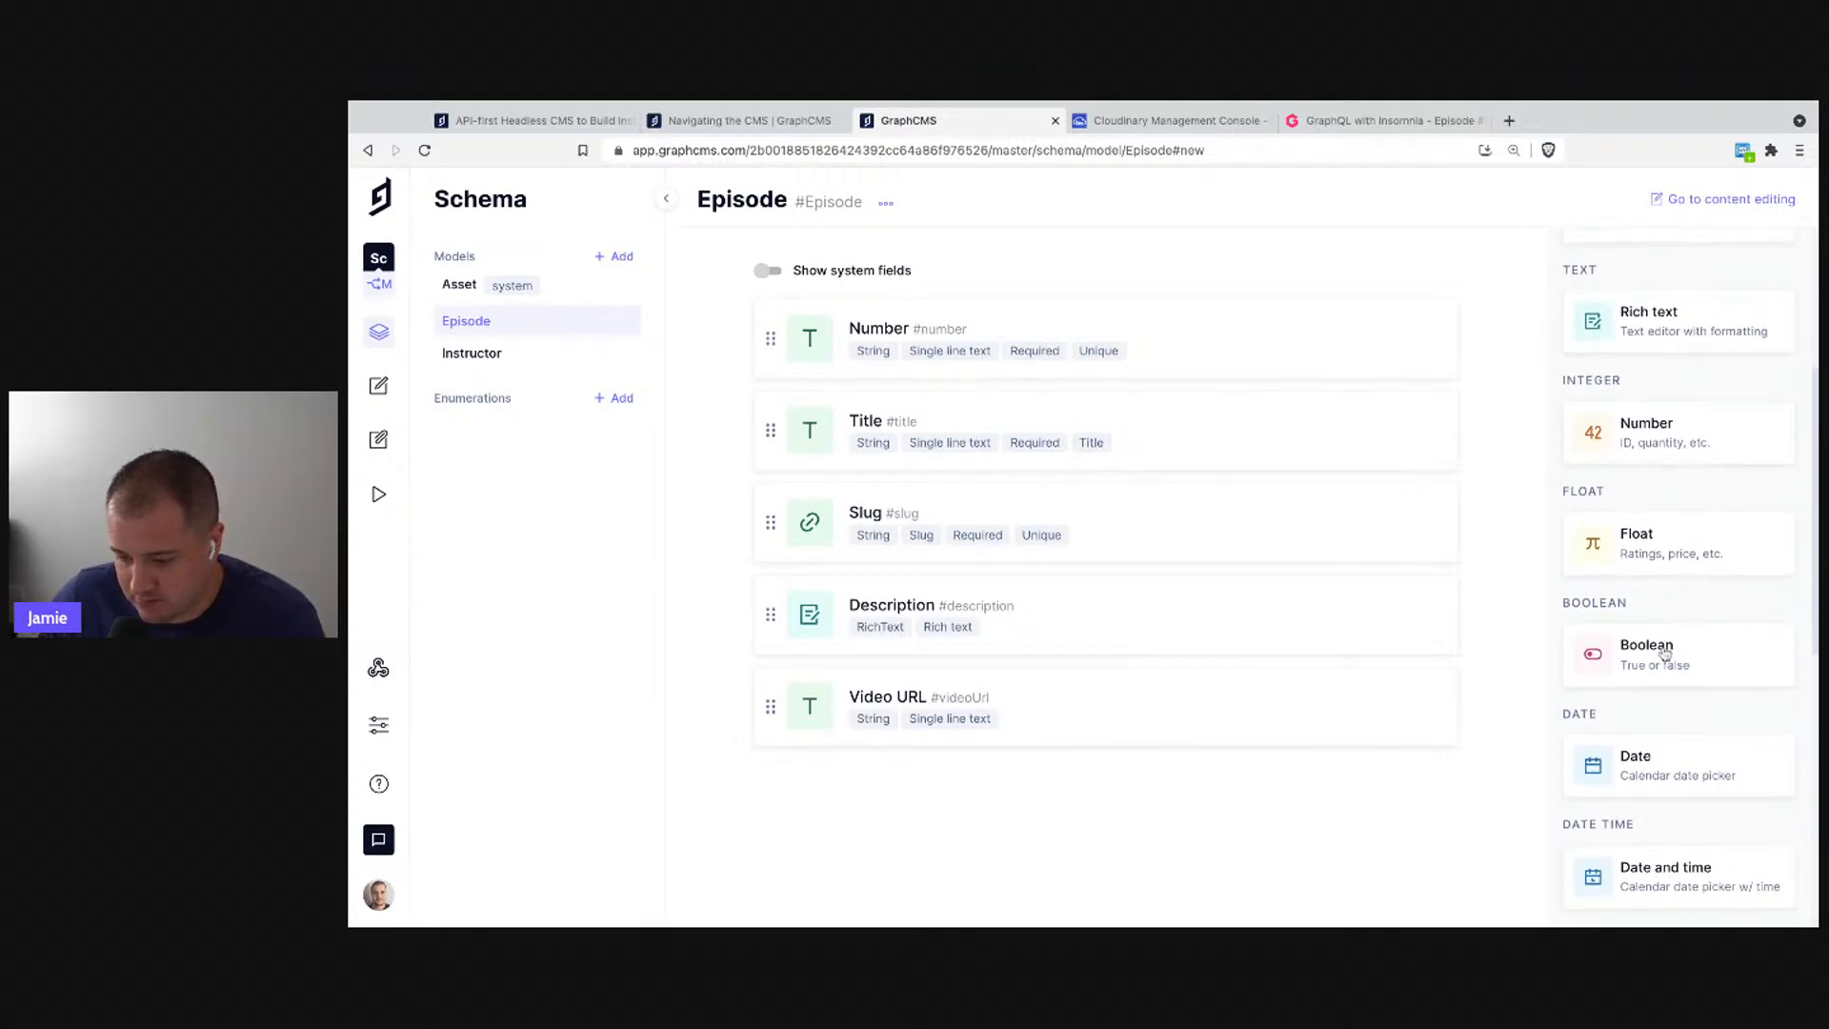
pyautogui.scroll(-1, 1680, 615)
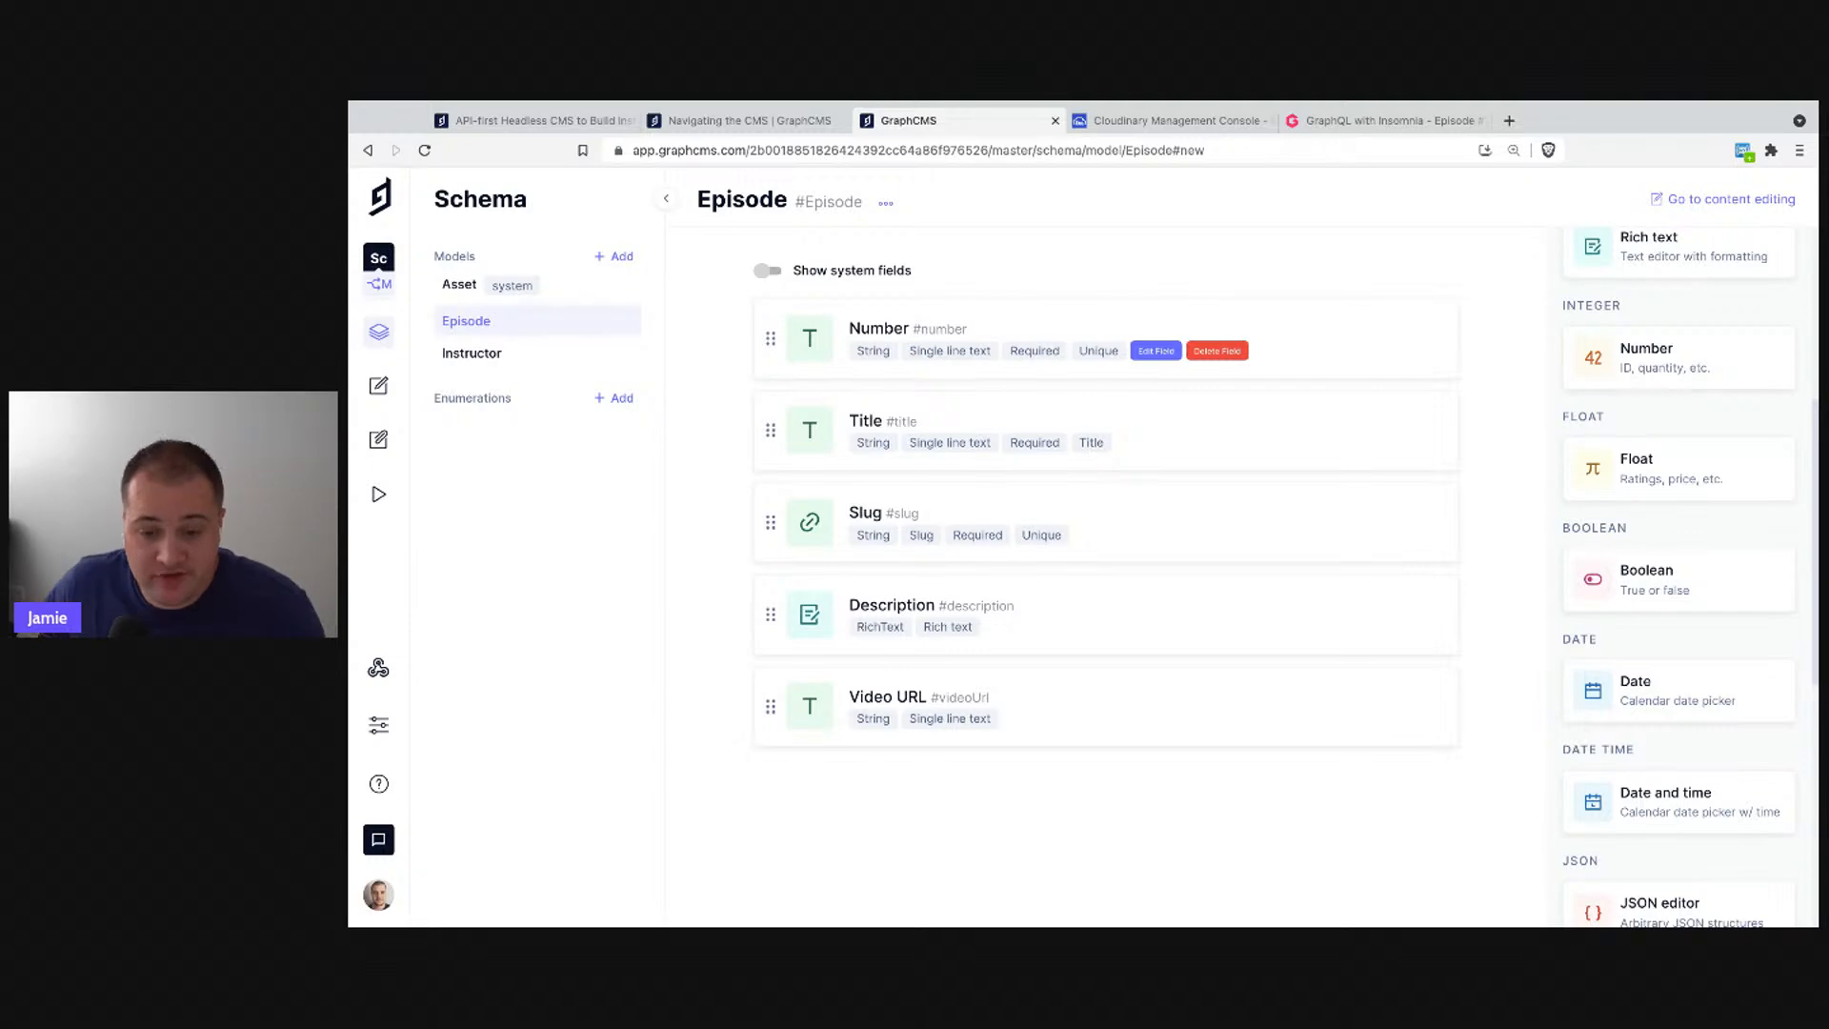
# - Create a Boolean field named 'Premium' (API ID premium) on Episode
pyautogui.click(1675, 573)
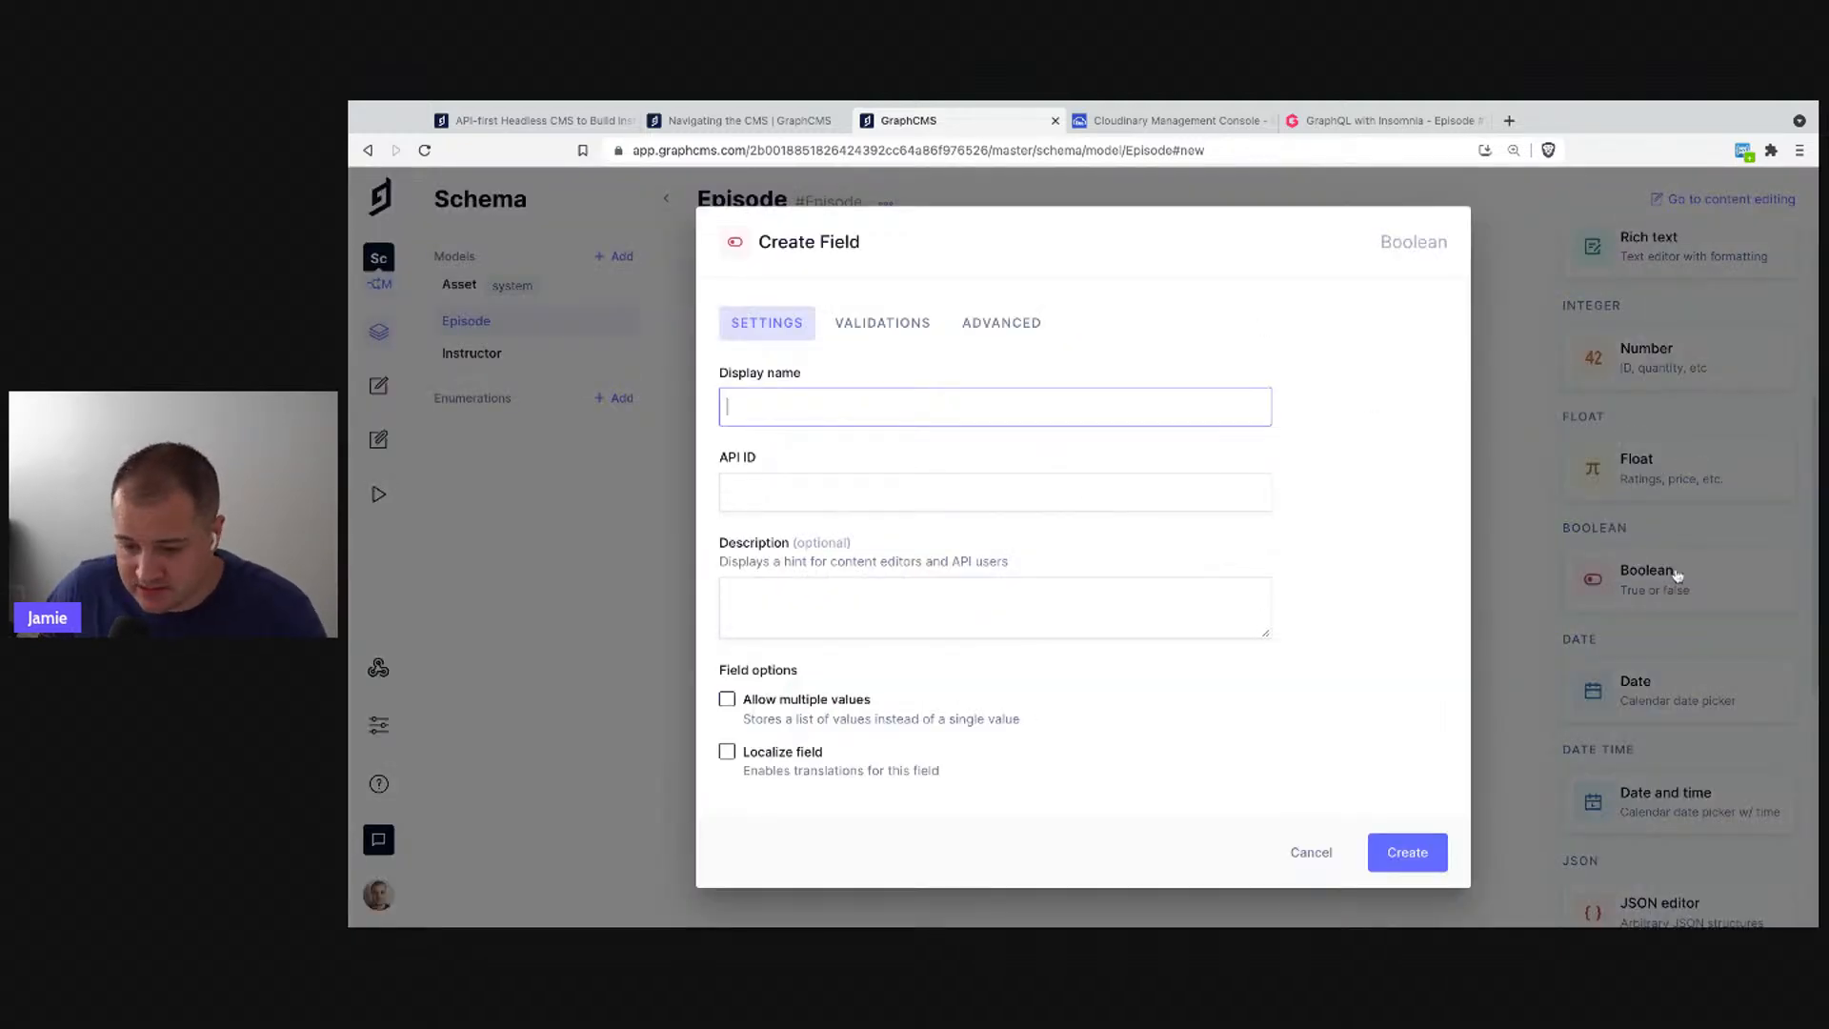
pyautogui.write('Premium')
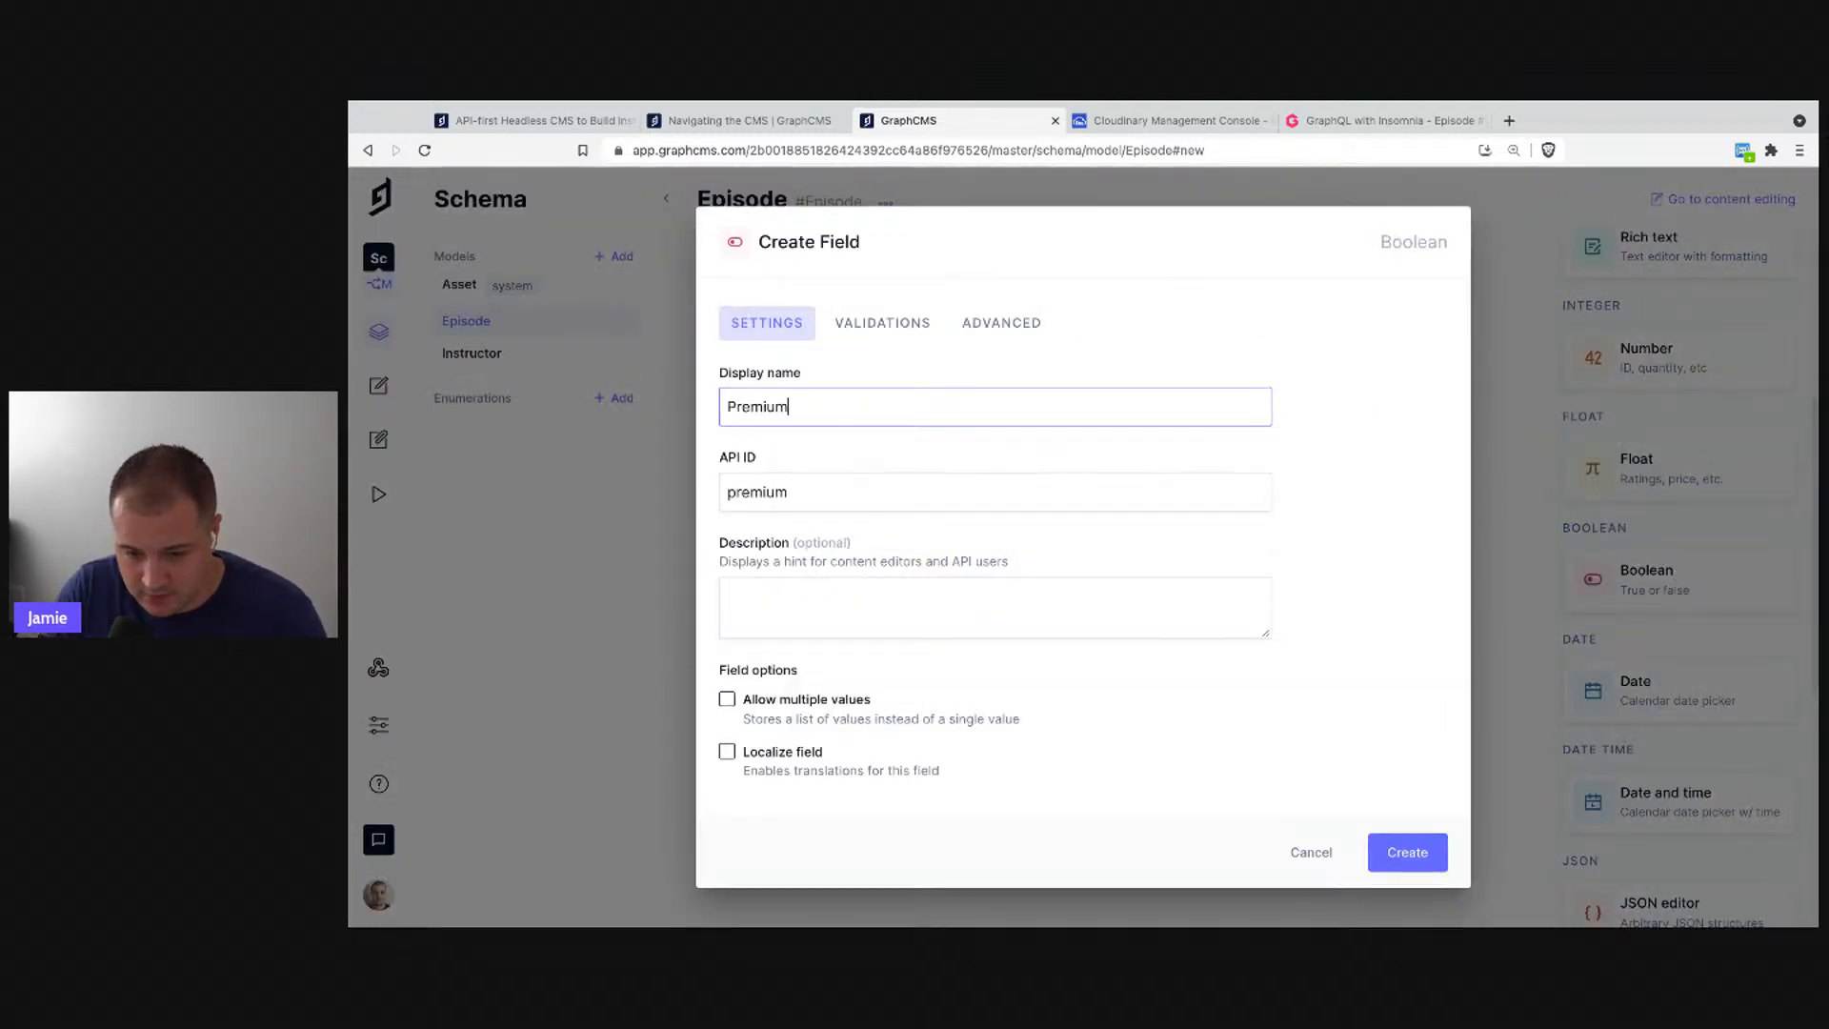
pyautogui.click(1414, 861)
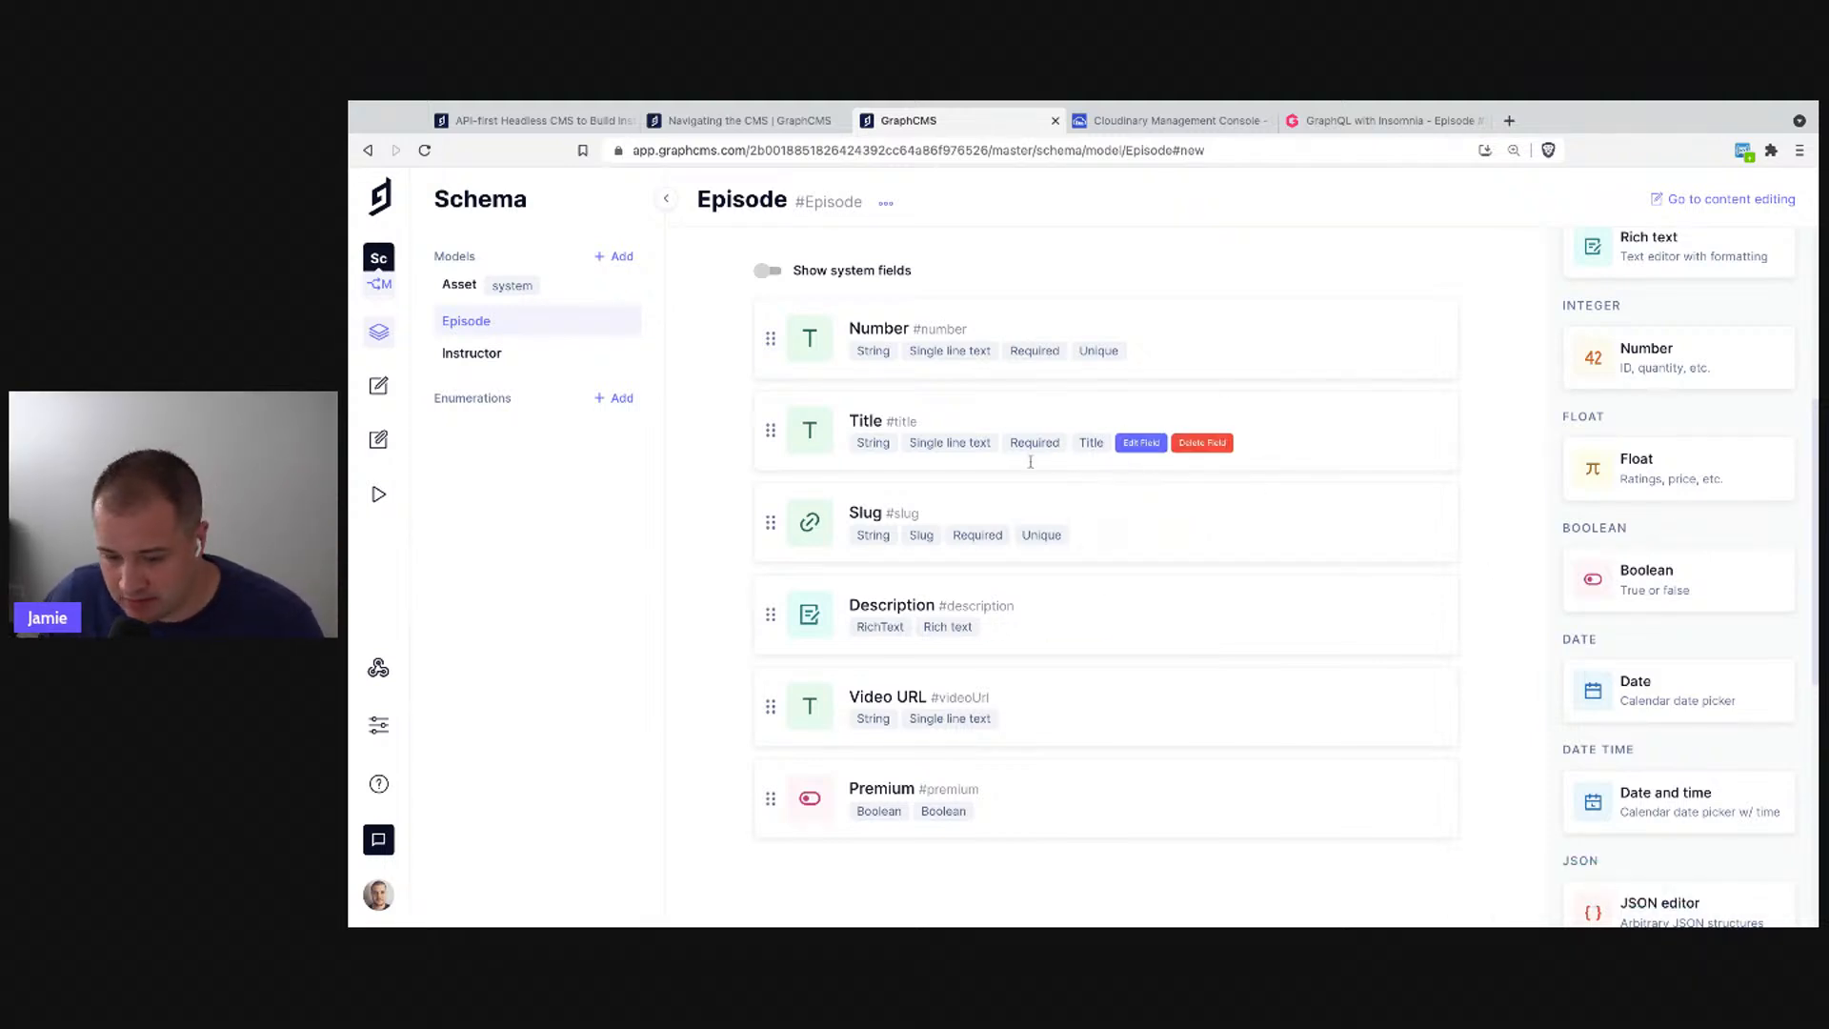
pyautogui.scroll(-3, 1770, 718)
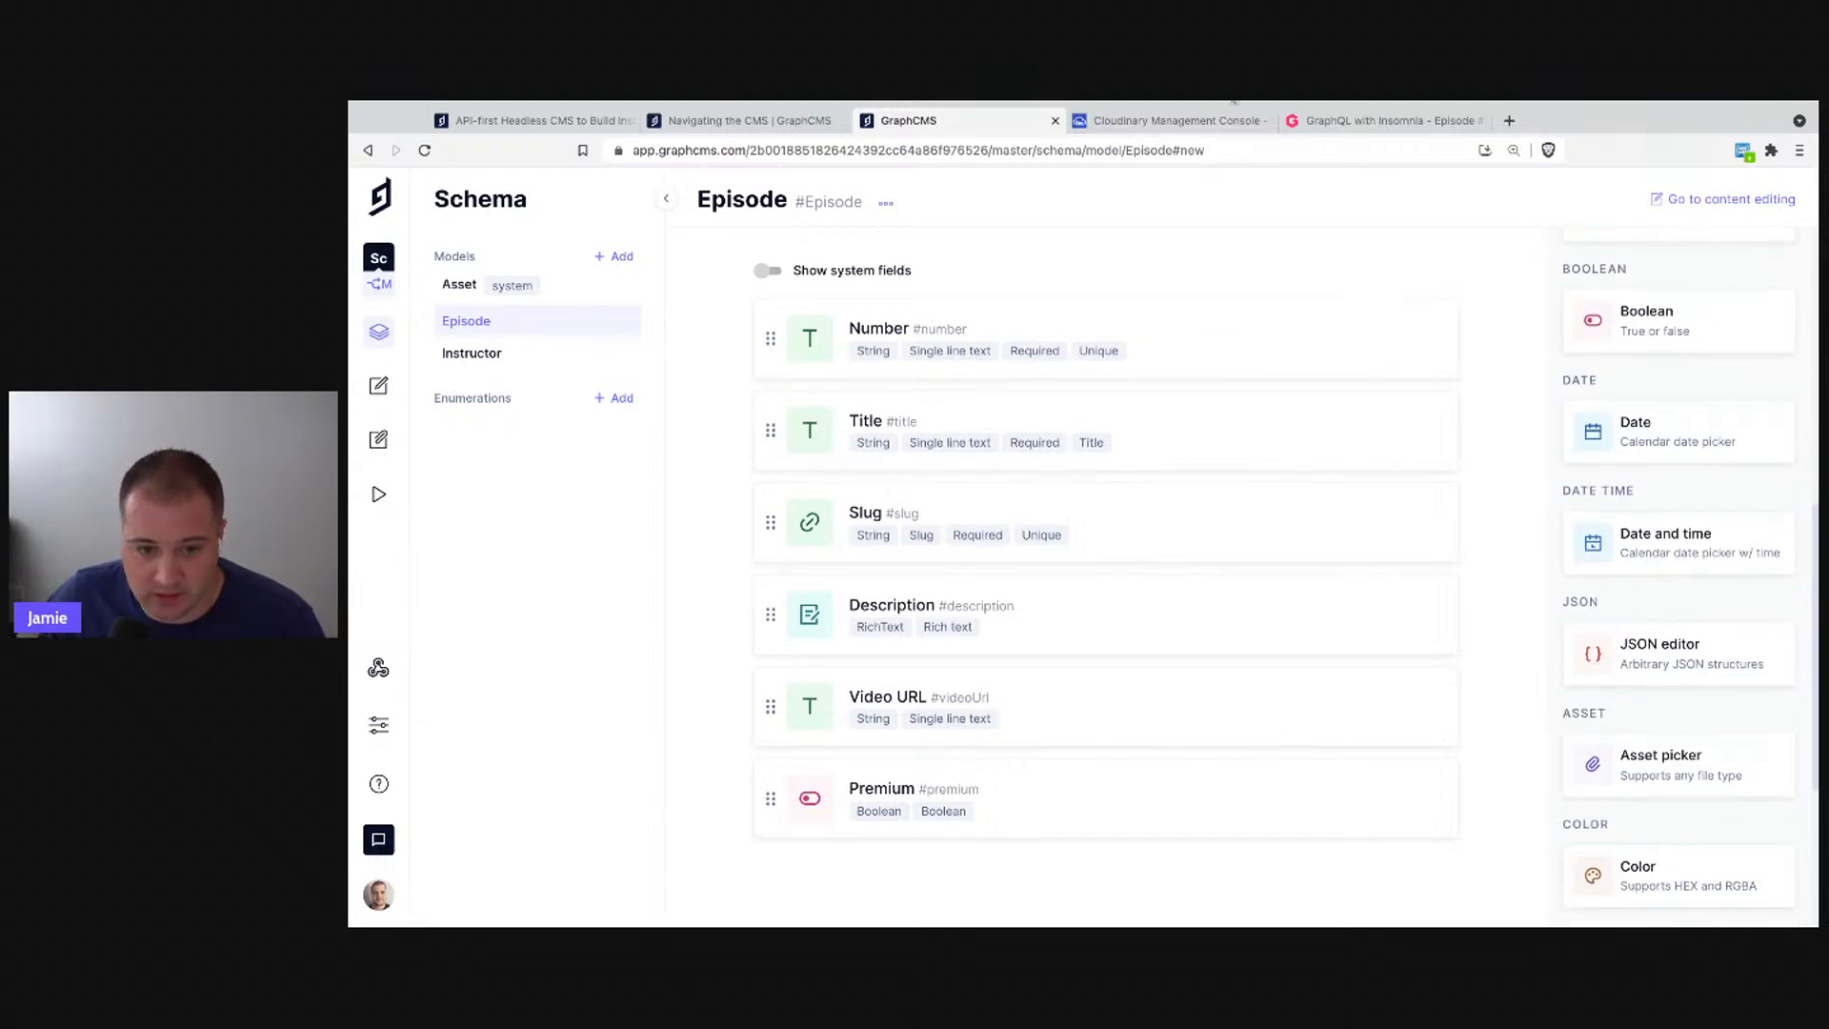
pyautogui.scroll(-3, 1703, 584)
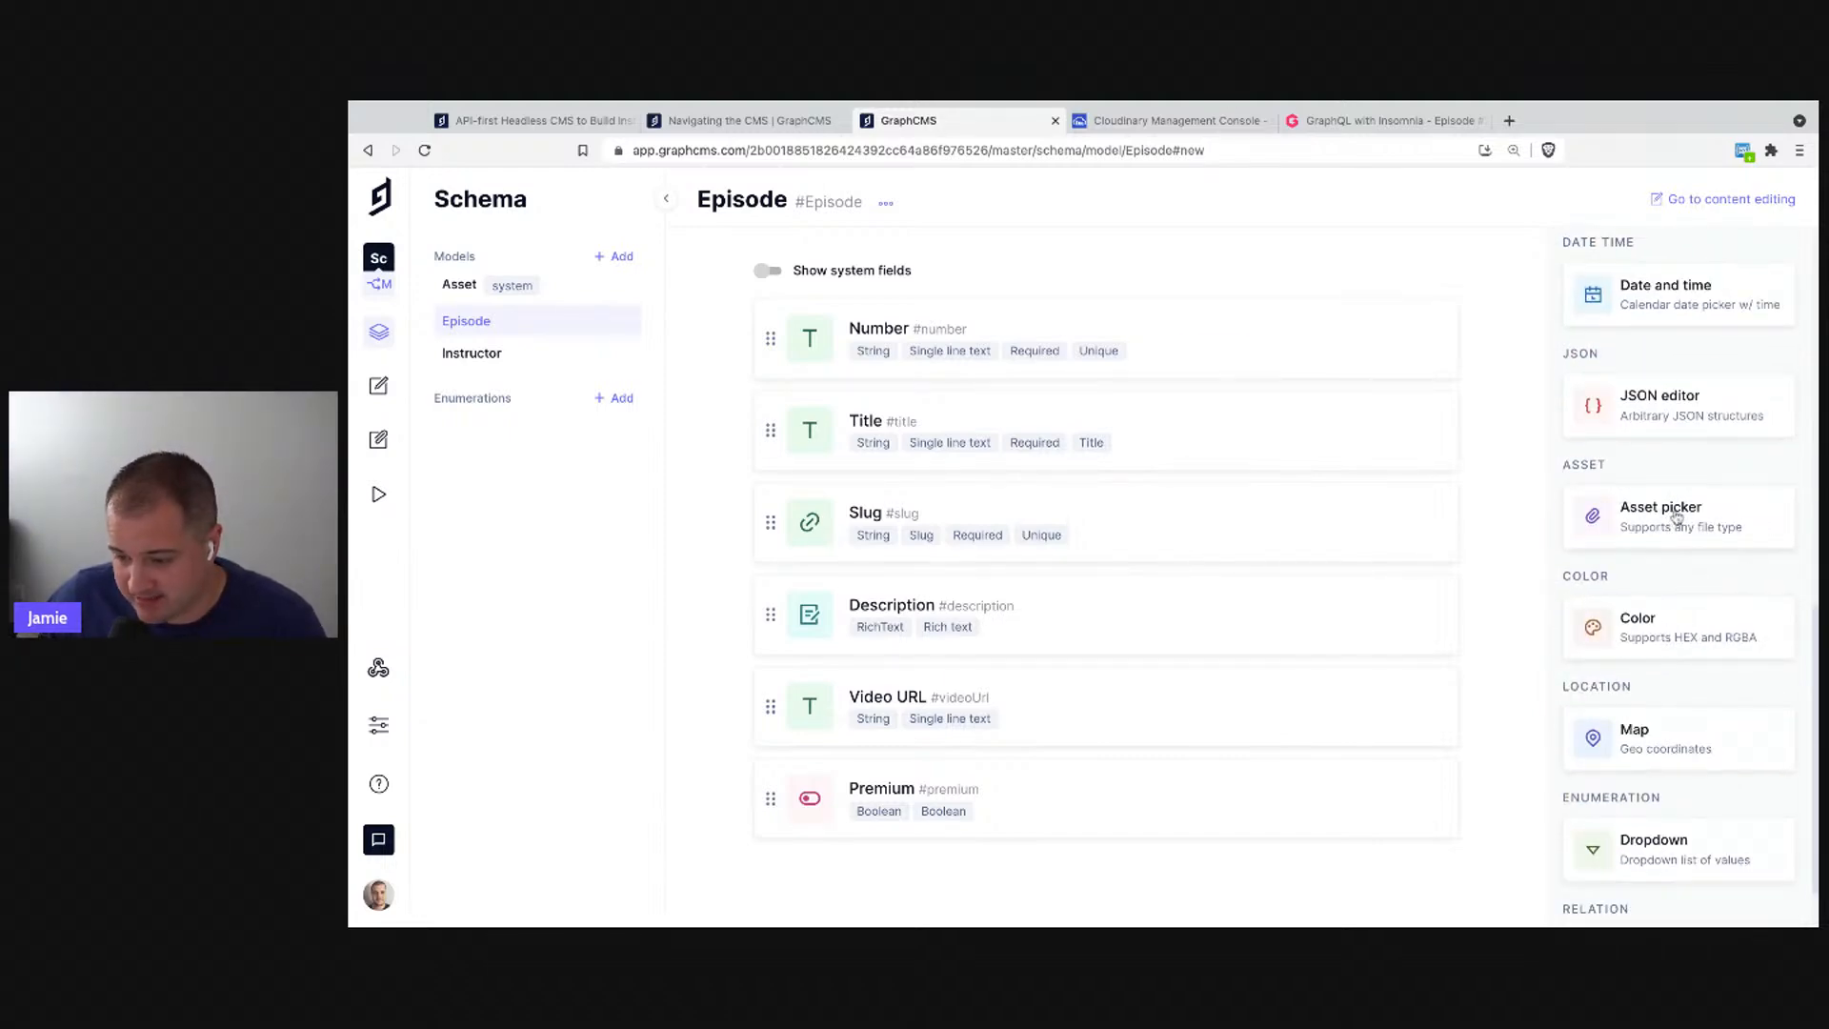
# - Create an asset field named 'Cover' limited to a single asset
pyautogui.click(1677, 515)
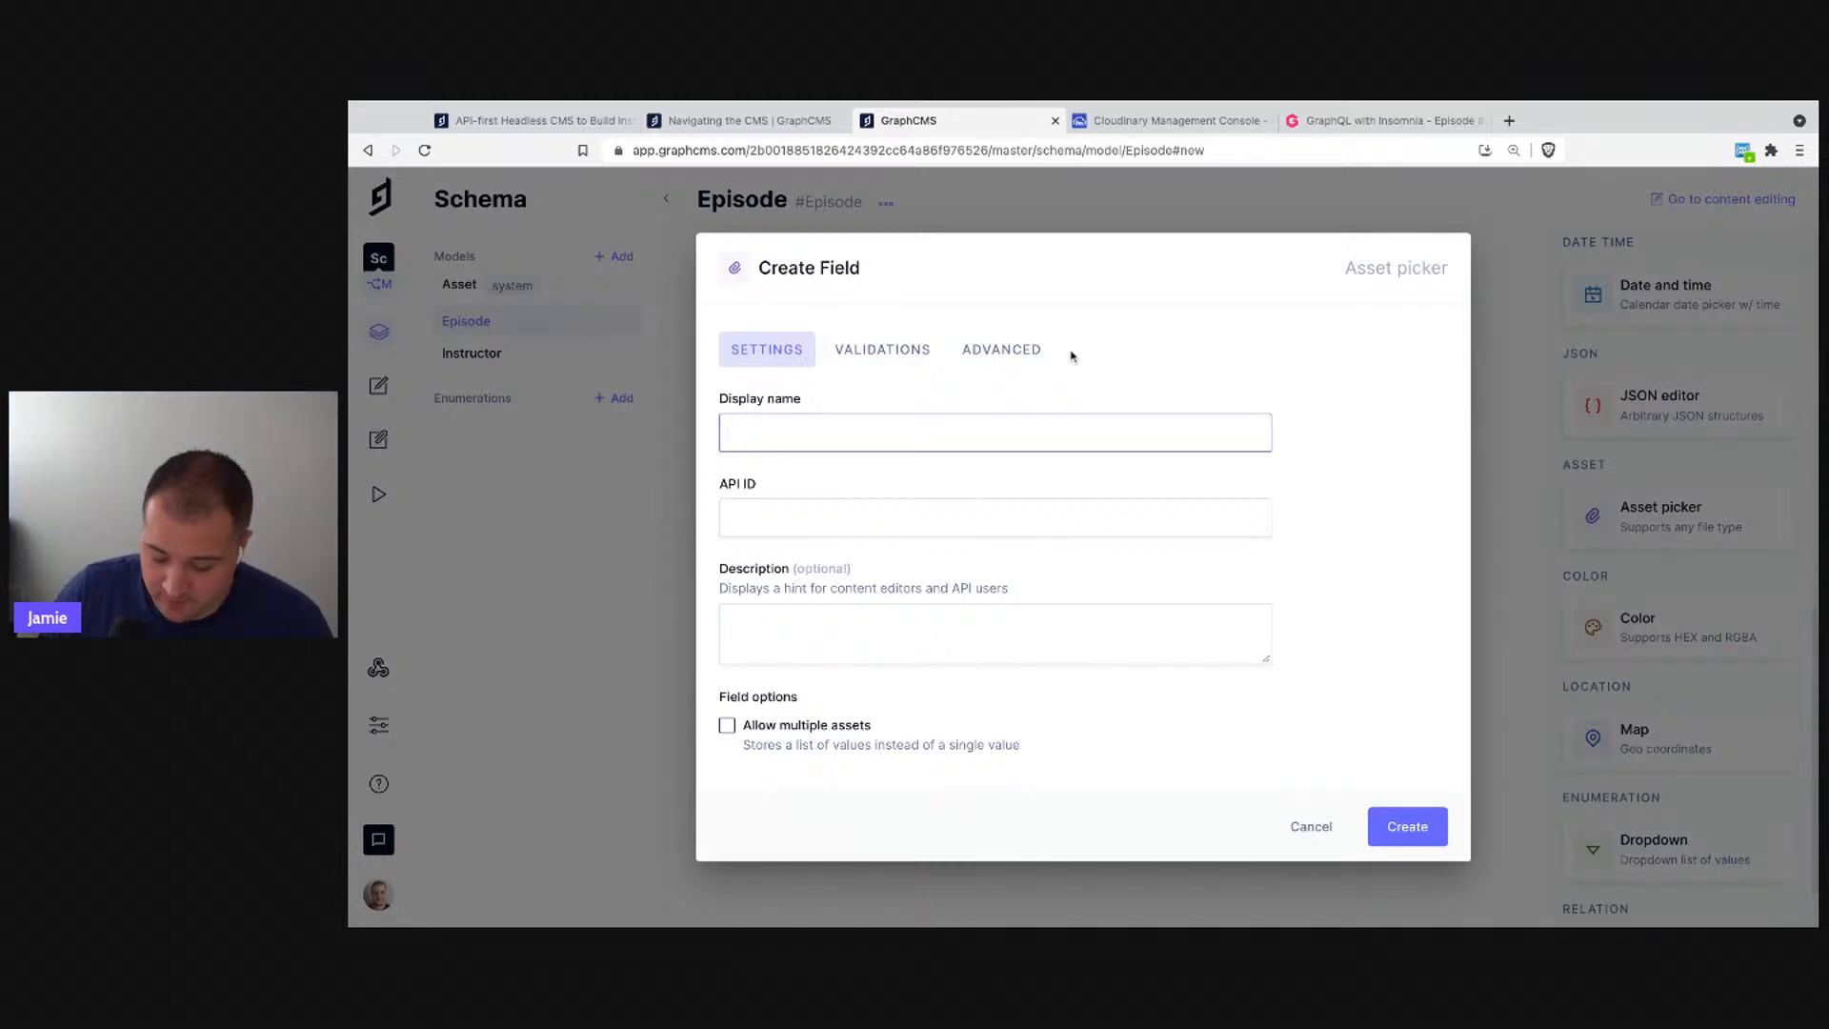
pyautogui.write('Cover')
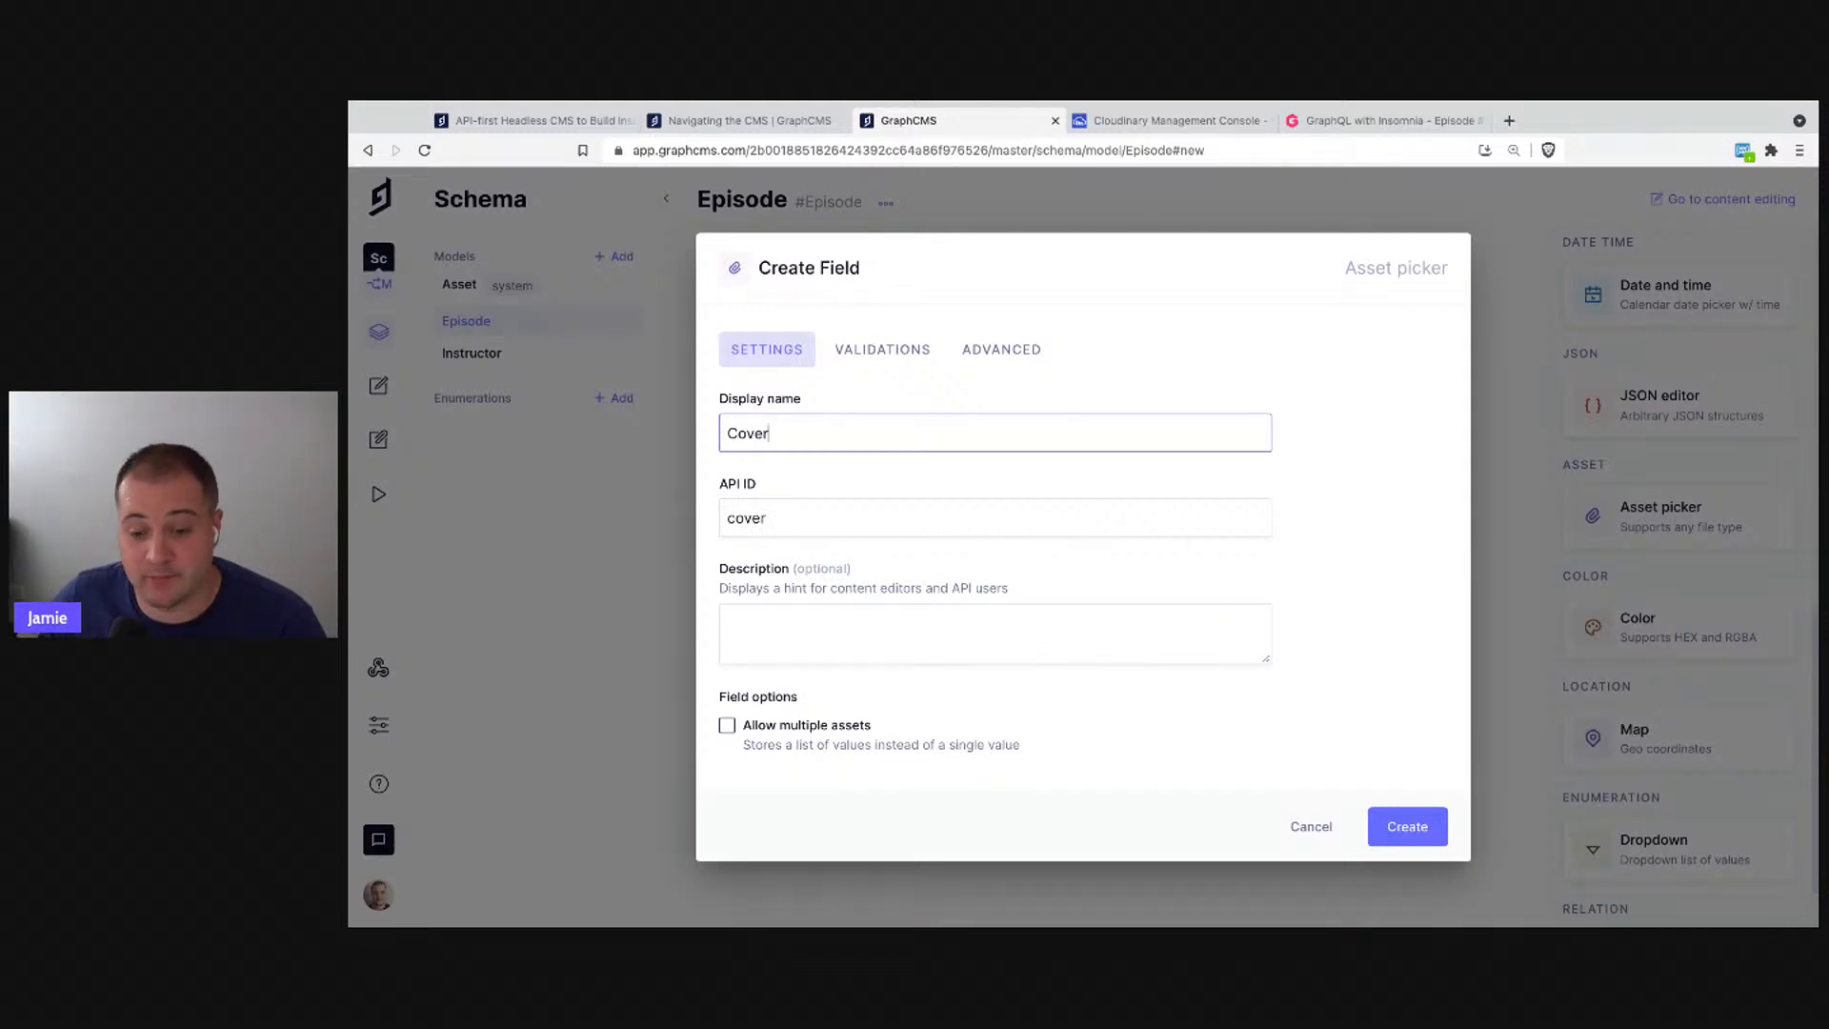
pyautogui.click(903, 355)
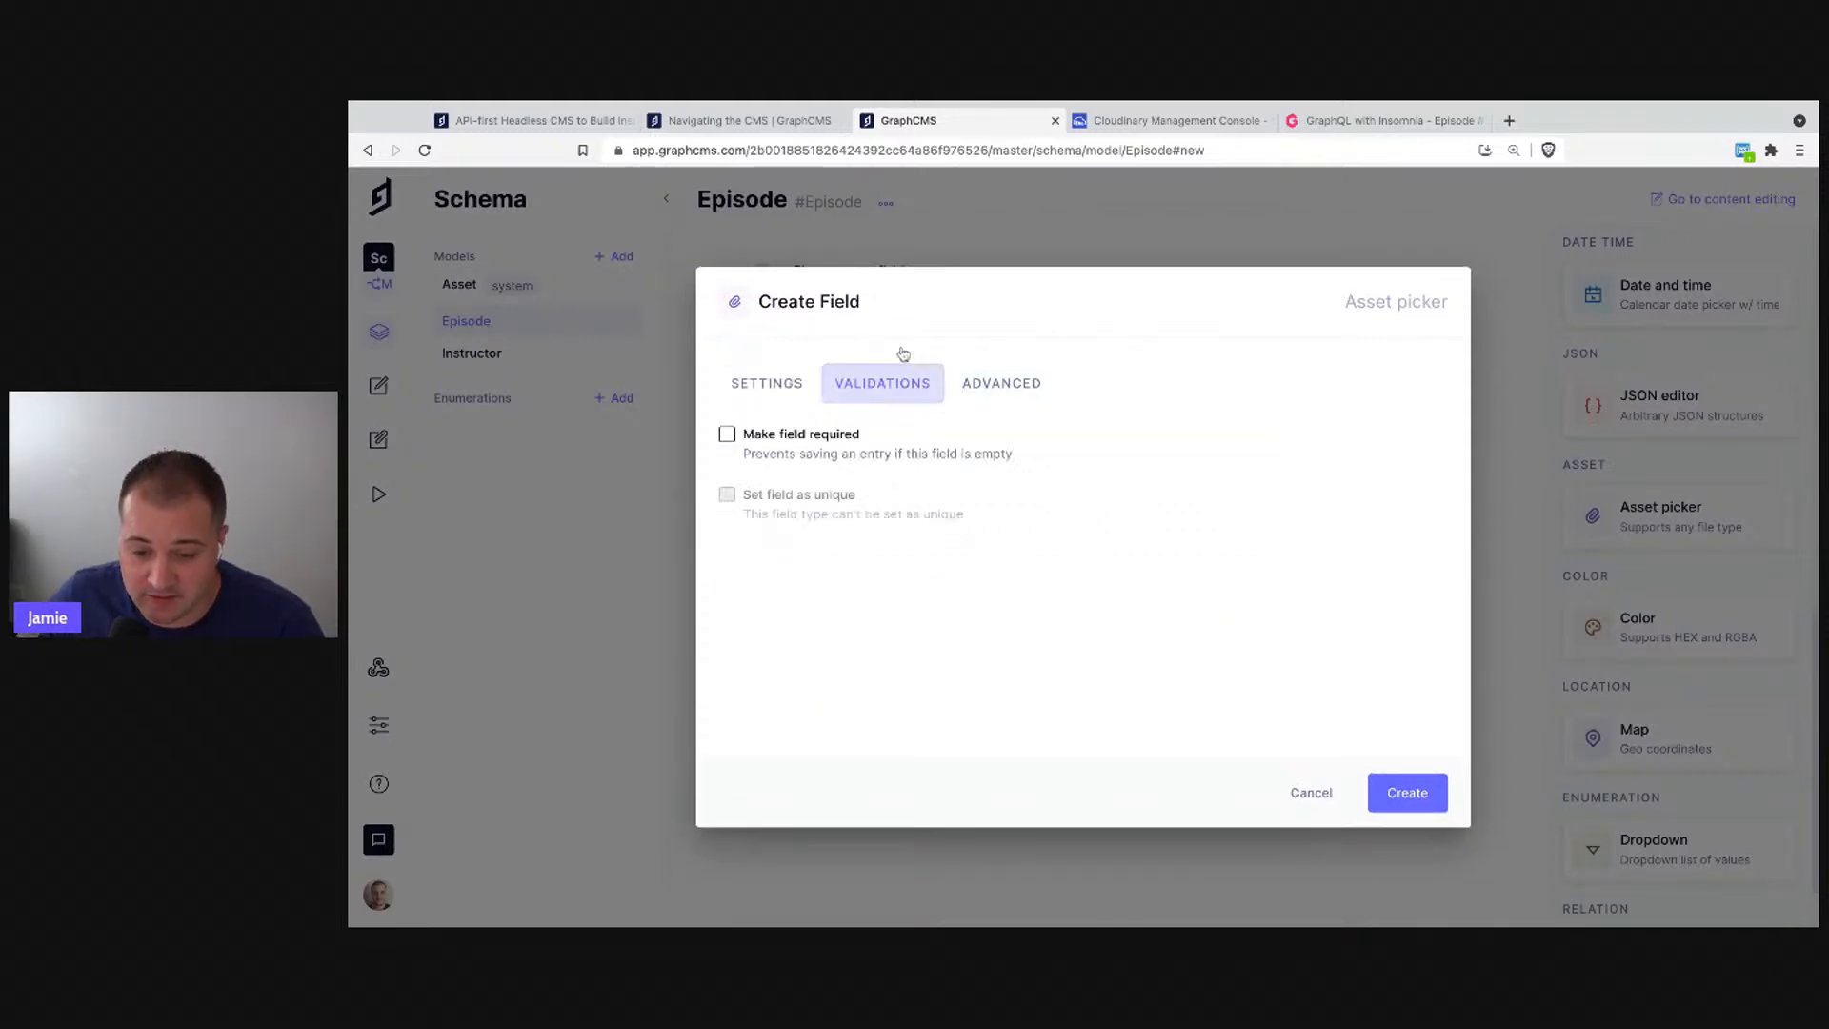
pyautogui.click(767, 382)
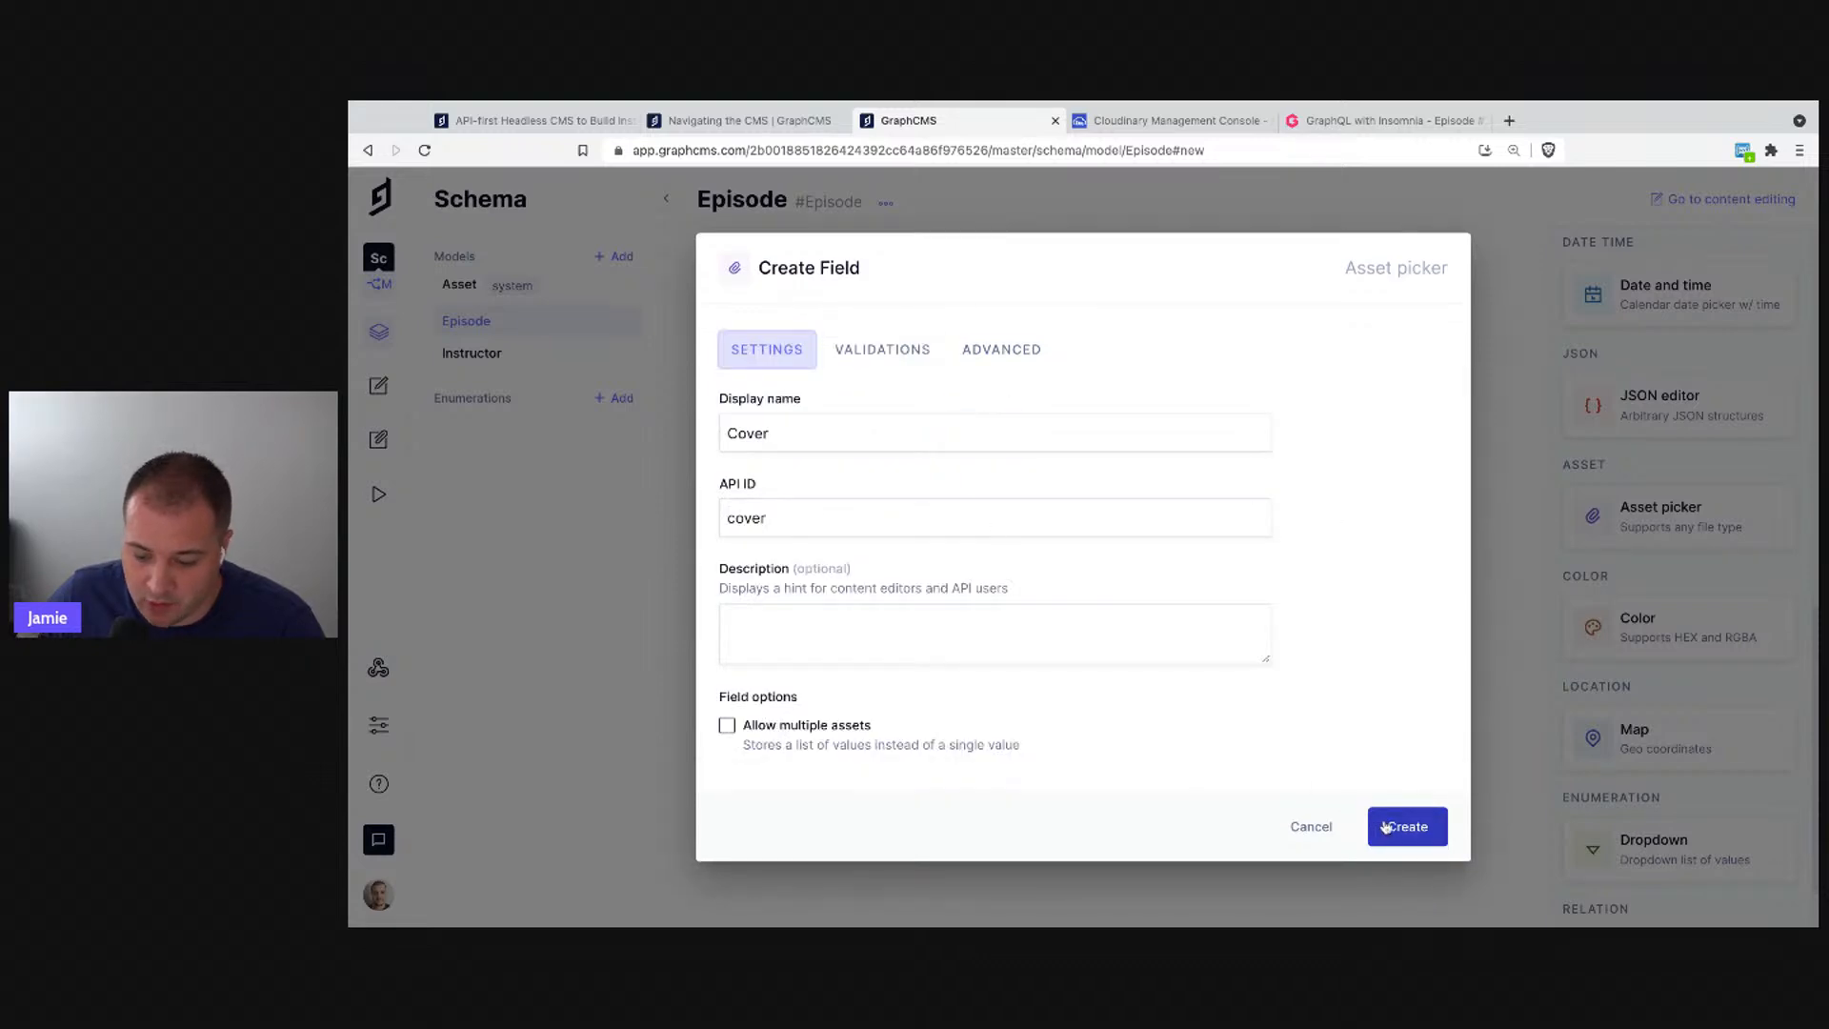
pyautogui.click(801, 728)
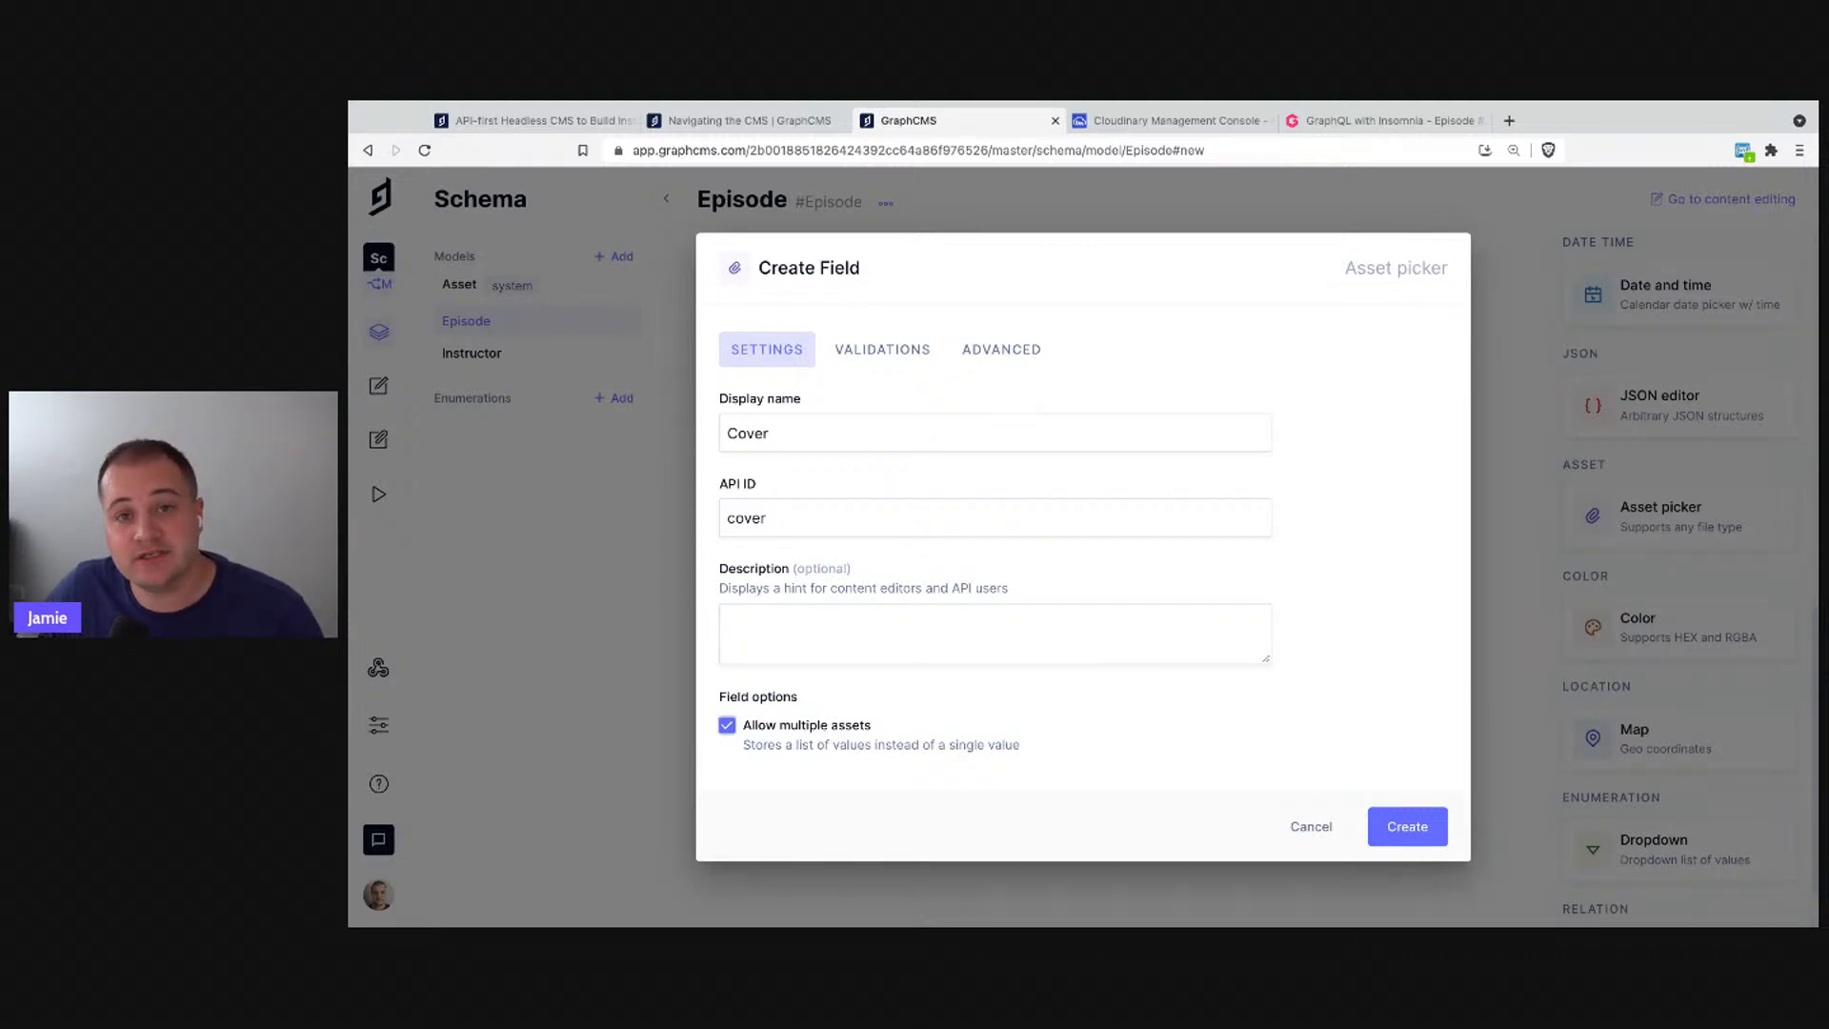
pyautogui.click(801, 728)
pyautogui.click(1419, 846)
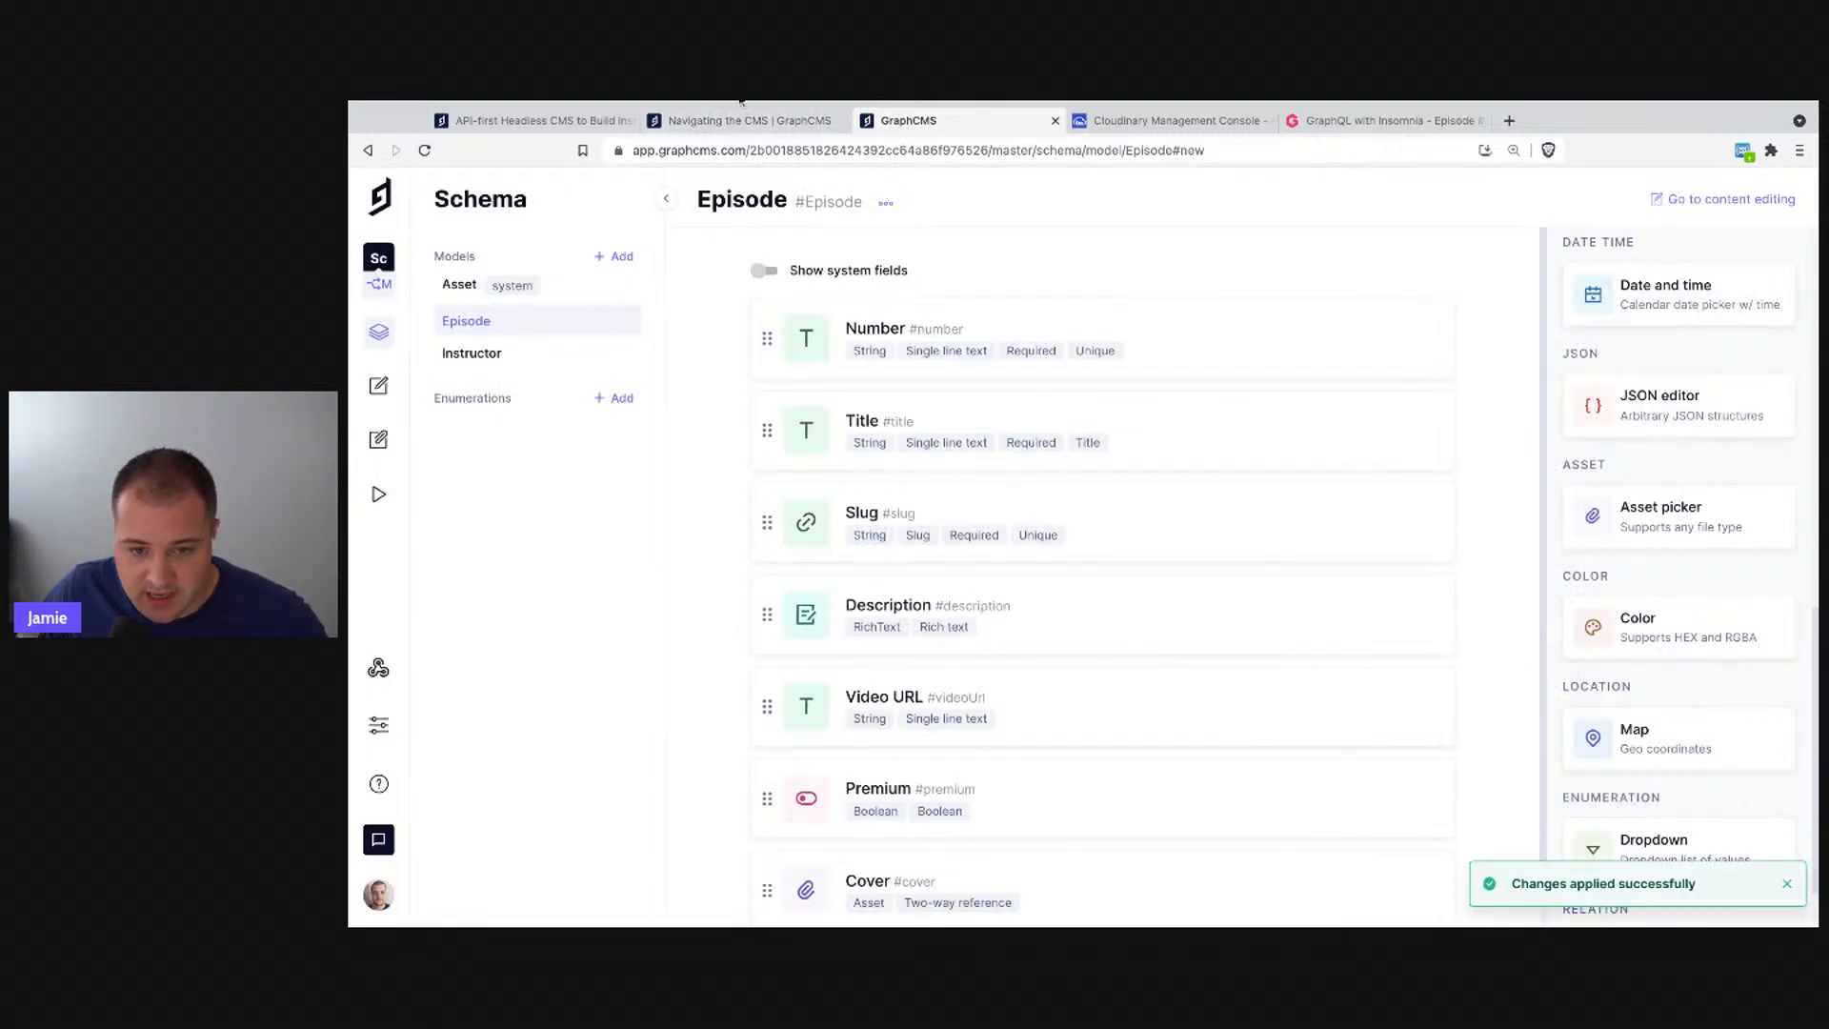
# - Start a Reference field on Episode and show the models it can reference
pyautogui.scroll(-1, 1134, 524)
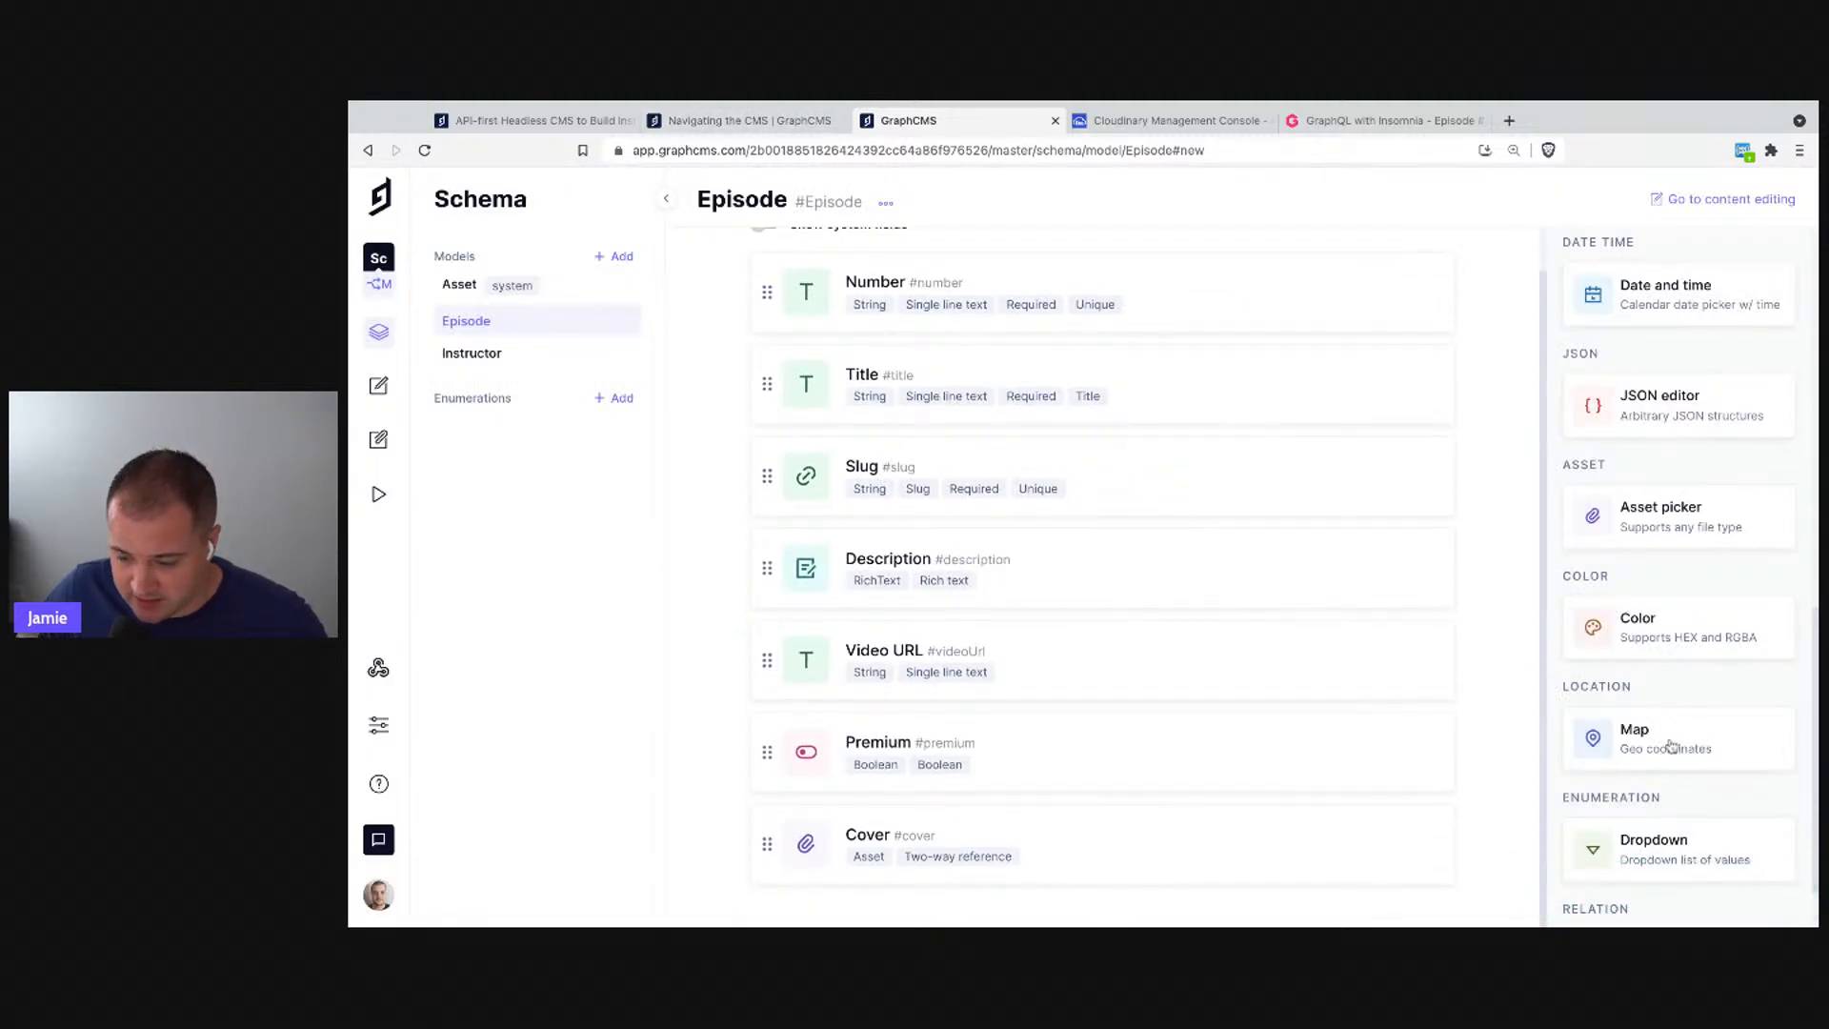
pyautogui.scroll(-1, 1672, 746)
pyautogui.scroll(-1, 1672, 746)
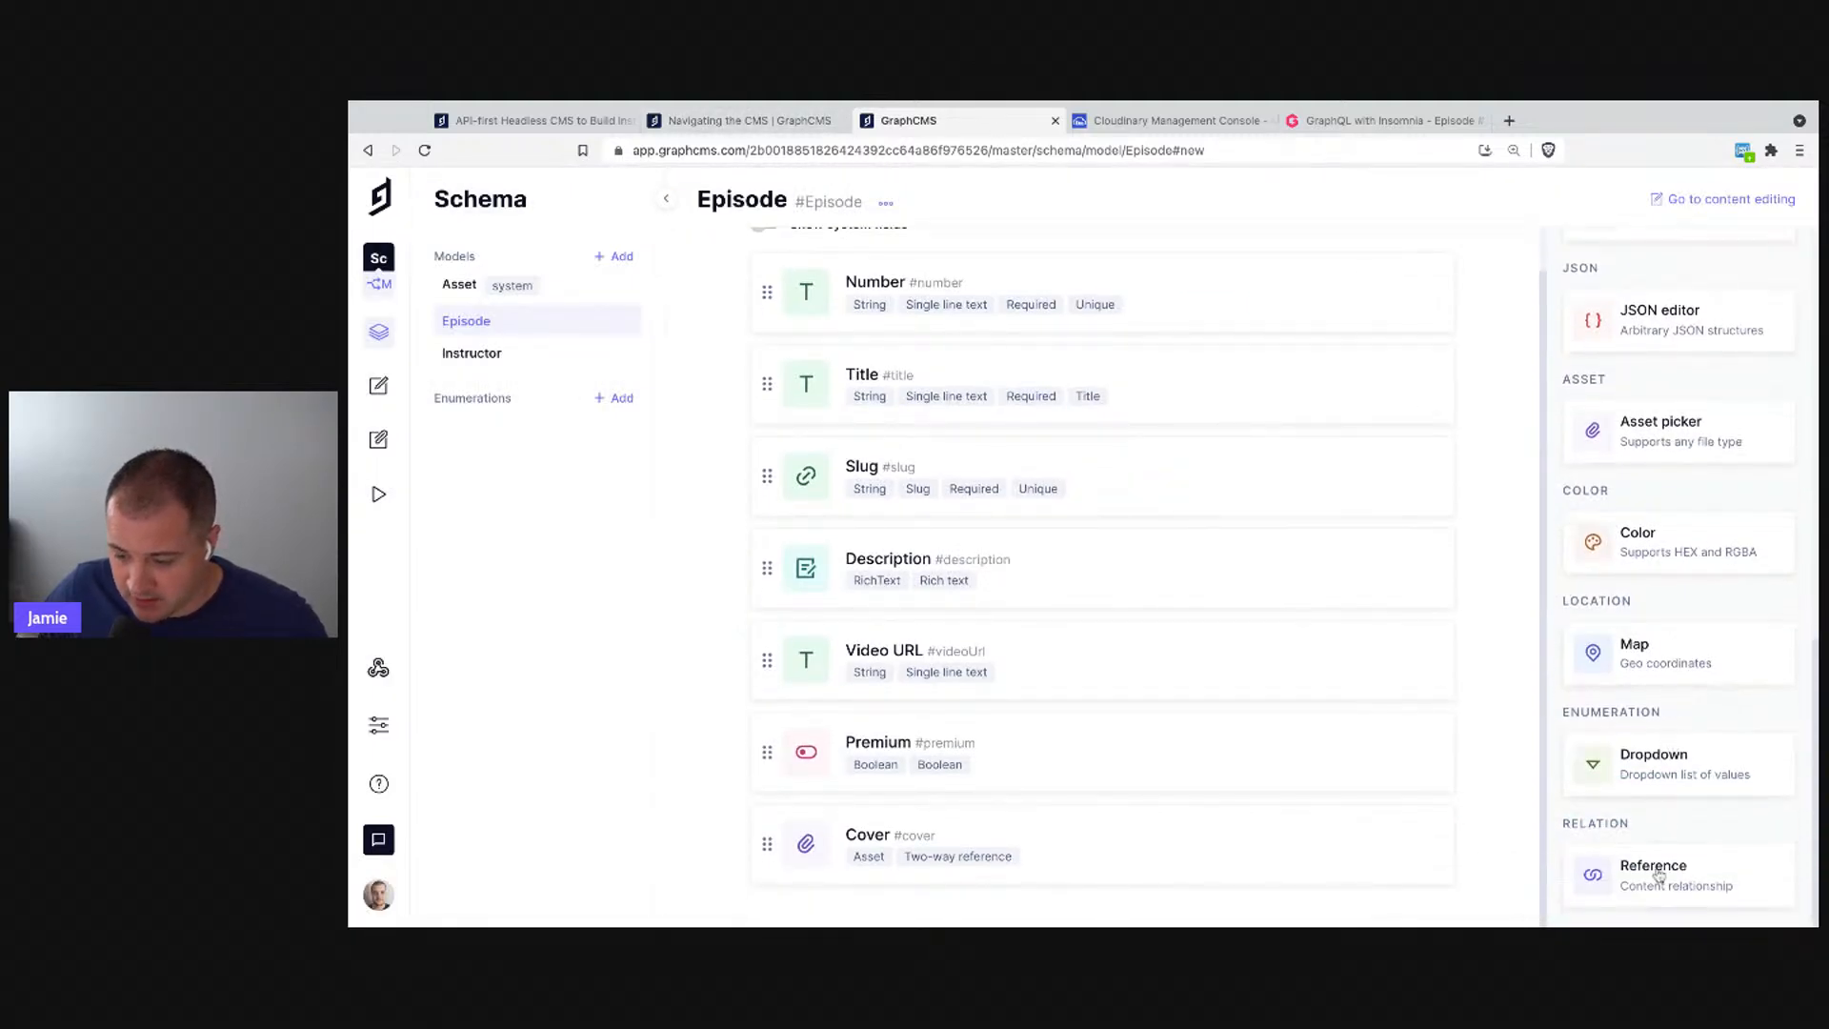
pyautogui.click(1719, 877)
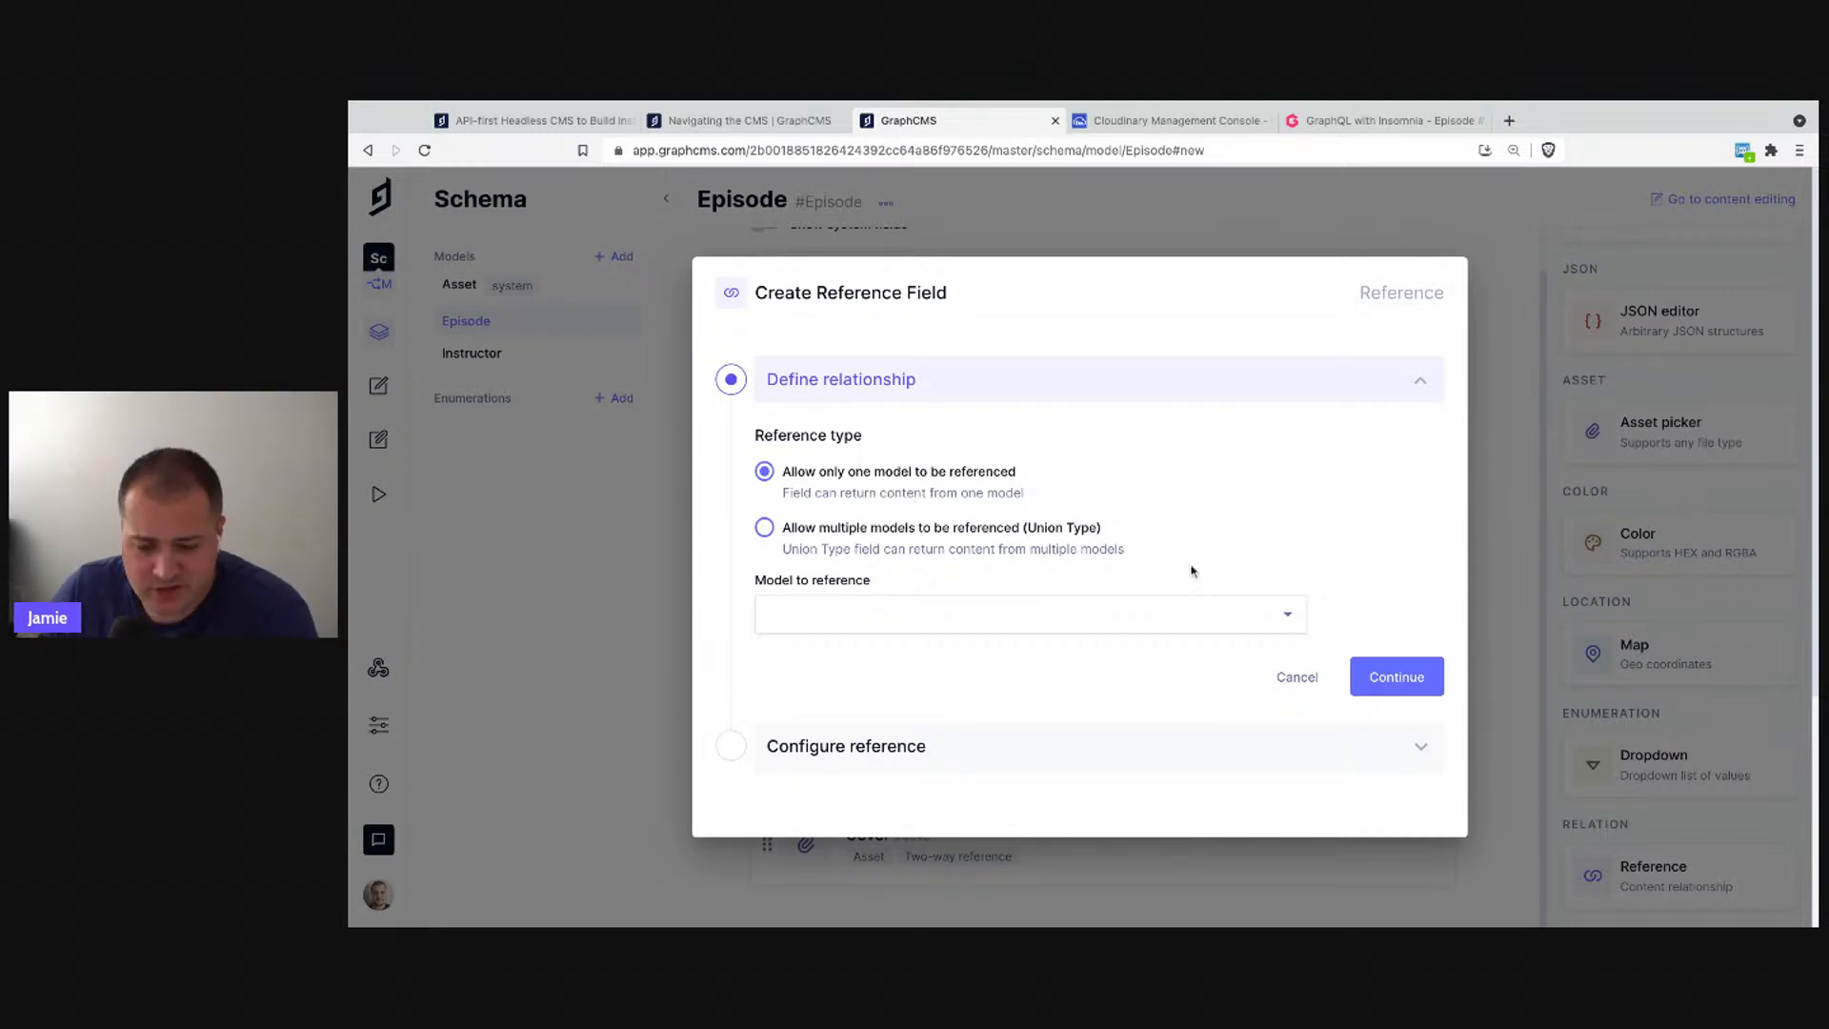
pyautogui.click(1386, 684)
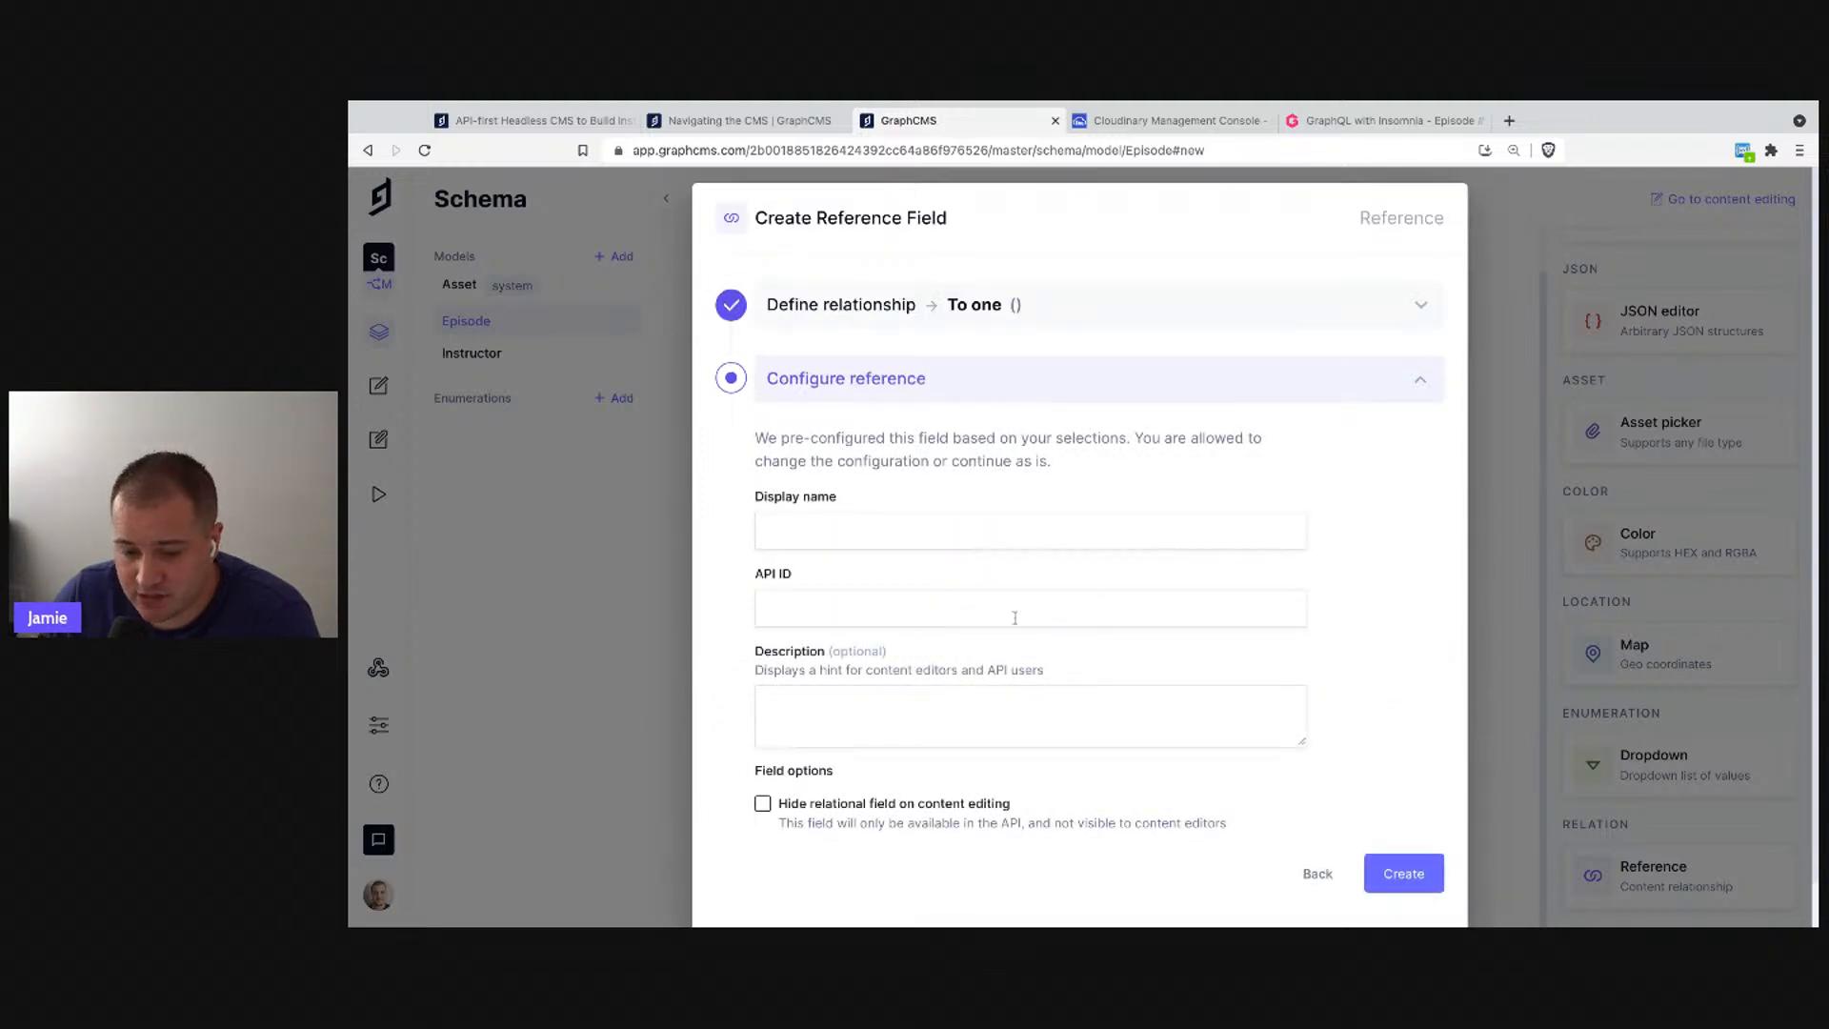
pyautogui.scroll(-1, 1035, 569)
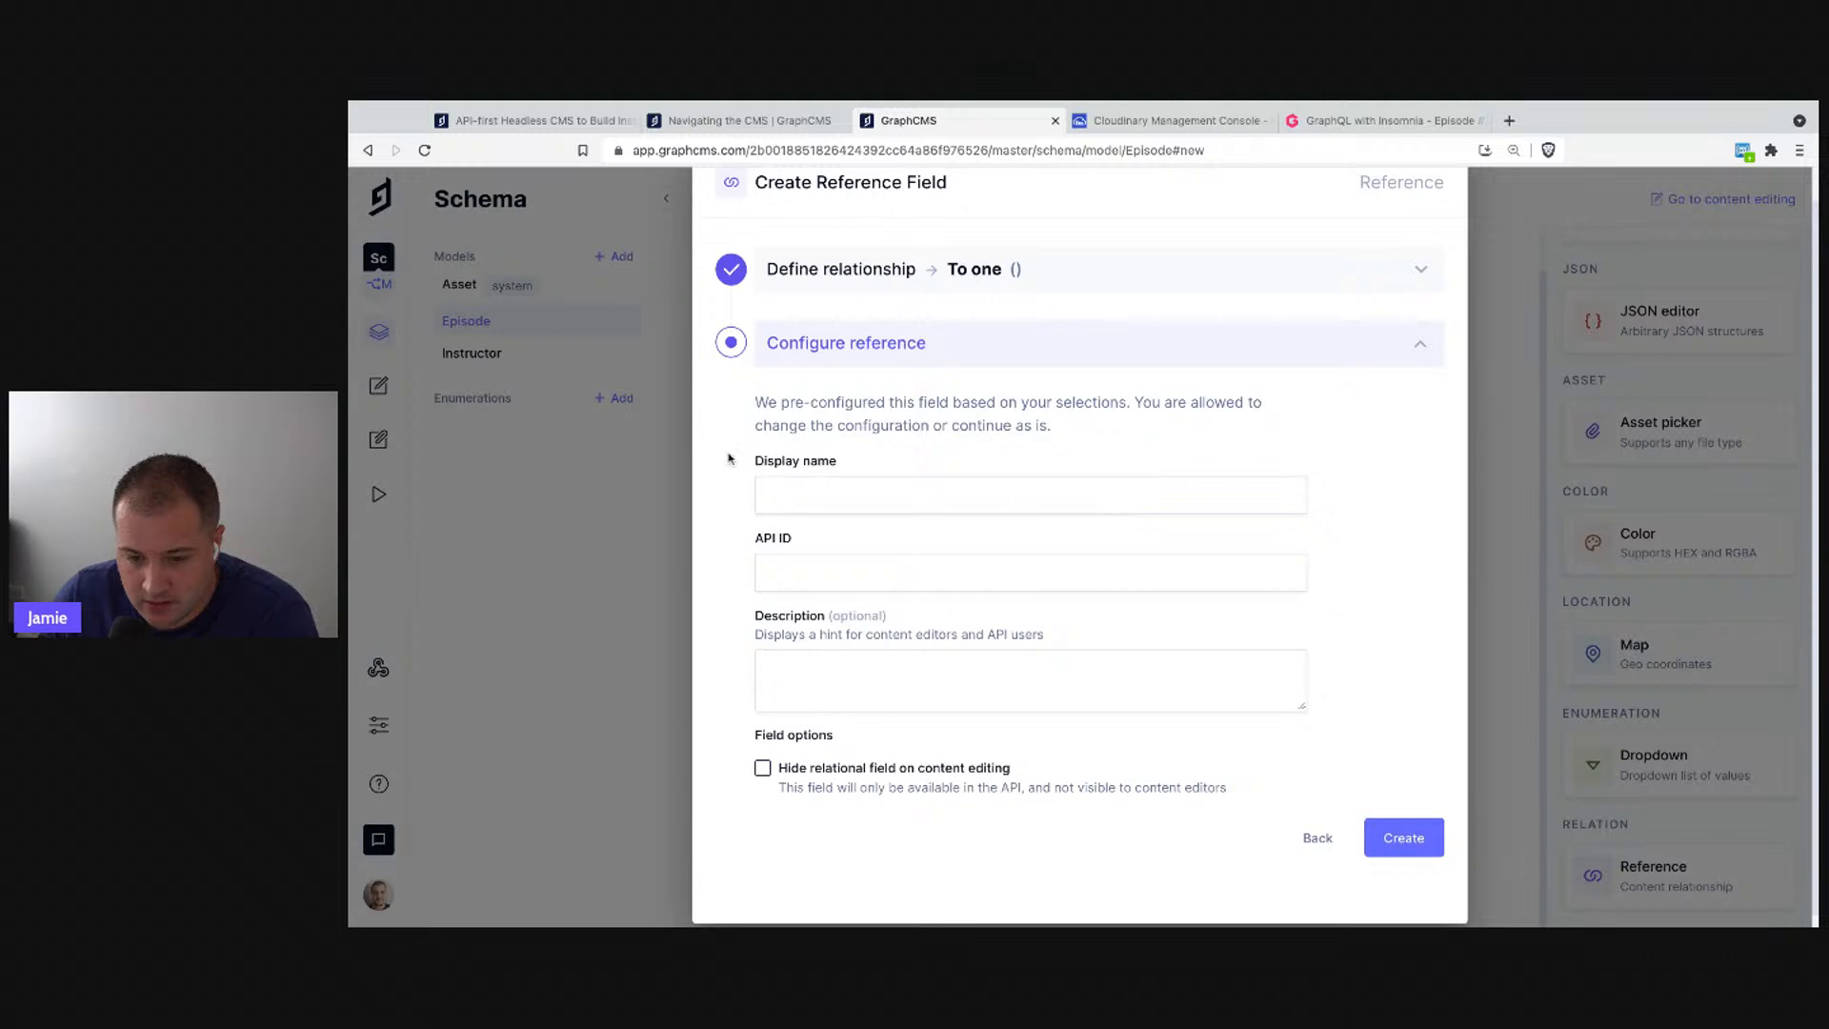
pyautogui.click(1117, 285)
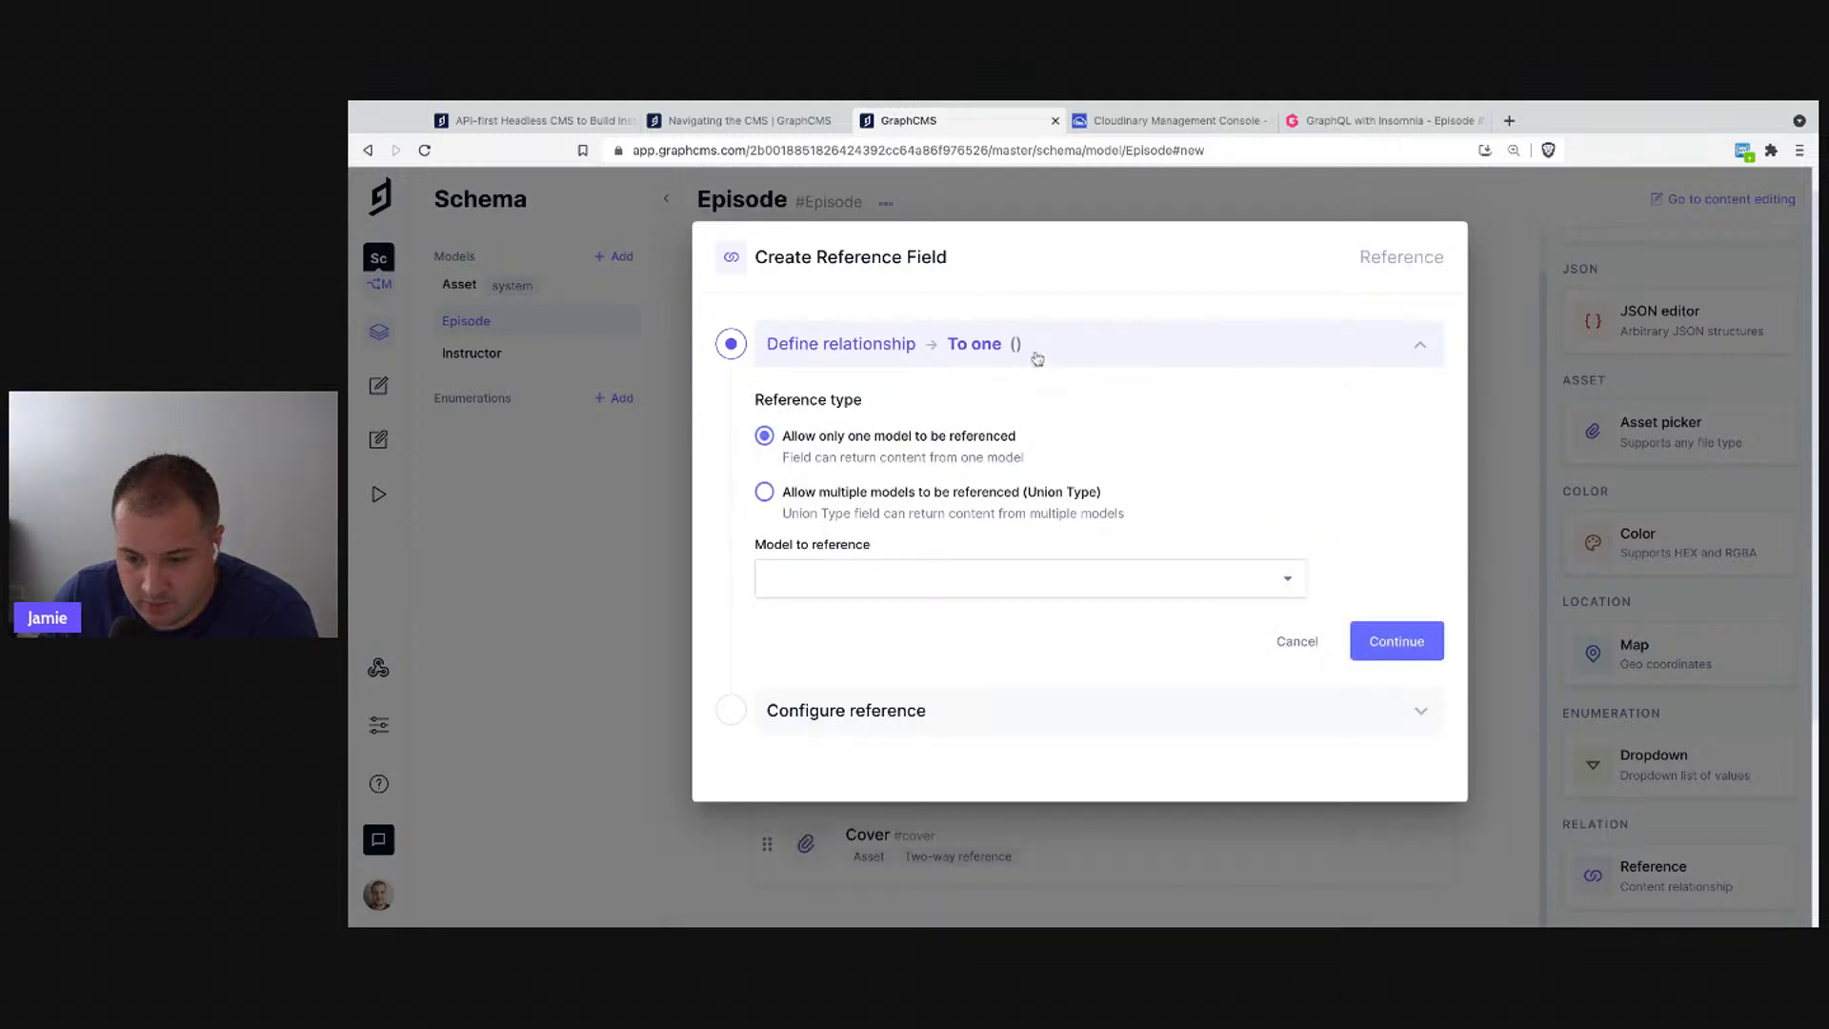
pyautogui.click(1037, 359)
pyautogui.click(987, 373)
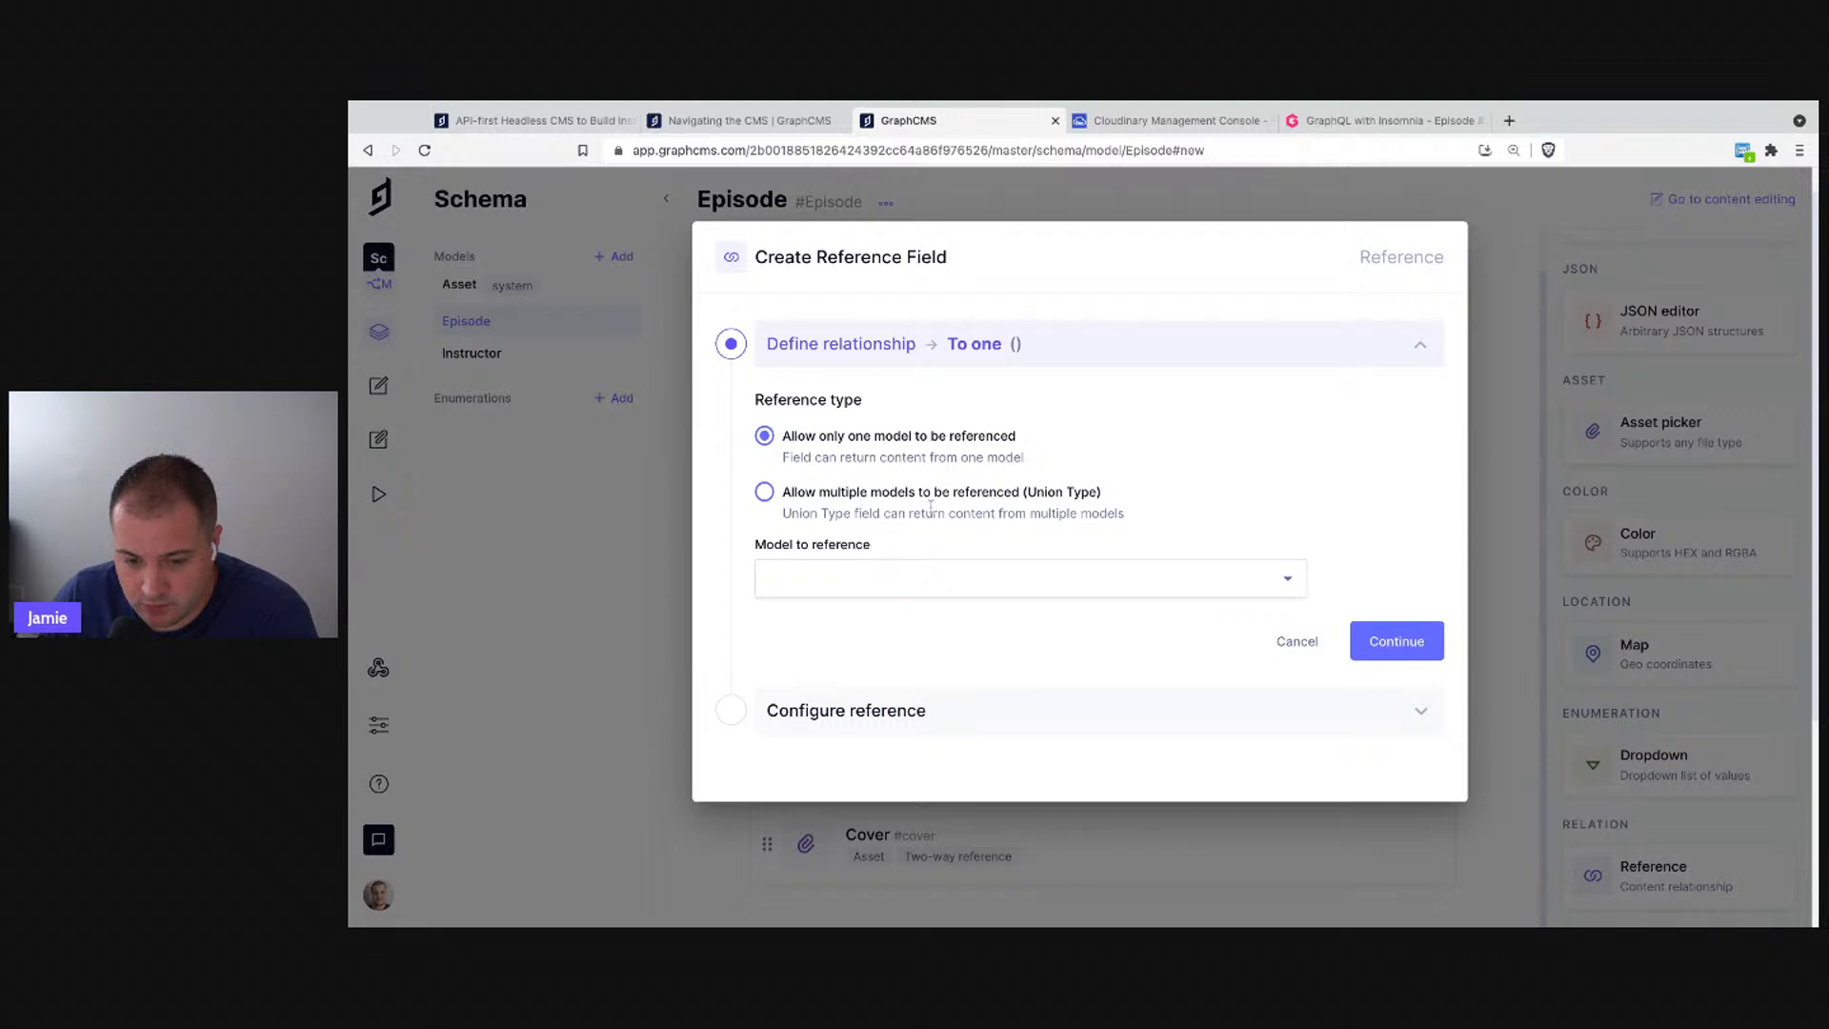
pyautogui.click(1155, 579)
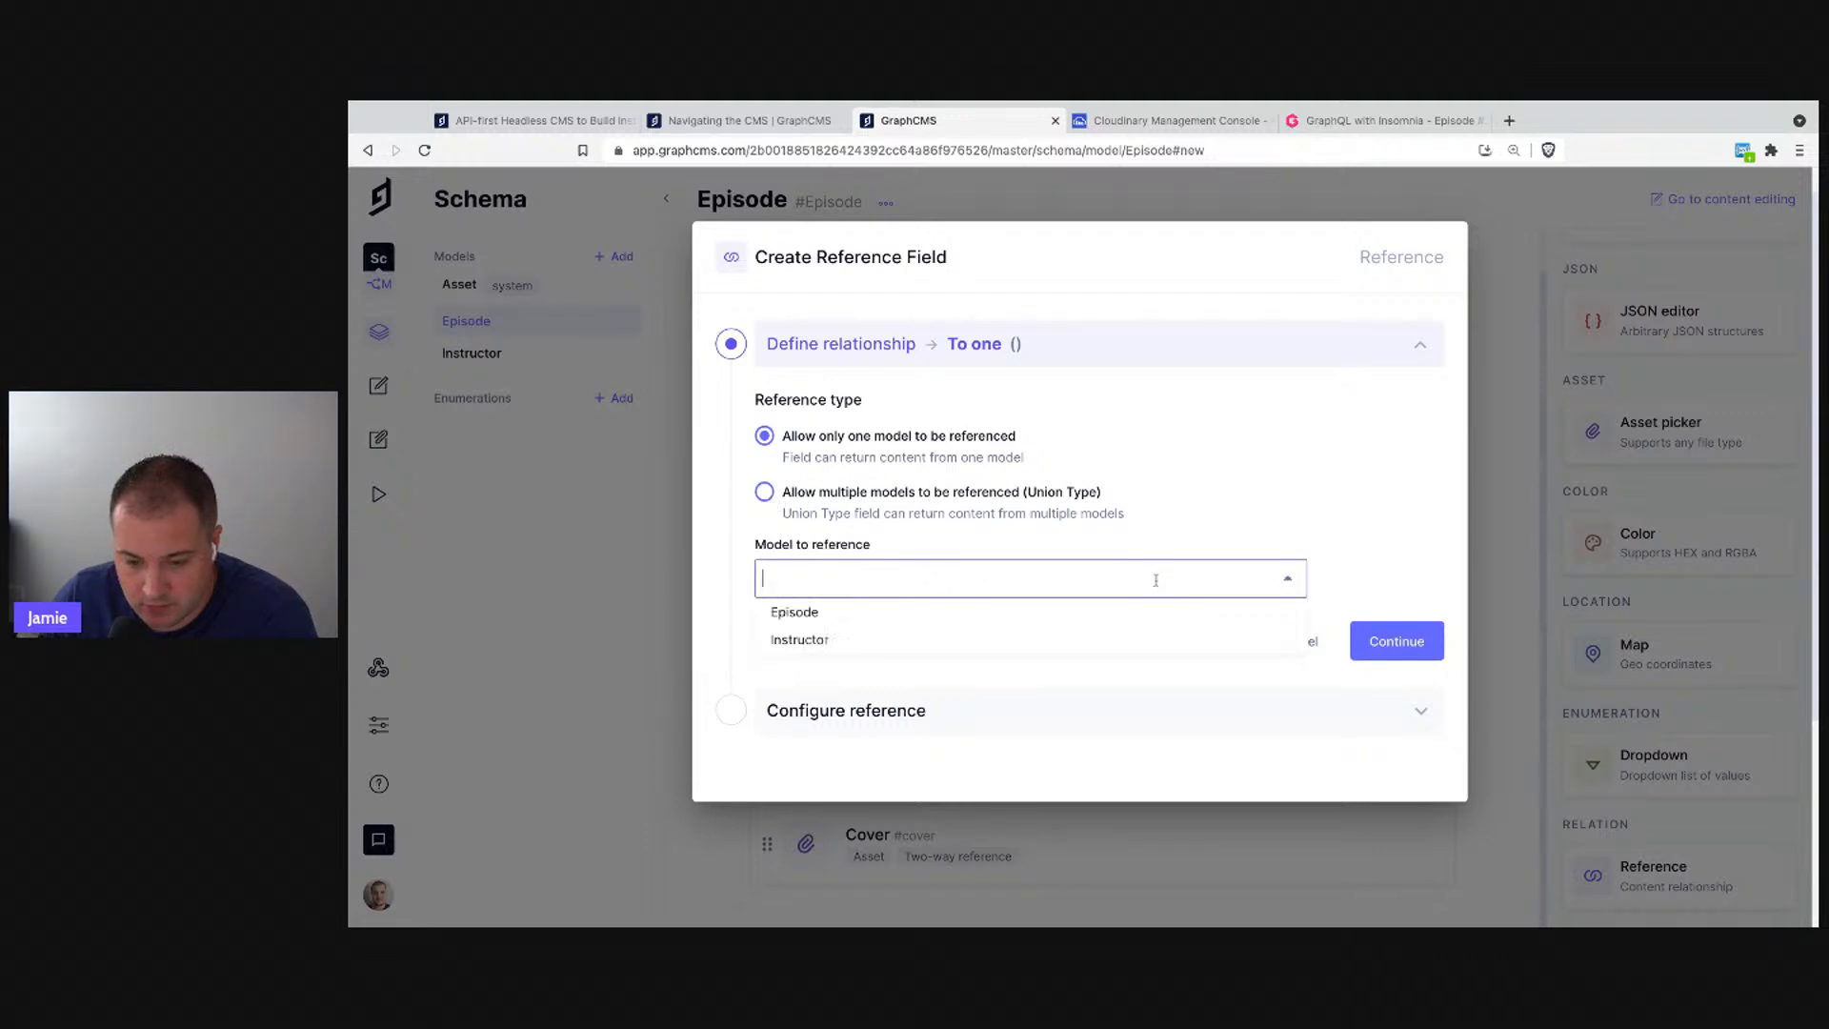
# - Target the Instructor model as a two-way reference with Many to many cardinality
pyautogui.click(900, 640)
pyautogui.scroll(-3, 902, 645)
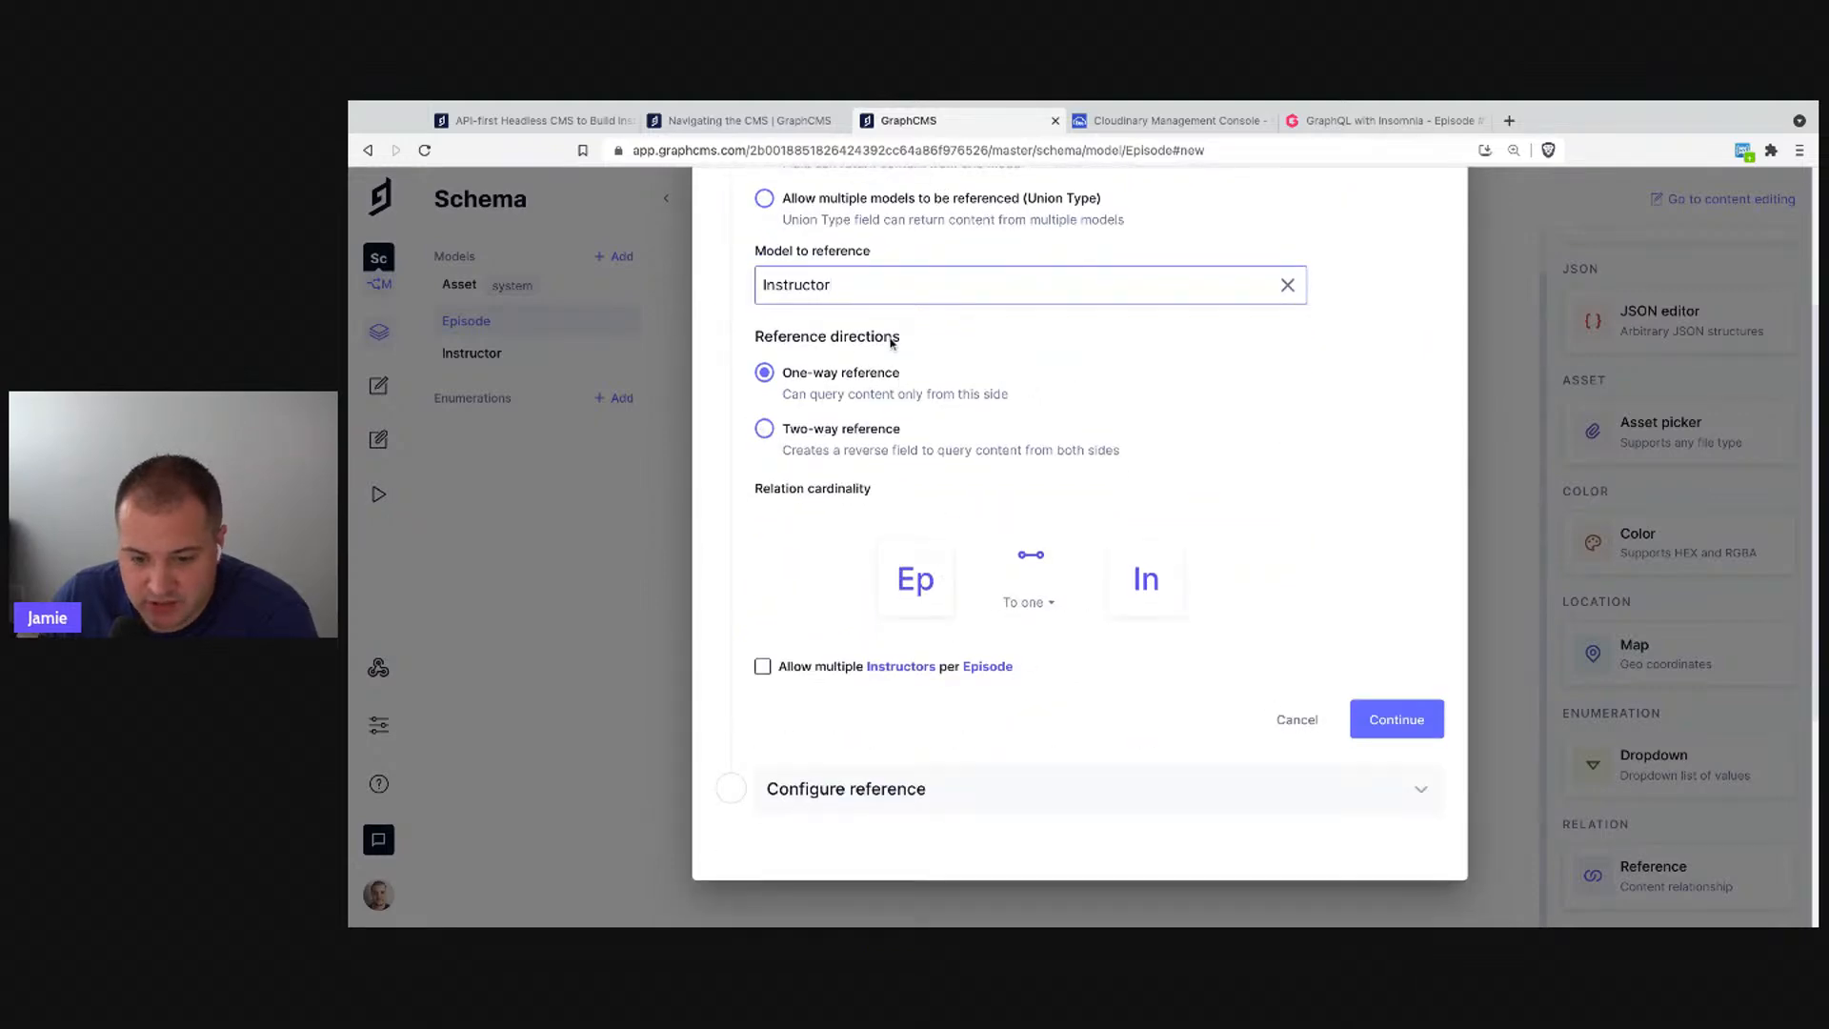
pyautogui.scroll(1, 911, 474)
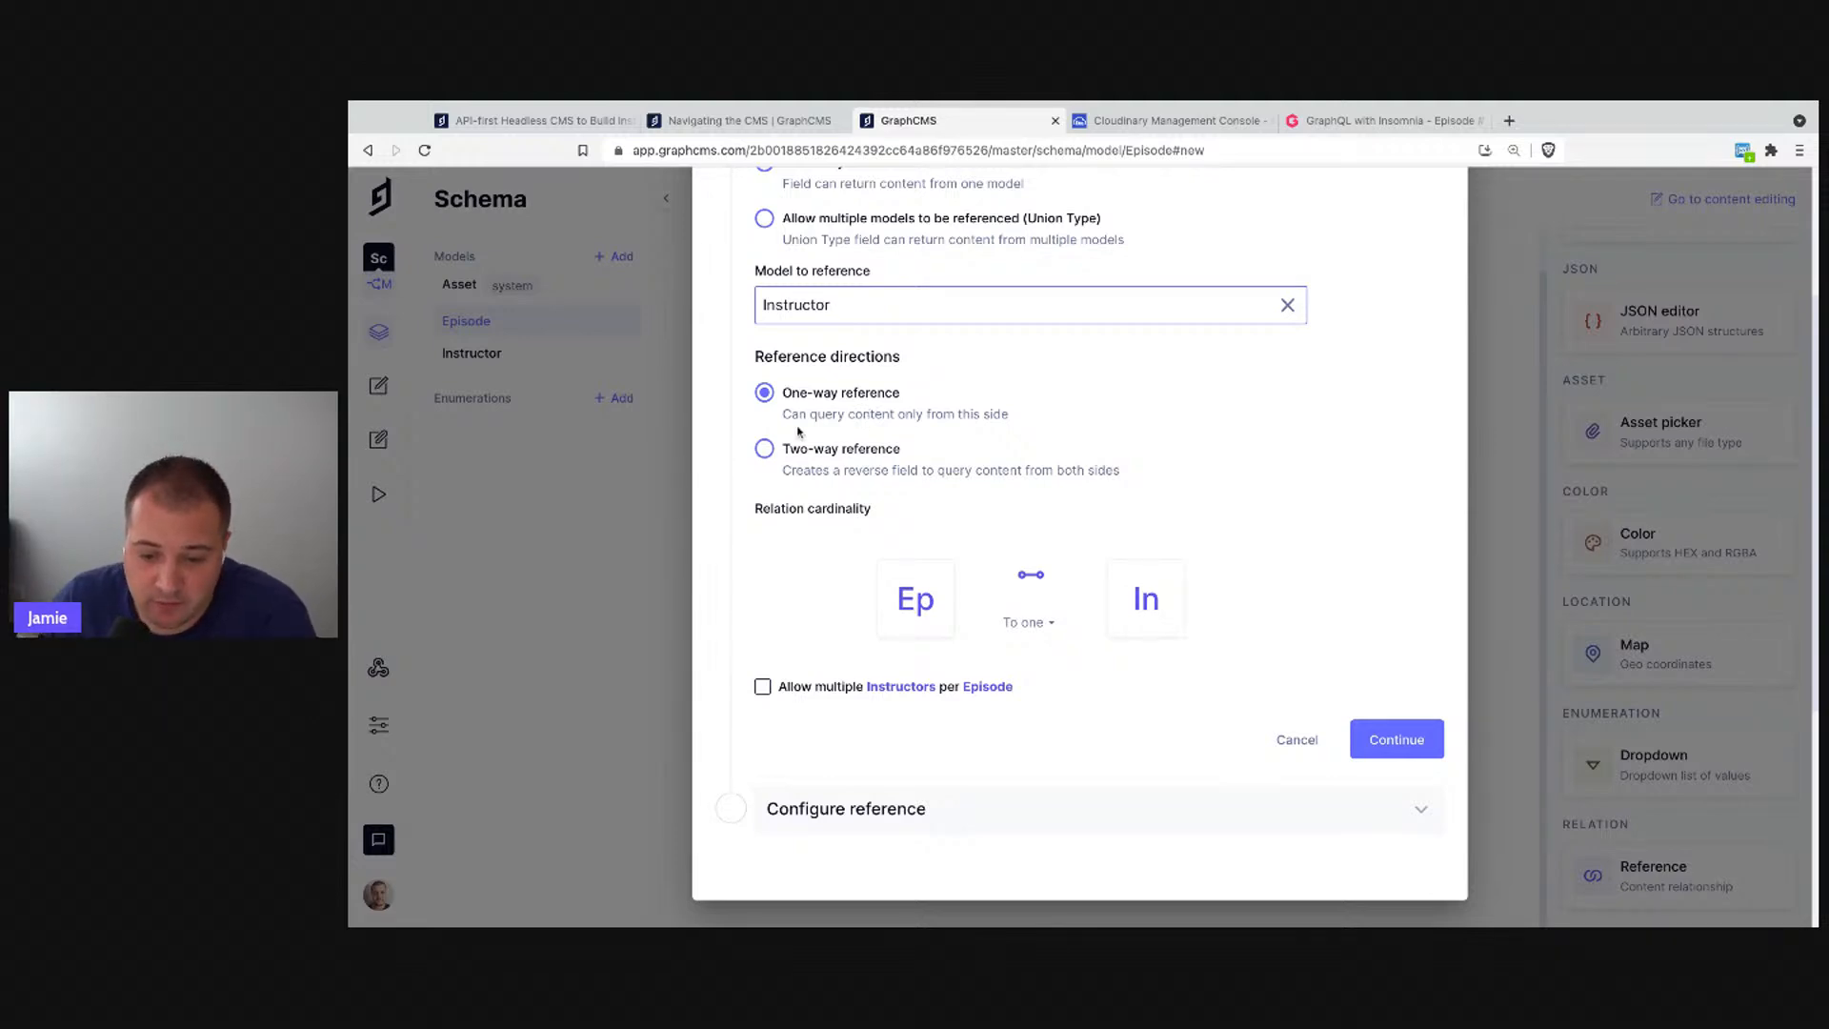
pyautogui.click(785, 454)
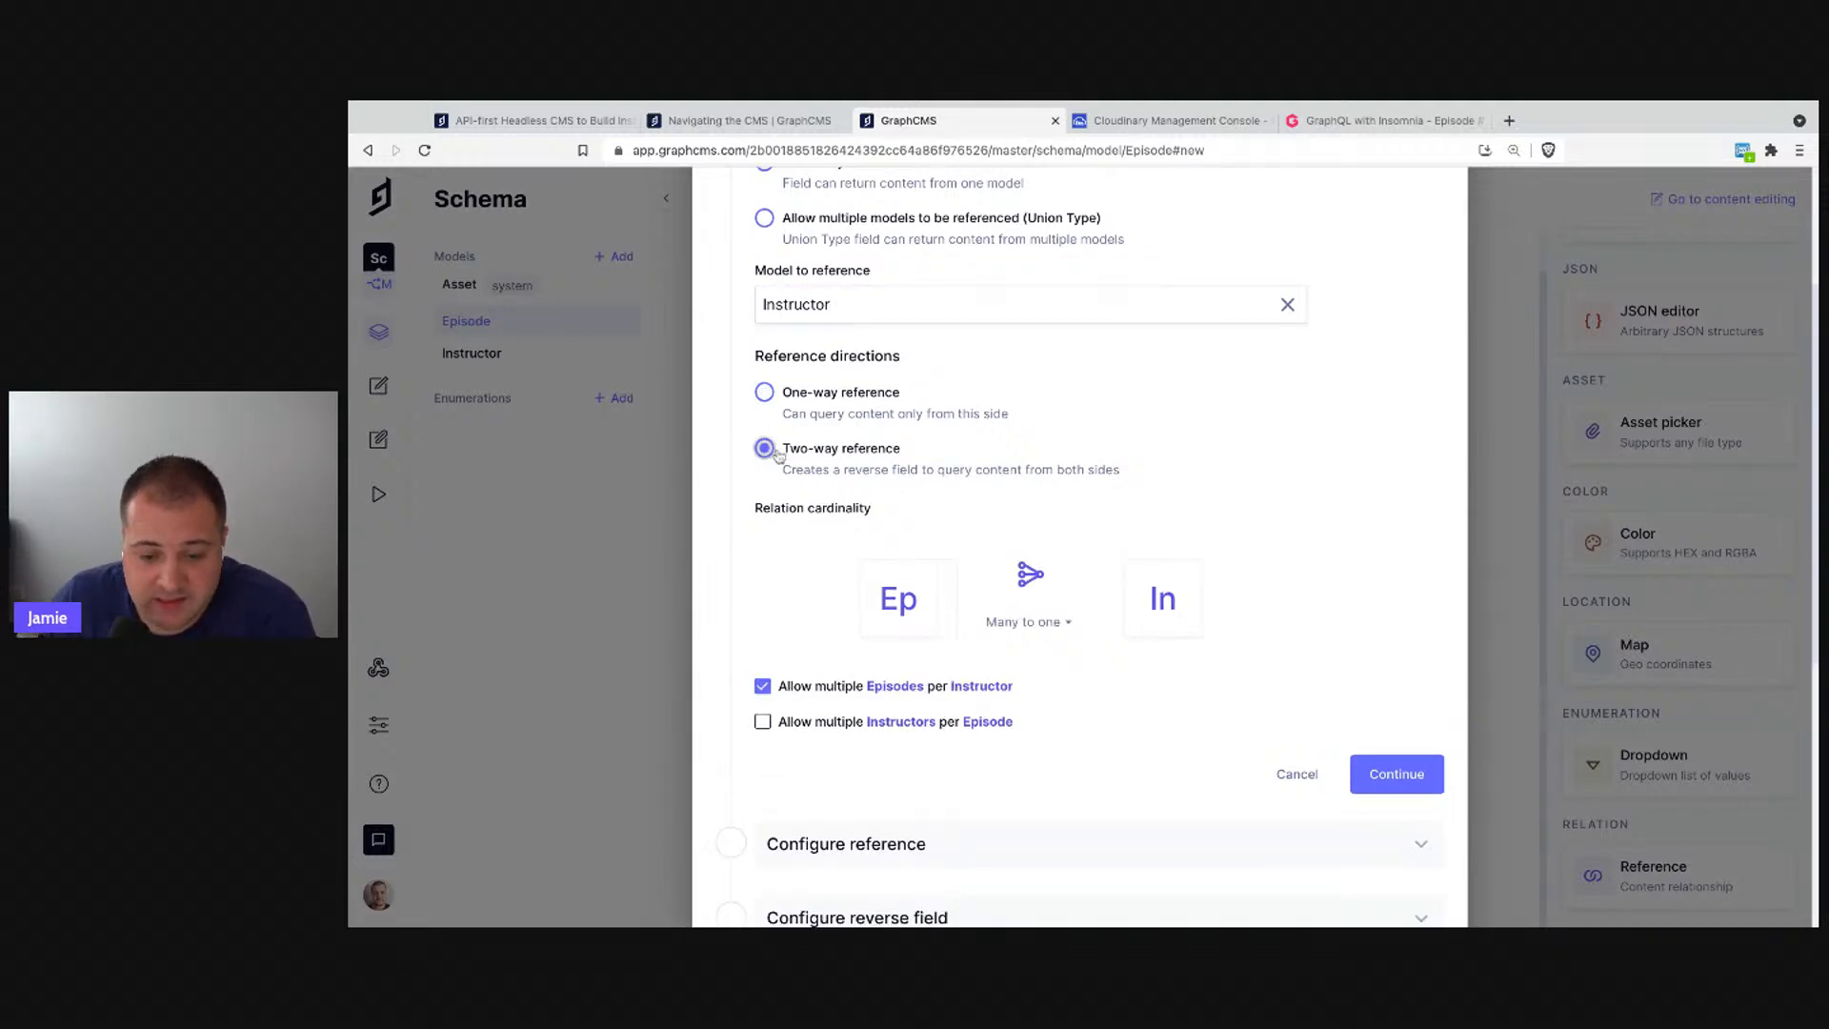
pyautogui.click(1030, 627)
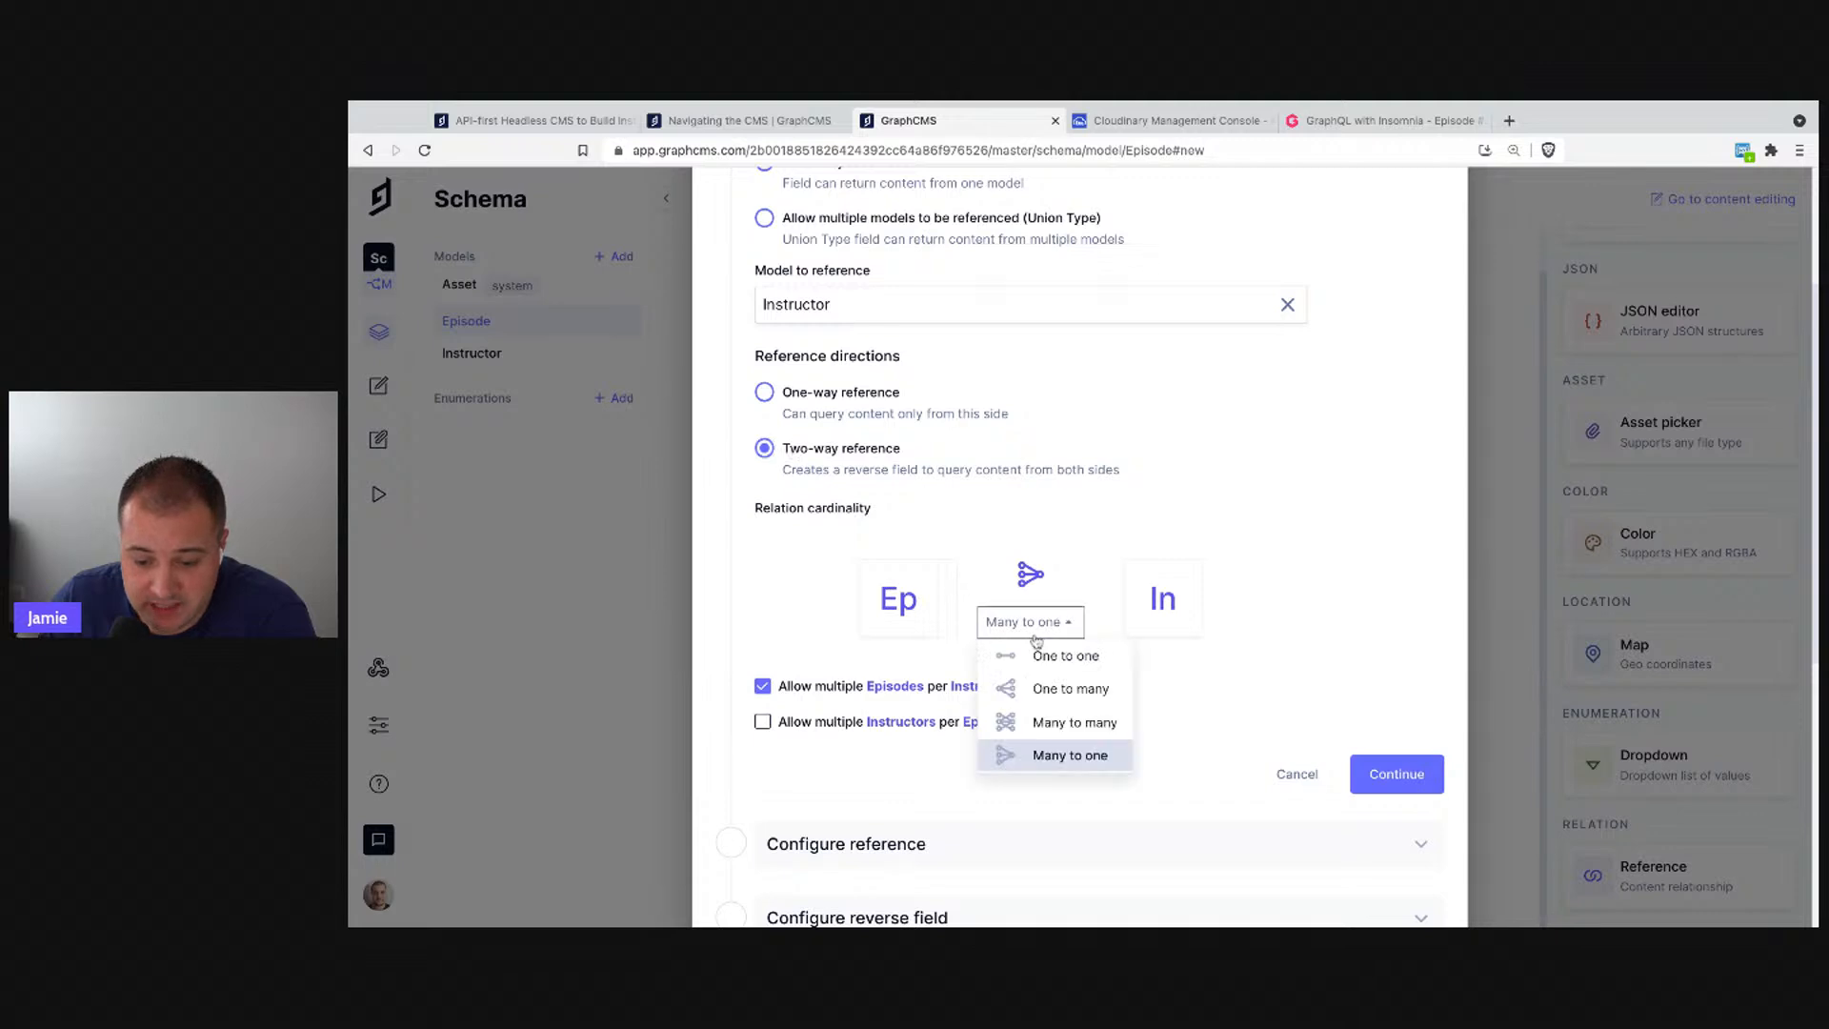
pyautogui.click(1112, 726)
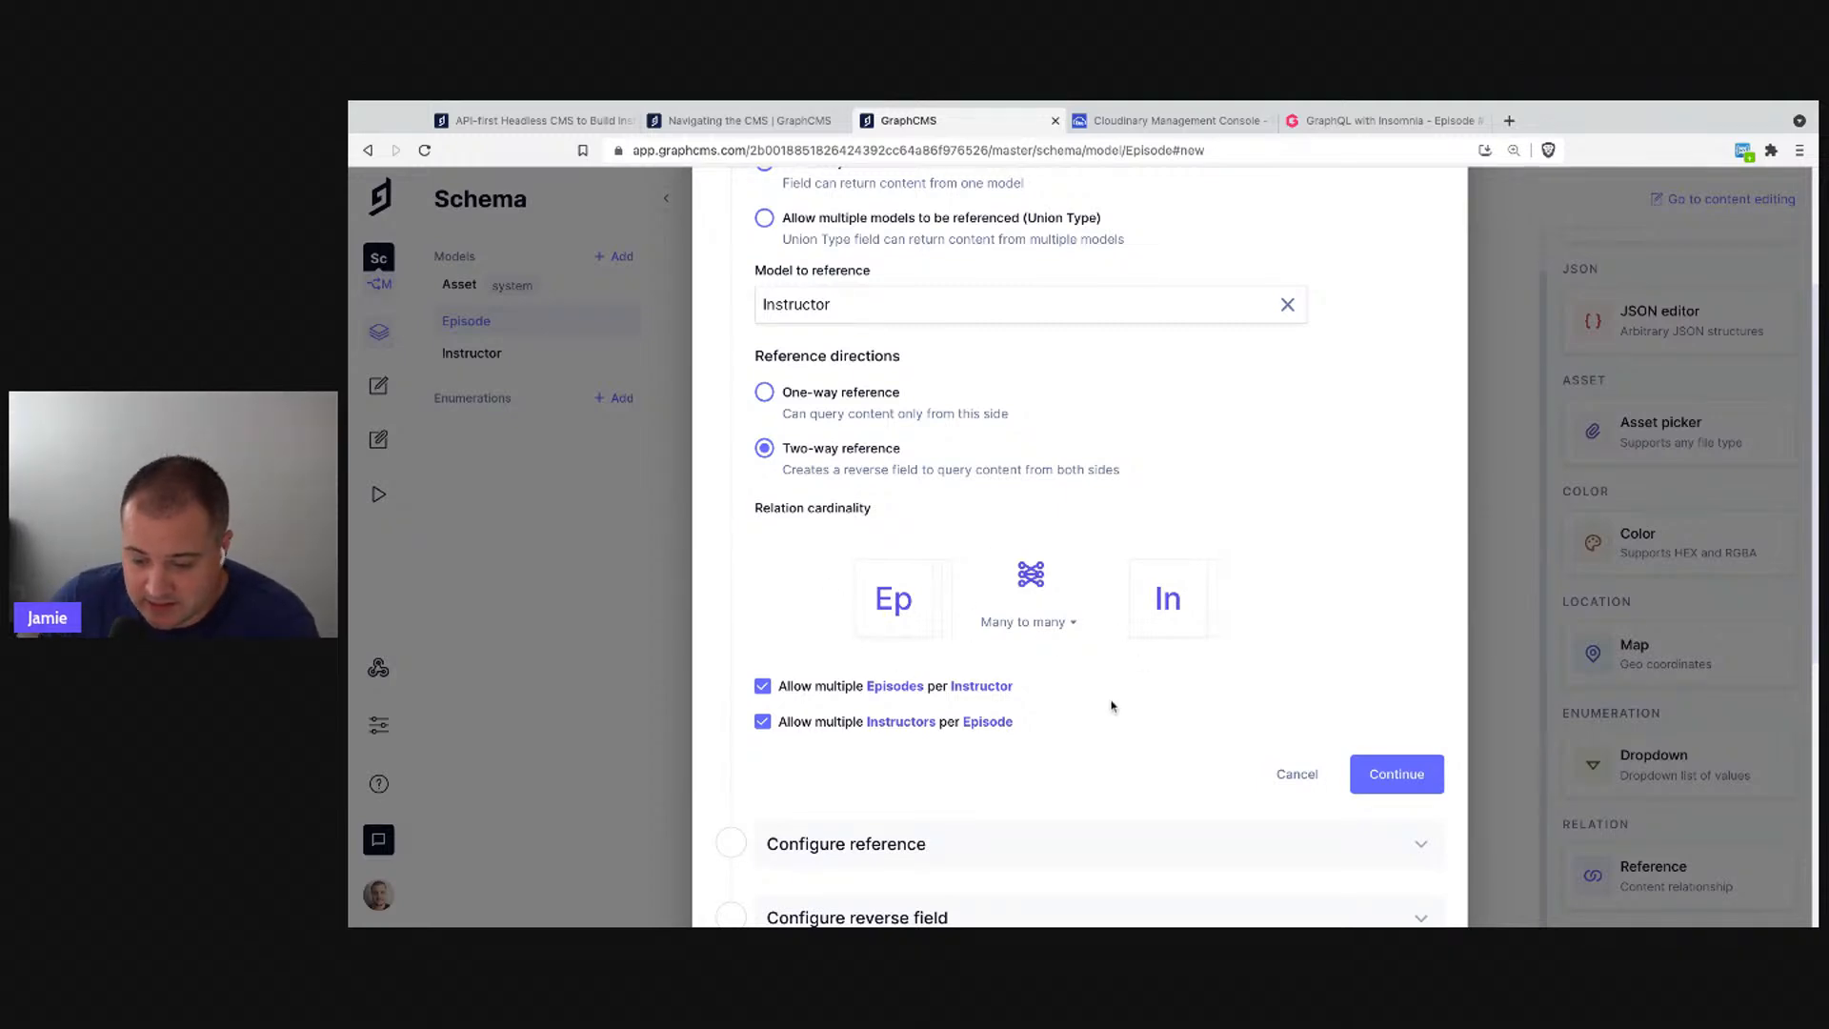
pyautogui.scroll(-1, 1115, 709)
pyautogui.click(1419, 746)
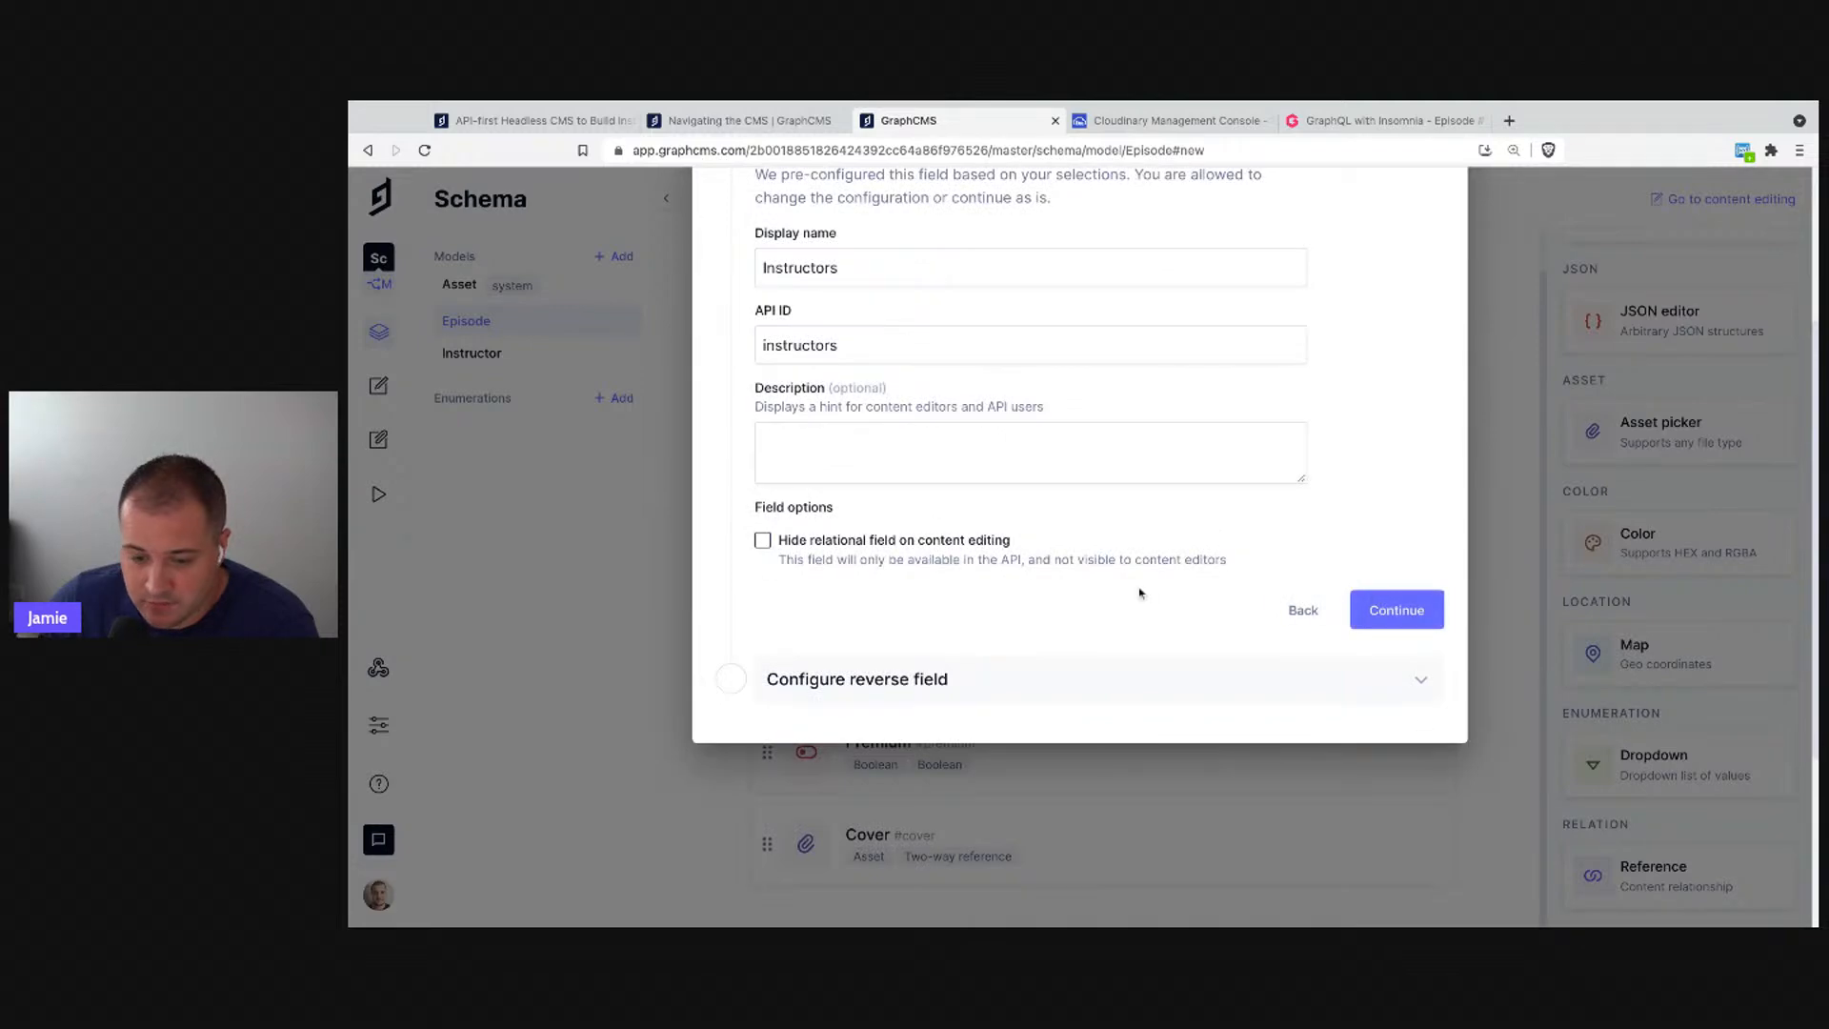
# - Keep the 'Instructors' field and reverse 'Episodes' field on Instructor, then create them
pyautogui.scroll(1, 952, 495)
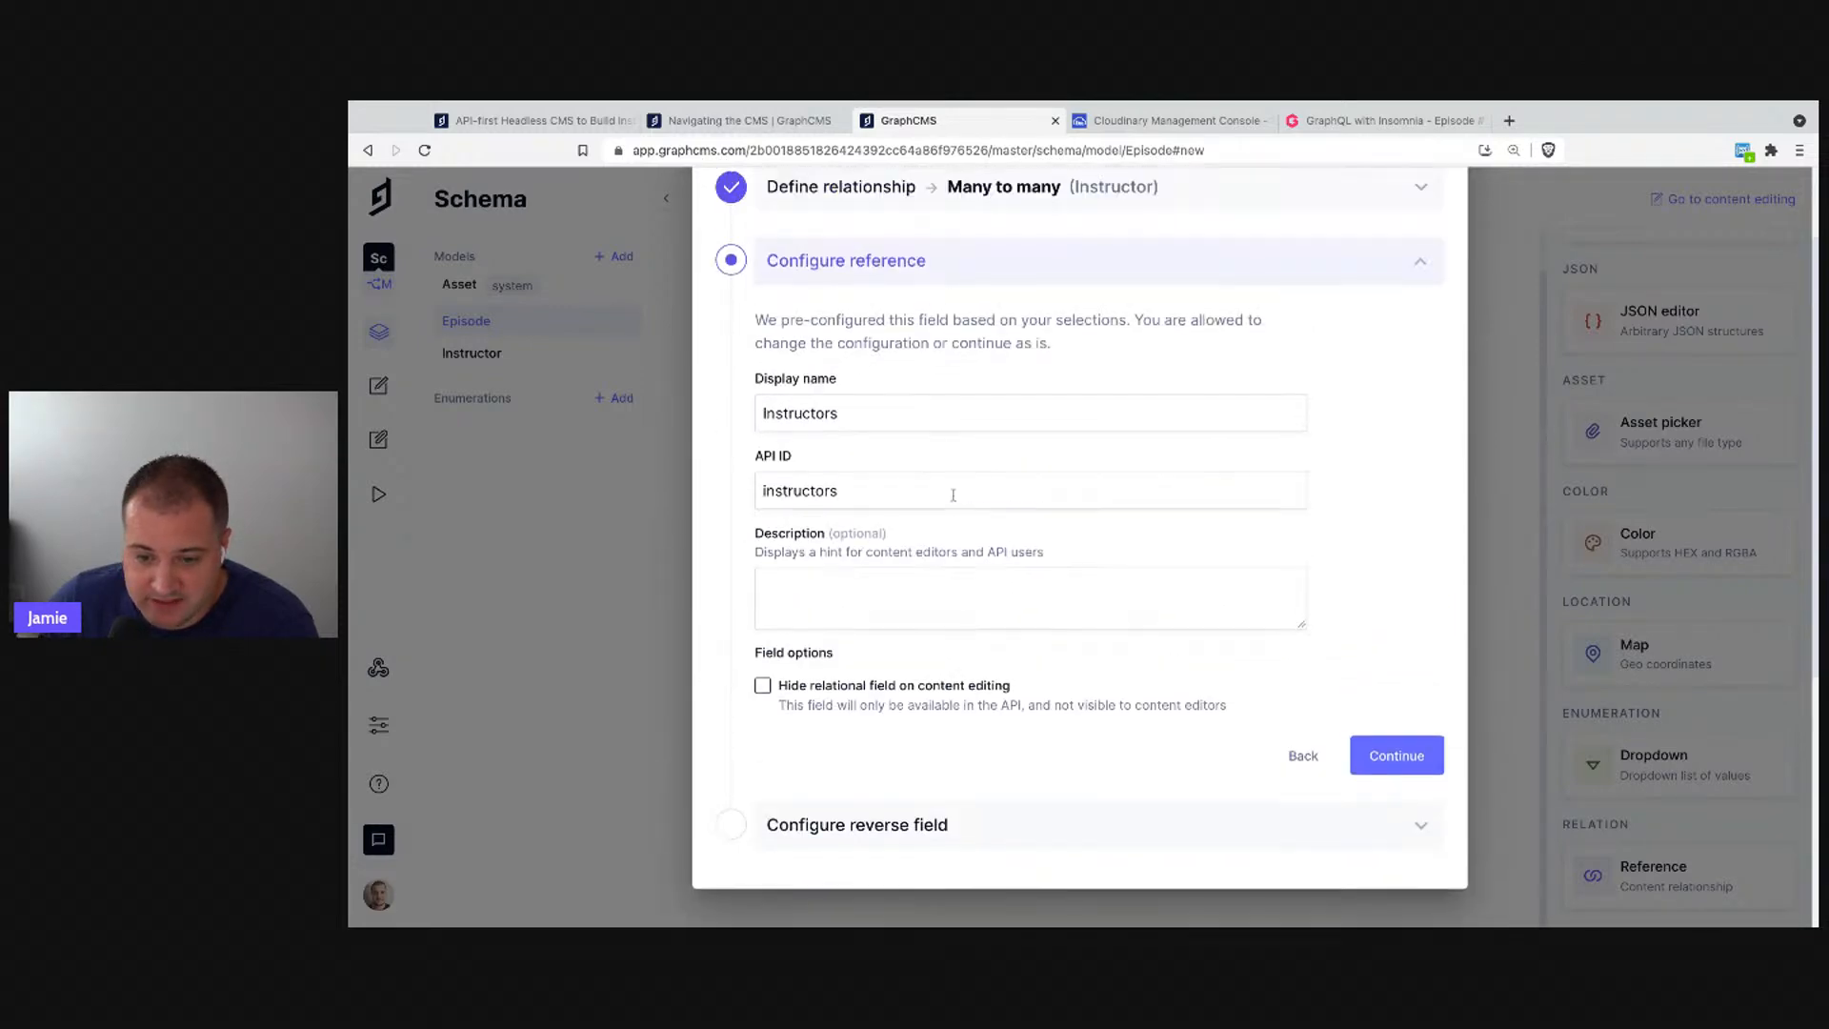
pyautogui.click(1391, 778)
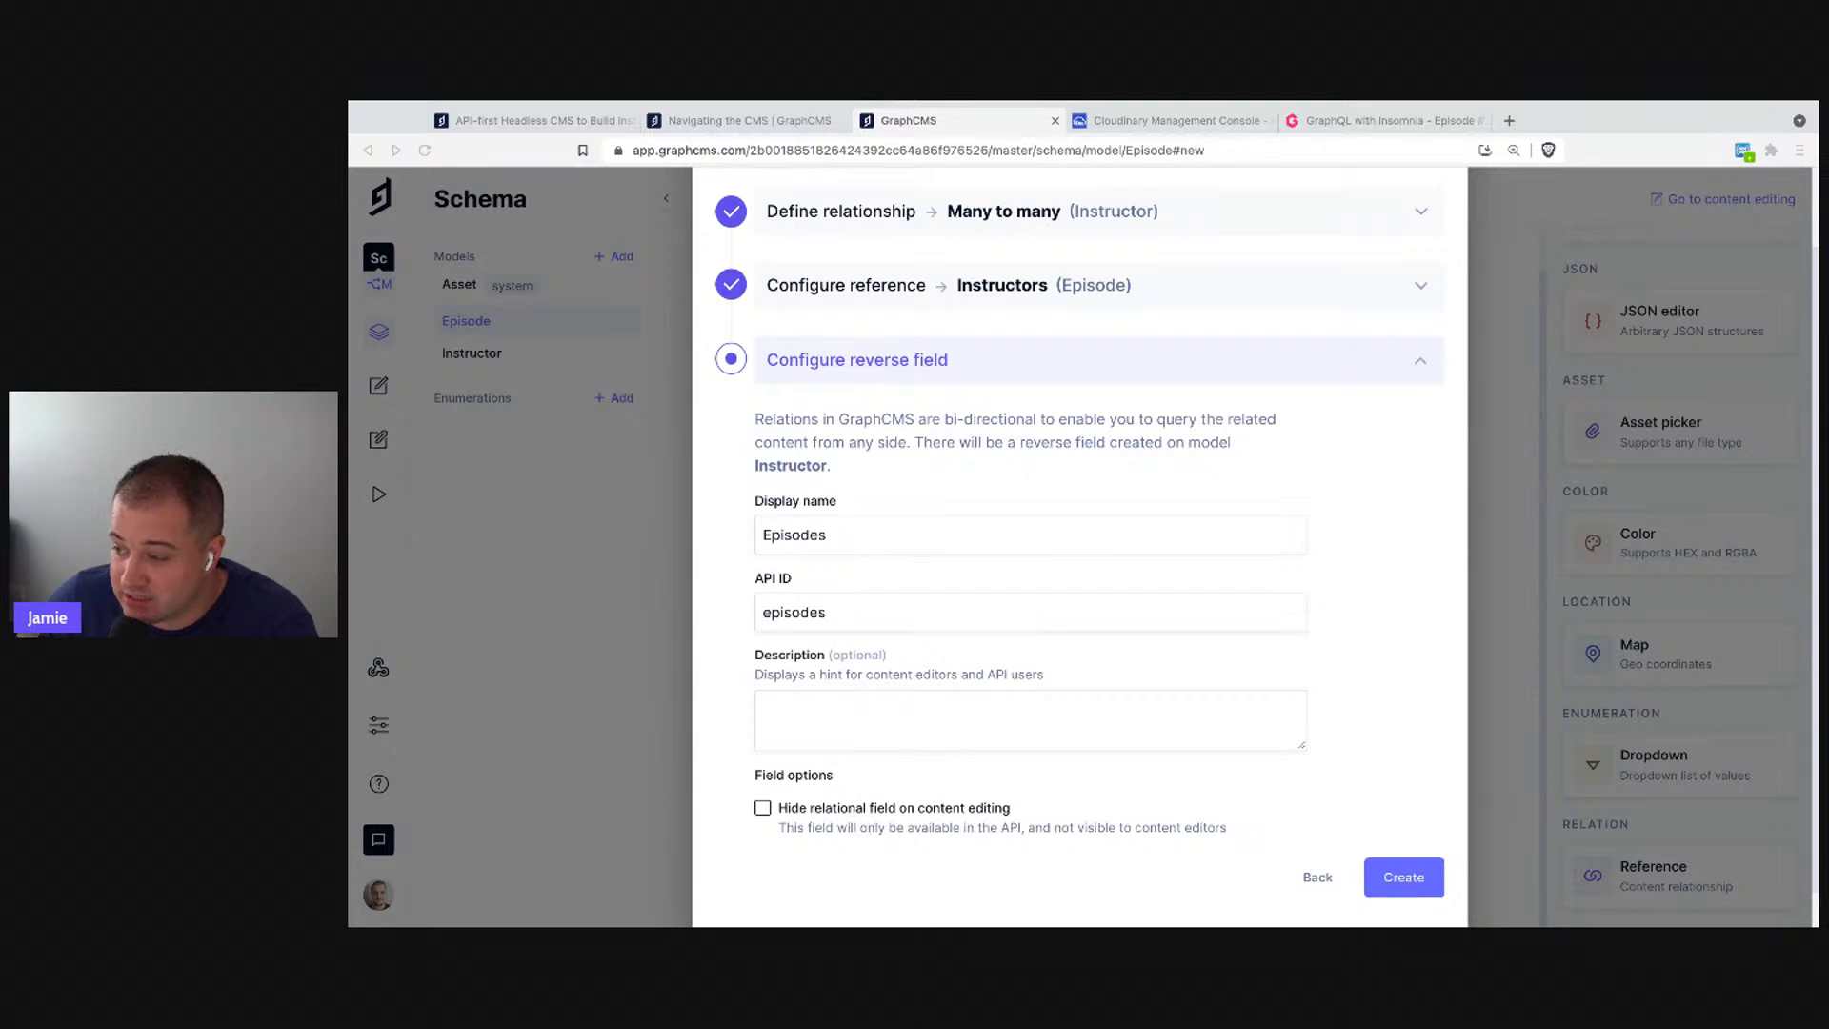
pyautogui.click(1166, 581)
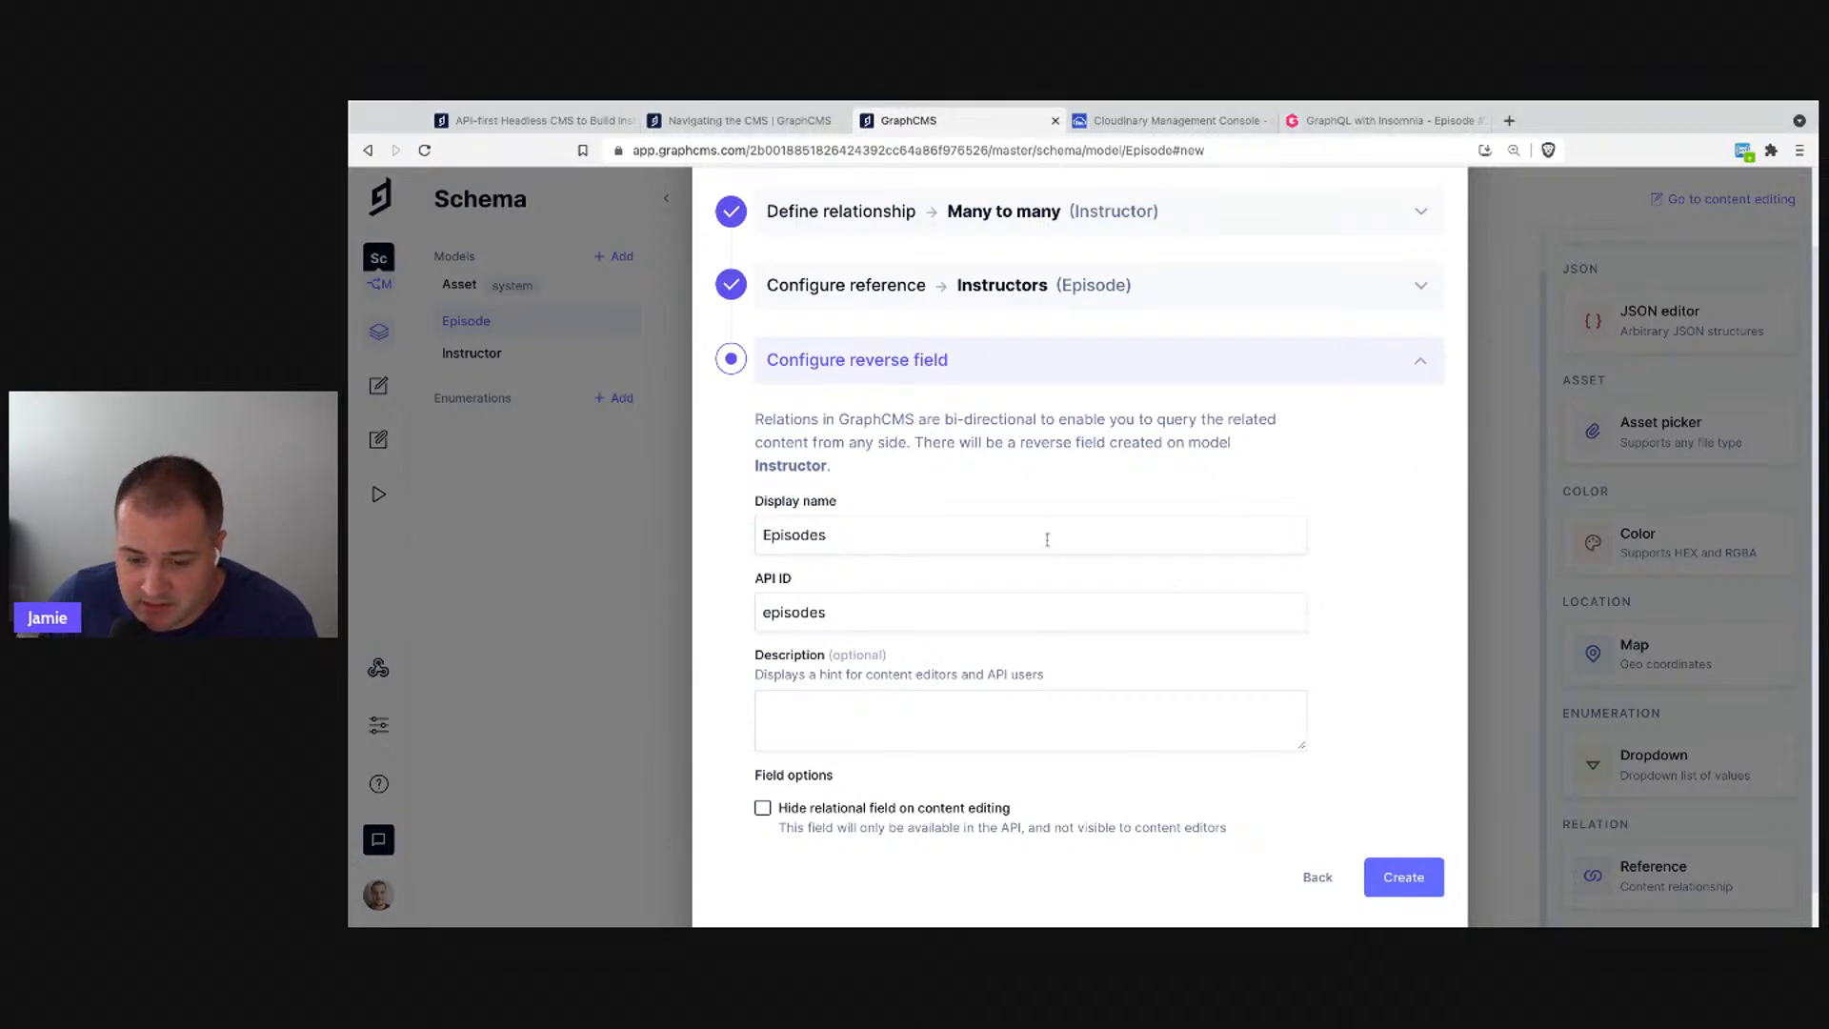
pyautogui.scroll(-1, 1270, 655)
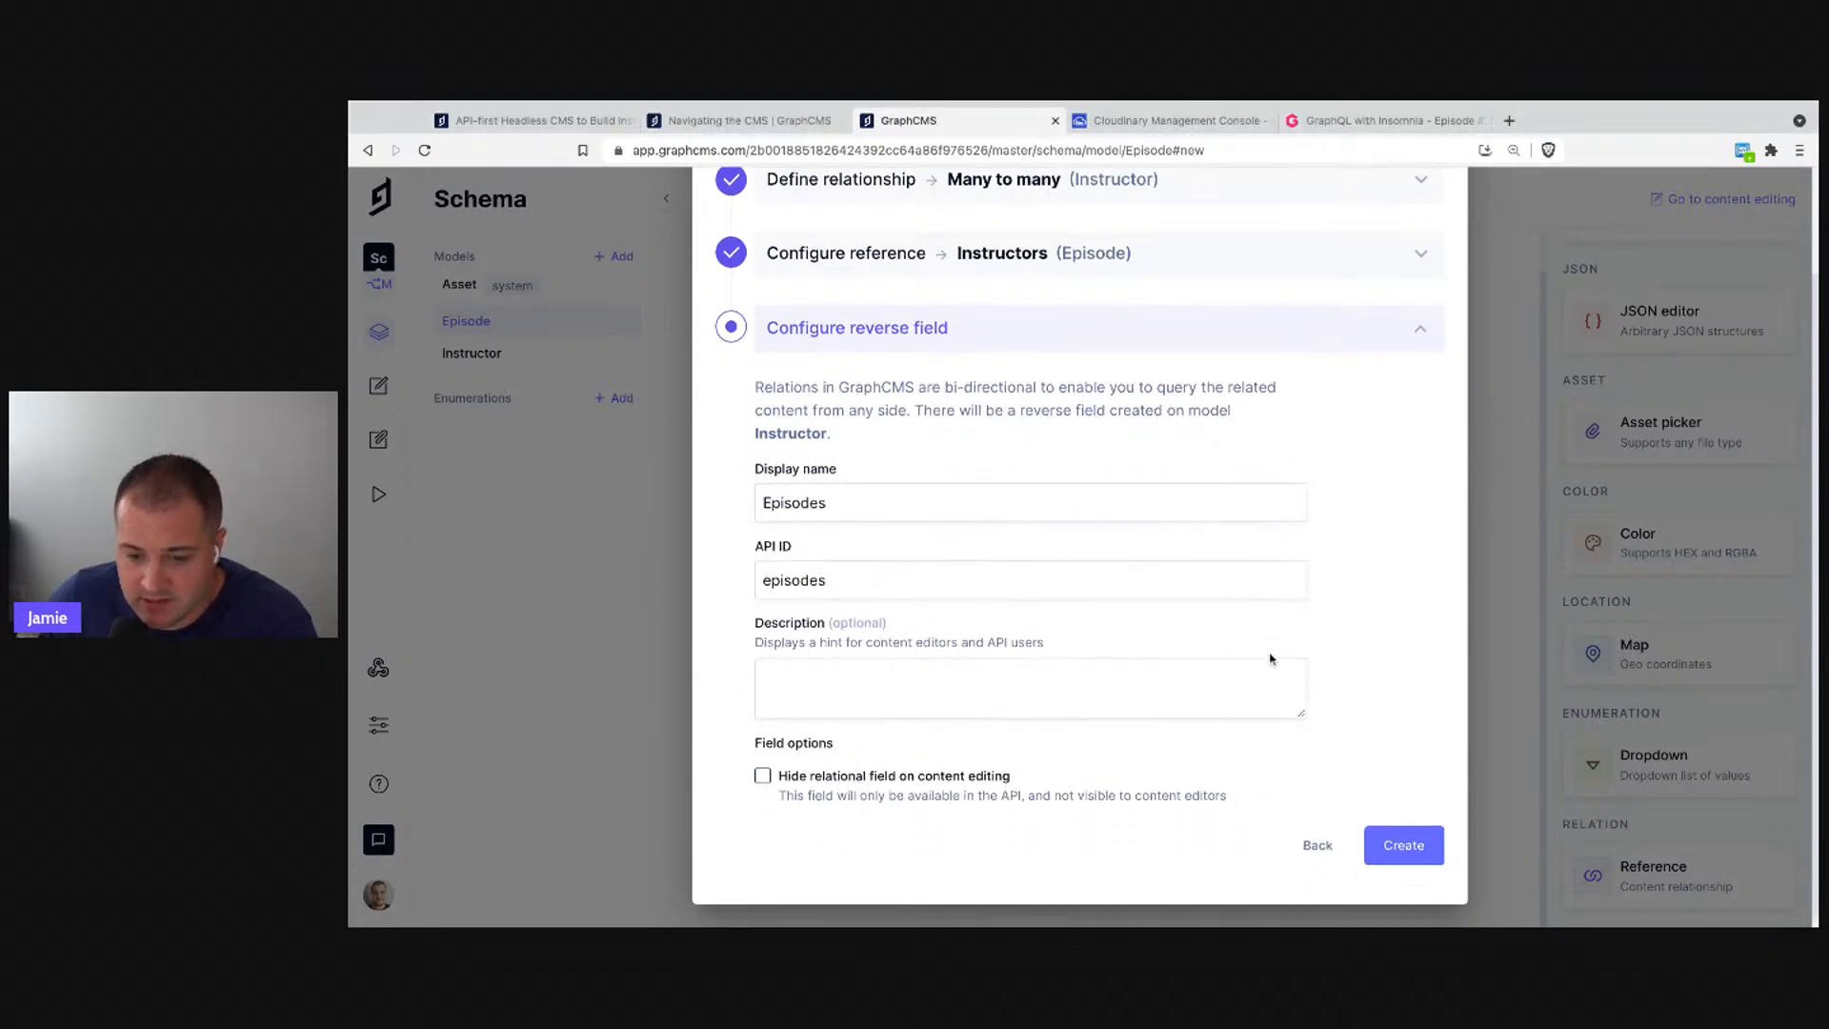
pyautogui.click(1401, 842)
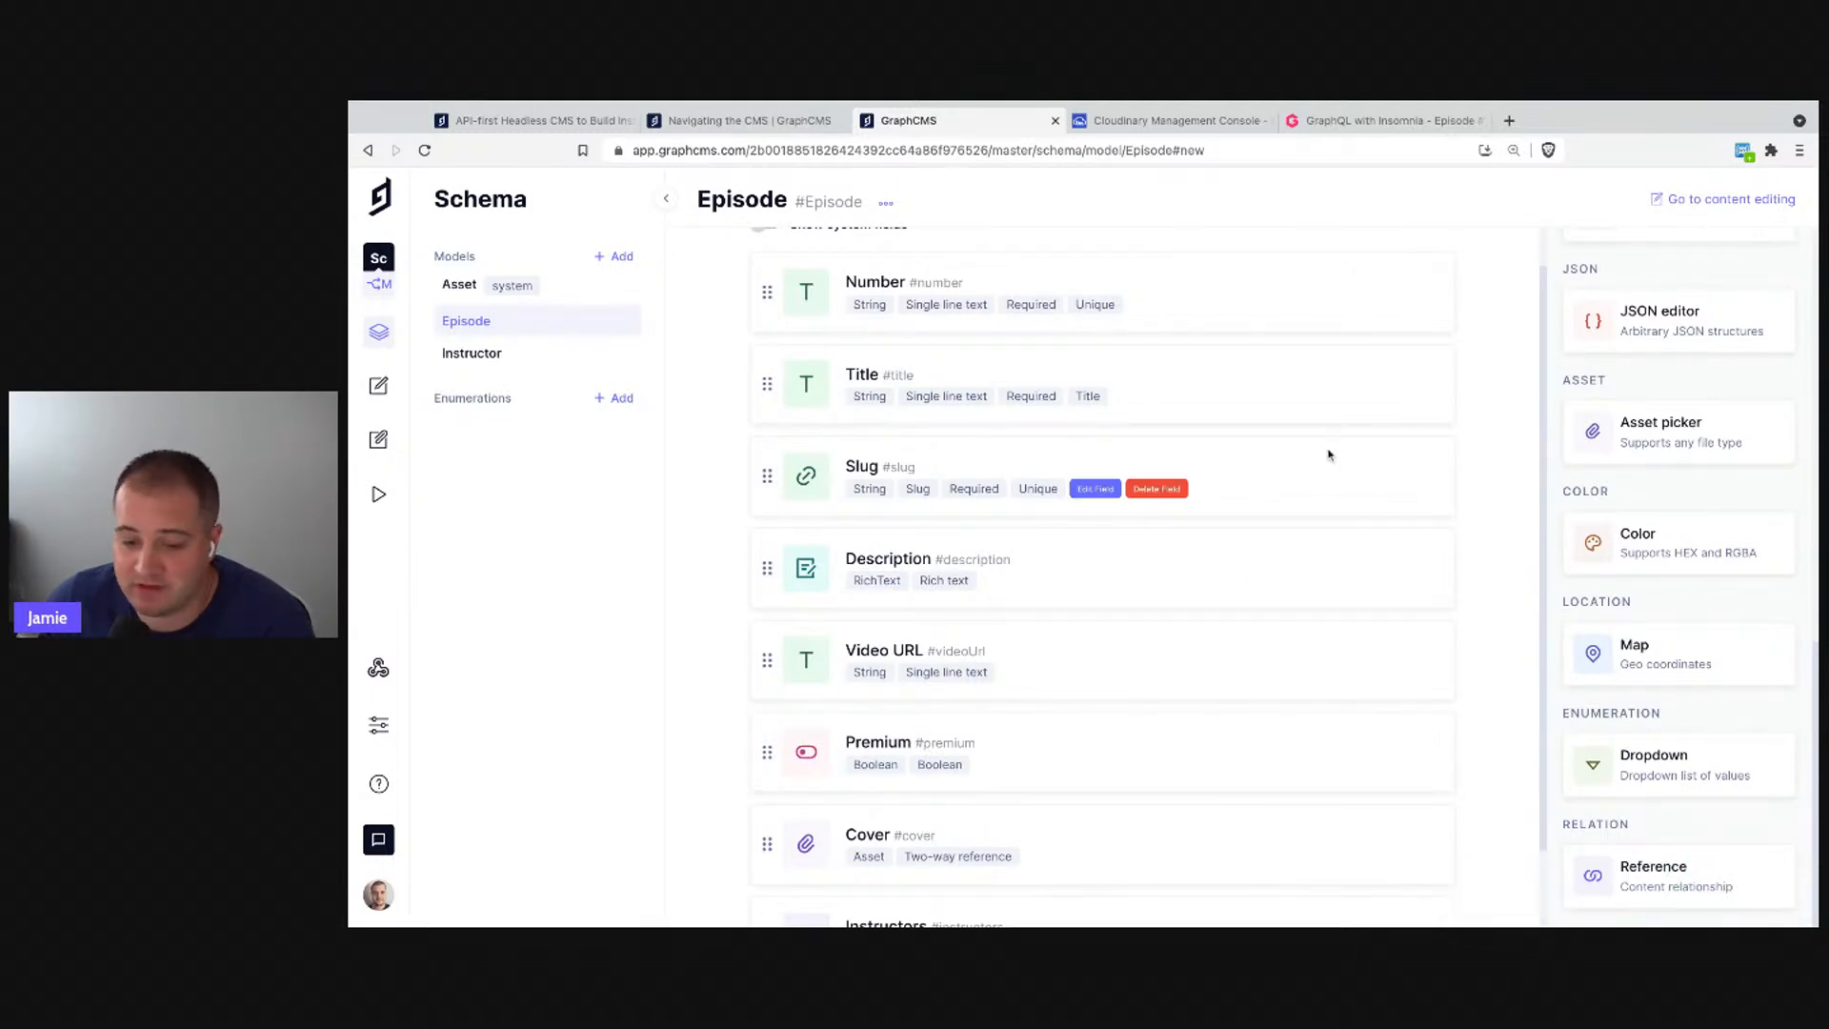
# - Scroll the Episode field list to confirm the multi-value, two-way Instructors field at the bottom
pyautogui.scroll(1, 1329, 454)
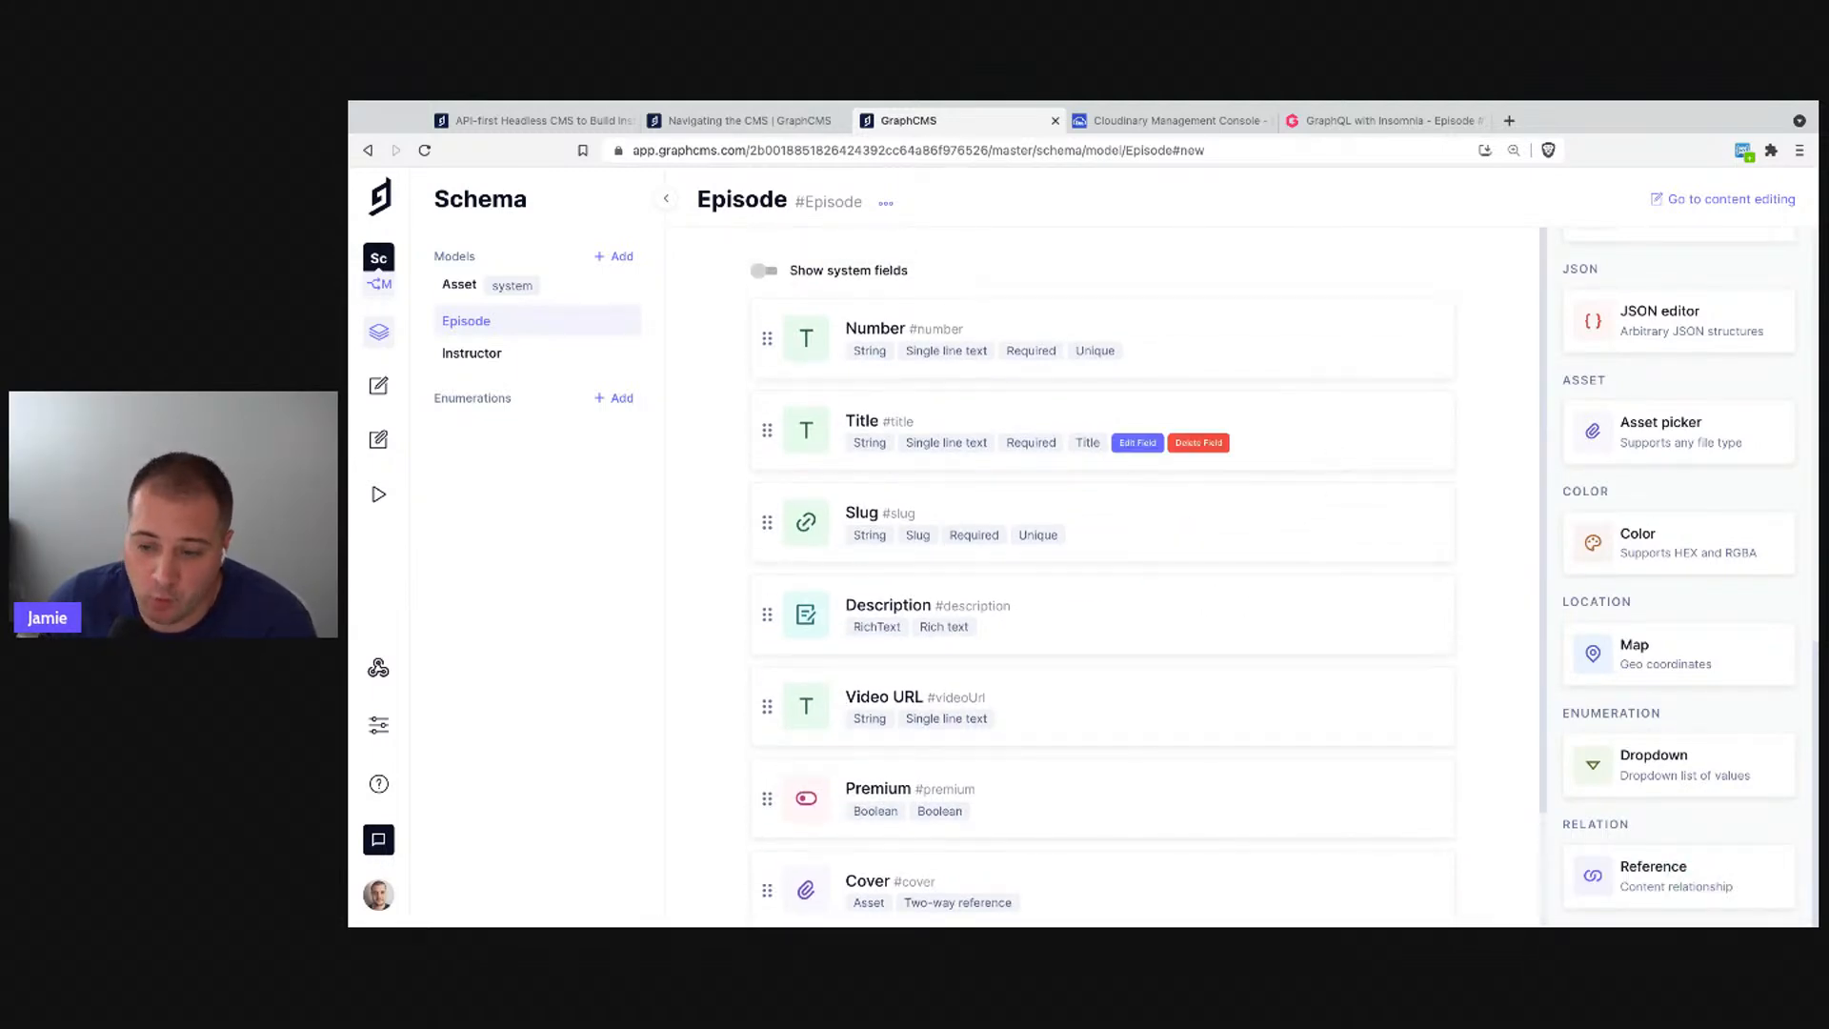
pyautogui.scroll(-3, 1368, 684)
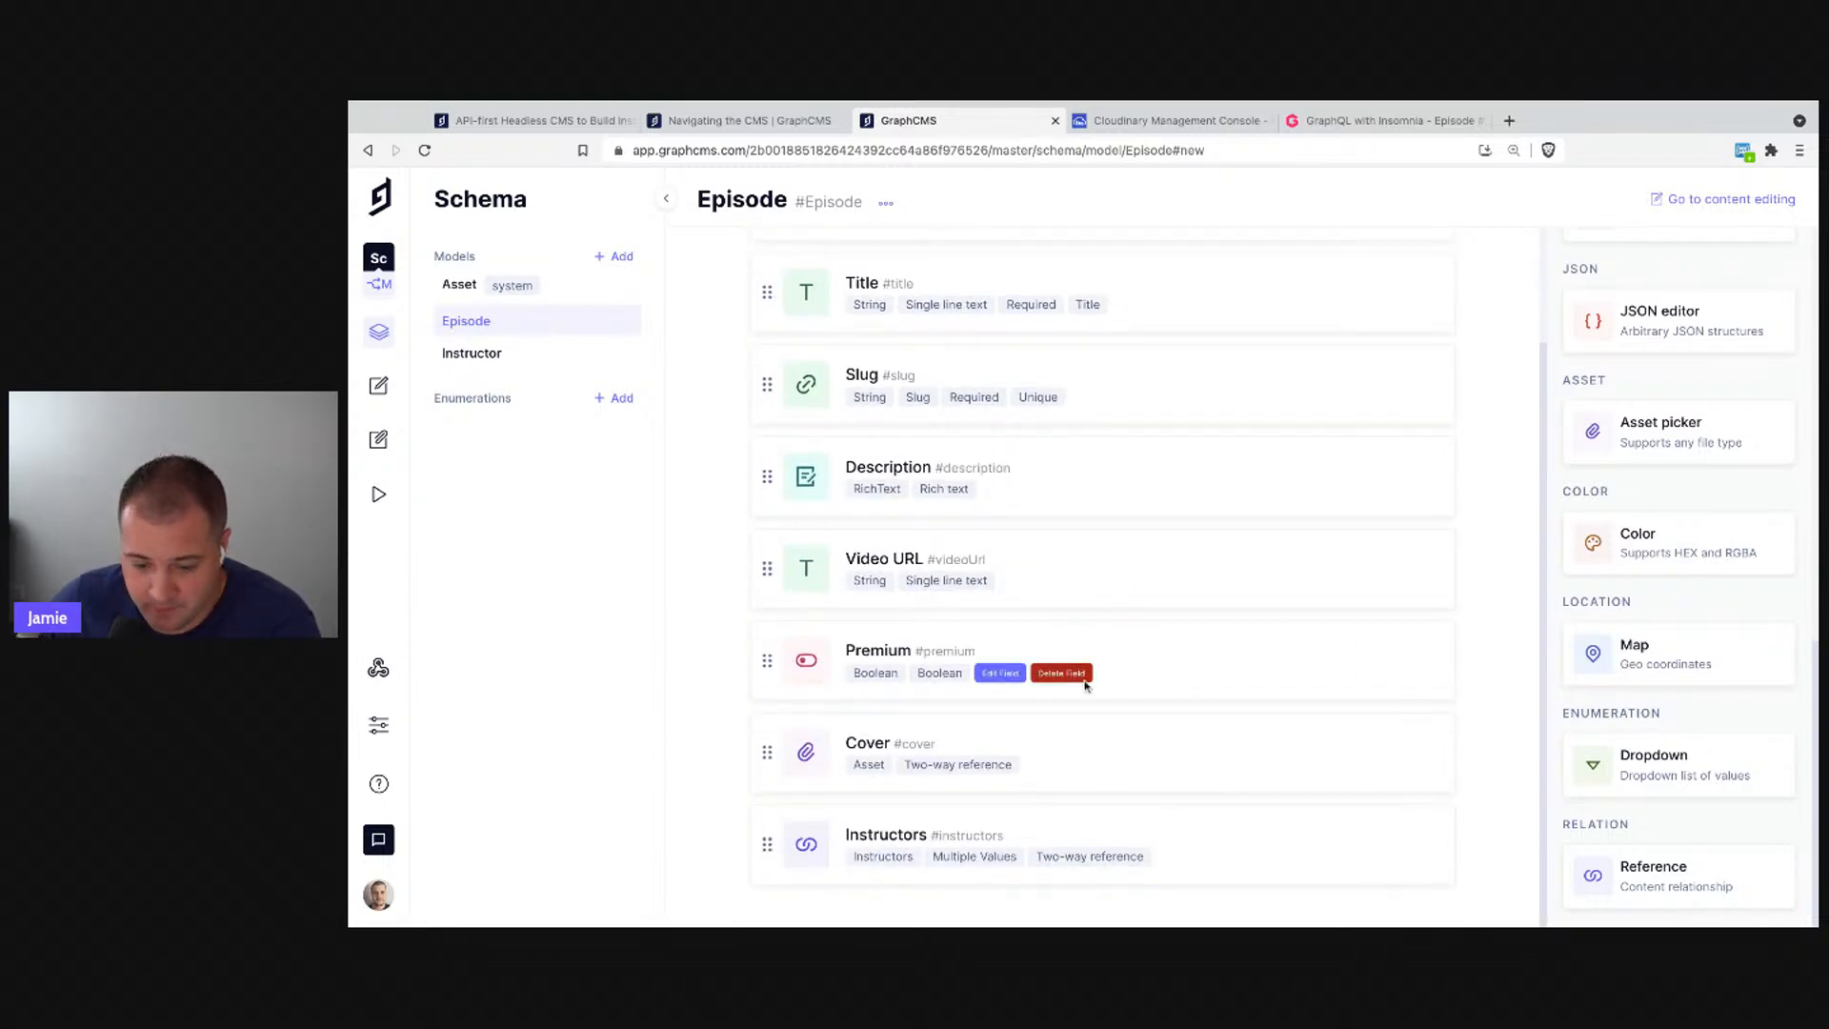
pyautogui.scroll(3, 1227, 693)
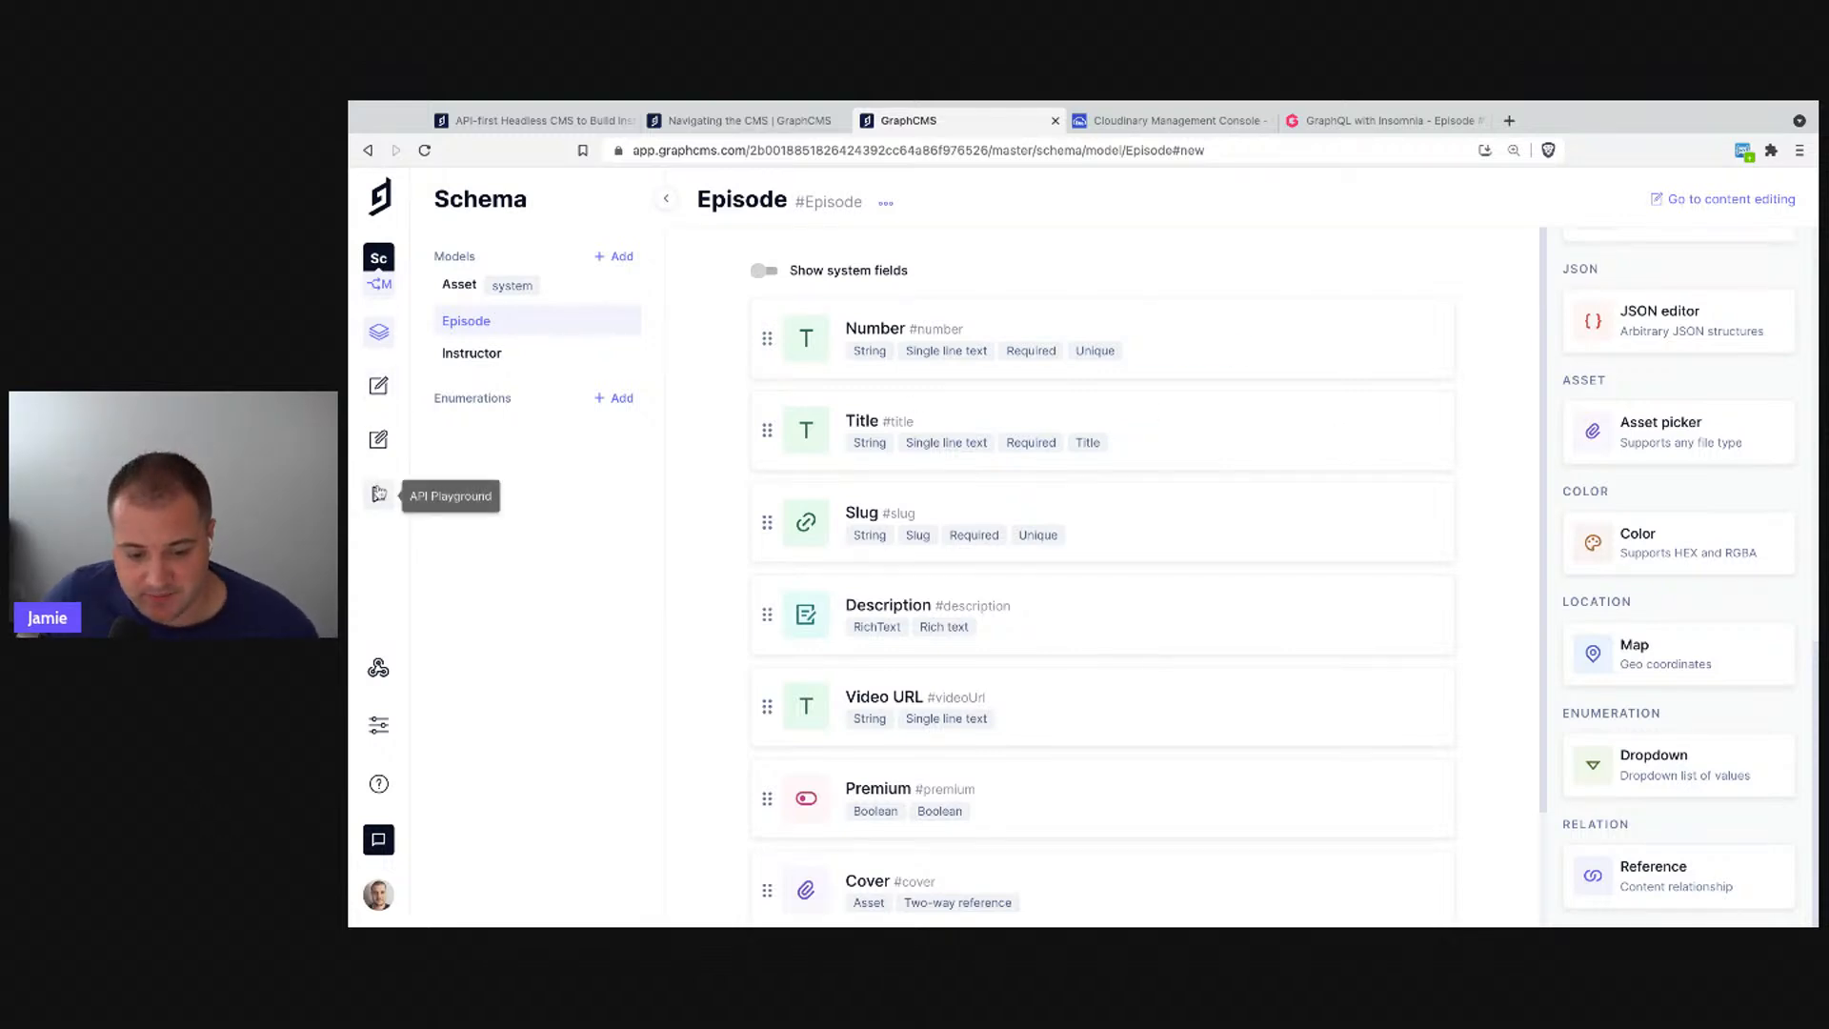
# - Create a new Instructor entry with the instructor's full name, then go back to the schema editor
pyautogui.click(379, 386)
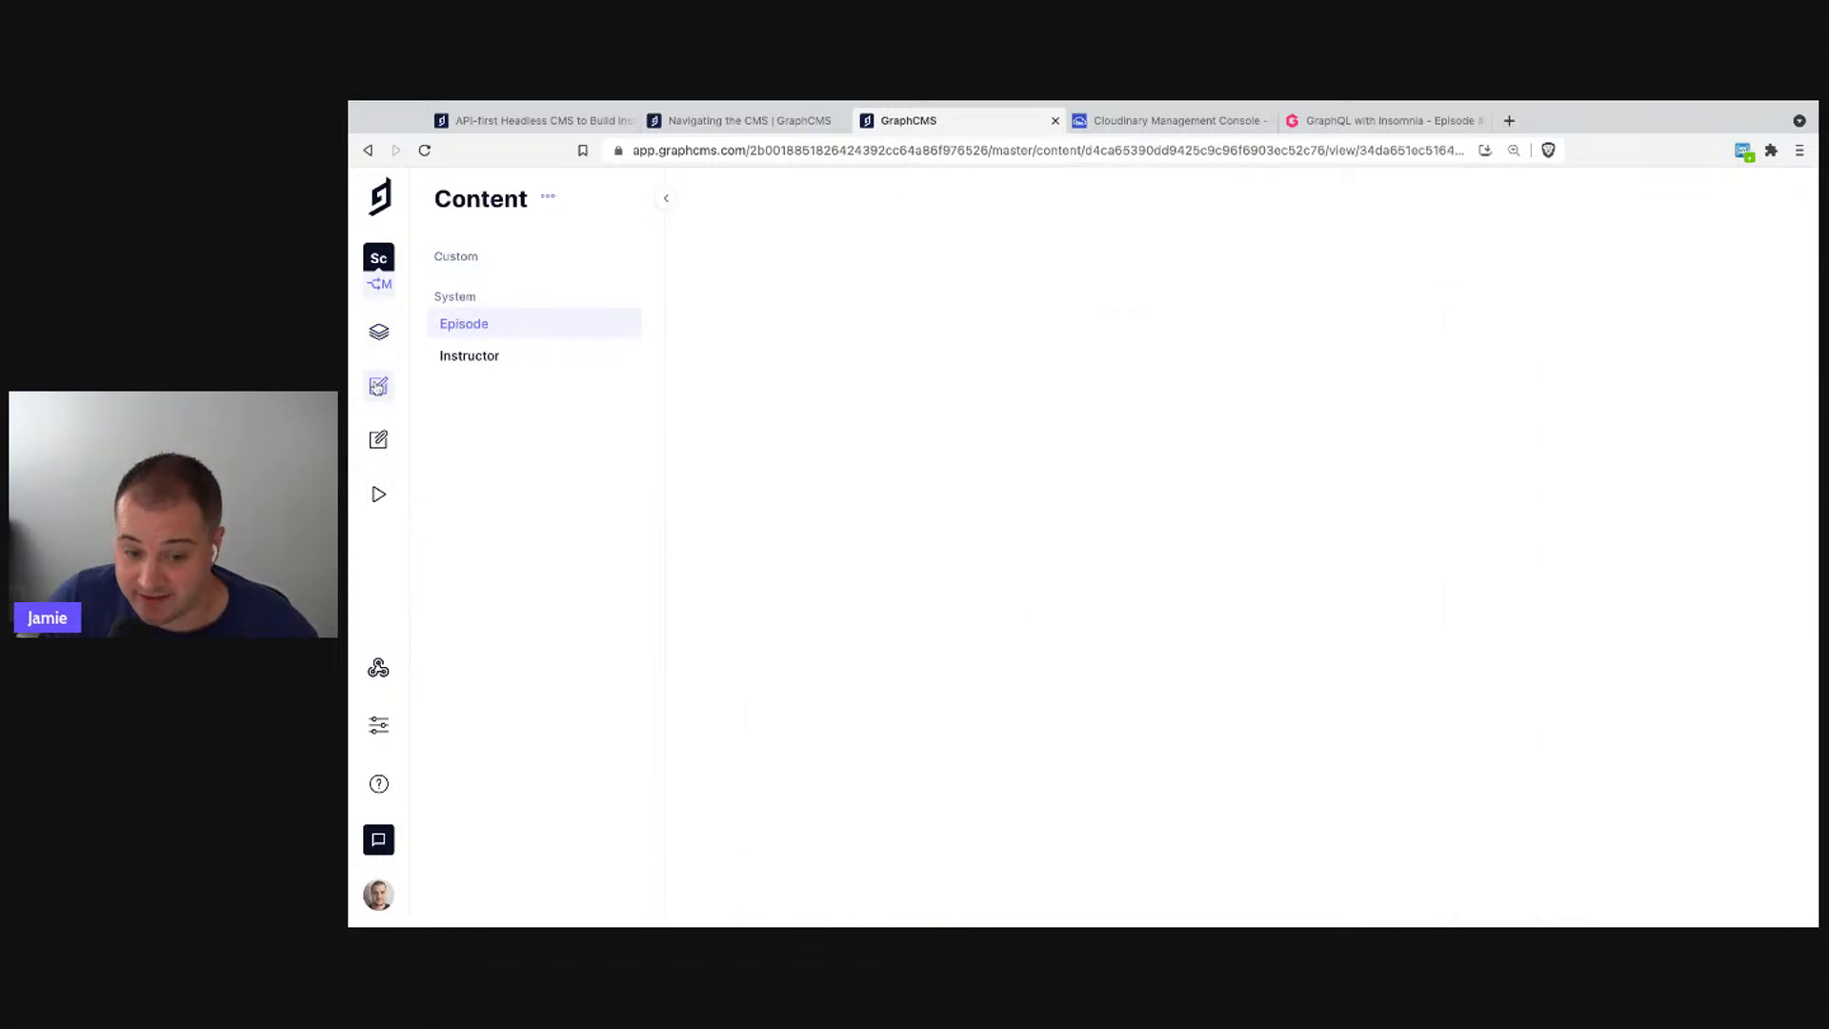
pyautogui.click(490, 357)
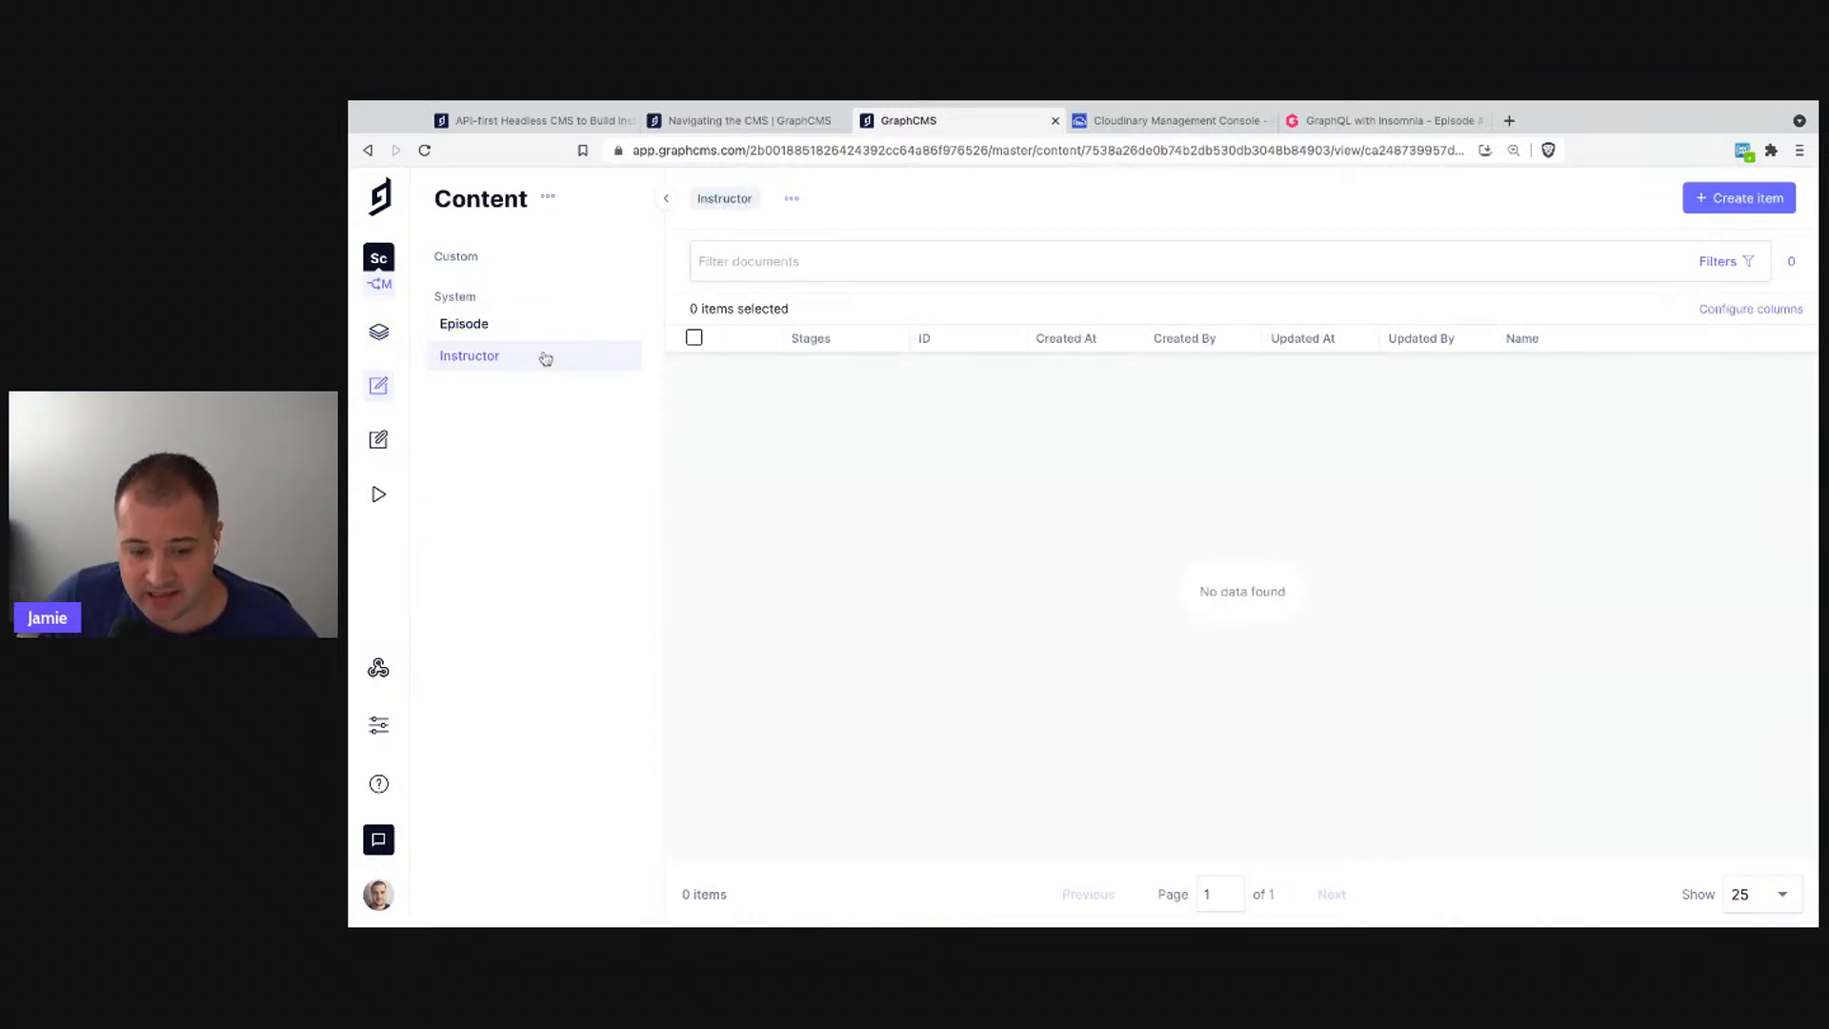
pyautogui.click(1716, 200)
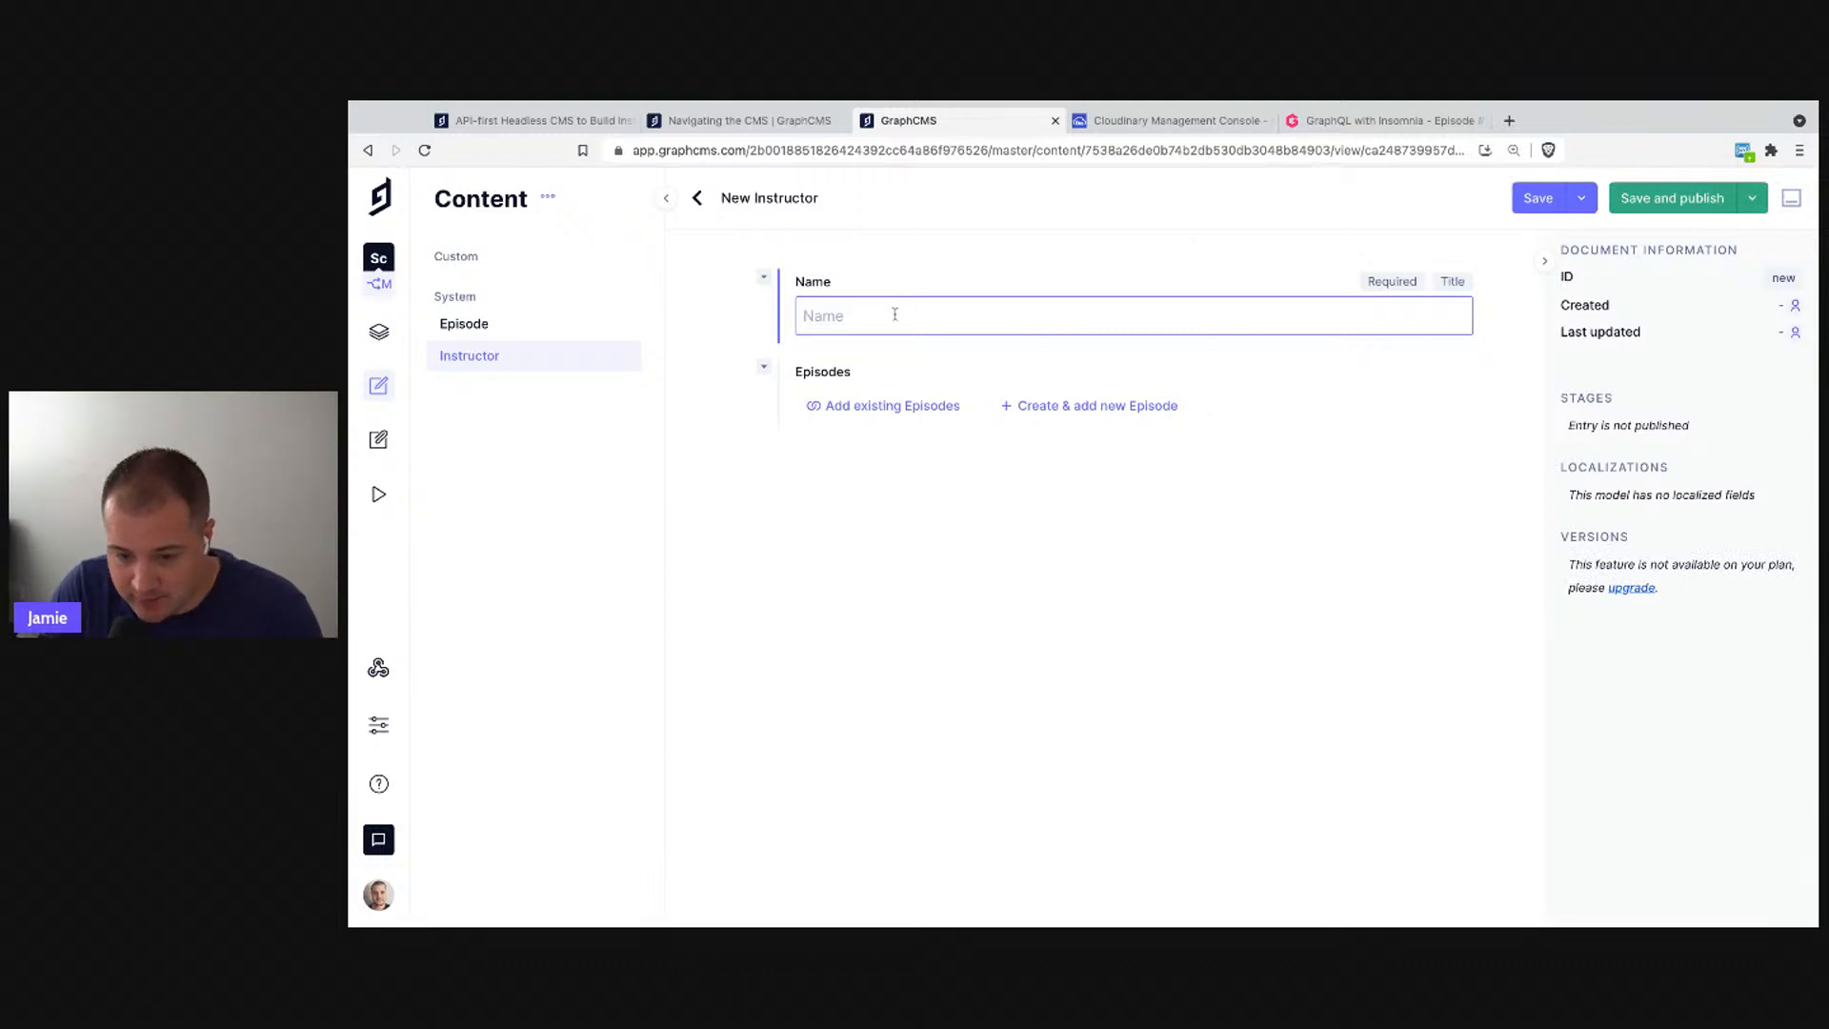
pyautogui.write('Jamie Barton')
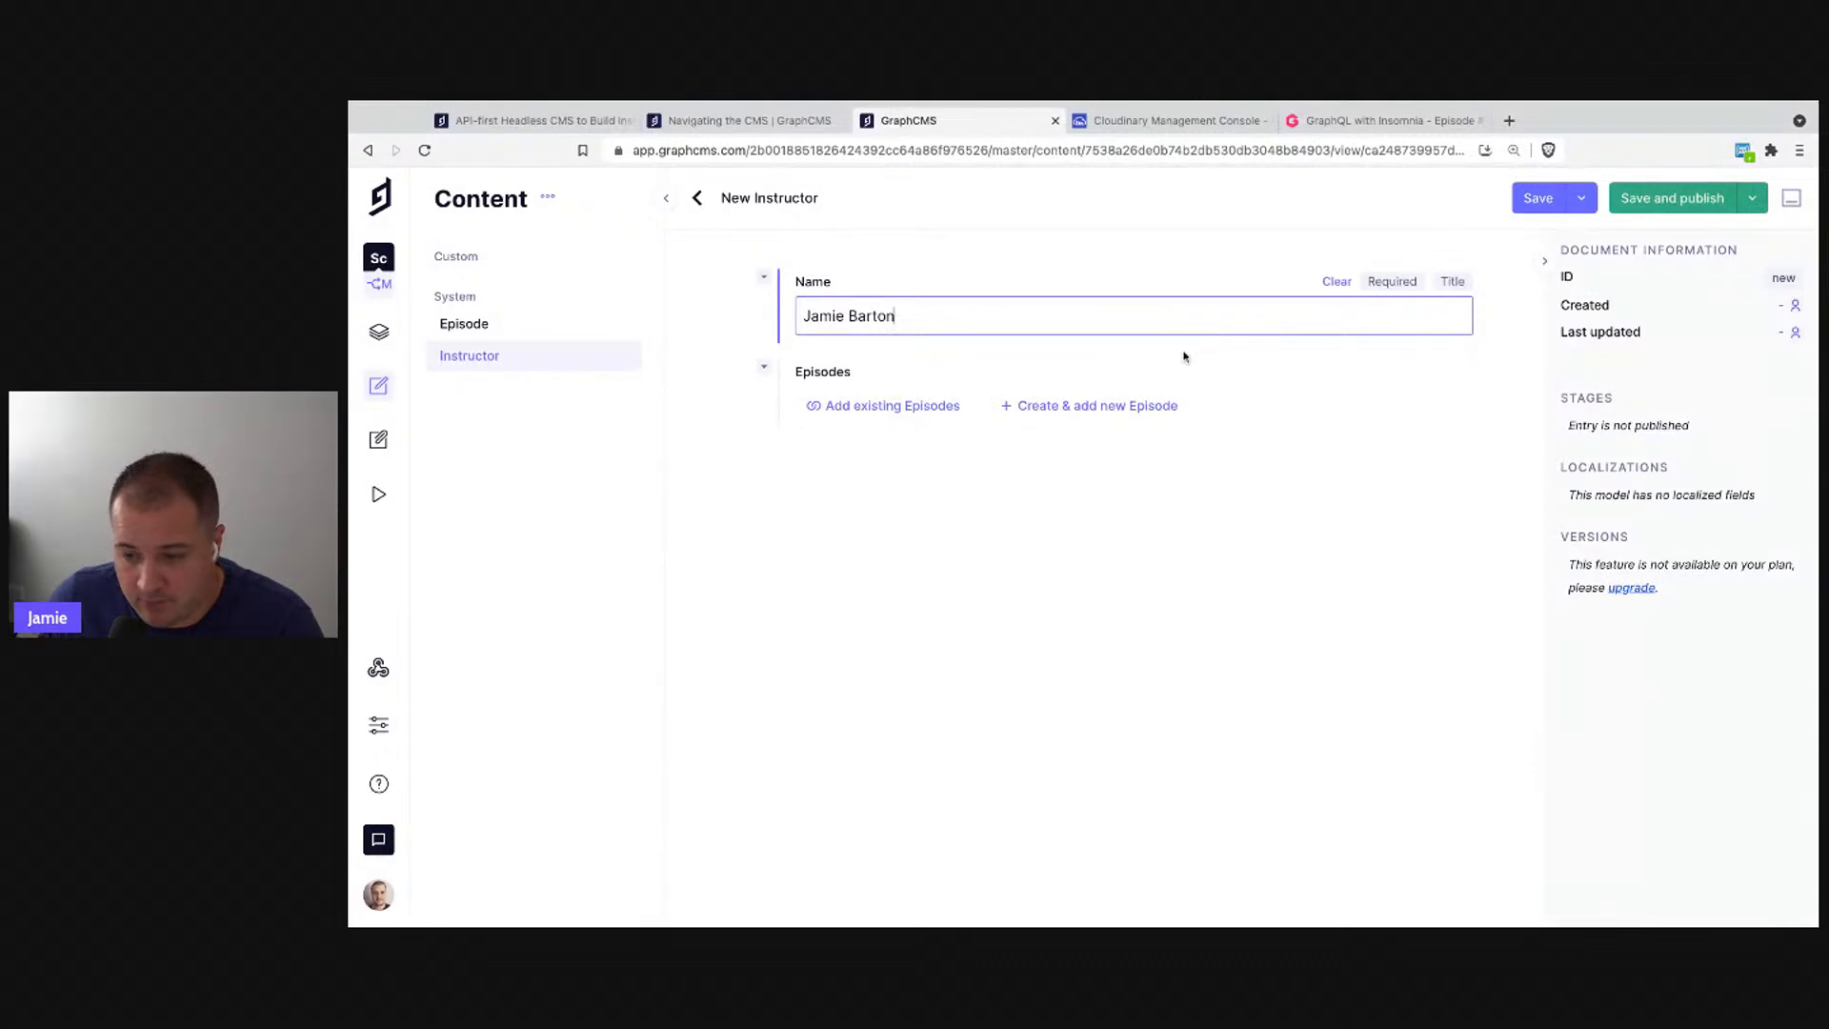
pyautogui.click(385, 335)
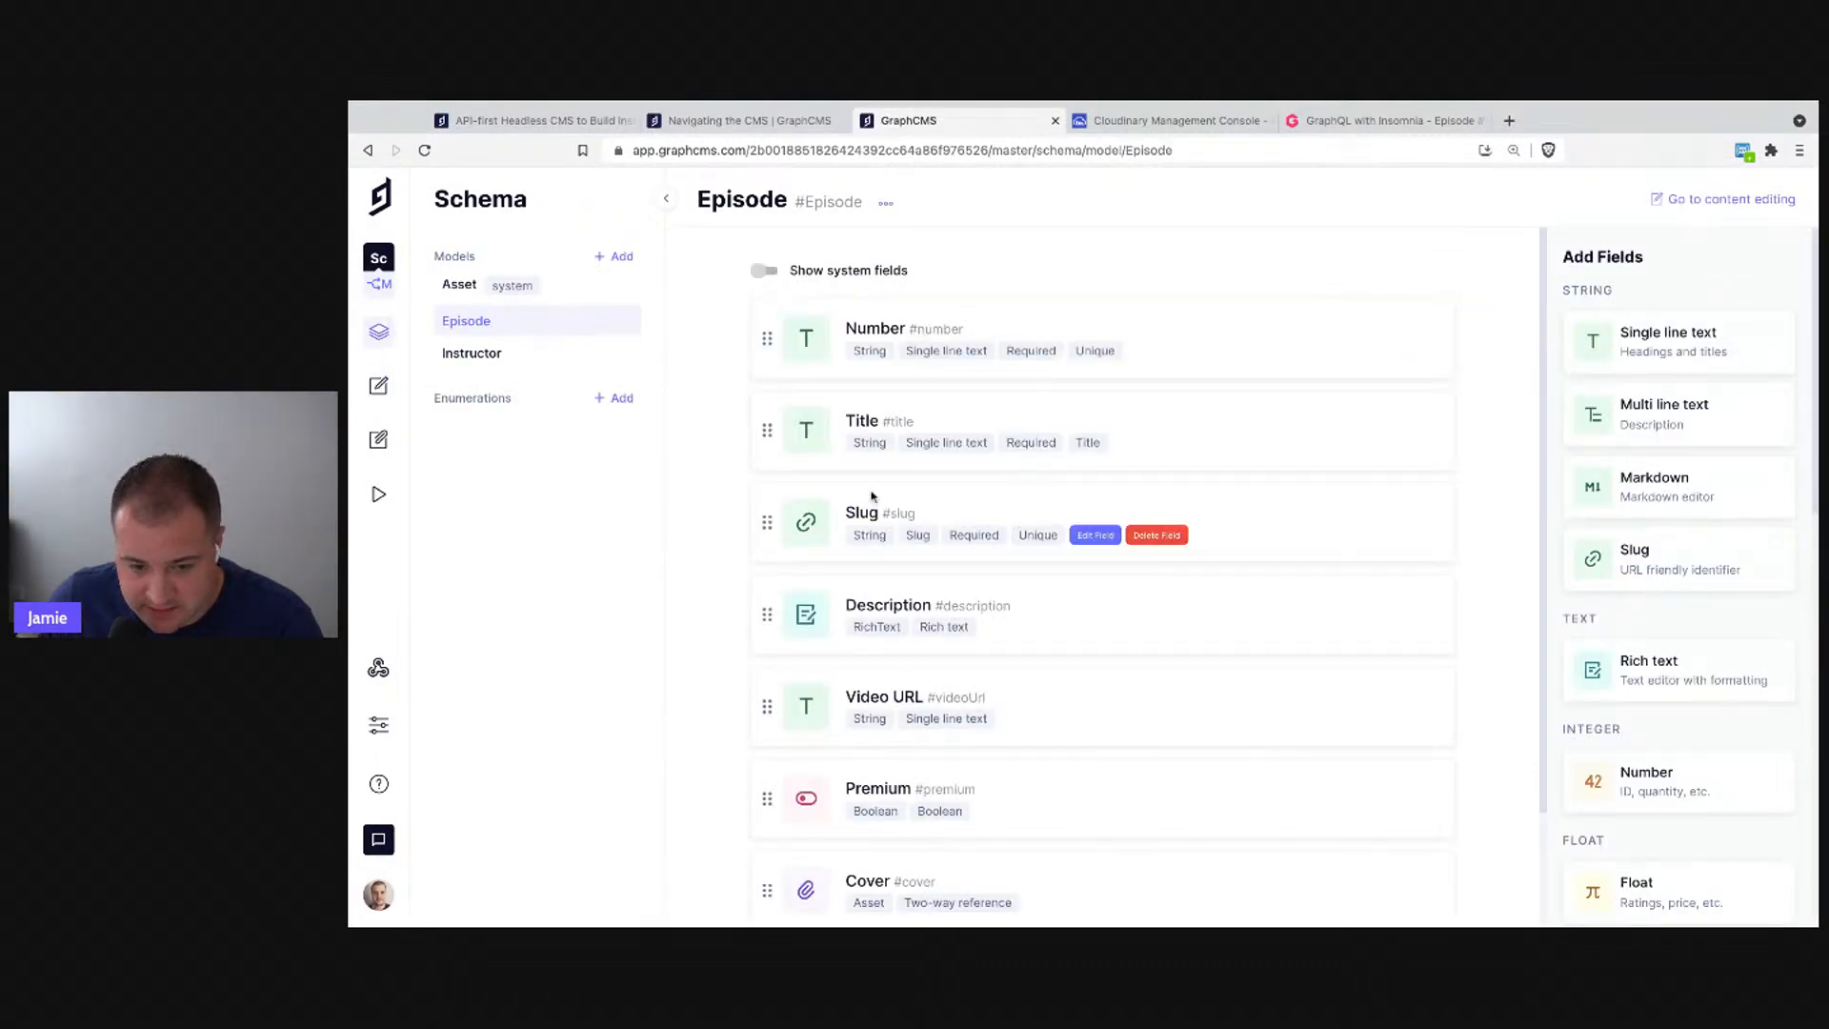
# - Add a single-asset Photo field to the Instructor model, then switch to content editing
pyautogui.click(515, 355)
pyautogui.scroll(-8, 1740, 603)
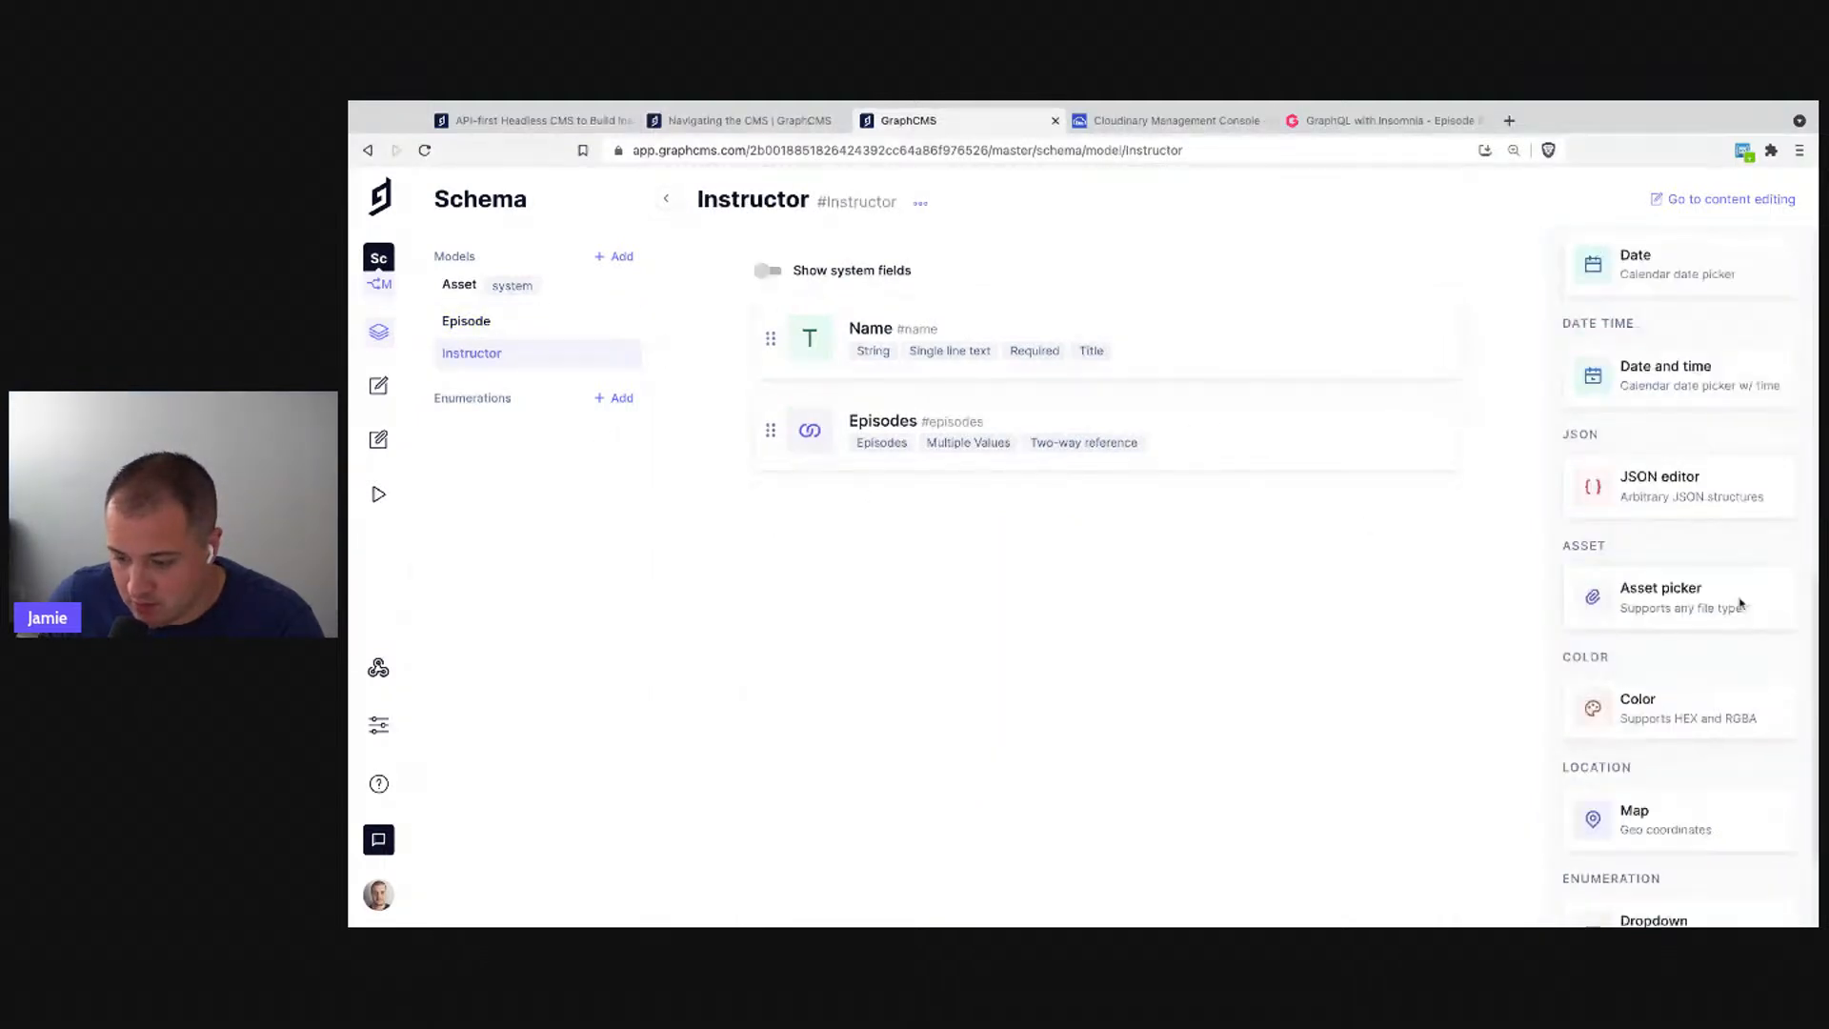
pyautogui.click(1655, 572)
pyautogui.write('Ph')
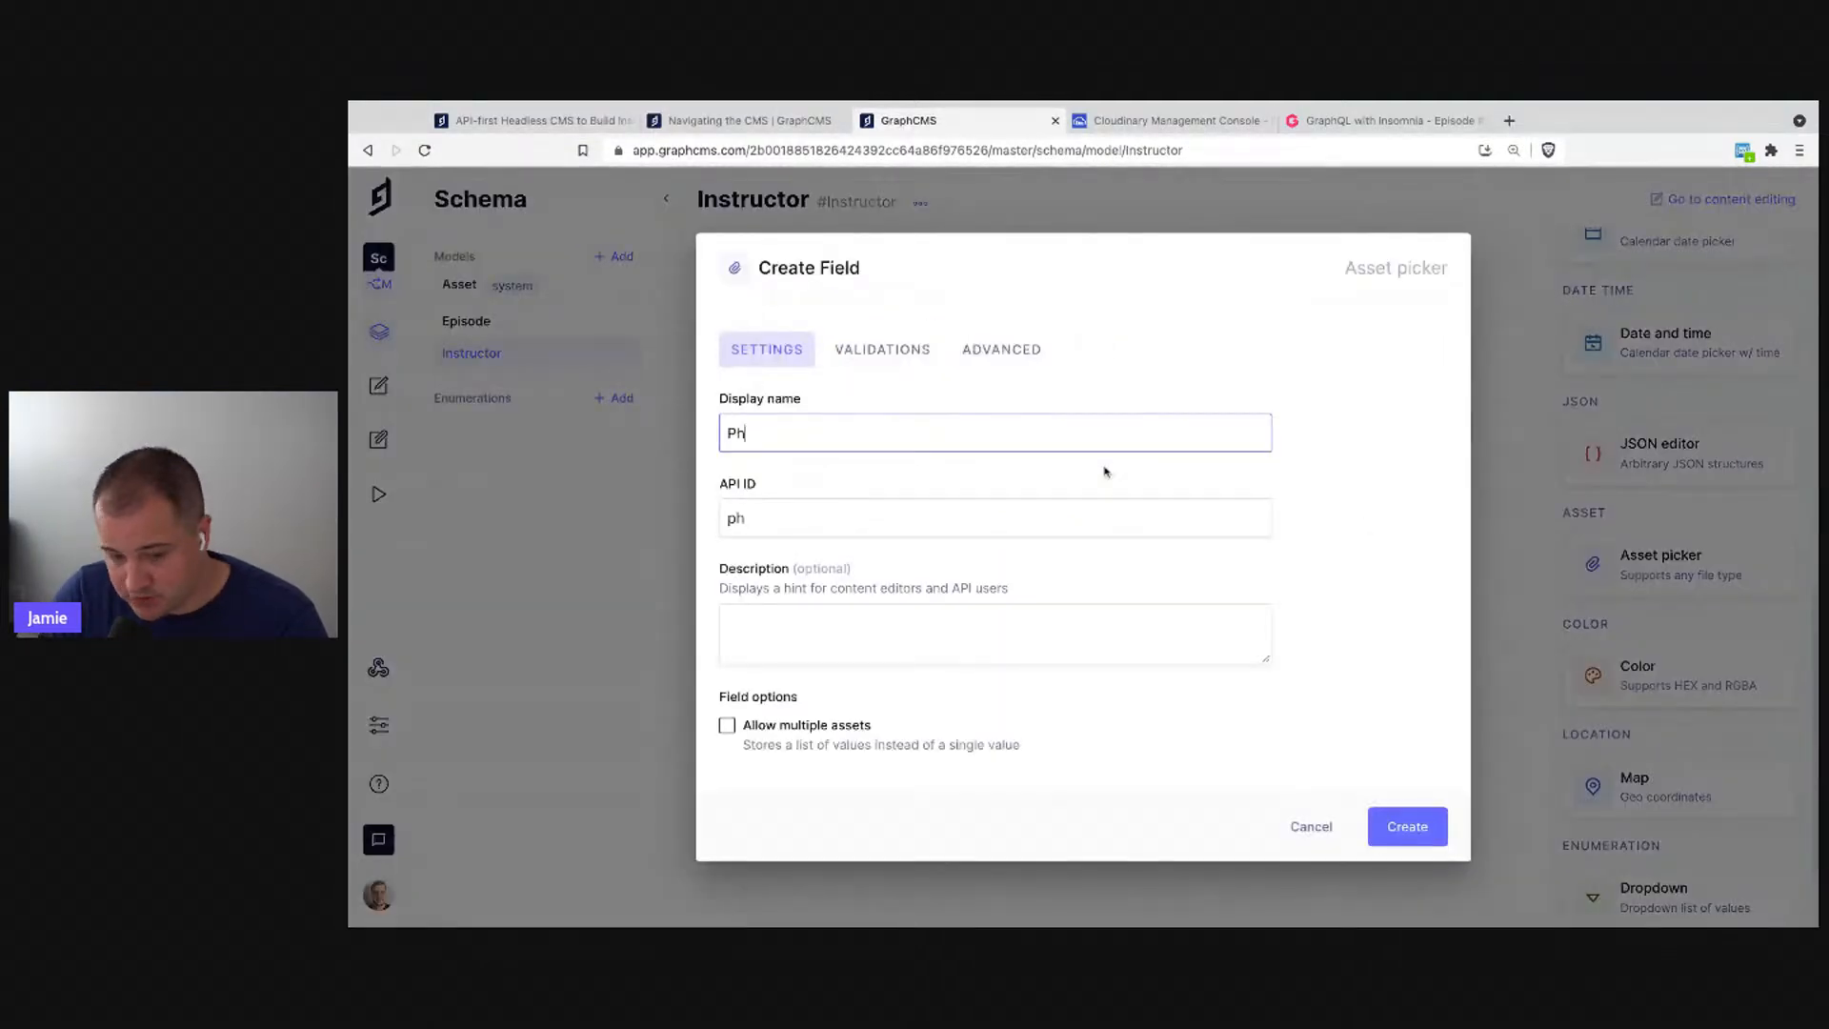
pyautogui.write('oto')
pyautogui.click(1394, 842)
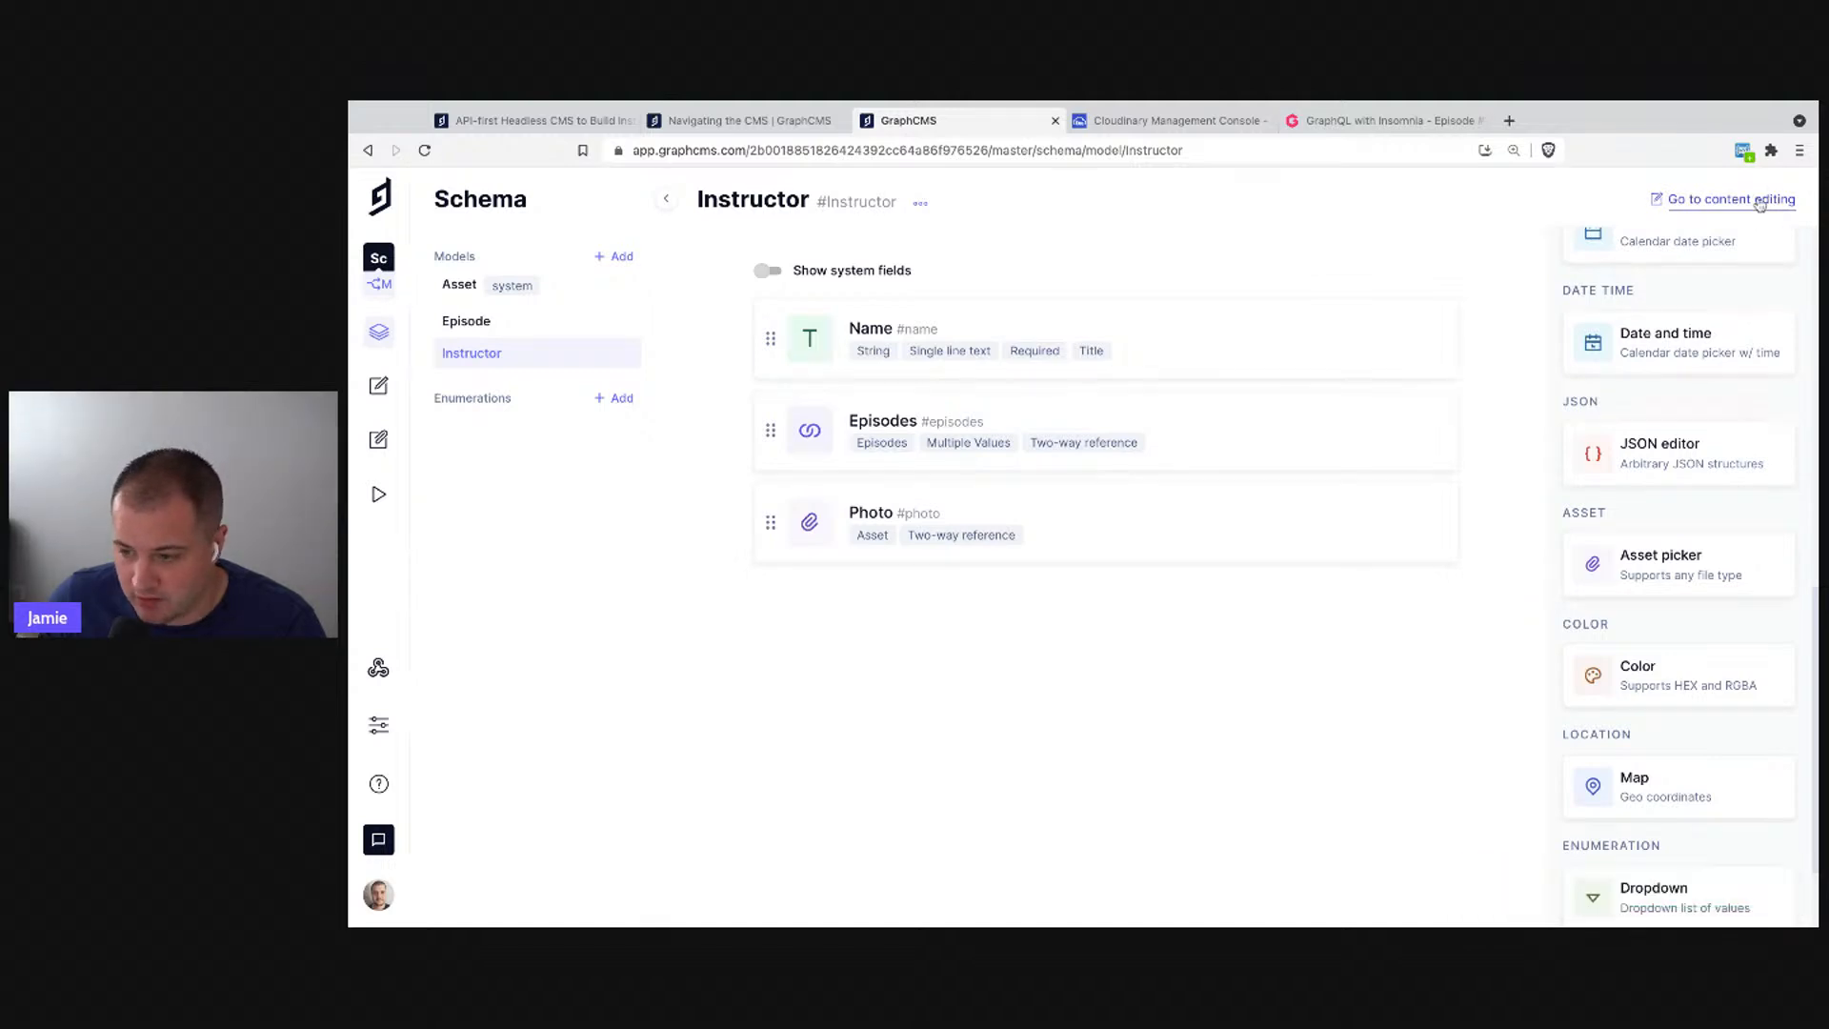
pyautogui.click(1724, 198)
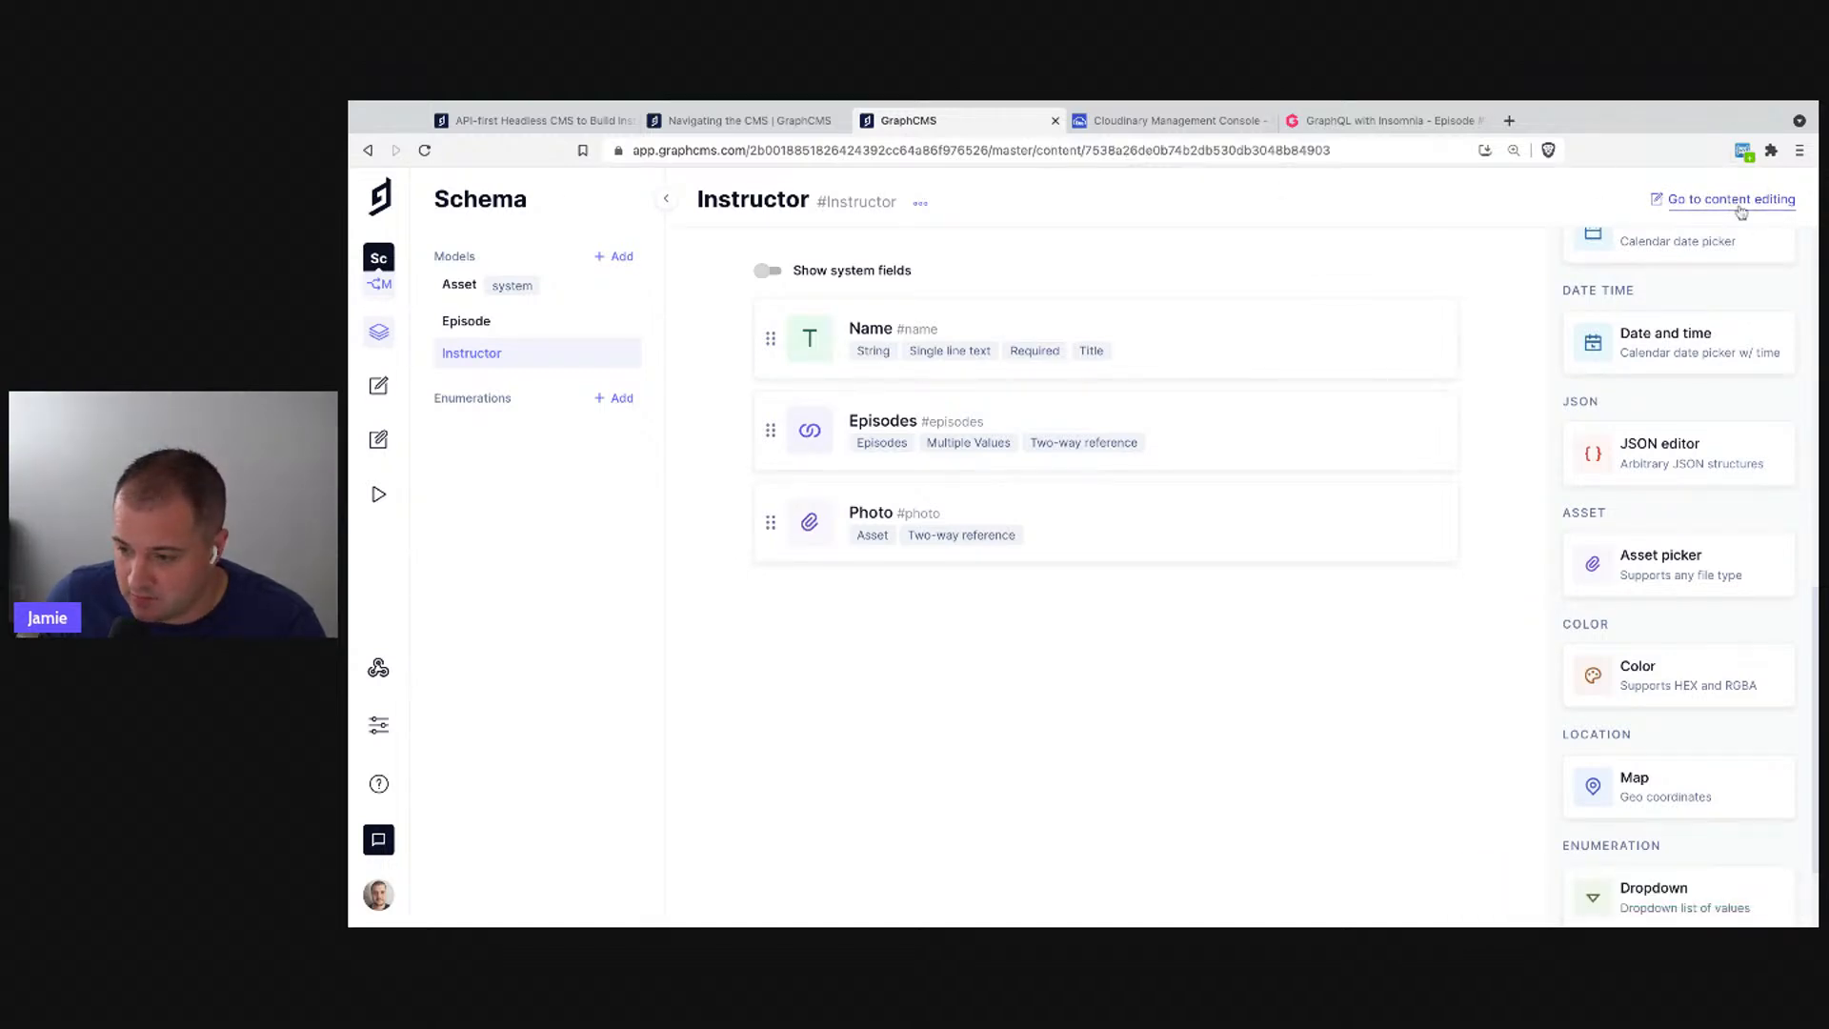
# - Start a new Instructor entry and enter the instructor's full name
pyautogui.click(506, 357)
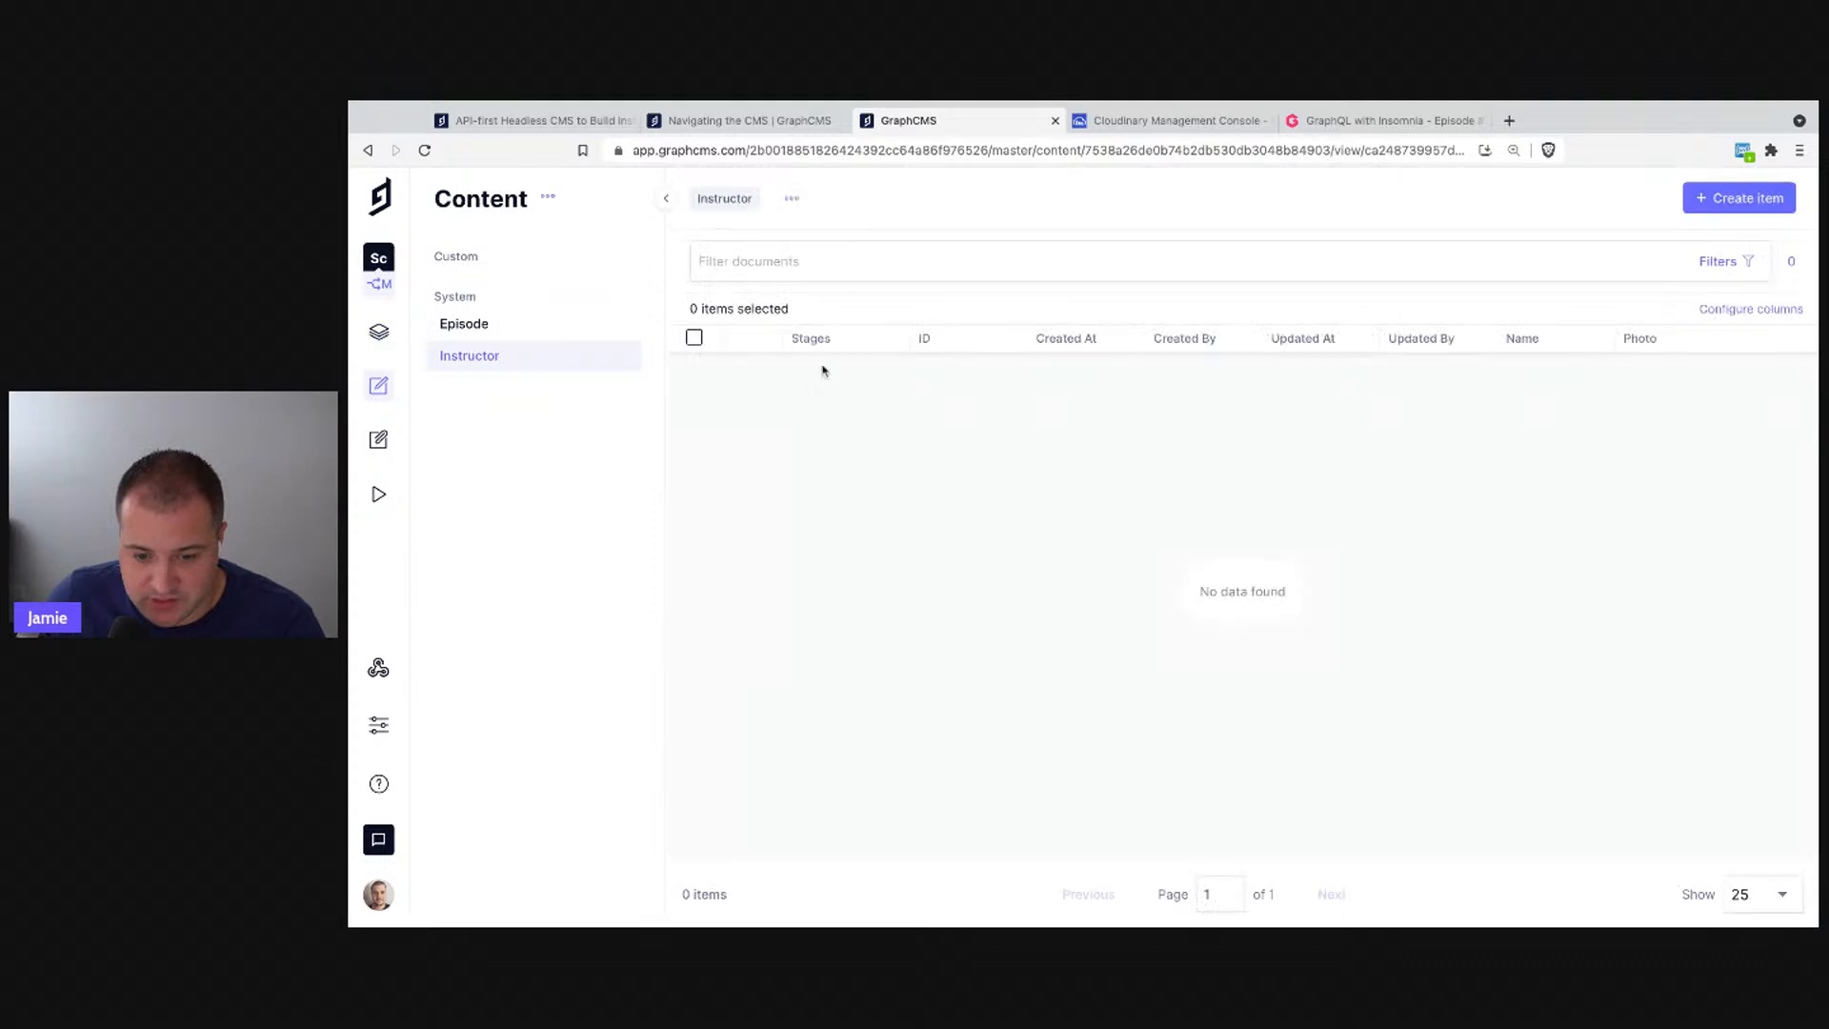
pyautogui.click(1732, 200)
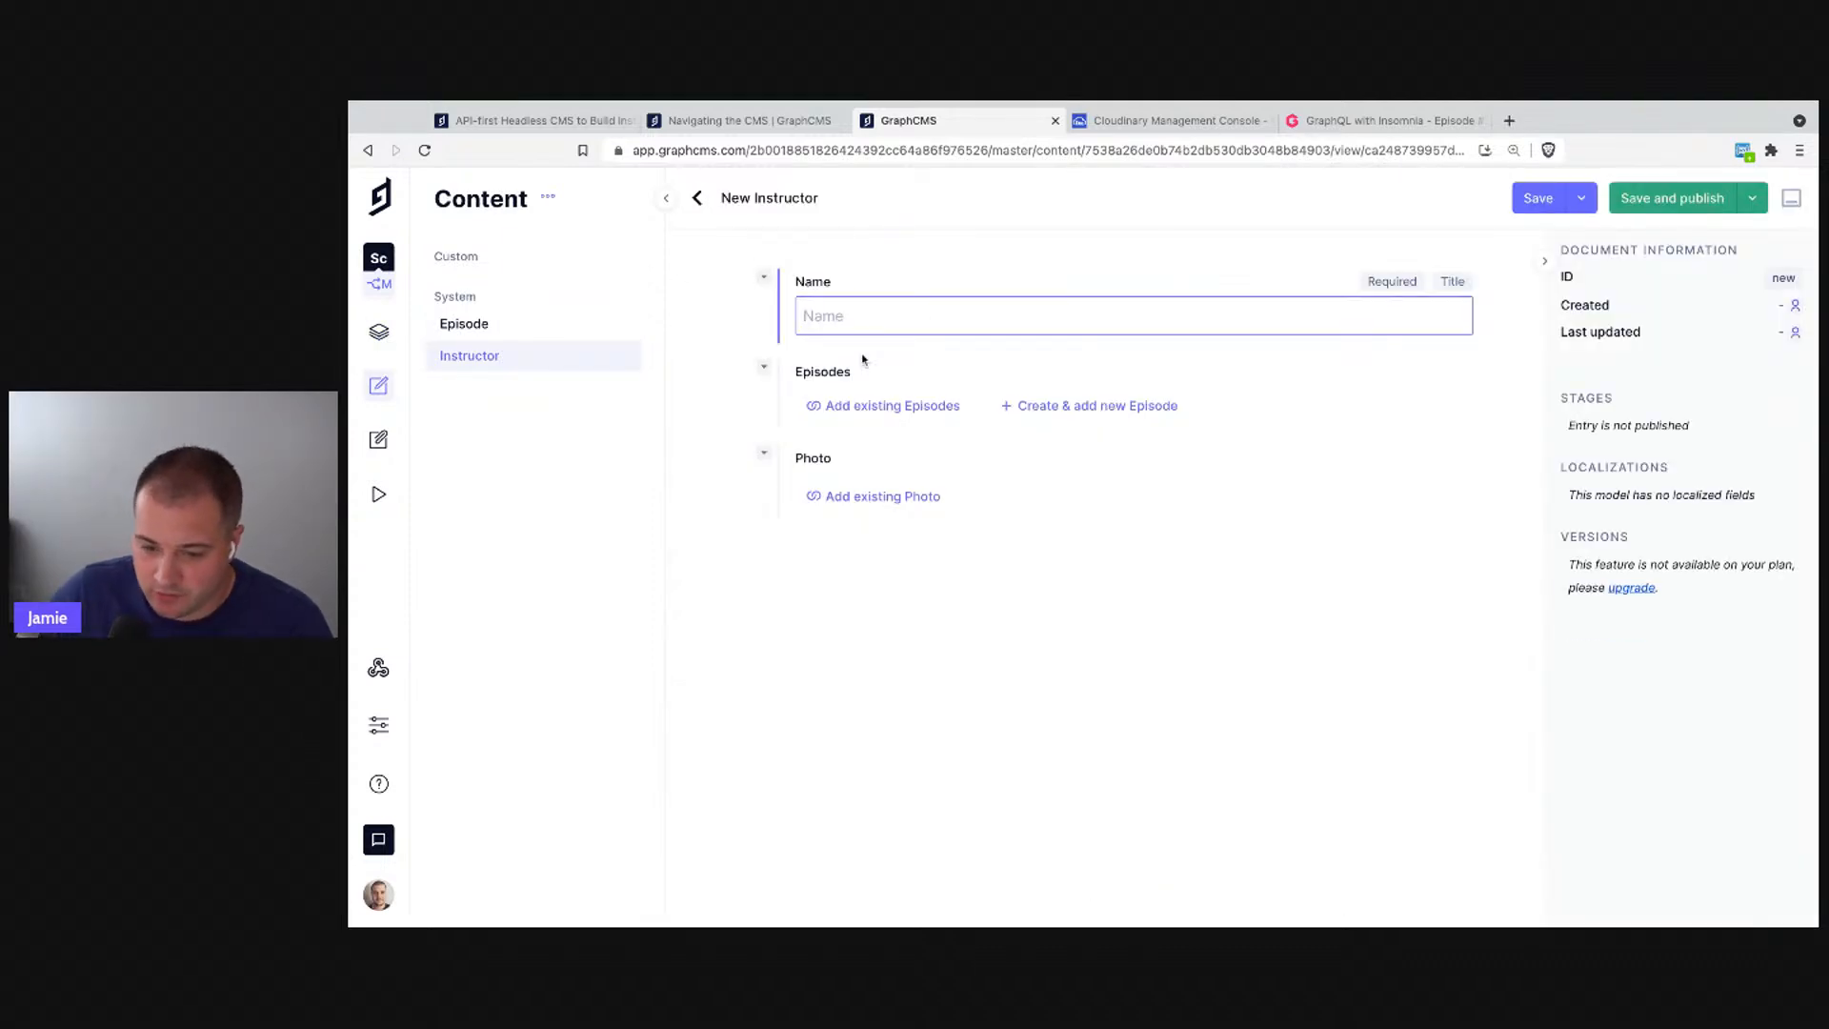
pyautogui.write('Jamie Barton')
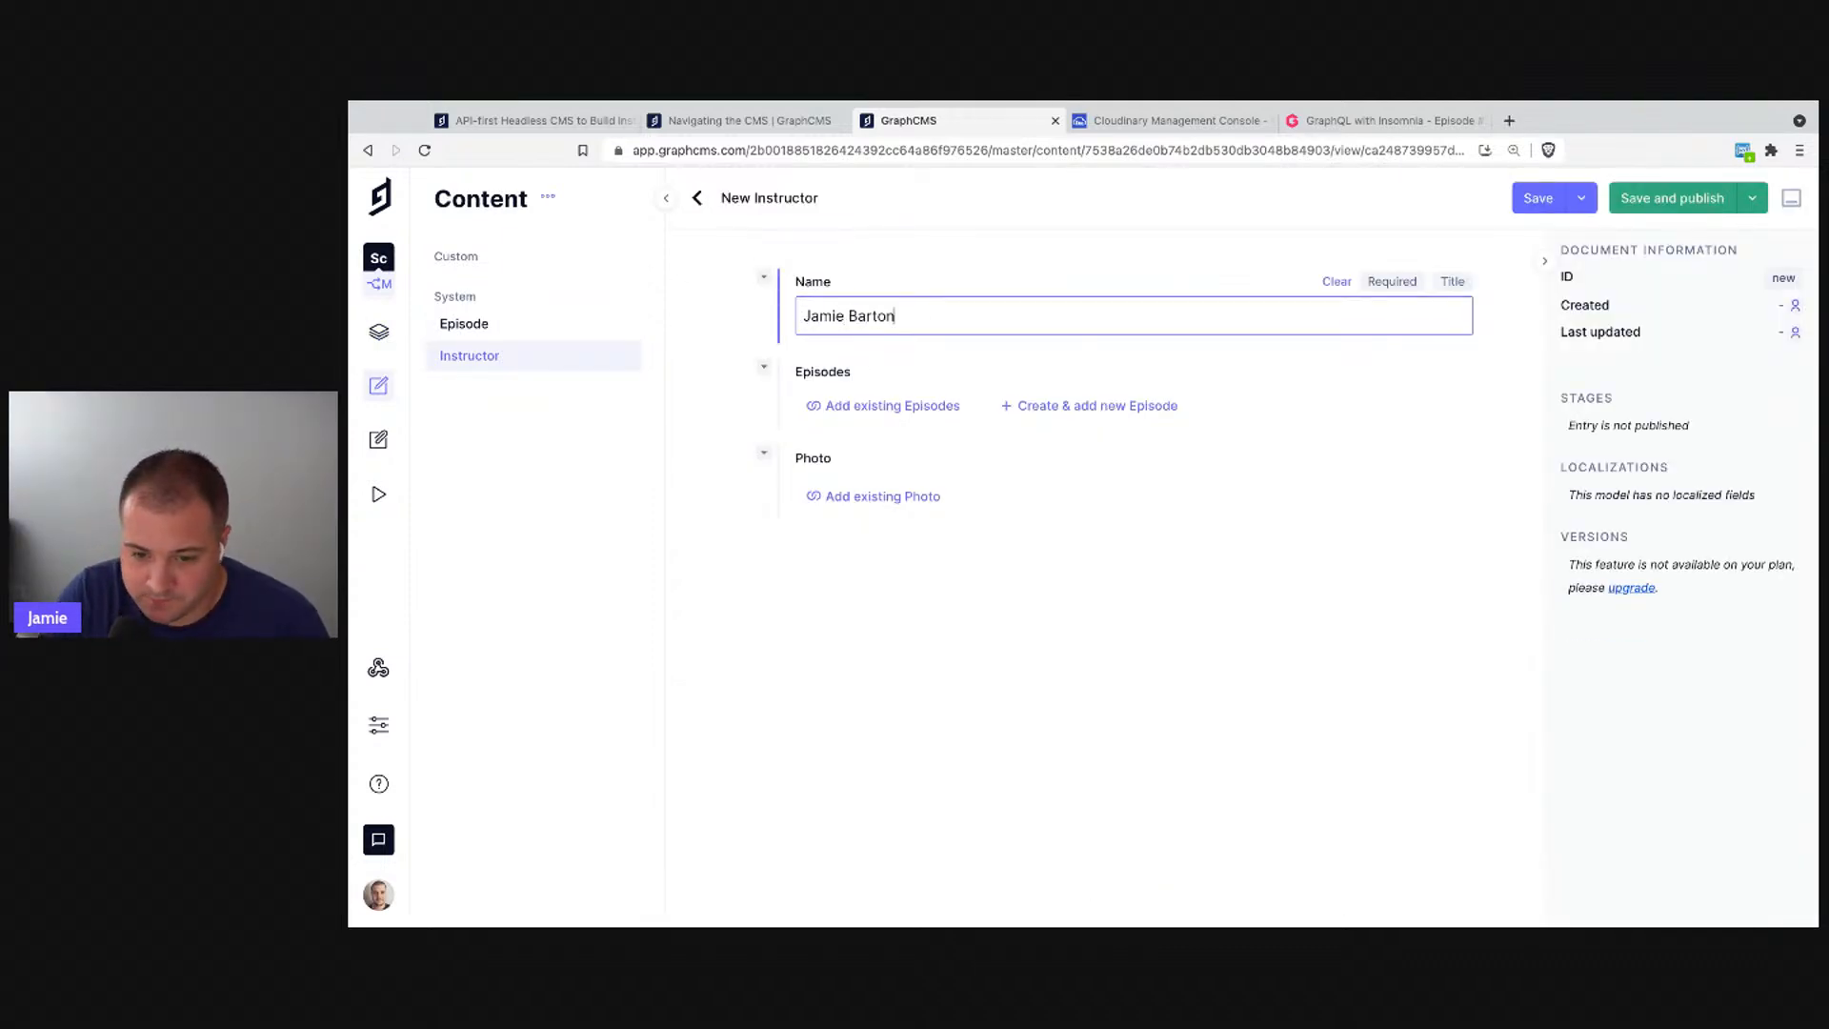
# - Upload profile-pic.jpg as the instructor's Photo and save the entry
pyautogui.click(859, 500)
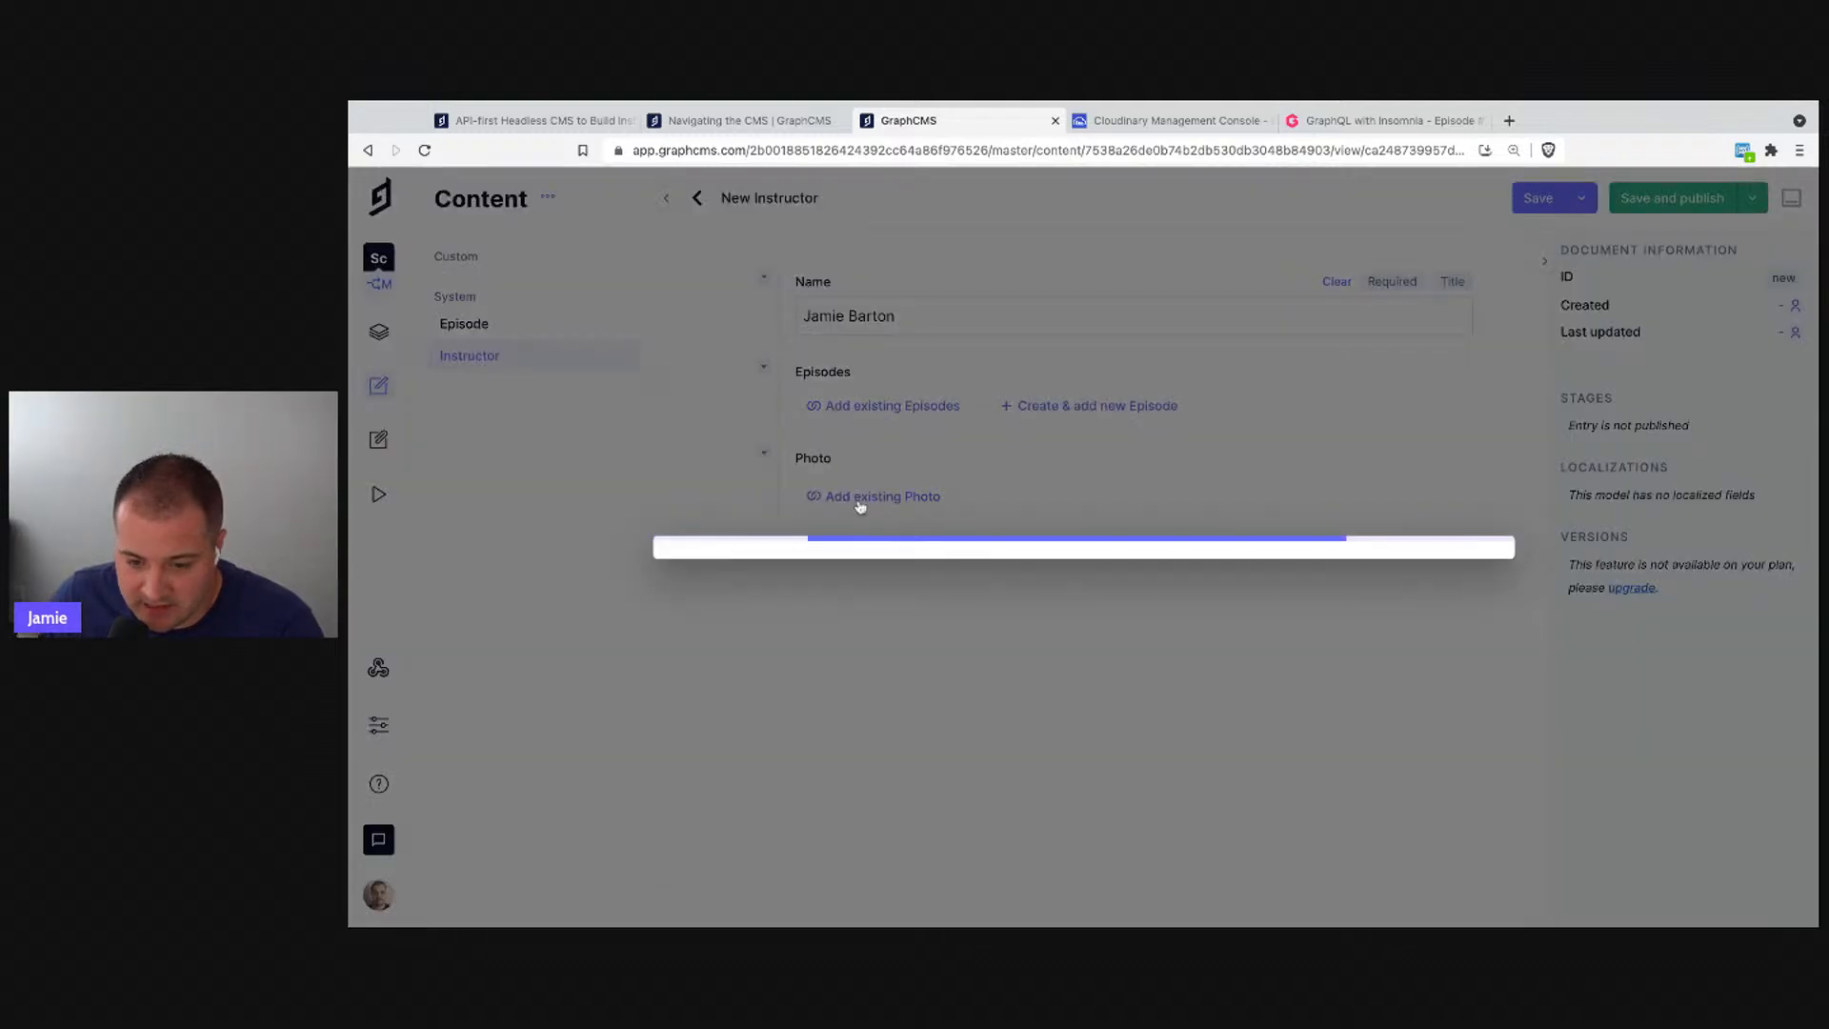
pyautogui.click(1420, 817)
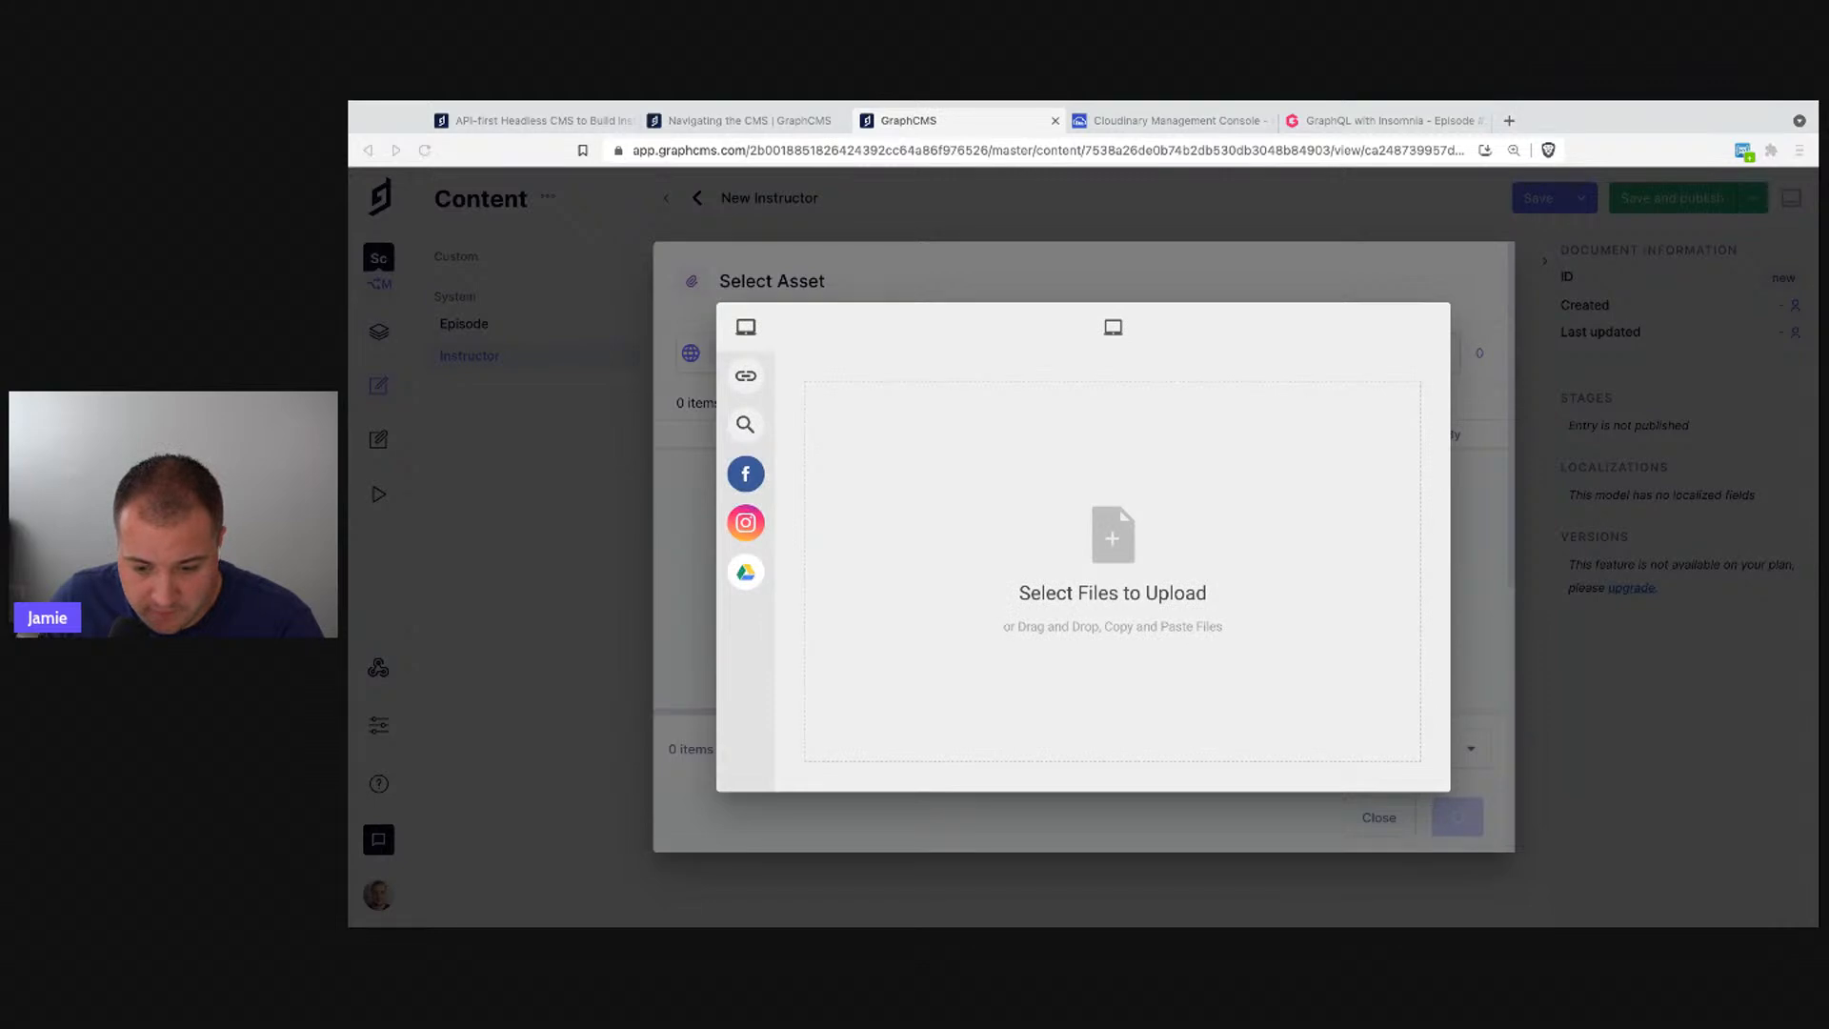
pyautogui.click(1311, 808)
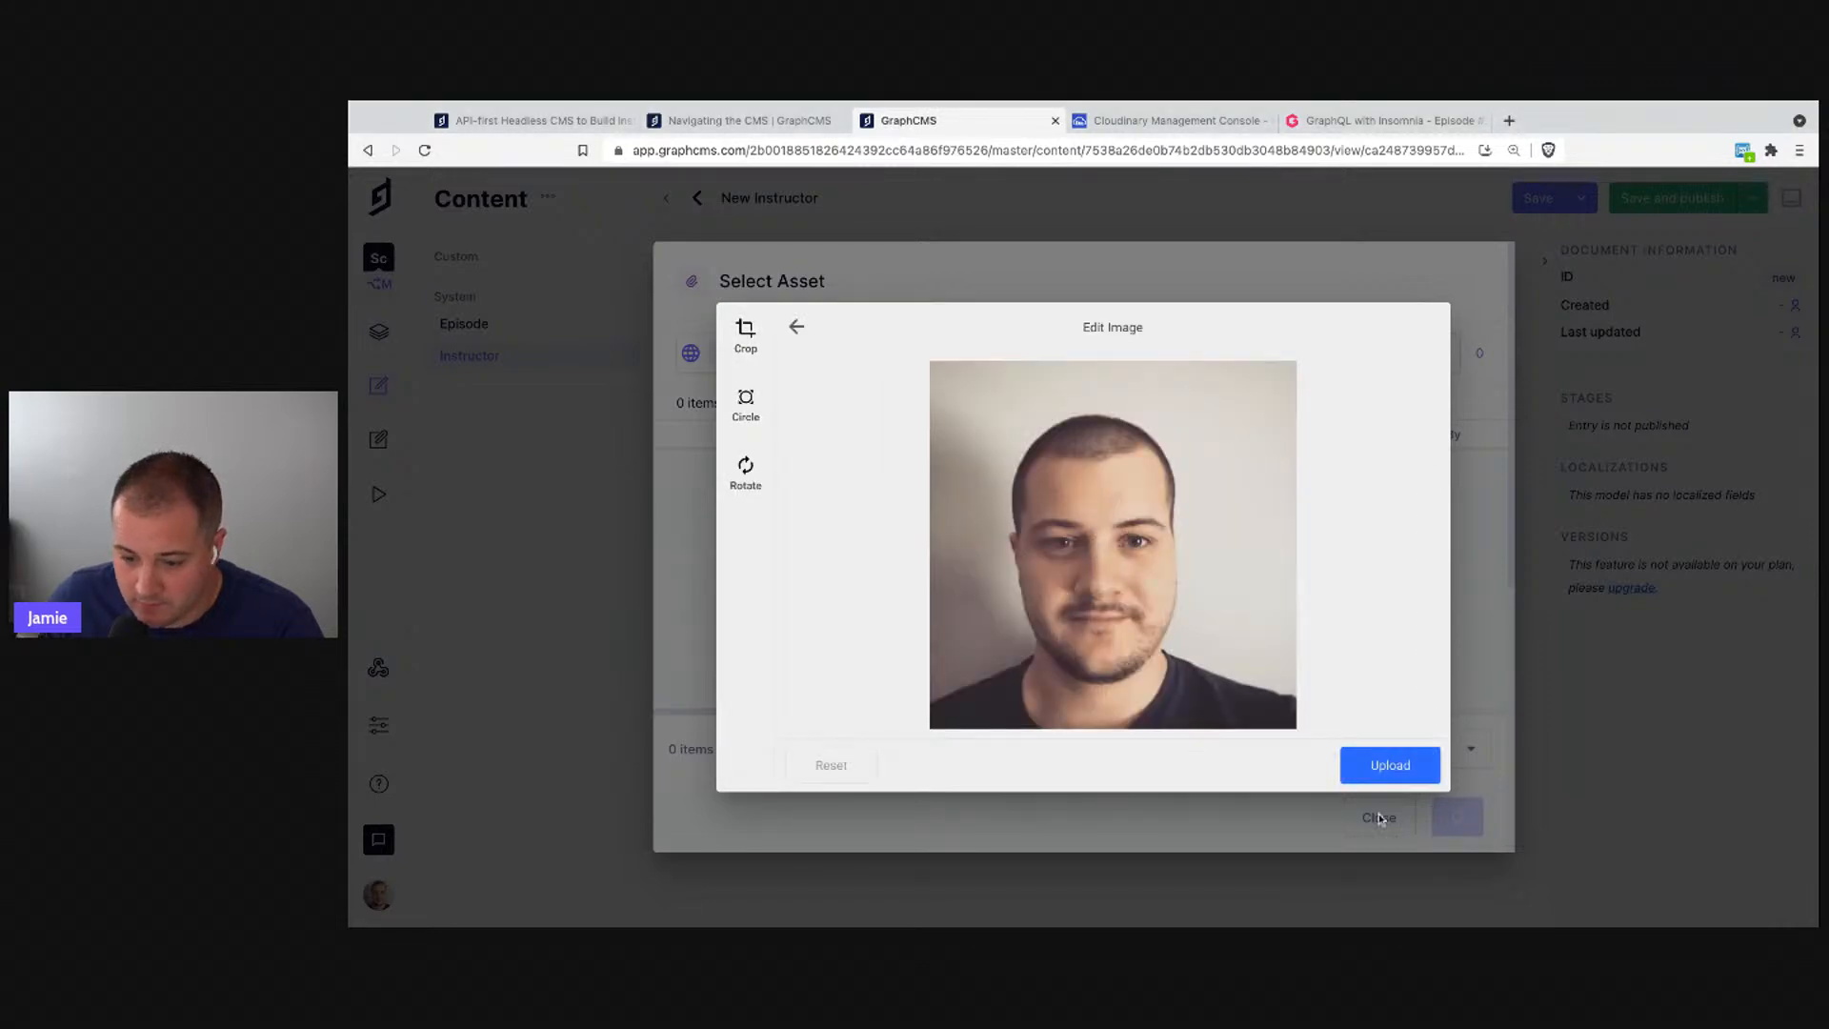
pyautogui.click(1408, 773)
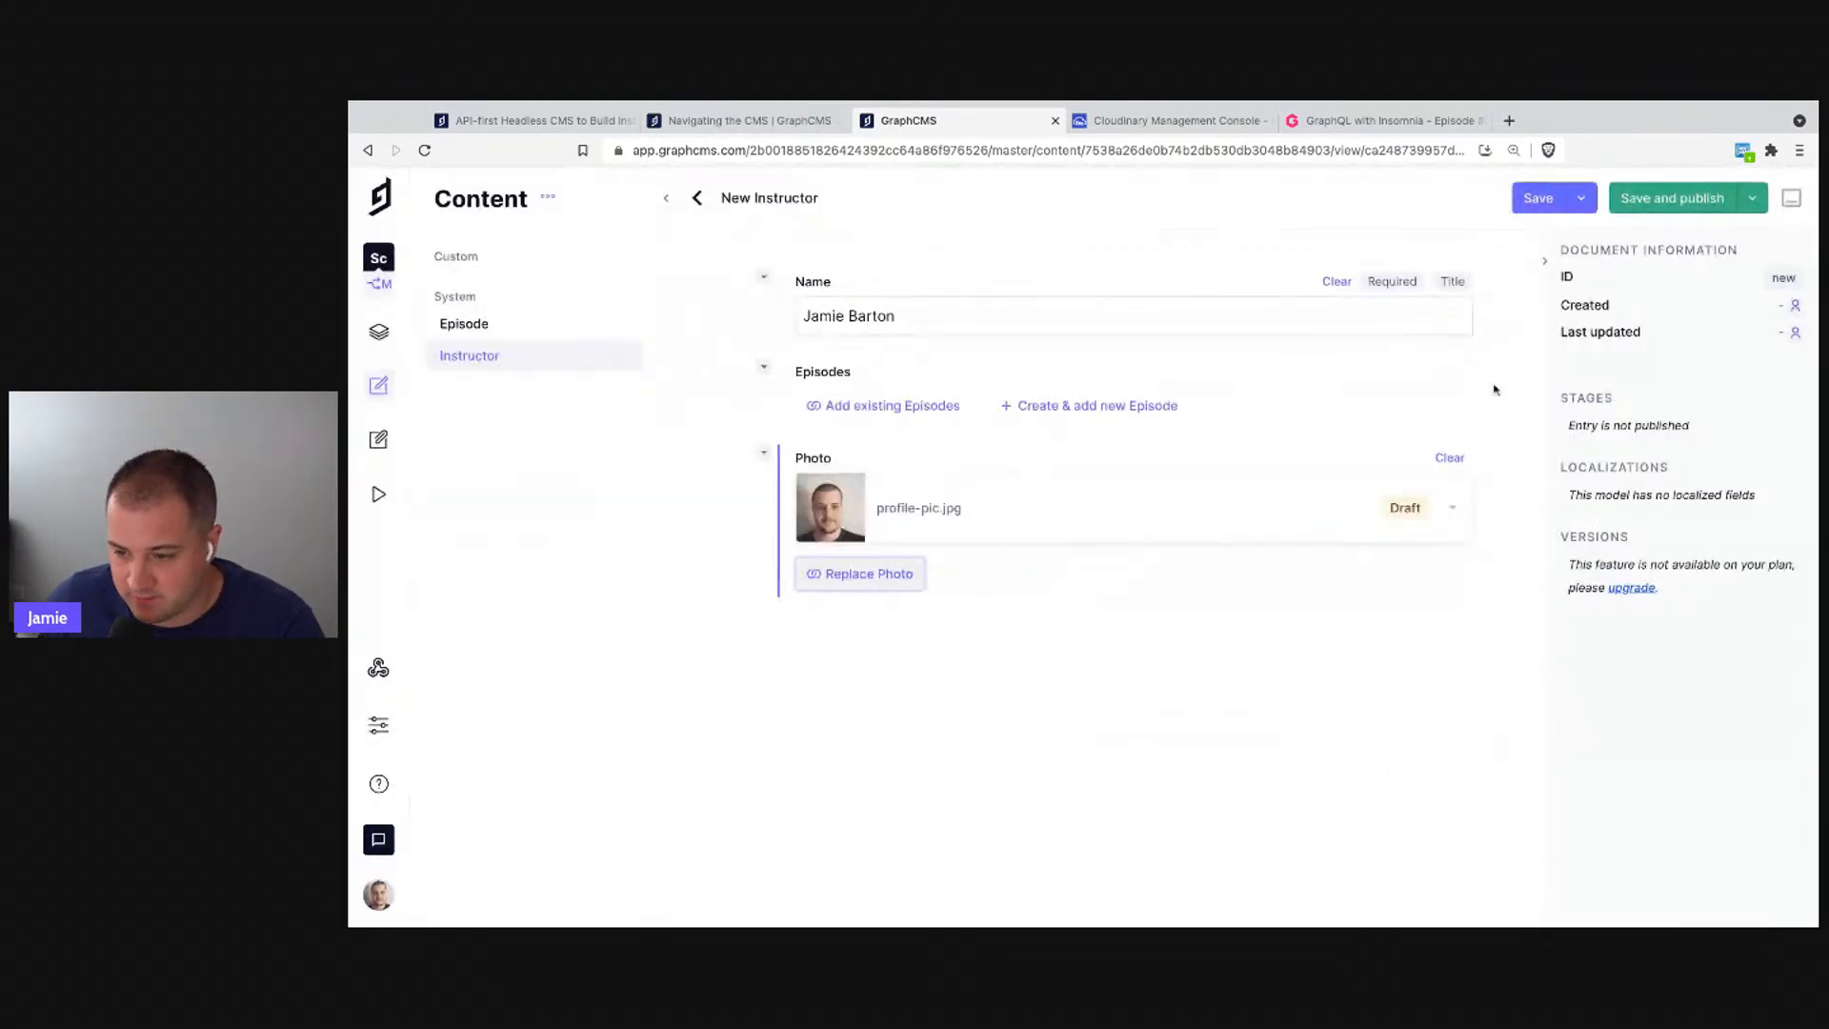
pyautogui.click(1541, 205)
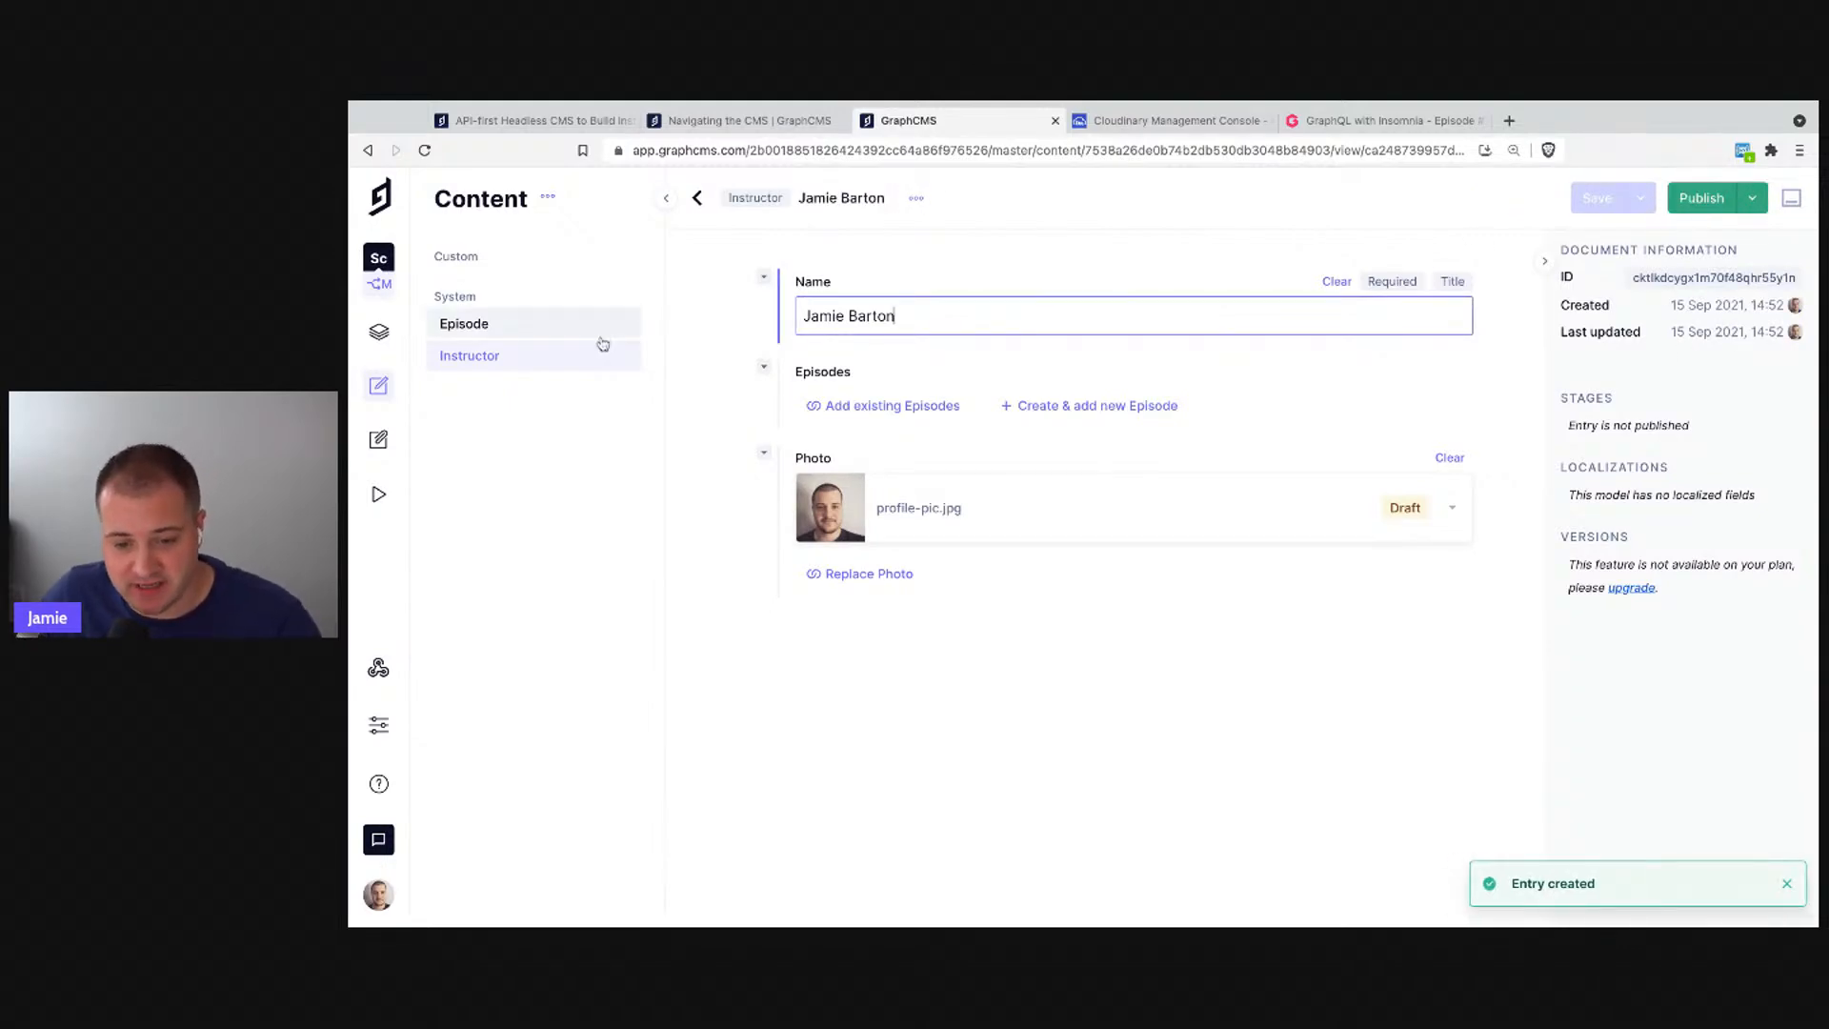
# - Create a new Episode with Number 1 and Title 'GraphQL with Insomnia'
pyautogui.click(505, 341)
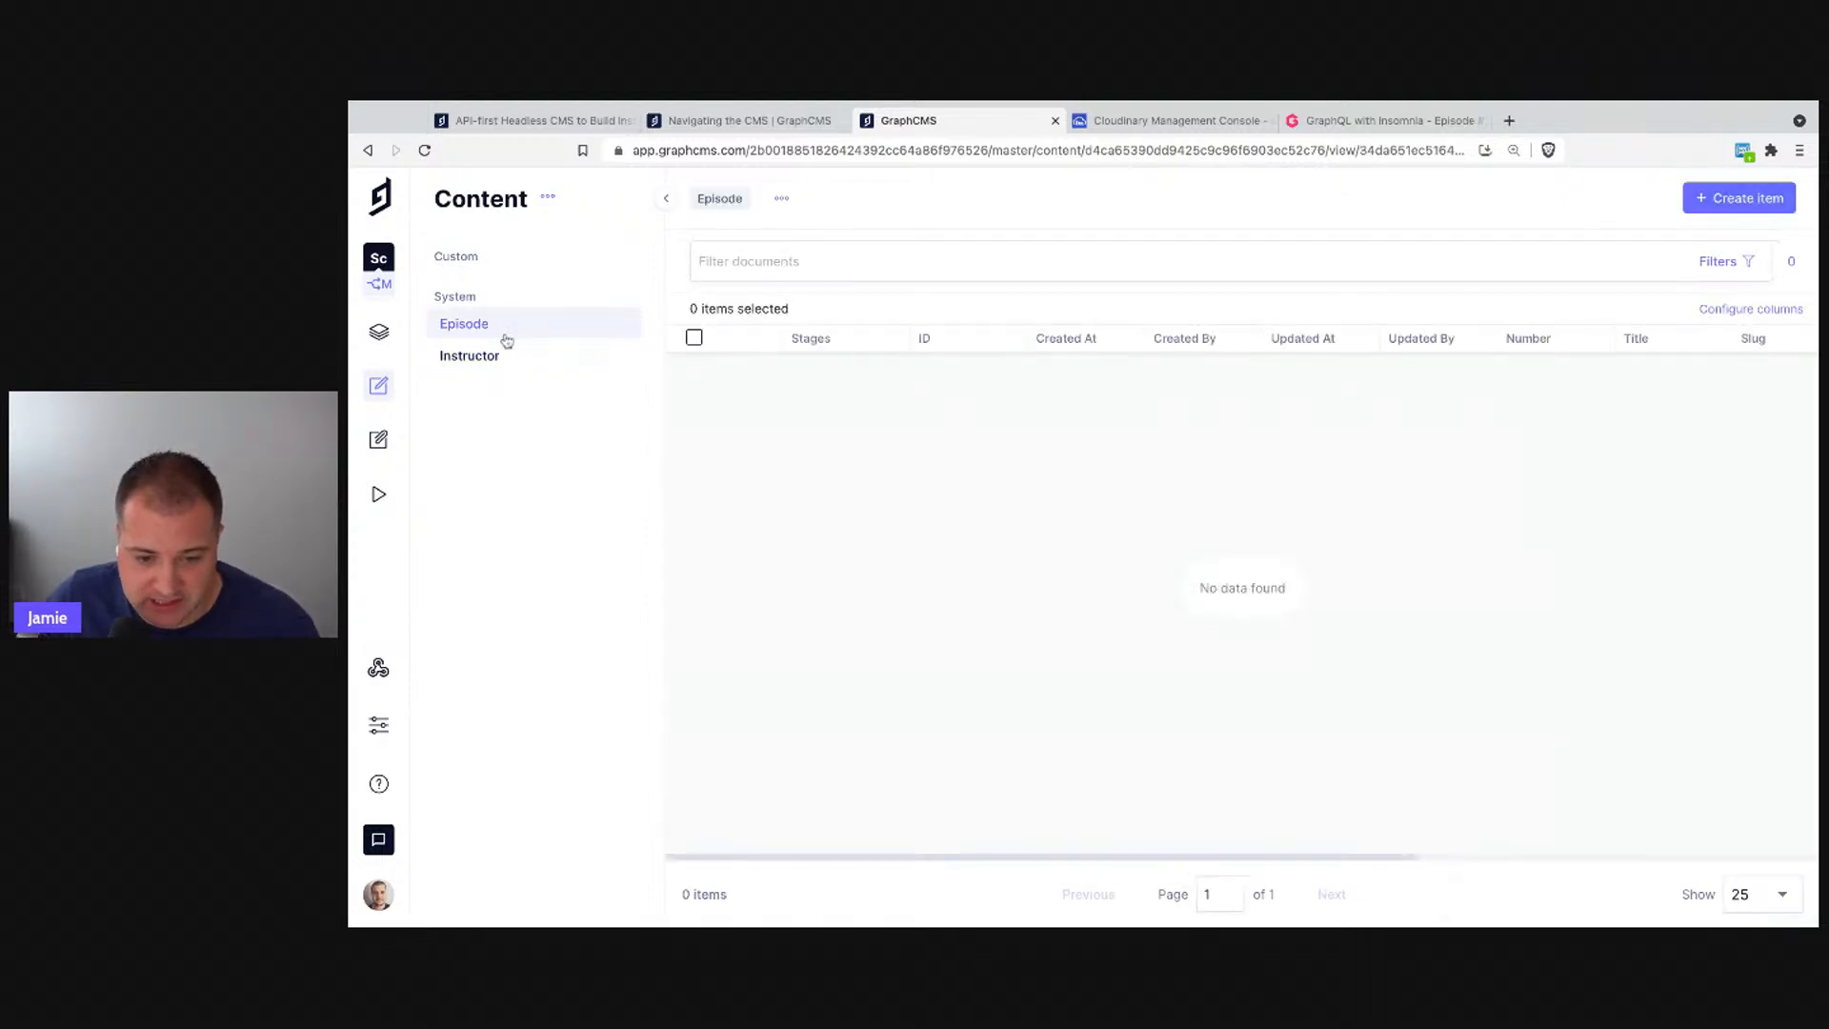
pyautogui.click(1768, 205)
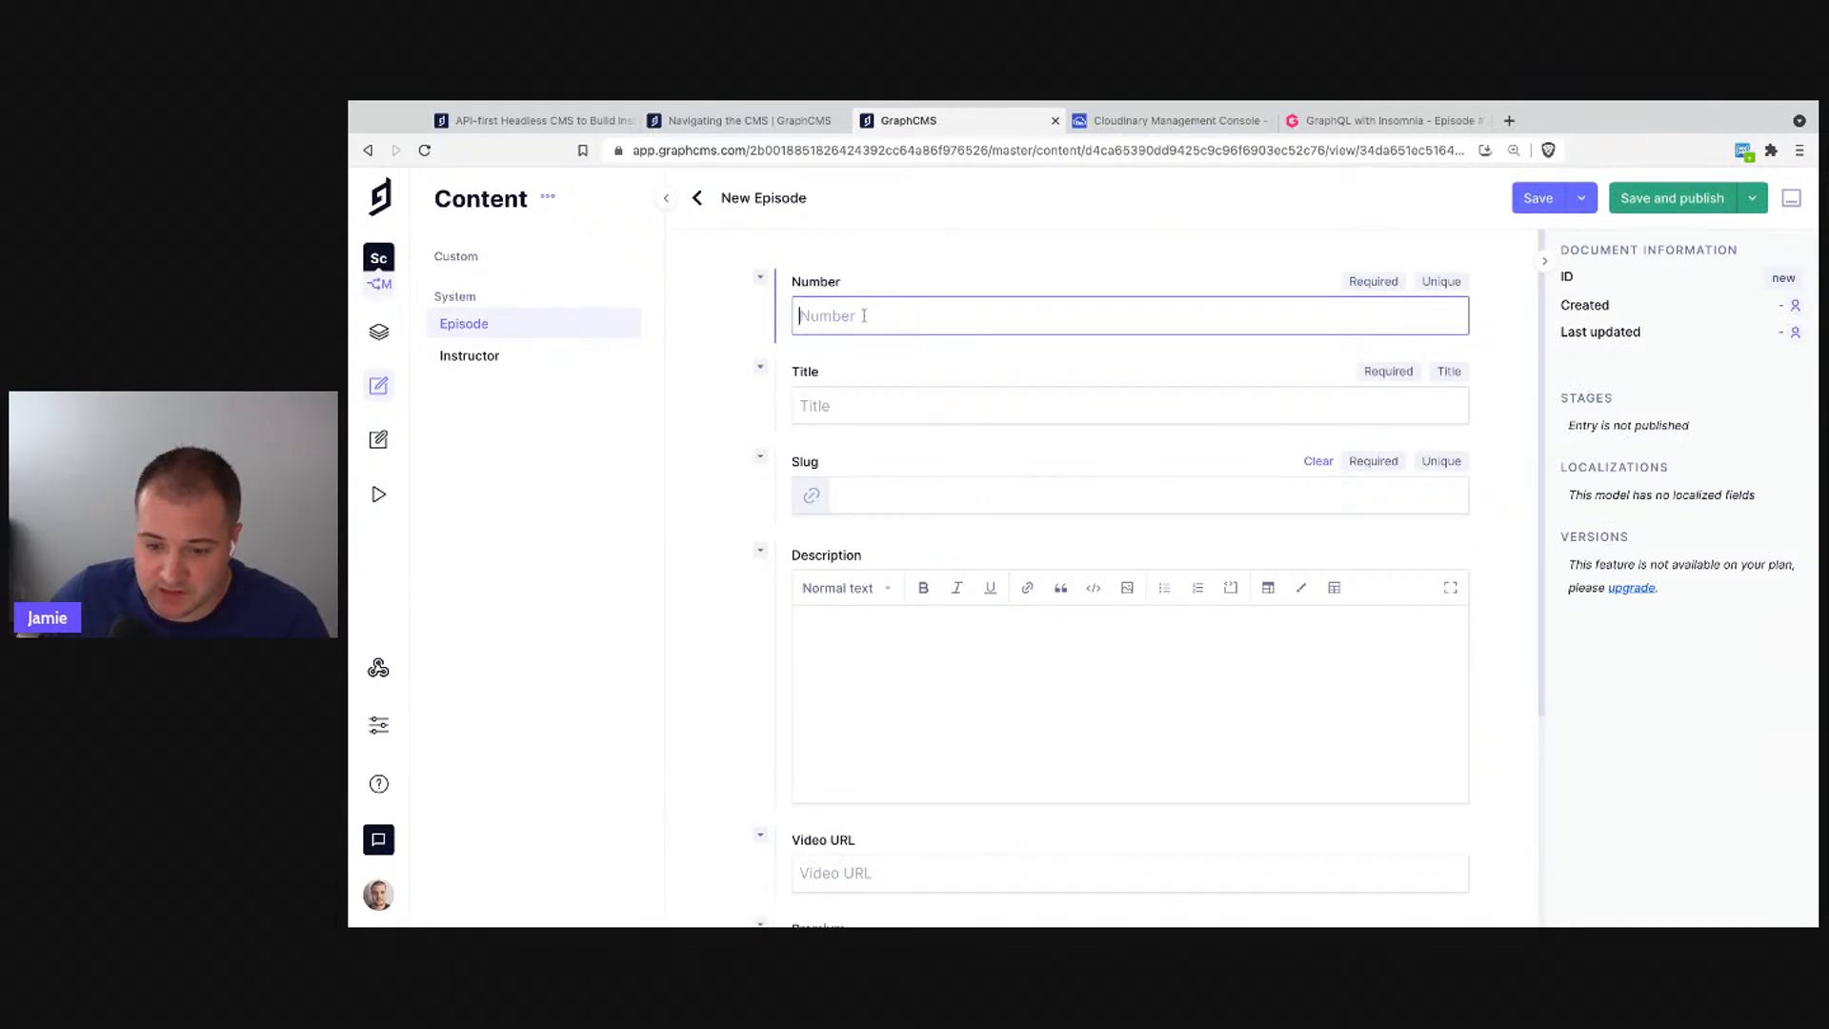
pyautogui.write('1')
pyautogui.click(946, 403)
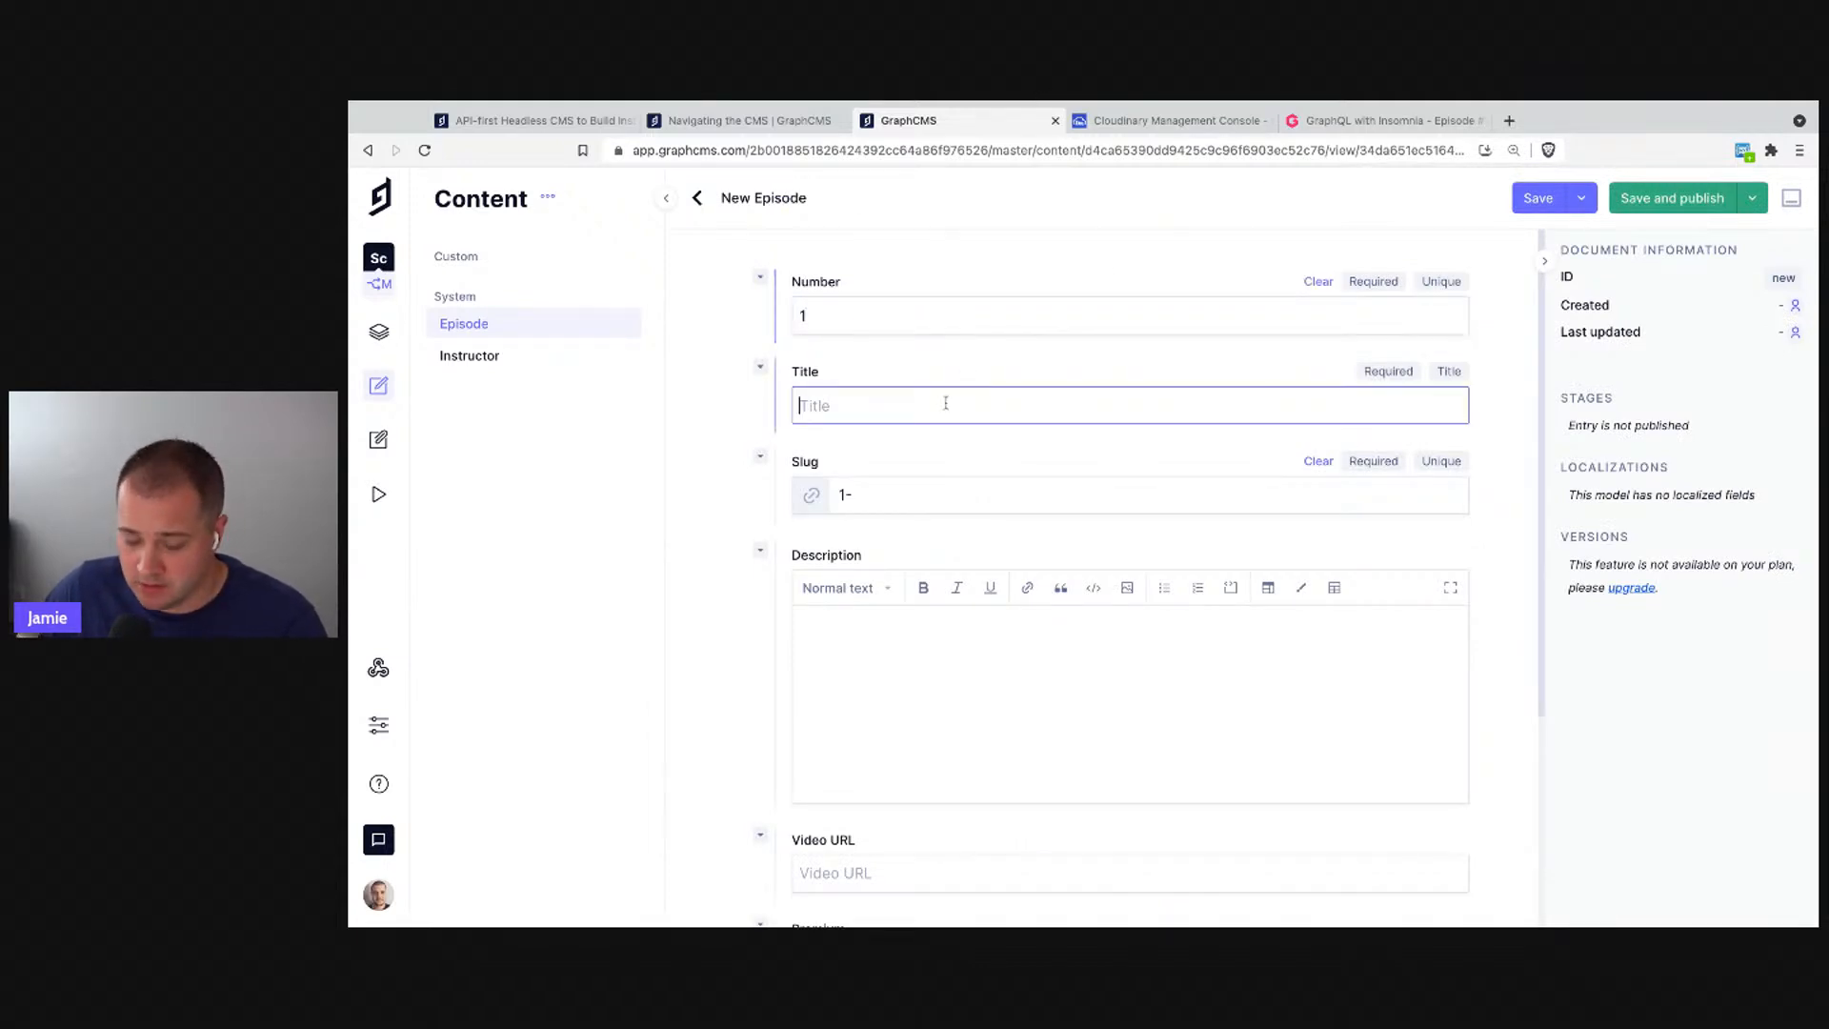
pyautogui.write('Graph')
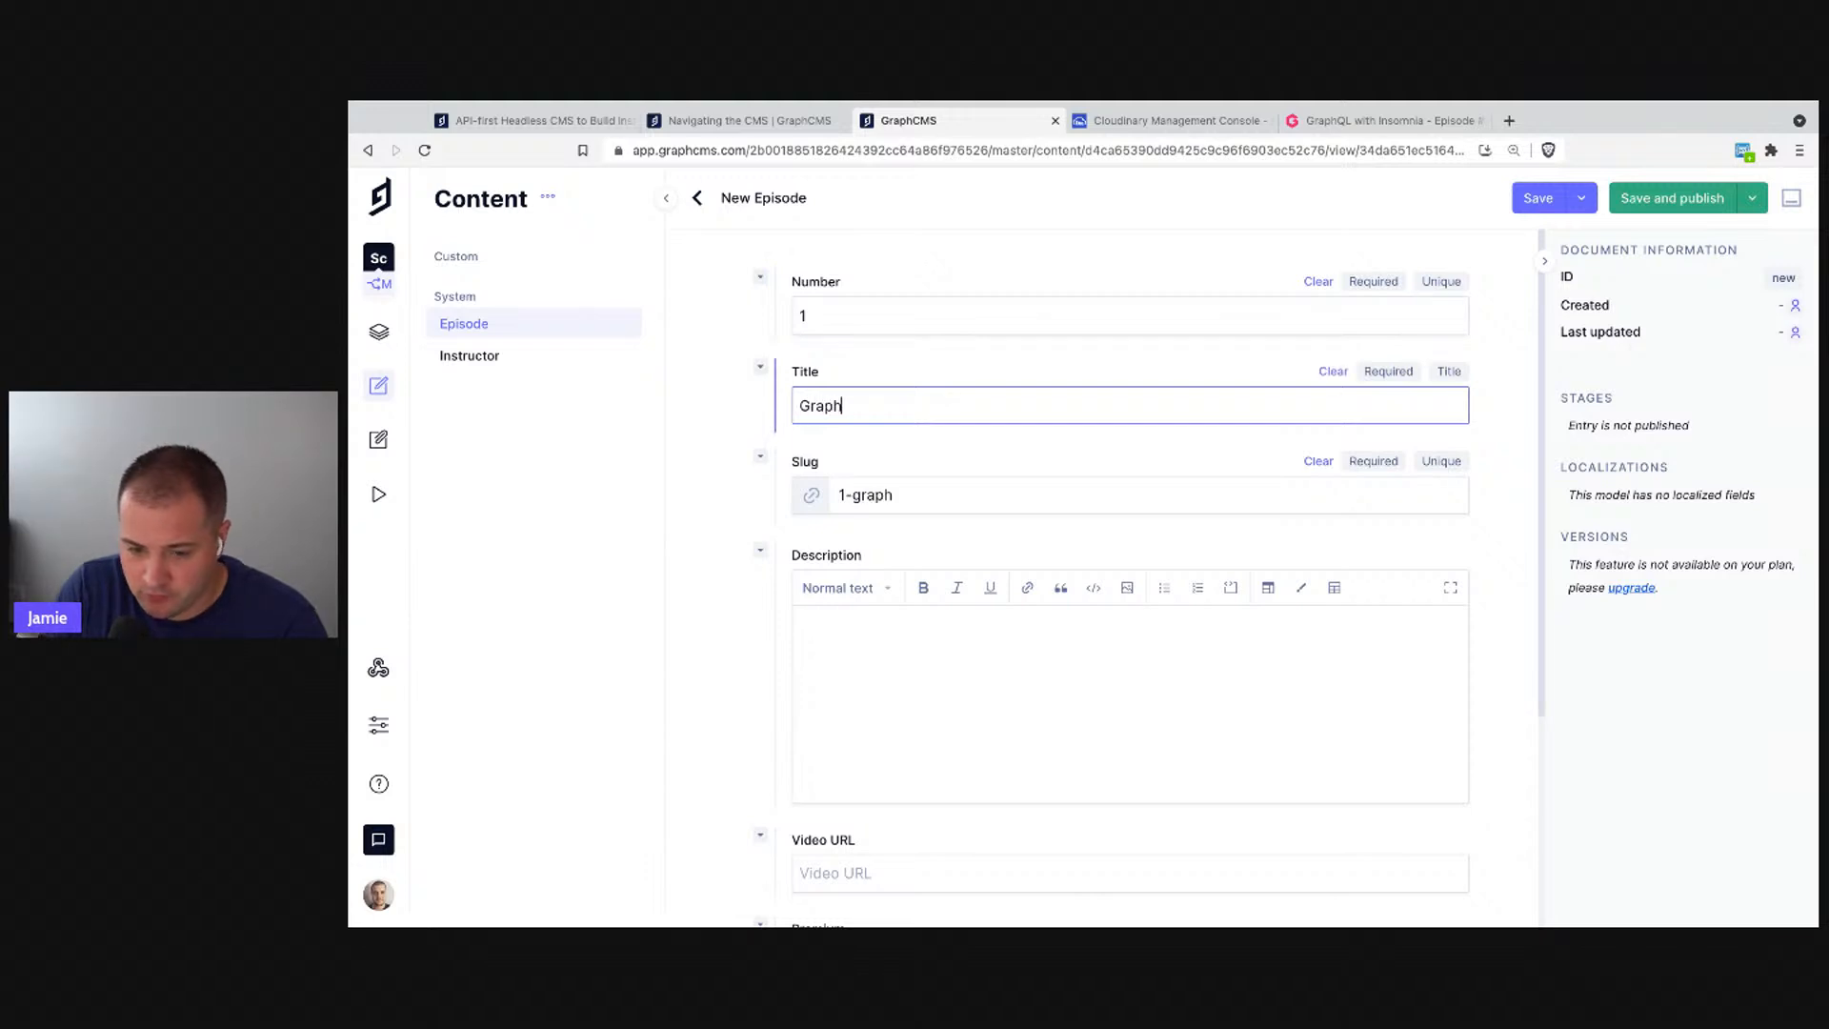
pyautogui.write('QL with In')
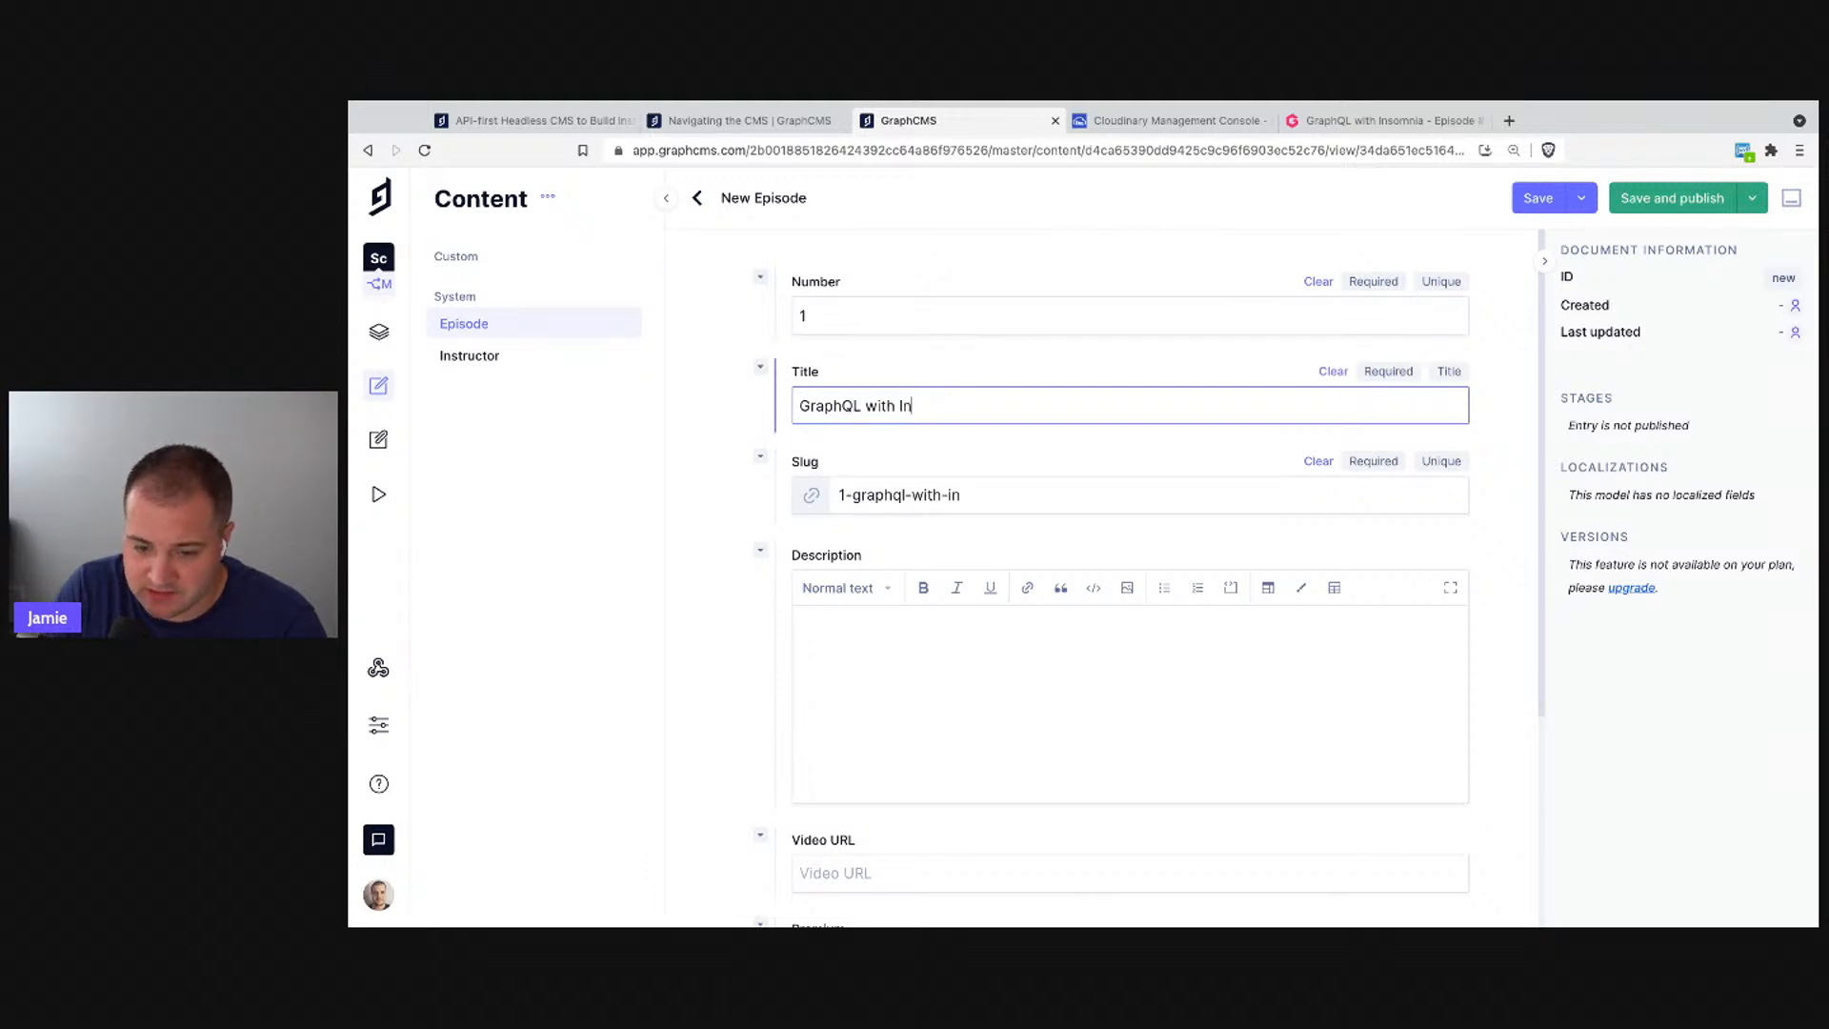
pyautogui.write('somnia')
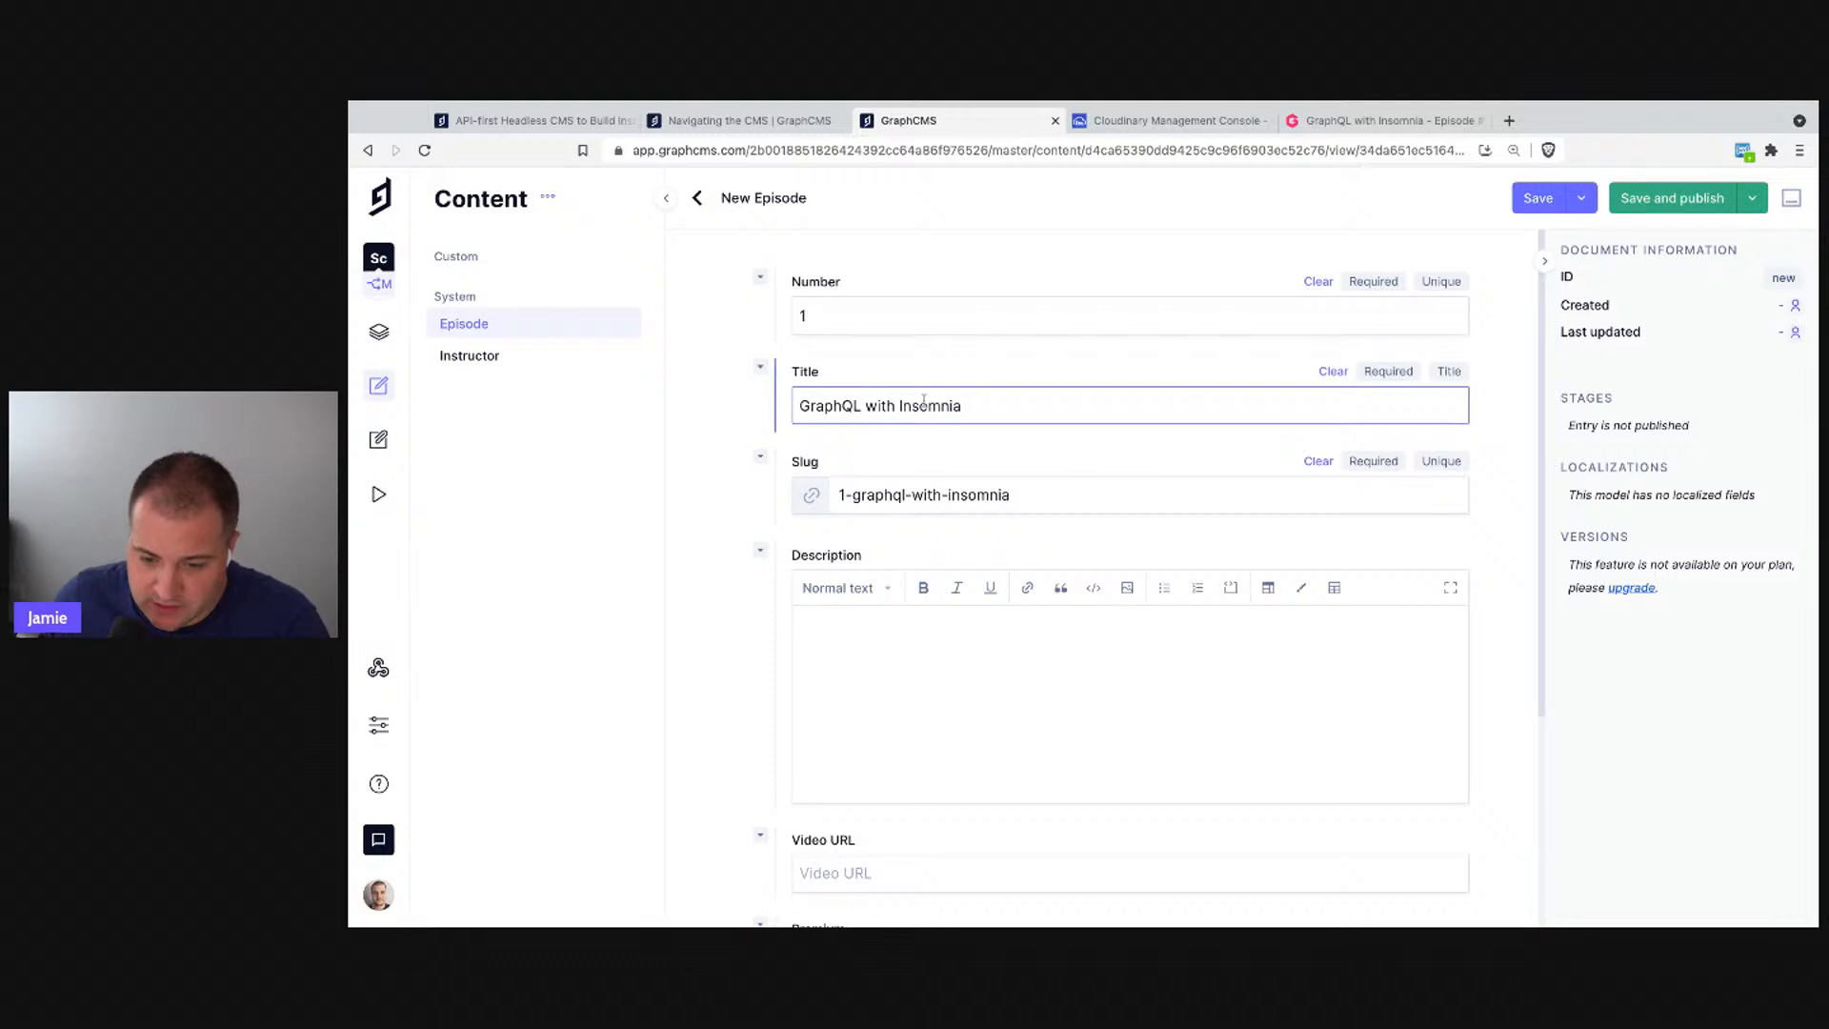
# - Edit, clear and regenerate the slug so it reads 1-graphql-with-insomnia
pyautogui.click(1067, 491)
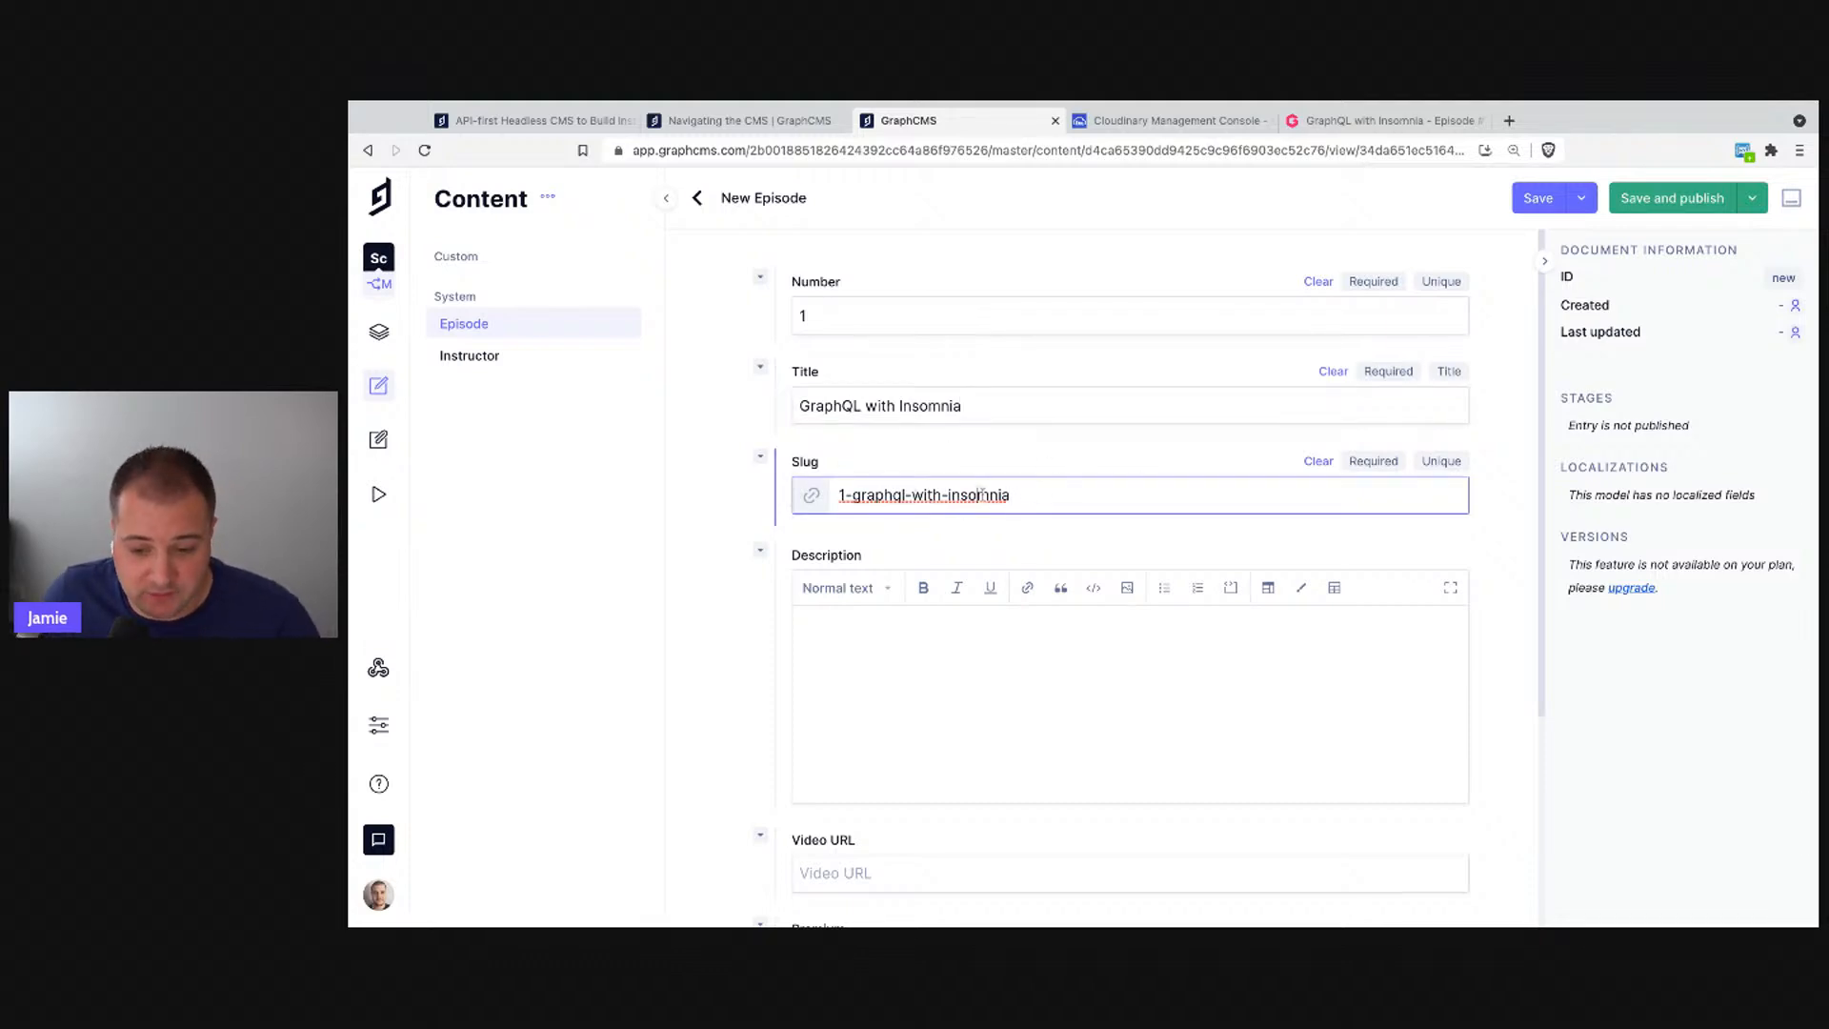
pyautogui.hotkey('alt', 'shift', 'Left')
pyautogui.hotkey('alt', 'shift', 'Left')
pyautogui.press('BackSpace')
pyautogui.press('BackSpace')
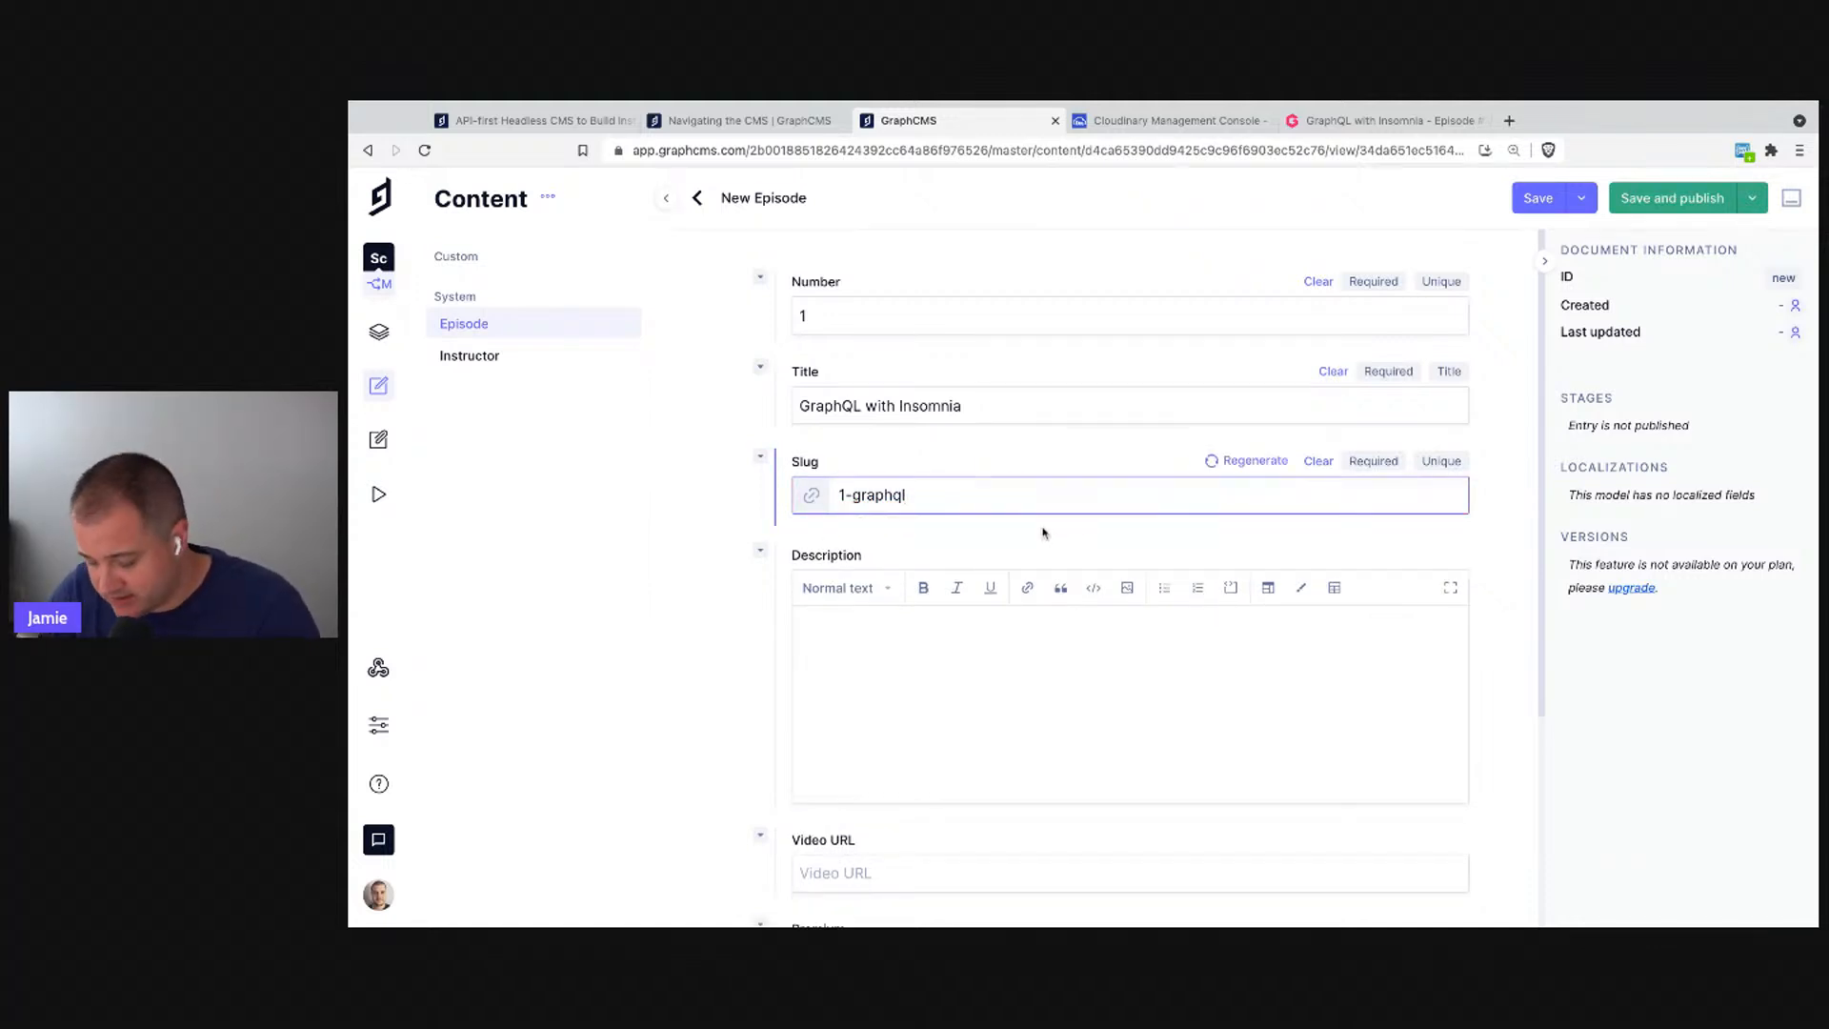
pyautogui.hotkey('alt', 'BackSpace')
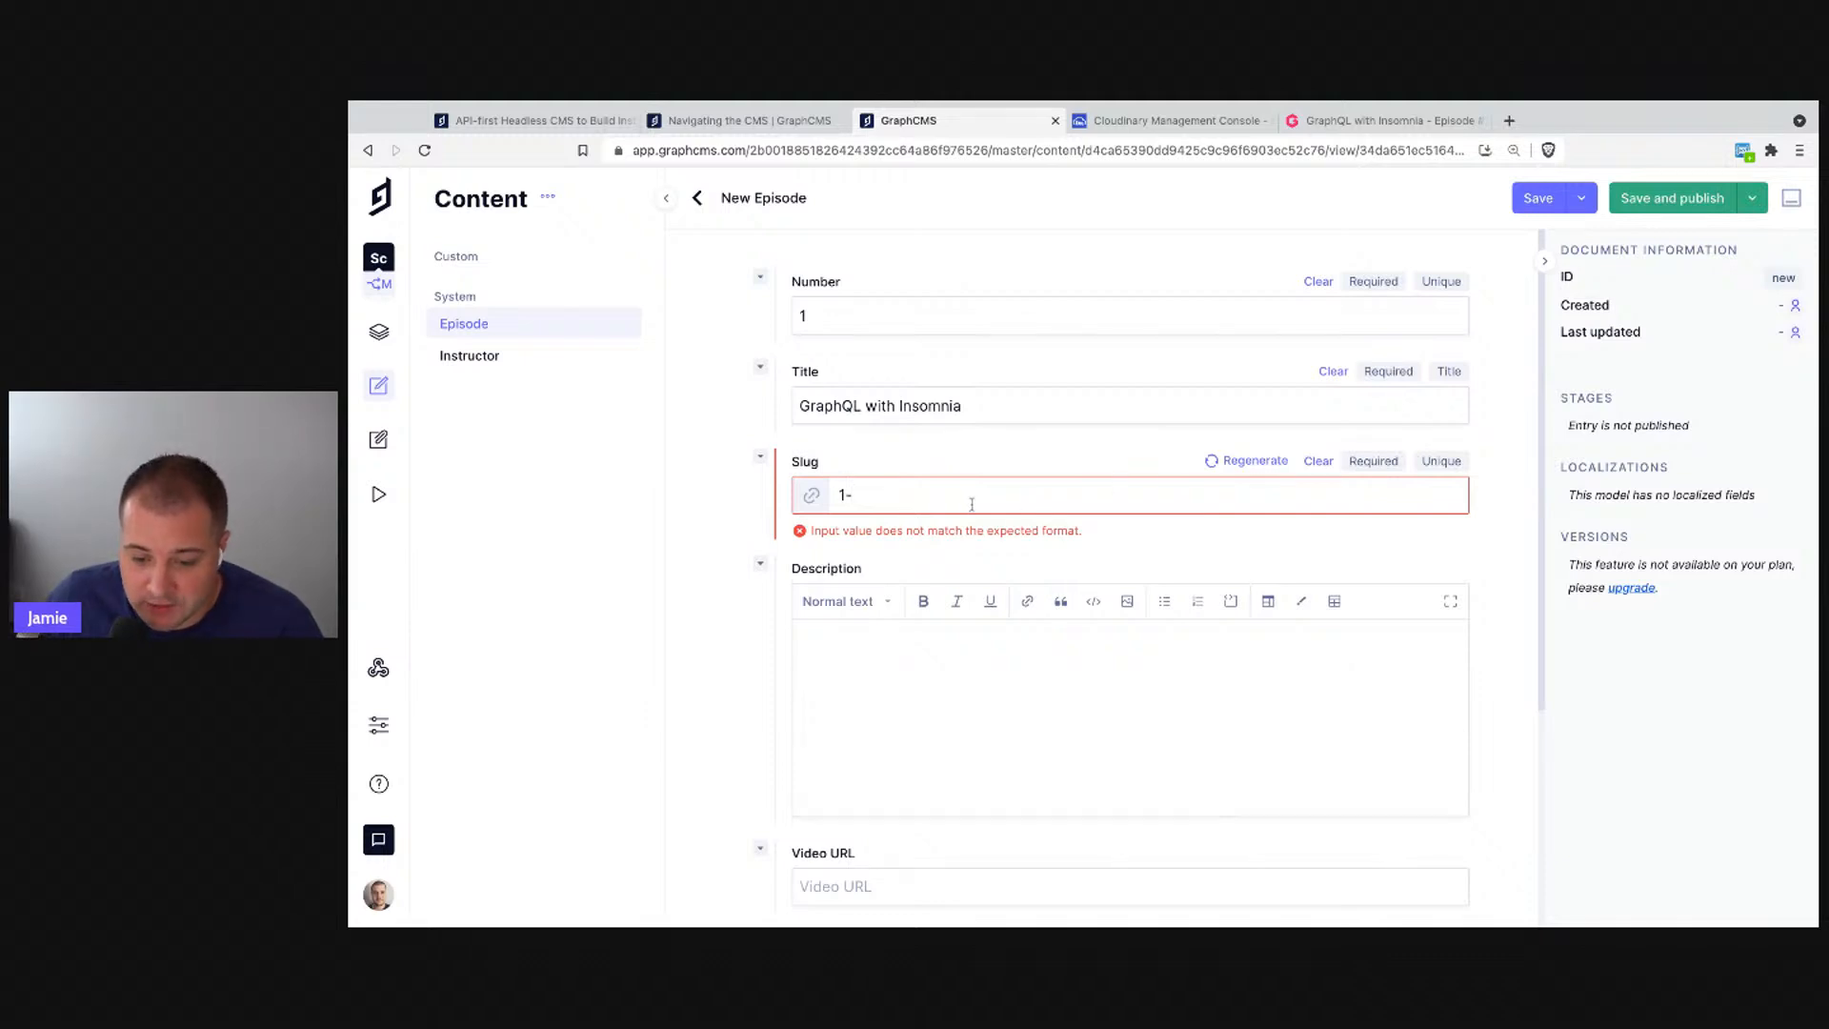
pyautogui.write('w')
pyautogui.click(1265, 471)
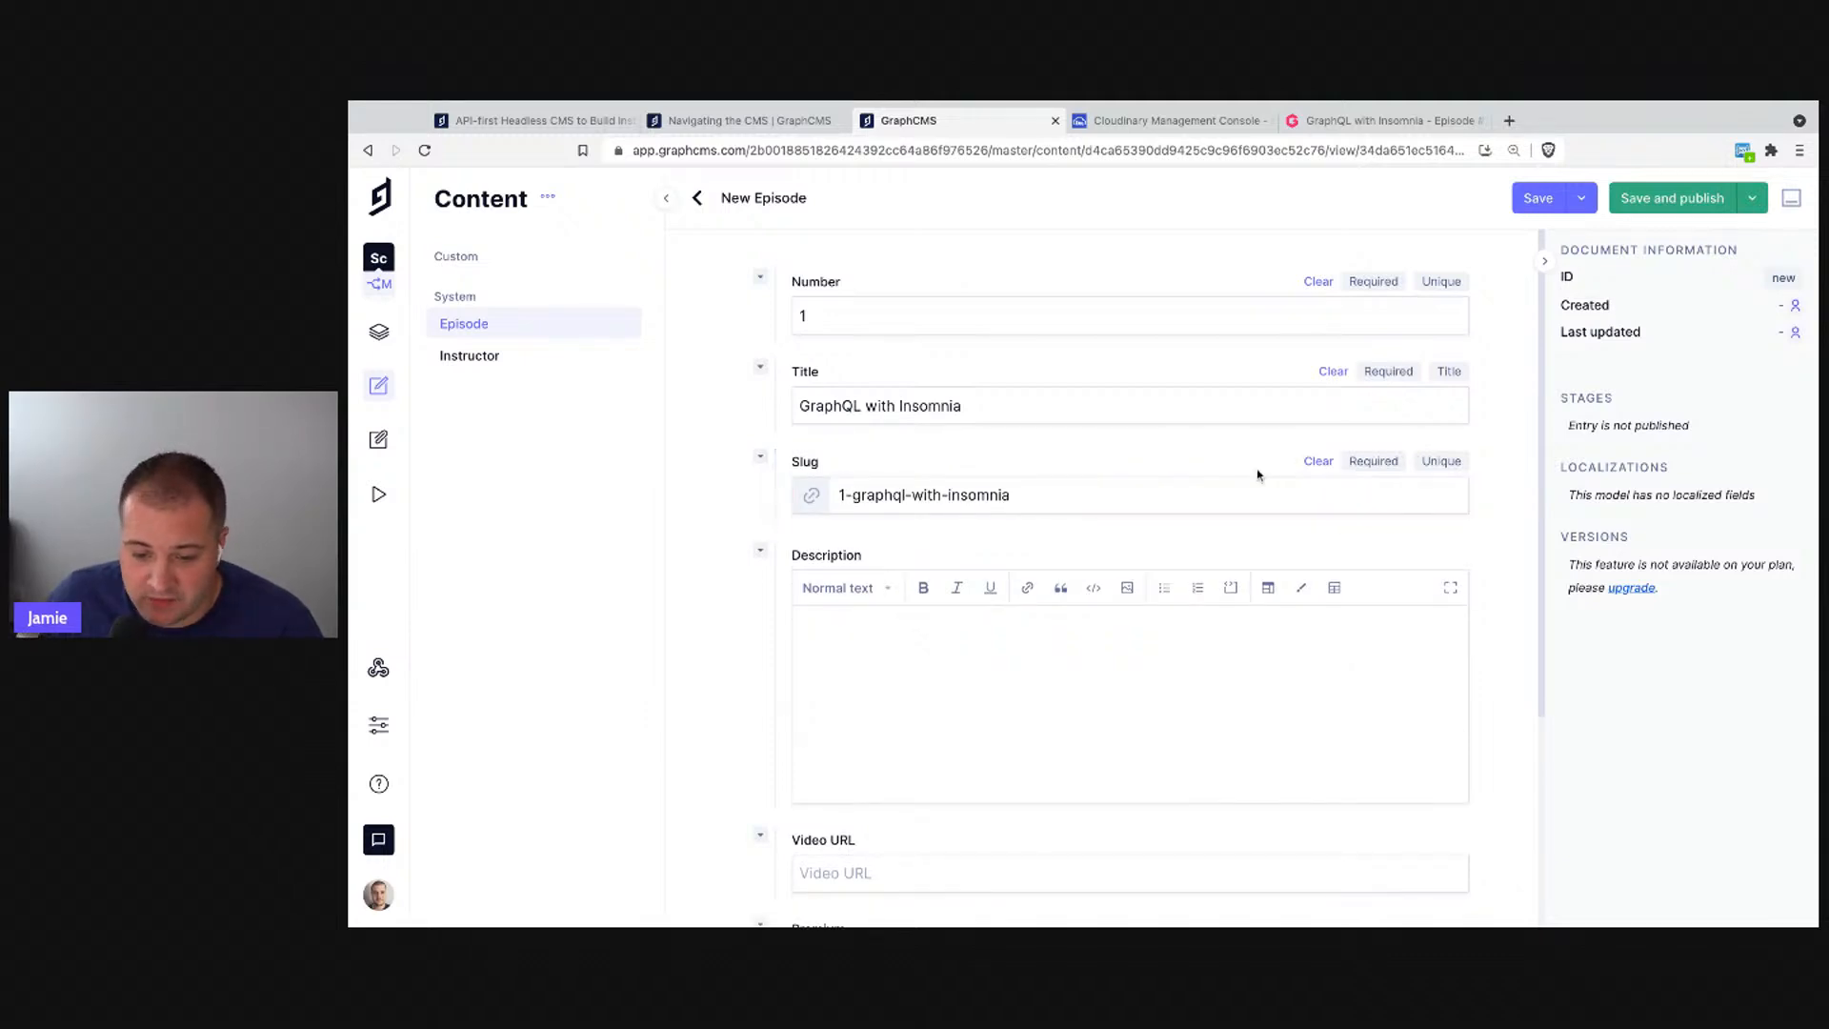
pyautogui.click(1316, 462)
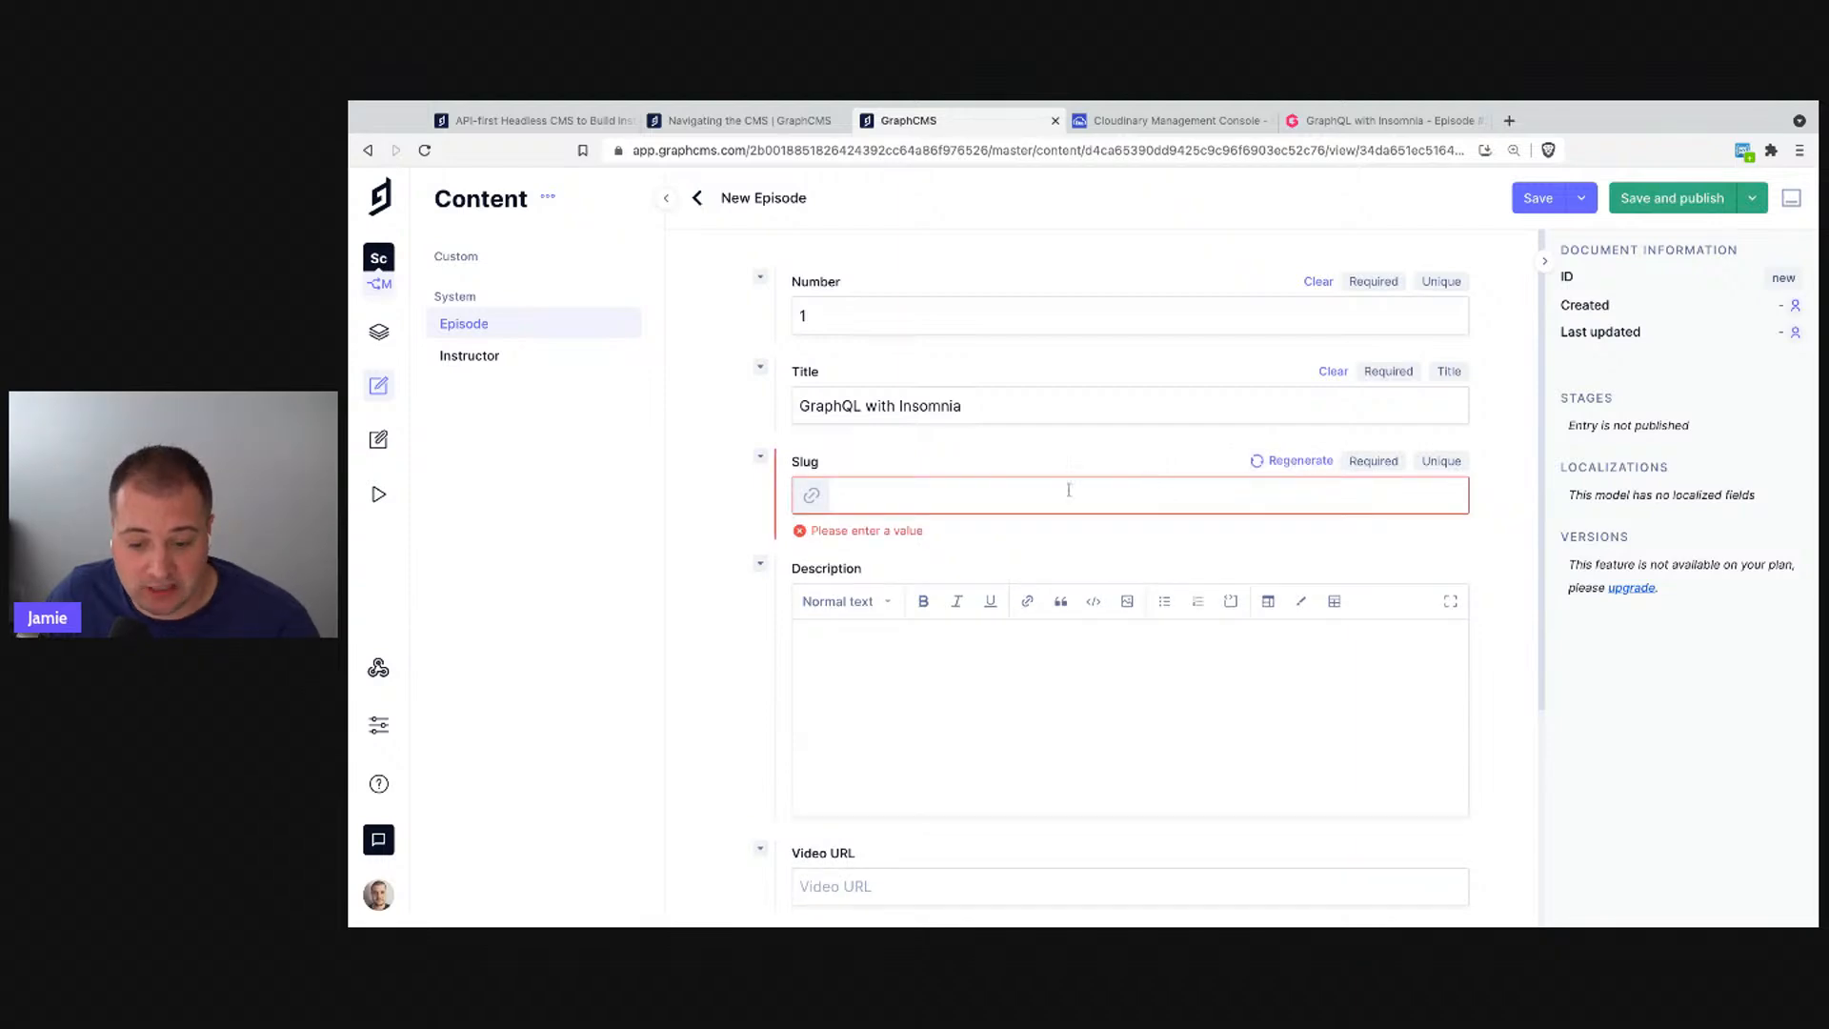
pyautogui.click(1295, 464)
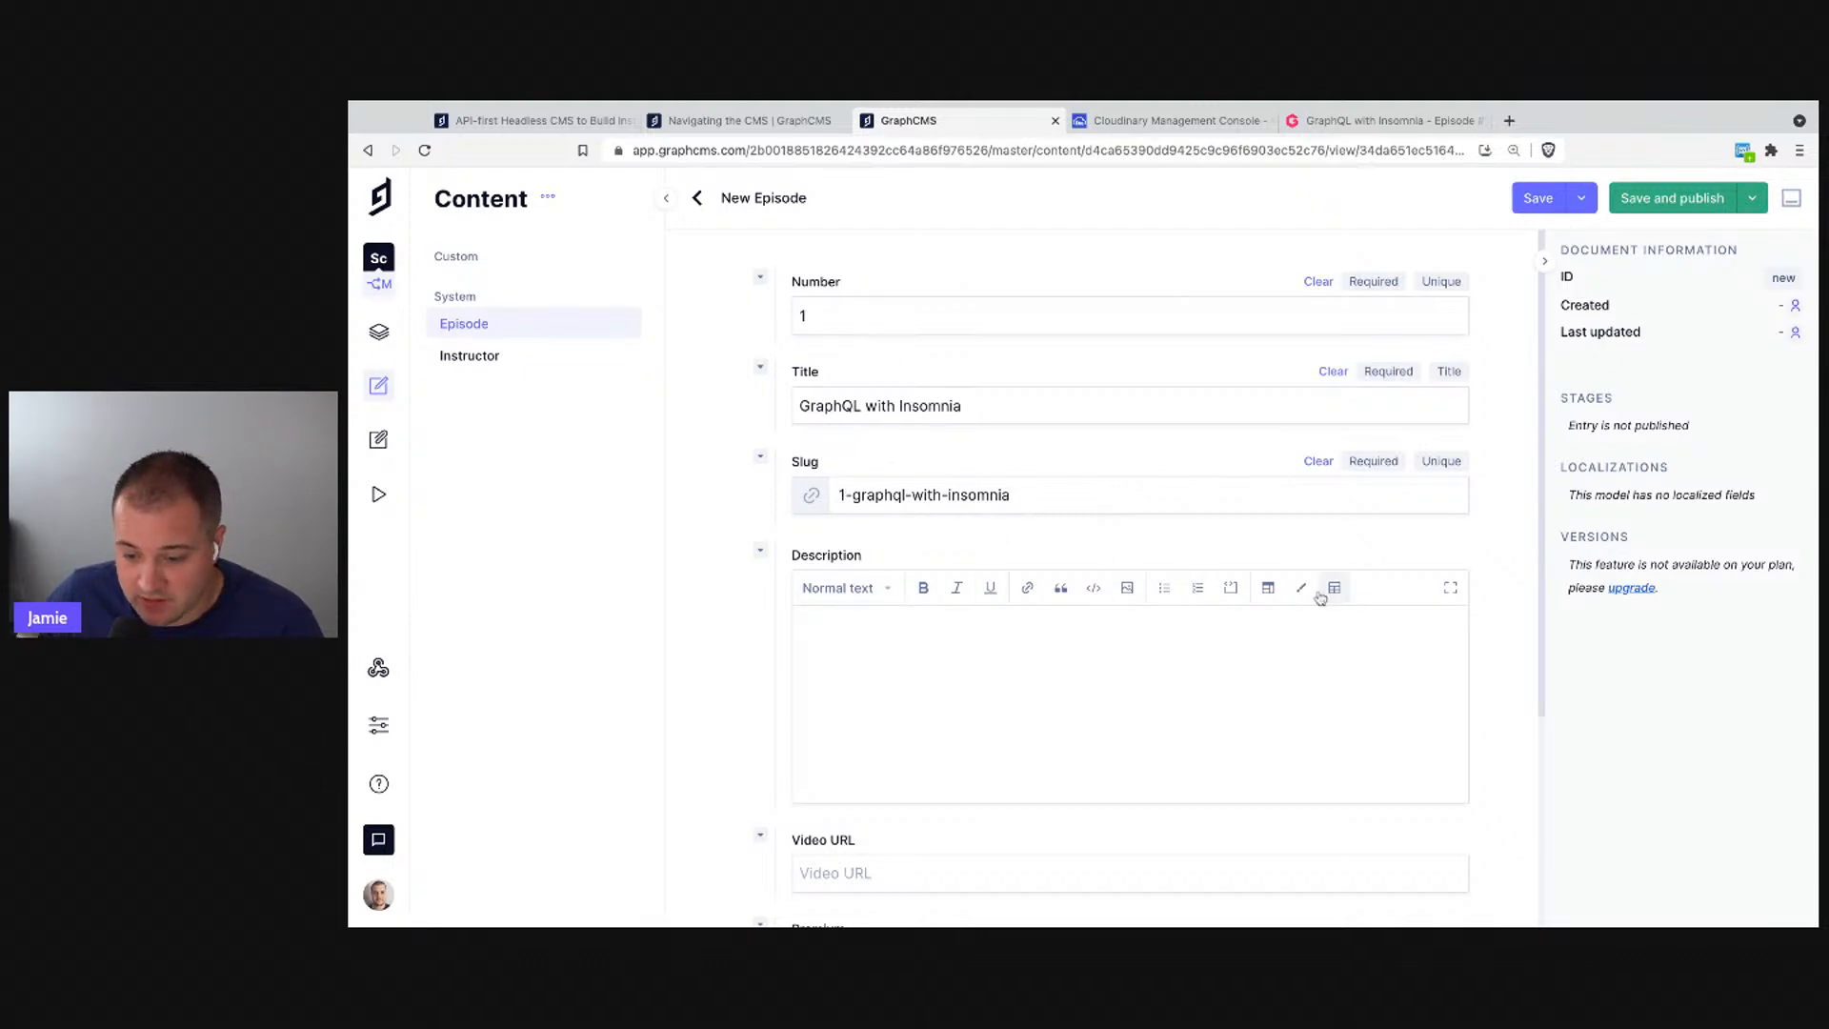
# - Paste the episode description paragraph into the Description field
pyautogui.click(880, 591)
pyautogui.click(1010, 675)
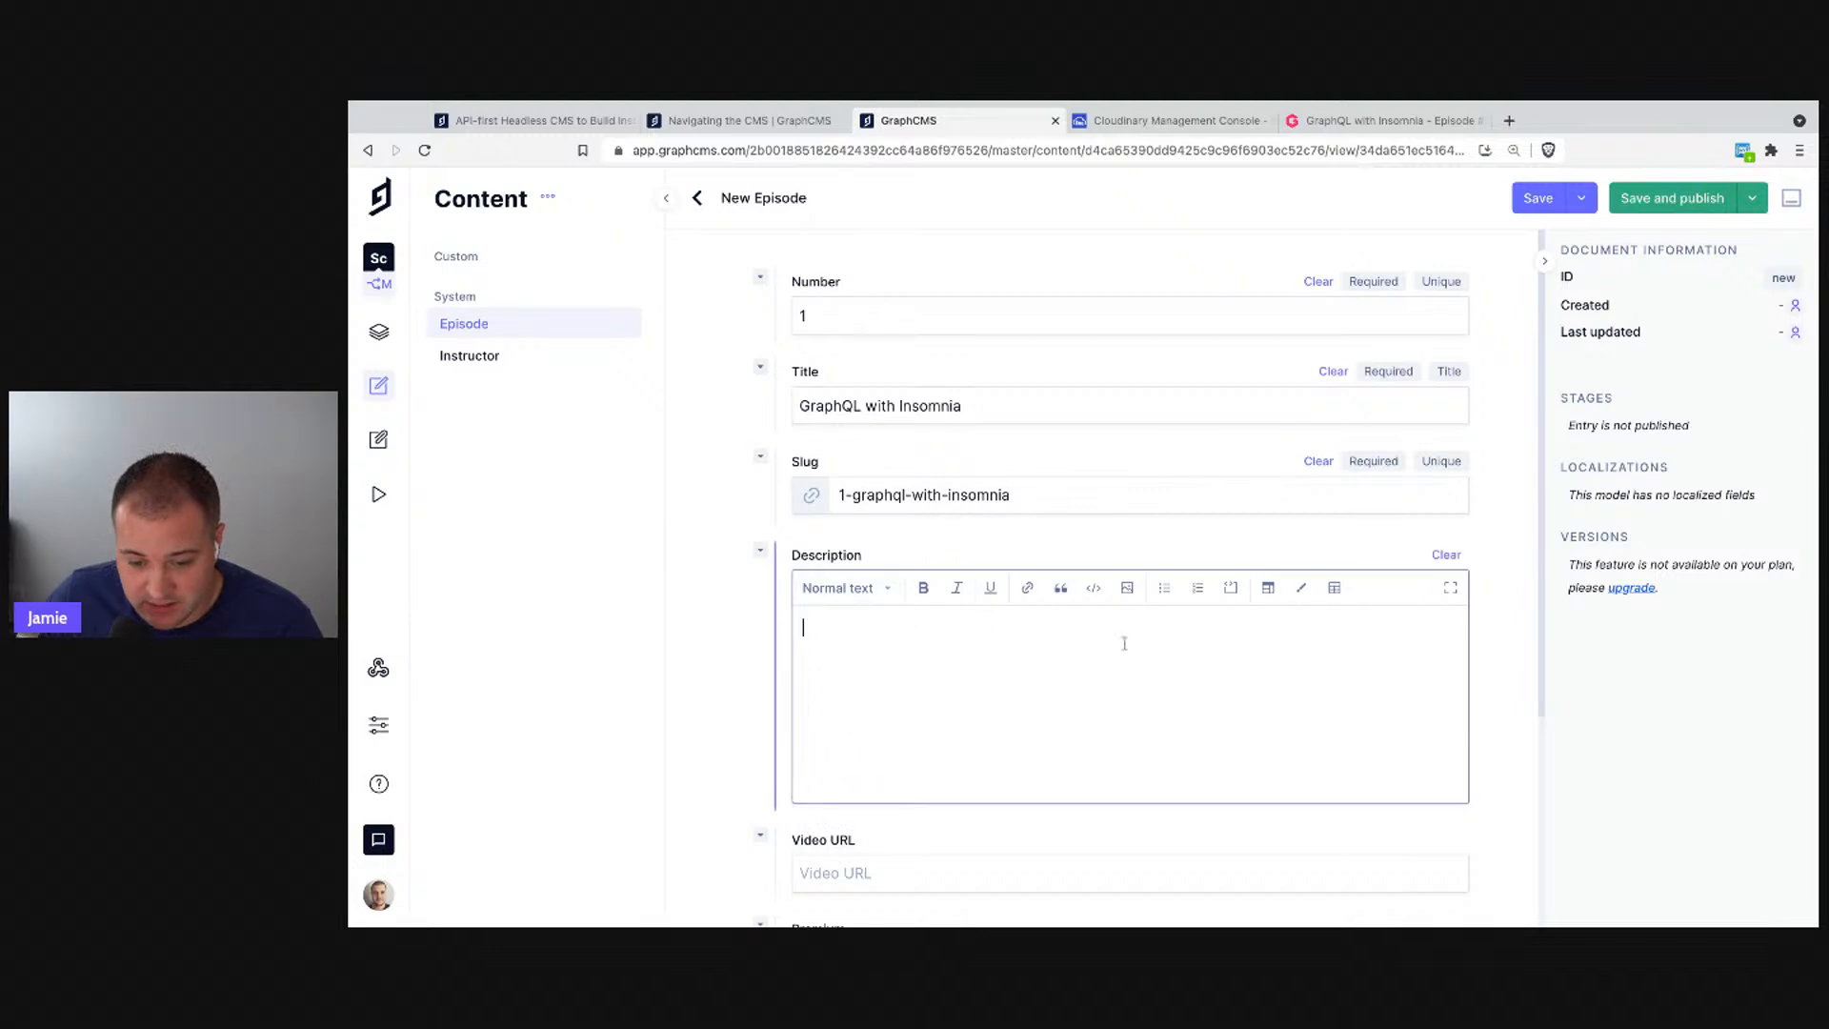
pyautogui.click(828, 101)
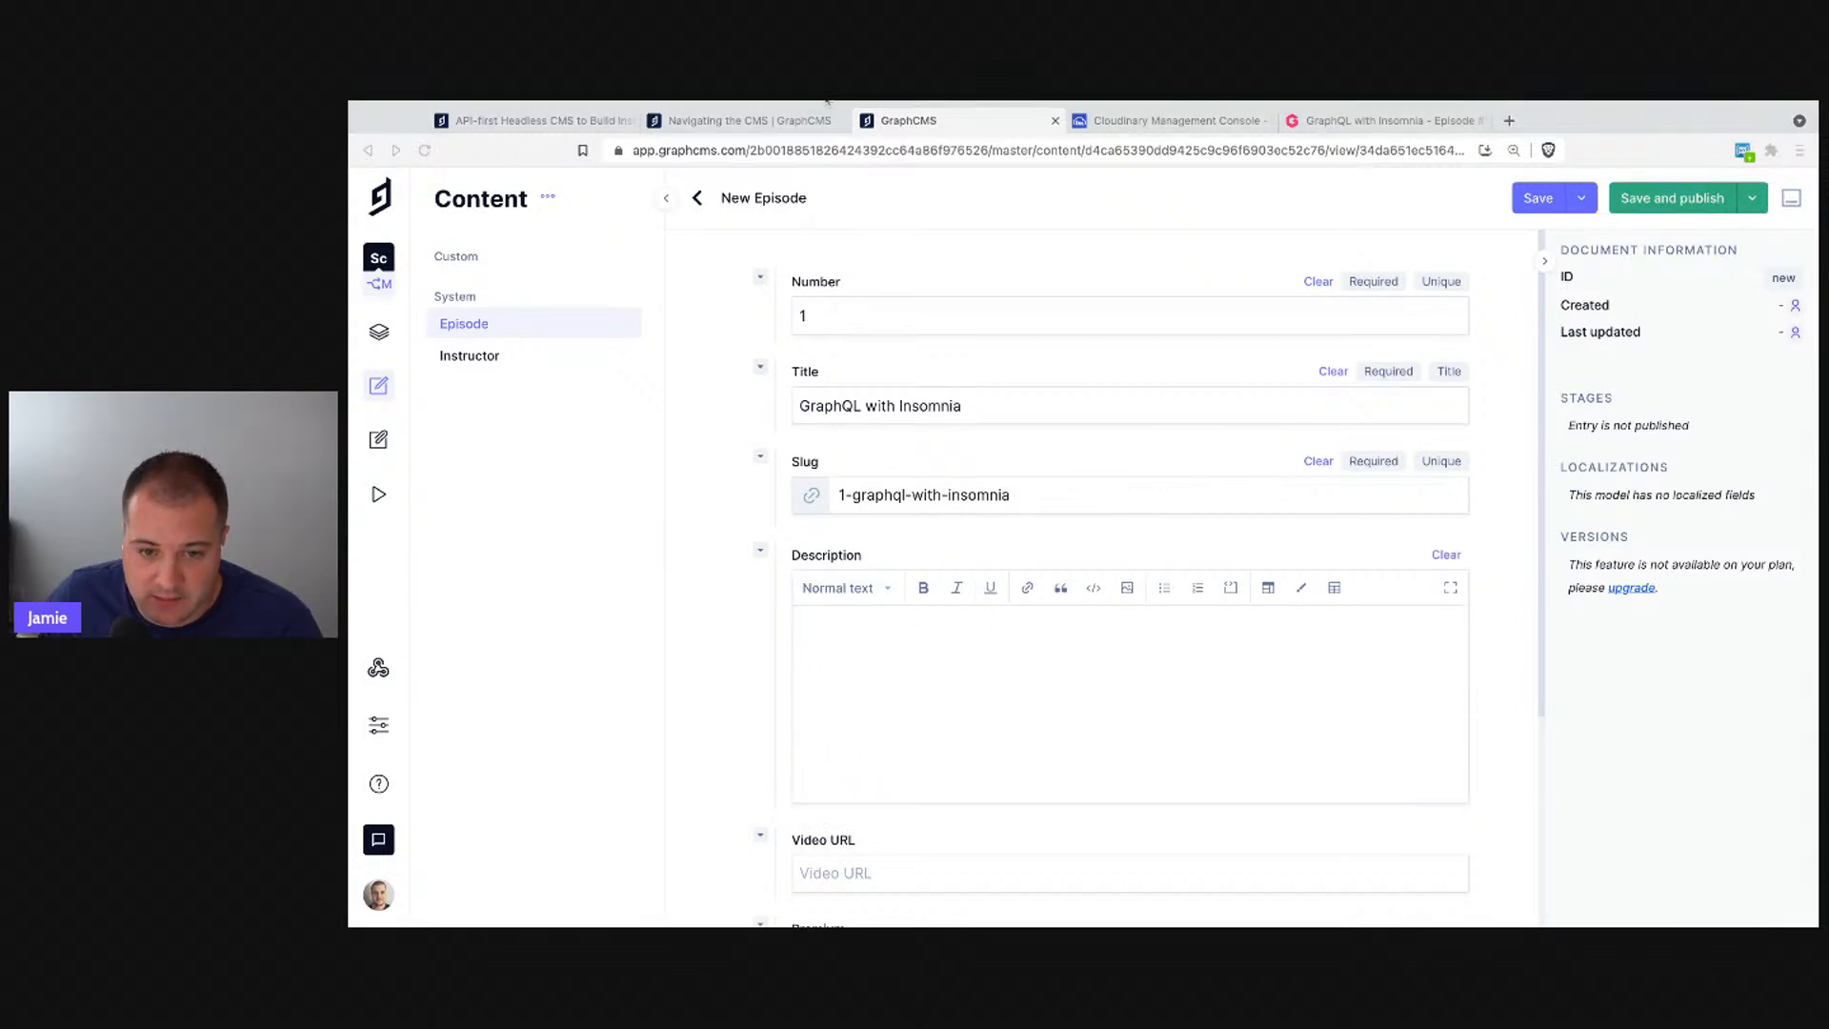
pyautogui.click(991, 663)
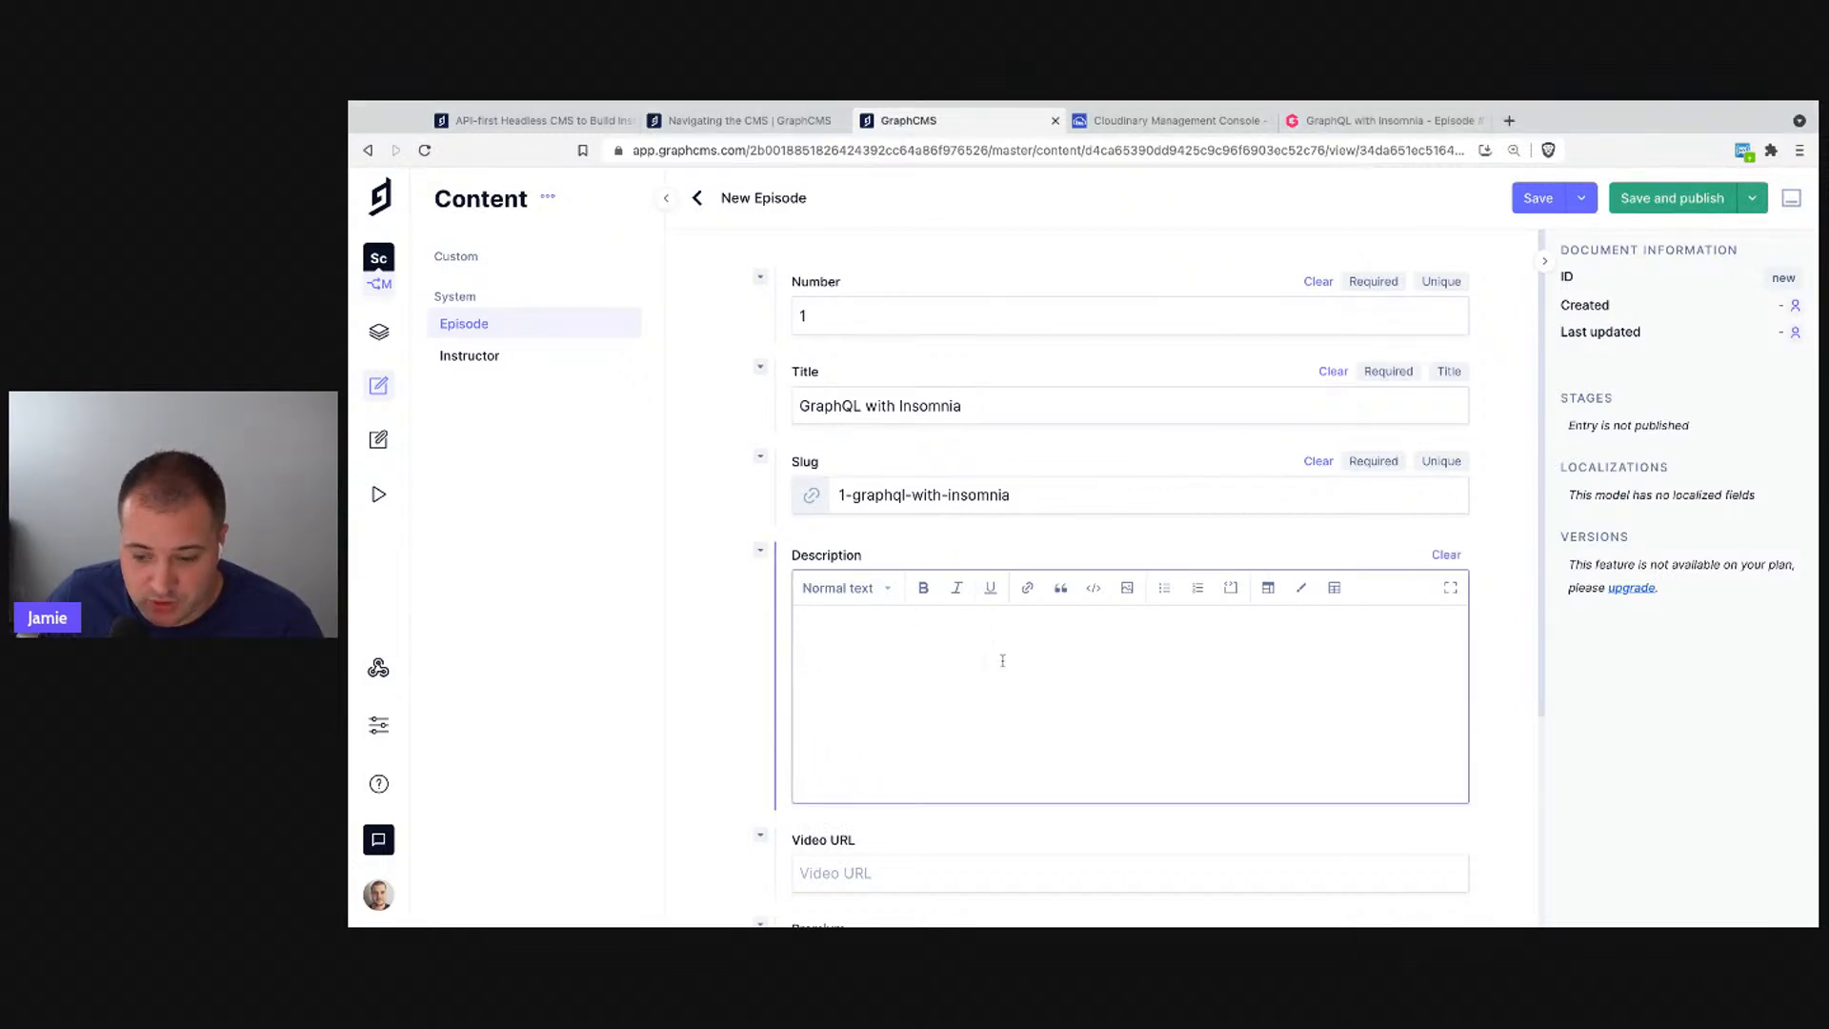
pyautogui.write('Insomnia is open source, and offers a subscription service for teams to share and collaborate on designing APIs with Swagger, and share requests to APIs.')
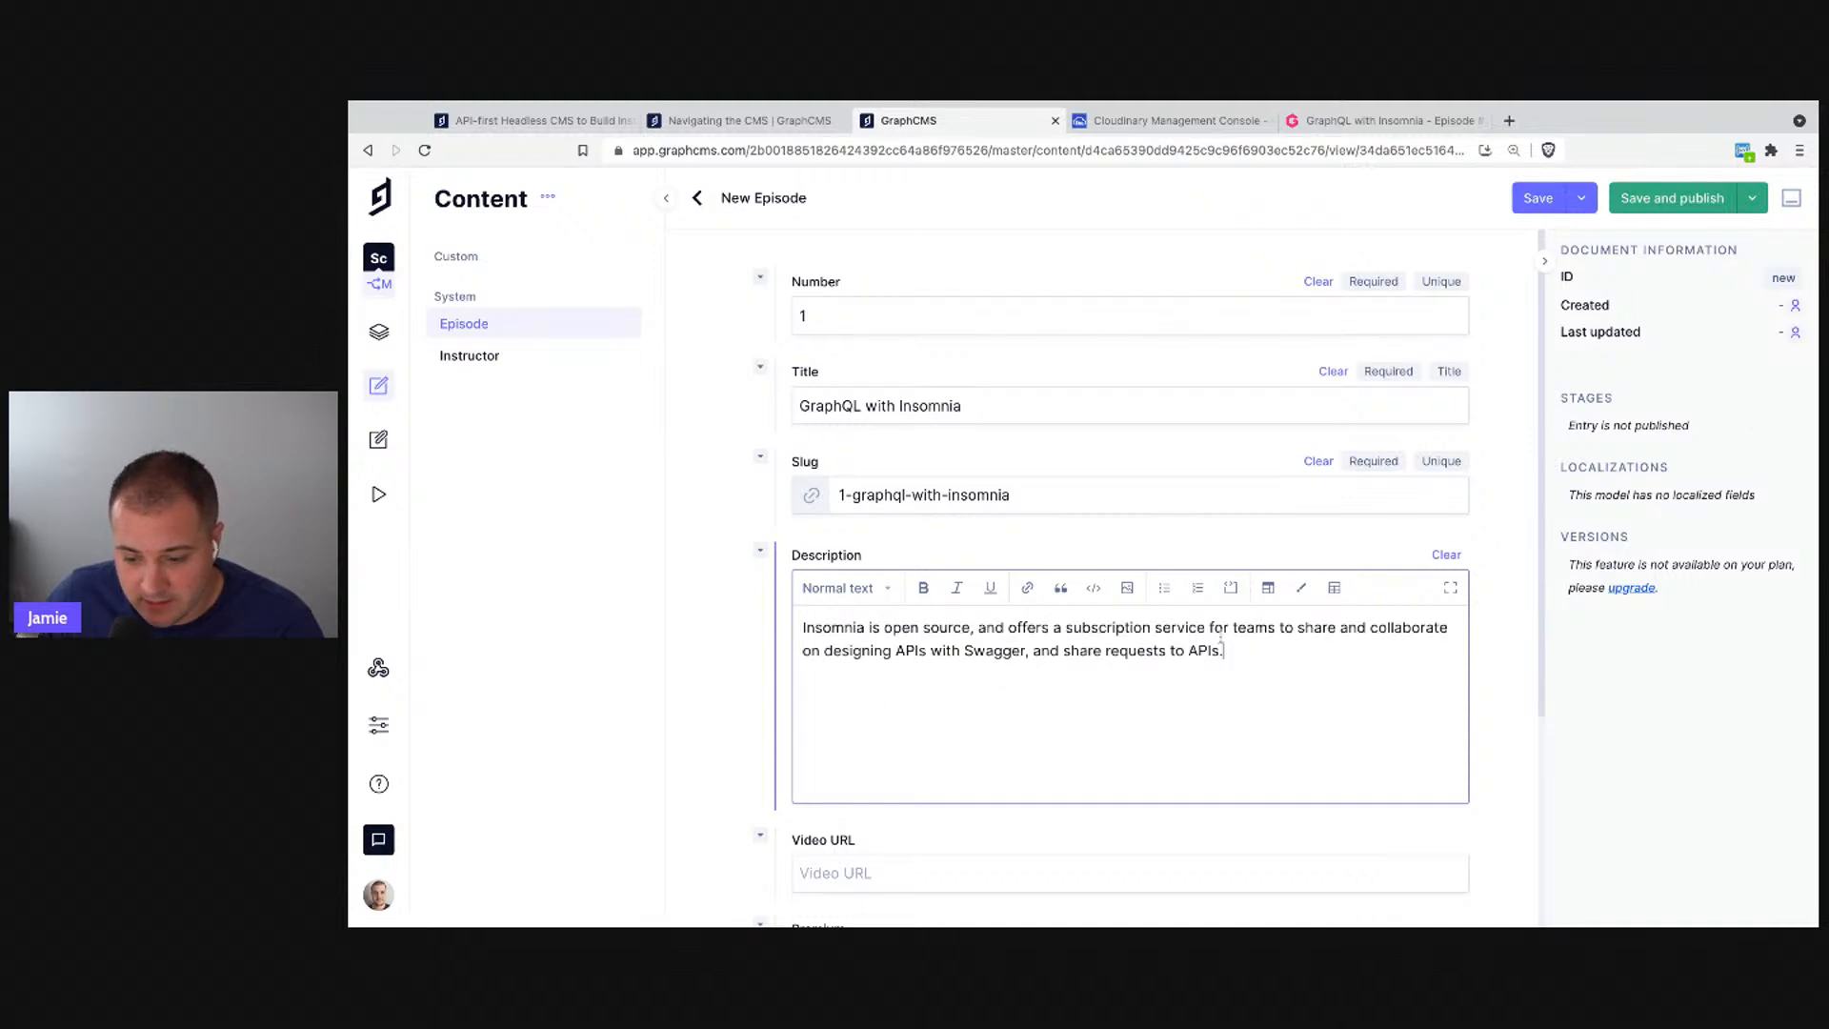
# - Make 'APIs' bold and 'Insomnia is open source' italic and underlined
pyautogui.doubleClick(1107, 628)
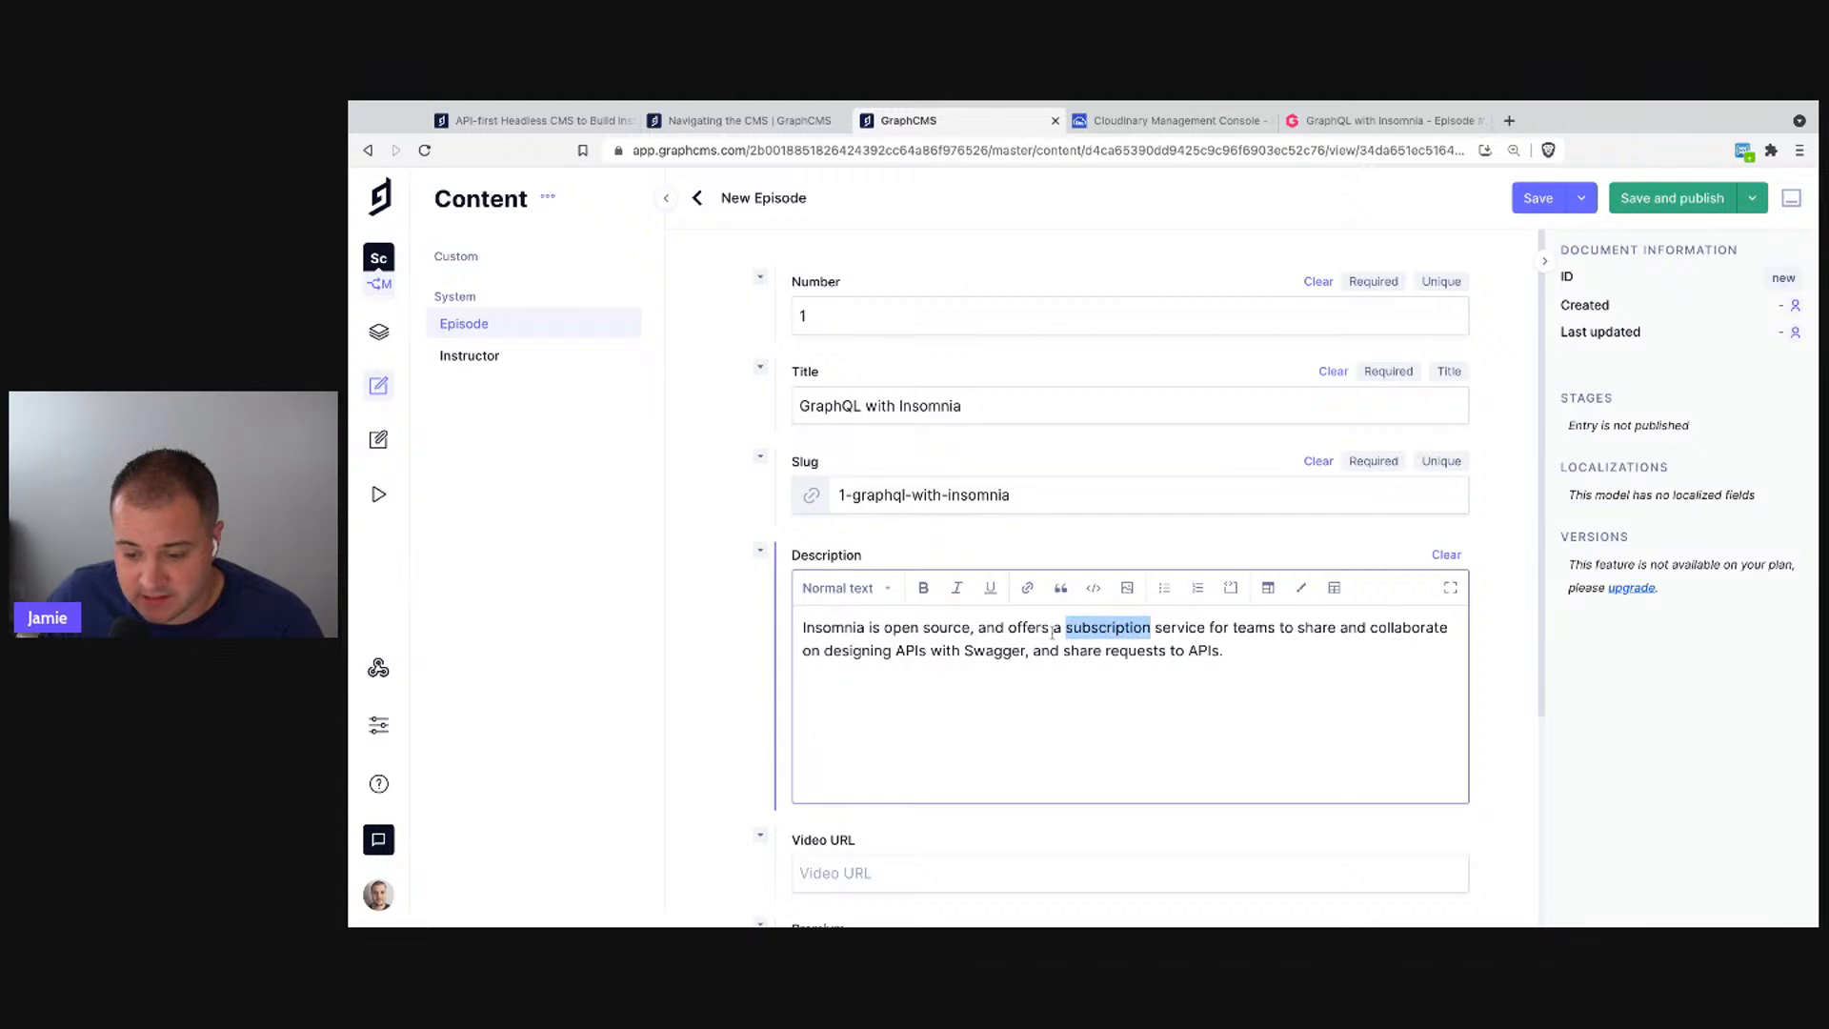
pyautogui.doubleClick(905, 651)
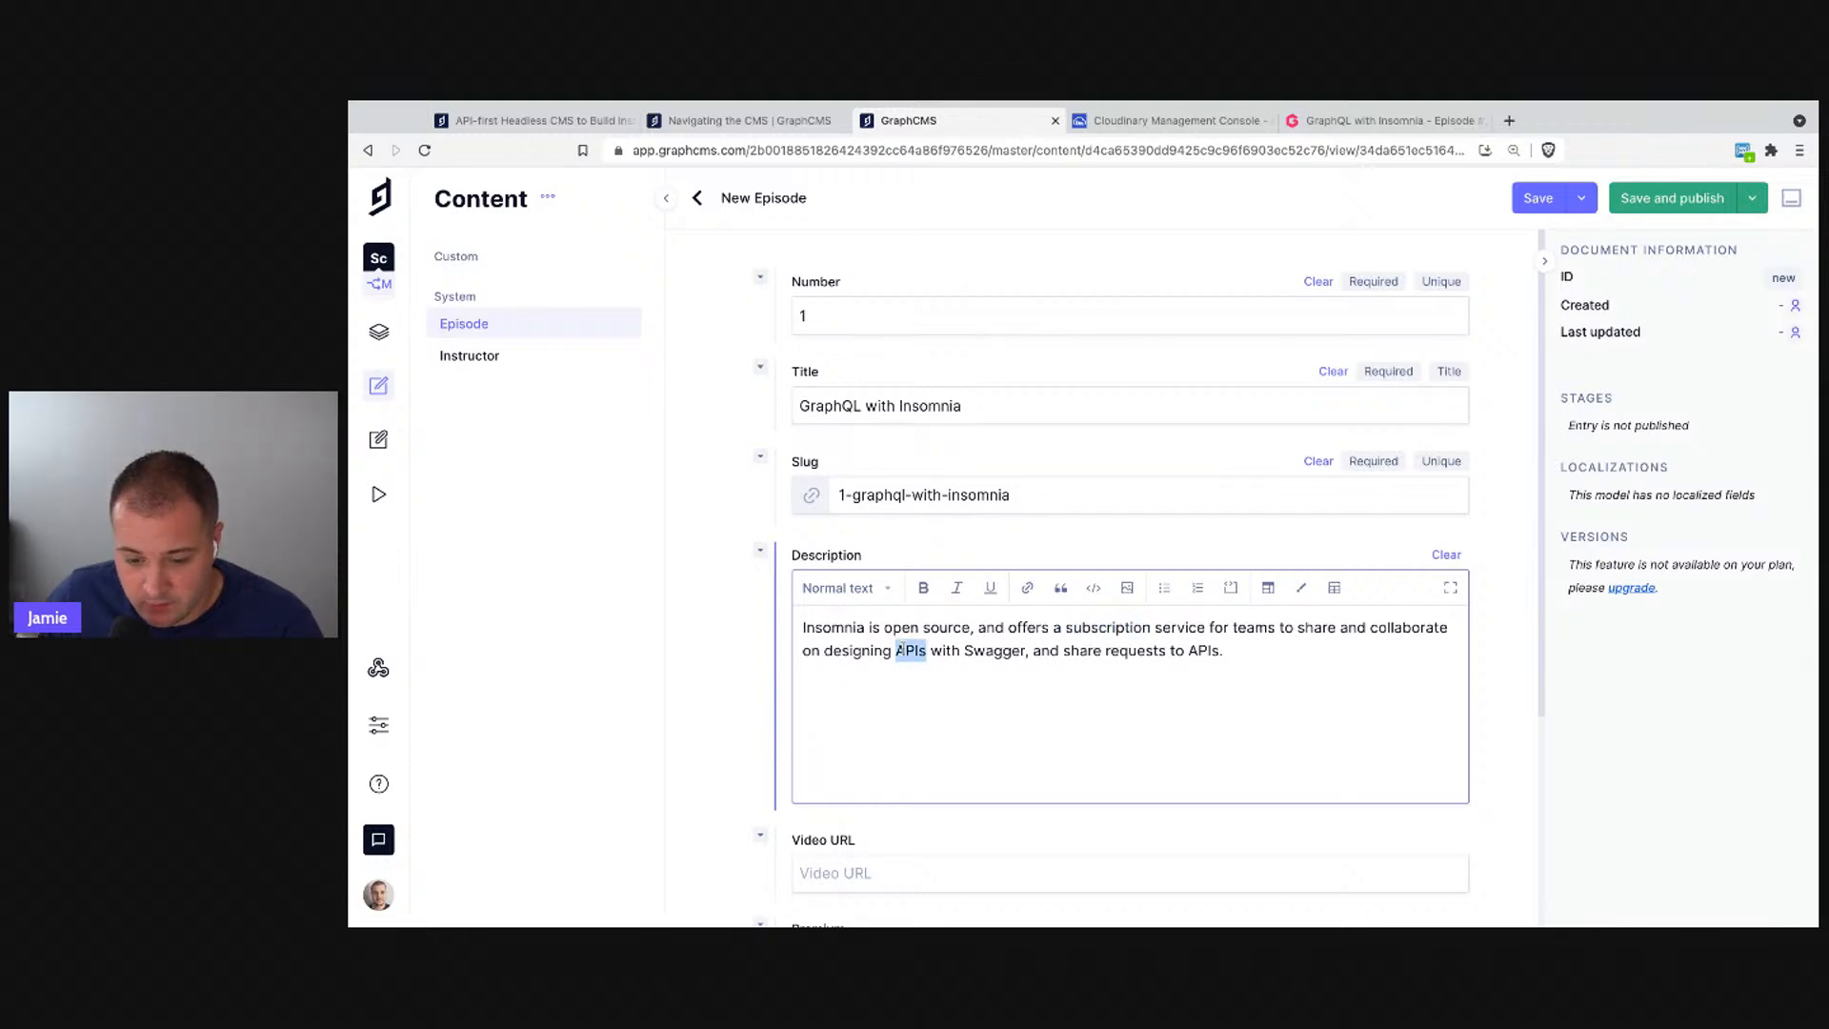
pyautogui.click(923, 588)
pyautogui.moveTo(803, 628); pyautogui.dragTo(971, 629)
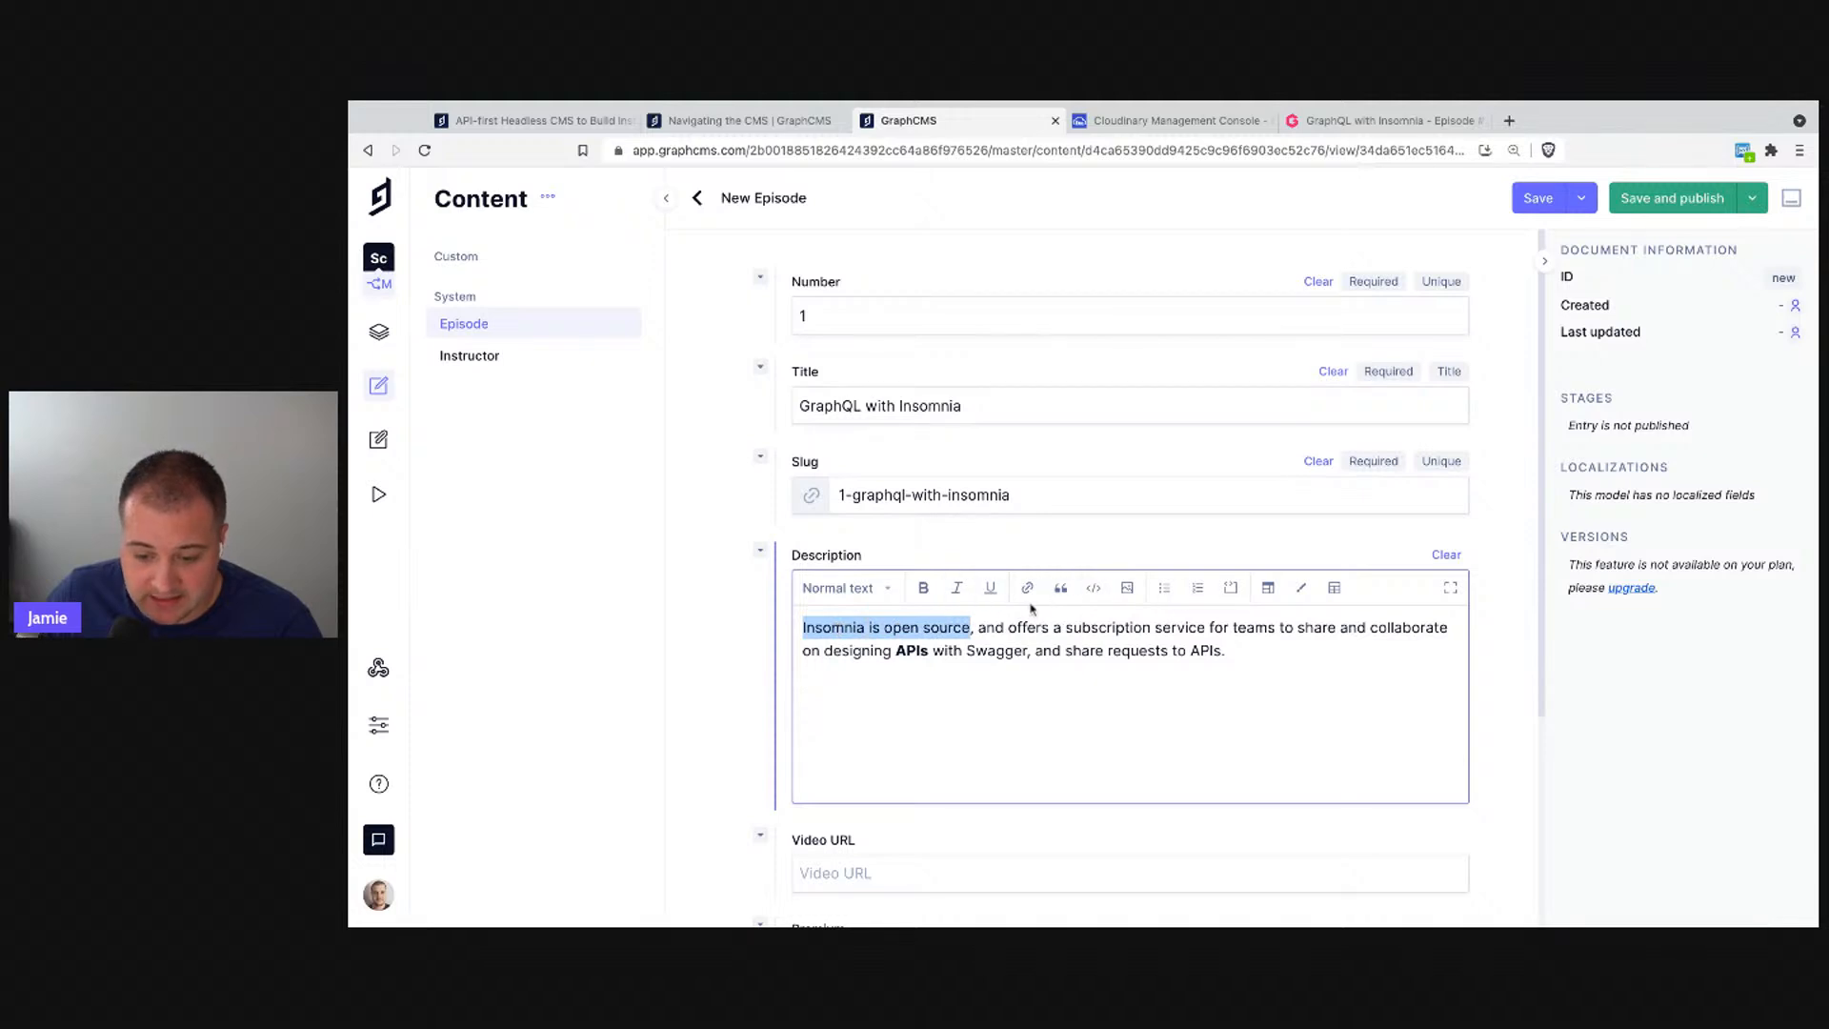
pyautogui.click(991, 588)
pyautogui.click(957, 587)
pyautogui.click(1103, 693)
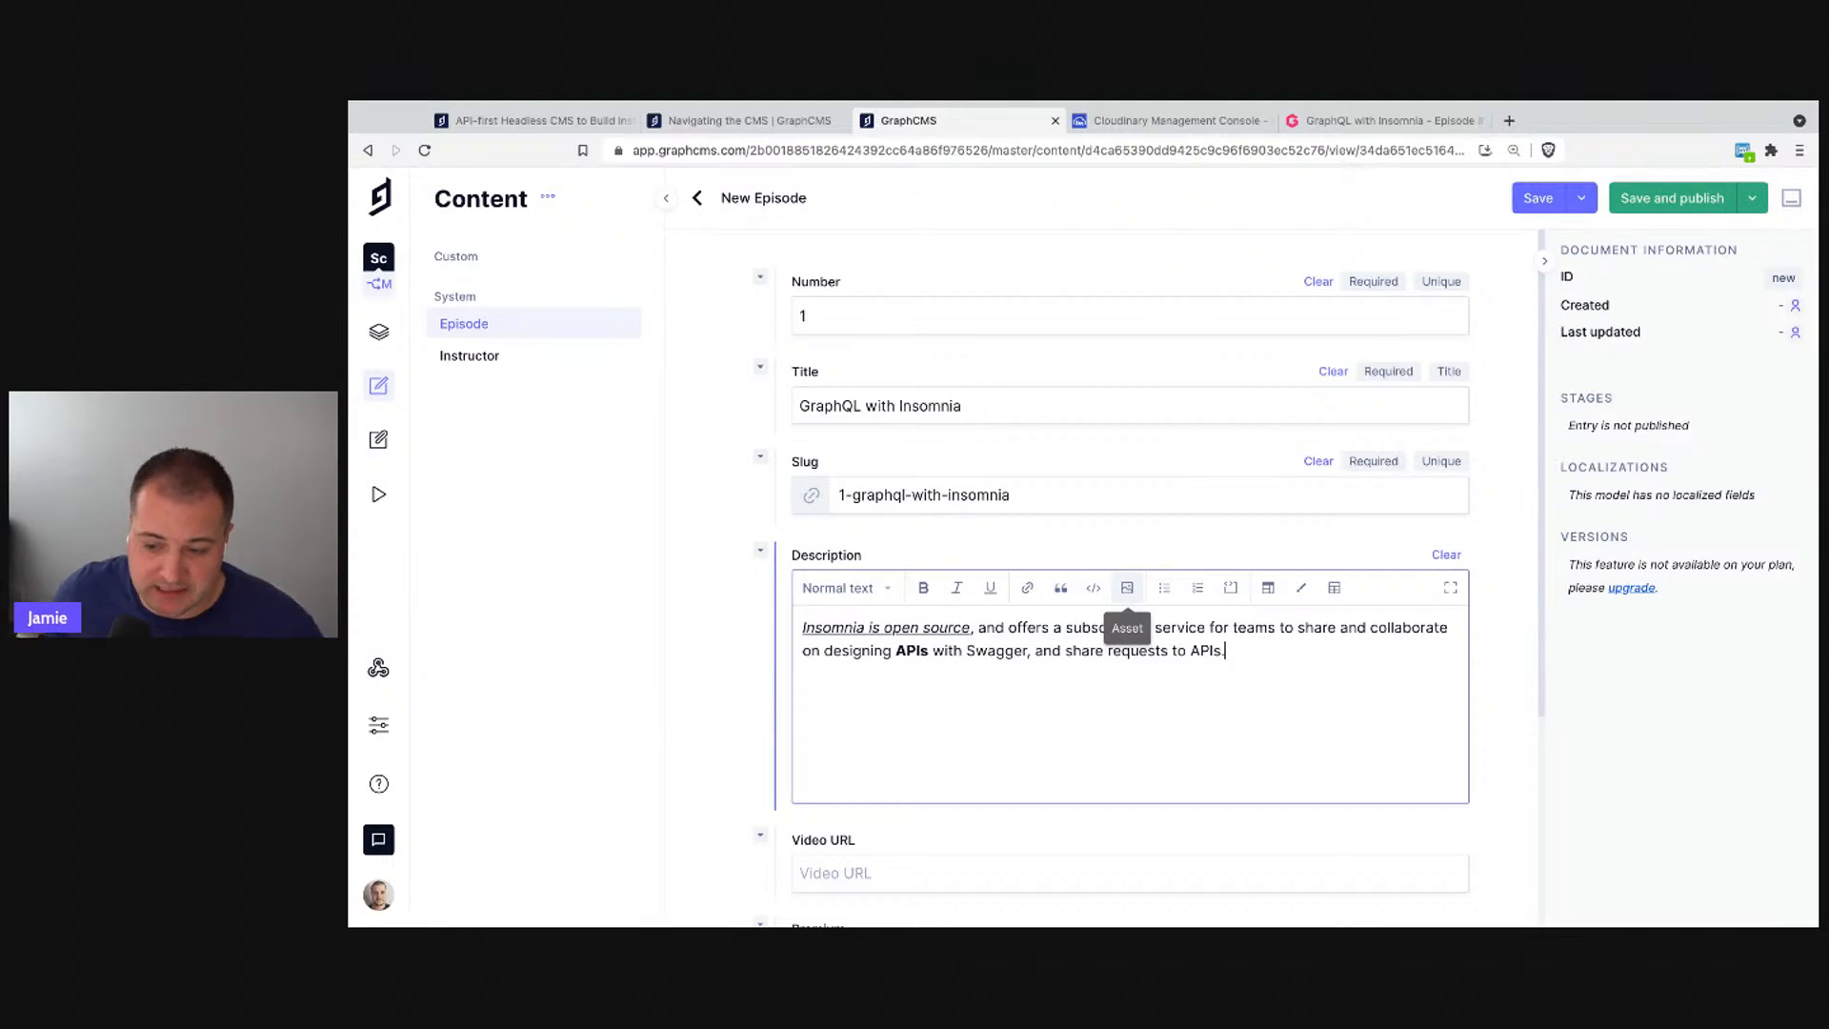
pyautogui.scroll(-3, 1127, 593)
# - Paste the YouTube link into Video URL, removing the leading space
pyautogui.click(959, 620)
pyautogui.click(734, 102)
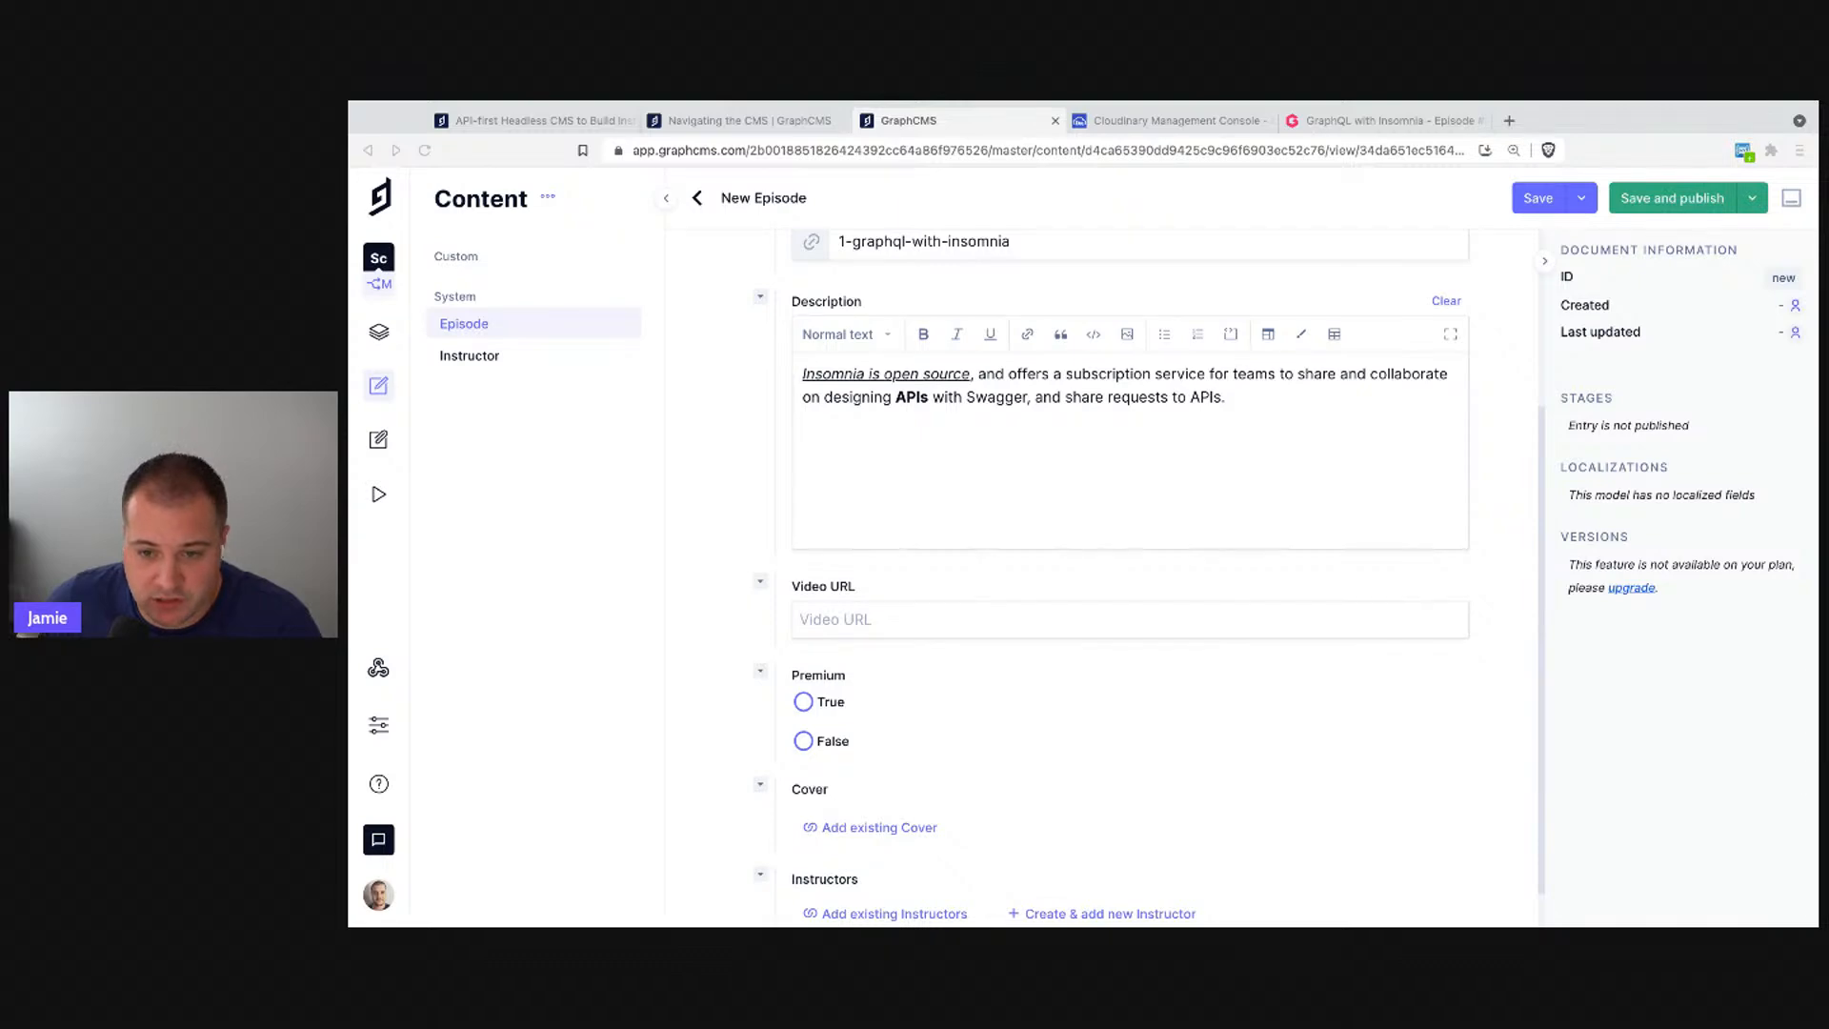
pyautogui.click(914, 620)
pyautogui.write('https://www.youtube.com/watch?v=vtF2jP6xk1U')
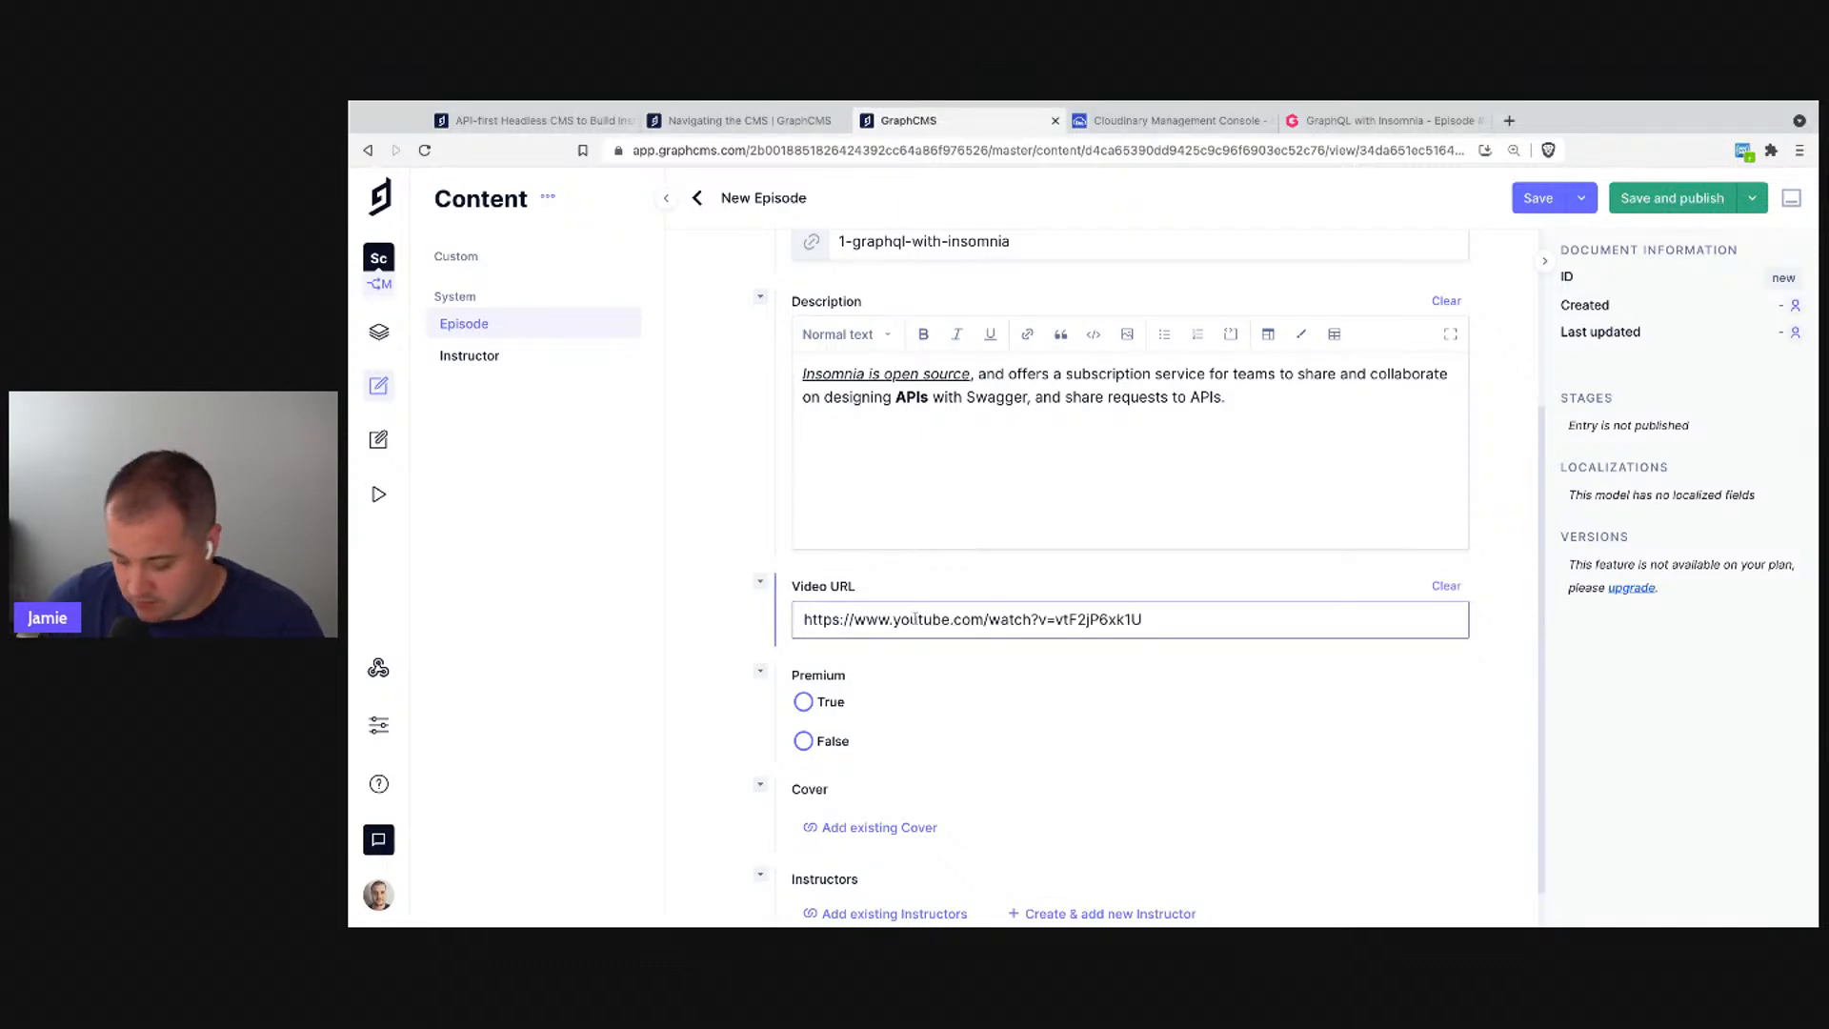
pyautogui.press('BackSpace')
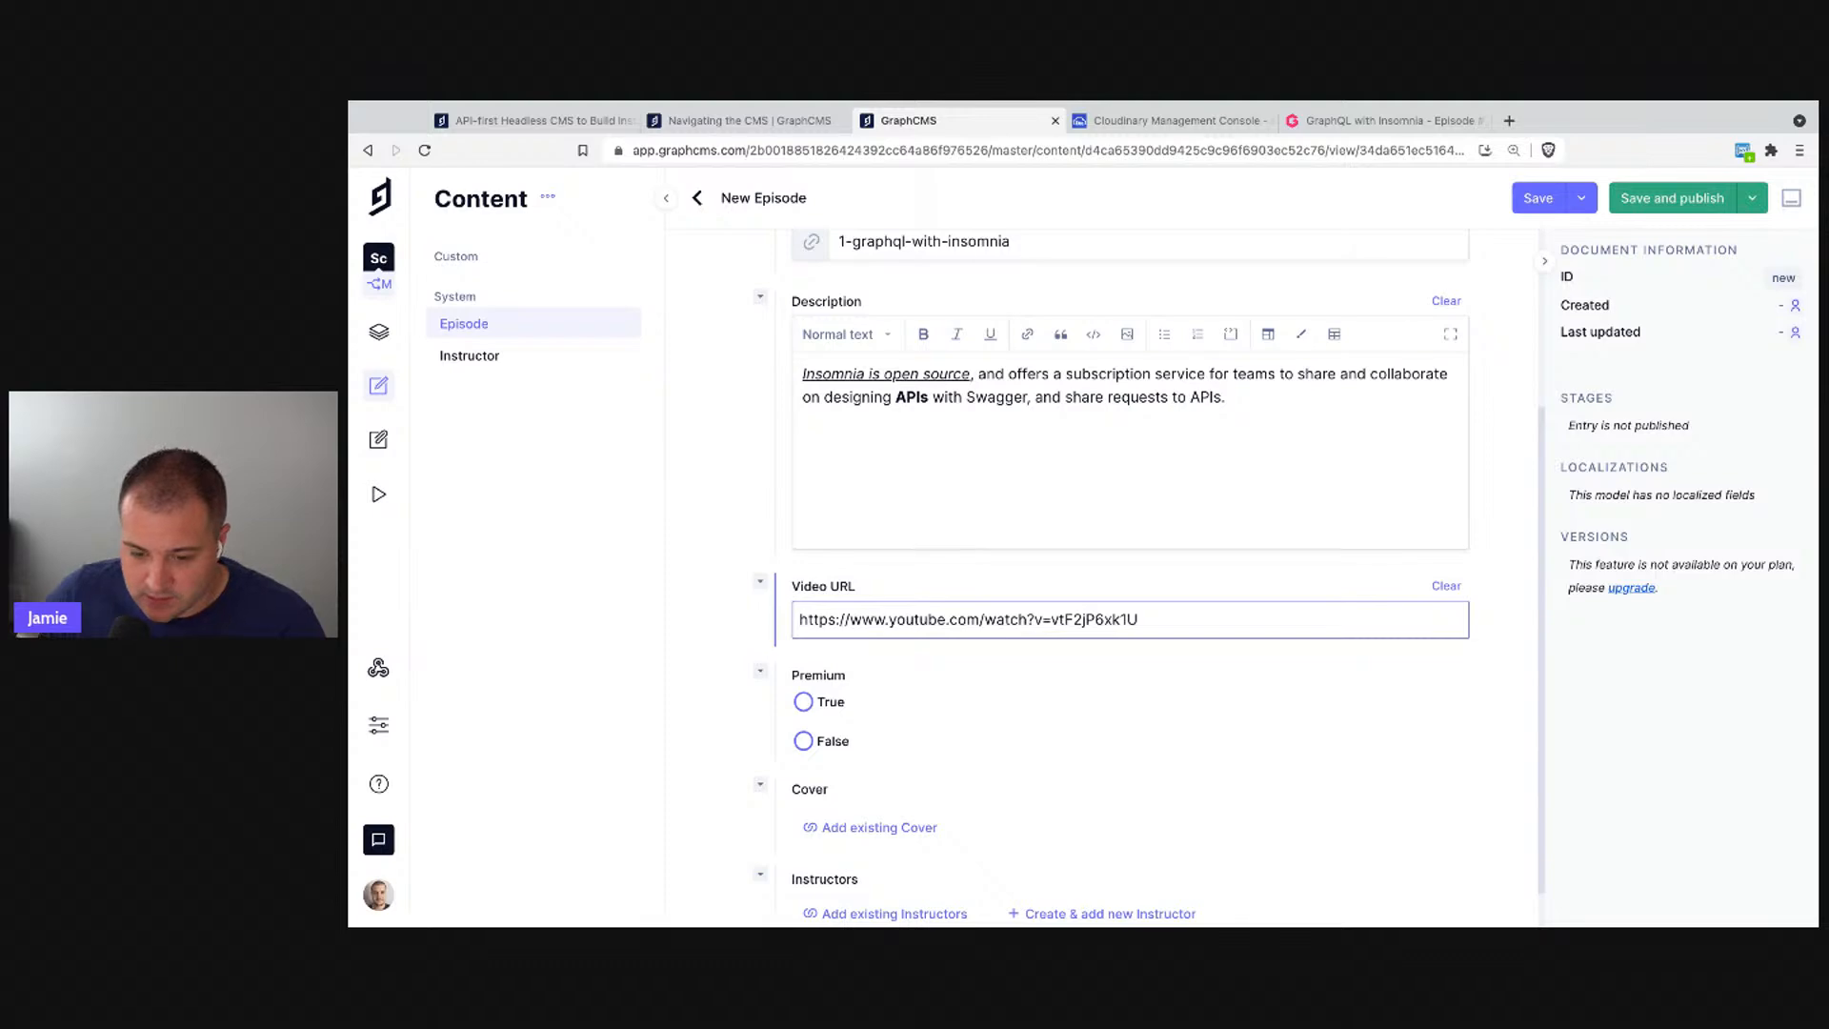
# - Set the episode's Premium option to False
pyautogui.scroll(3, 965, 548)
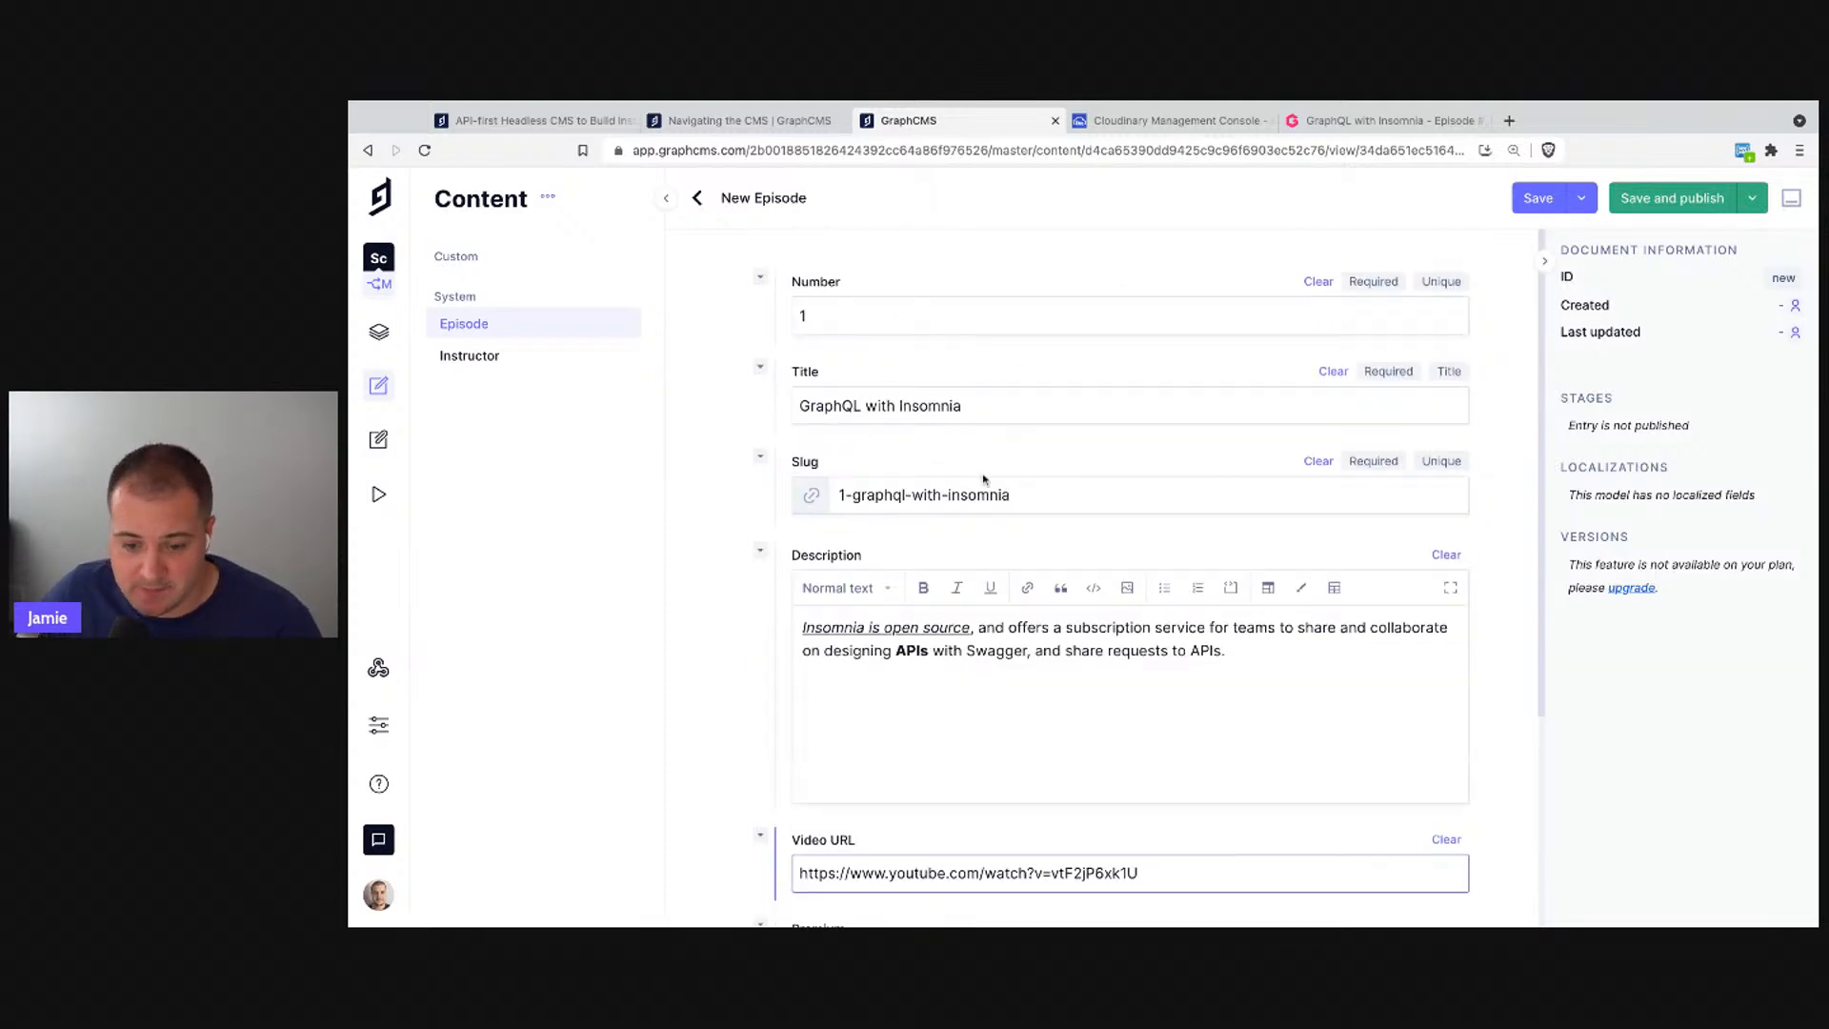
pyautogui.scroll(-2, 1001, 484)
pyautogui.scroll(-2, 1002, 484)
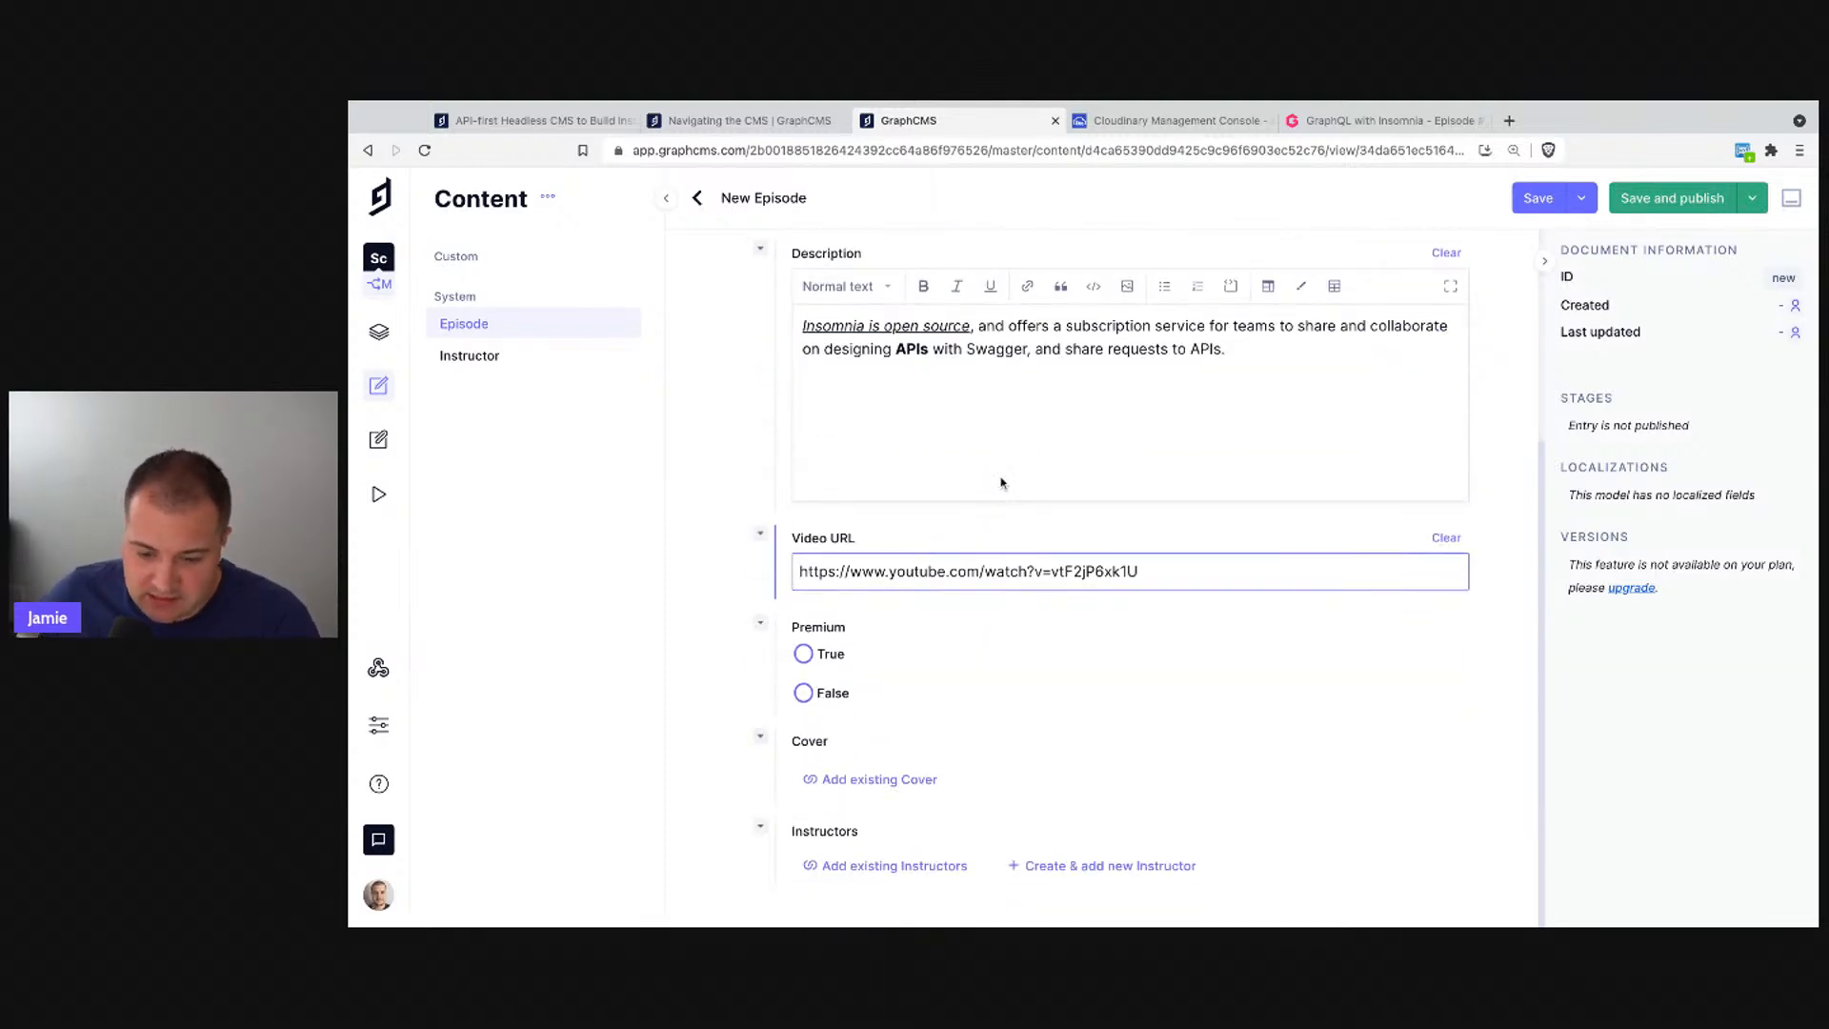
pyautogui.click(805, 693)
pyautogui.click(804, 655)
pyautogui.click(805, 691)
pyautogui.click(804, 655)
pyautogui.click(805, 690)
pyautogui.click(804, 655)
pyautogui.click(805, 693)
pyautogui.click(804, 656)
pyautogui.click(805, 691)
pyautogui.click(804, 656)
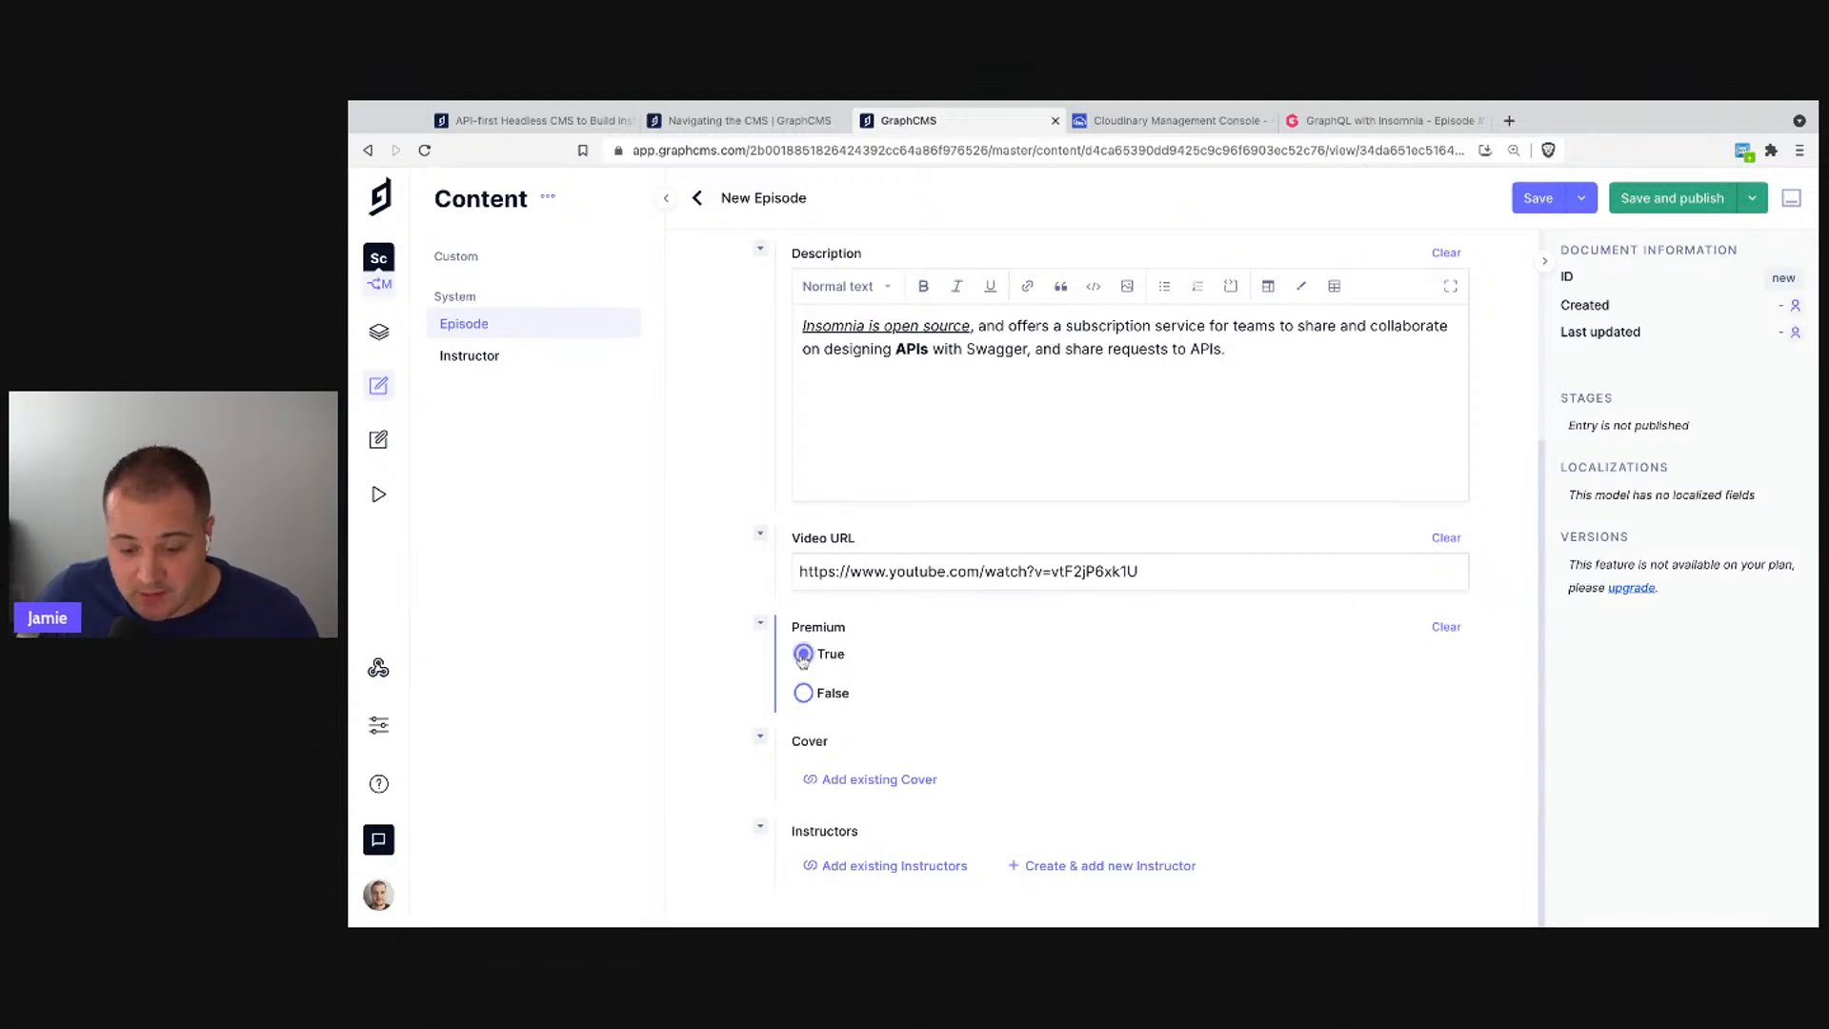
pyautogui.click(805, 693)
pyautogui.scroll(1, 1025, 415)
pyautogui.scroll(3, 1094, 466)
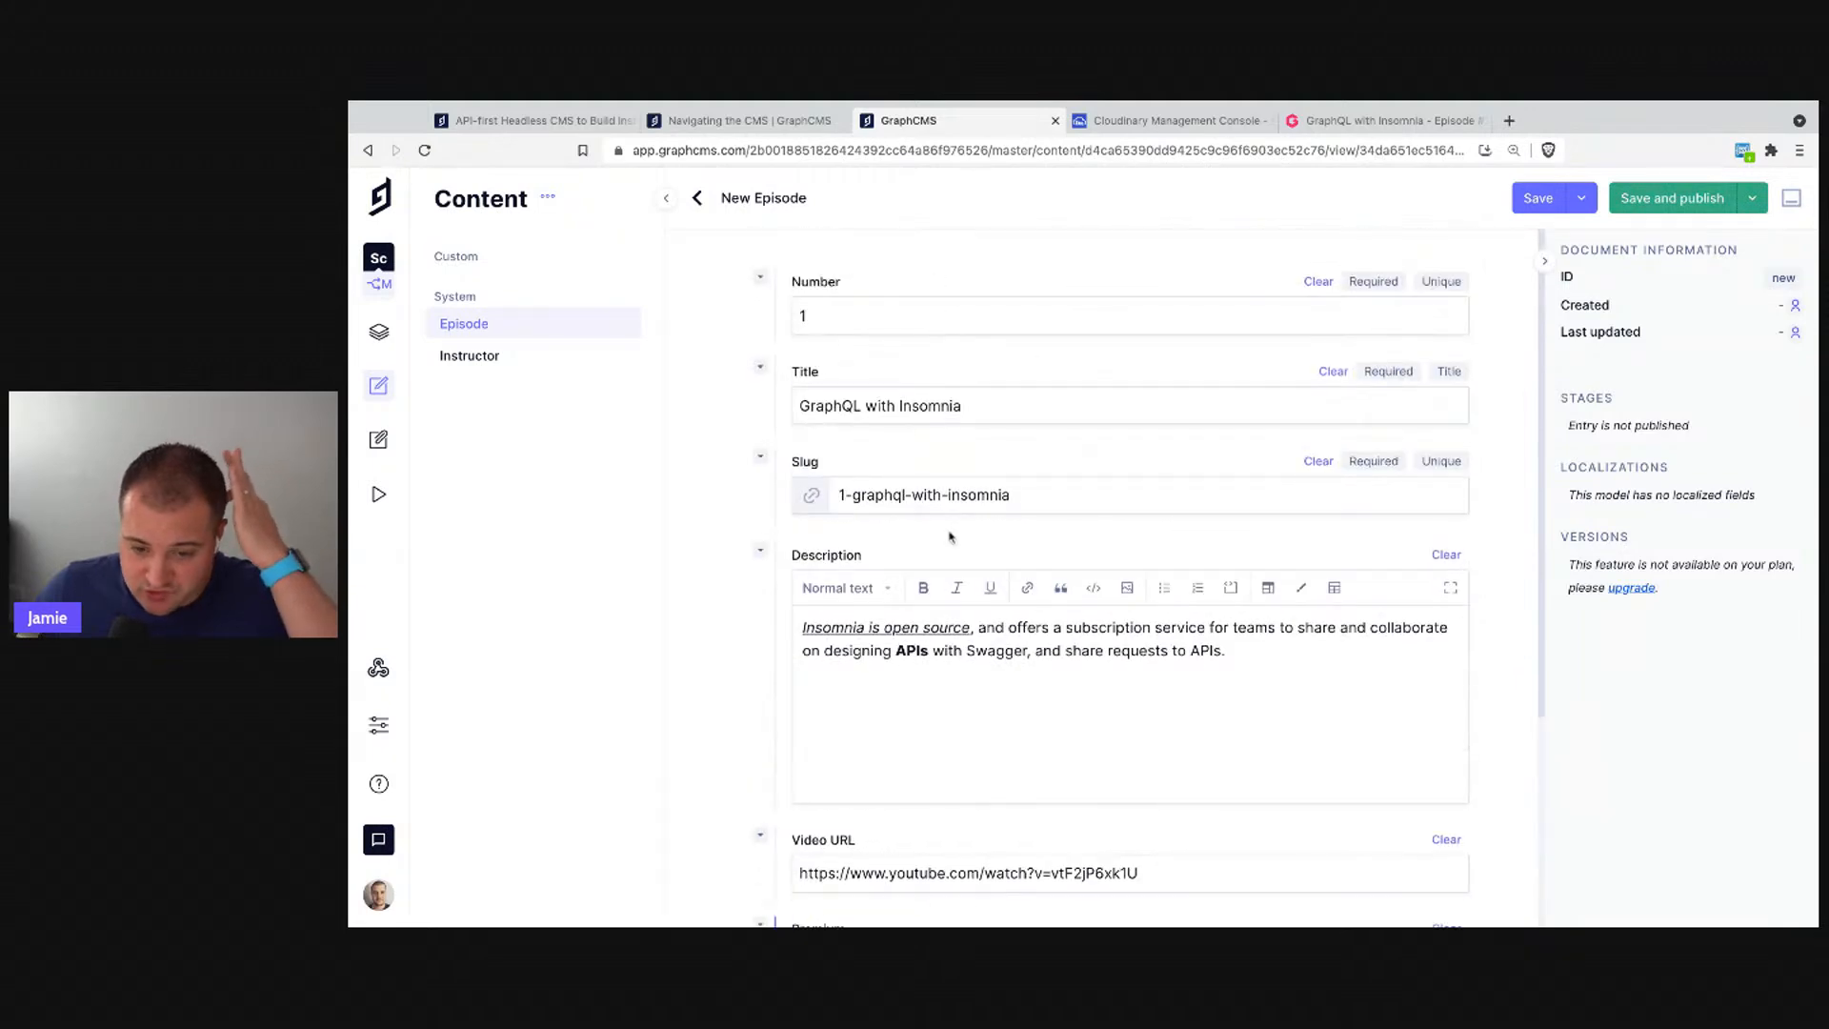
pyautogui.scroll(-3, 976, 654)
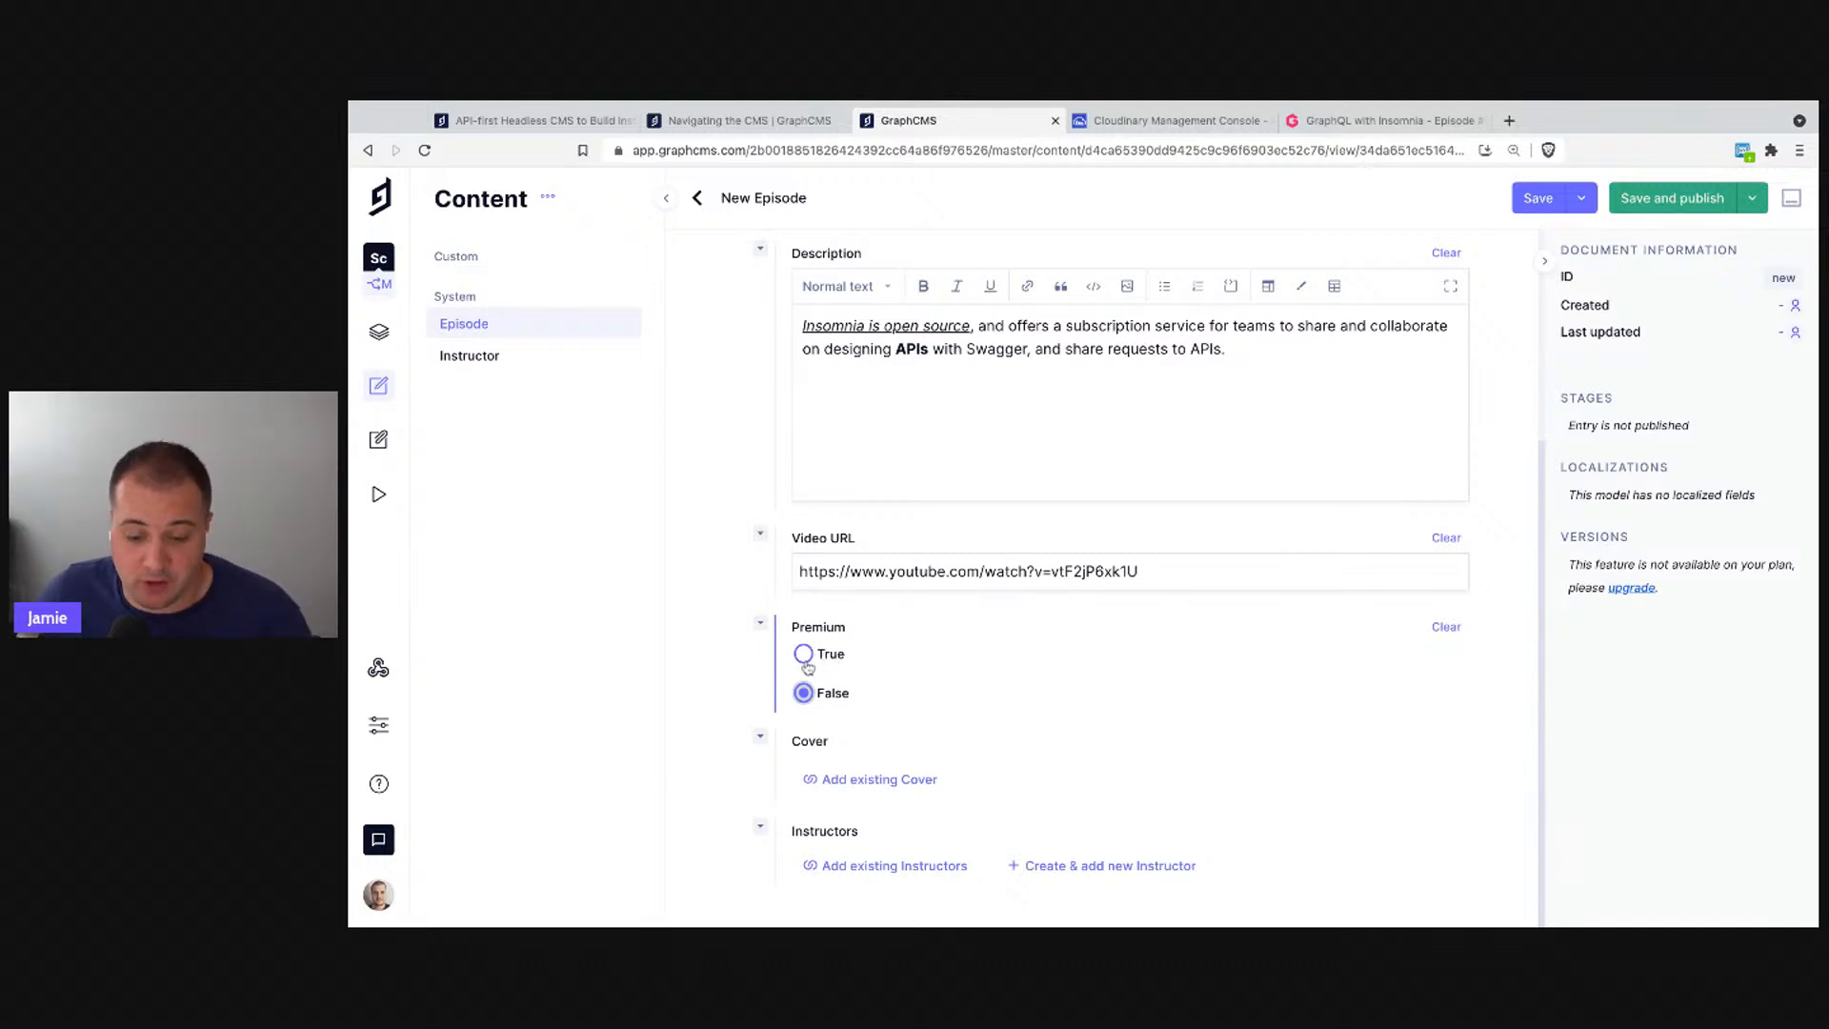
# - Upload keZUfK7SSBSobsweNCGU.webp and attach it as the episode's Cover image
pyautogui.click(870, 782)
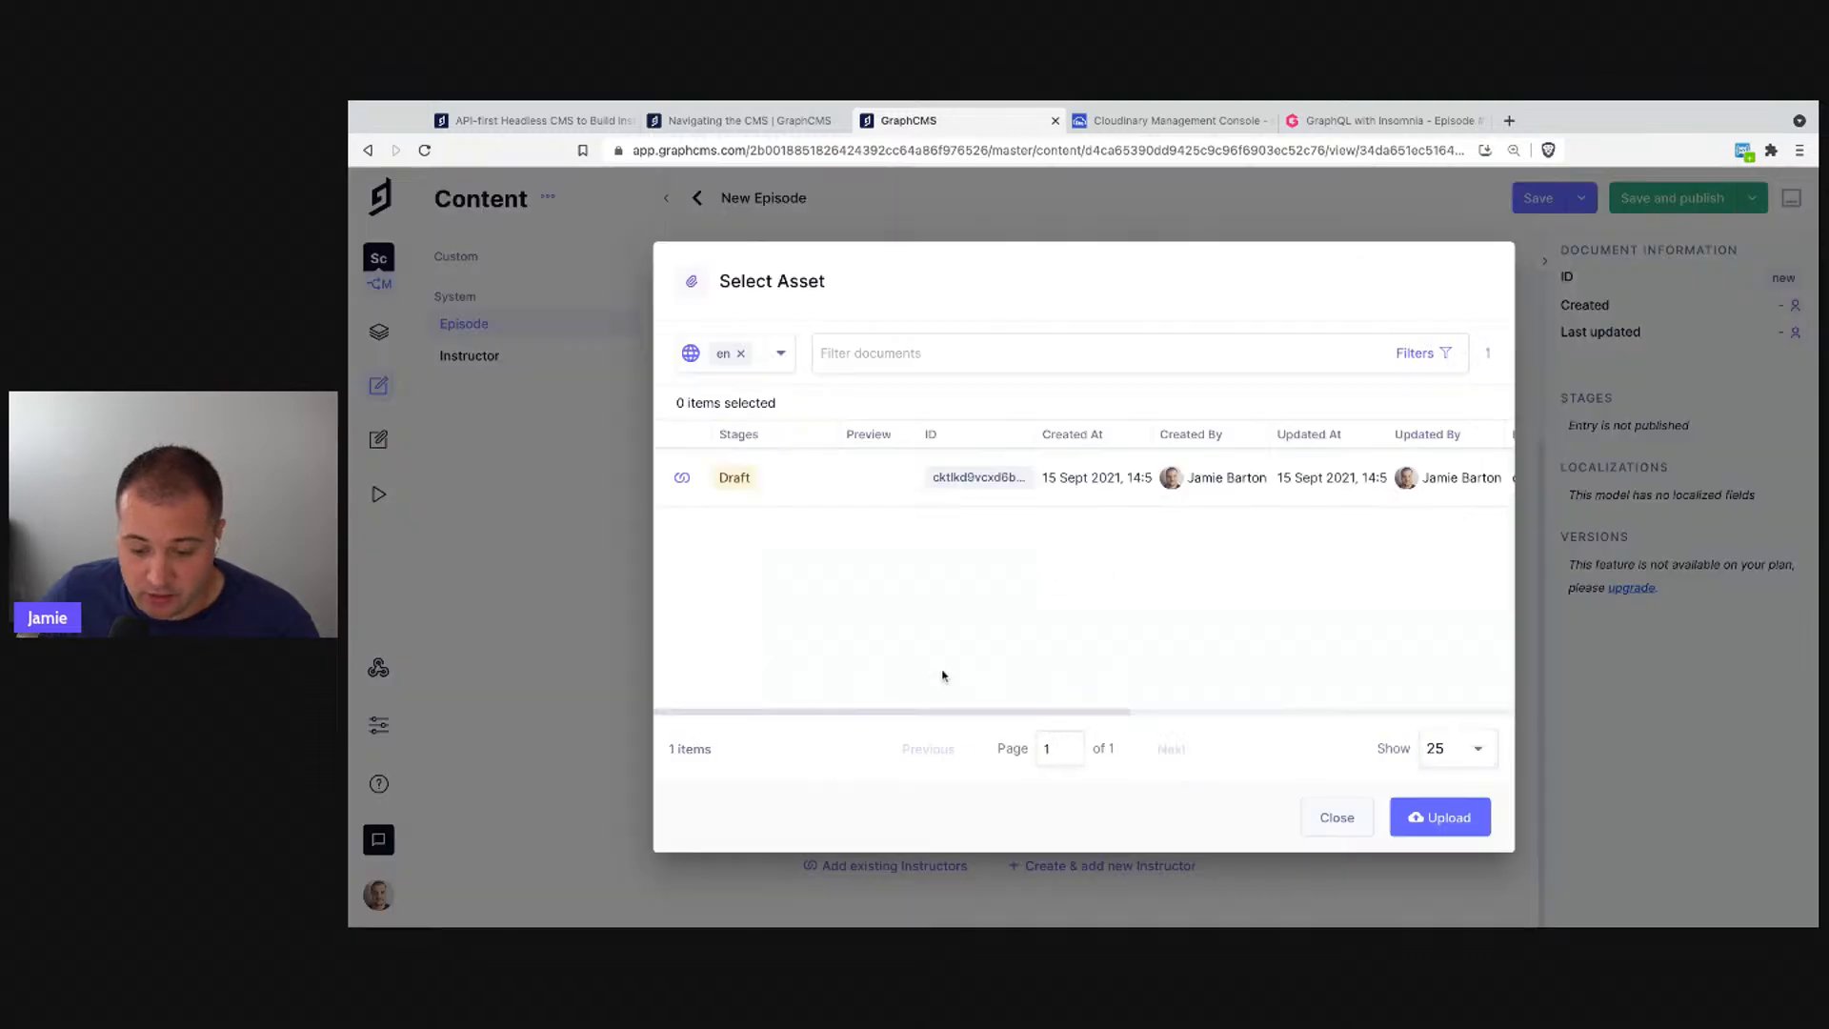
pyautogui.click(1417, 819)
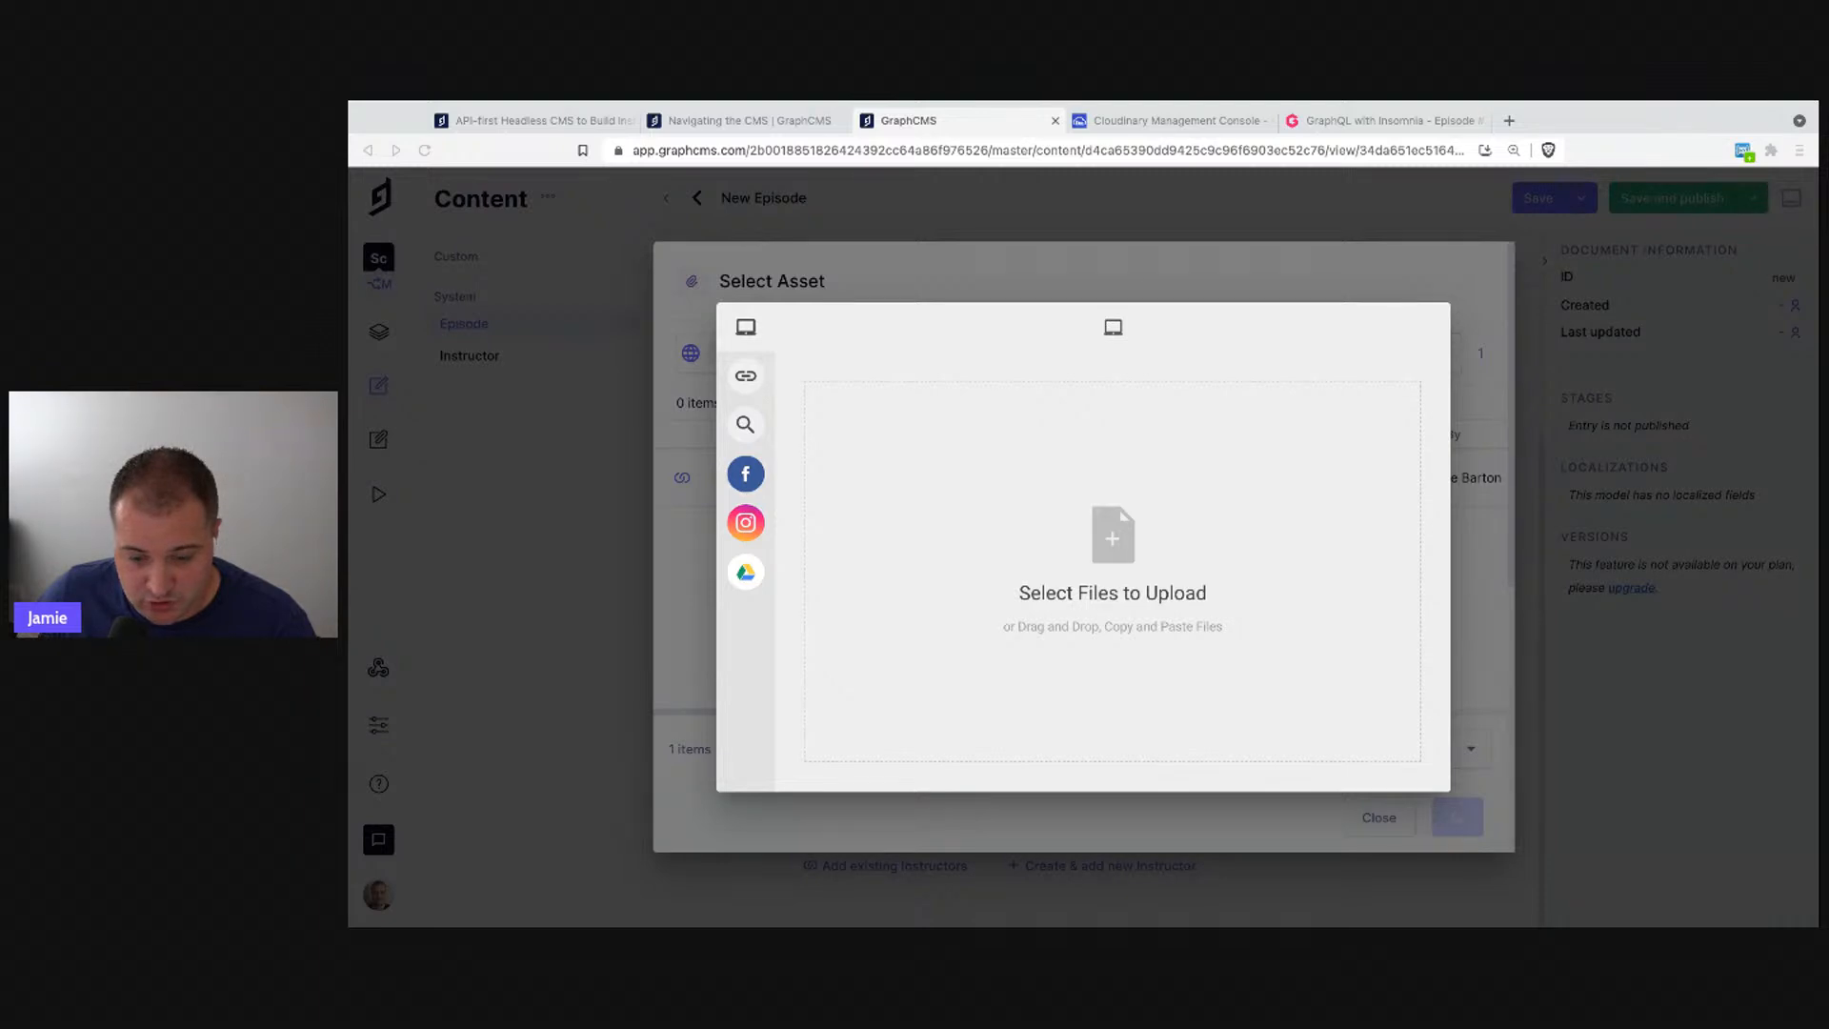
pyautogui.press('Return')
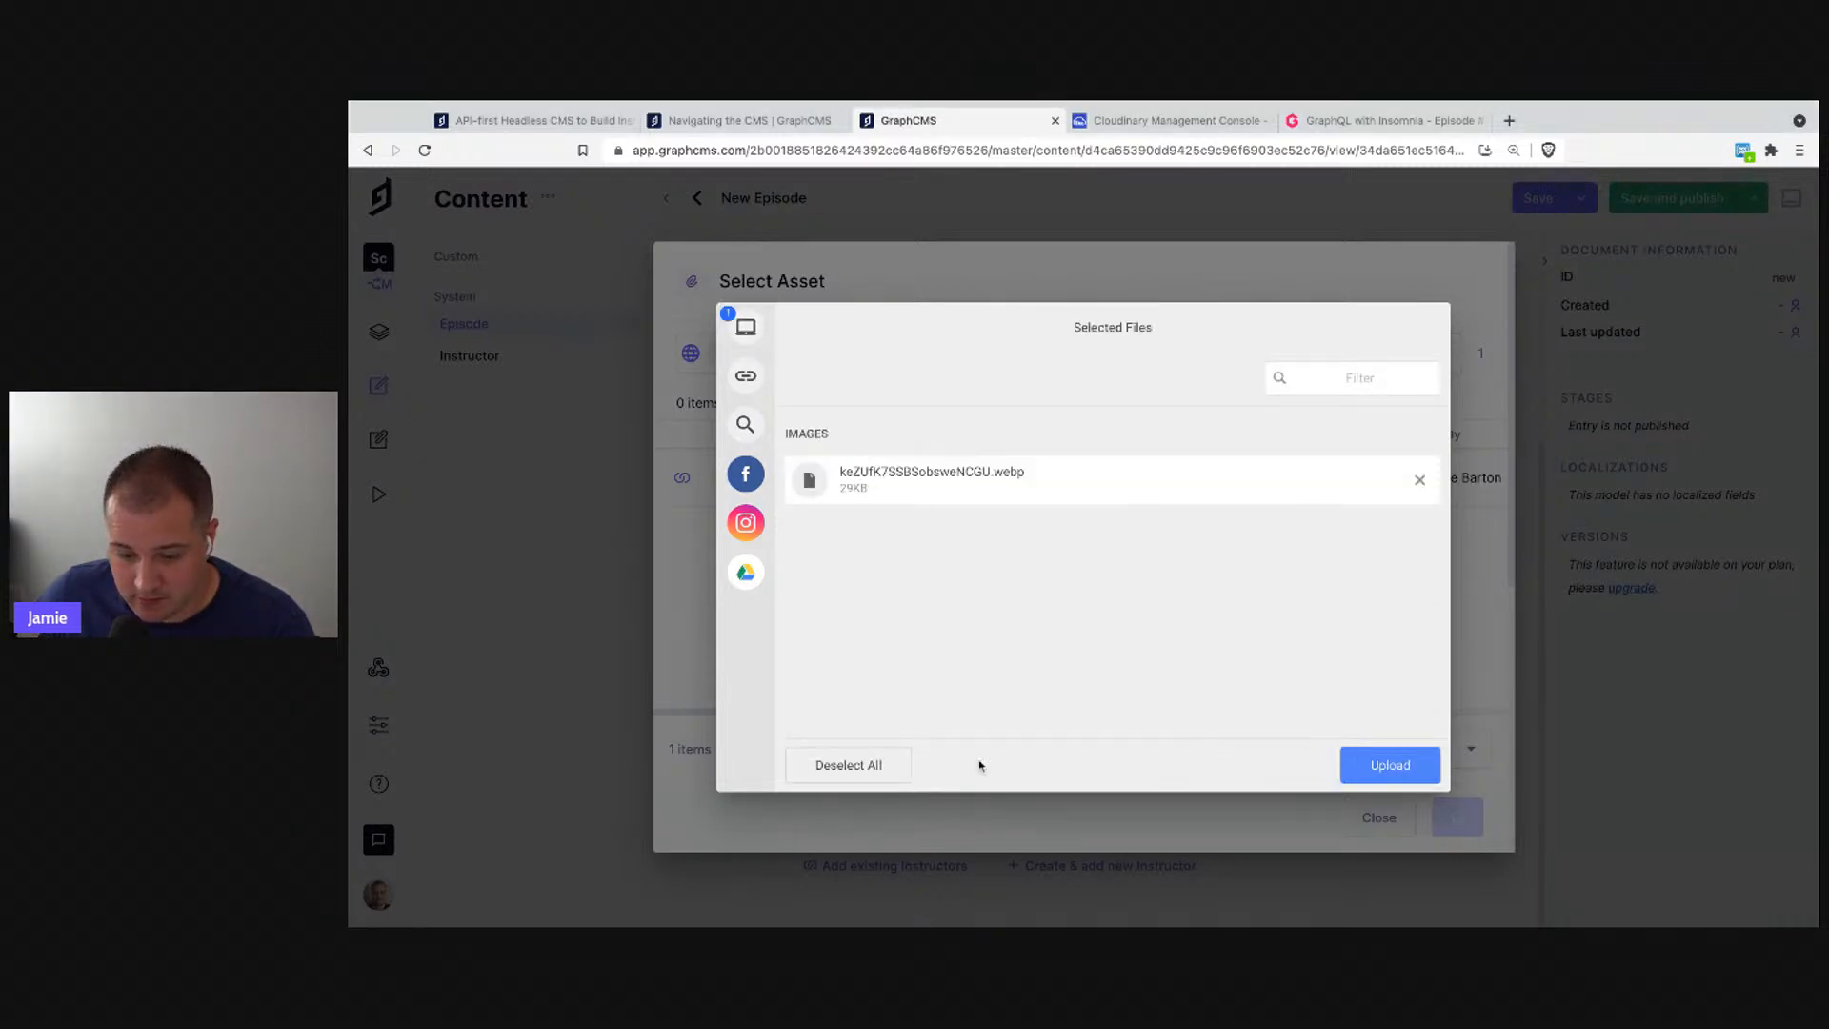
pyautogui.click(1357, 758)
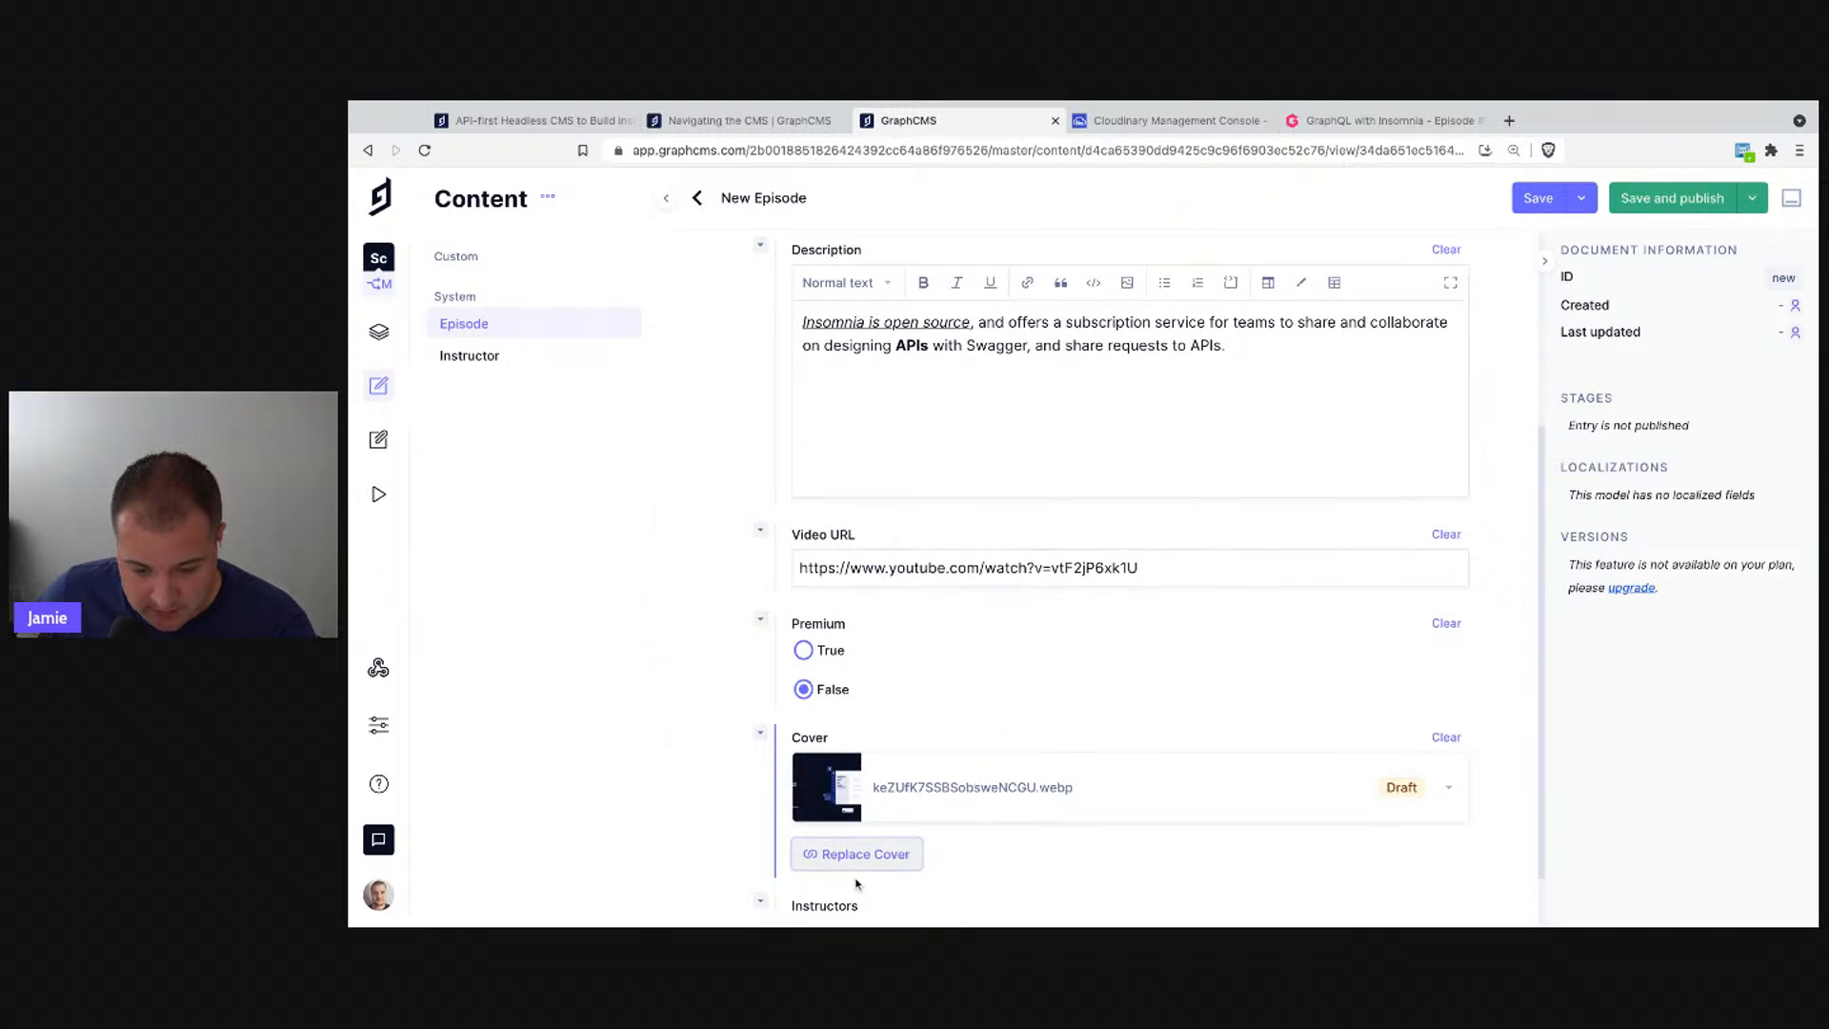
pyautogui.scroll(-1, 987, 793)
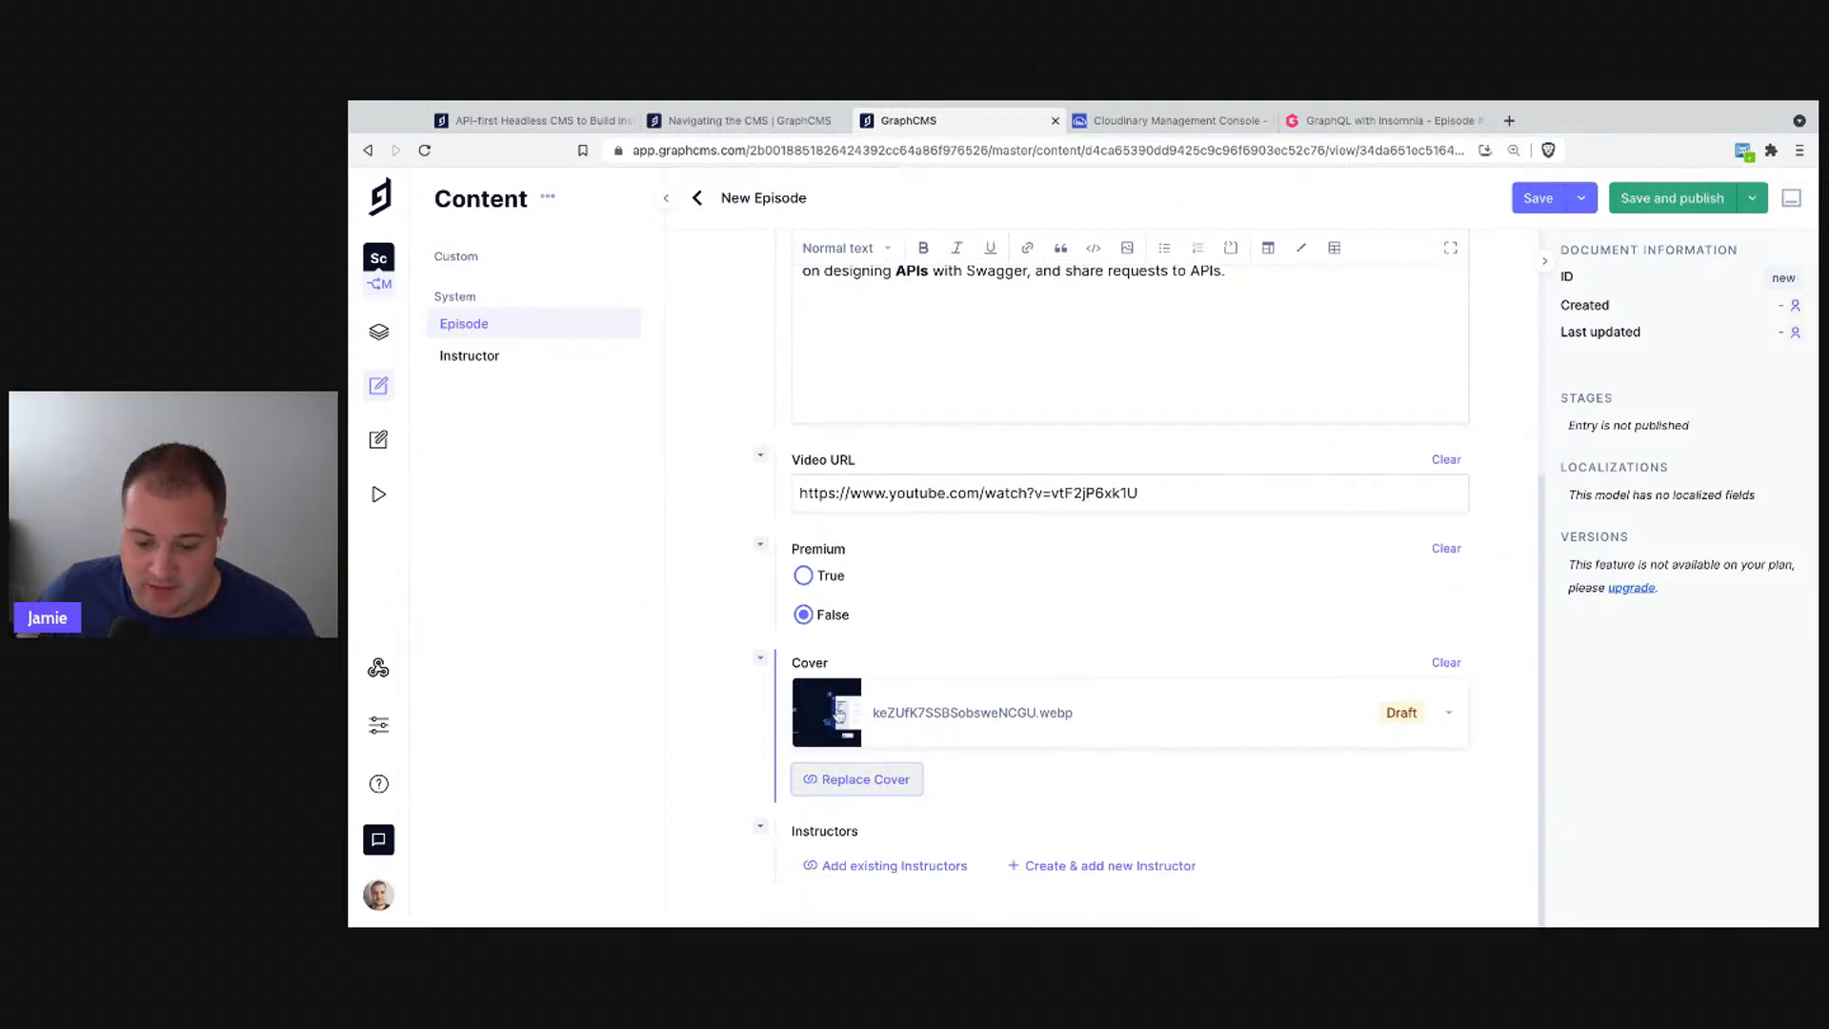
# - Add the existing instructor entry to the episode's Instructors field
pyautogui.click(1070, 871)
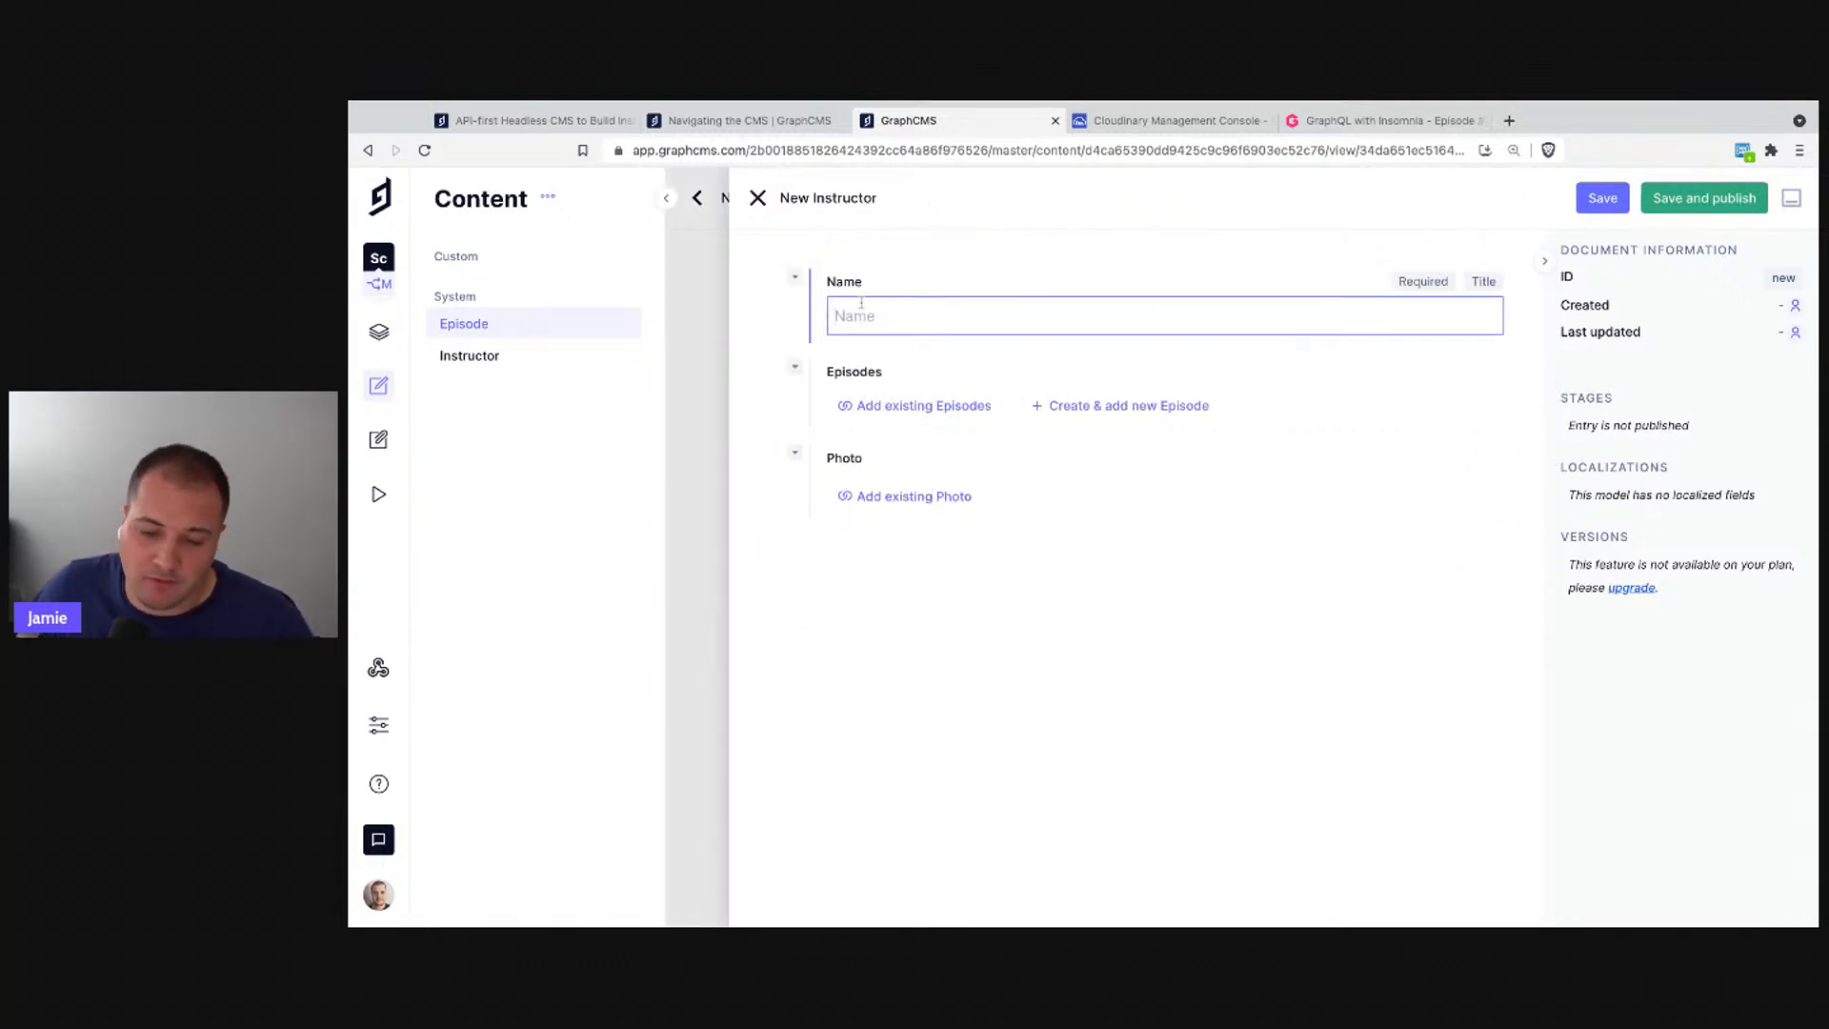
pyautogui.click(757, 198)
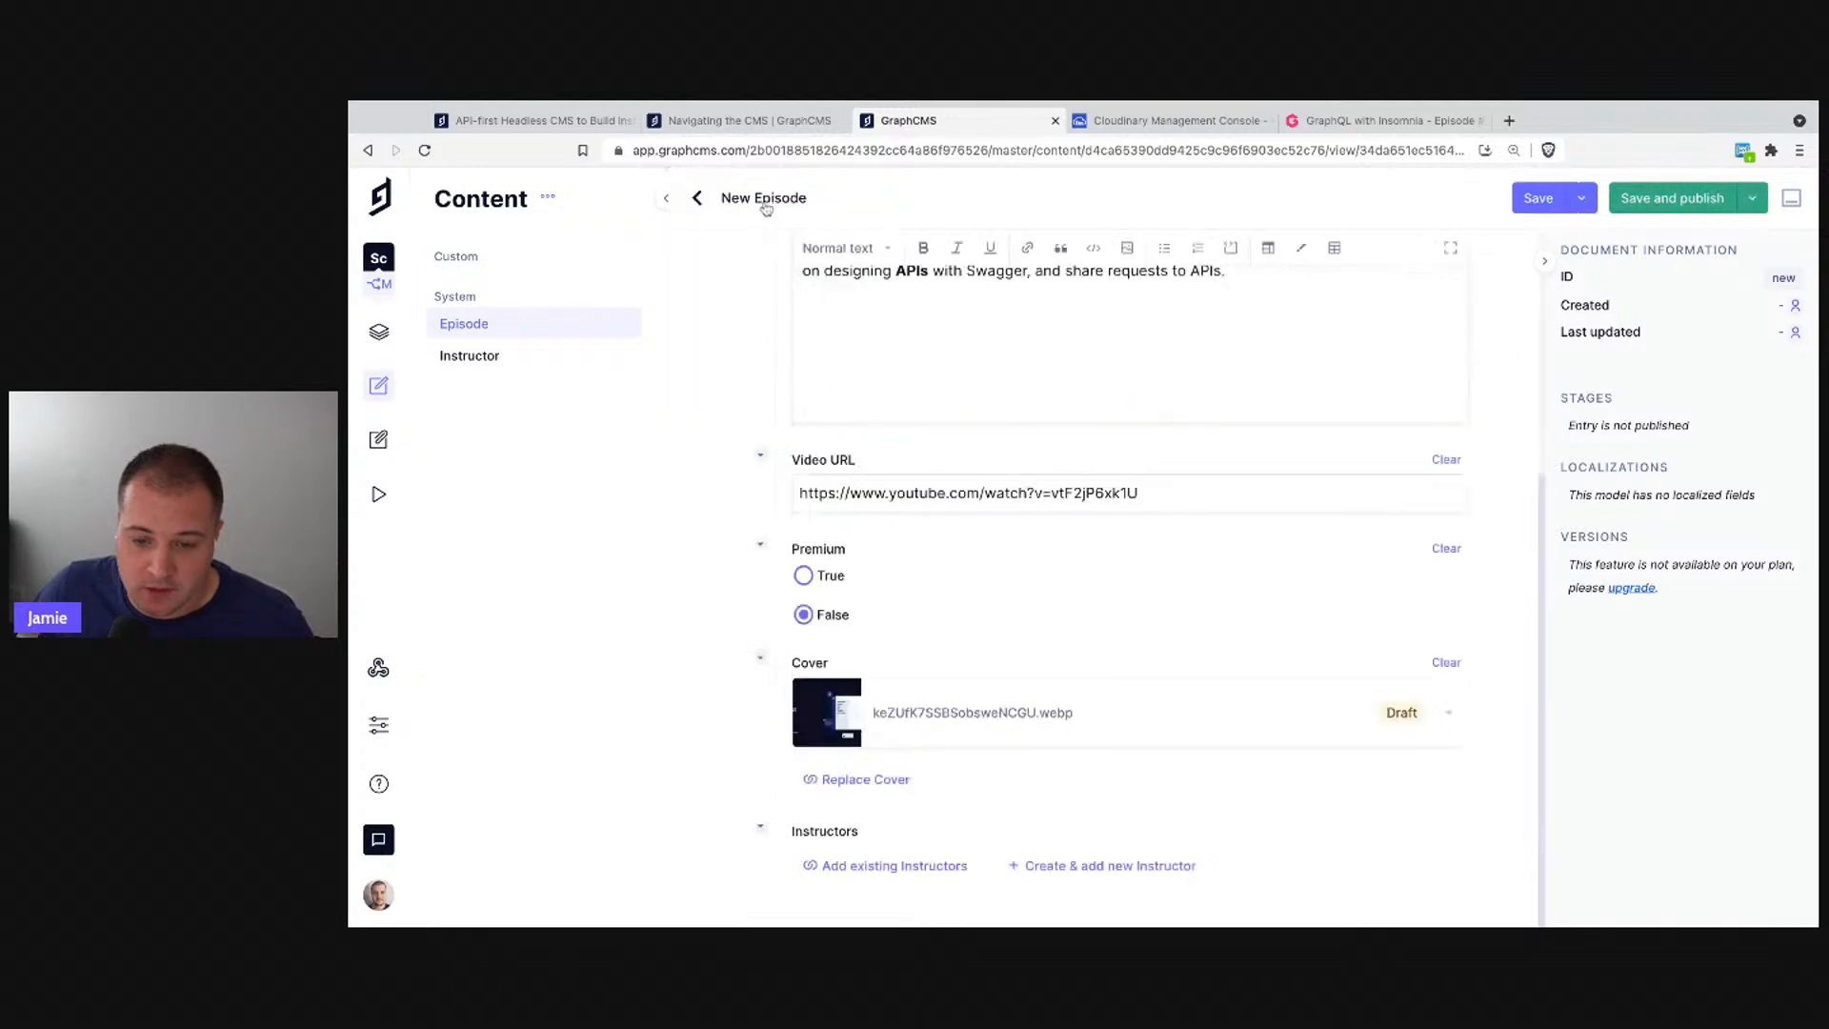
pyautogui.click(866, 864)
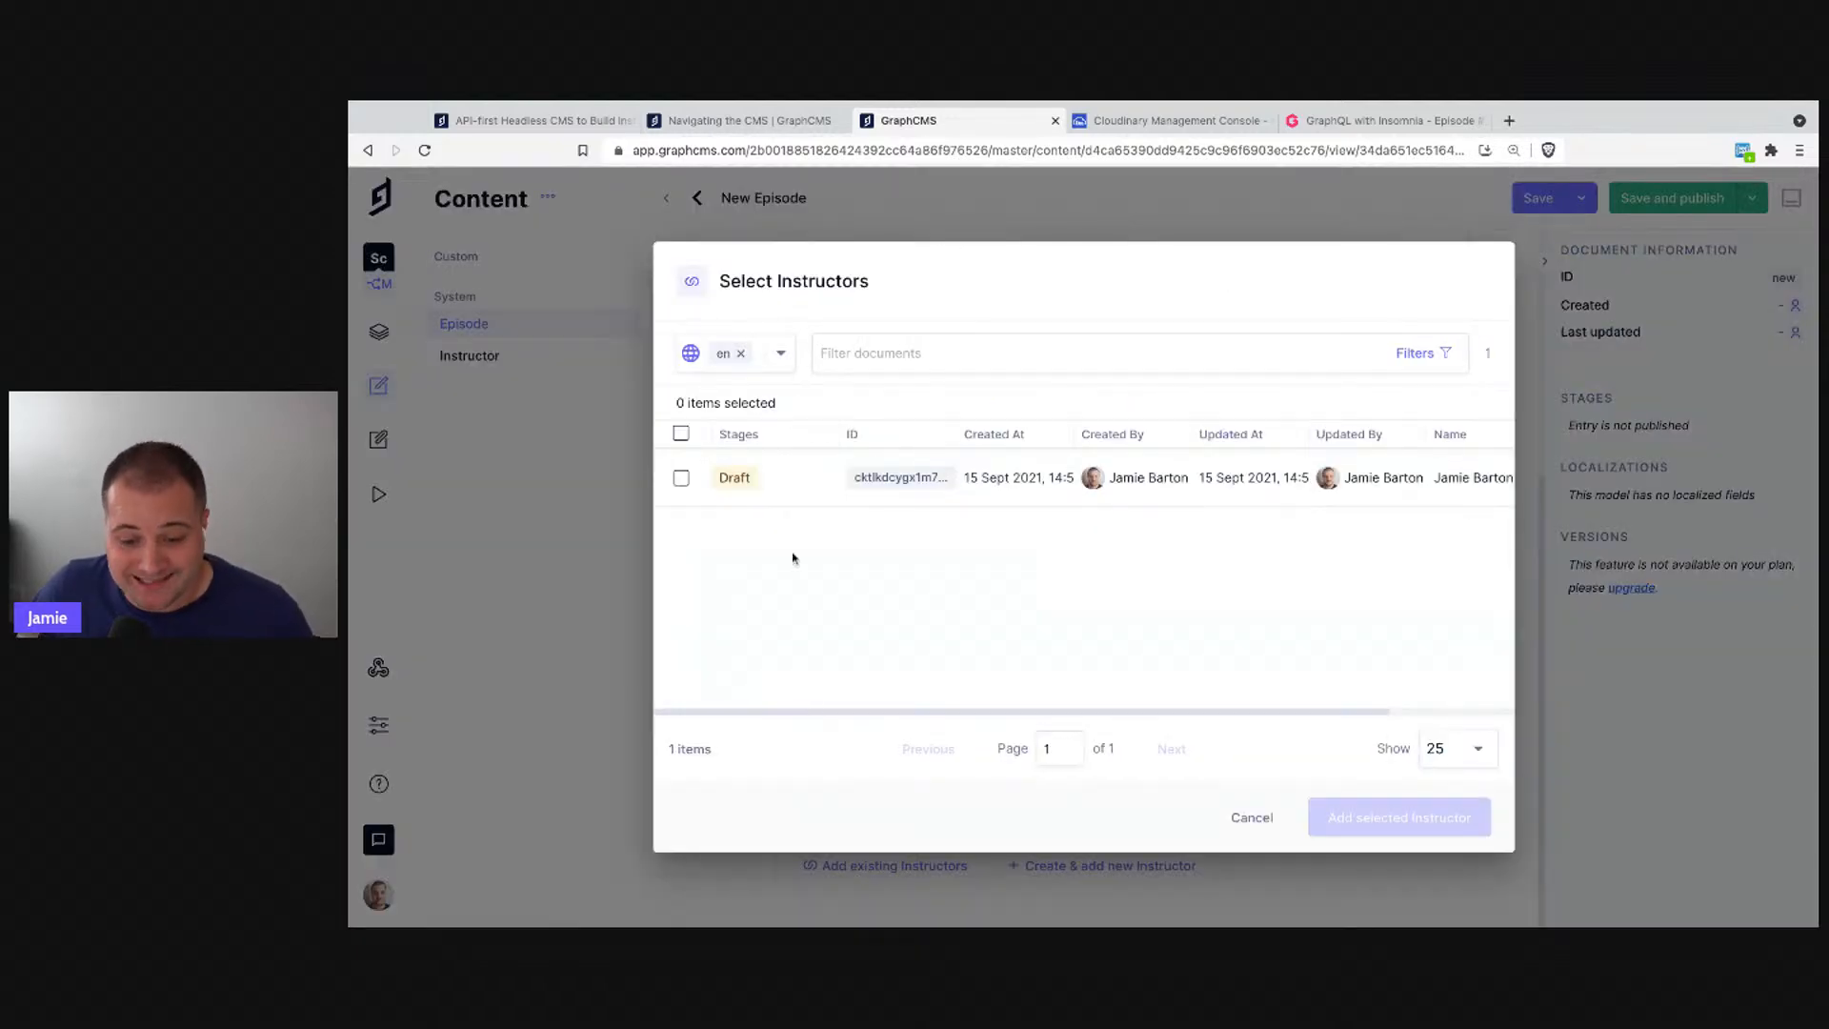
pyautogui.click(682, 480)
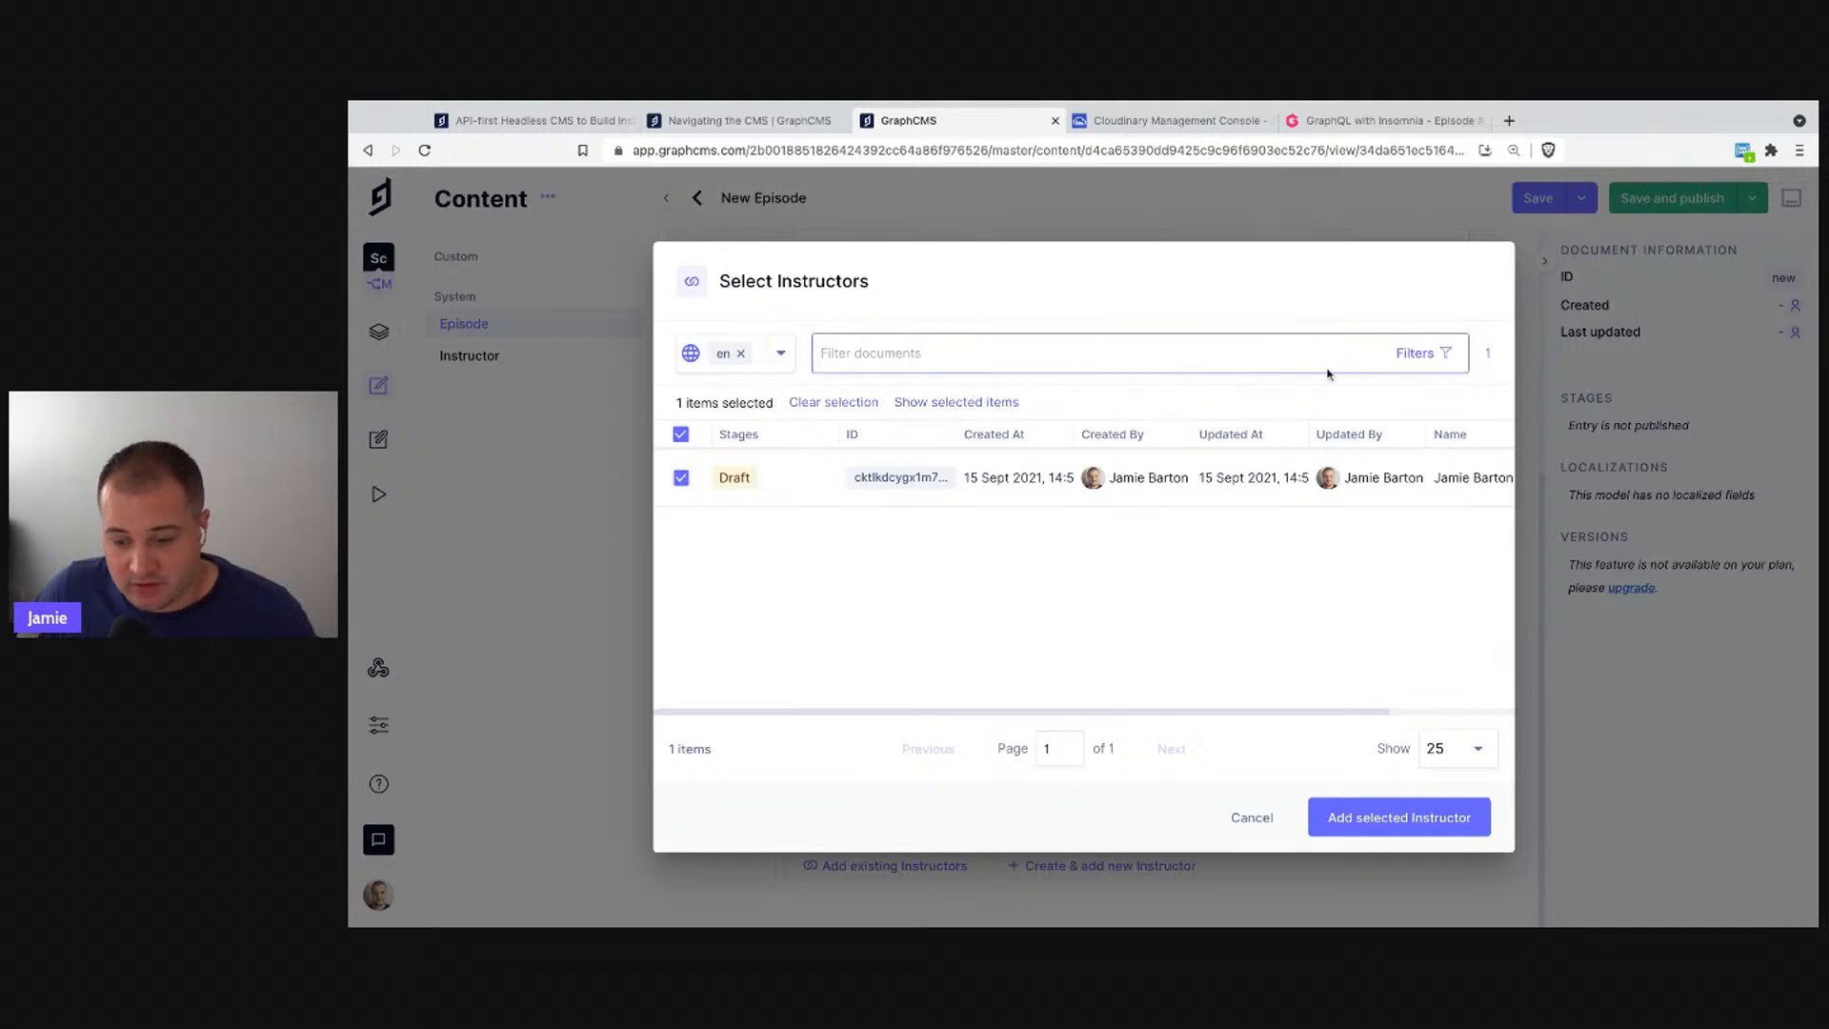
pyautogui.click(1400, 355)
pyautogui.click(1029, 621)
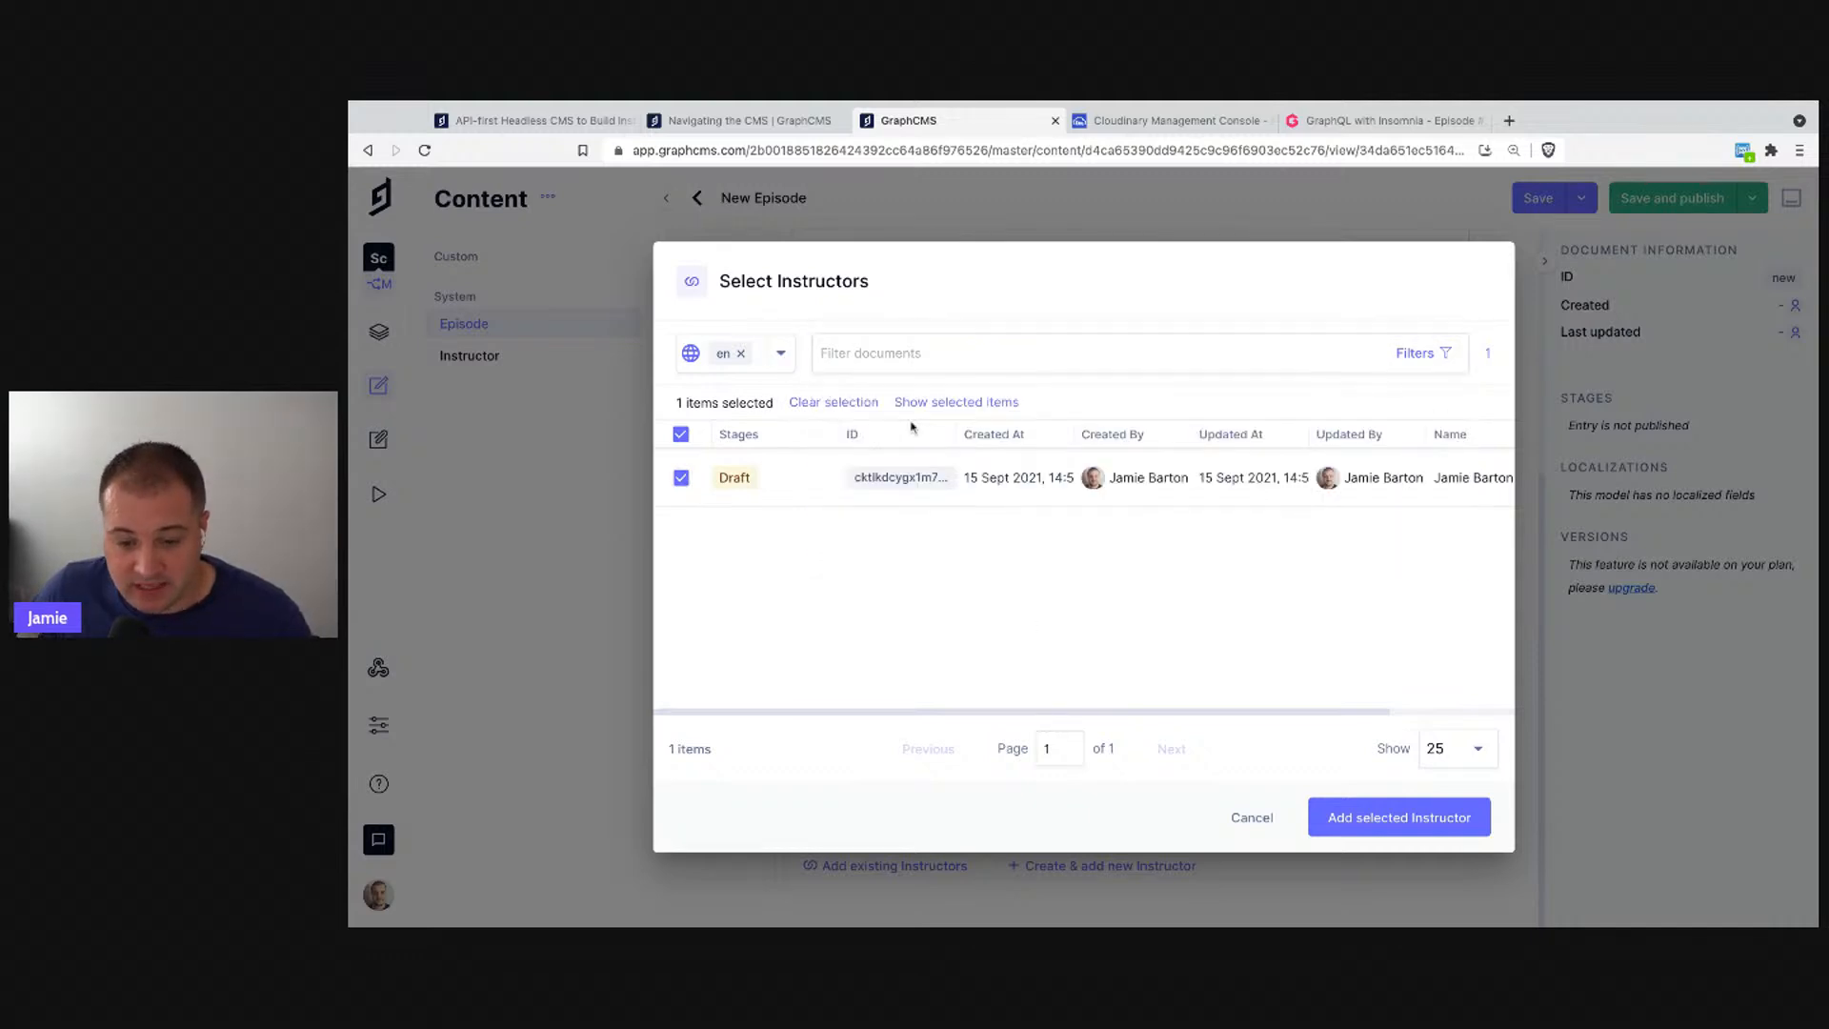
pyautogui.click(1399, 356)
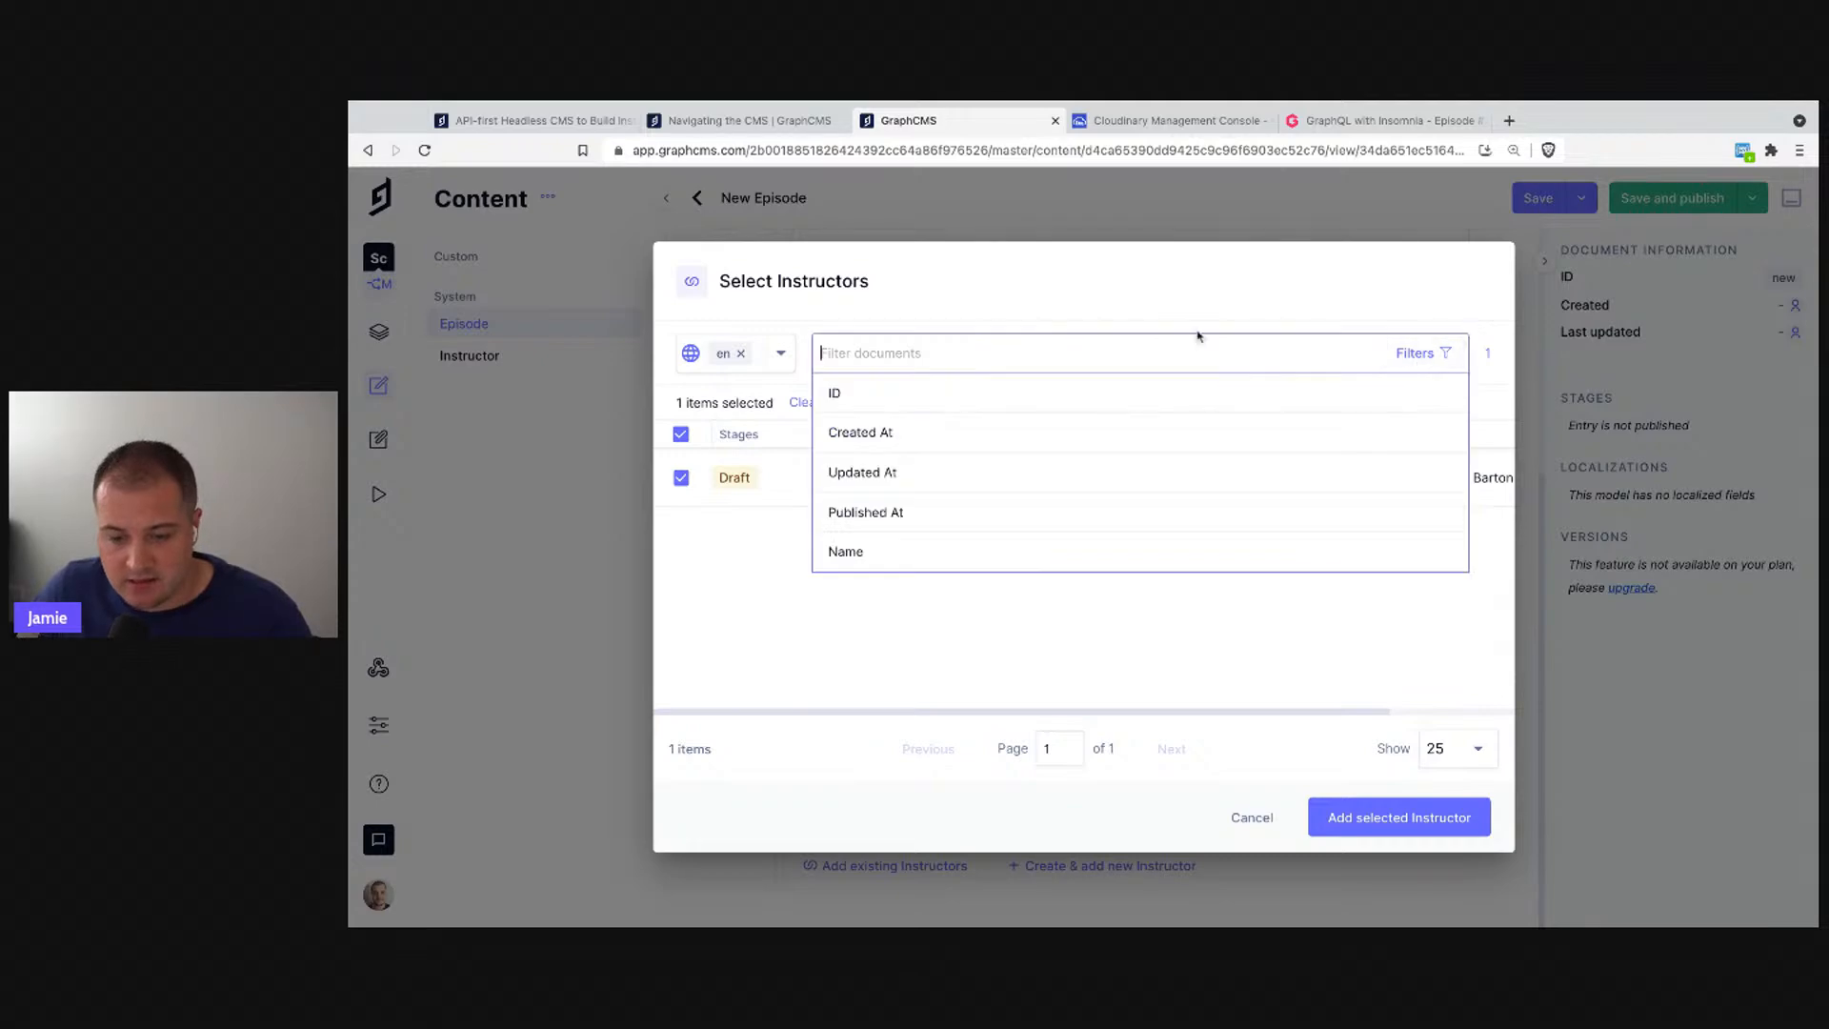
pyautogui.click(978, 608)
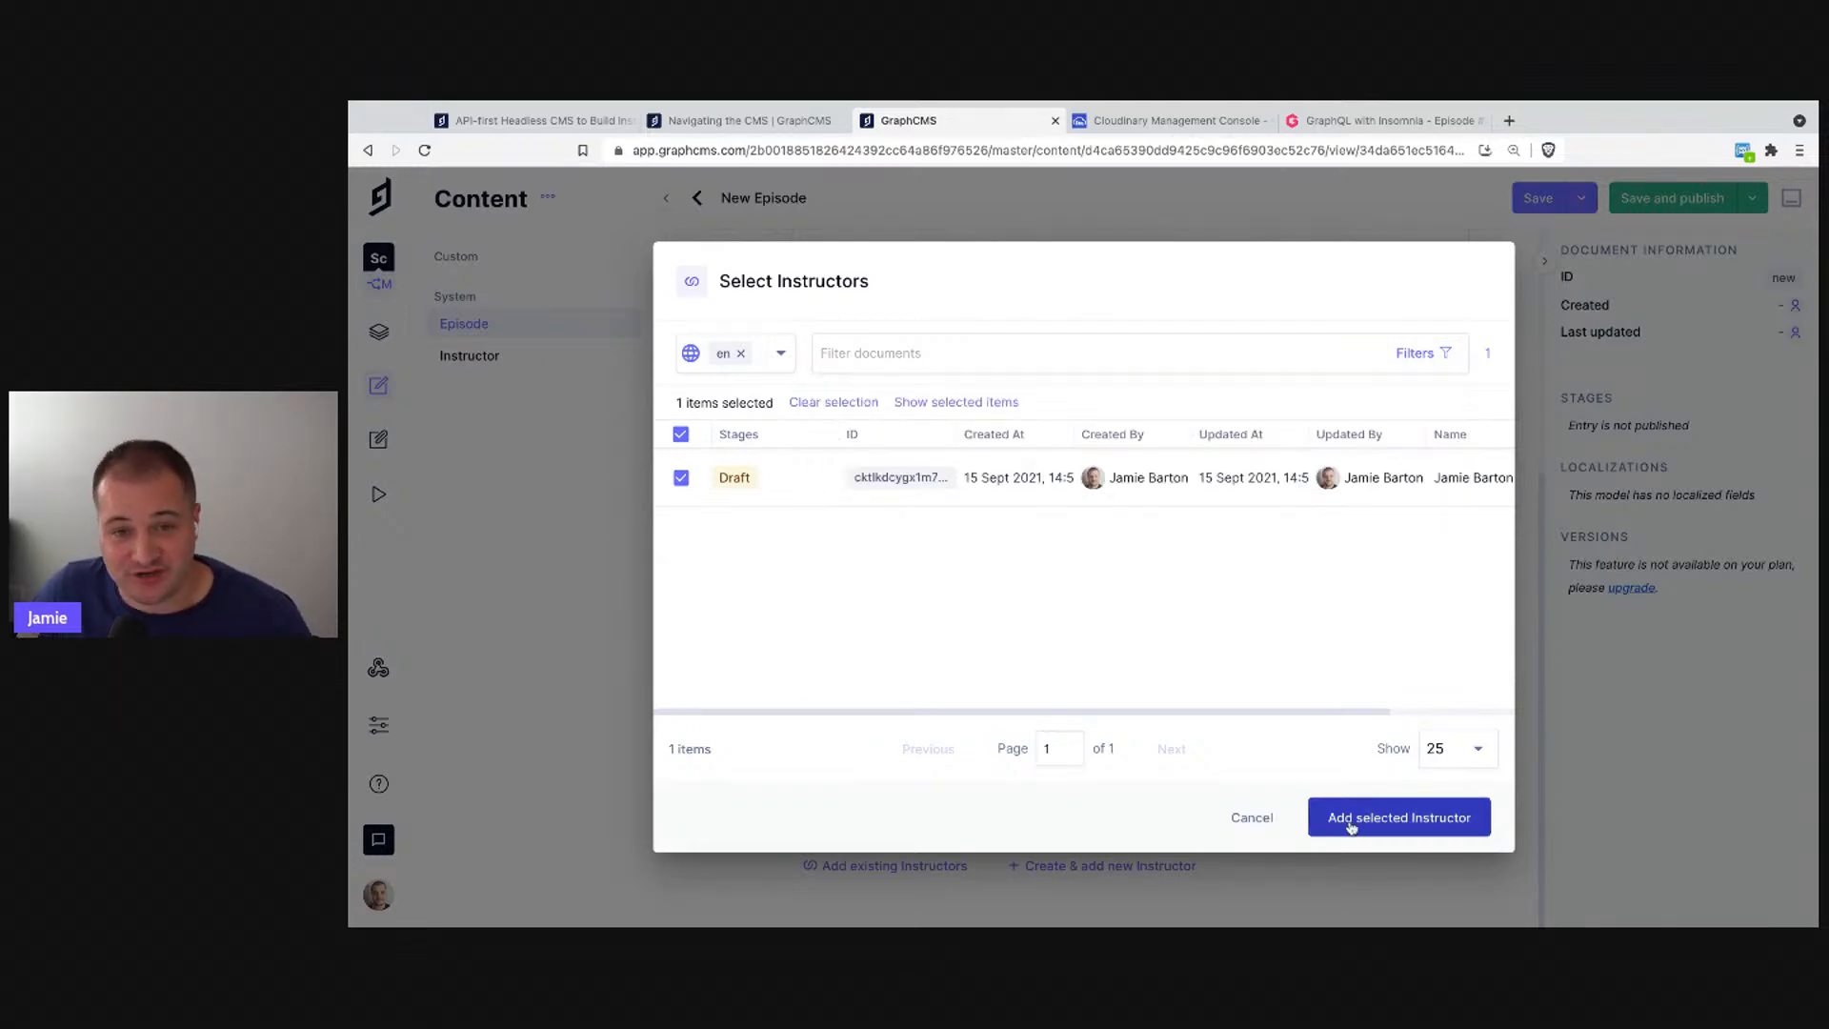
pyautogui.click(1351, 827)
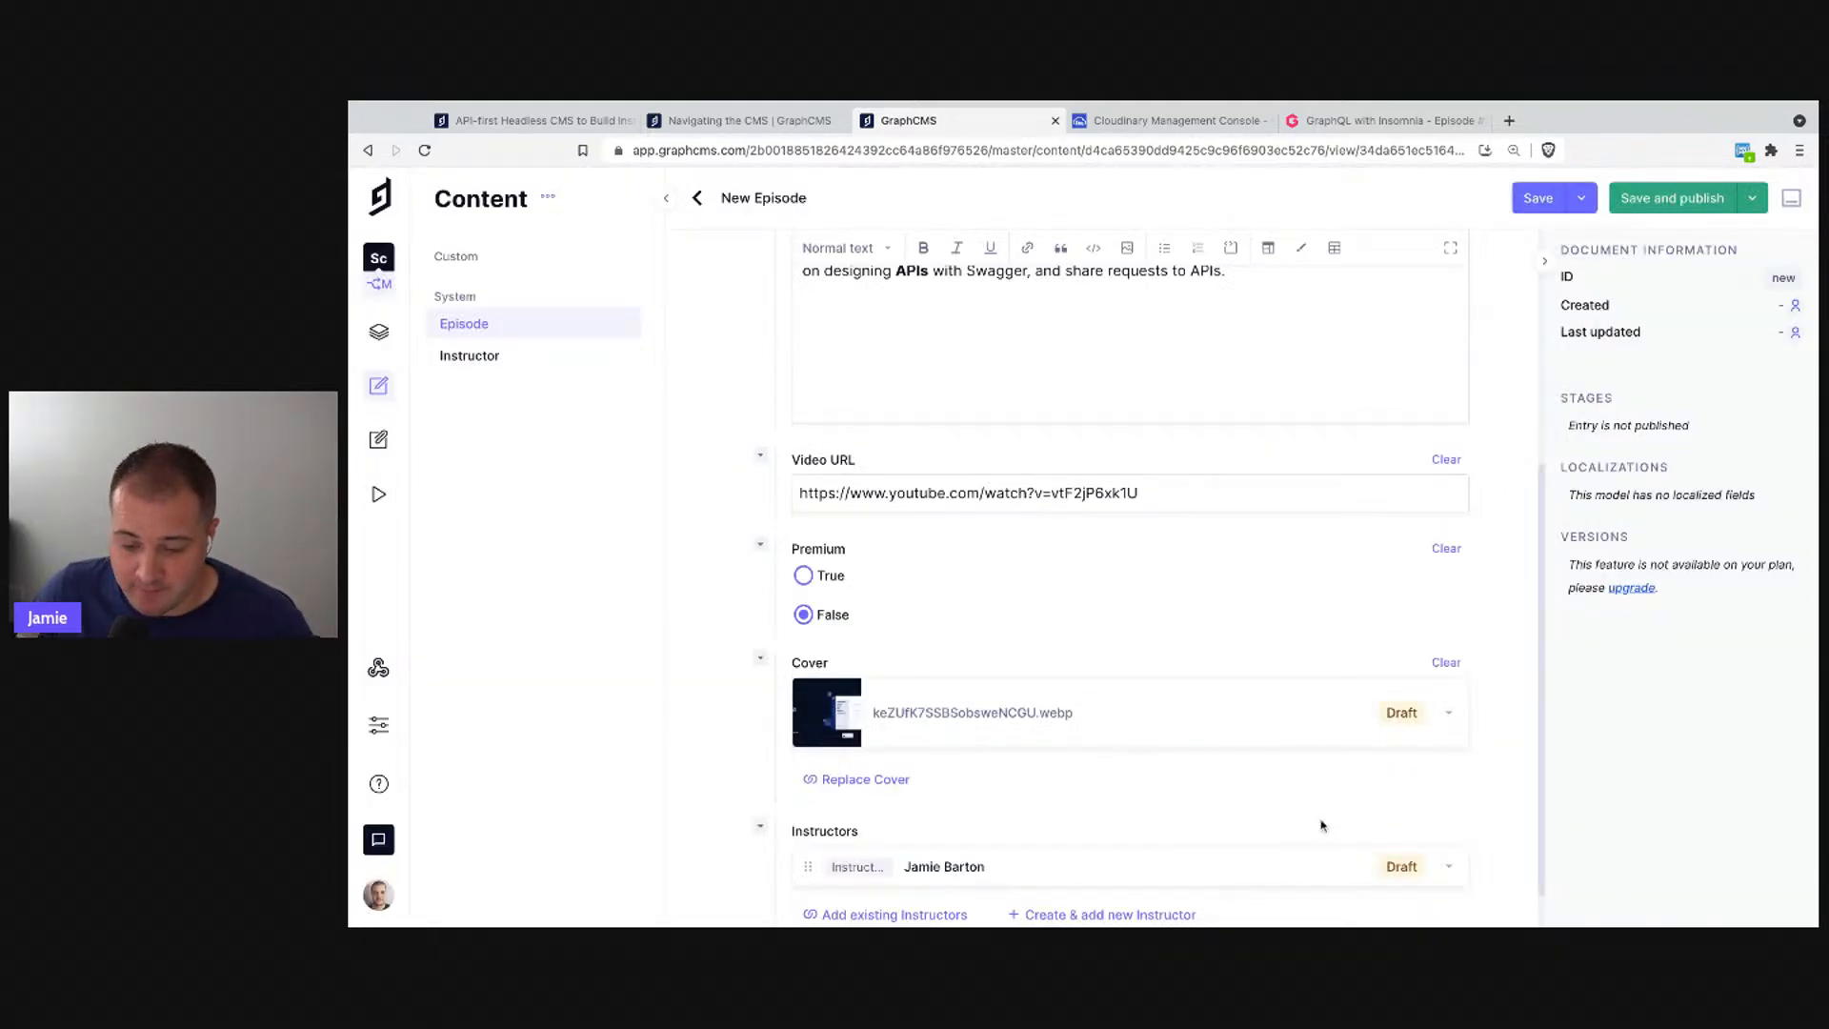
# - Save the GraphQL with Insomnia episode and open the Assets library showing both uploaded images
pyautogui.click(1537, 200)
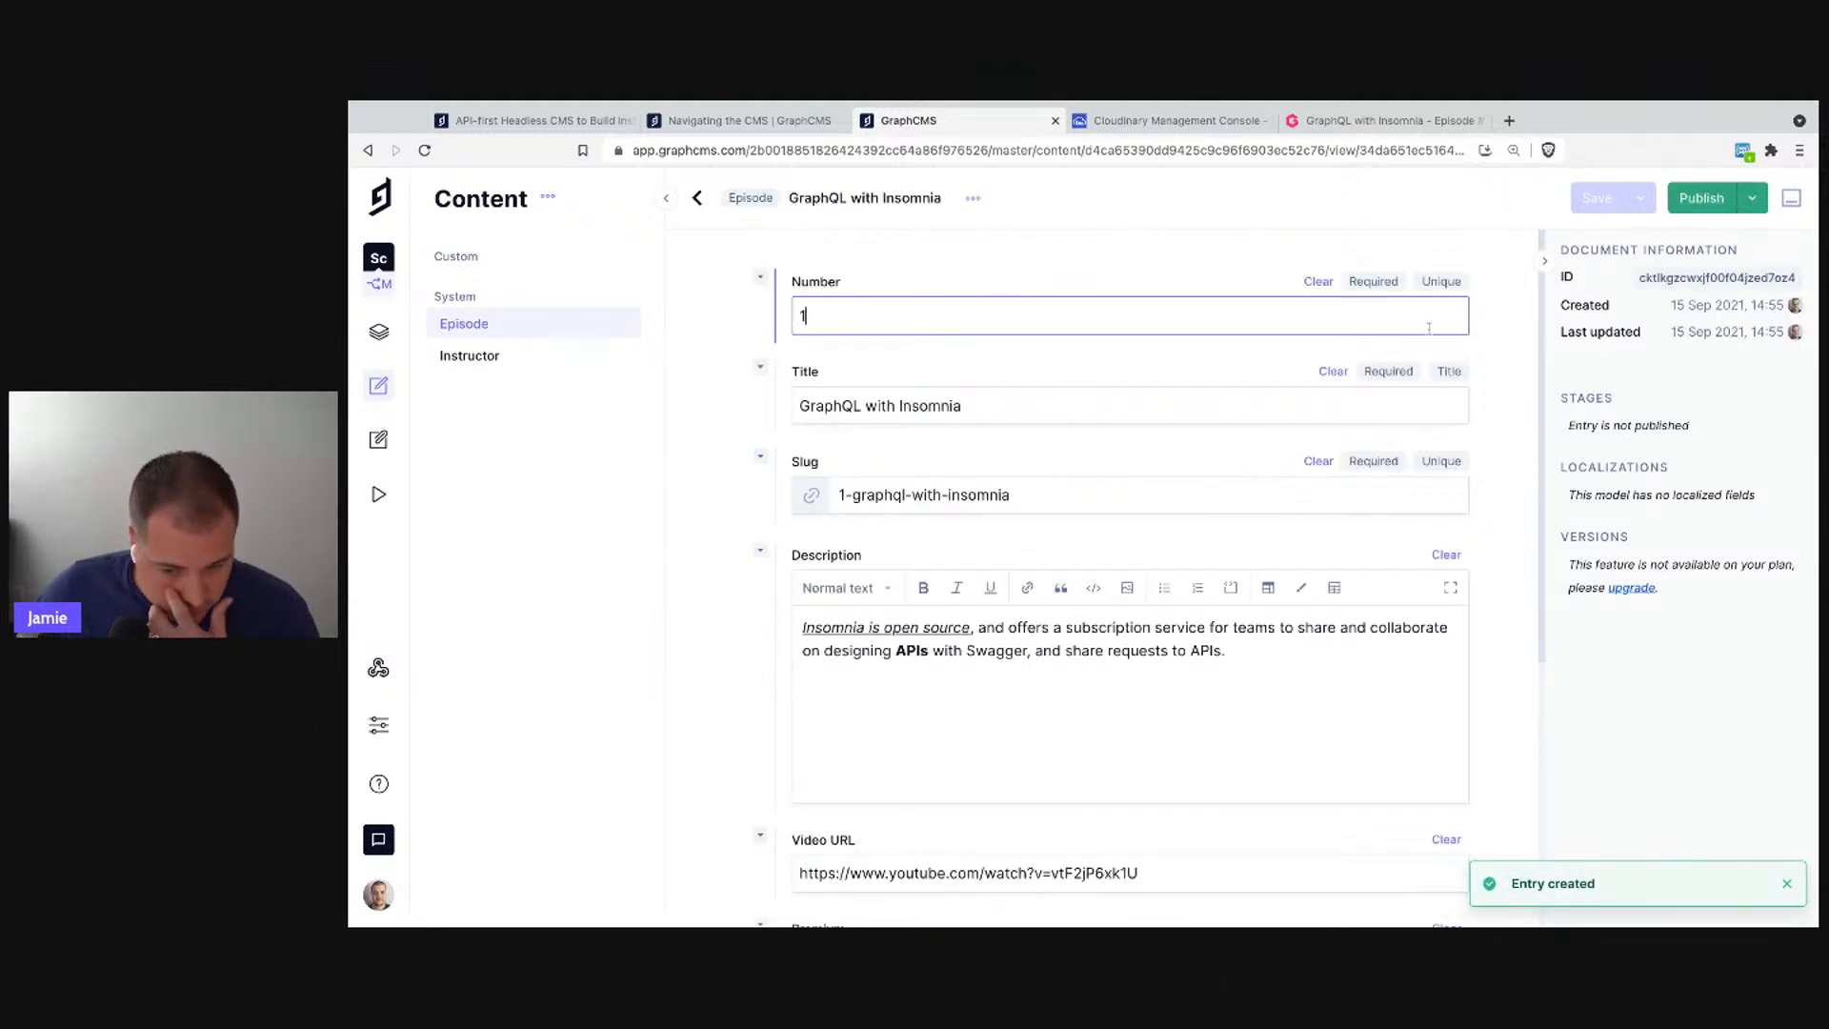
pyautogui.scroll(-5, 1009, 575)
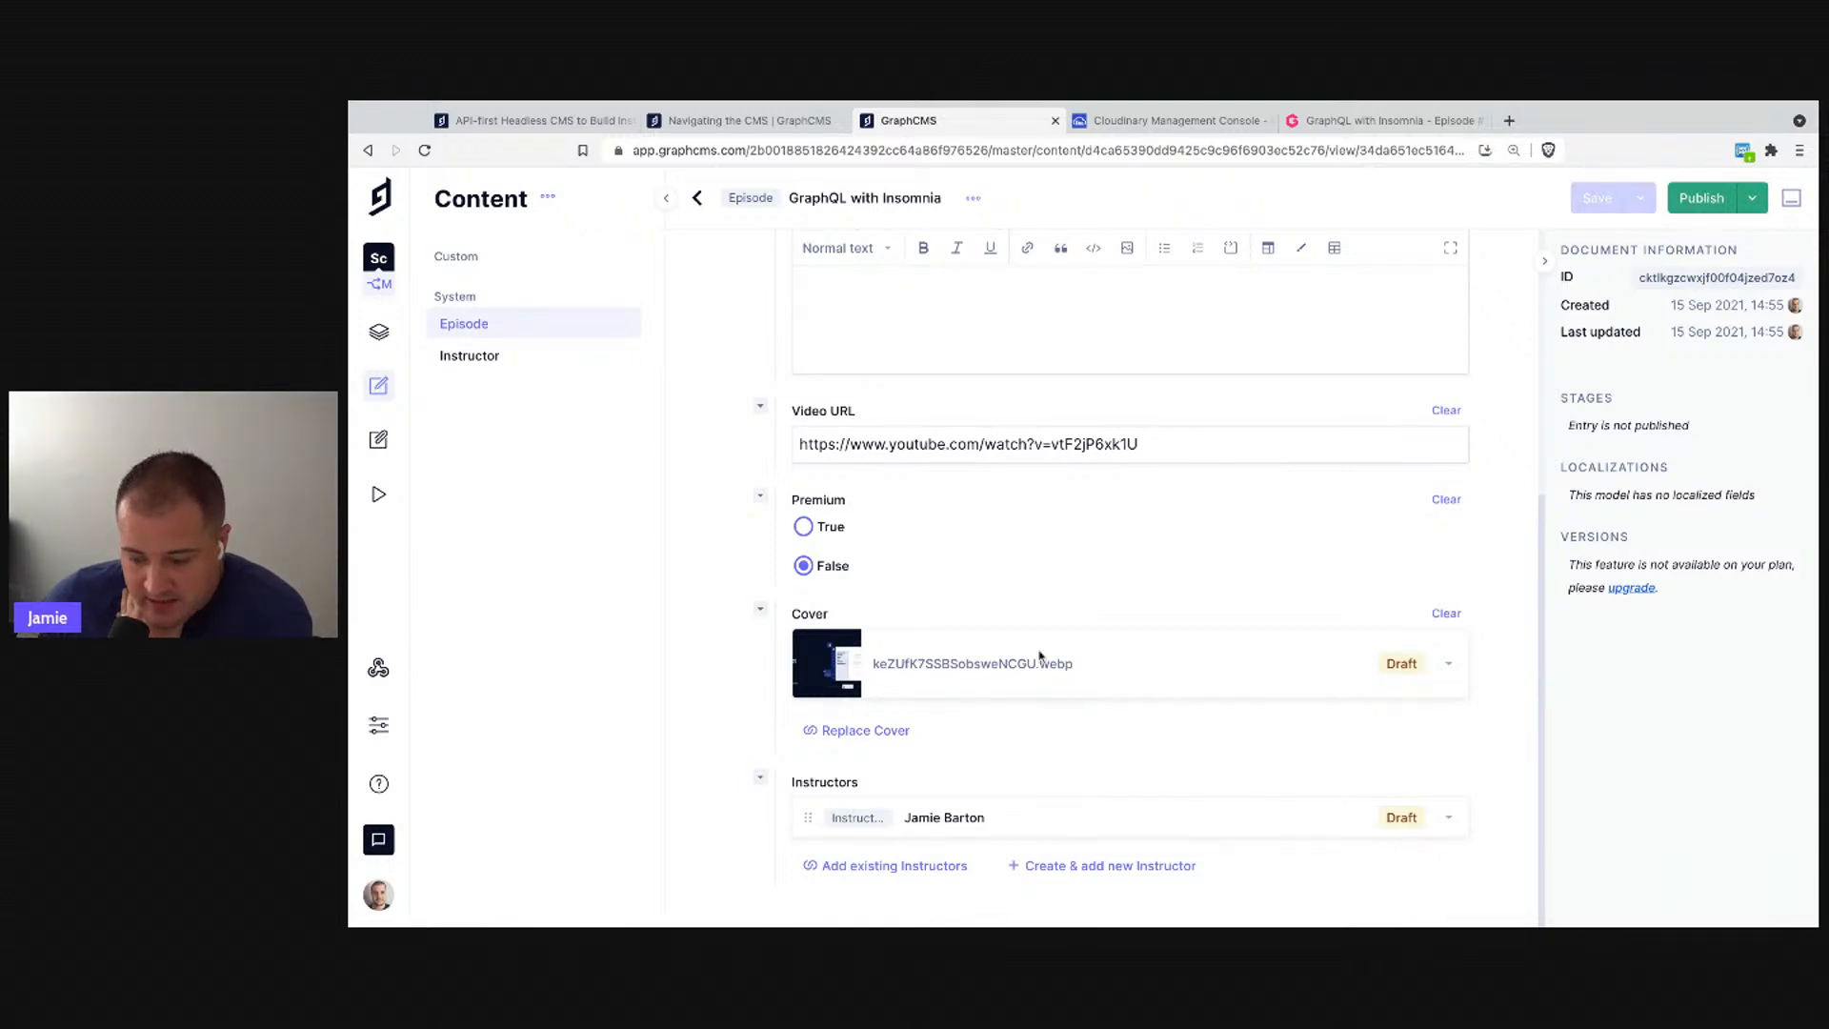
pyautogui.scroll(5, 1120, 456)
pyautogui.click(973, 197)
pyautogui.click(972, 198)
pyautogui.click(972, 197)
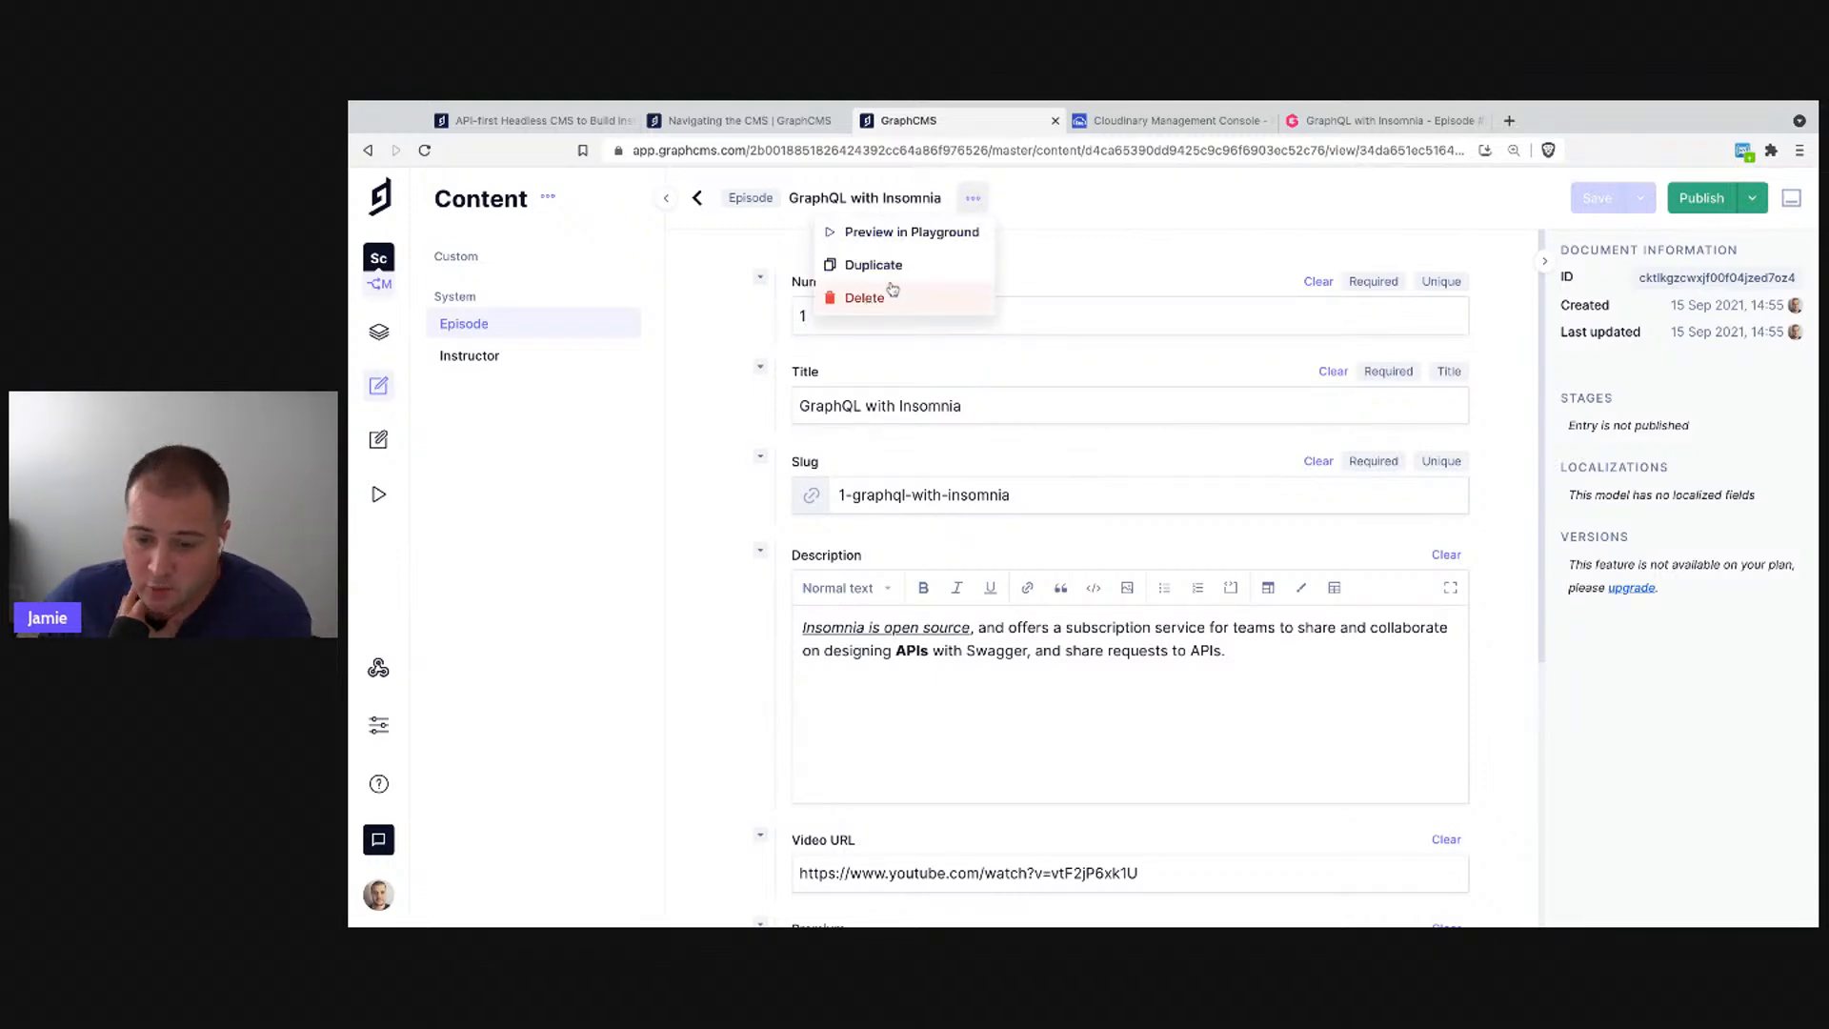
pyautogui.click(1363, 241)
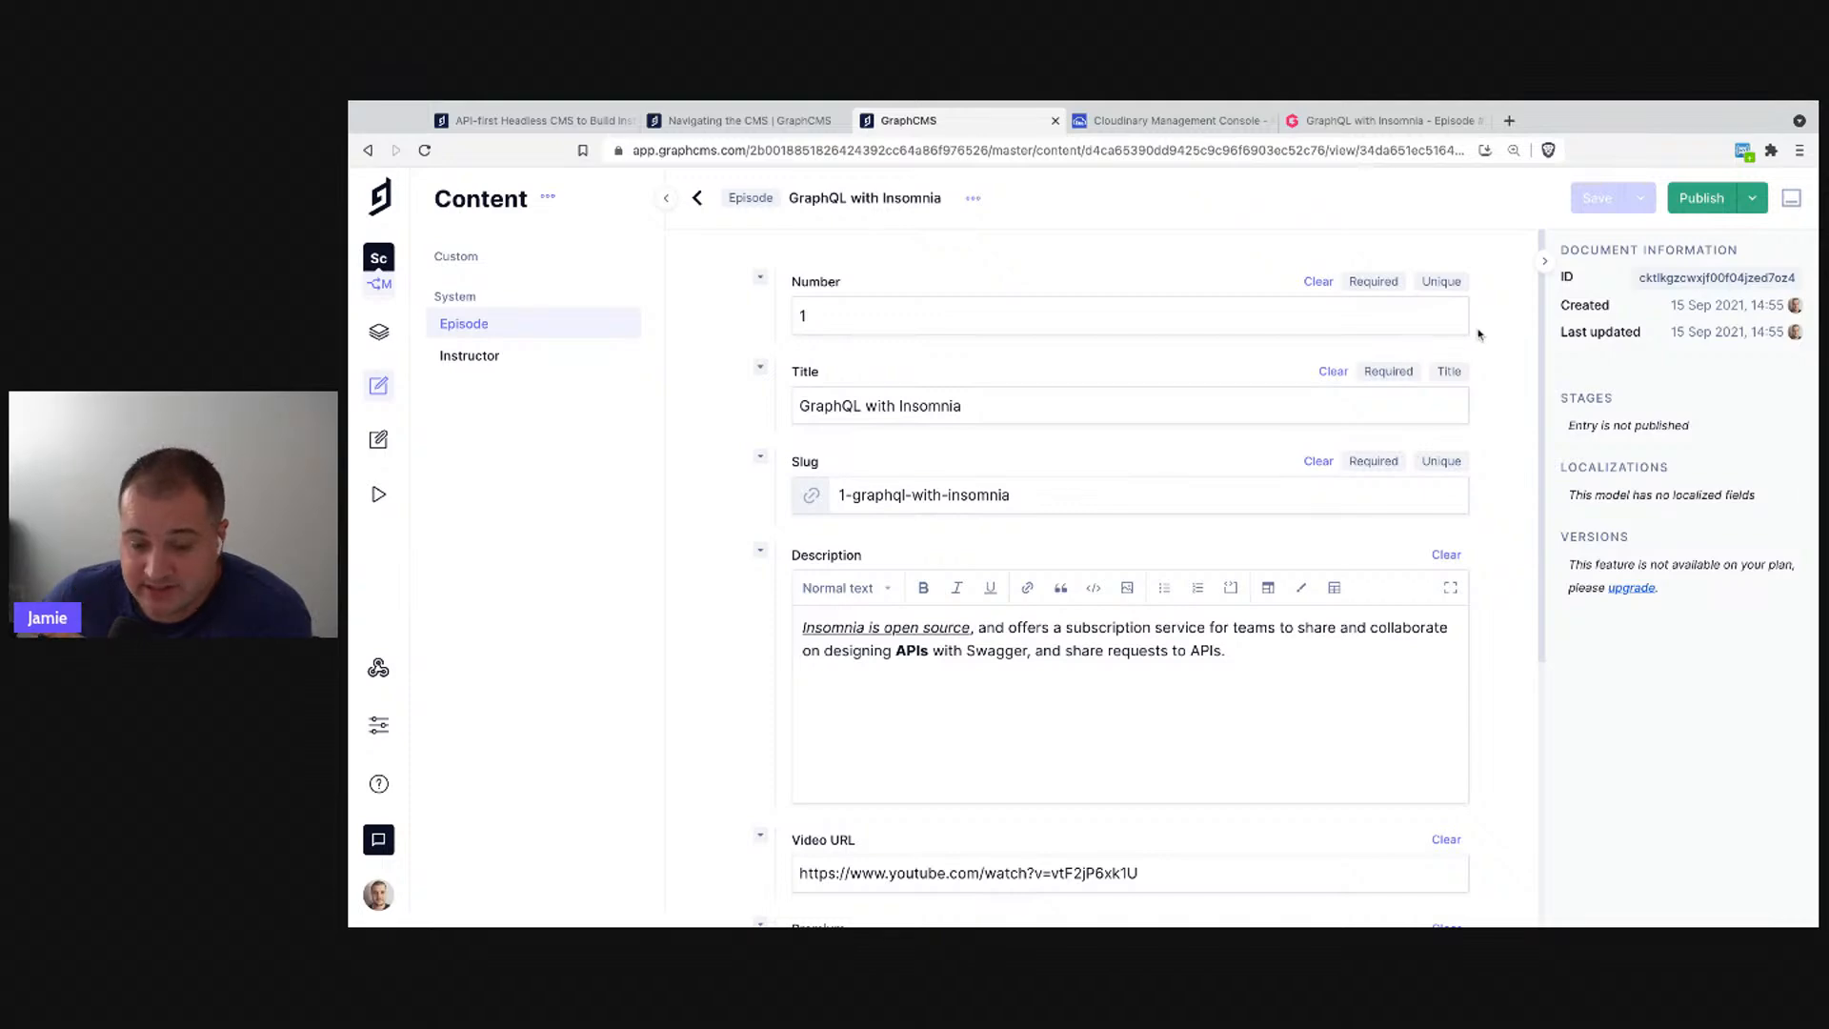
pyautogui.click(381, 454)
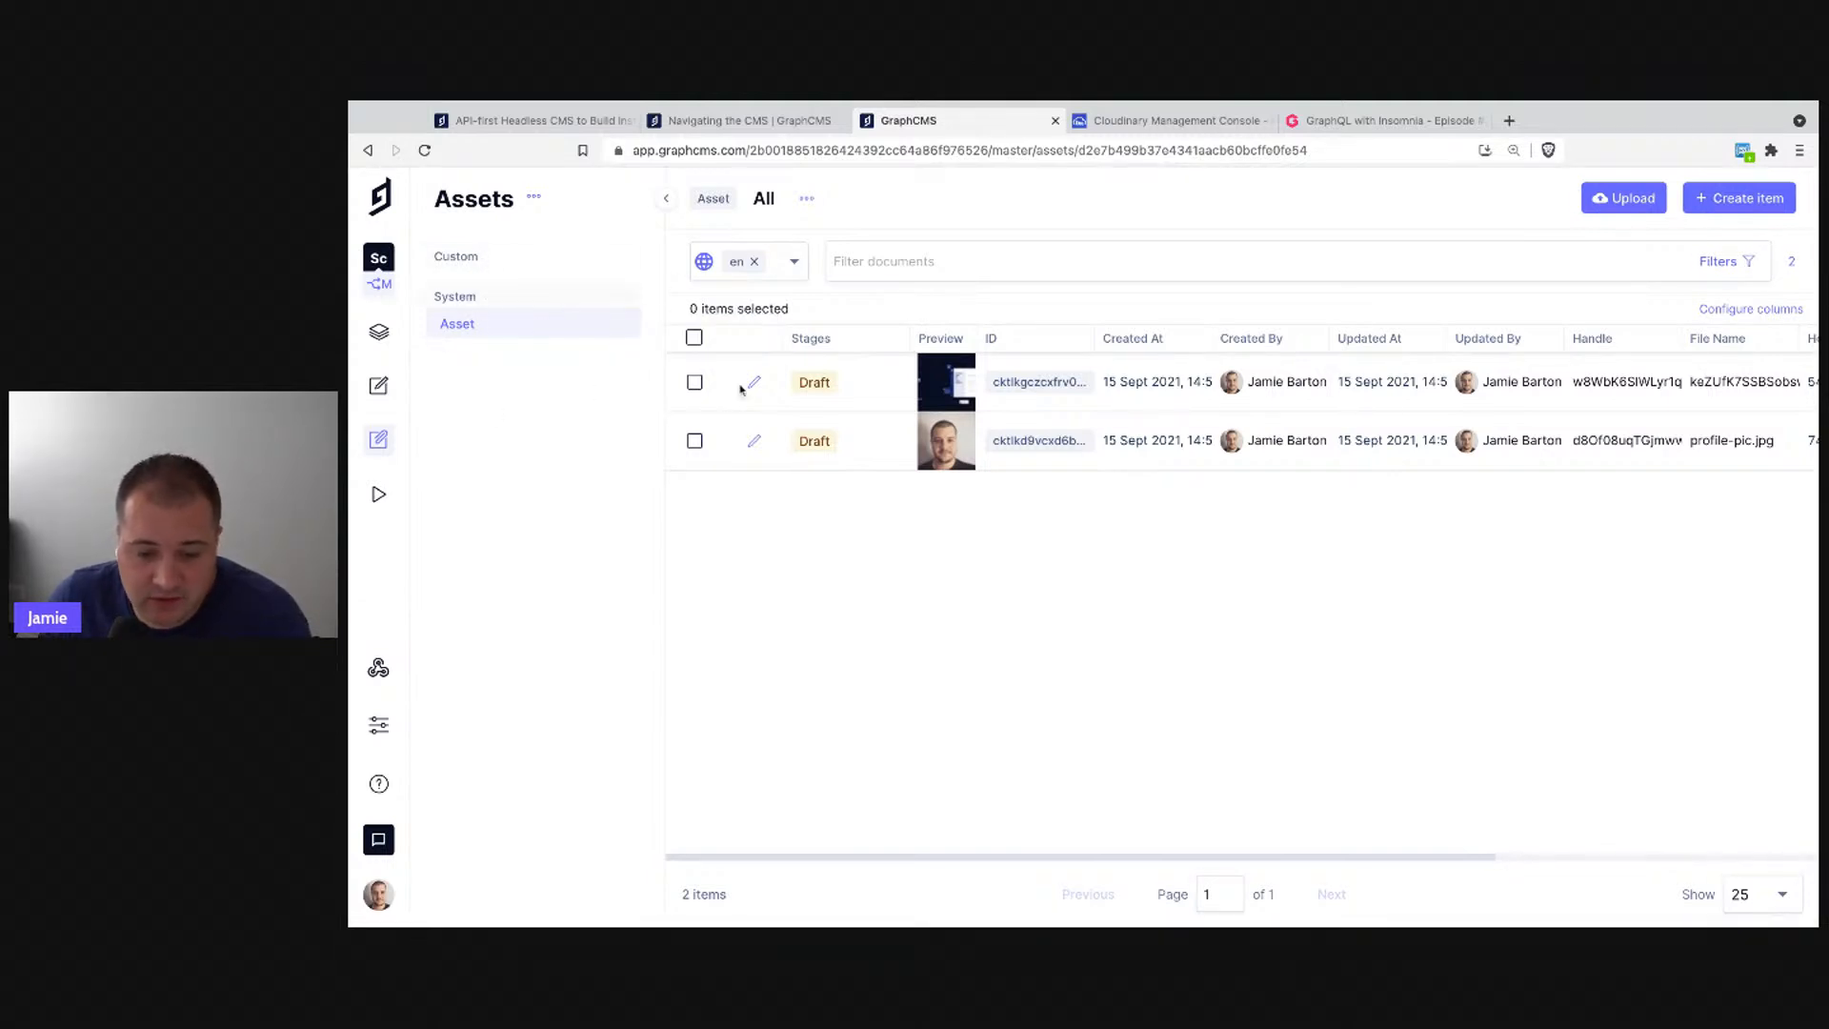
# - Filter the assets to Created At less than or equal to 15/09/2021 14:56
pyautogui.click(531, 204)
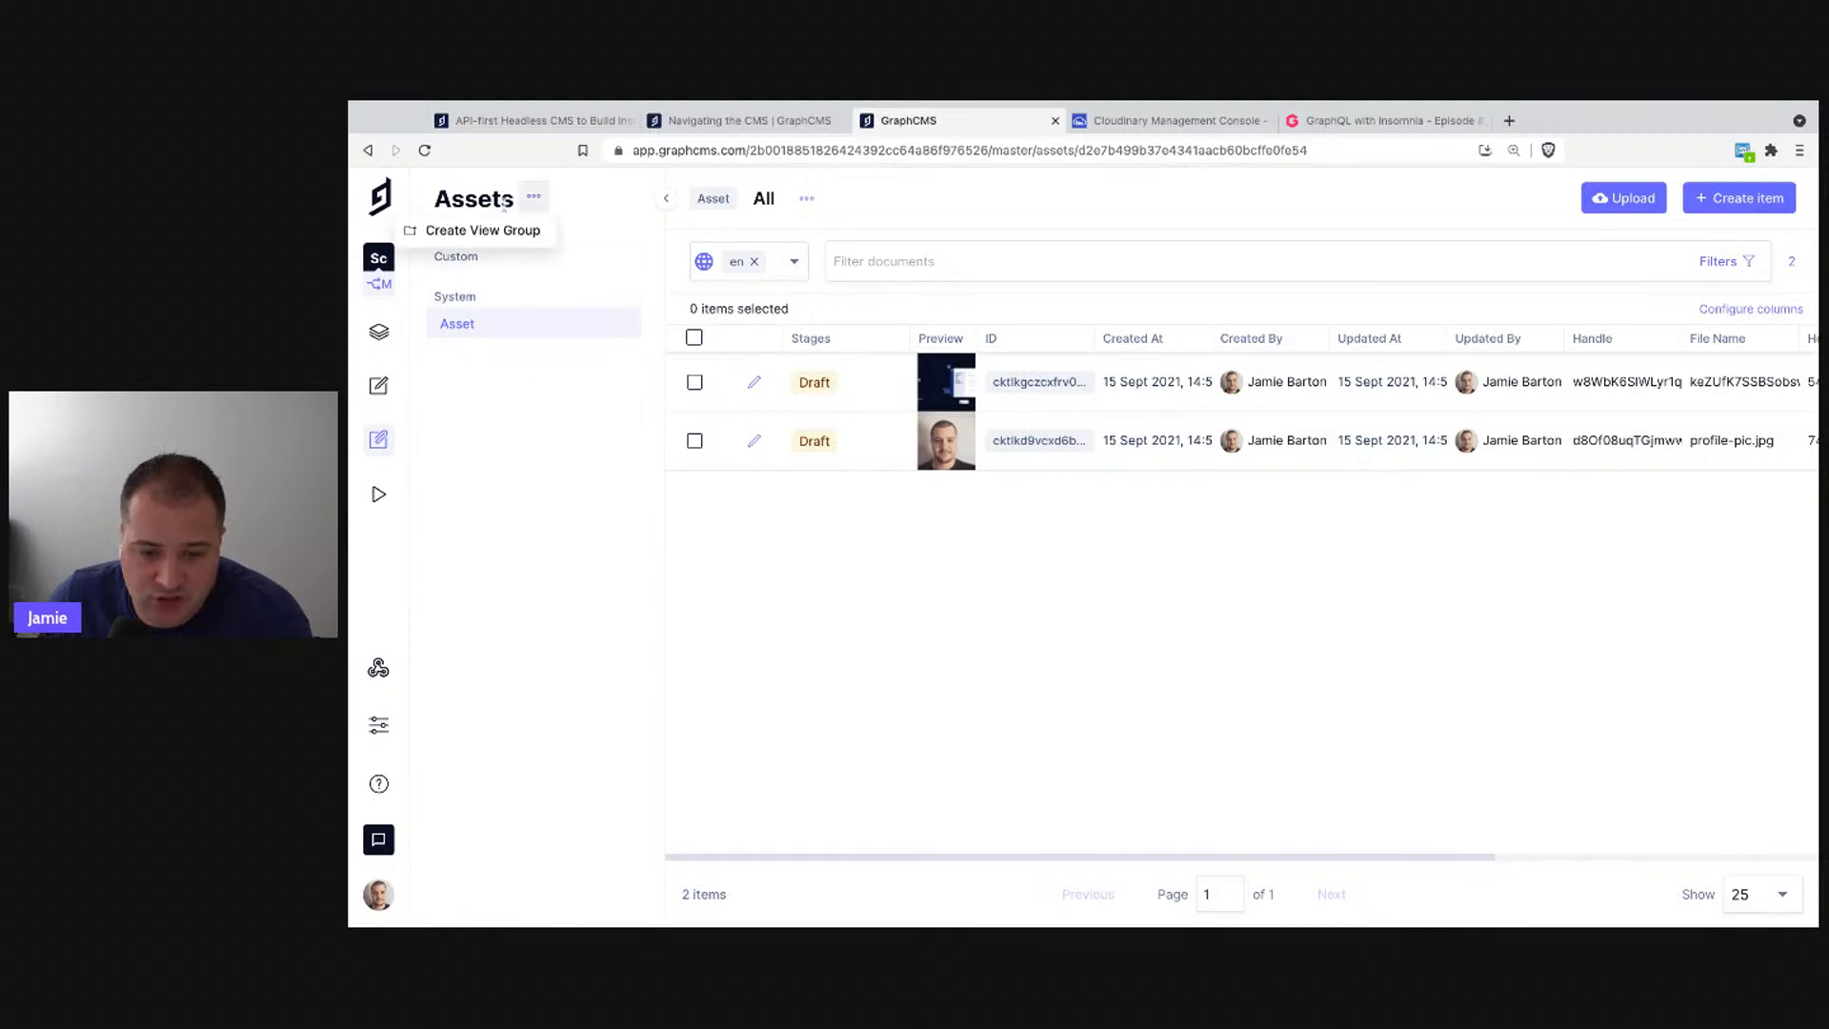
pyautogui.click(554, 403)
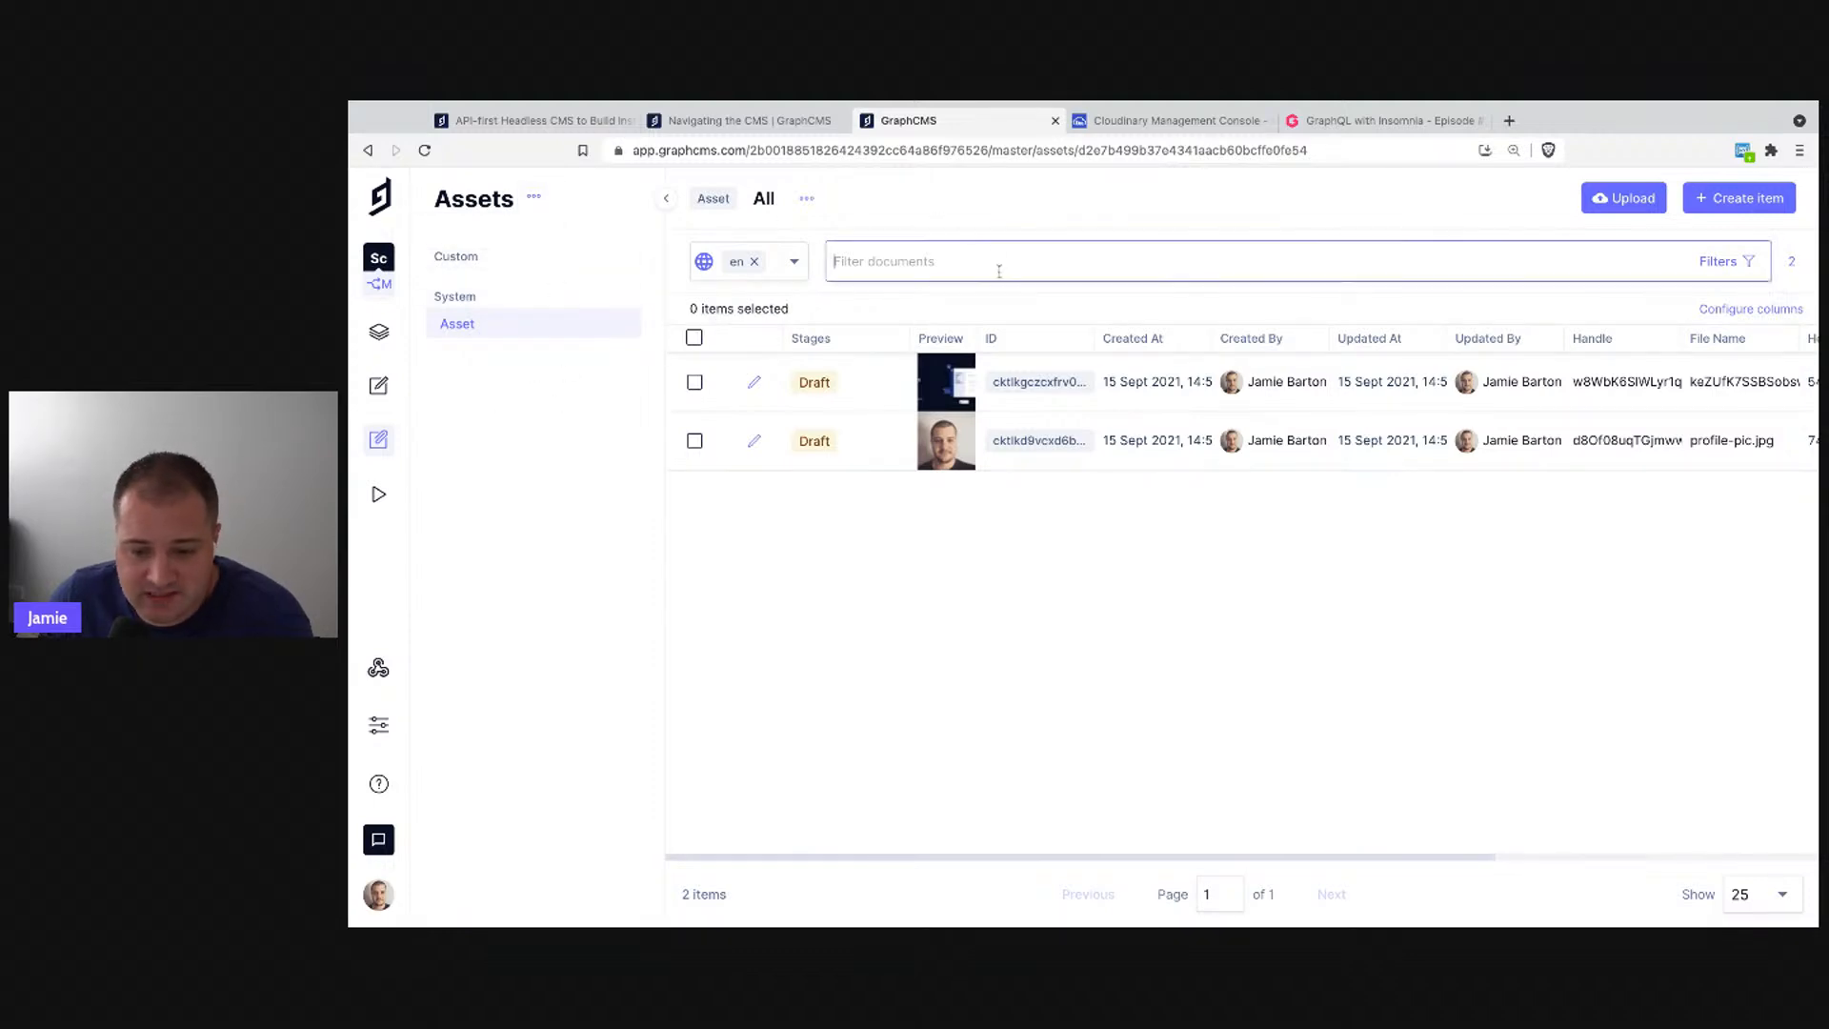
pyautogui.click(1617, 257)
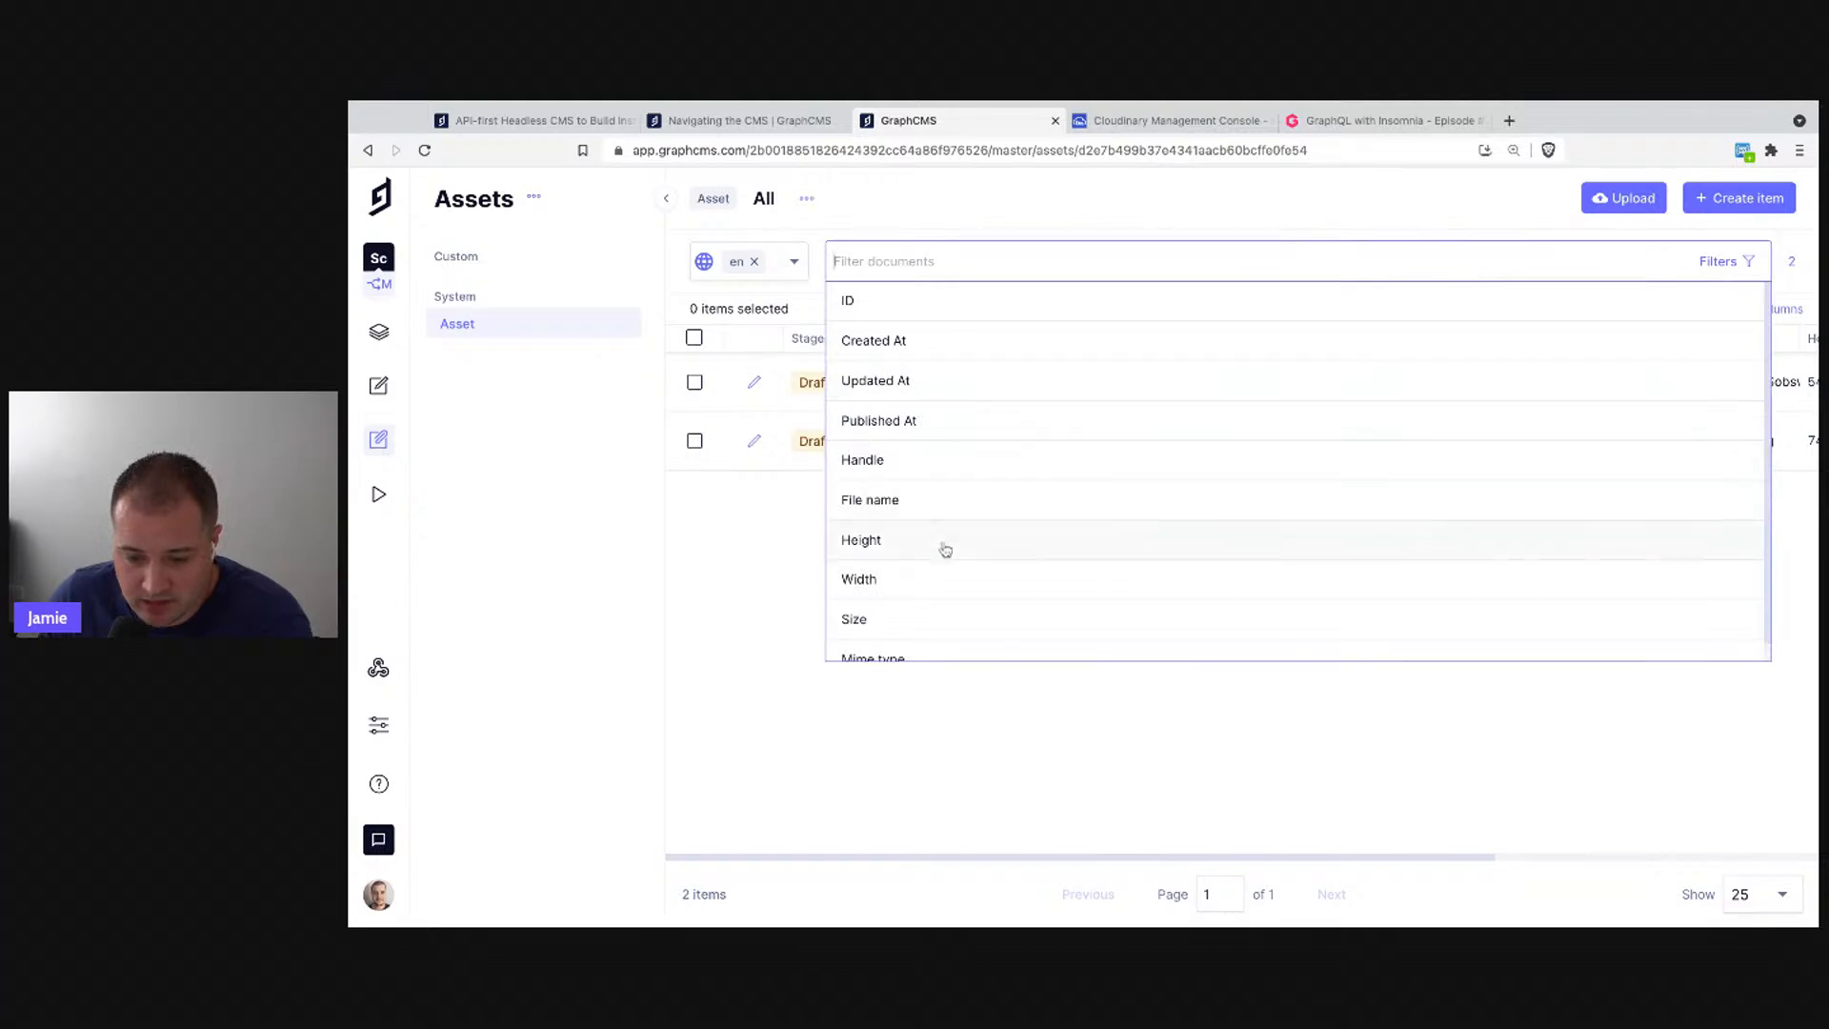
pyautogui.scroll(-1, 1106, 628)
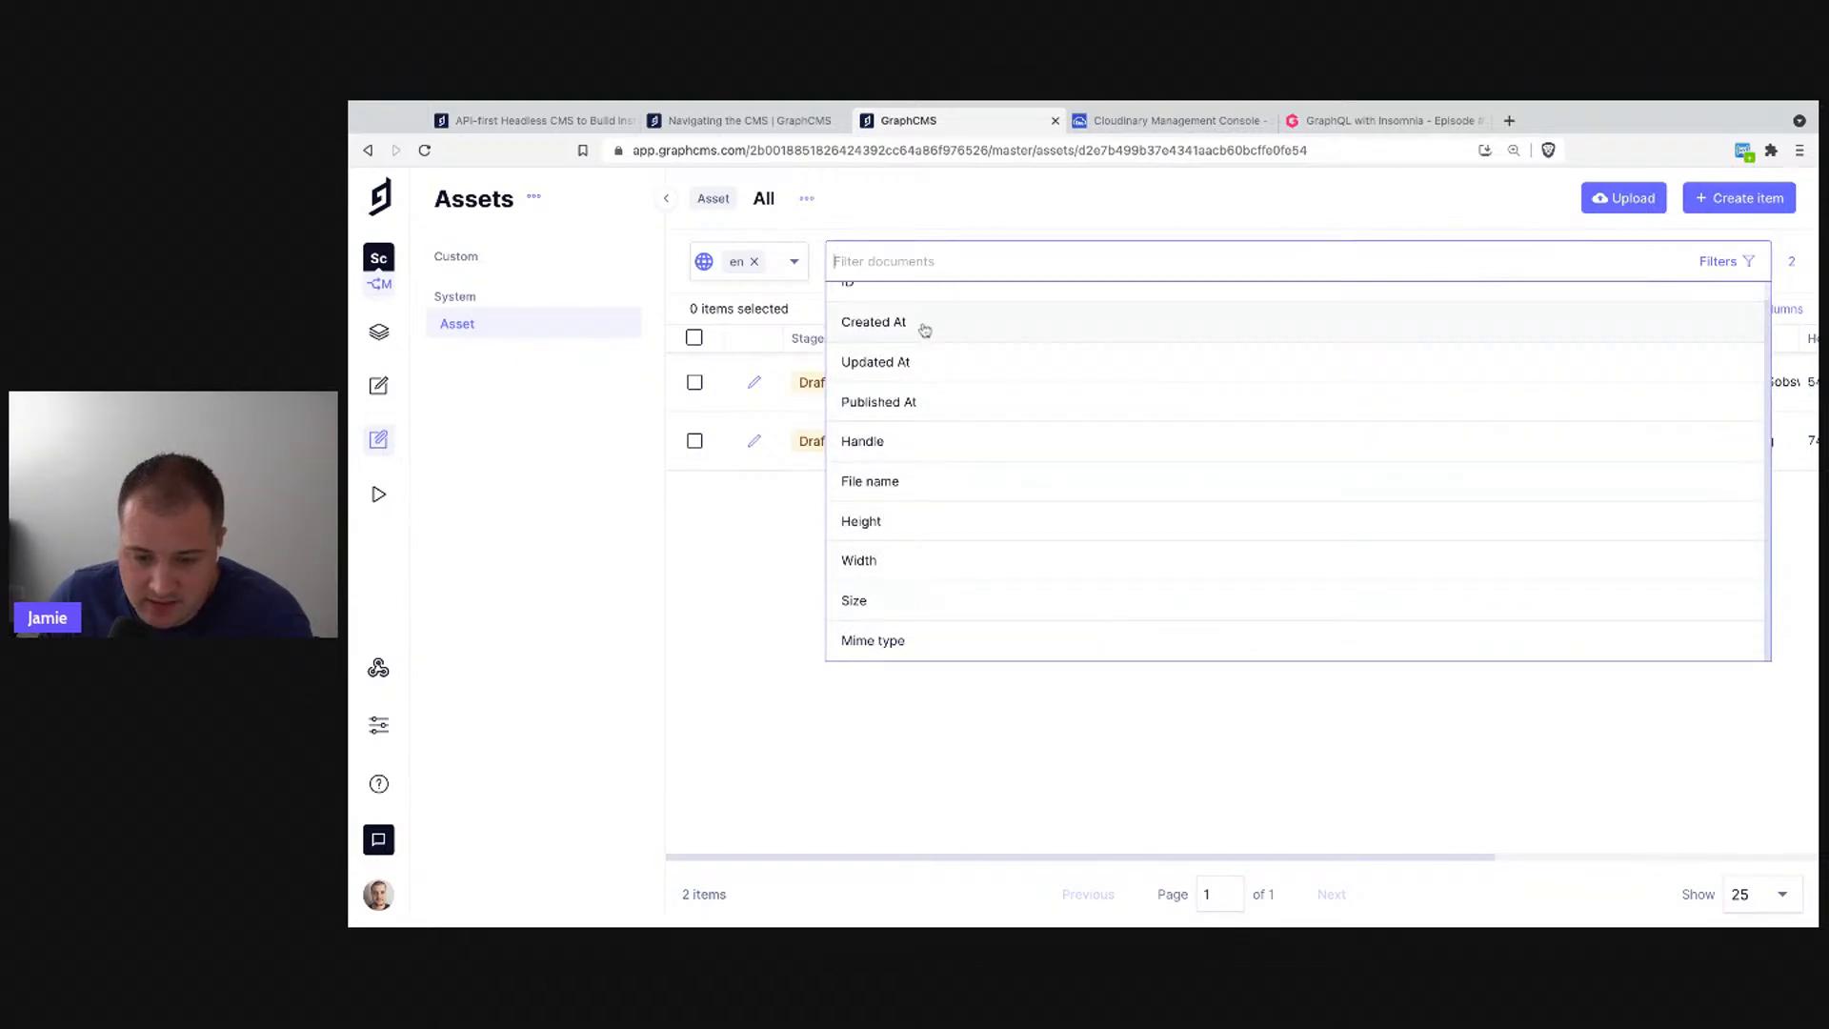
pyautogui.click(1090, 336)
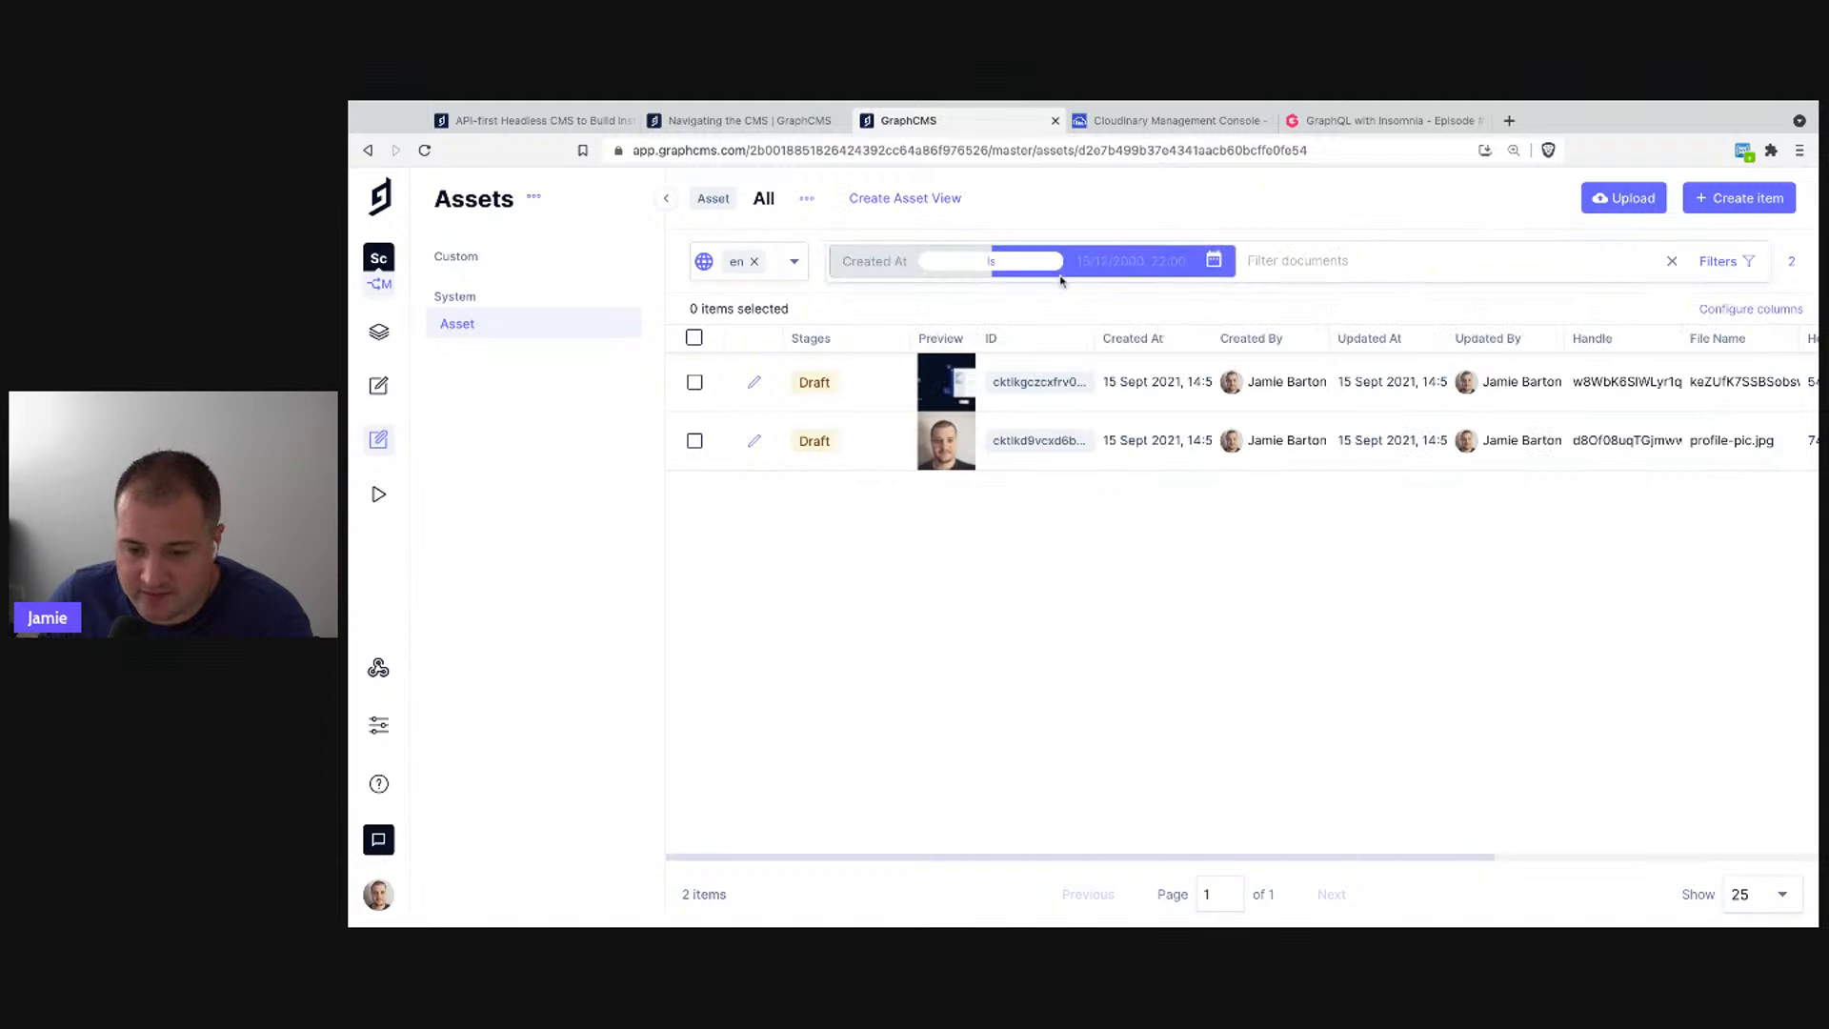
pyautogui.click(1005, 272)
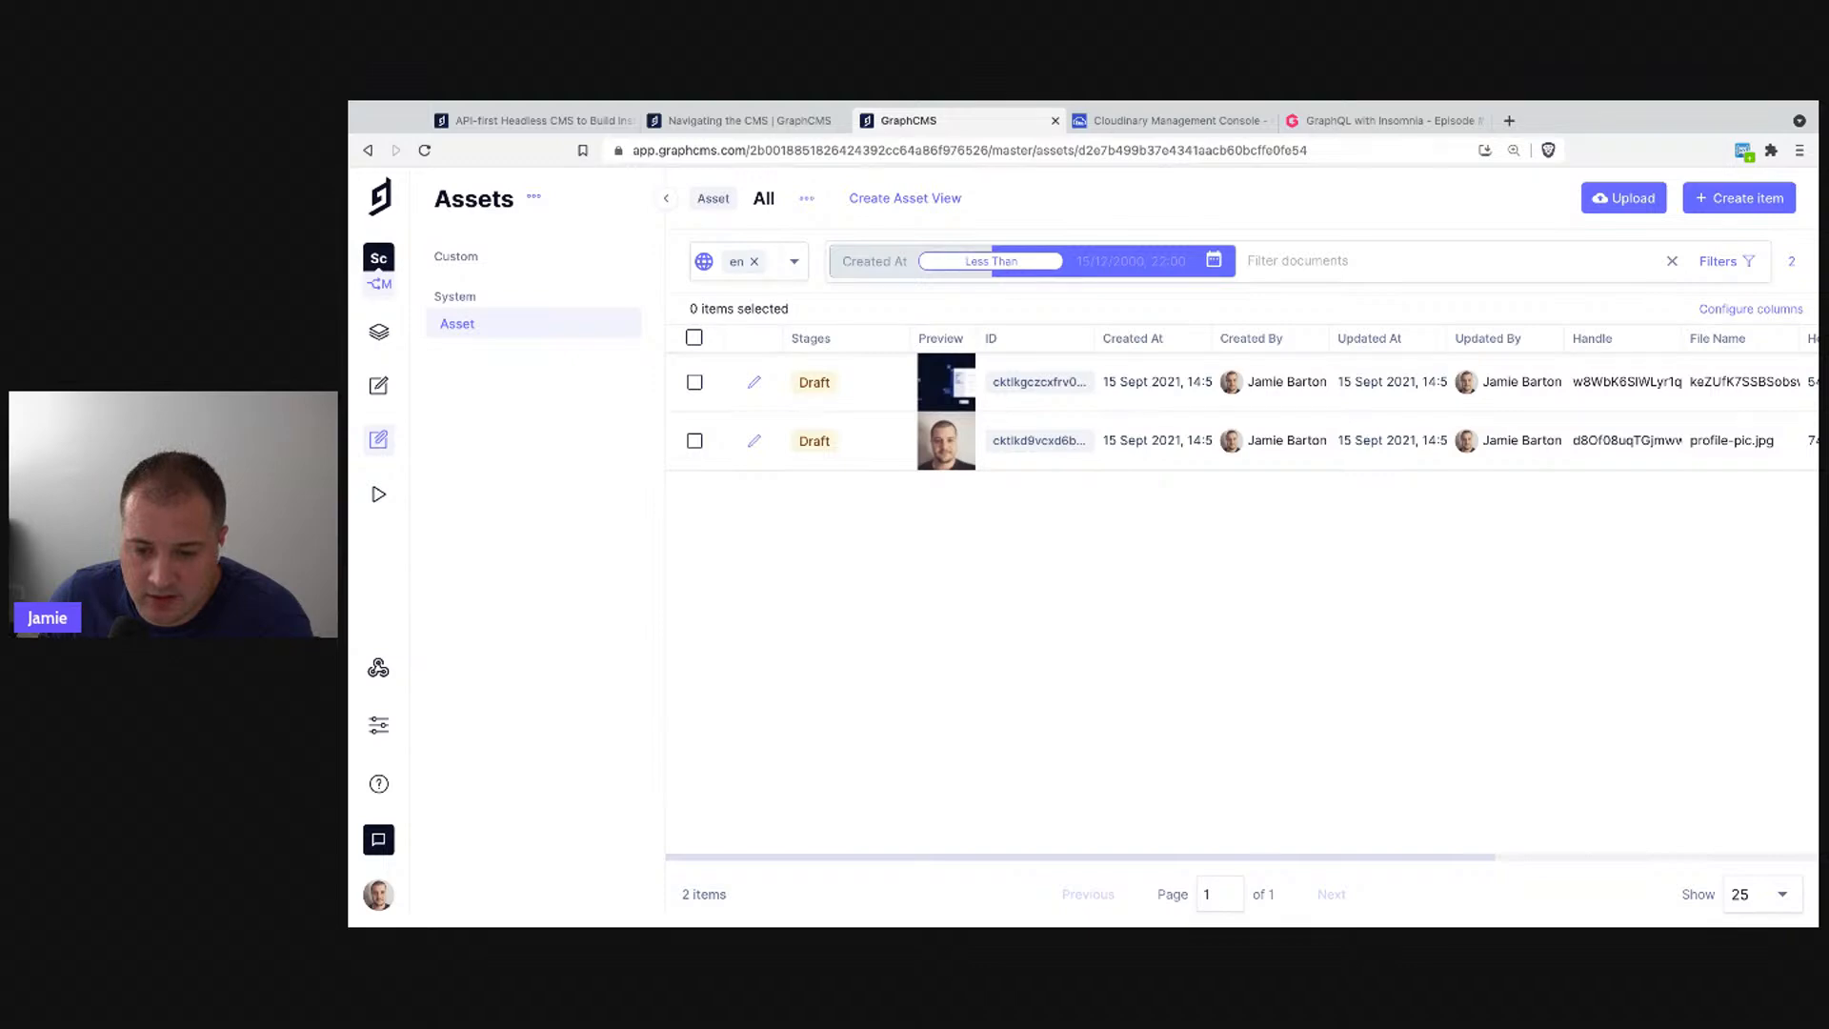
pyautogui.click(1027, 261)
pyautogui.click(1214, 260)
pyautogui.click(1203, 769)
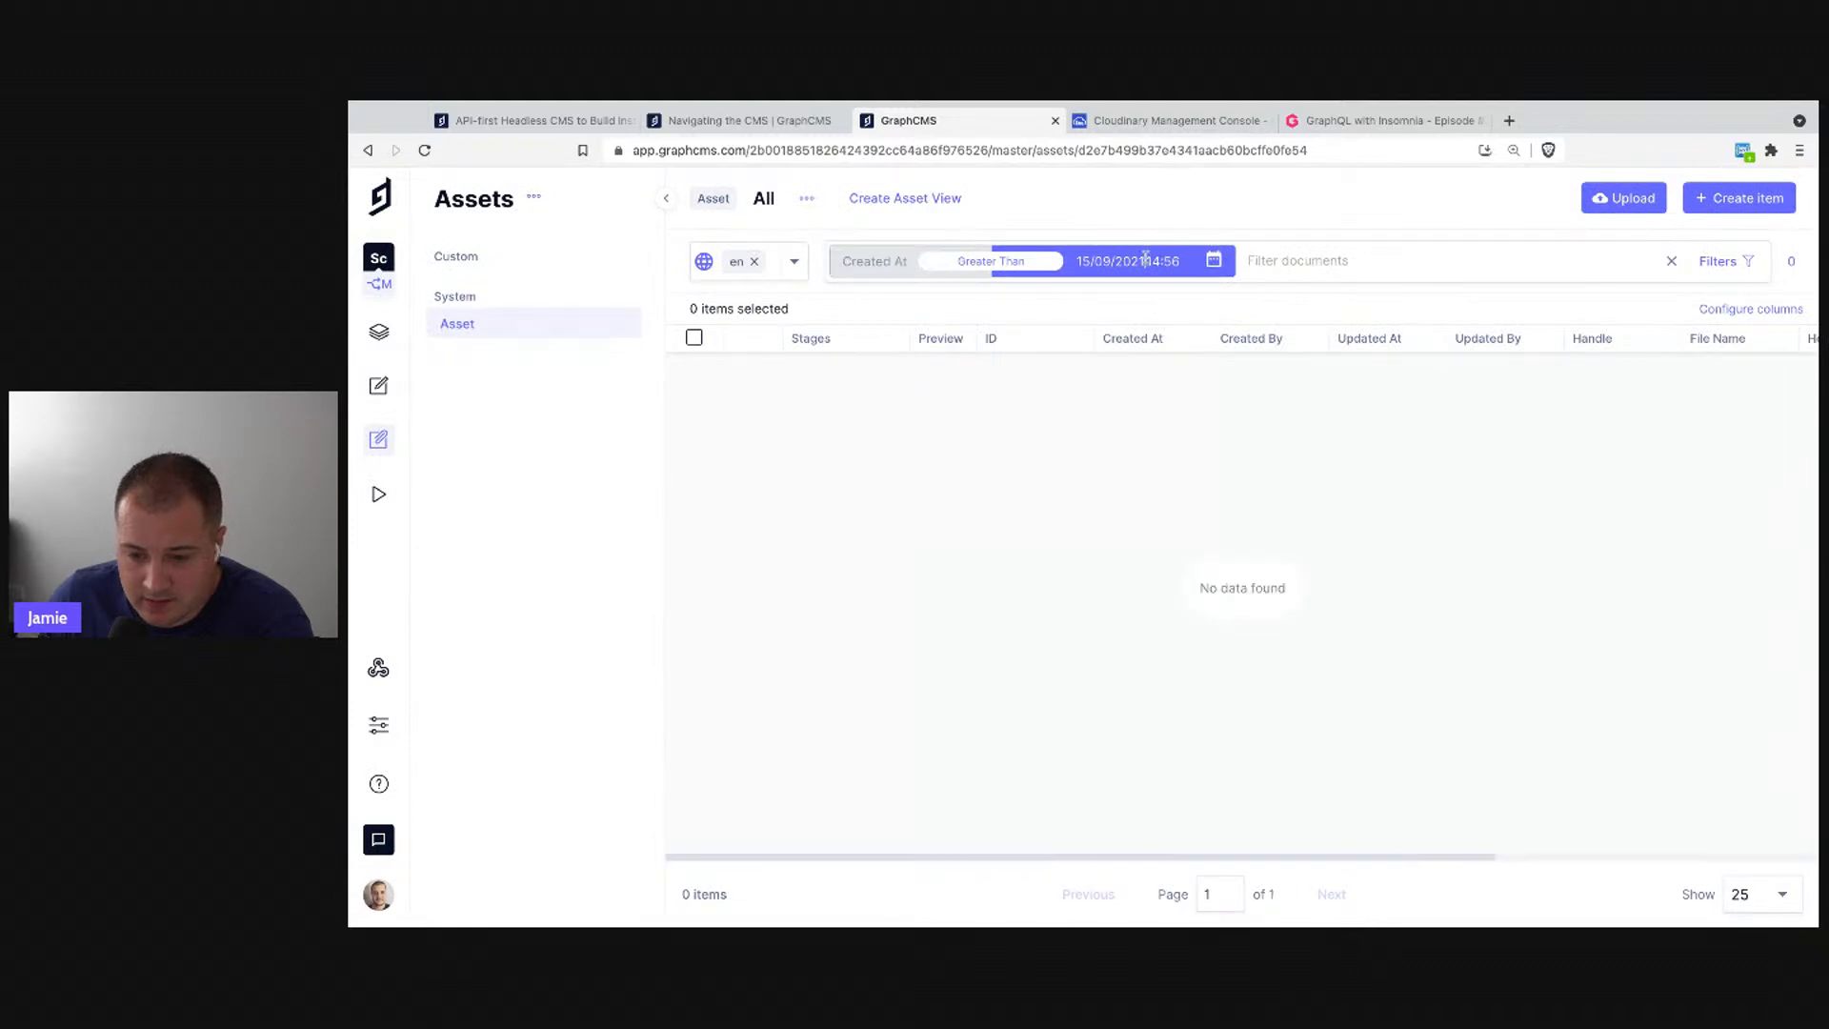
pyautogui.click(1000, 263)
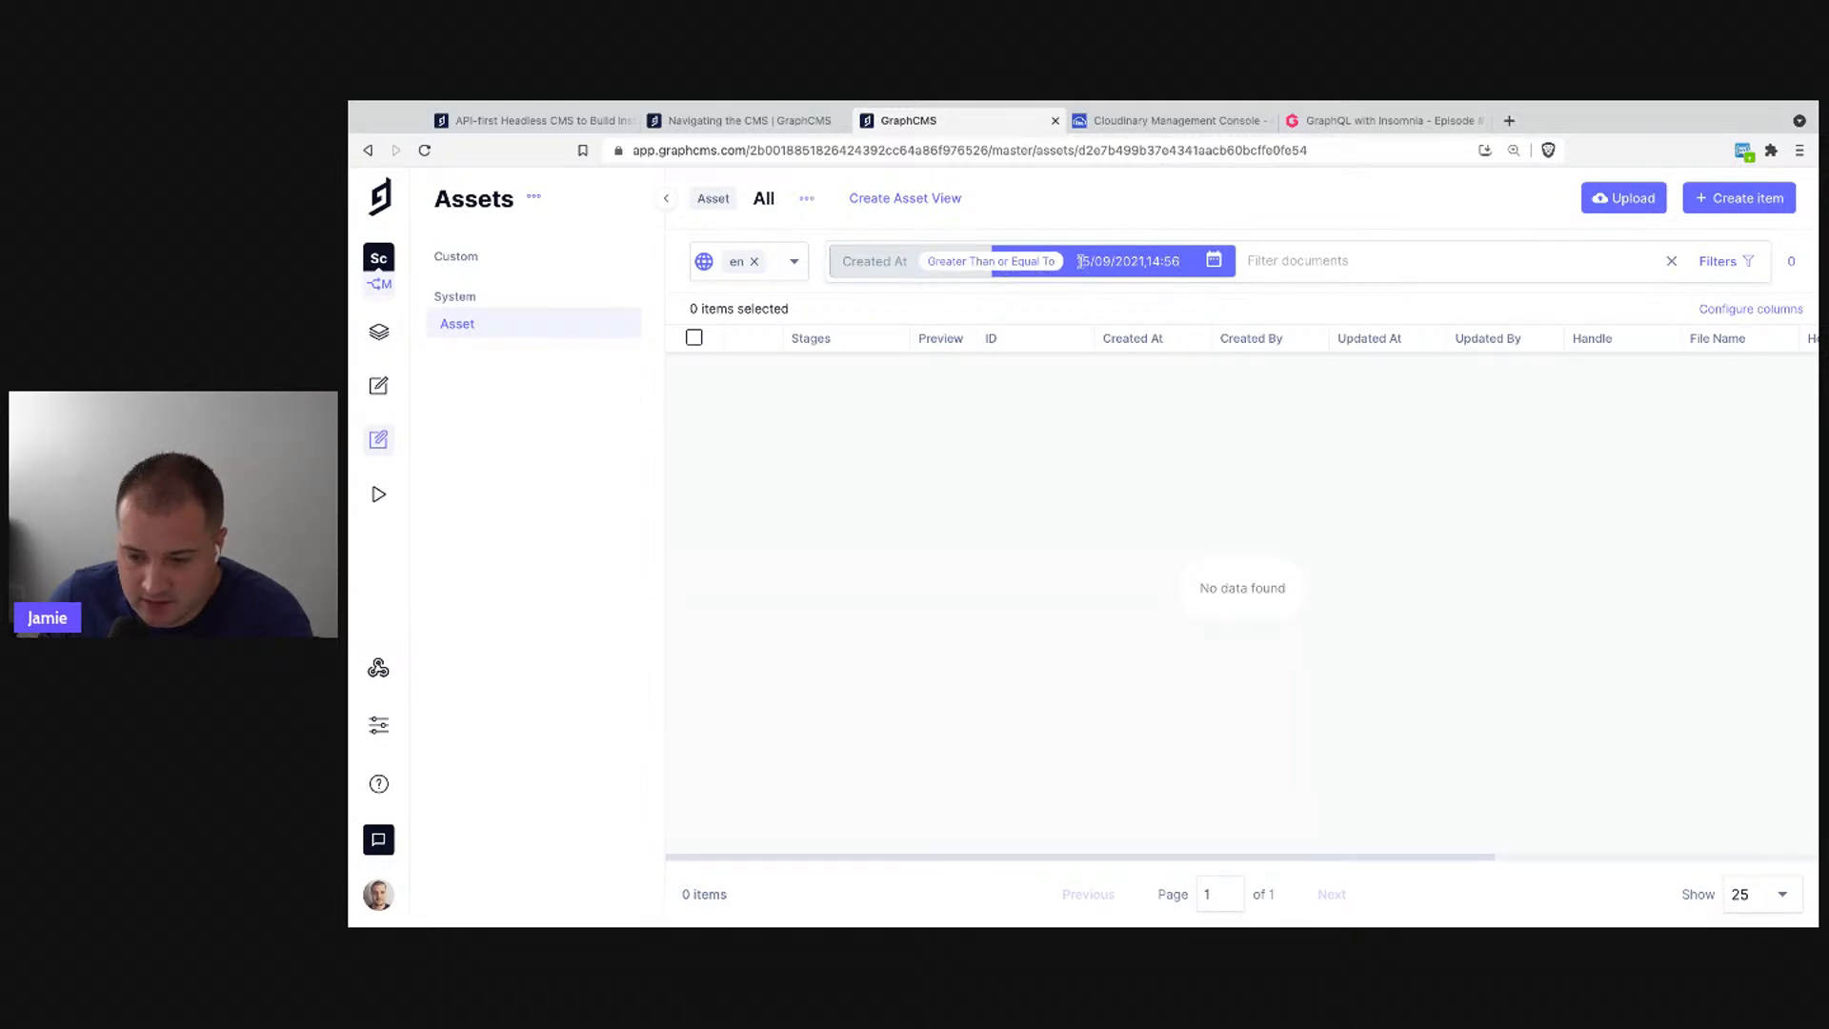
pyautogui.click(1034, 269)
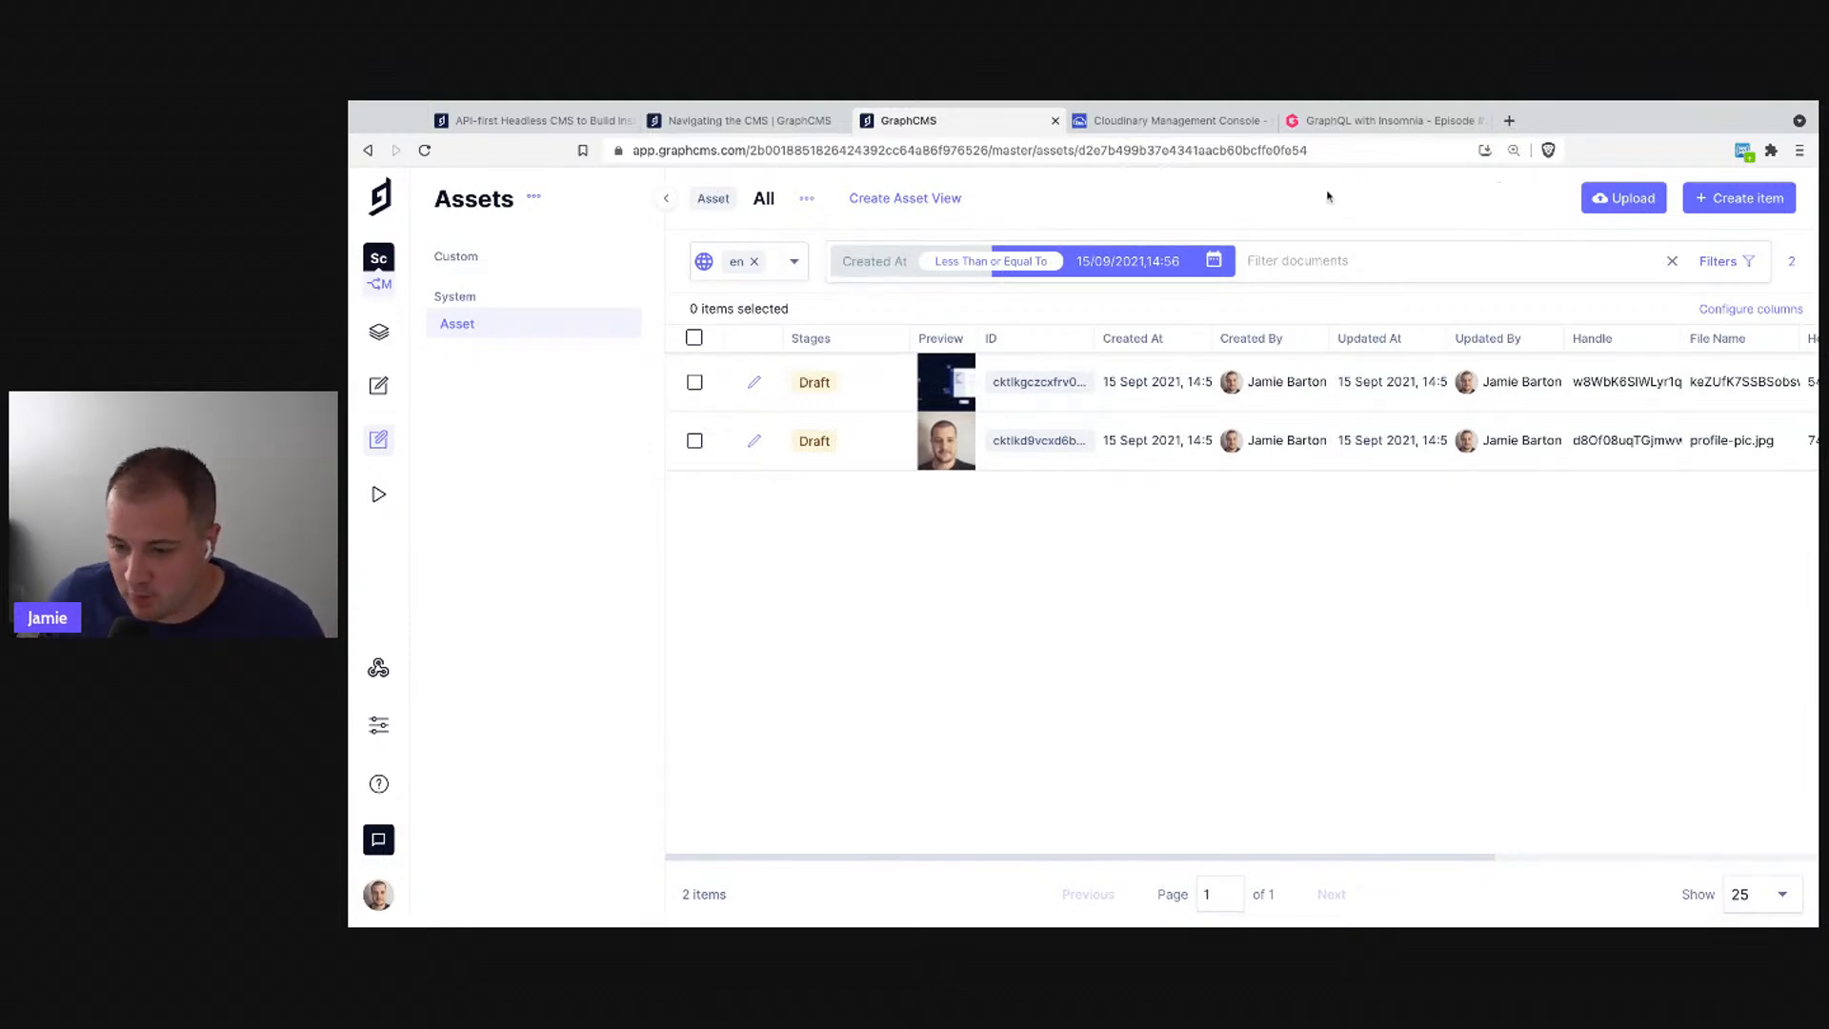
# - Save the filtered asset list as the custom view 'Created before Sept 15' and open it
pyautogui.click(871, 218)
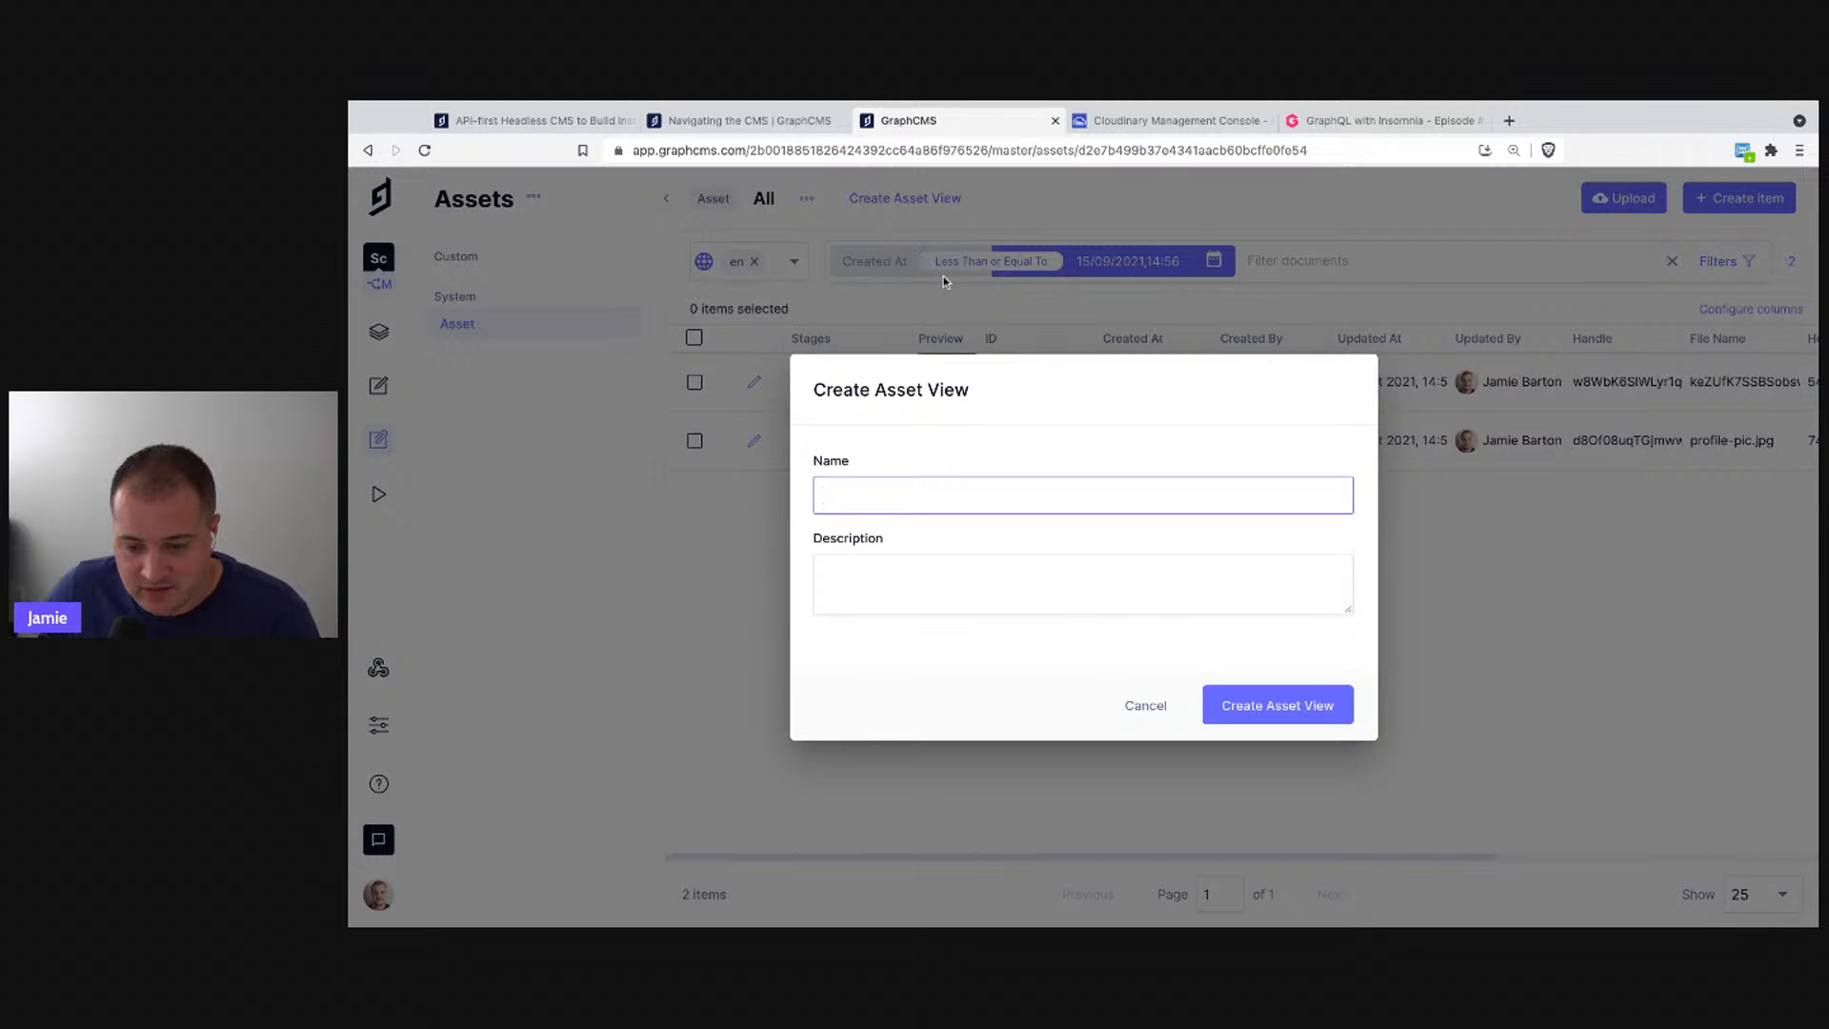
pyautogui.write('Created before')
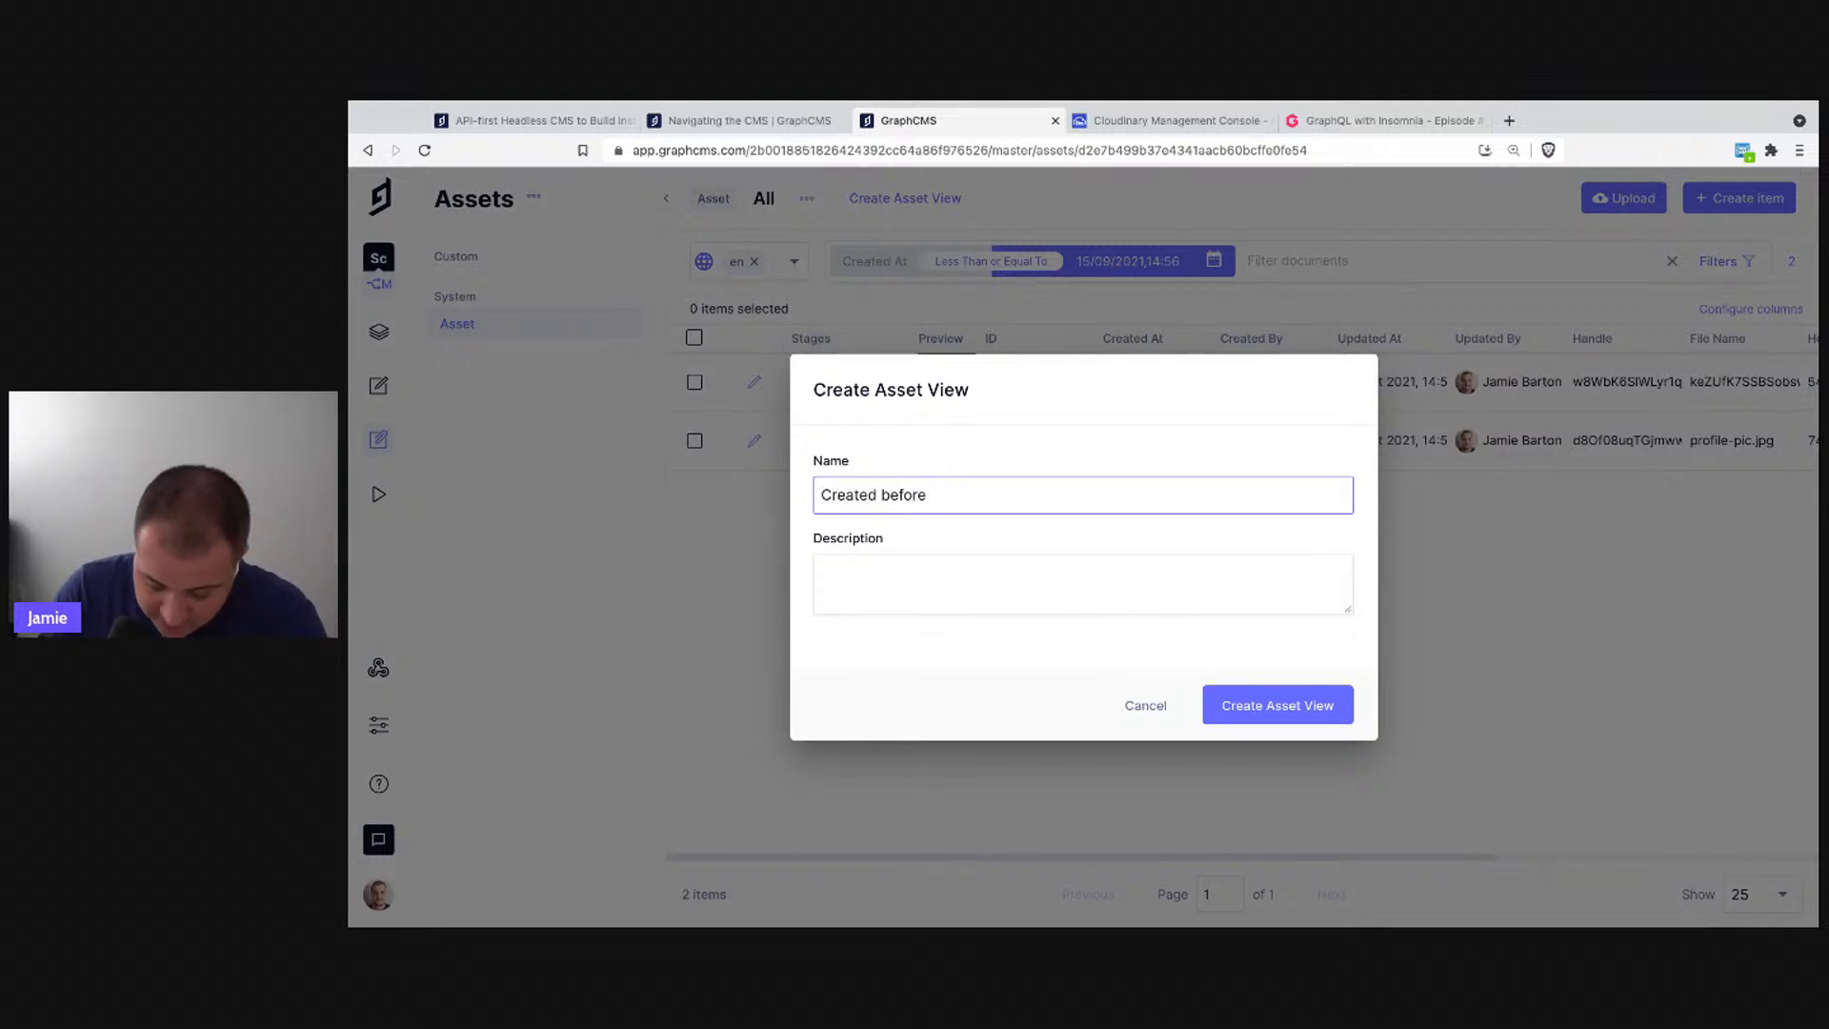
pyautogui.write(' Sept 1')
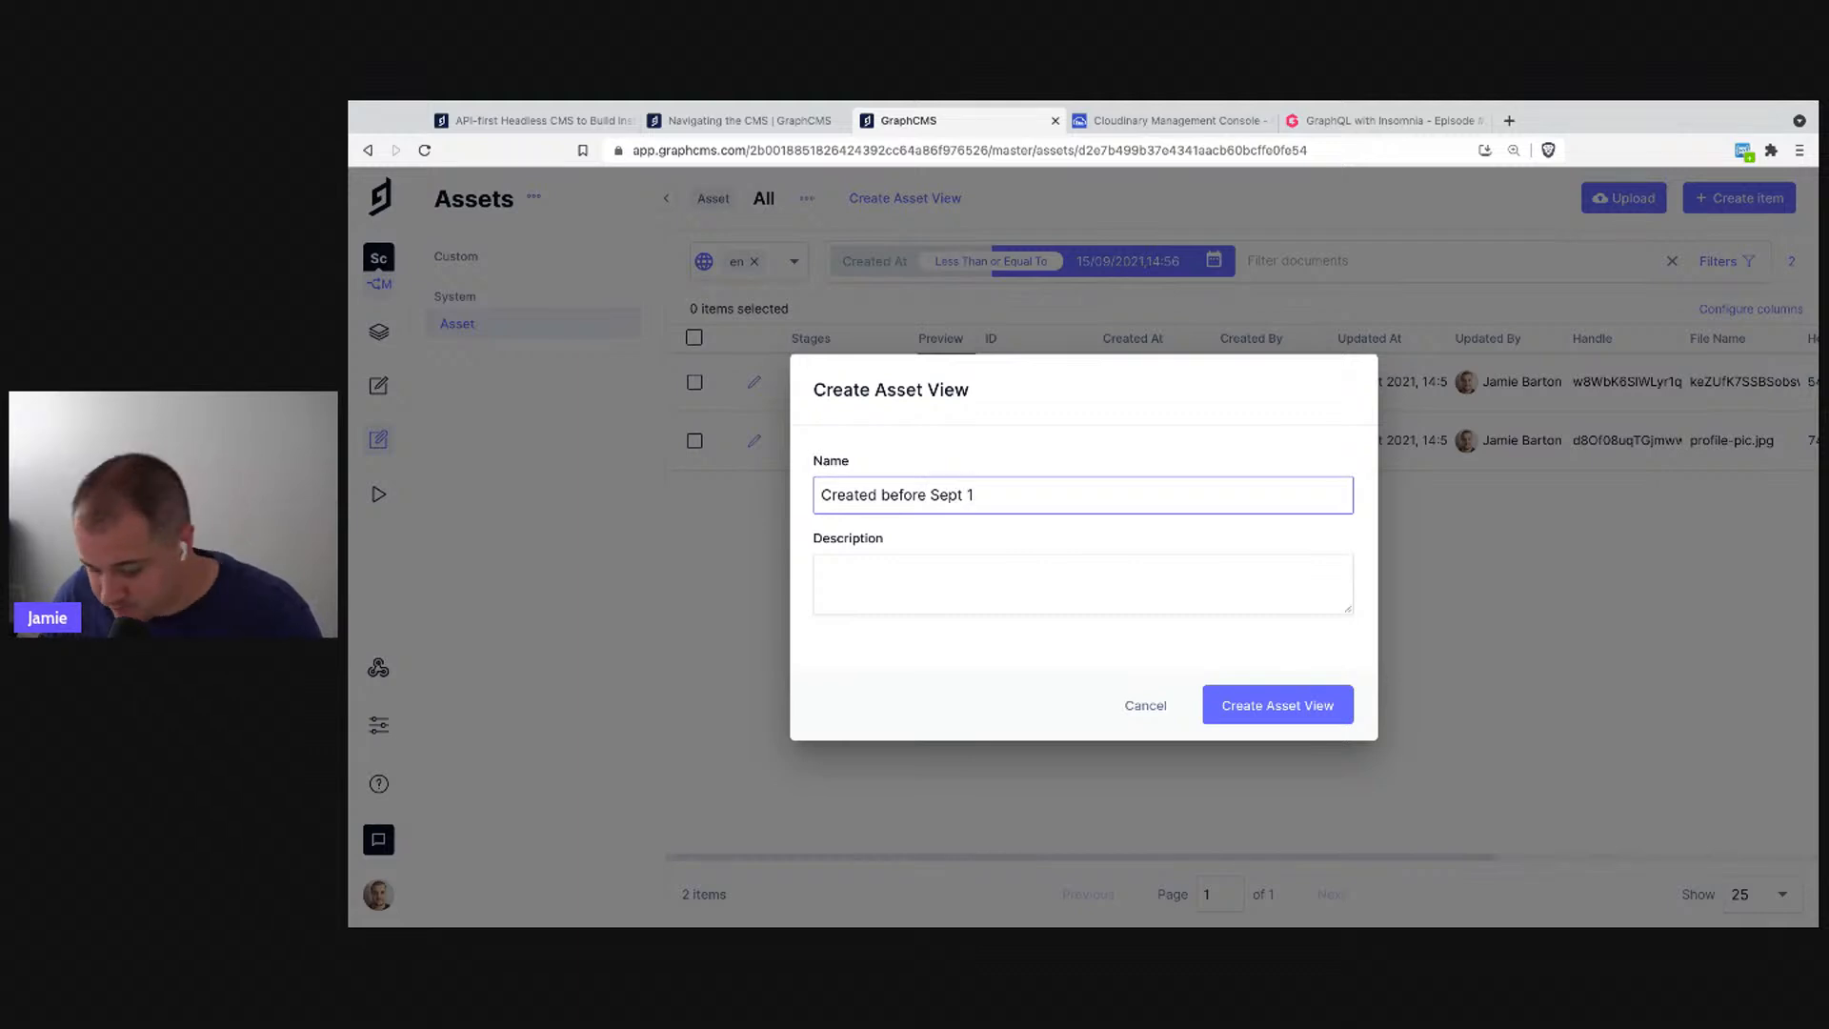
pyautogui.write('5')
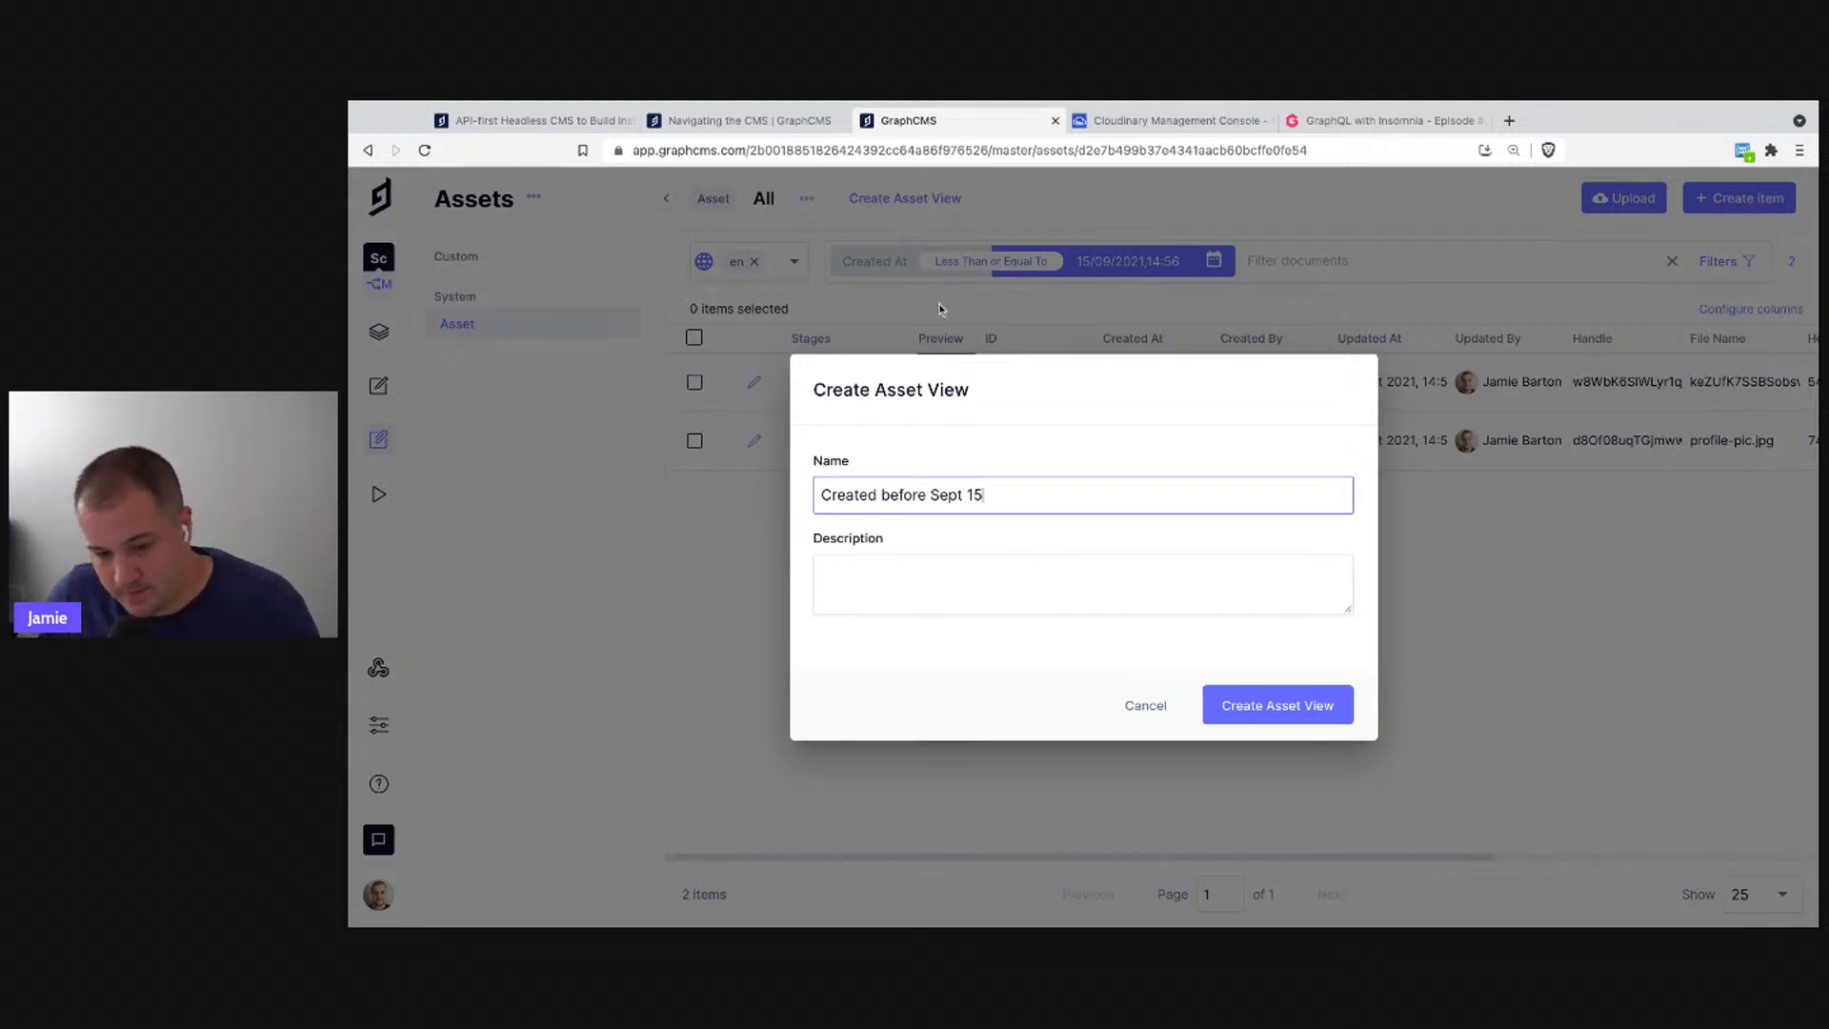
pyautogui.click(1245, 713)
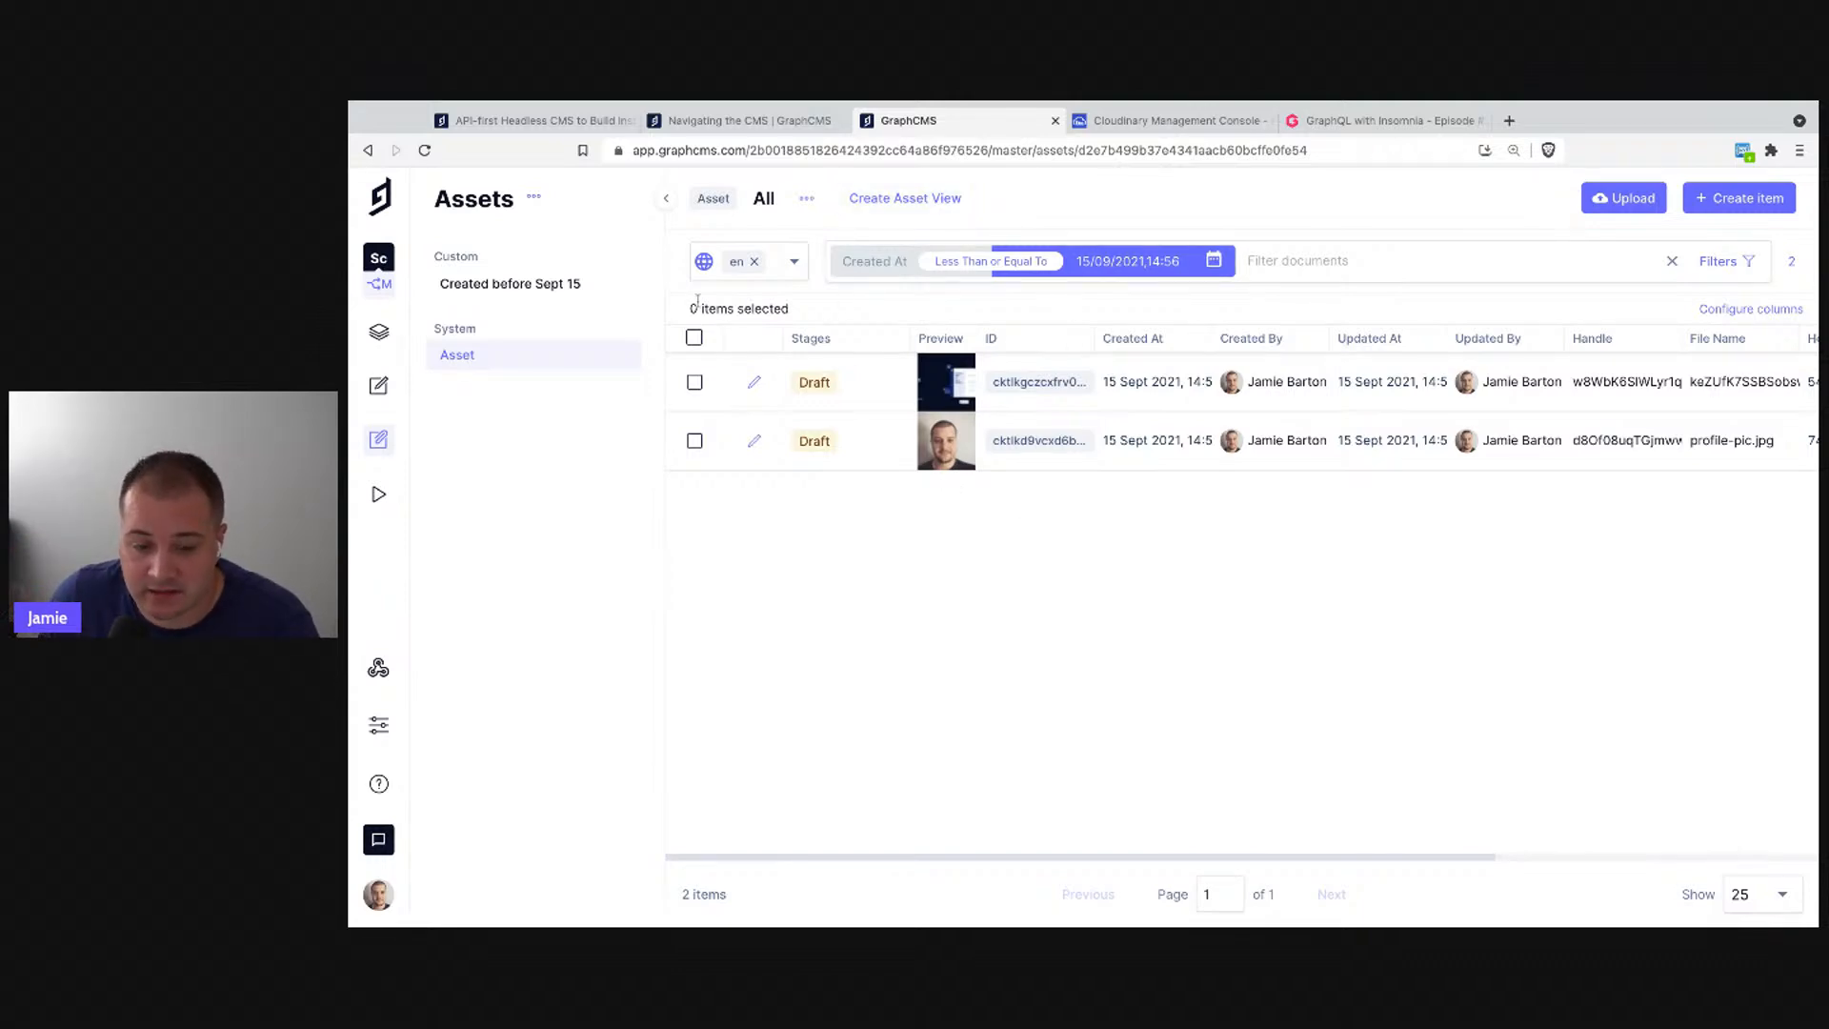
pyautogui.click(526, 291)
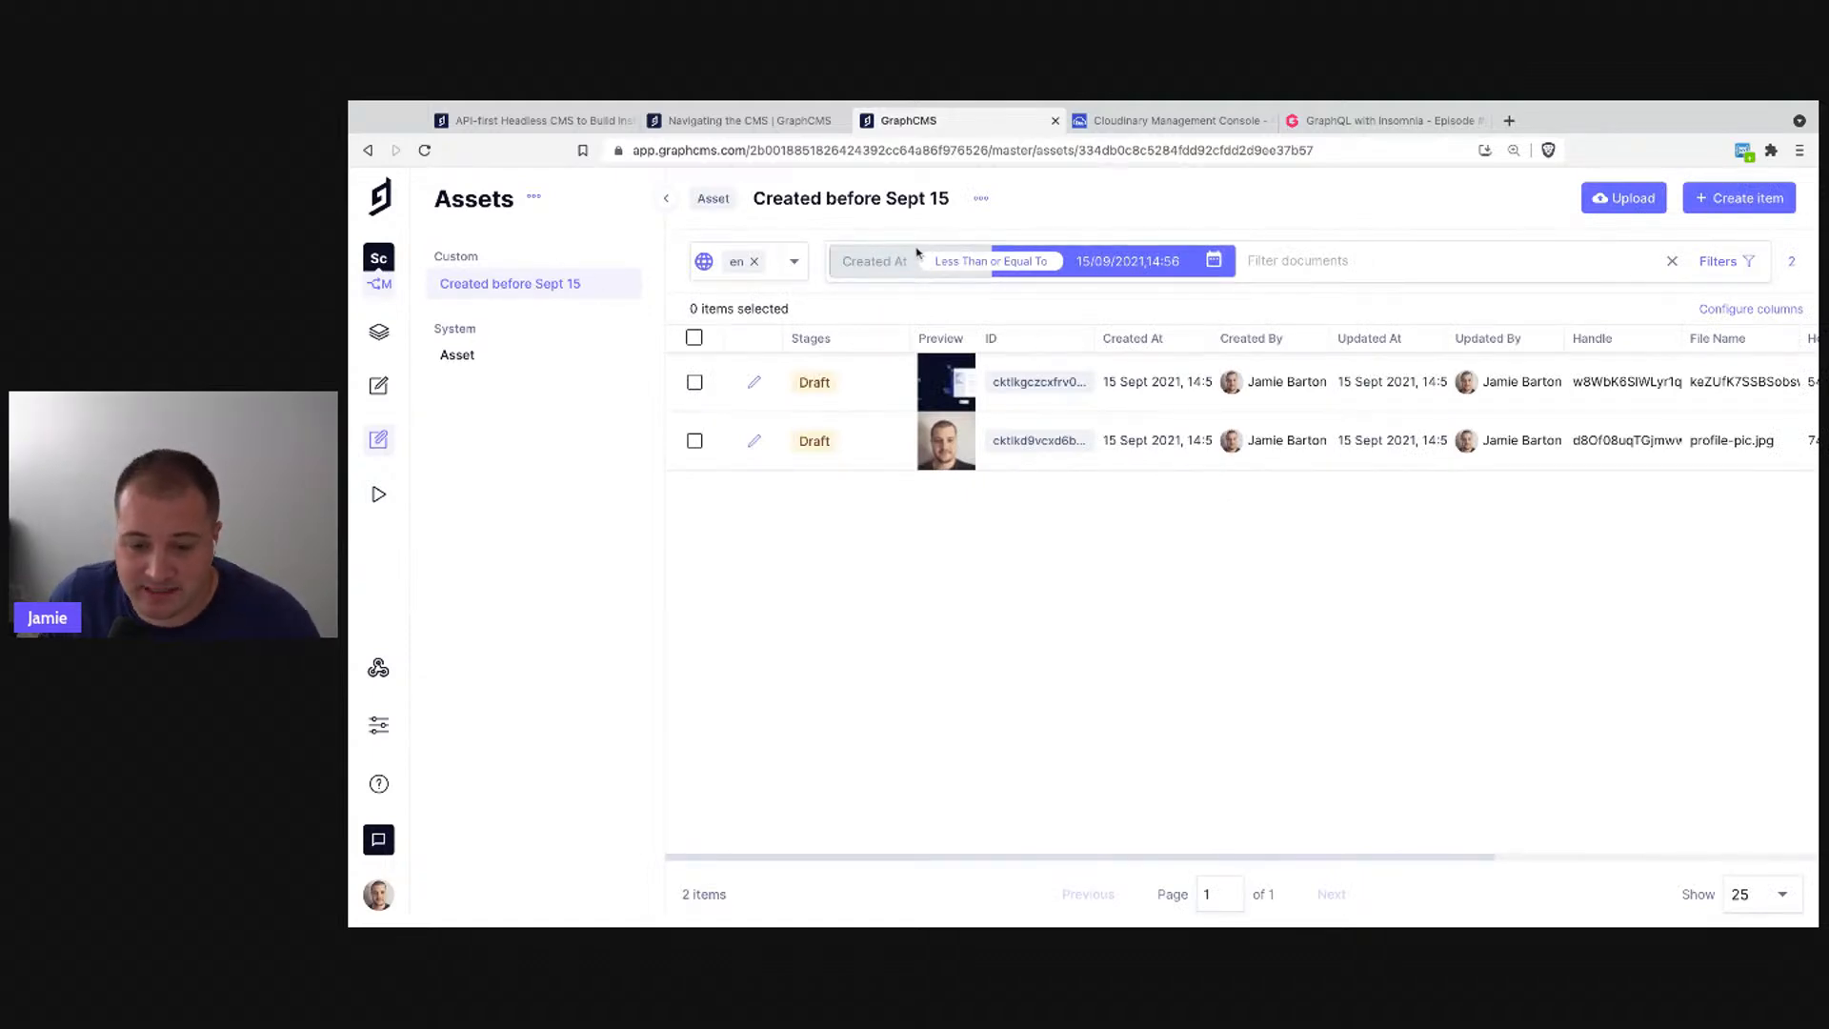
# - In Content, filter the Episodes by Updated At greater than a chosen date
pyautogui.click(379, 385)
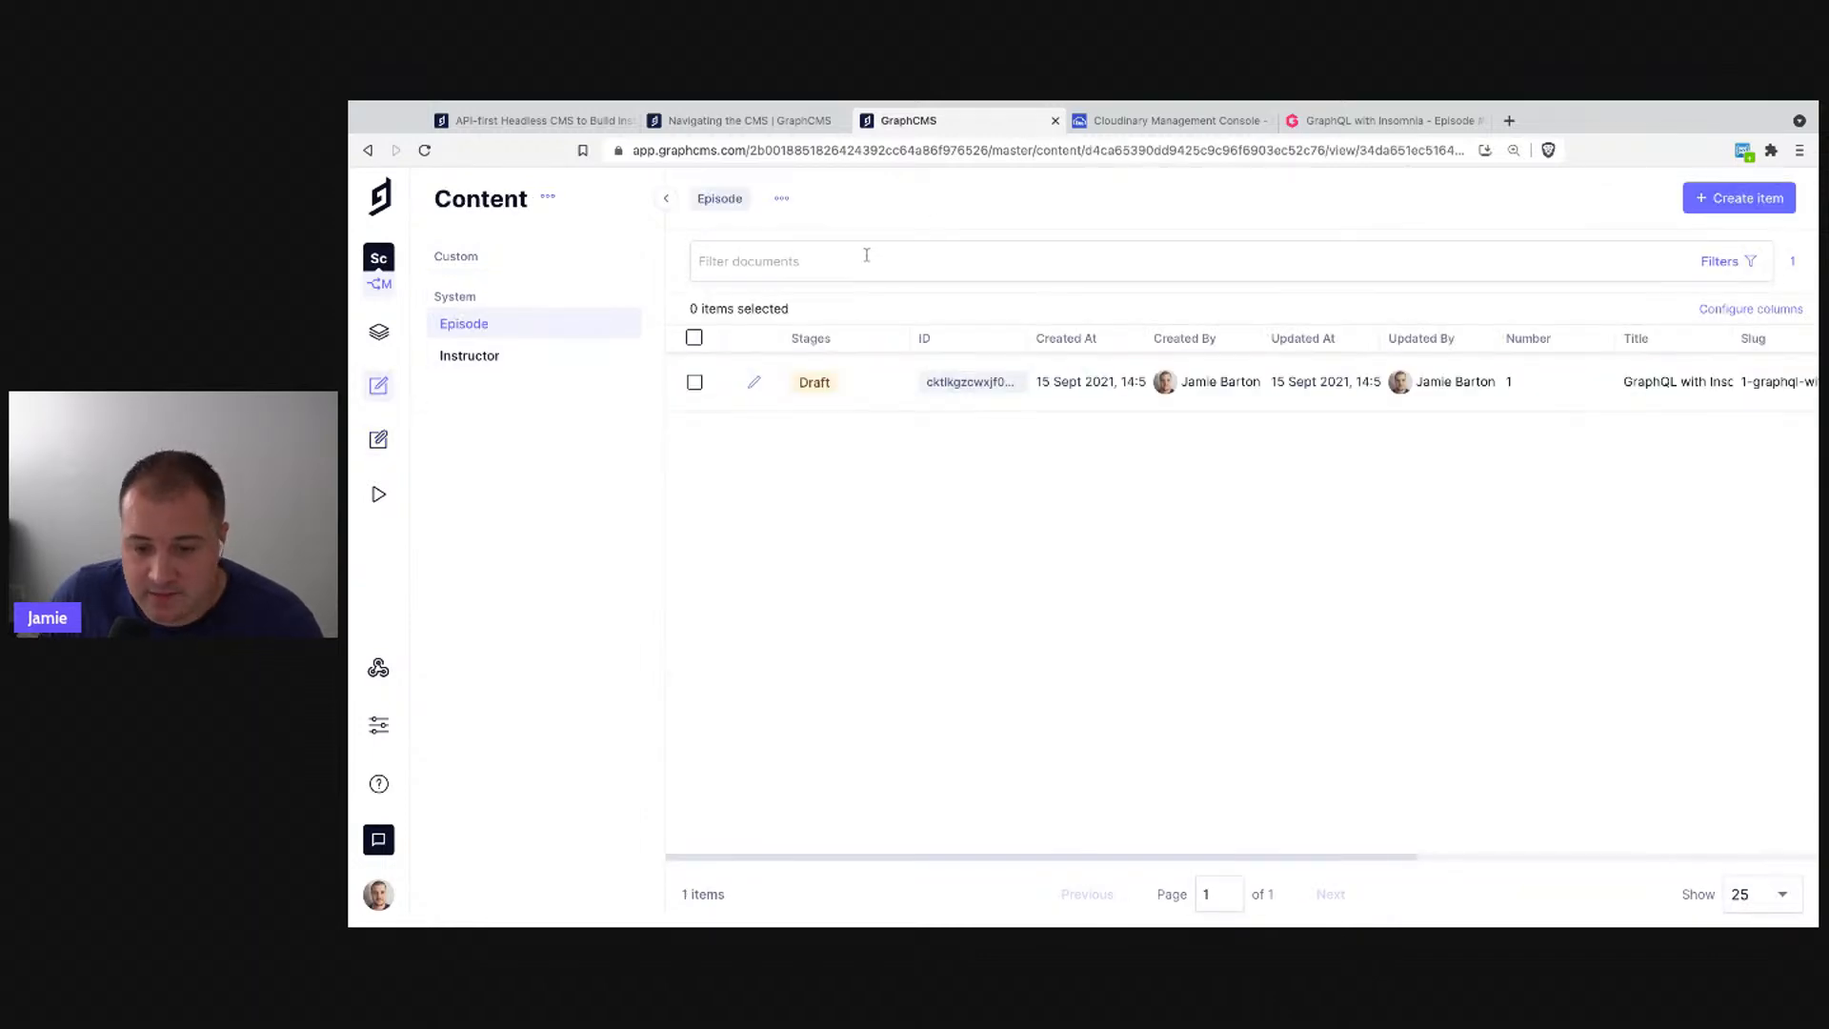
pyautogui.click(1743, 264)
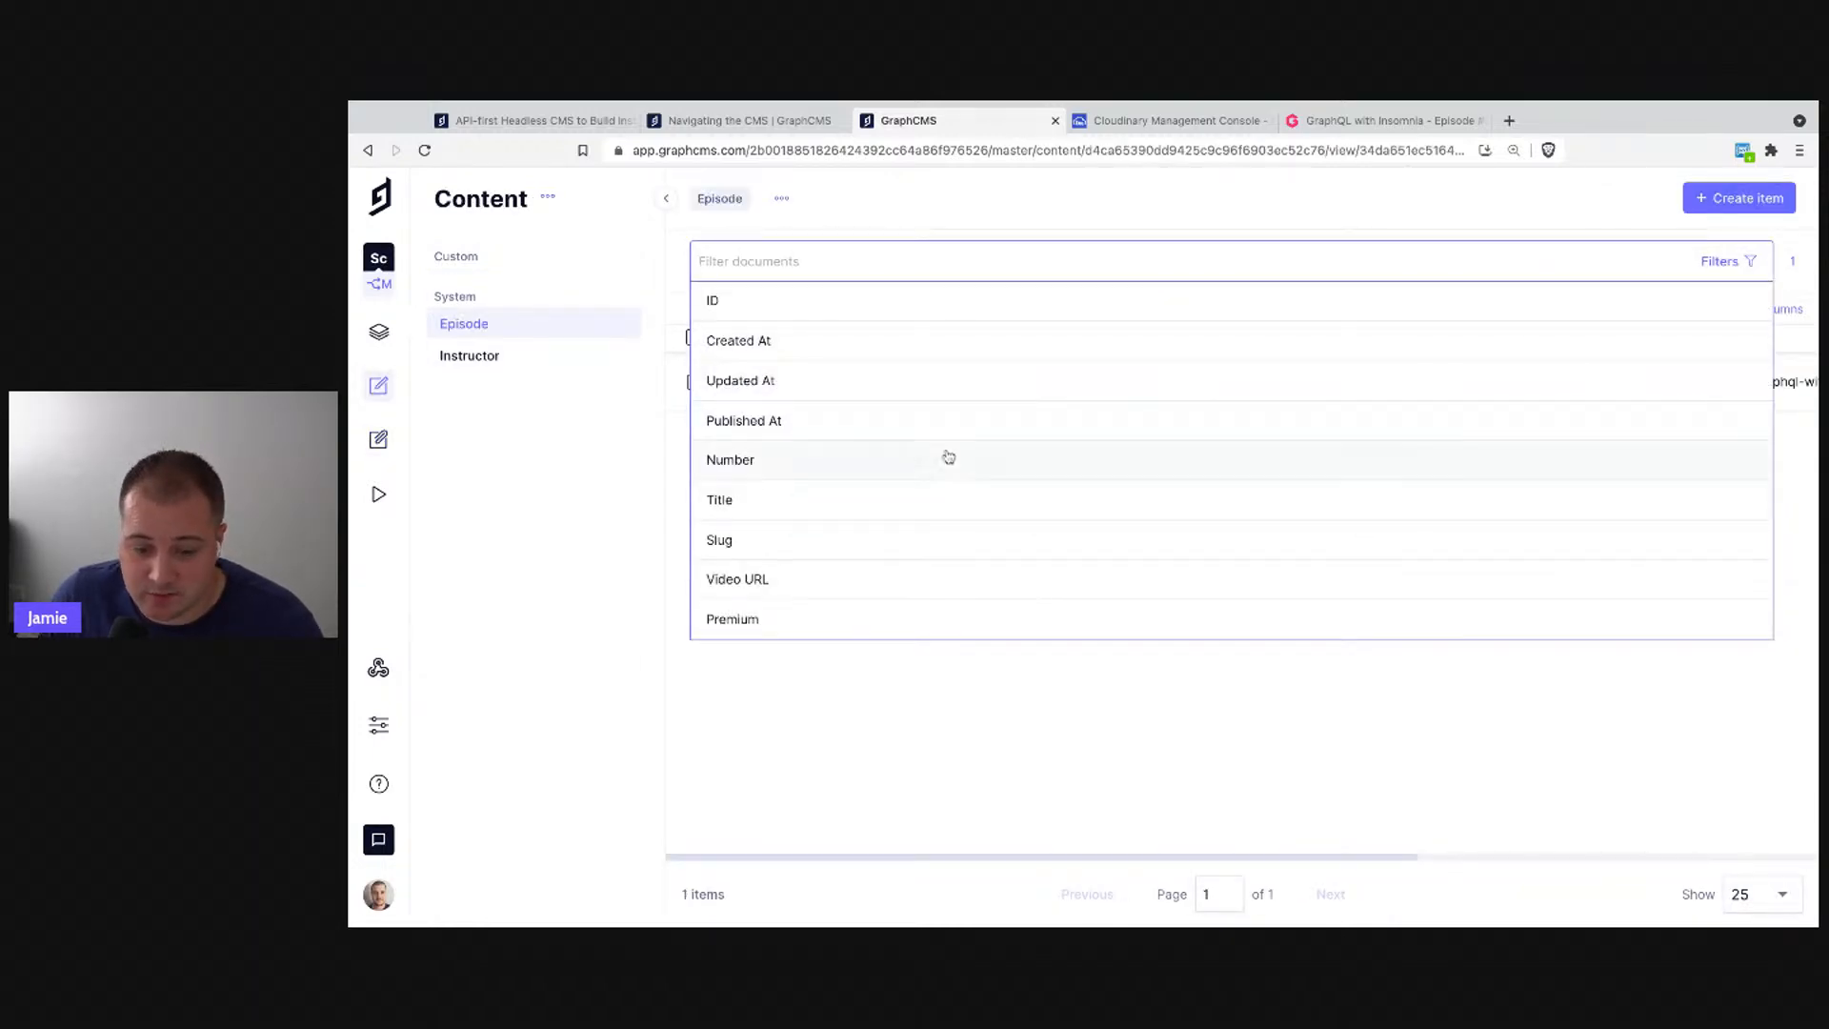
pyautogui.click(912, 382)
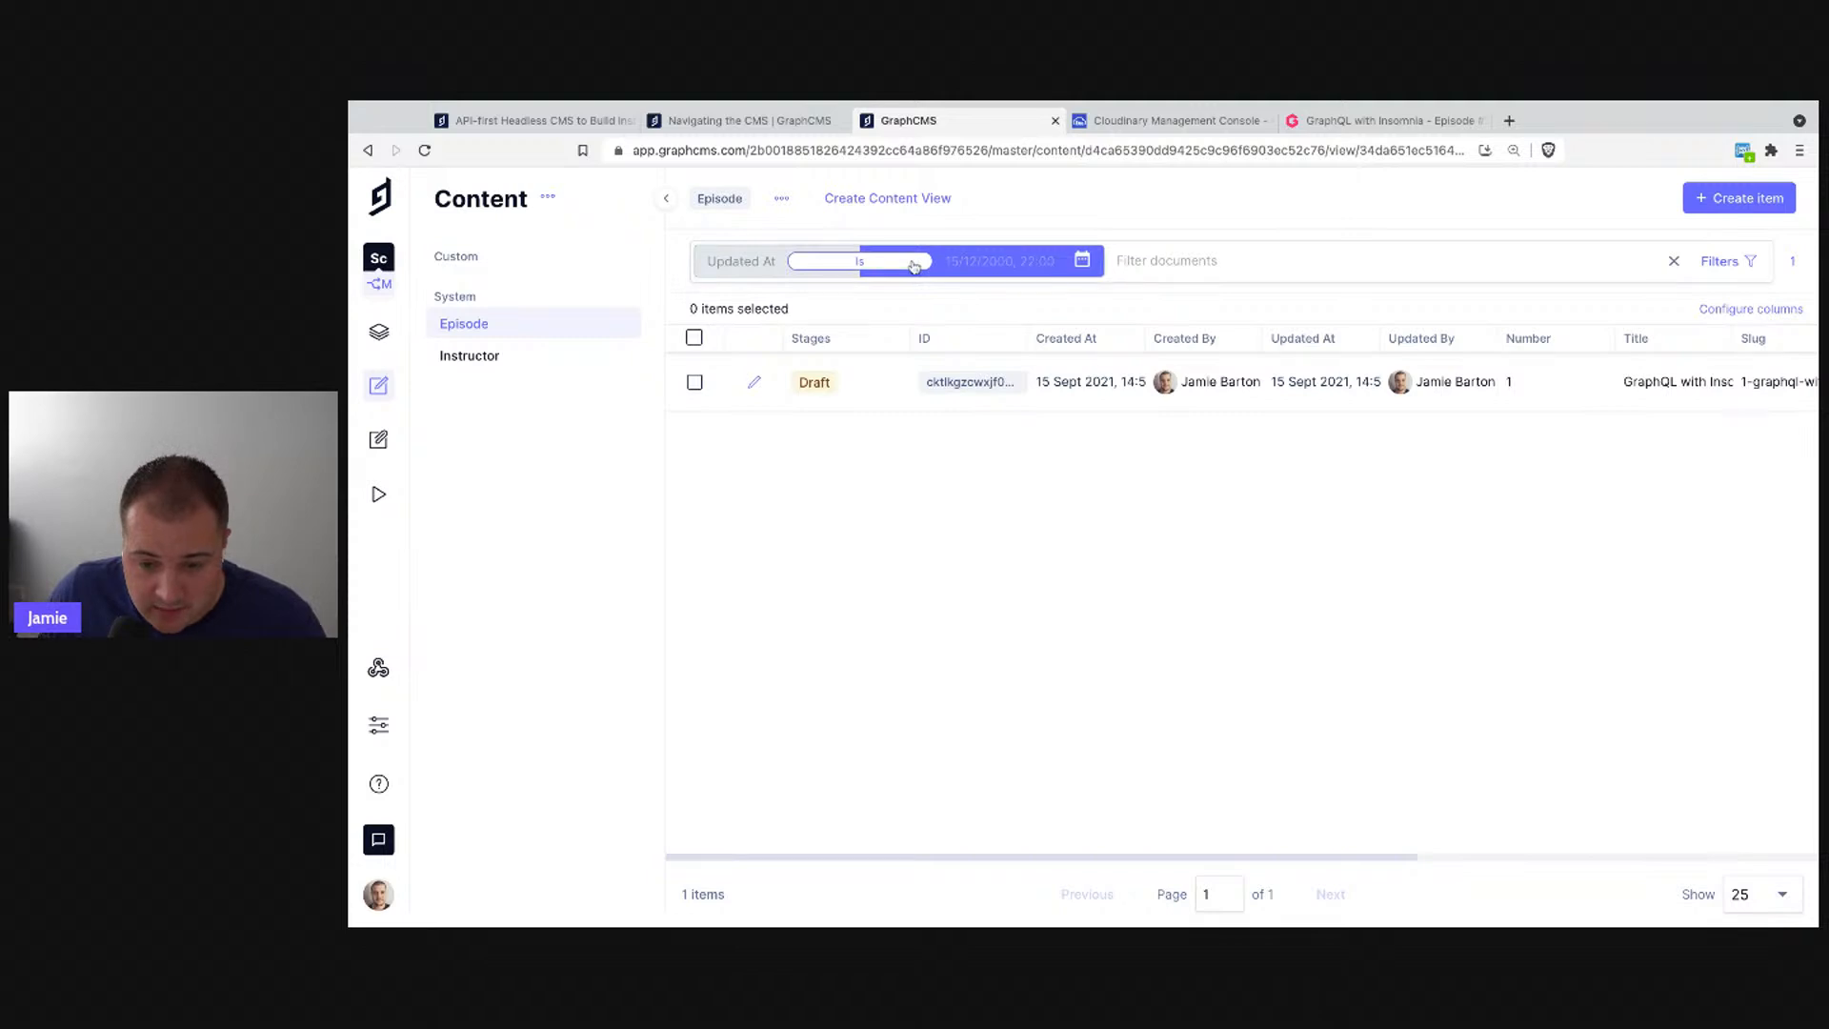
pyautogui.click(859, 261)
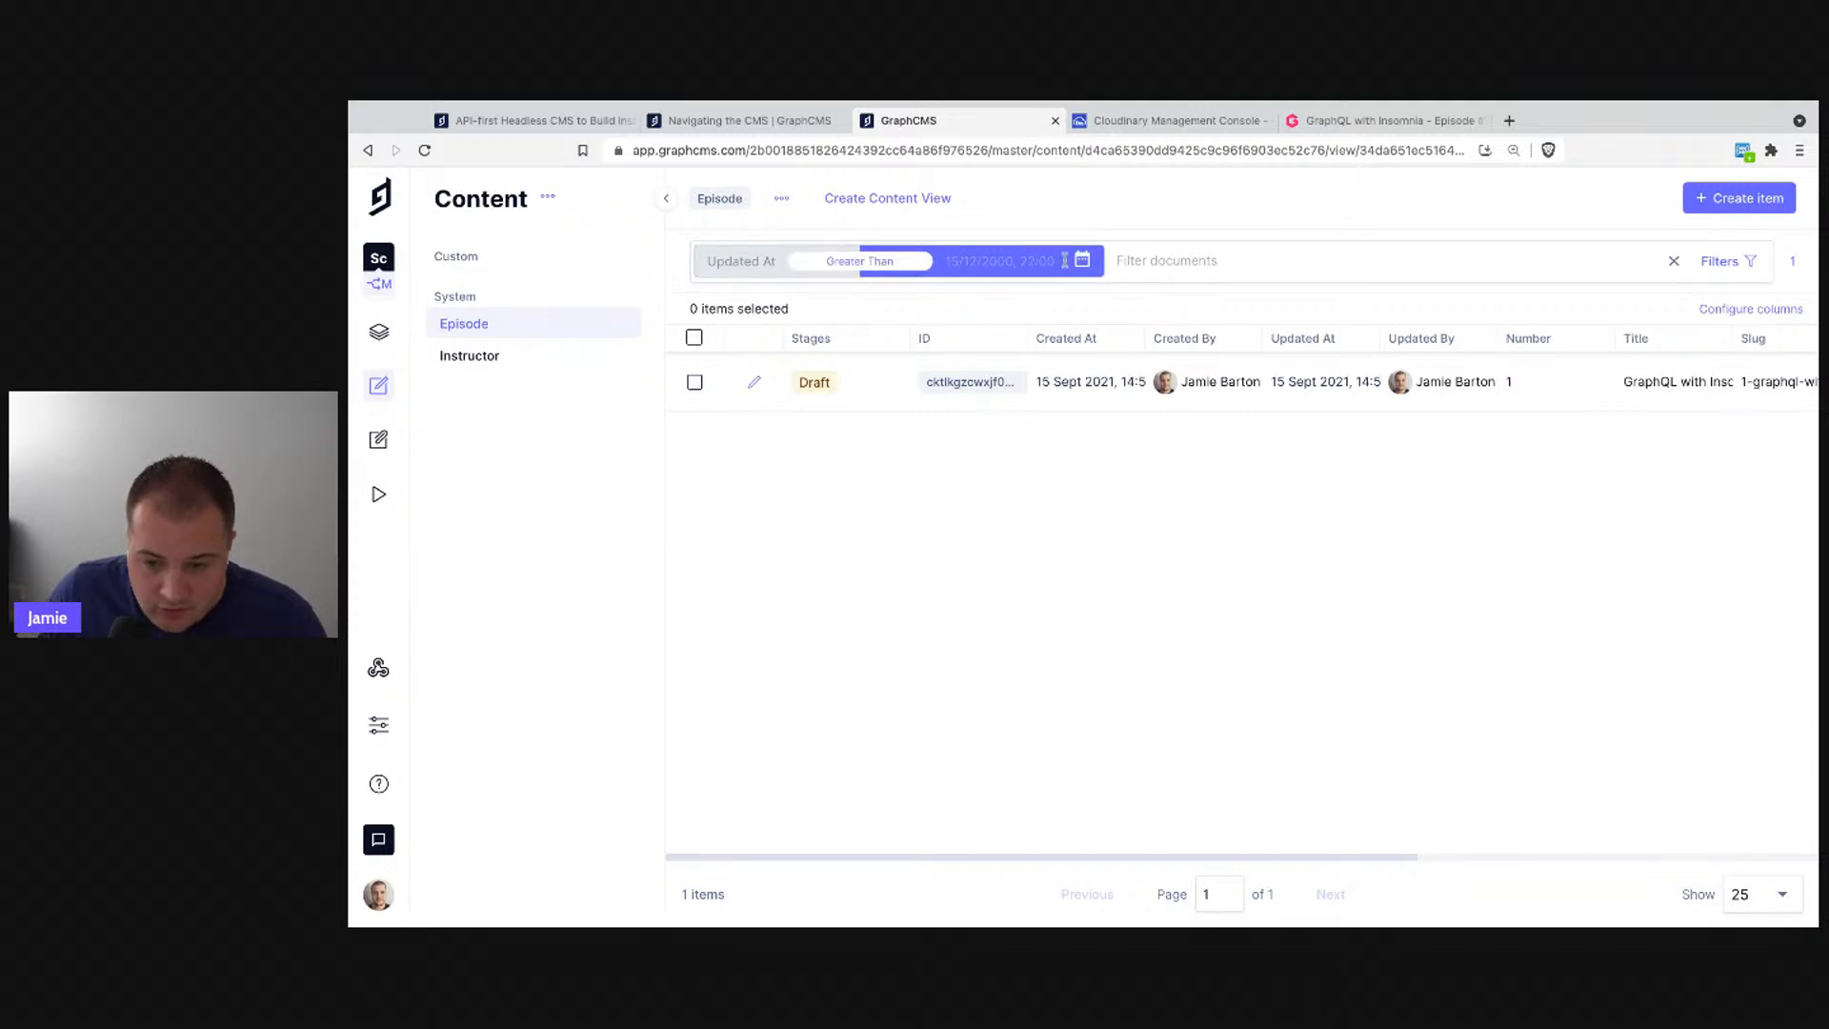
pyautogui.click(1083, 260)
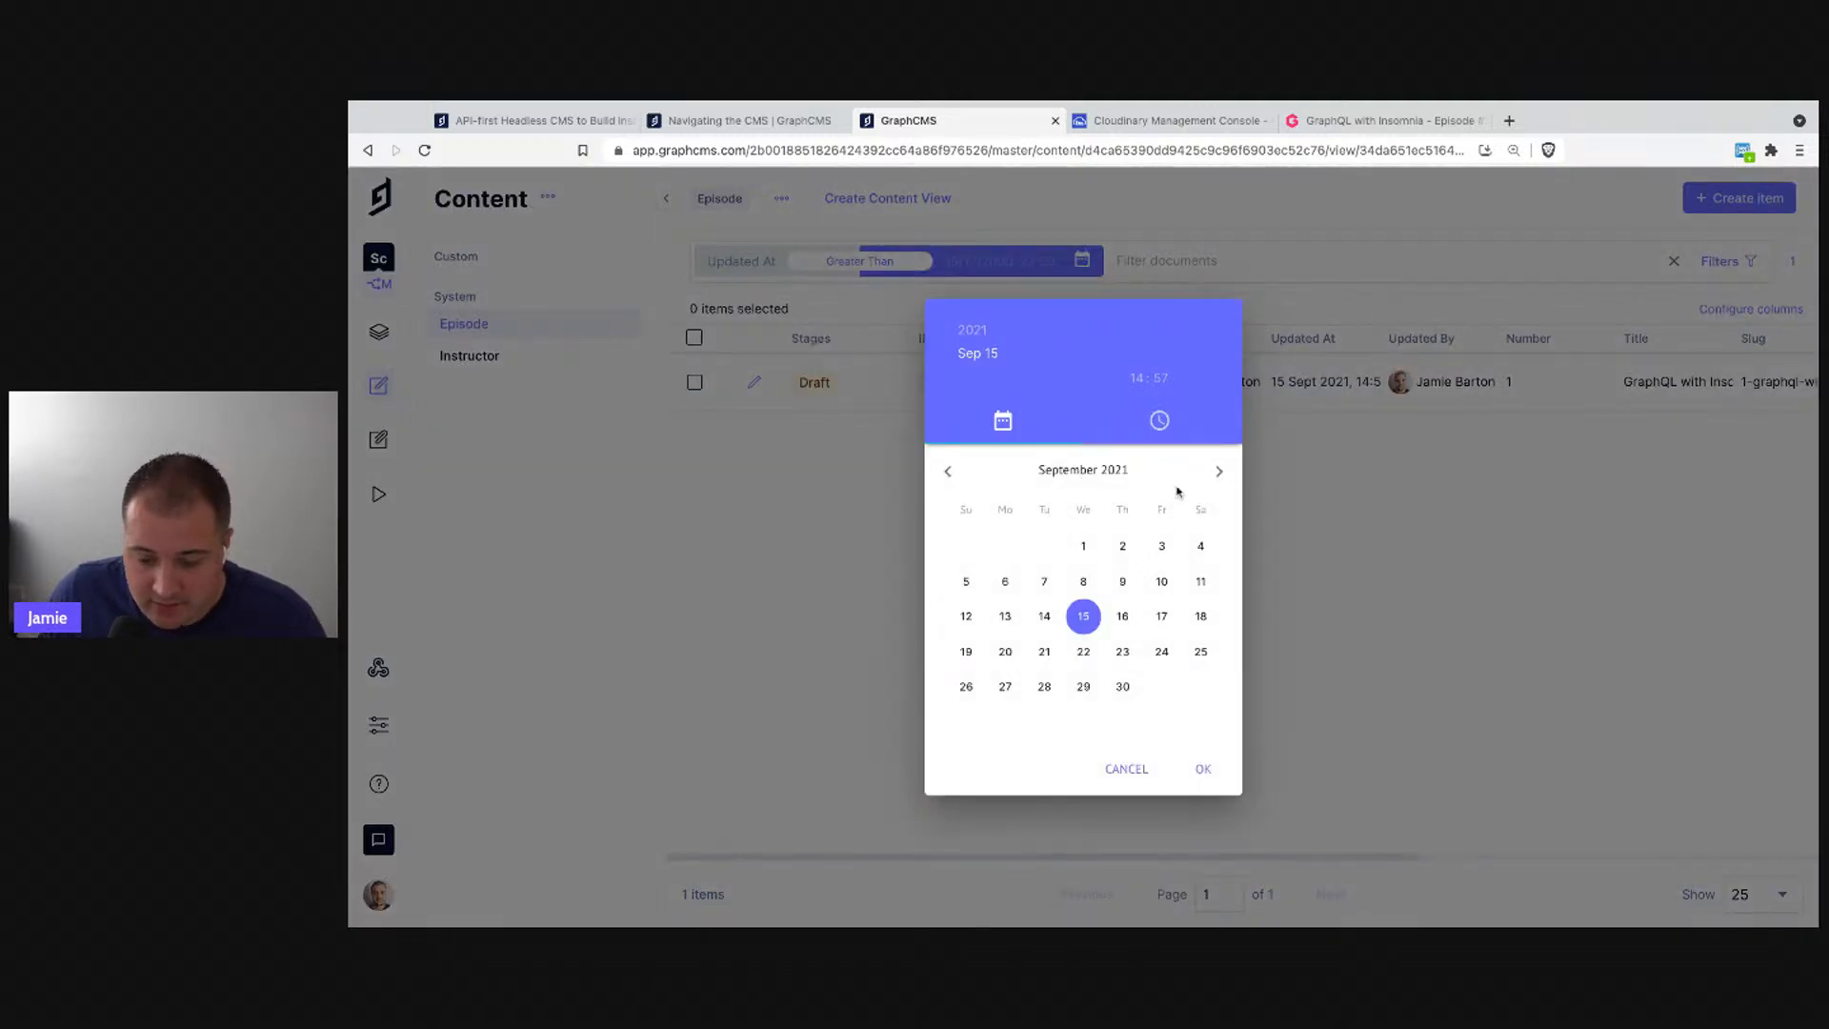
pyautogui.click(846, 428)
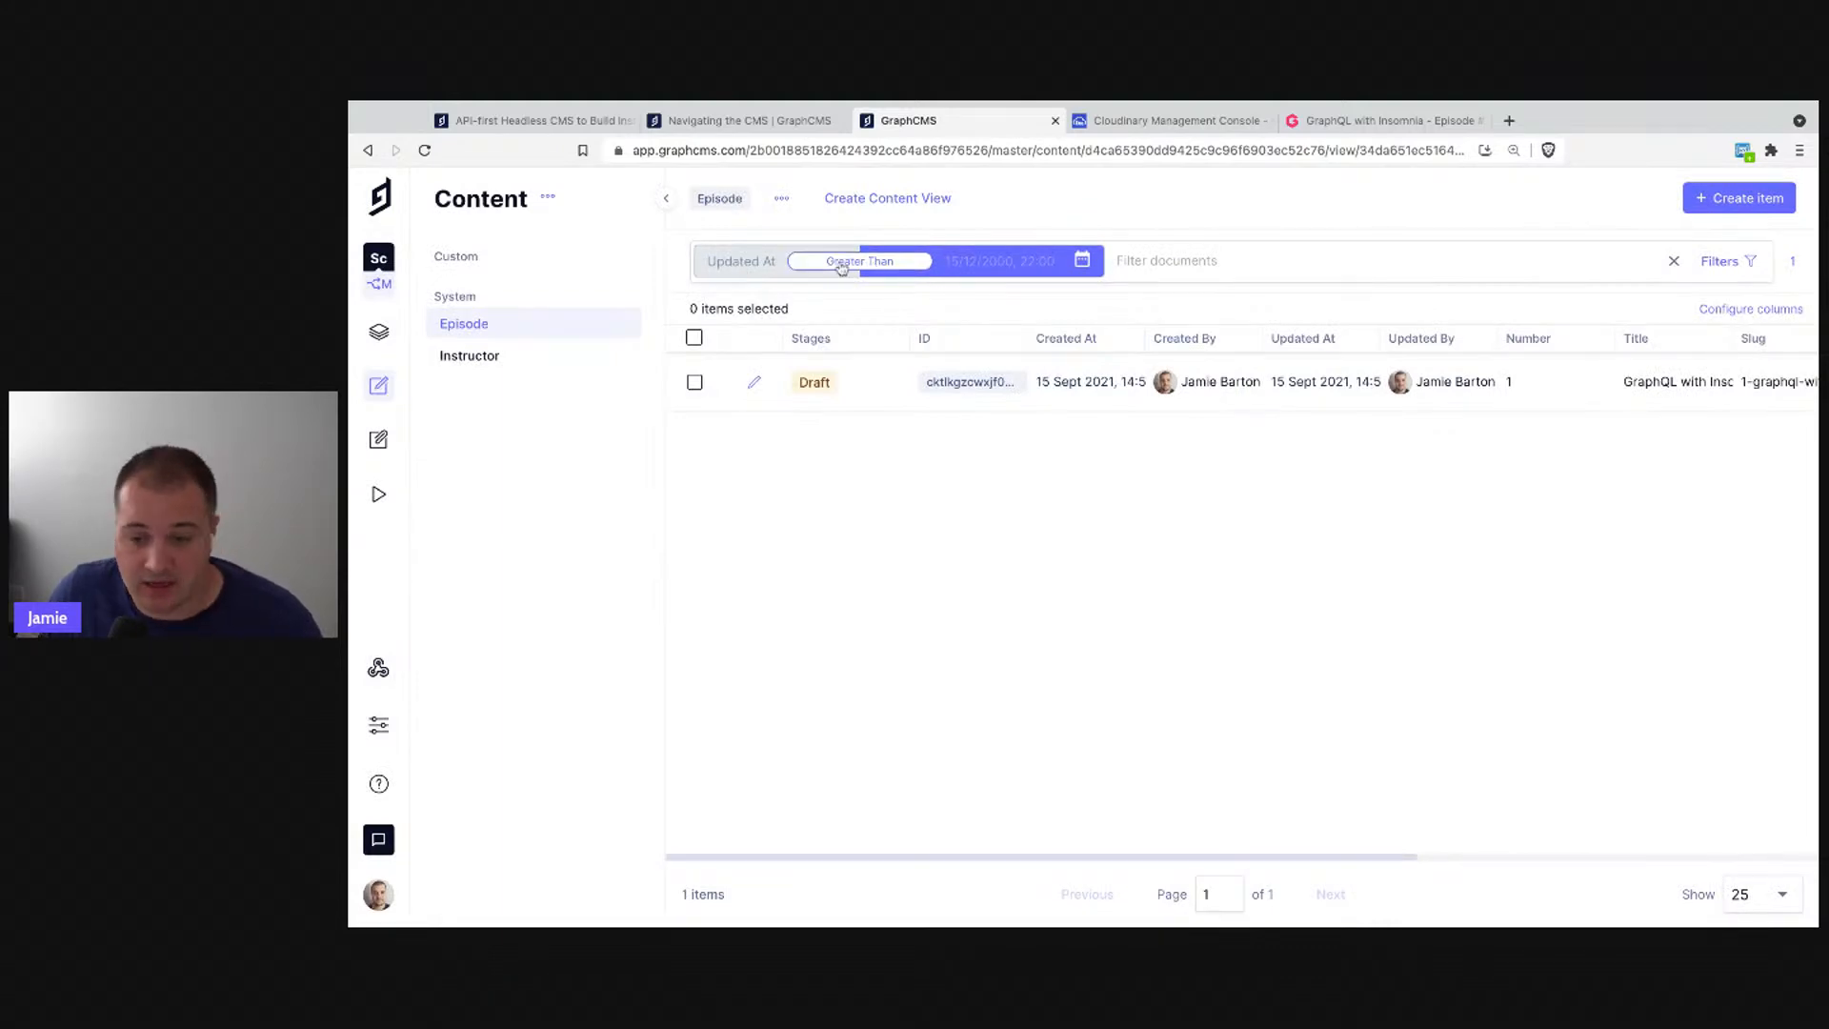
# - Save the filtered Episodes as a content view named 'test' and open it
pyautogui.click(905, 199)
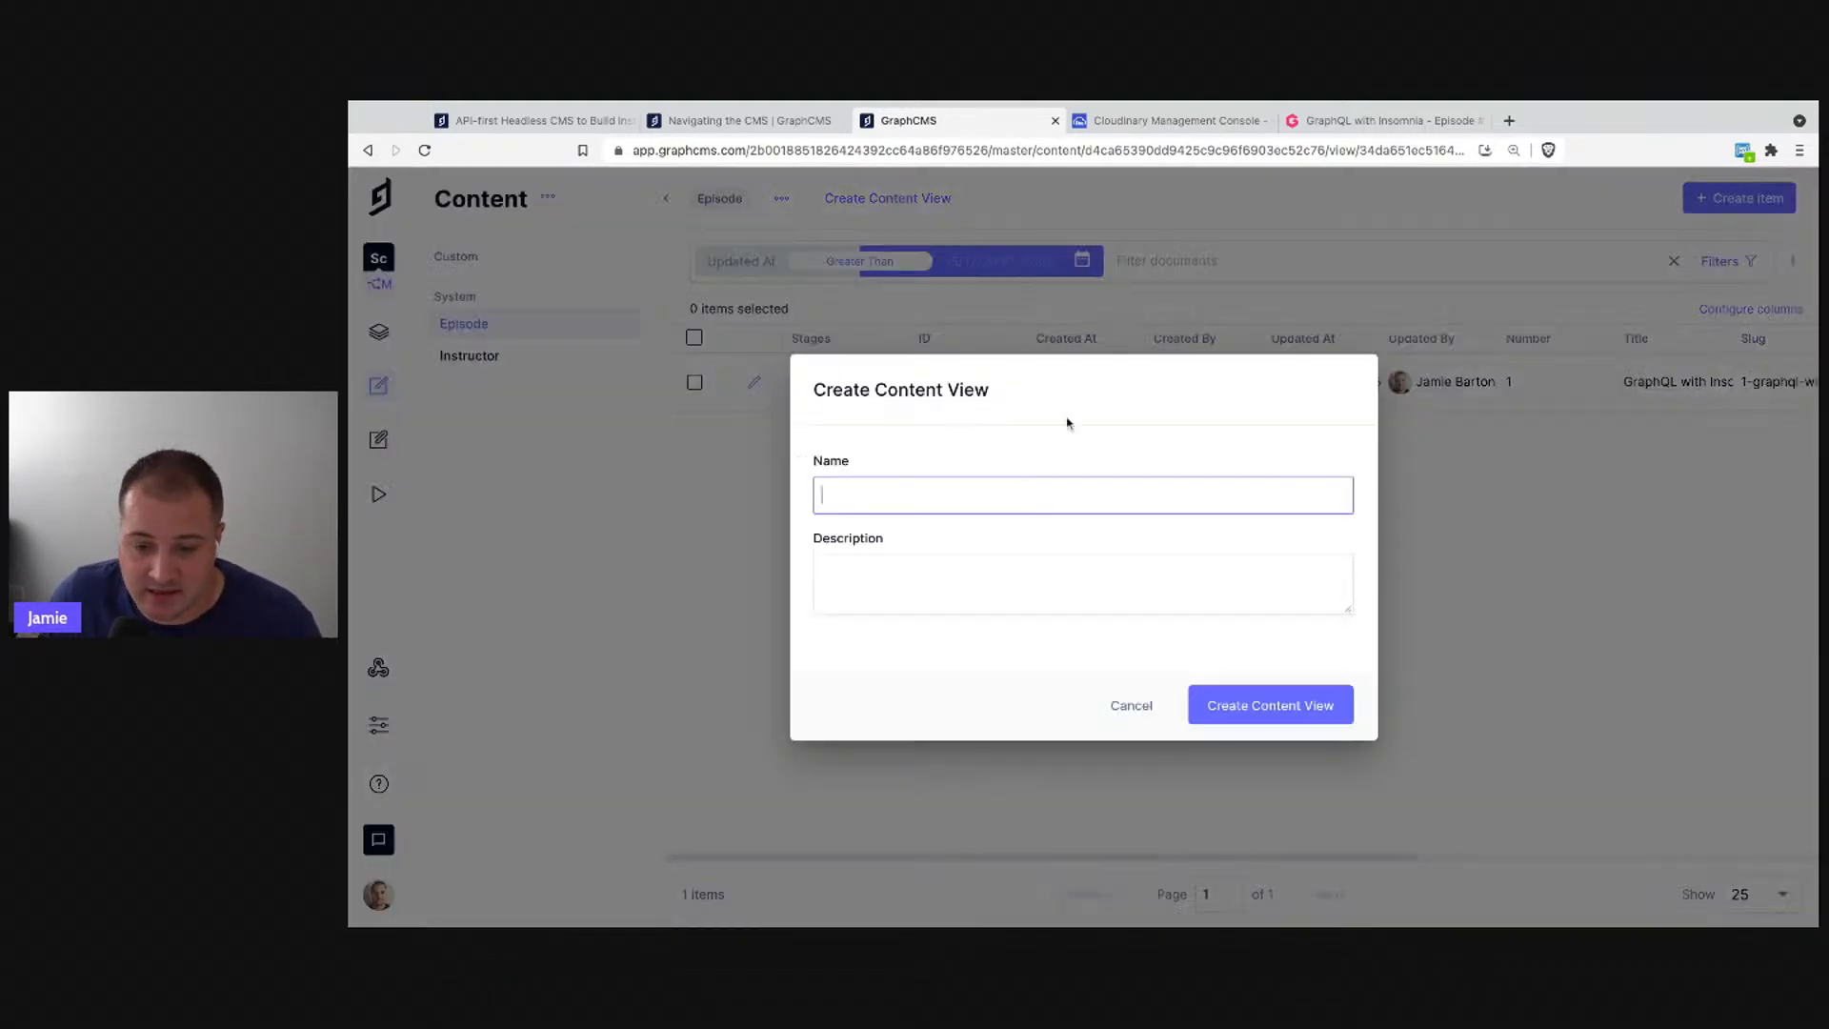
pyautogui.write('test')
pyautogui.click(1257, 703)
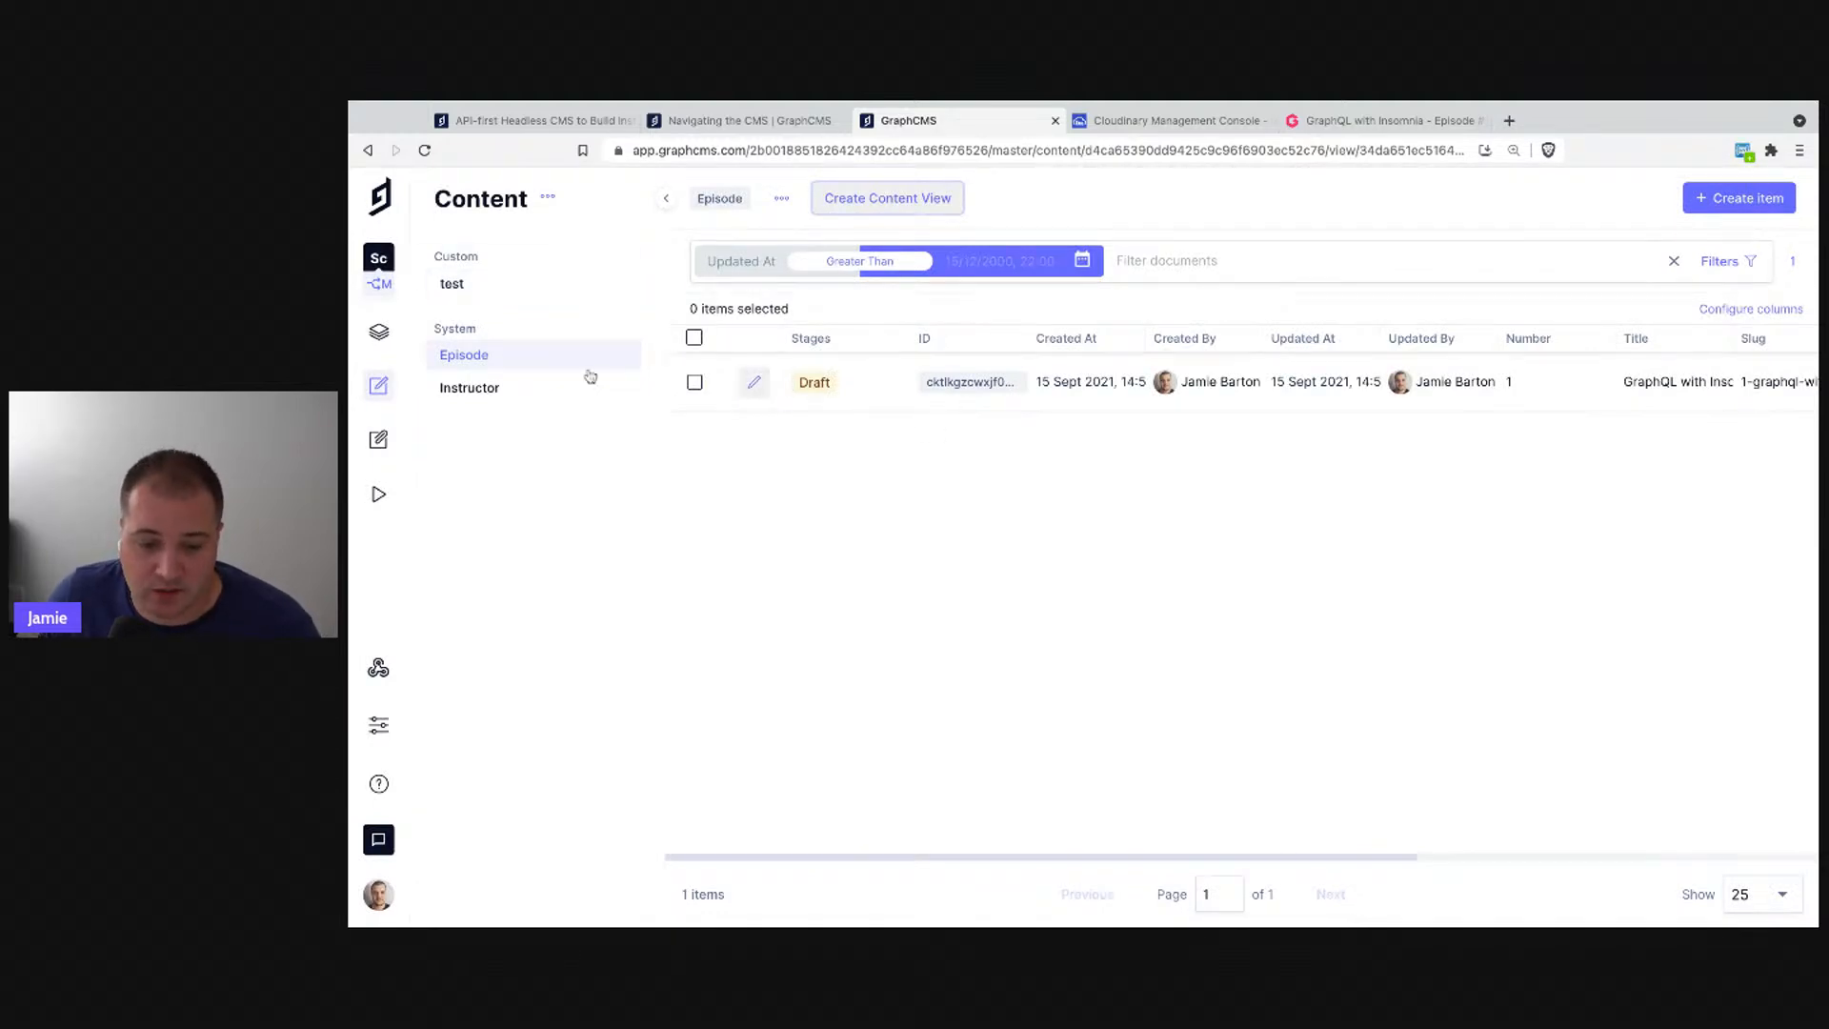
pyautogui.click(478, 399)
pyautogui.click(469, 287)
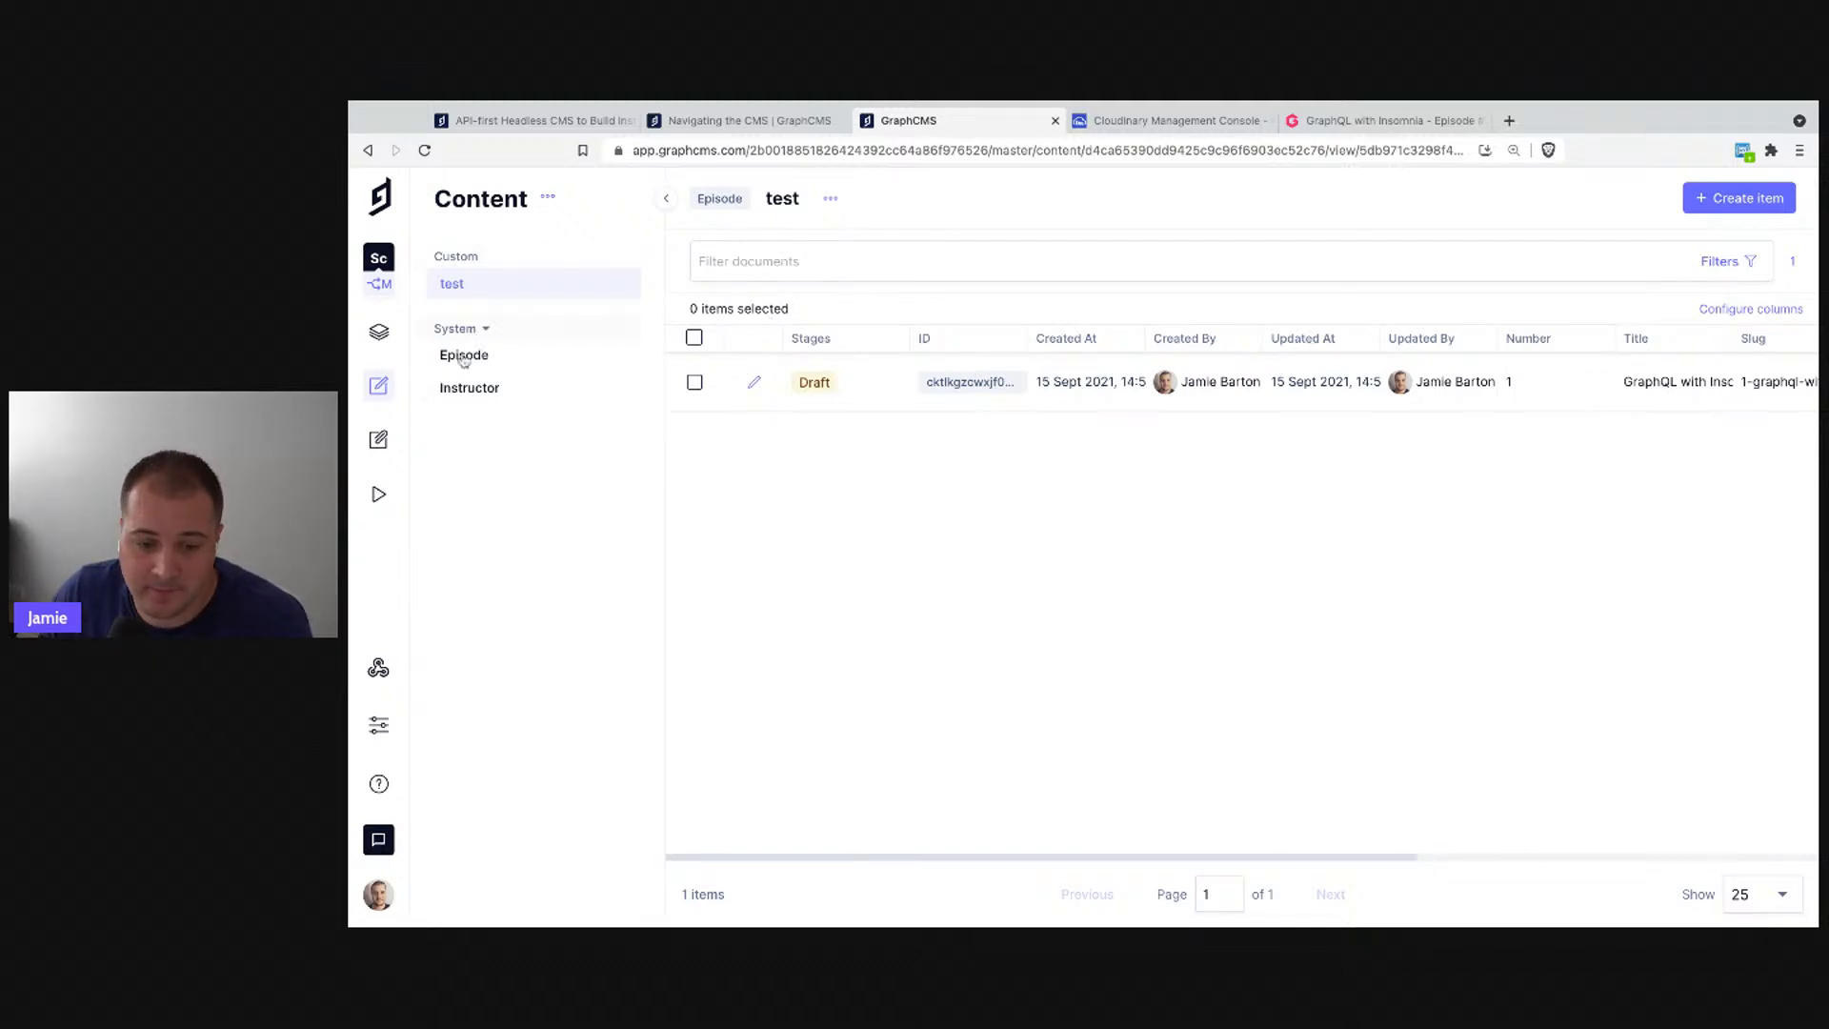
# - Create a new view group named 'Hello' in the Content sidebar
pyautogui.click(548, 197)
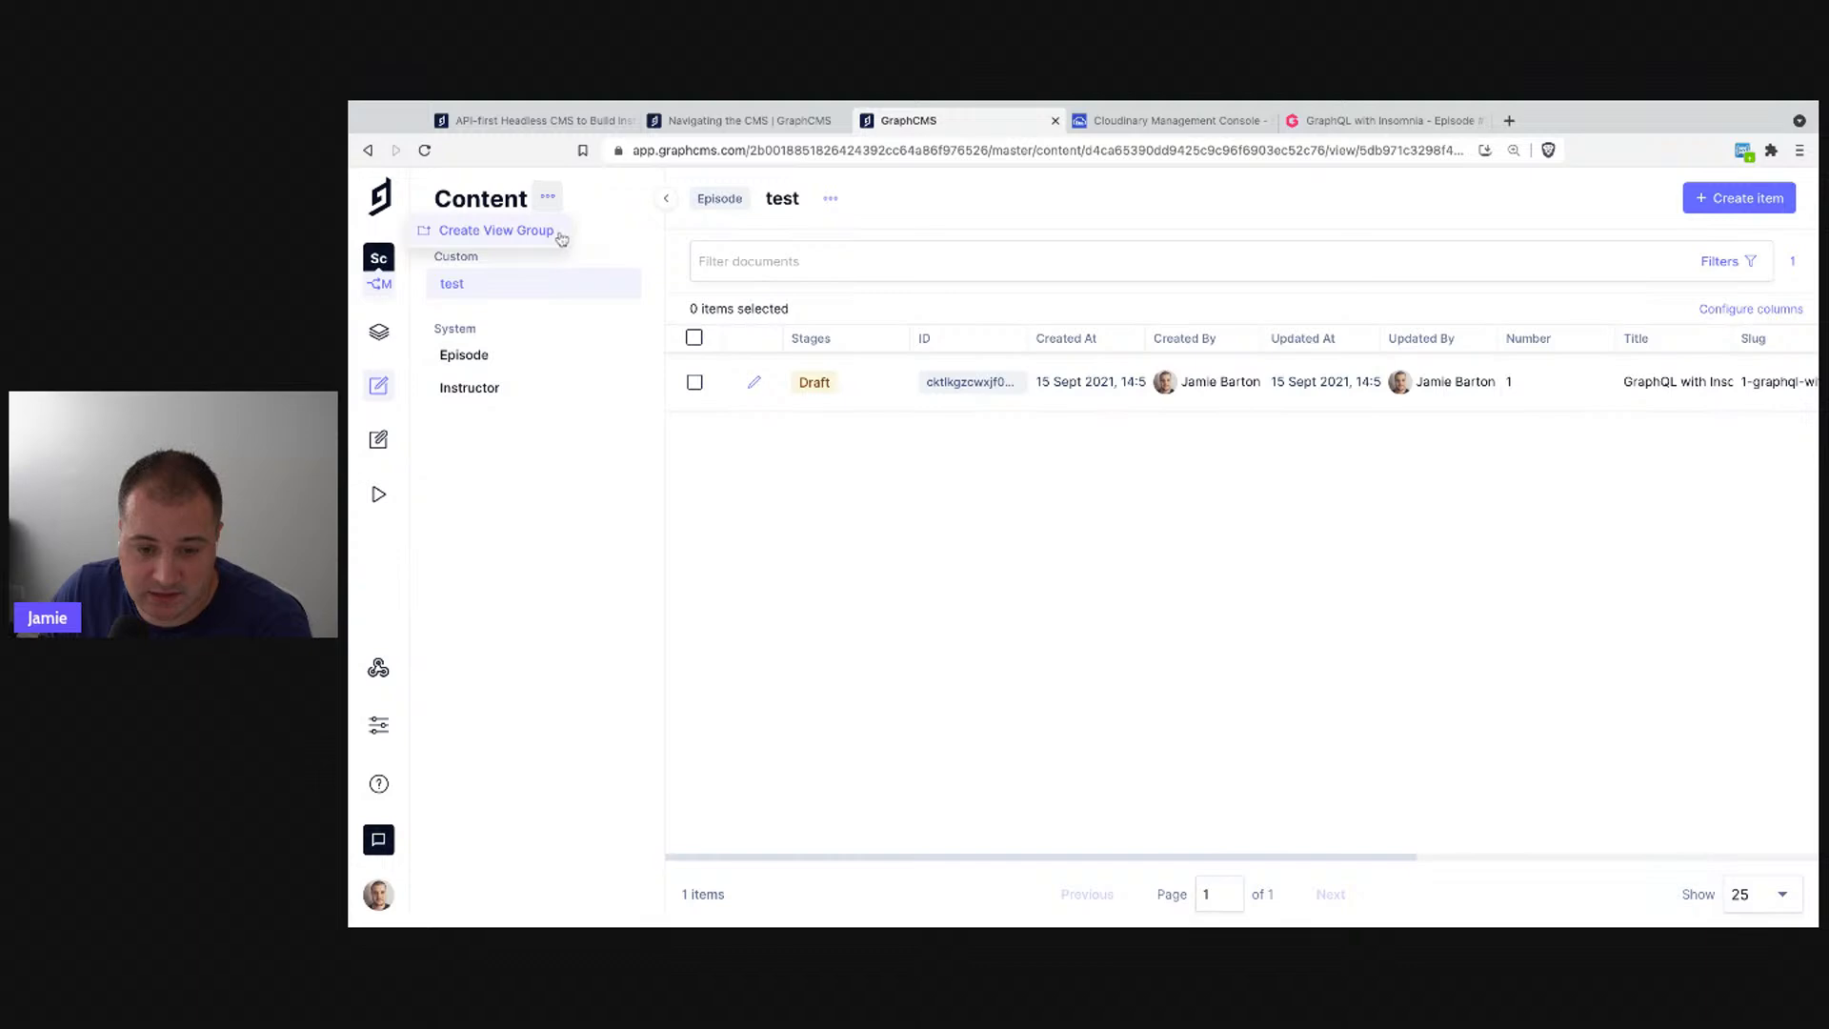
pyautogui.click(551, 234)
pyautogui.write('Hello')
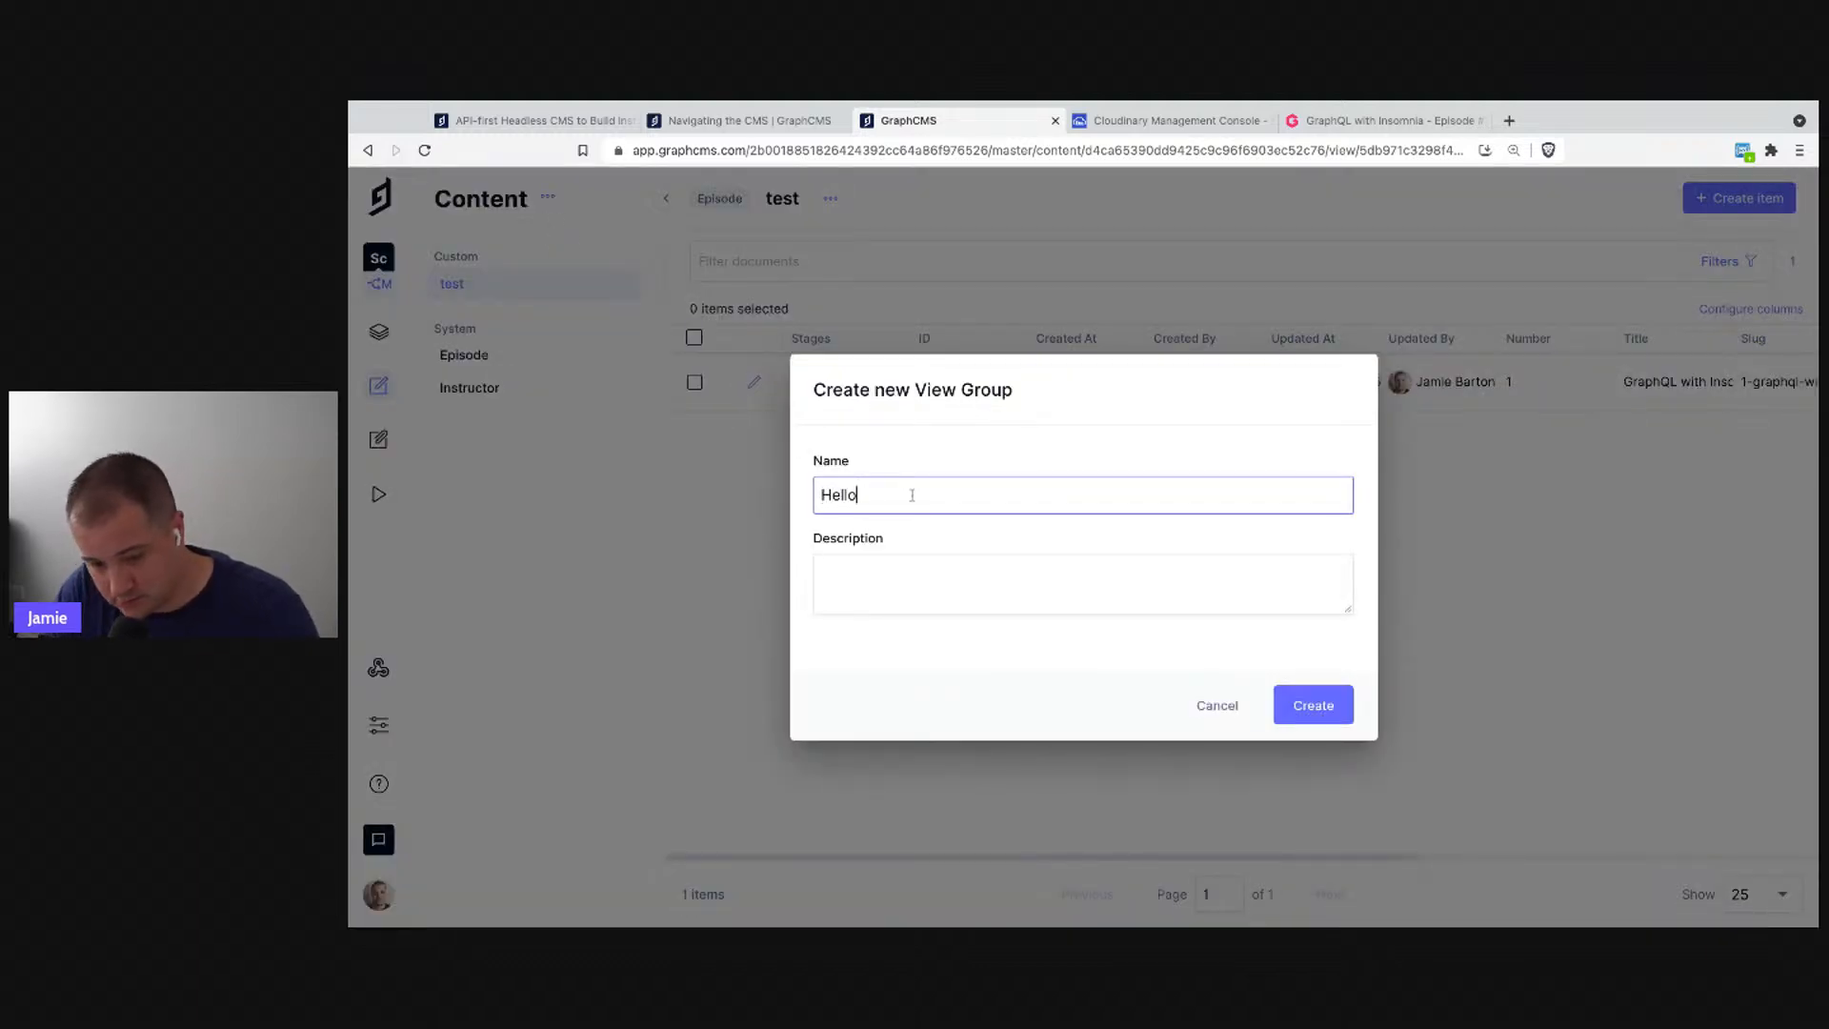
pyautogui.press('Return')
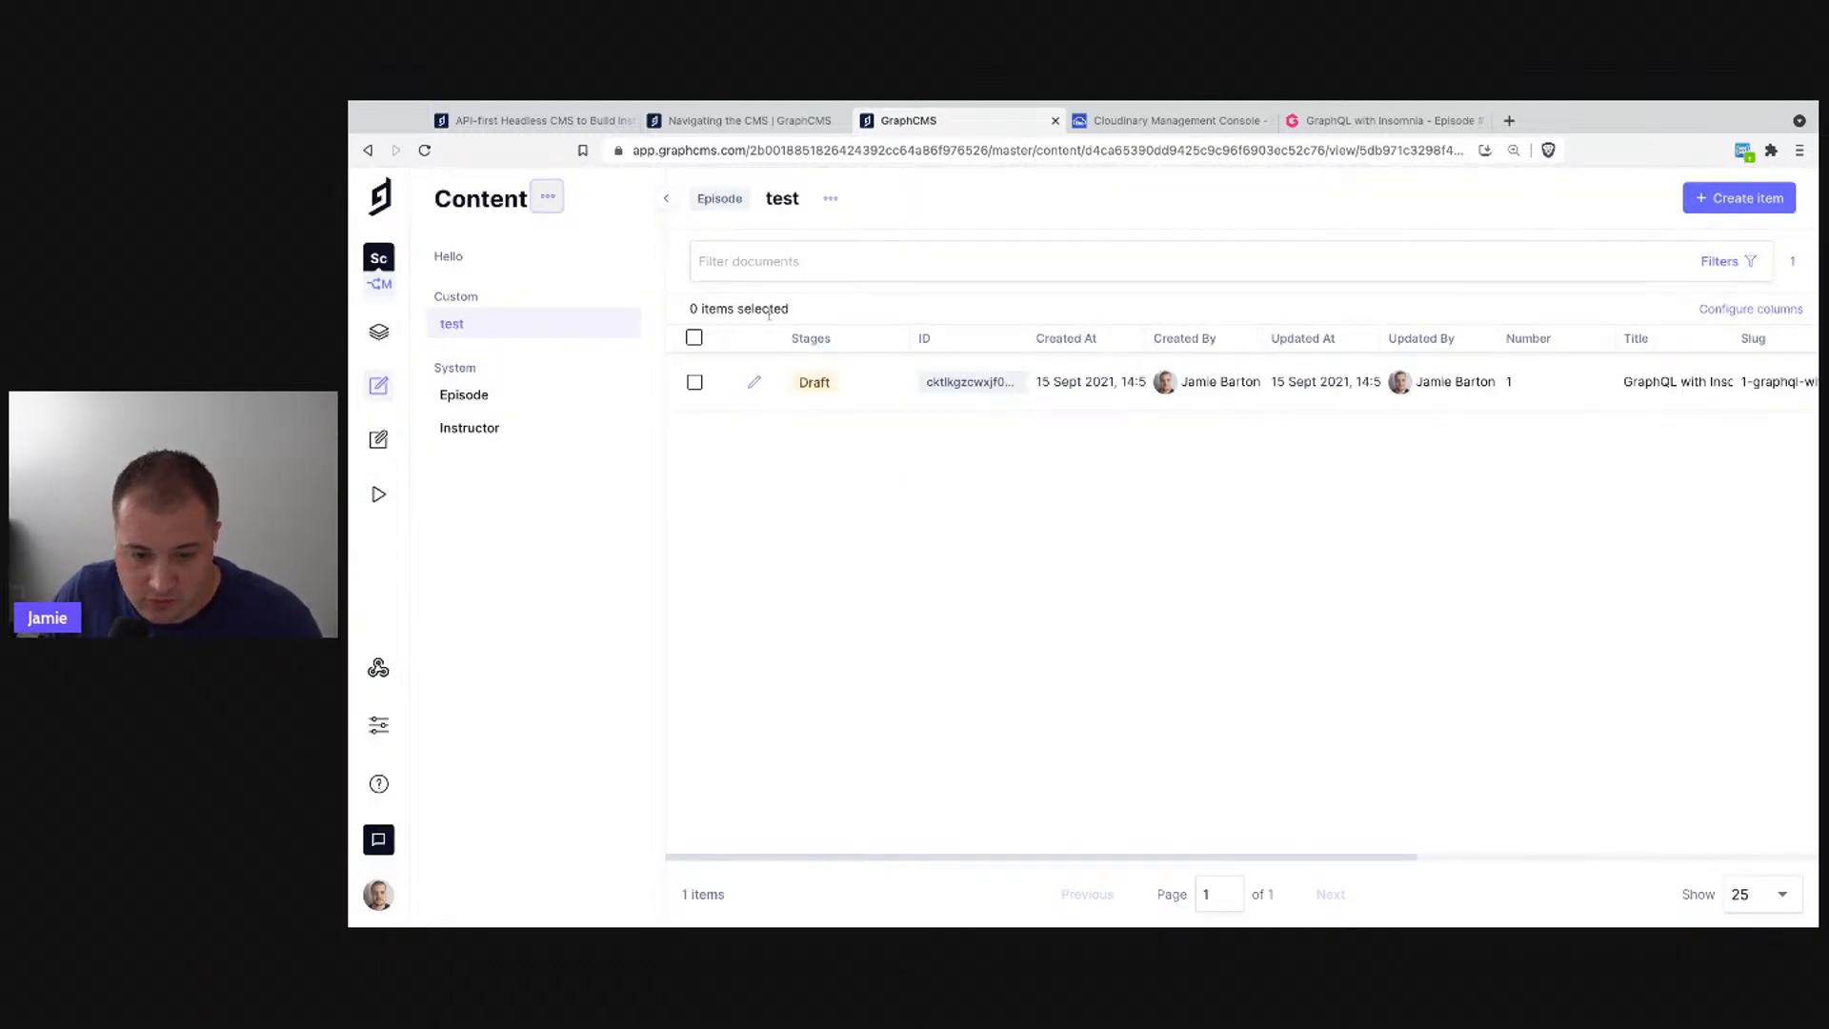
# - Drag the 'test' view from Custom into the Hello group
pyautogui.moveTo(434, 334); pyautogui.dragTo(448, 284)
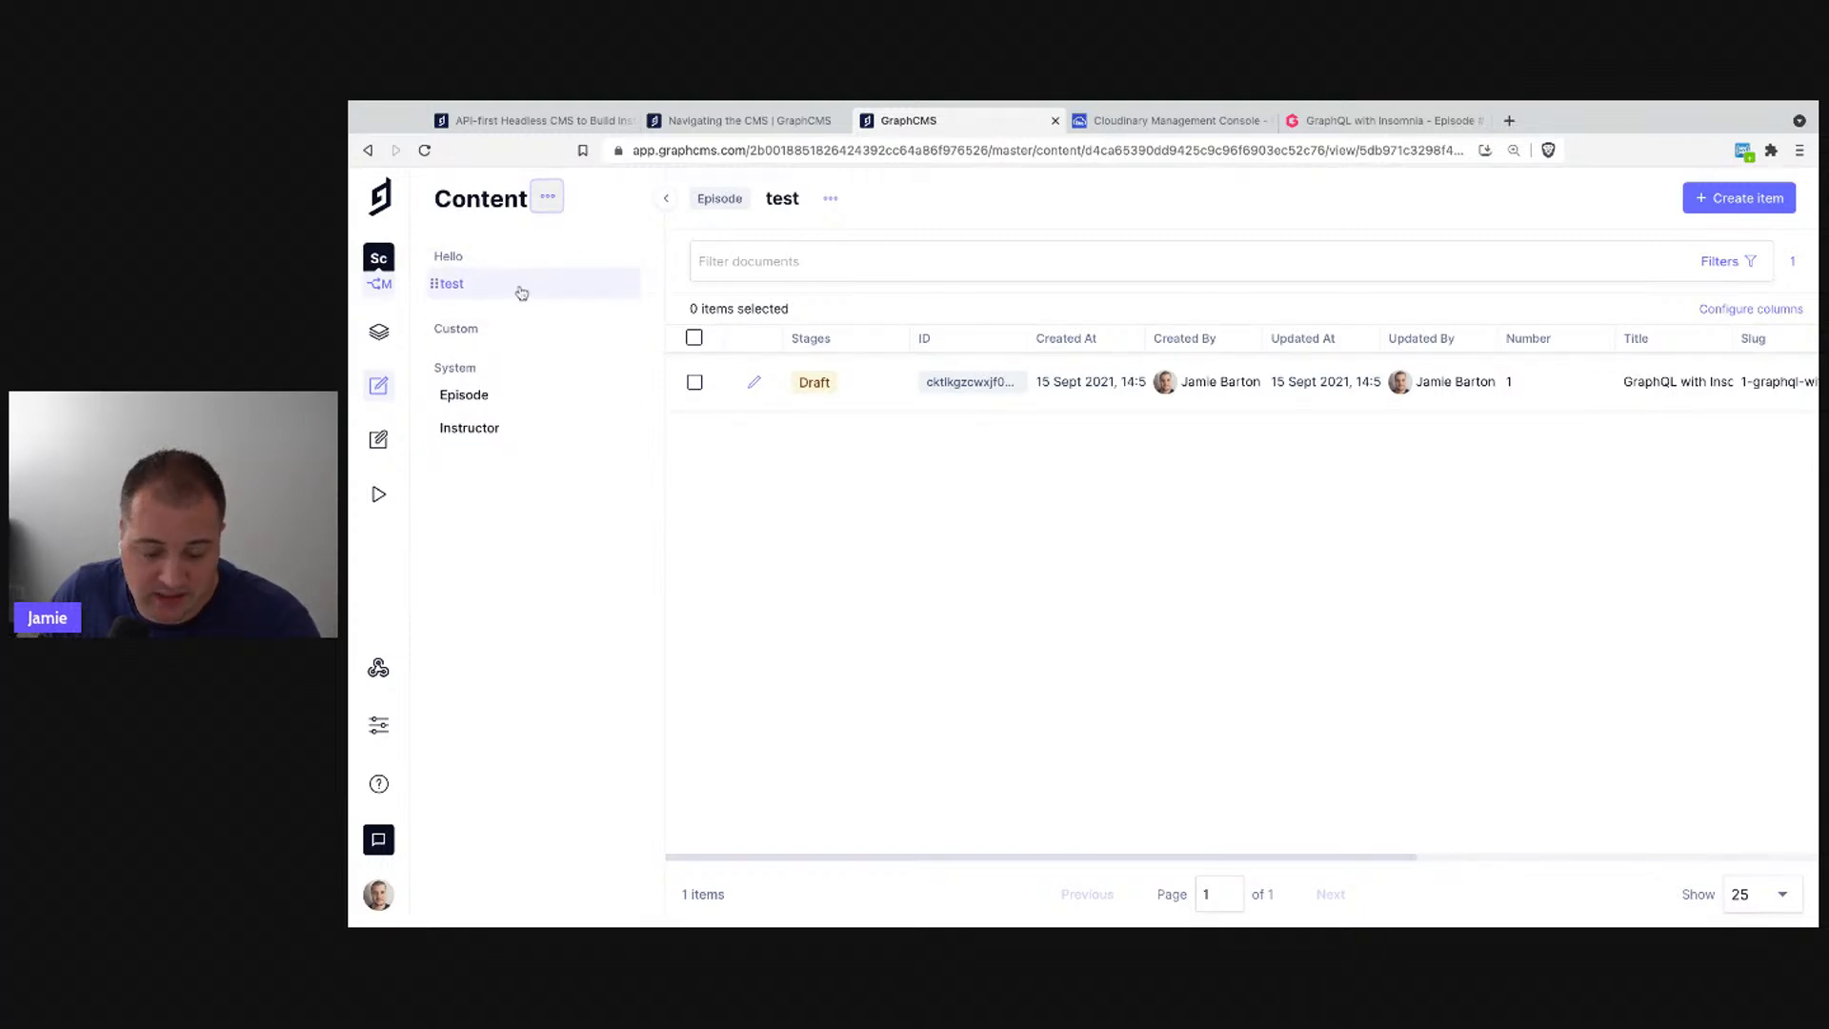
pyautogui.click(470, 259)
pyautogui.click(471, 260)
pyautogui.click(485, 370)
pyautogui.click(485, 370)
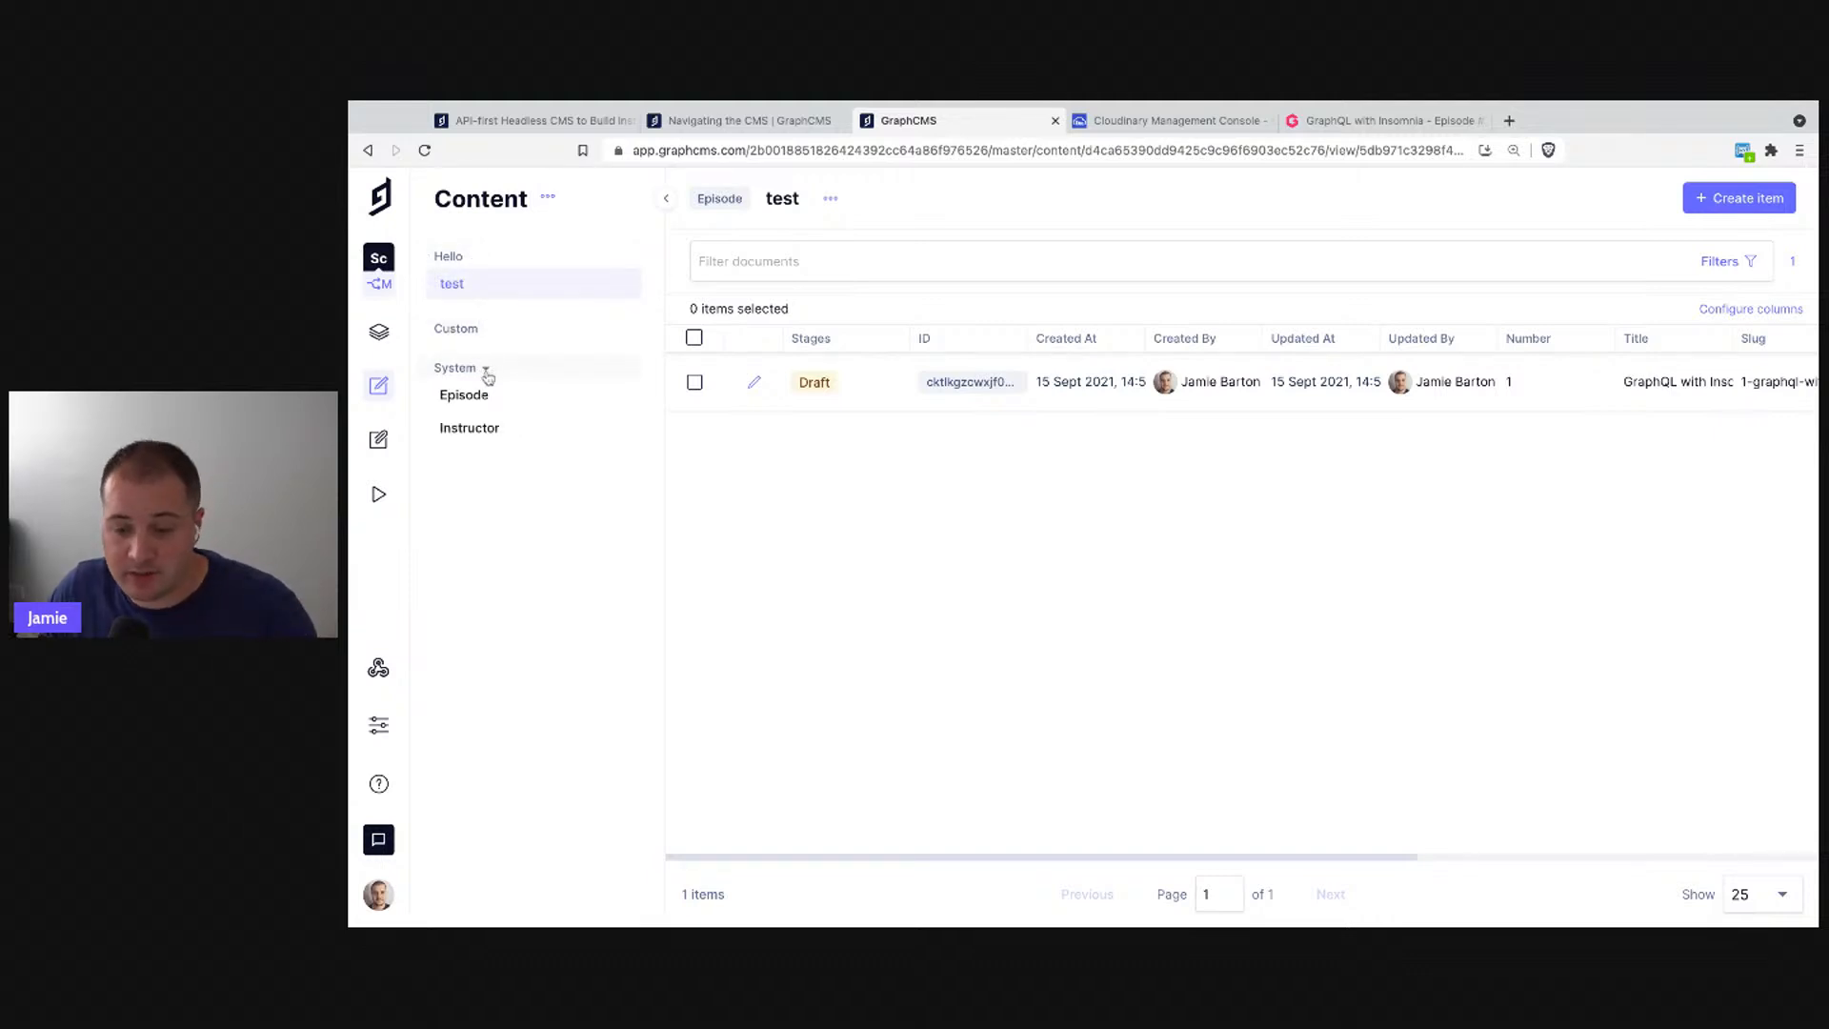
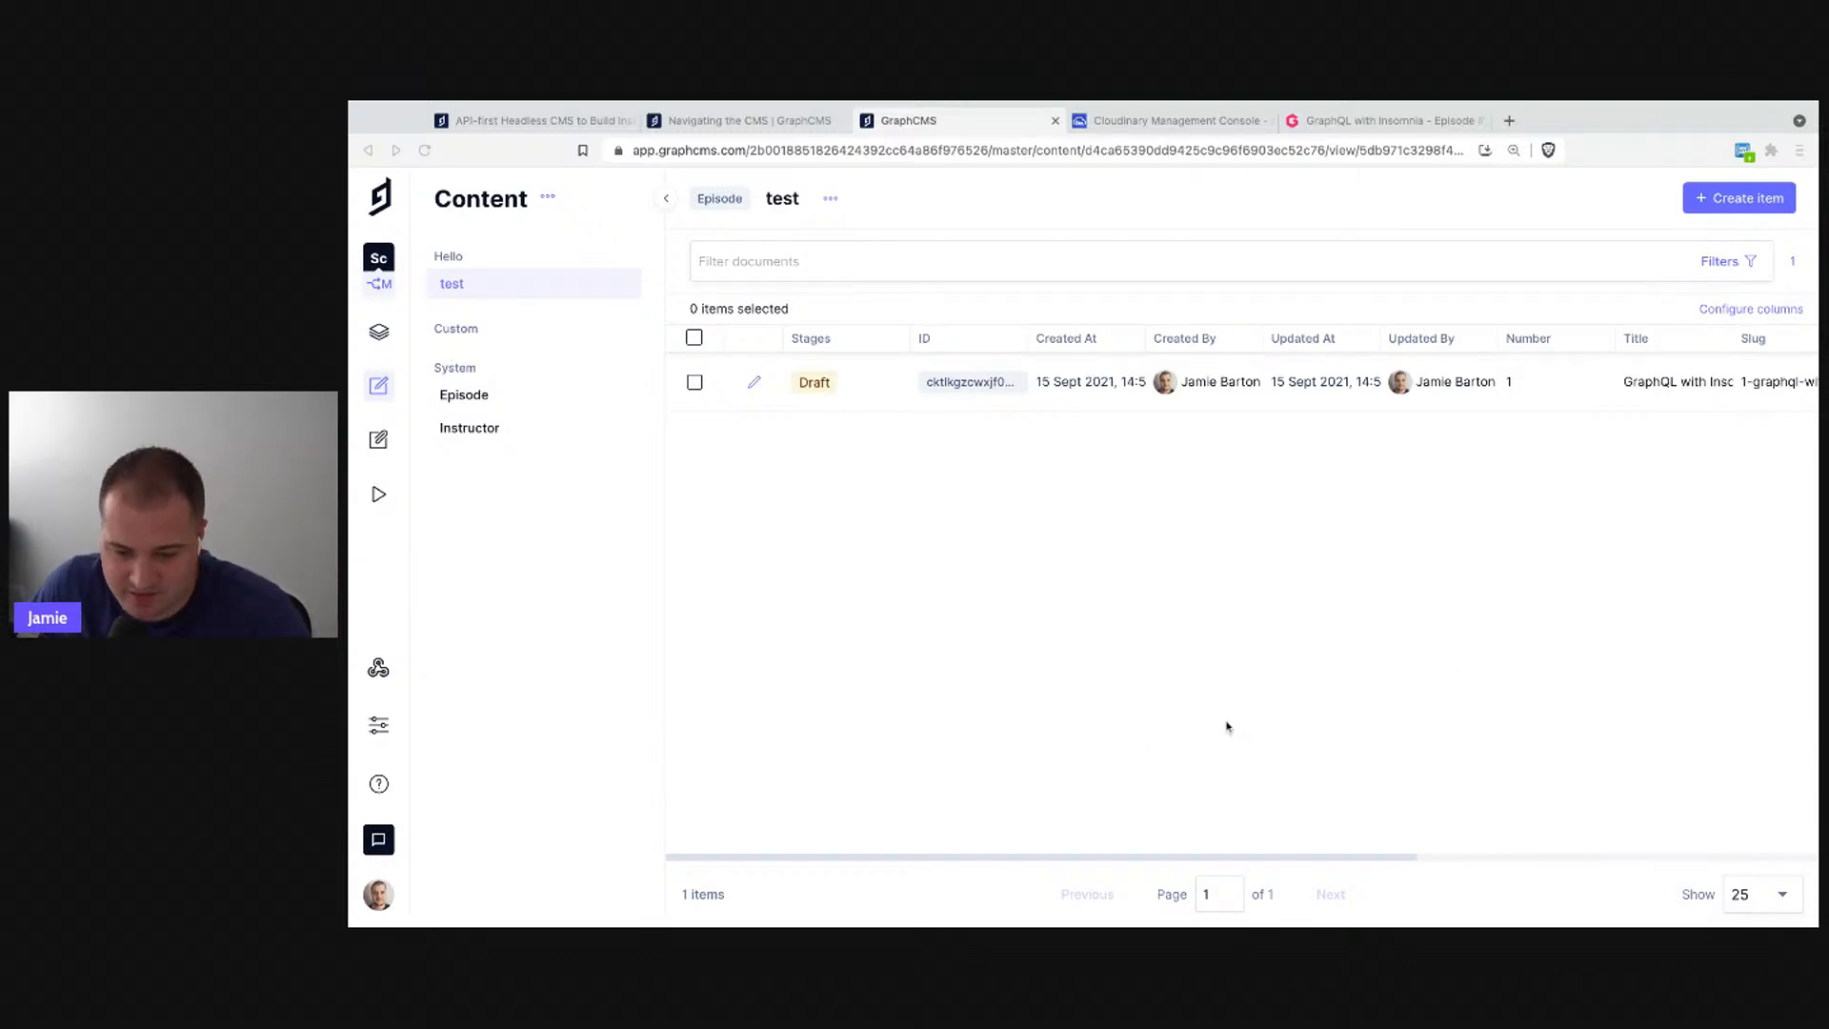
# - Go from Assets to the project's API Playground and show its schema documentation
pyautogui.click(1198, 682)
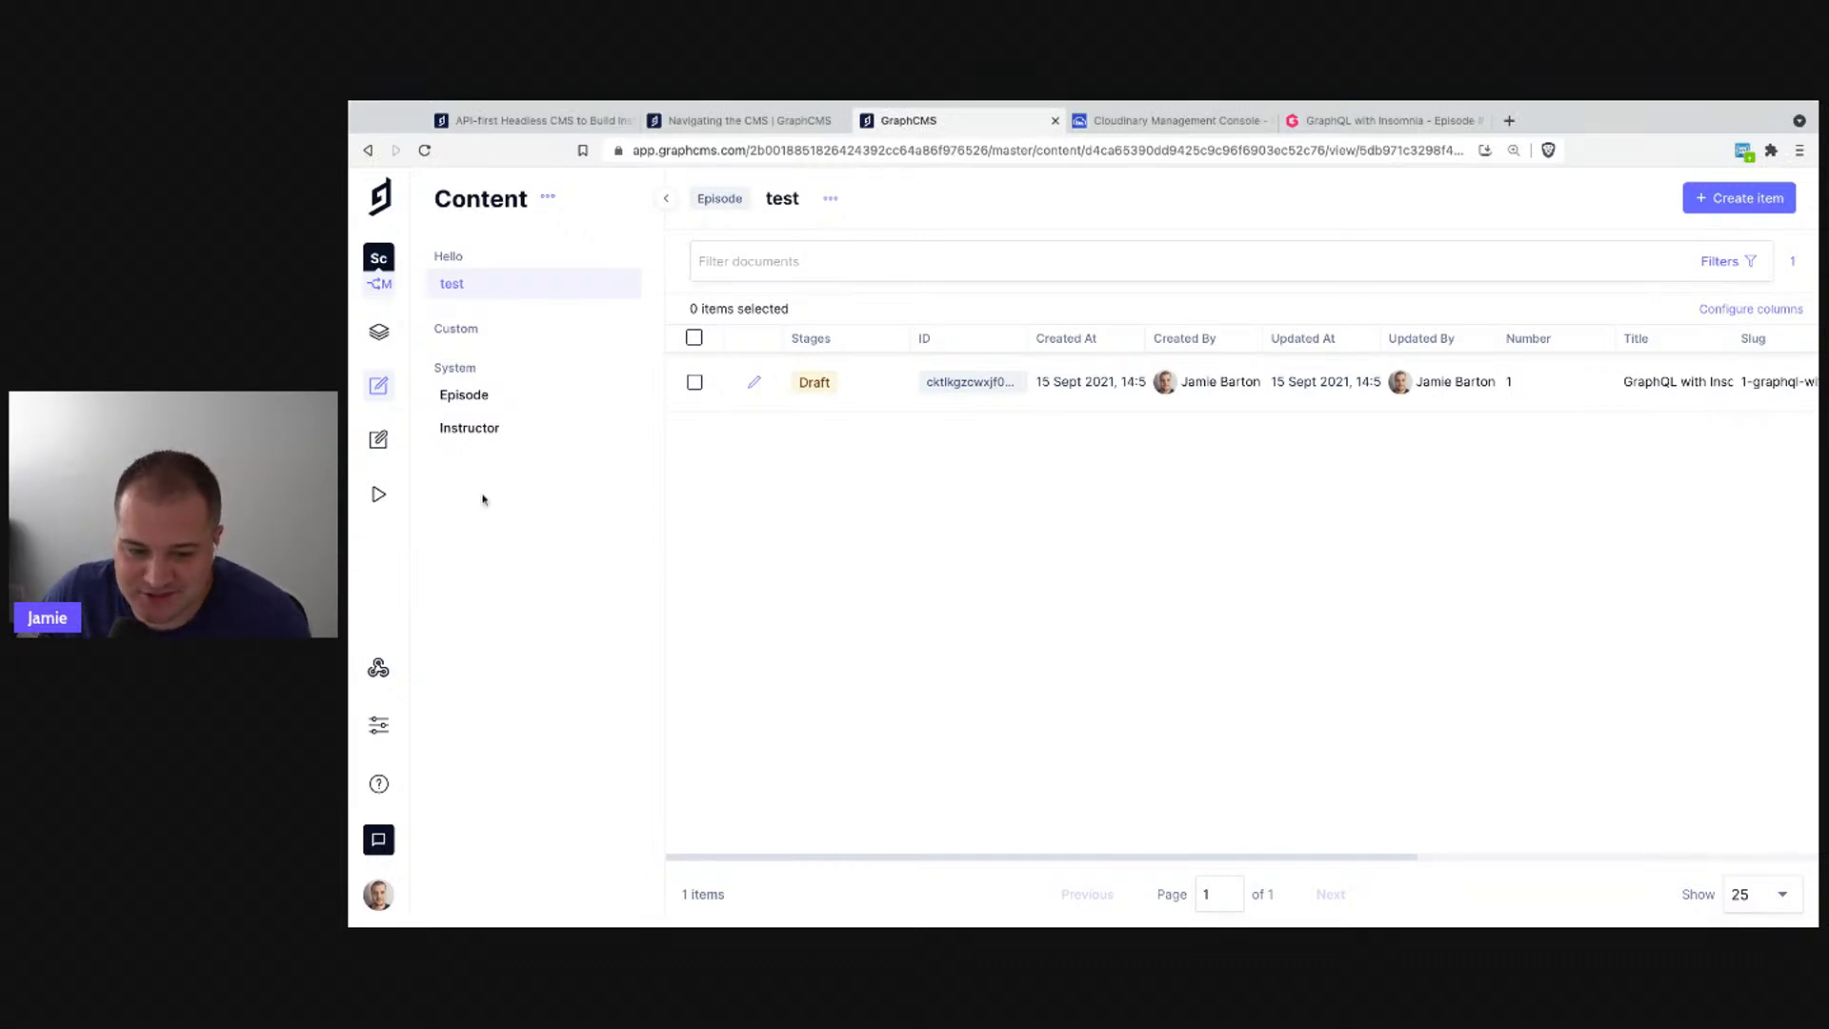
pyautogui.click(402, 438)
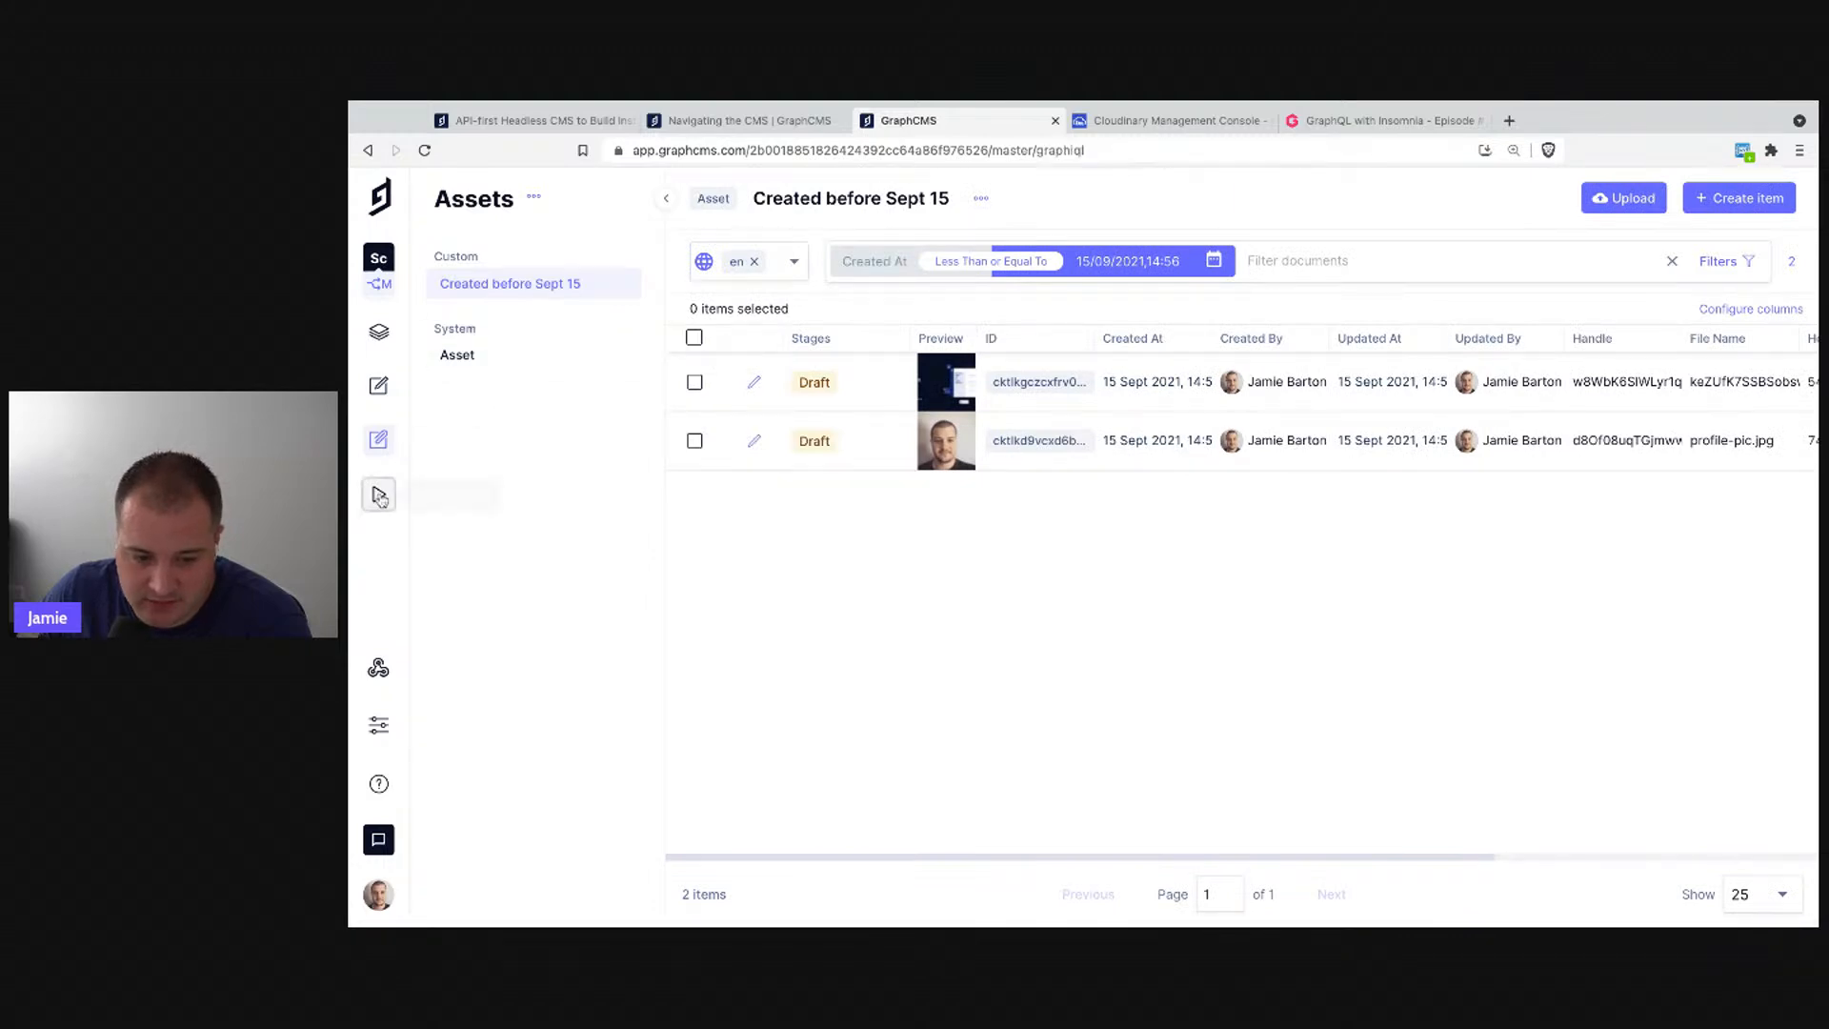
pyautogui.click(378, 494)
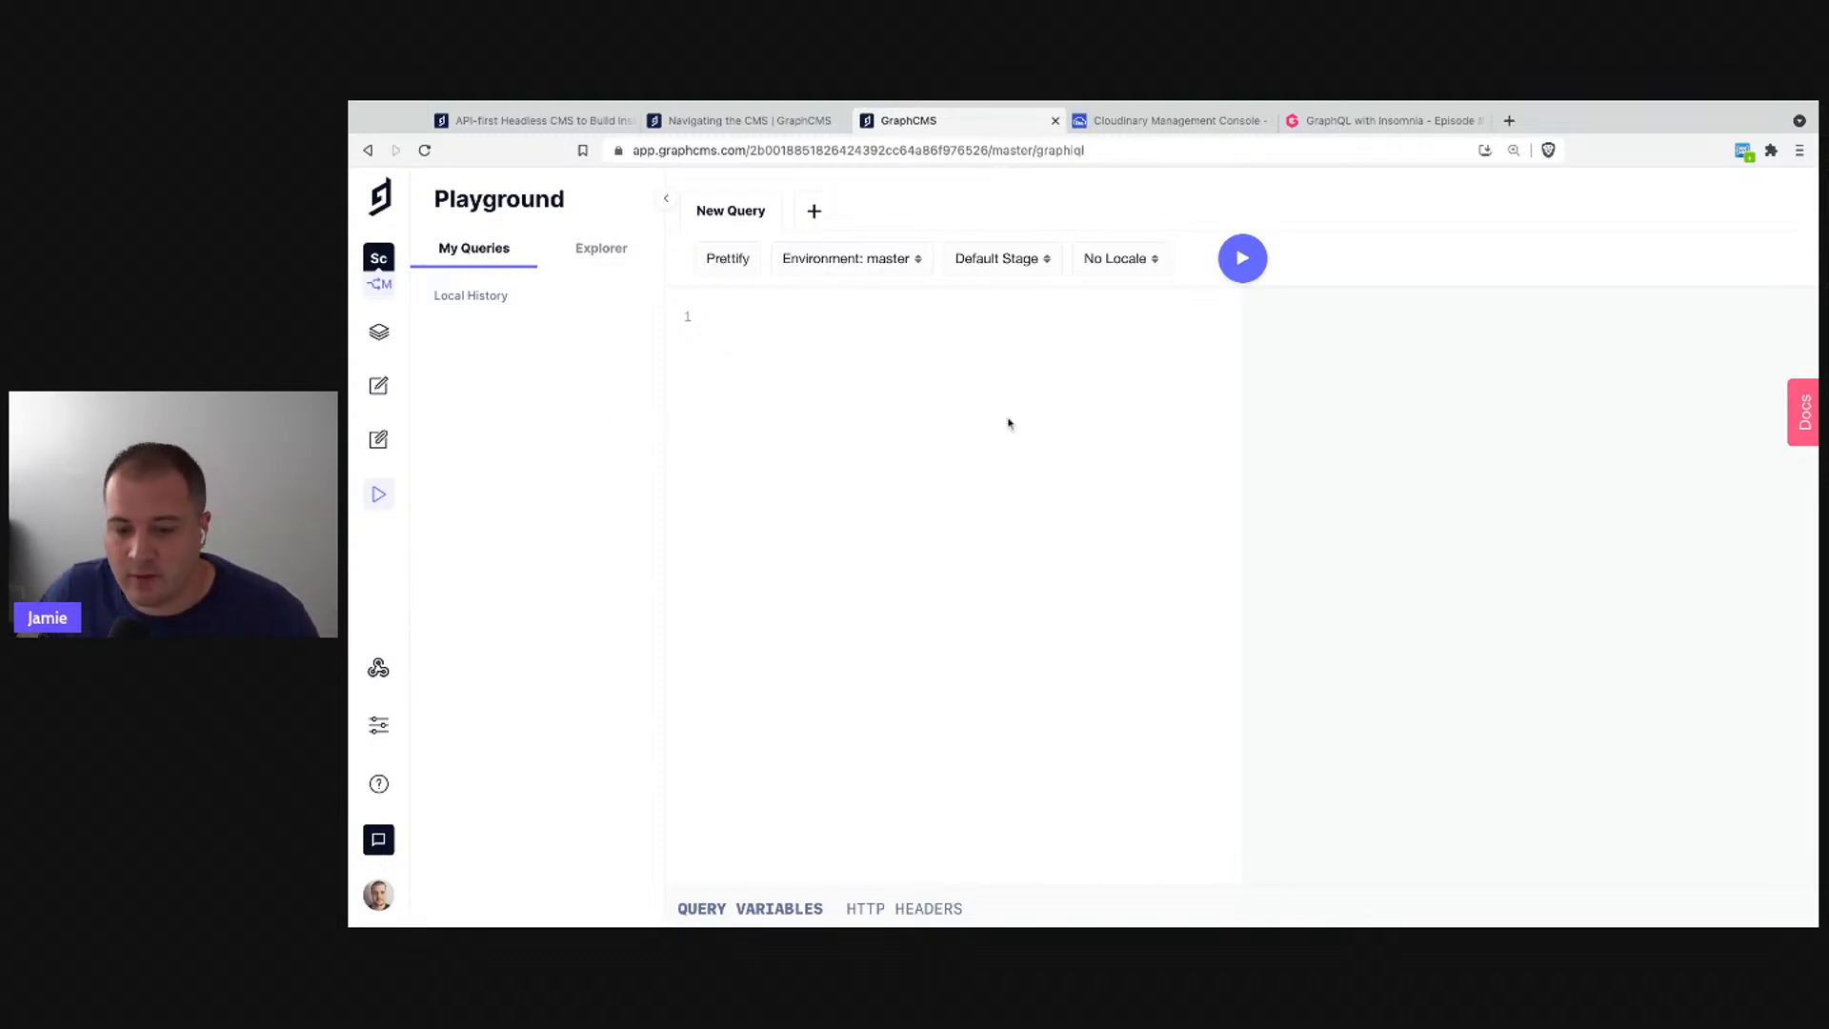
pyautogui.click(1798, 416)
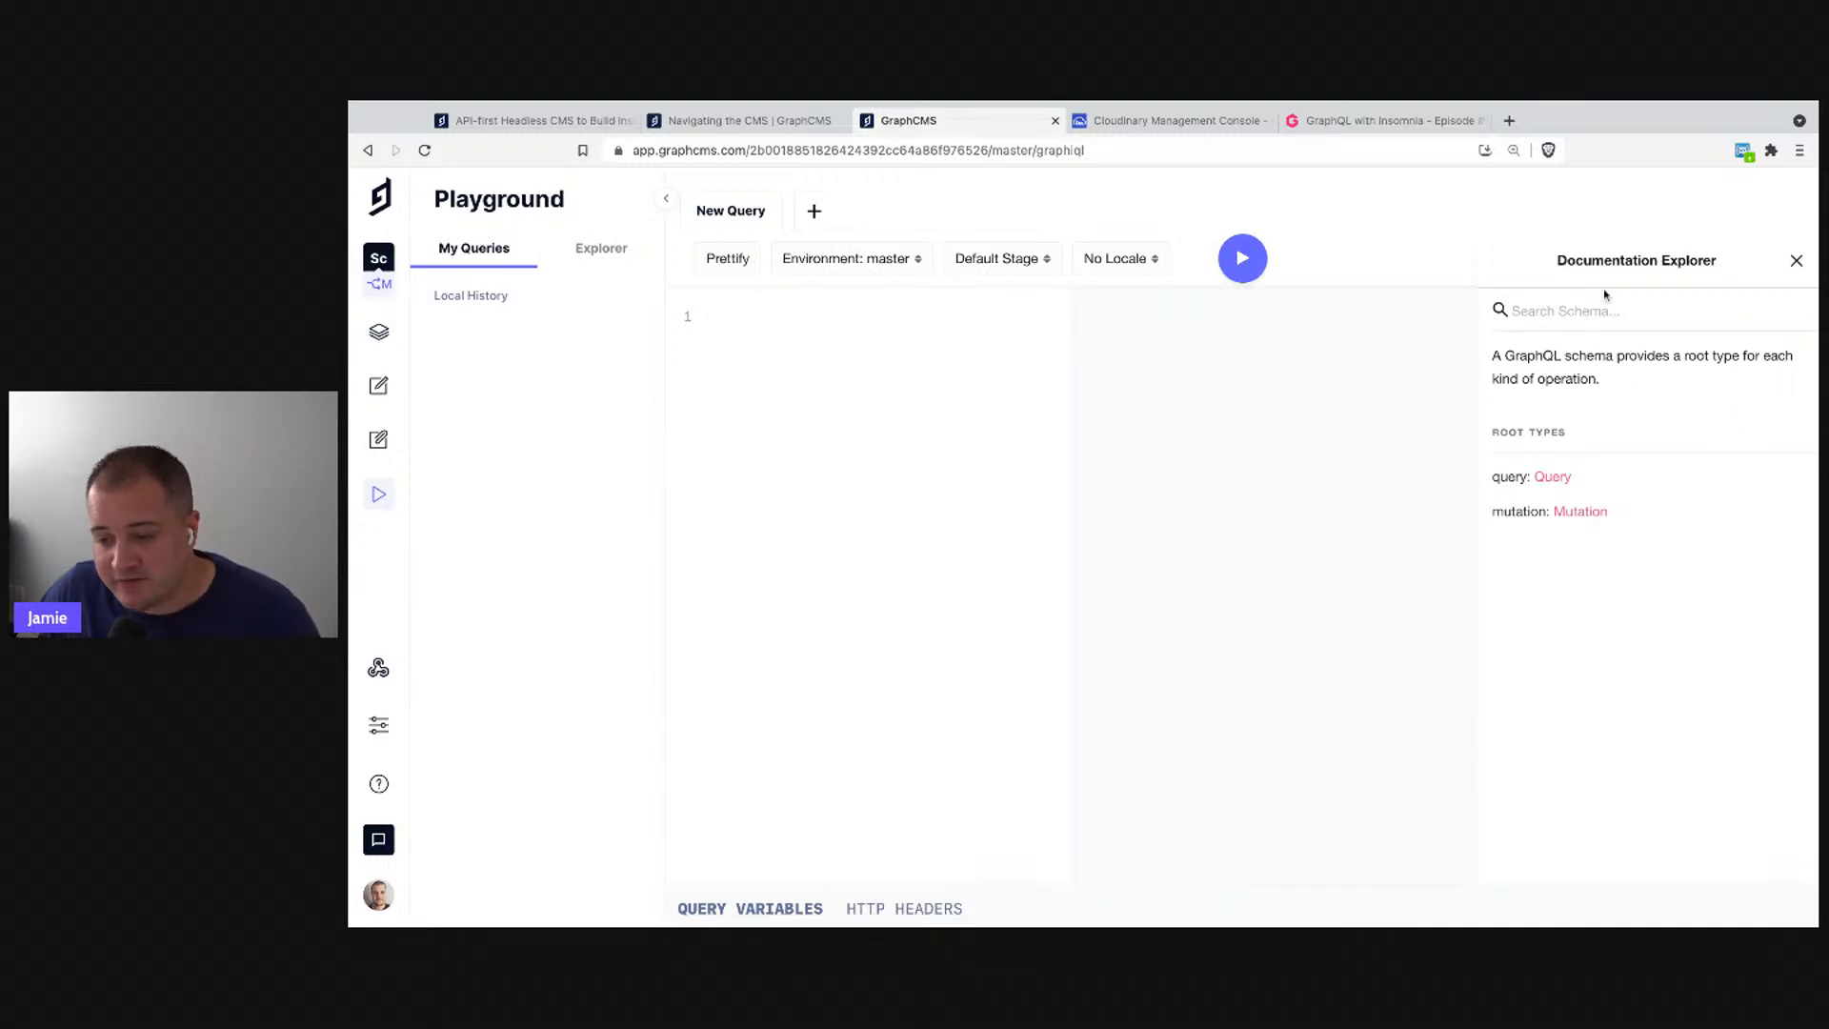
# - Open the Query root type in the Docs and scroll through its fields
pyautogui.click(1551, 478)
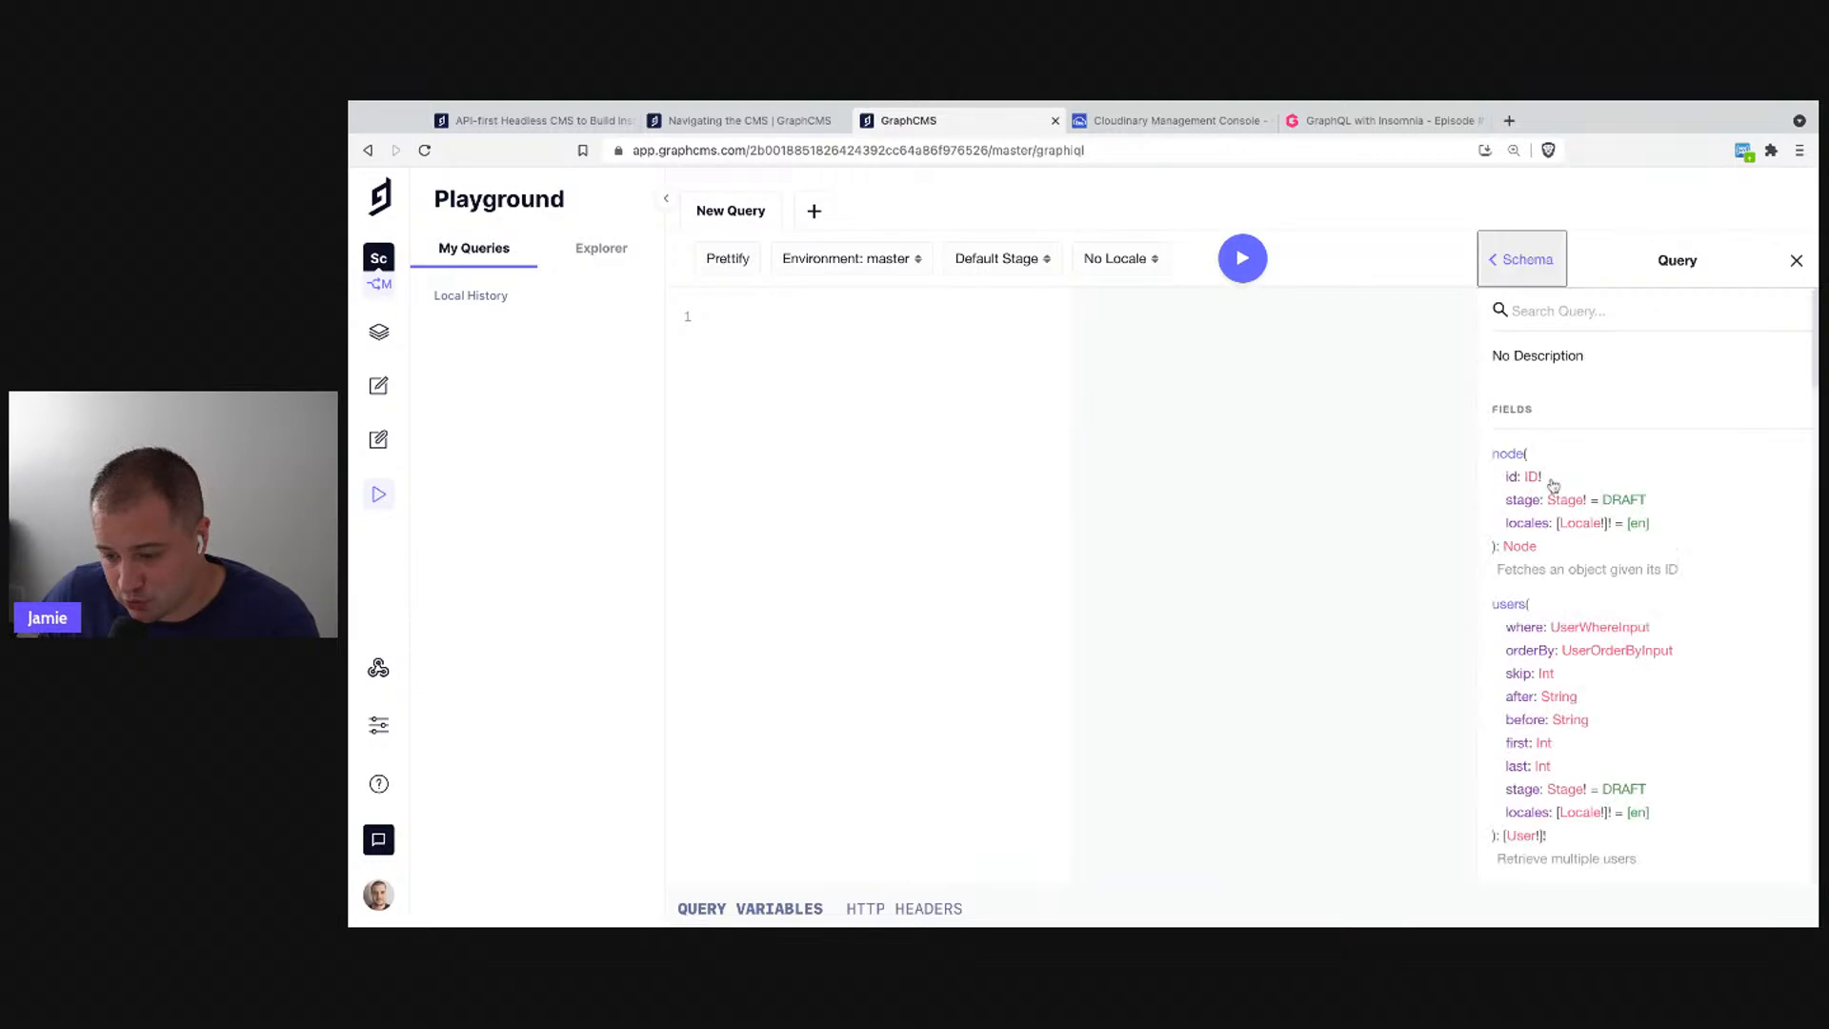
pyautogui.scroll(-2, 1564, 488)
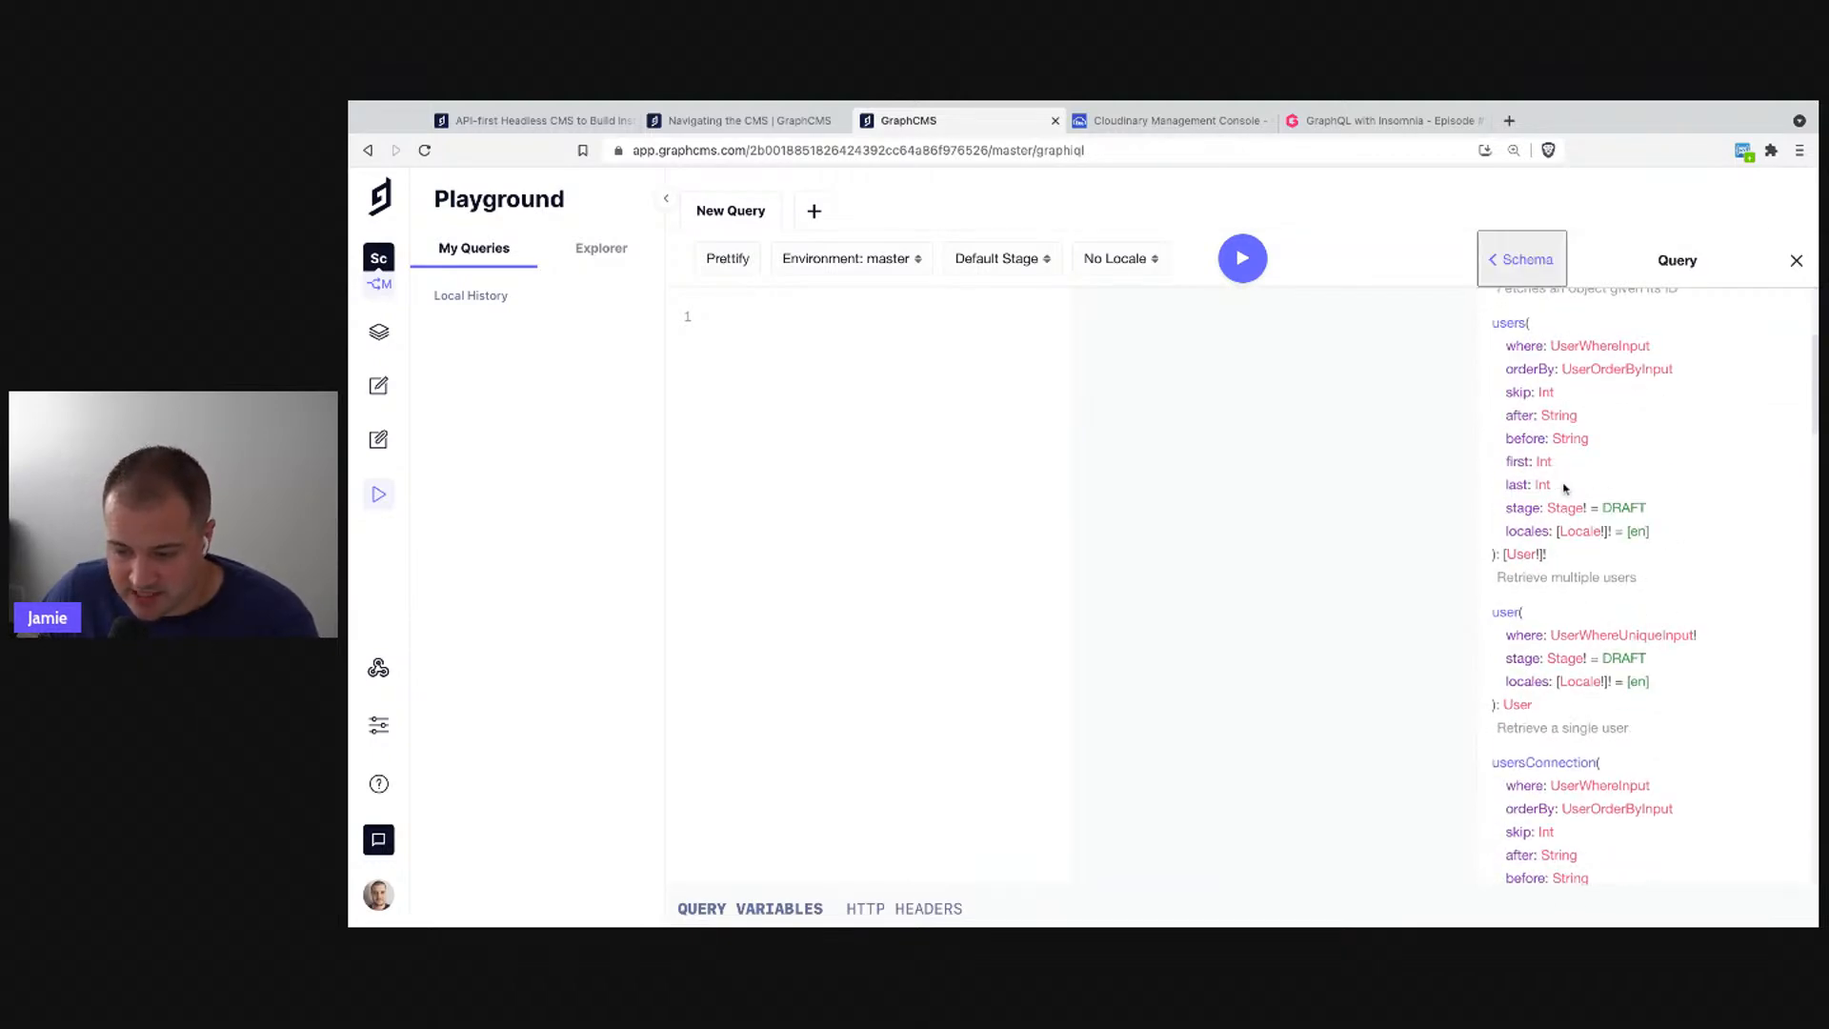
pyautogui.scroll(-1, 1564, 488)
pyautogui.scroll(4, 1564, 488)
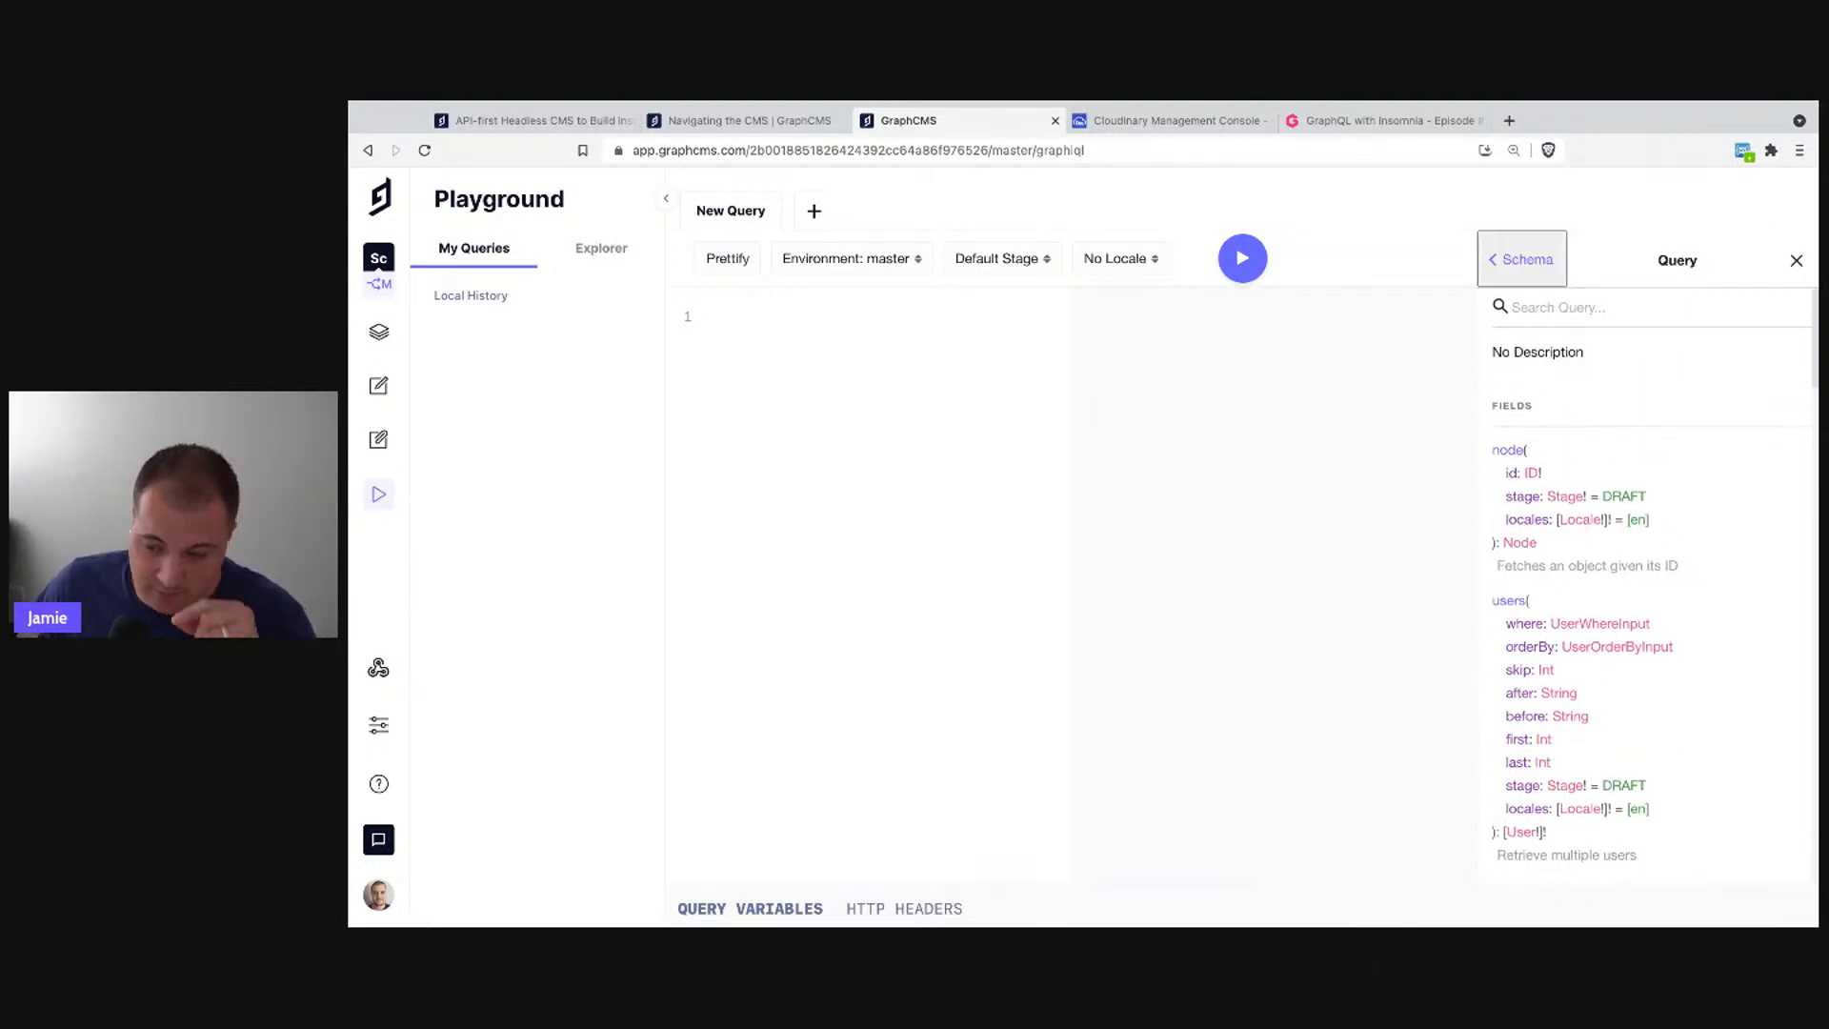
pyautogui.scroll(-3, 1556, 464)
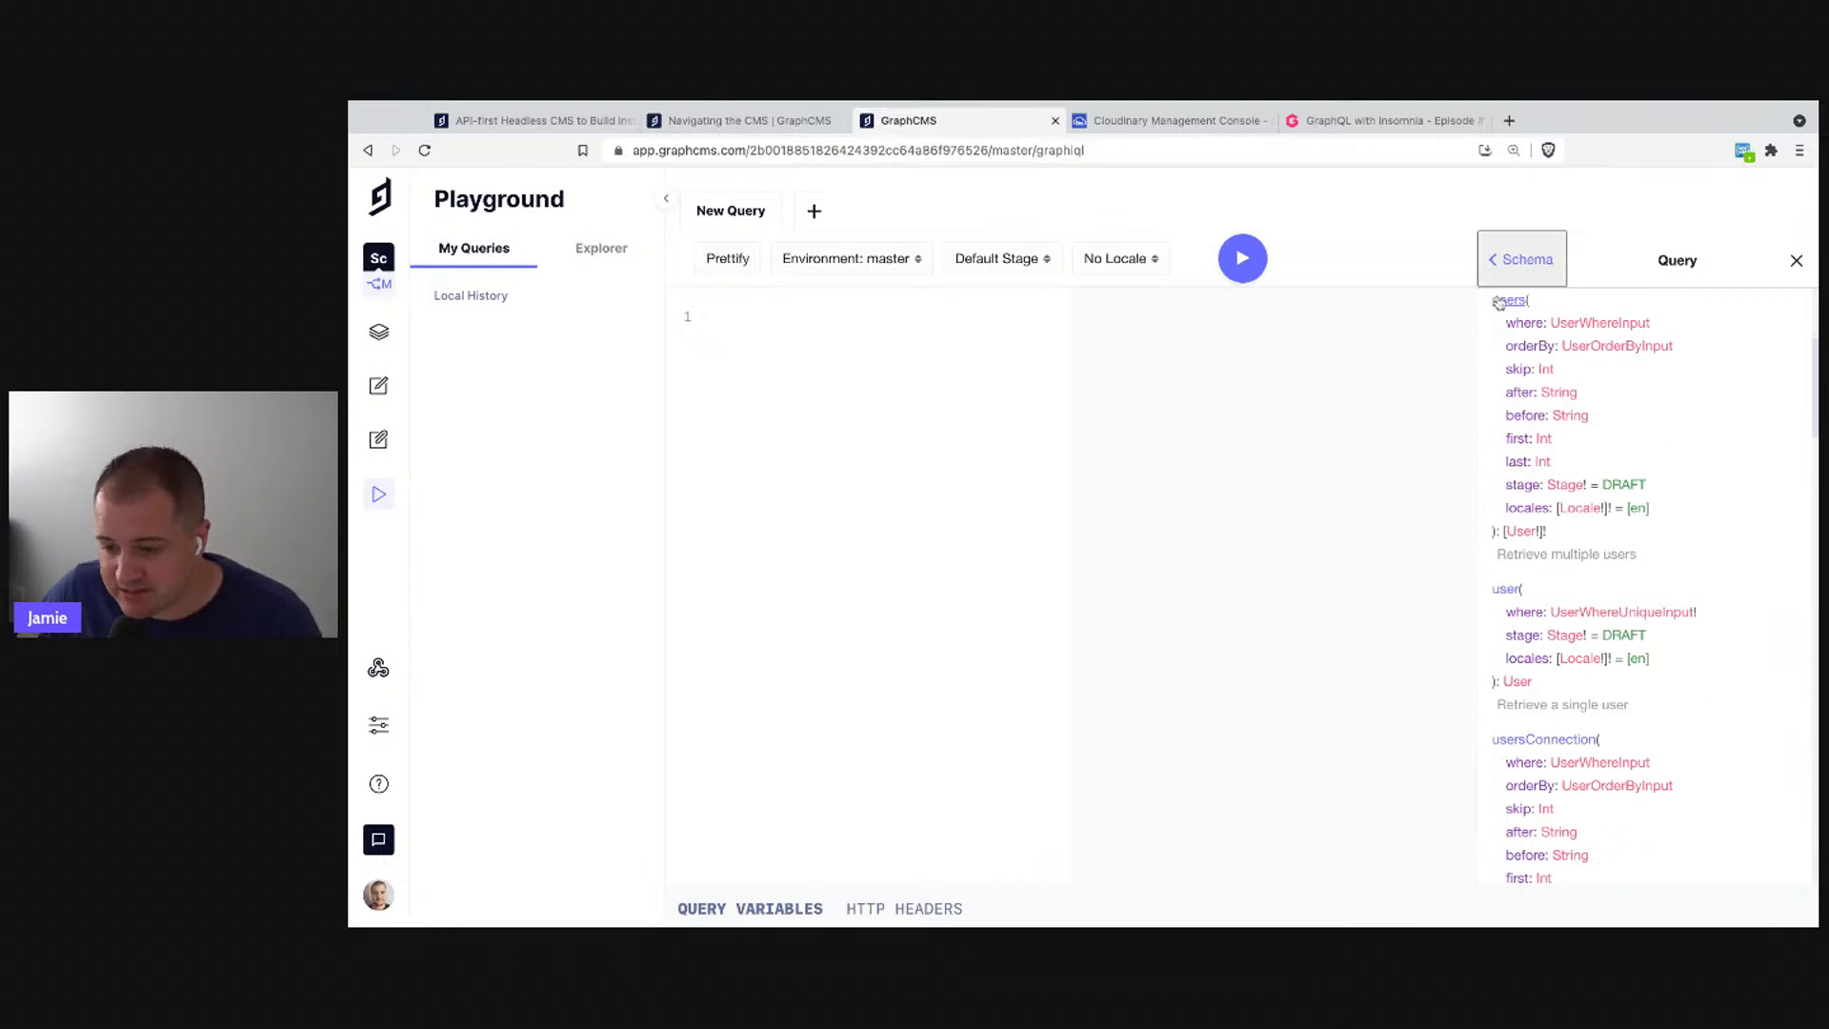
pyautogui.scroll(-3, 1610, 448)
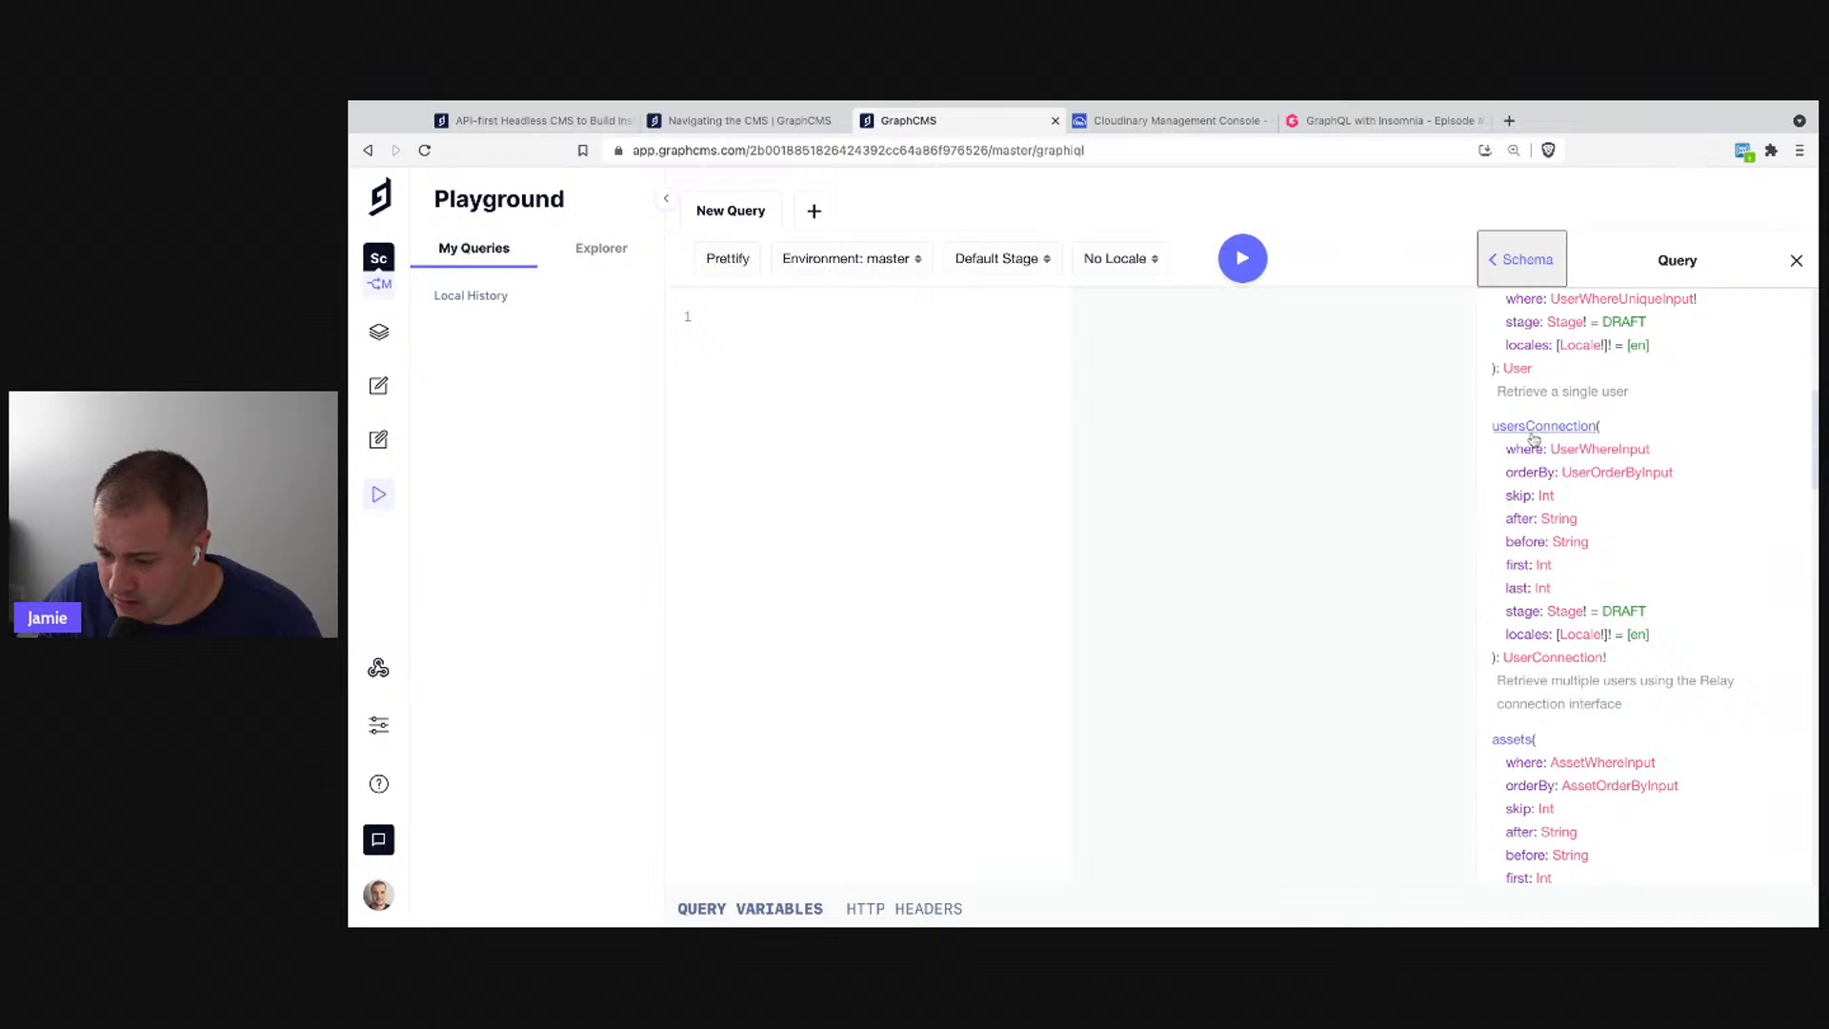
pyautogui.scroll(-2, 1602, 488)
pyautogui.scroll(-2, 1638, 484)
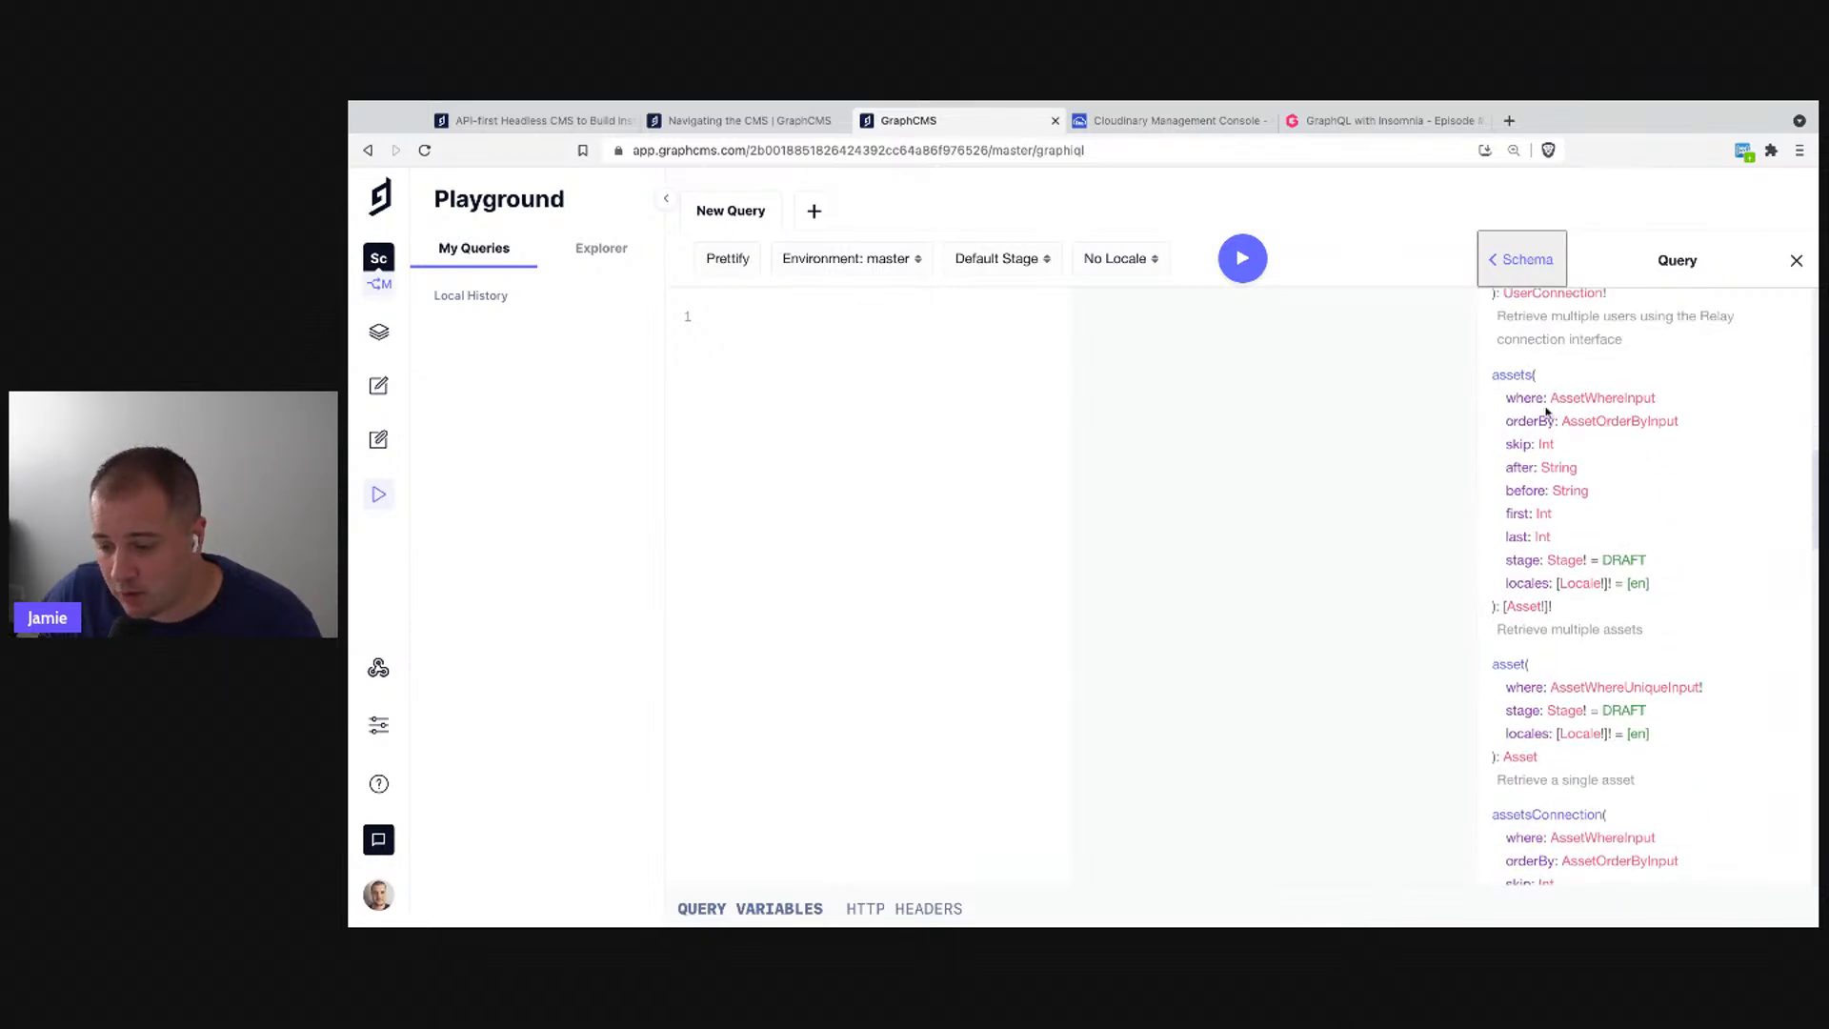
pyautogui.scroll(-2, 1556, 490)
pyautogui.scroll(-10, 1555, 490)
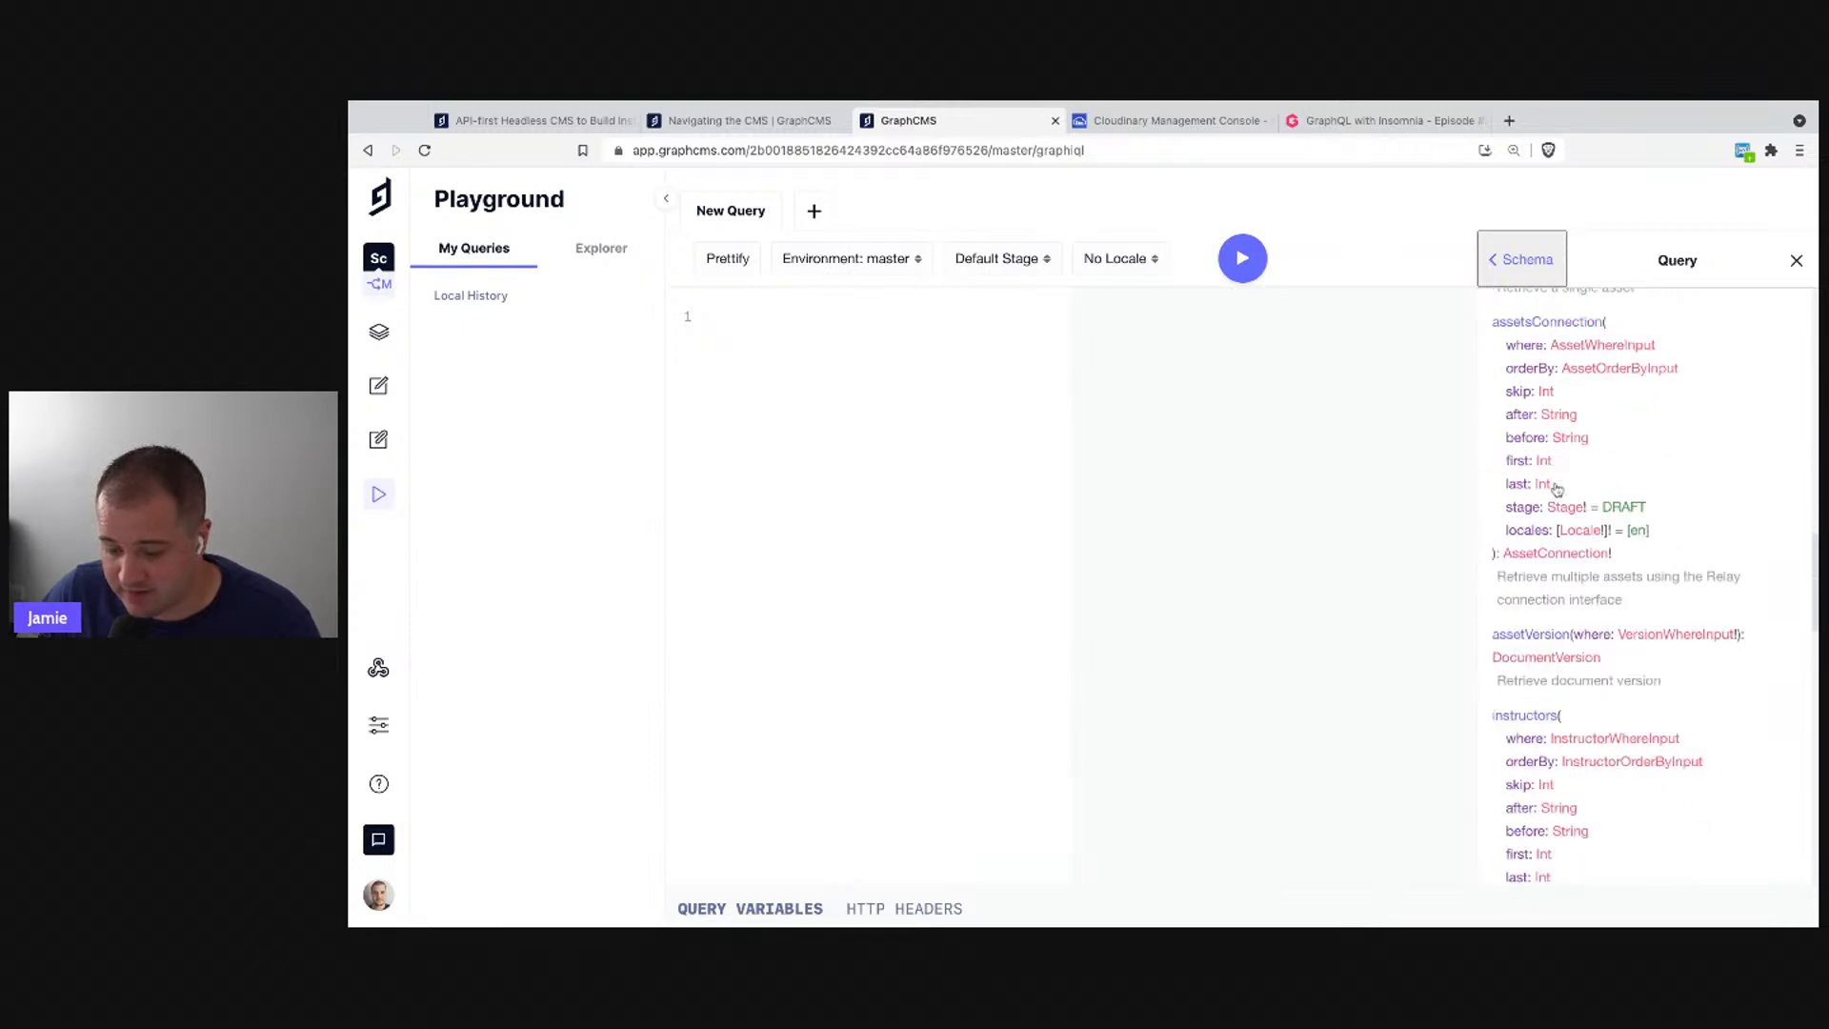
pyautogui.scroll(3, 1557, 489)
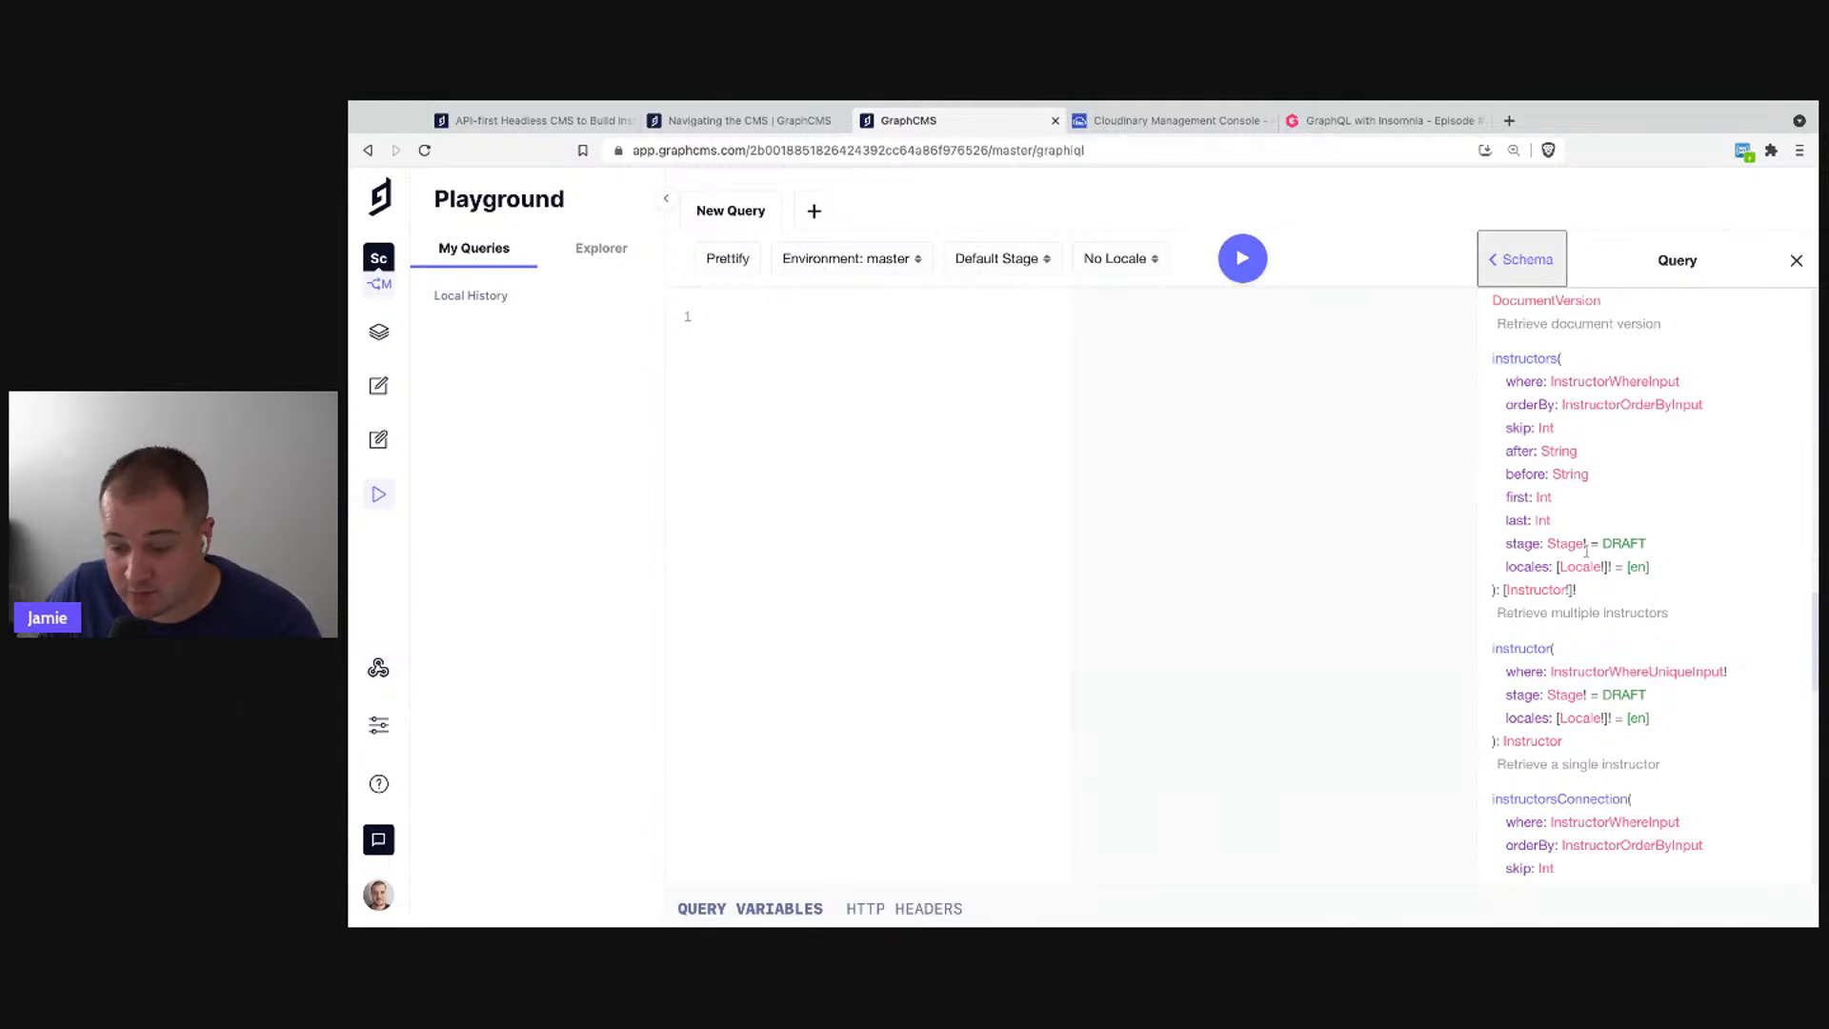
pyautogui.scroll(-2, 1586, 550)
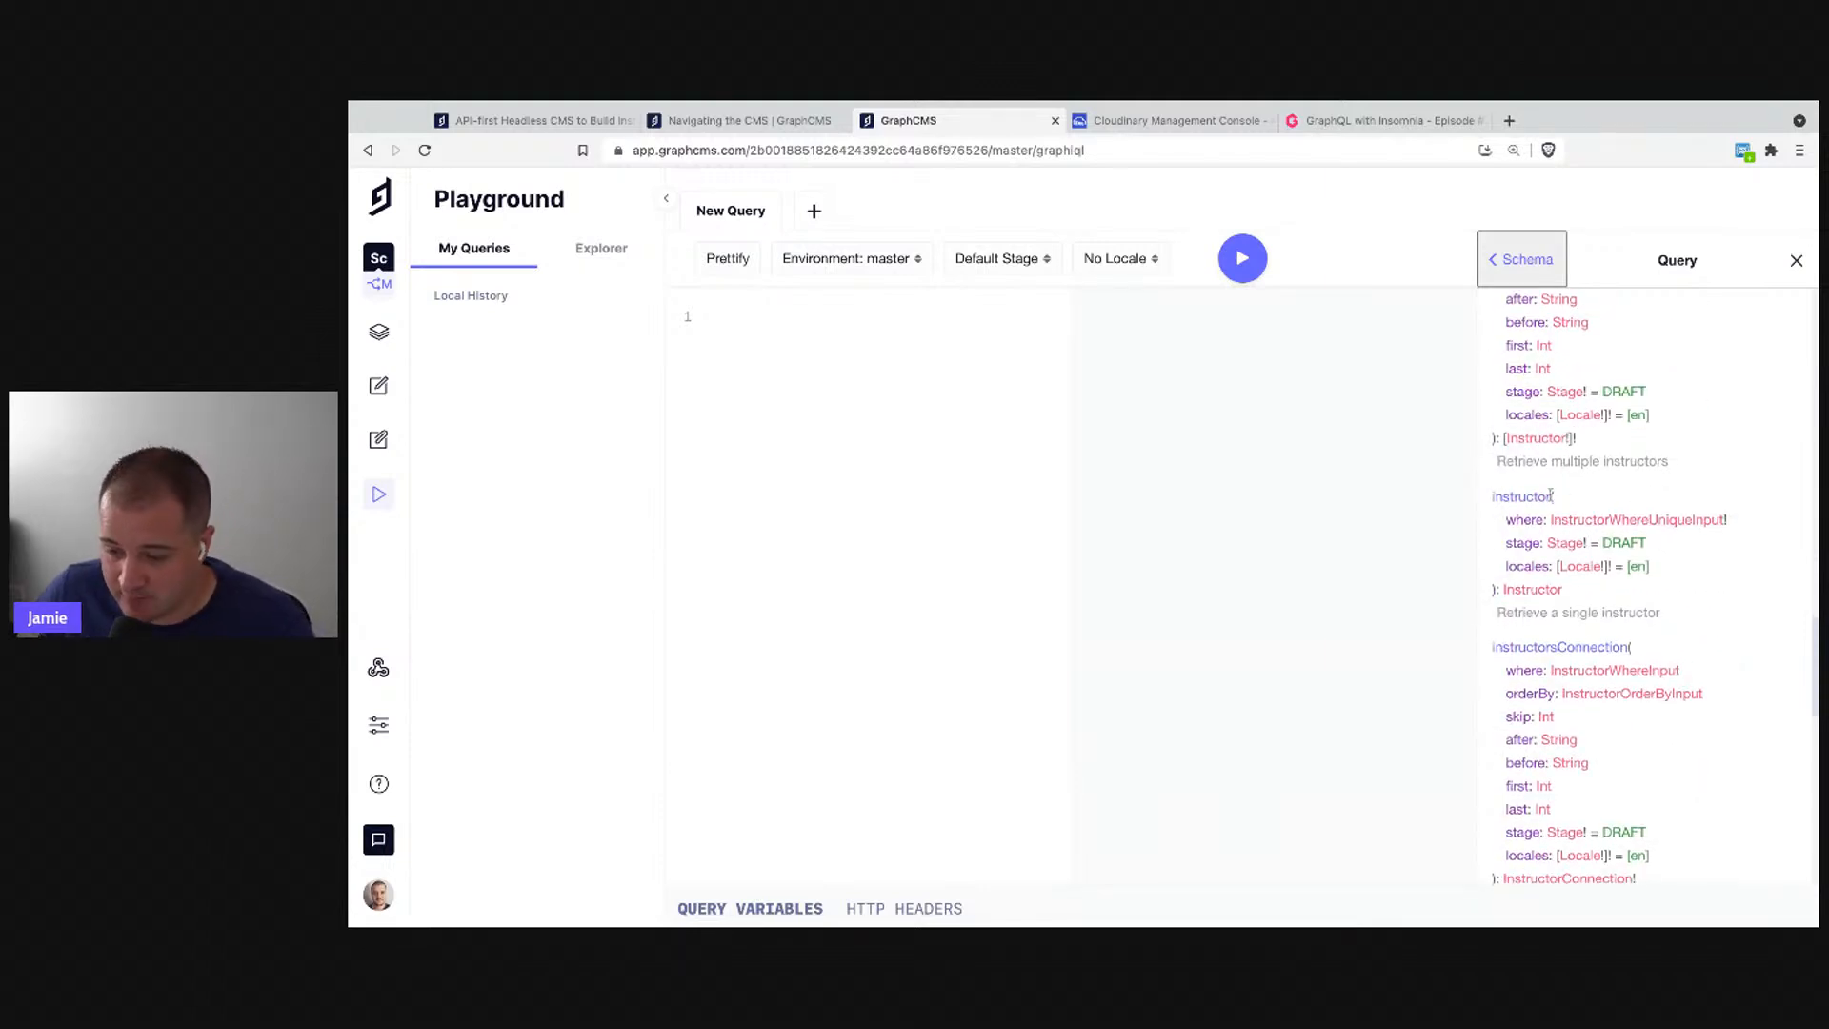
pyautogui.scroll(-3, 1525, 562)
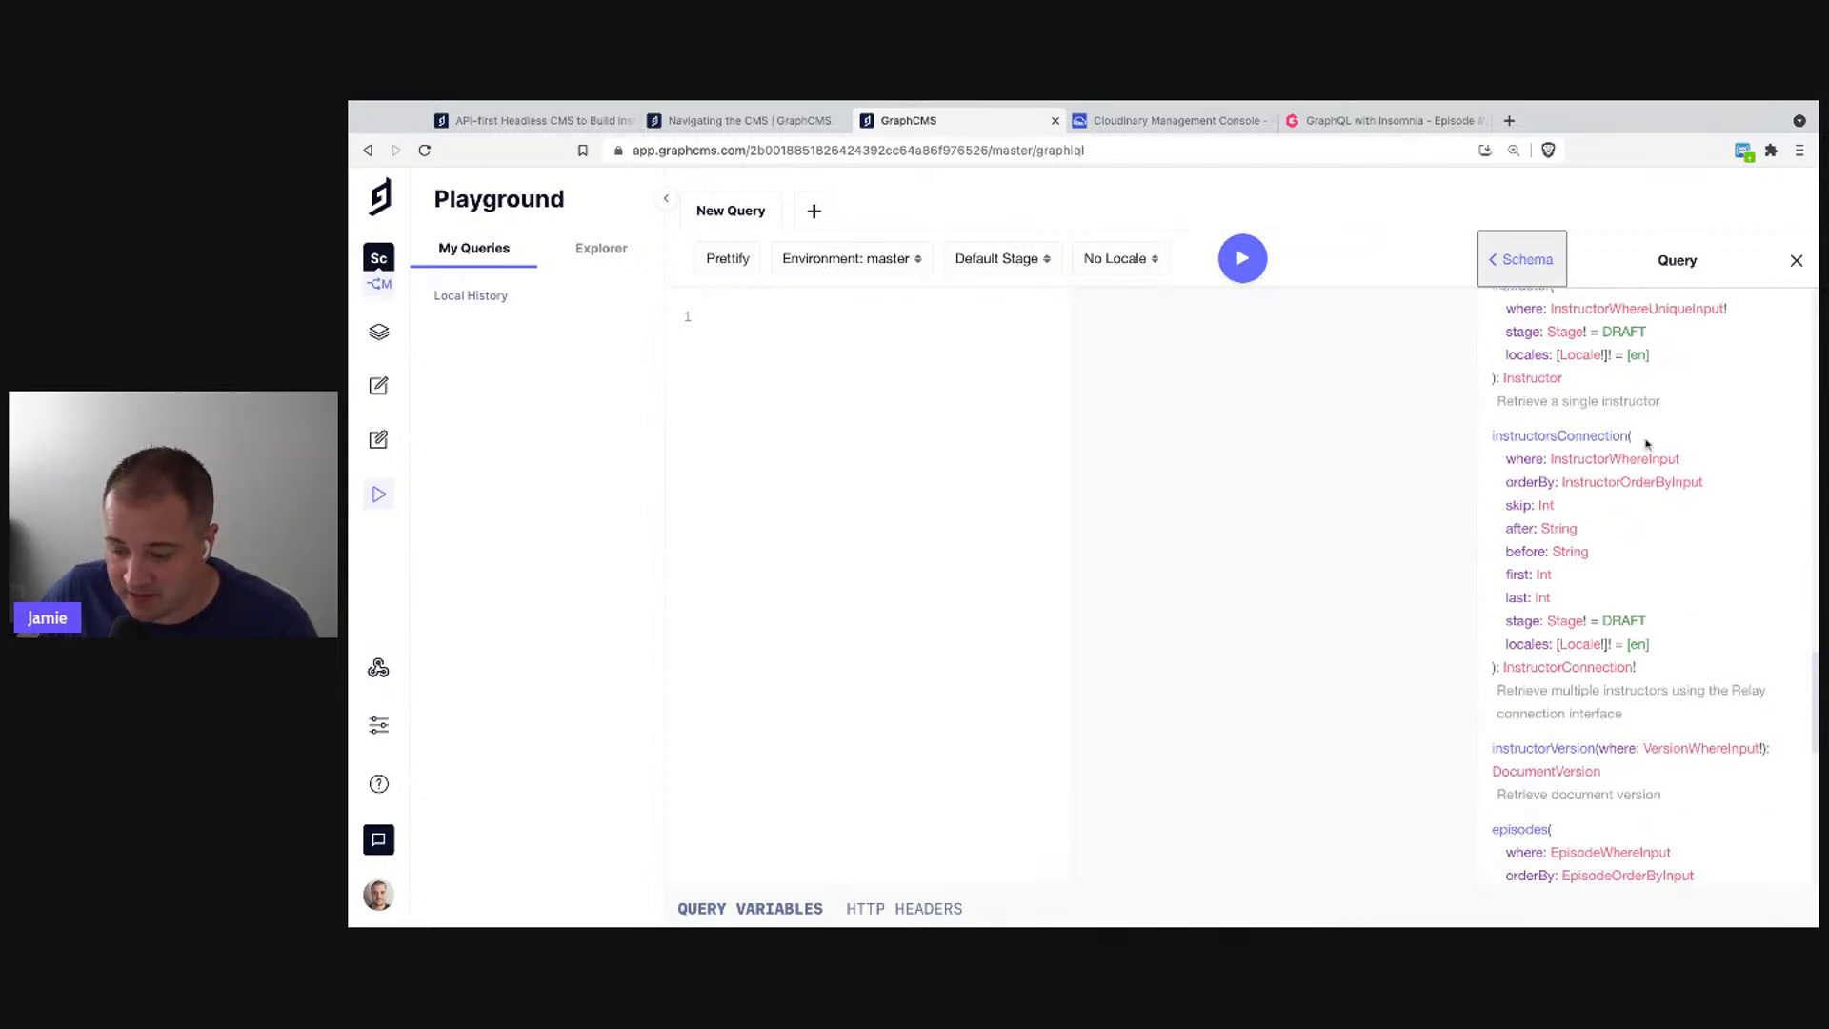
pyautogui.scroll(-4, 1646, 444)
pyautogui.scroll(1, 1647, 444)
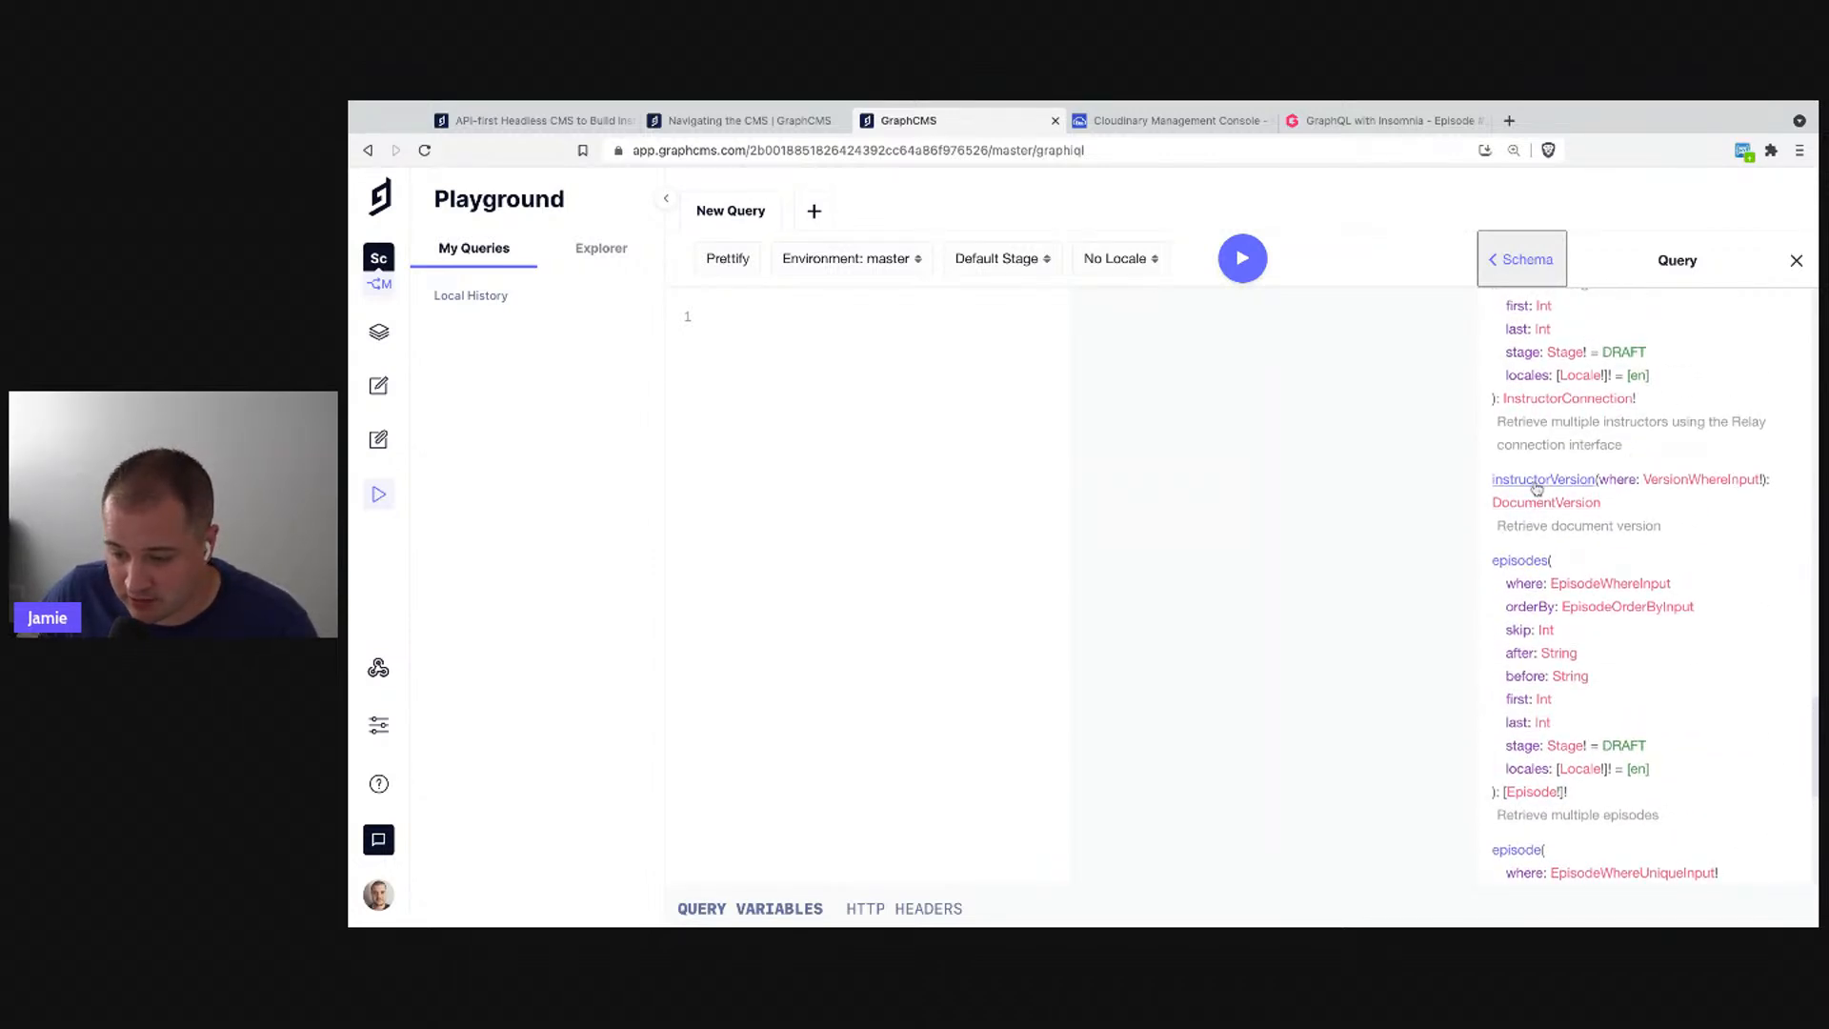
pyautogui.scroll(-1, 1549, 539)
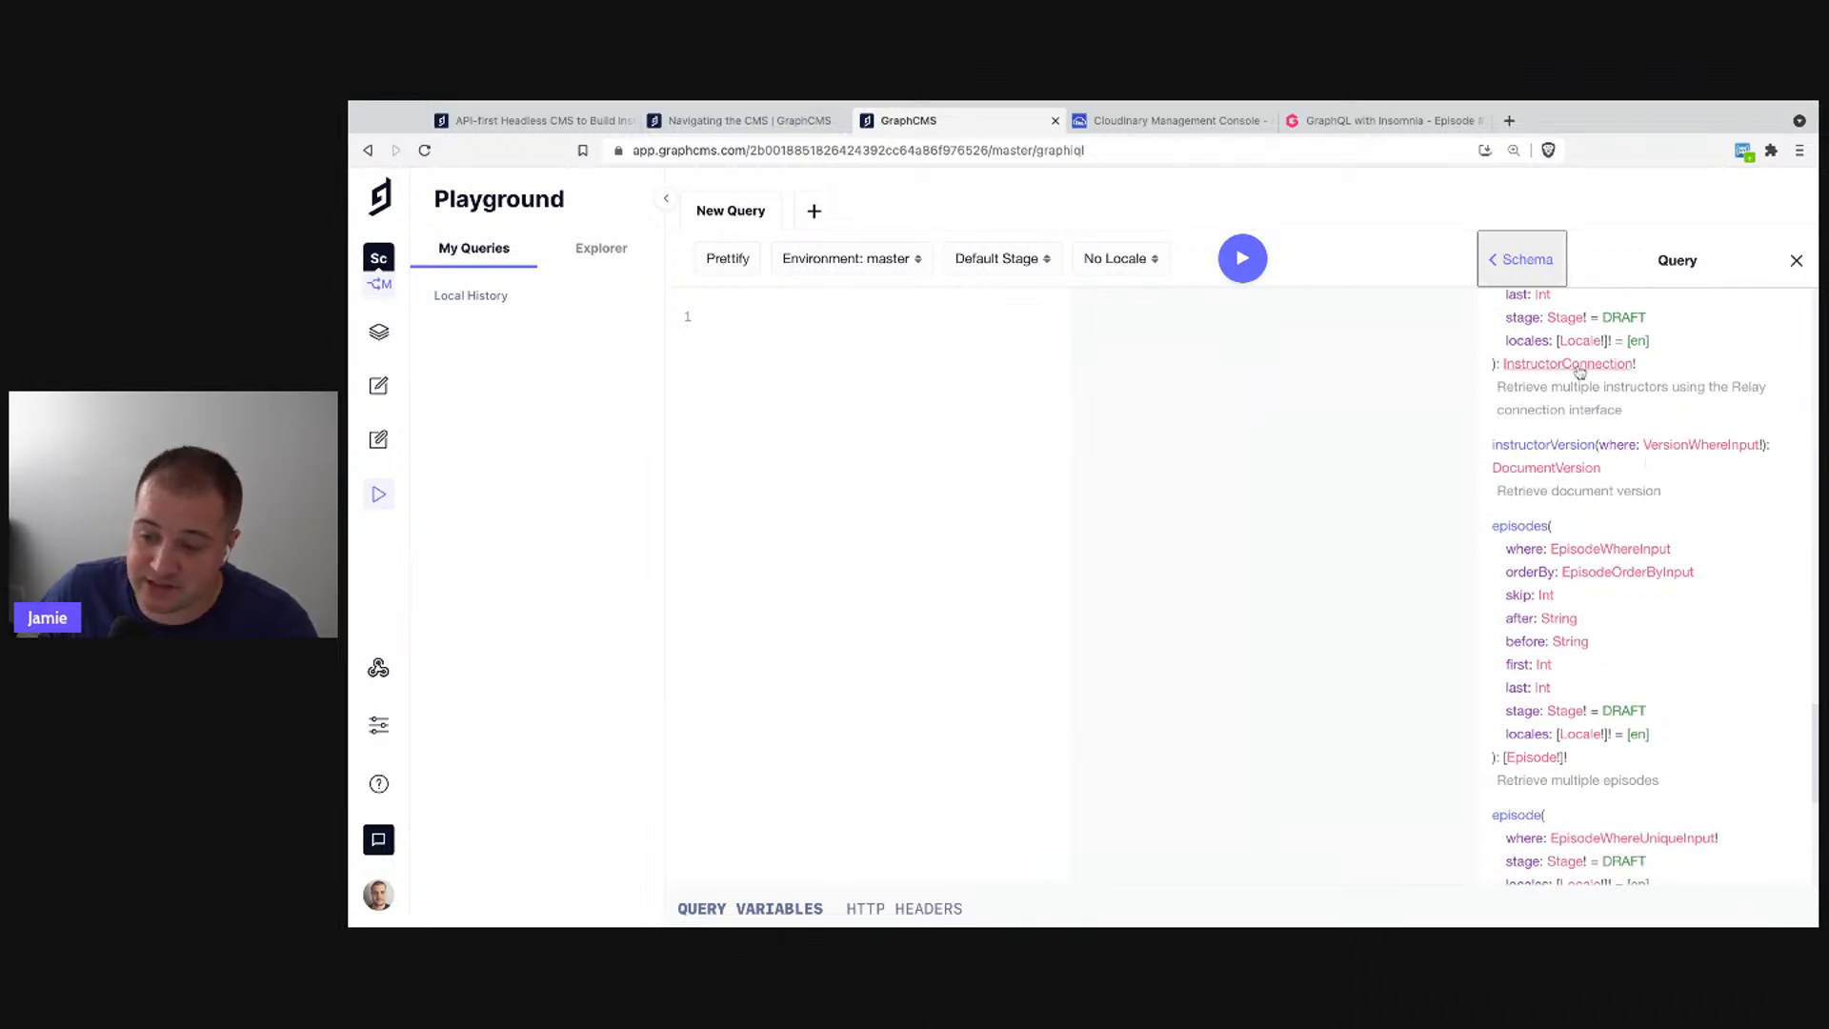
# - Go back to the schema root and browse the Mutation fields, such as createInstructor and publishInstructor
pyautogui.click(1491, 277)
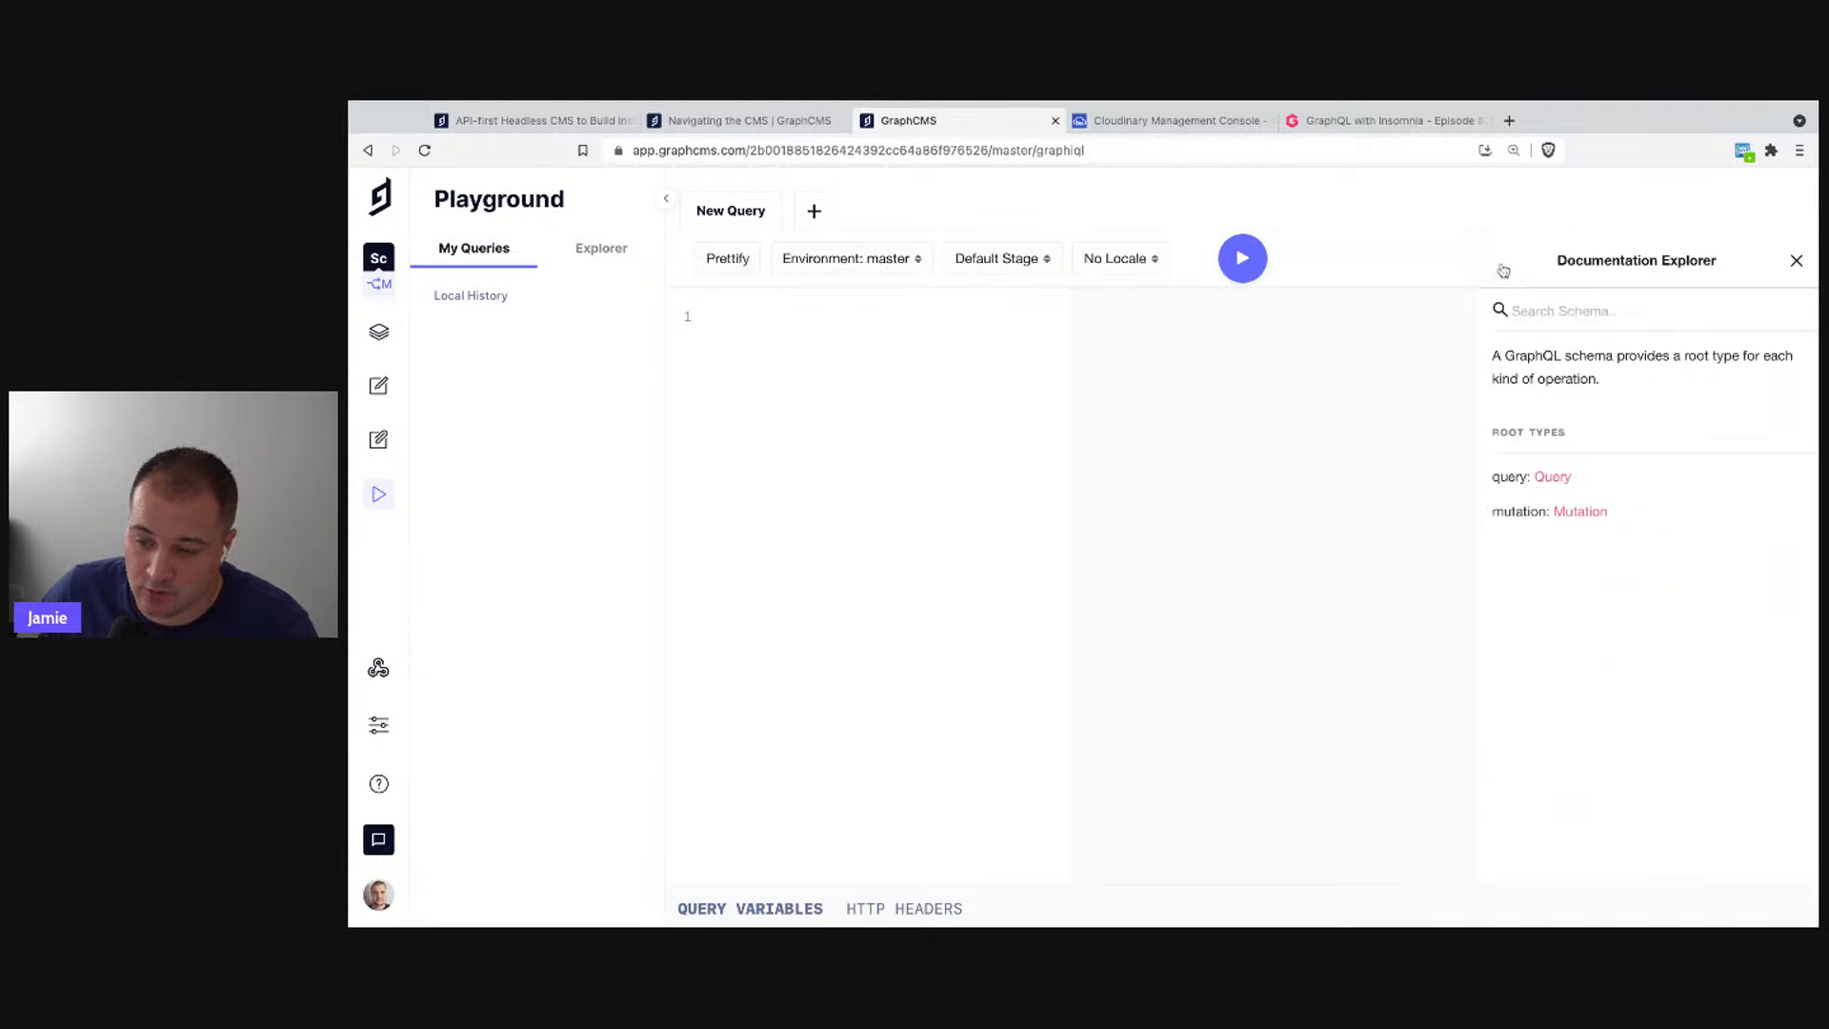
pyautogui.click(1580, 509)
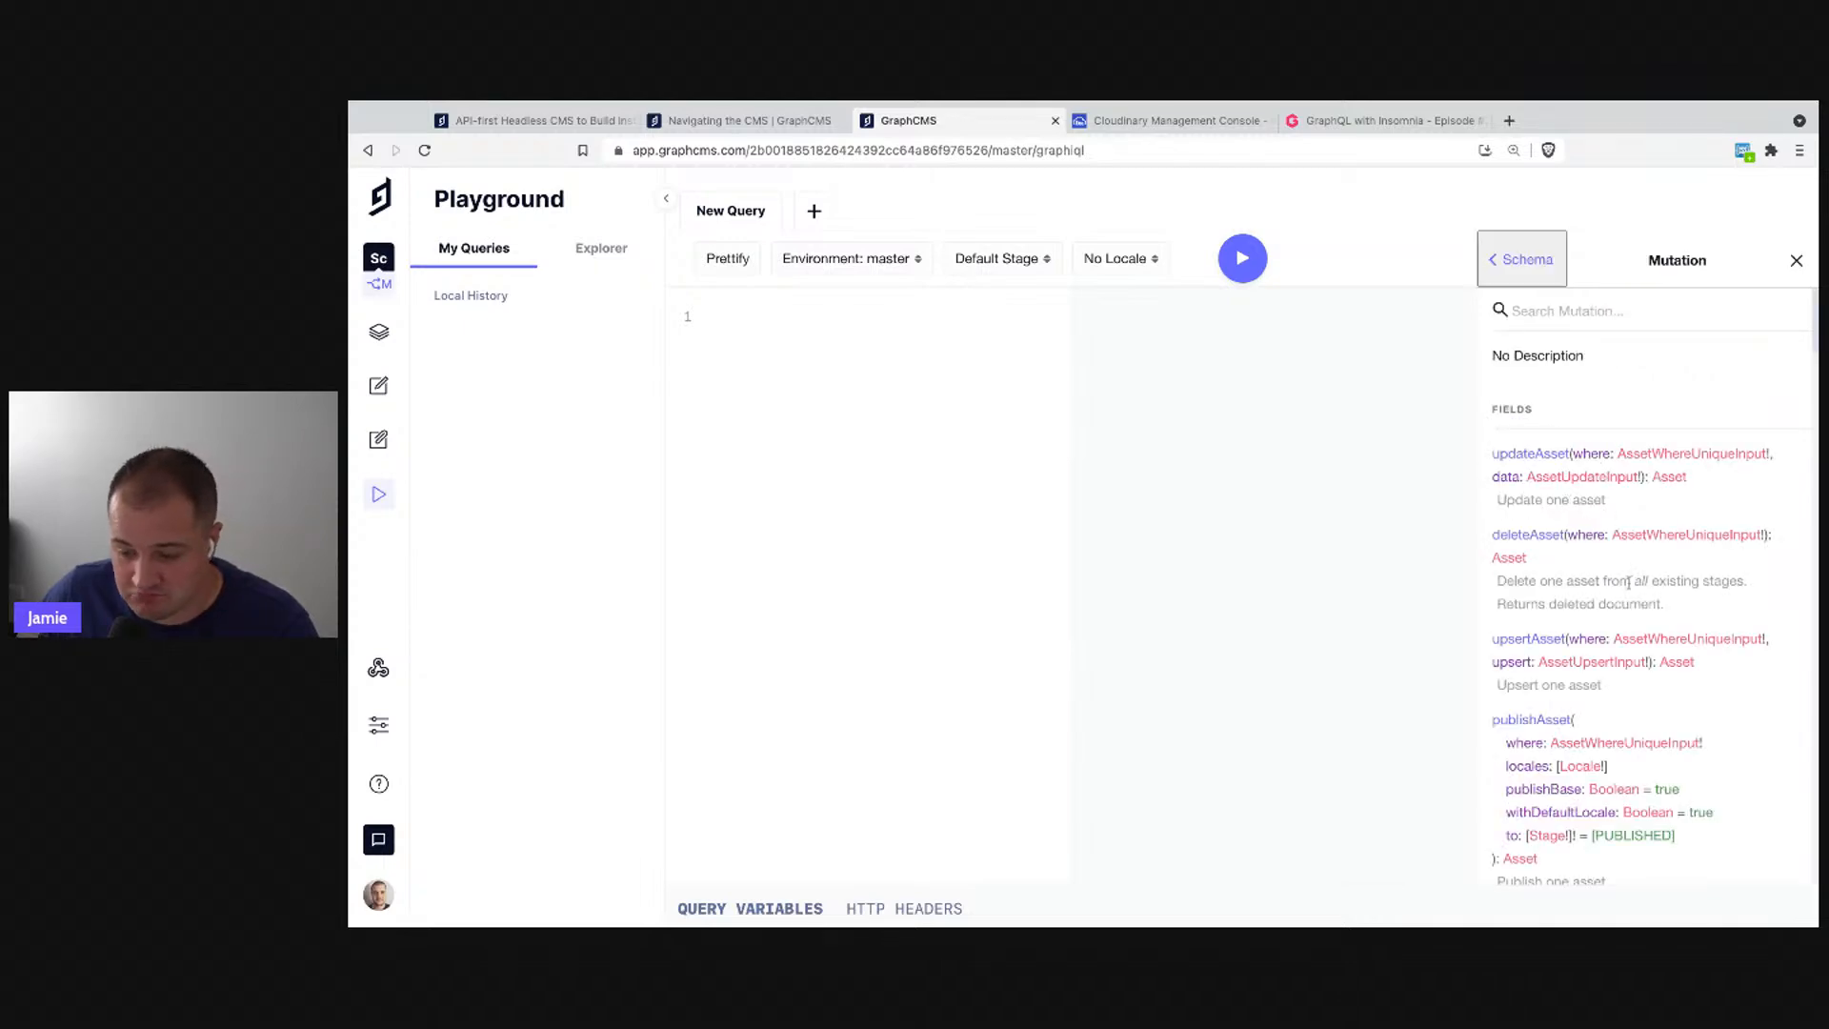
pyautogui.scroll(-5, 1631, 571)
pyautogui.scroll(-15, 1629, 583)
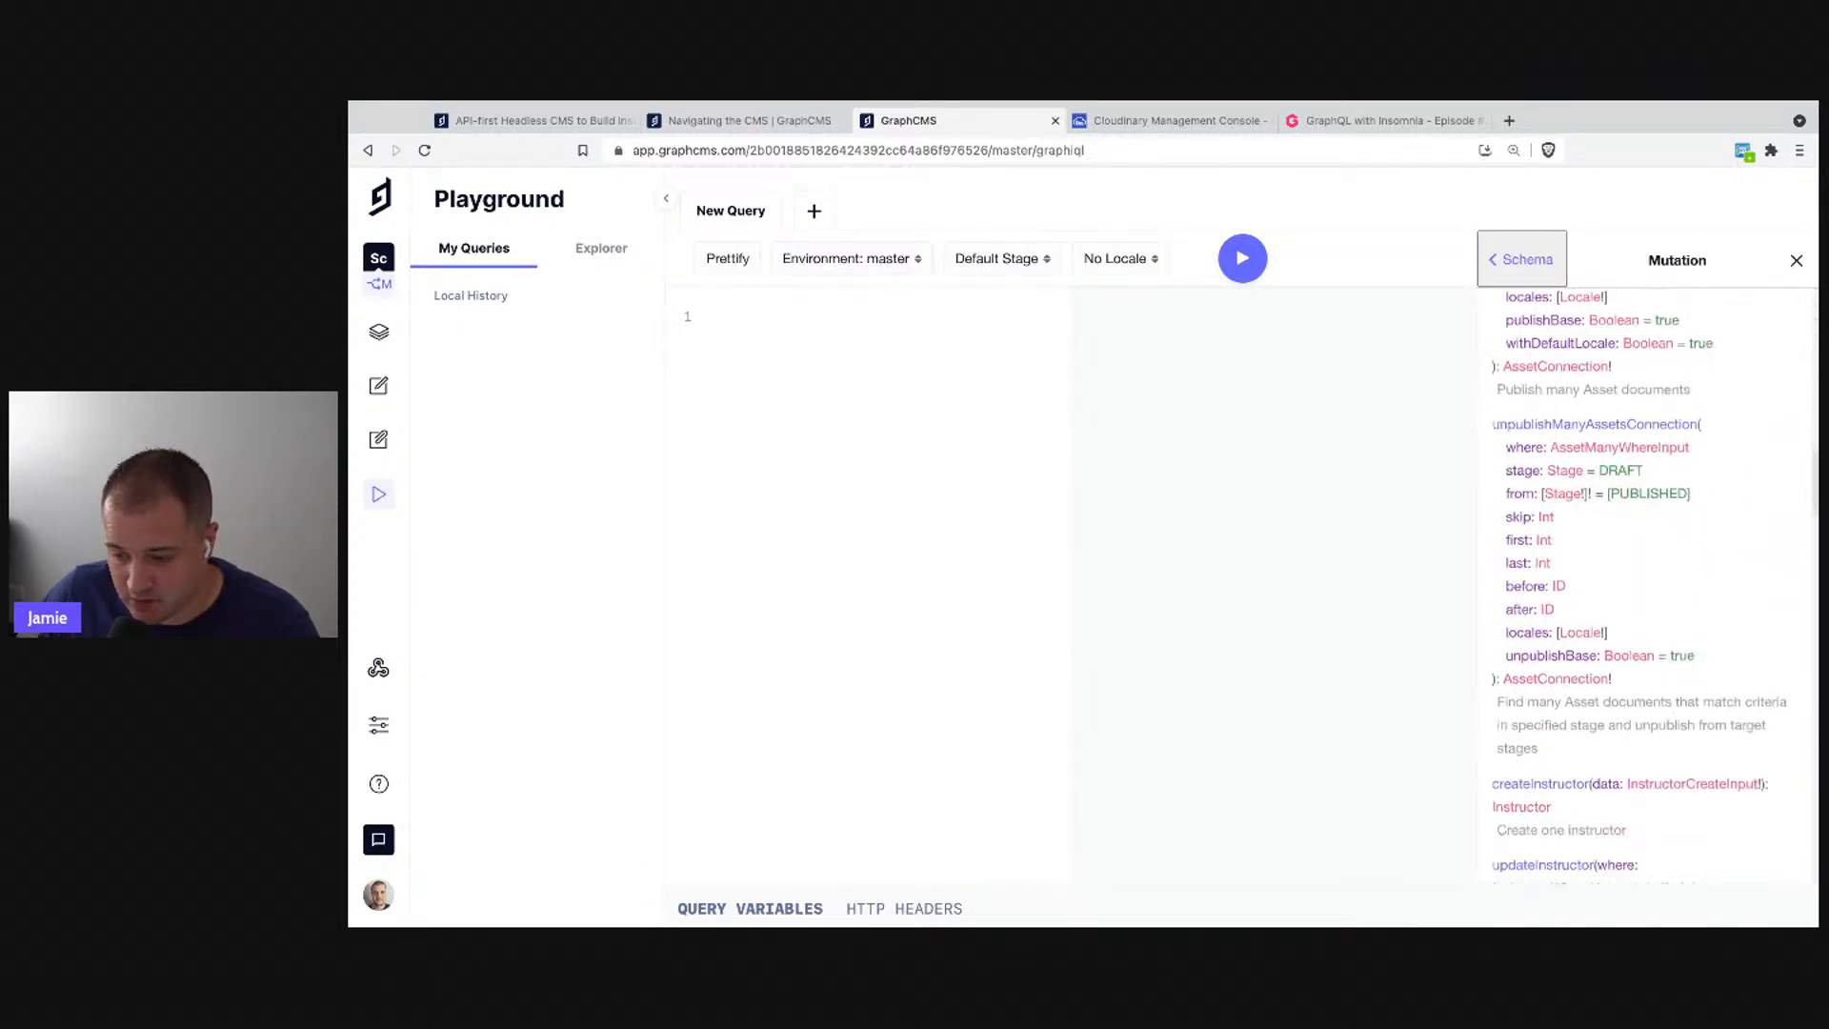
pyautogui.scroll(4, 1536, 422)
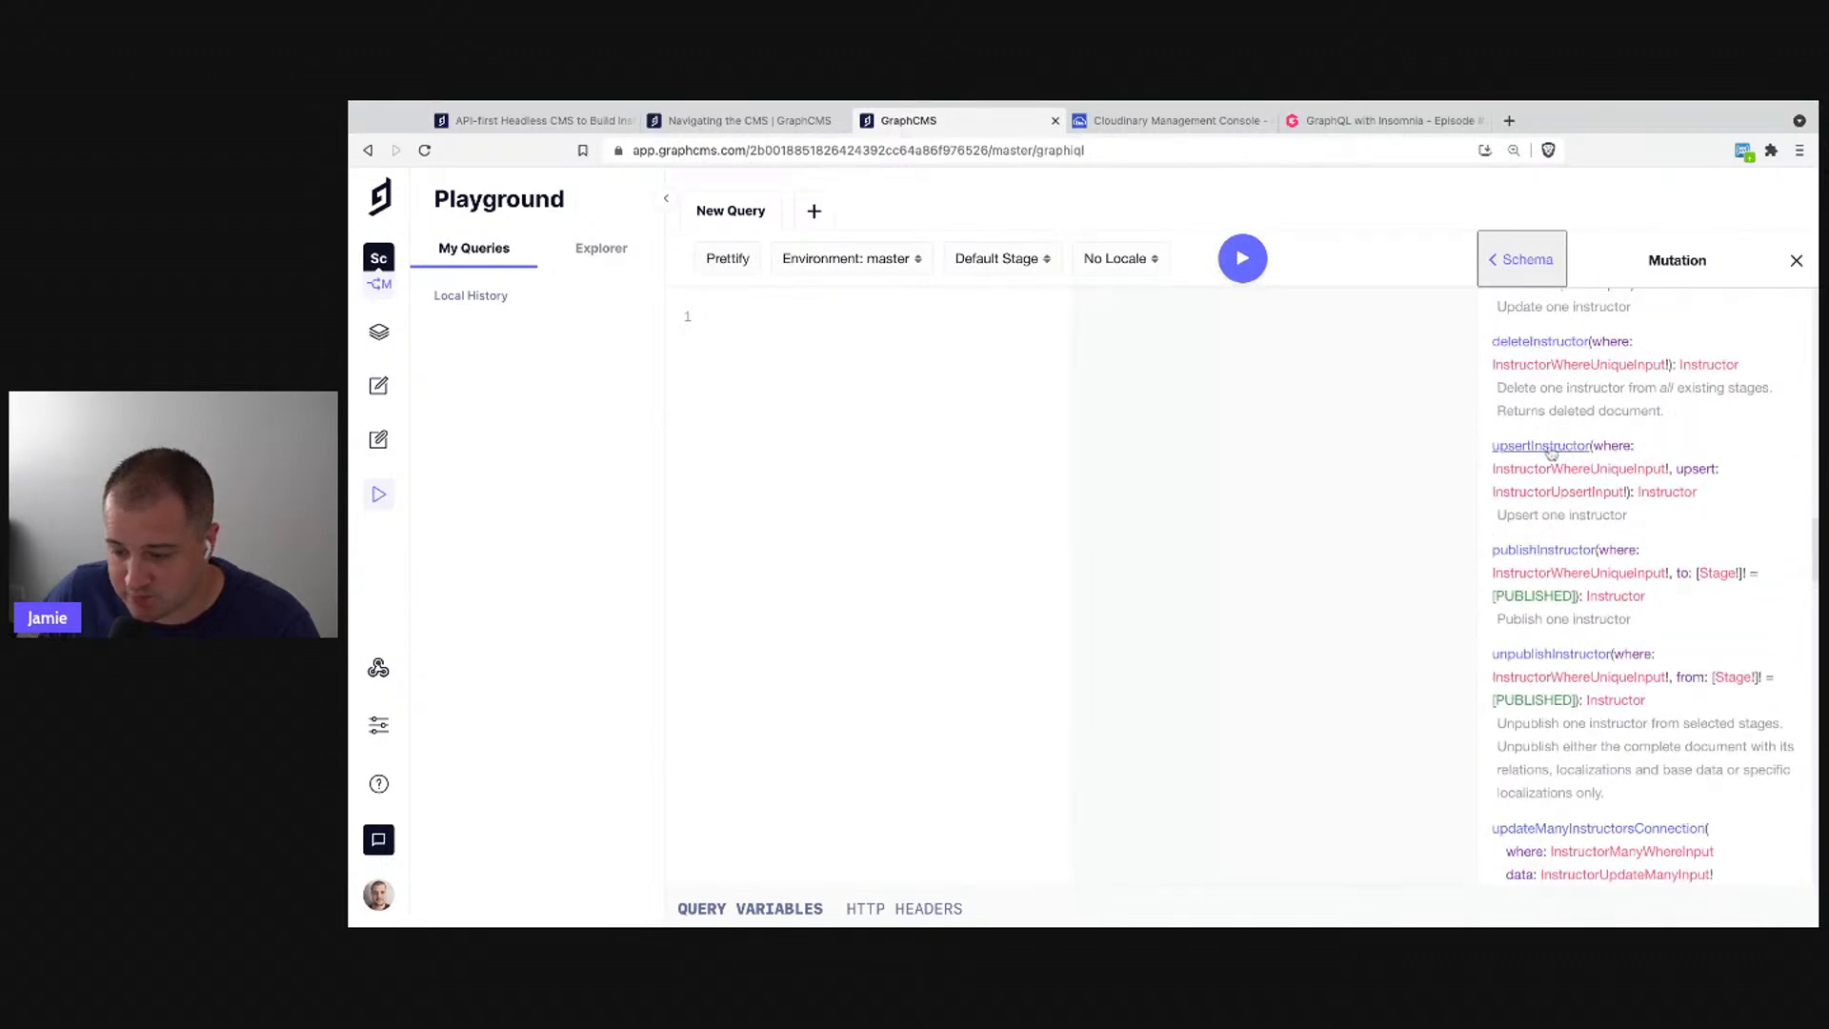
pyautogui.scroll(1, 1536, 450)
pyautogui.scroll(3, 1538, 623)
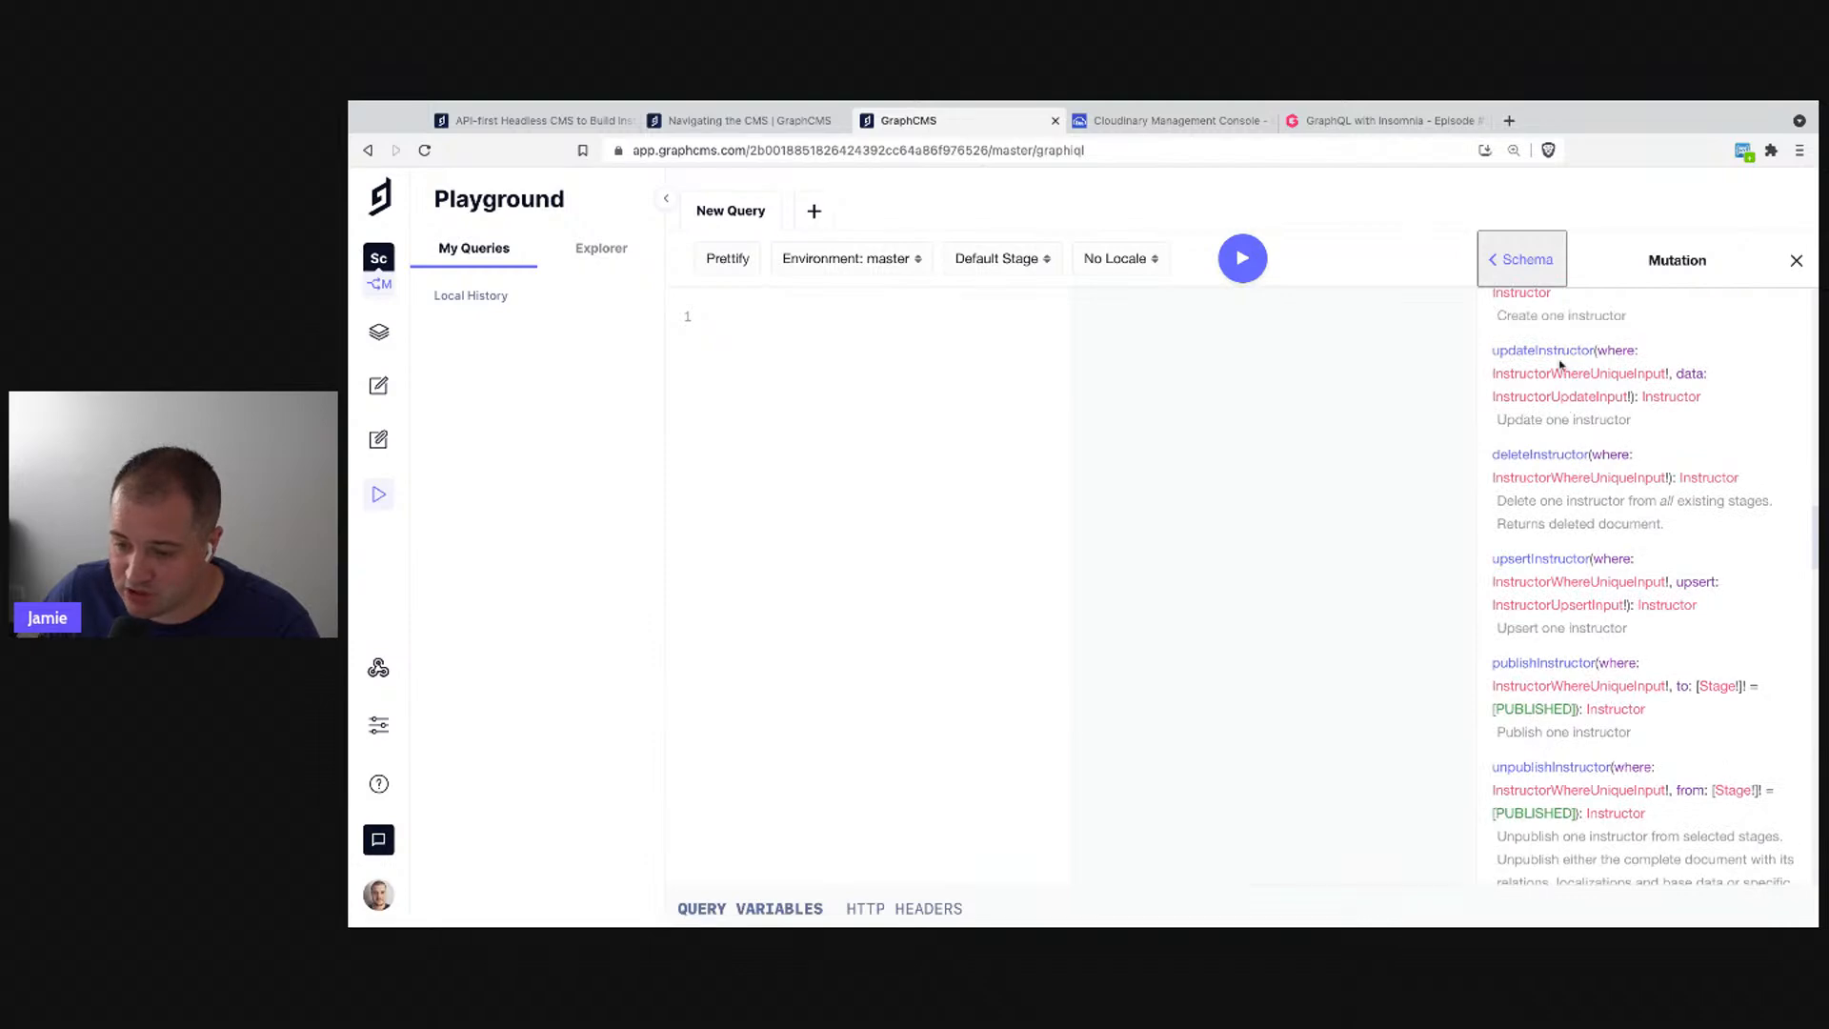
pyautogui.scroll(1, 1559, 381)
pyautogui.scroll(3, 1554, 411)
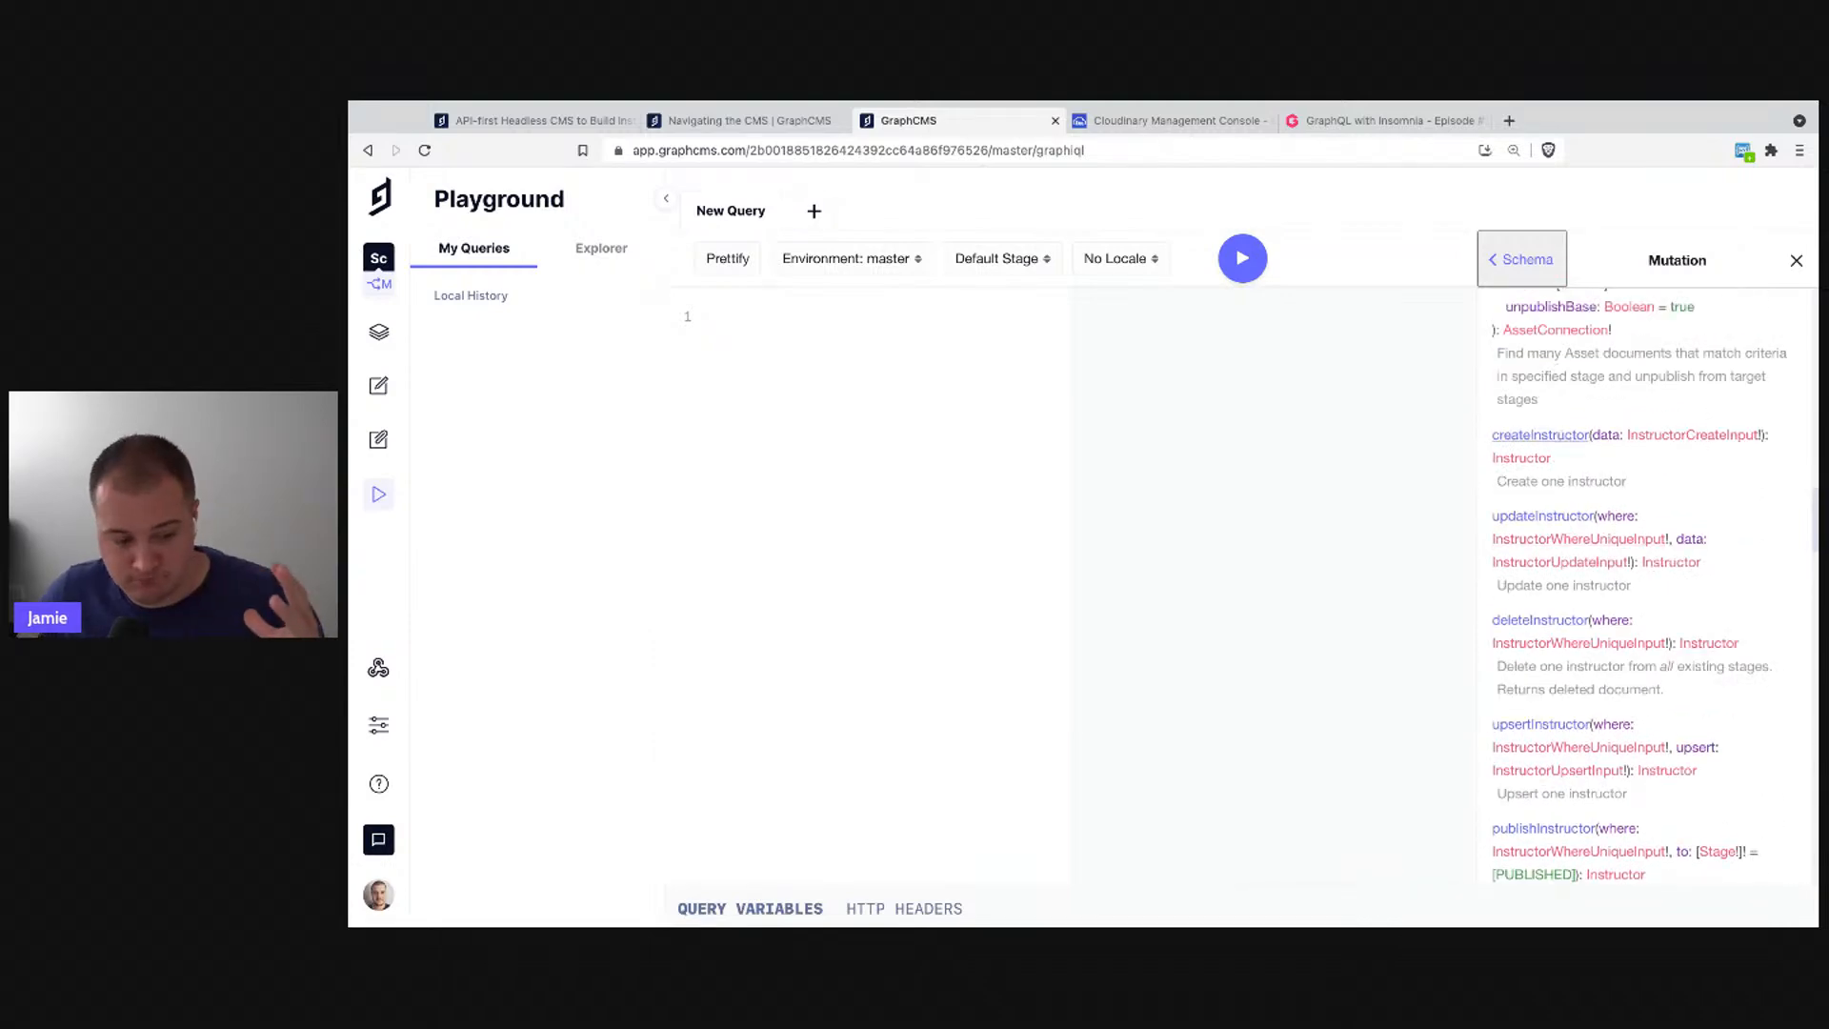
# - Look over the graphcms.com homepage headline, then close the Playground's Docs panel
pyautogui.click(537, 125)
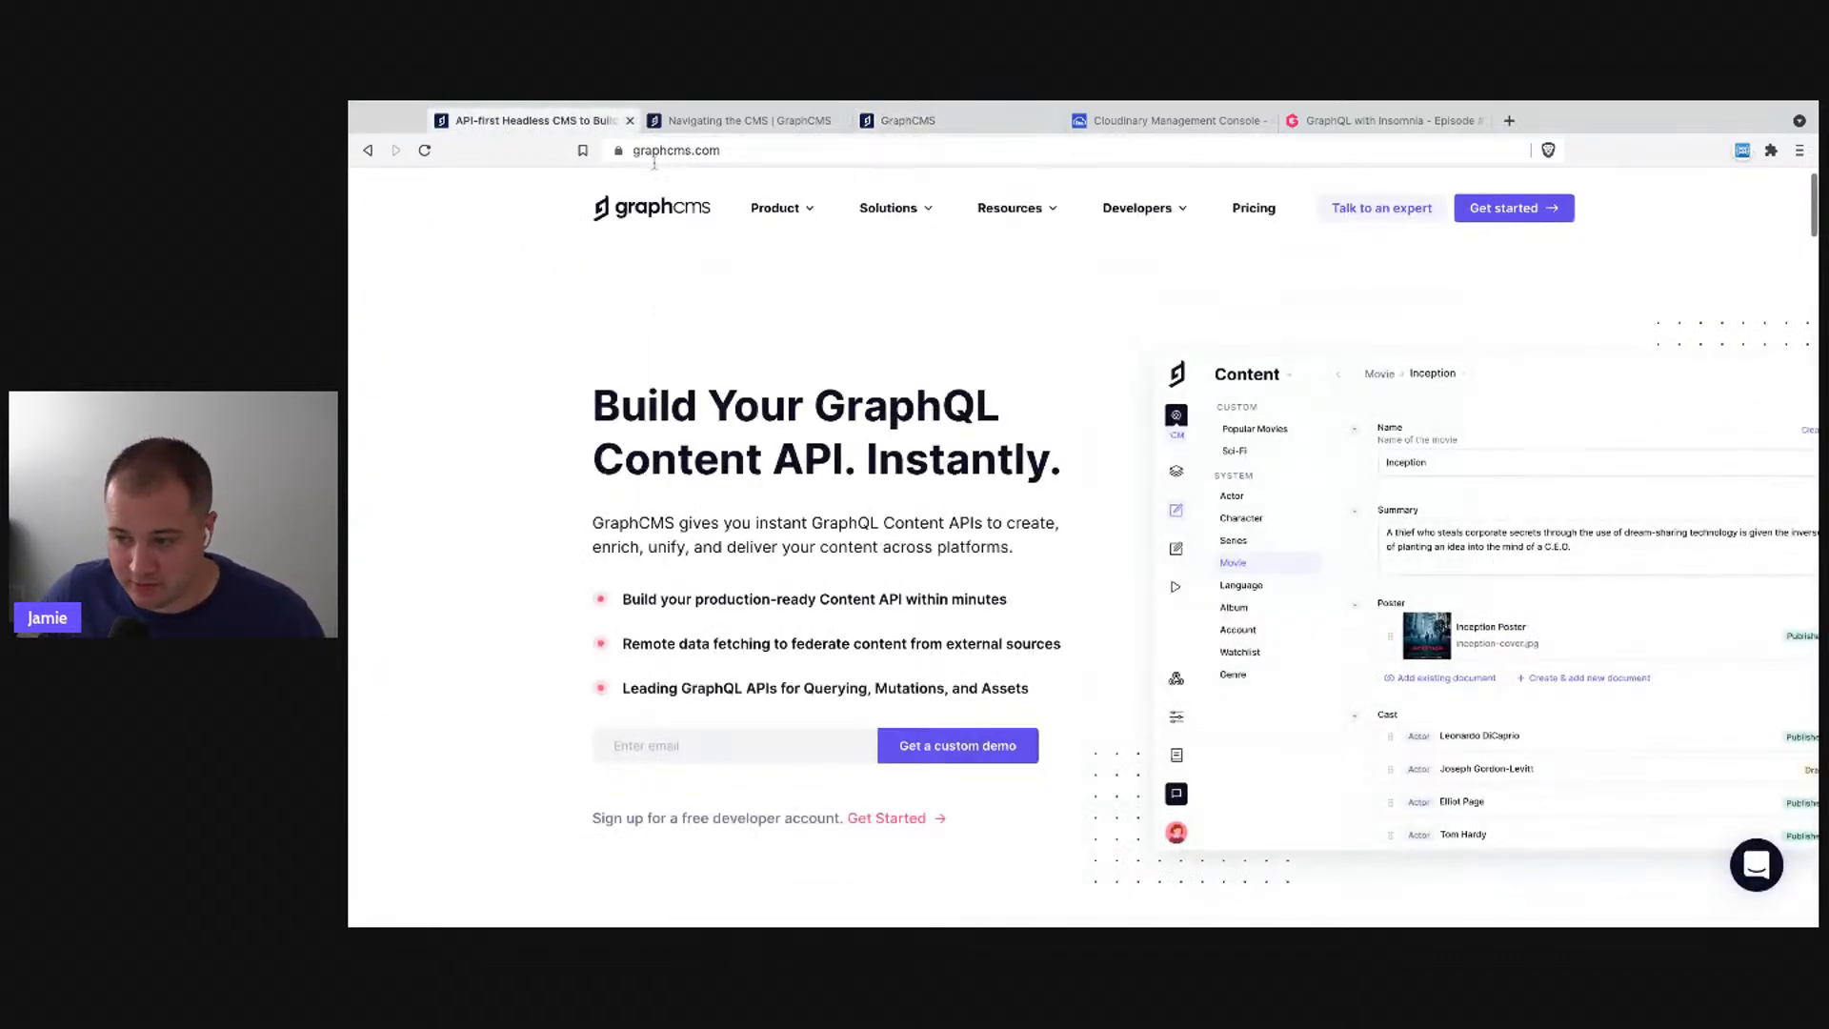
pyautogui.moveTo(592, 402); pyautogui.dragTo(1050, 463)
pyautogui.click(1050, 463)
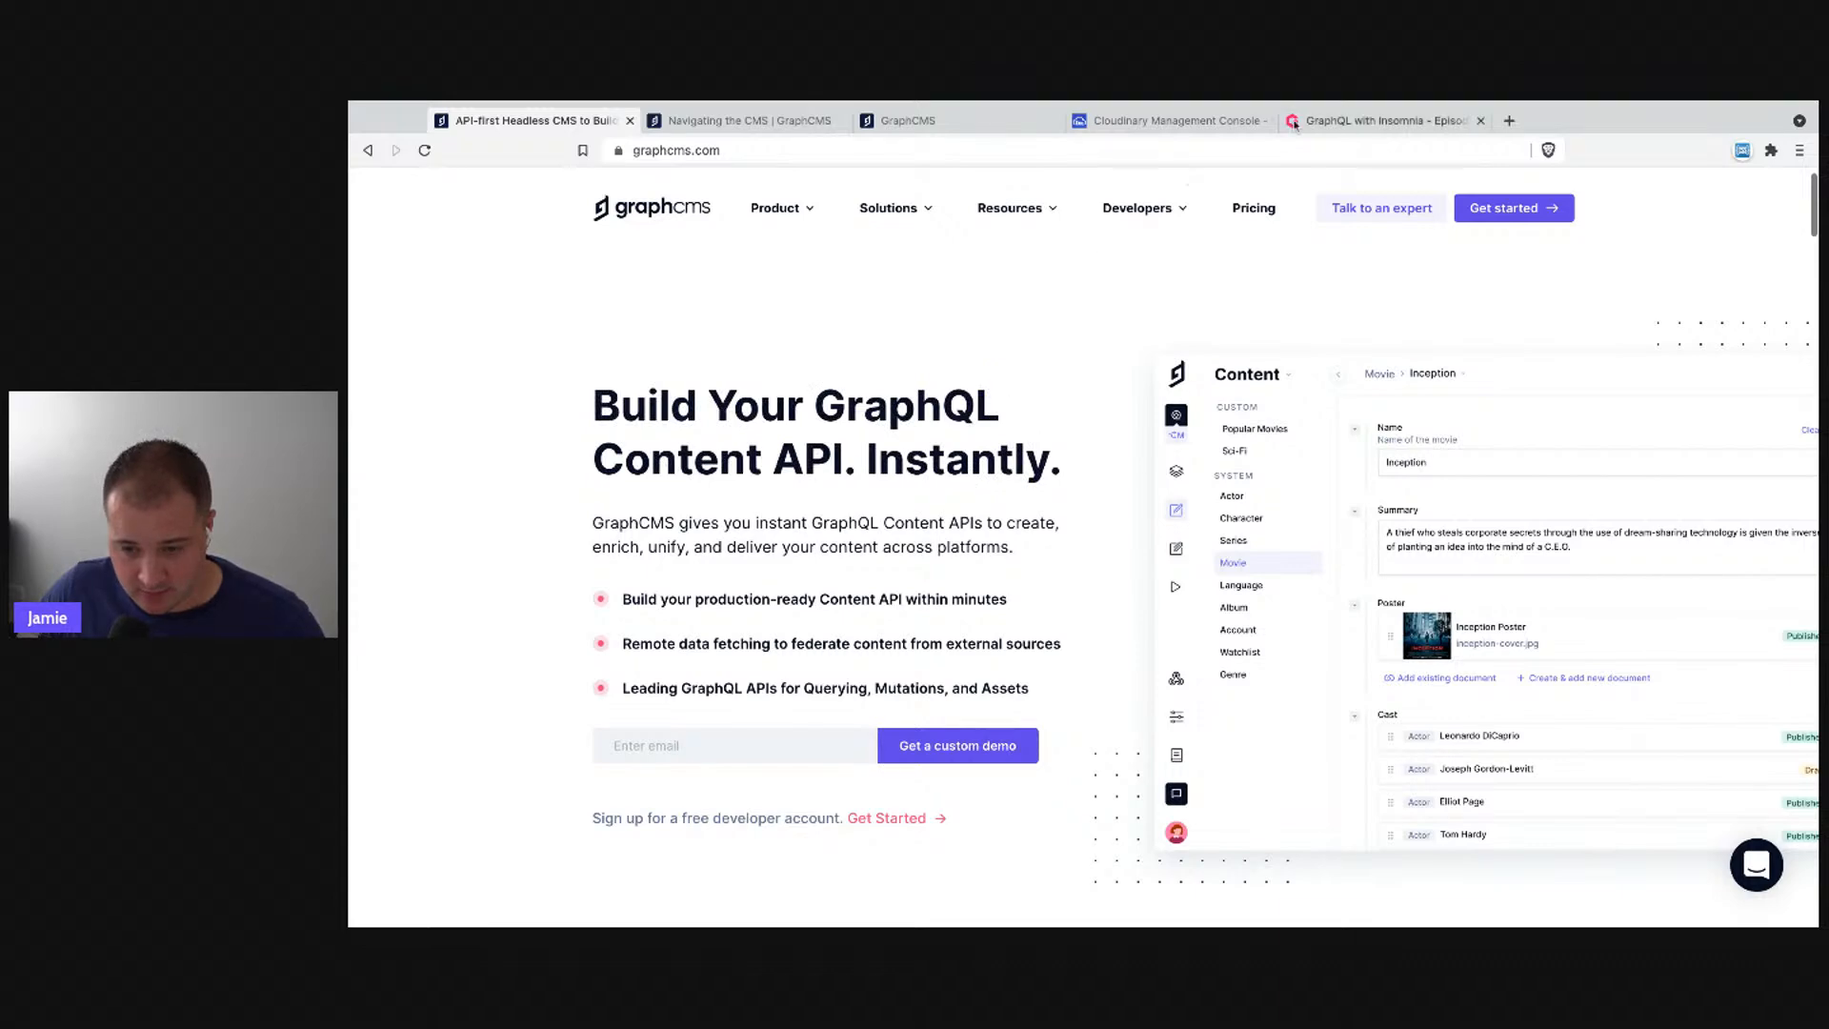
pyautogui.click(908, 120)
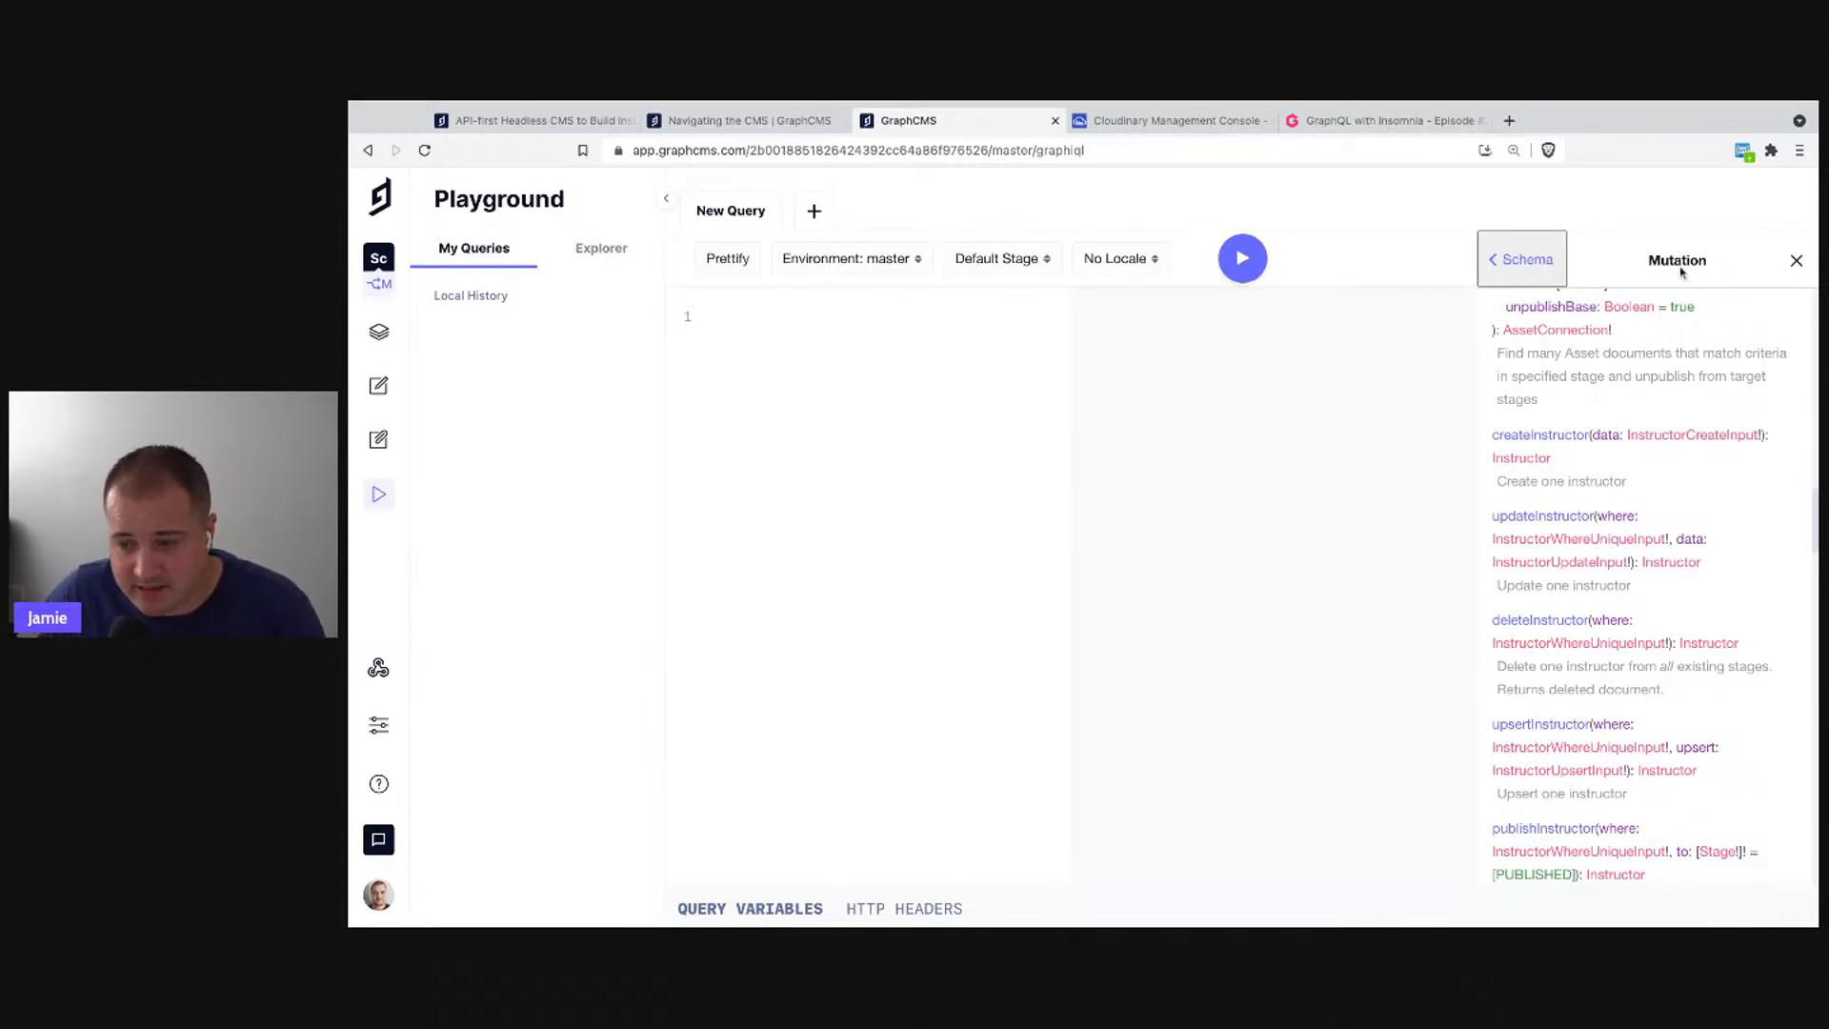
pyautogui.click(1797, 262)
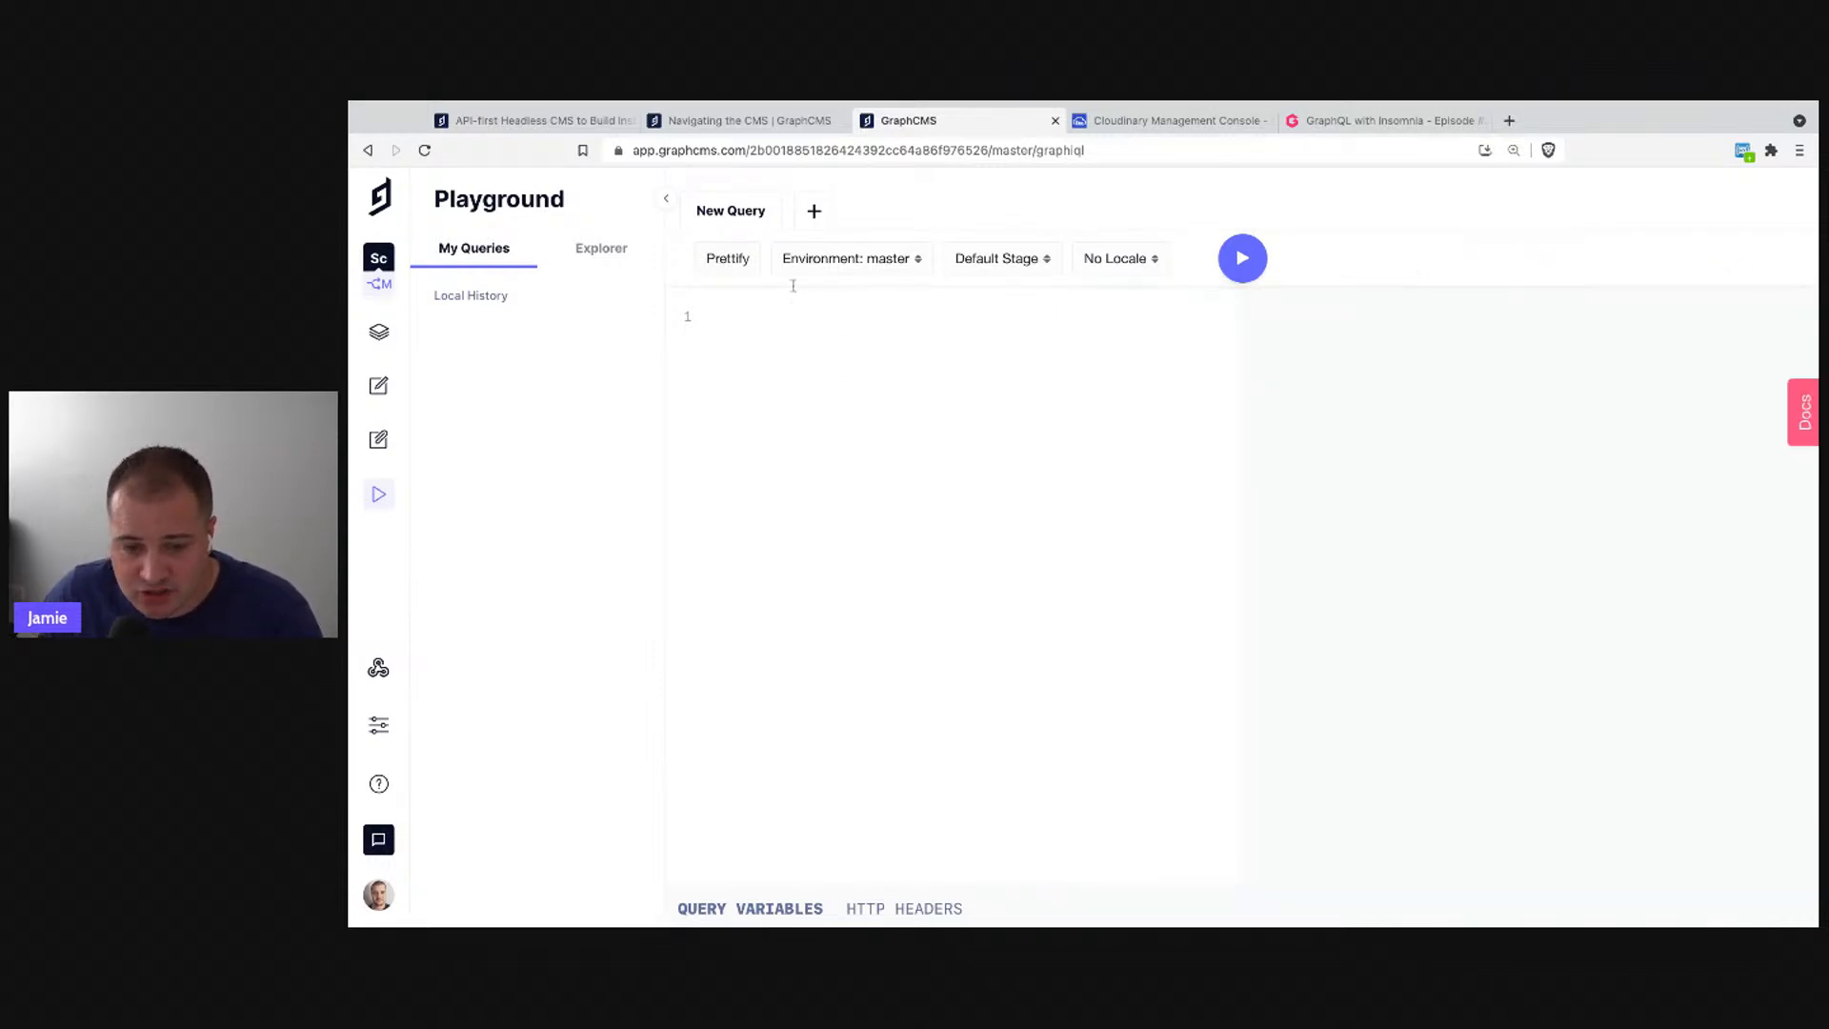
# - Add the episodes field to a new query from the field explorer tree
pyautogui.click(589, 250)
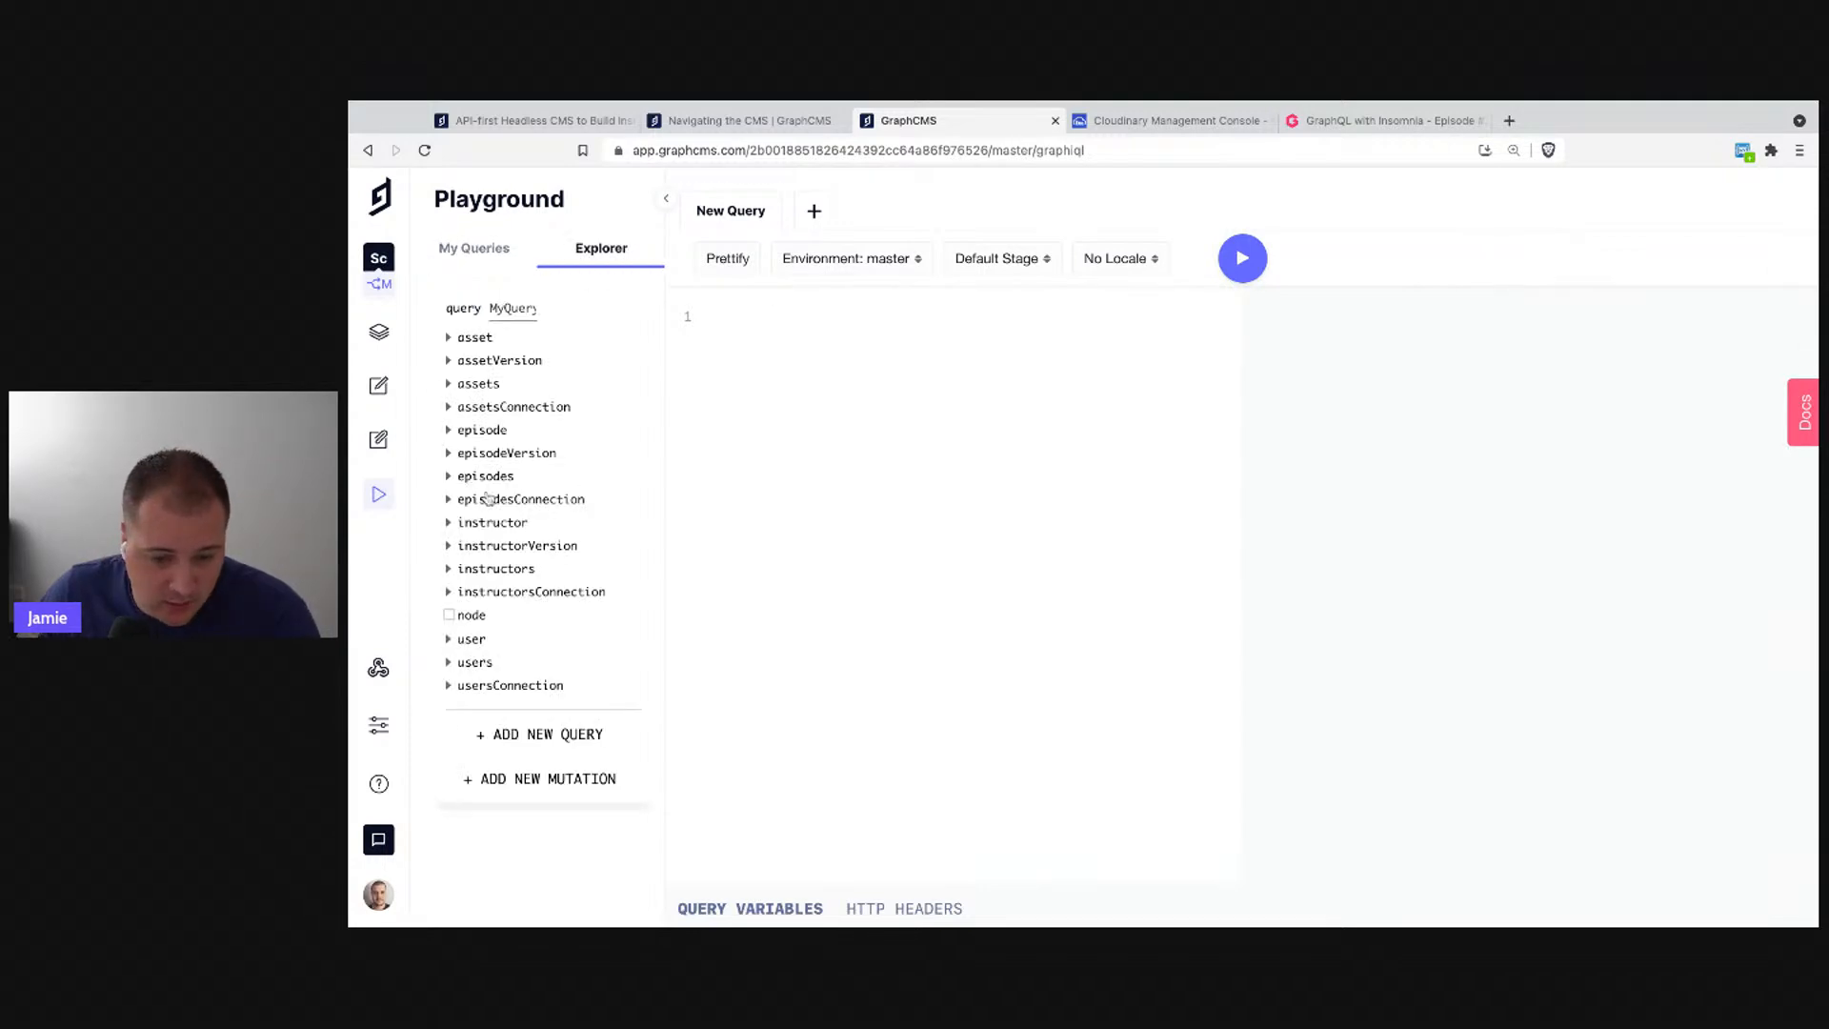
pyautogui.click(488, 476)
pyautogui.scroll(-3, 519, 572)
pyautogui.click(772, 428)
pyautogui.scroll(3, 603, 368)
pyautogui.click(481, 248)
# - Request id, title and slug inside the episodes selection block
pyautogui.click(797, 343)
pyautogui.write('{')
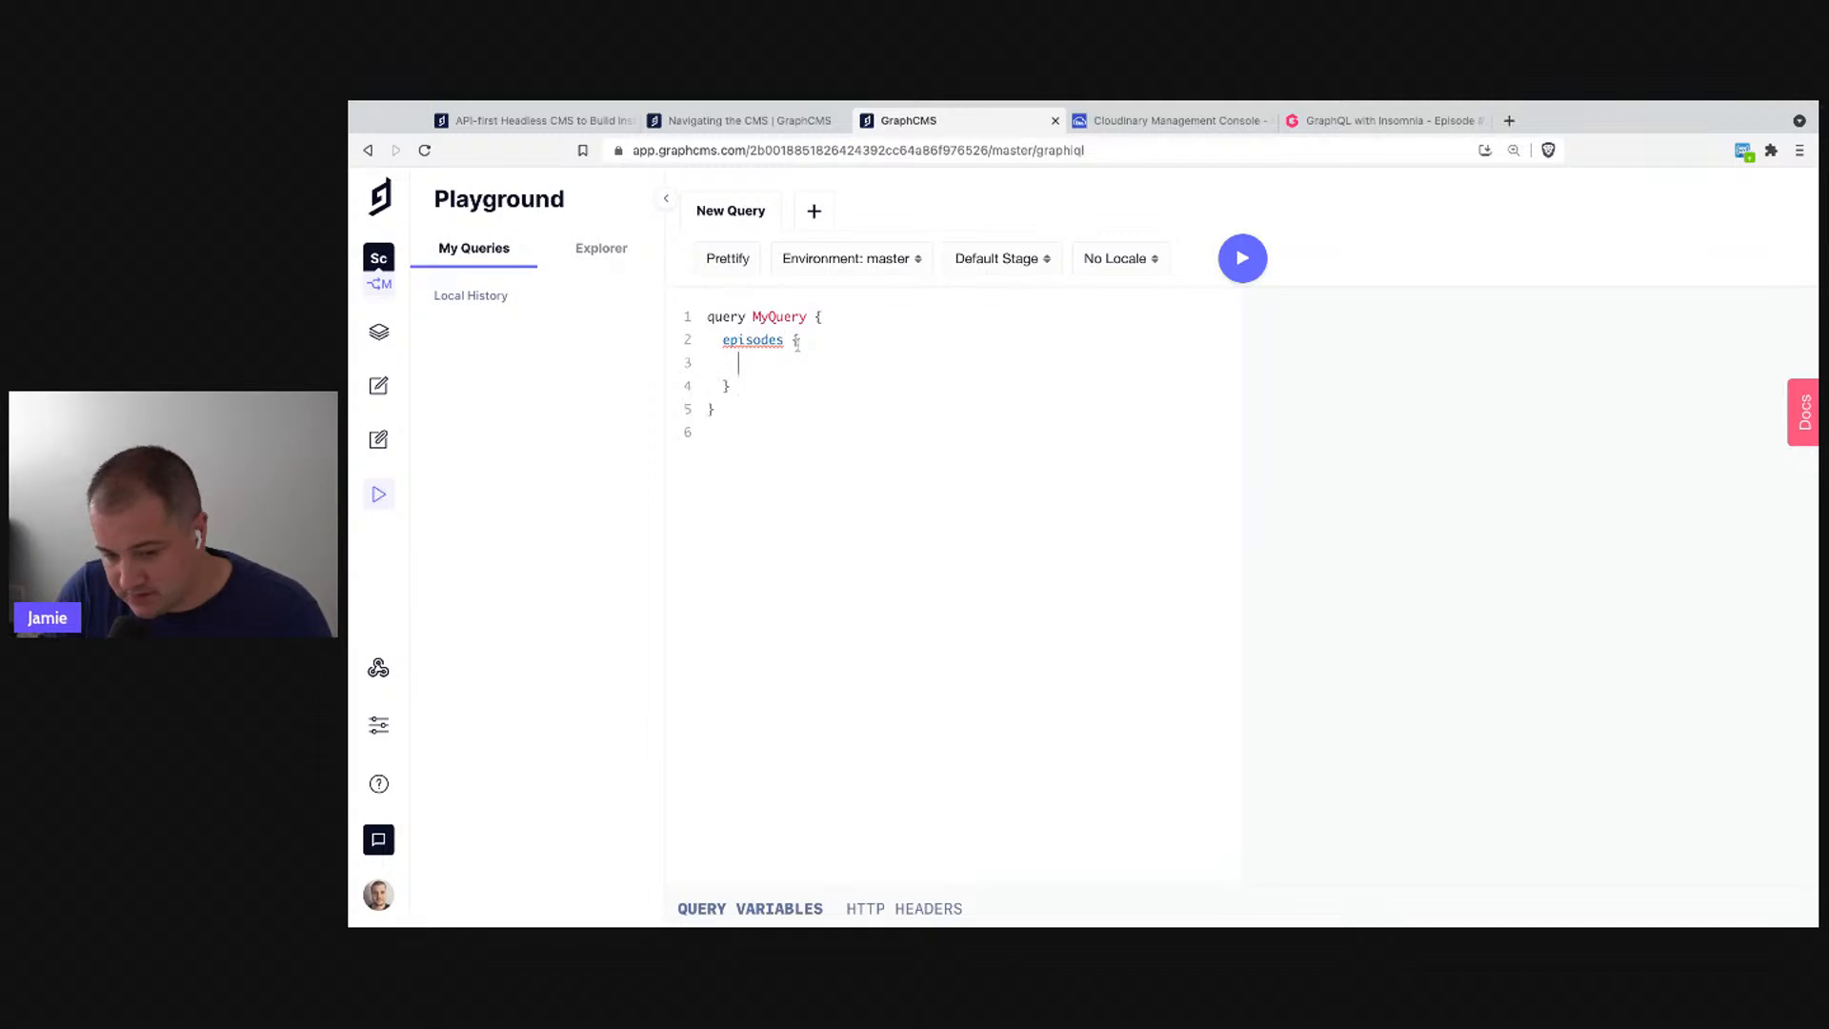
pyautogui.press('Return')
pyautogui.write('id')
pyautogui.press('Return')
pyautogui.write('title')
pyautogui.press('Return')
pyautogui.write('slug')
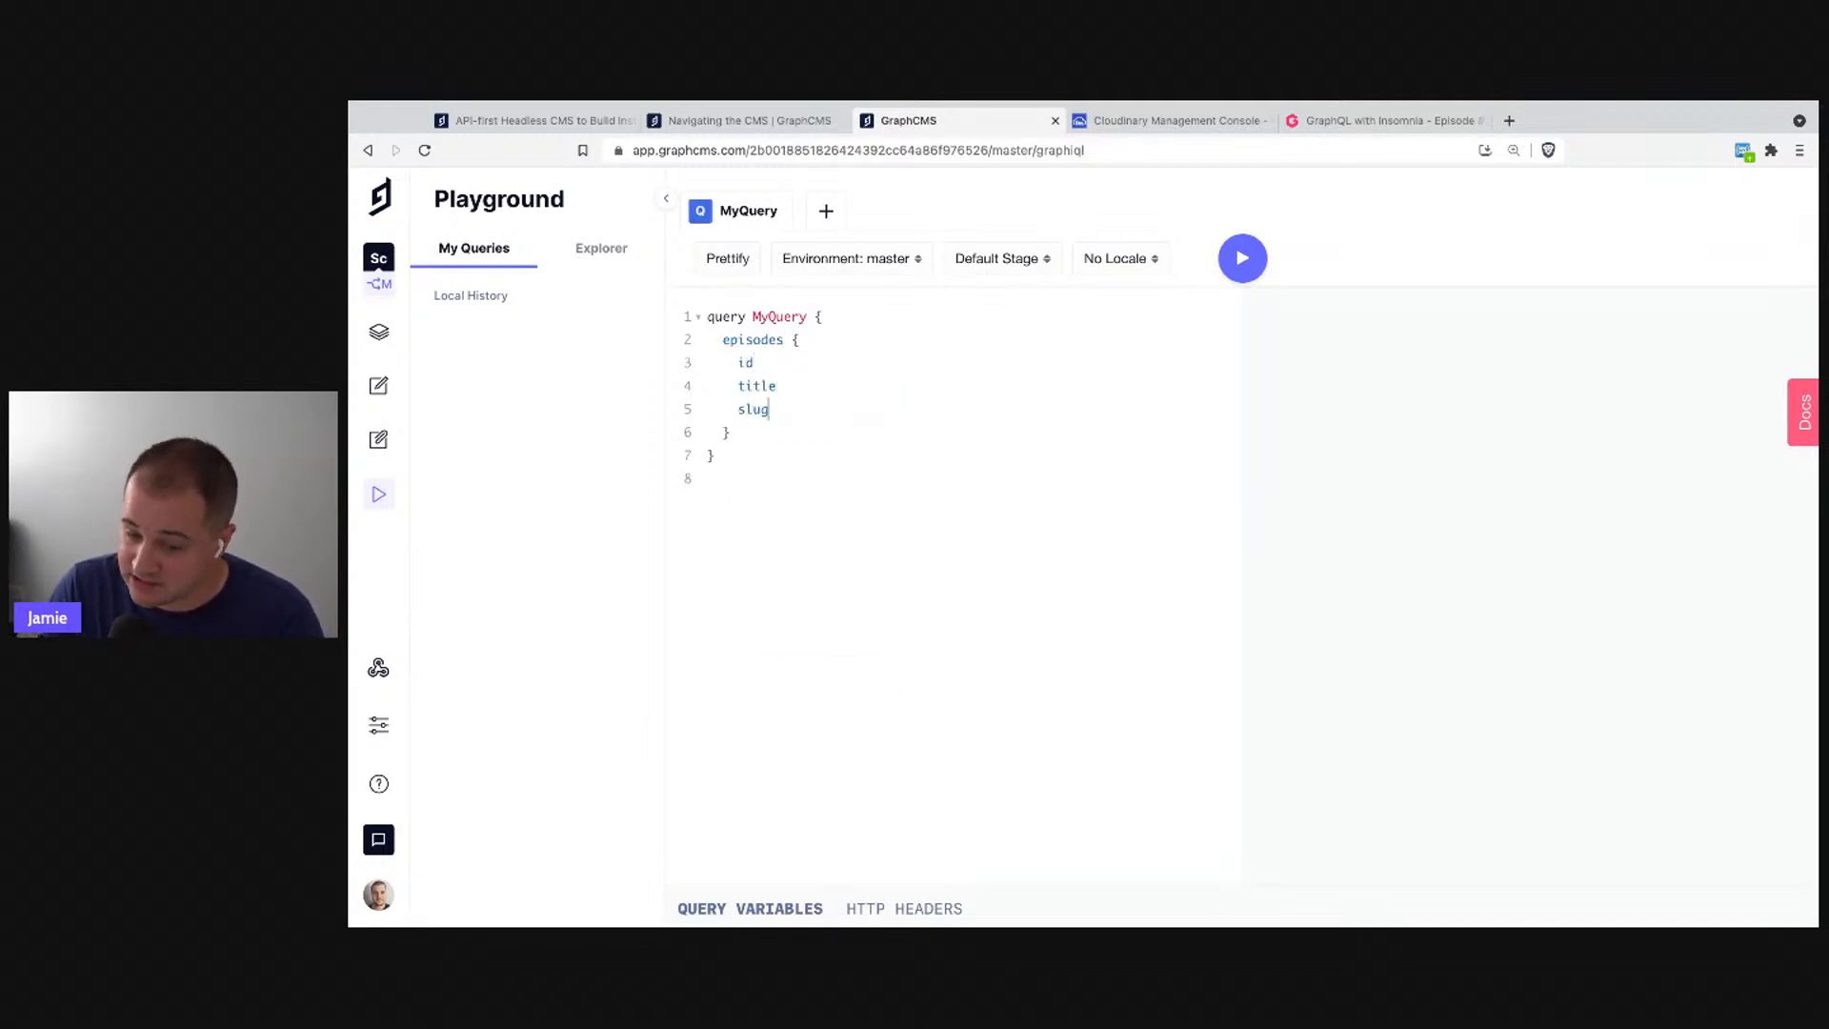
pyautogui.press('Return')
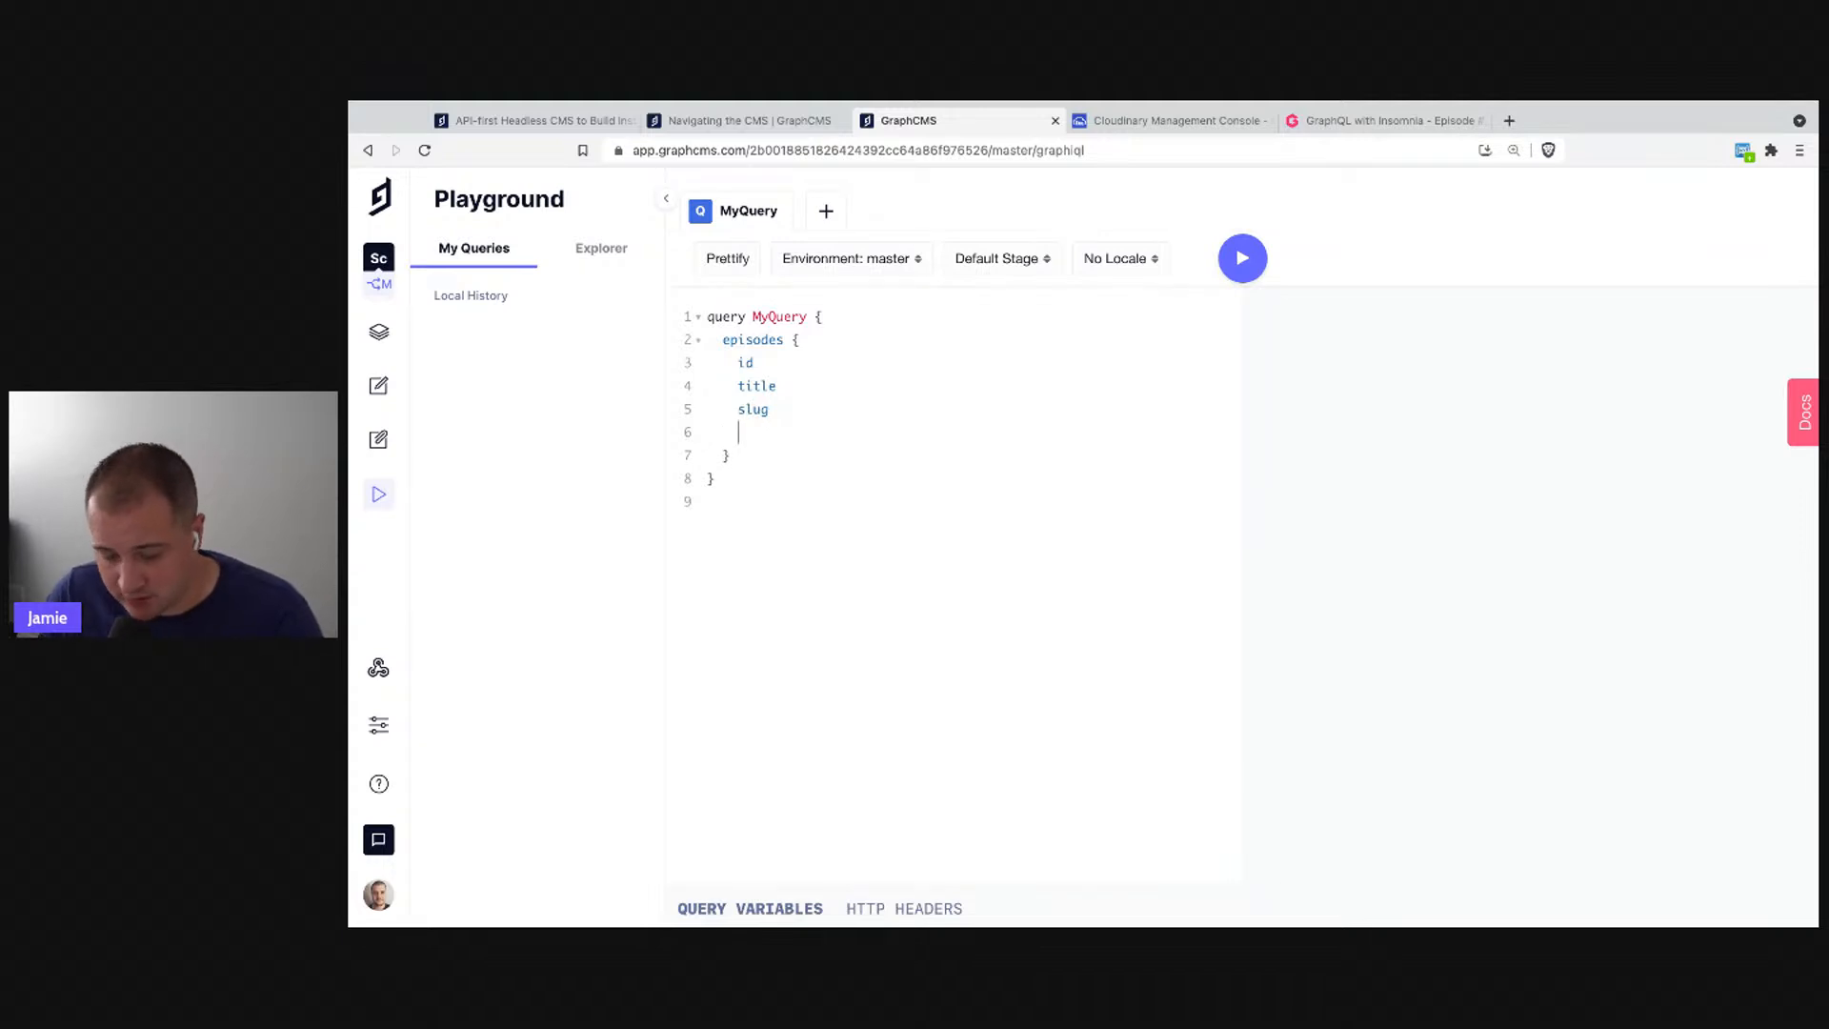
# - Add description from autocomplete and open an empty '{' sub-selection for it
pyautogui.hotkey('ctrl', 'space')
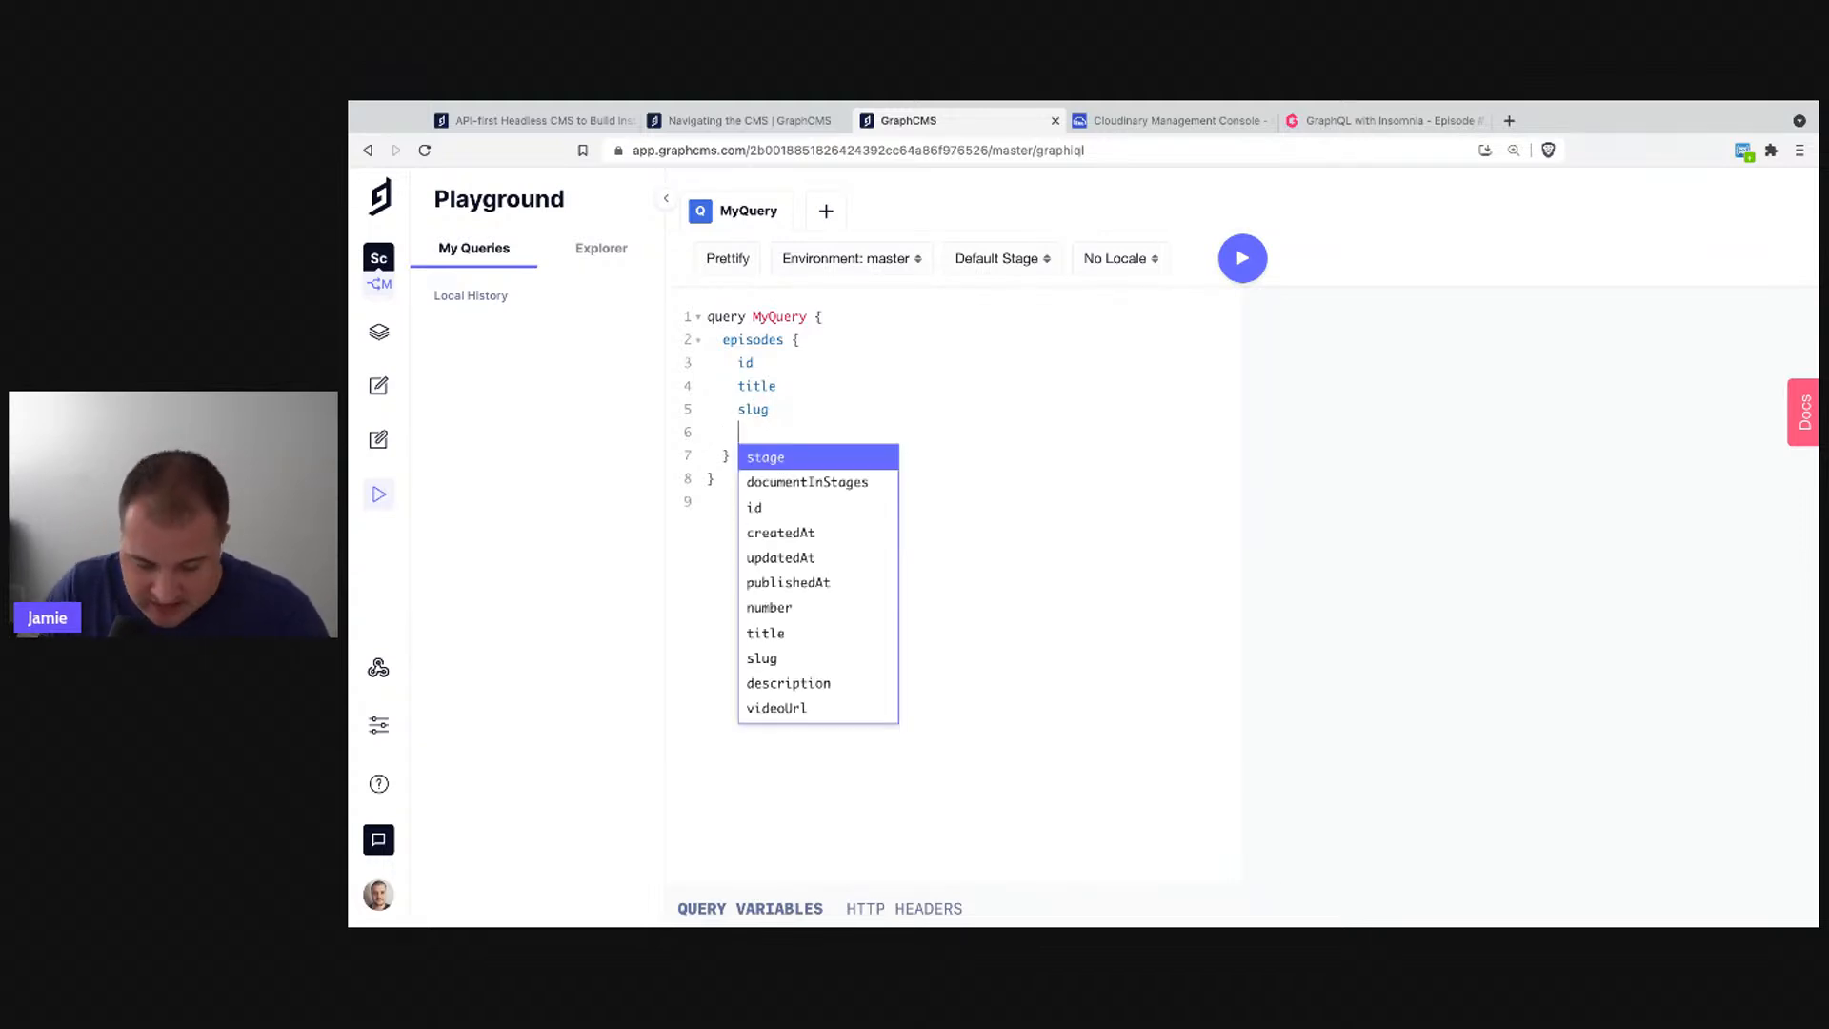
pyautogui.press('Up')
pyautogui.press('Up')
pyautogui.press('Up')
pyautogui.press('Up')
pyautogui.press('Up')
pyautogui.press('Up')
pyautogui.press('Up')
pyautogui.press('Up')
pyautogui.press('Up')
pyautogui.press('Up')
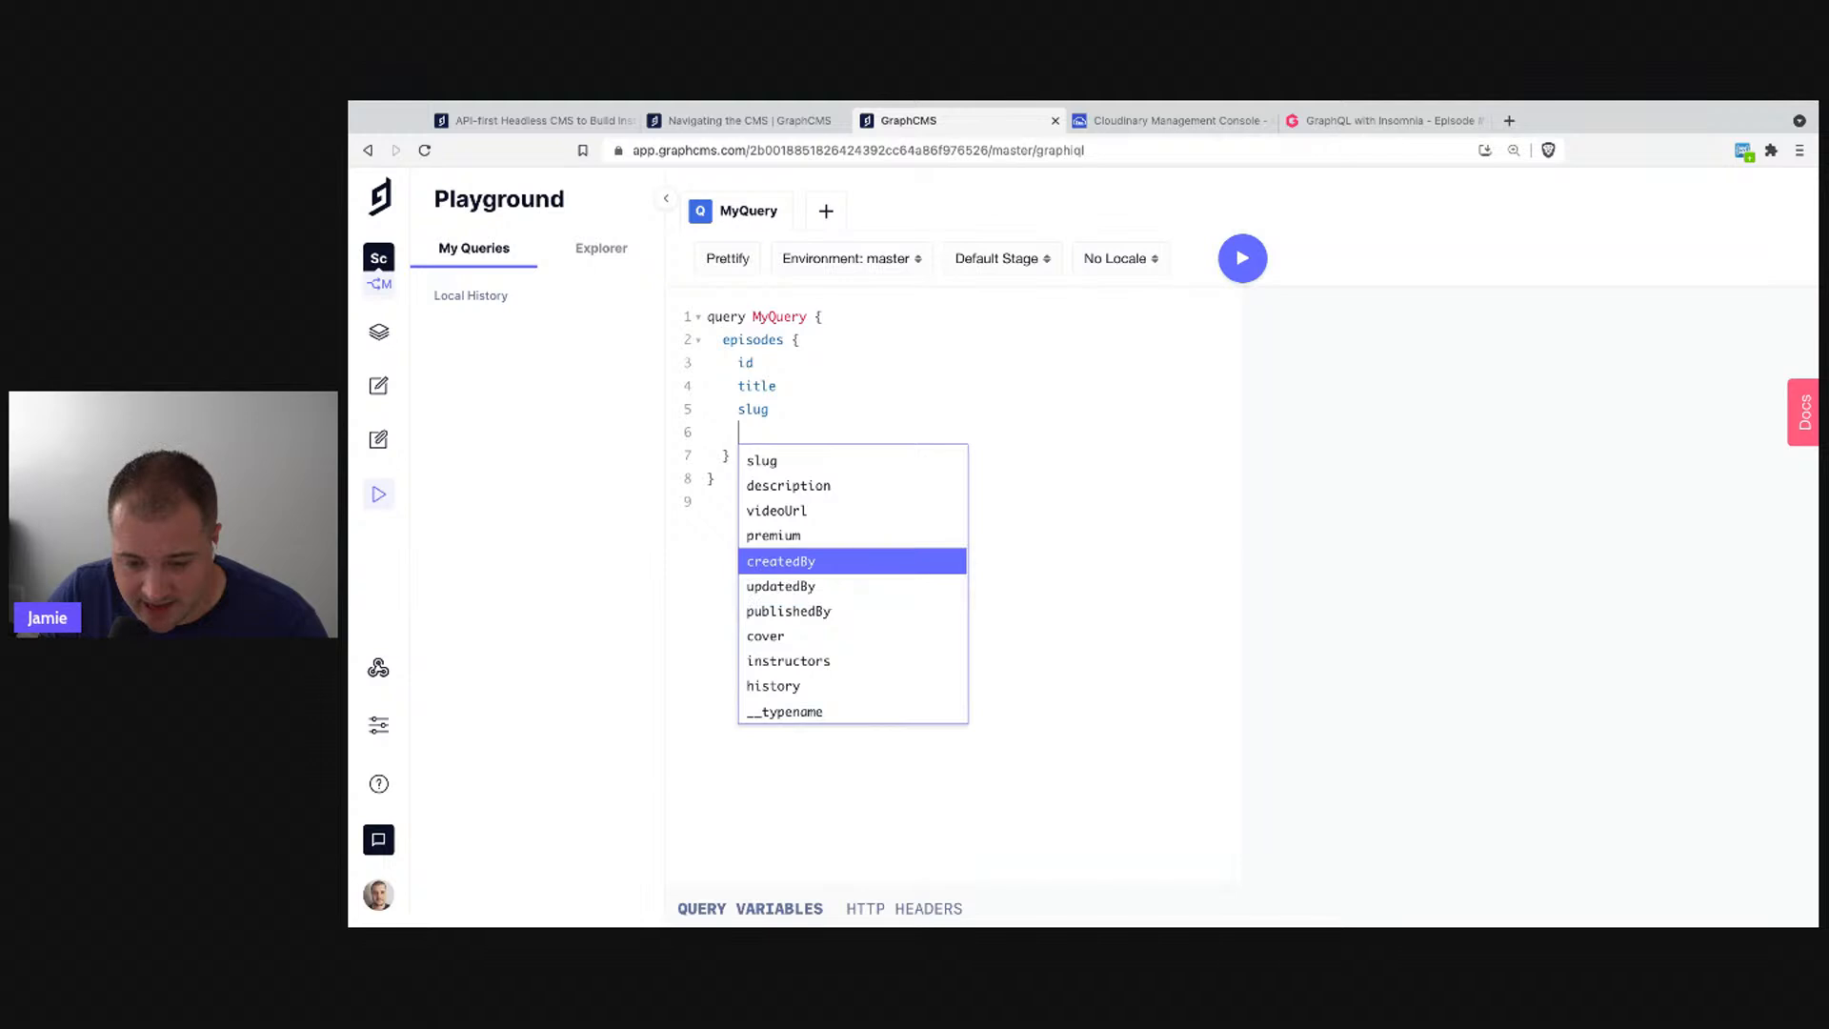
pyautogui.press('Up')
pyautogui.press('Up')
pyautogui.press('Down')
pyautogui.press('Down')
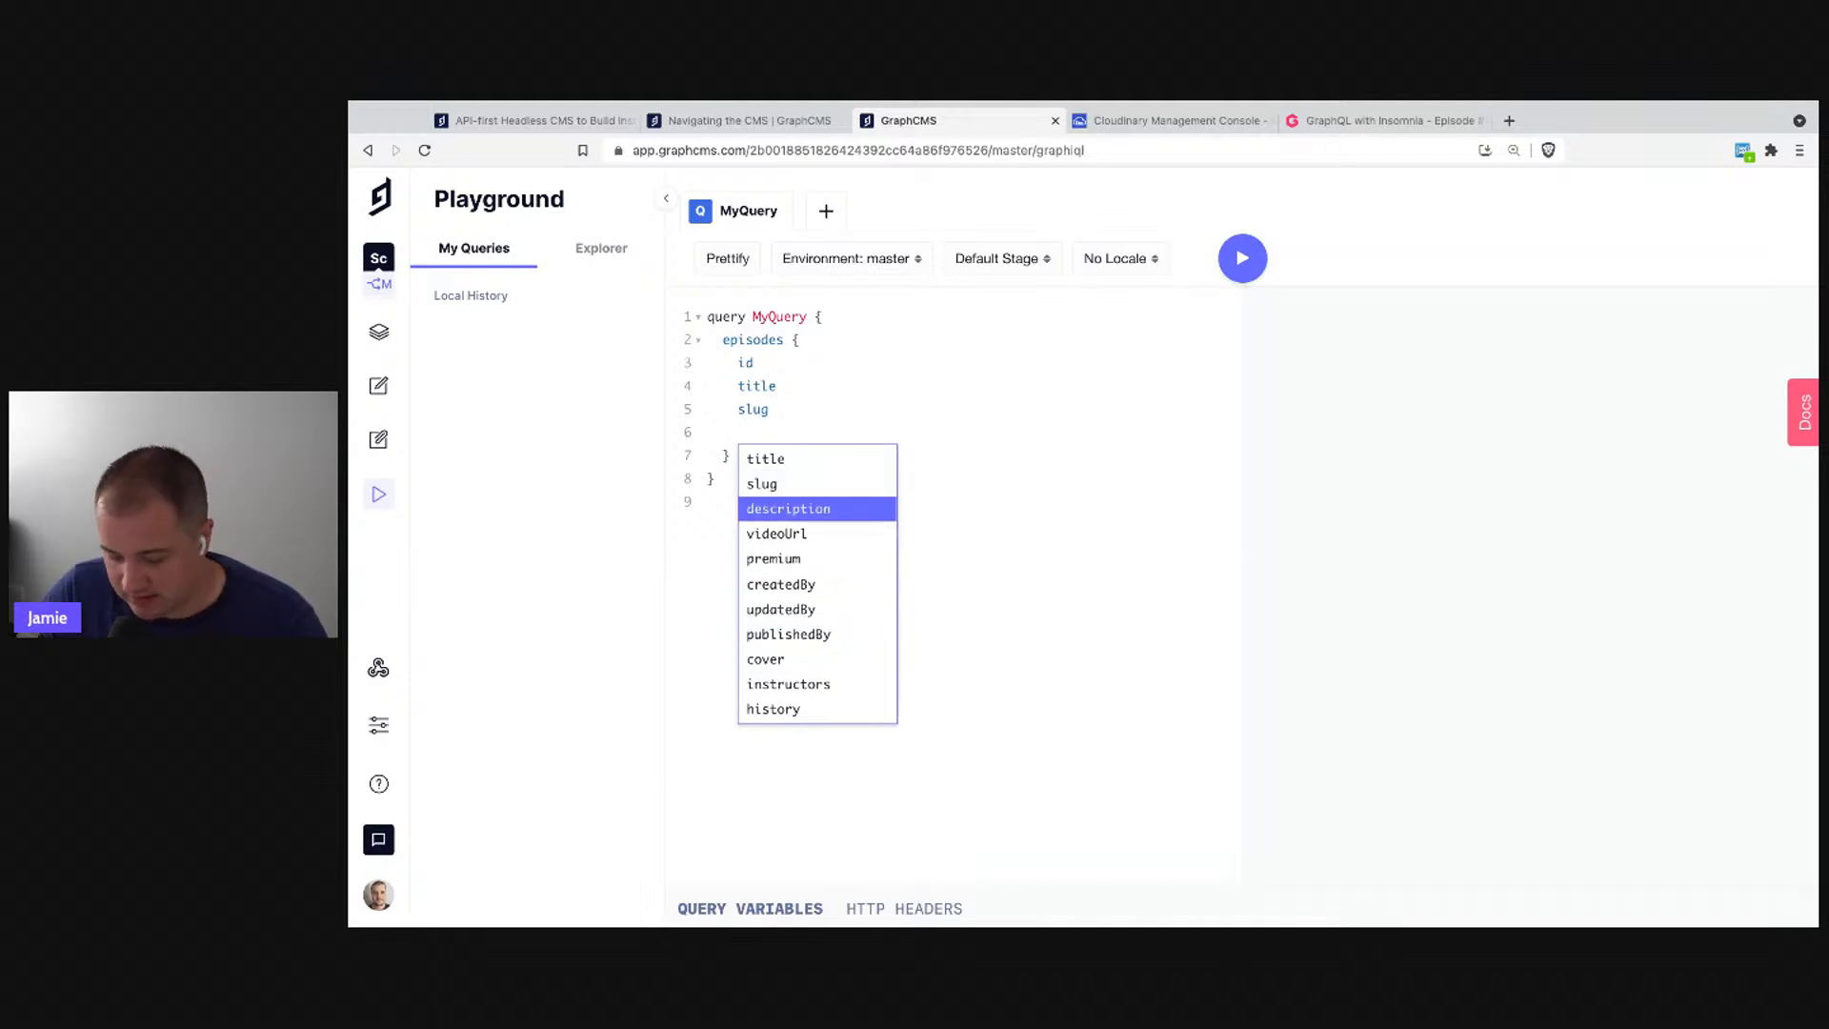
pyautogui.press('Return')
pyautogui.press('Return')
pyautogui.hotkey('ctrl', 'space')
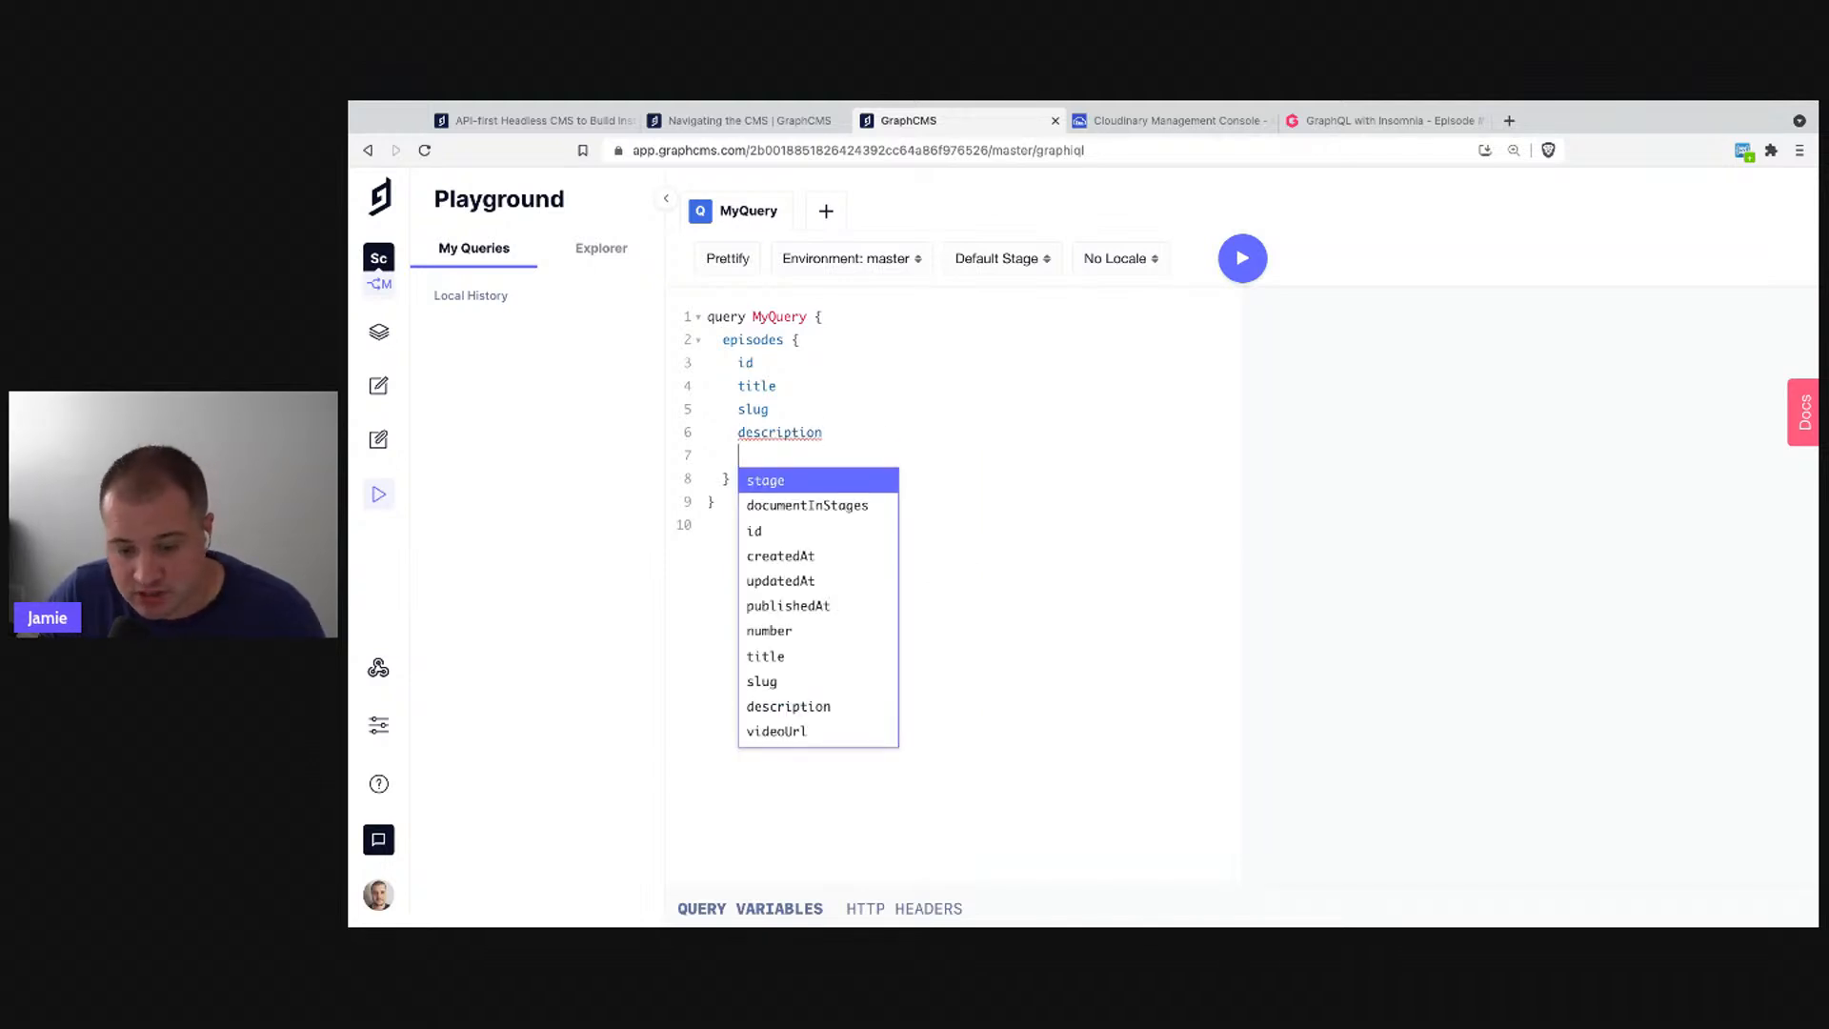
pyautogui.press('Escape')
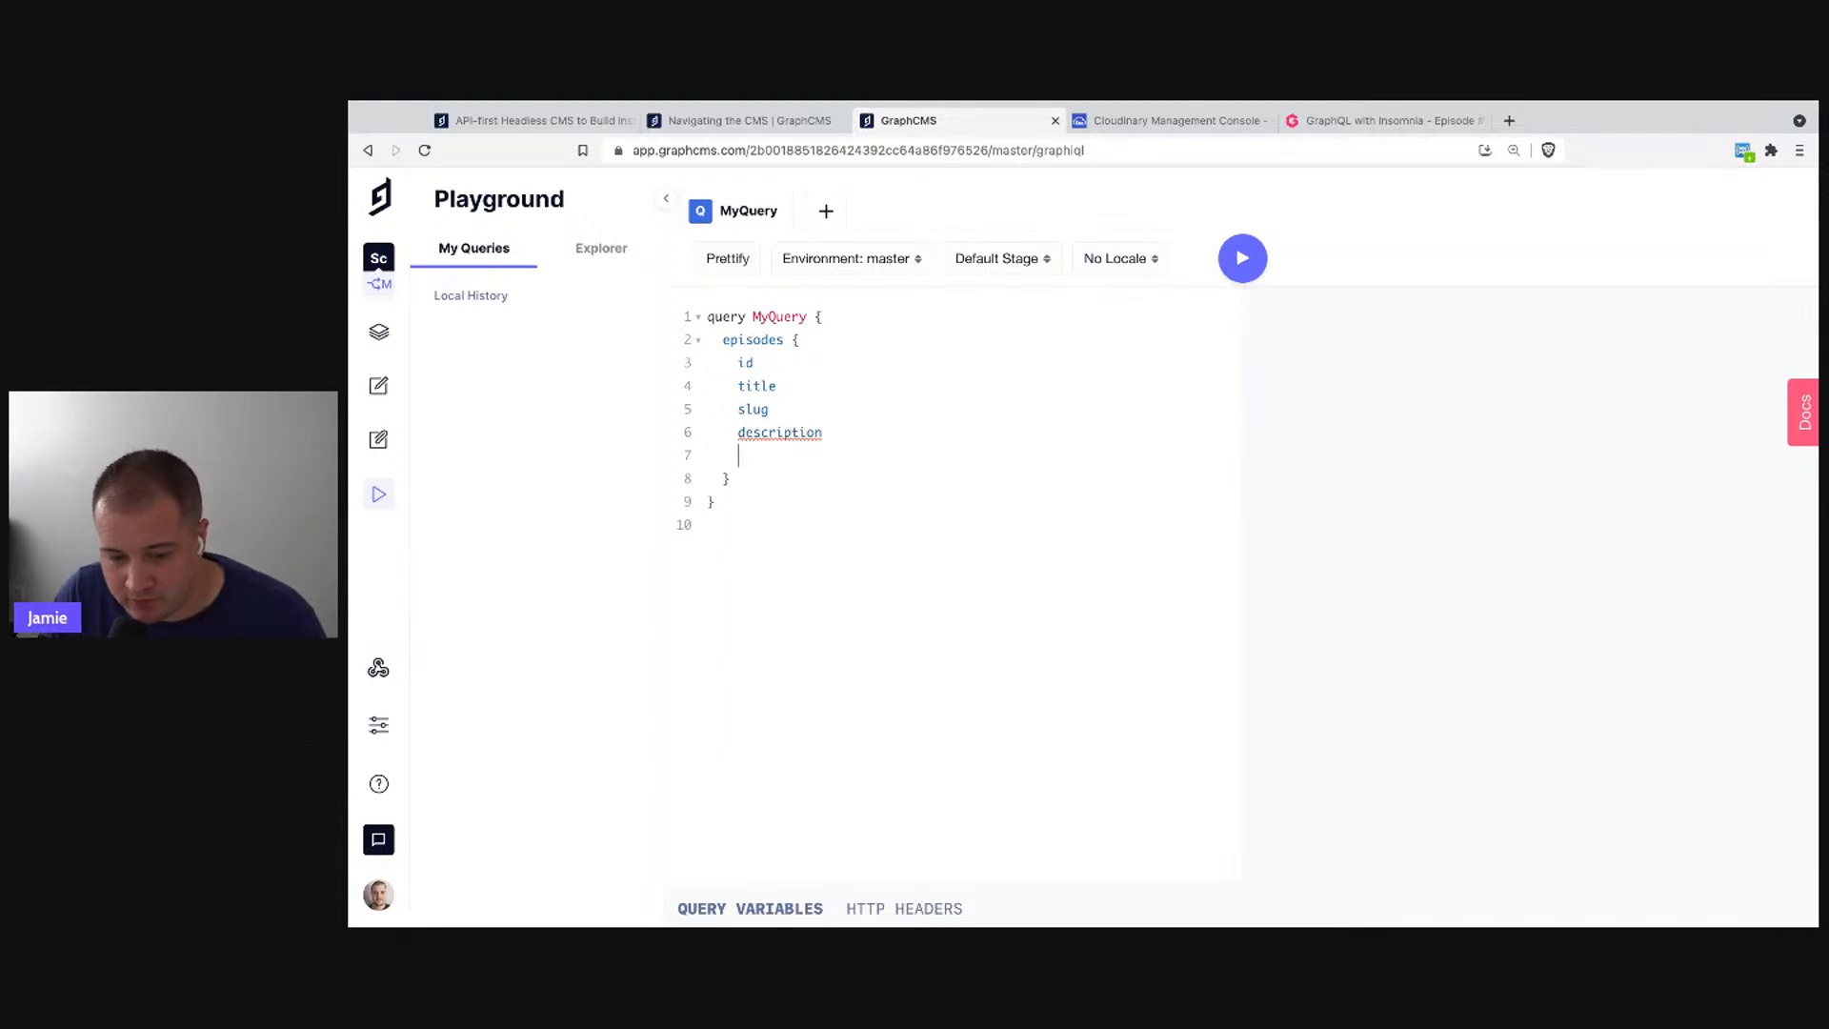
pyautogui.press('BackSpace')
pyautogui.write('{')
pyautogui.press('Return')
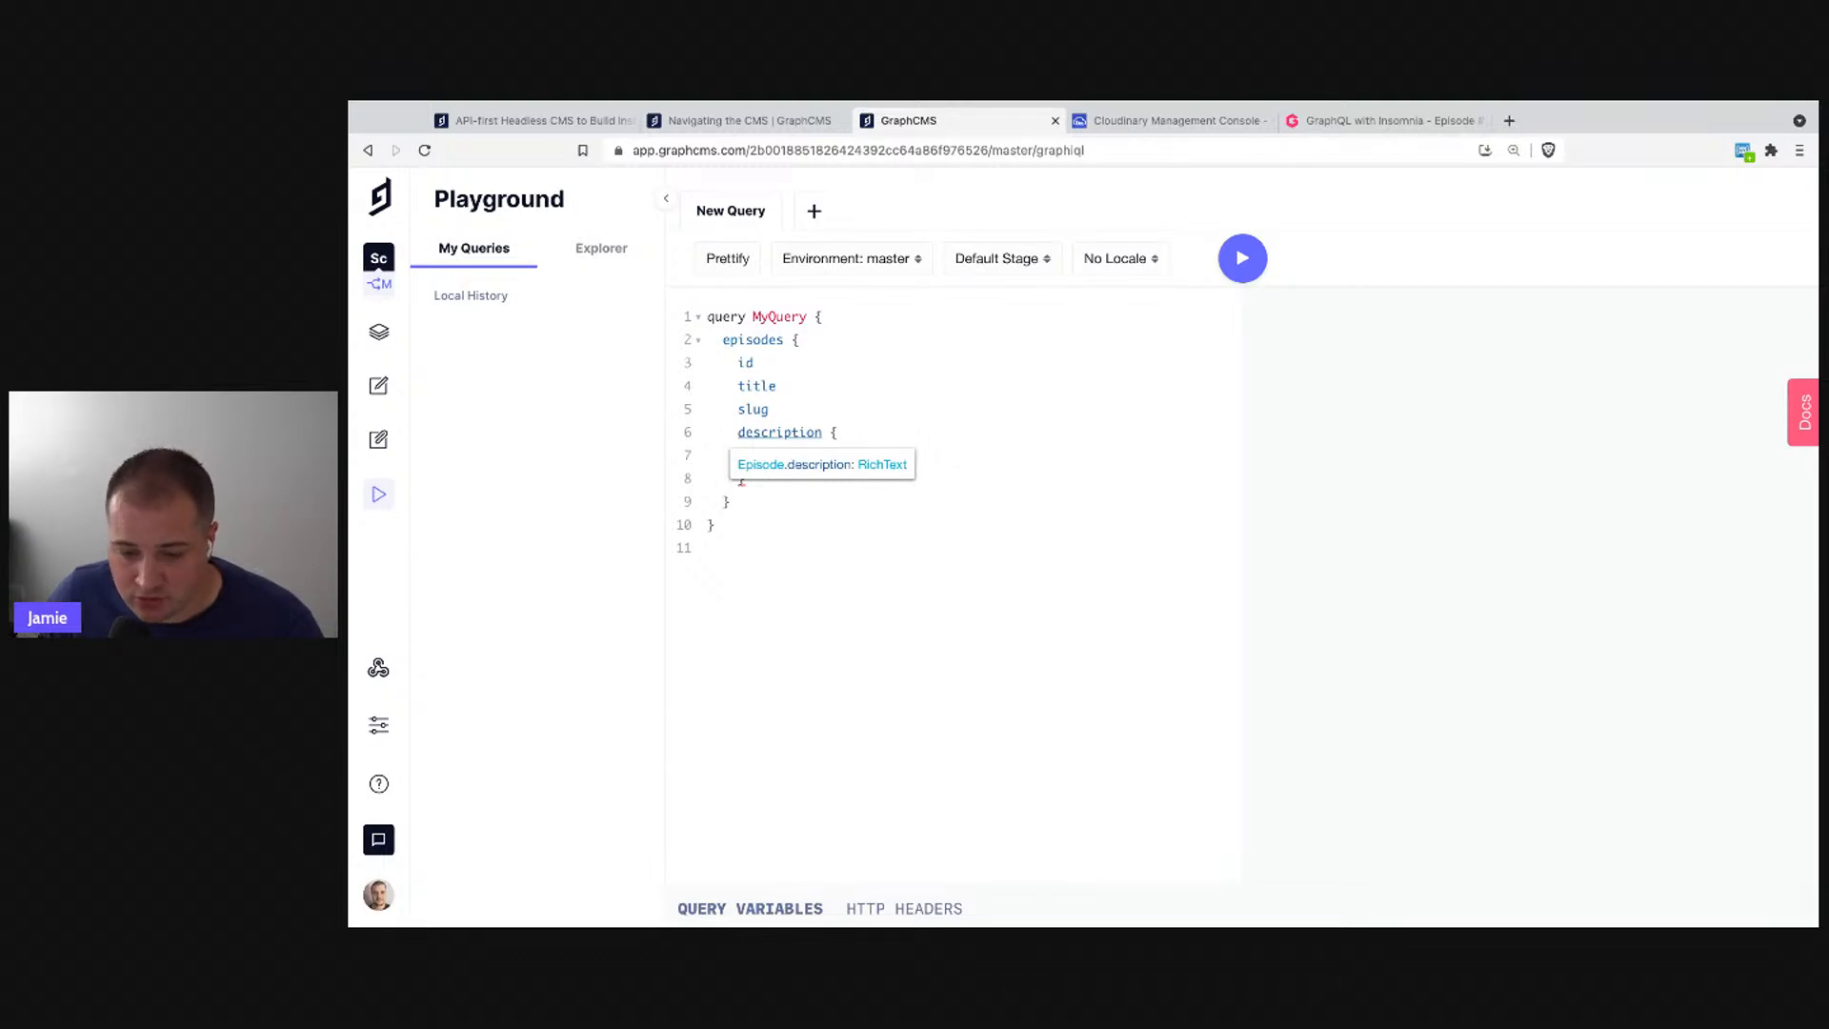
# - Check the RichText type's documentation for the description field
pyautogui.keyDown('super'); pyautogui.click(752, 438); pyautogui.keyUp('super')
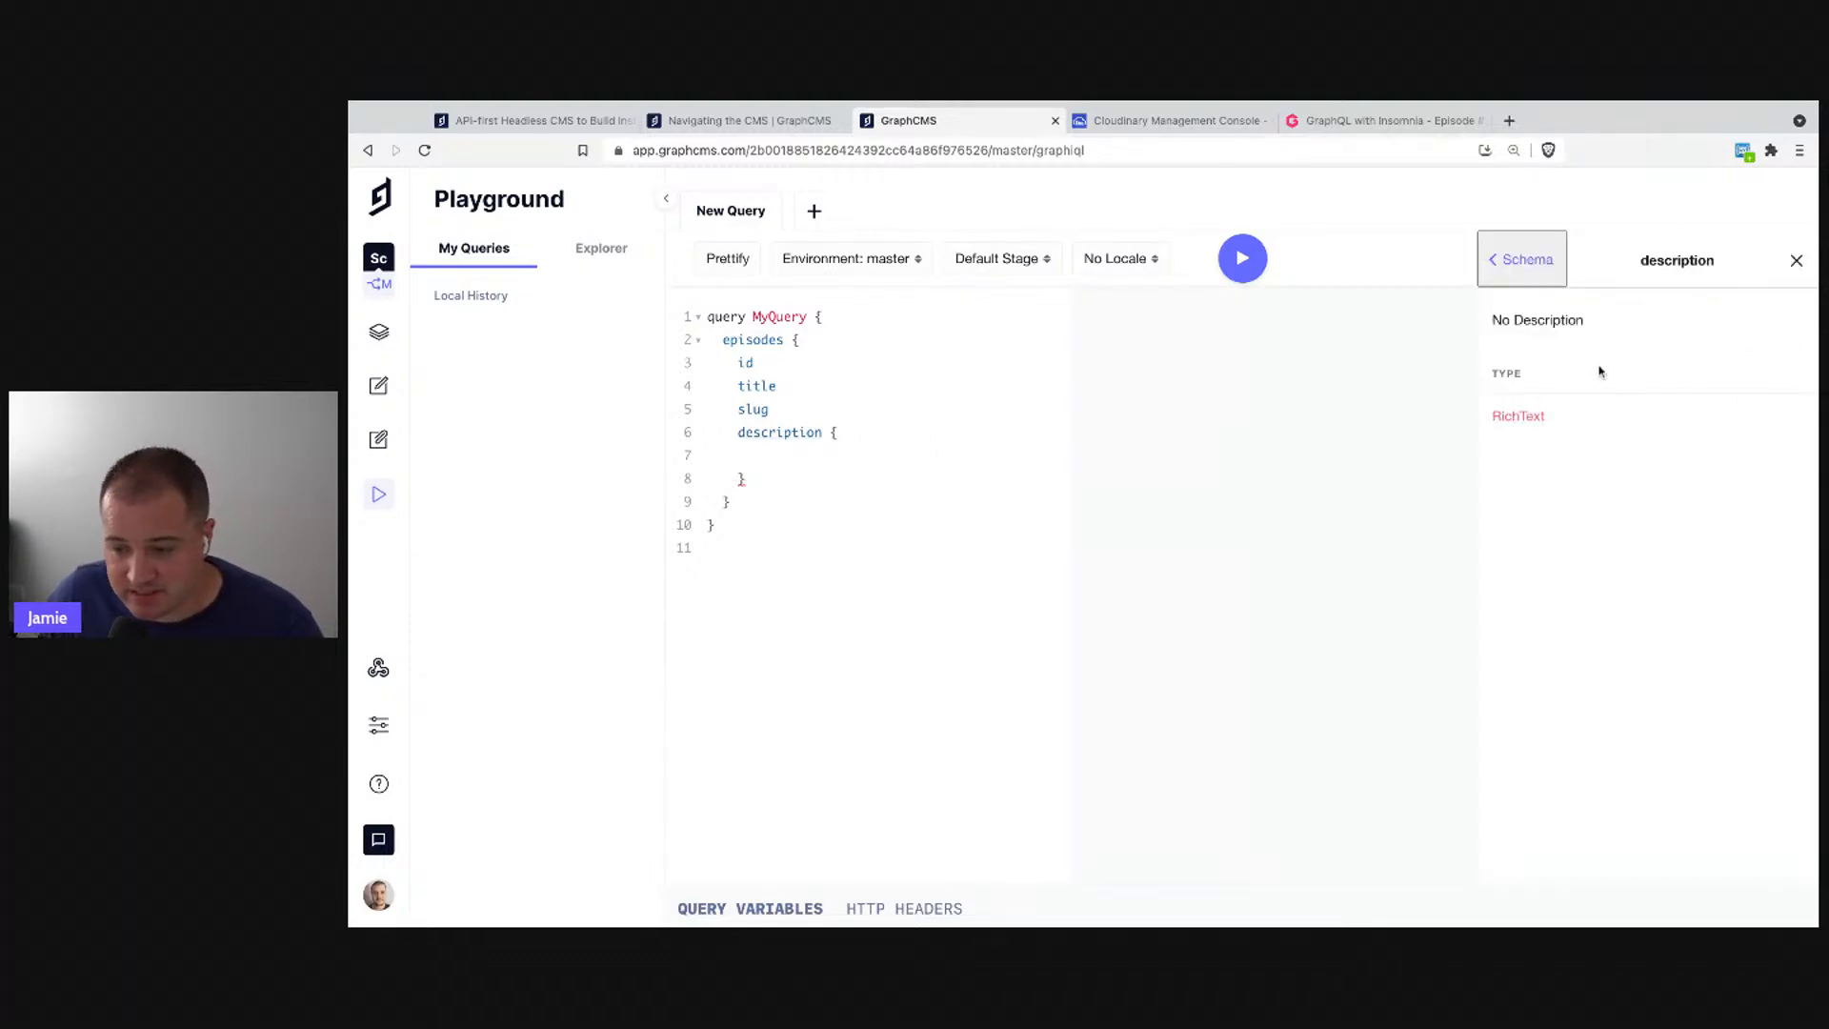
pyautogui.click(1525, 420)
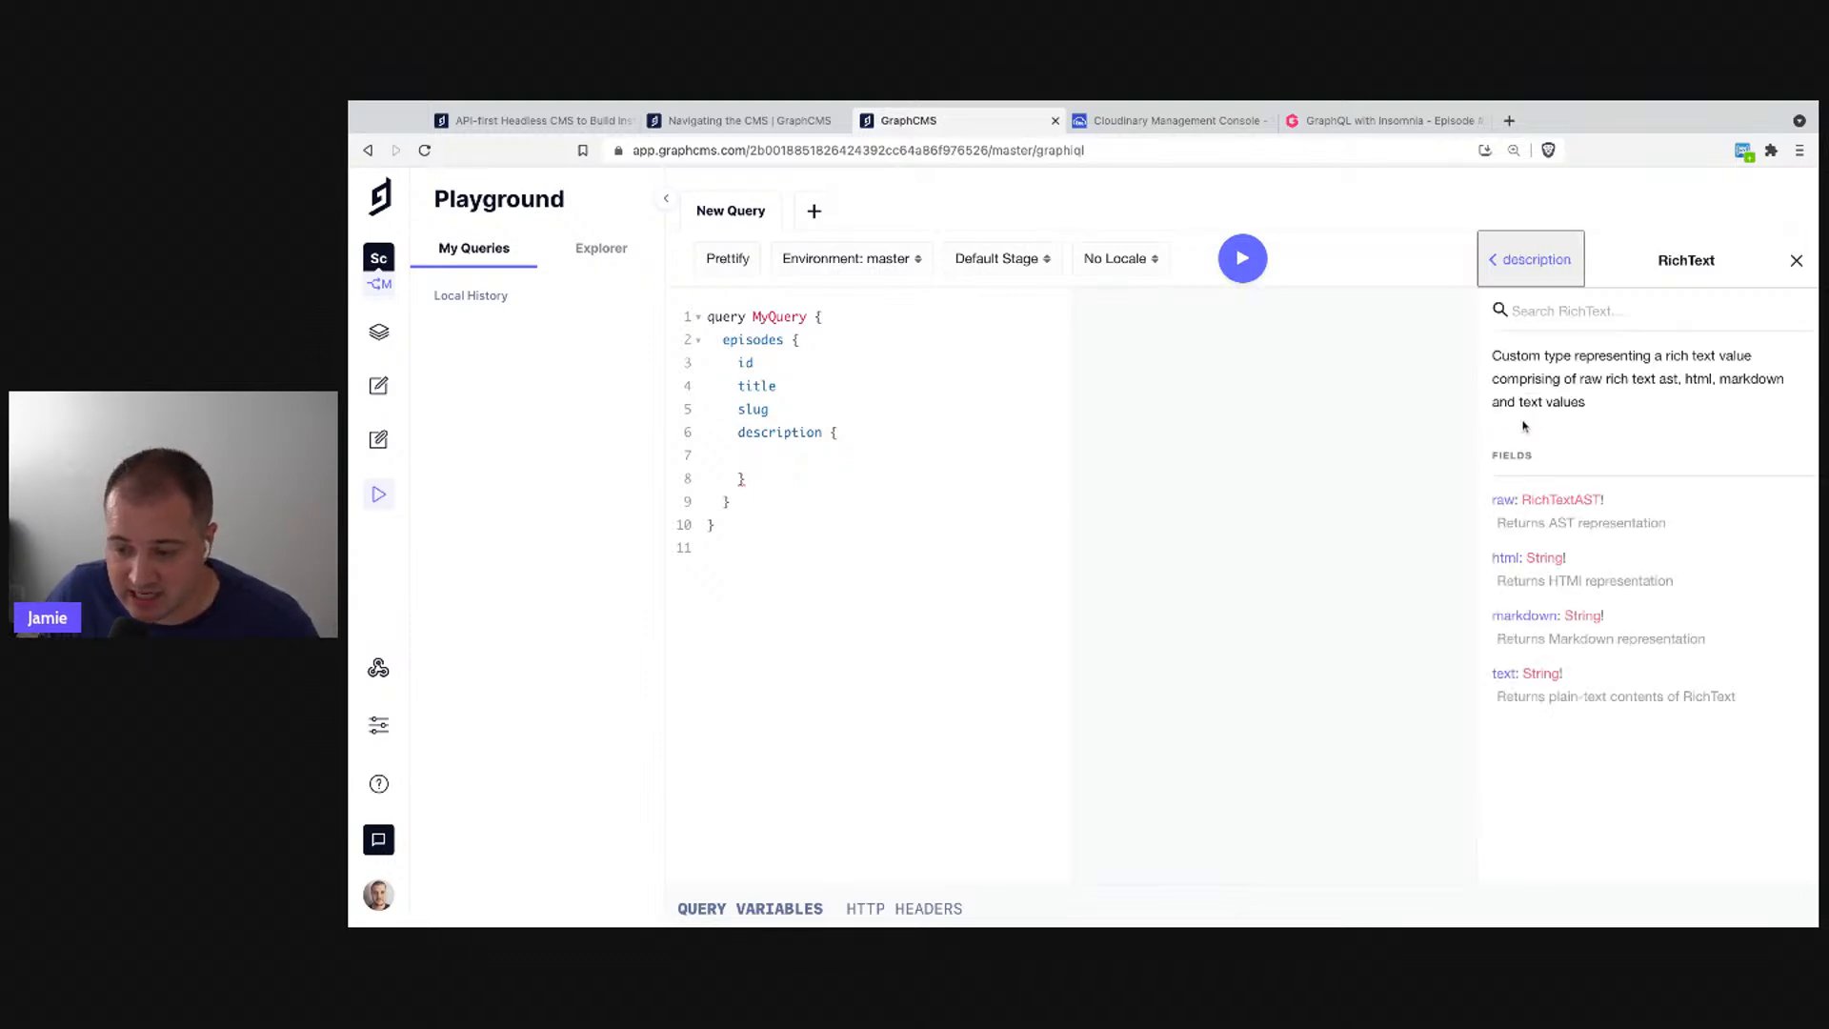
pyautogui.tripleClick(1553, 360)
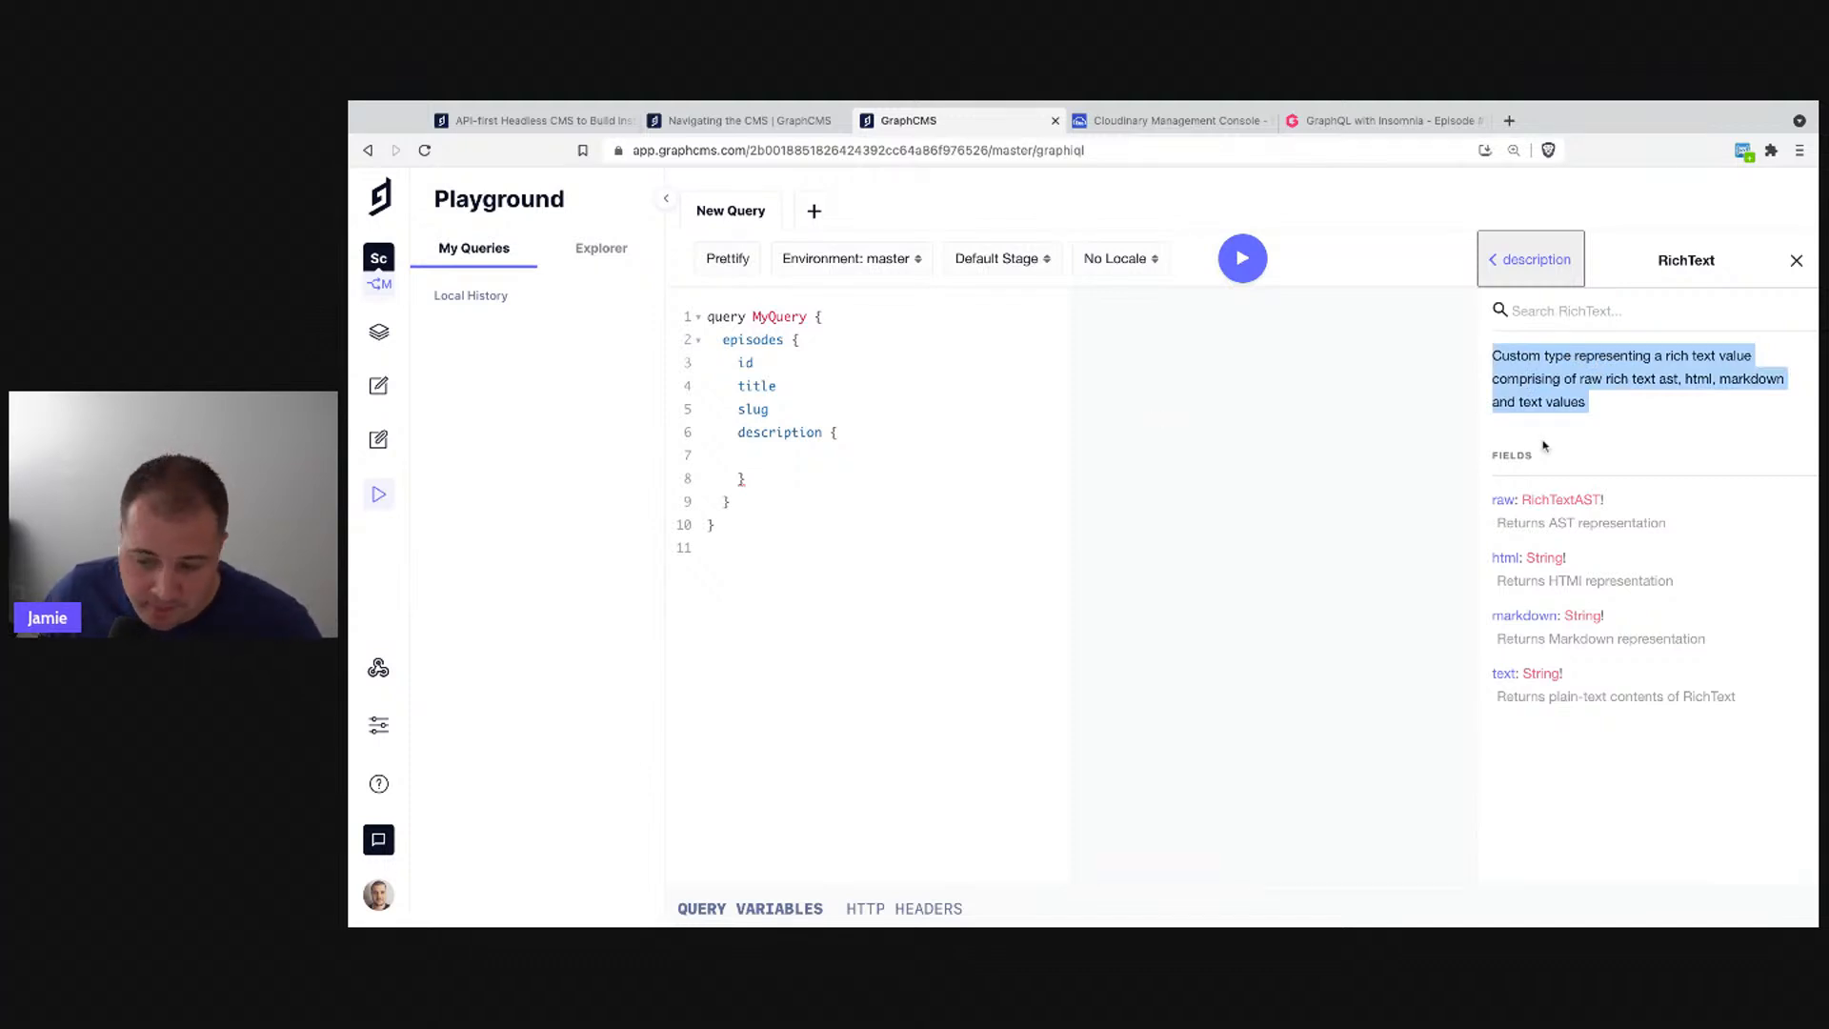
# - Request raw and html inside description, deleting the extra text and mark lines
pyautogui.click(886, 458)
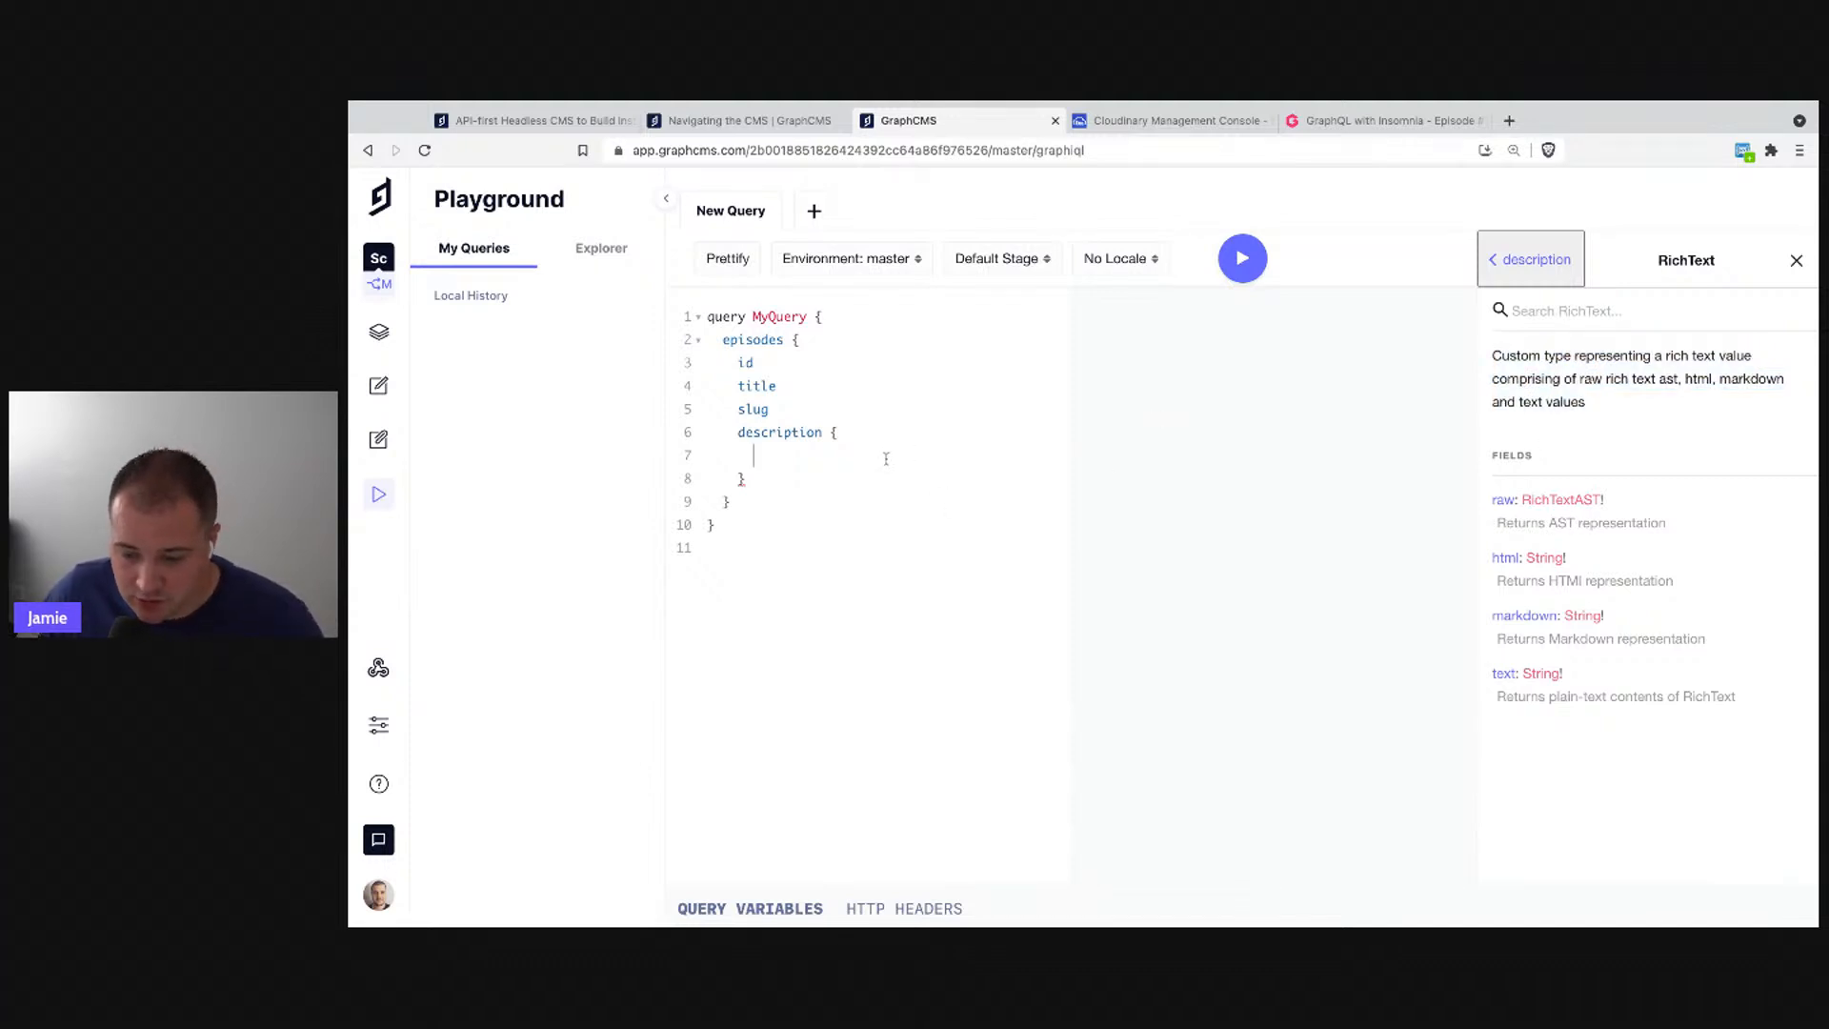
pyautogui.write('raw')
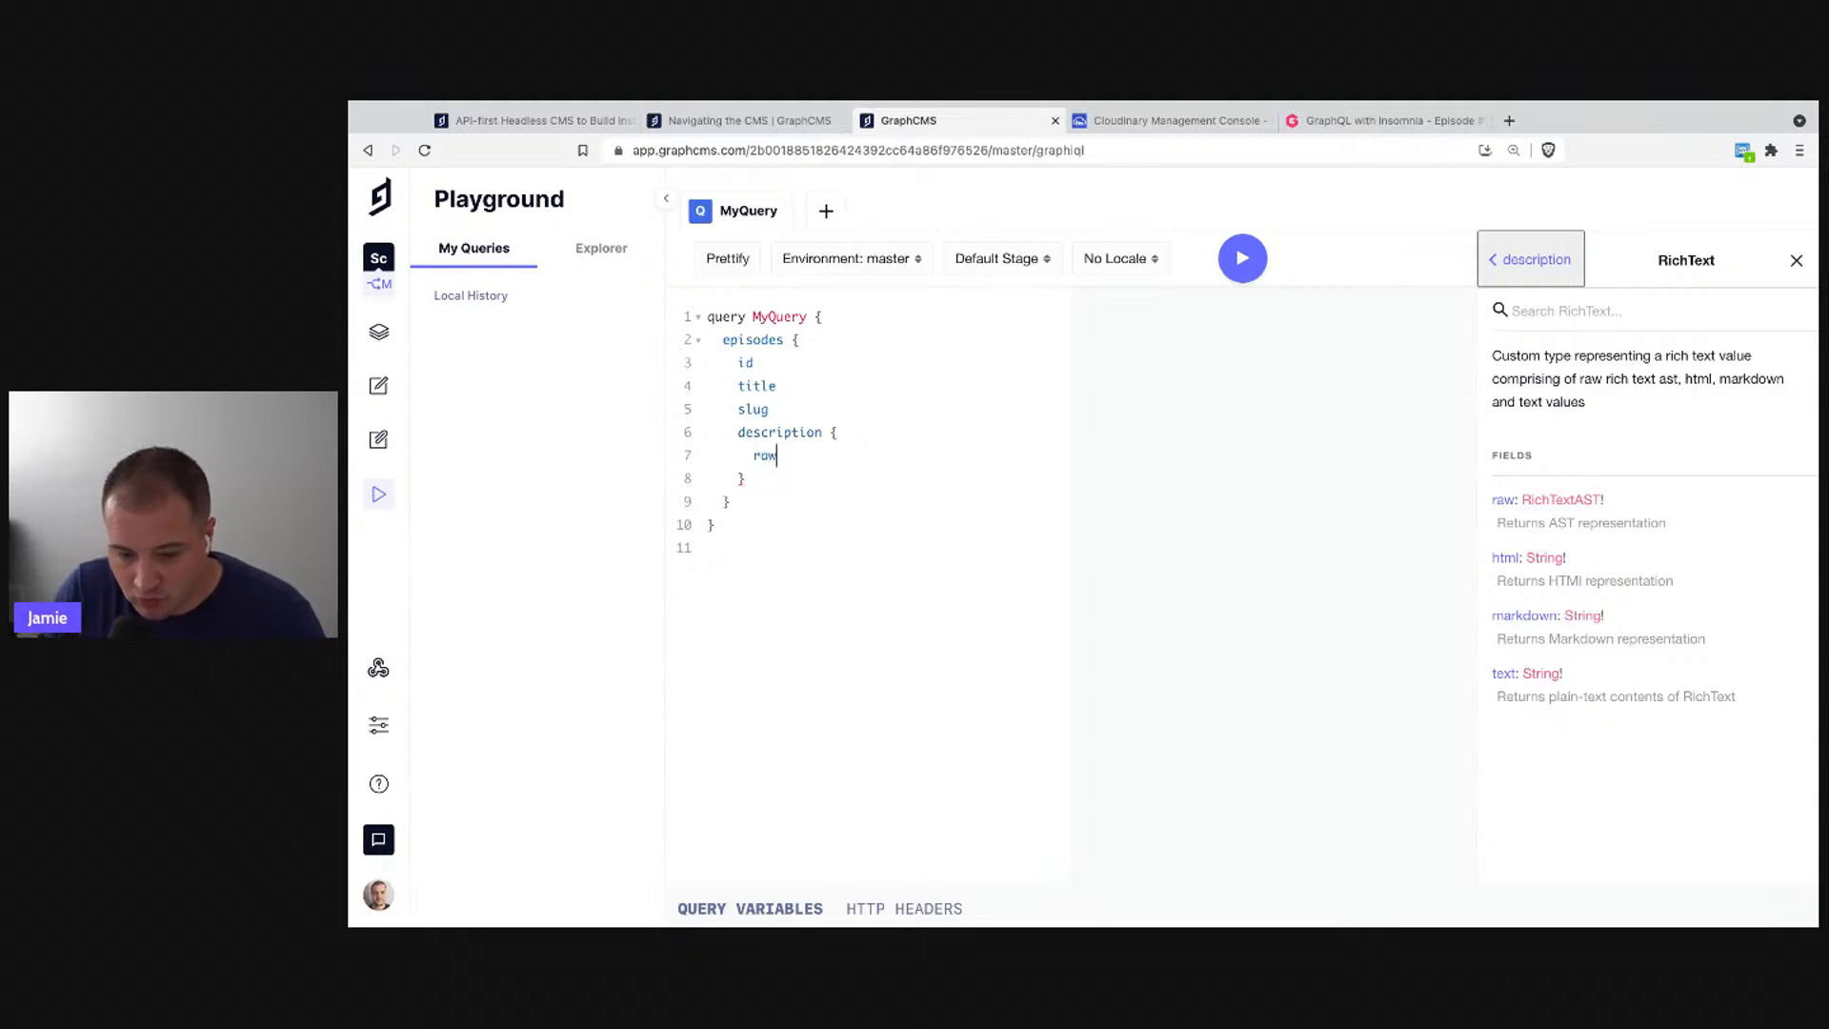
pyautogui.press('Return')
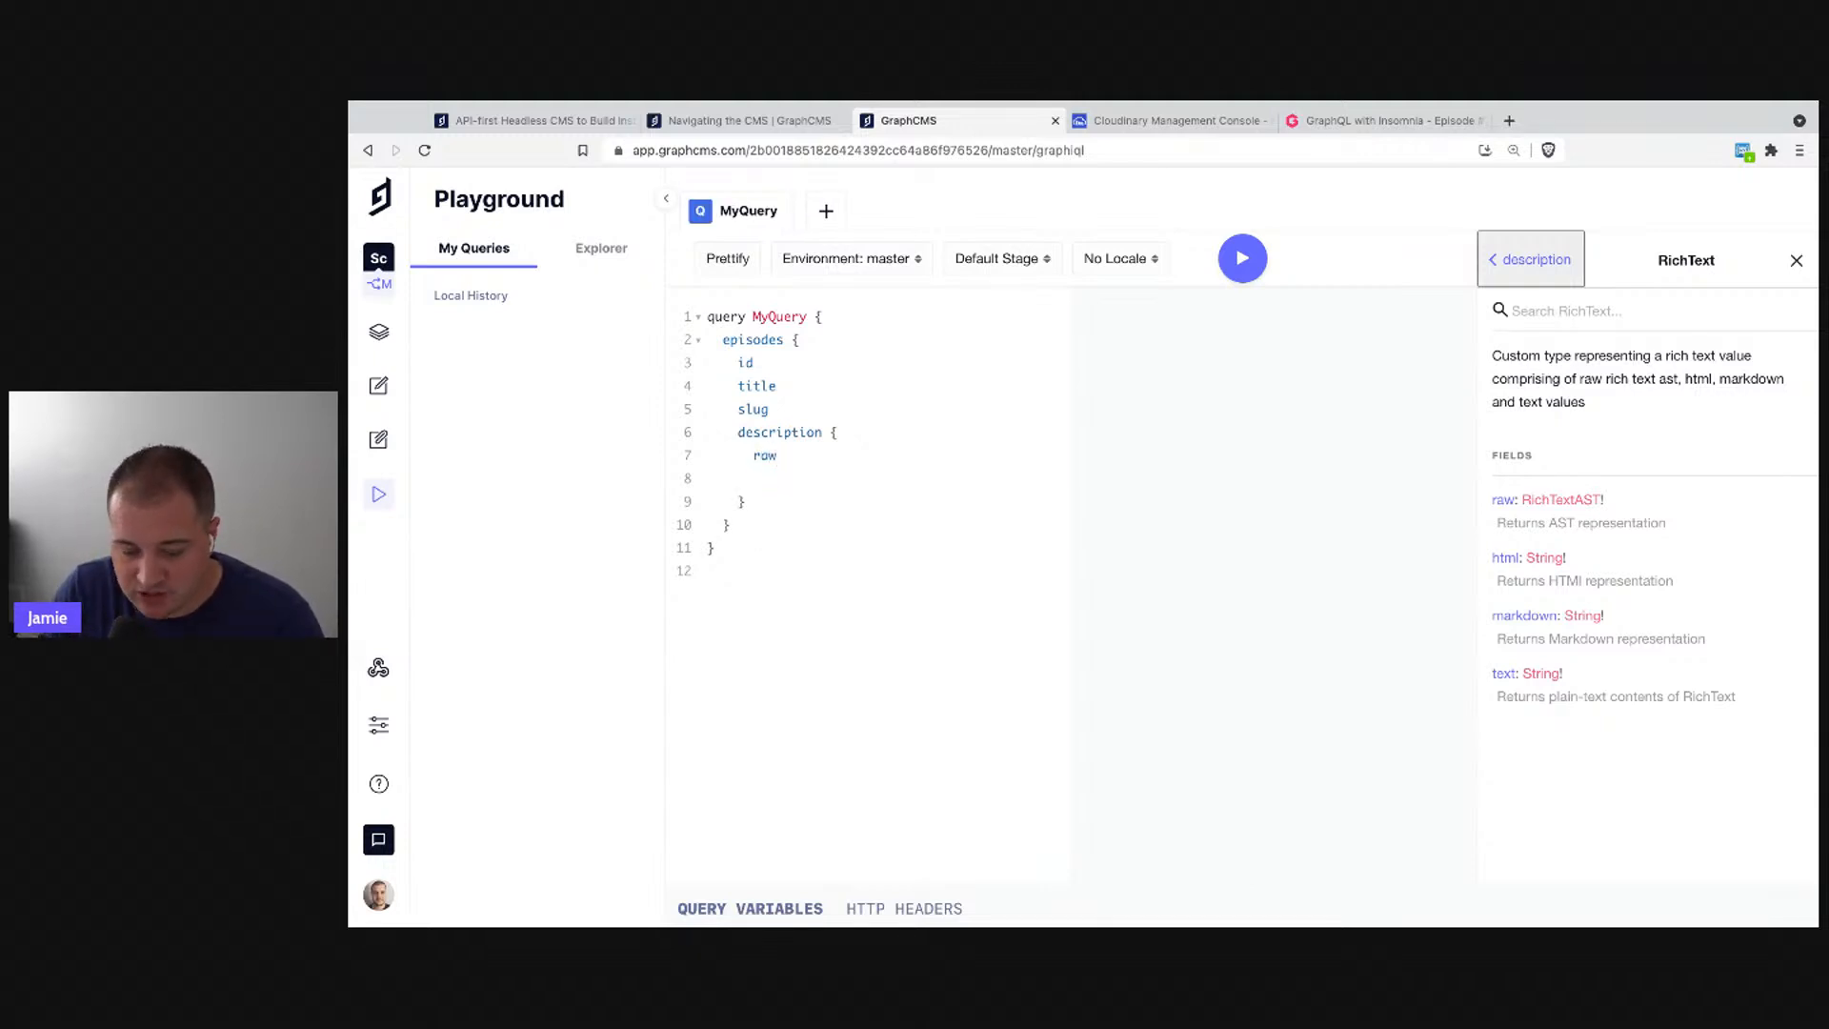
pyautogui.write('html')
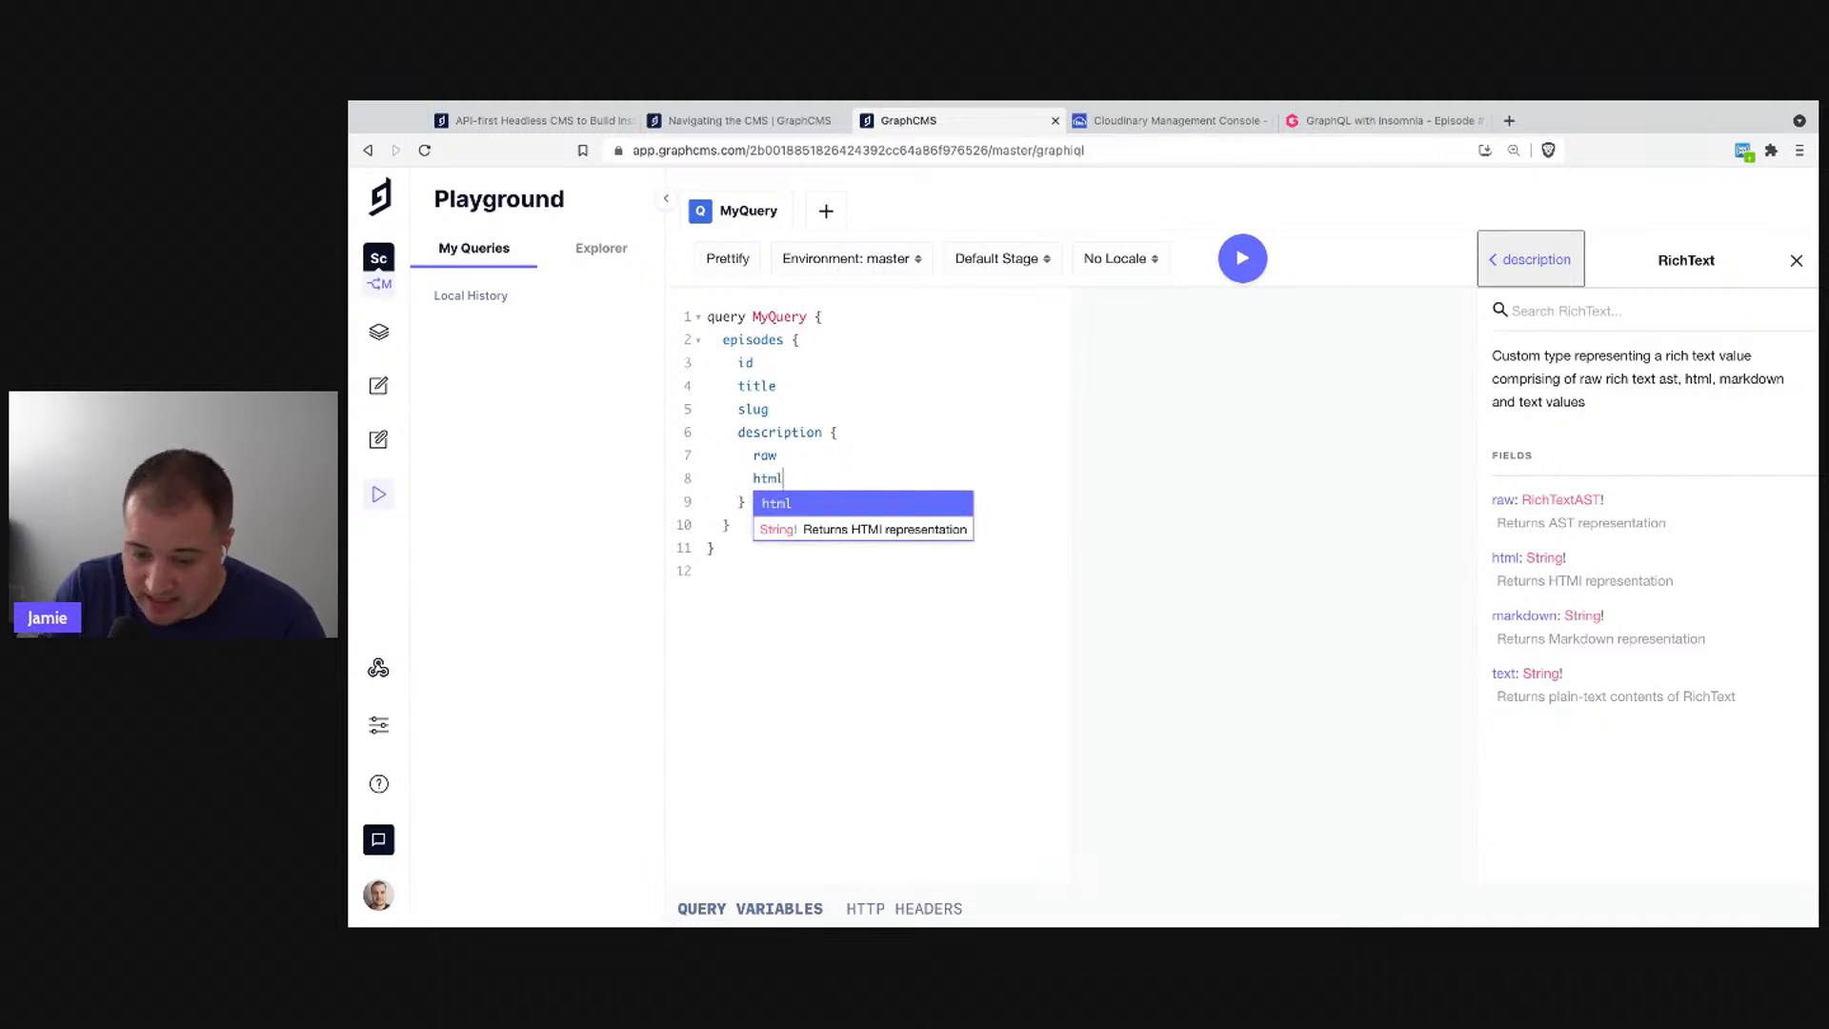
pyautogui.press('Return')
pyautogui.press('Return')
pyautogui.write('text')
pyautogui.press('Return')
pyautogui.press('Return')
pyautogui.write('mark')
pyautogui.press('Escape')
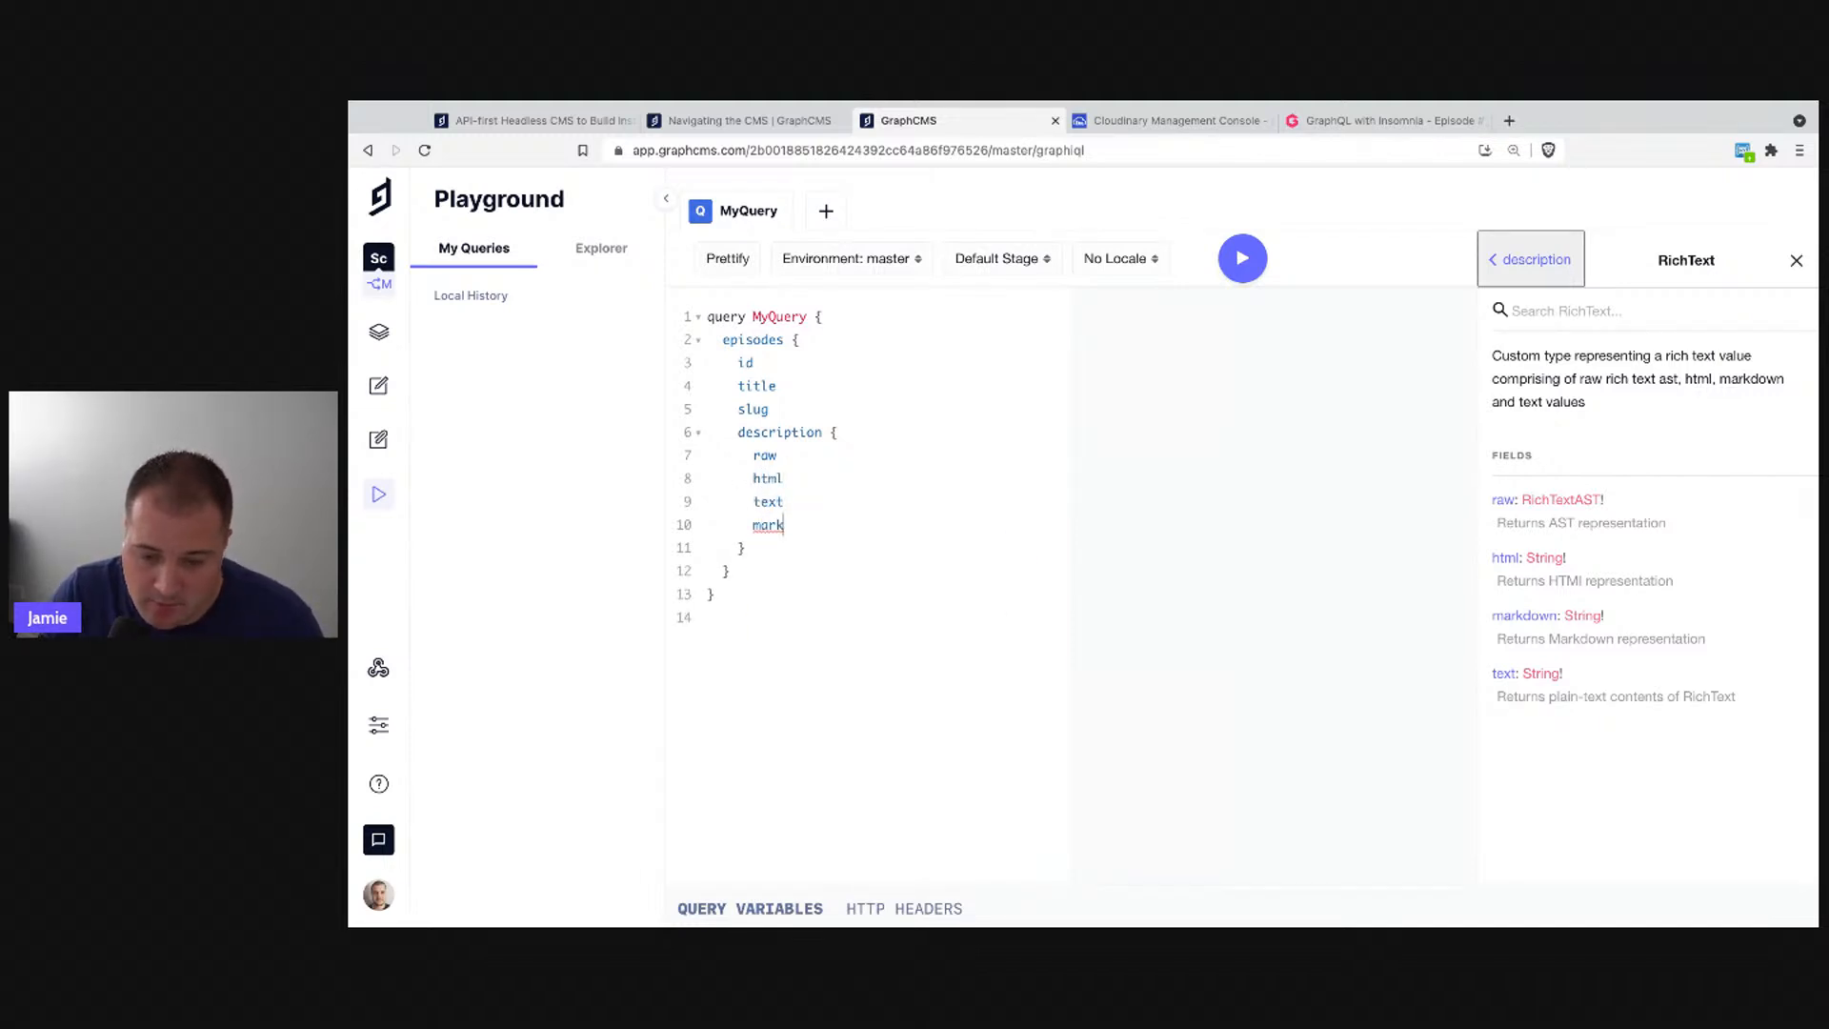
pyautogui.hotkey('shift', 'Up')
pyautogui.hotkey('shift', 'Up')
pyautogui.press('BackSpace')
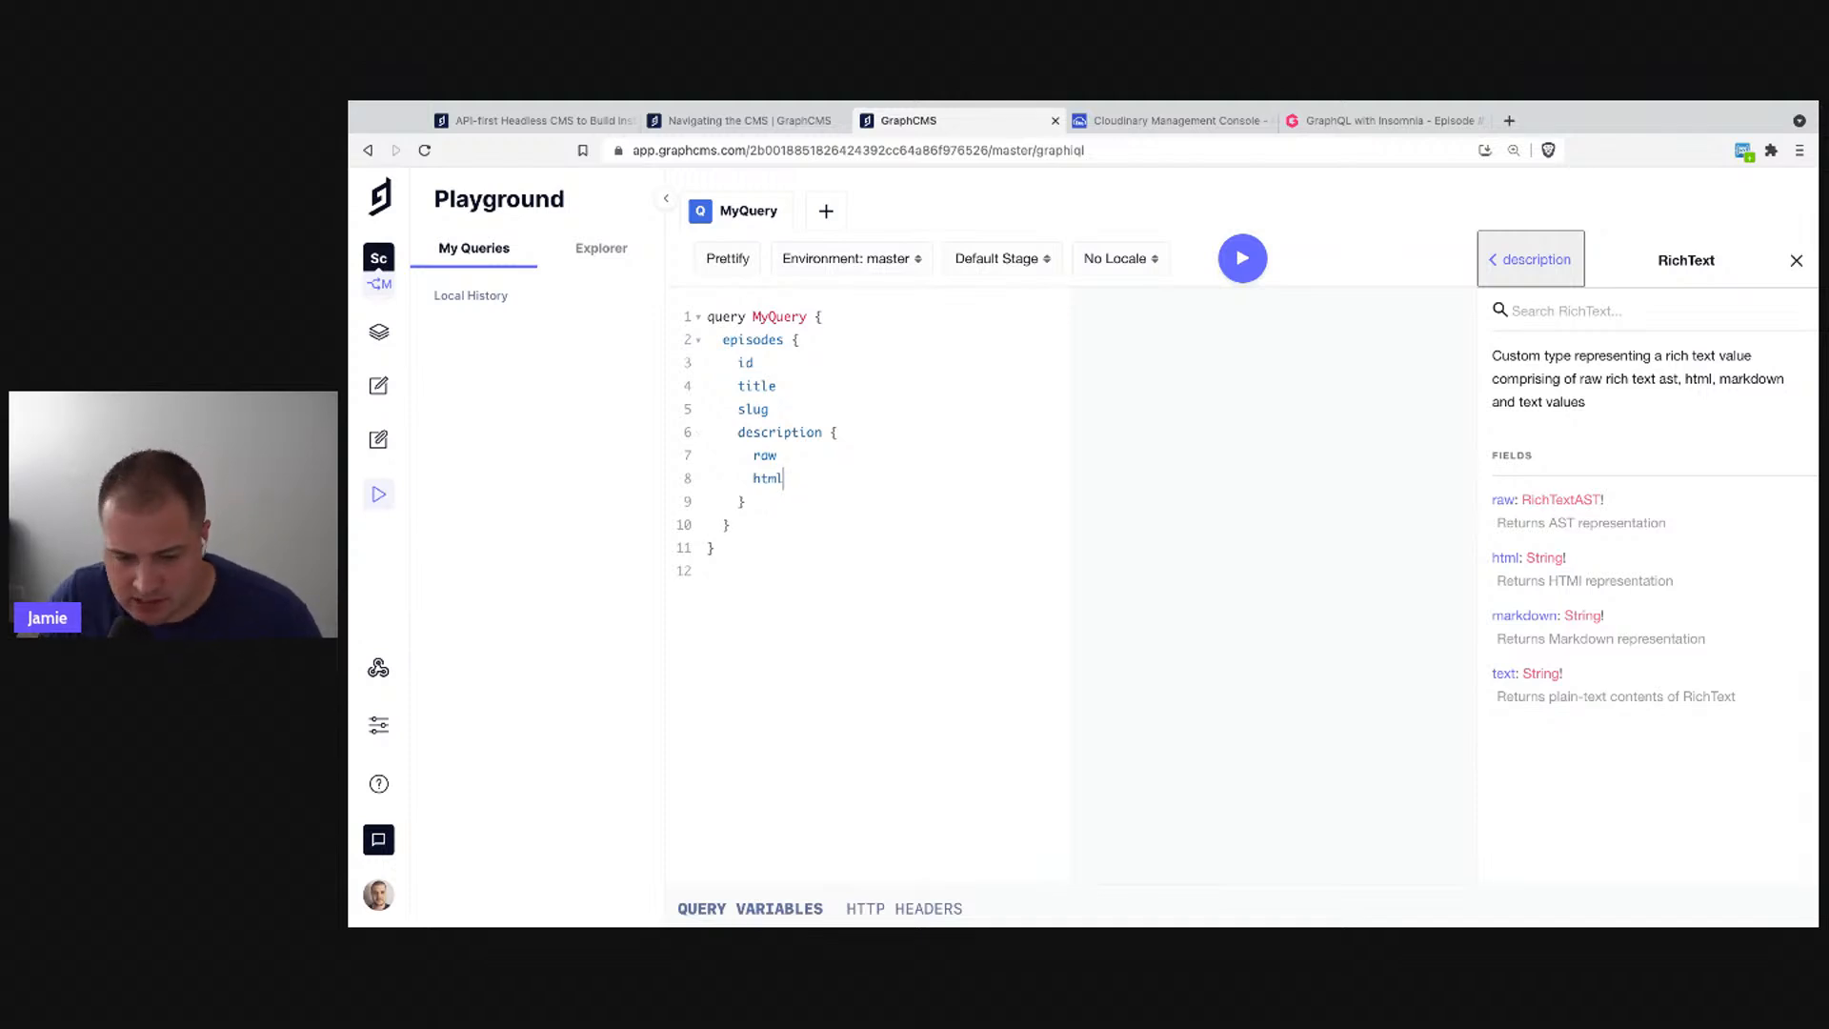
pyautogui.press('Down')
pyautogui.press('Return')
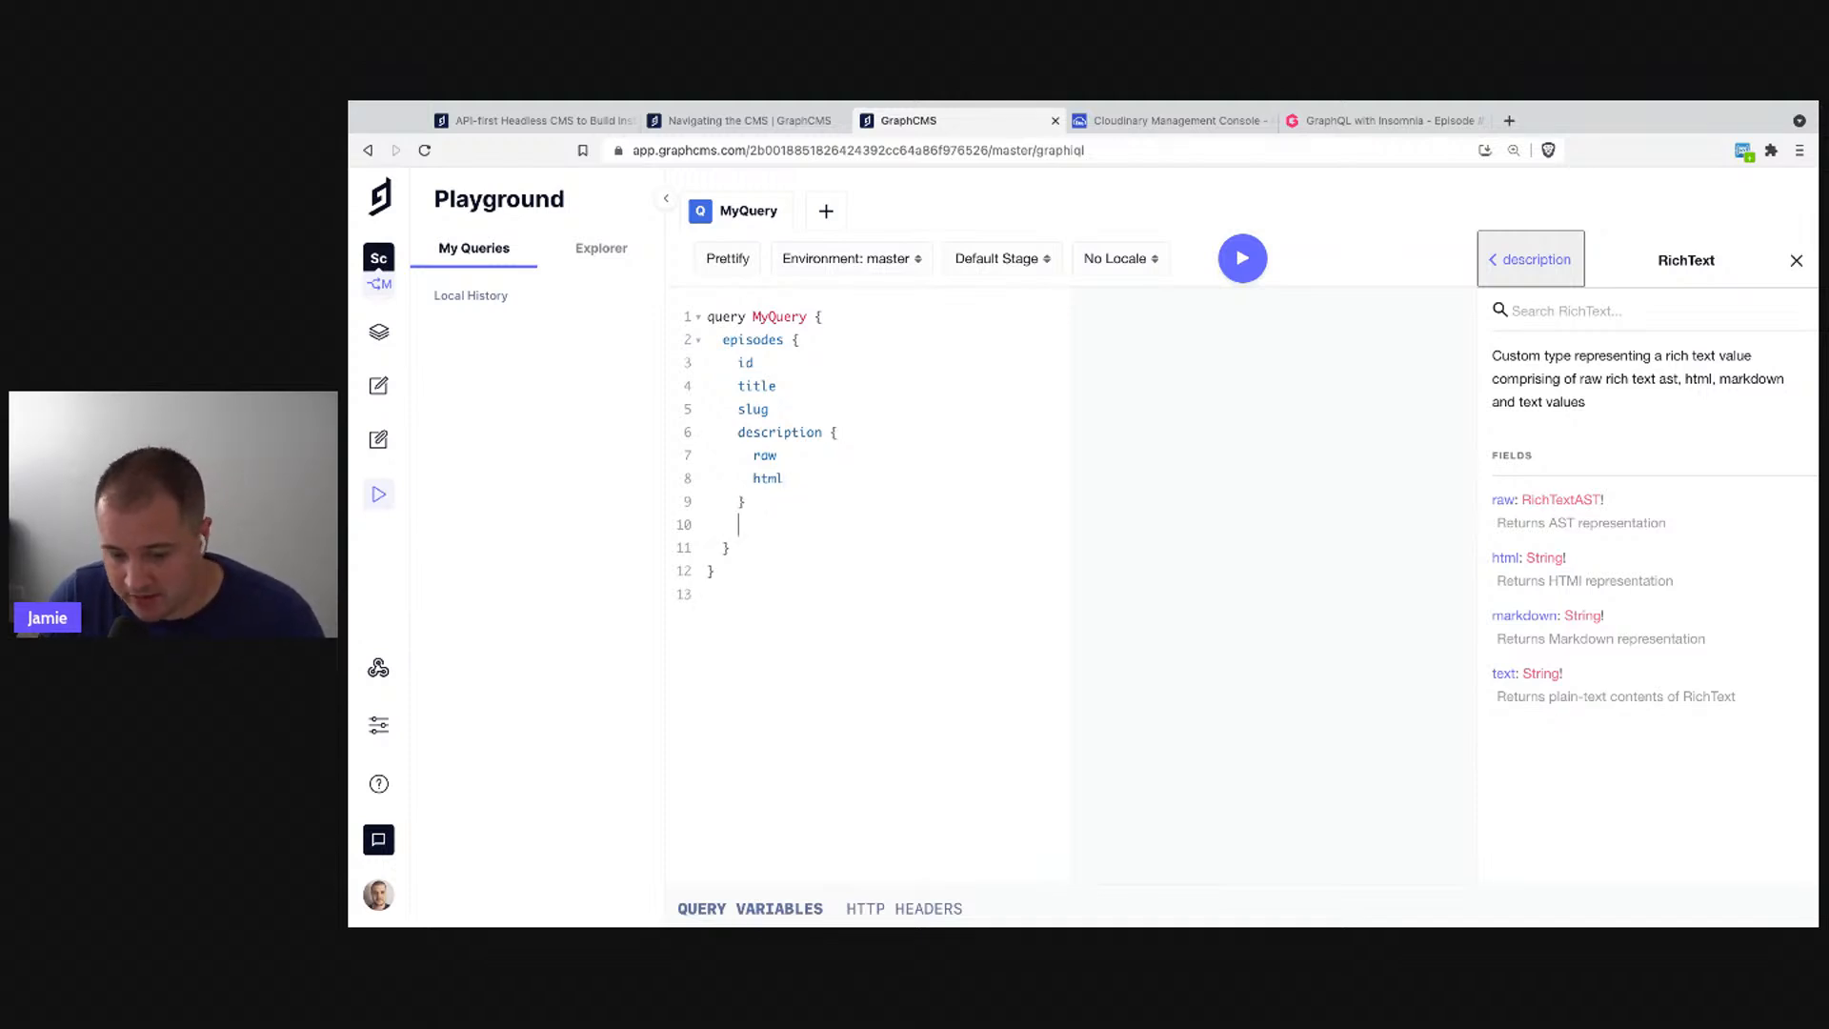
pyautogui.hotkey('ctrl', 'space')
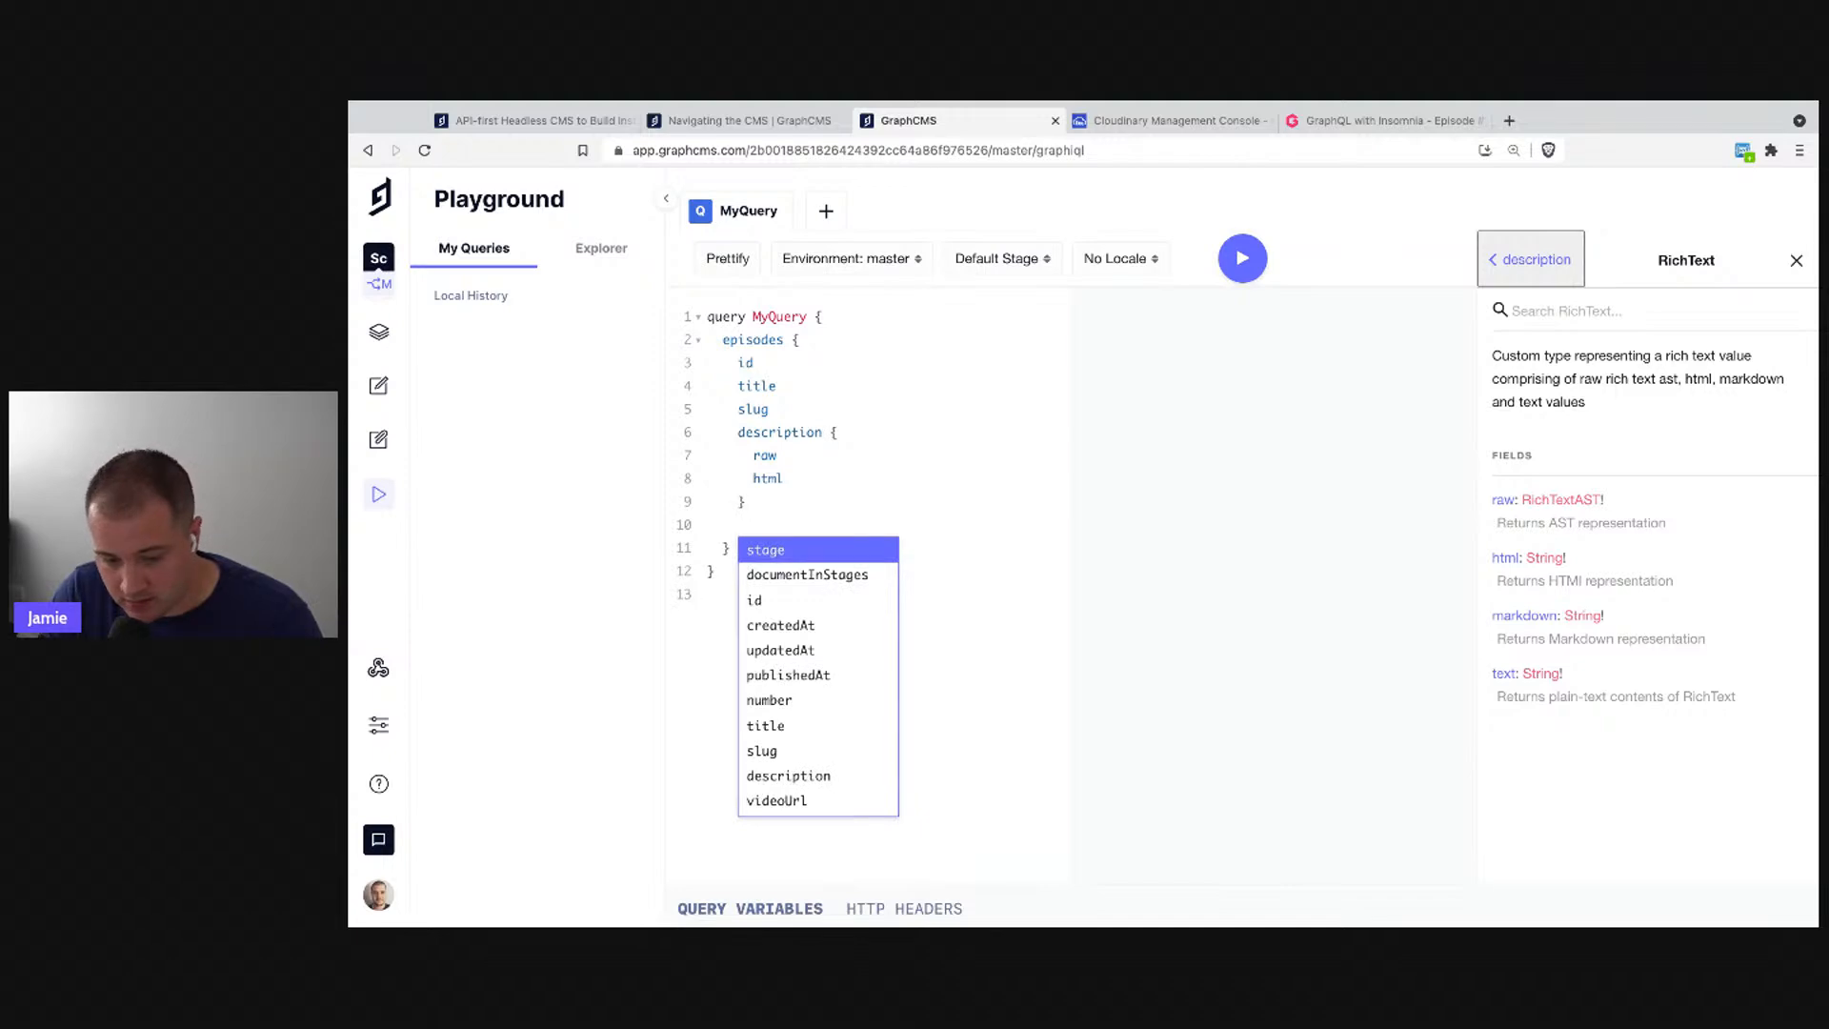
# - Add videoUrl, plus an instructors block requesting id and name
pyautogui.write('video')
pyautogui.press('Return')
pyautogui.press('Return')
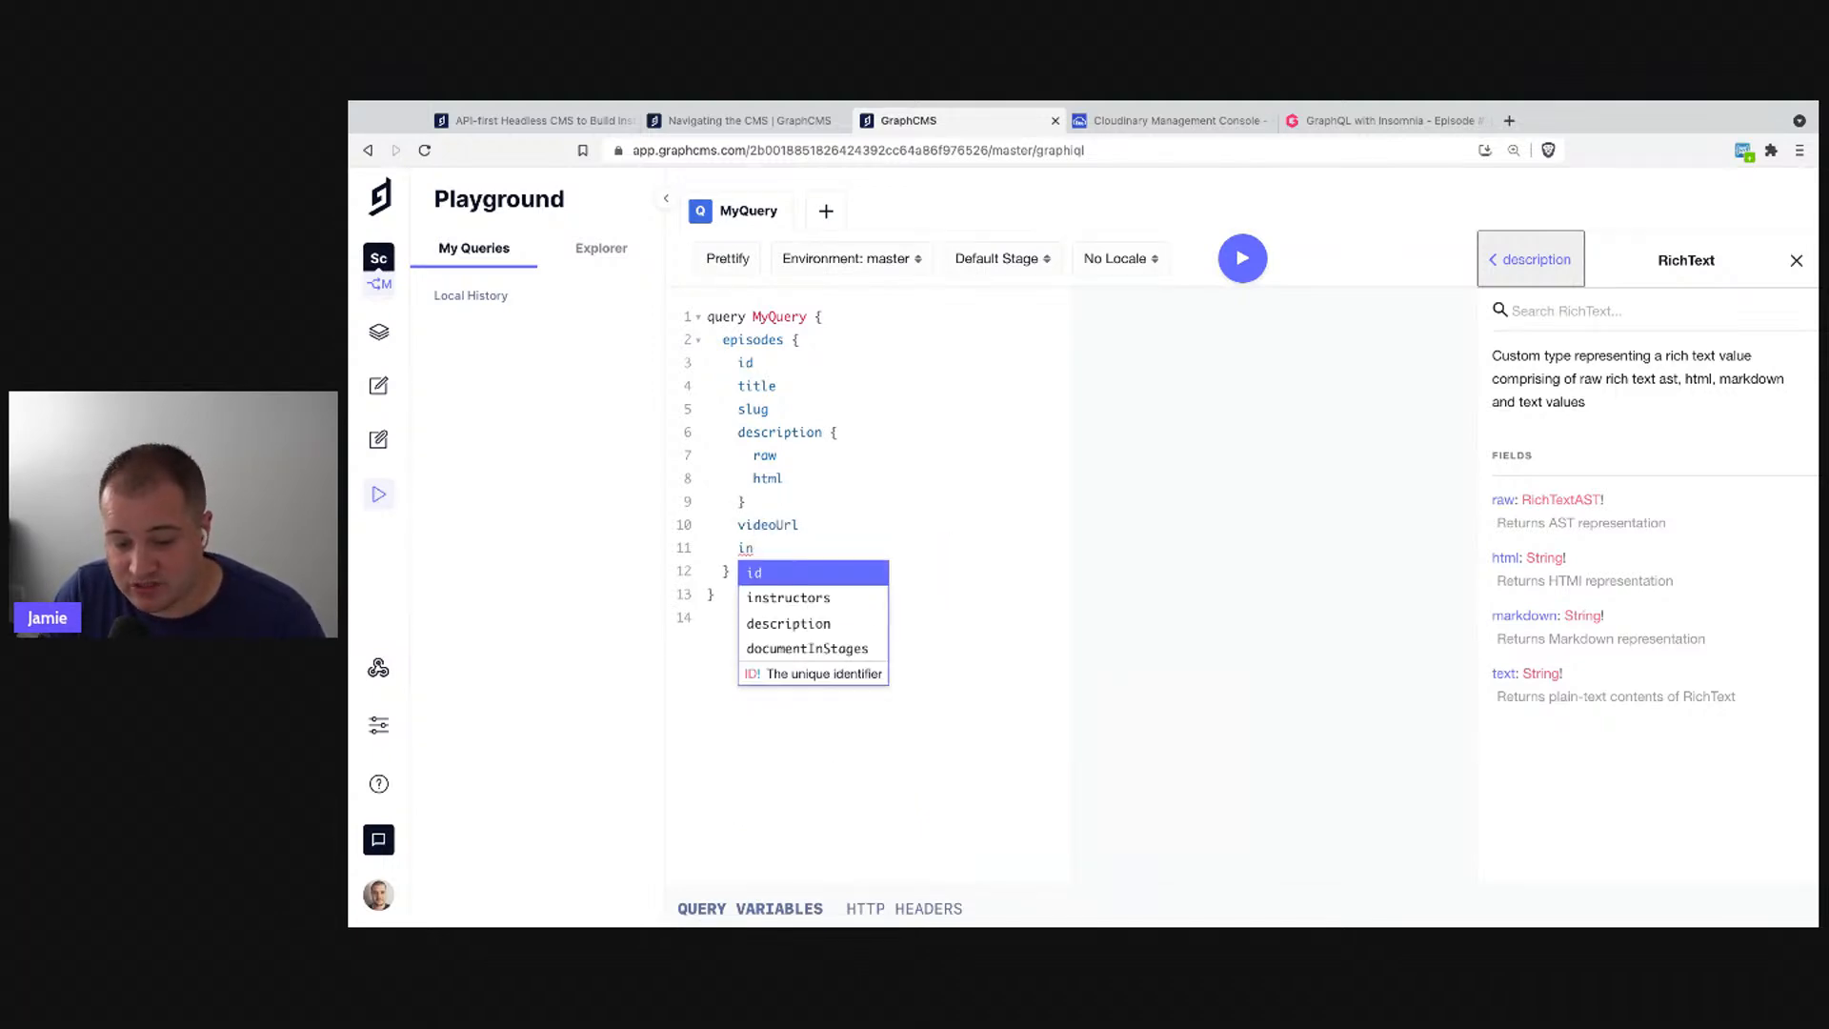
pyautogui.press('Down')
pyautogui.press('Return')
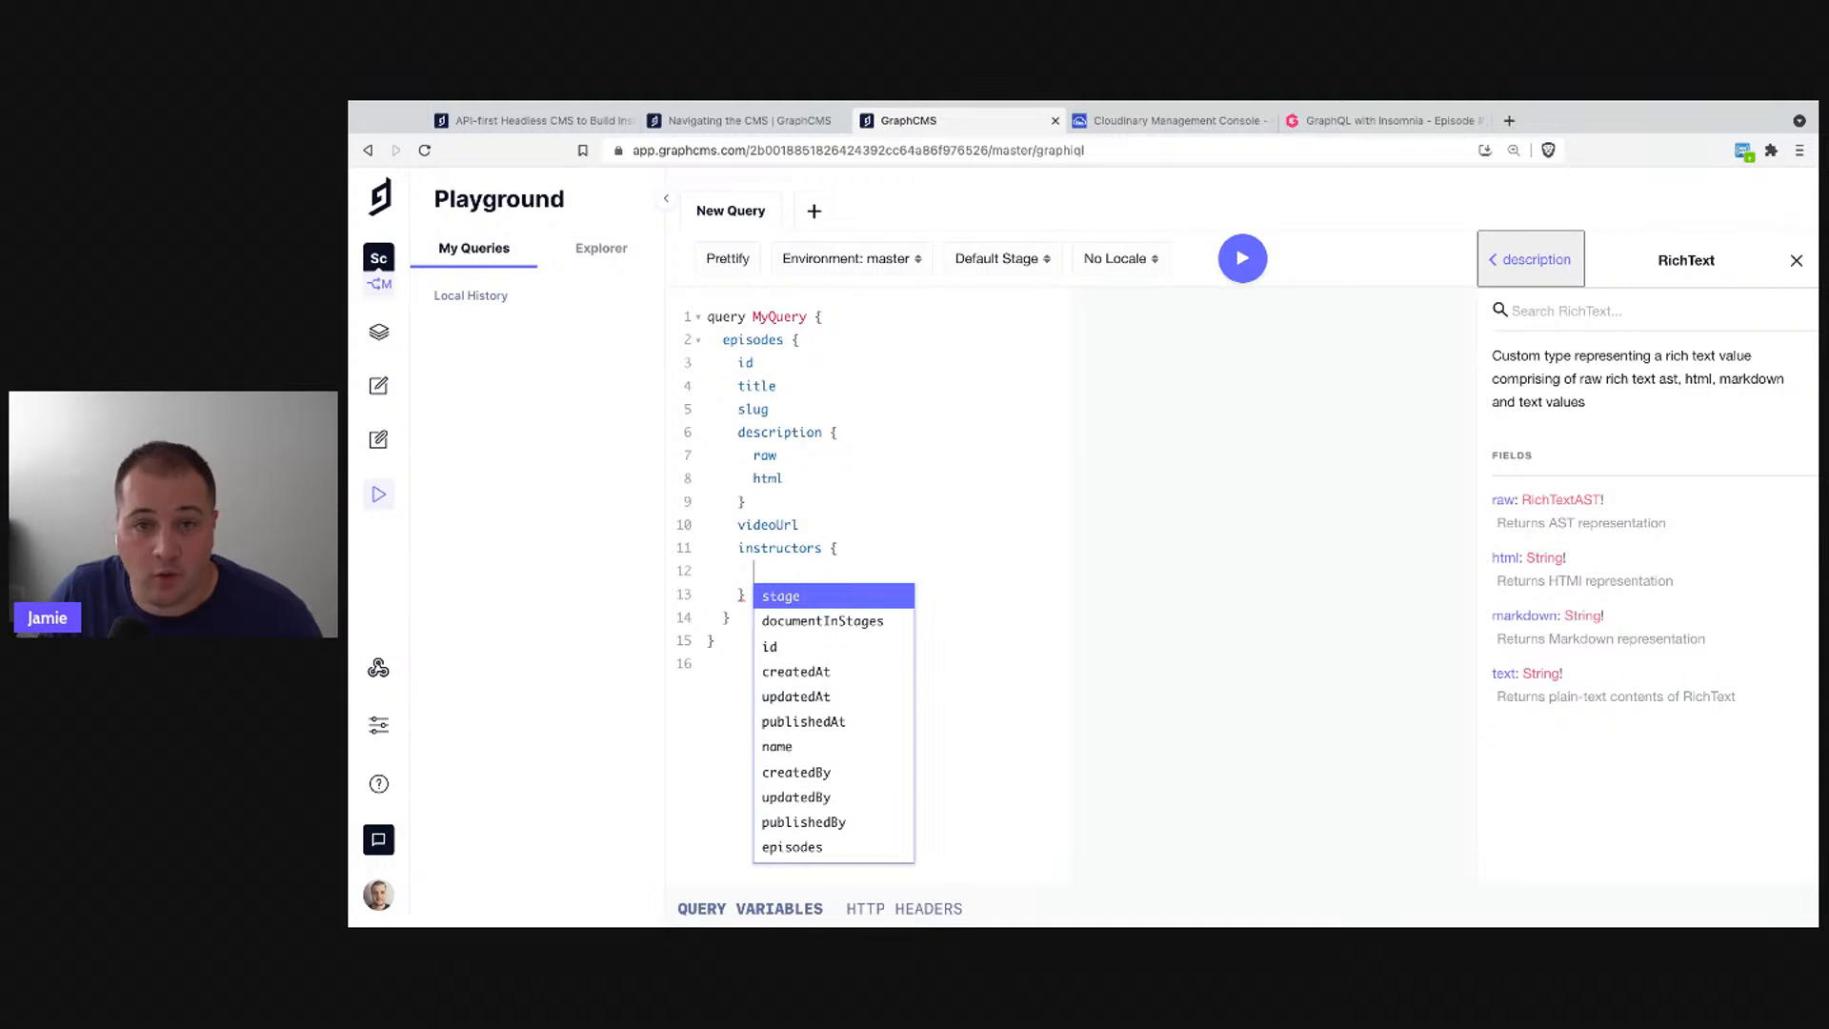
pyautogui.press('Down')
pyautogui.press('Down')
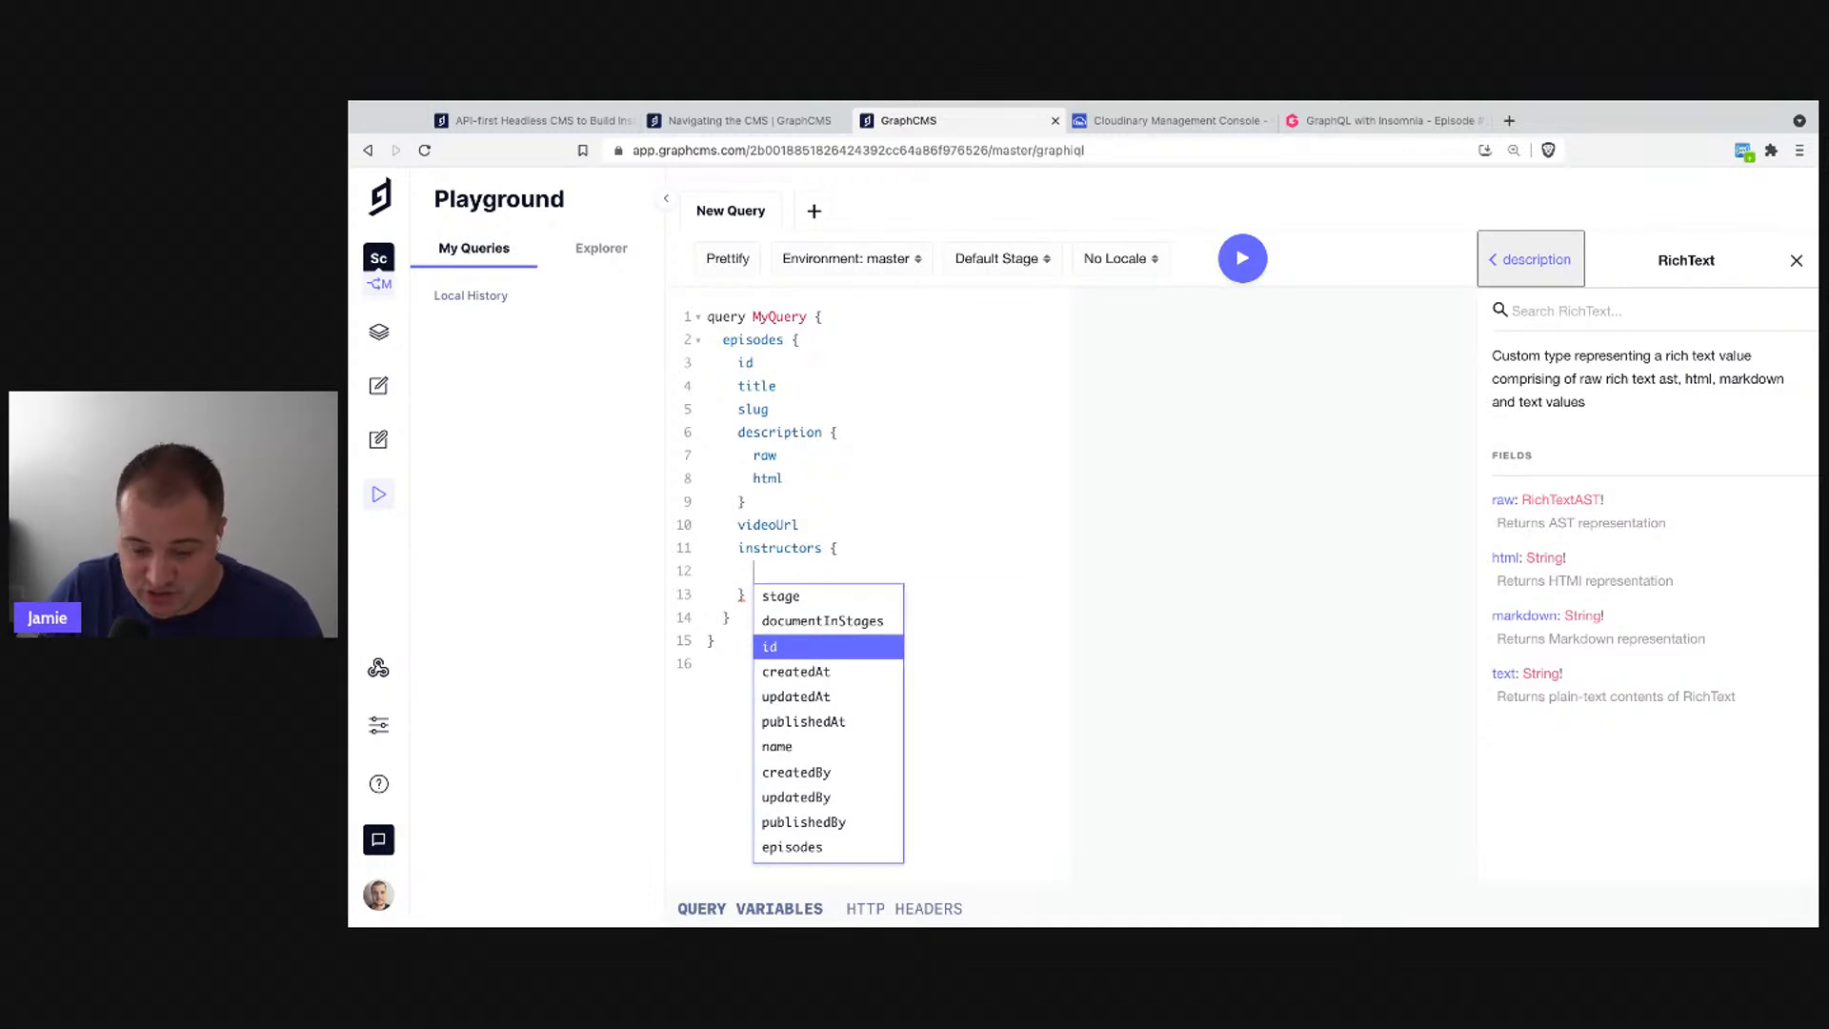
pyautogui.press('Return')
pyautogui.press('Return')
pyautogui.write('name')
pyautogui.press('Return')
pyautogui.press('Return')
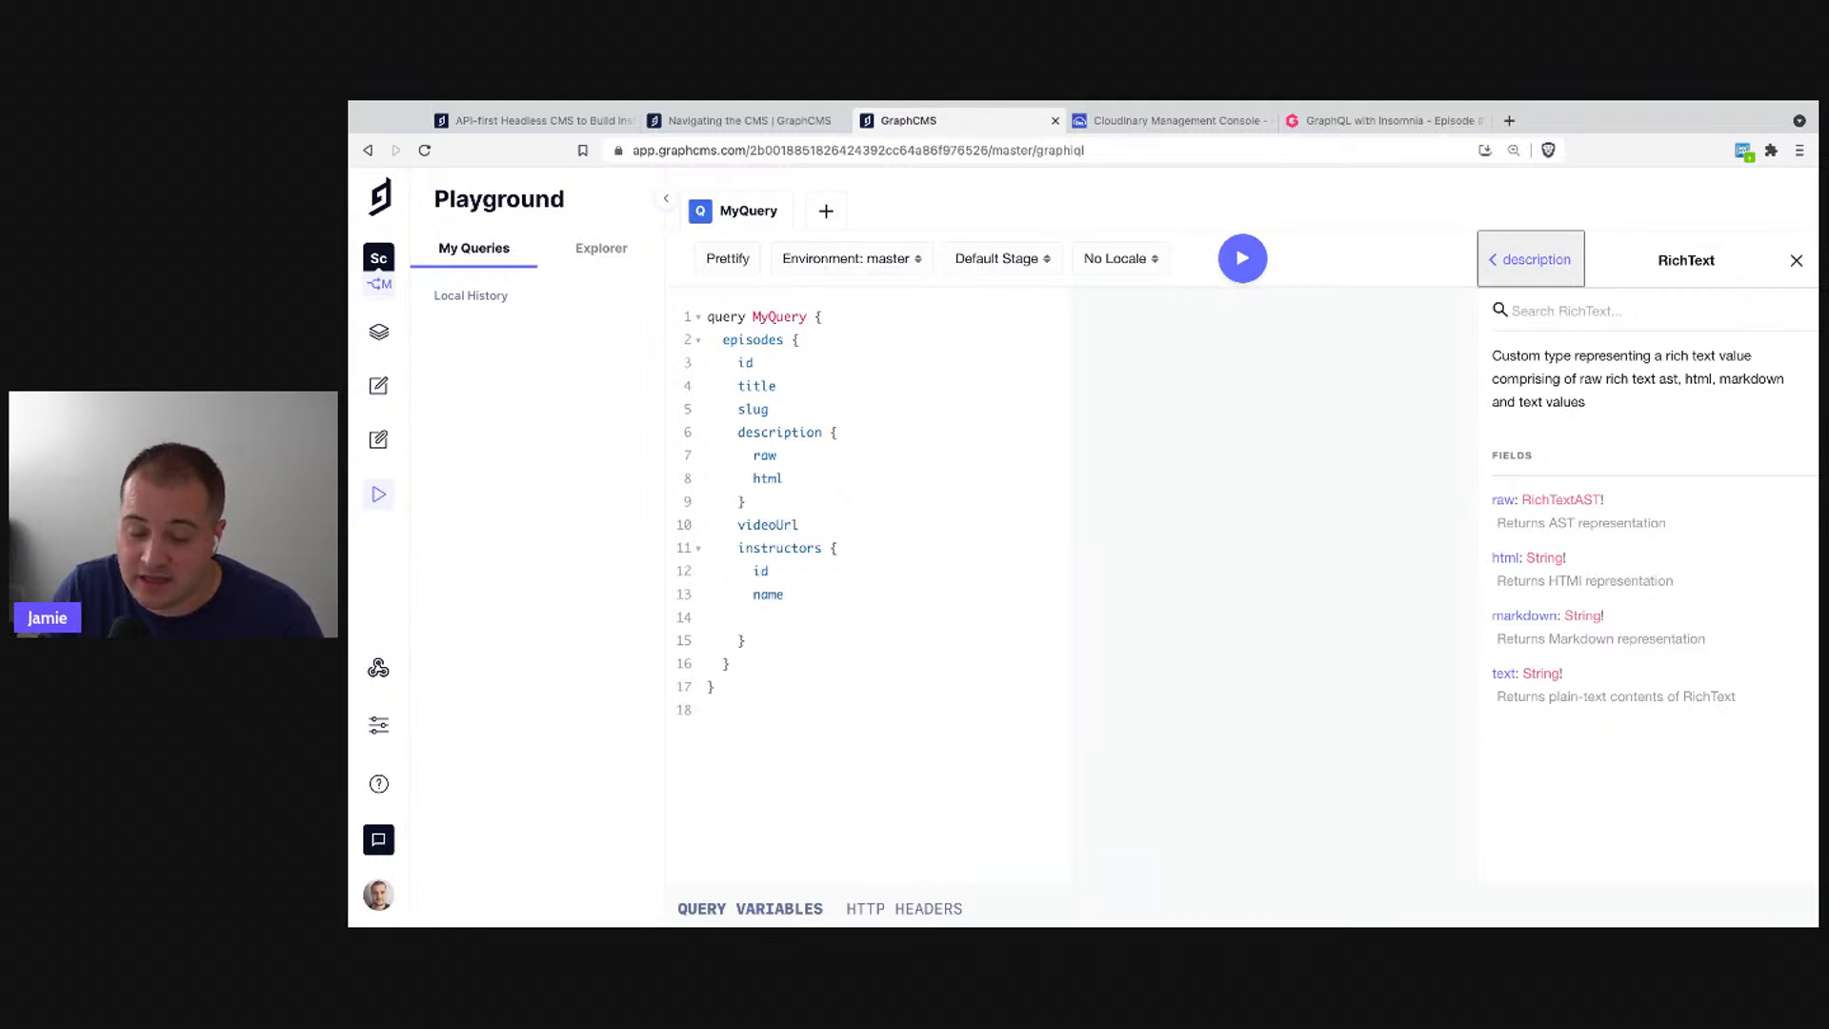
# - Add a 'photo {' block inside instructors requesting the url field
pyautogui.write('photo {')
pyautogui.press('Return')
pyautogui.hotkey('ctrl', 'space')
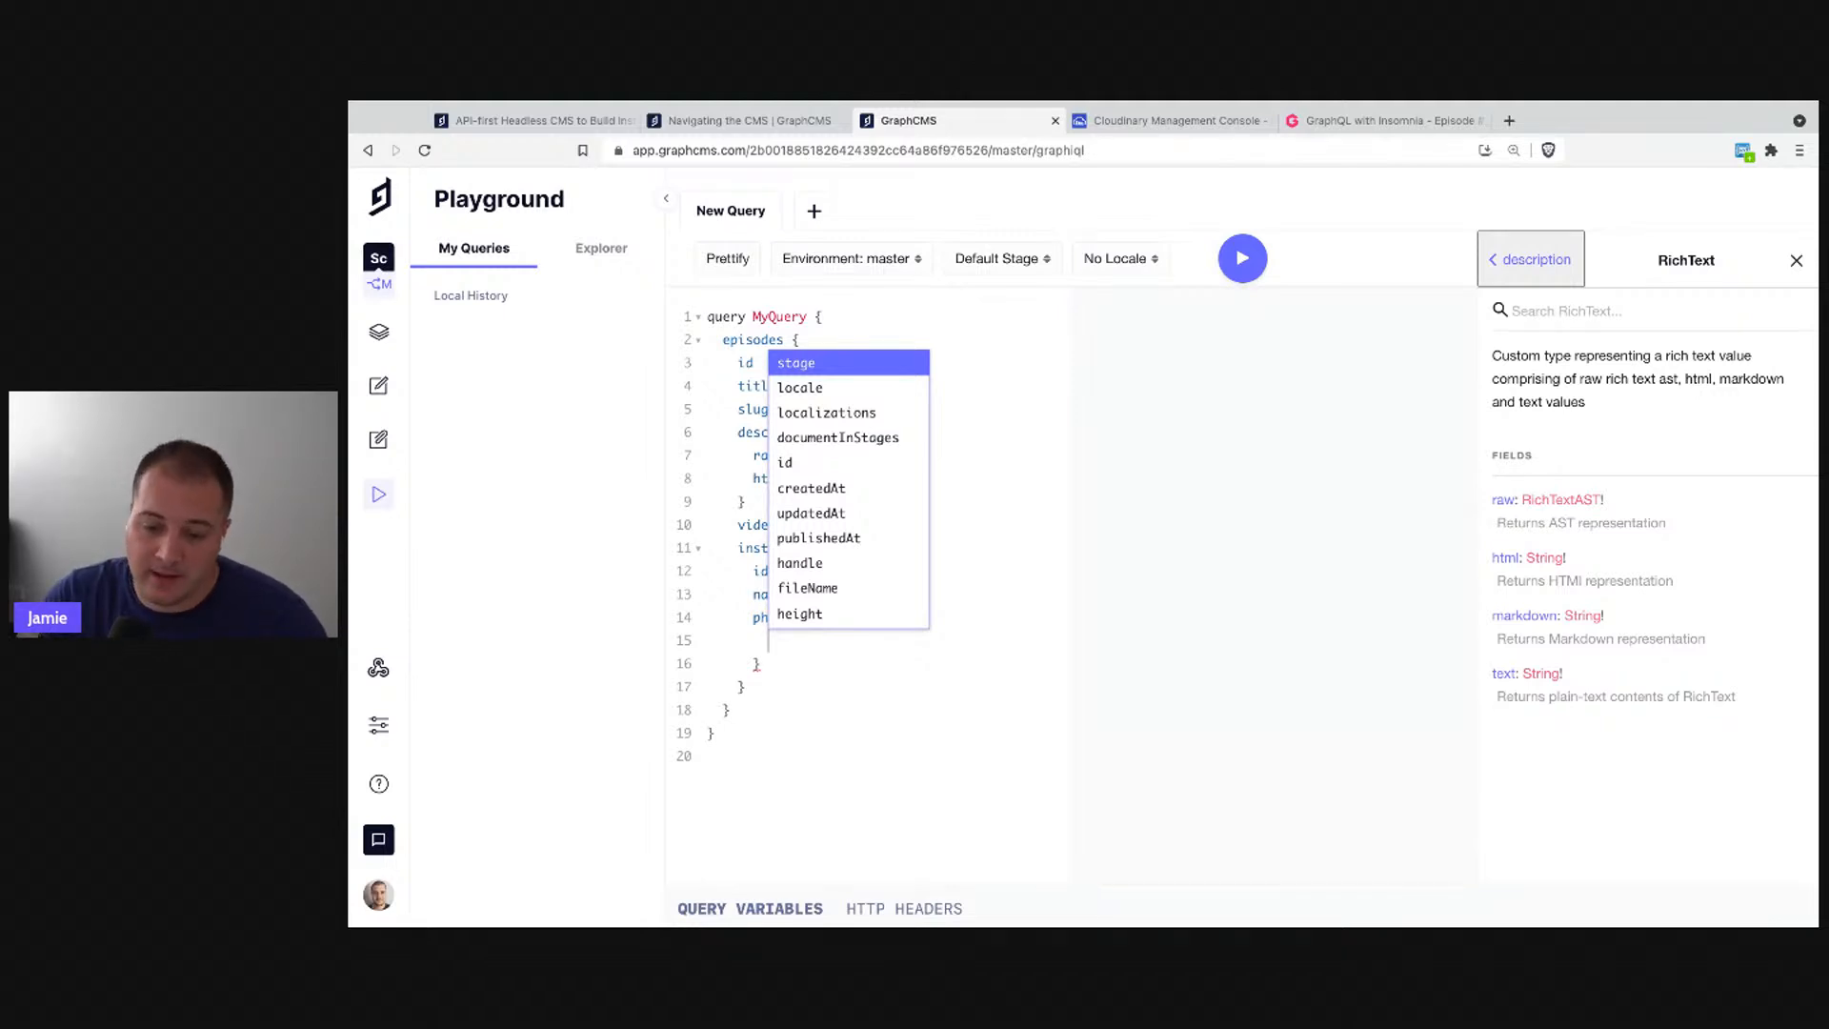
pyautogui.press('Down')
pyautogui.press('Down')
pyautogui.press('Down')
pyautogui.press('Down')
pyautogui.press('Down')
pyautogui.press('Down')
pyautogui.press('Down')
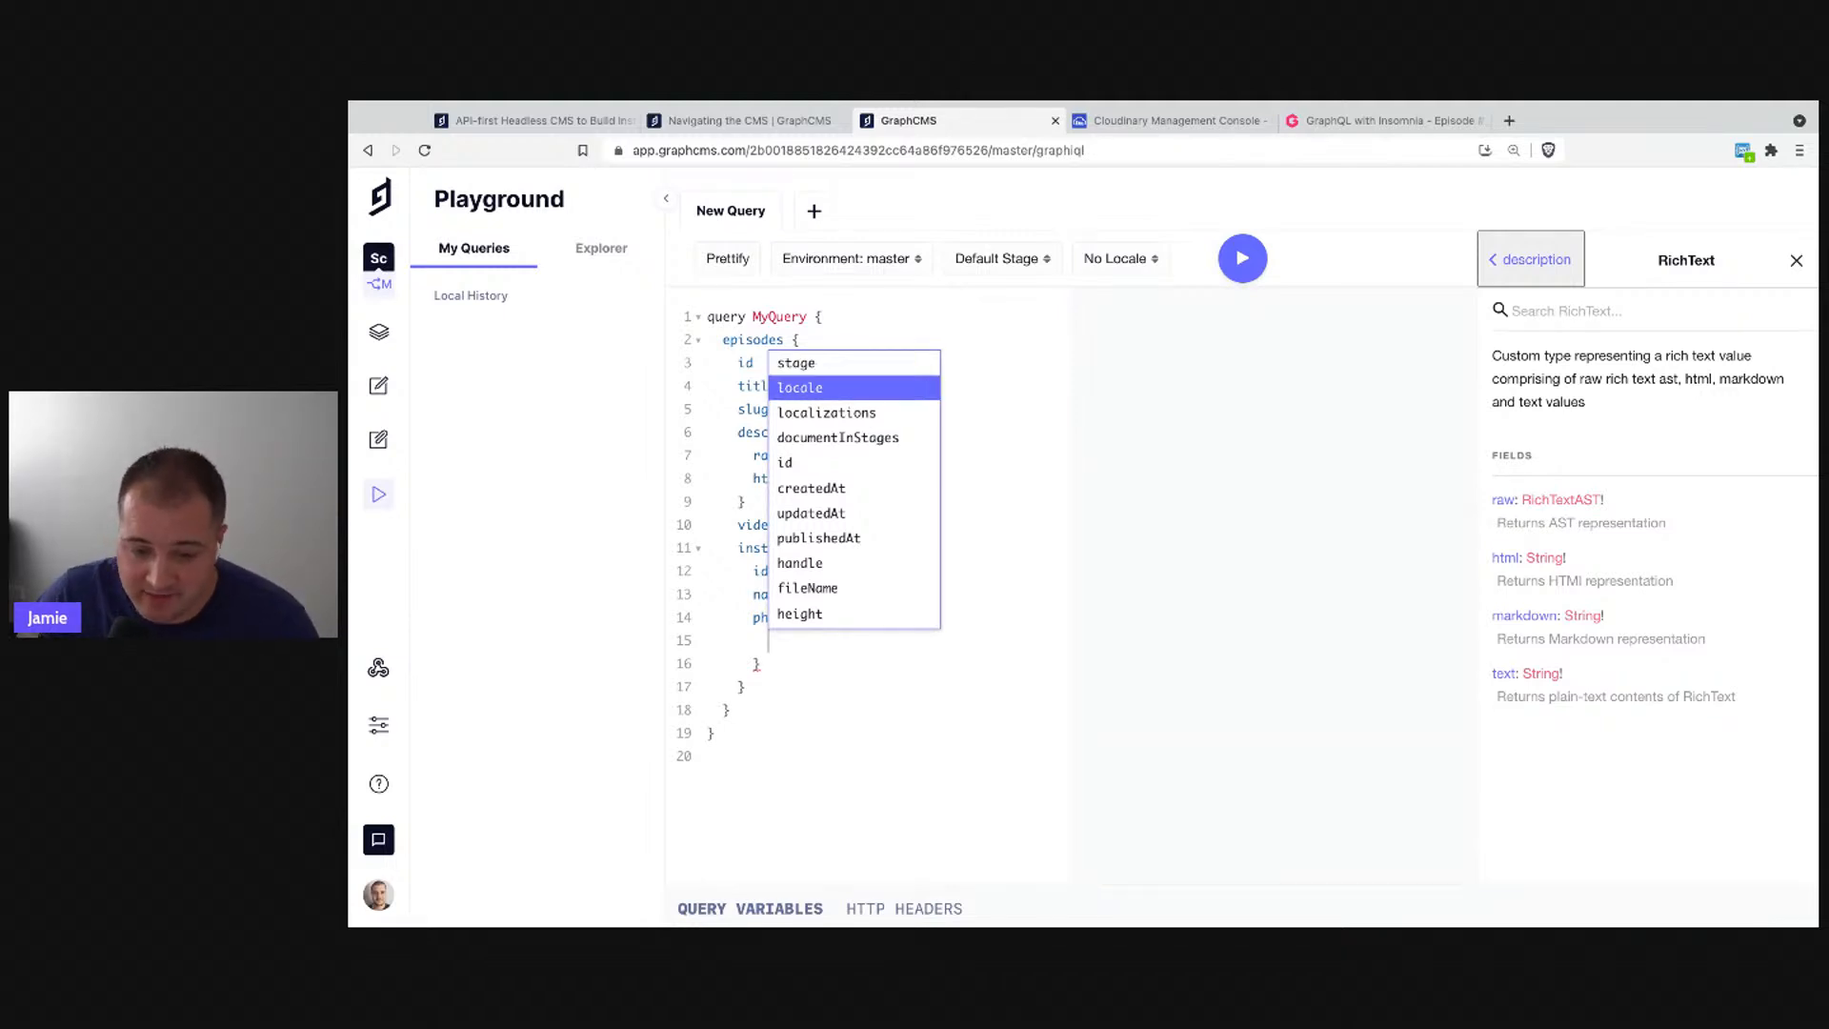
pyautogui.write('url')
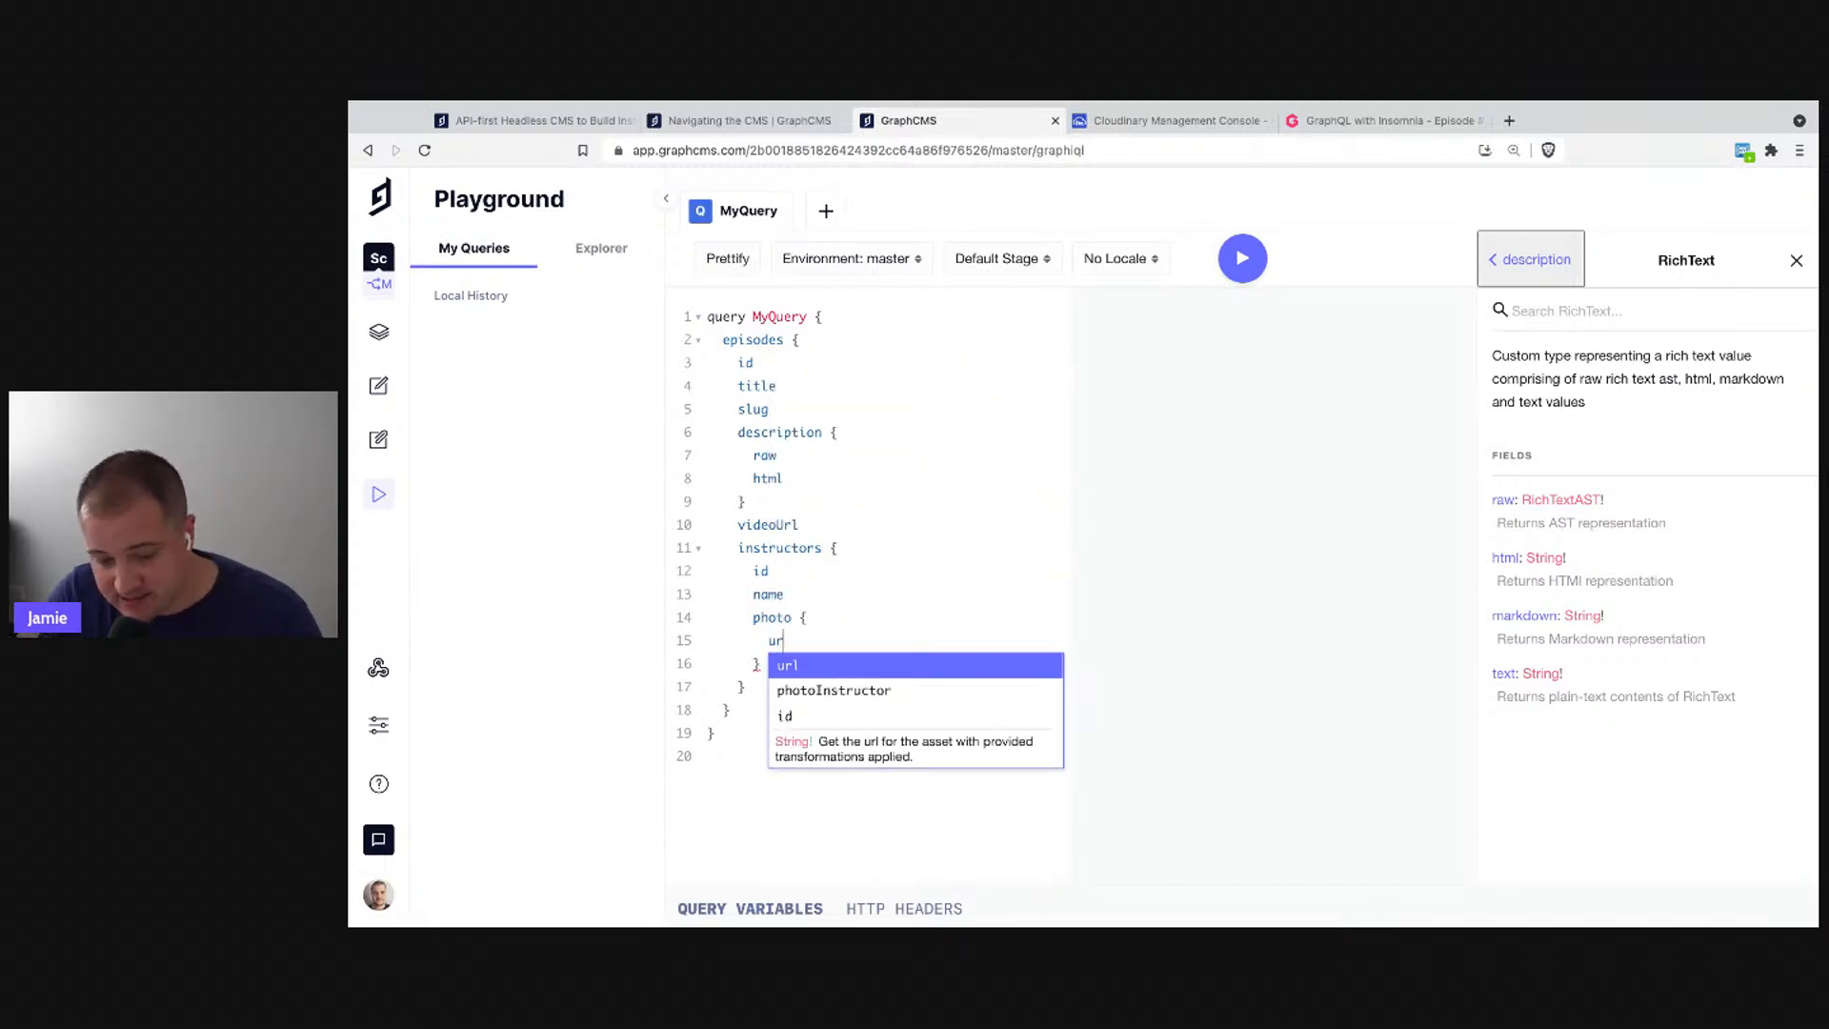
pyautogui.click(1242, 258)
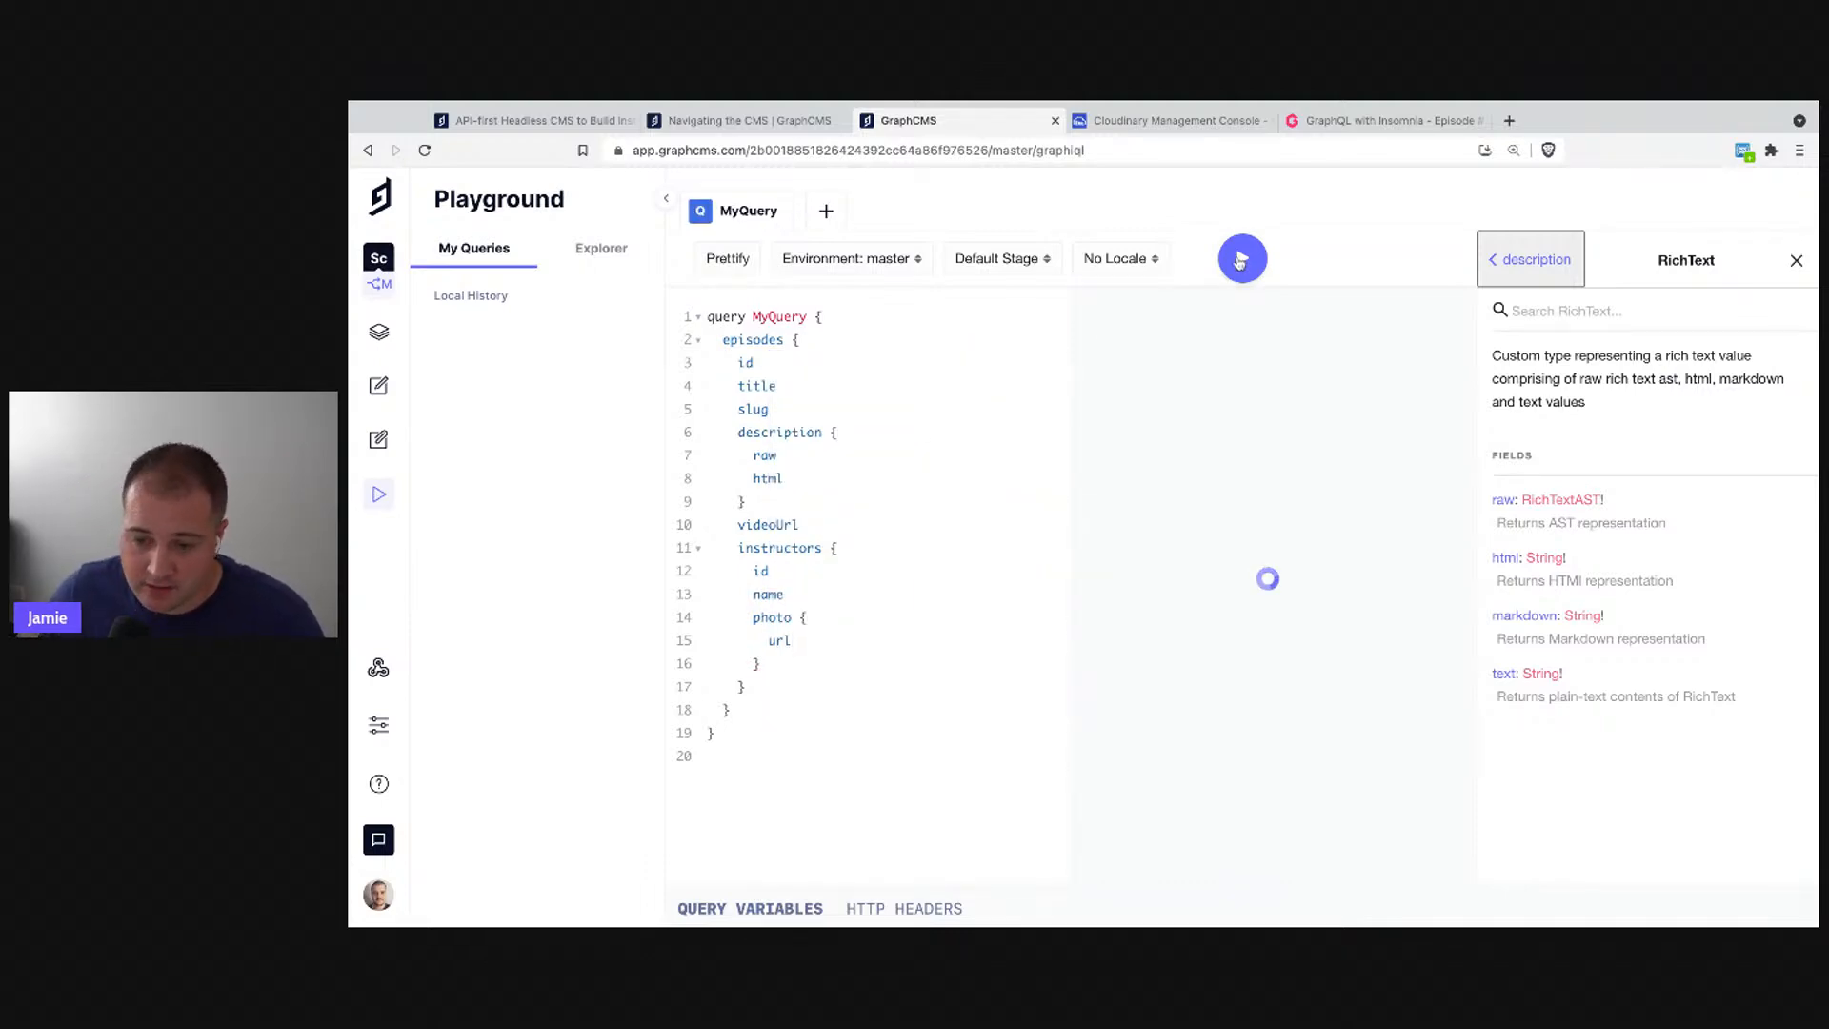
pyautogui.click(1797, 260)
pyautogui.scroll(-5, 1400, 484)
pyautogui.scroll(5, 1396, 495)
pyautogui.scroll(-2, 1429, 488)
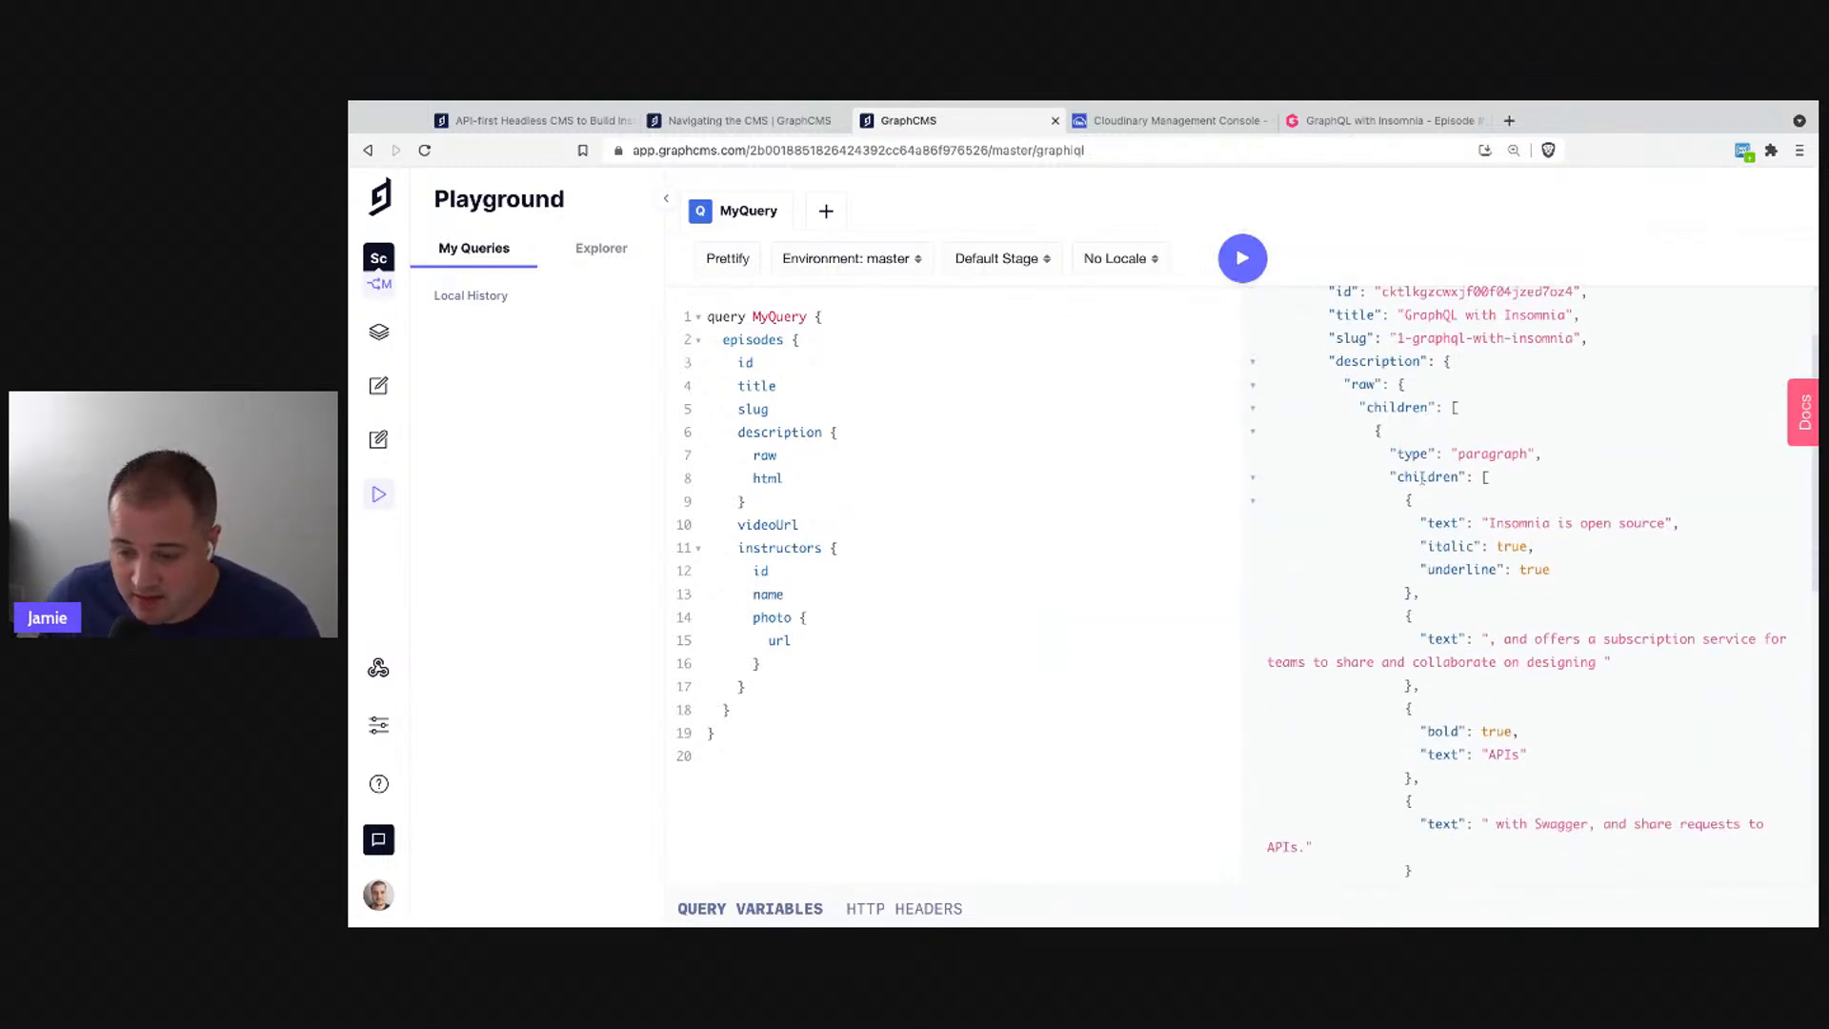
pyautogui.click(1343, 381)
pyautogui.doubleClick(1352, 362)
pyautogui.click(1381, 384)
pyautogui.moveTo(1366, 433); pyautogui.dragTo(1682, 524)
pyautogui.click(1683, 524)
pyautogui.scroll(-2, 1517, 561)
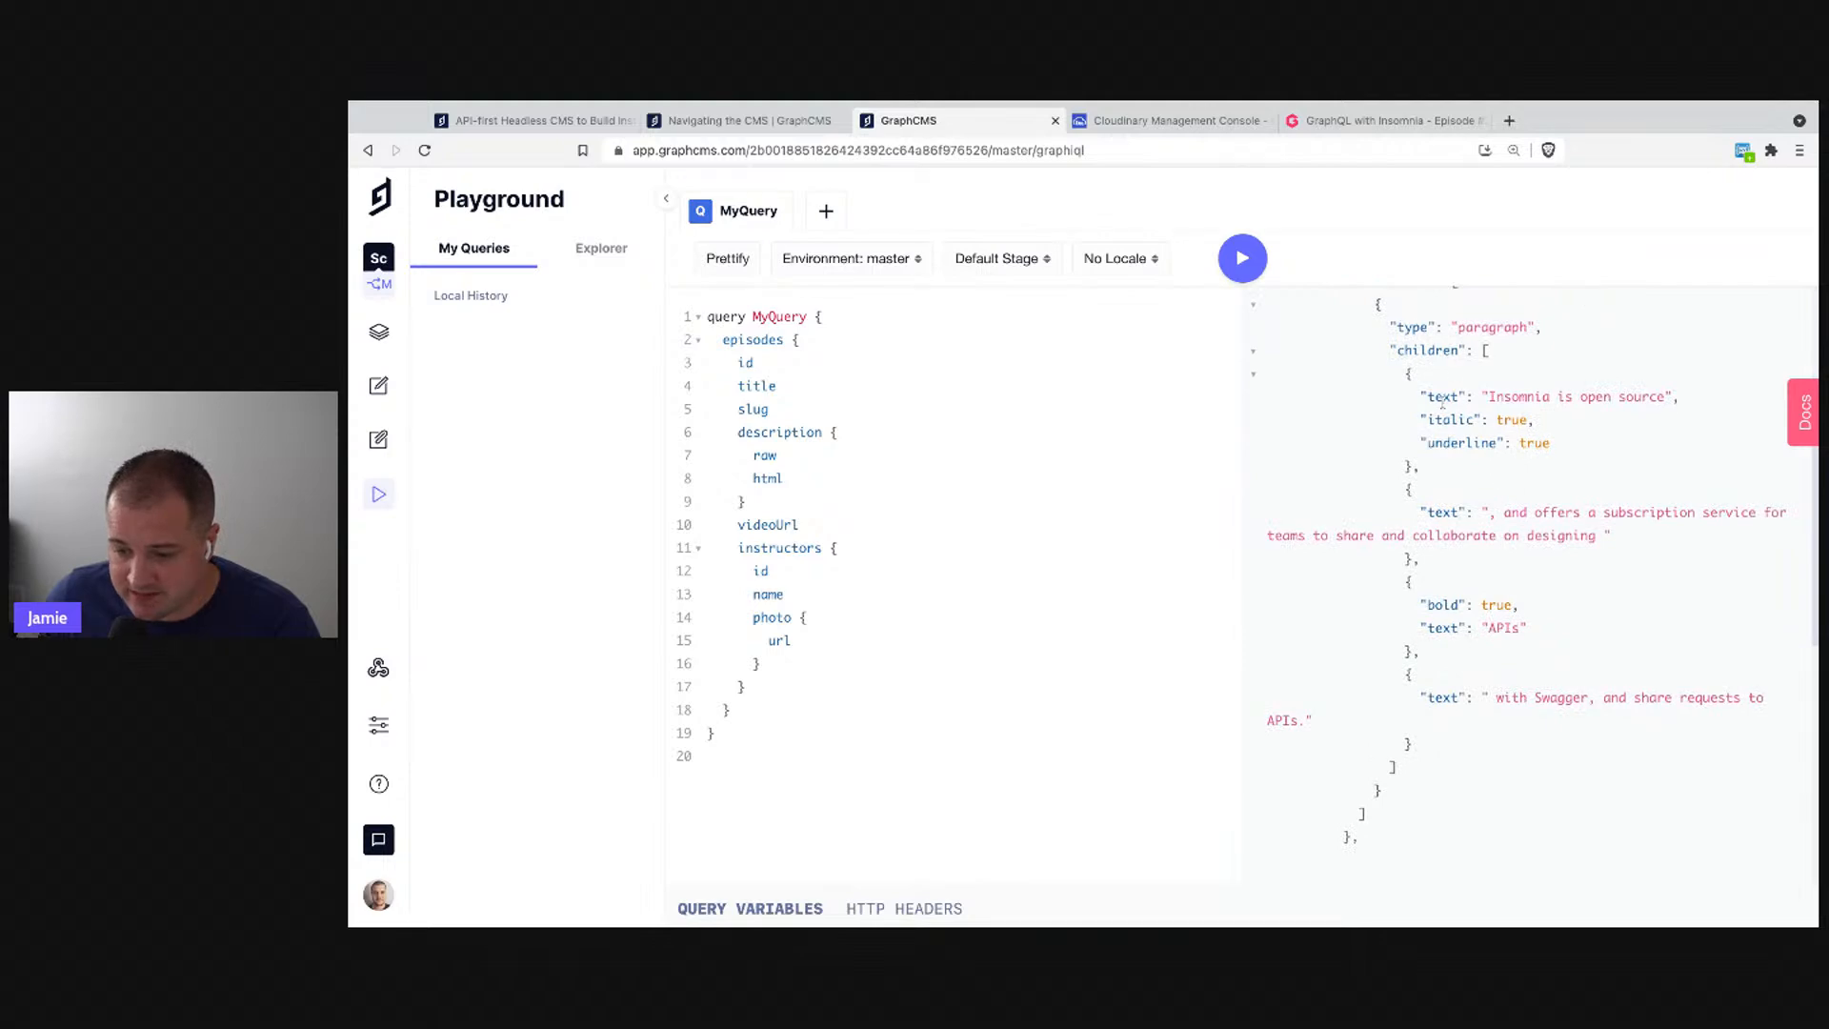
pyautogui.doubleClick(1449, 443)
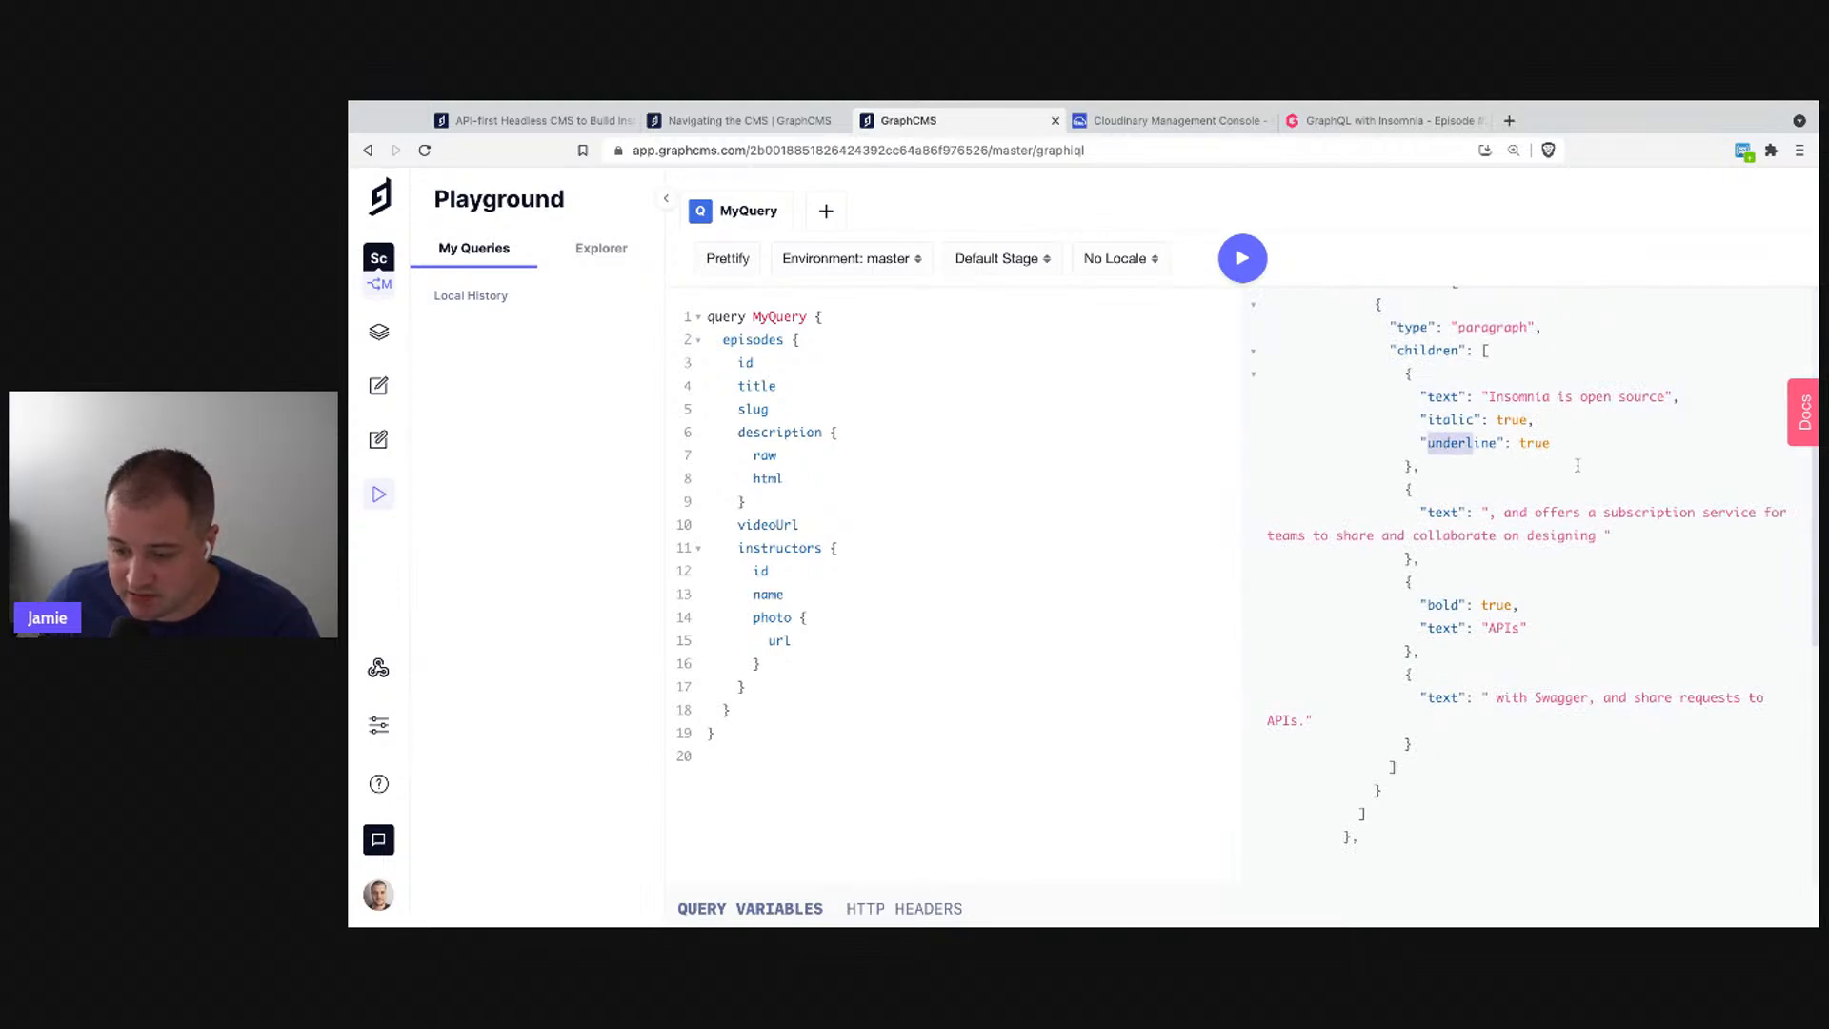
pyautogui.click(1472, 581)
pyautogui.scroll(-2, 1467, 610)
pyautogui.scroll(-2, 1461, 638)
pyautogui.click(1482, 564)
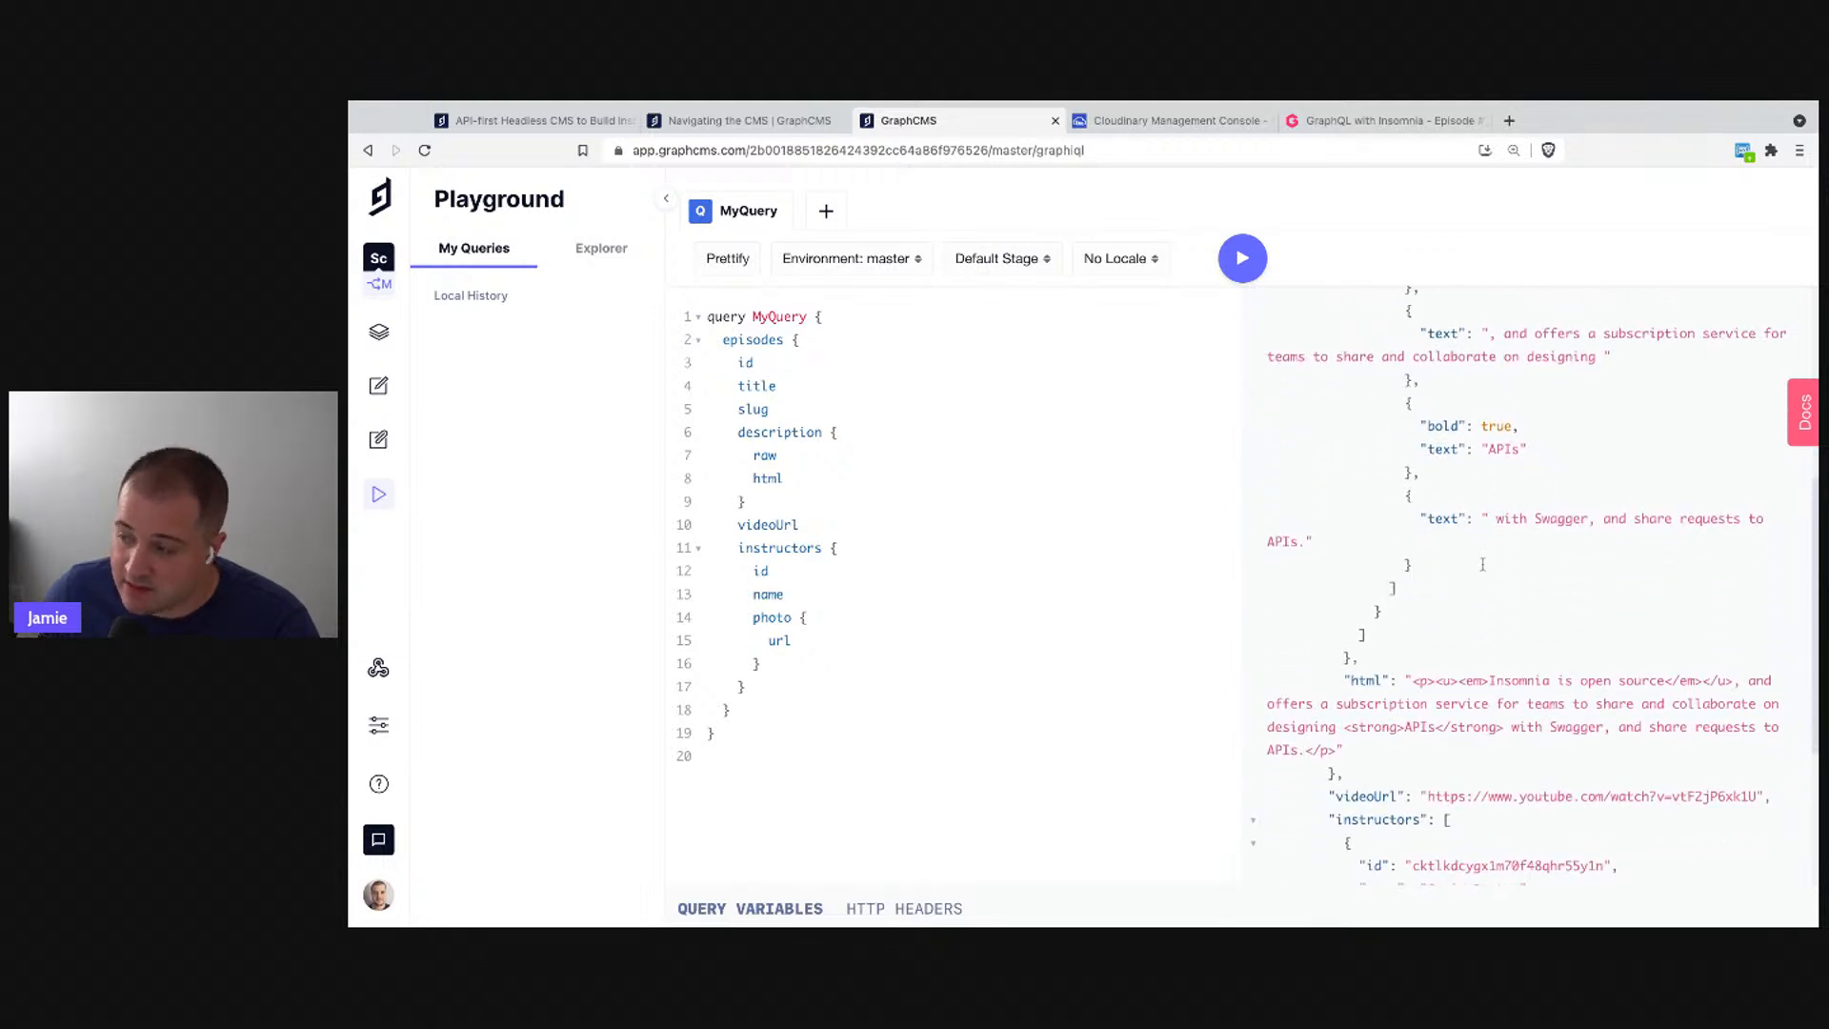
pyautogui.scroll(-1, 1467, 543)
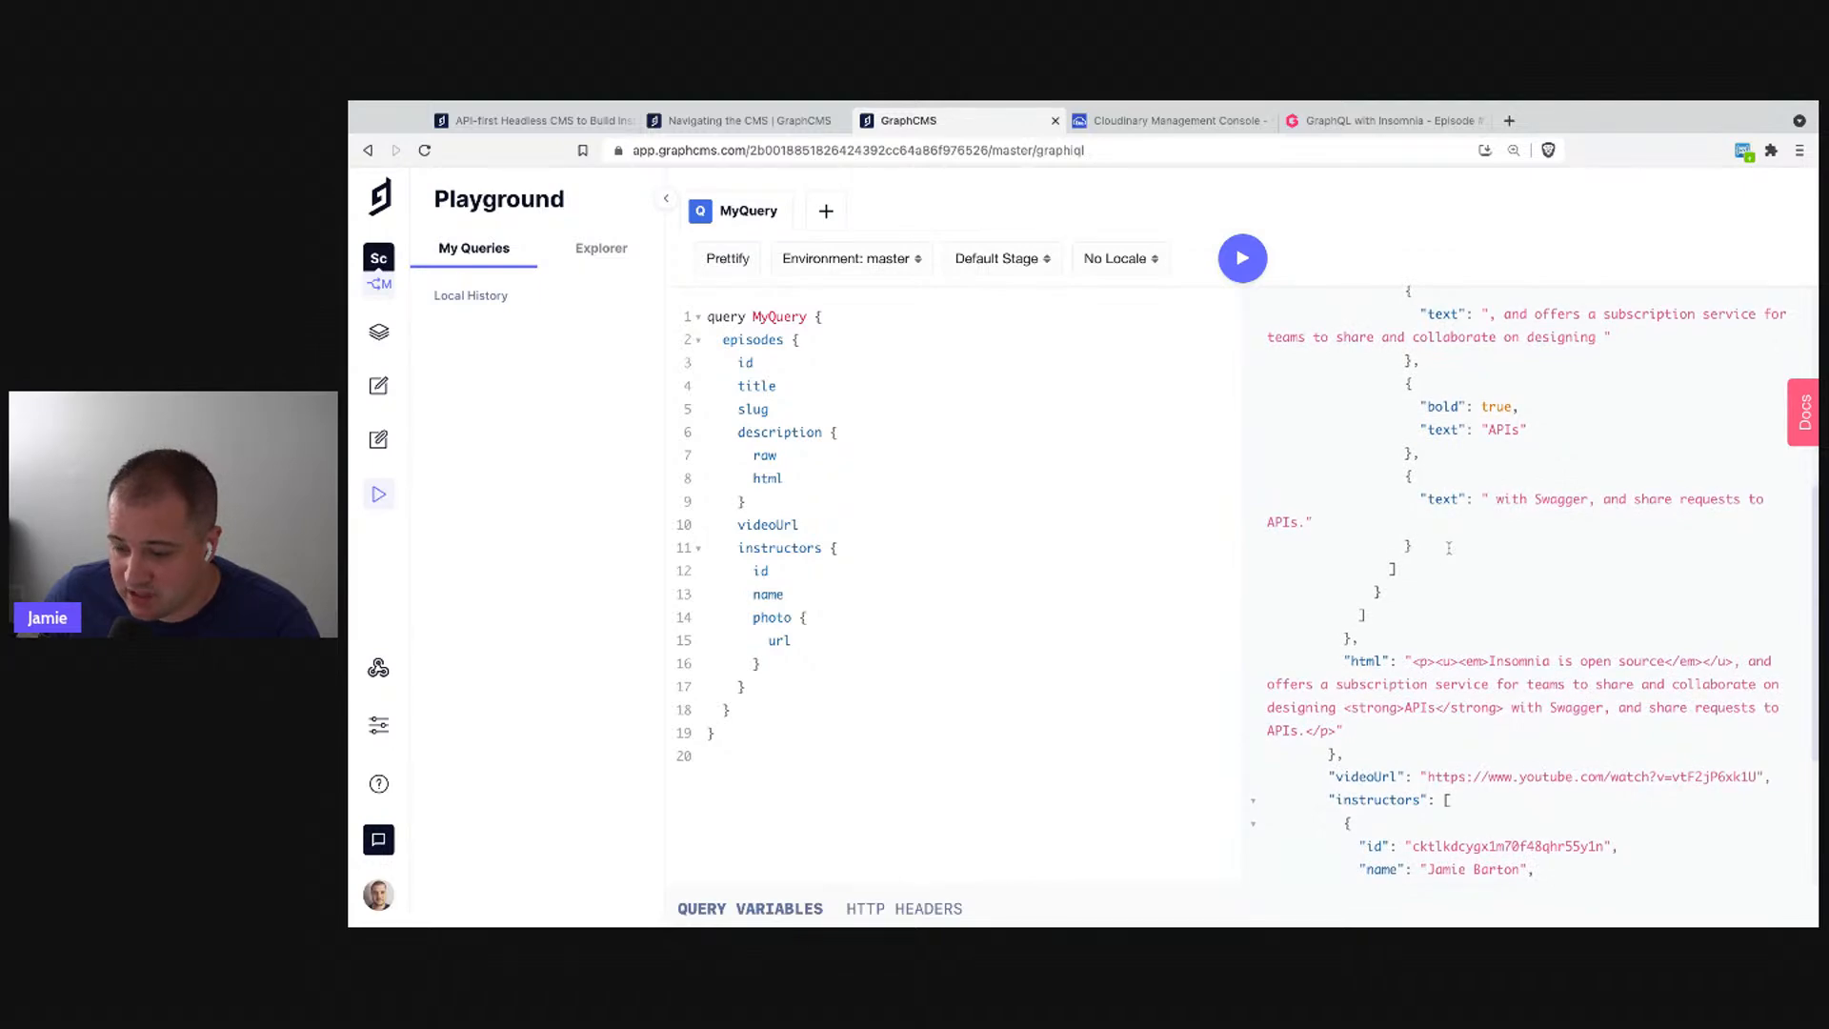
pyautogui.scroll(-1, 1448, 548)
pyautogui.scroll(-3, 1430, 624)
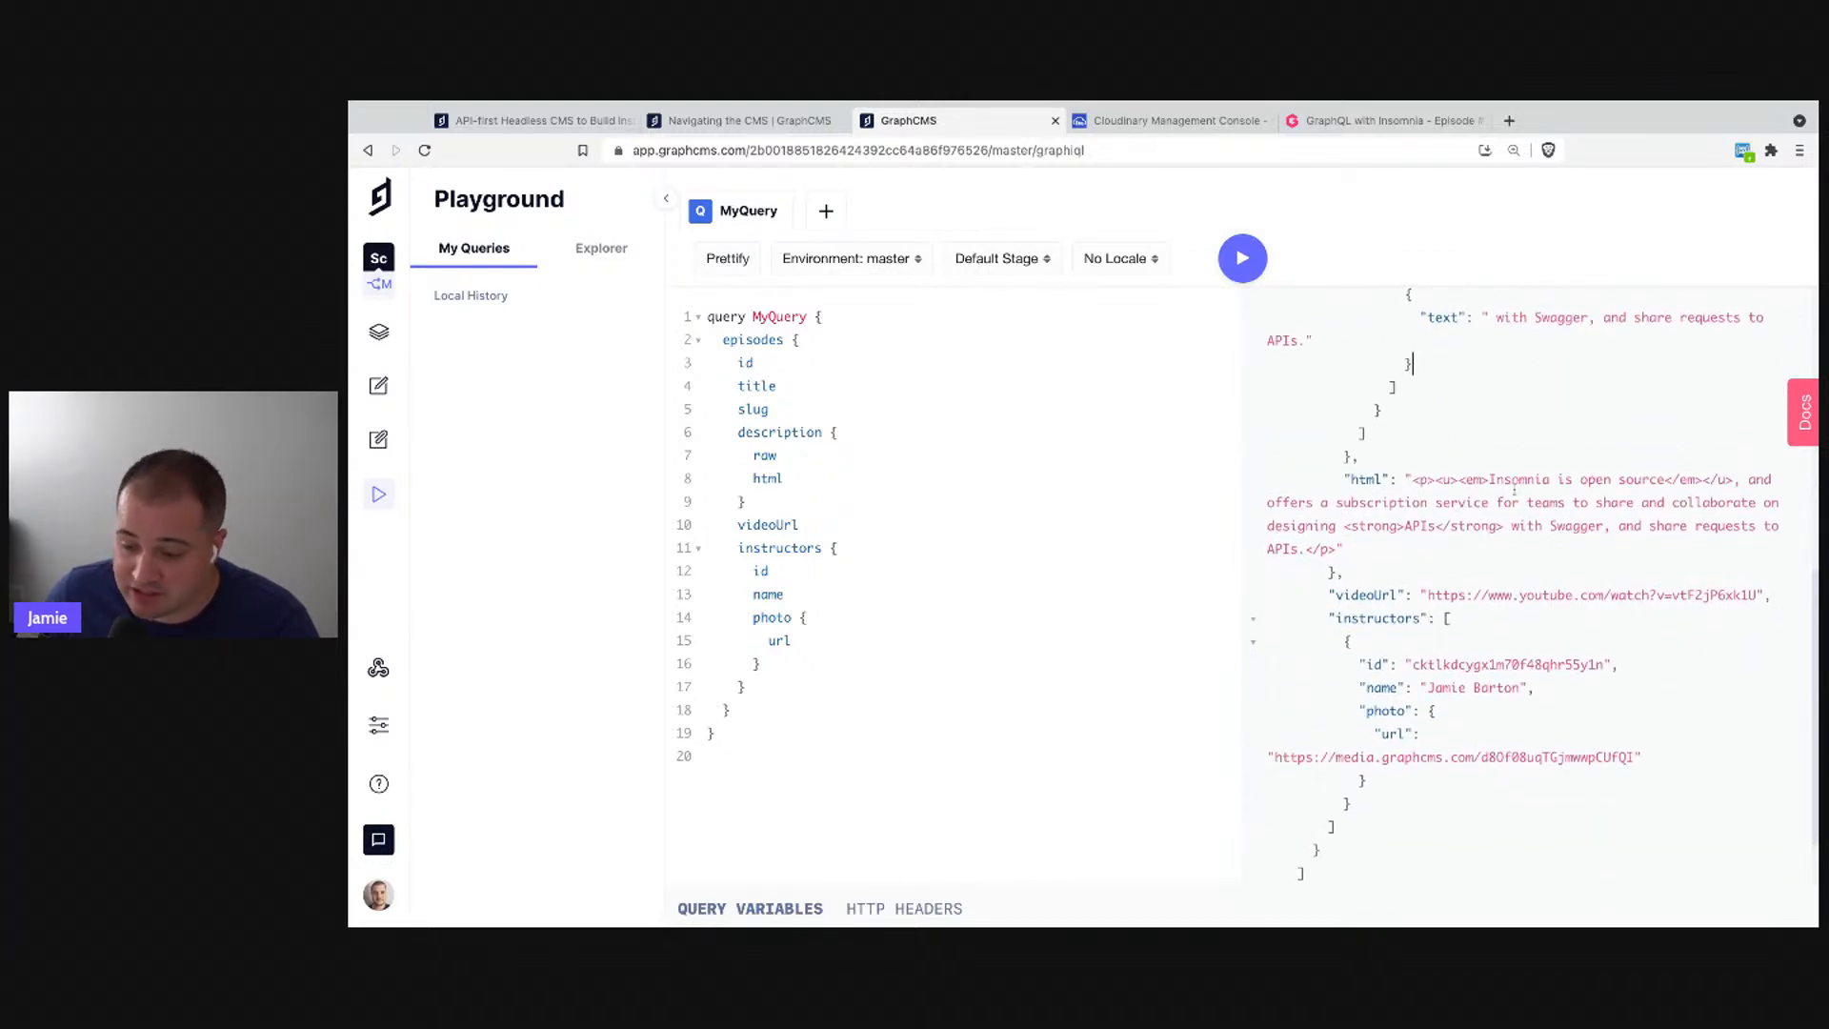
pyautogui.doubleClick(1366, 480)
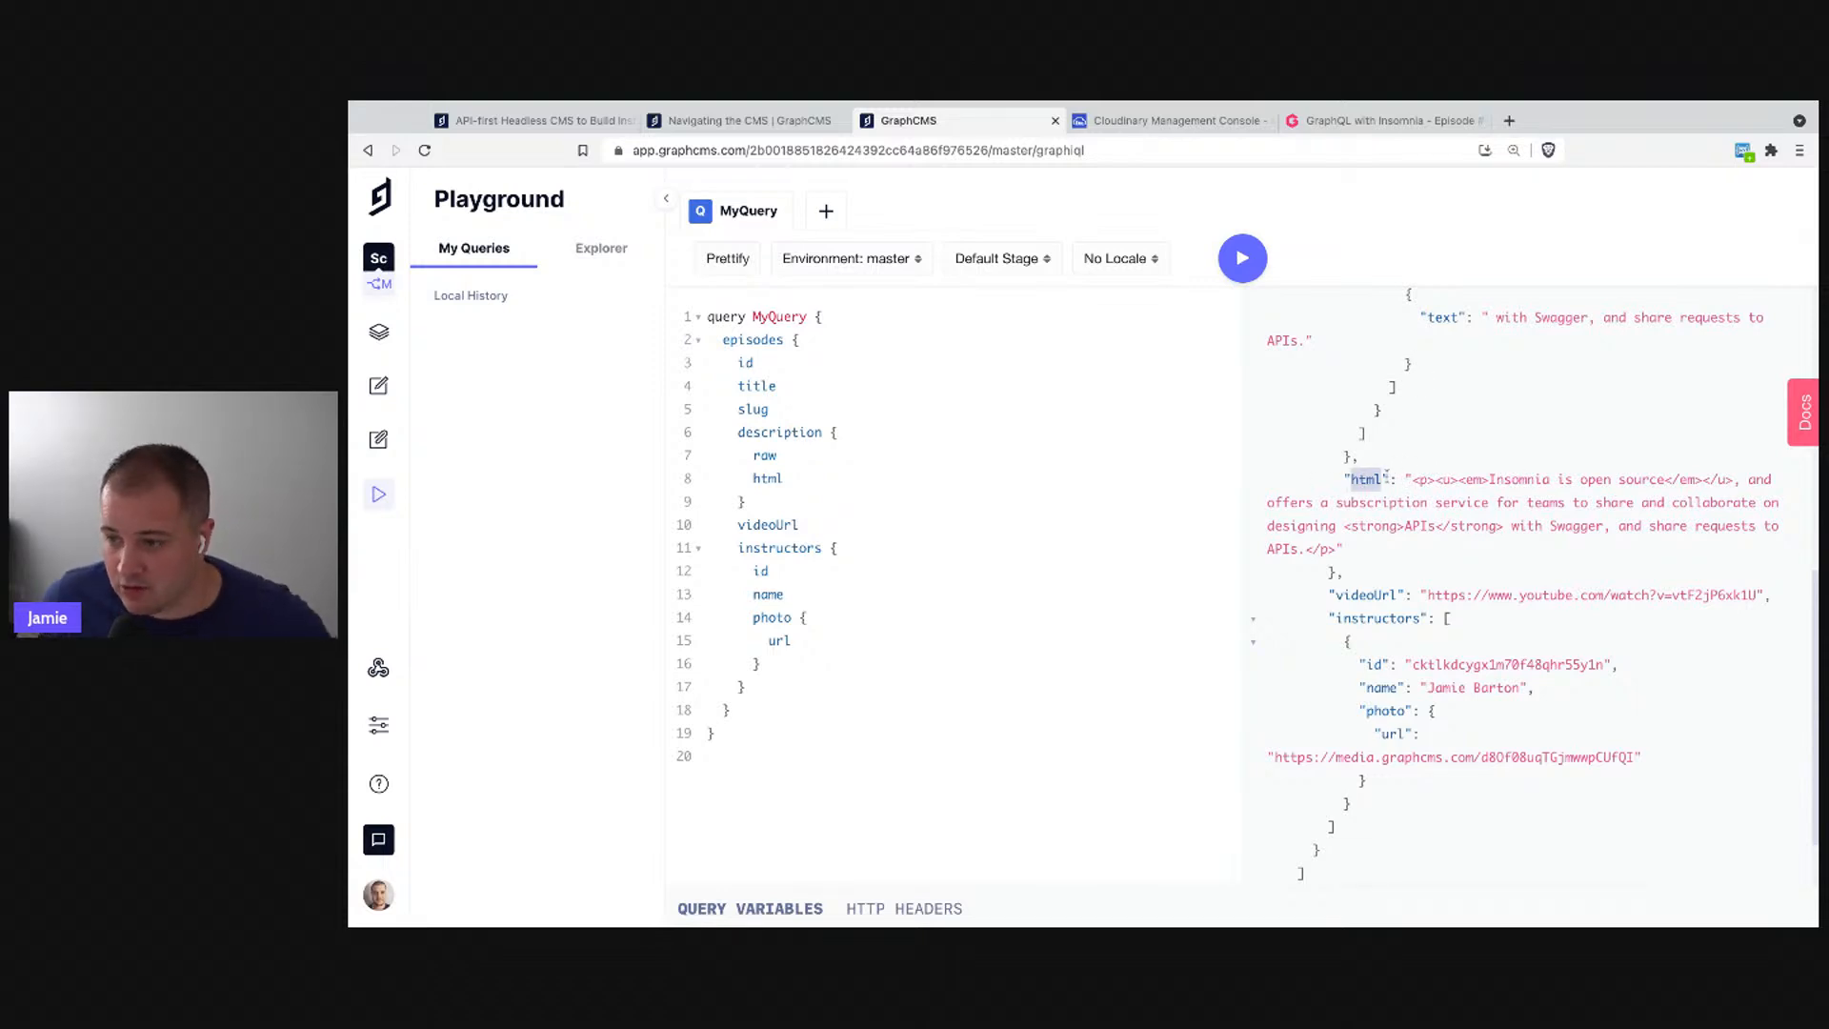
pyautogui.moveTo(1411, 479); pyautogui.dragTo(1338, 550)
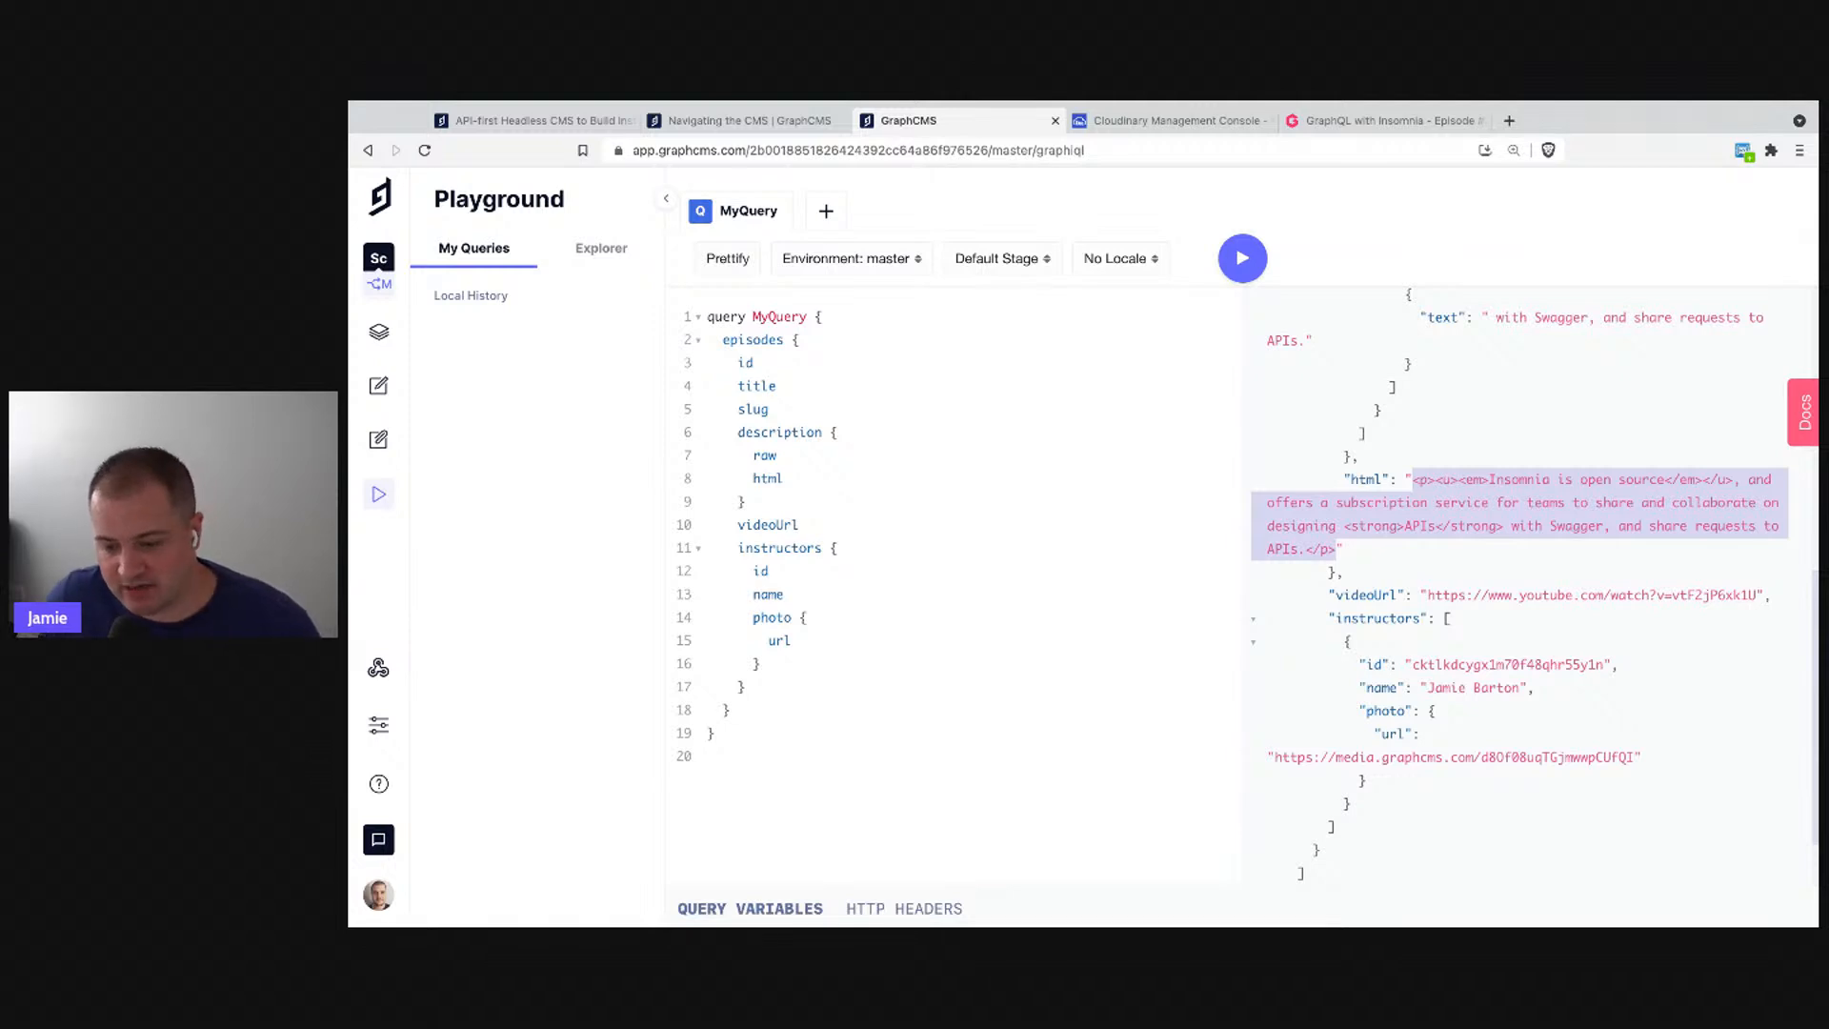
pyautogui.click(1338, 549)
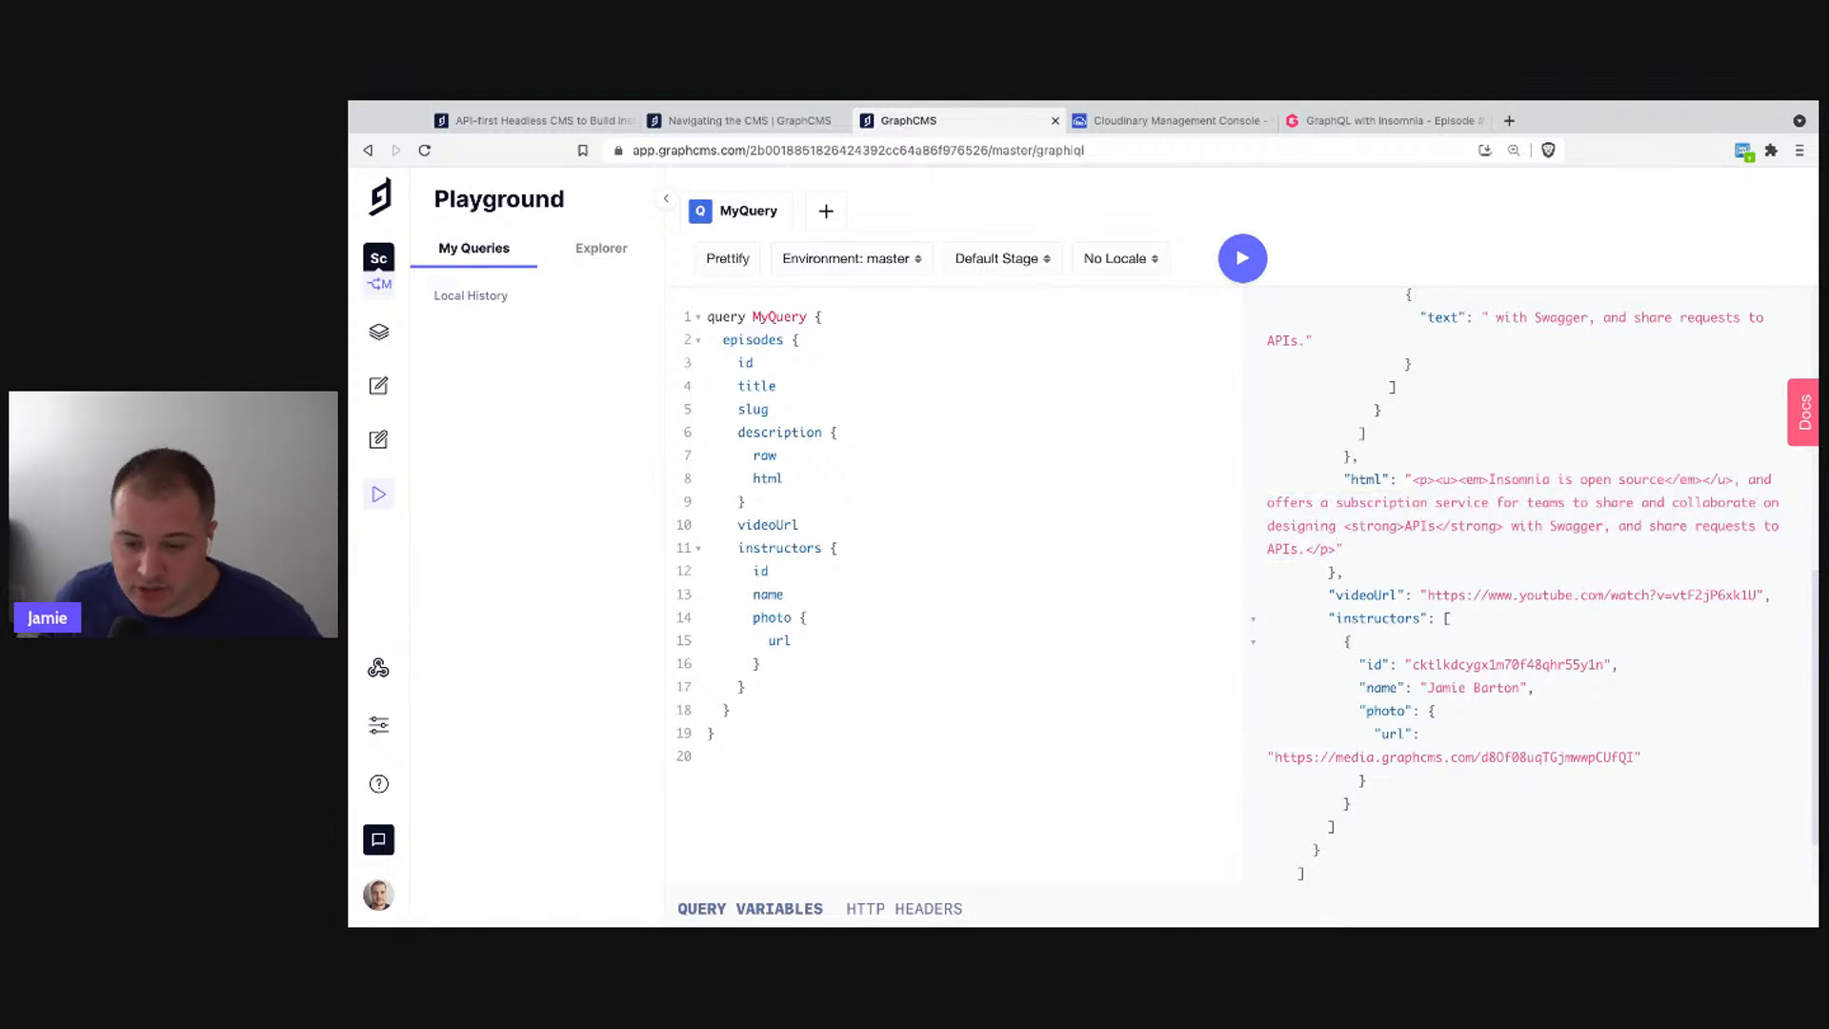
# - Open the Rich Text Renderer README on GitHub from the GraphCMS docs and review the children example
pyautogui.click(665, 127)
pyautogui.scroll(-3, 619, 572)
pyautogui.scroll(5, 629, 650)
pyautogui.click(619, 314)
pyautogui.scroll(-8, 676, 465)
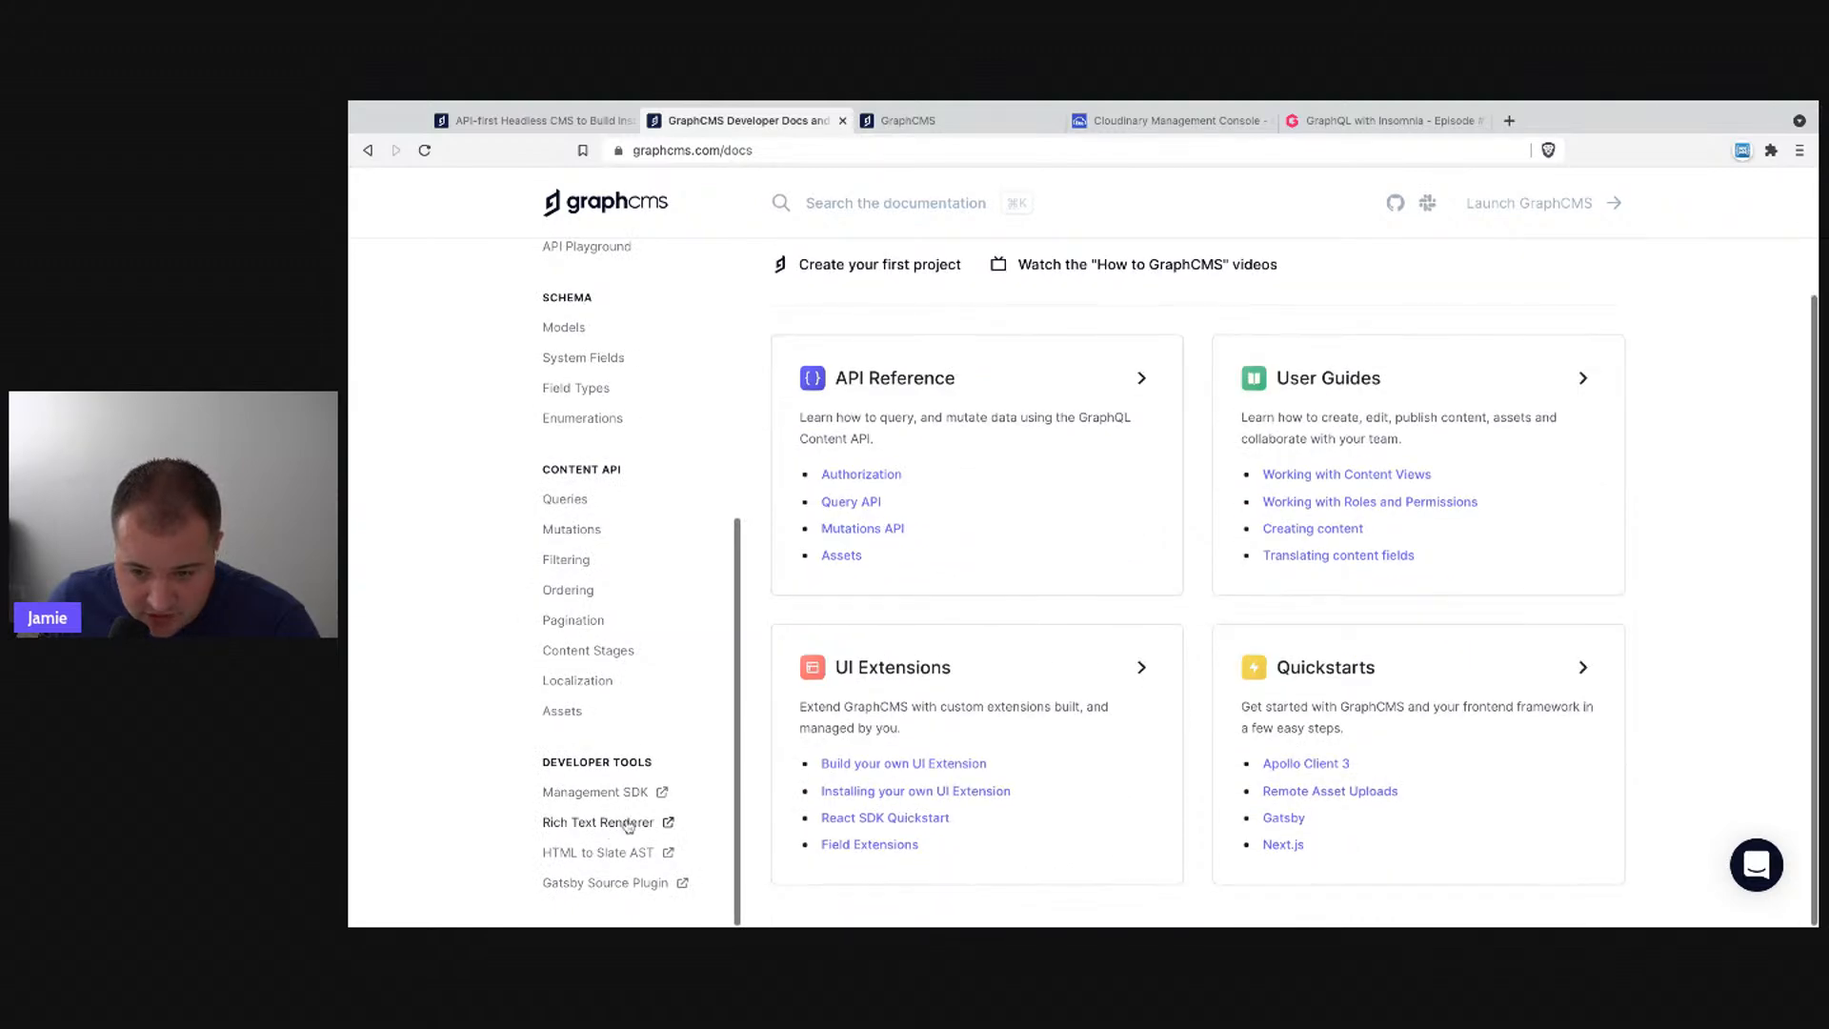
pyautogui.click(610, 826)
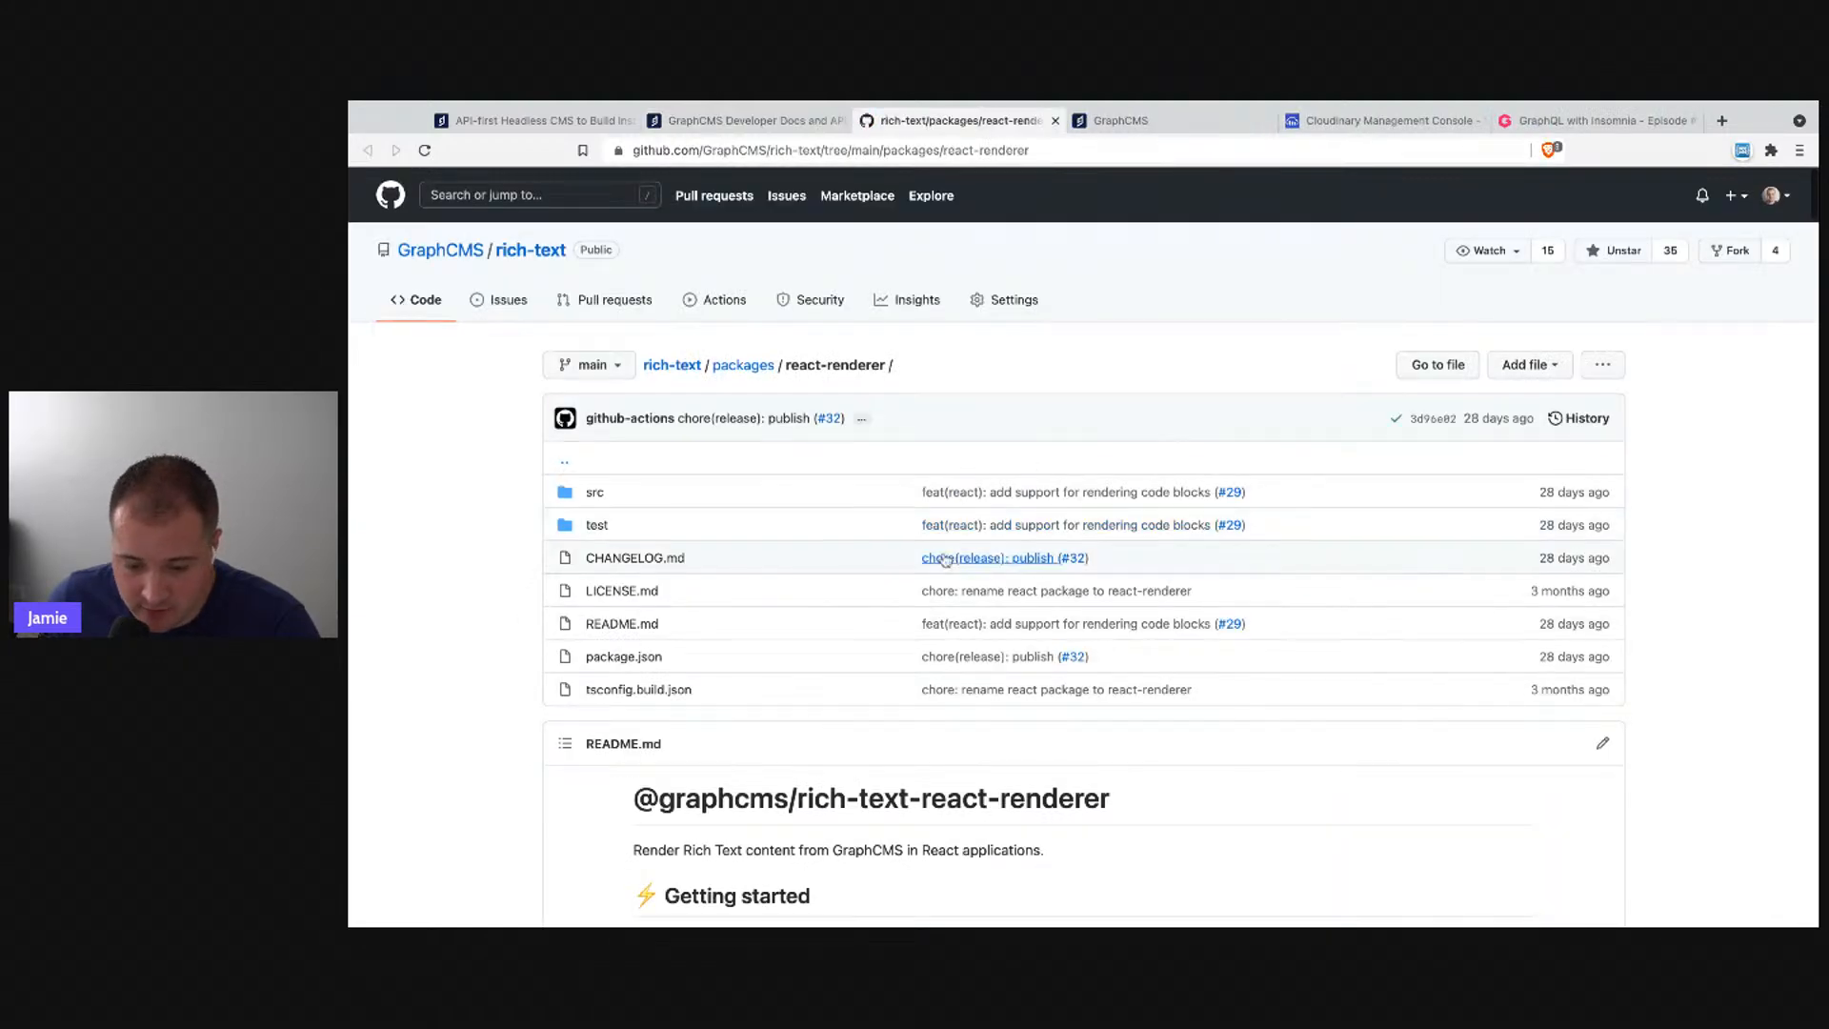
pyautogui.scroll(-4, 1169, 604)
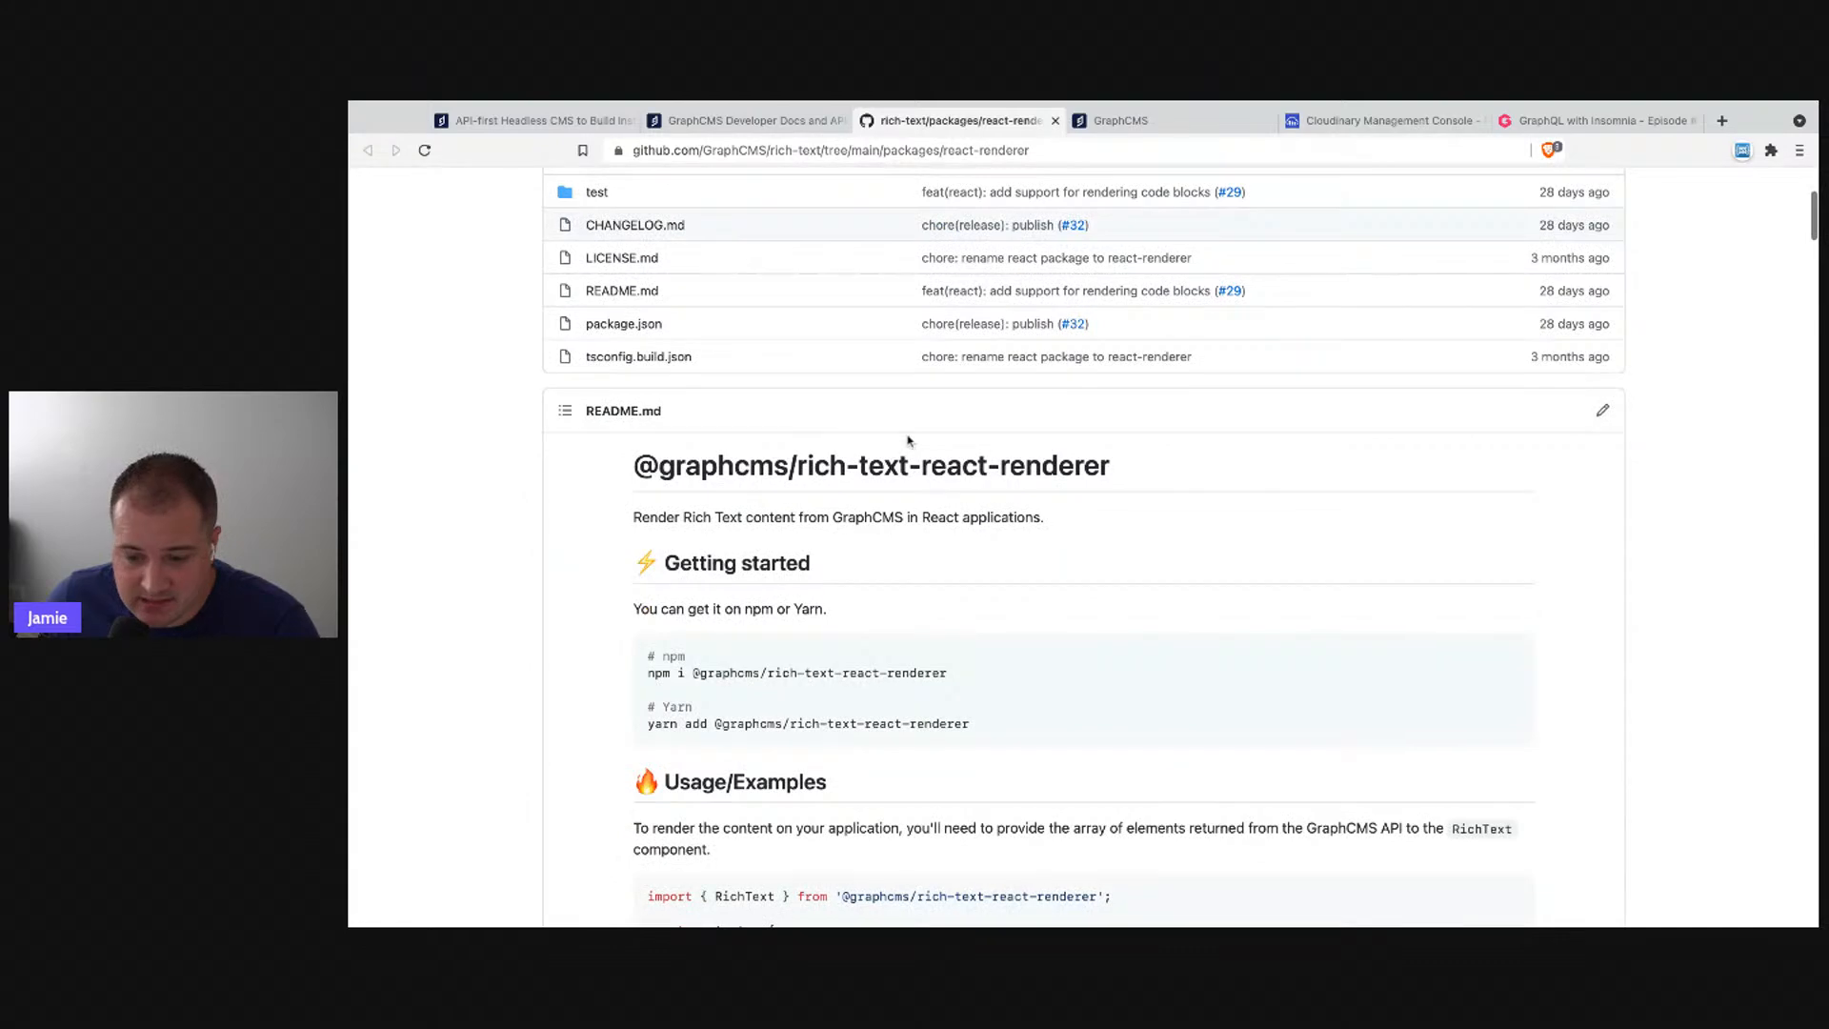
pyautogui.scroll(-7, 907, 437)
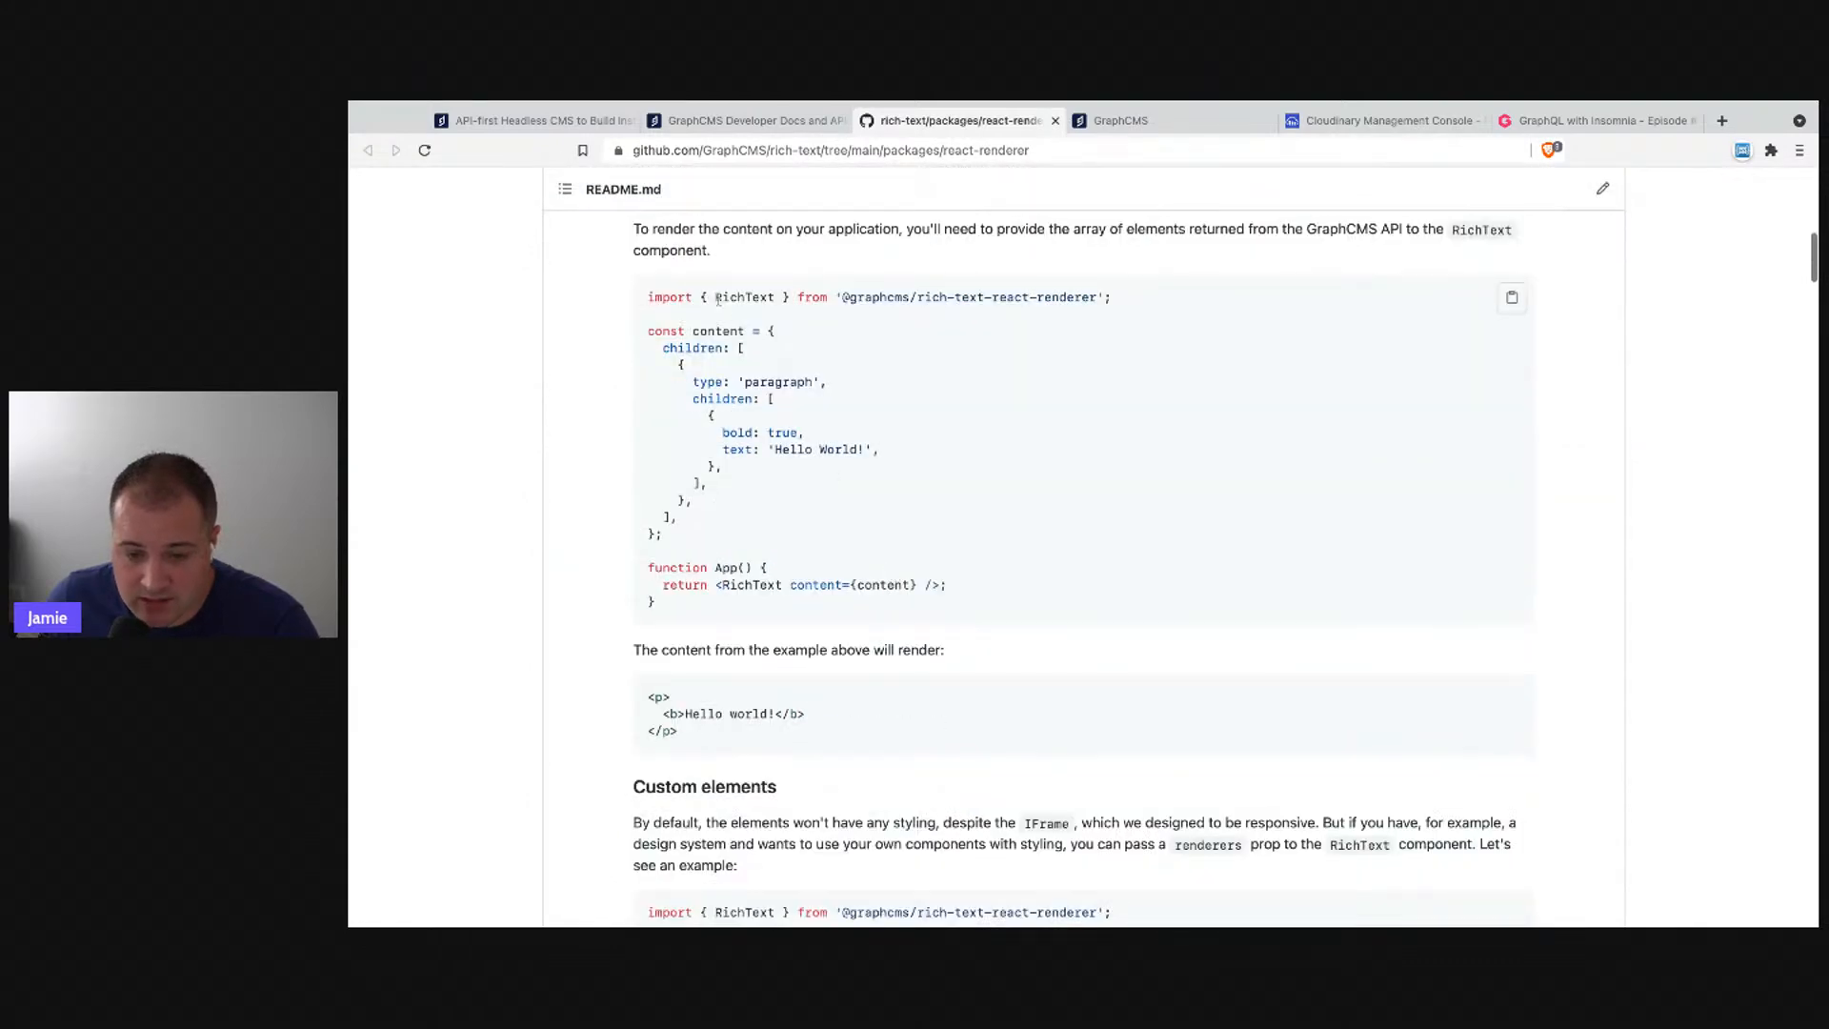
pyautogui.moveTo(665, 349)
pyautogui.mouseDown()
pyautogui.moveTo(713, 429)
pyautogui.moveTo(679, 519)
pyautogui.moveTo(649, 366)
pyautogui.mouseUp()
# - Compare the children key in the query results with the README's paragraph example
pyautogui.click(553, 120)
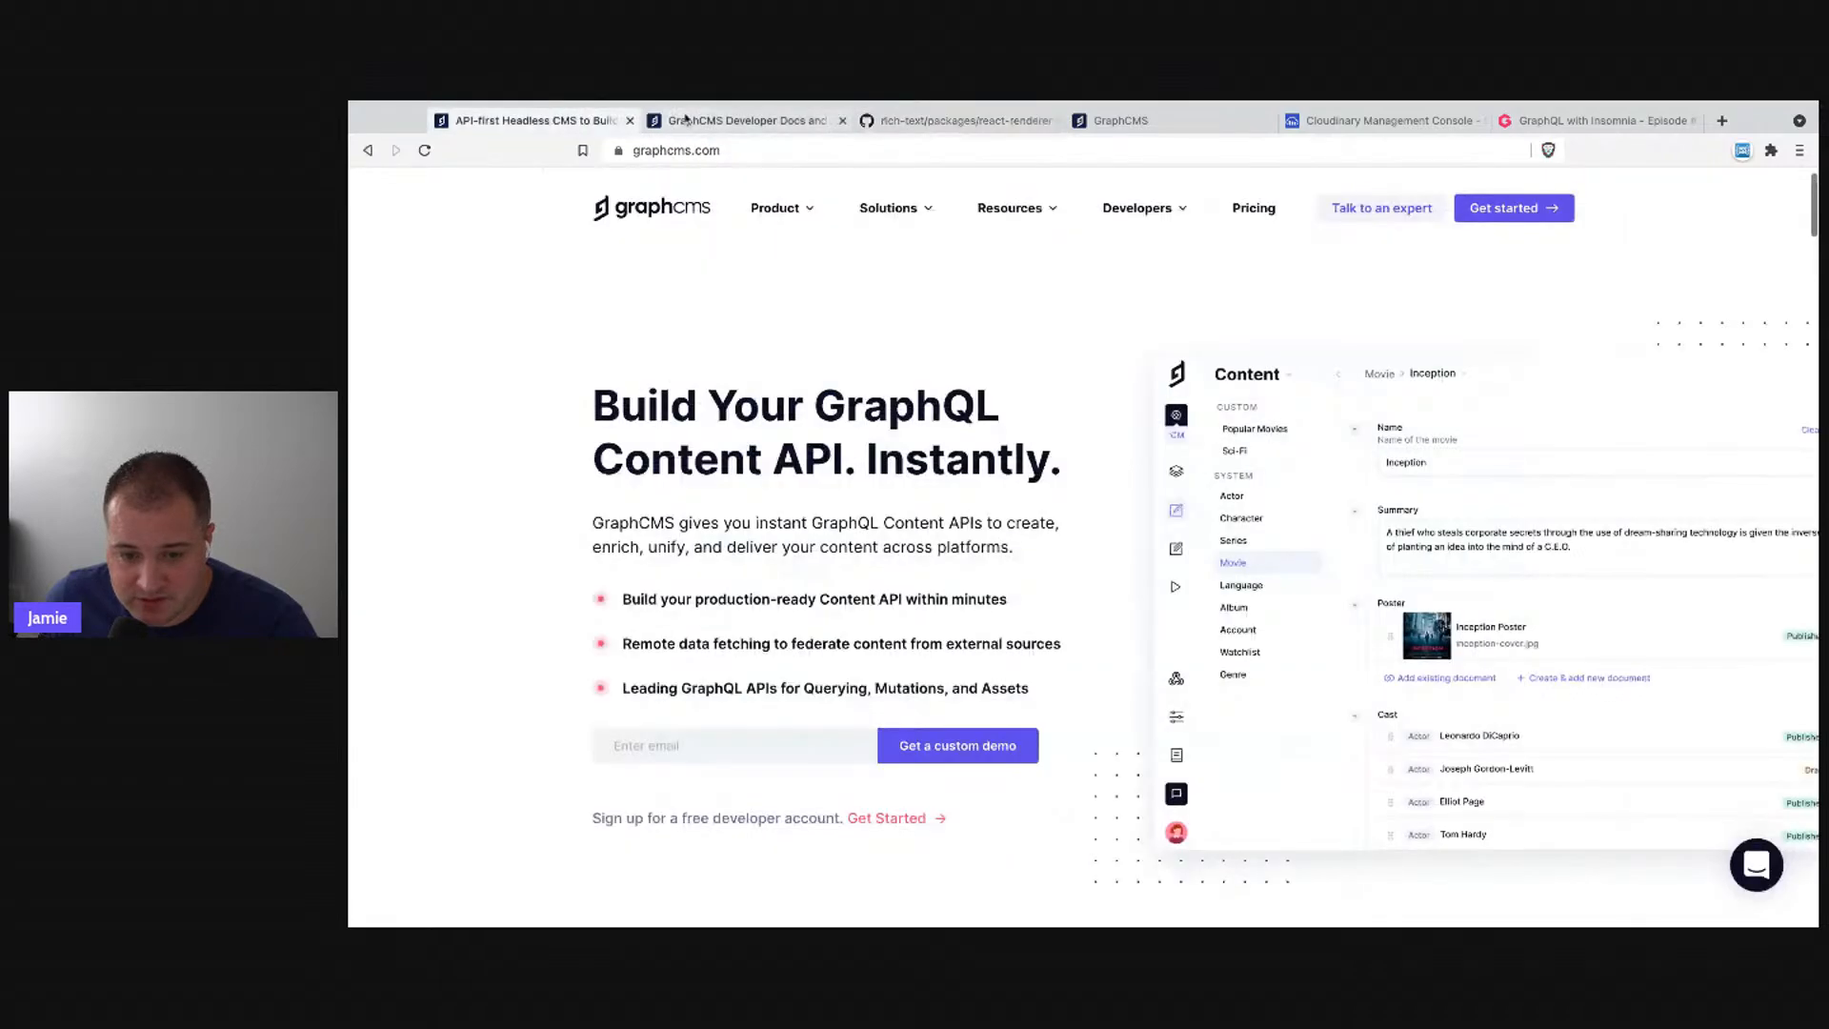
pyautogui.click(734, 120)
pyautogui.click(1121, 120)
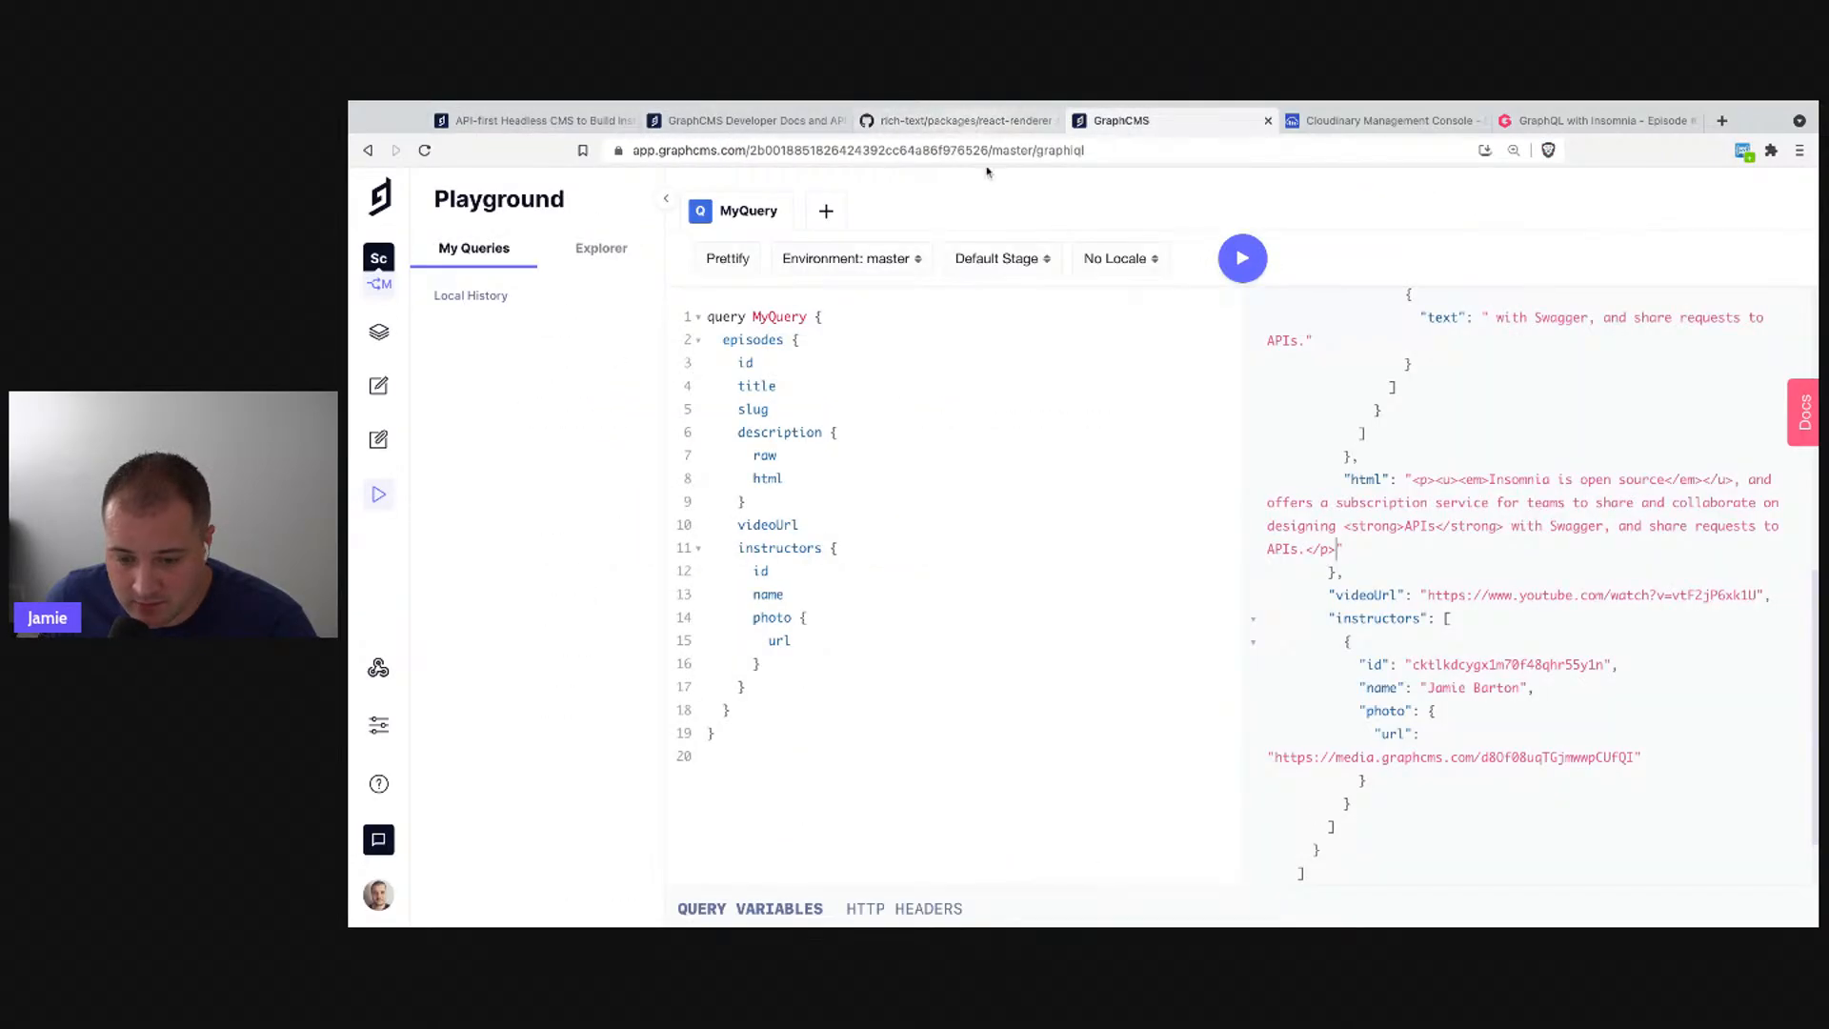
pyautogui.scroll(10, 1382, 477)
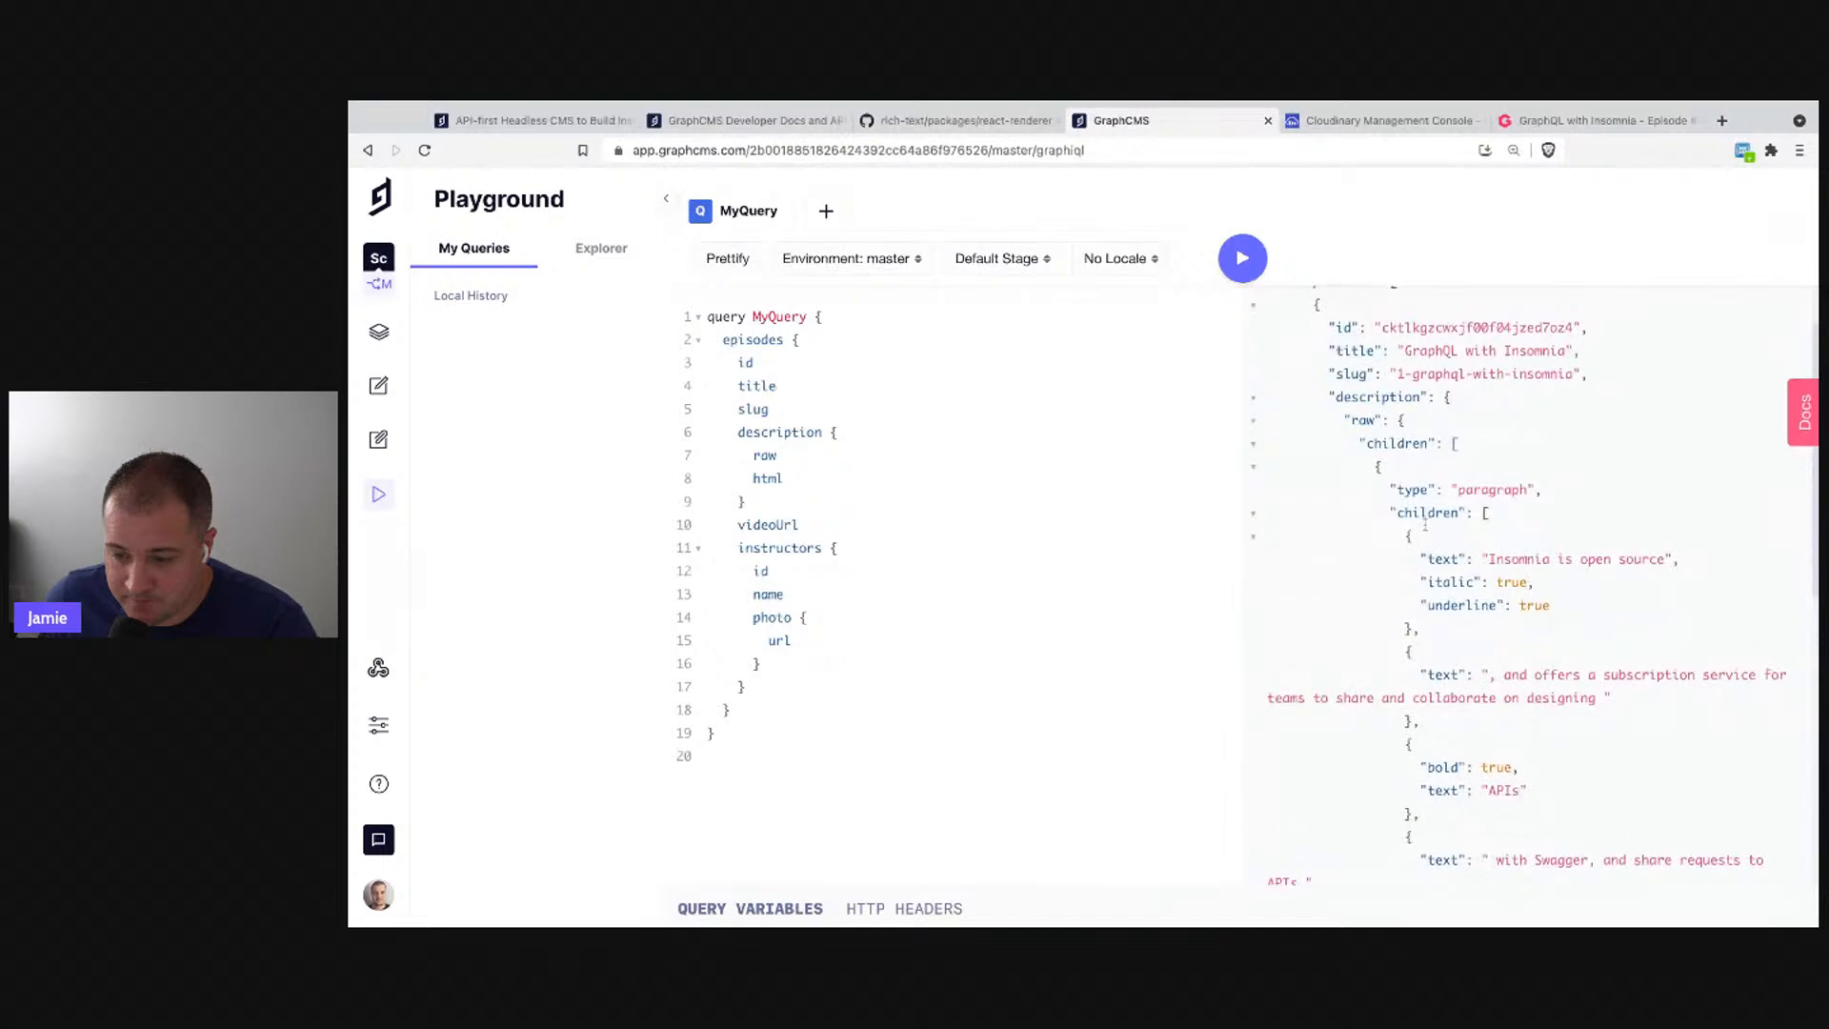
pyautogui.doubleClick(1406, 476)
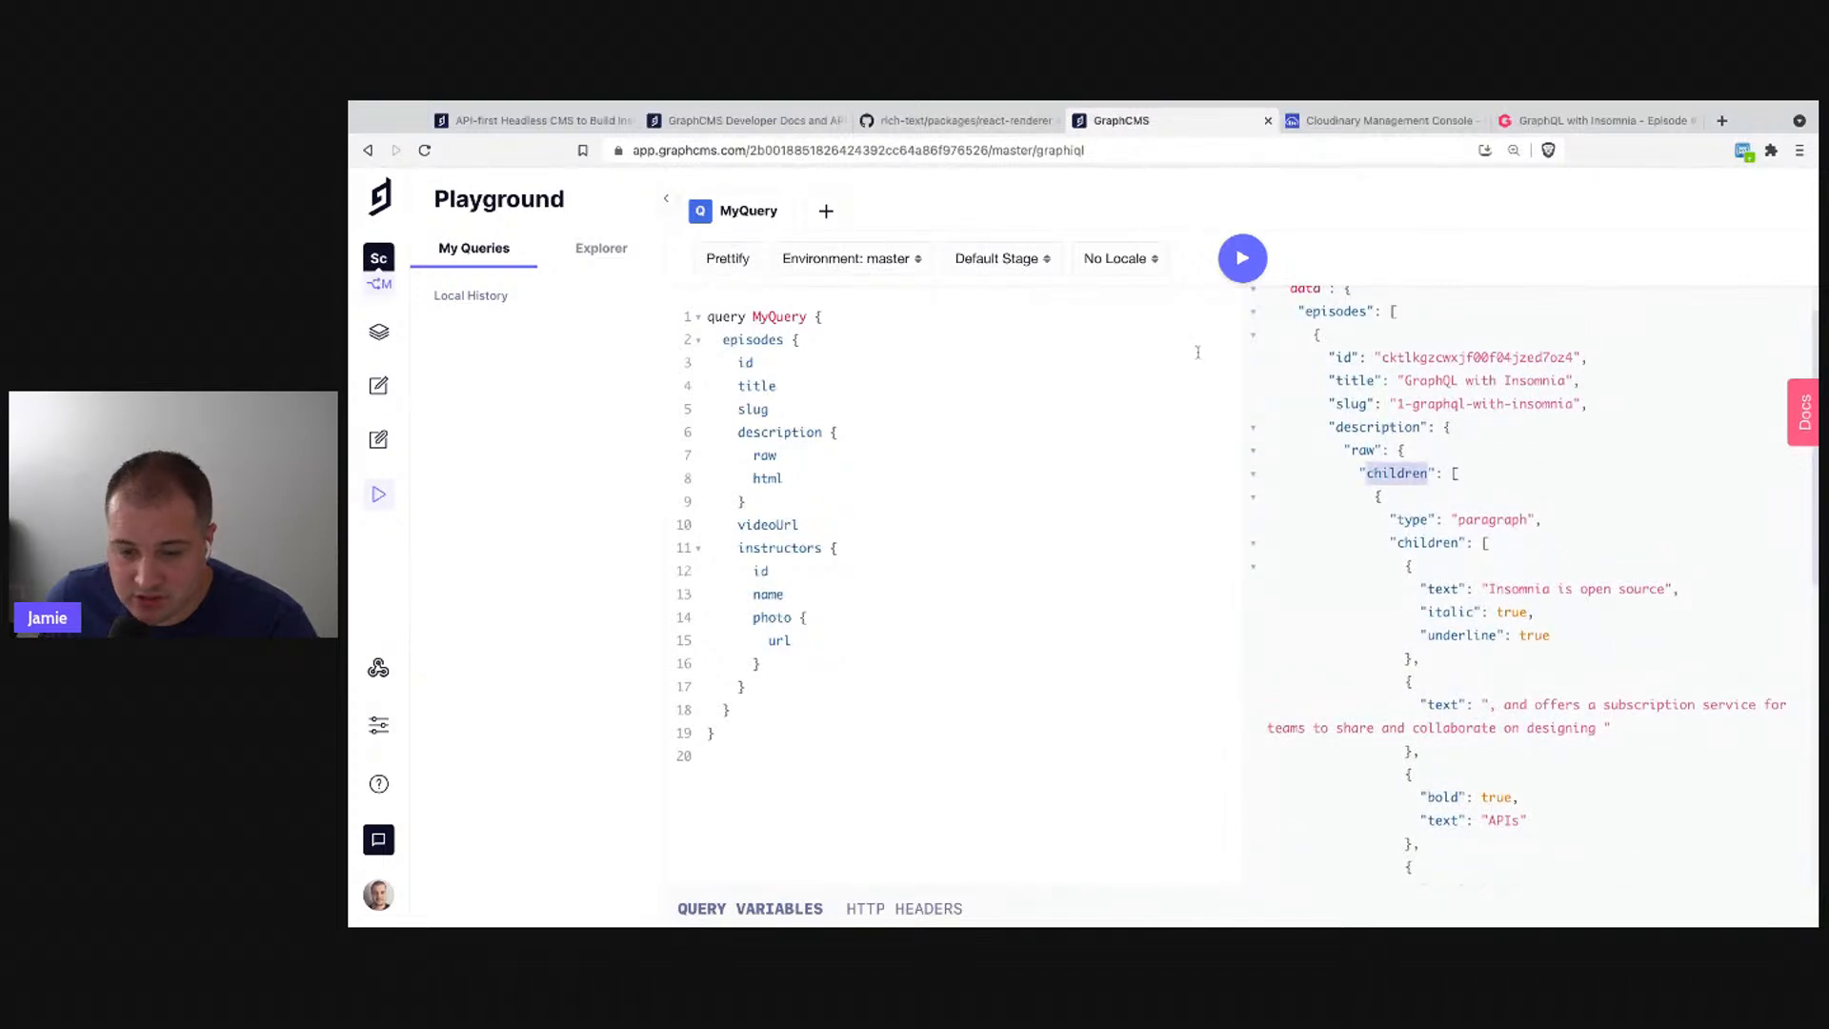
pyautogui.click(952, 120)
pyautogui.click(758, 402)
pyautogui.moveTo(677, 365); pyautogui.dragTo(693, 501)
pyautogui.click(677, 364)
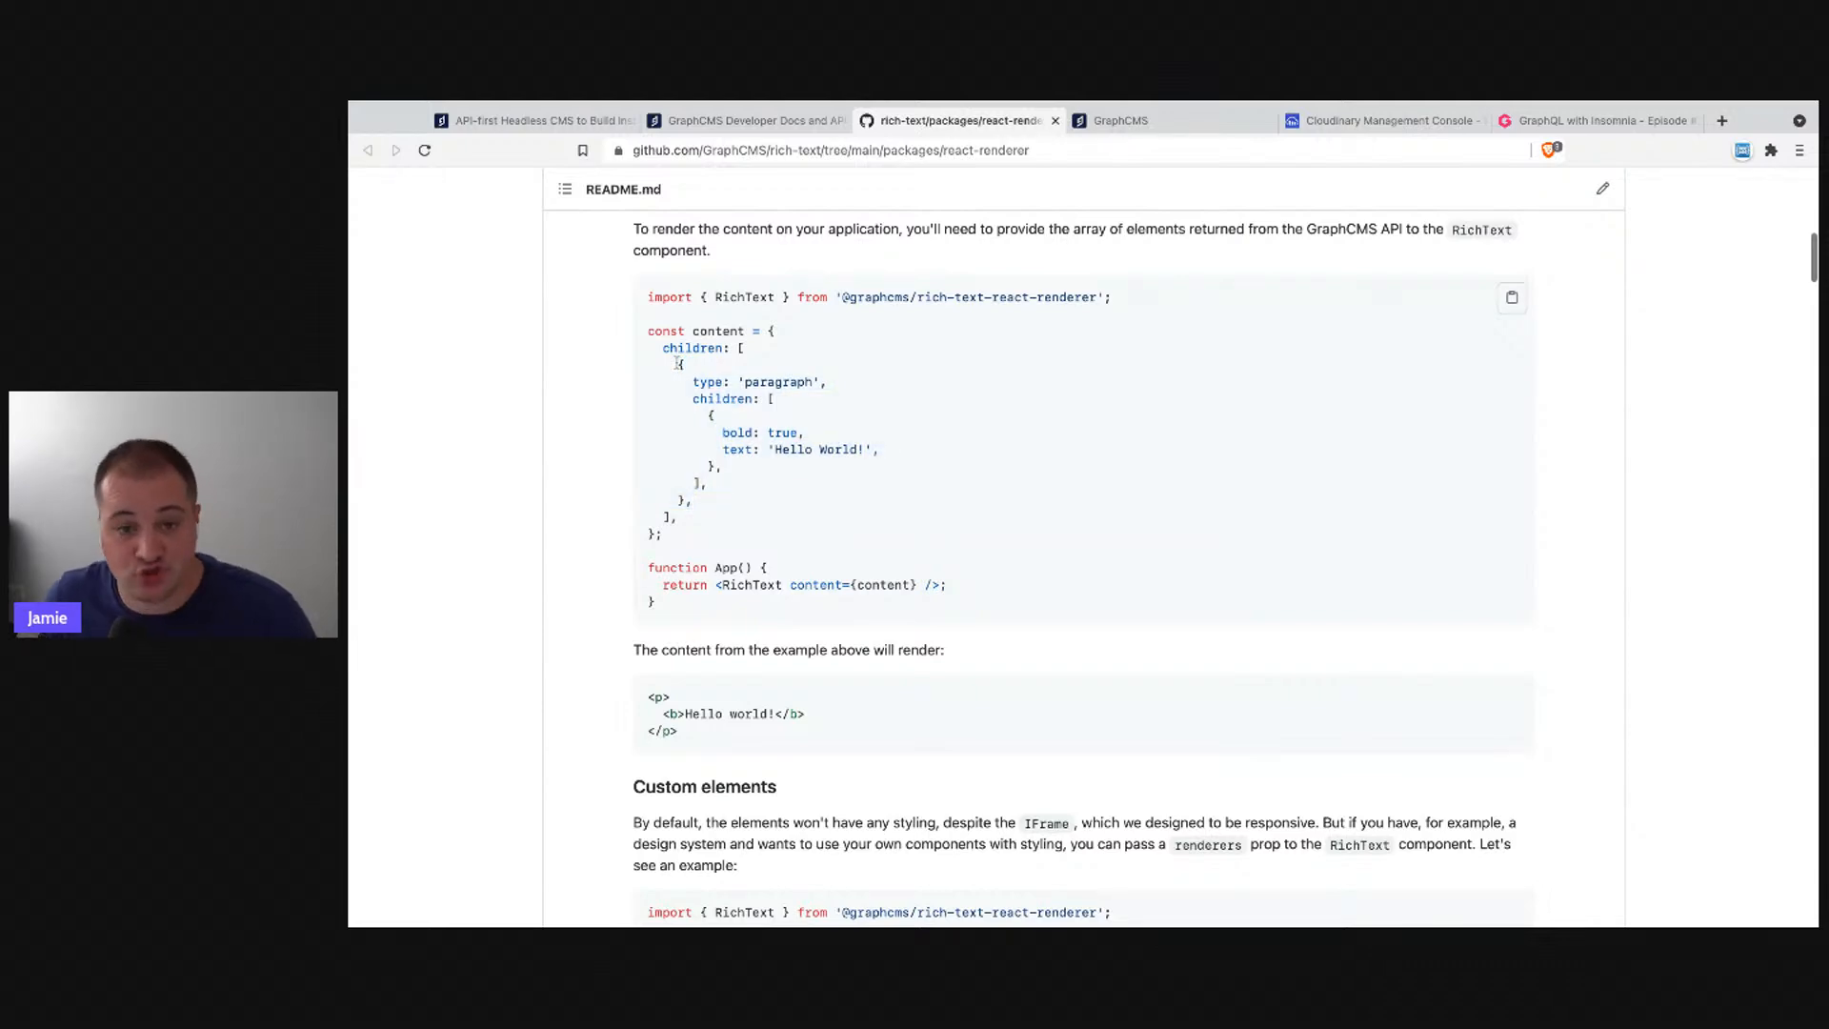
# - Read the README's custom renderers example, then return to the Playground results
pyautogui.scroll(-1, 916, 701)
pyautogui.scroll(-2, 917, 701)
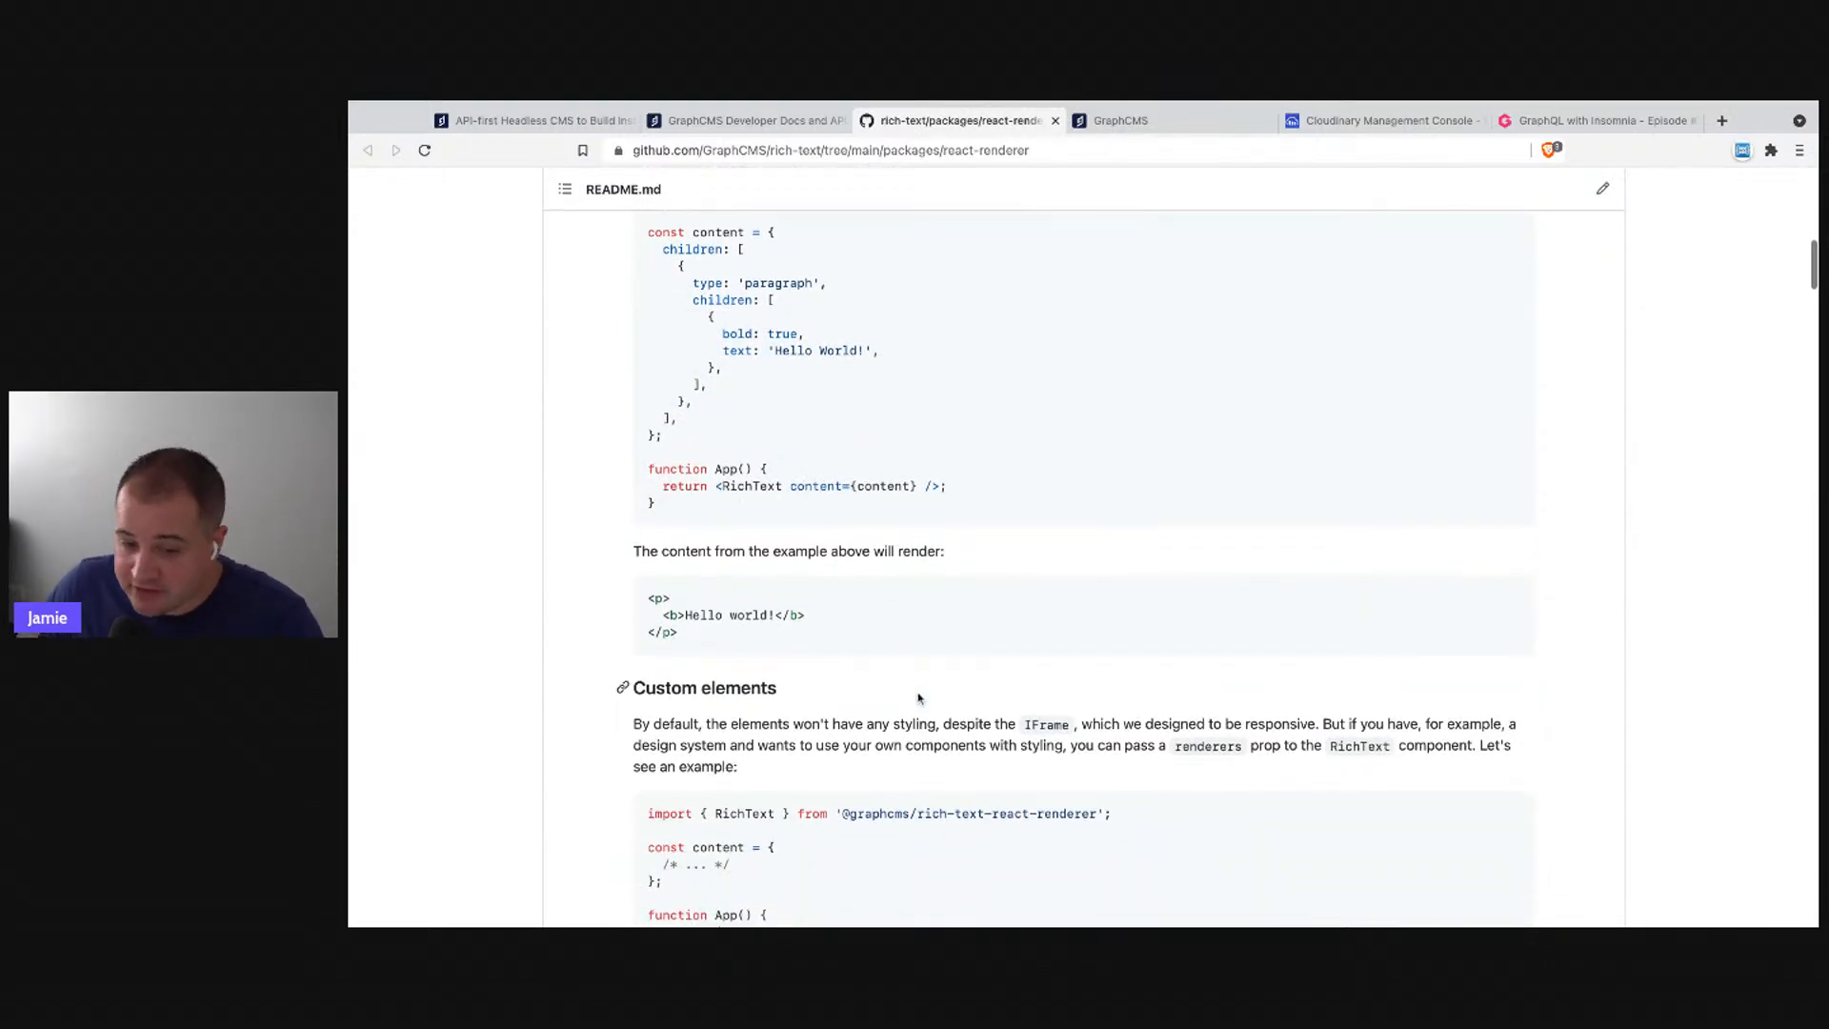
pyautogui.scroll(-3, 920, 699)
pyautogui.scroll(-4, 918, 699)
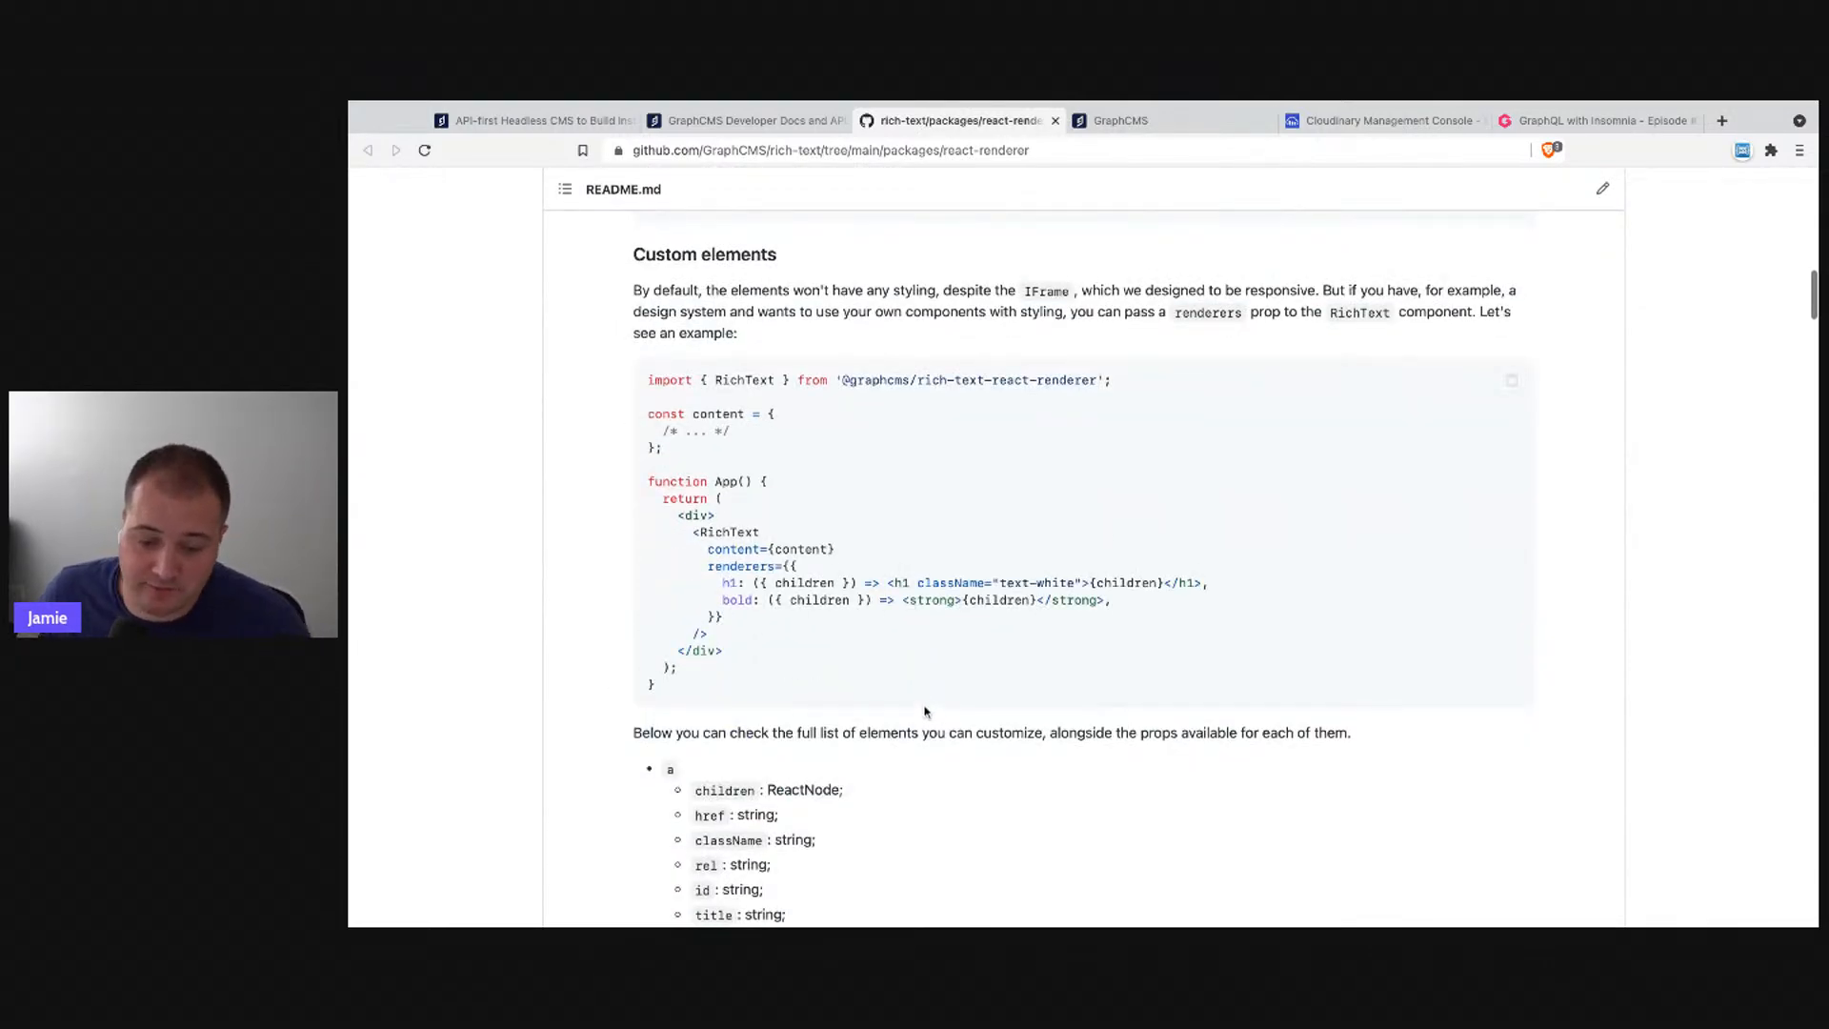
pyautogui.scroll(-1, 923, 695)
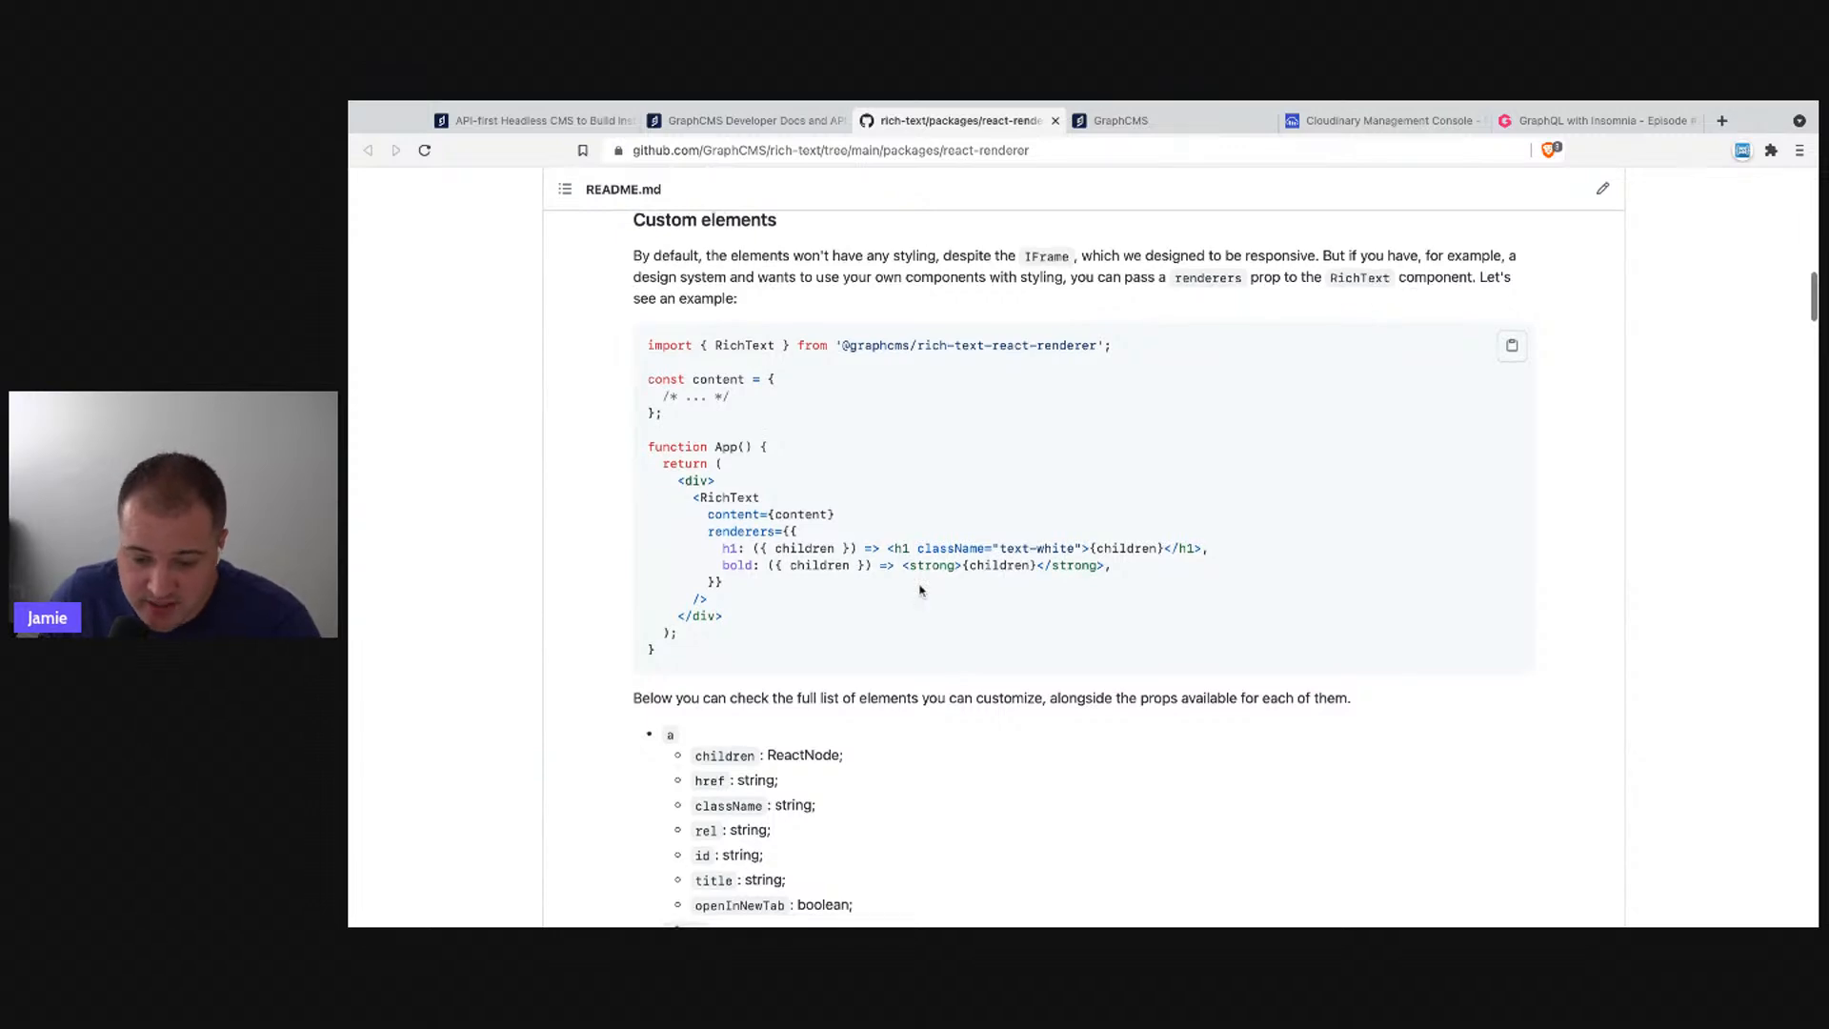
pyautogui.scroll(-4, 920, 590)
pyautogui.moveTo(705, 304)
pyautogui.mouseDown()
pyautogui.moveTo(726, 356)
pyautogui.moveTo(705, 305)
pyautogui.mouseUp()
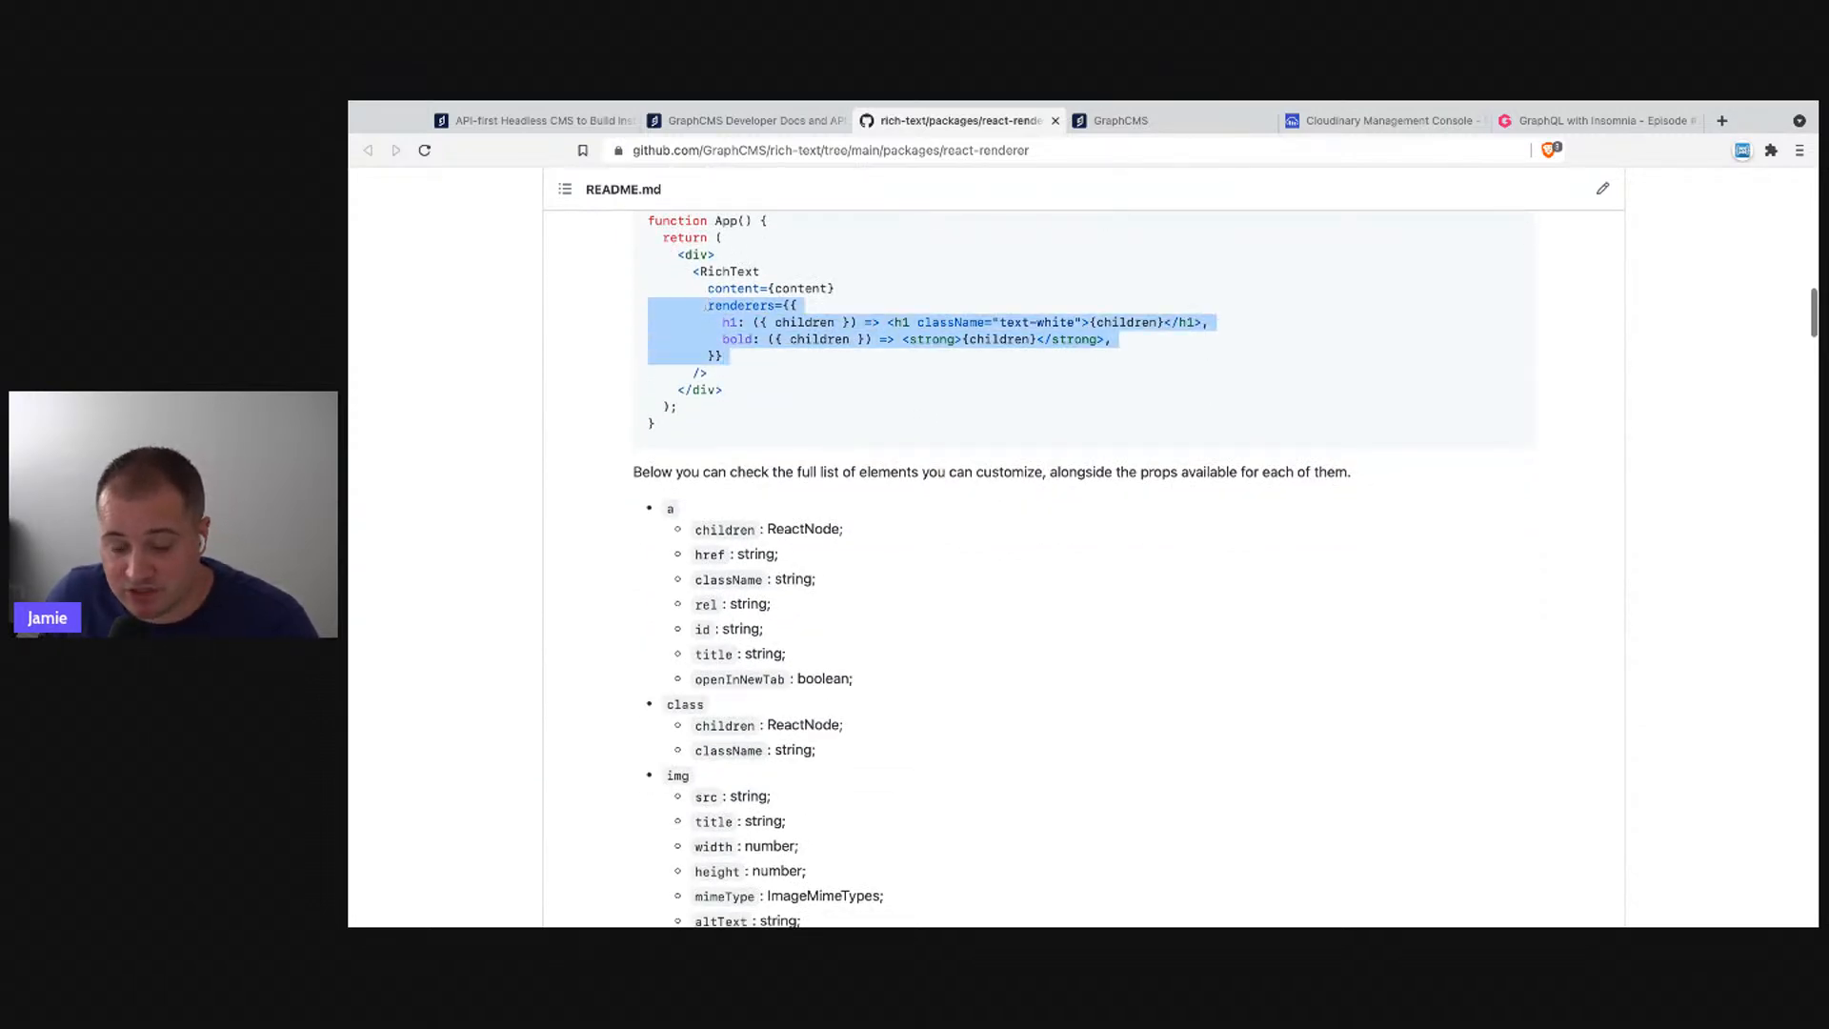
pyautogui.click(706, 305)
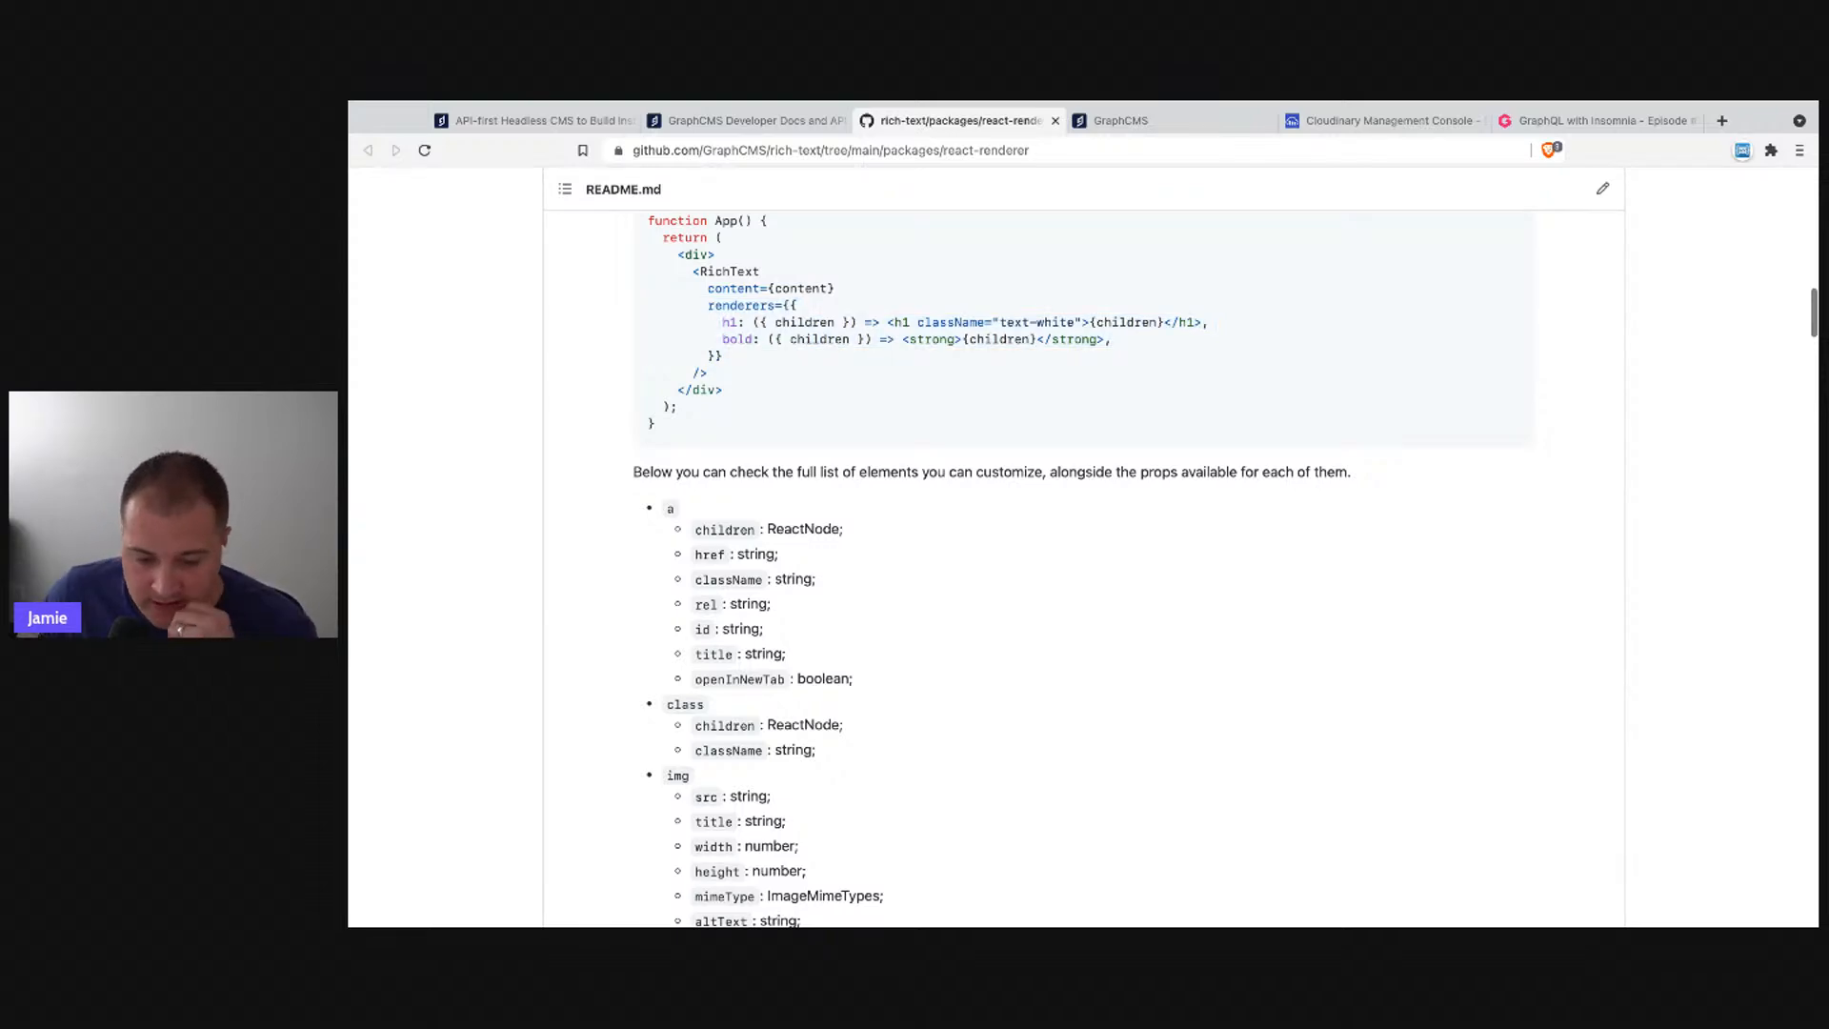
pyautogui.scroll(-18, 753, 762)
pyautogui.scroll(-15, 754, 763)
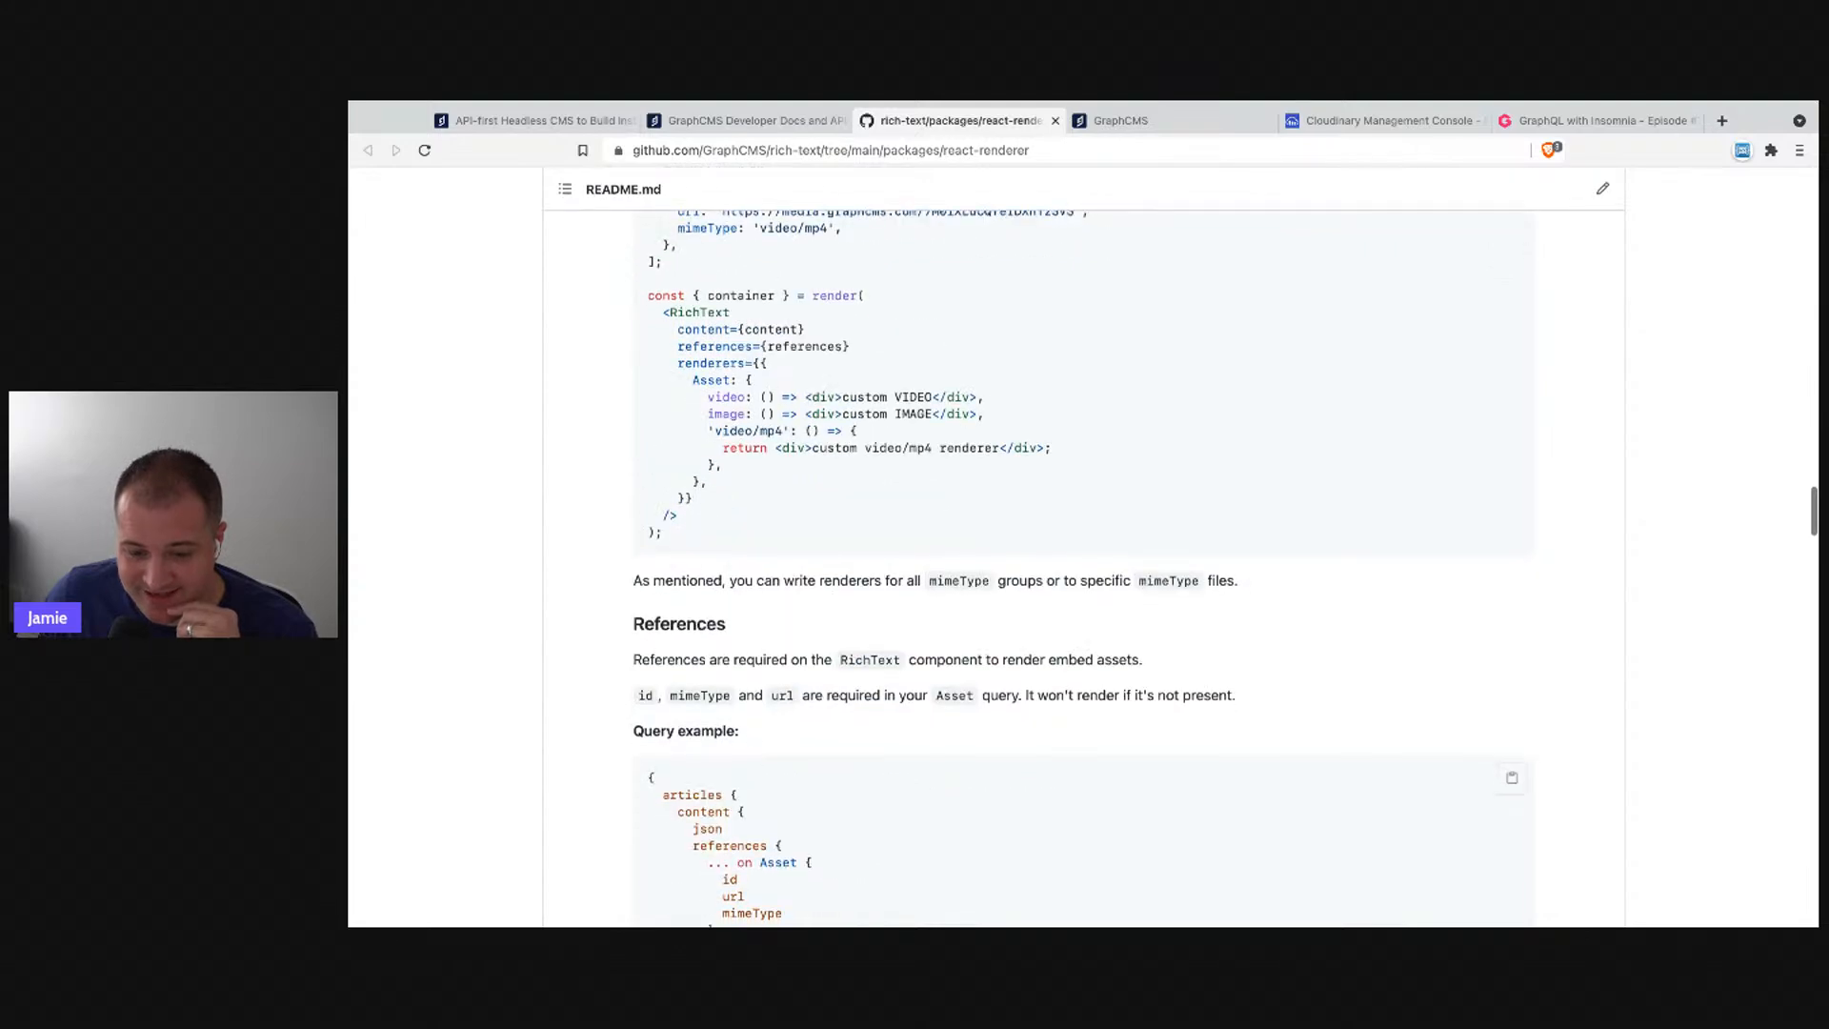
pyautogui.scroll(3, 854, 274)
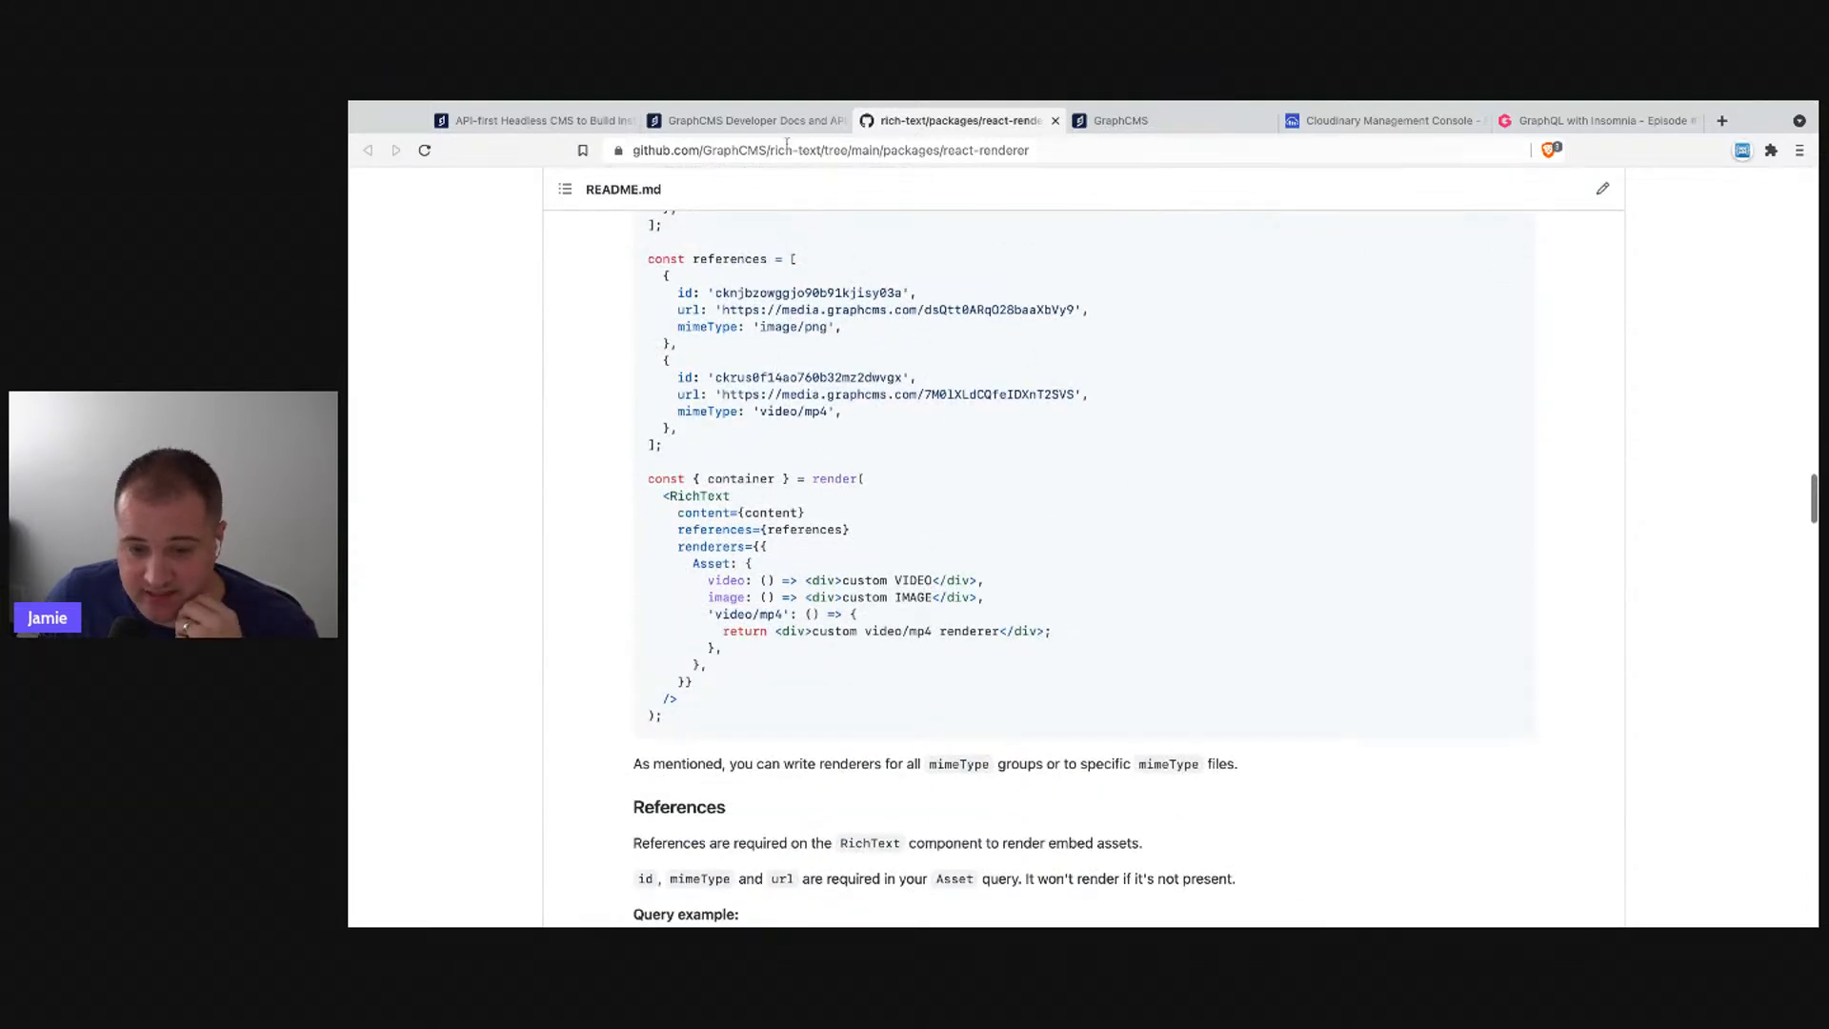
pyautogui.click(1121, 120)
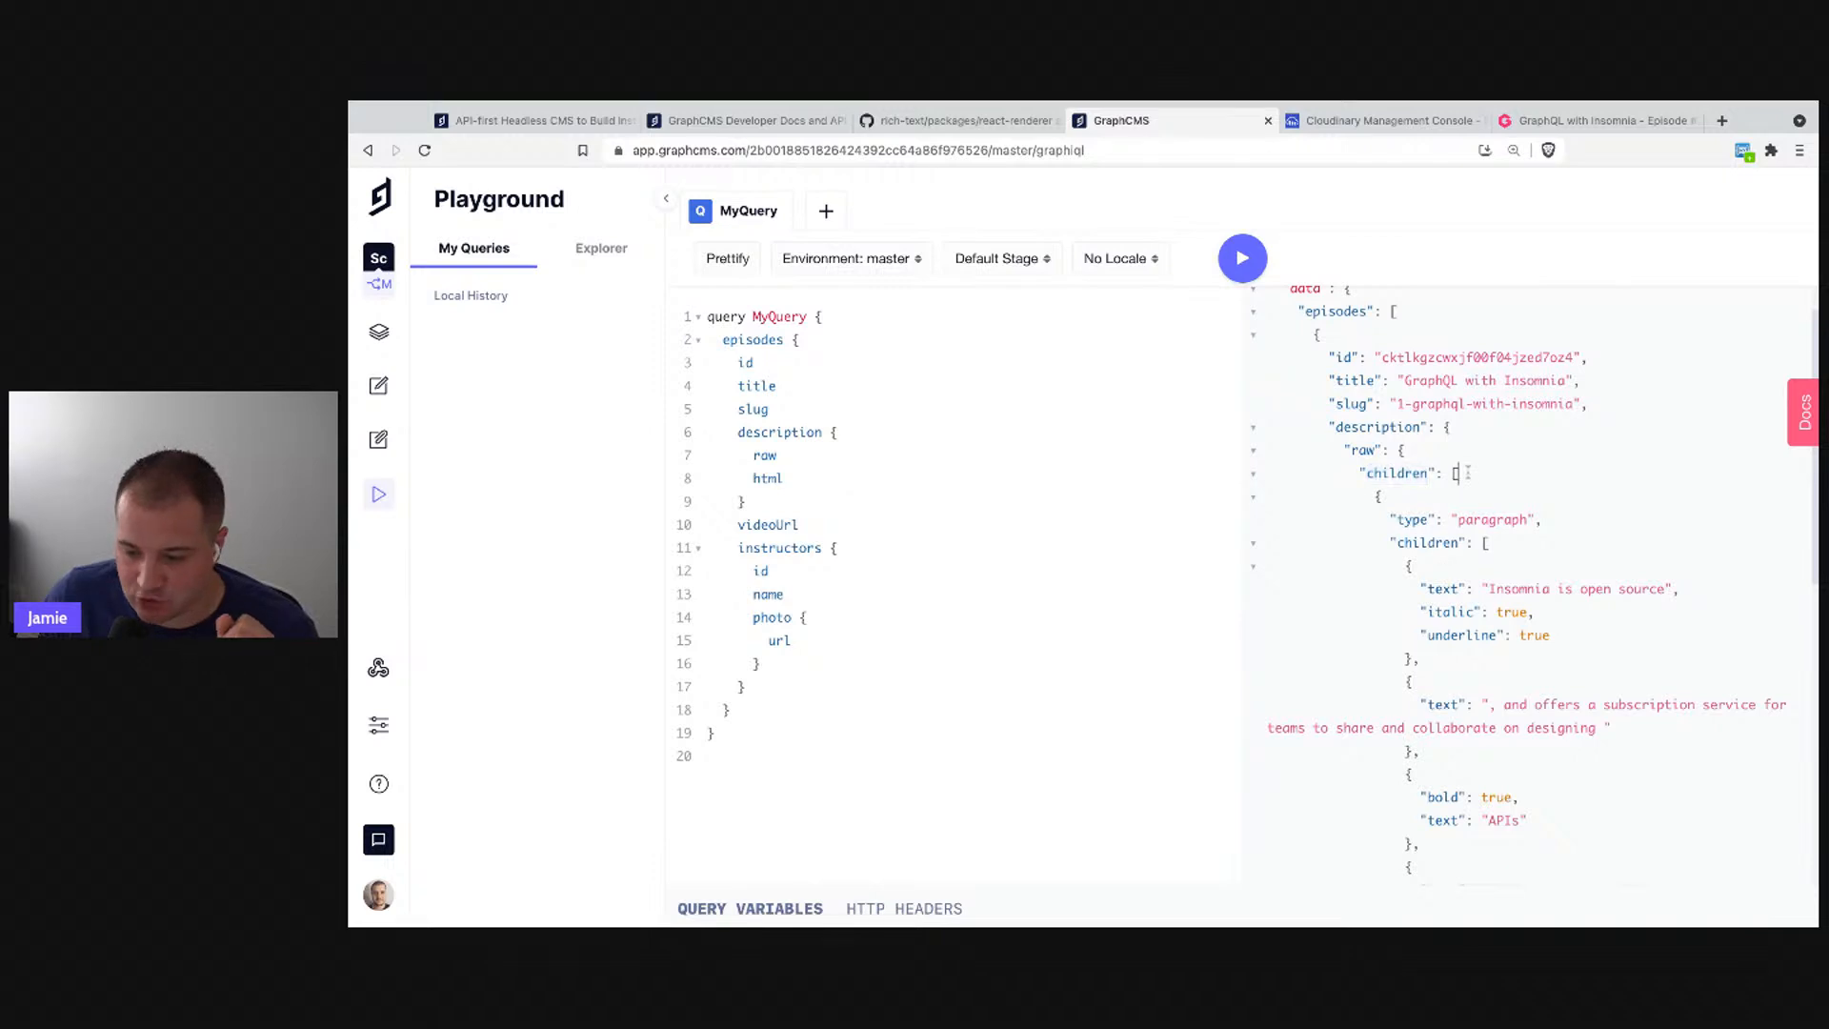
pyautogui.scroll(-10, 1446, 575)
pyautogui.scroll(1, 1482, 527)
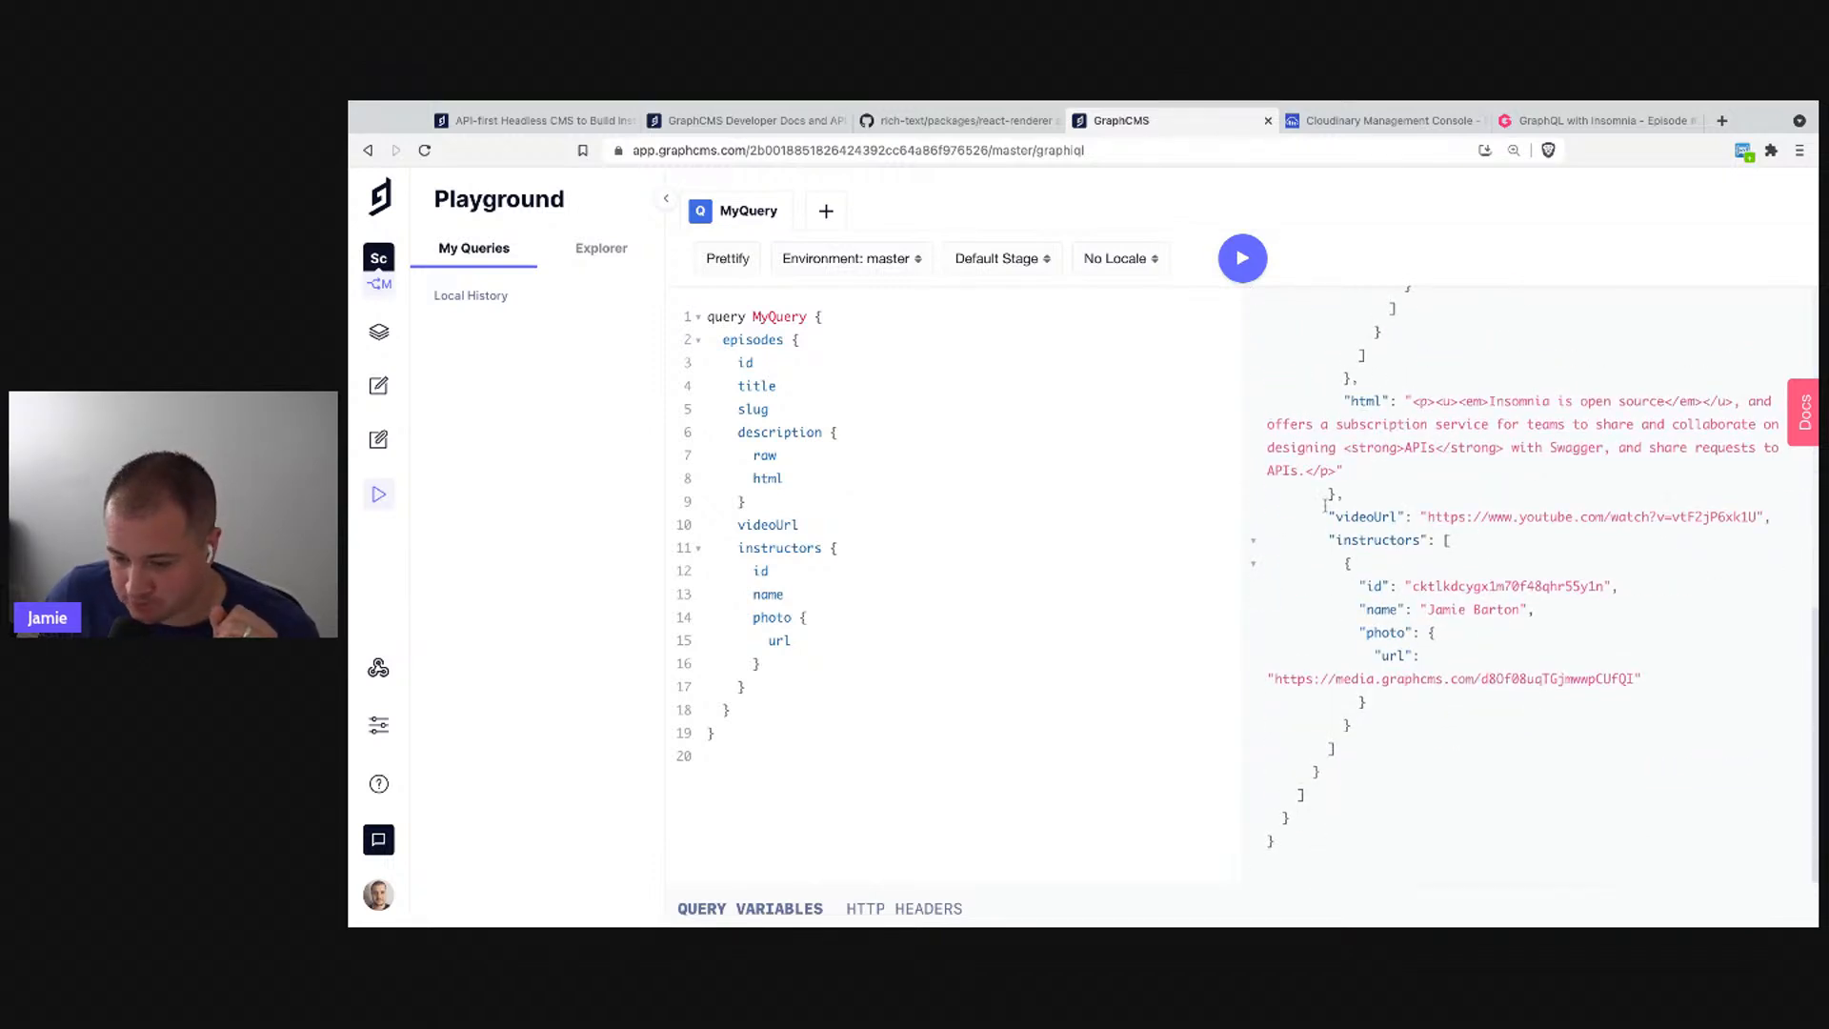
pyautogui.doubleClick(1372, 516)
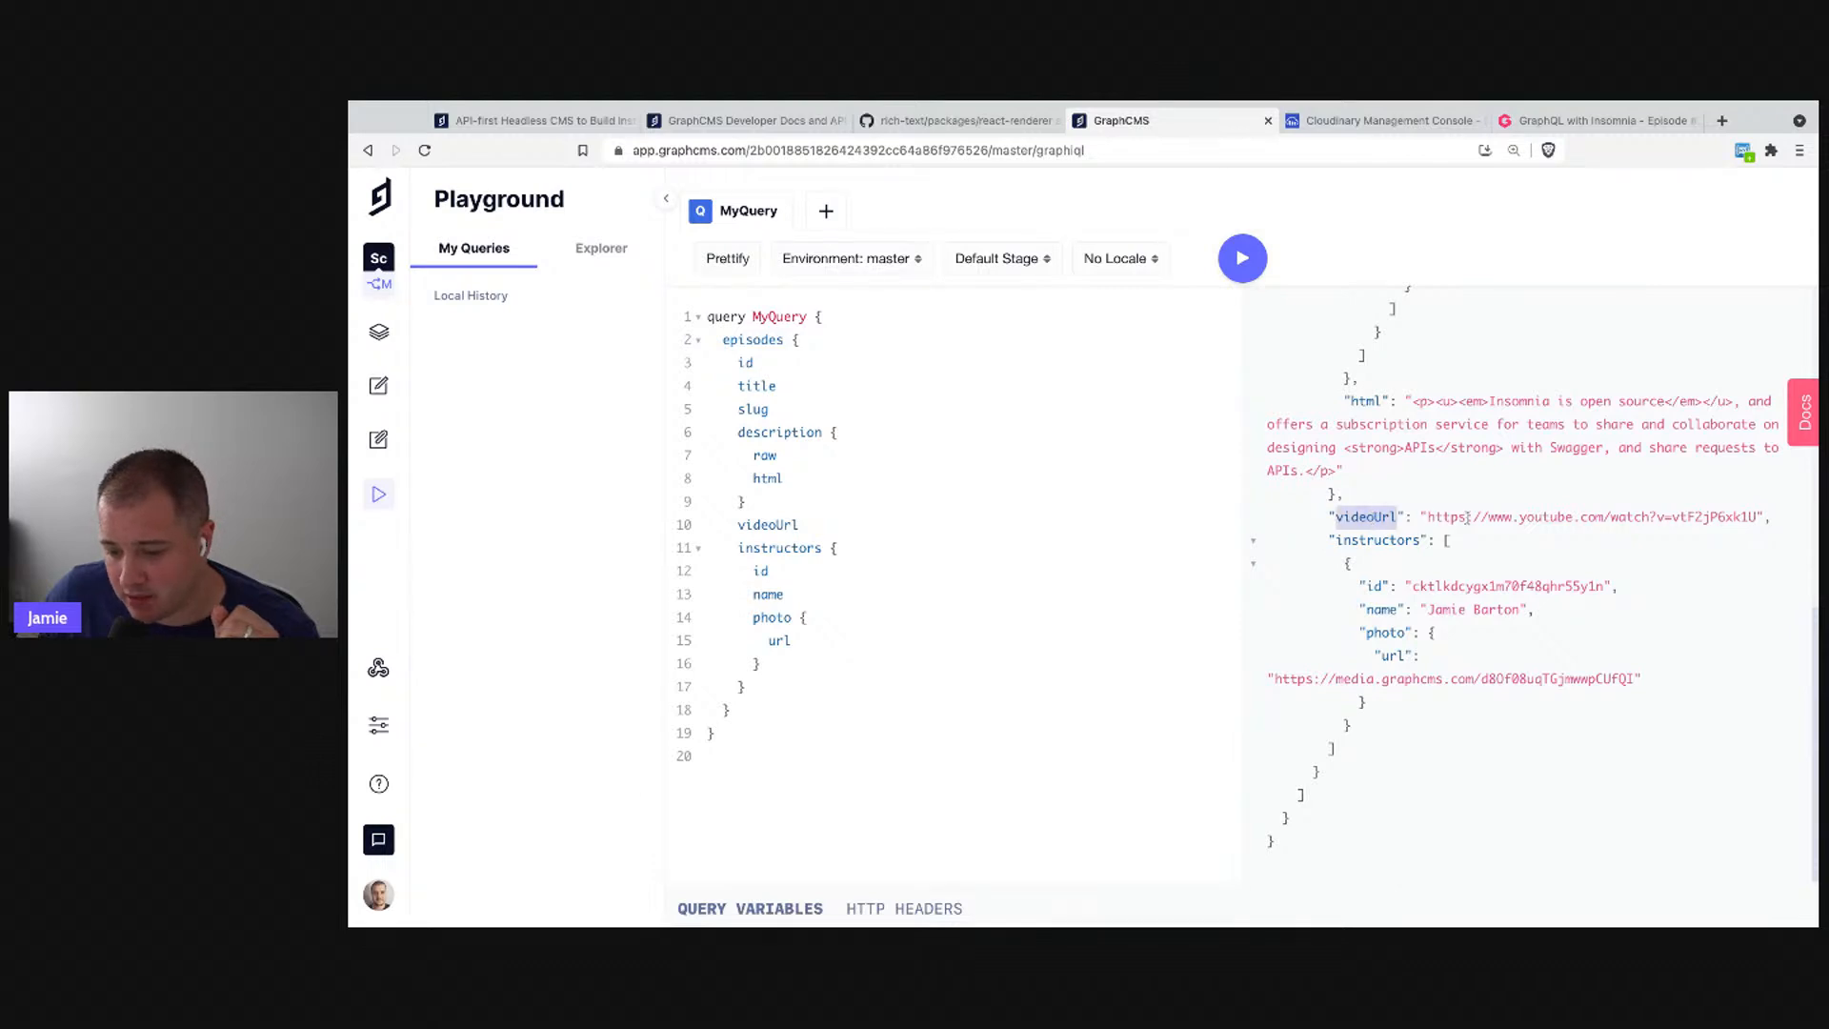
pyautogui.doubleClick(1452, 518)
pyautogui.moveTo(1452, 518)
pyautogui.mouseDown()
pyautogui.moveTo(1723, 517)
pyautogui.moveTo(1455, 515)
pyautogui.mouseUp()
pyautogui.tripleClick(1715, 518)
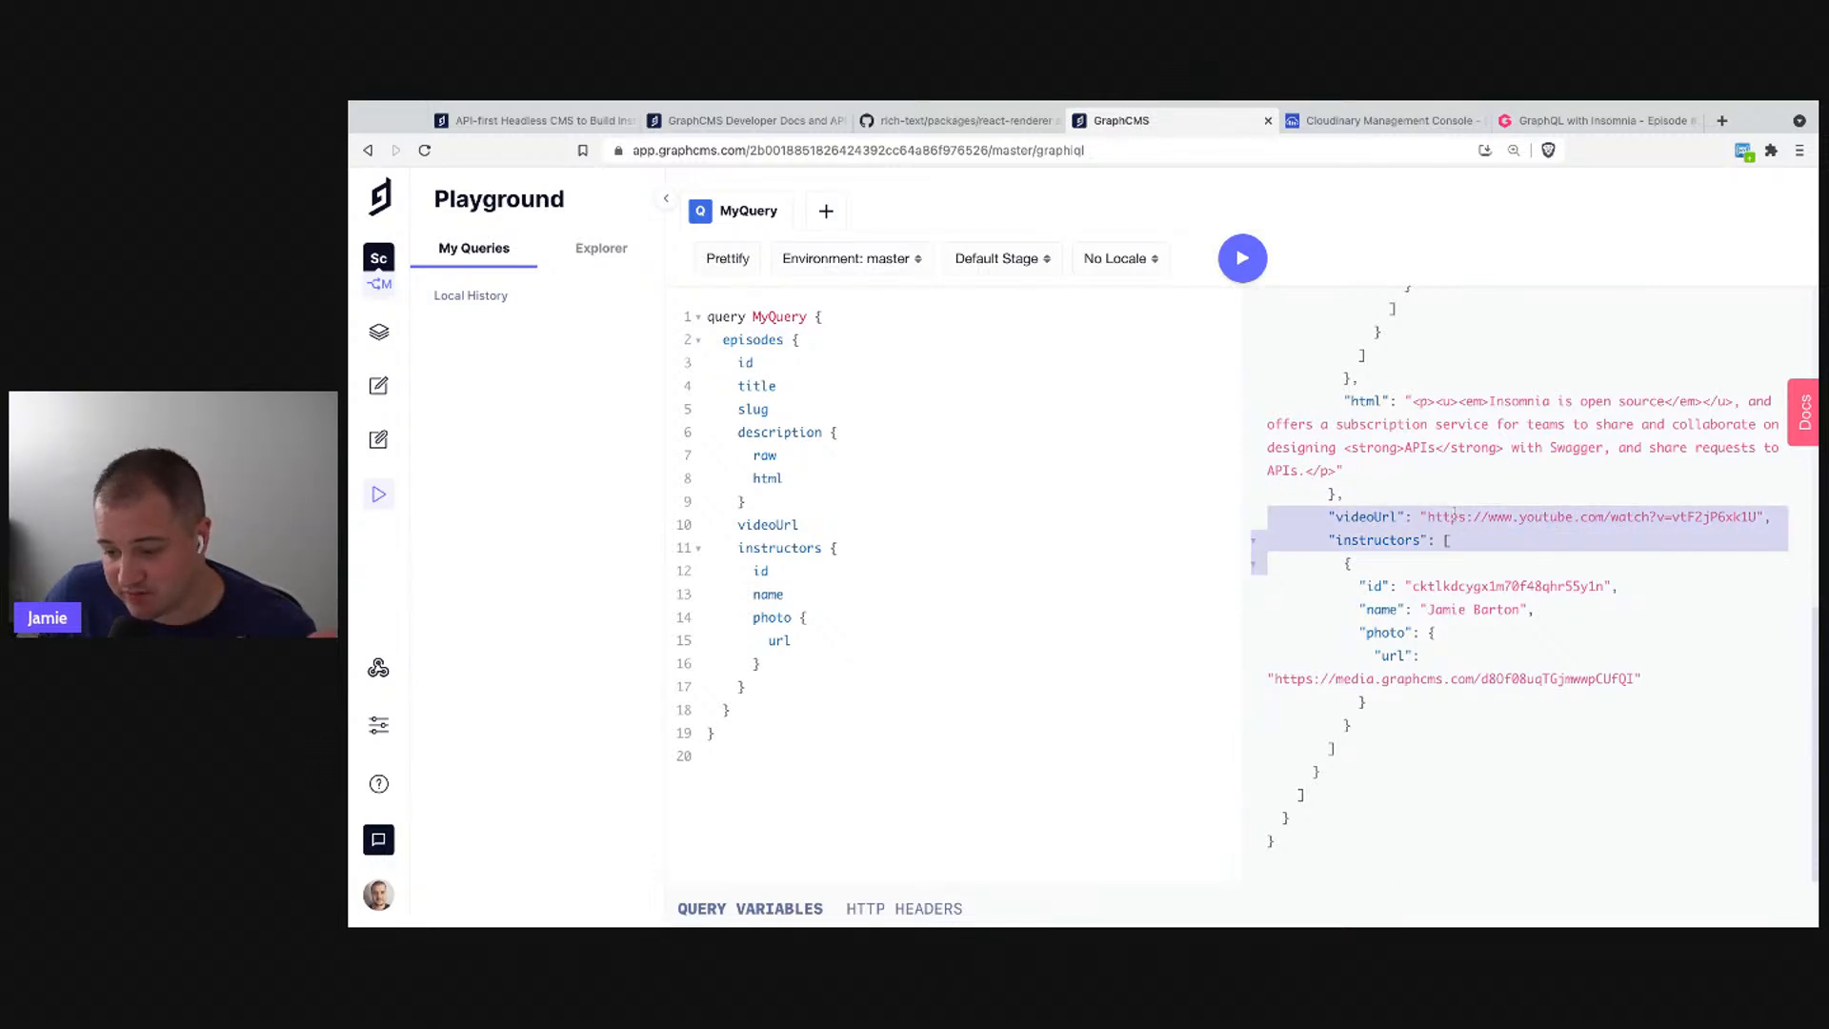
pyautogui.click(1481, 518)
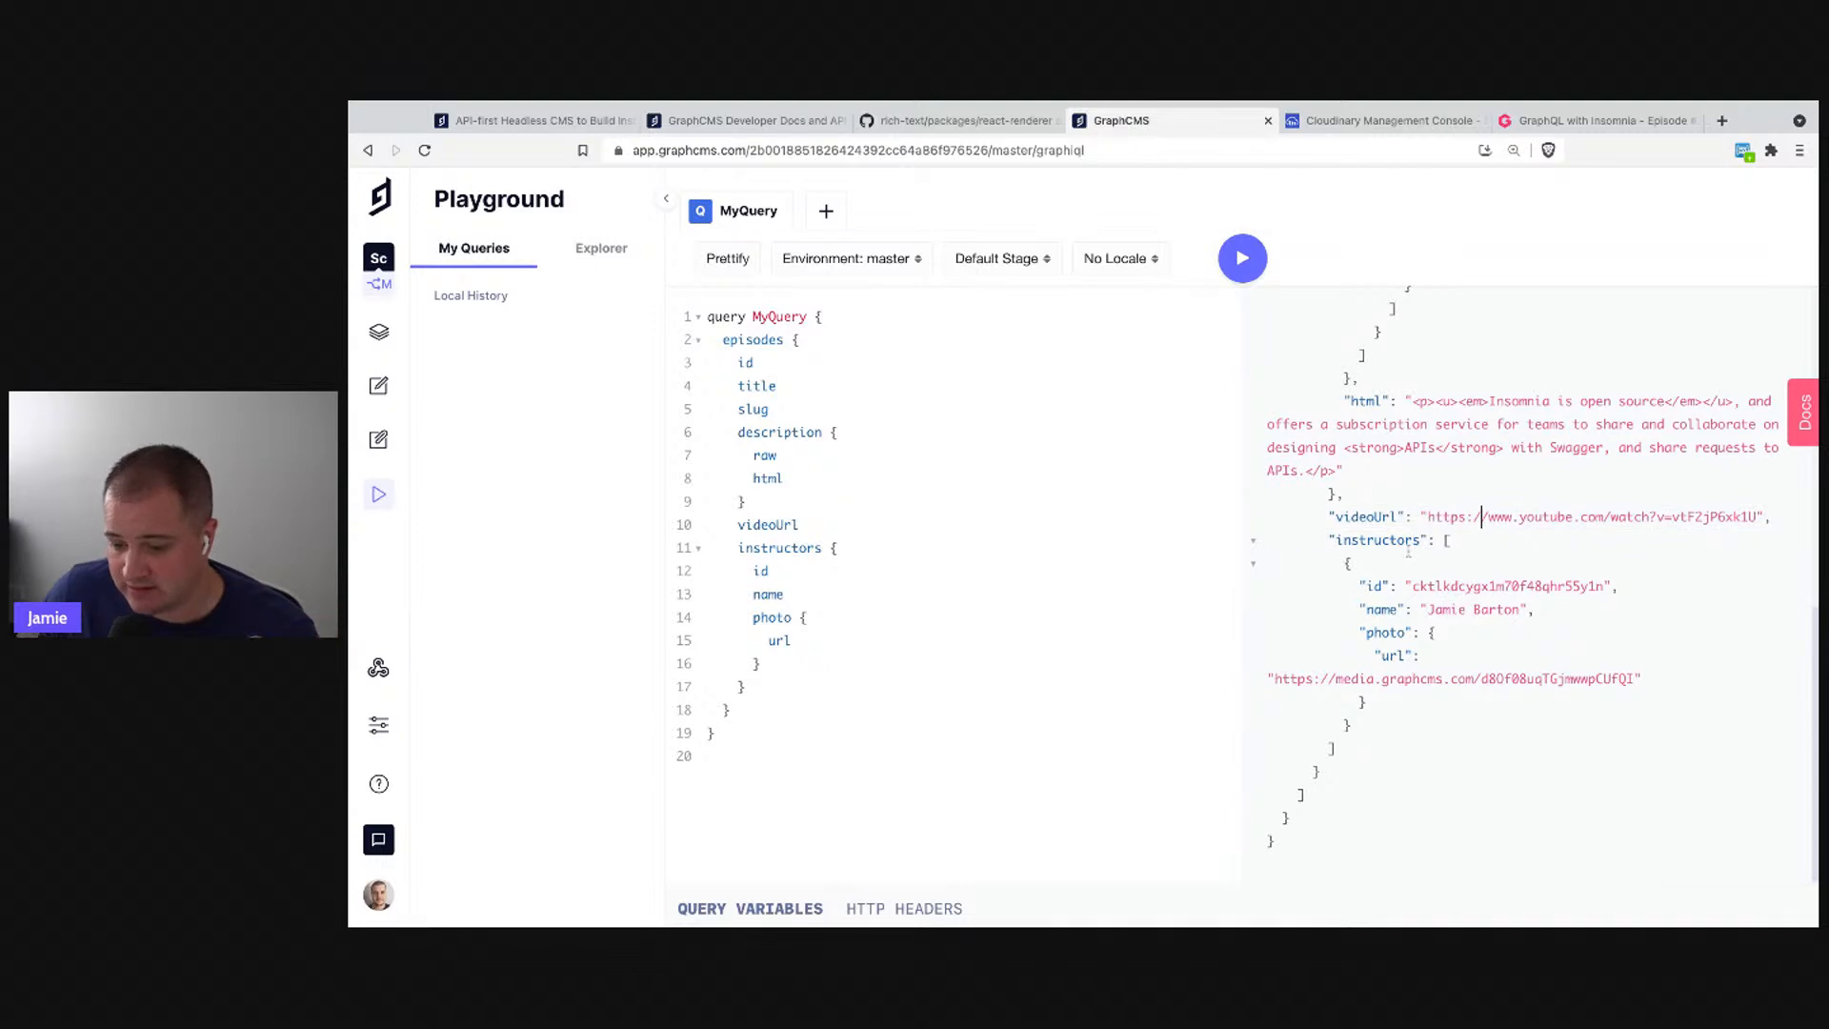
pyautogui.moveTo(1346, 564); pyautogui.dragTo(1353, 726)
pyautogui.doubleClick(1574, 585)
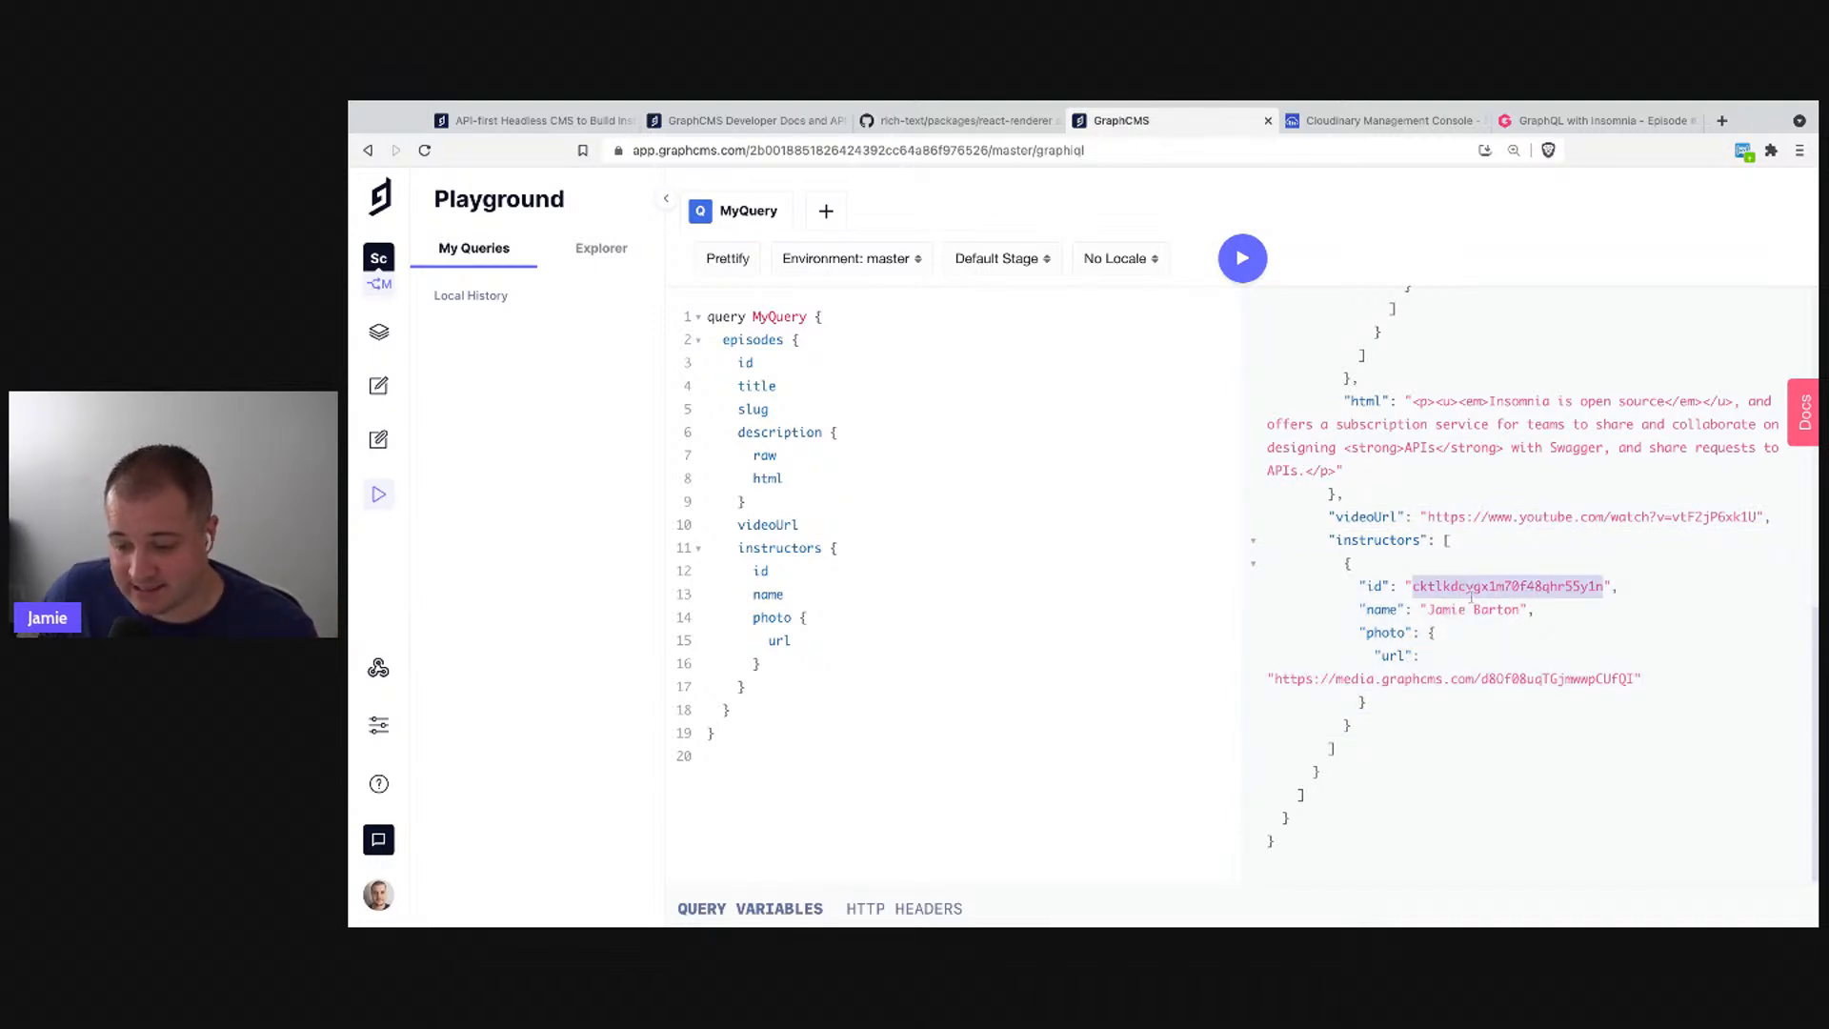
pyautogui.moveTo(1427, 610); pyautogui.dragTo(1521, 610)
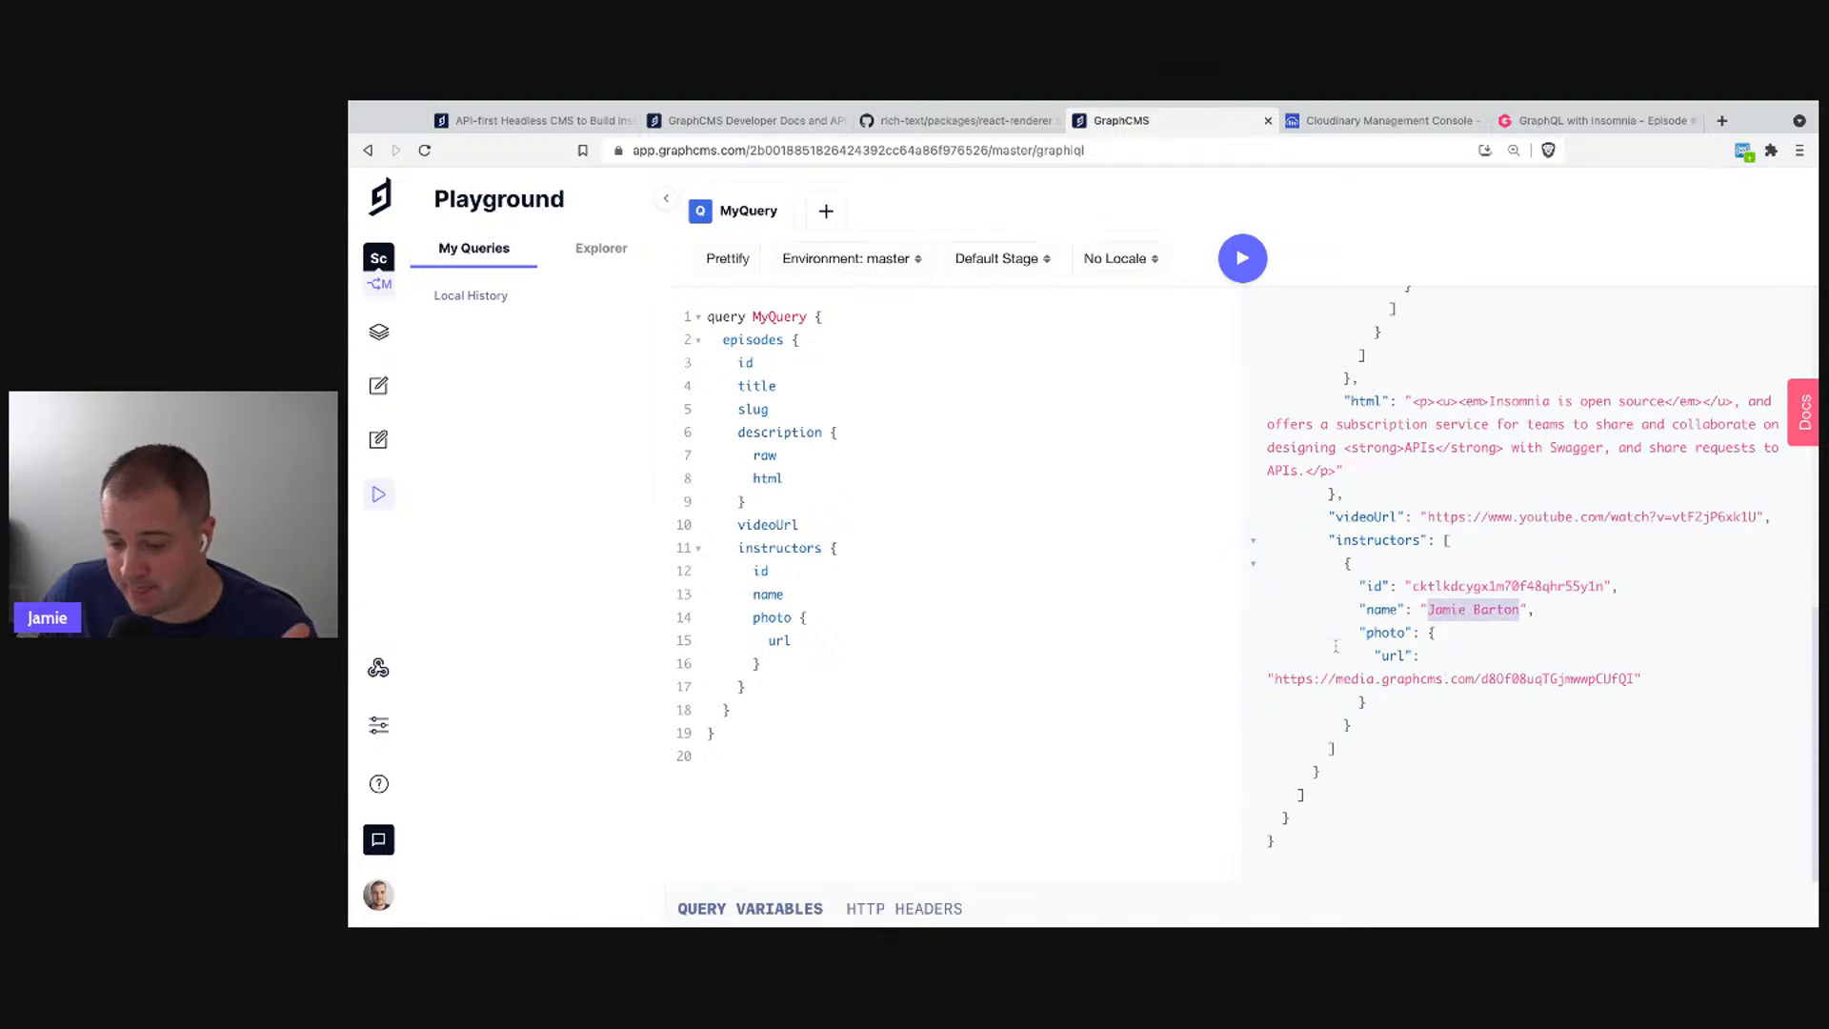
pyautogui.moveTo(1275, 678); pyautogui.dragTo(1634, 678)
pyautogui.click(1299, 678)
pyautogui.scroll(5, 1546, 649)
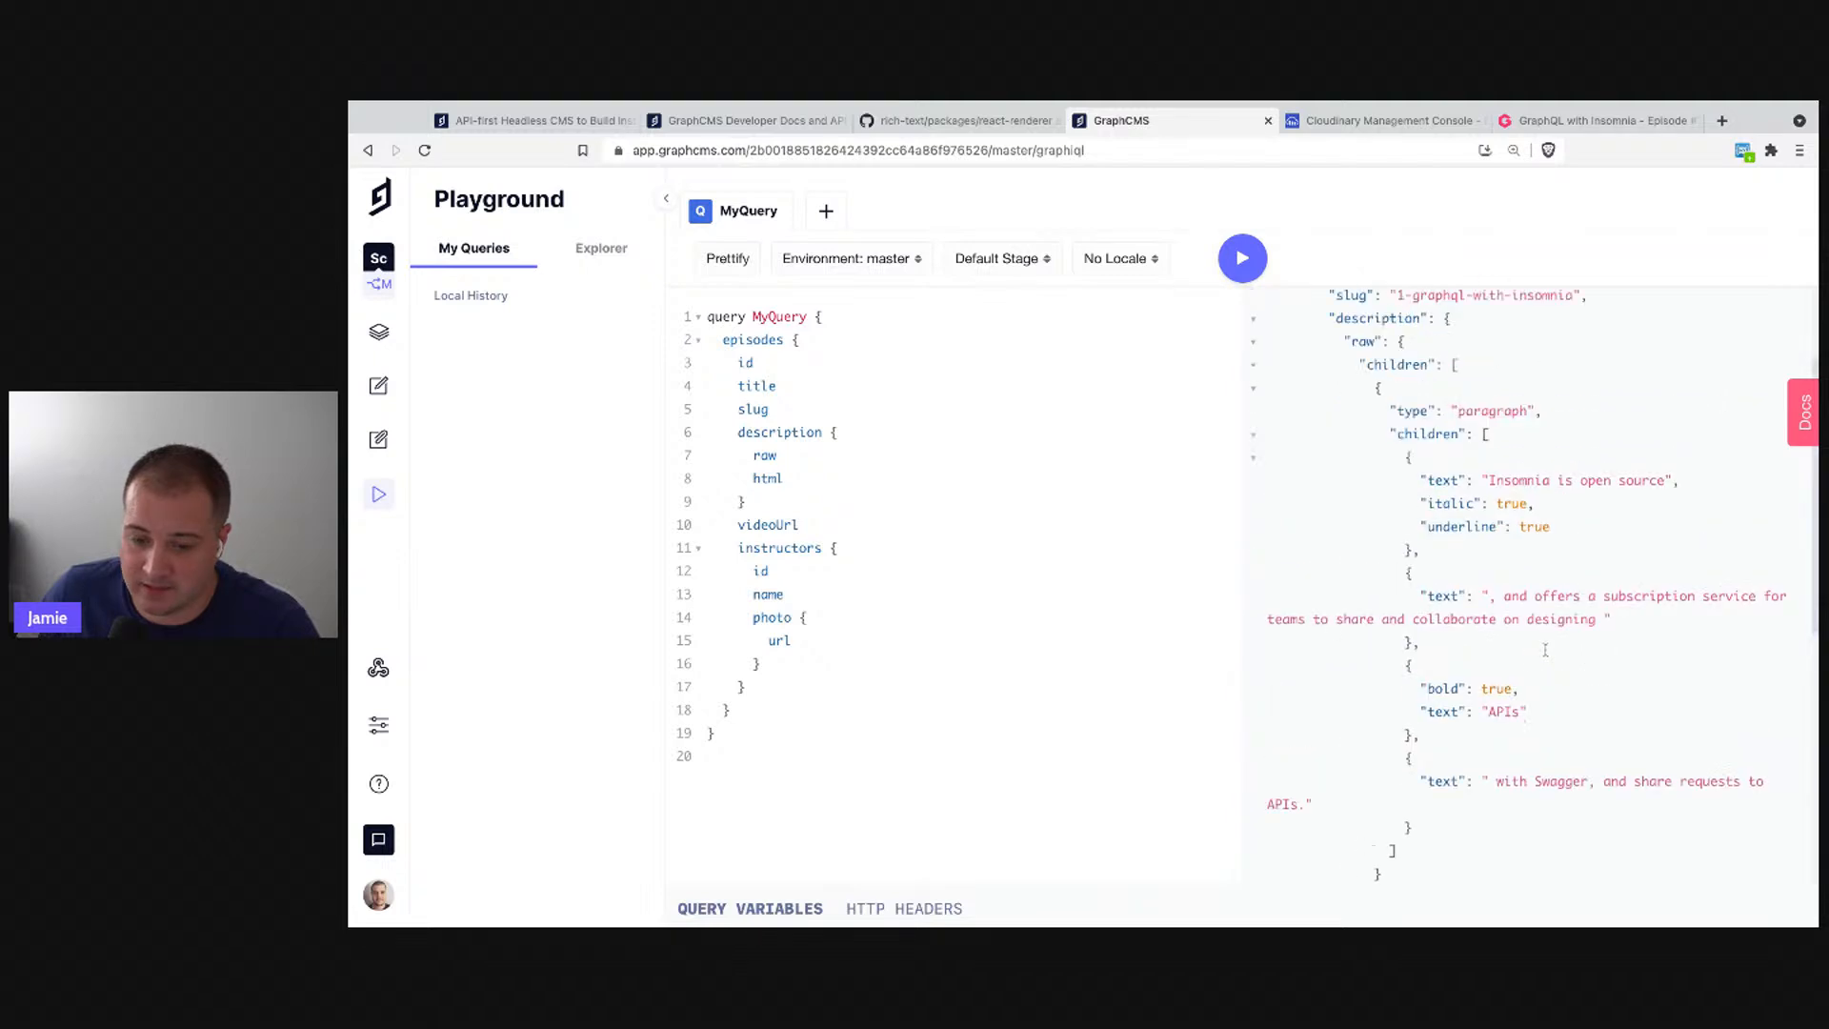
pyautogui.scroll(-4, 1486, 686)
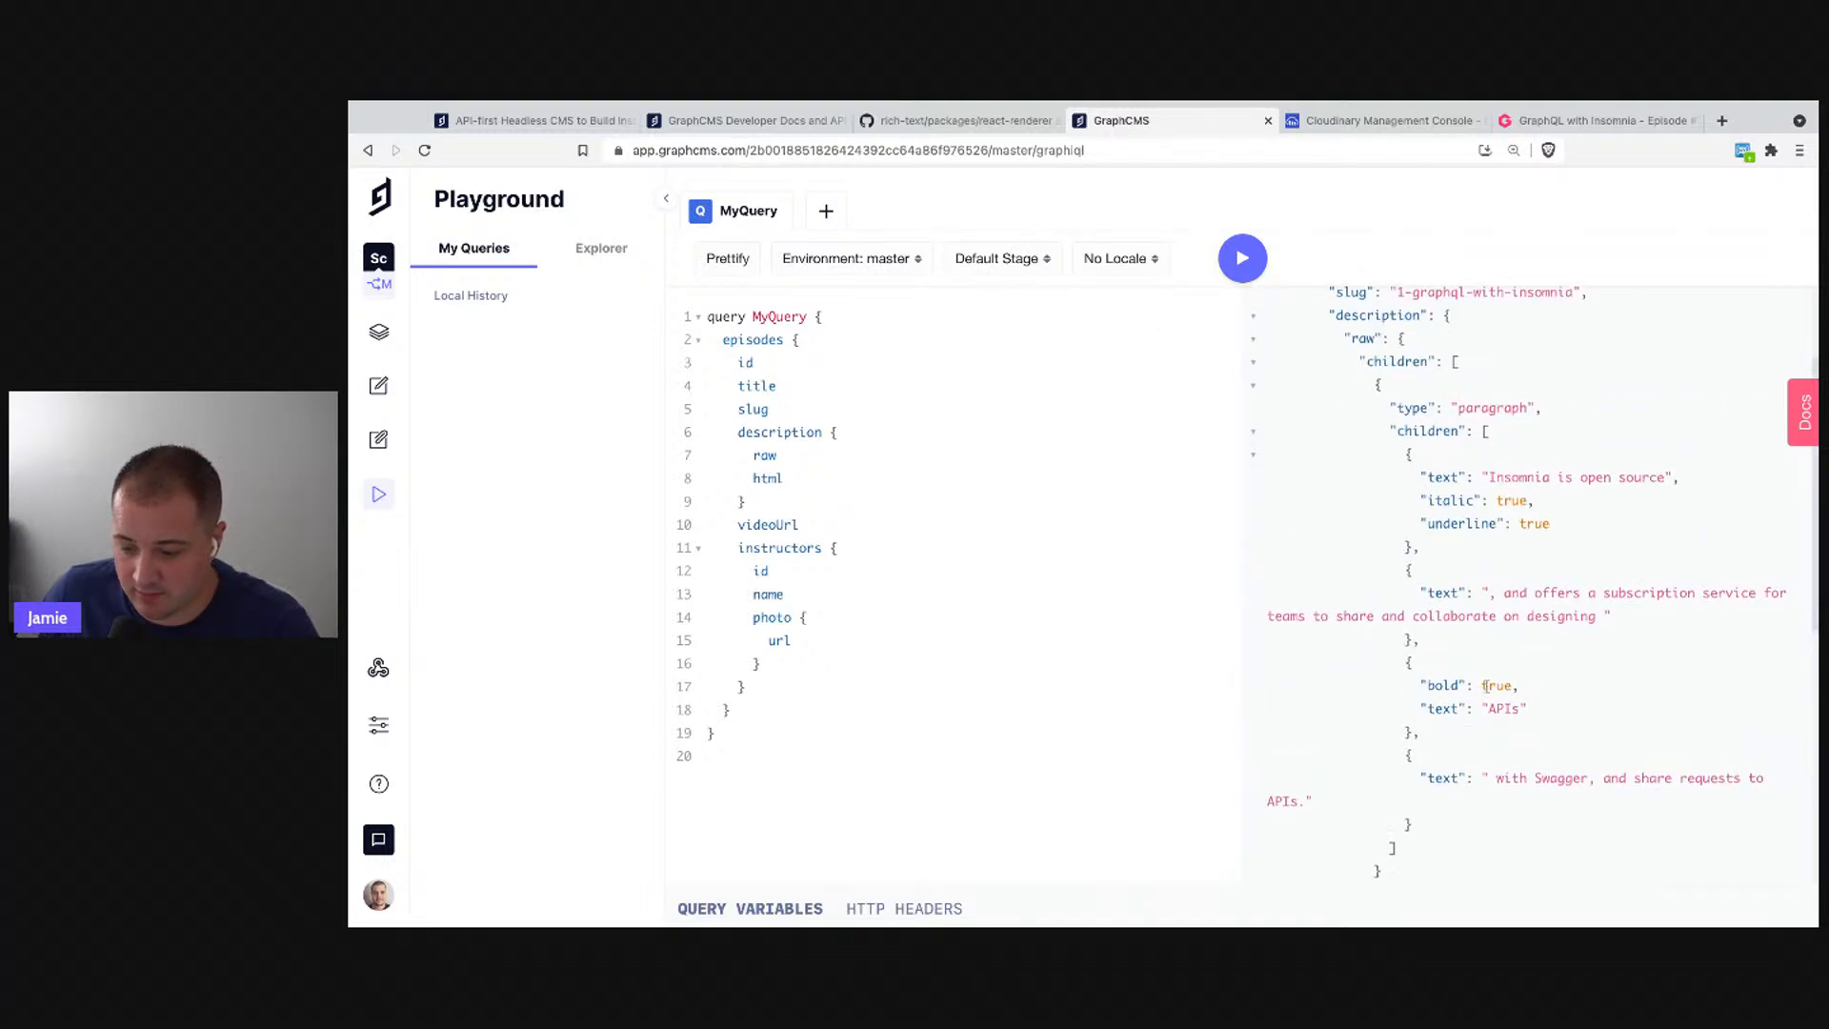
pyautogui.scroll(5, 1429, 557)
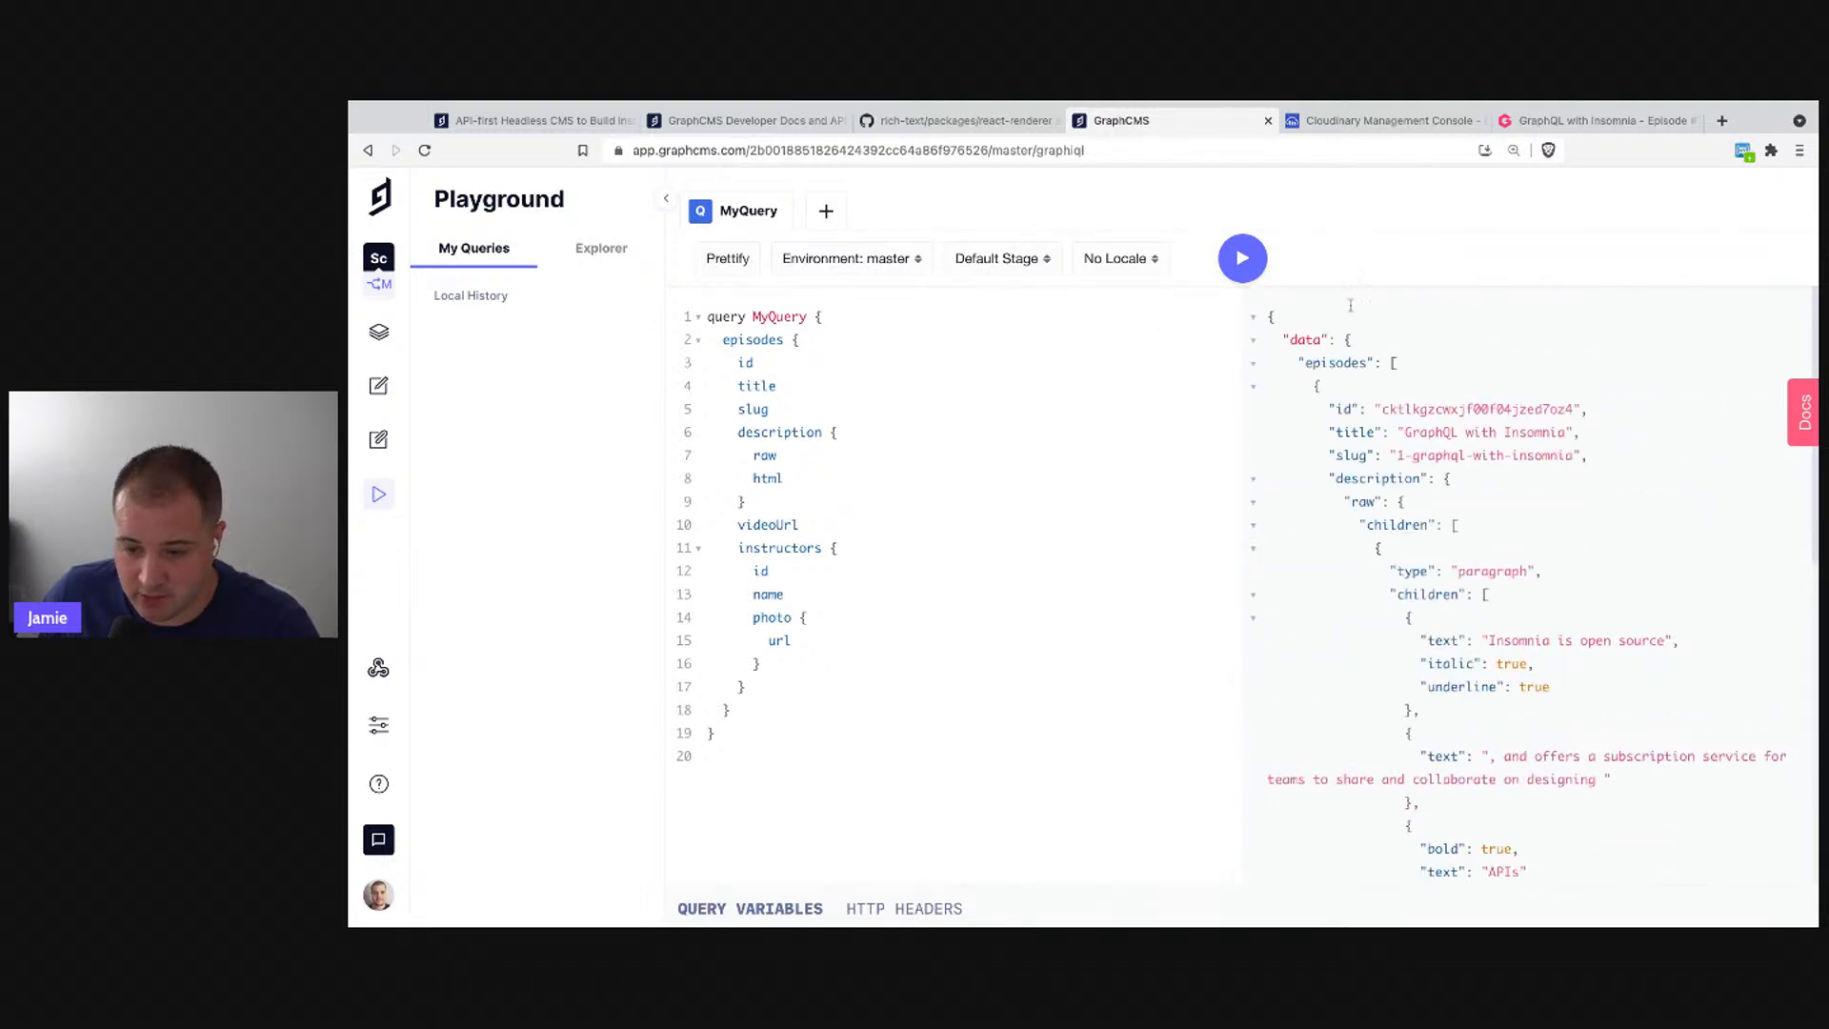
pyautogui.moveTo(762, 686); pyautogui.dragTo(777, 455)
# - Trim the episodes query to stage, id and title, then run it
pyautogui.hotkey('shift', 'Up')
pyautogui.hotkey('shift', 'Up')
pyautogui.hotkey('shift', 'Up')
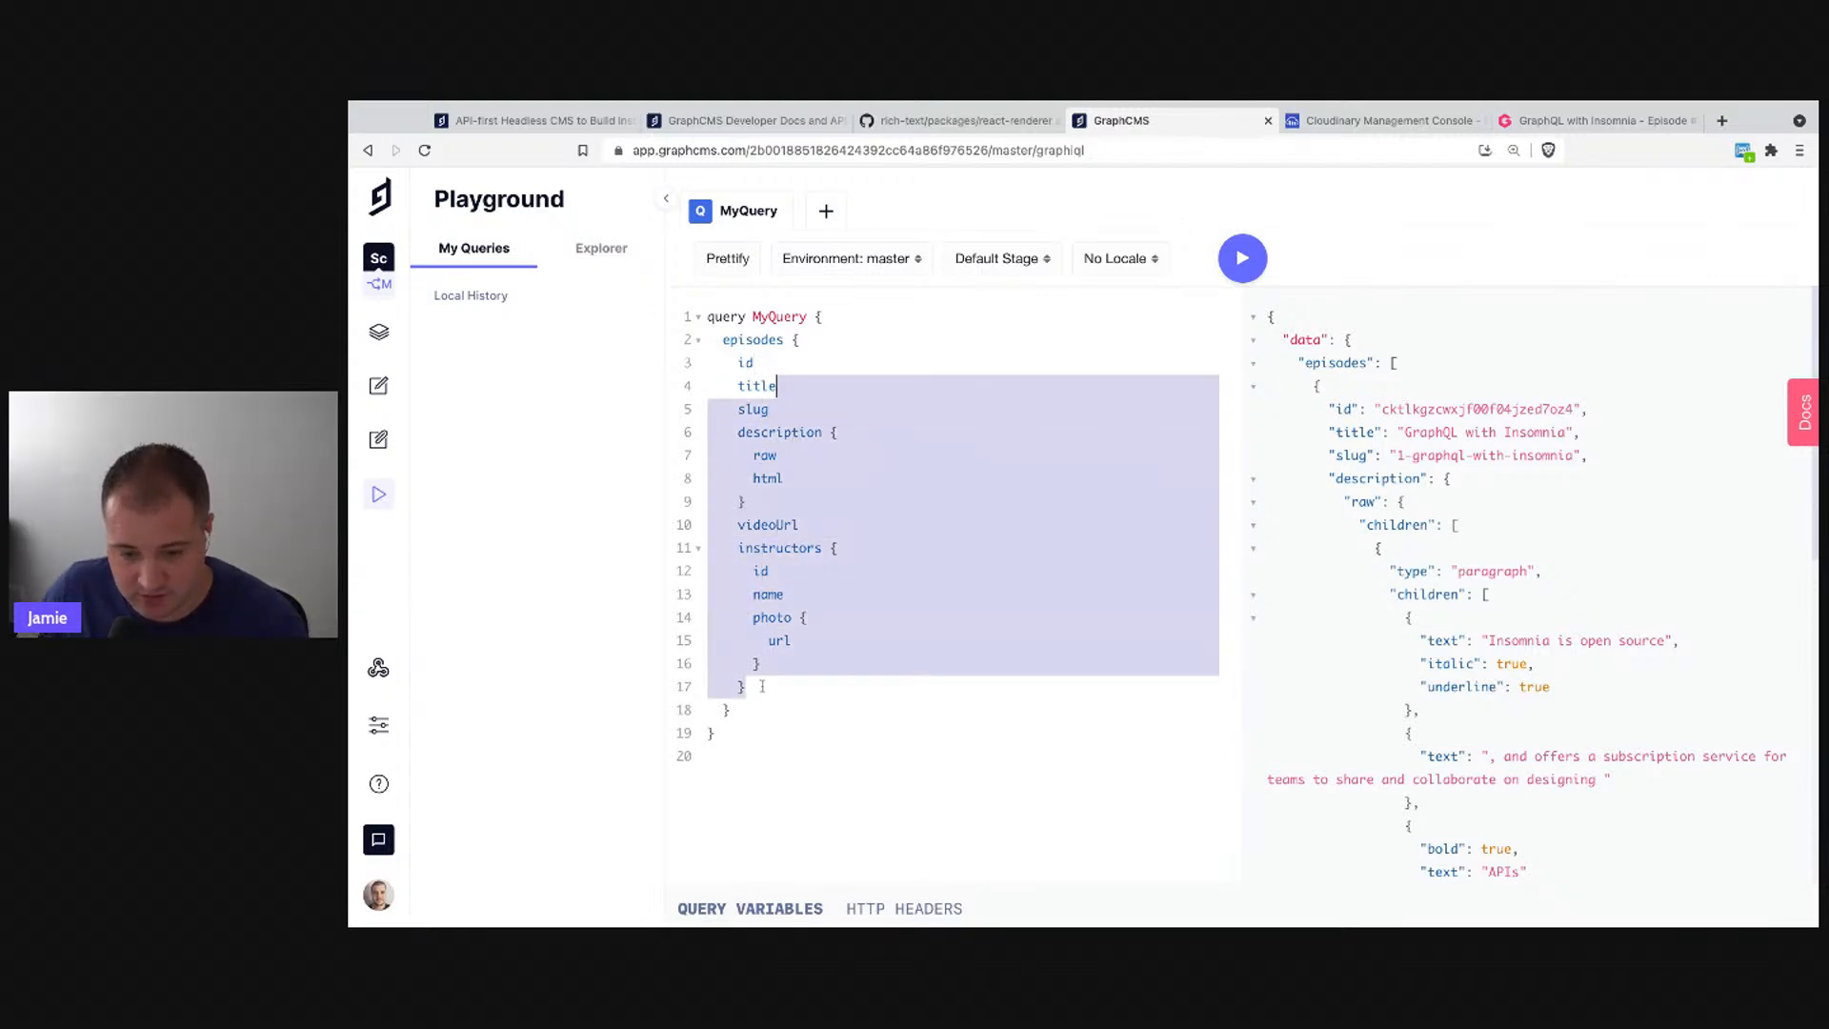
pyautogui.press('BackSpace')
pyautogui.press('End')
pyautogui.press('Return')
pyautogui.write('st')
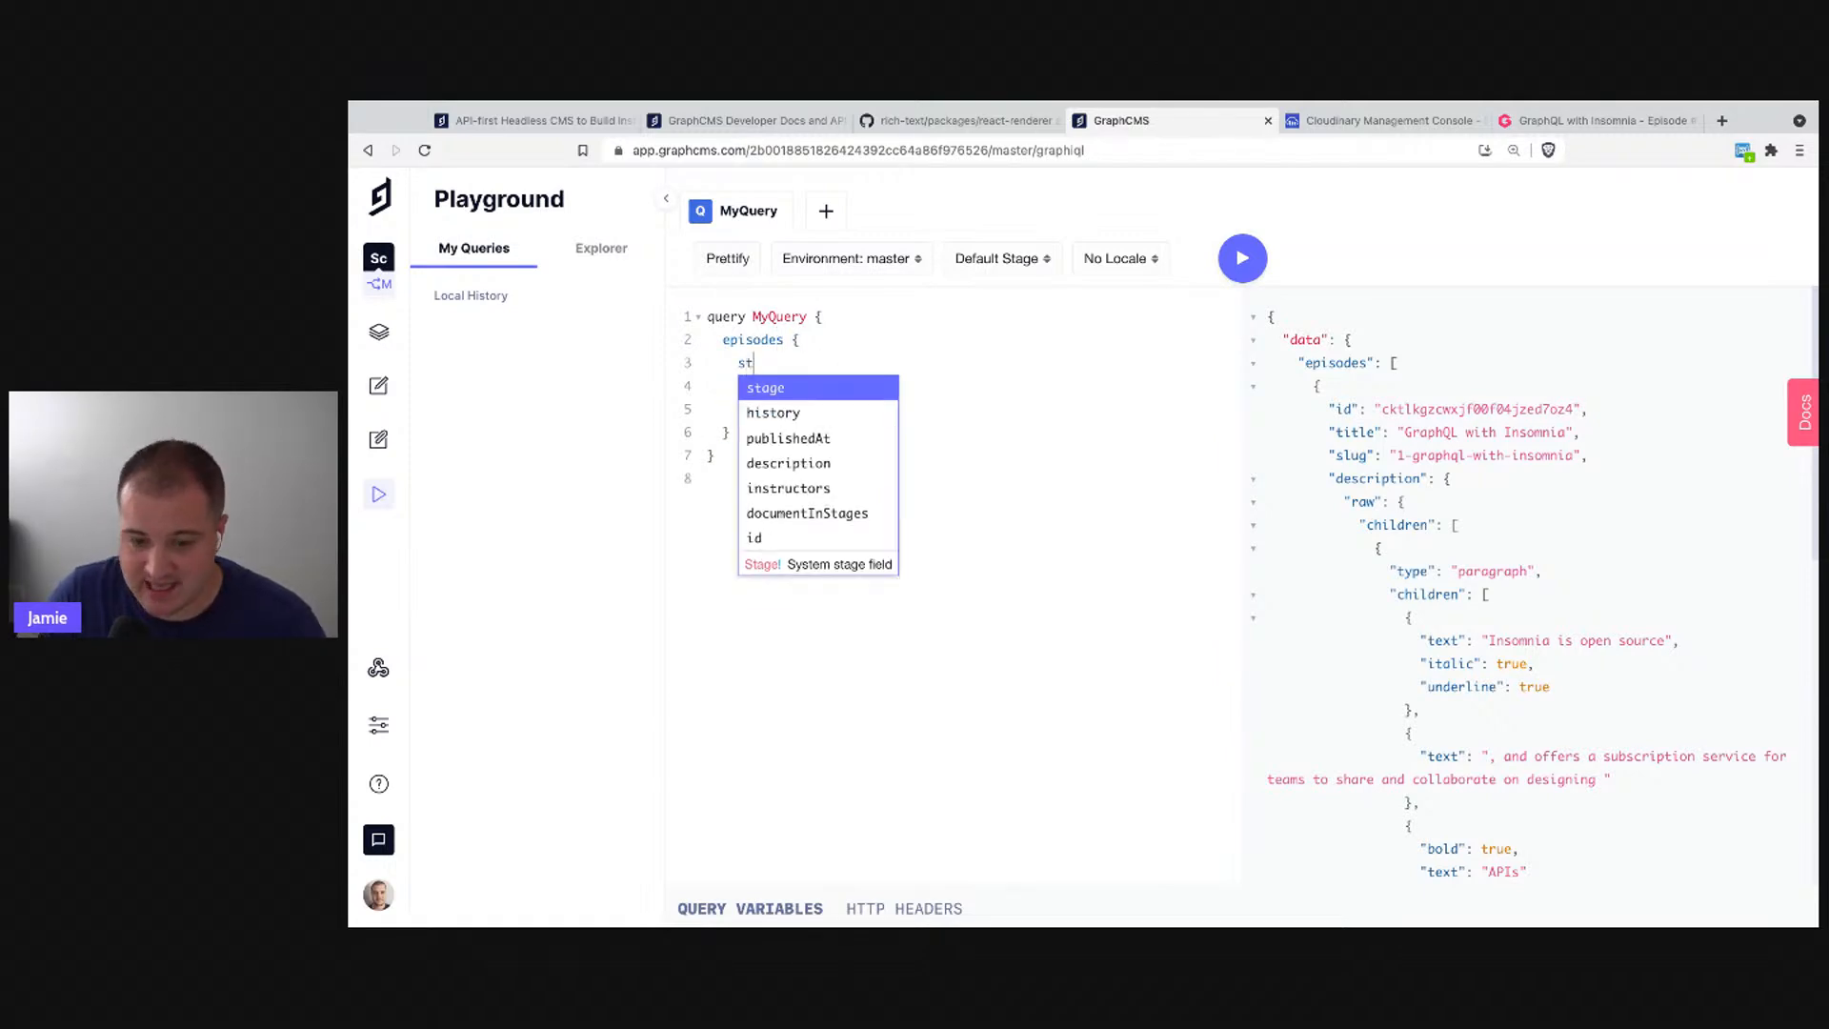
pyautogui.press('Return')
pyautogui.hotkey('ctrl', 'Return')
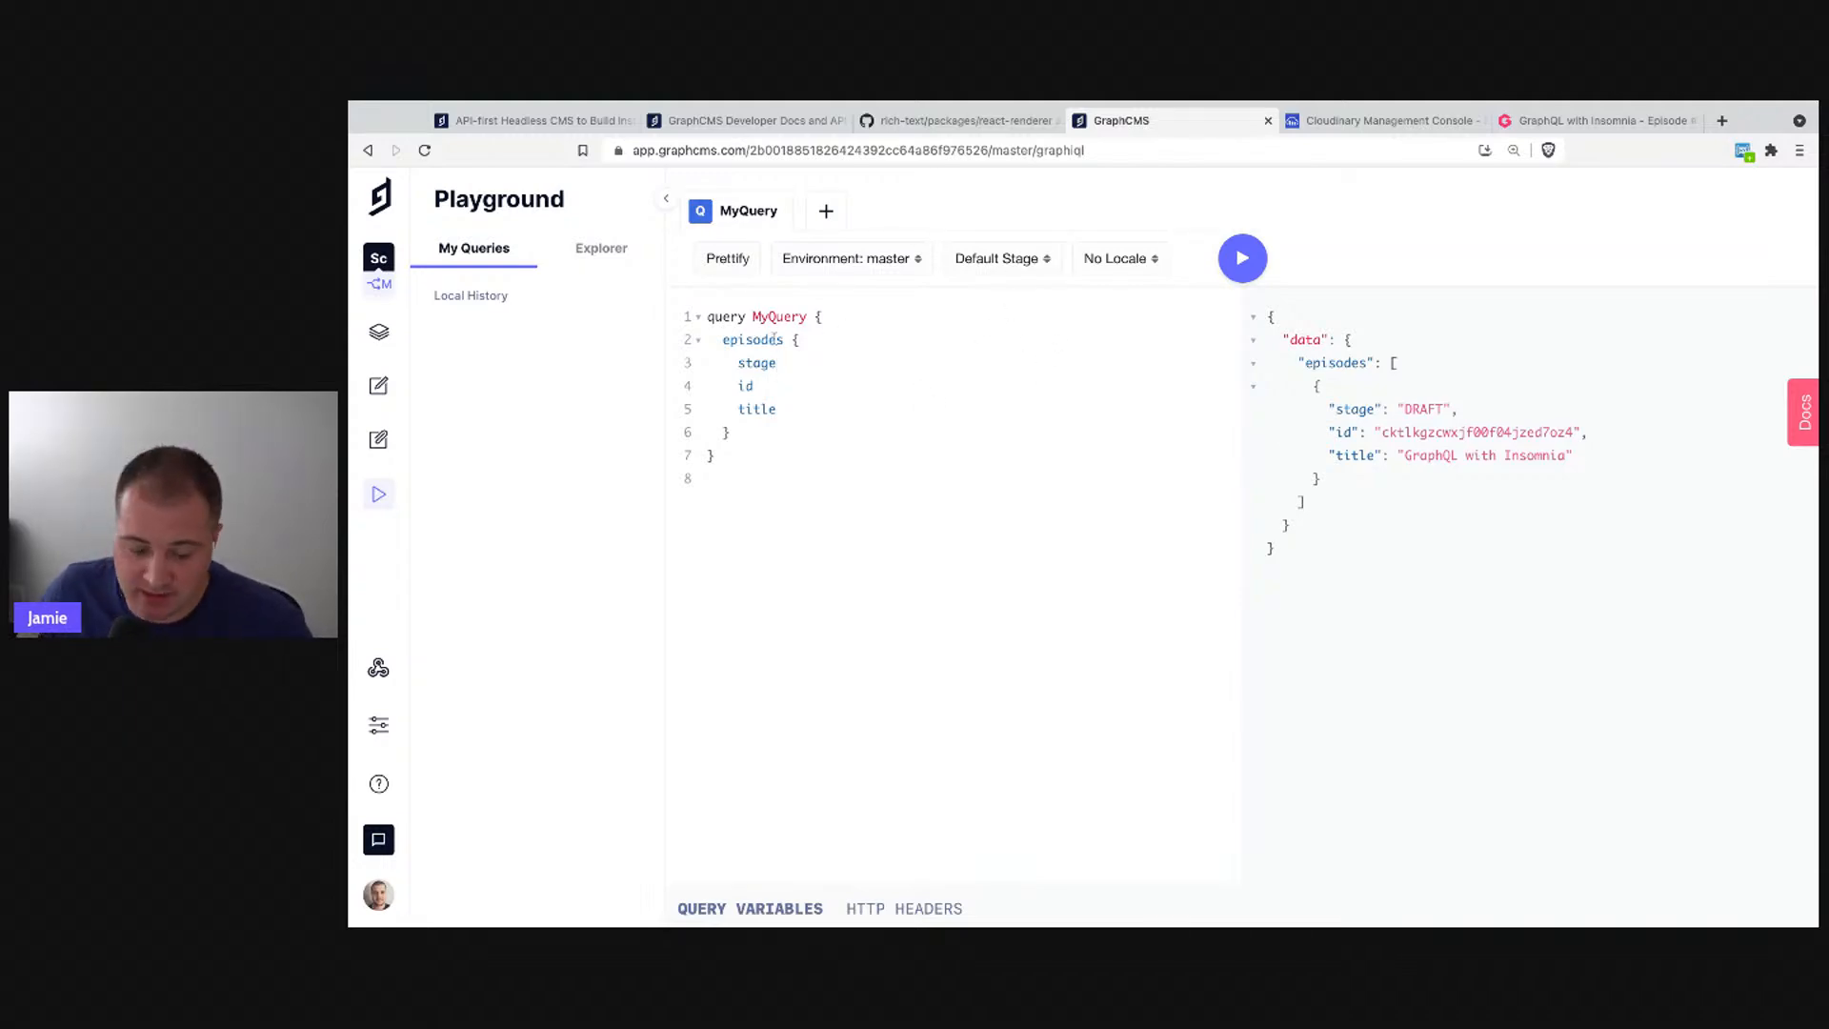
# - Switch the content stage from Draft to Published and rerun, getting an empty list
pyautogui.click(1015, 260)
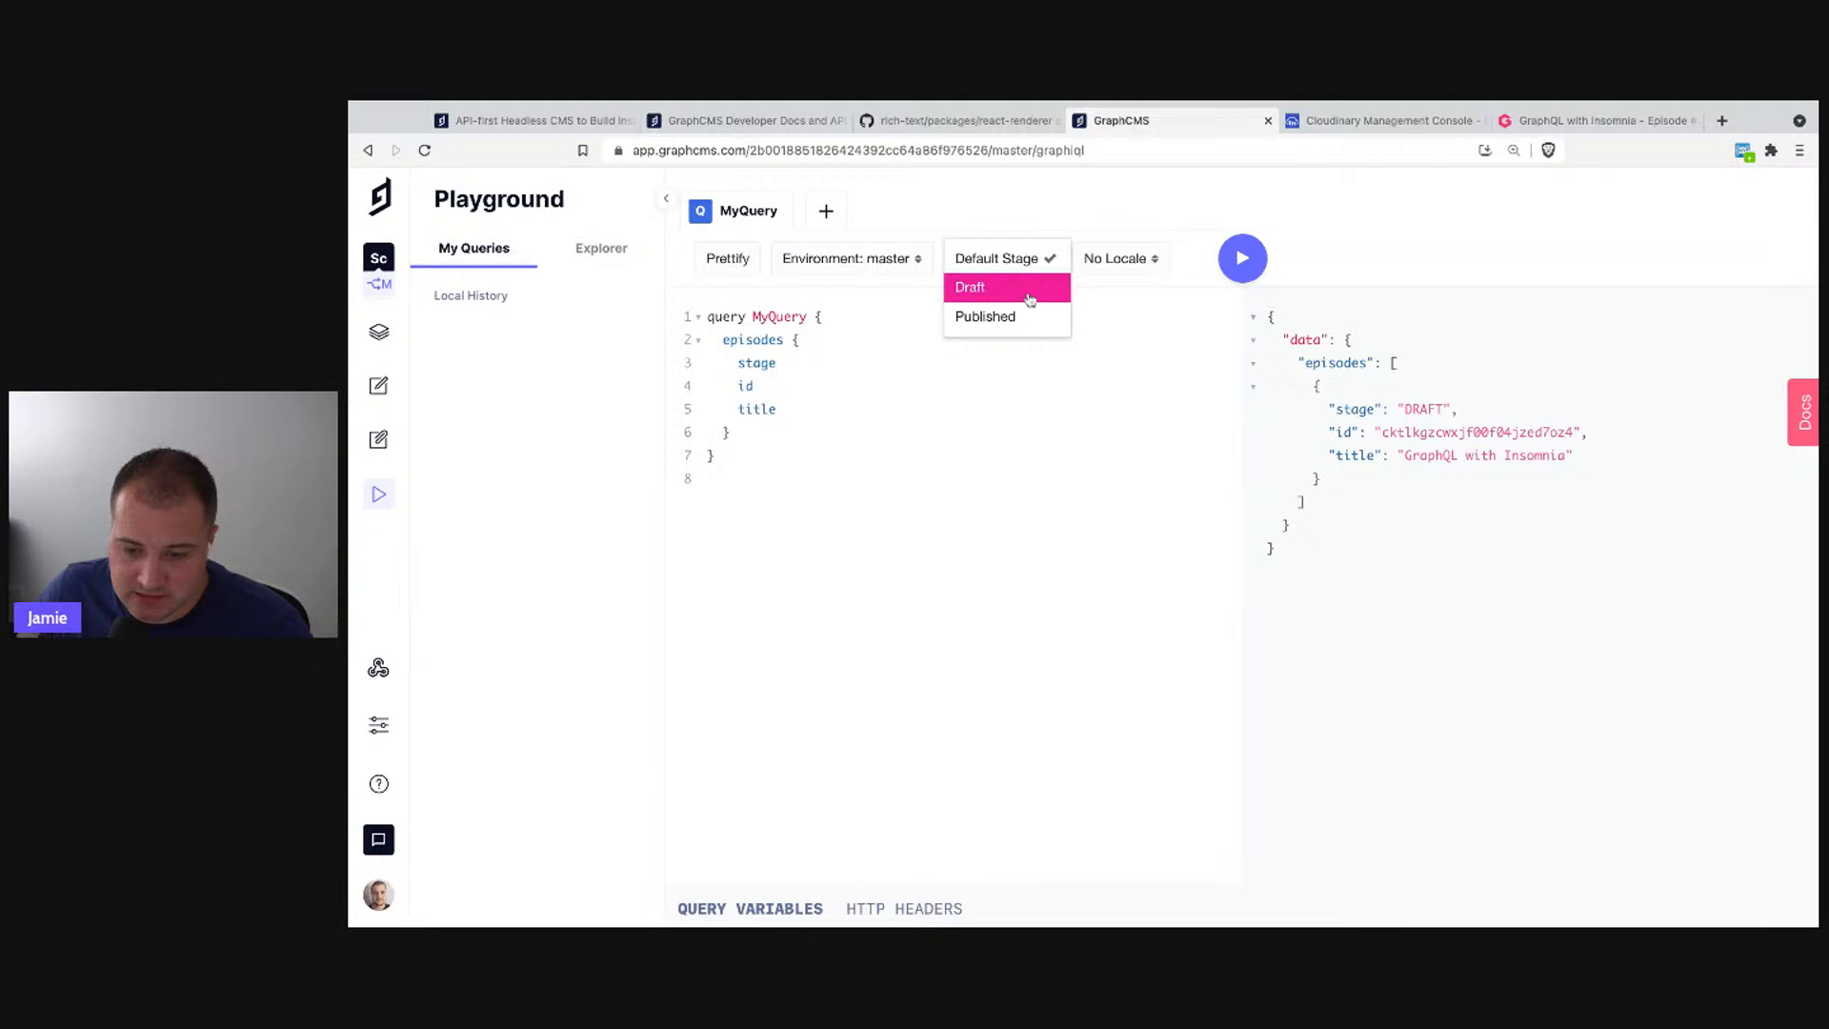
pyautogui.click(1021, 327)
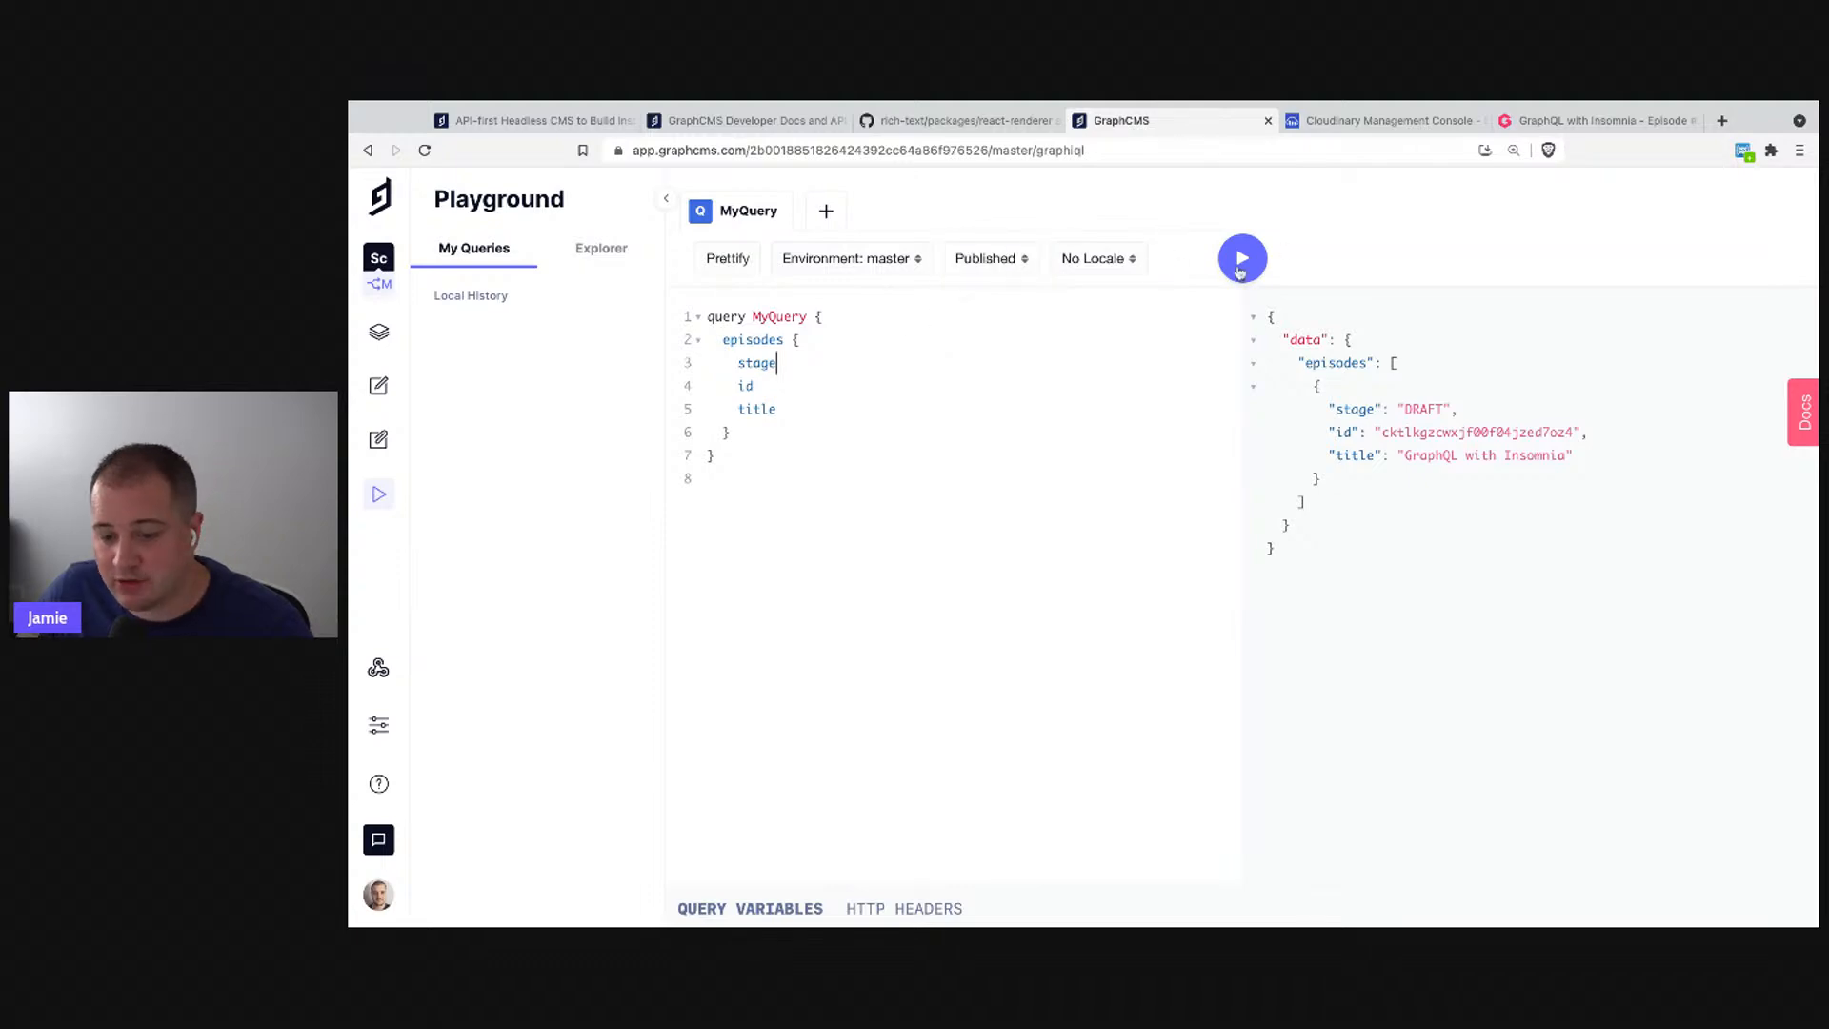
pyautogui.click(1240, 270)
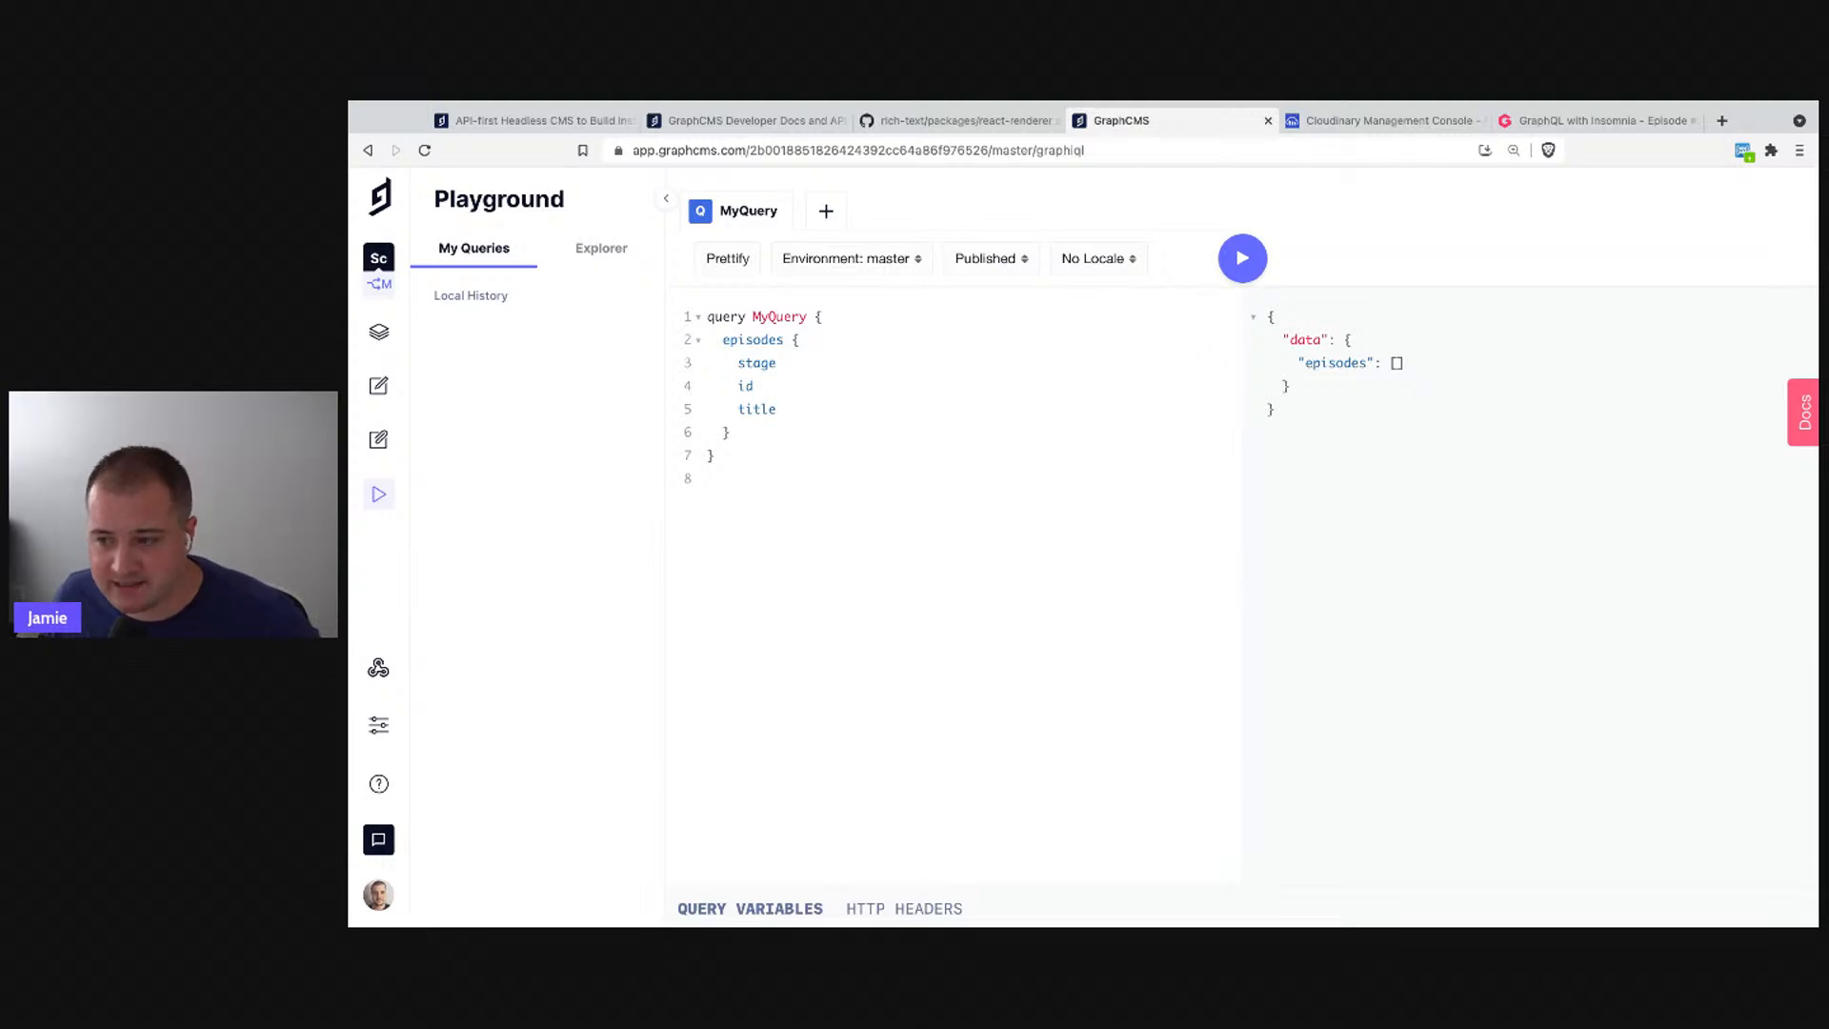
pyautogui.click(882, 480)
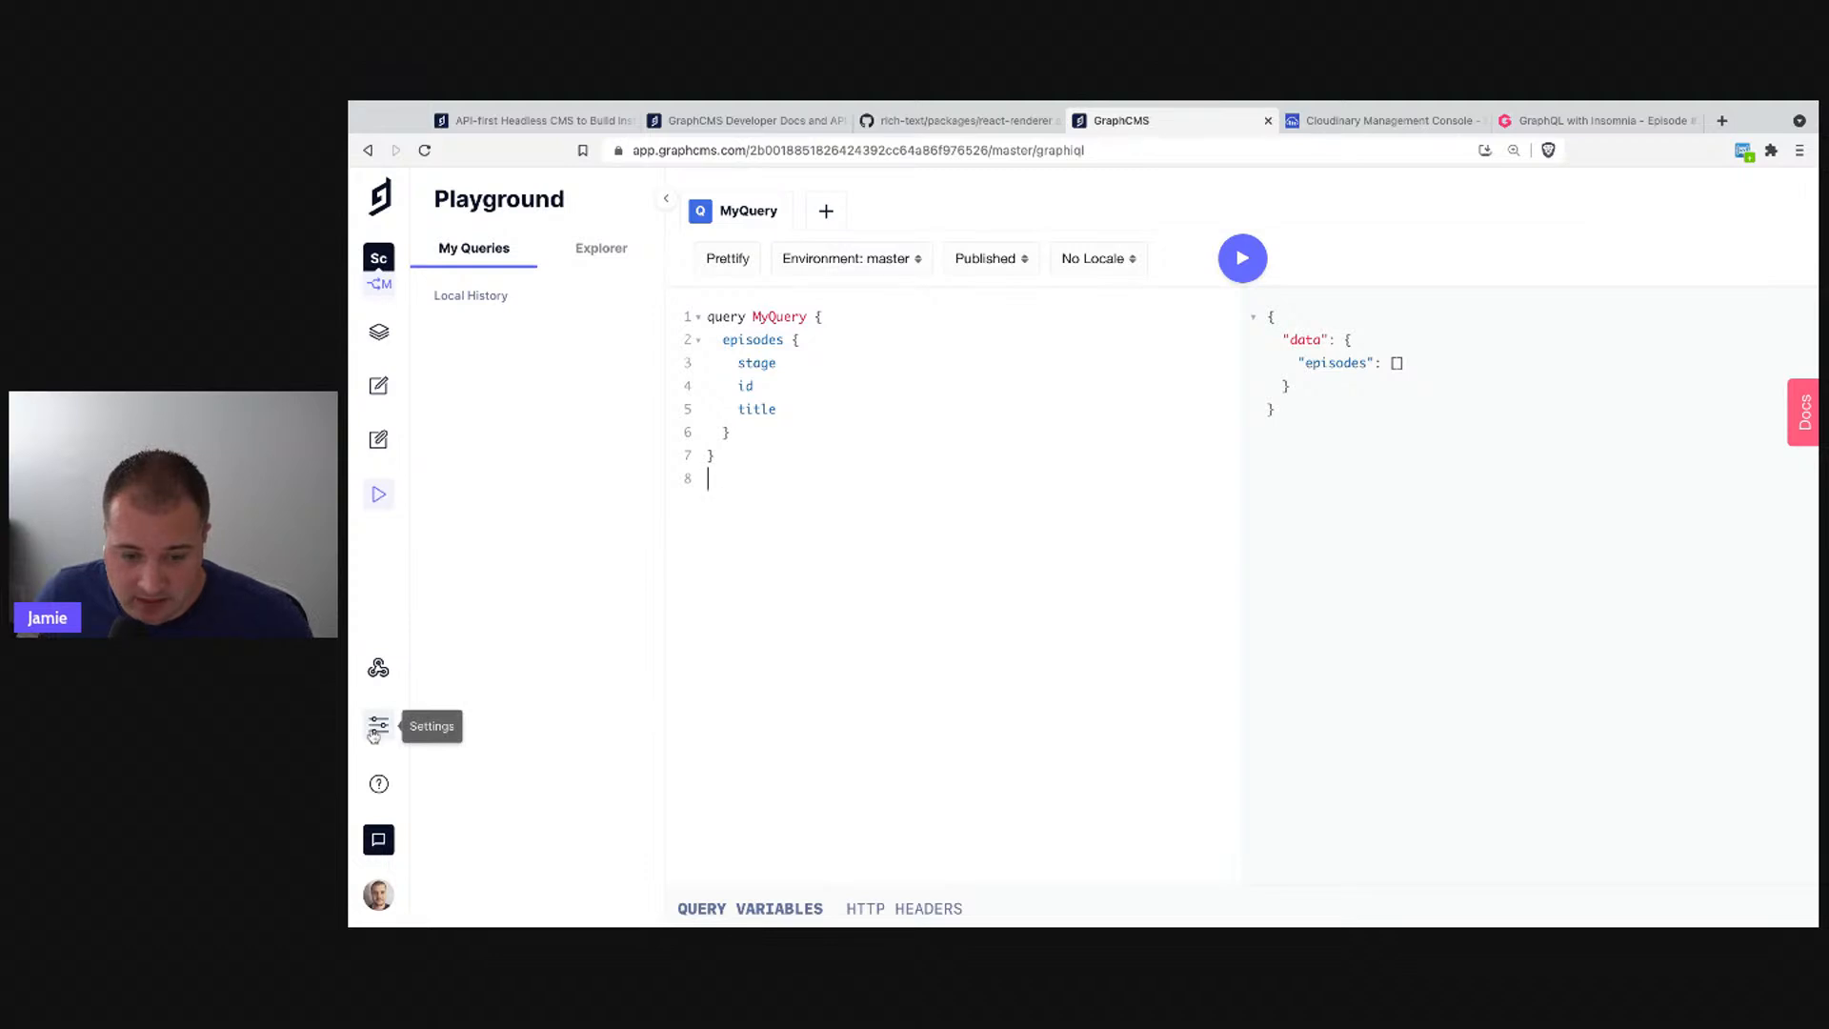
# - Publish the 'GraphQL with Insomnia' episode with Select All to include its cover and instructor
pyautogui.click(384, 384)
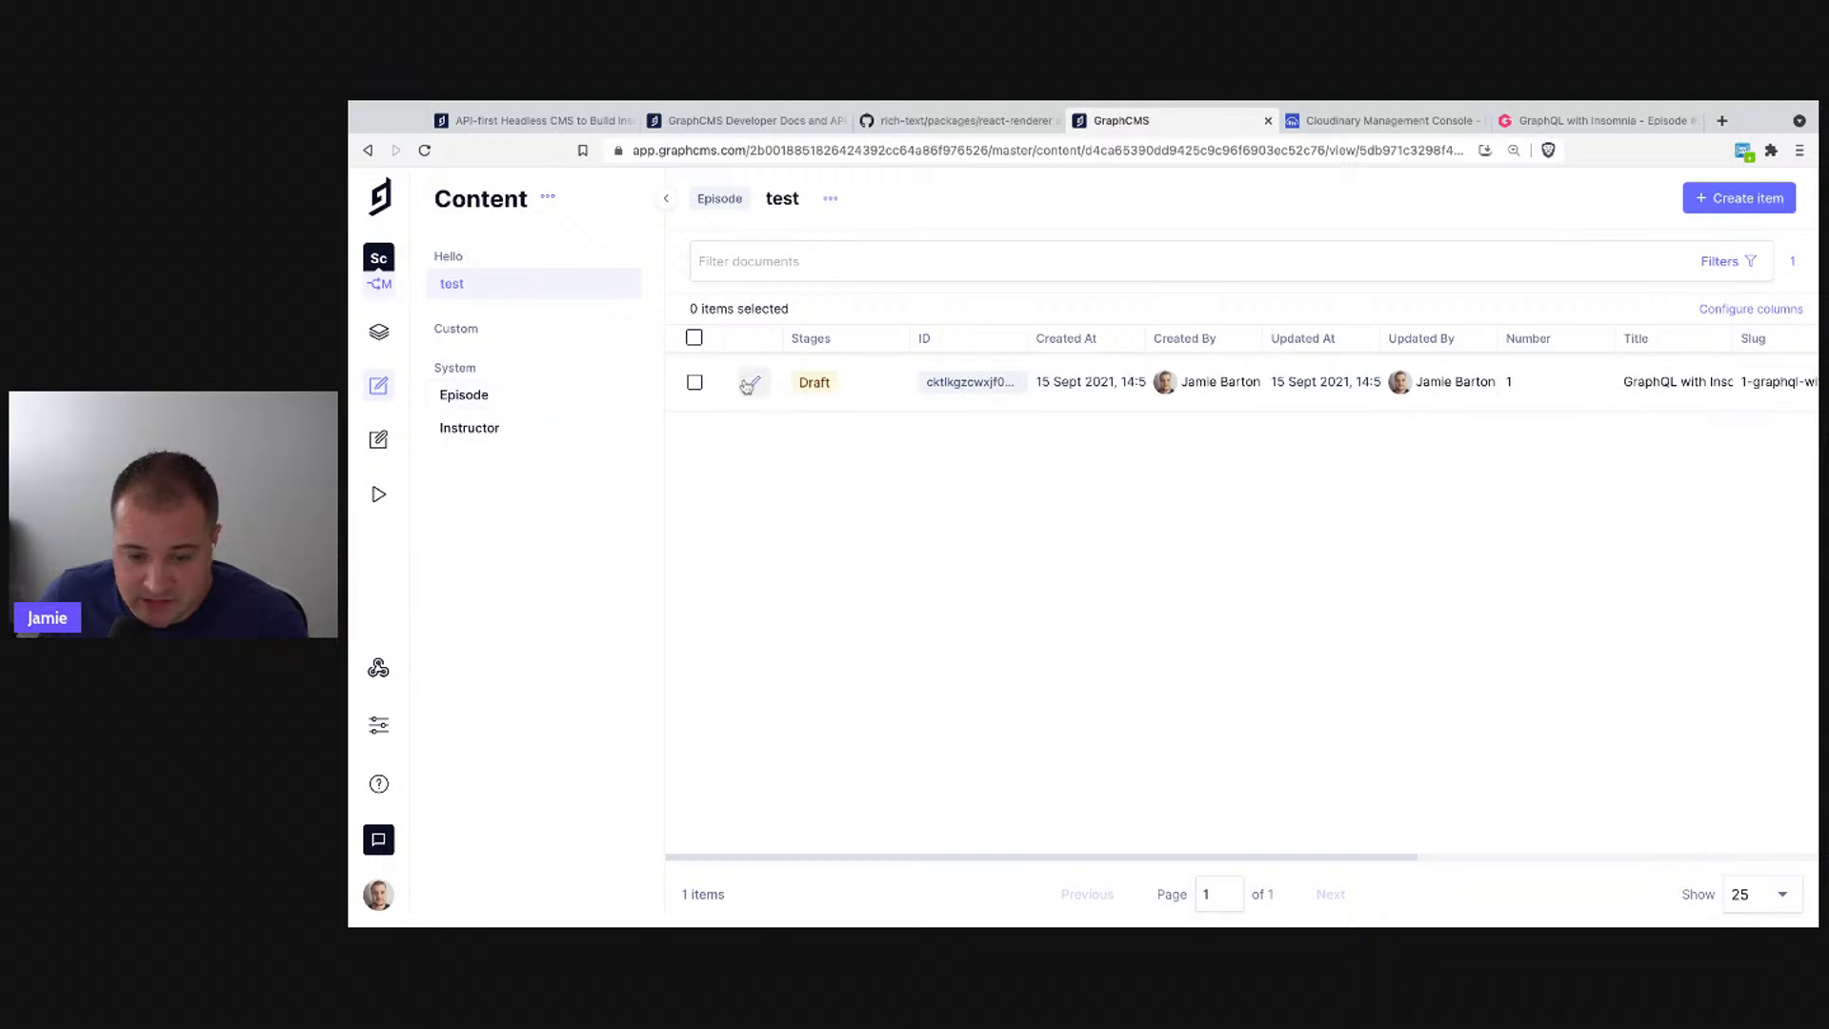
pyautogui.click(754, 382)
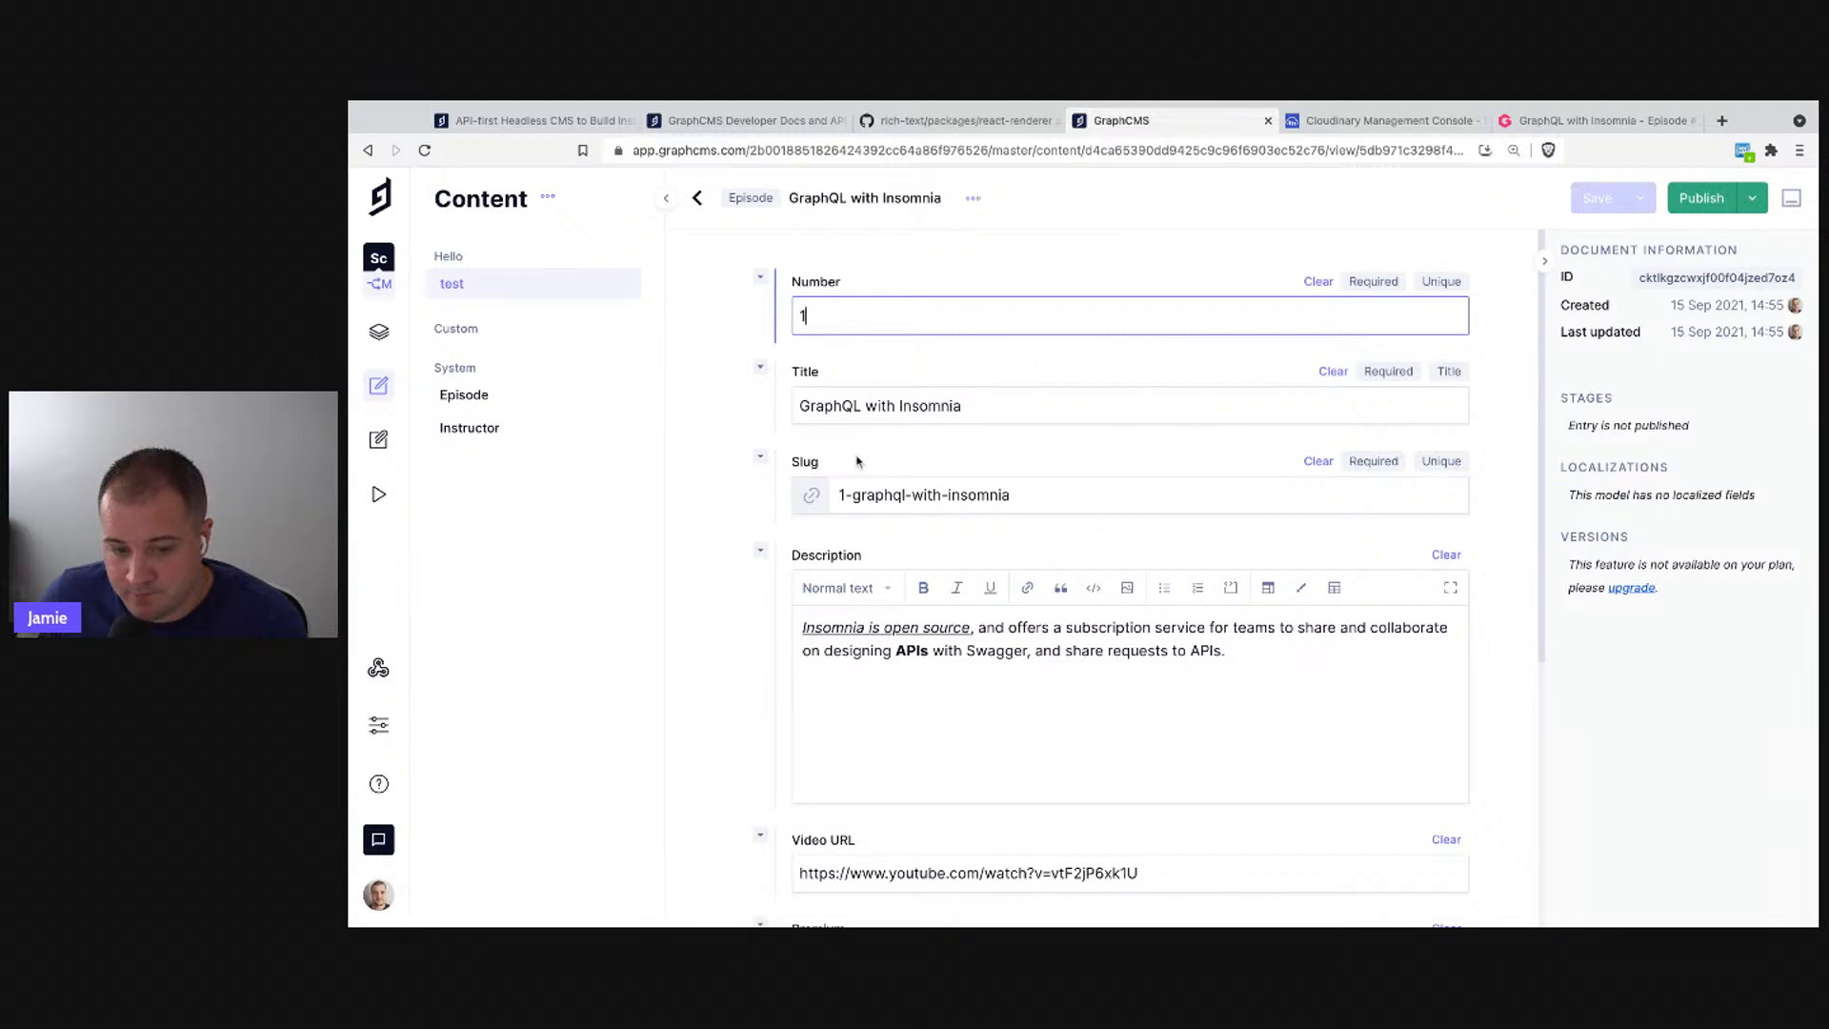
pyautogui.click(1039, 405)
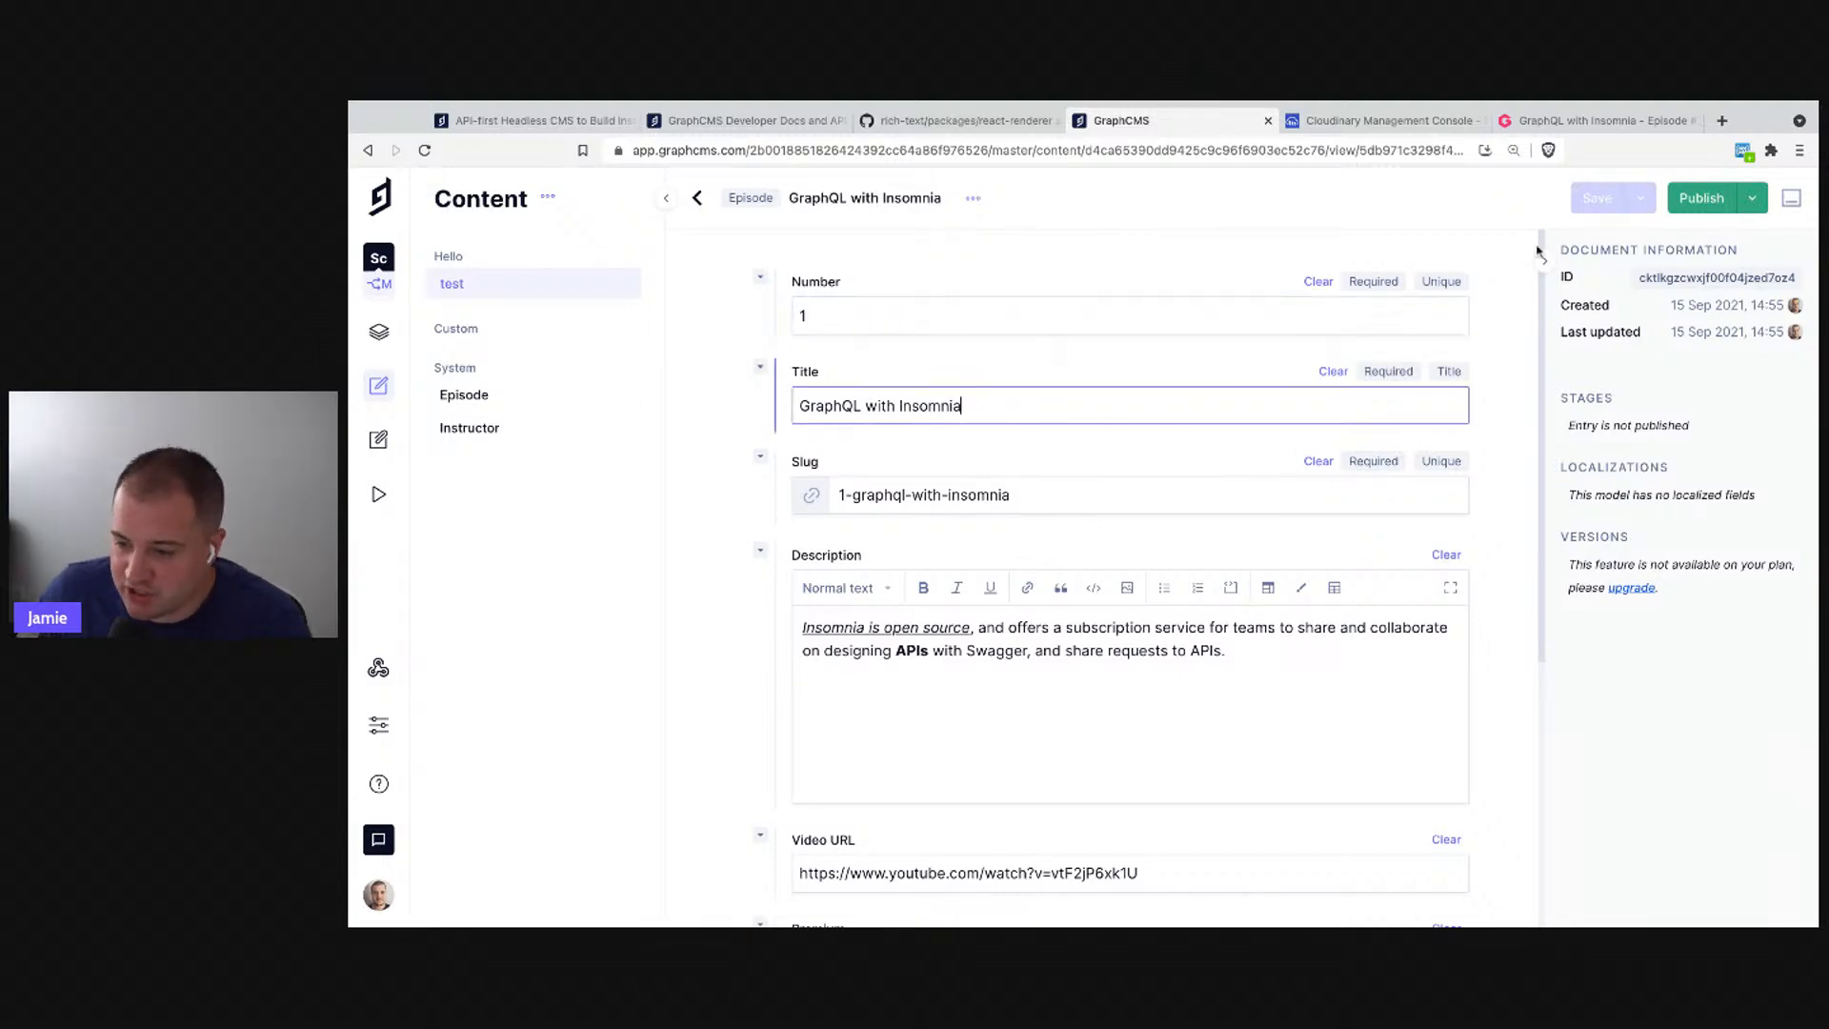
pyautogui.click(1704, 199)
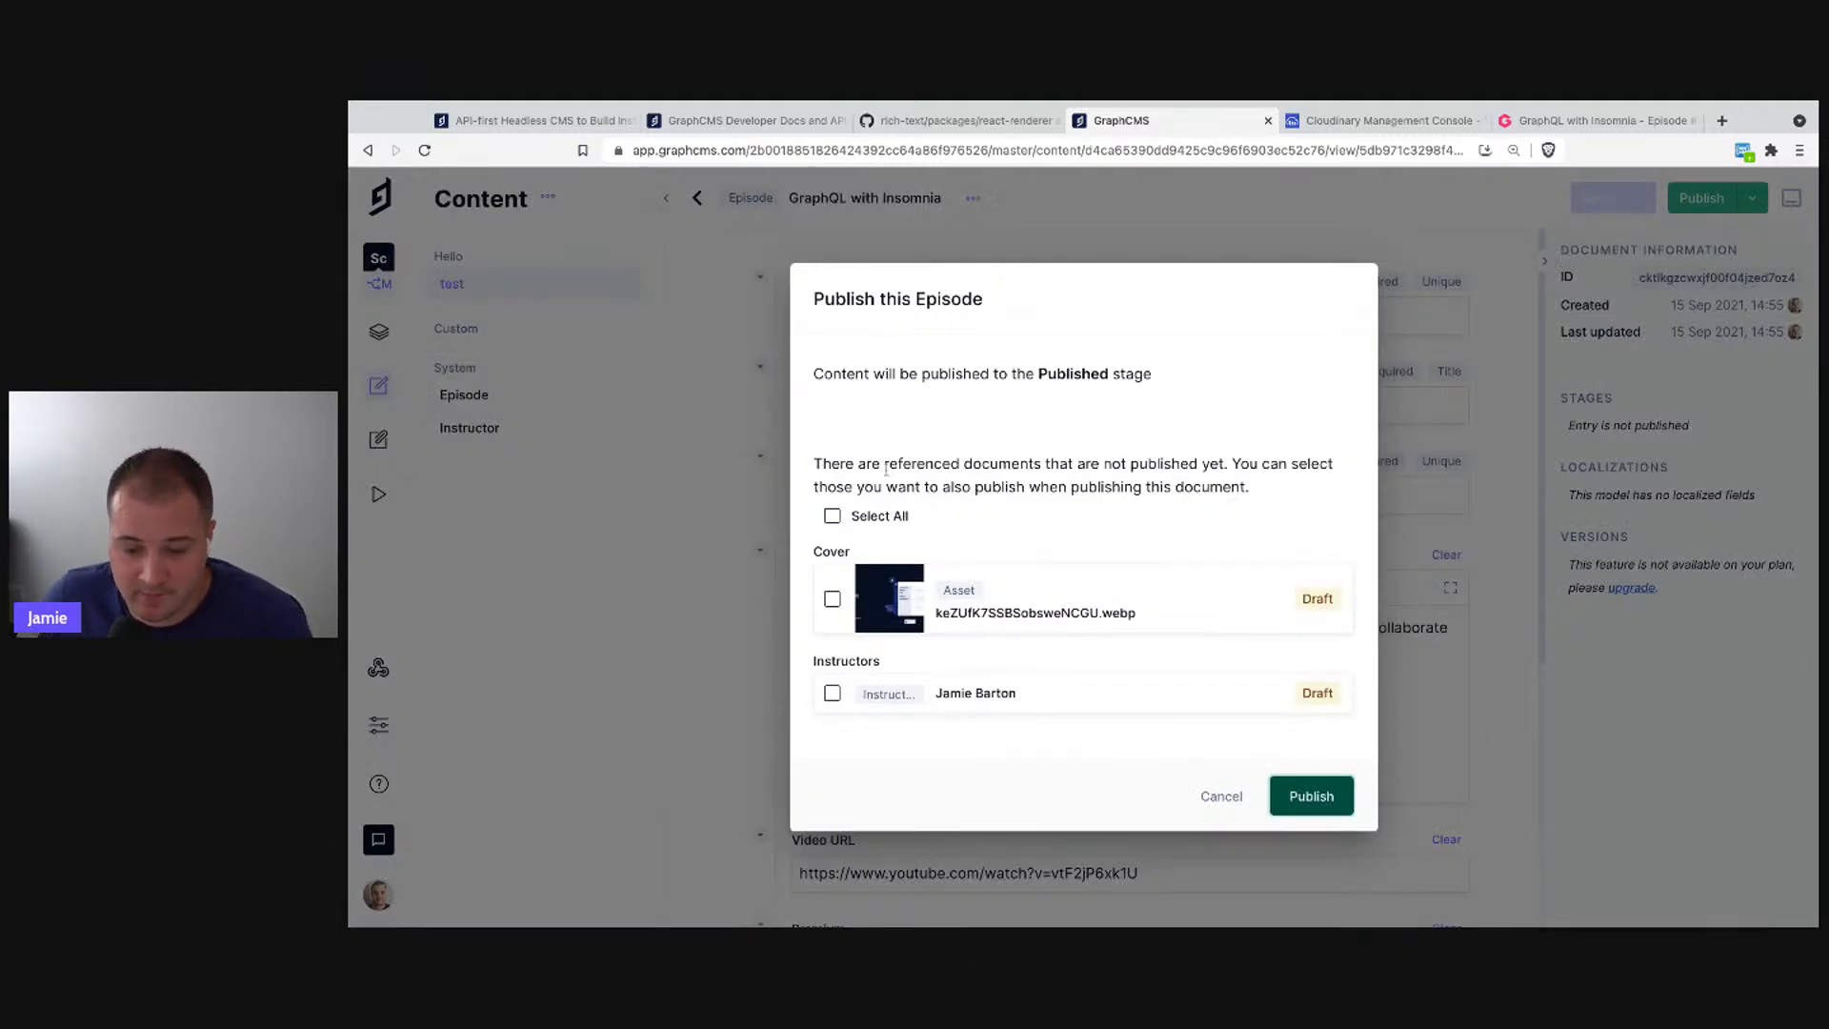
pyautogui.click(833, 516)
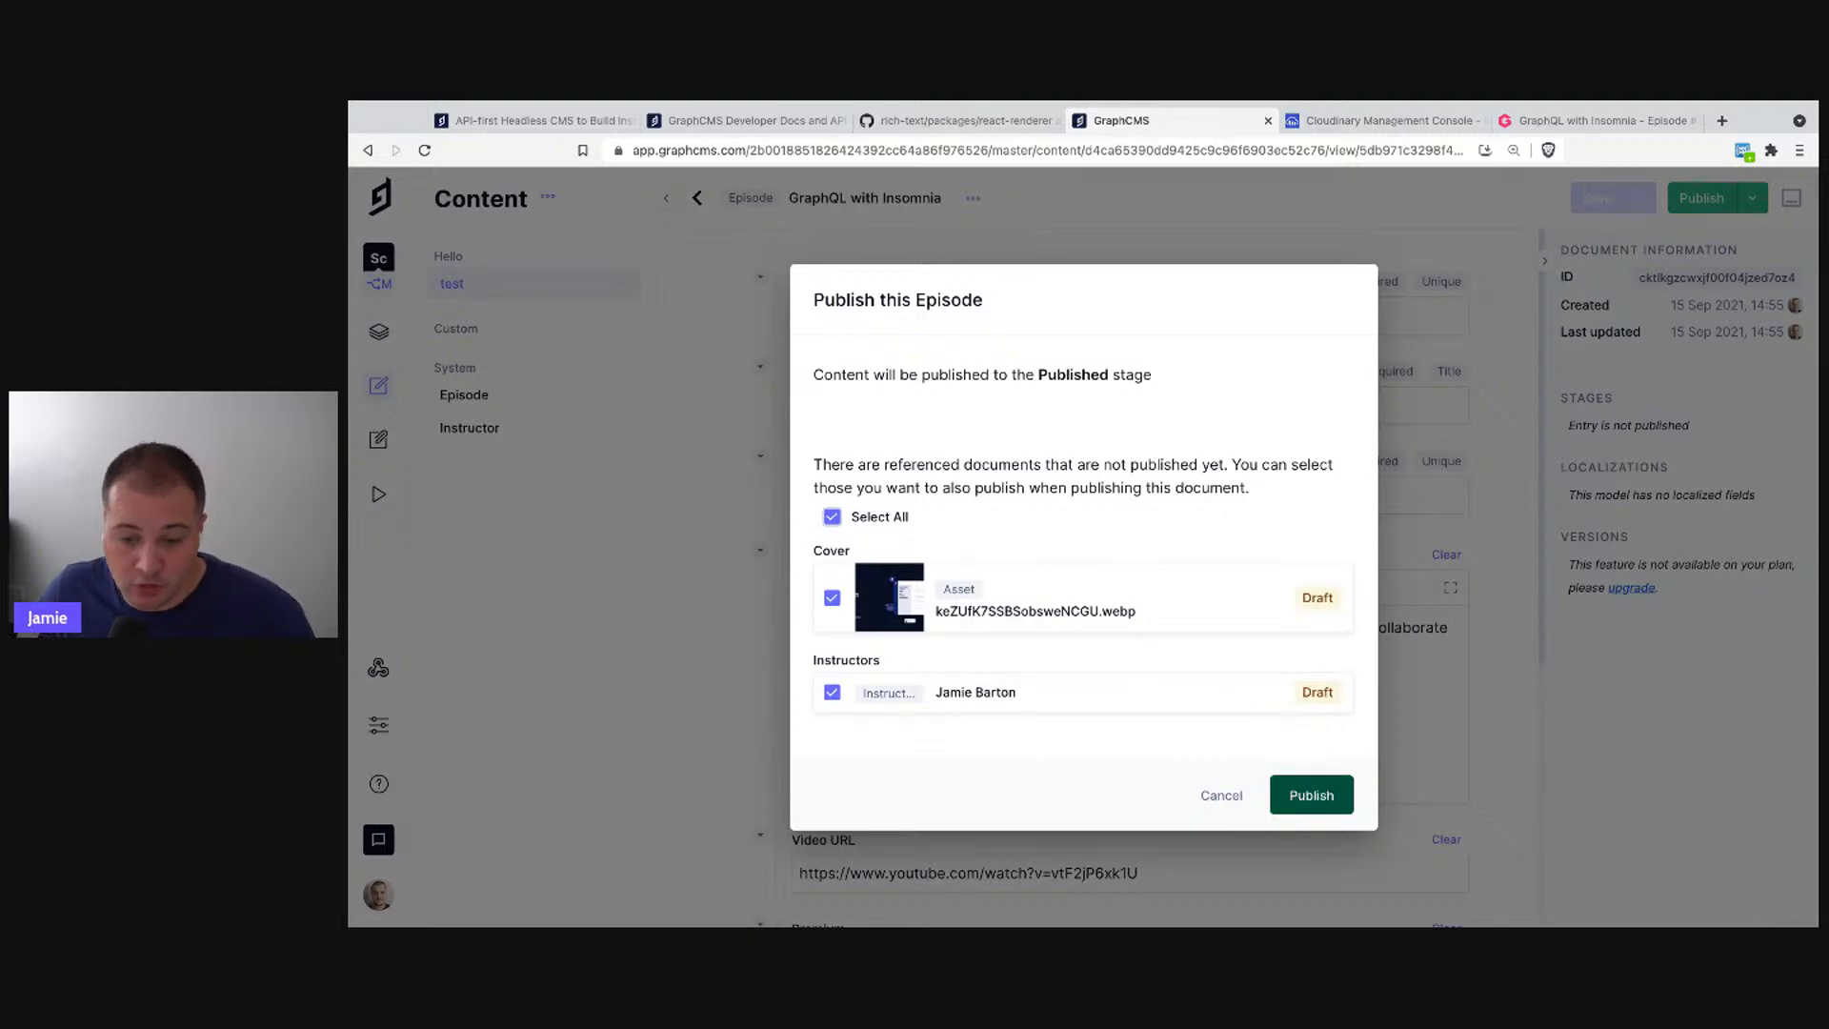
pyautogui.click(1303, 796)
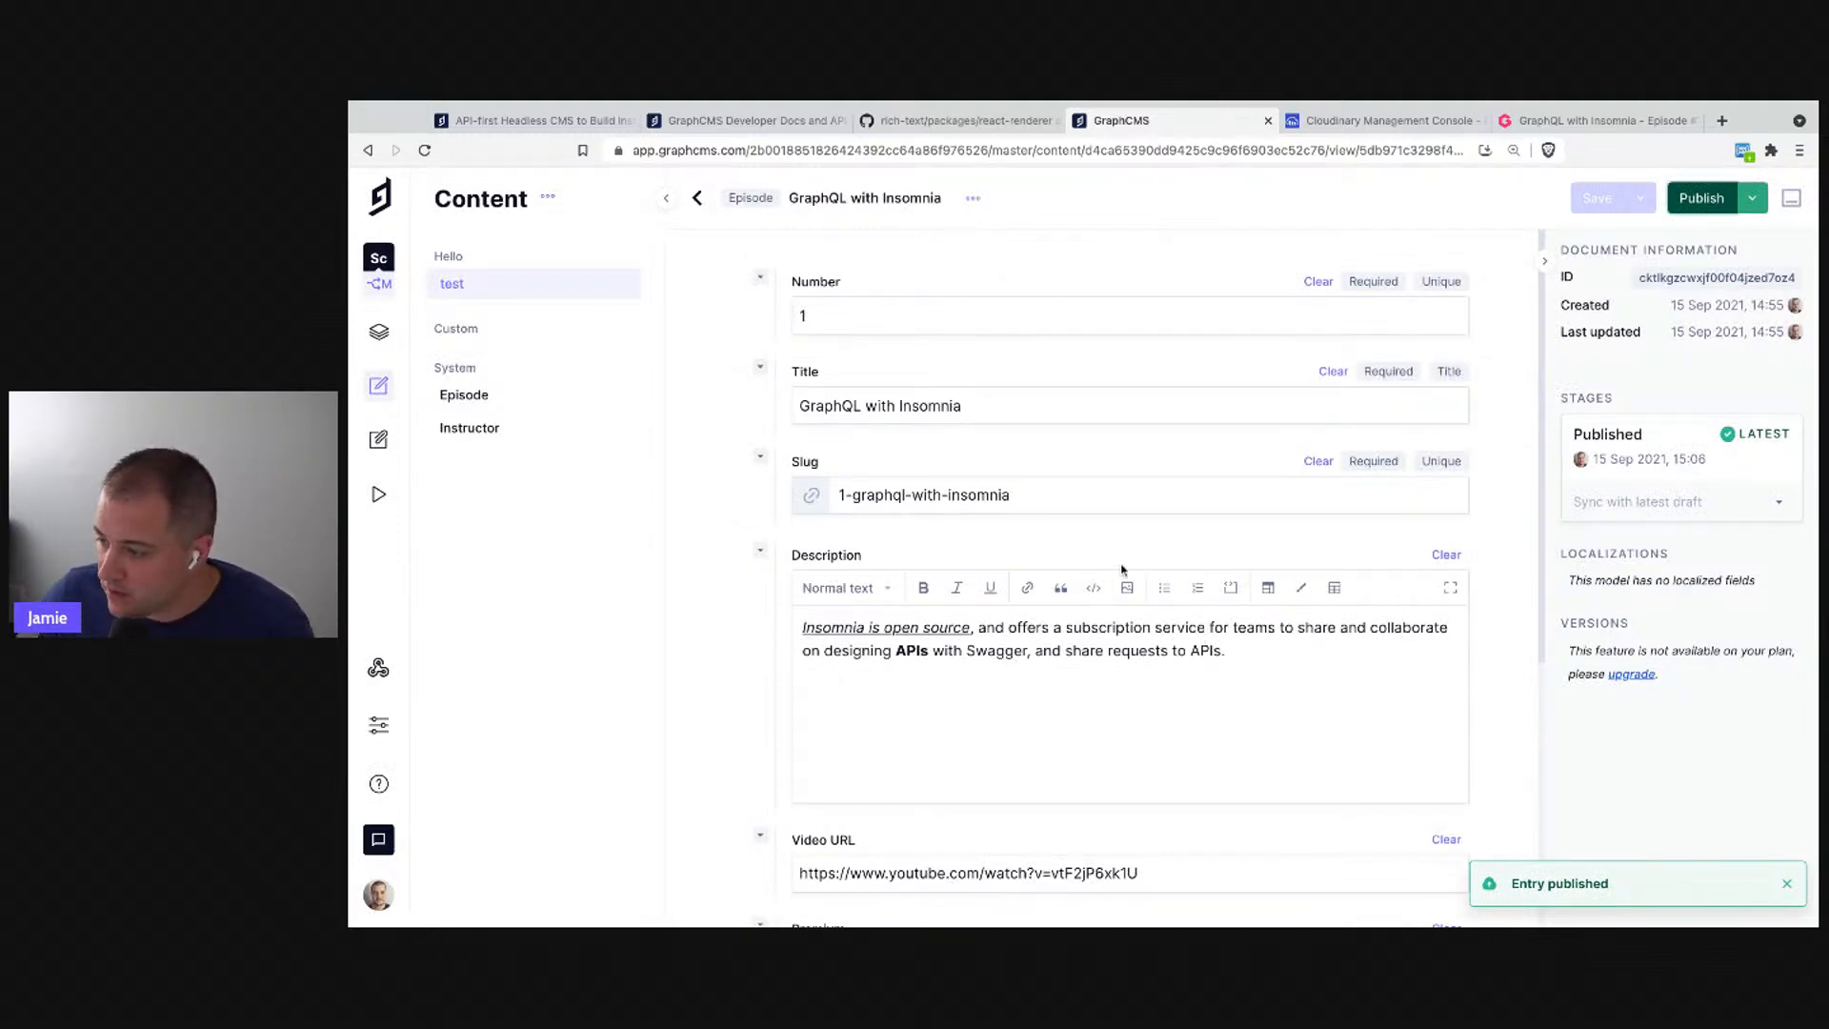
pyautogui.click(950, 116)
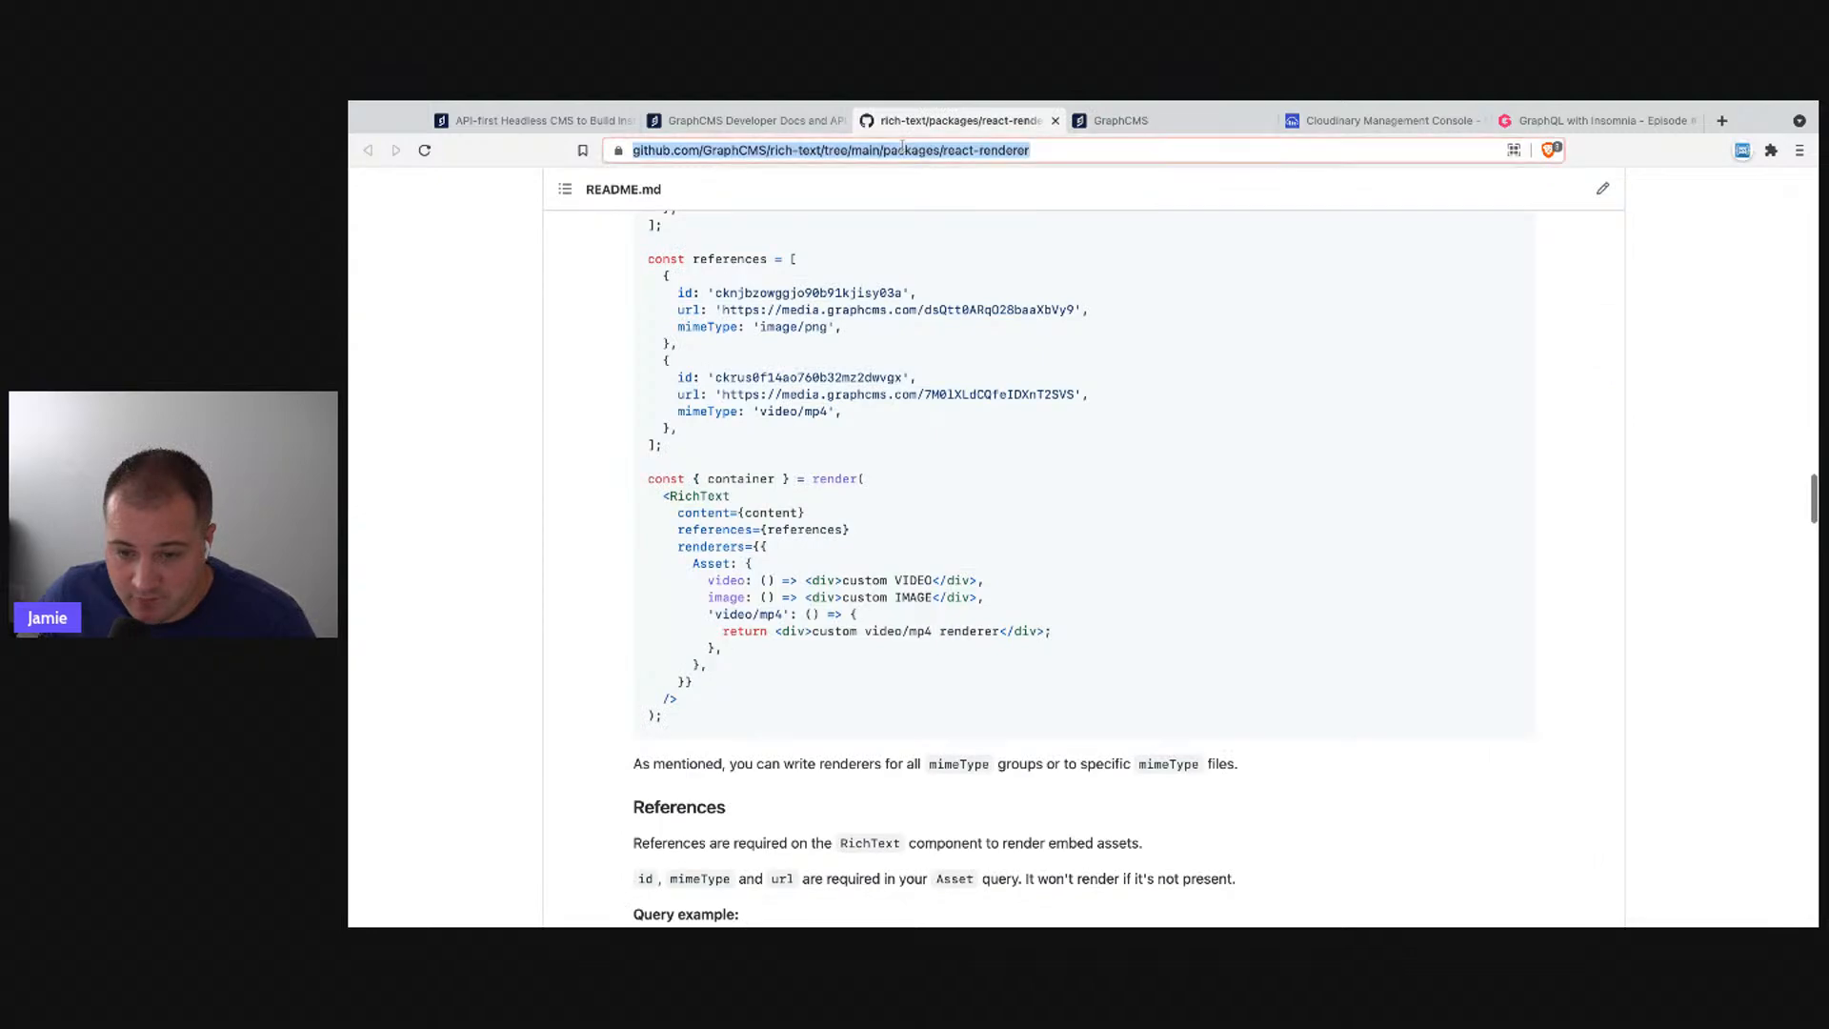
pyautogui.click(1229, 116)
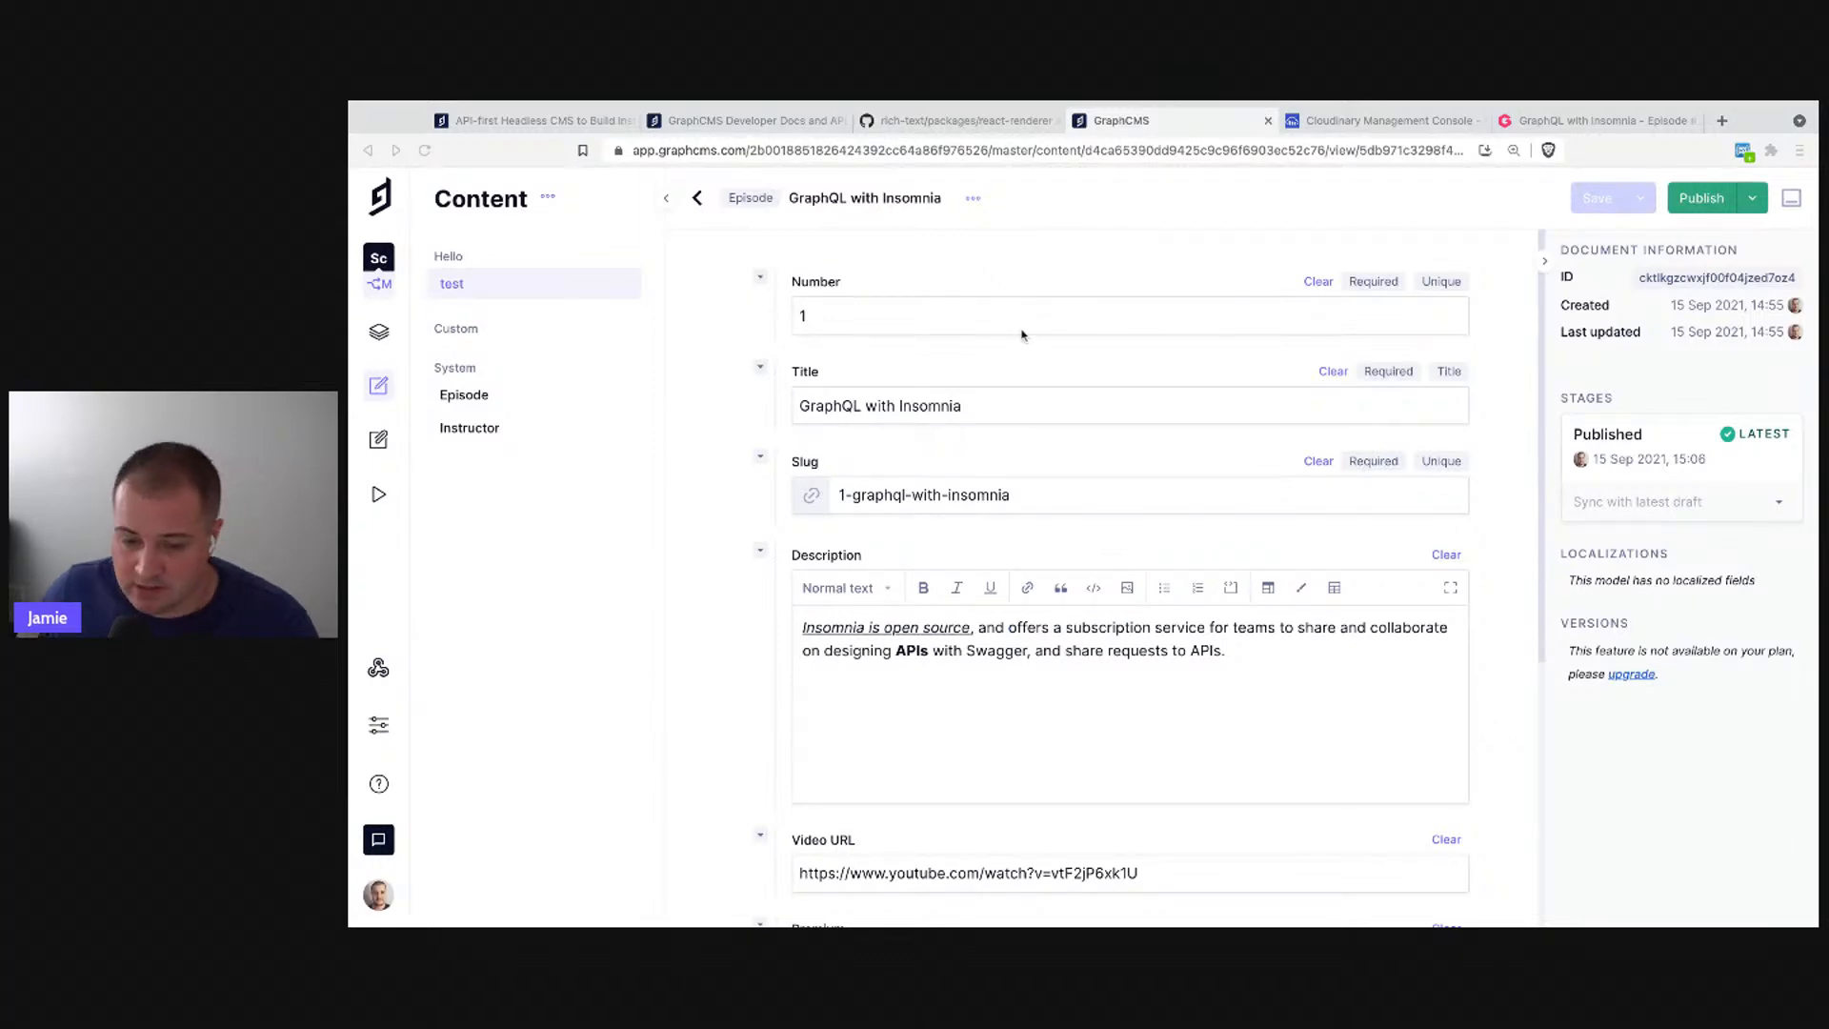
# - Append 'a!' to the episode title and save it as a draft
pyautogui.click(761, 428)
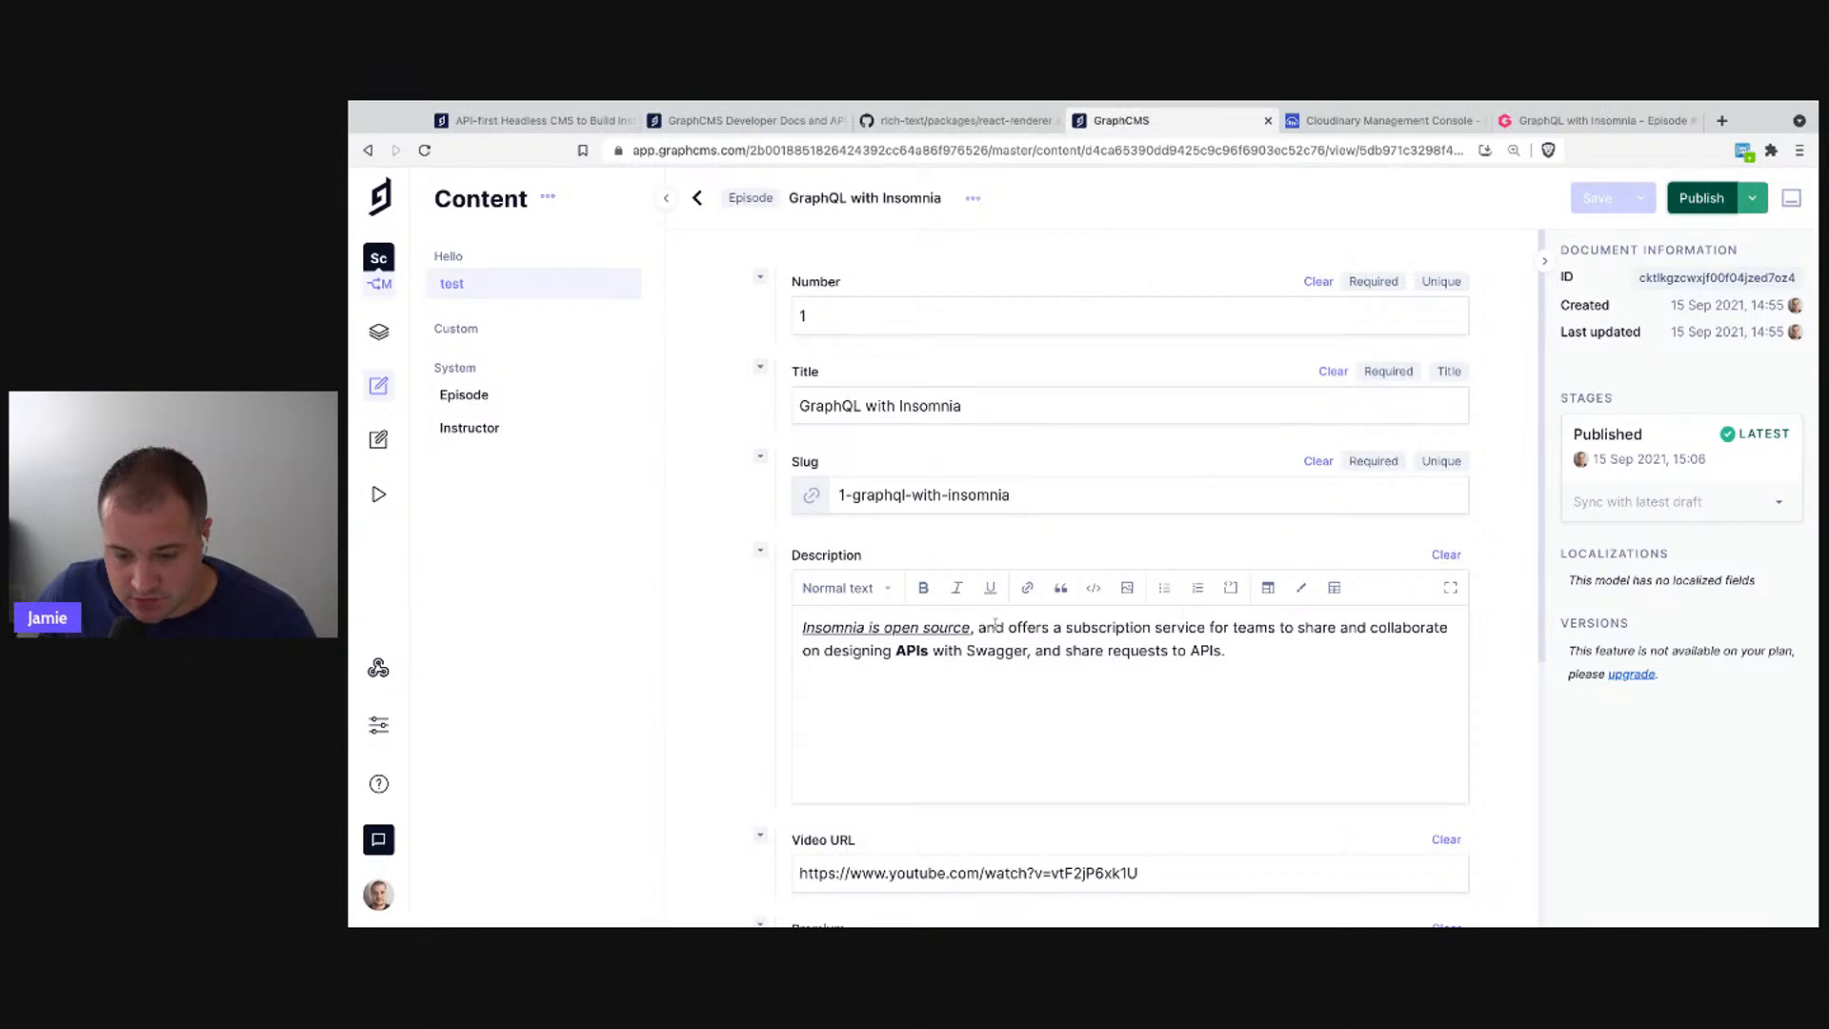
pyautogui.scroll(-3, 941, 332)
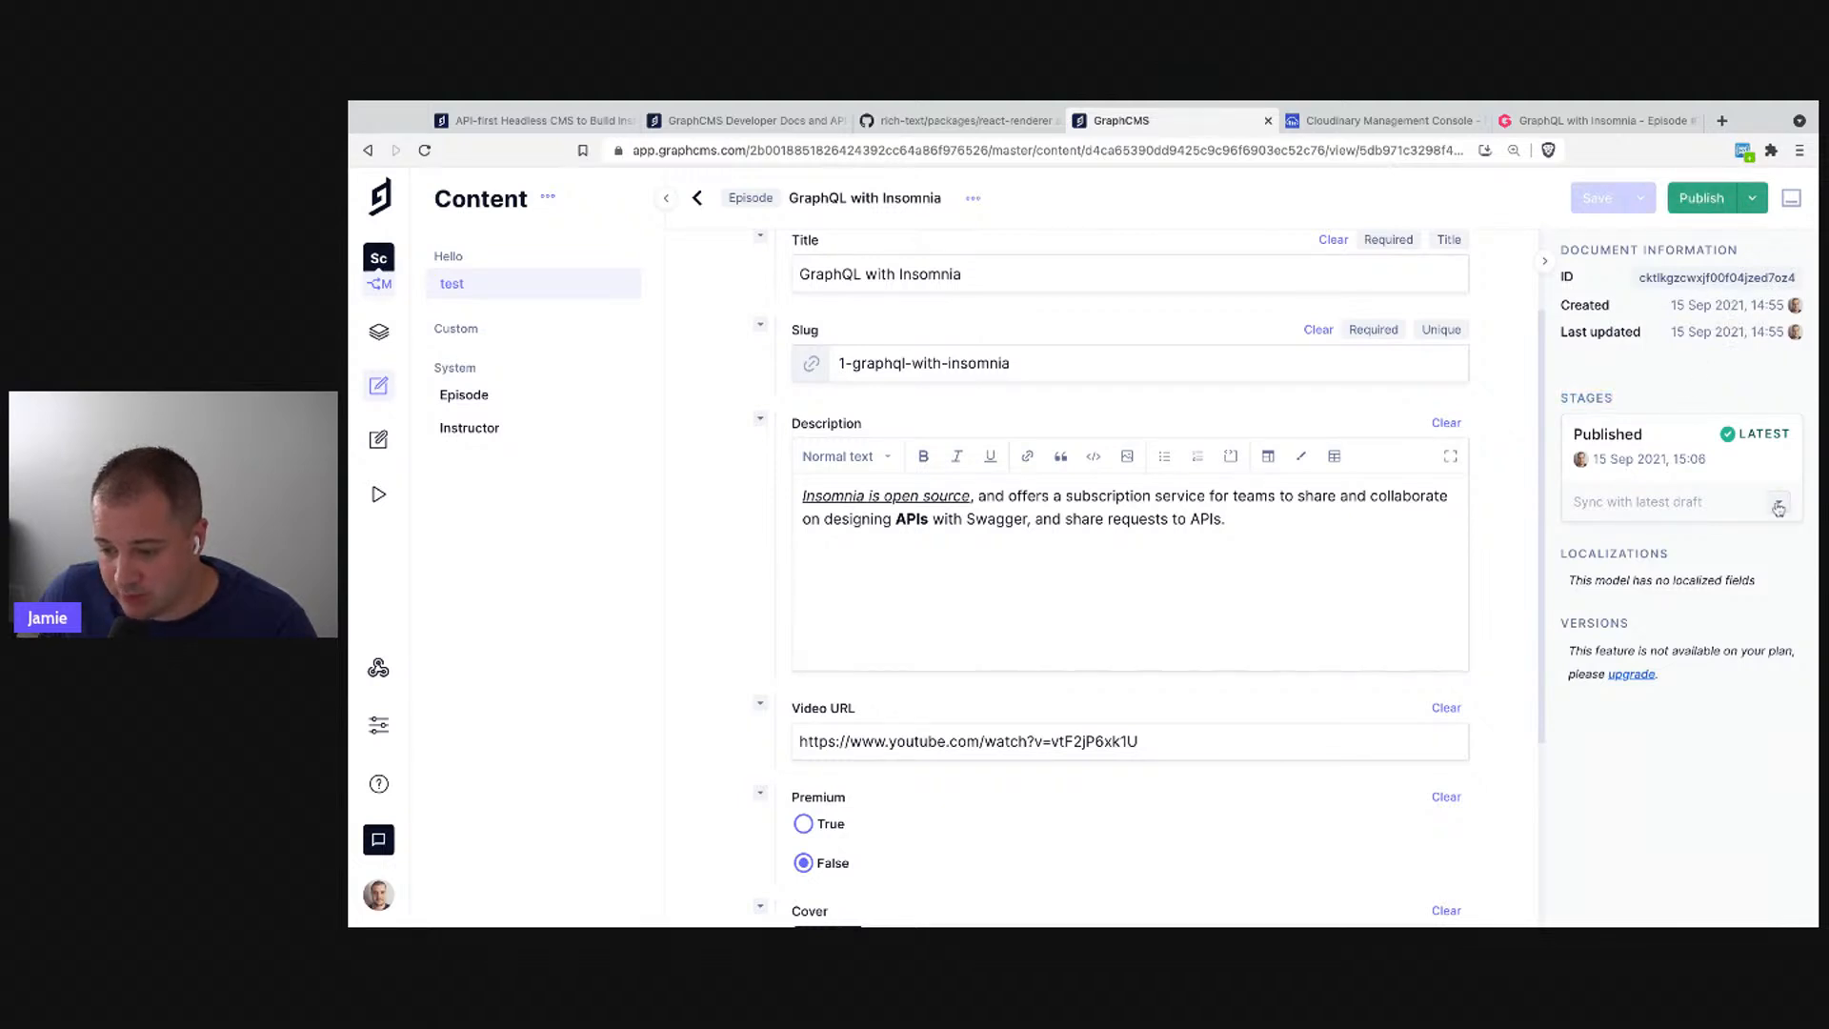
pyautogui.click(1027, 277)
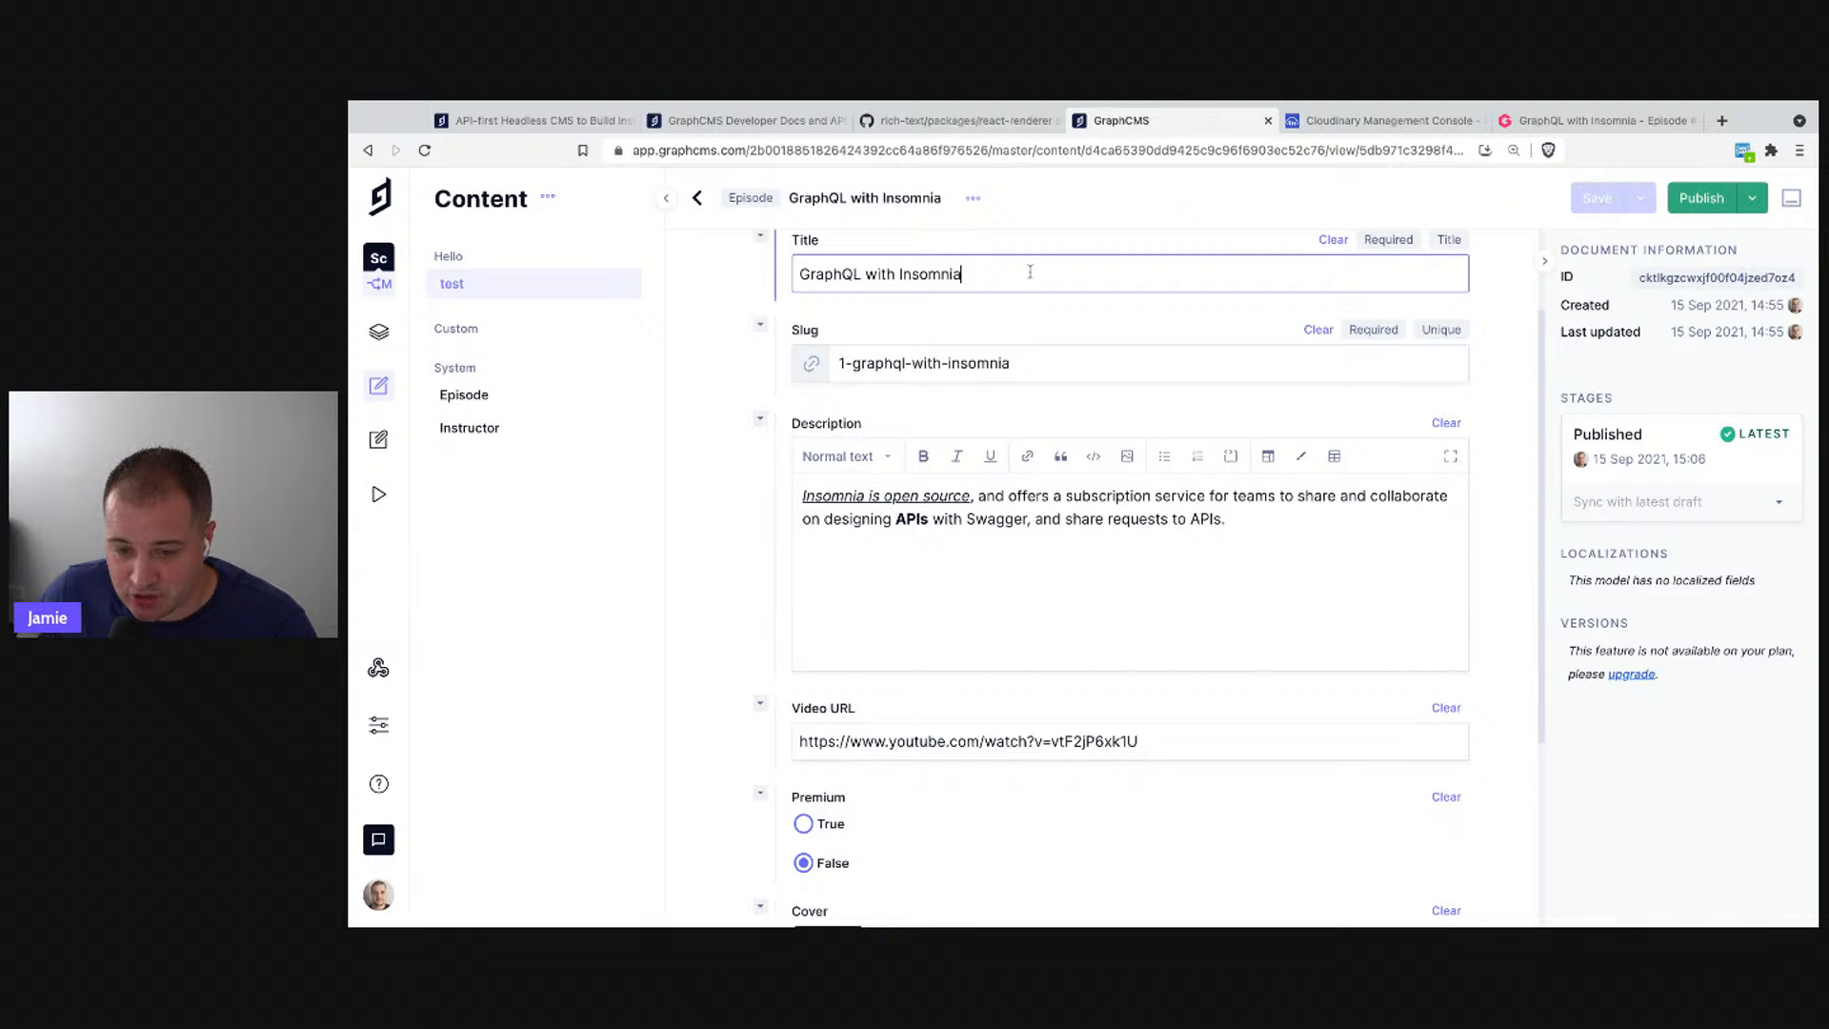
pyautogui.write('a!')
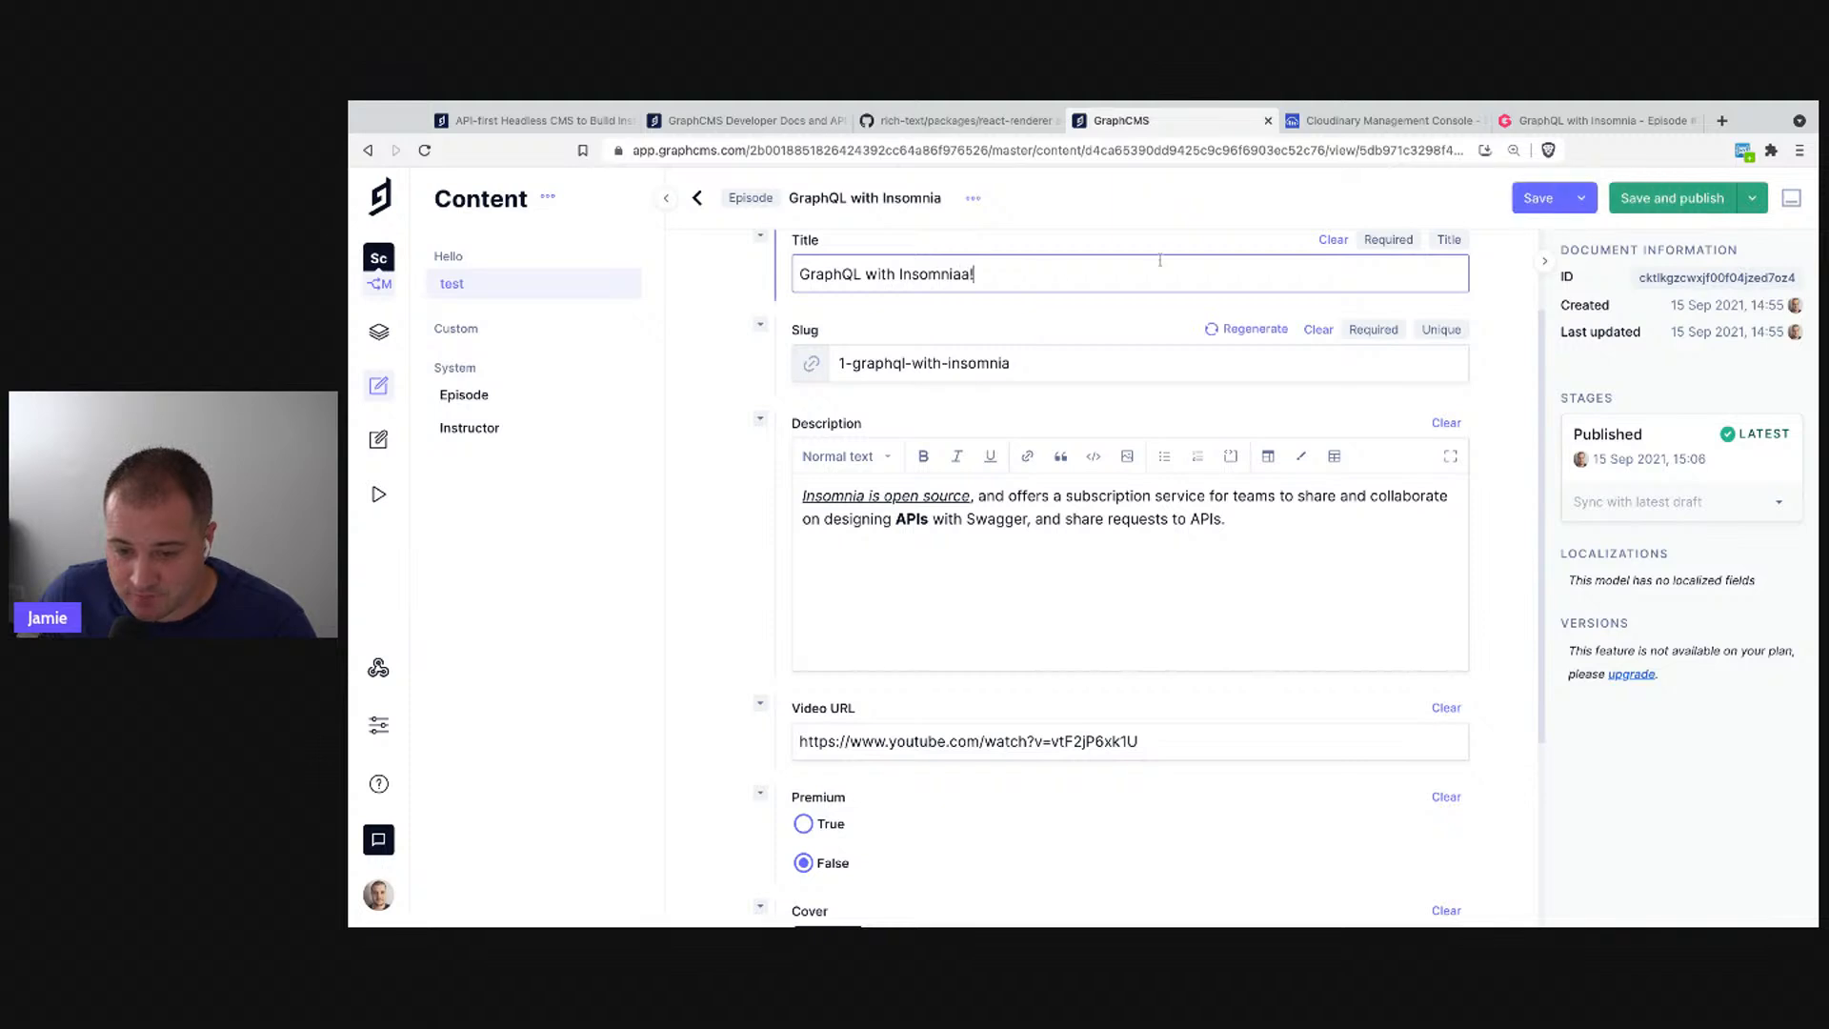
pyautogui.click(1536, 200)
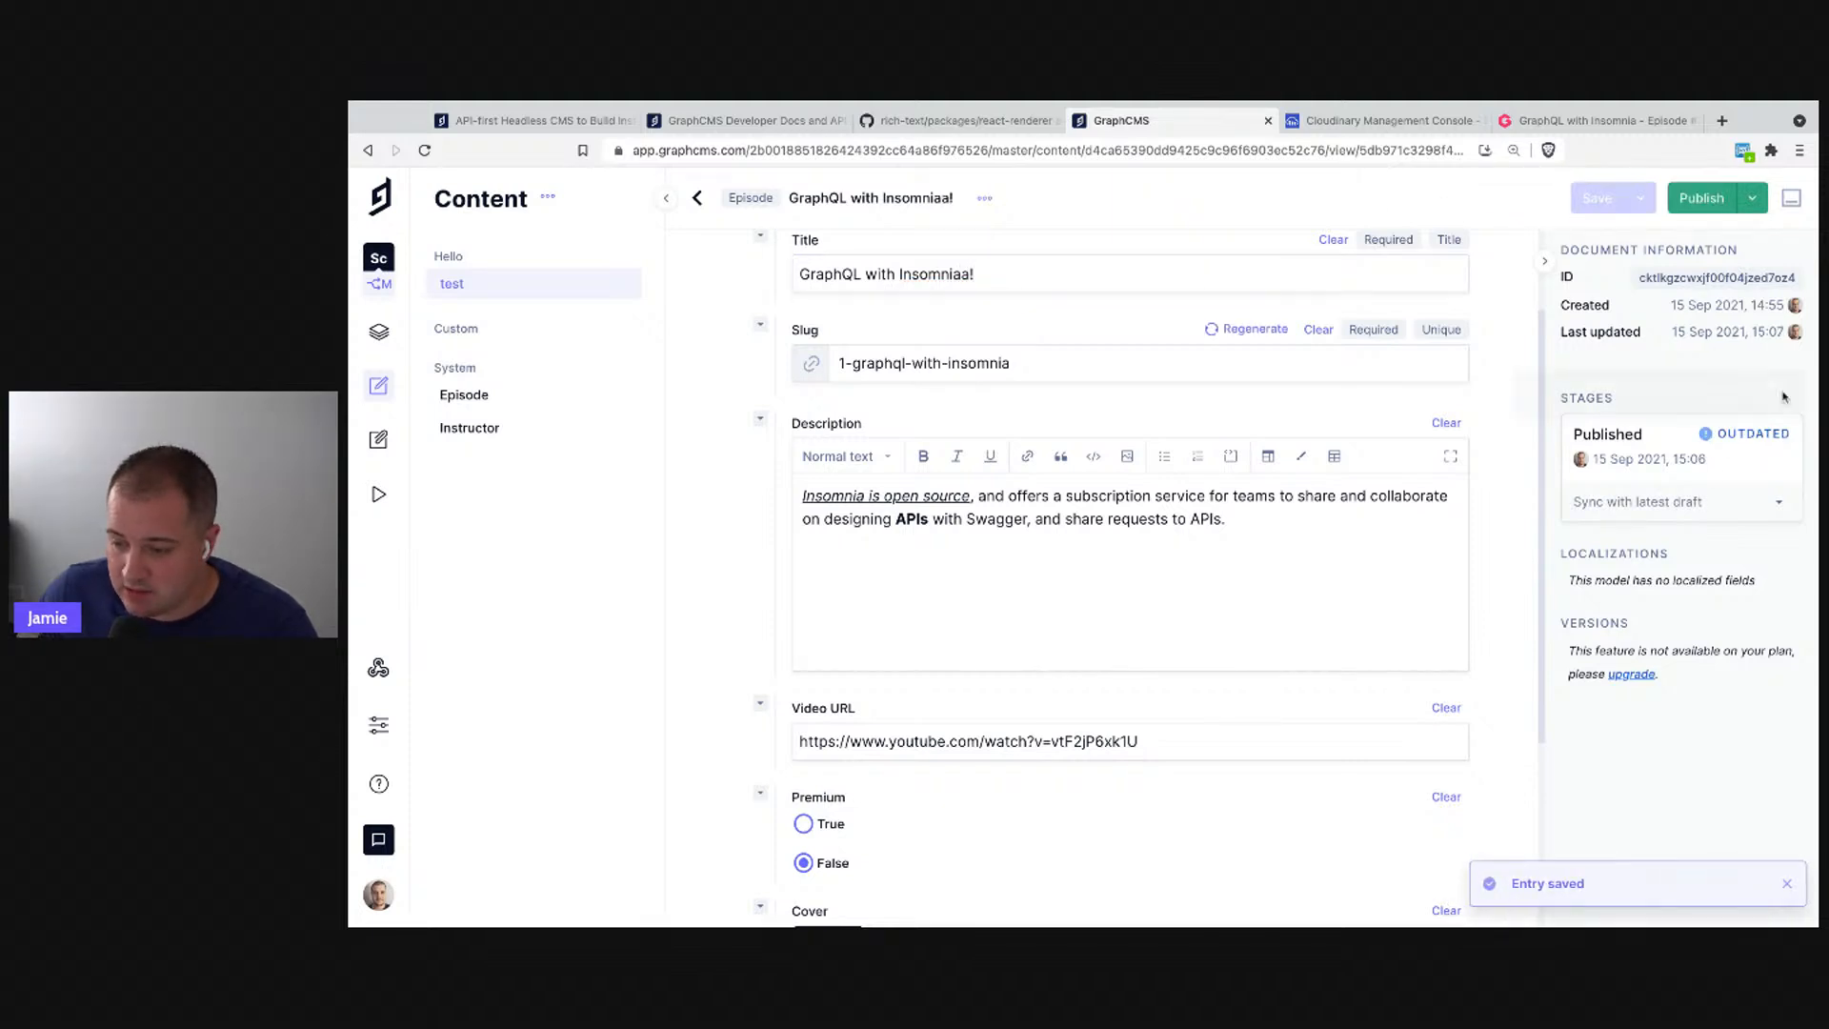
# - Compare the draft with the published version, restore the title 'GraphQL with Insomnia', and save
pyautogui.moveTo(1713, 438)
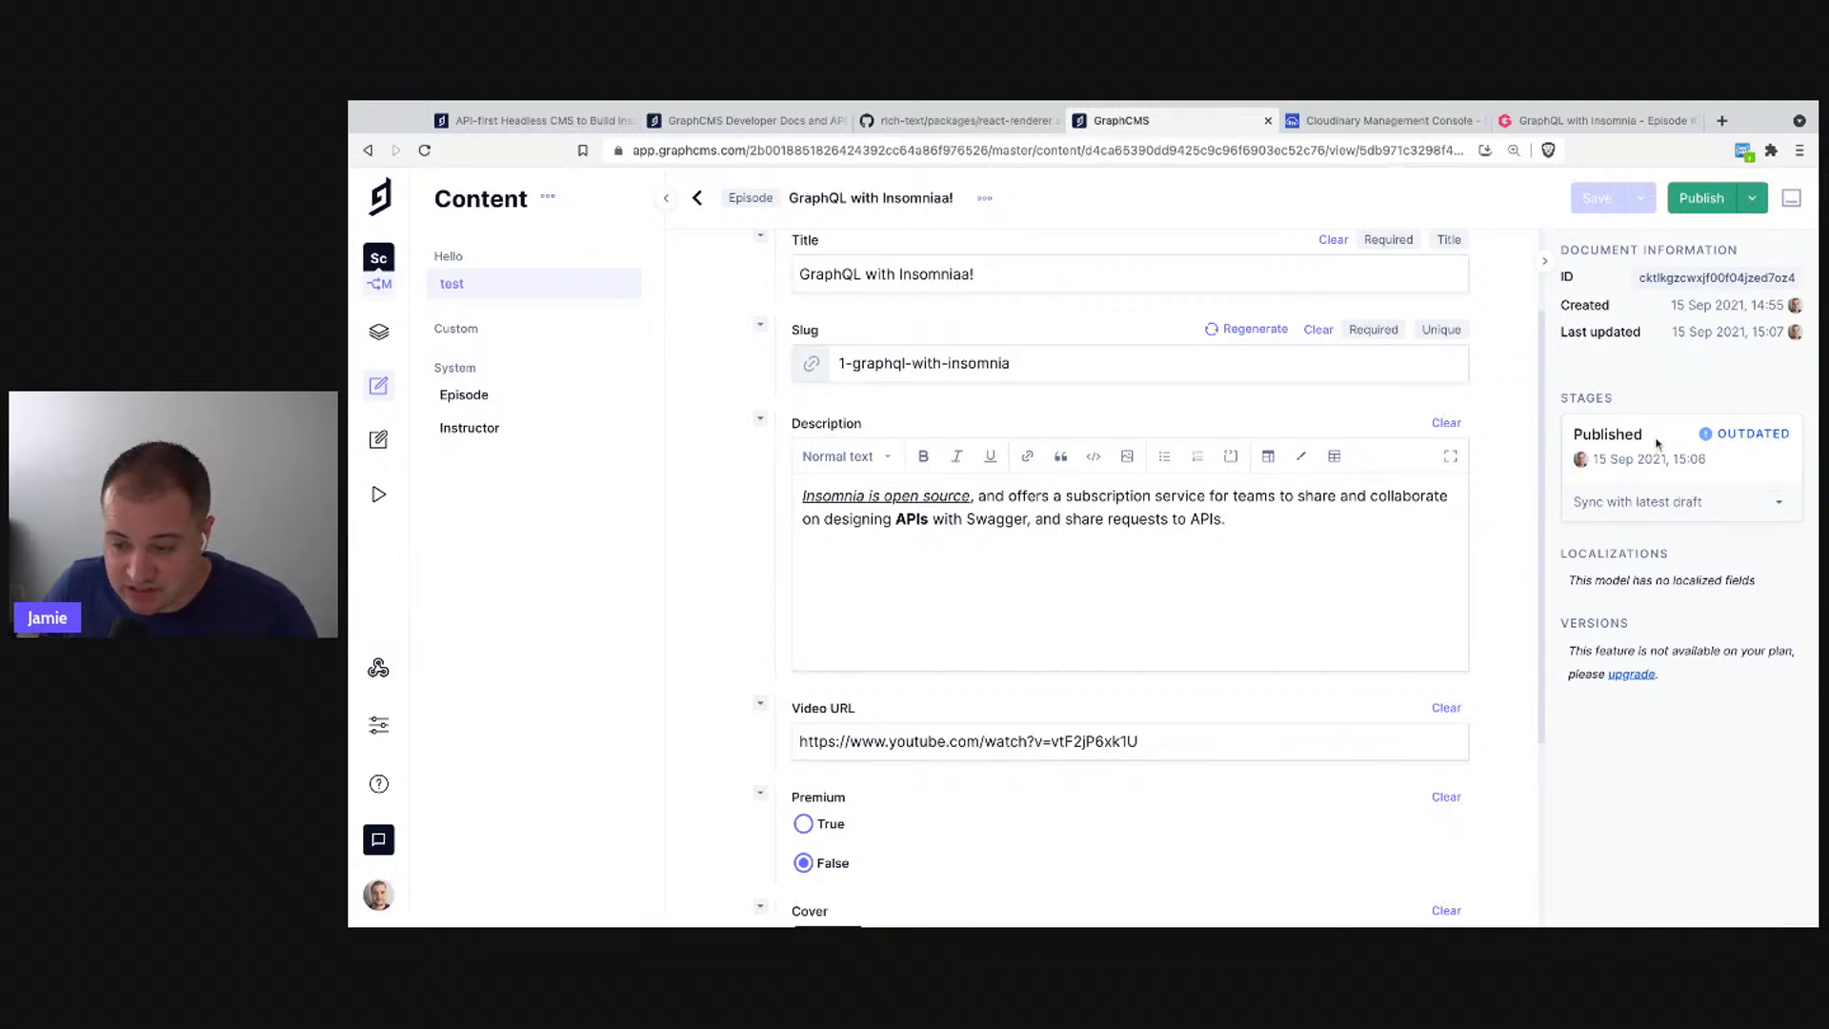
pyautogui.click(1778, 508)
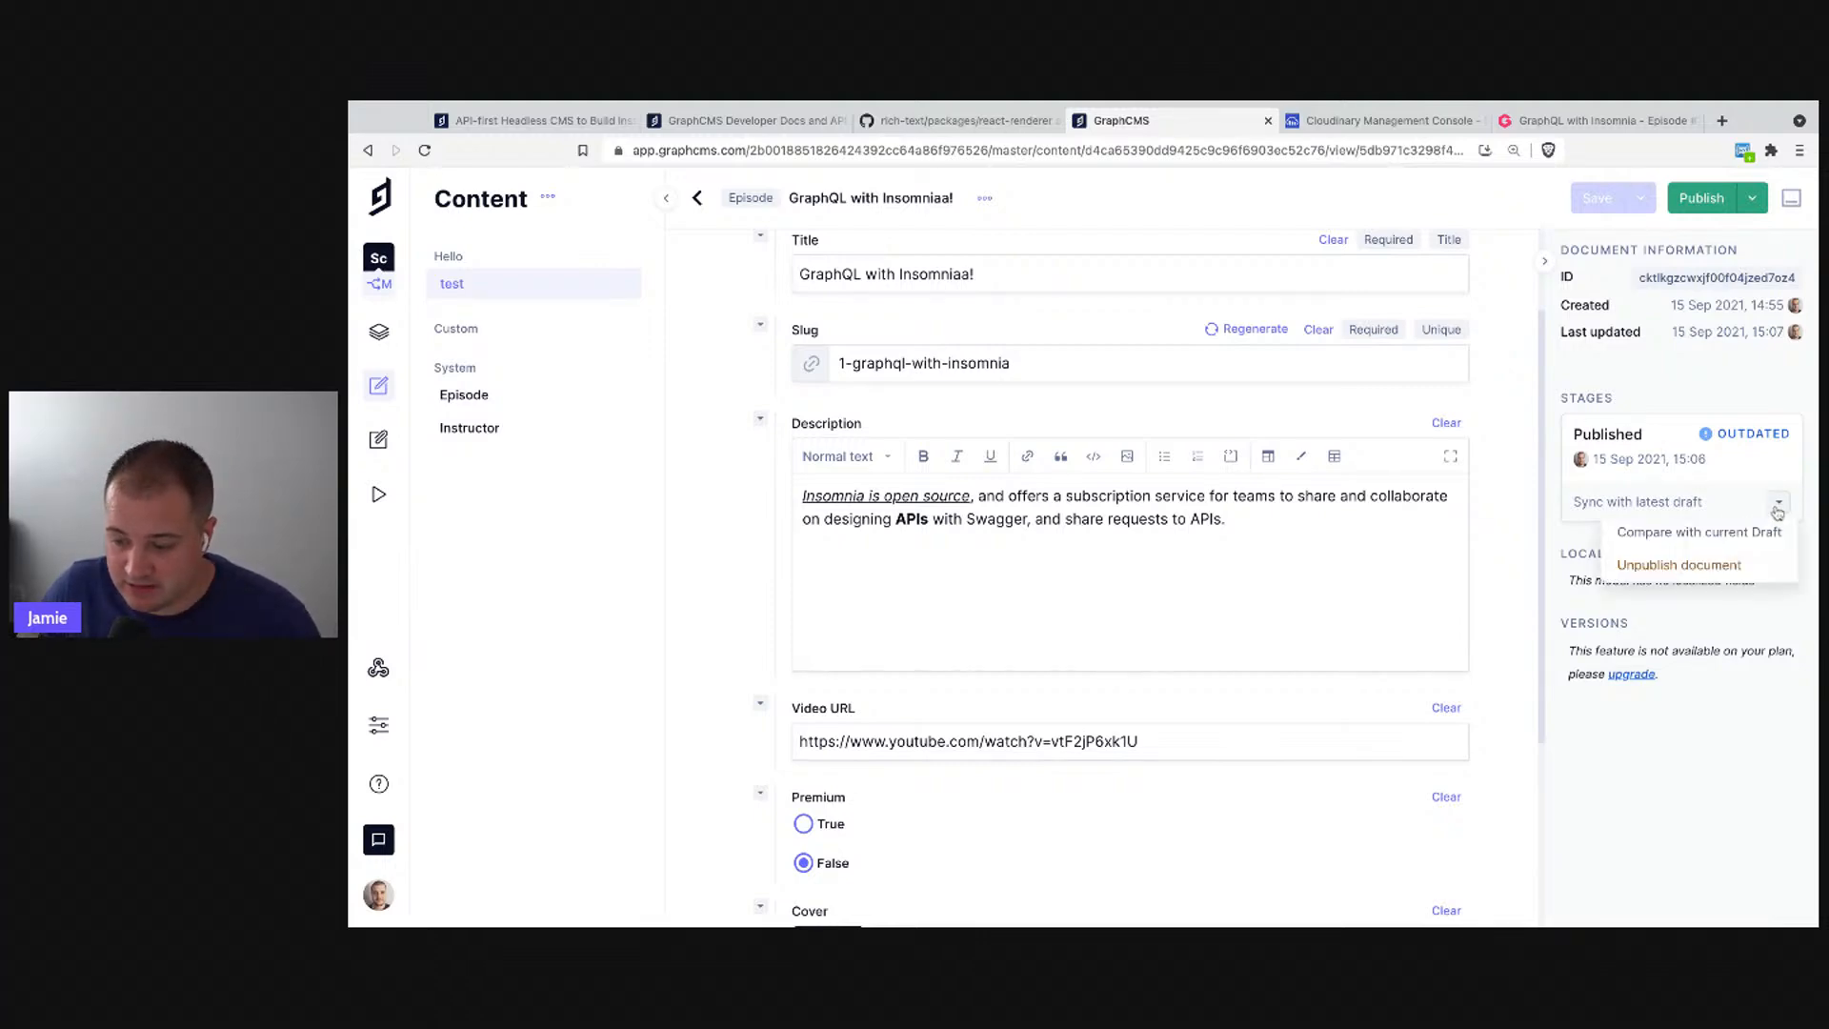
pyautogui.click(1726, 536)
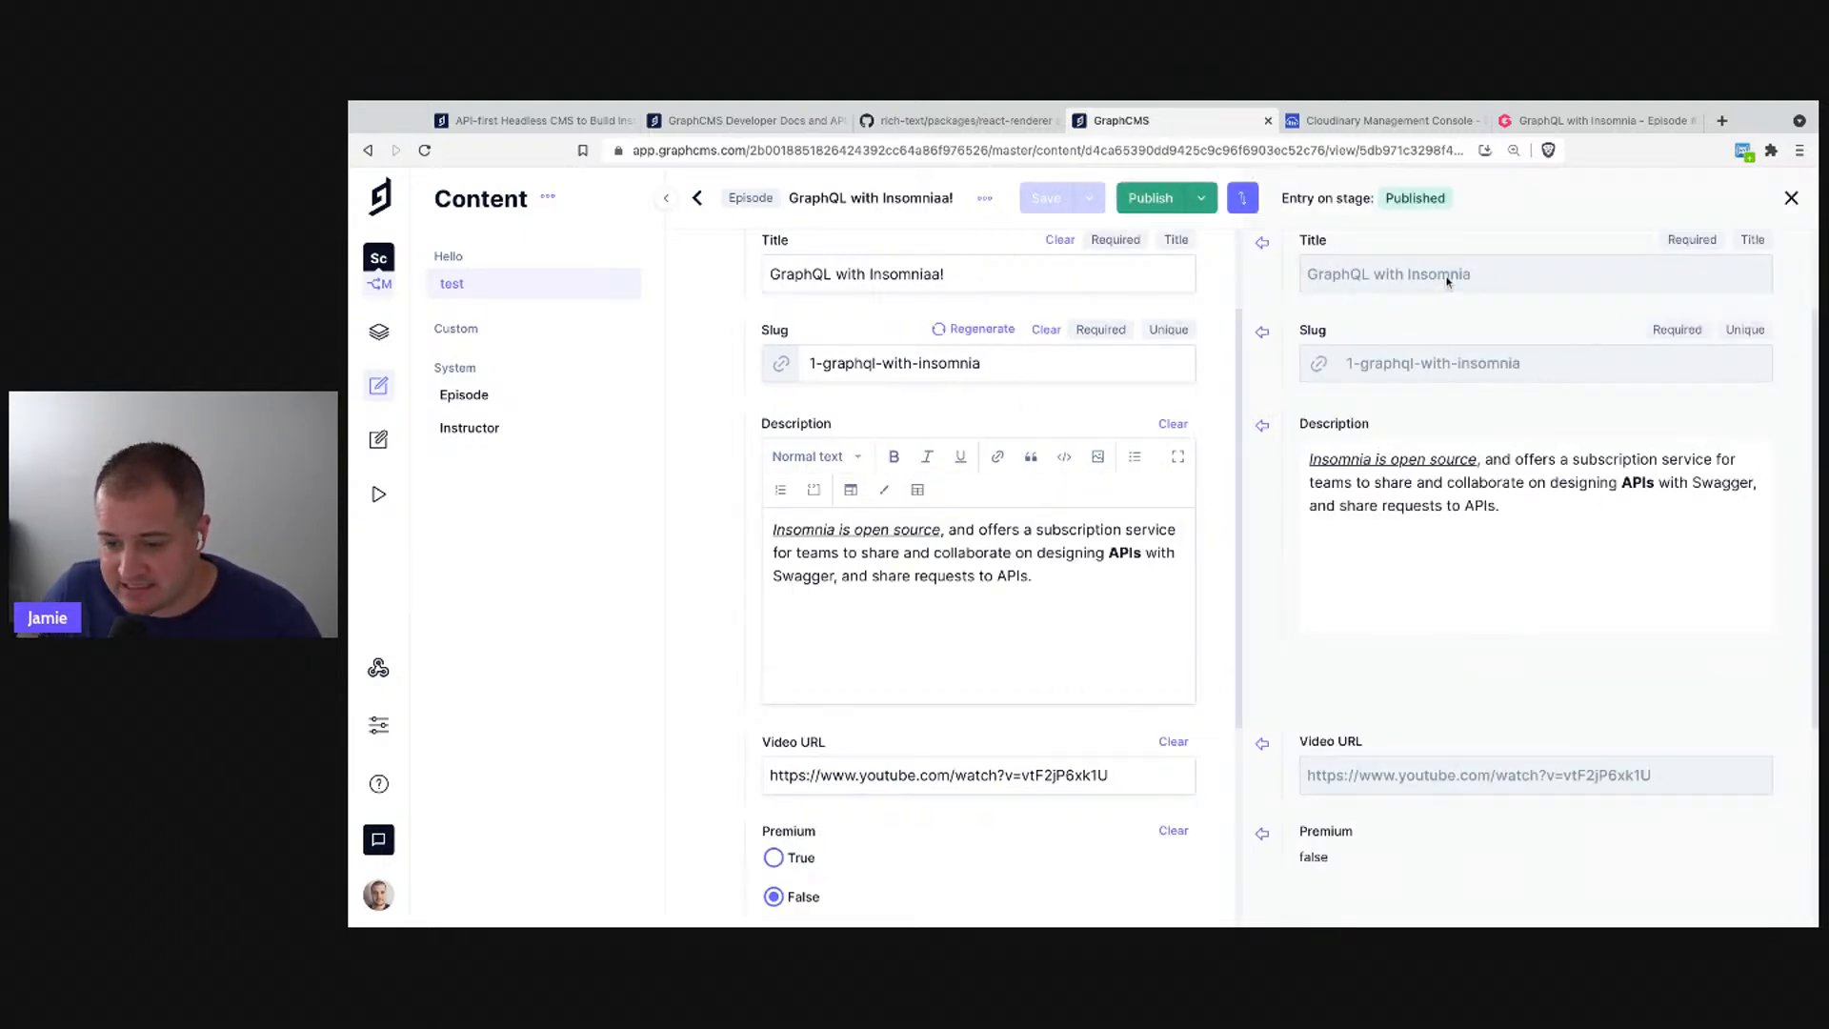
pyautogui.click(1262, 242)
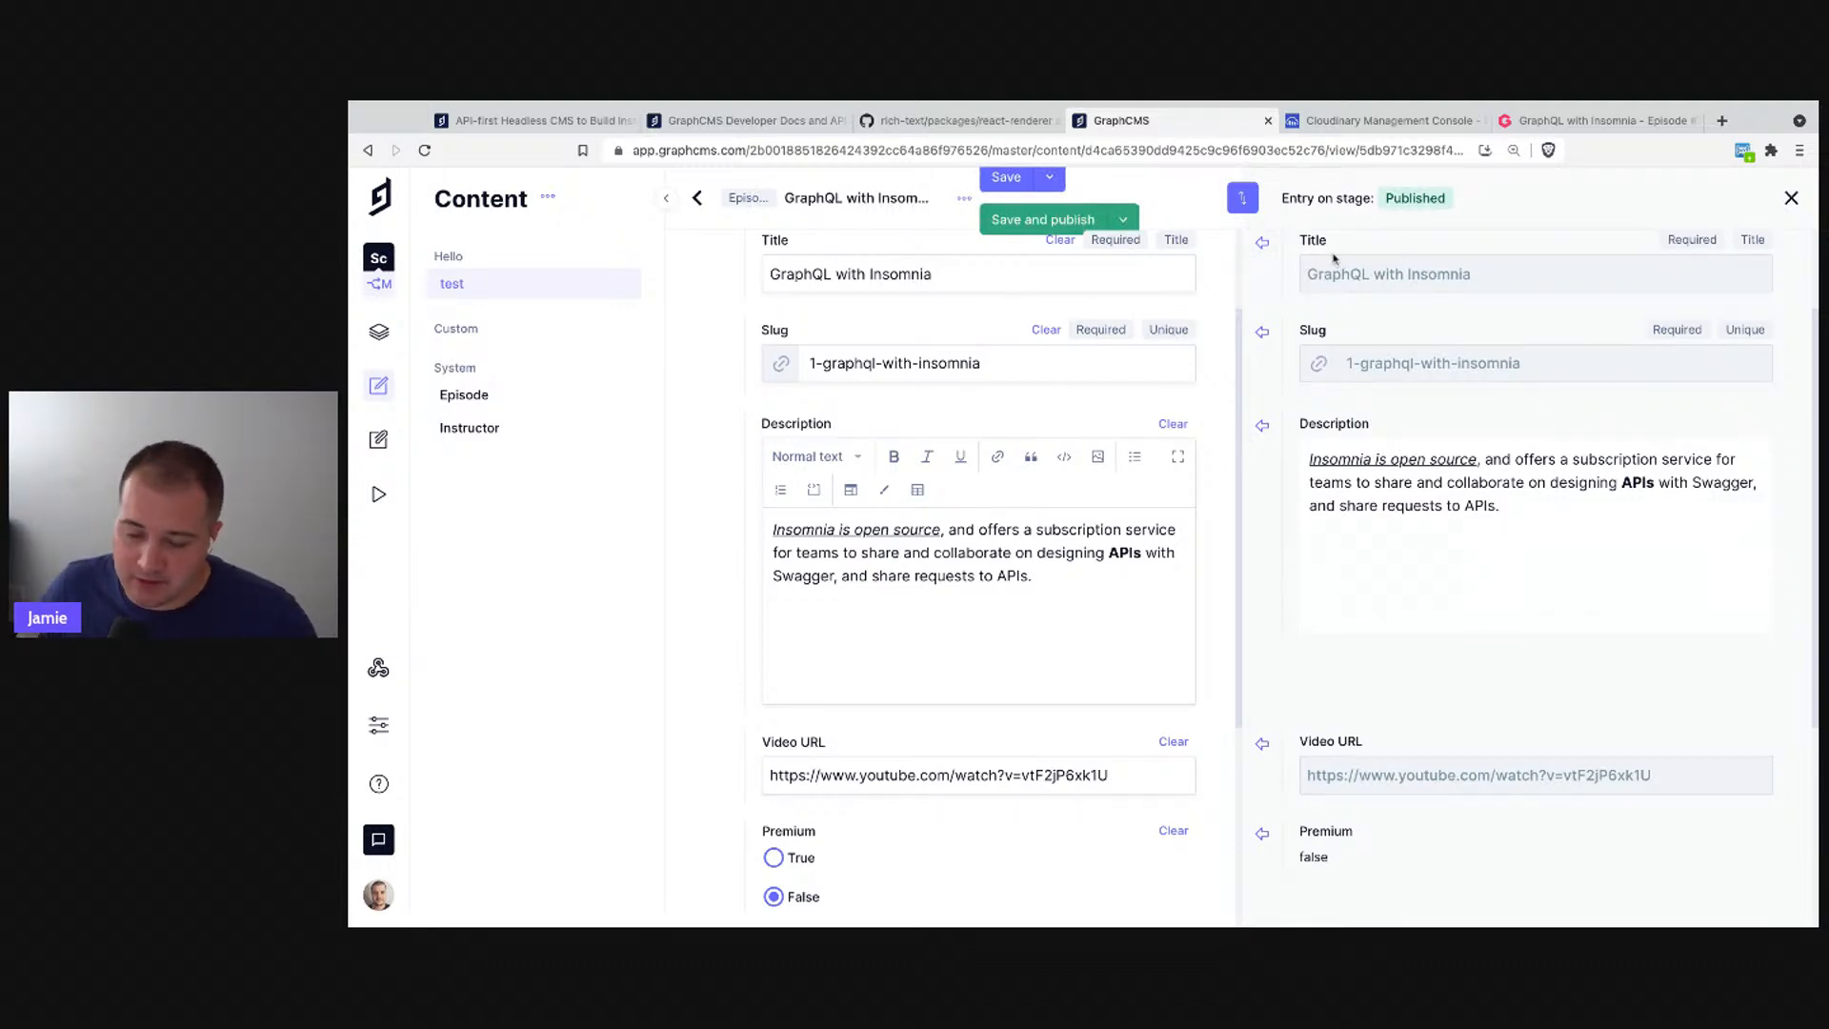
pyautogui.click(1006, 179)
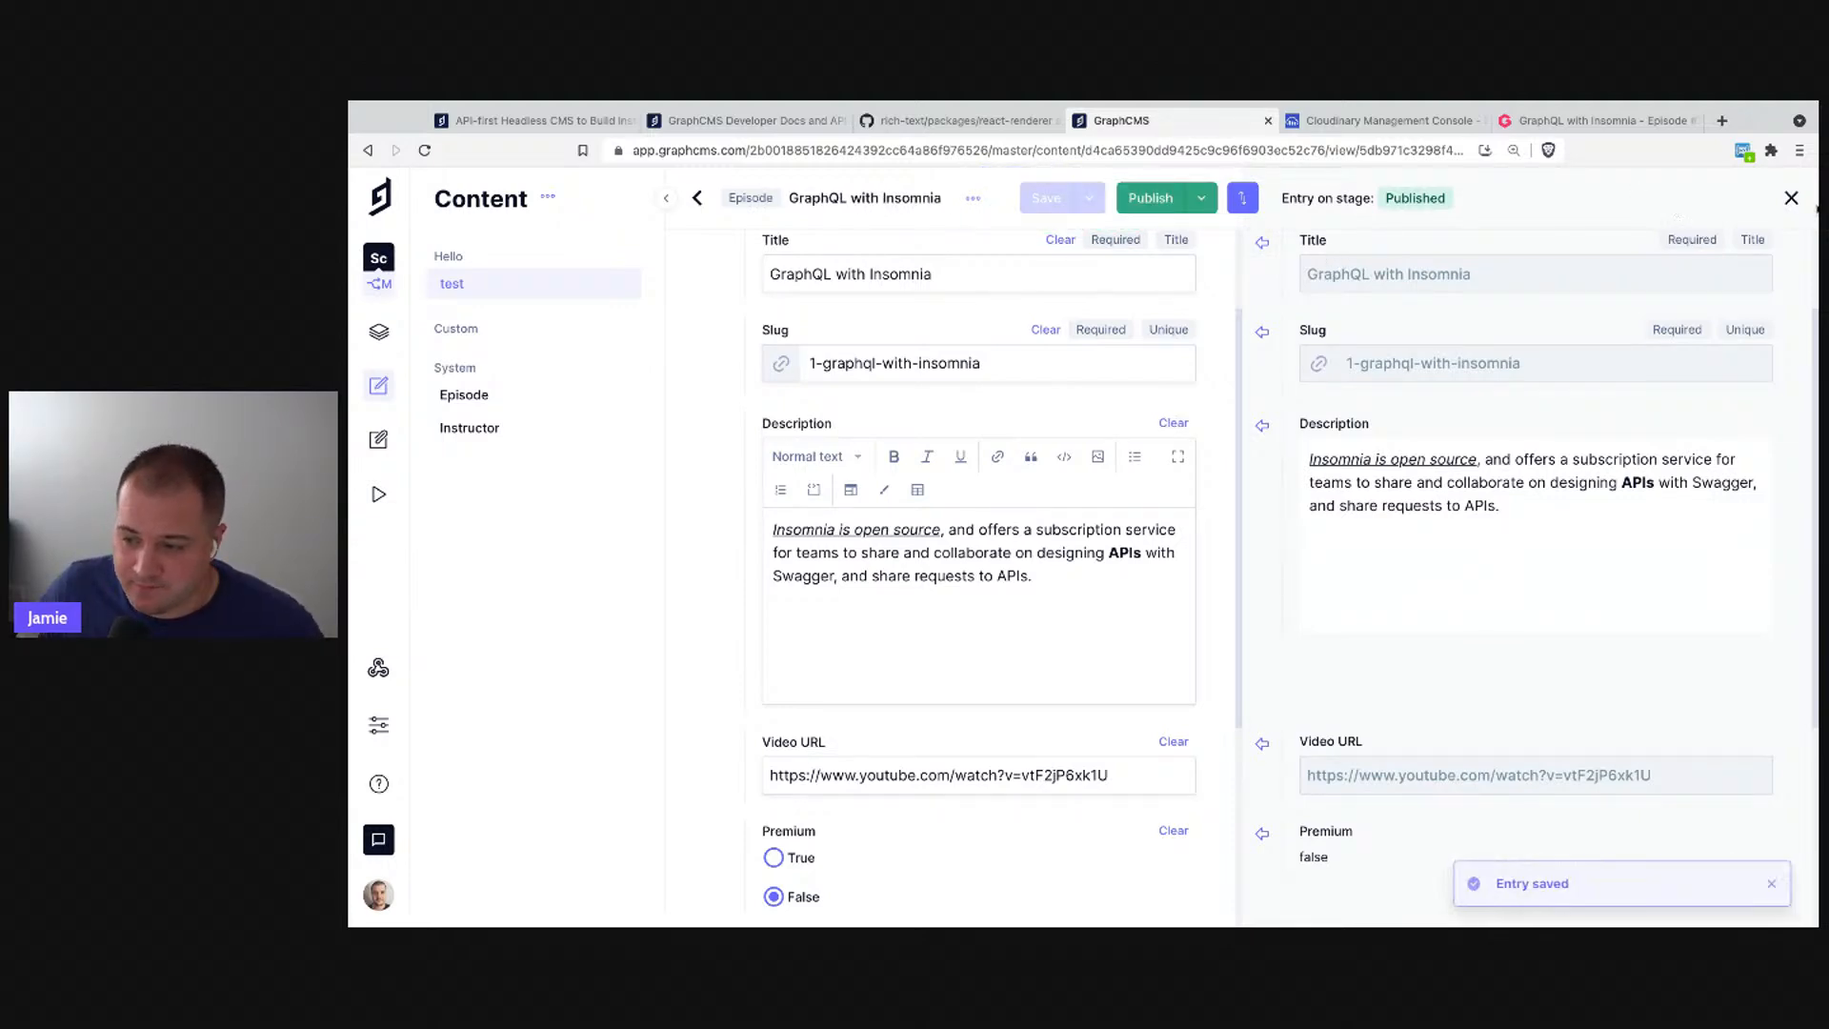
pyautogui.click(1791, 199)
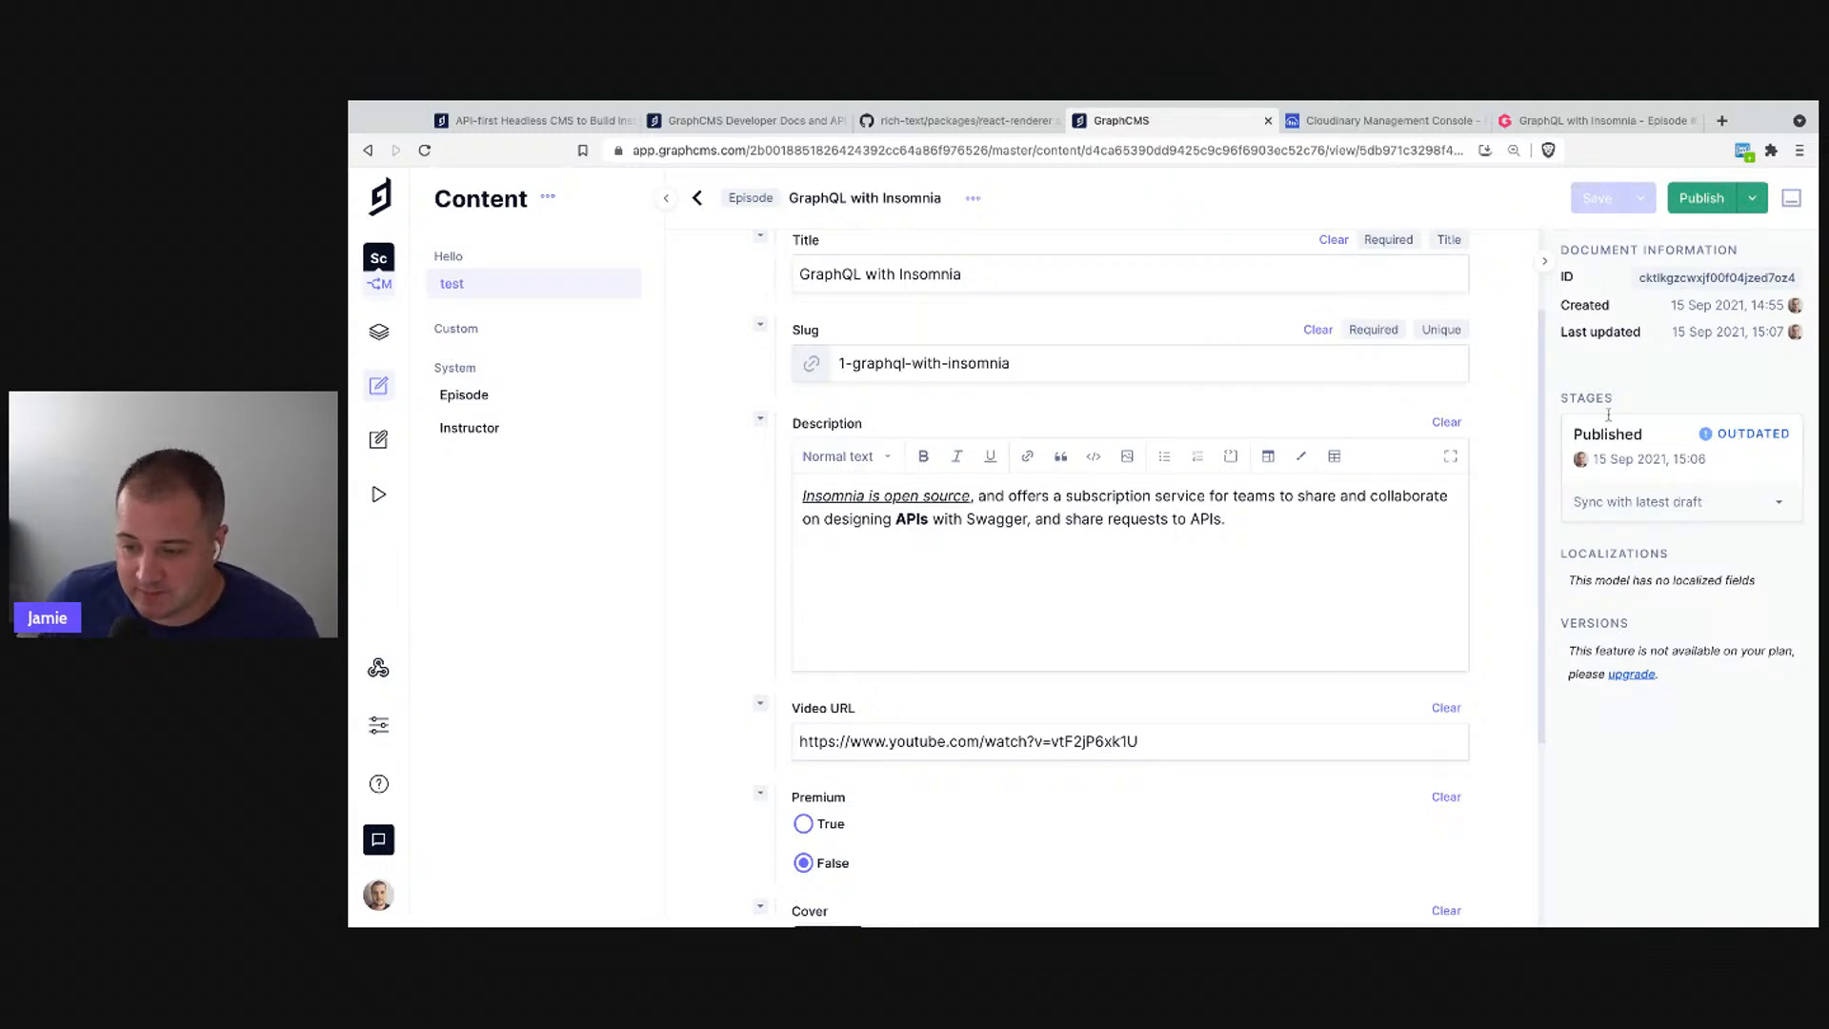
# - Republish the episode and confirm the publish
pyautogui.click(1701, 199)
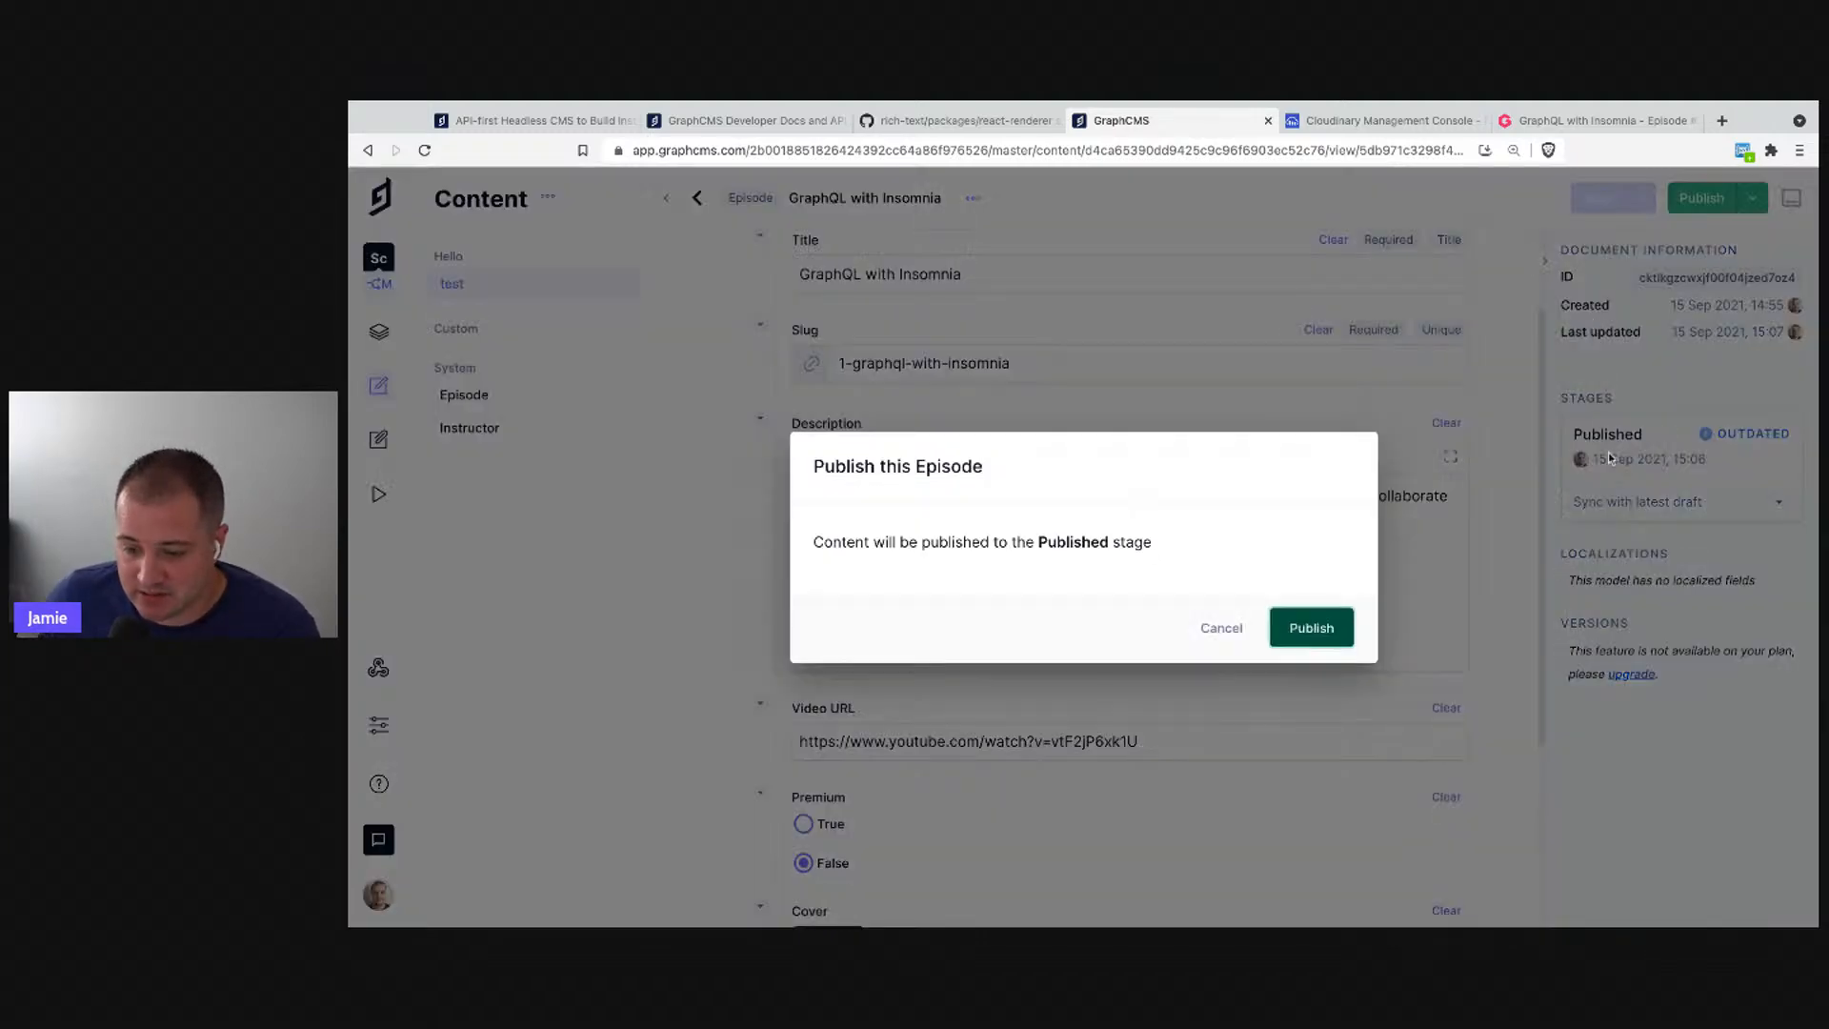
pyautogui.click(1311, 627)
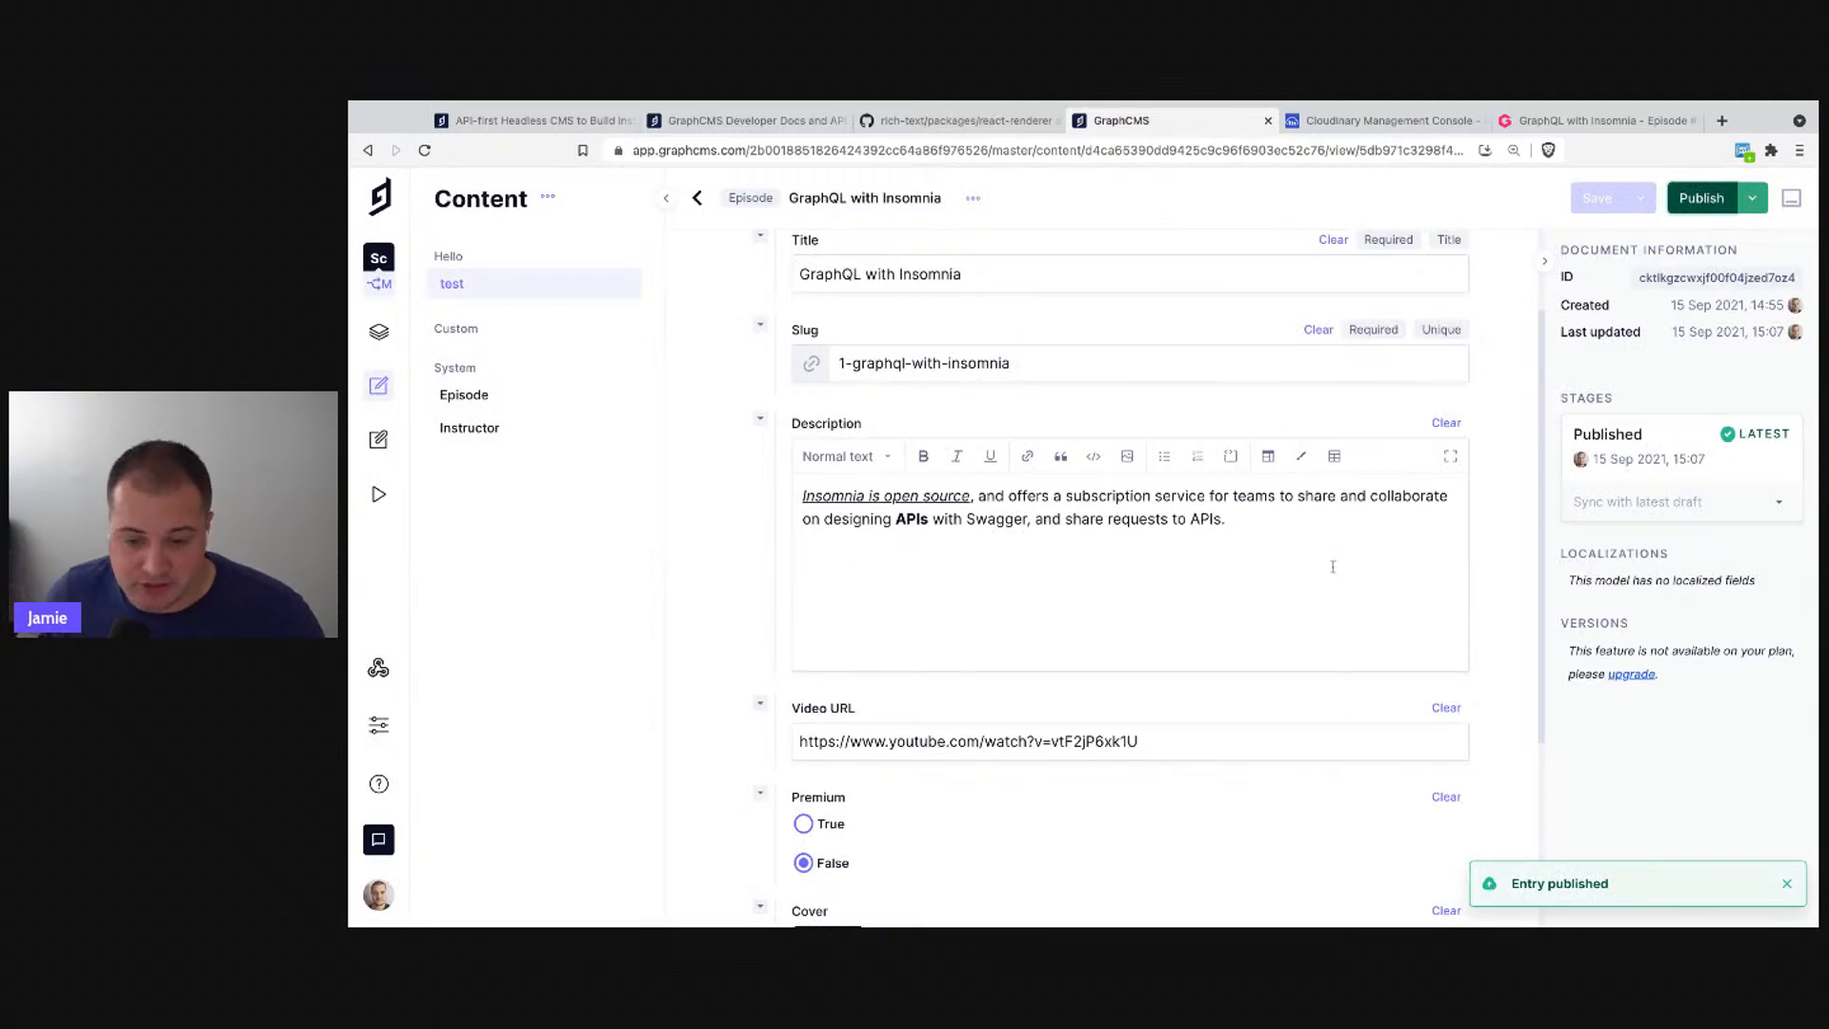
pyautogui.scroll(-3, 1333, 567)
pyautogui.scroll(4, 1297, 627)
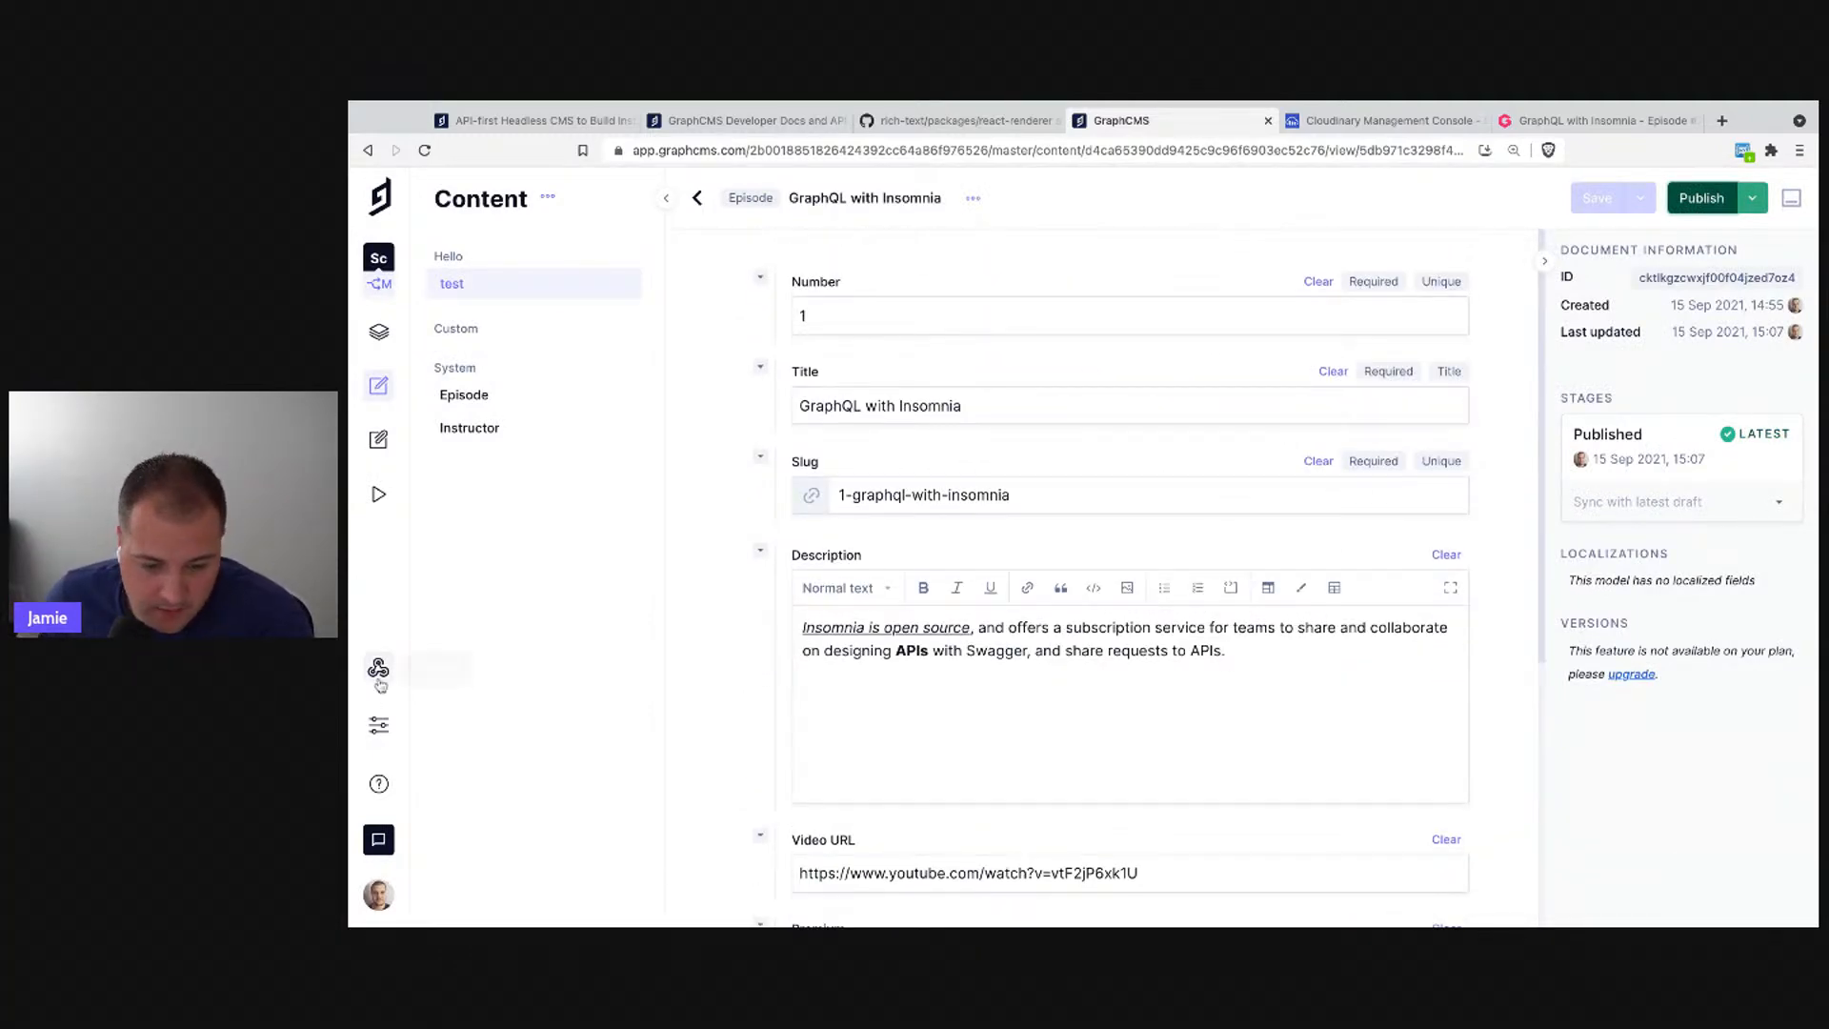
# - In the API playground, switch the query's content stage from Published to Default Stage
pyautogui.click(380, 497)
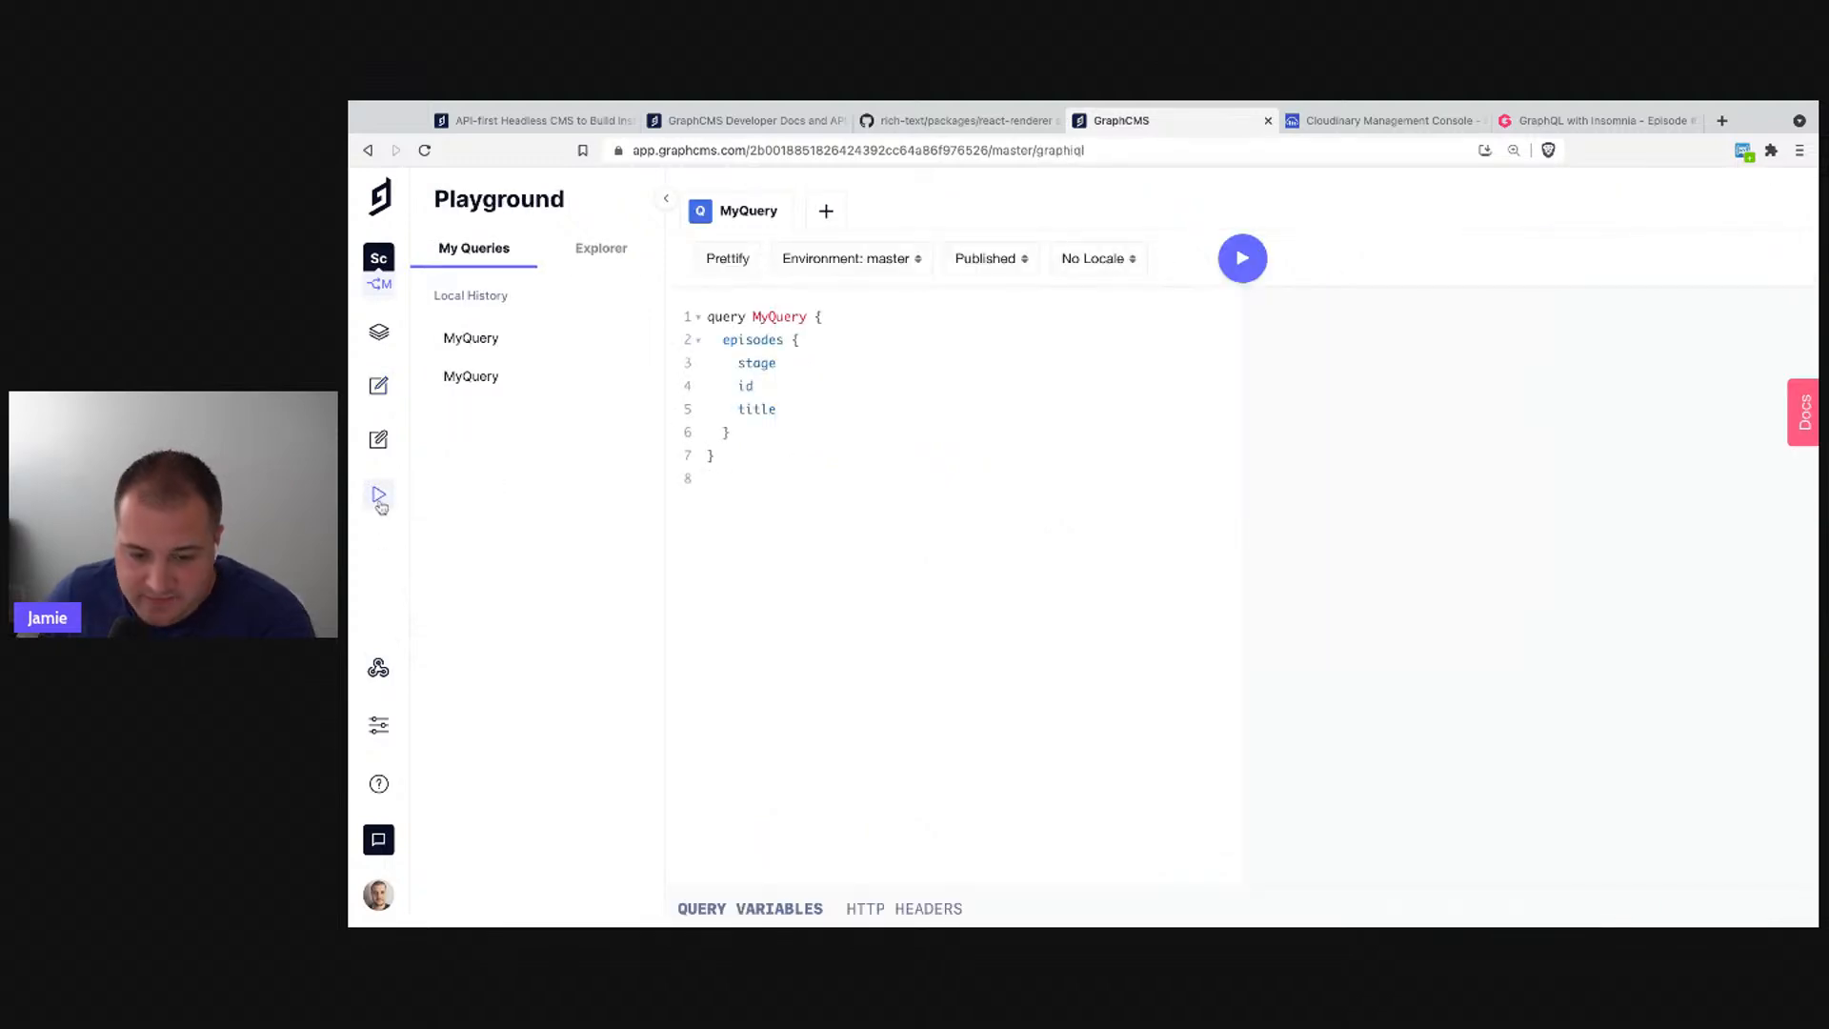
pyautogui.click(791, 363)
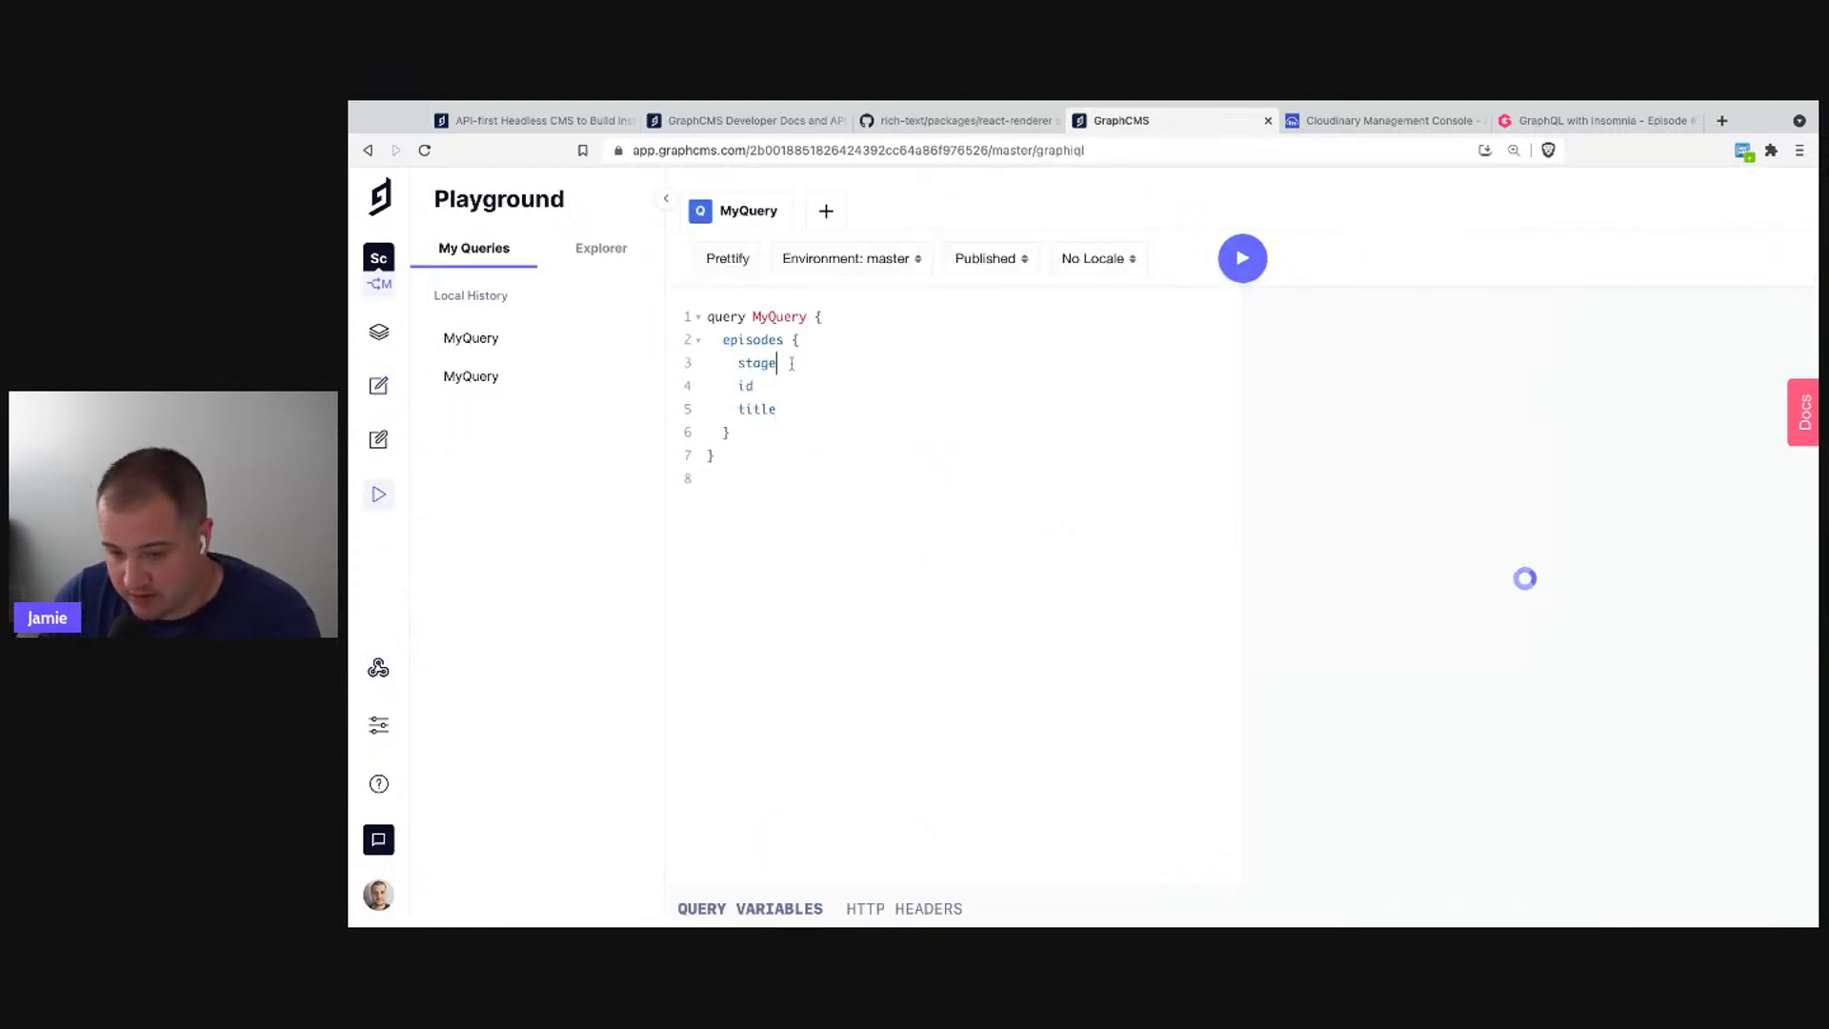
pyautogui.click(984, 267)
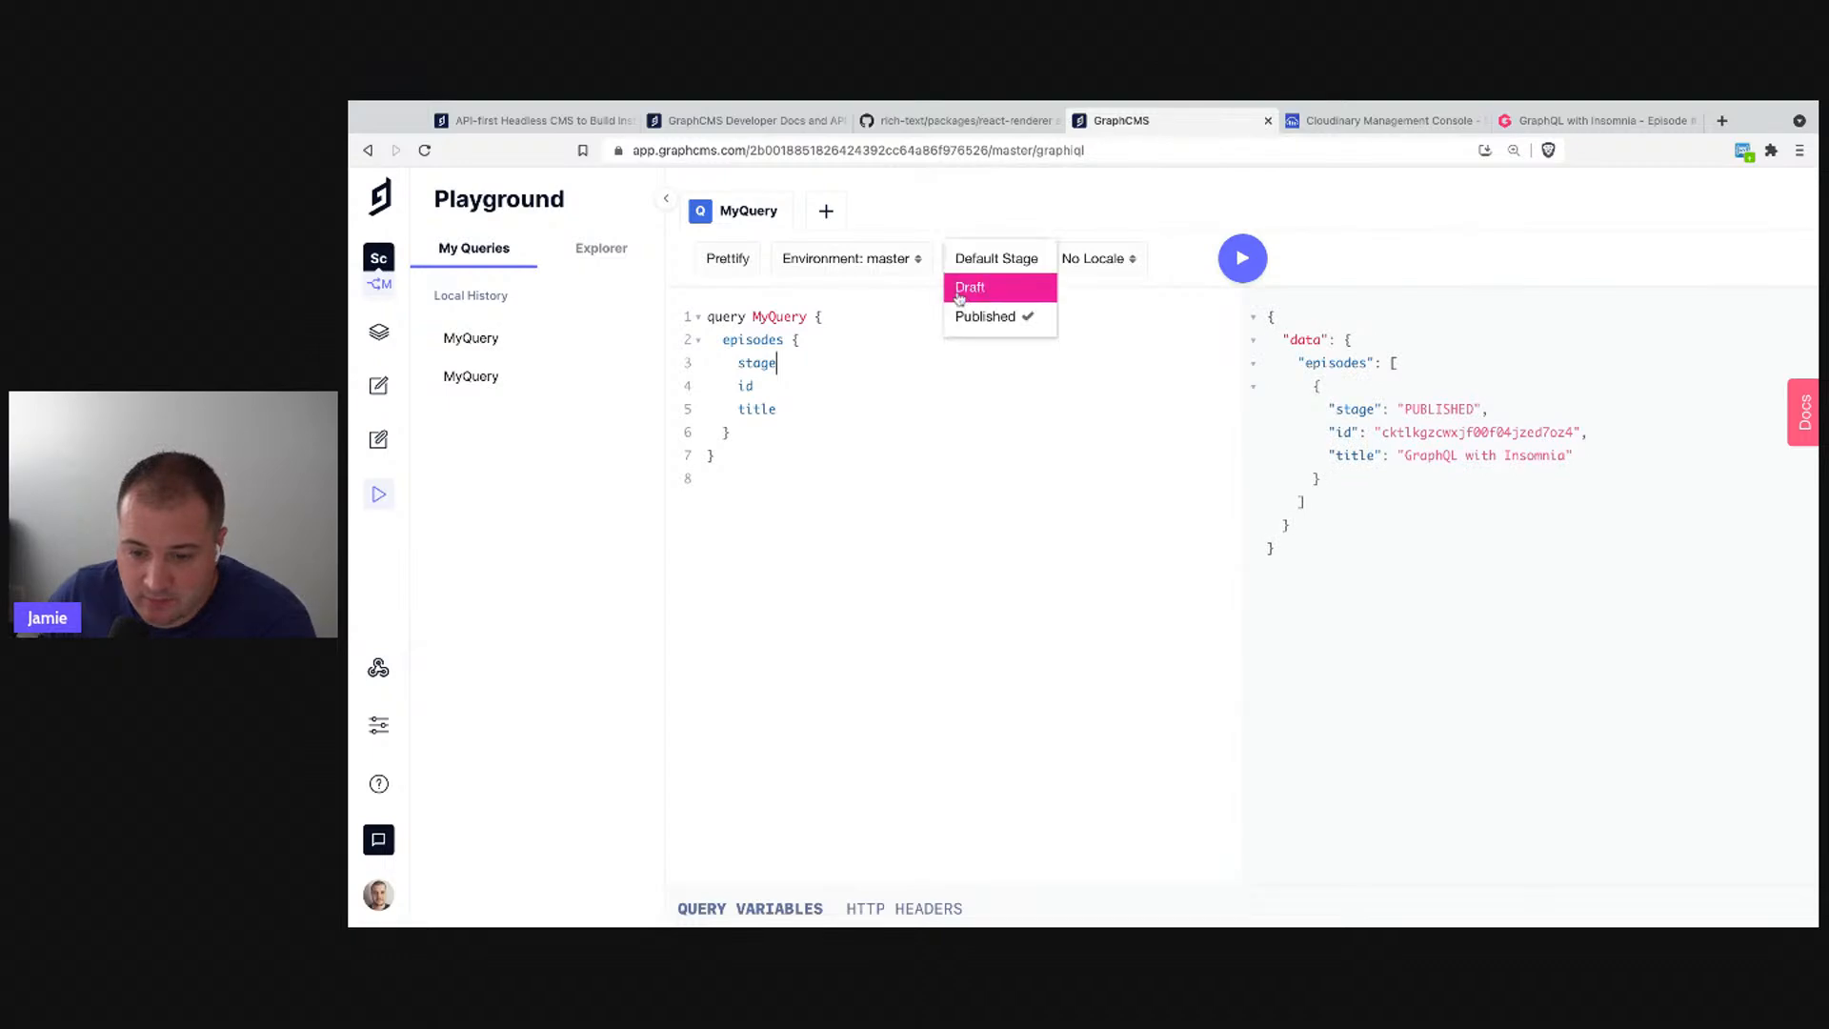
pyautogui.click(1024, 317)
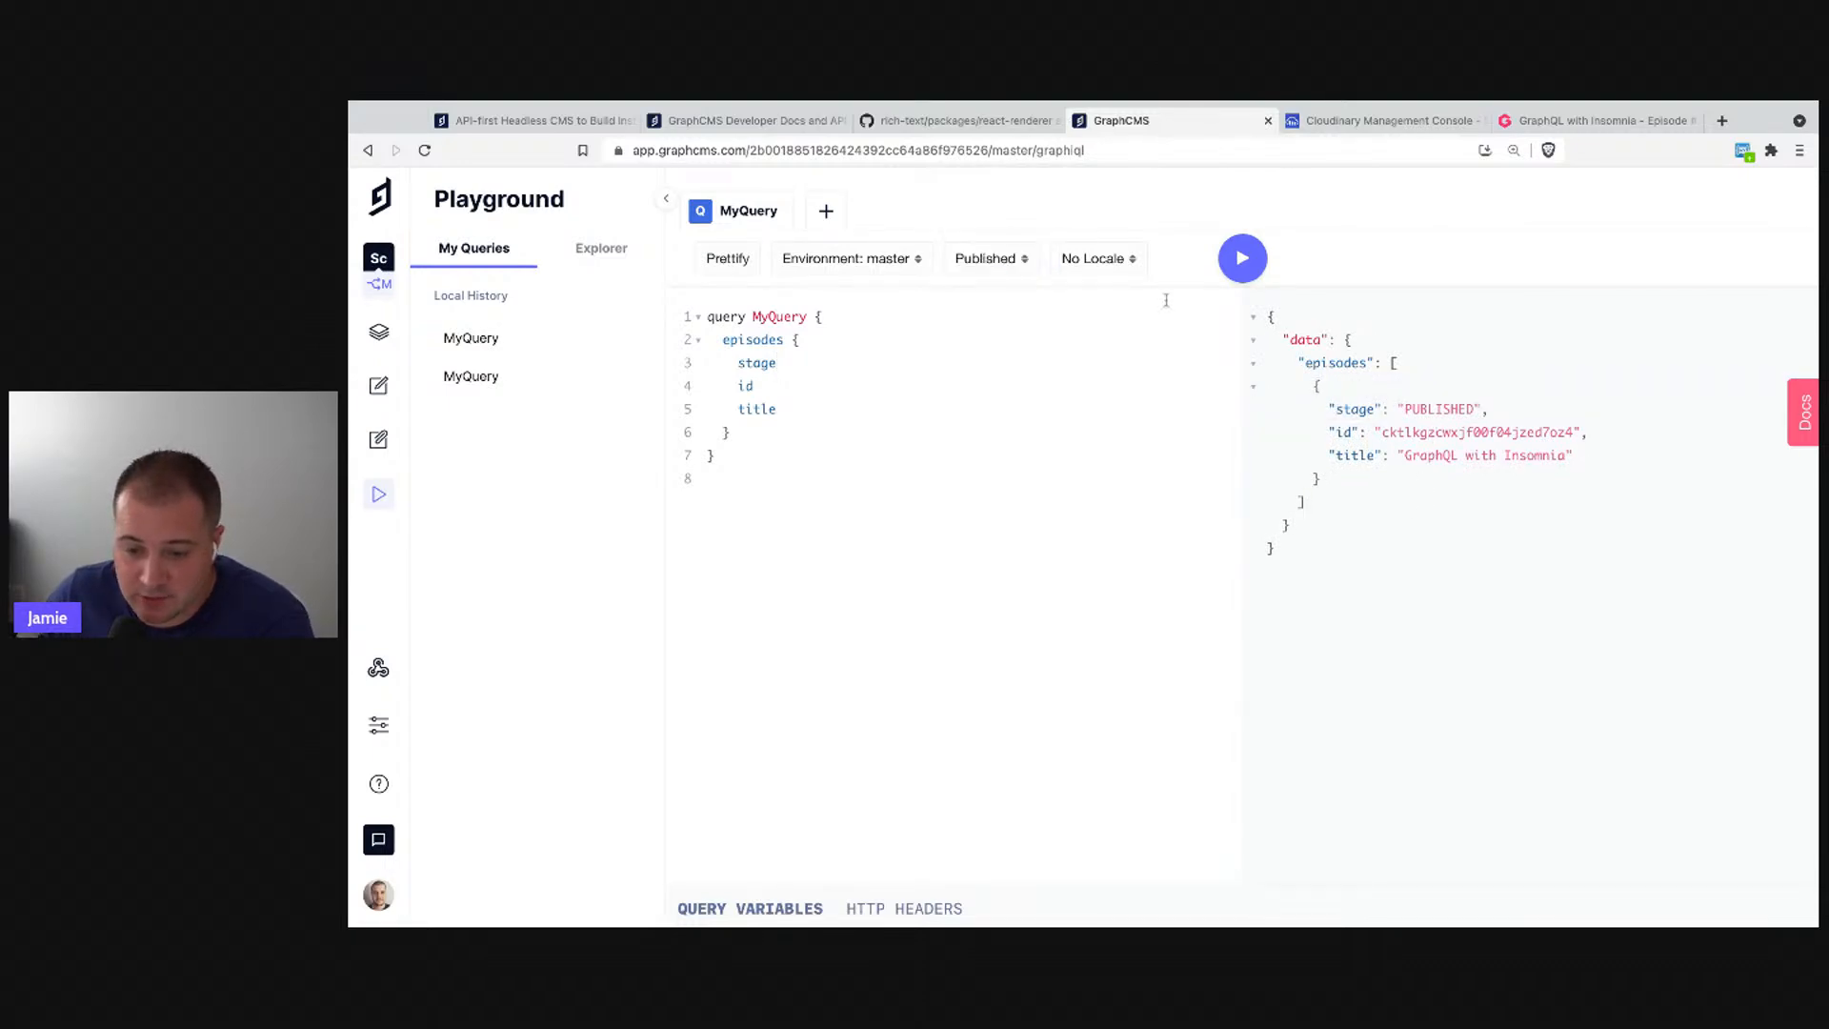
pyautogui.click(992, 277)
pyautogui.click(993, 265)
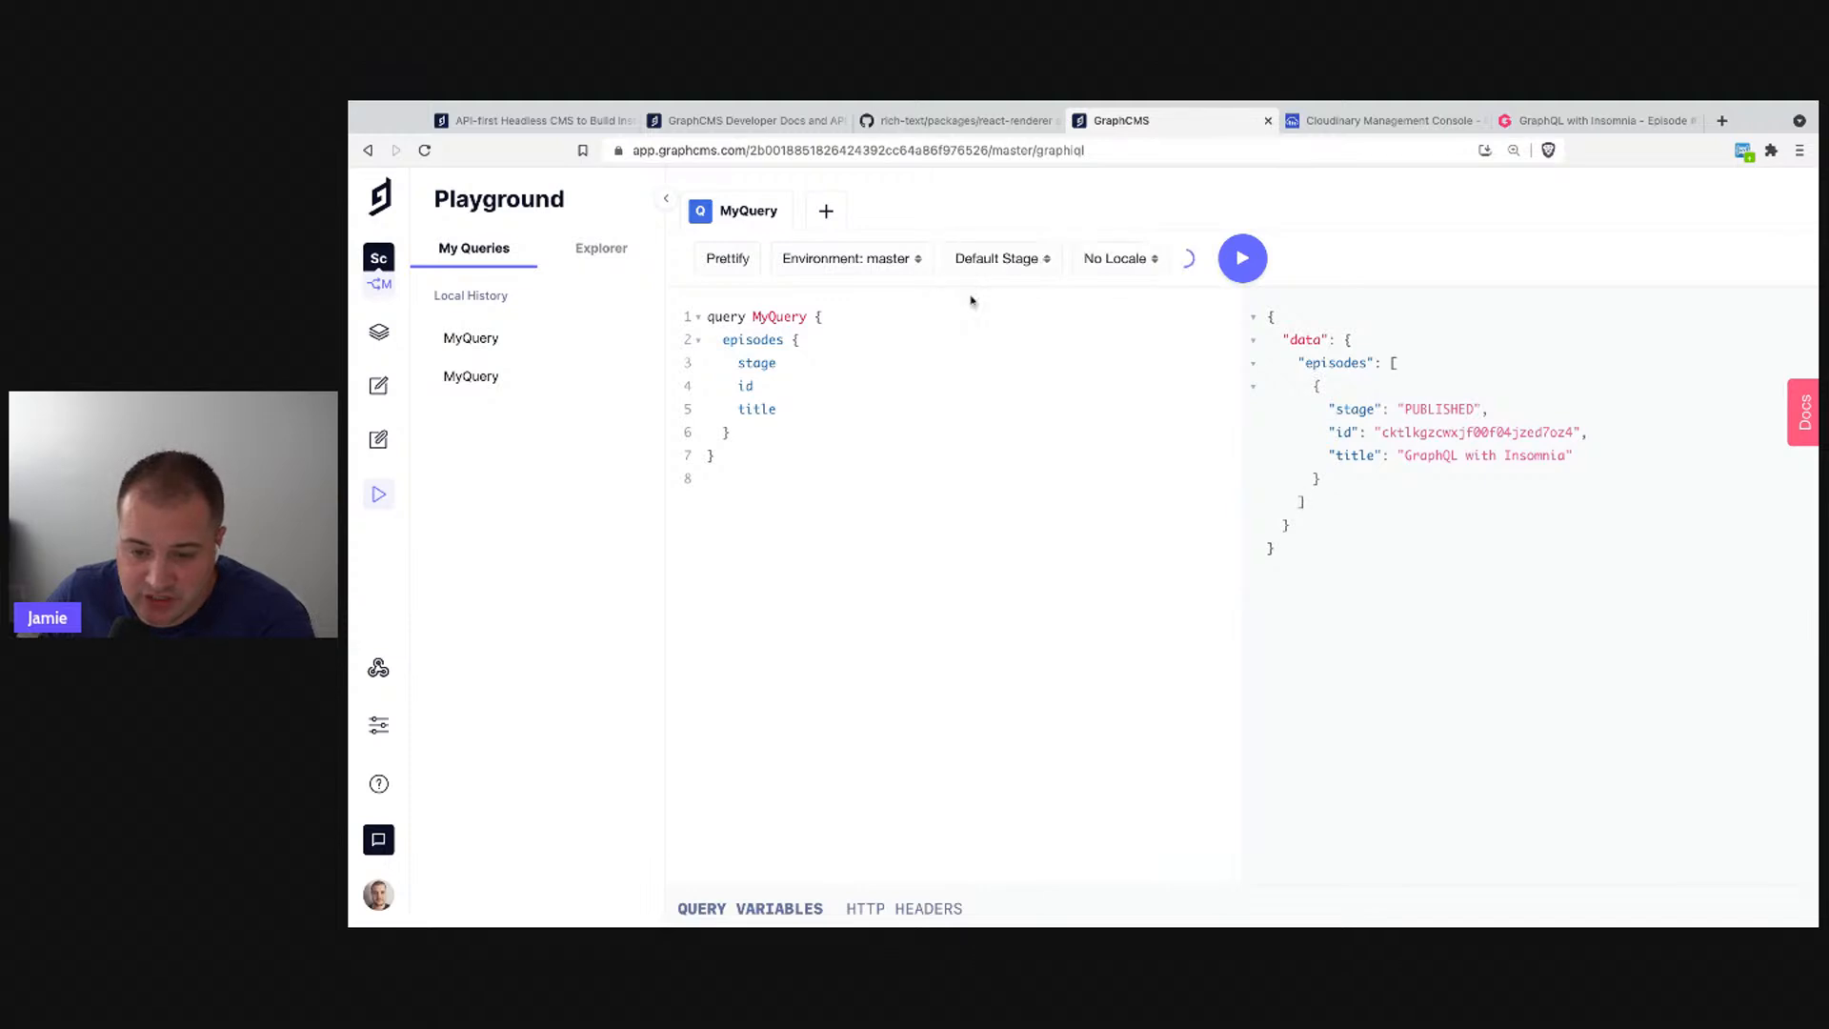
# - Add a stage: DRAFT argument to the episodes query and run it
pyautogui.click(785, 339)
pyautogui.write('(')
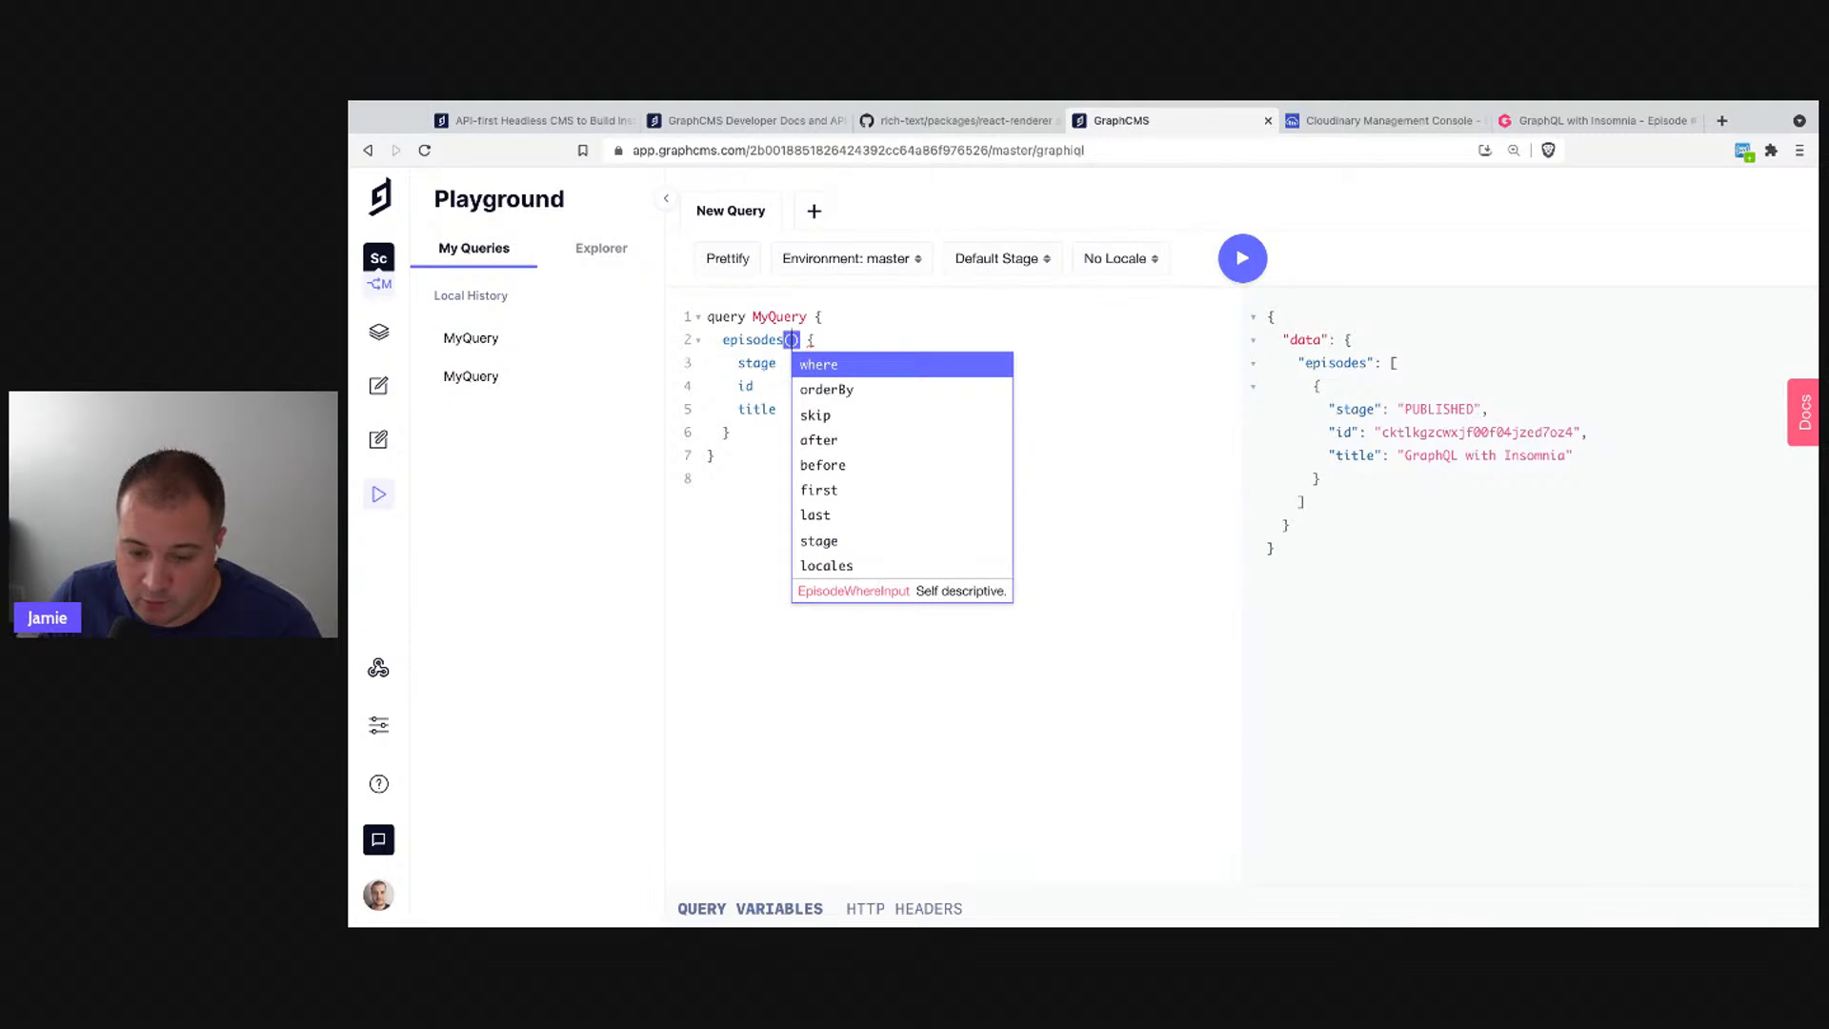
pyautogui.press('Down')
pyautogui.press('Down')
pyautogui.press('Down')
pyautogui.press('Down')
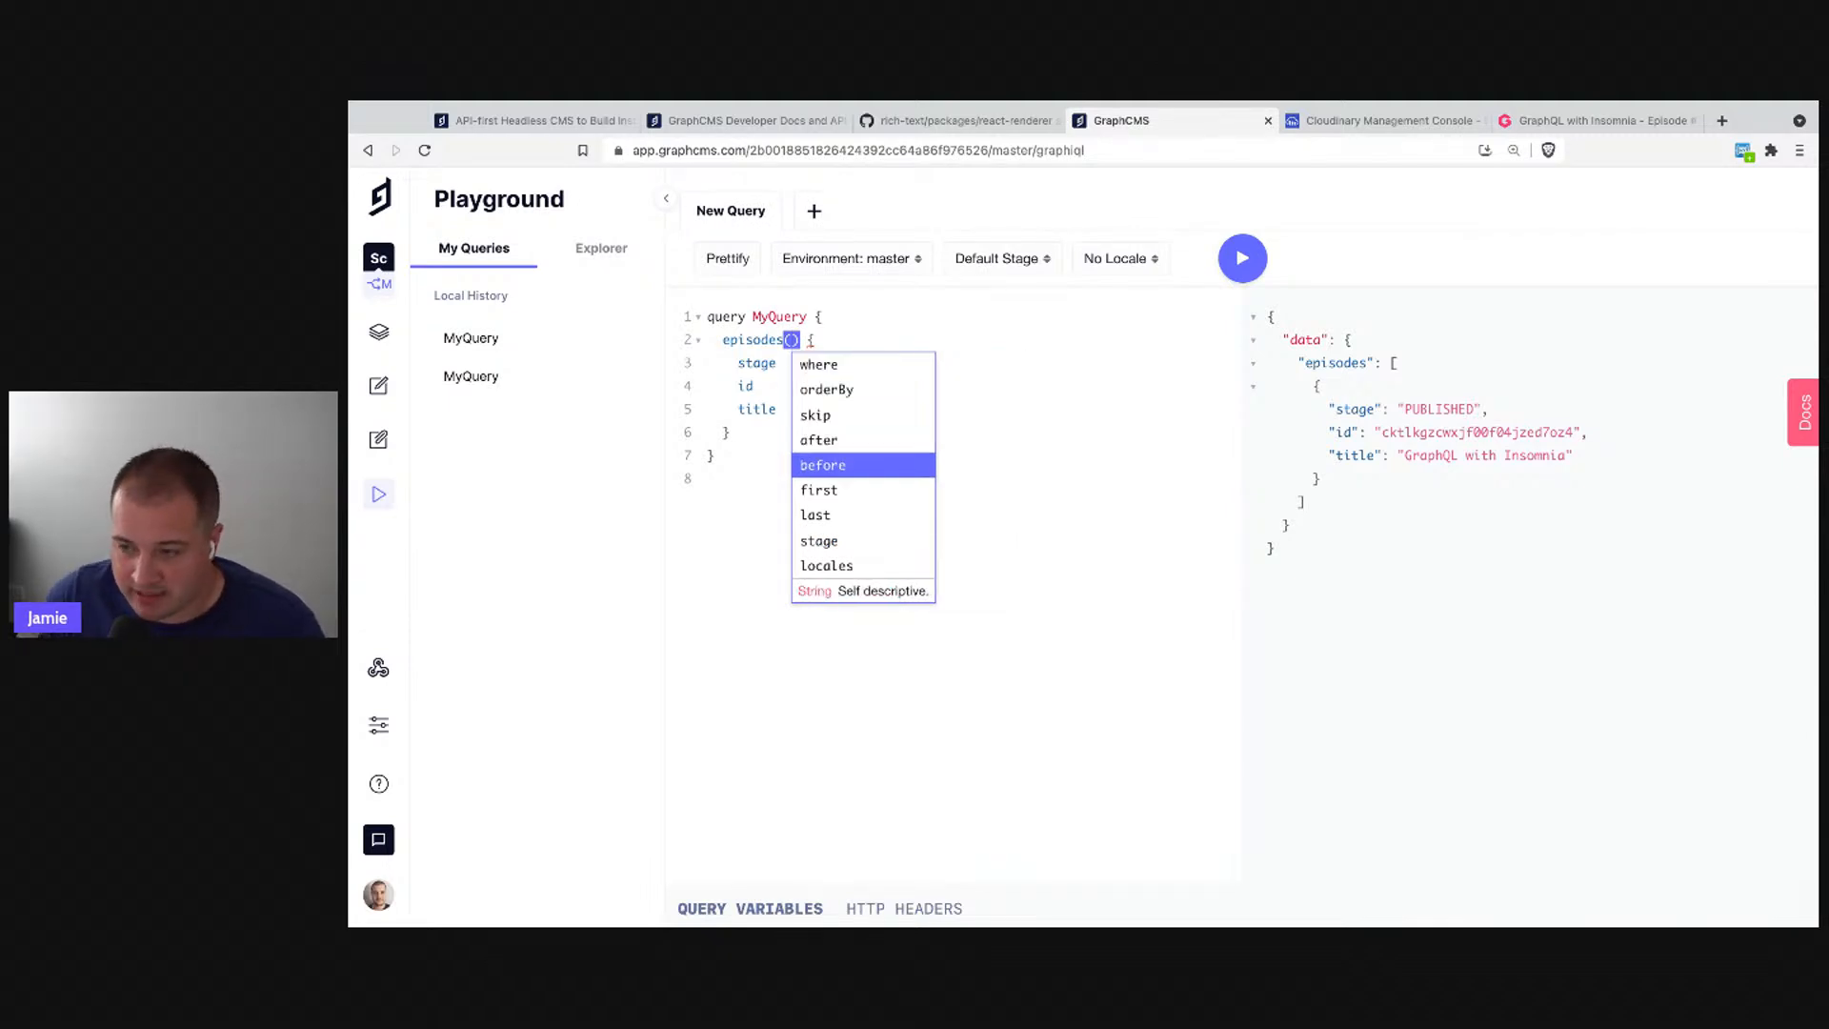
pyautogui.press('Down')
pyautogui.press('Down')
pyautogui.press('Down')
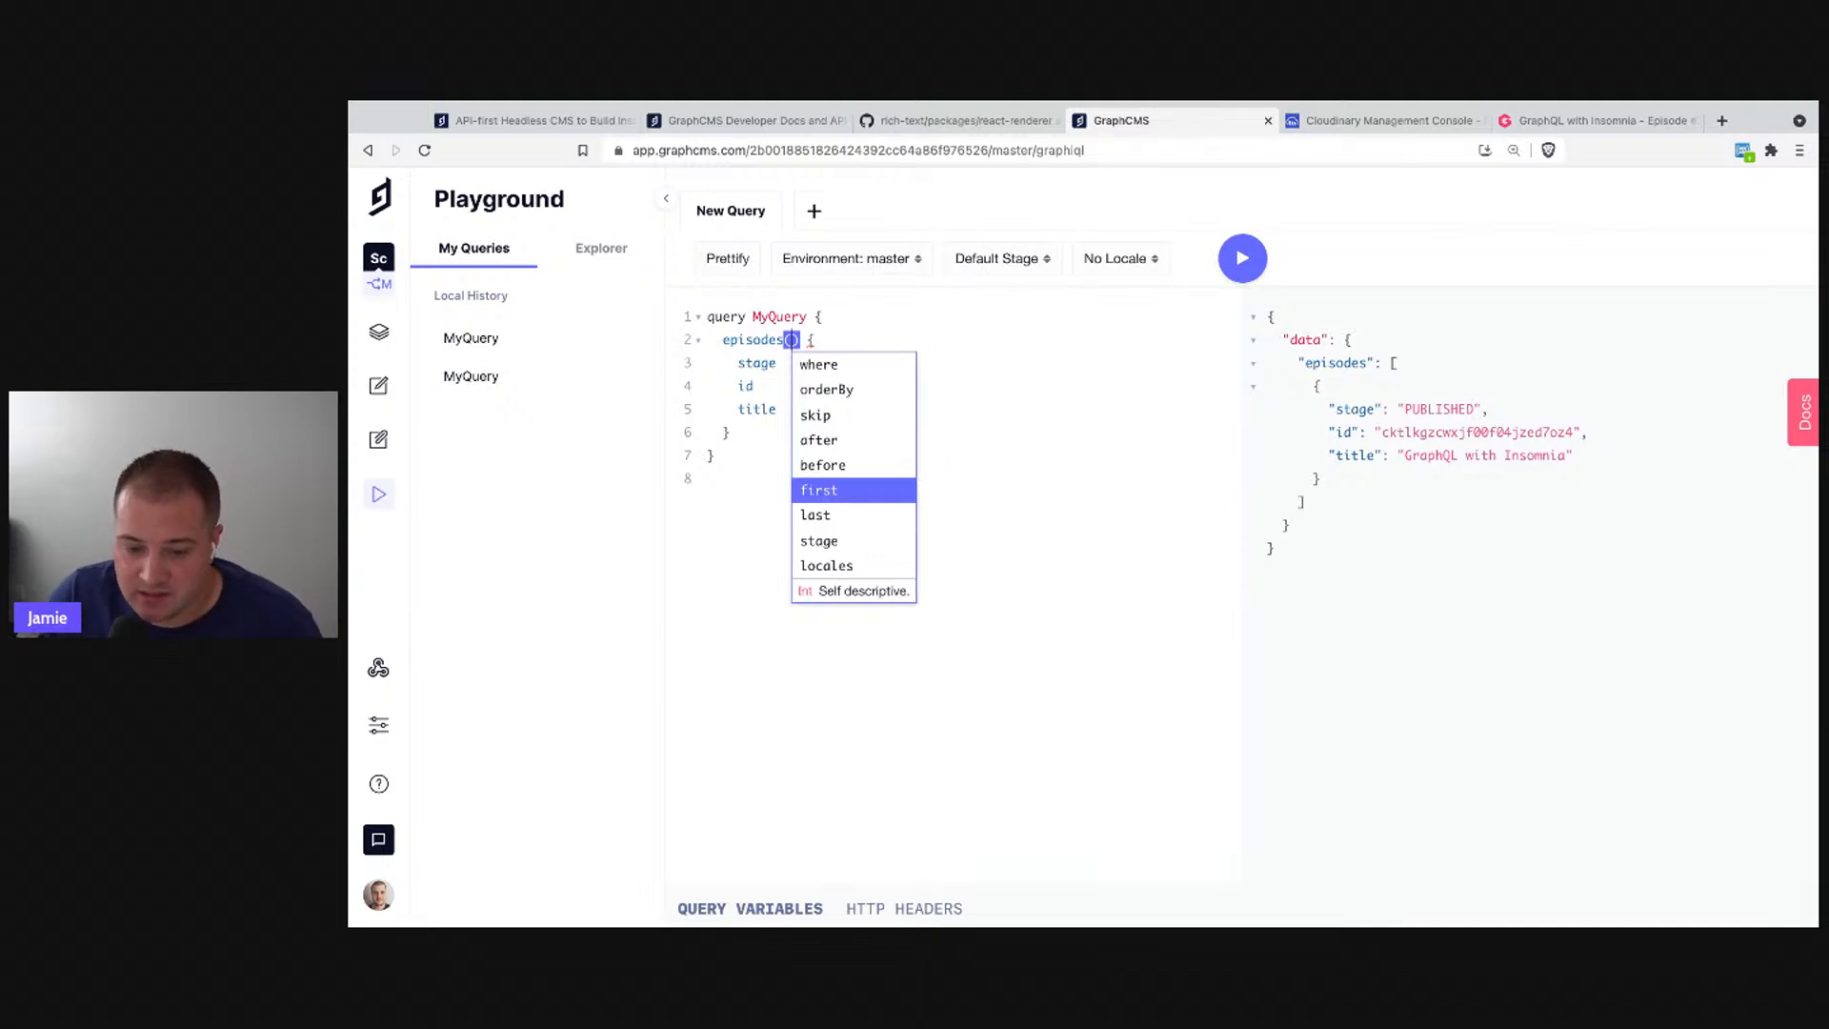
pyautogui.press('Return')
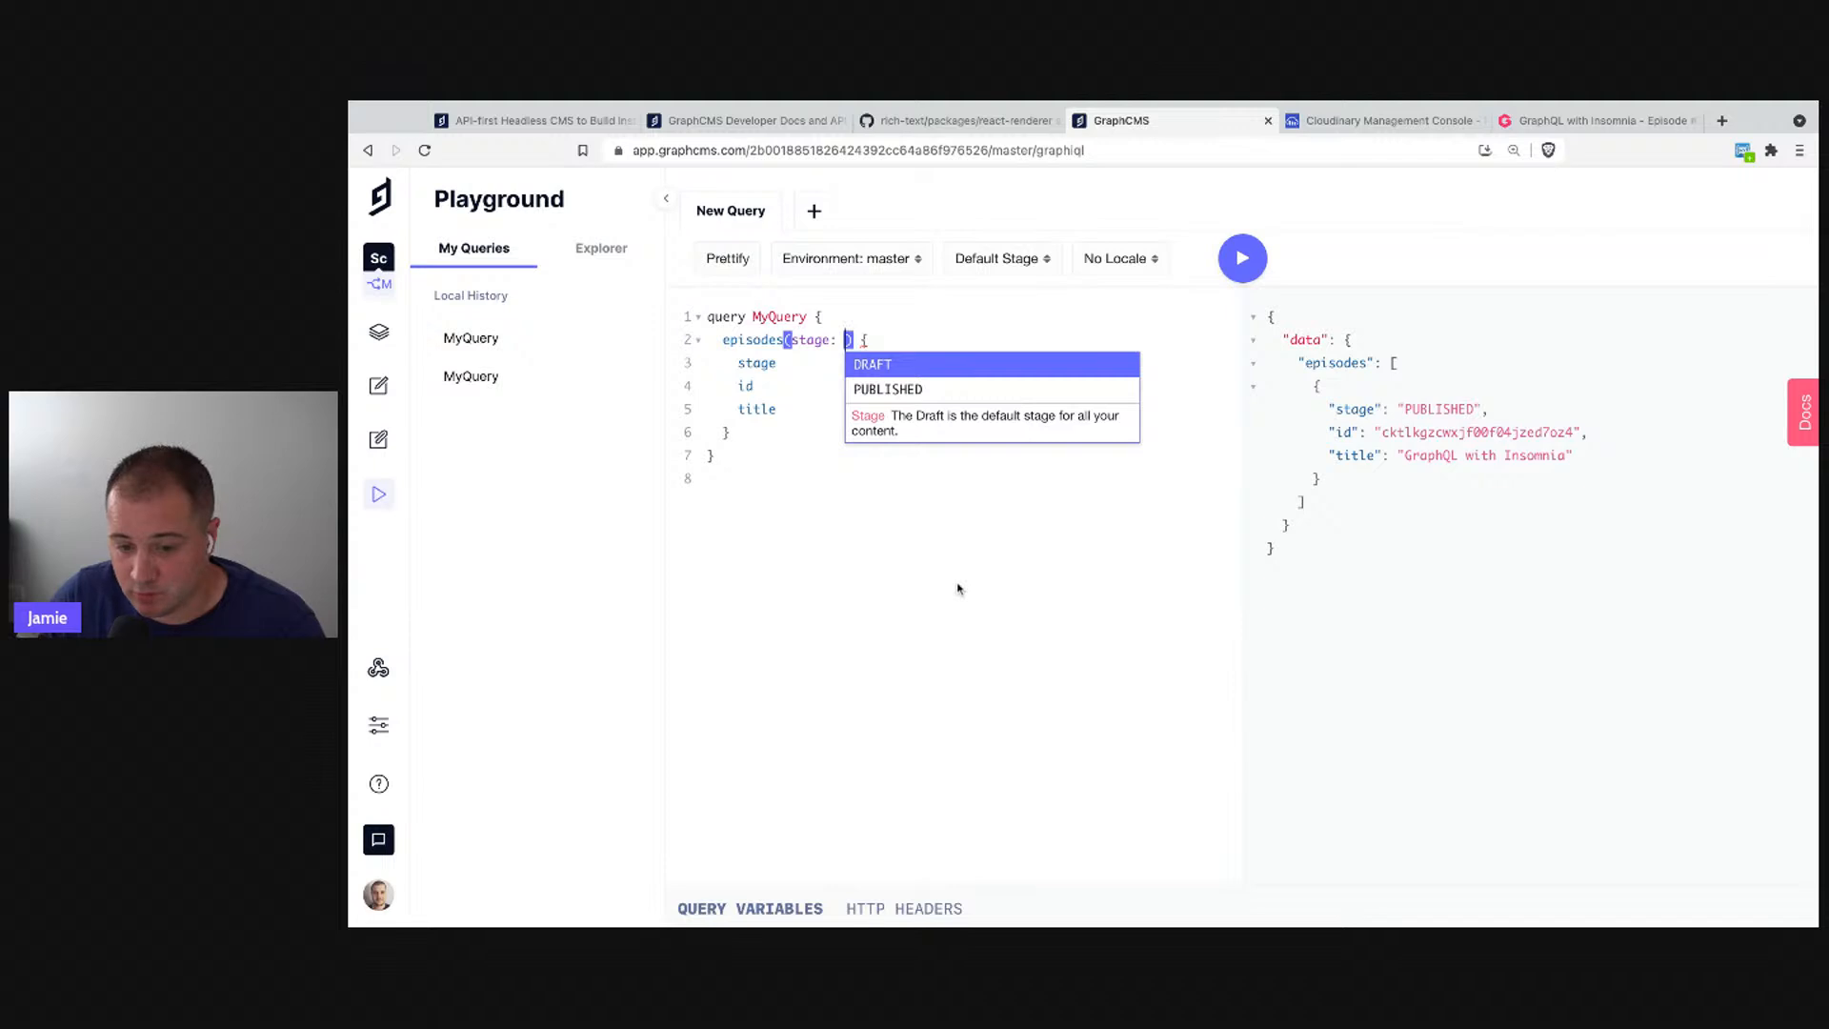
pyautogui.press('Return')
pyautogui.hotkey('ctrl', 'Return')
# - Change the stage value to PUBLISHED and rerun, then undo a trial QA value
pyautogui.hotkey('alt', 'shift', 'Left')
pyautogui.write('PUBLISHED')
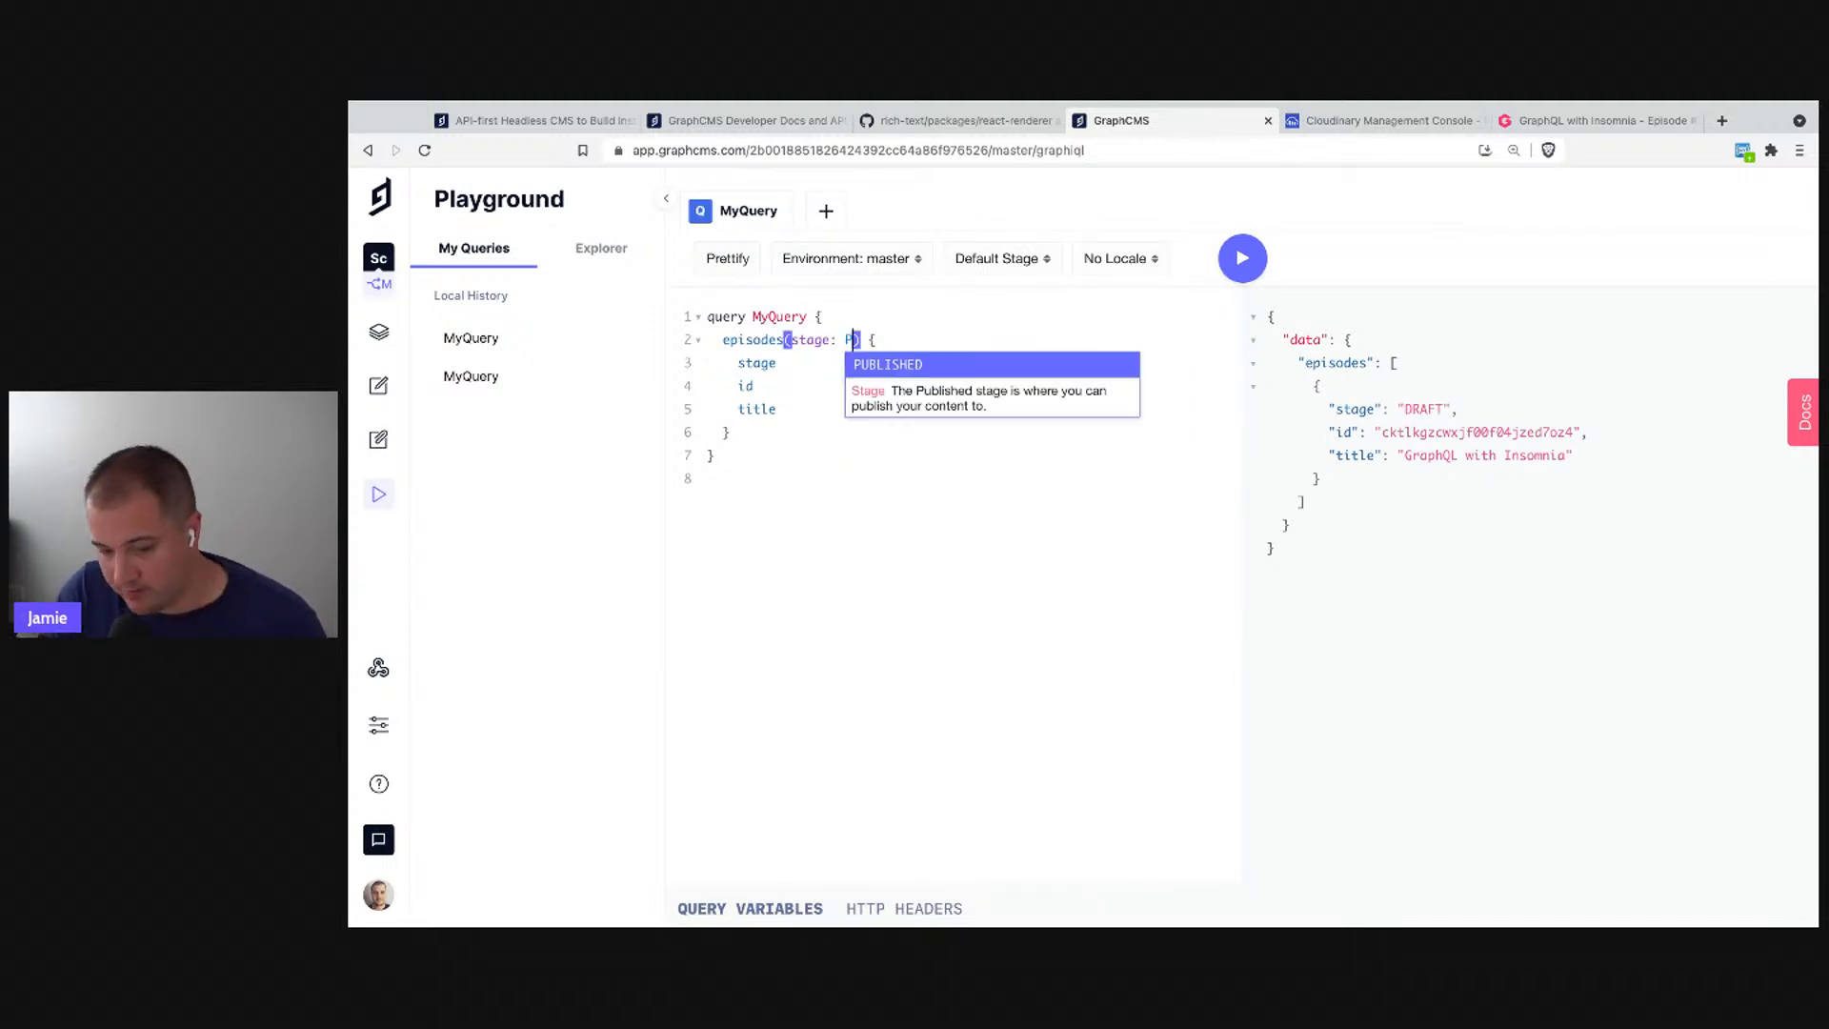
pyautogui.press('Return')
pyautogui.hotkey('ctrl', 'Return')
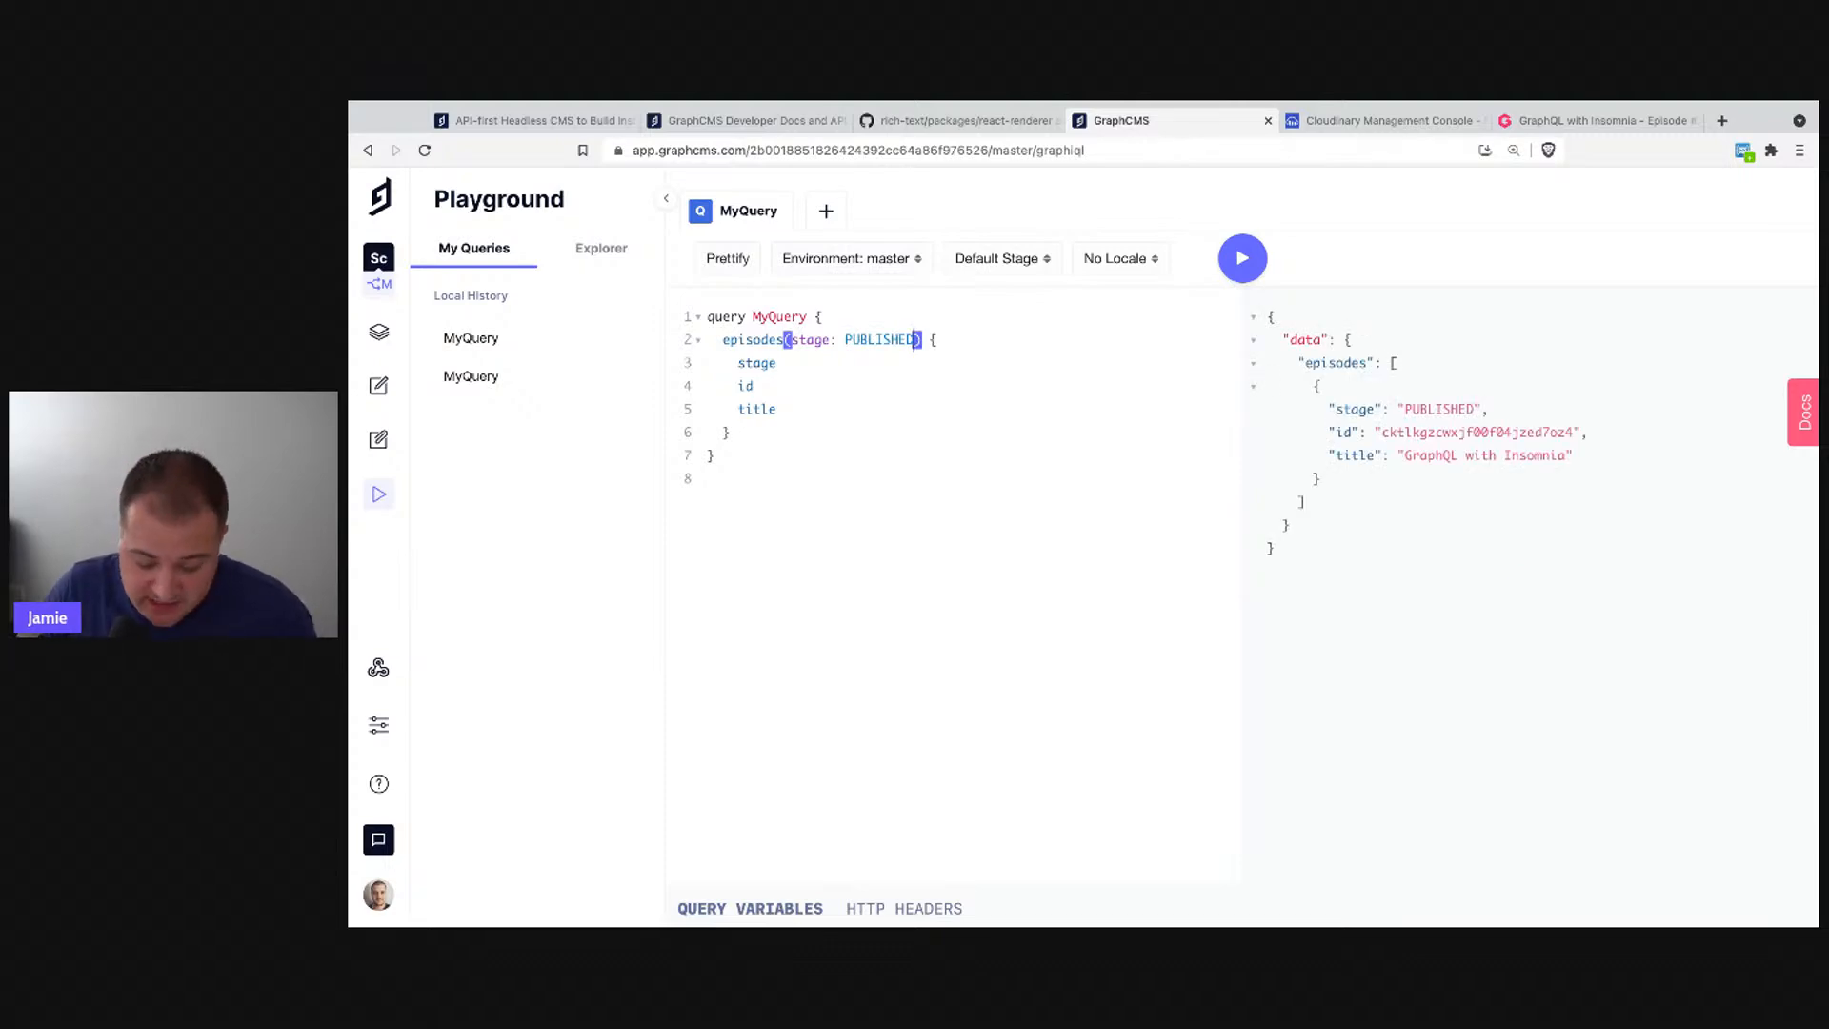
pyautogui.hotkey('alt', 'shift', 'Left')
pyautogui.write('QA')
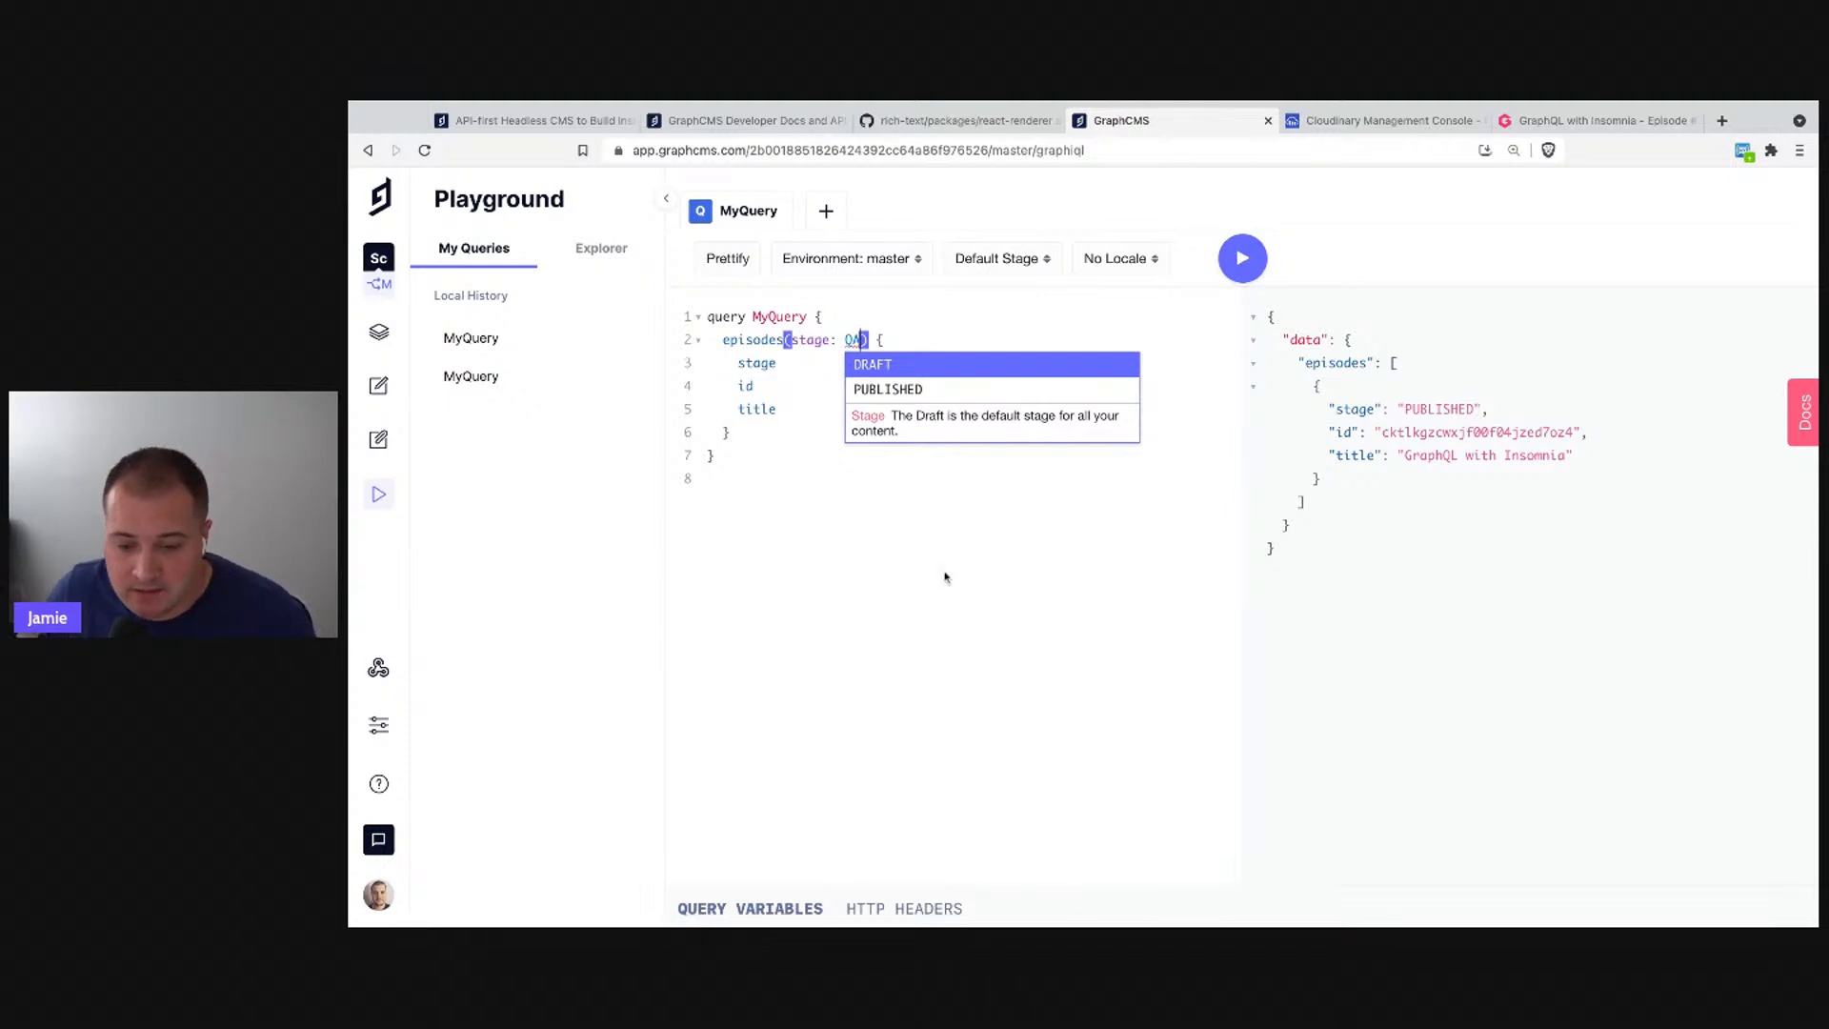
pyautogui.hotkey('ctrl', 'z')
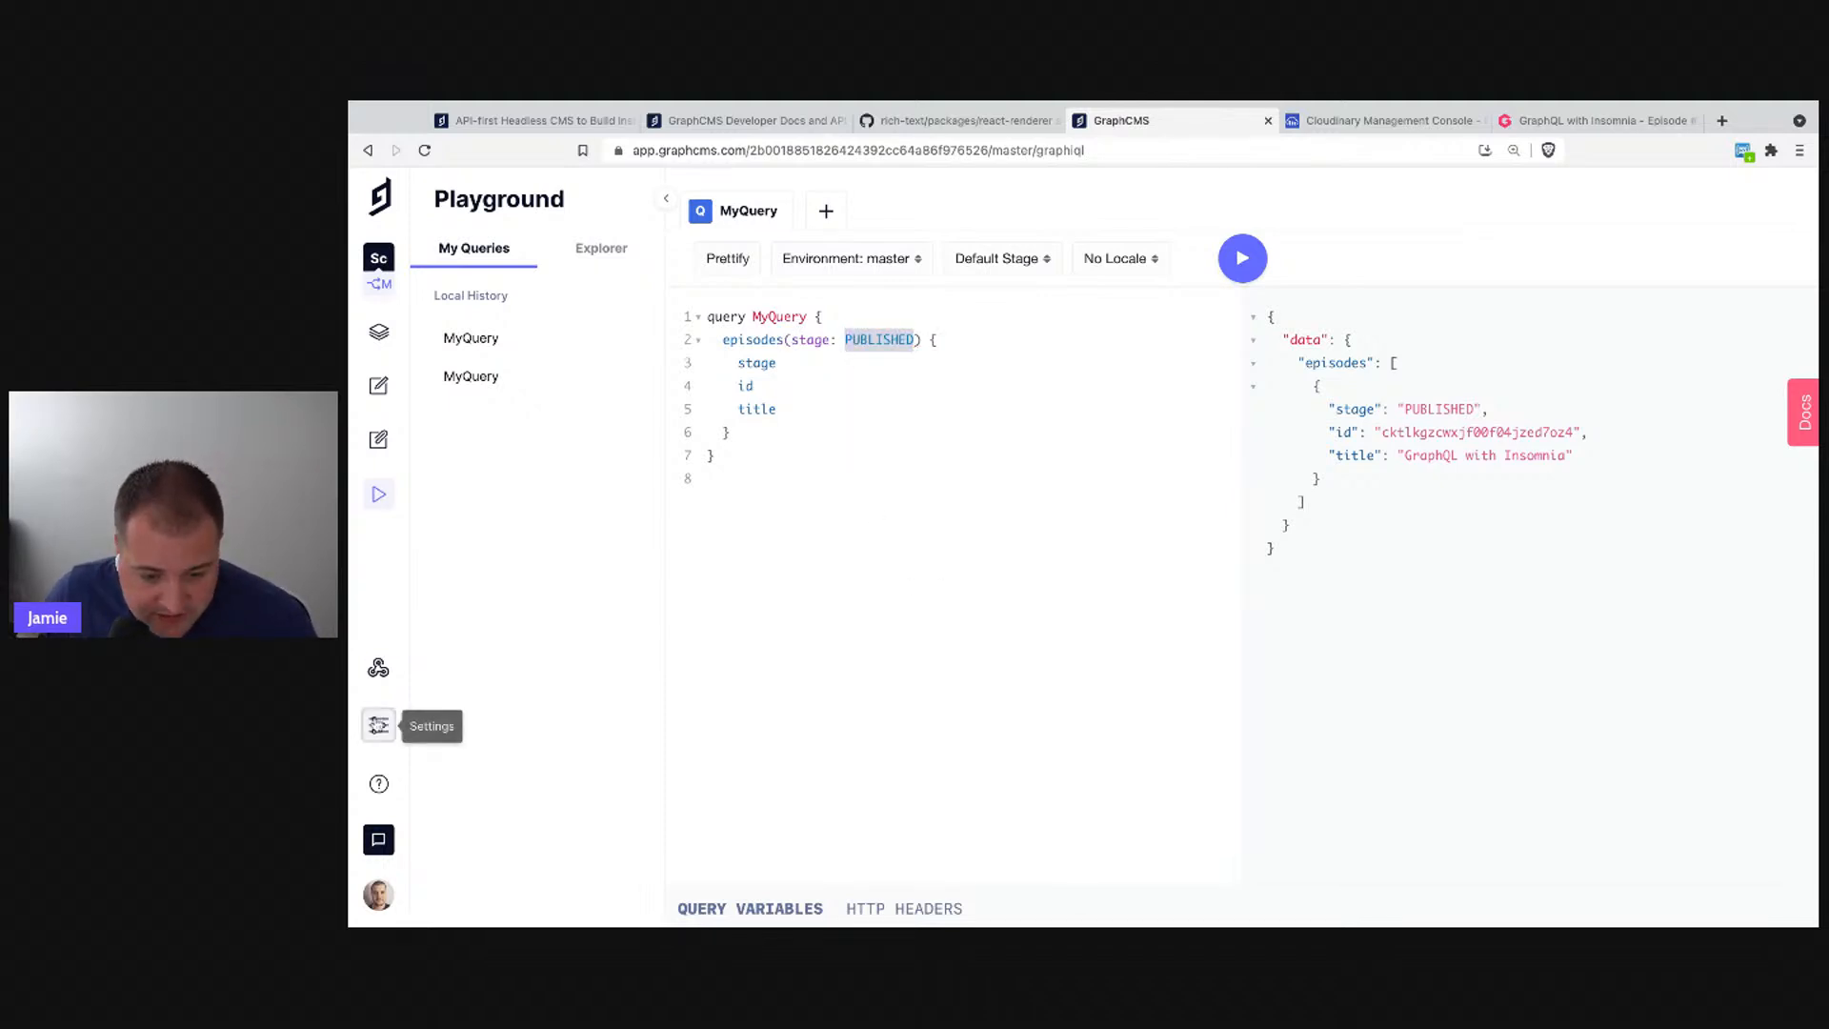
pyautogui.click(378, 725)
# - View the Content Stages settings listing Draft and Published, then go back to the playground
pyautogui.click(505, 378)
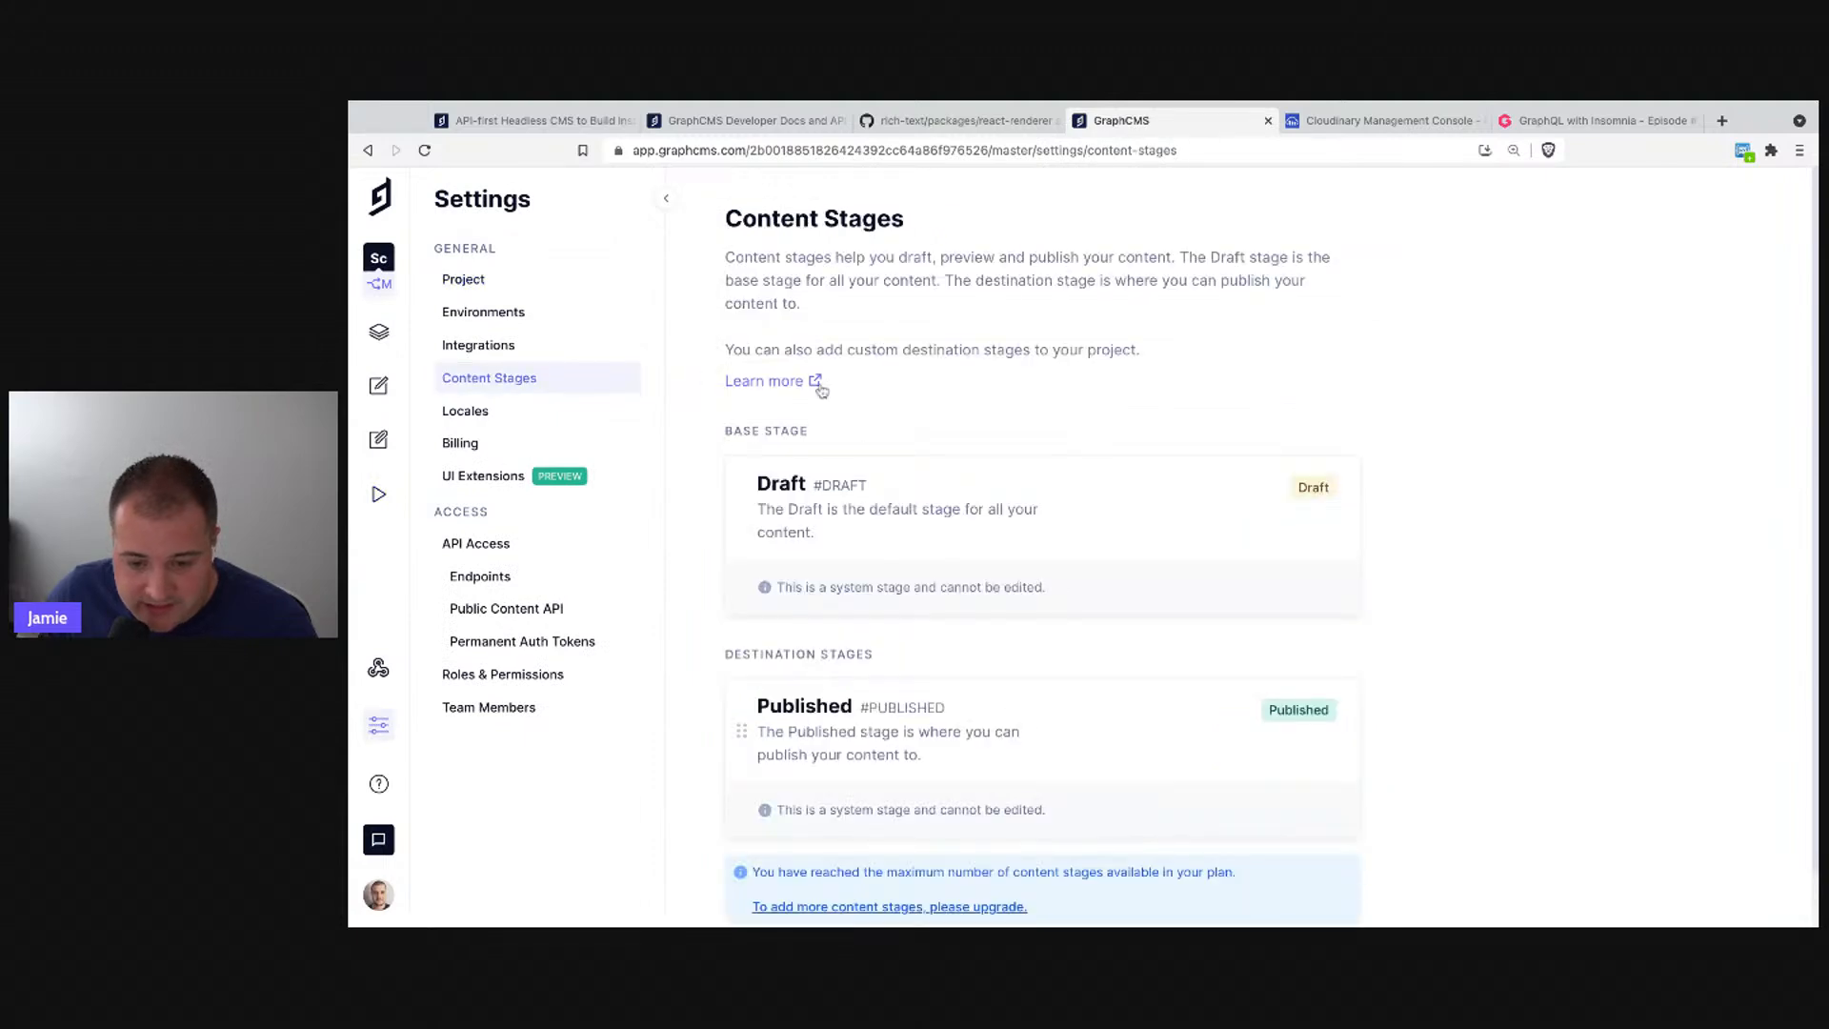
pyautogui.scroll(-1, 903, 481)
pyautogui.scroll(-1, 904, 481)
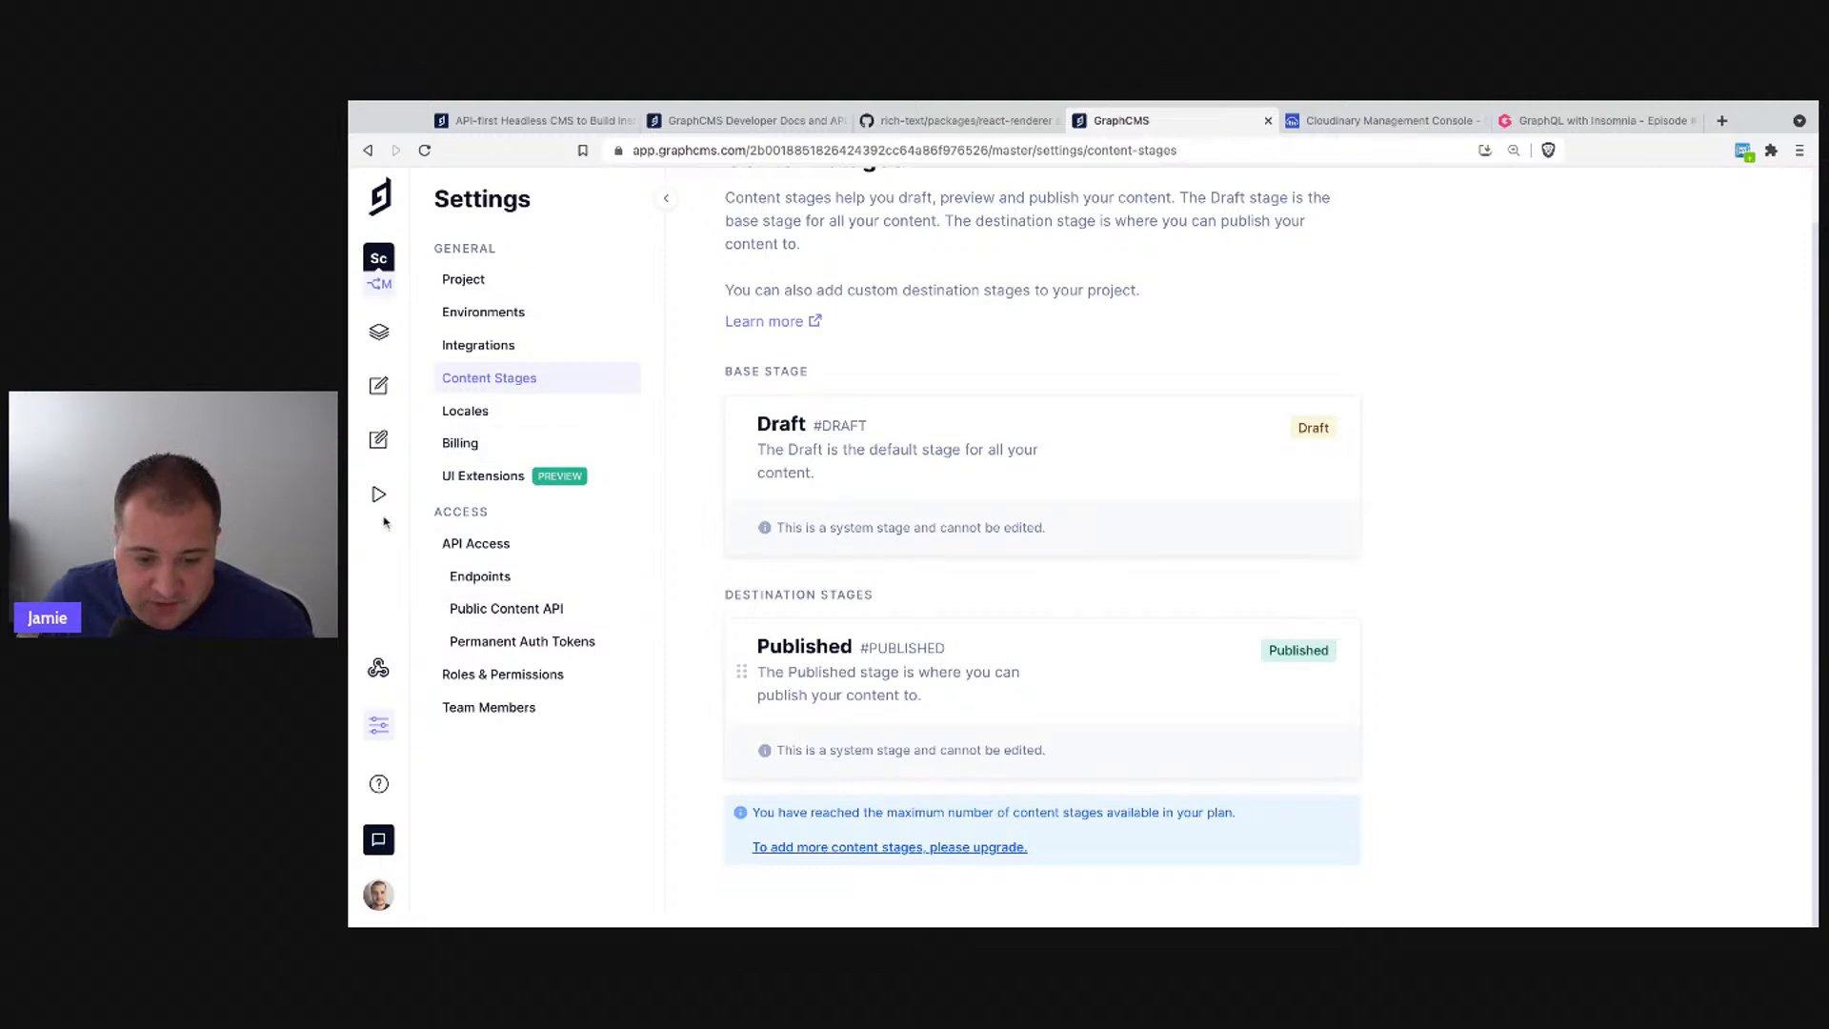
pyautogui.click(378, 493)
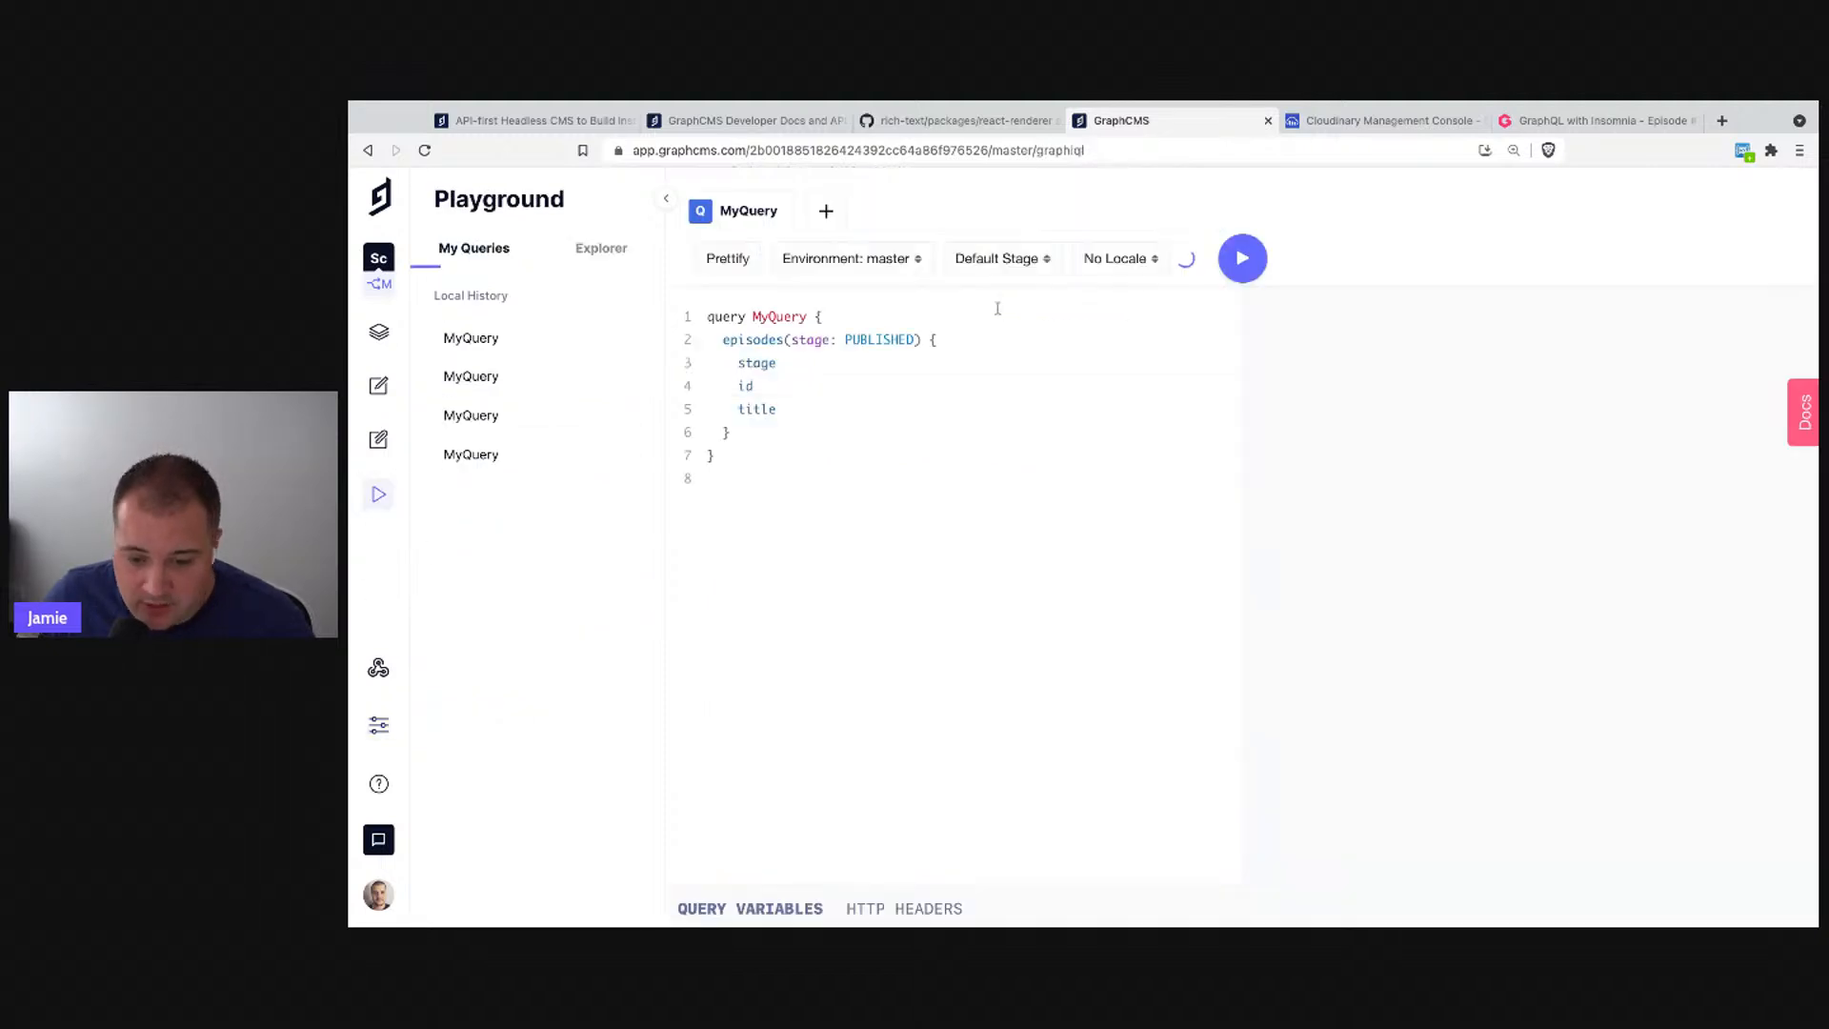
# - Select and delete the stage: PUBLISHED argument from the episodes query
pyautogui.doubleClick(869, 340)
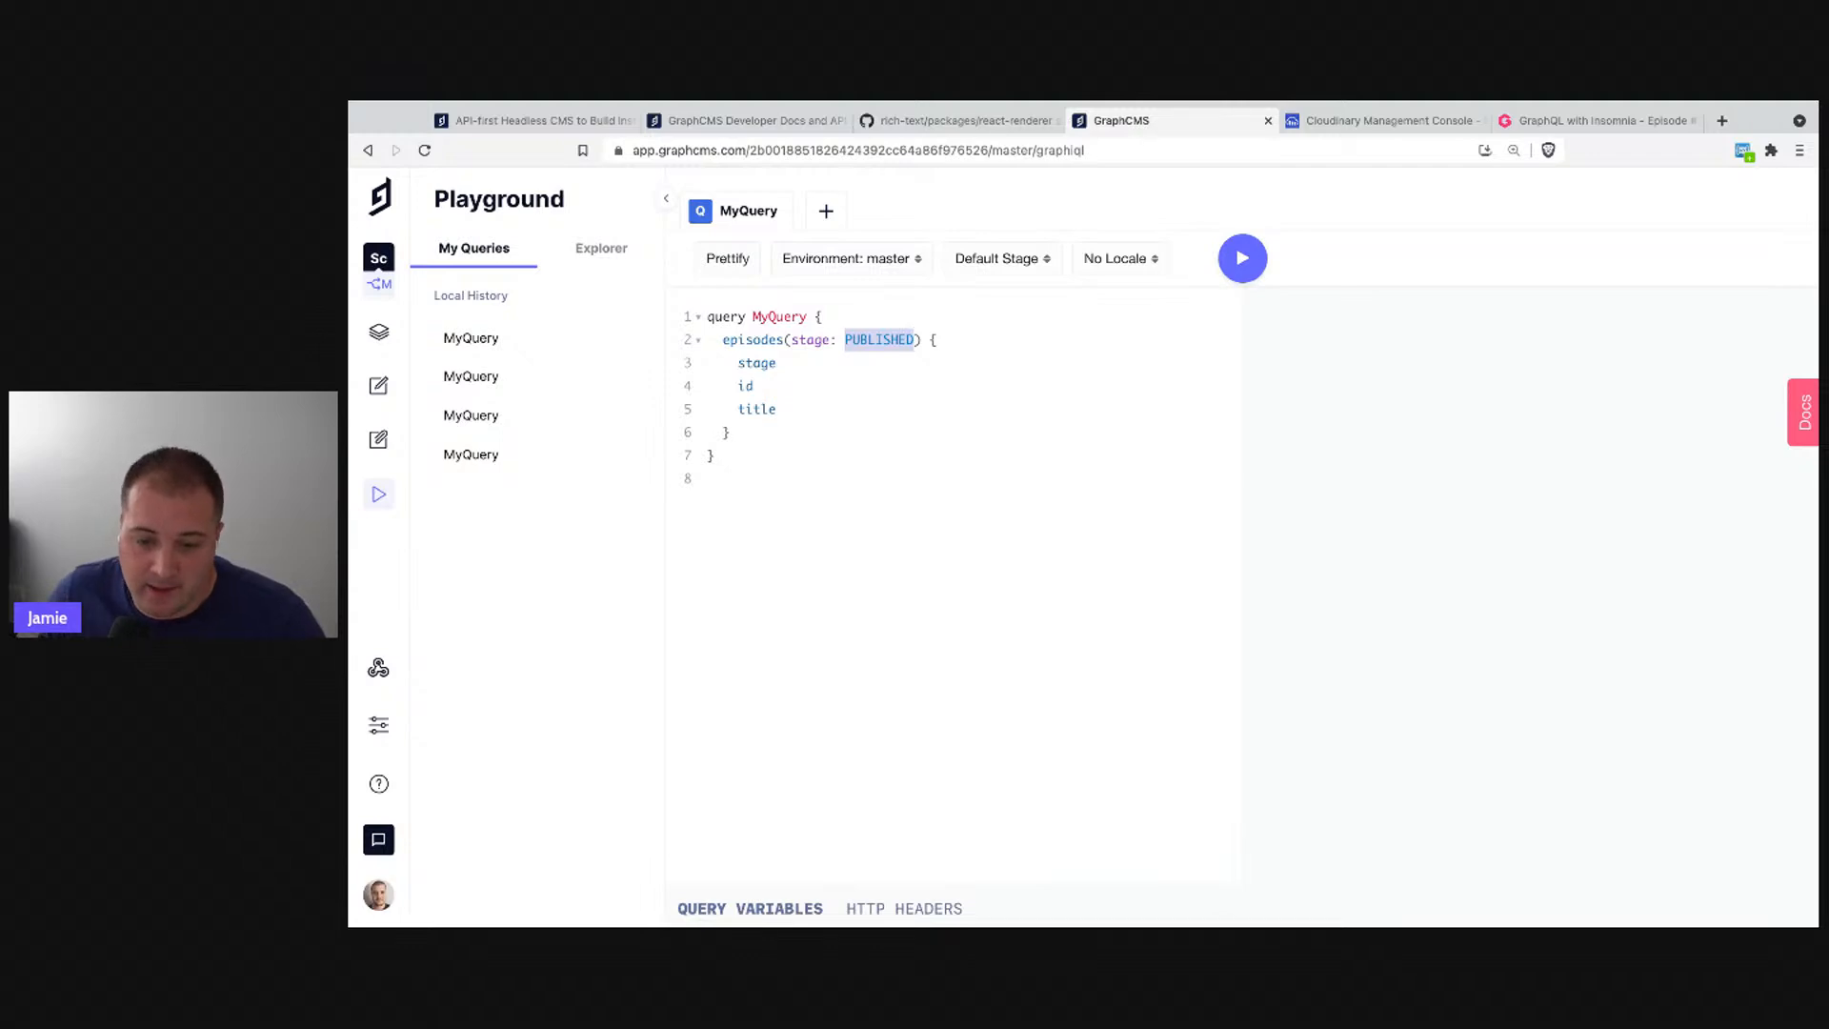
pyautogui.moveTo(914, 340); pyautogui.dragTo(789, 340)
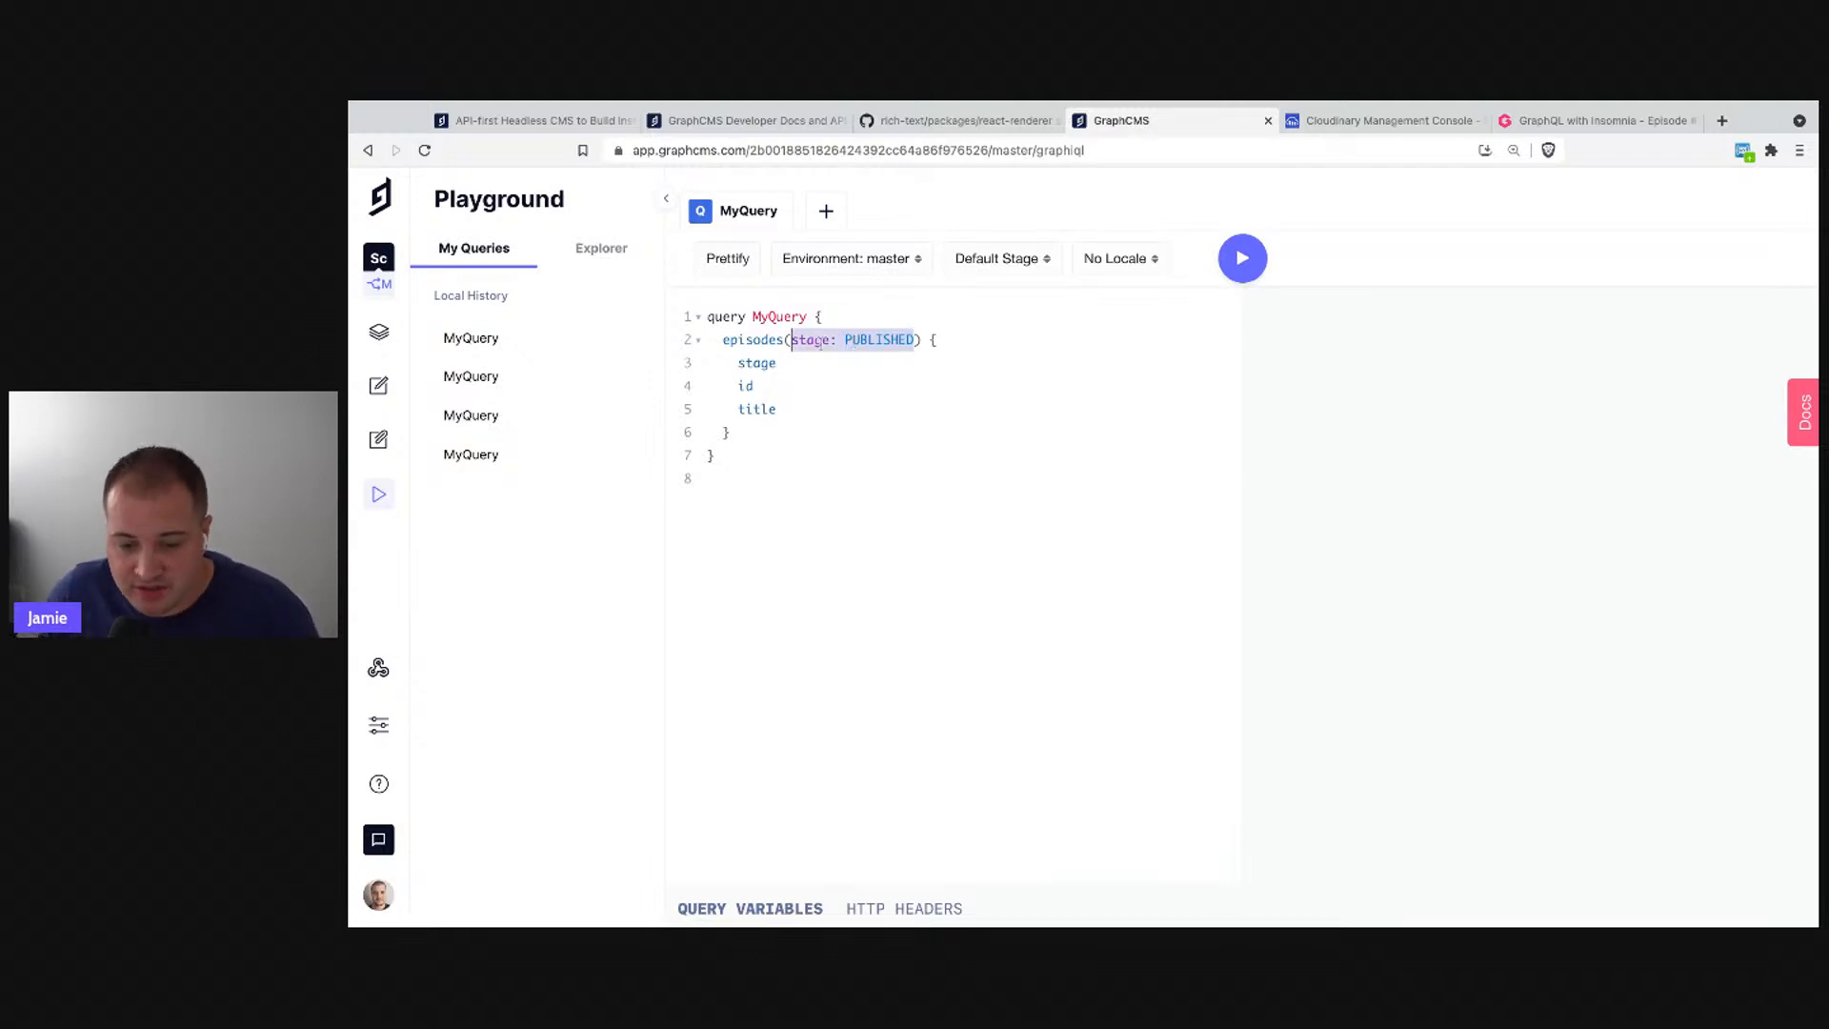
pyautogui.press('BackSpace')
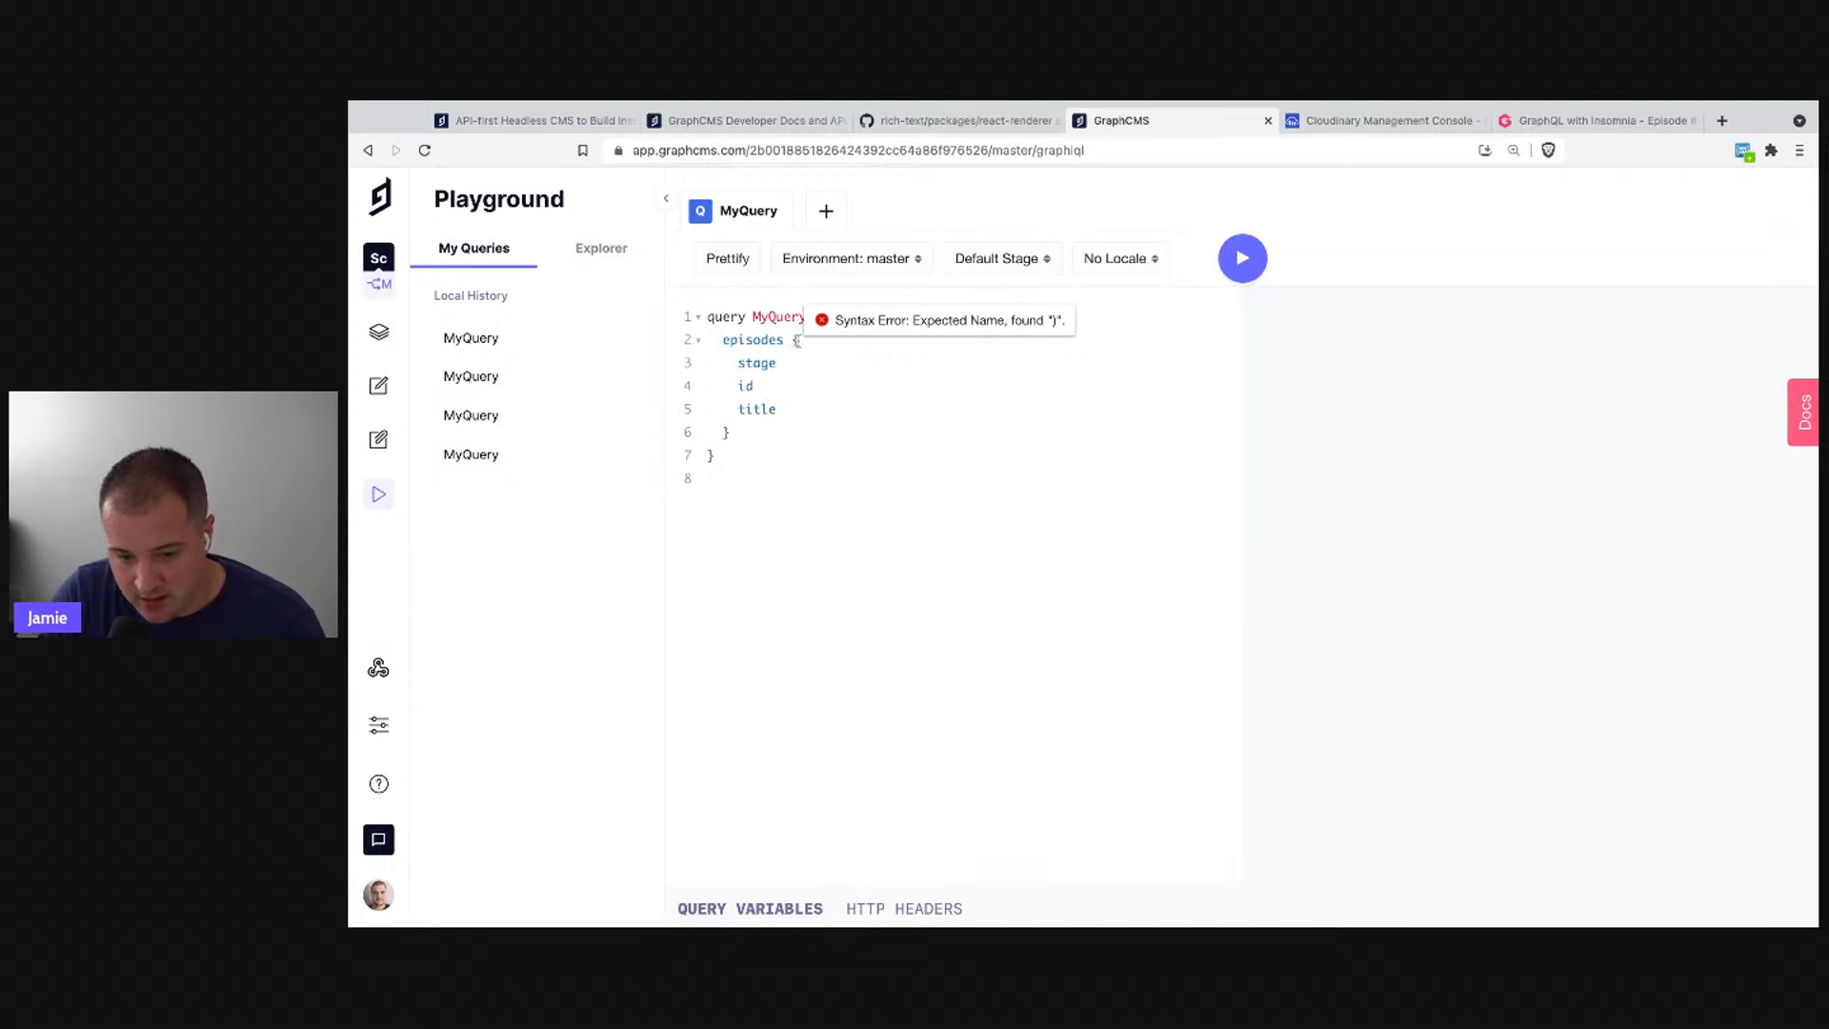
# - Insert the locales argument from the autocomplete list, then delete it again
pyautogui.hotkey('ctrl', 'space')
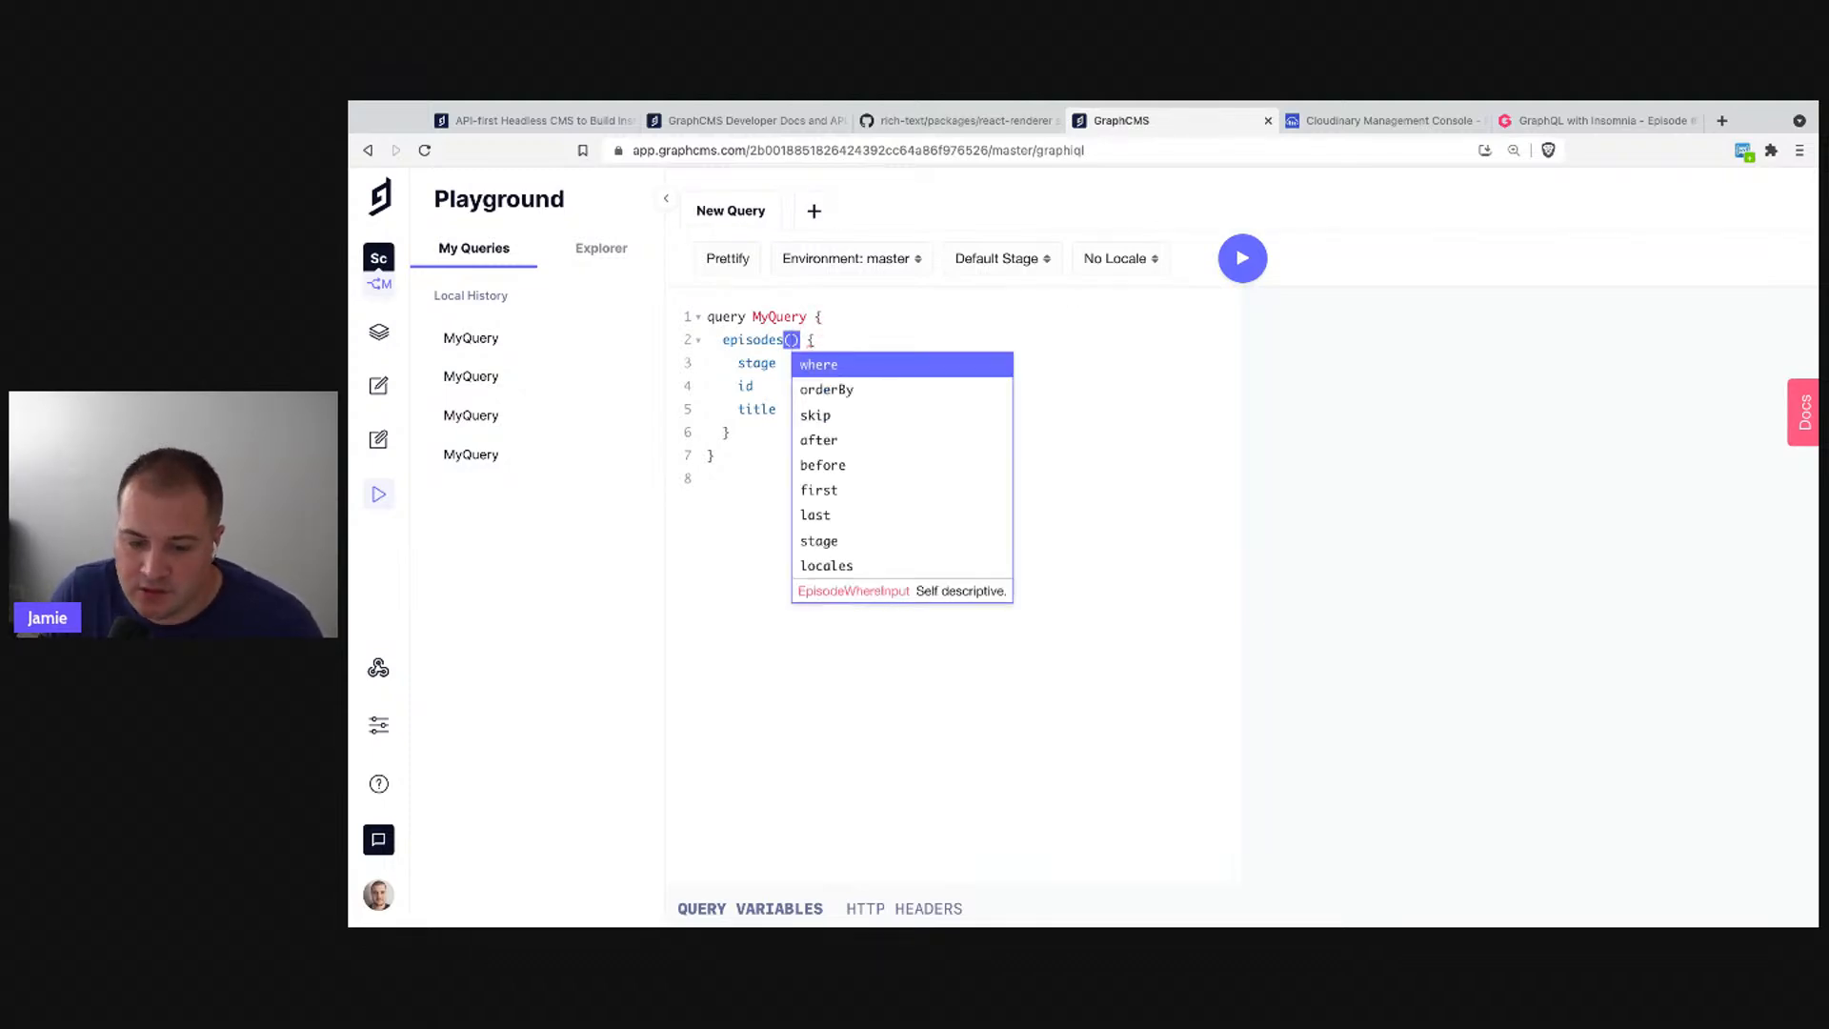
pyautogui.press('Up')
pyautogui.press('Up')
pyautogui.press('Down')
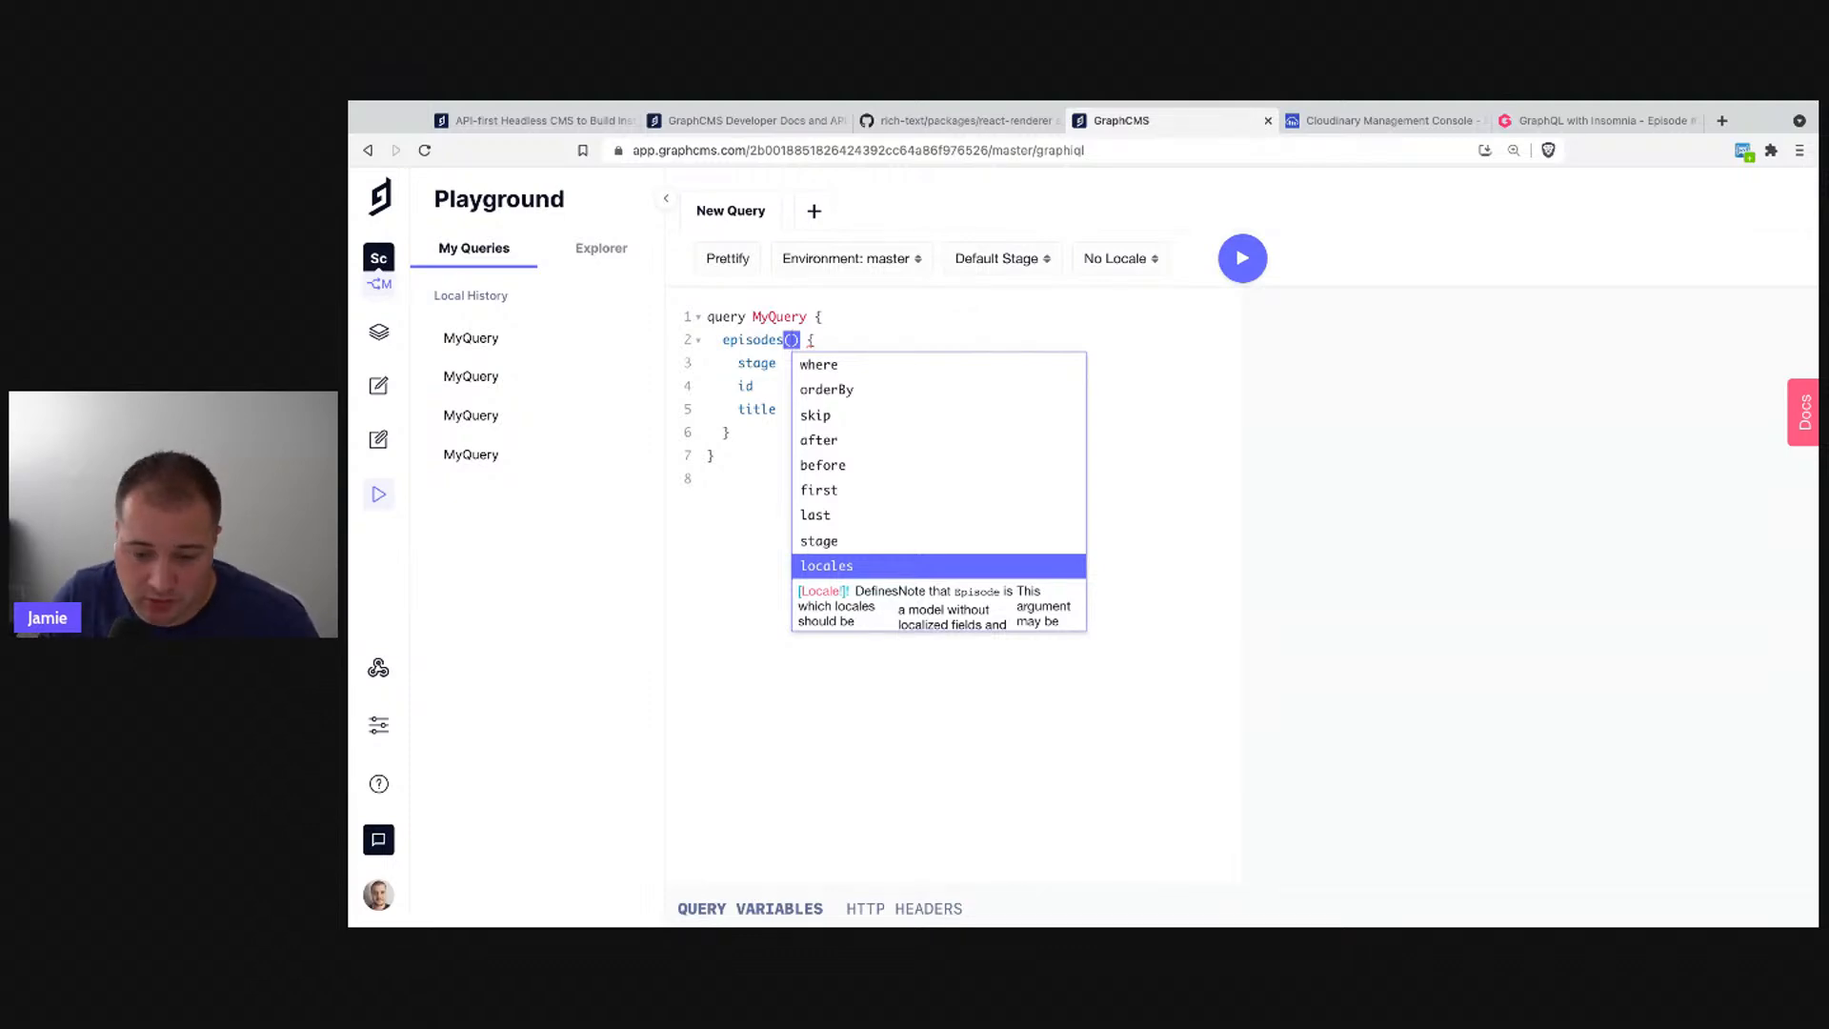
pyautogui.press('Up')
pyautogui.press('Down')
pyautogui.press('Up')
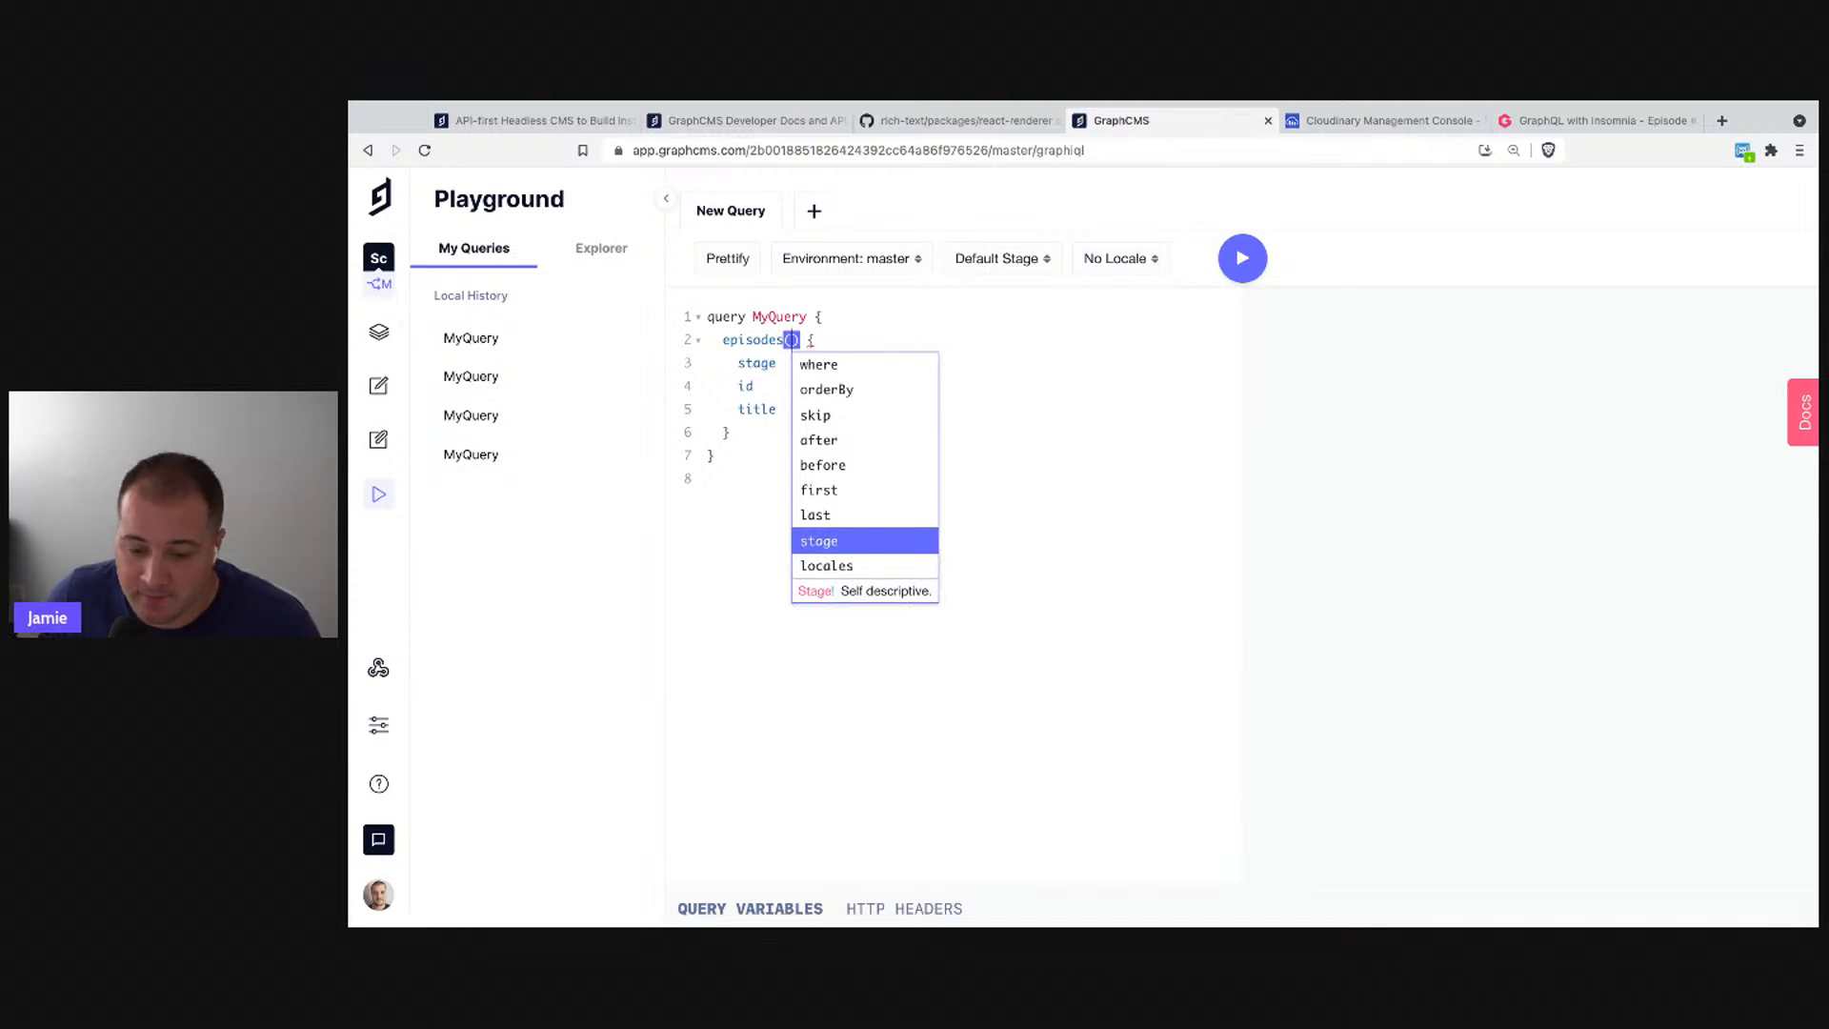
pyautogui.press('Down')
pyautogui.press('Return')
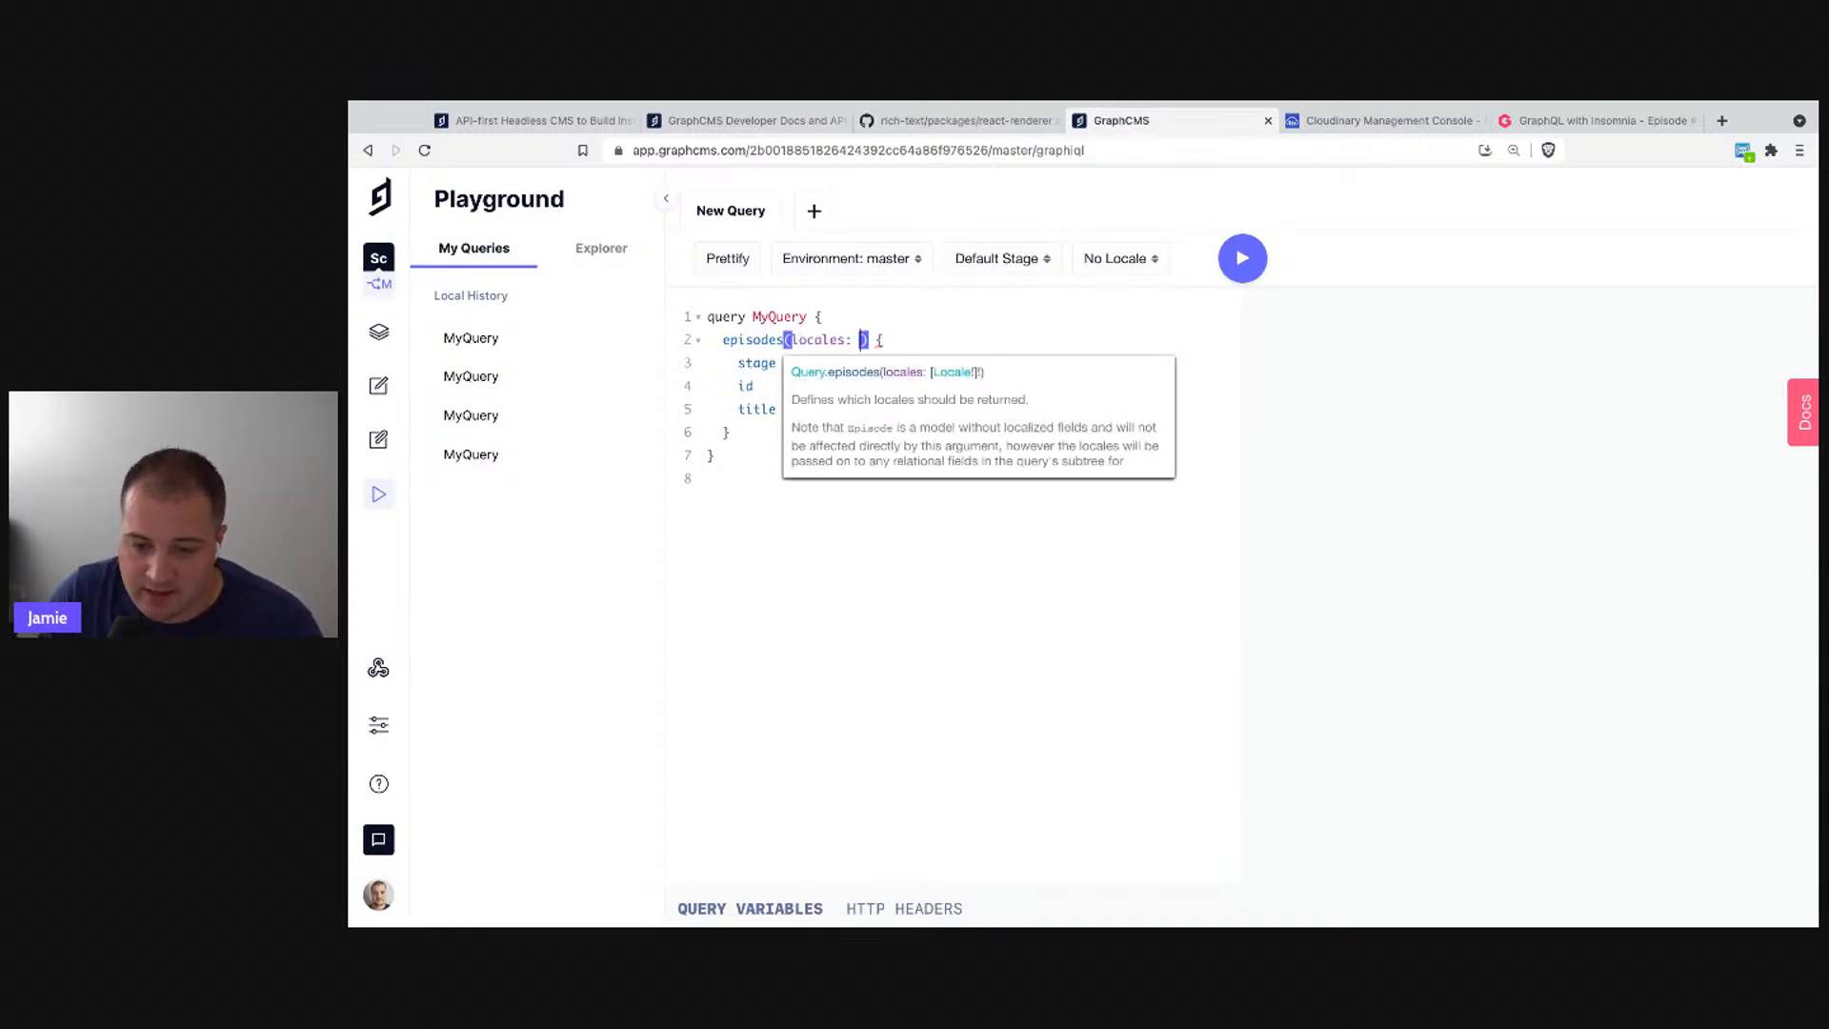
pyautogui.press('BackSpace')
pyautogui.press('BackSpace')
pyautogui.press('BackSpace')
pyautogui.press('BackSpace')
pyautogui.press('BackSpace')
pyautogui.press('BackSpace')
pyautogui.press('BackSpace')
pyautogui.press('BackSpace')
pyautogui.press('BackSpace')
pyautogui.press('BackSpace')
pyautogui.press('BackSpace')
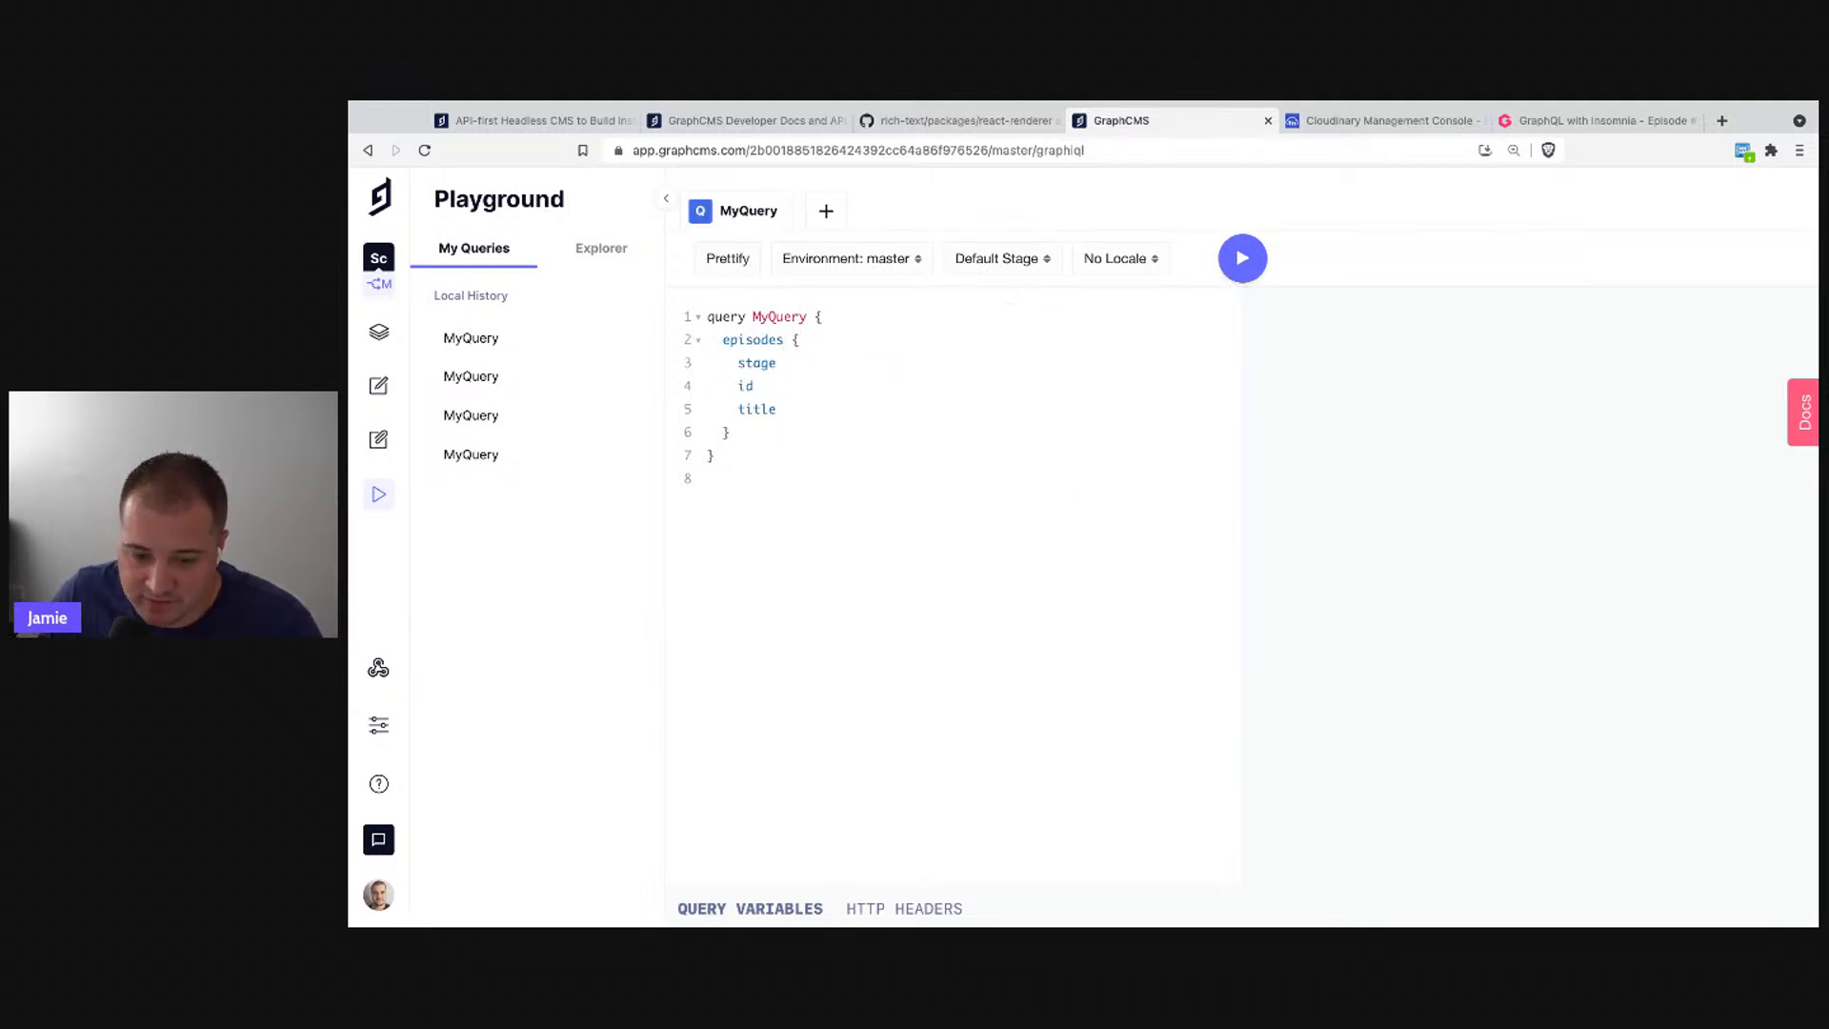
pyautogui.click(790, 455)
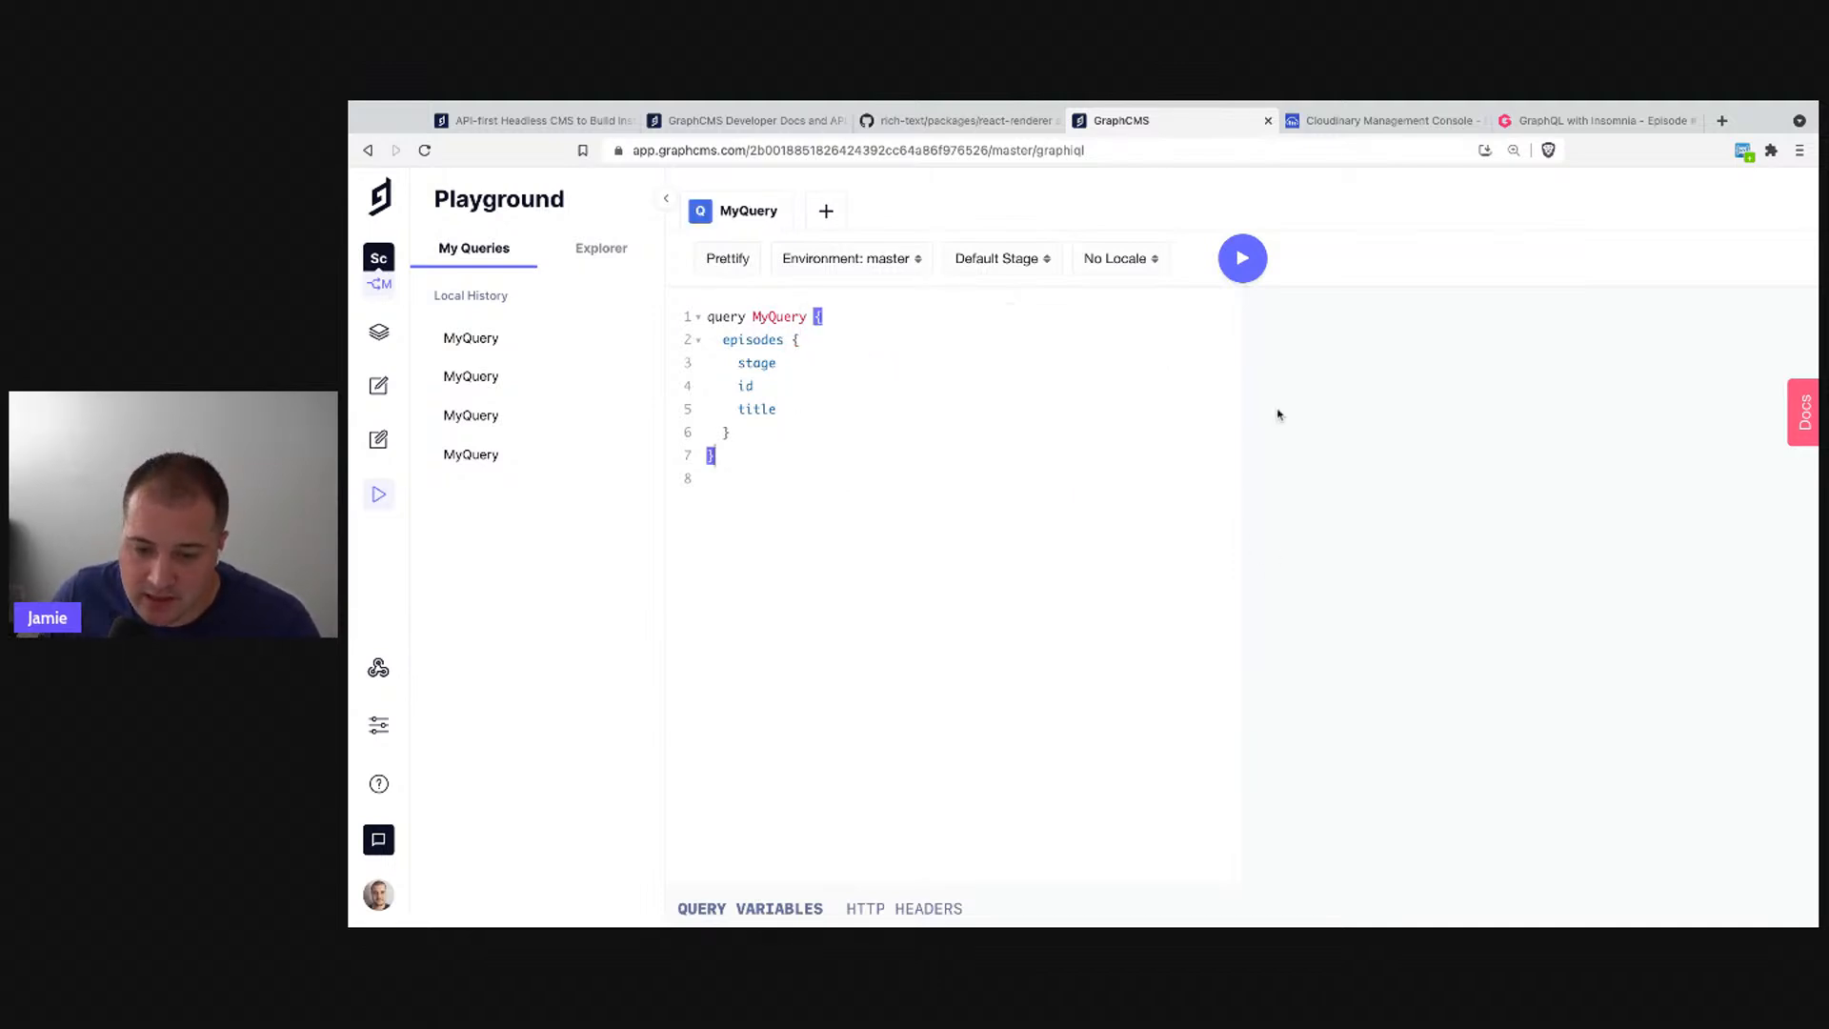
# - In a new query tab, start a mutation calling createInstructor
pyautogui.click(826, 210)
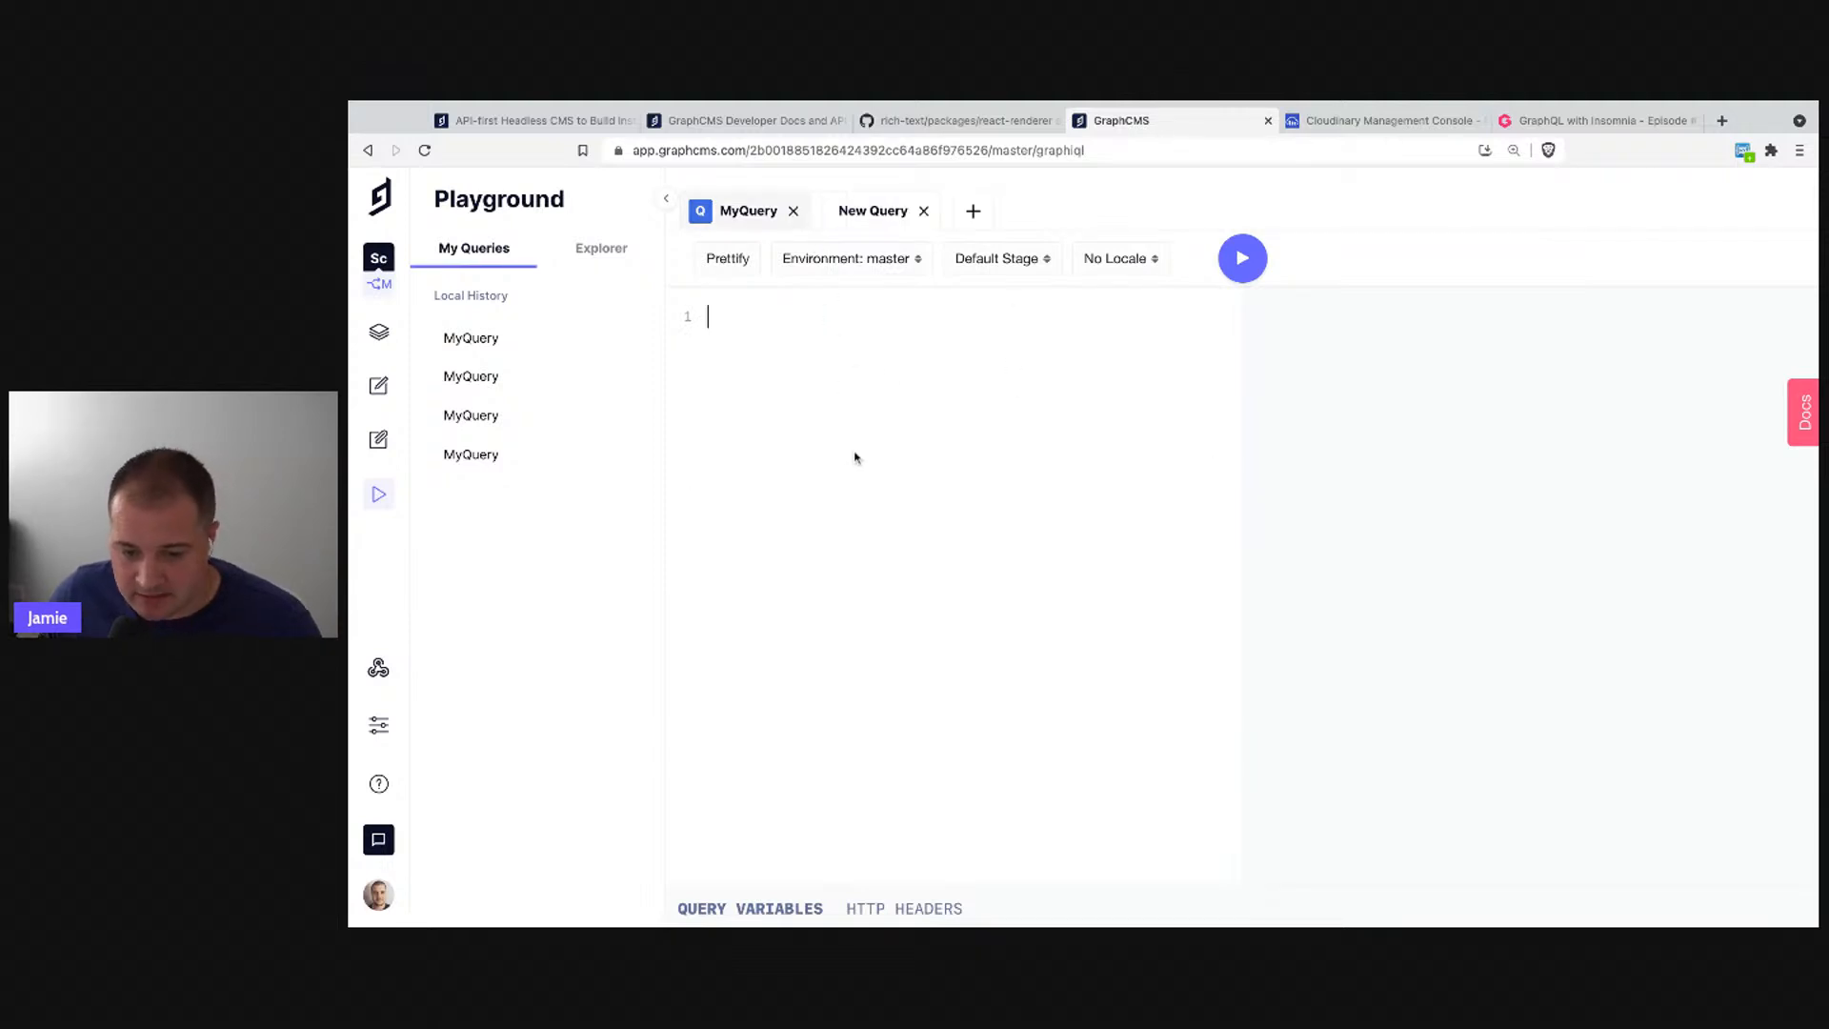
pyautogui.write('mut')
pyautogui.press('Return')
pyautogui.write('{')
pyautogui.press('Return')
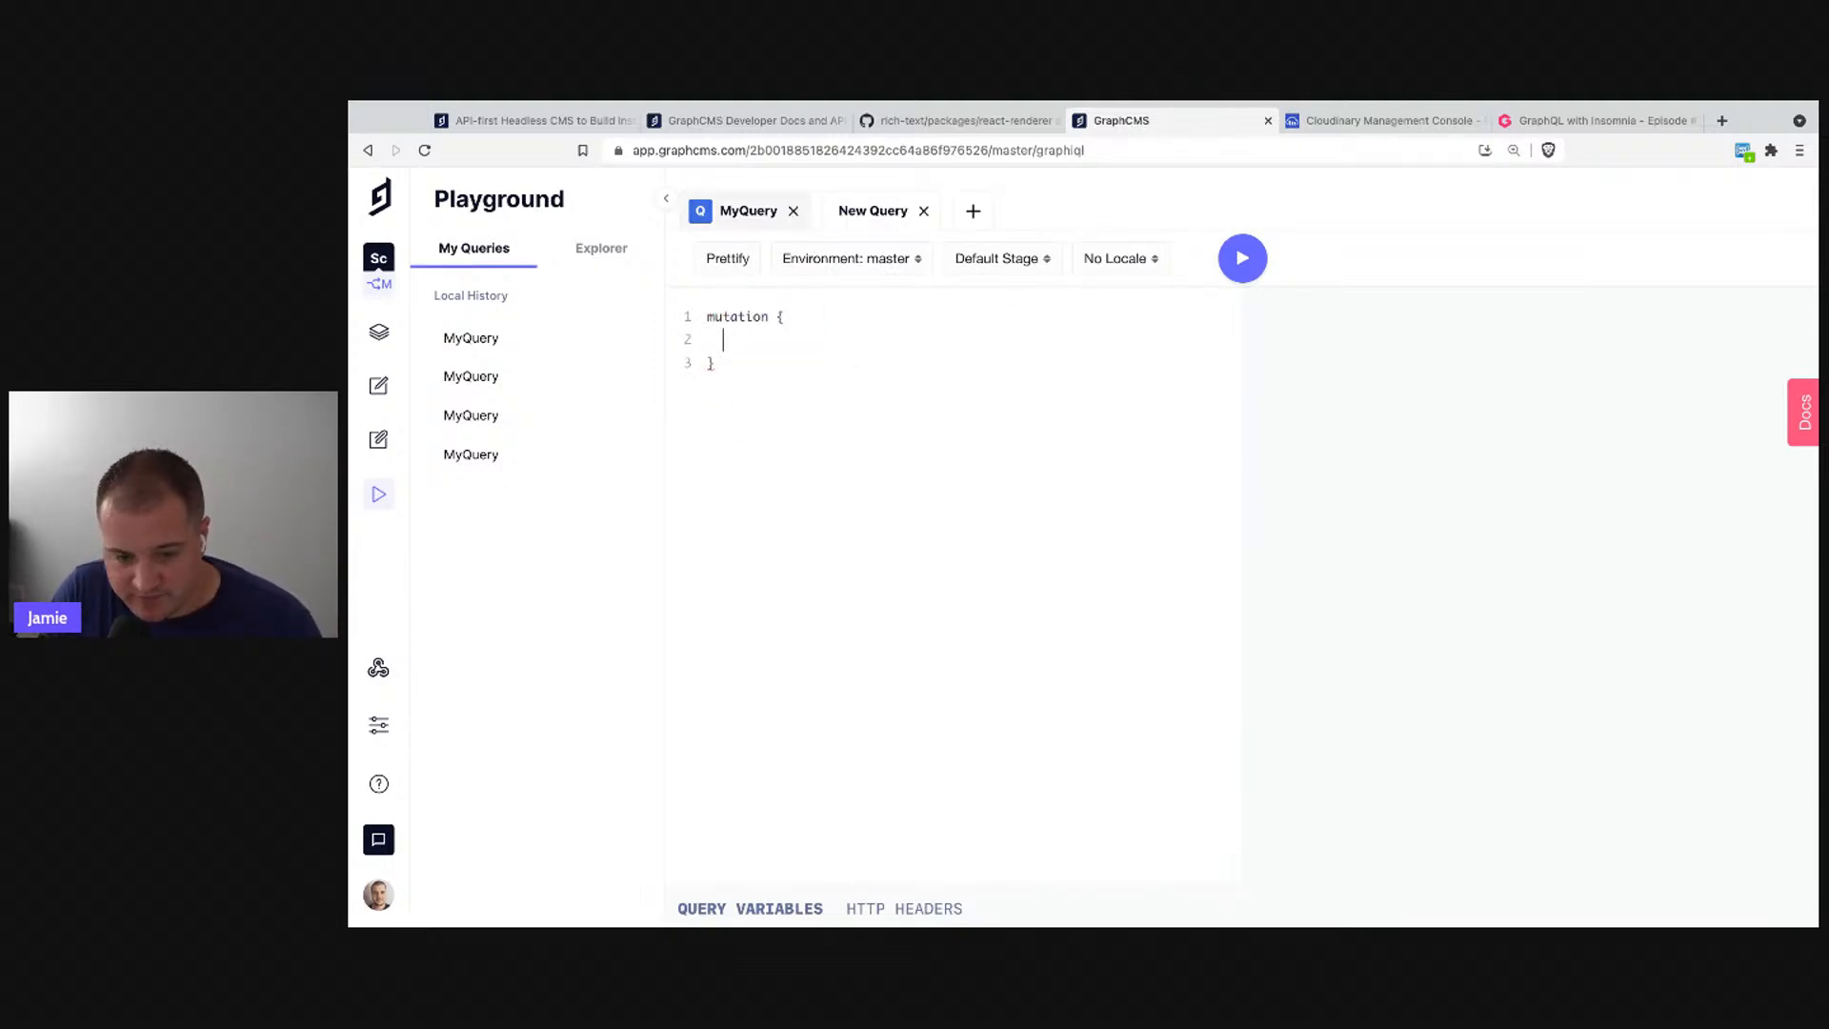
pyautogui.write('cre')
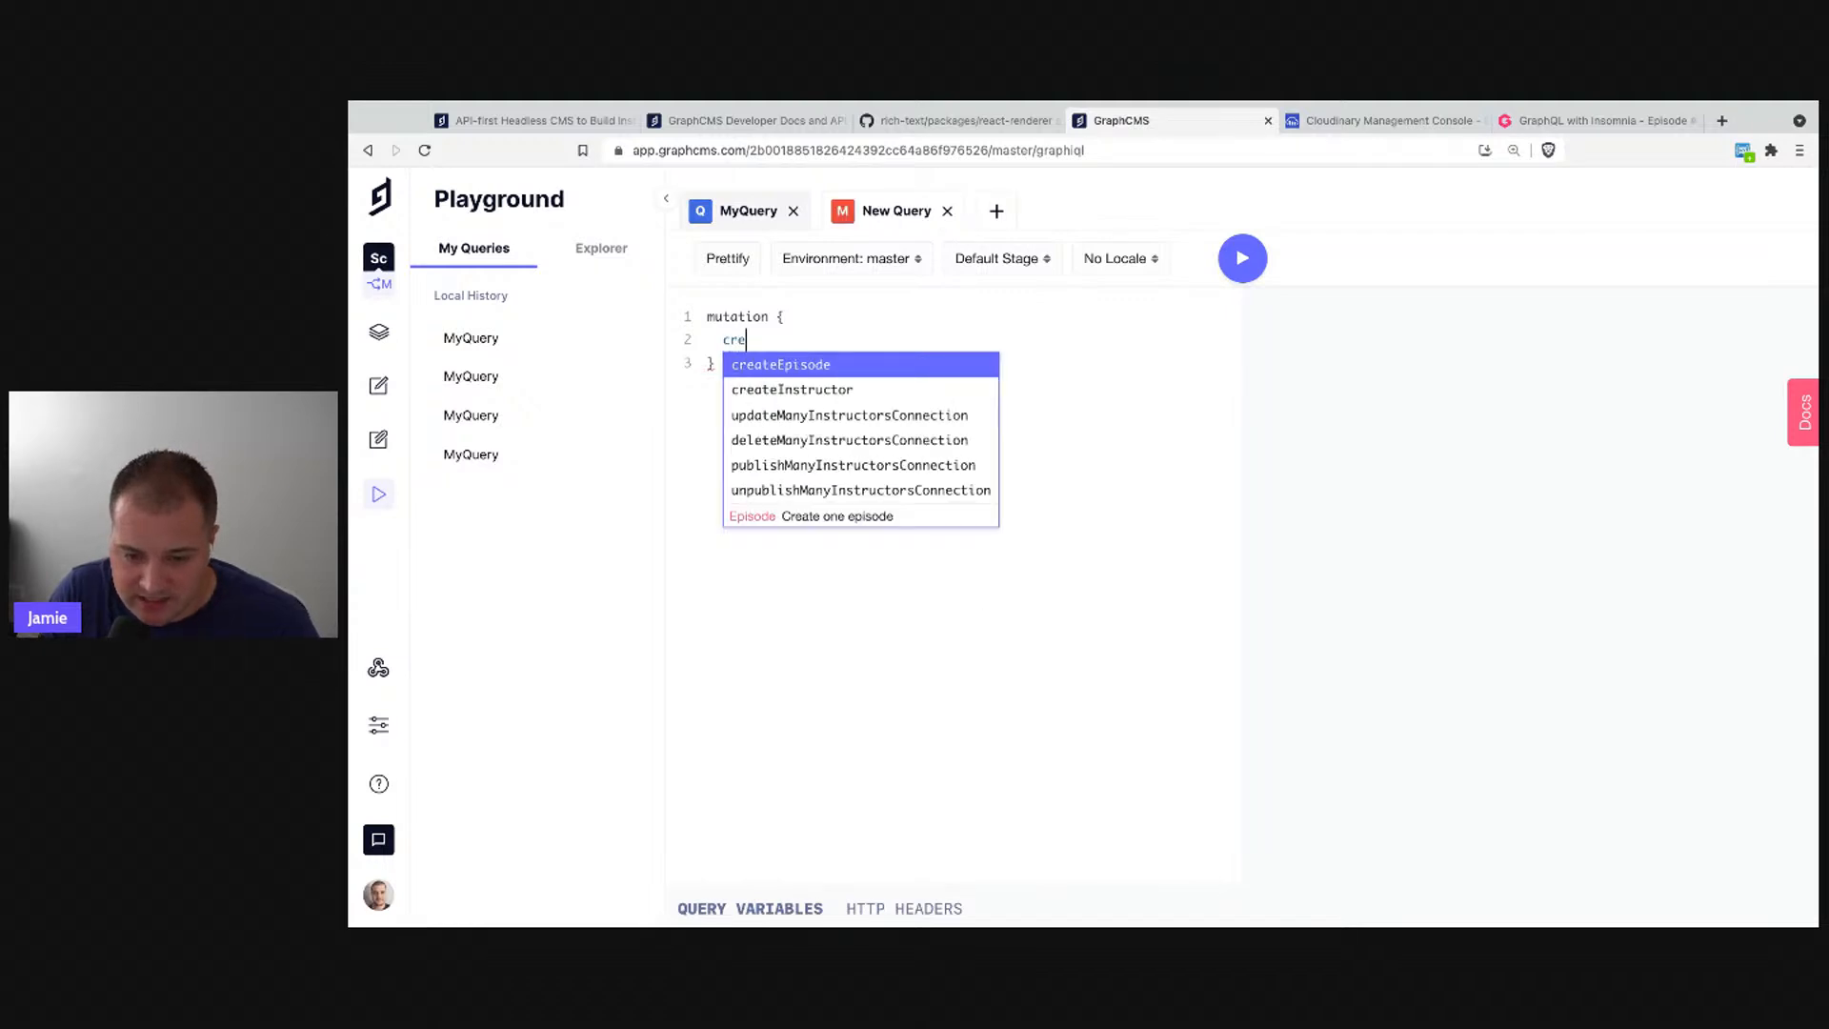
pyautogui.write('ateEpisodes')
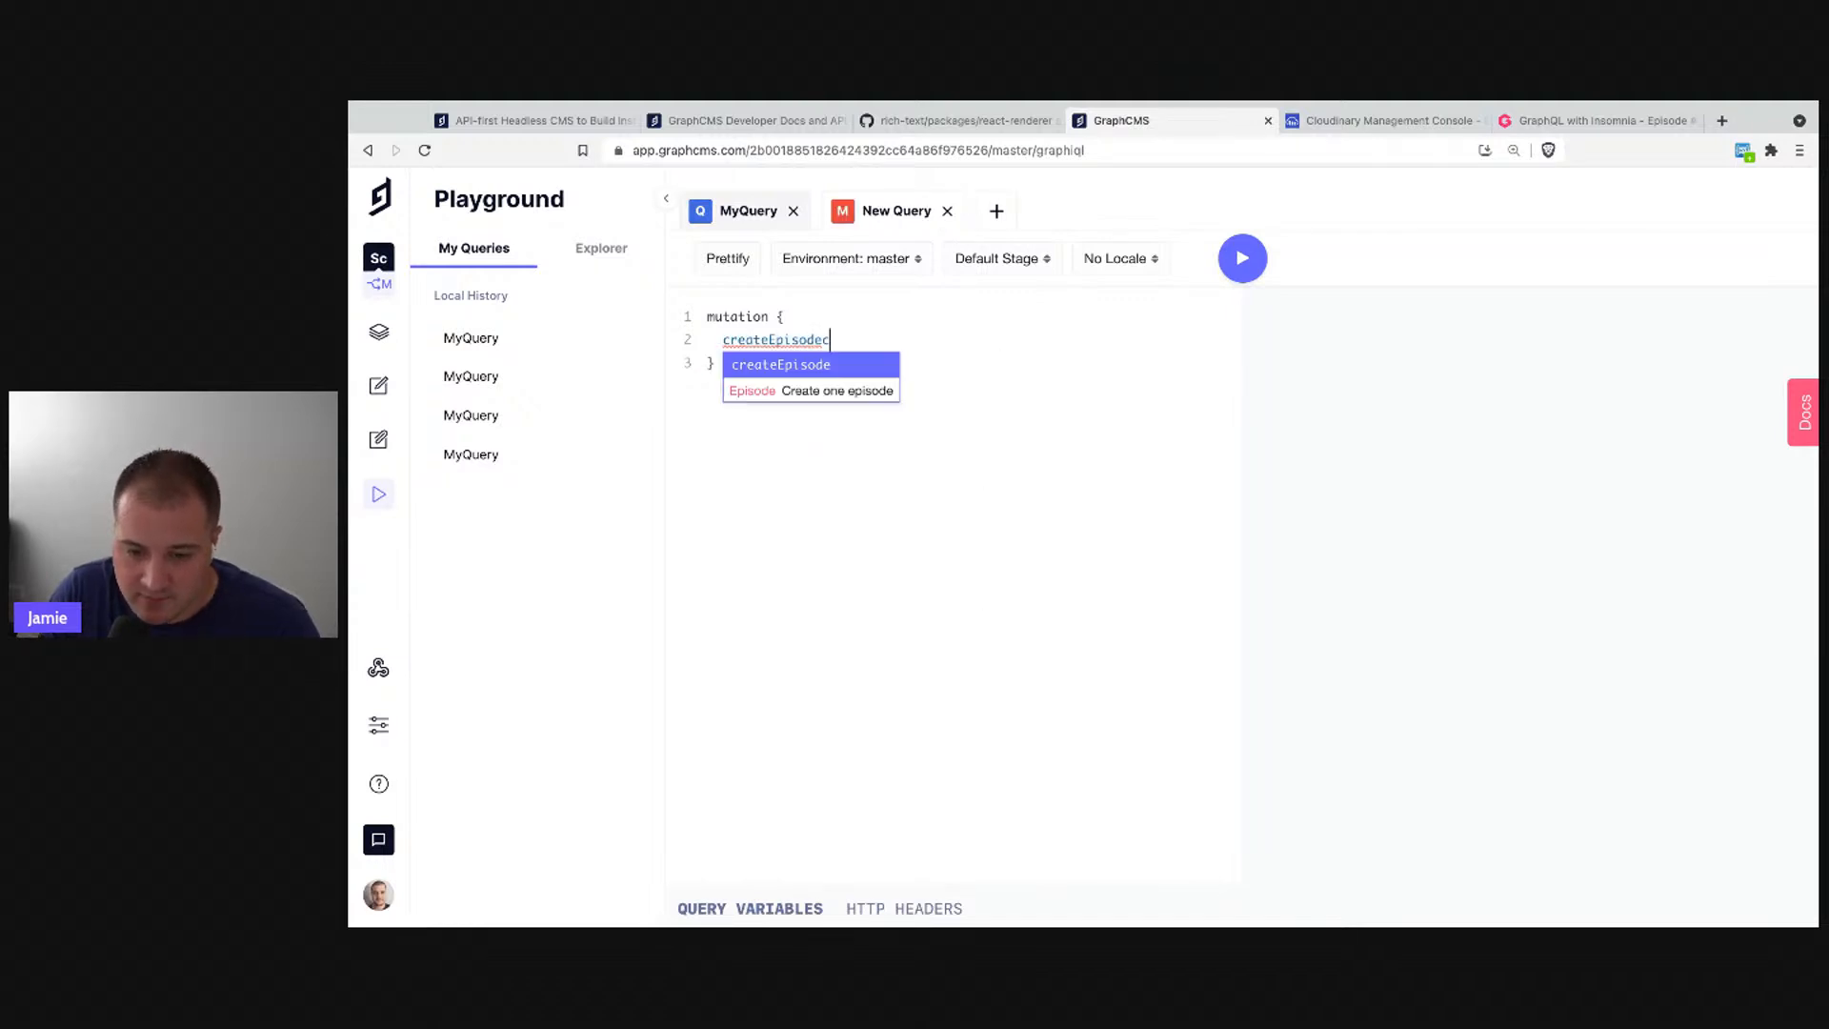
pyautogui.hotkey('alt', 'shift', 'Left')
pyautogui.write('crea')
pyautogui.press('Down')
pyautogui.press('Return')
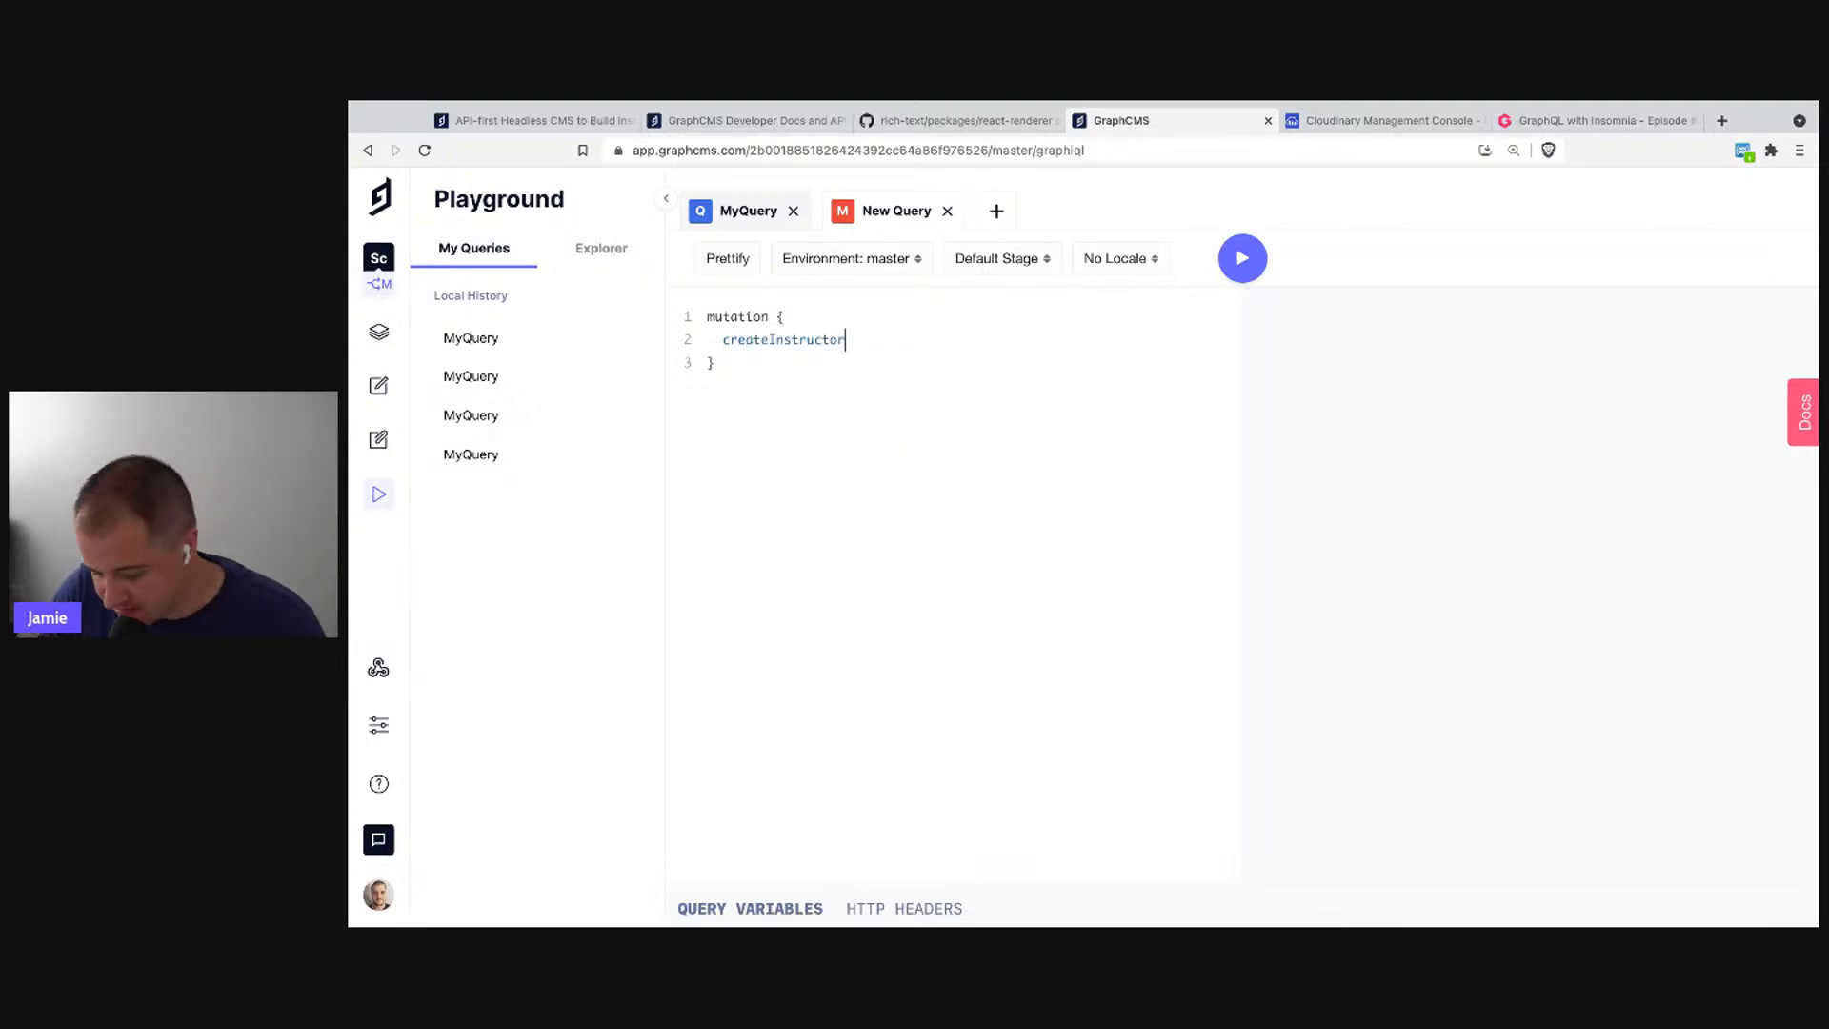
# - Give createInstructor data with name "GraphCMS" and request id and name back
pyautogui.write('(')
pyautogui.press('Return')
pyautogui.write(': {')
pyautogui.press('Return')
pyautogui.hotkey('ctrl', 'space')
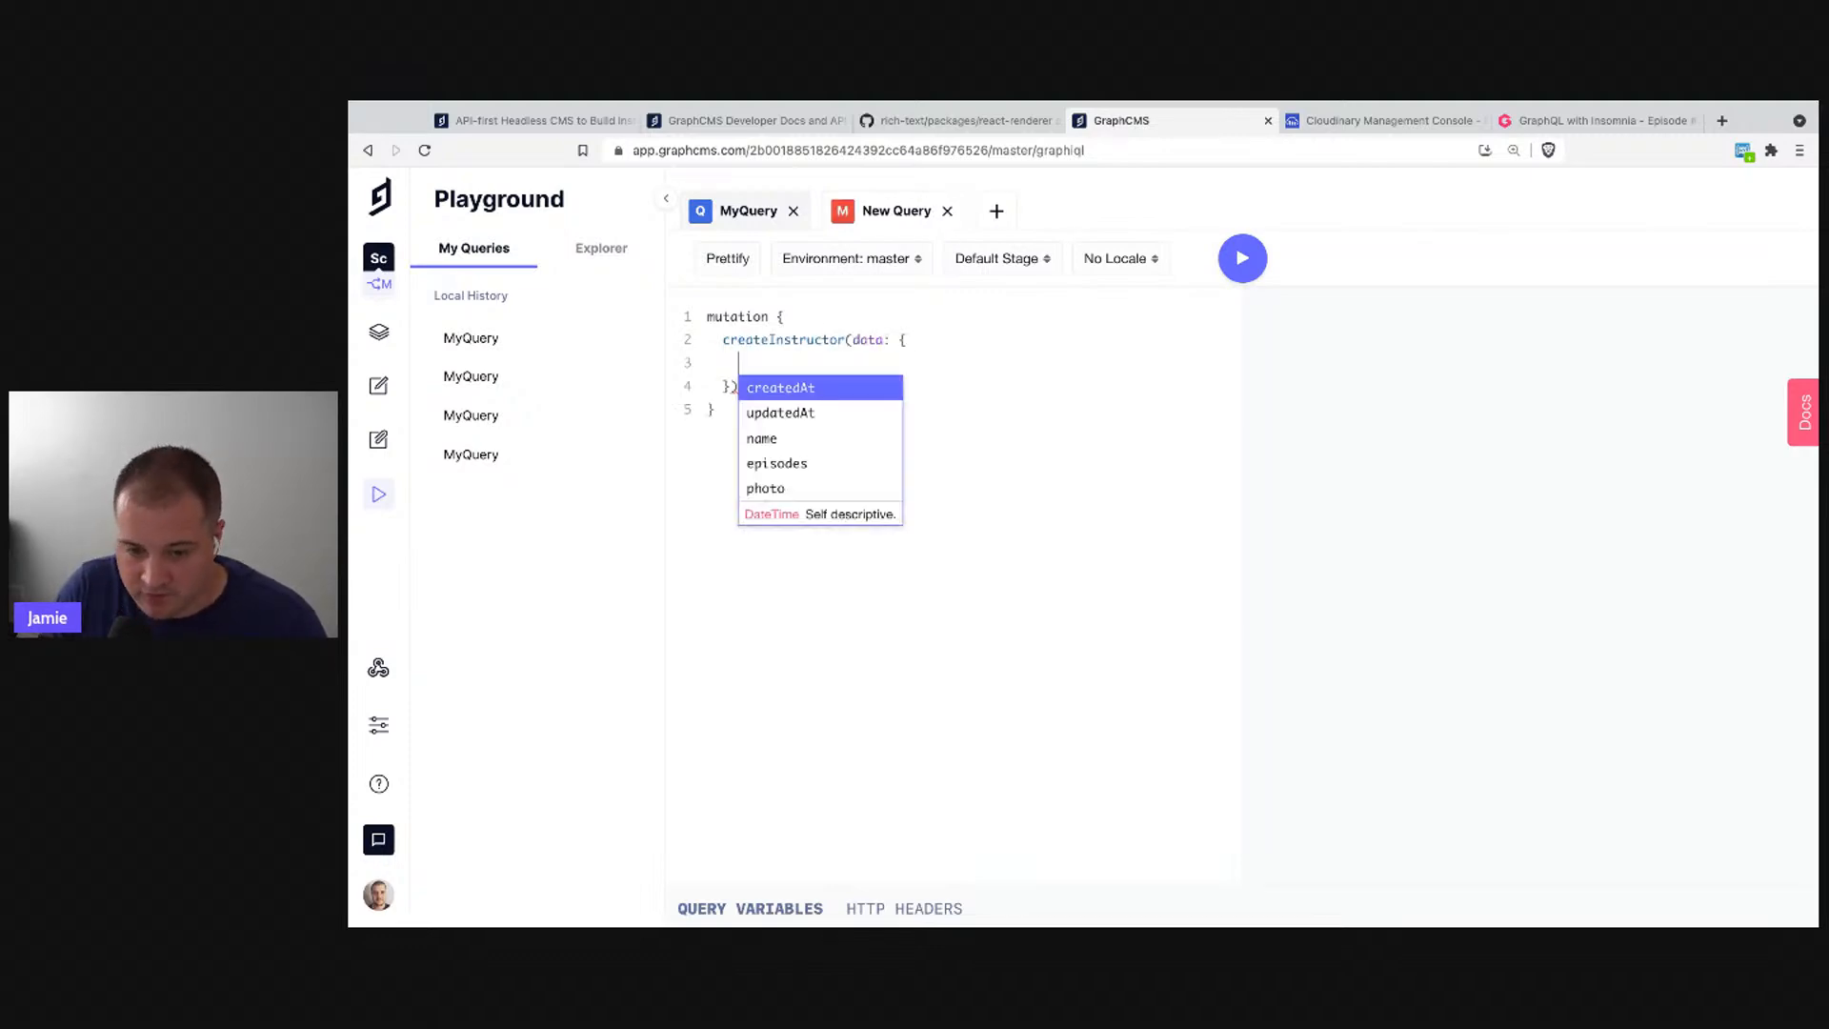
pyautogui.press('Down')
pyautogui.press('Down')
pyautogui.press('Return')
pyautogui.write(': "')
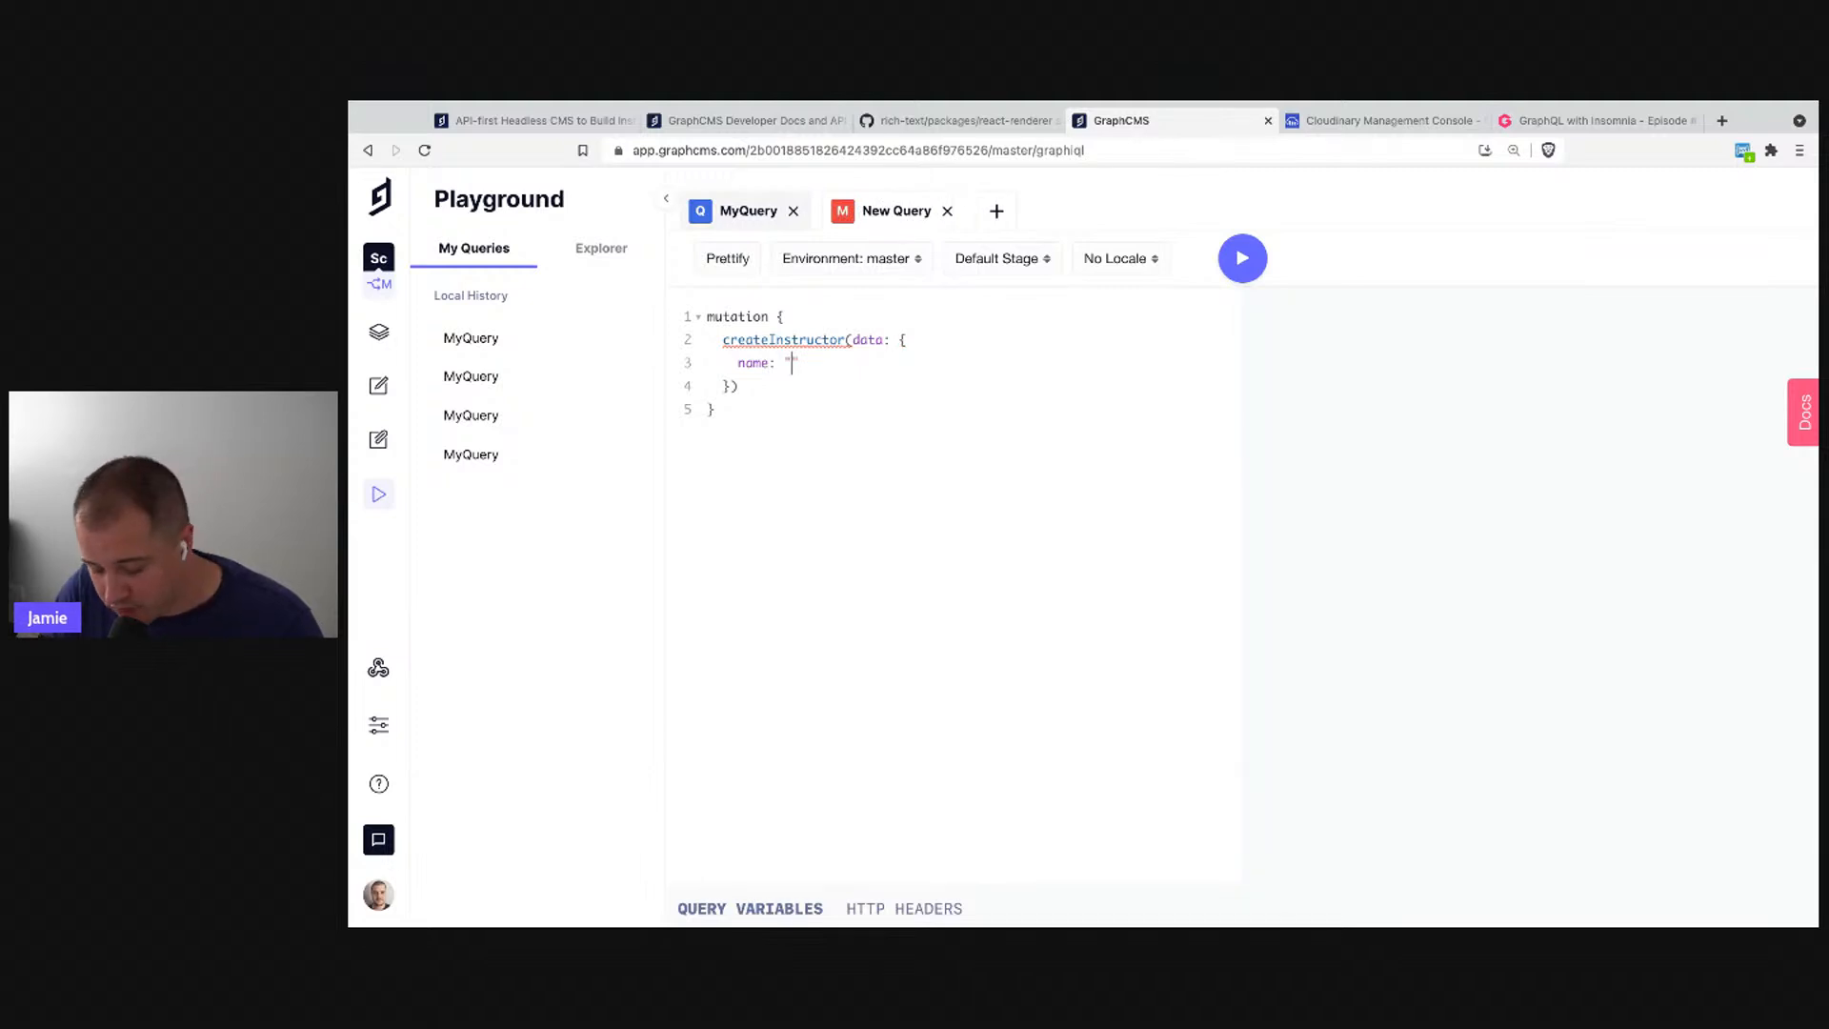
pyautogui.write('GraphCMS')
pyautogui.press('Down')
pyautogui.write('{')
pyautogui.press('Return')
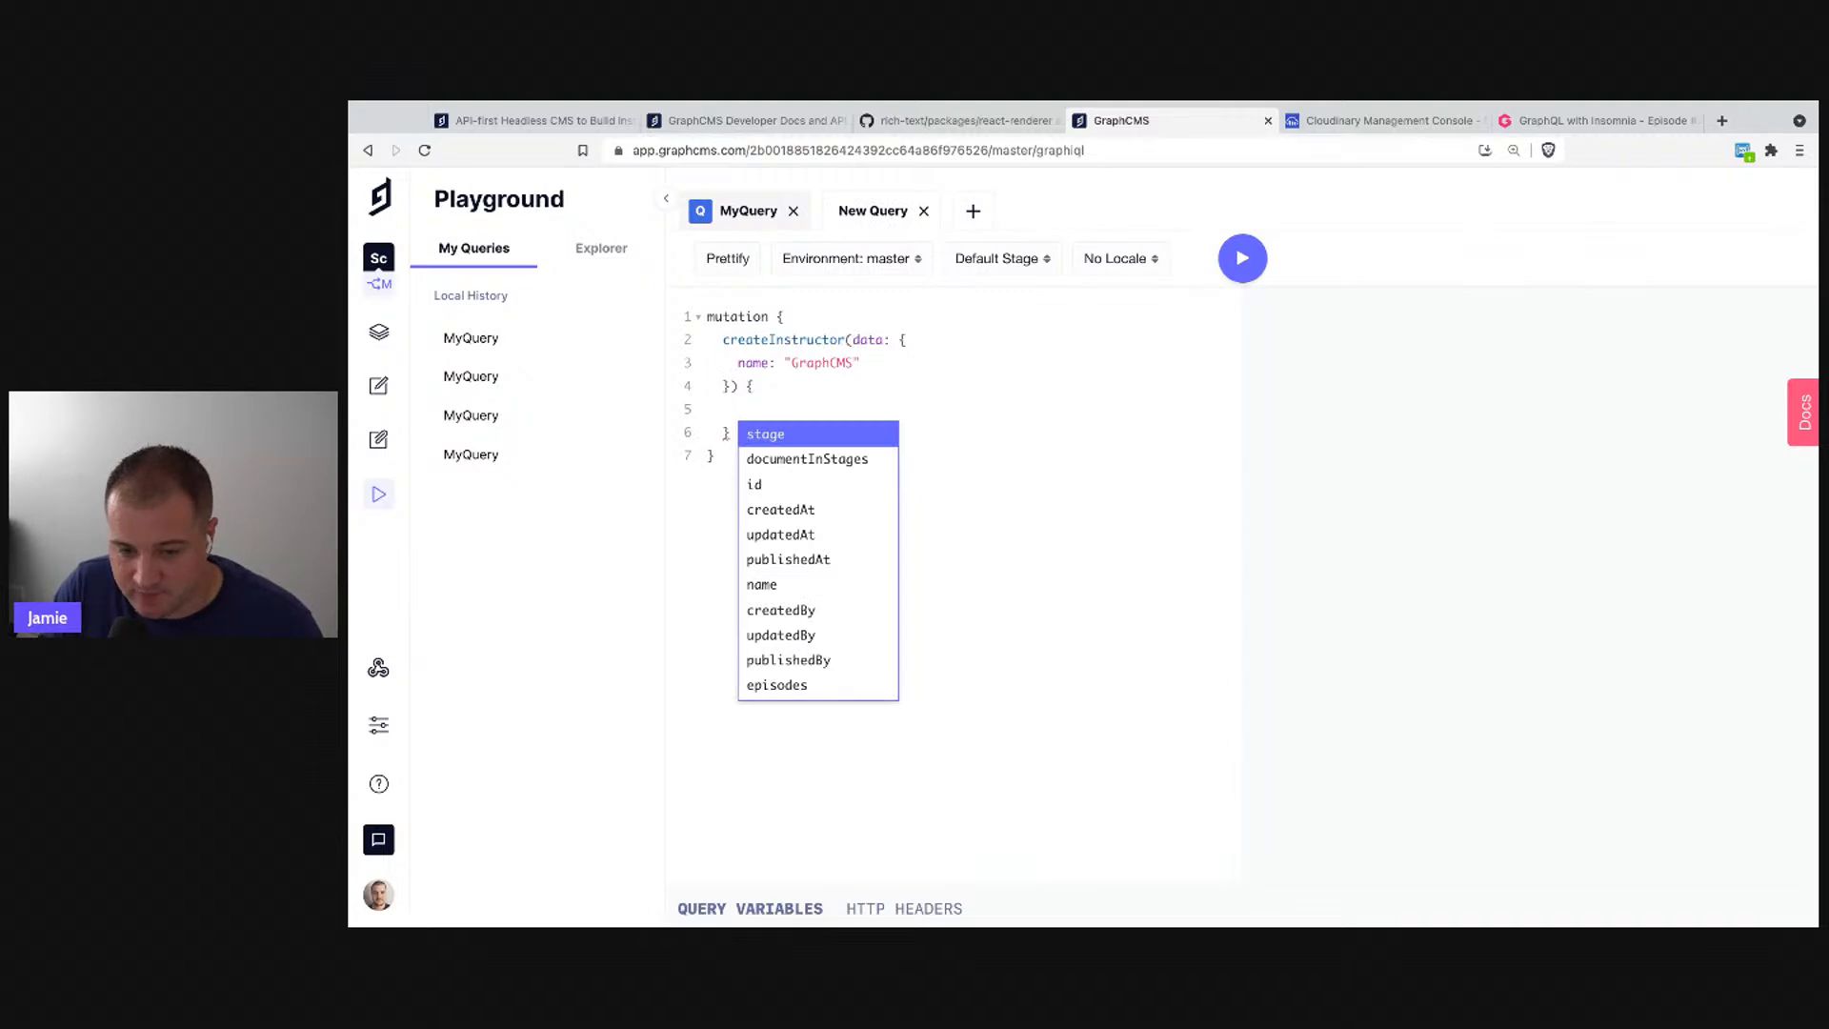
pyautogui.write('id')
pyautogui.press('Return')
pyautogui.write('name')
pyautogui.press('Escape')
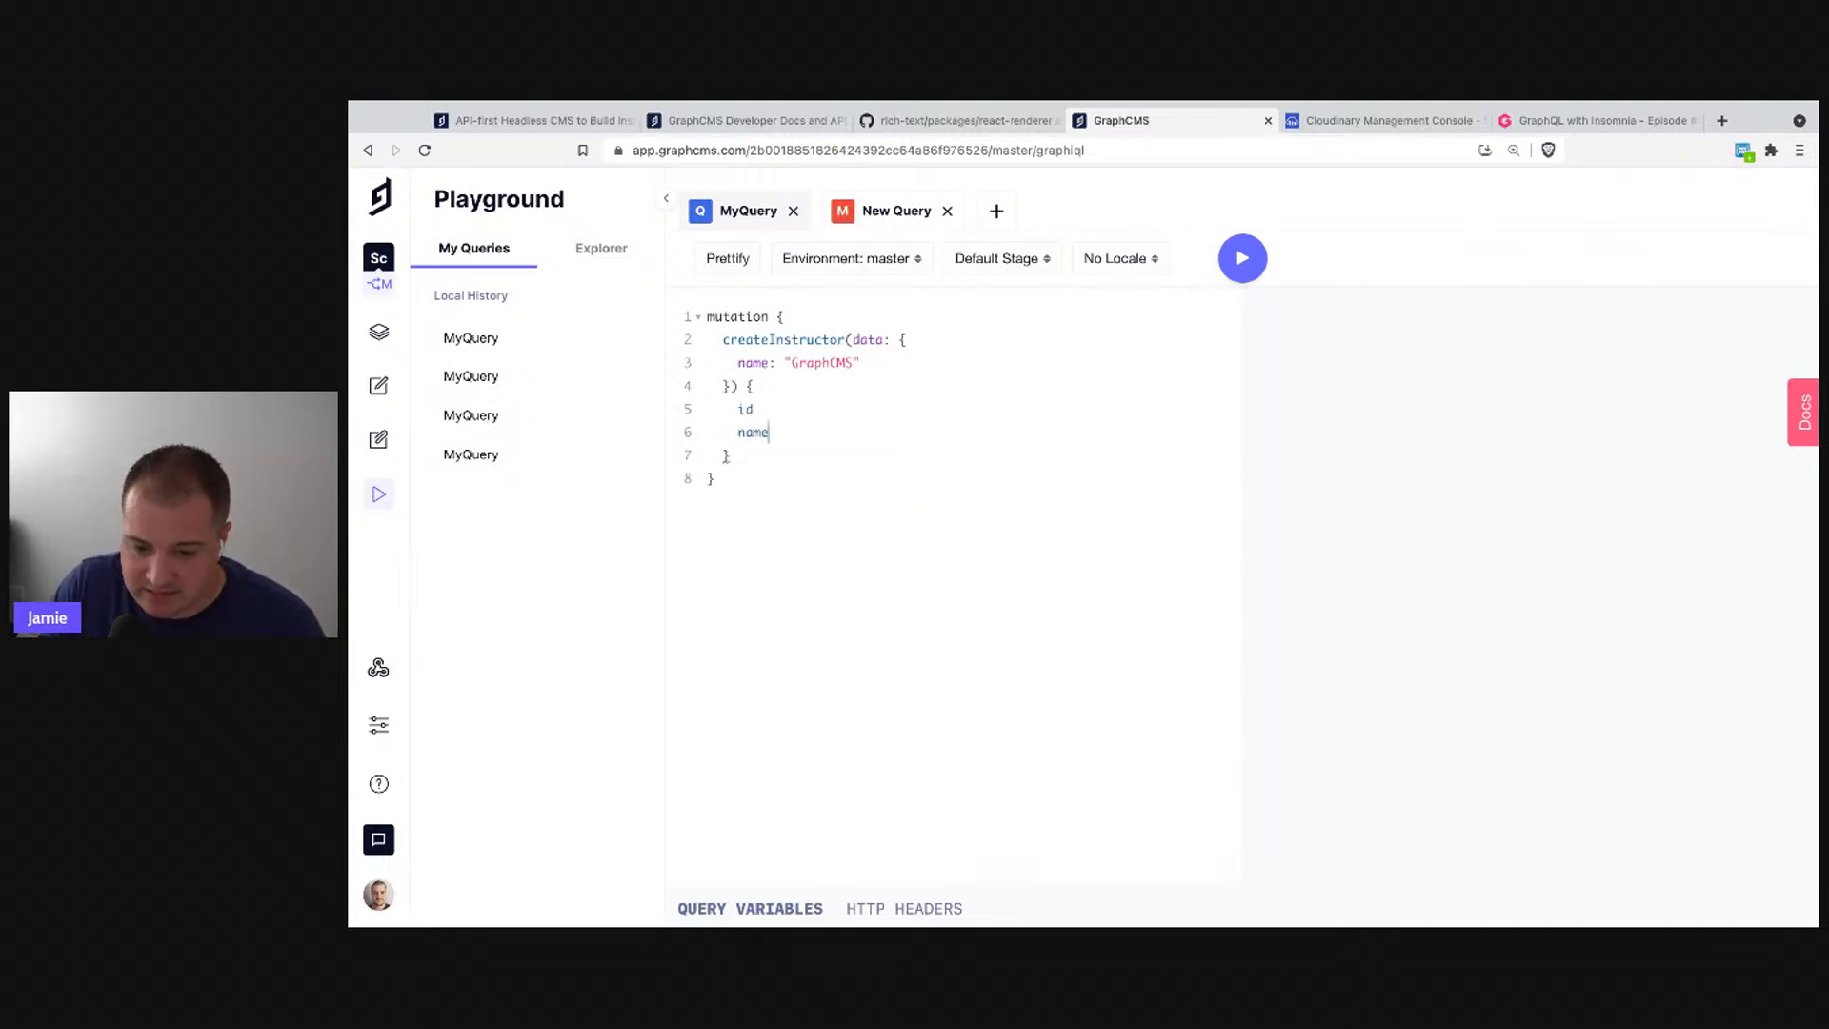
# - Run the mutation, copy the new instructor's id, and open a fresh empty tab
pyautogui.click(1243, 259)
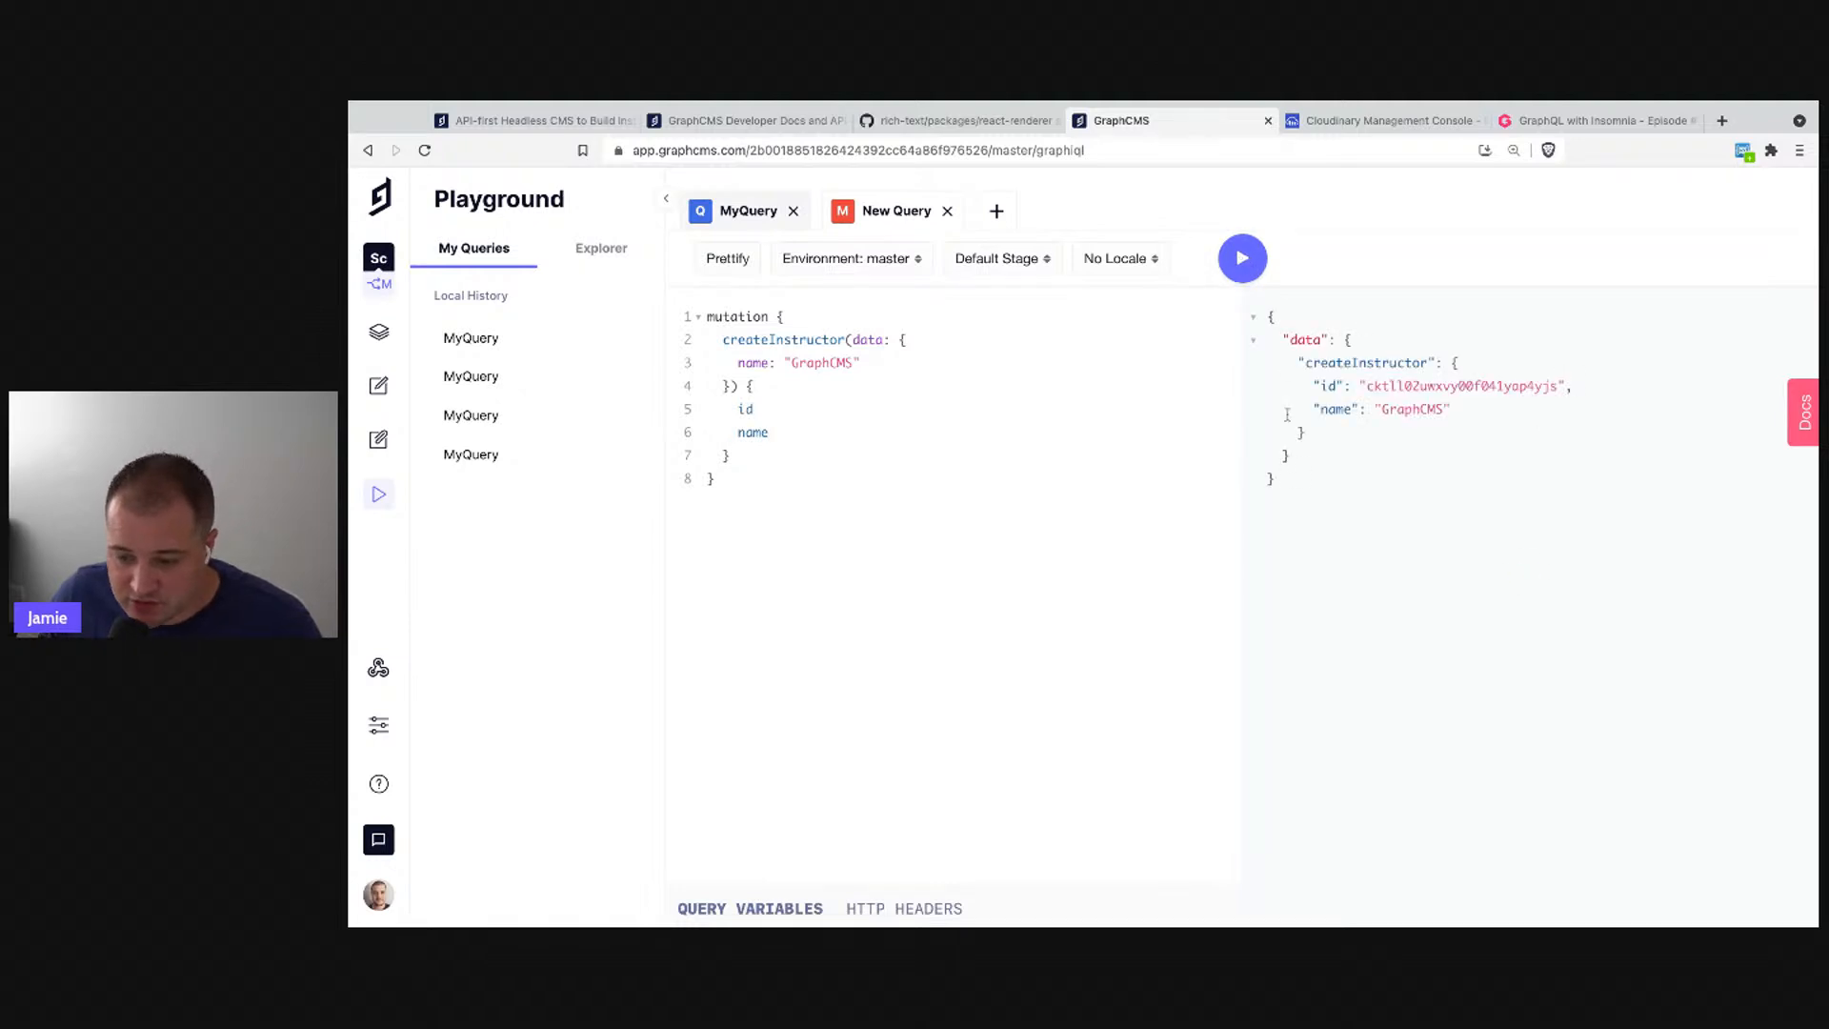
pyautogui.doubleClick(1403, 387)
pyautogui.press('super+c')
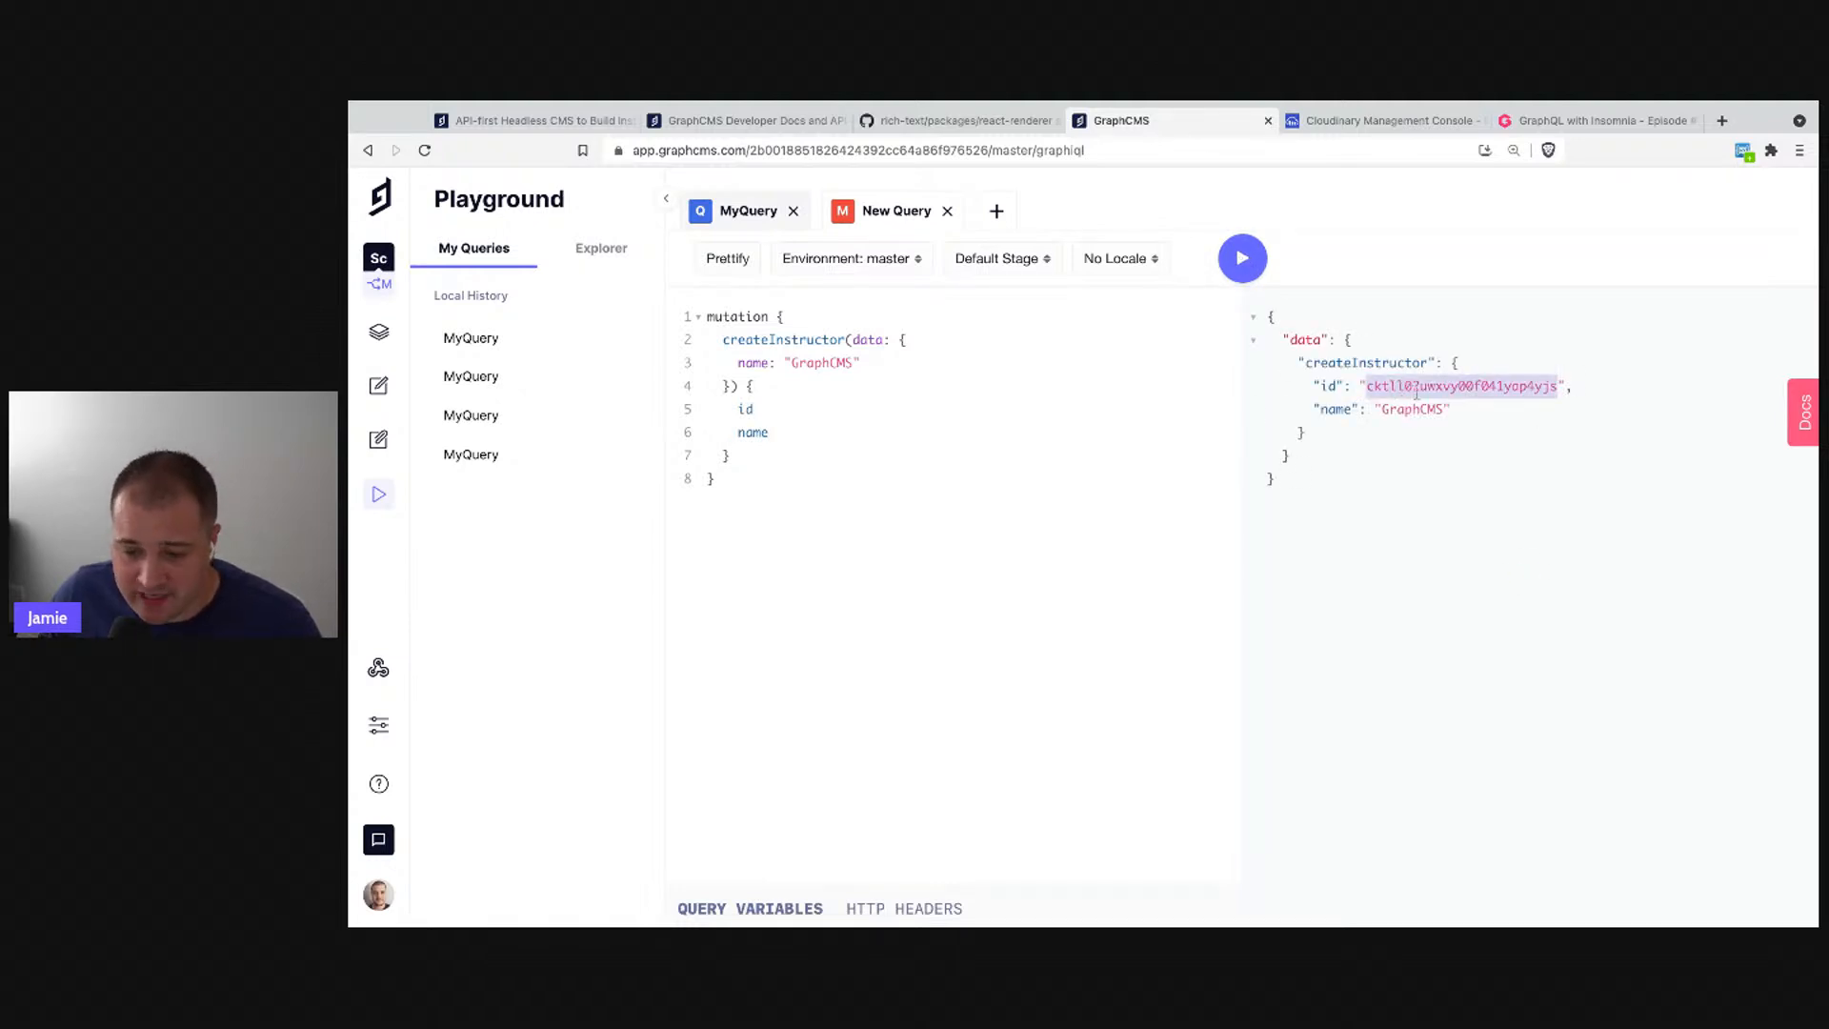
pyautogui.click(848, 343)
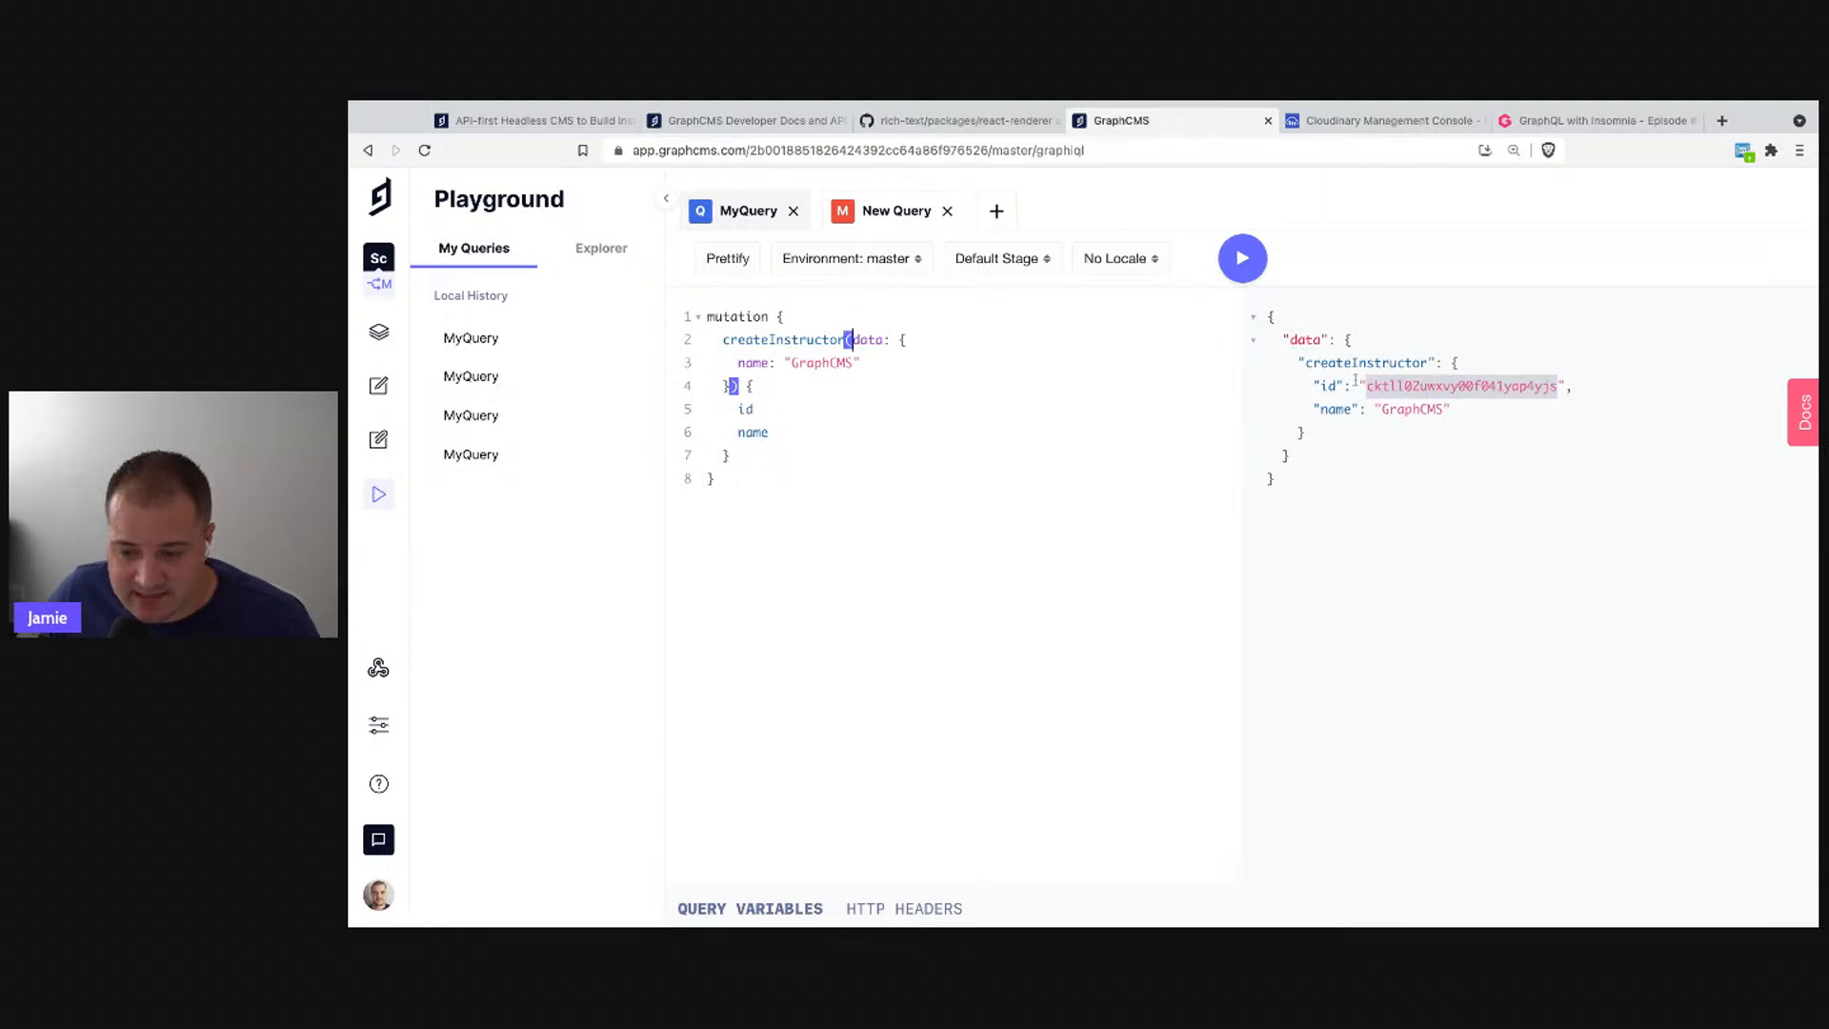
pyautogui.click(995, 212)
pyautogui.click(910, 413)
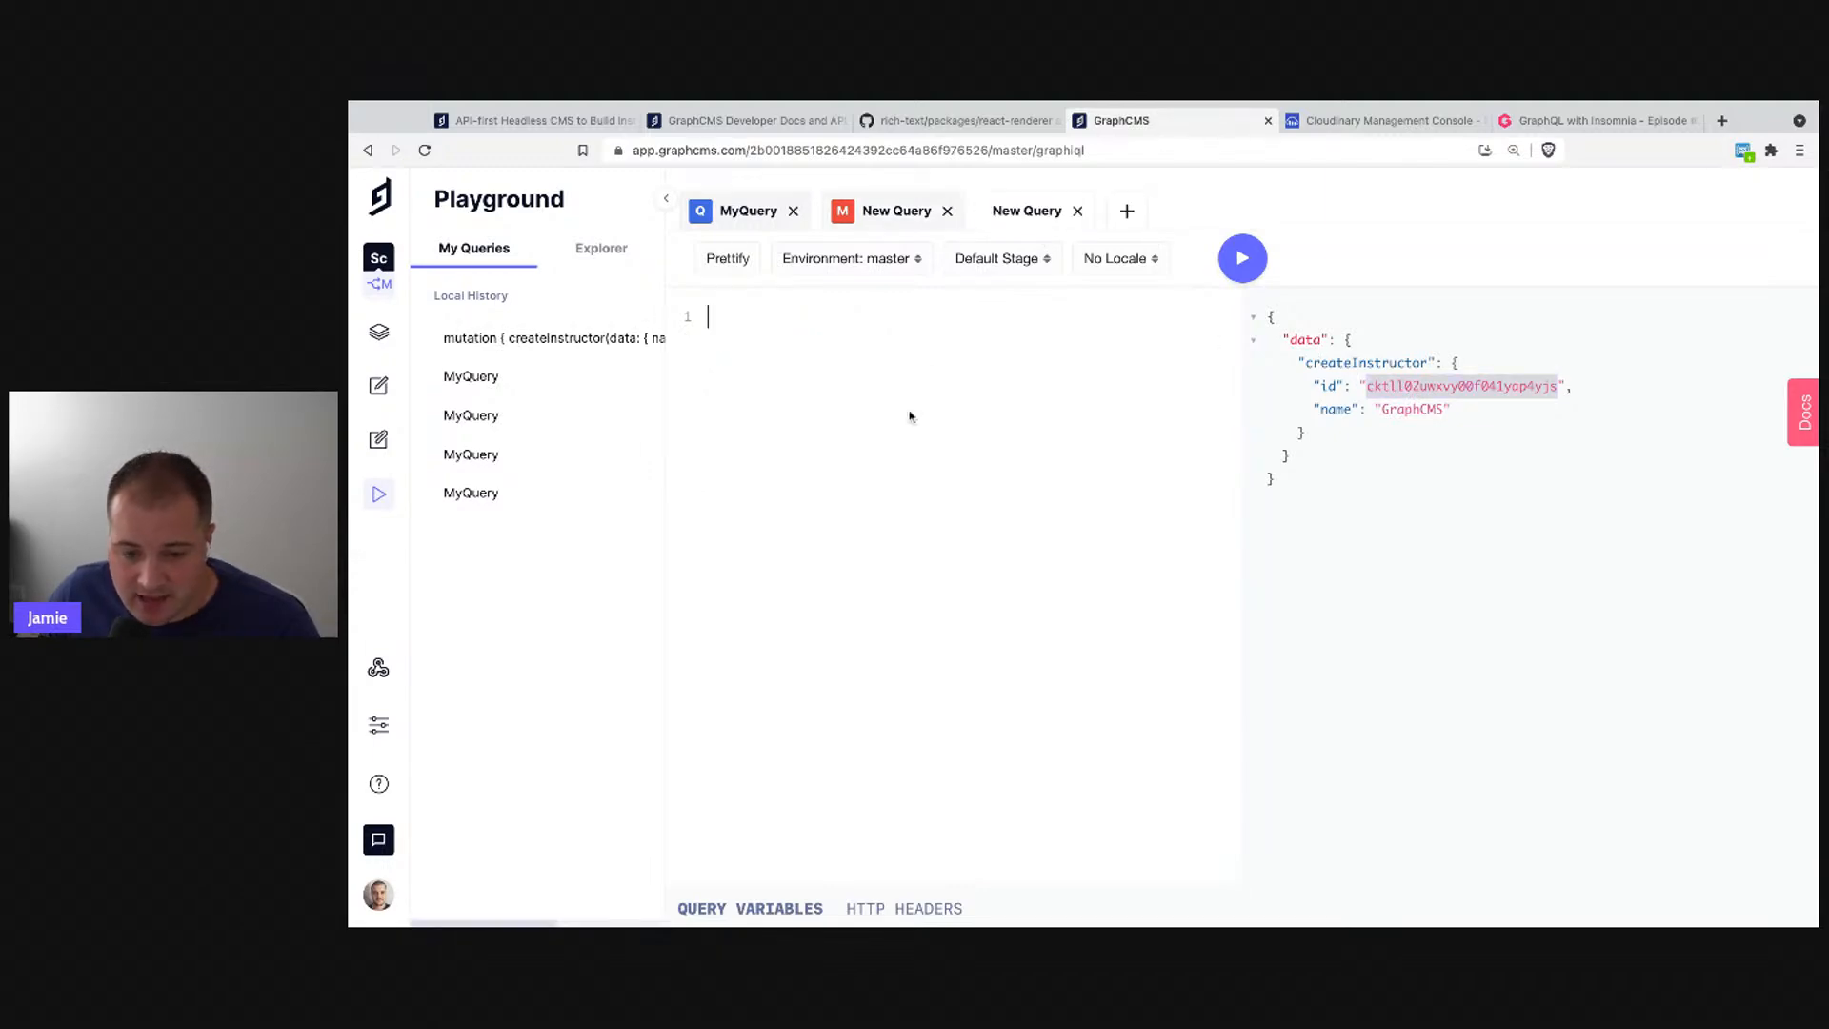
# - Write an instructor query filtered by where id set to the copied instructor id
pyautogui.write('{')
pyautogui.press('Return')
pyautogui.write('q')
pyautogui.press('BackSpace')
pyautogui.write('in')
pyautogui.press('Return')
pyautogui.write('(')
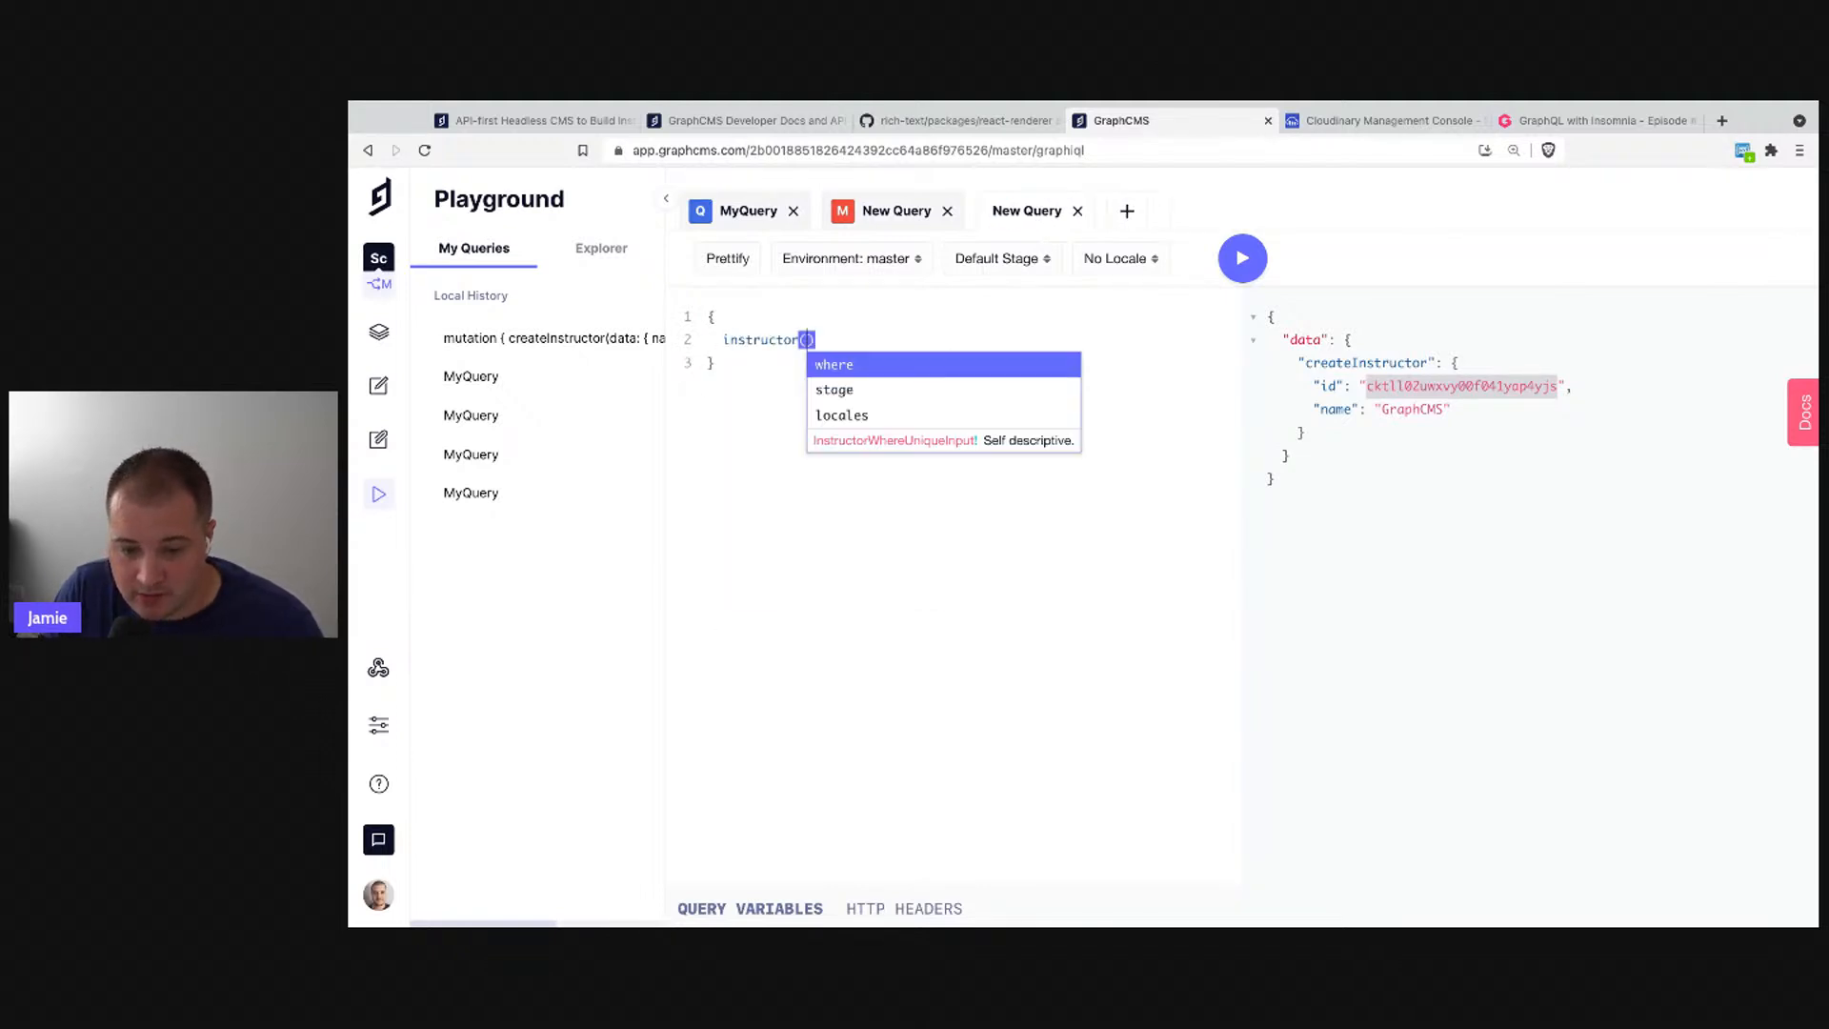
pyautogui.press('Return')
pyautogui.write('{')
pyautogui.press('Return')
pyautogui.write('id: "')
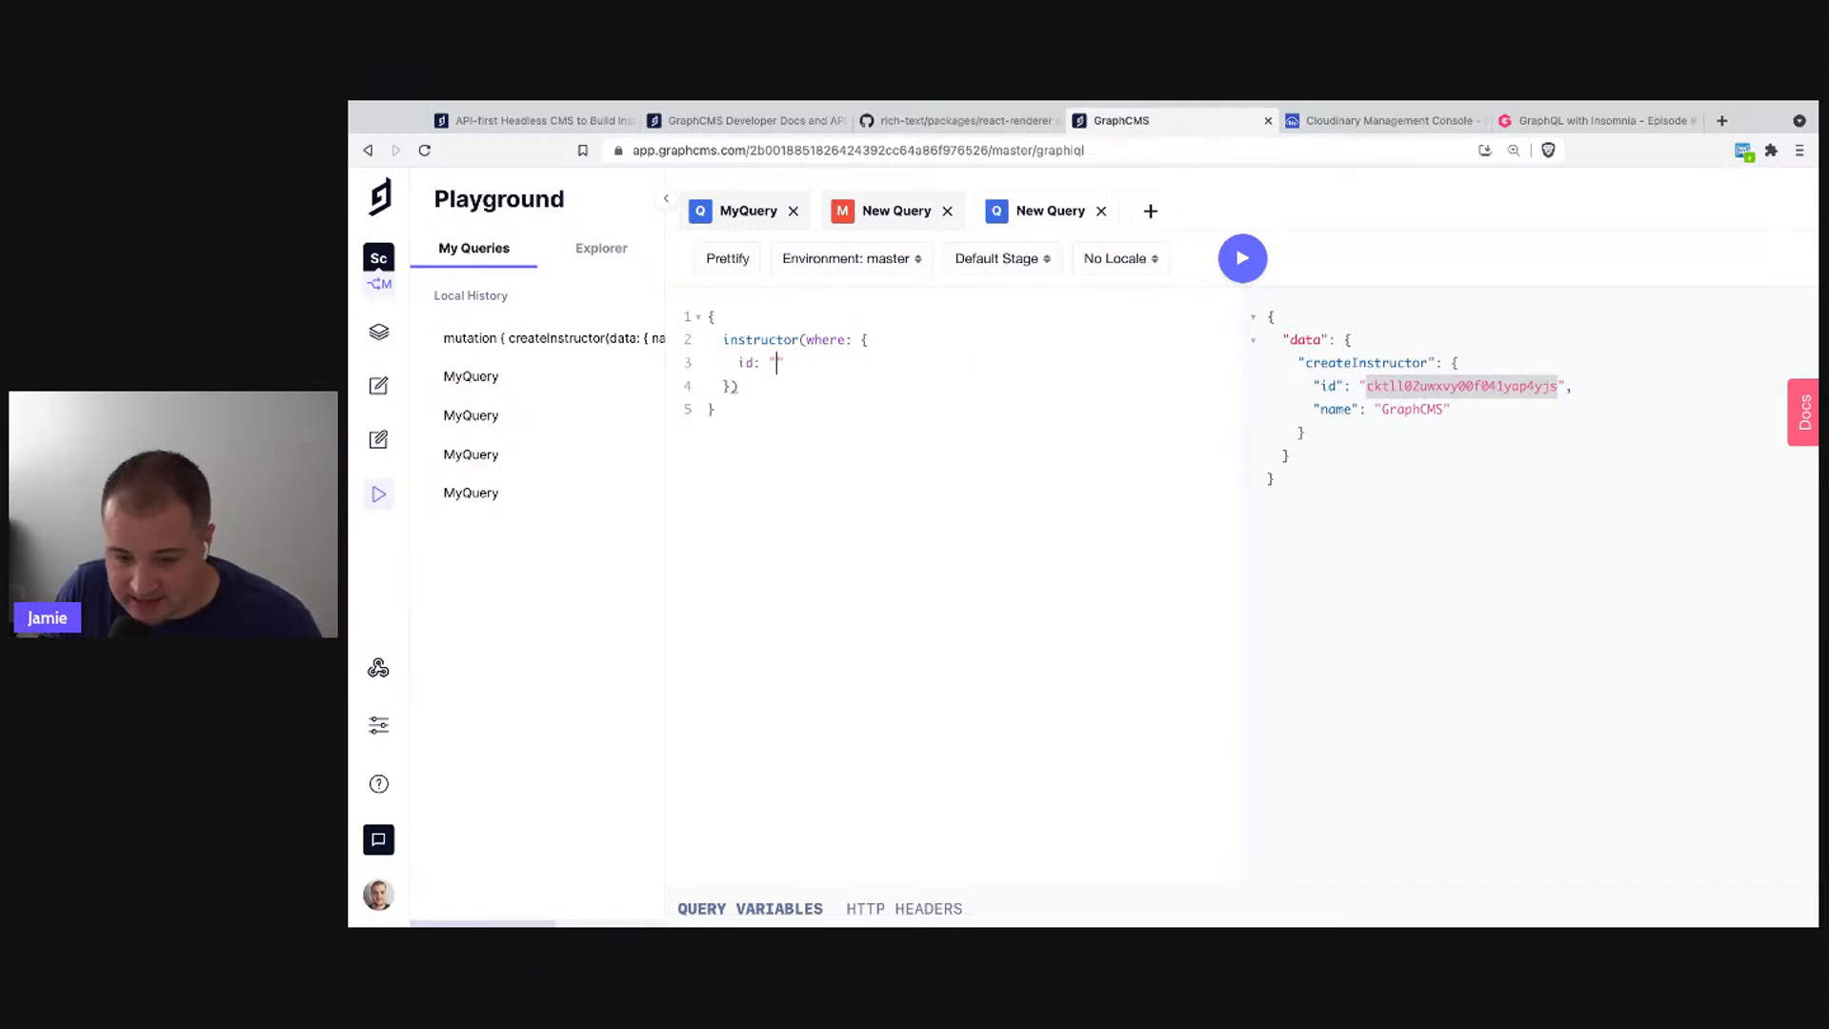
pyautogui.press('super+v')
# - Request the name field, run the lookup returning 'GraphCMS', and return to MyQuery
pyautogui.press('Down')
pyautogui.write('{')
pyautogui.press('Return')
pyautogui.write('name')
pyautogui.press('super+Return')
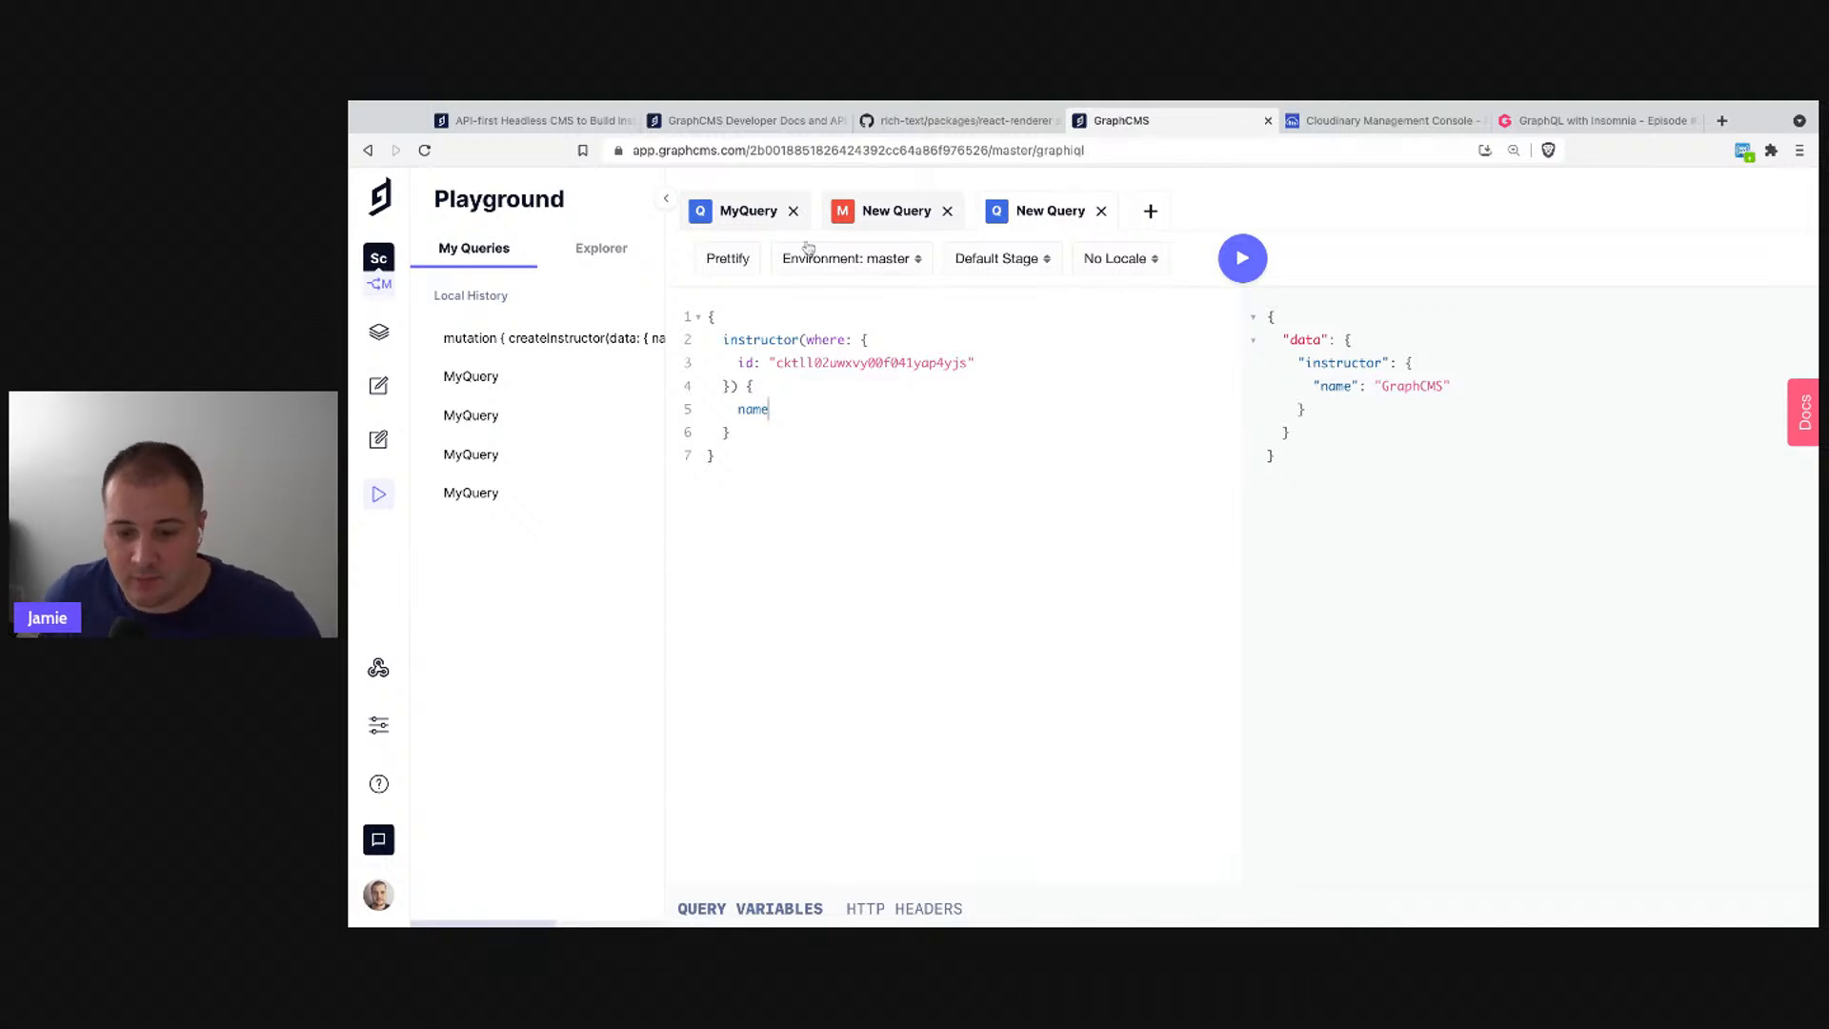
pyautogui.click(749, 218)
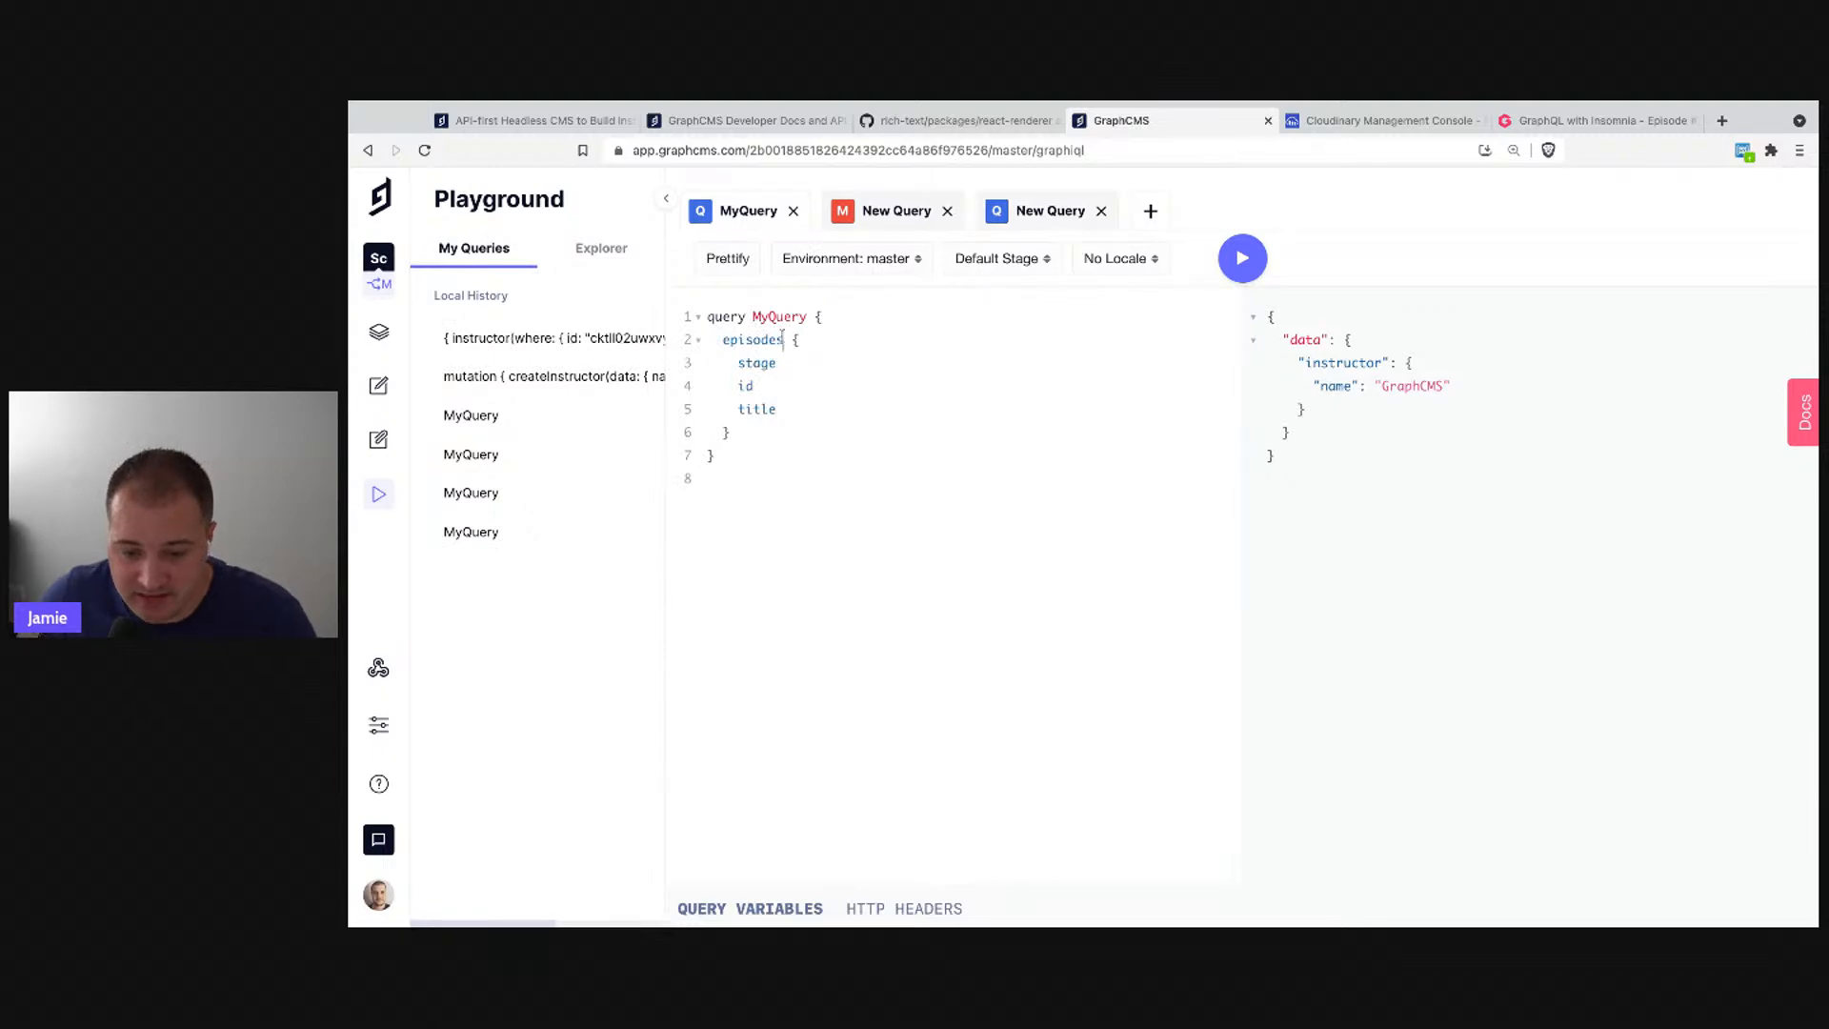
# - Add empty parentheses after episodes, review its arguments in the Docs panel, then close it
pyautogui.write('()')
pyautogui.click(754, 339)
pyautogui.keyDown('super'); pyautogui.click(754, 342); pyautogui.keyUp('super')
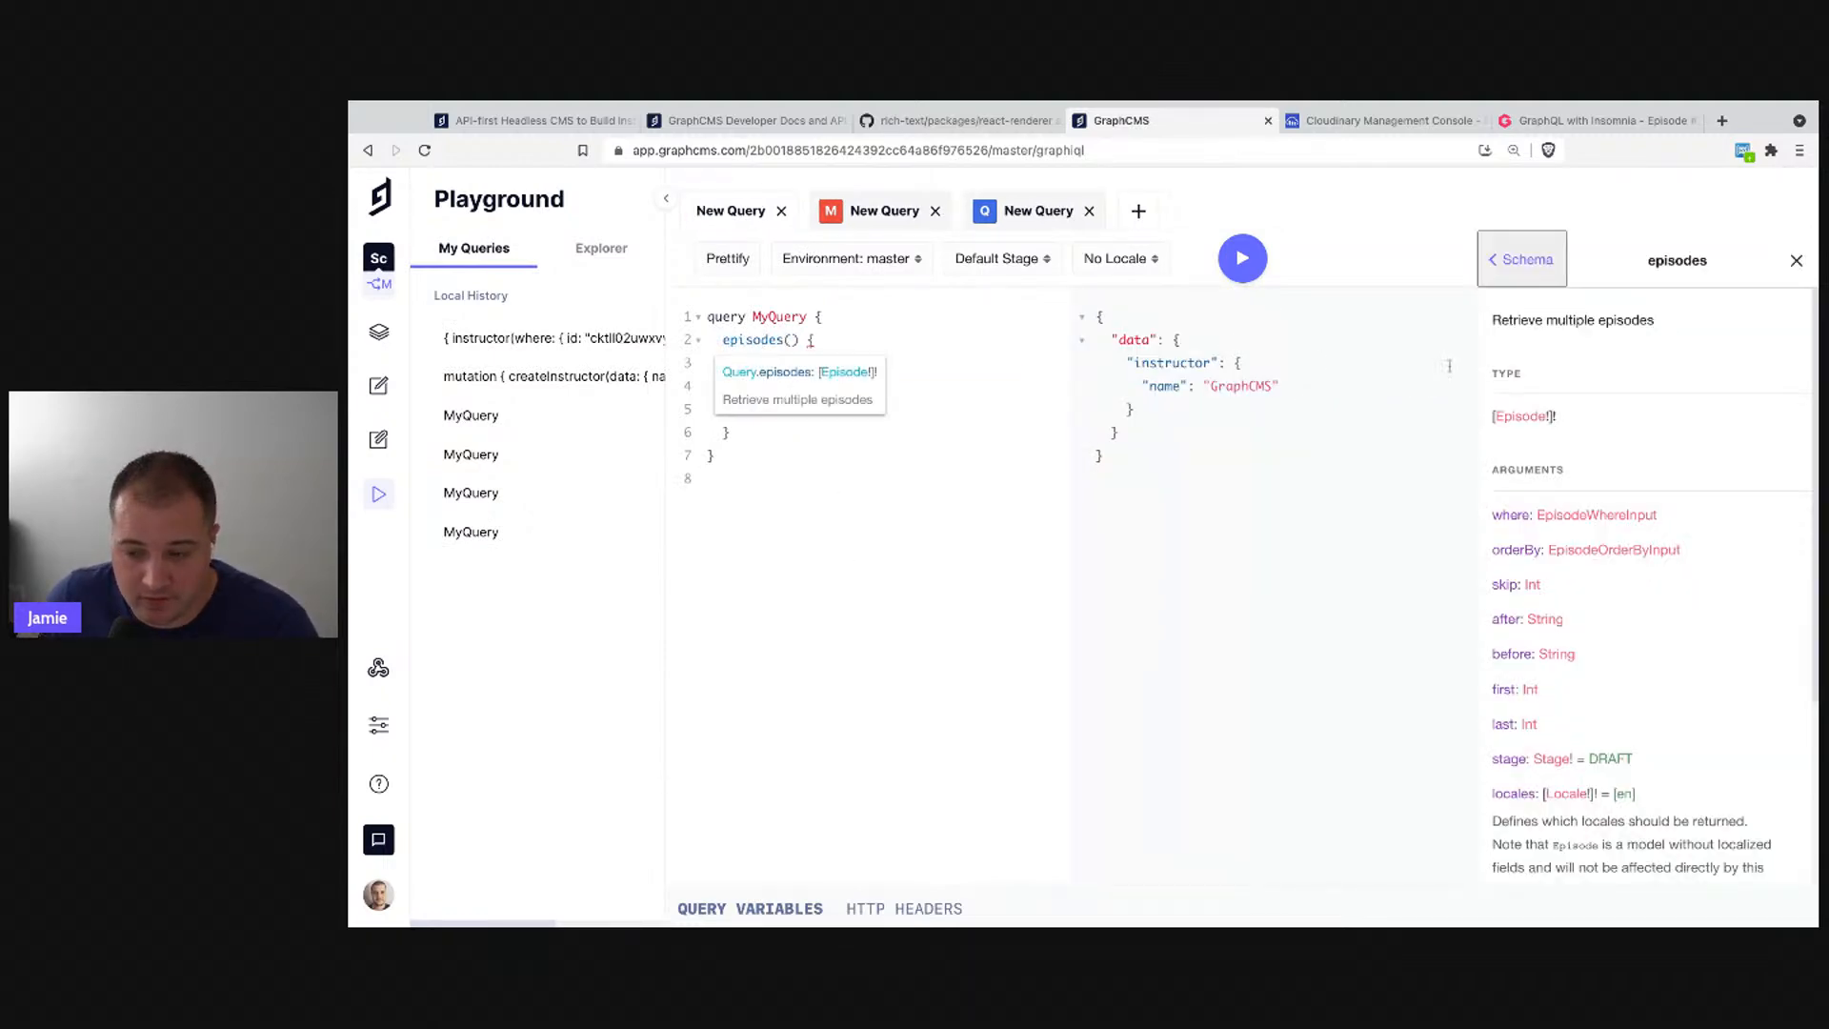
pyautogui.click(812, 340)
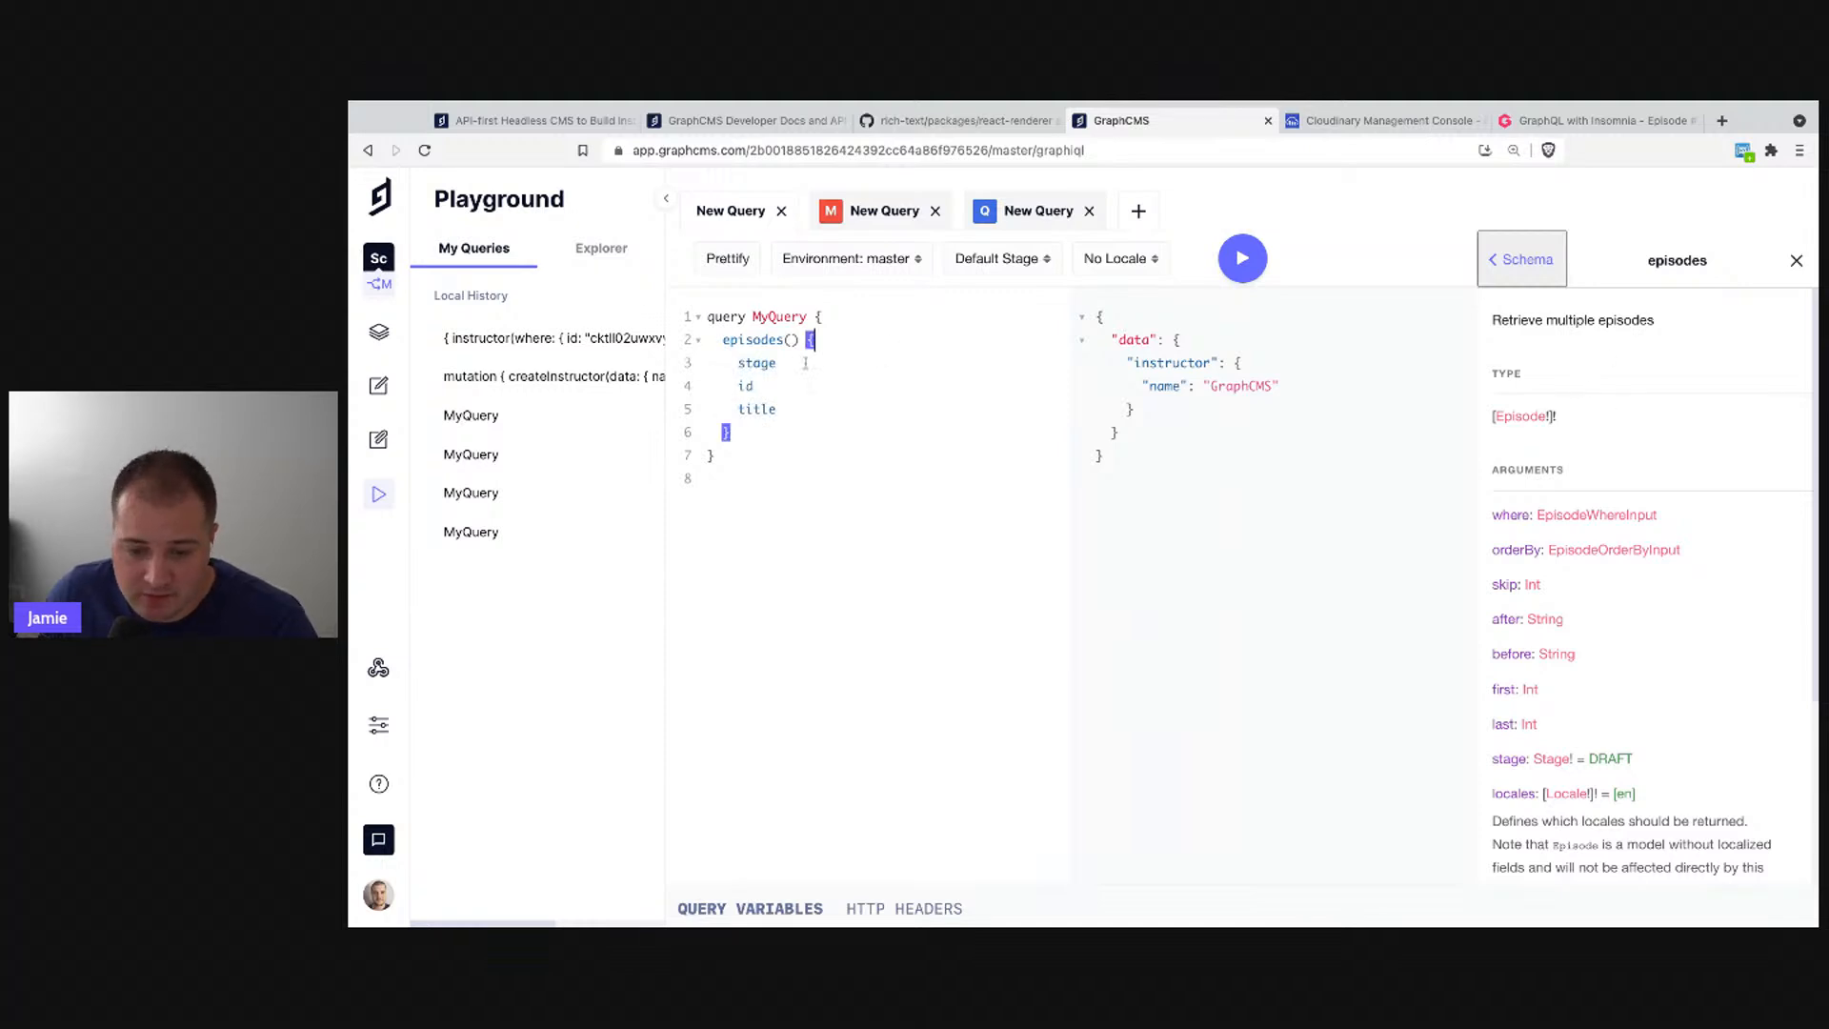
pyautogui.moveTo(778, 347)
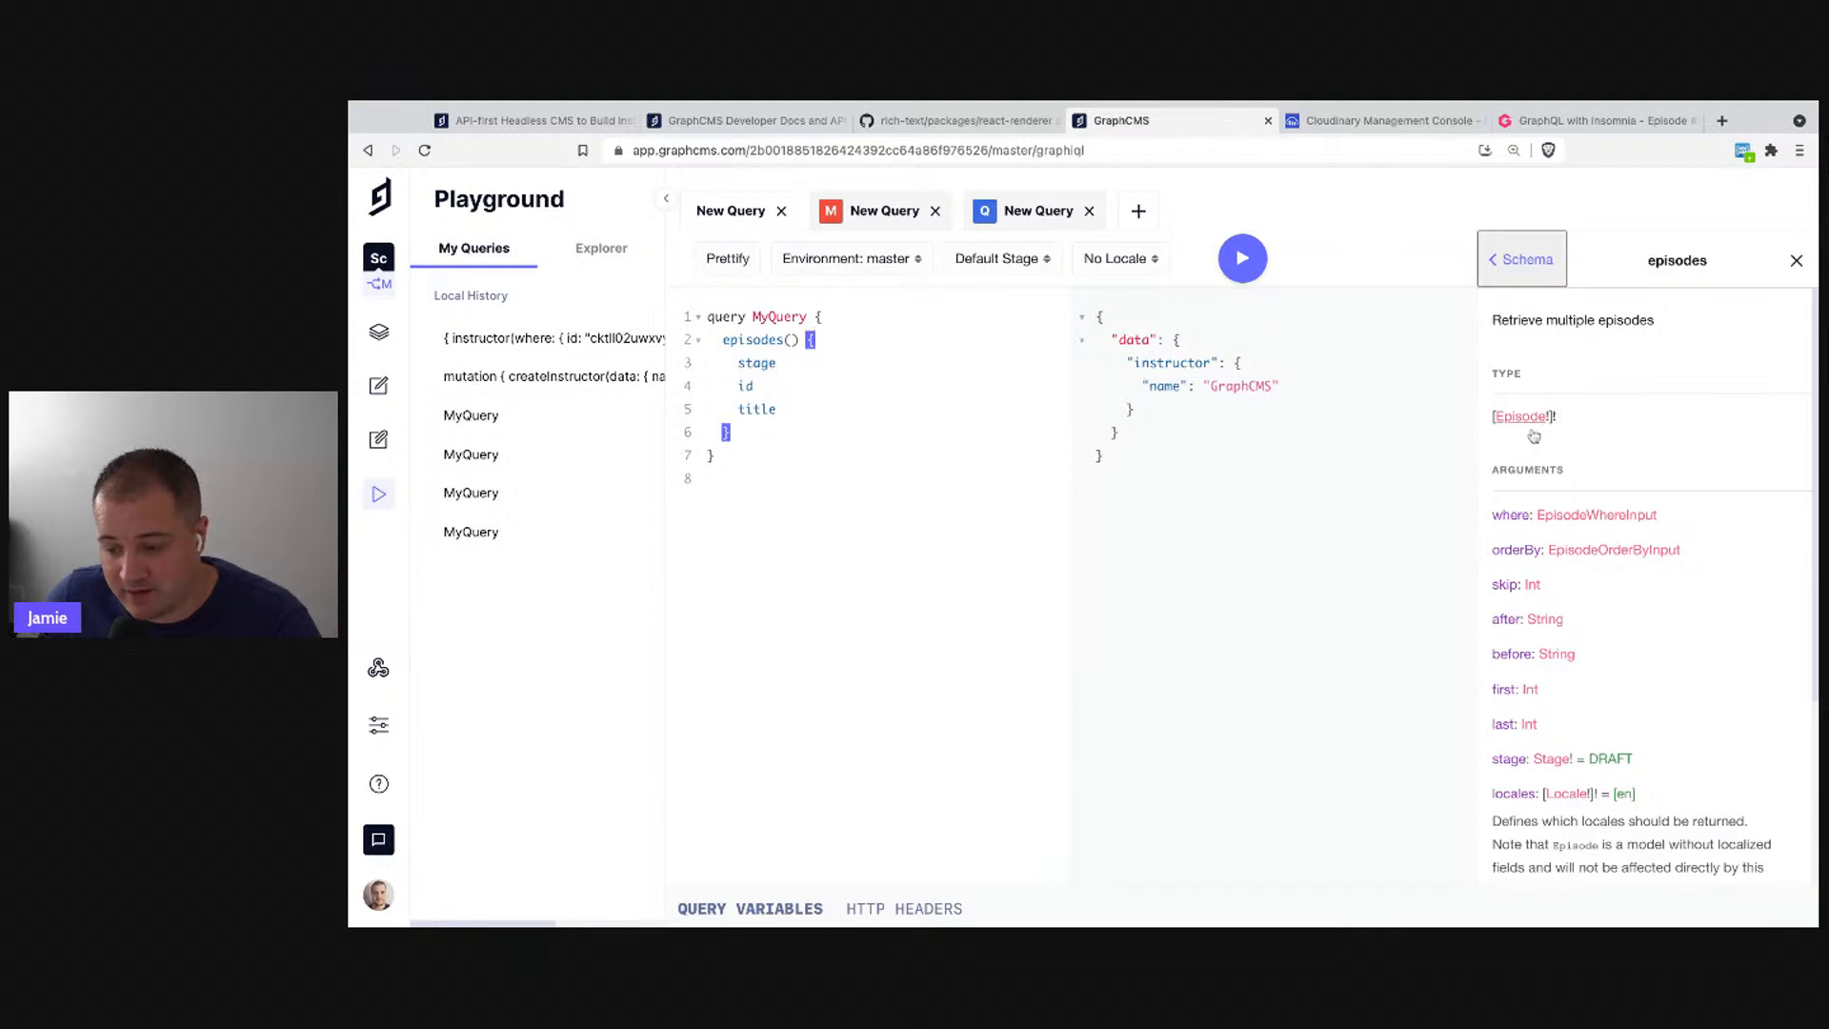
pyautogui.scroll(-2, 1550, 661)
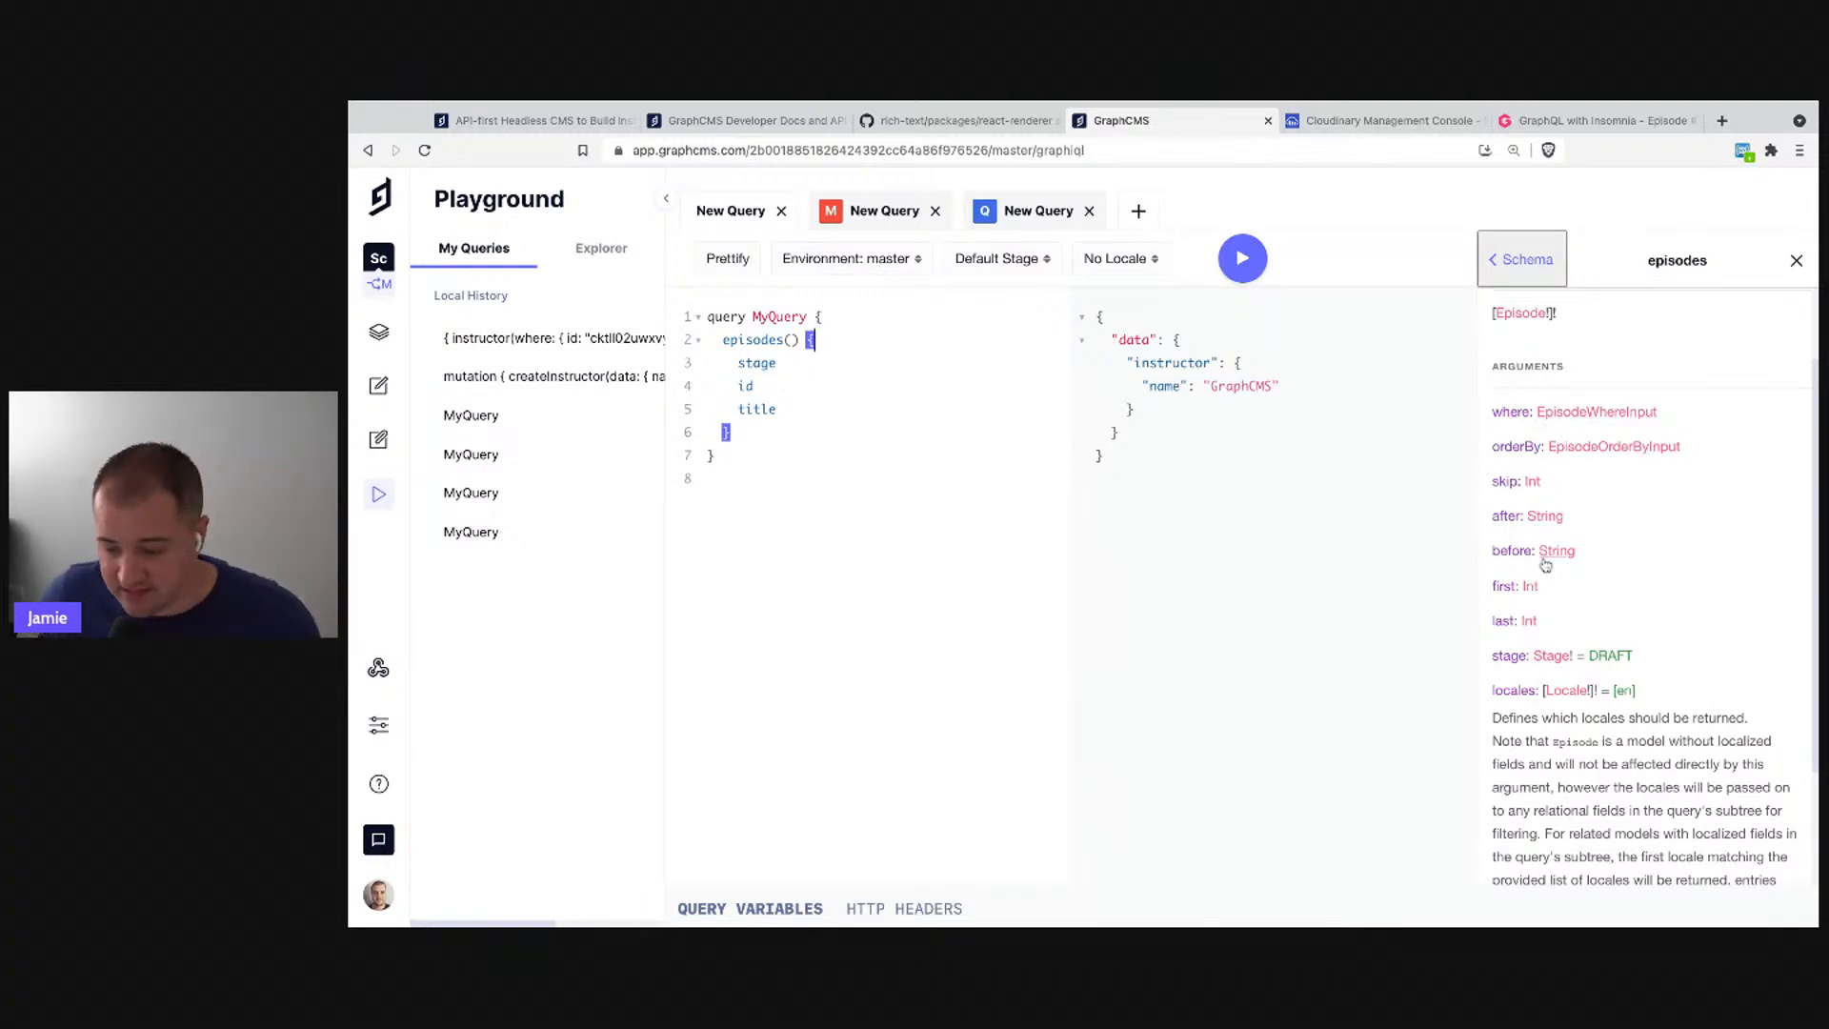
pyautogui.scroll(-3, 1604, 629)
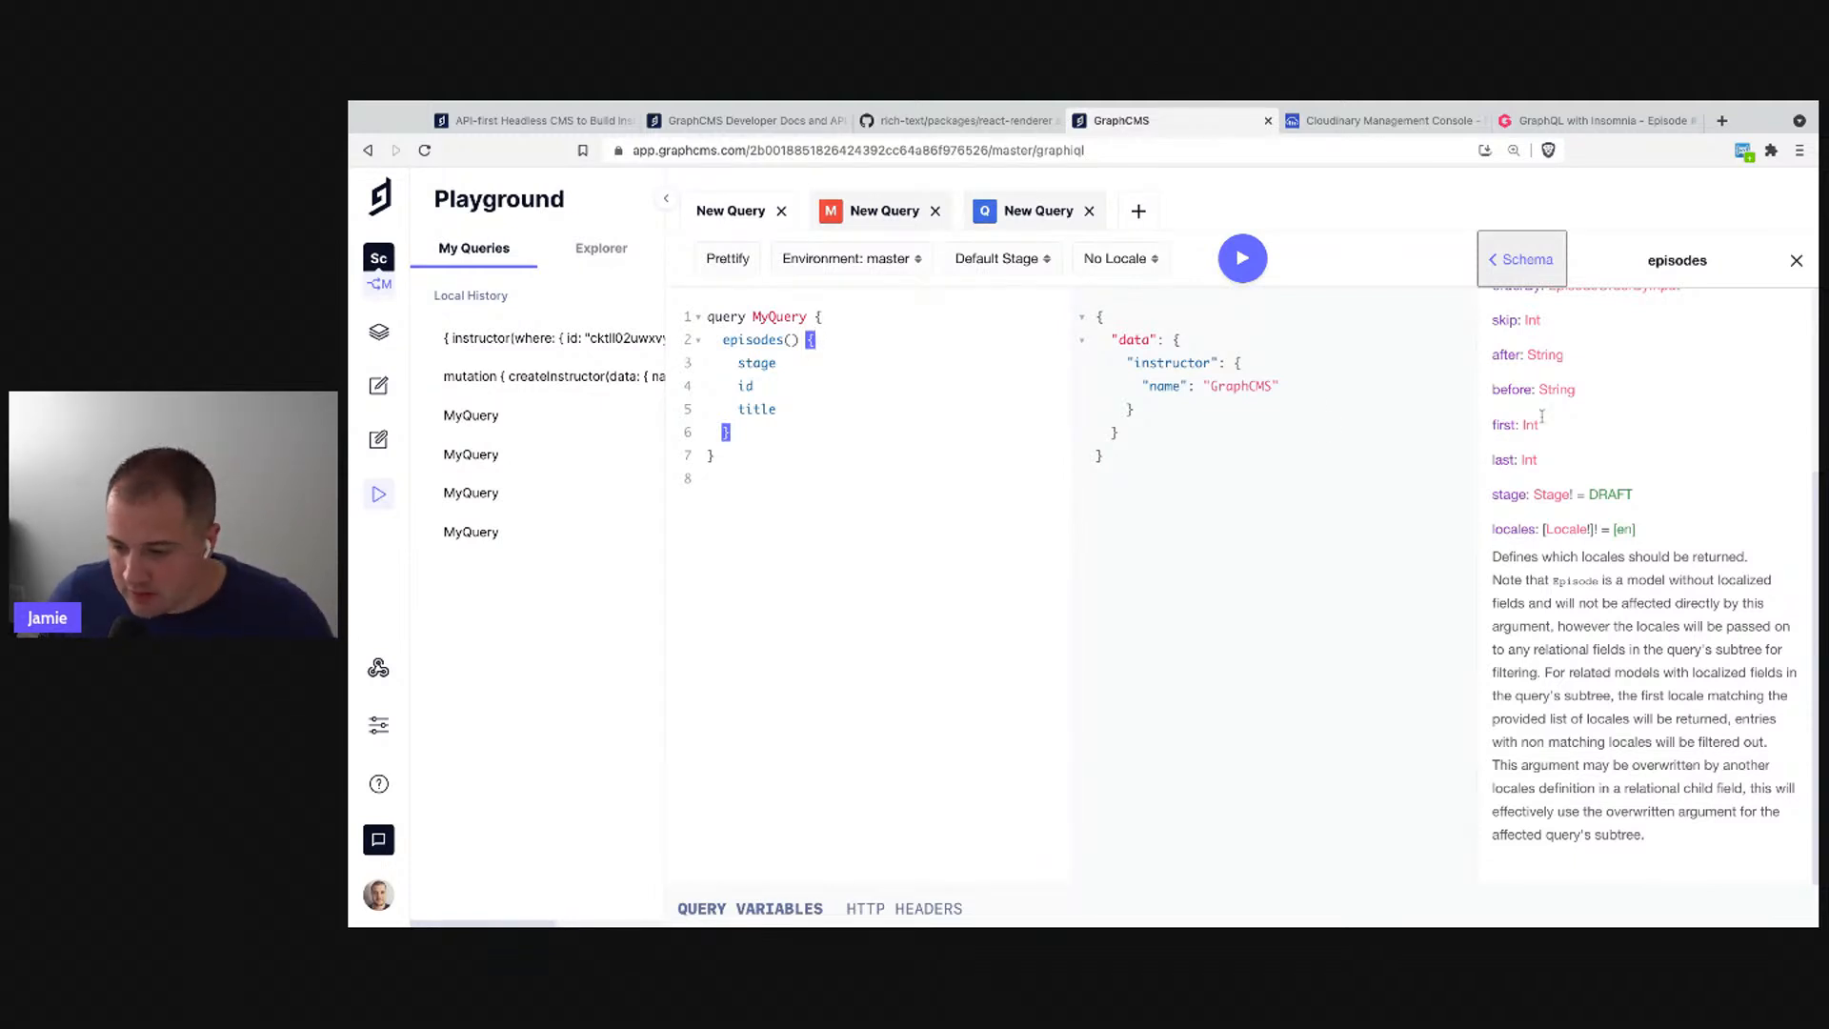
pyautogui.scroll(3, 1574, 421)
pyautogui.click(1796, 260)
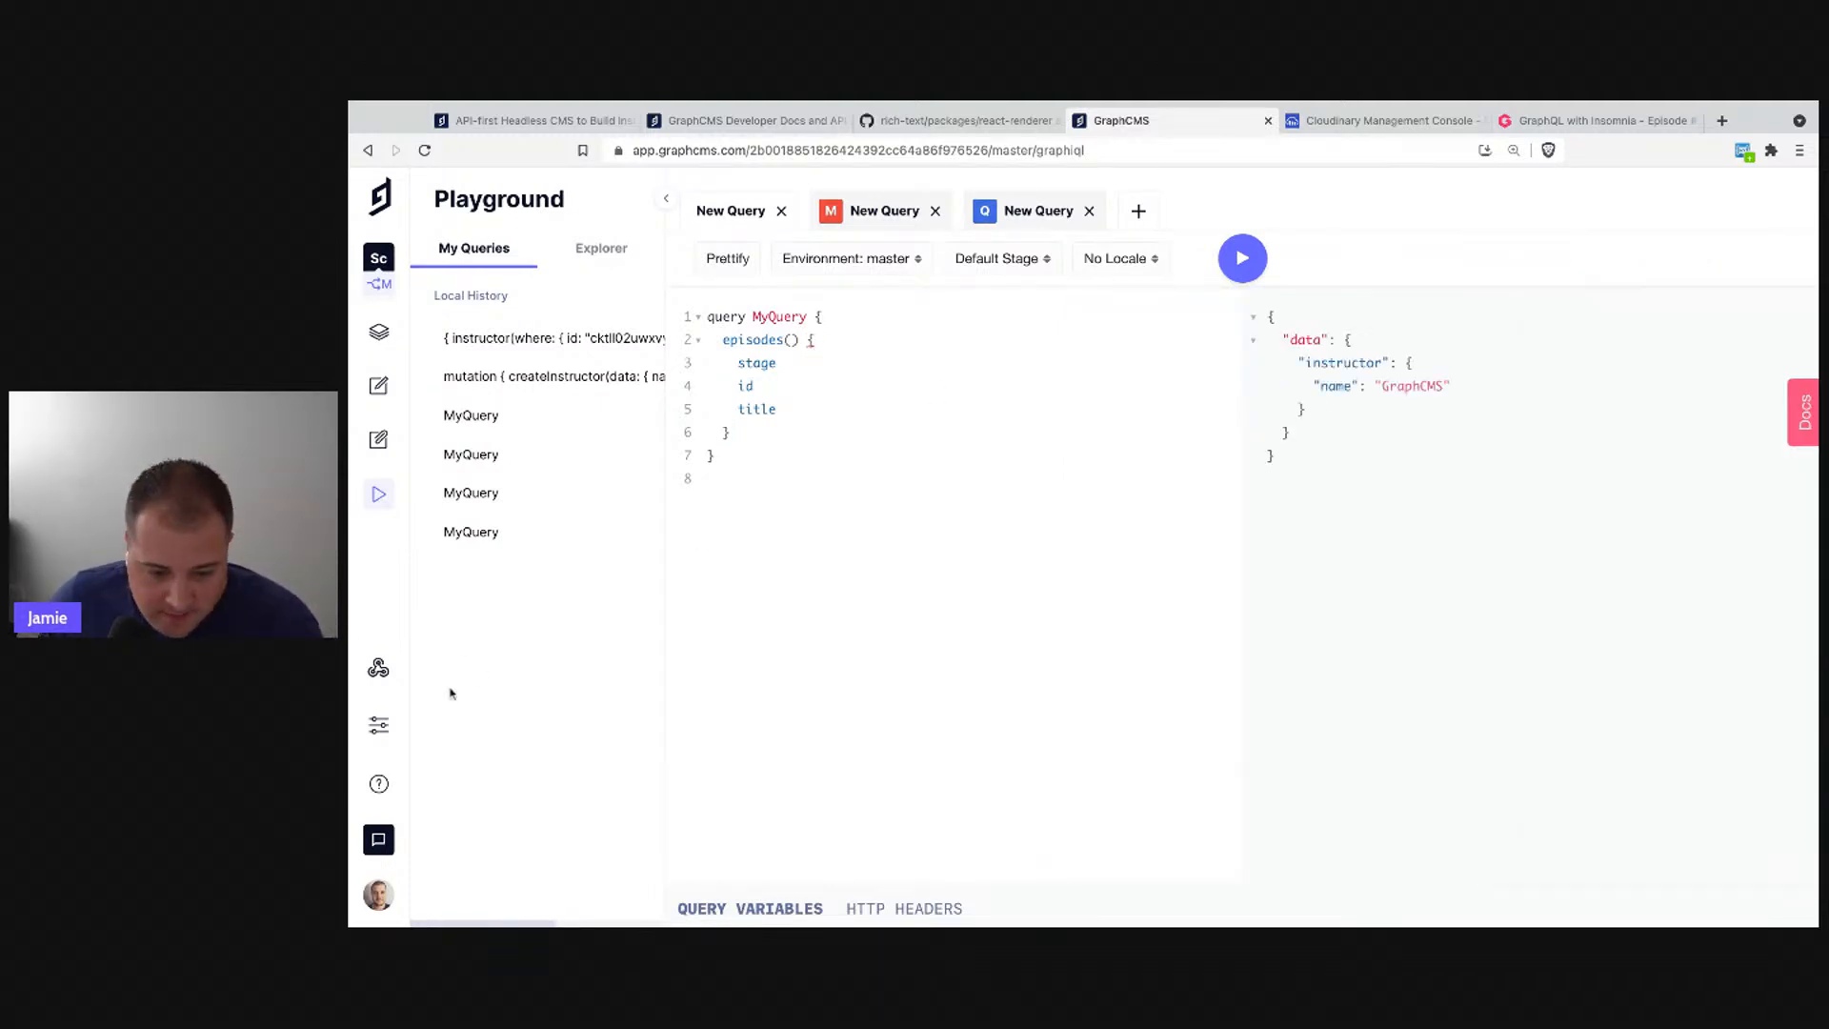
# - Create a webhook named Notification with the pasted webhook.site URL and a secret key
pyautogui.click(378, 668)
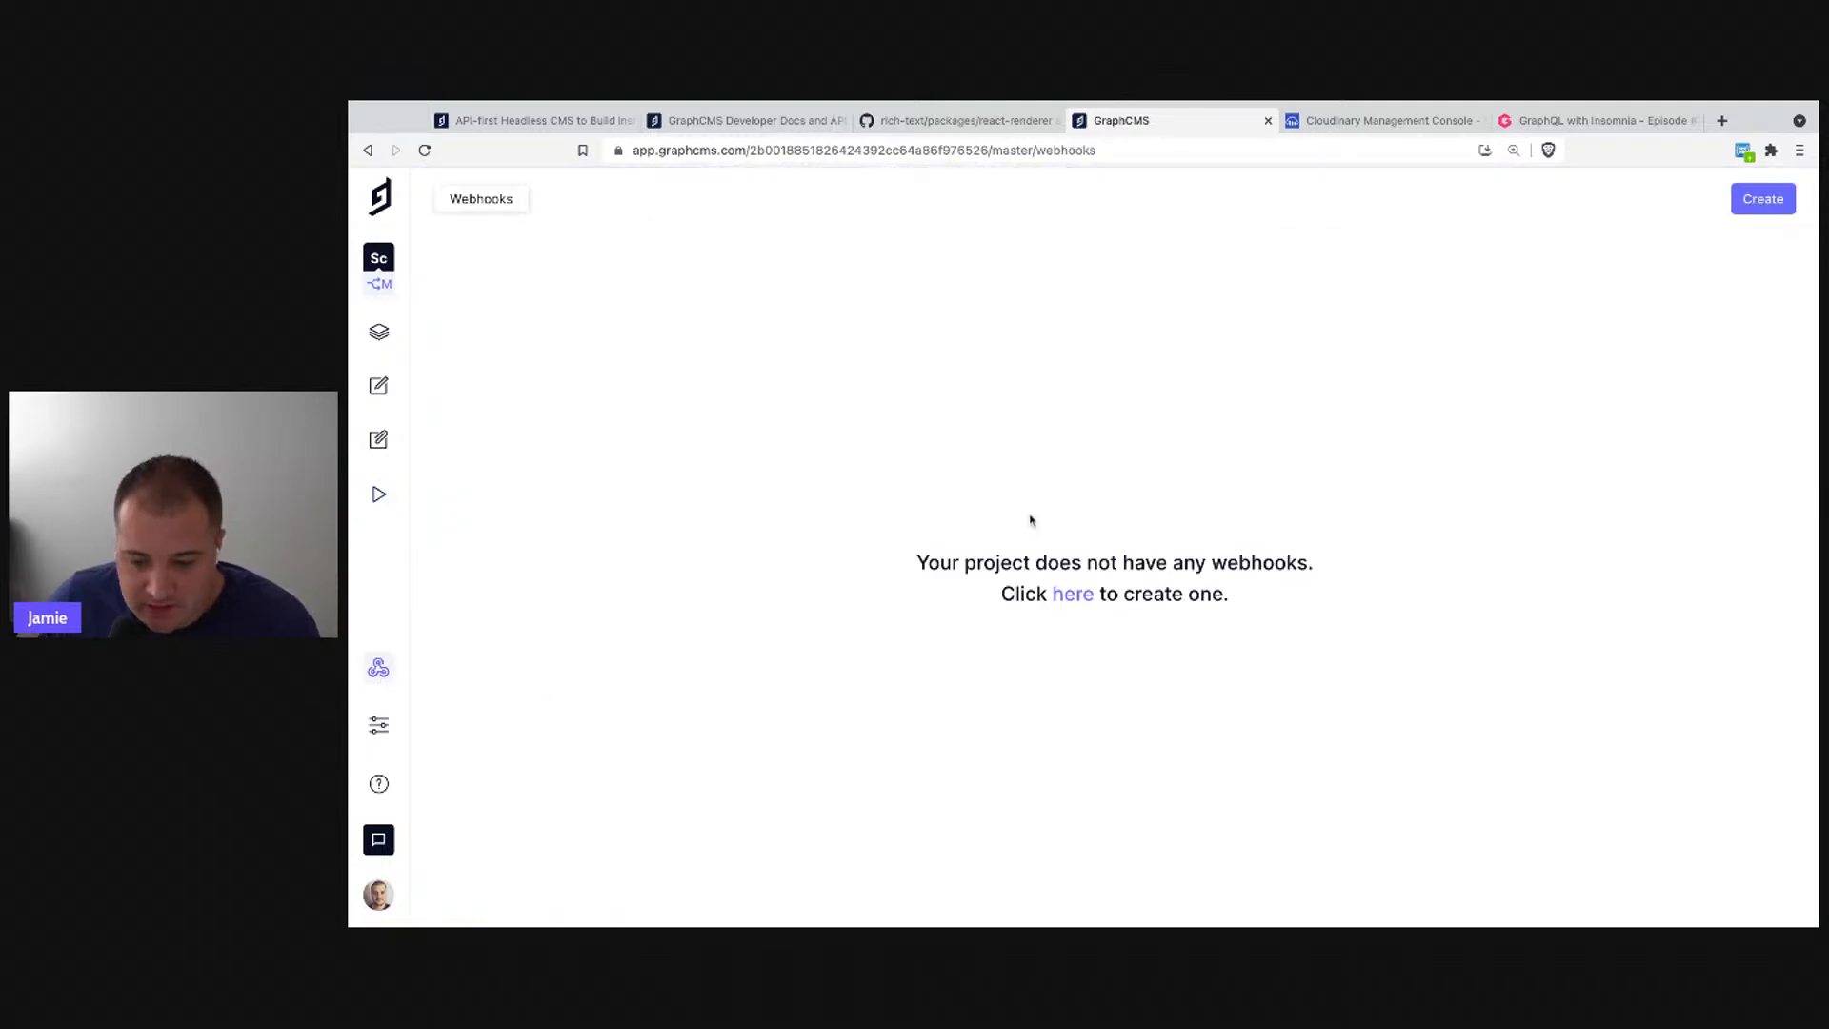
pyautogui.click(1061, 596)
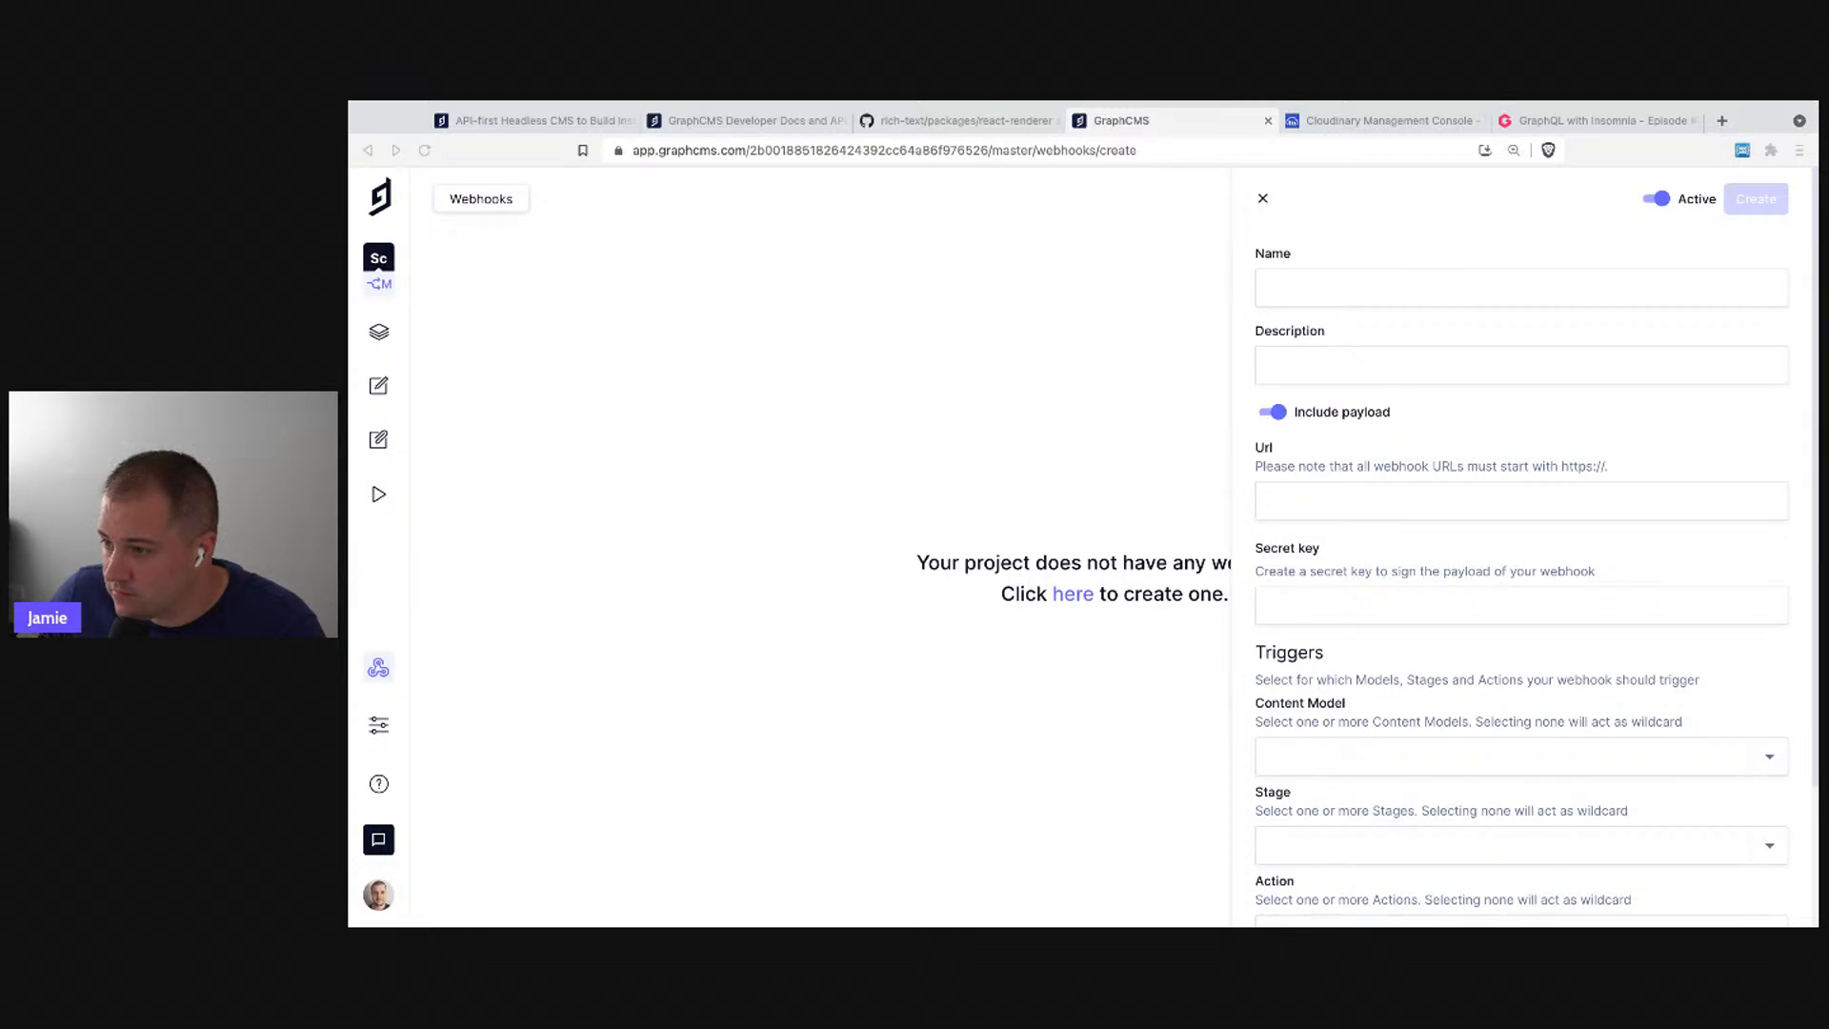
pyautogui.click(1339, 286)
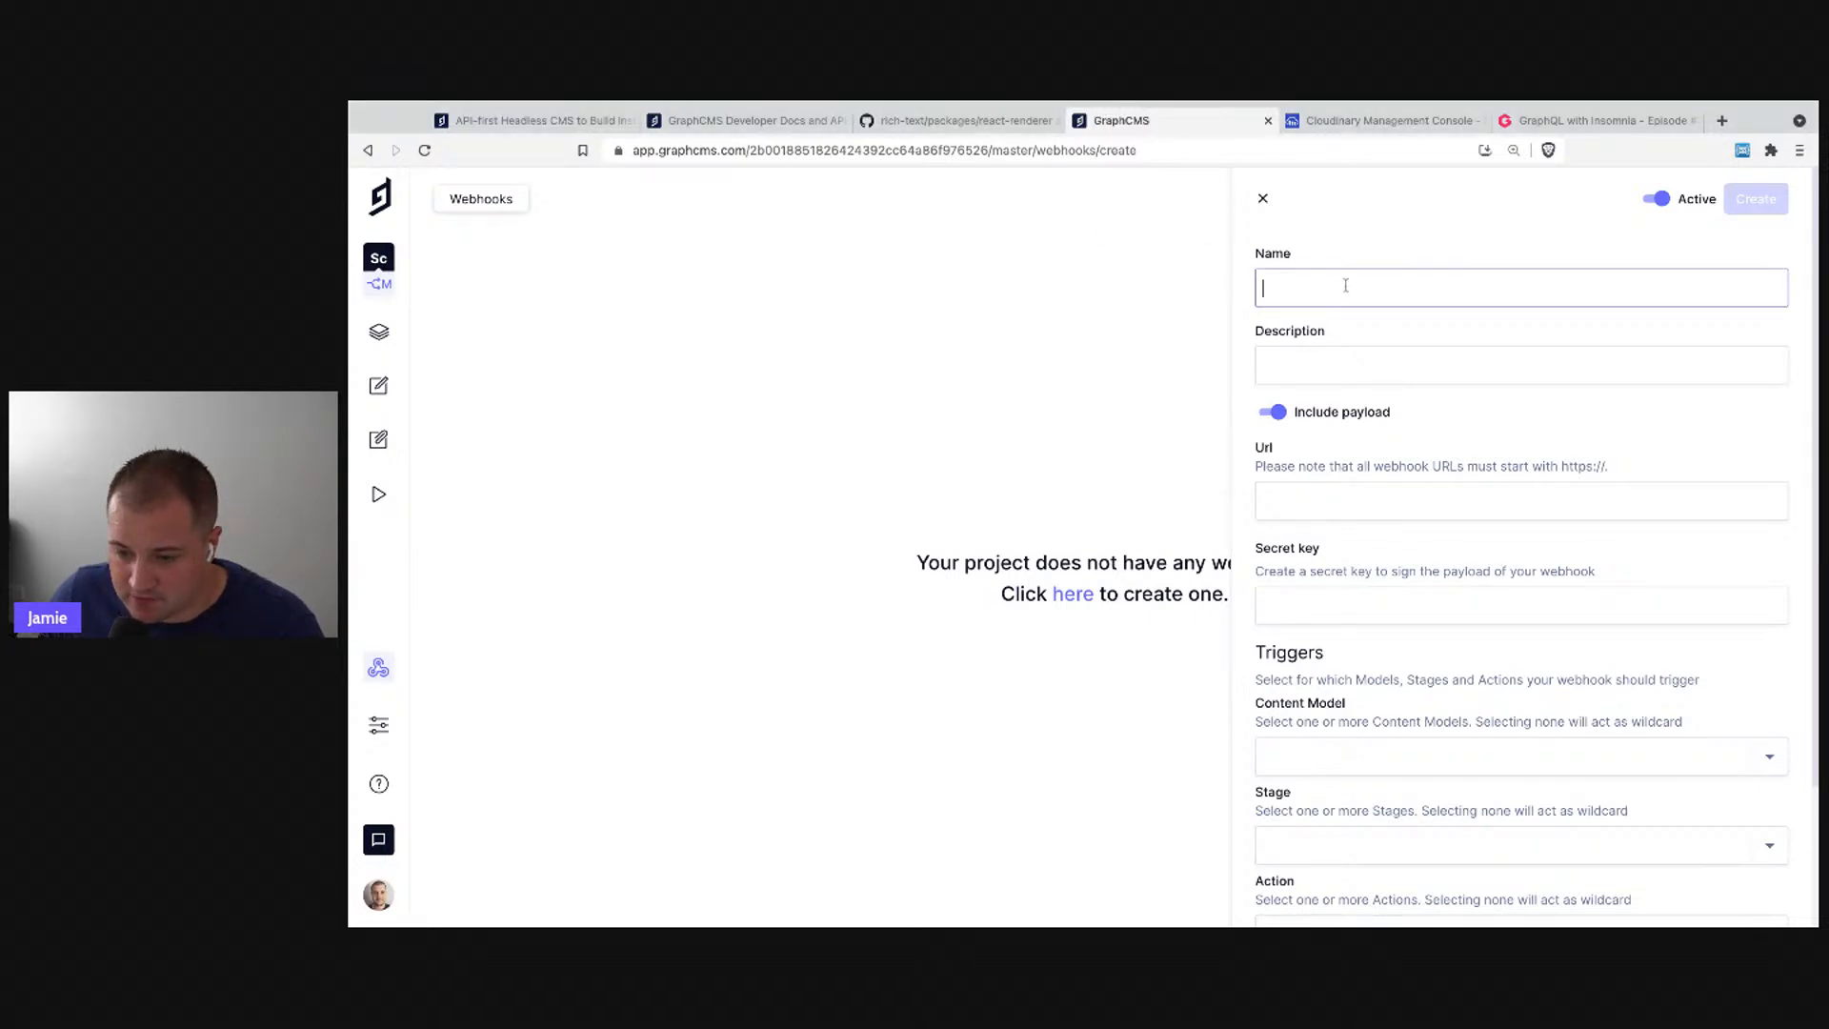
pyautogui.write('Notification')
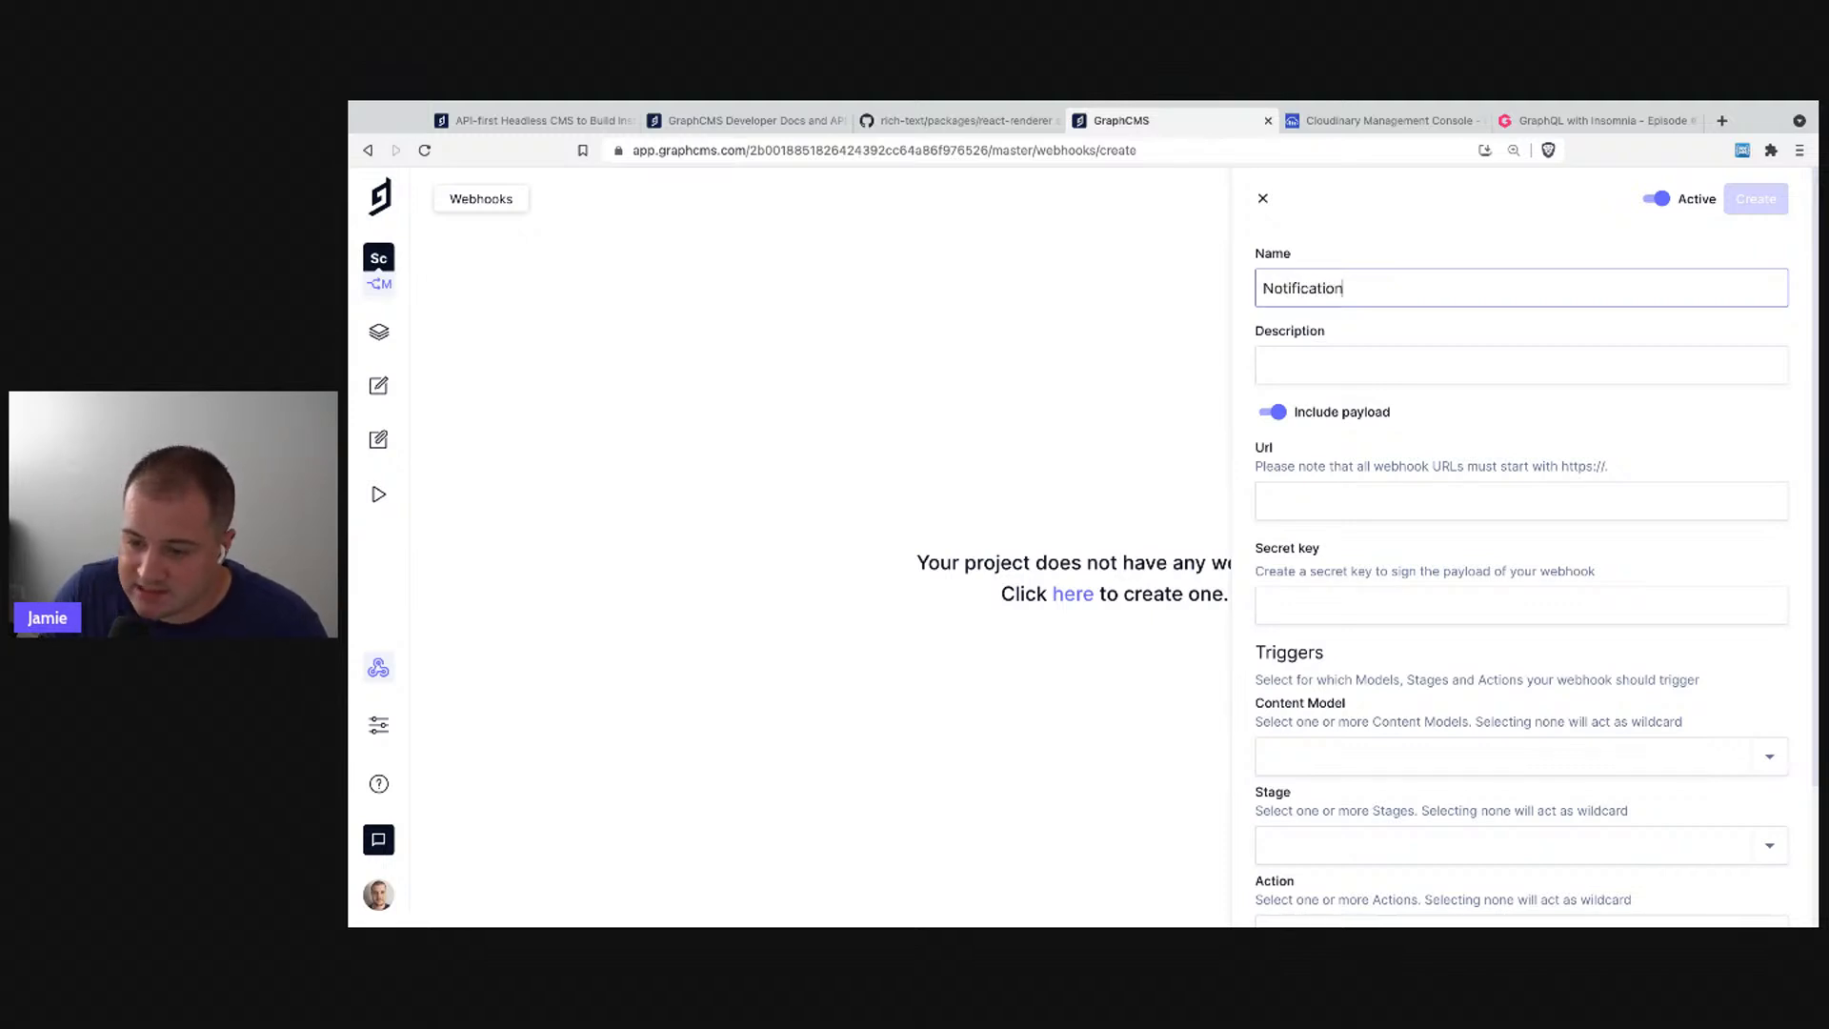
pyautogui.click(1438, 359)
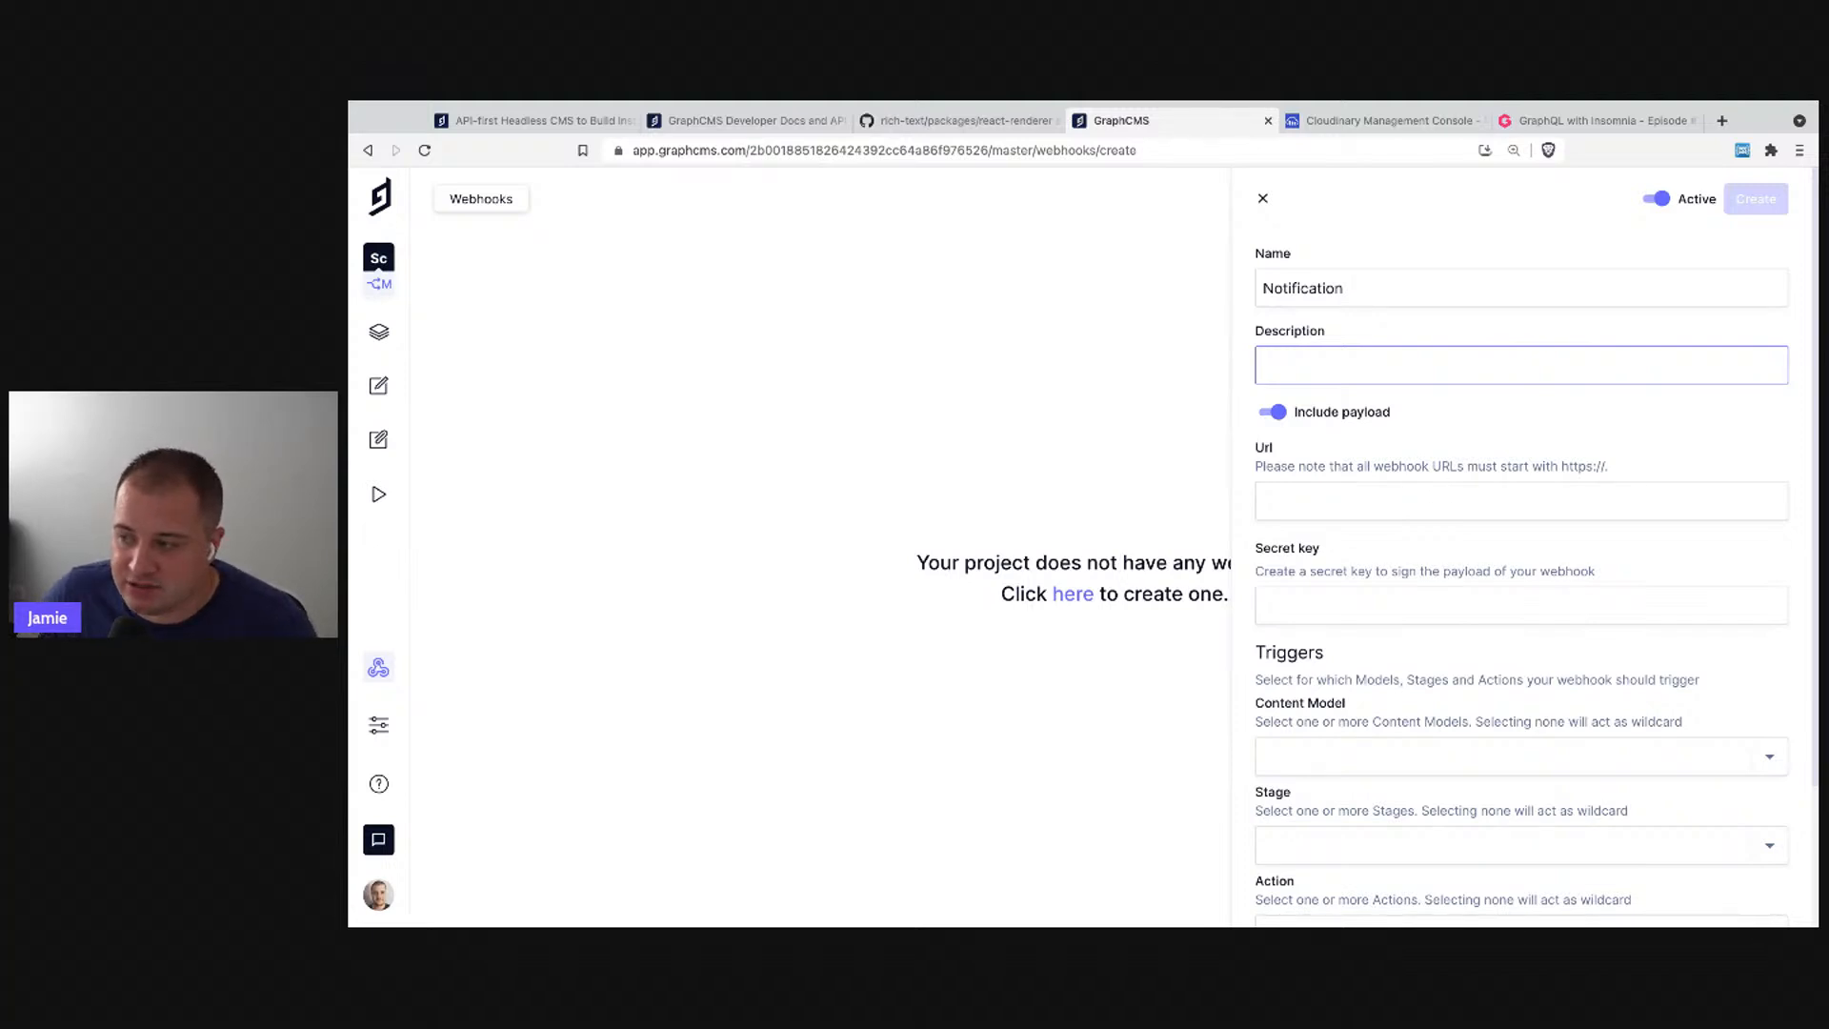
pyautogui.click(1353, 501)
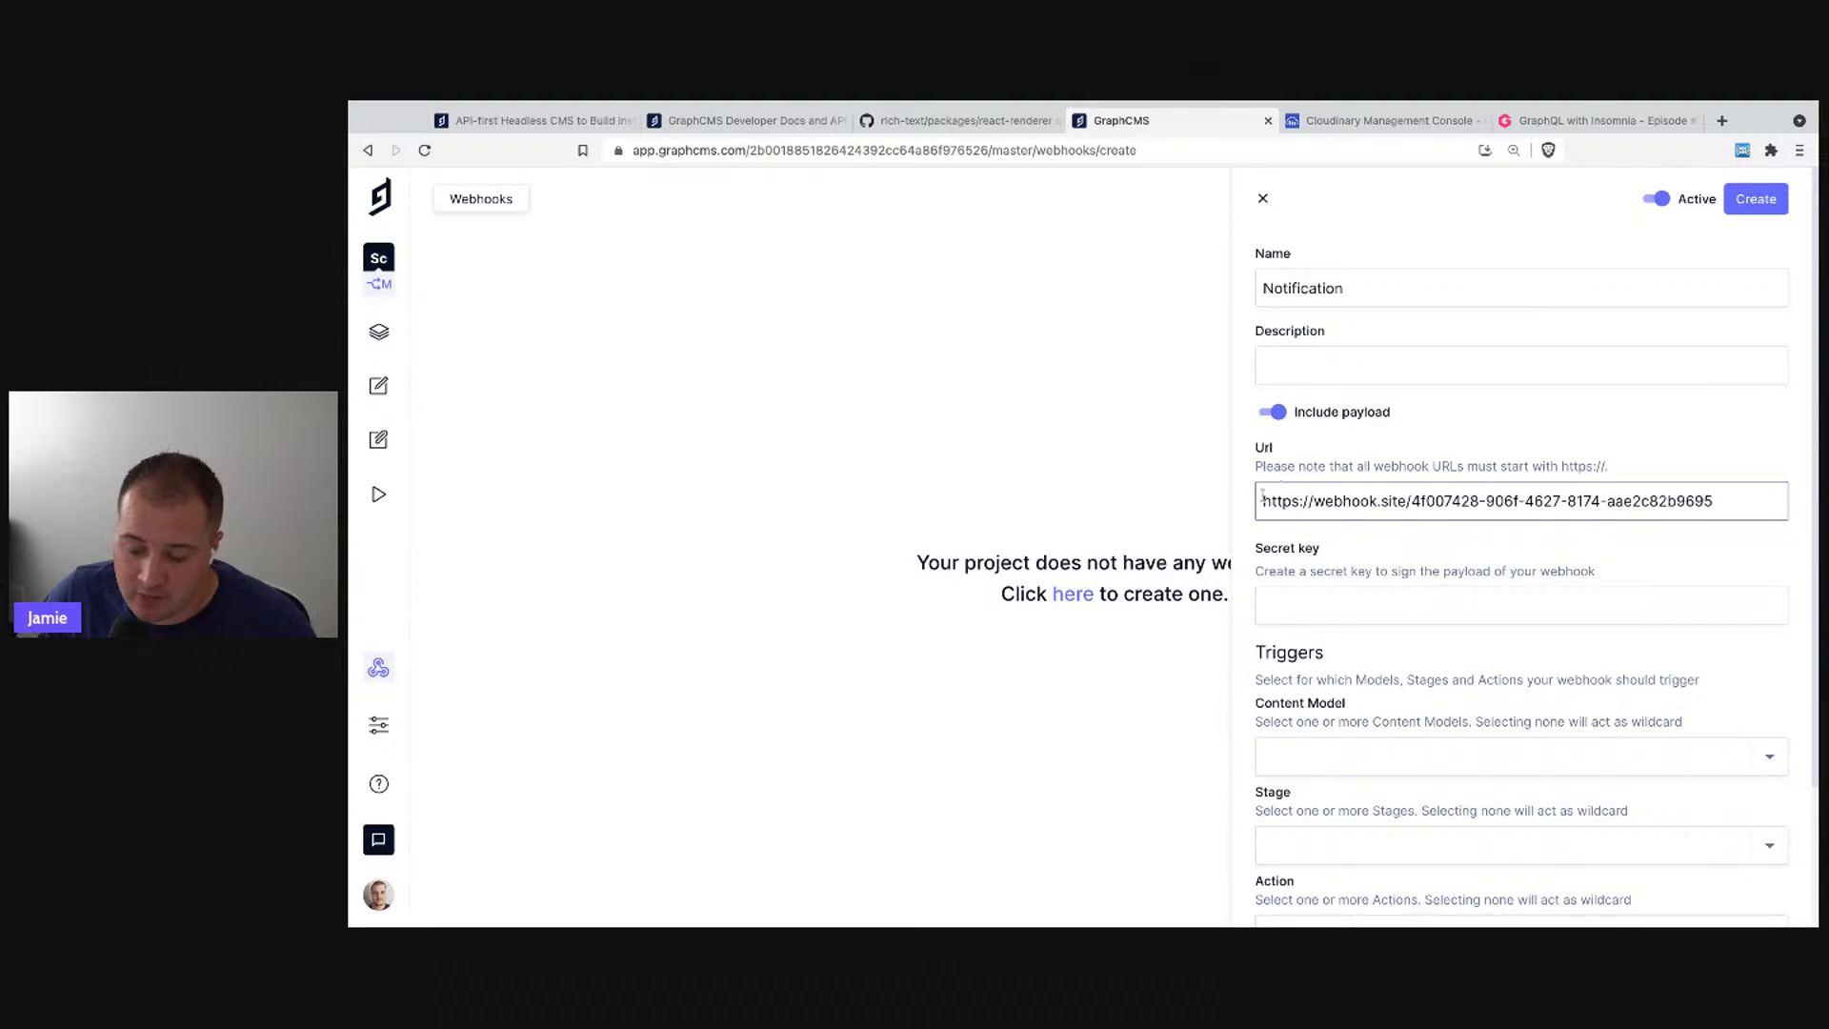
pyautogui.click(1317, 612)
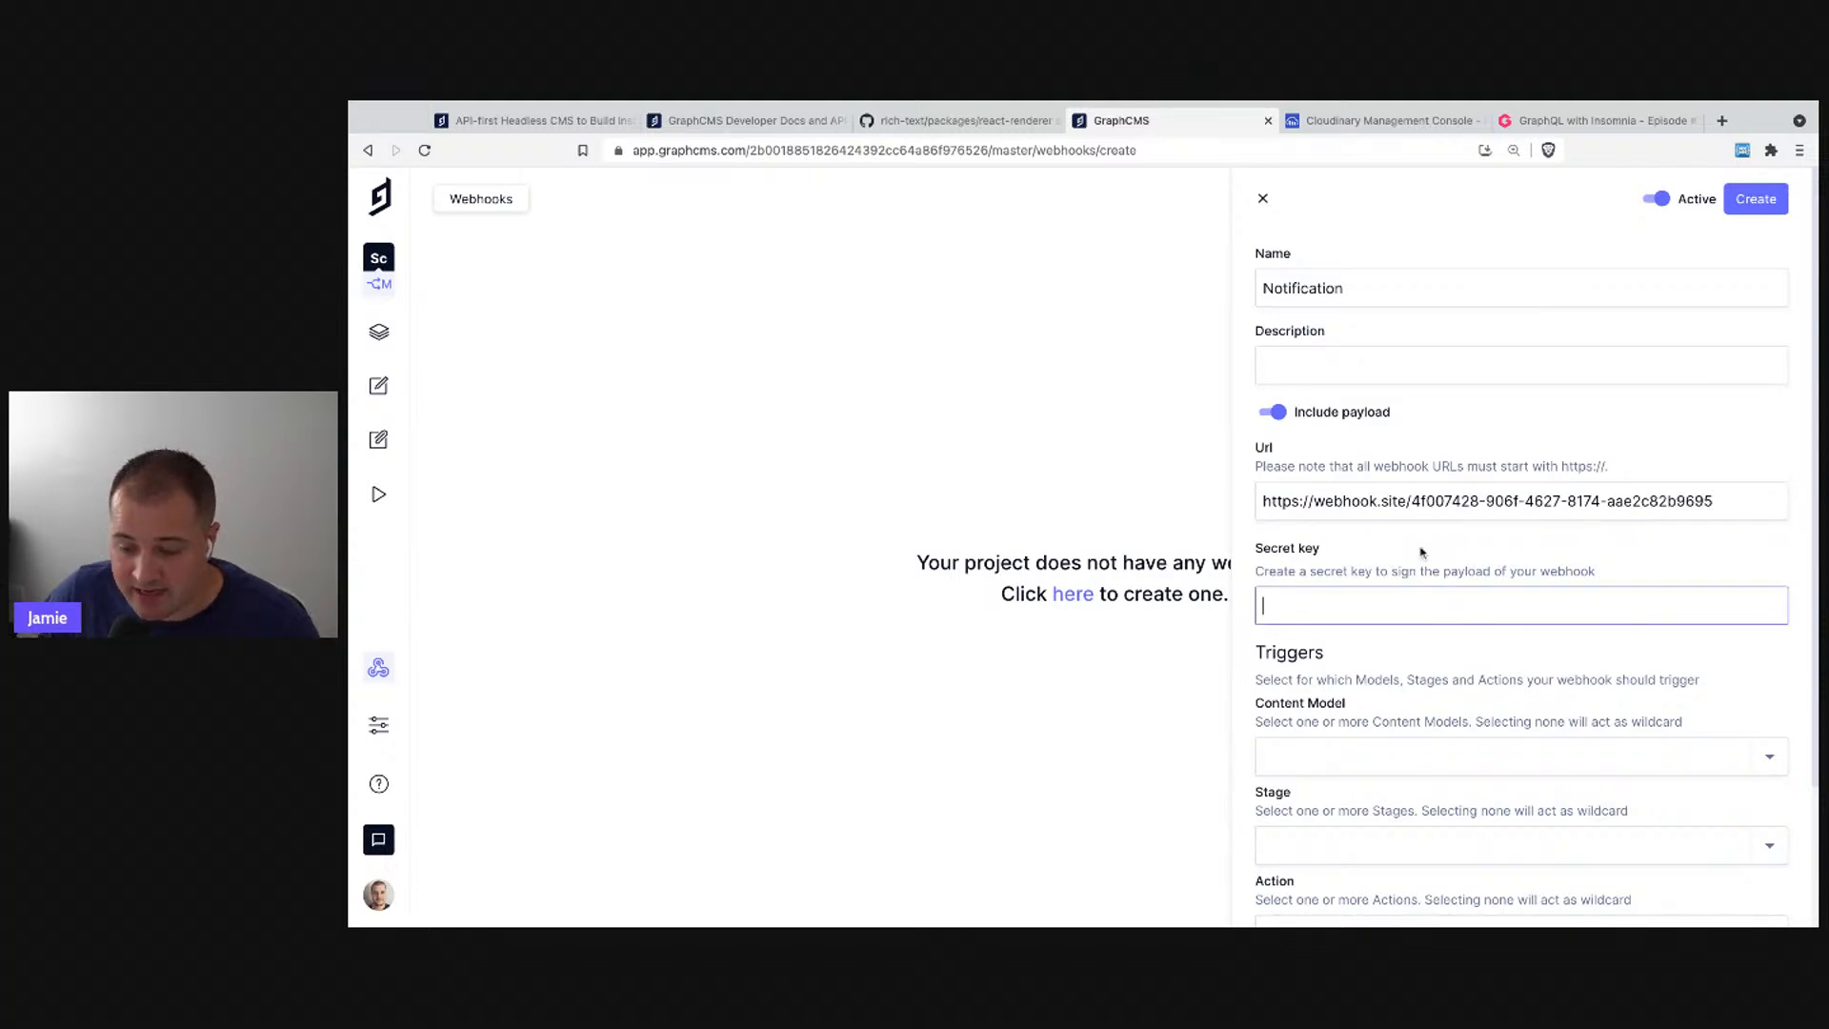
pyautogui.write('•••••••••••••••••••••••••••••••••••••••••')
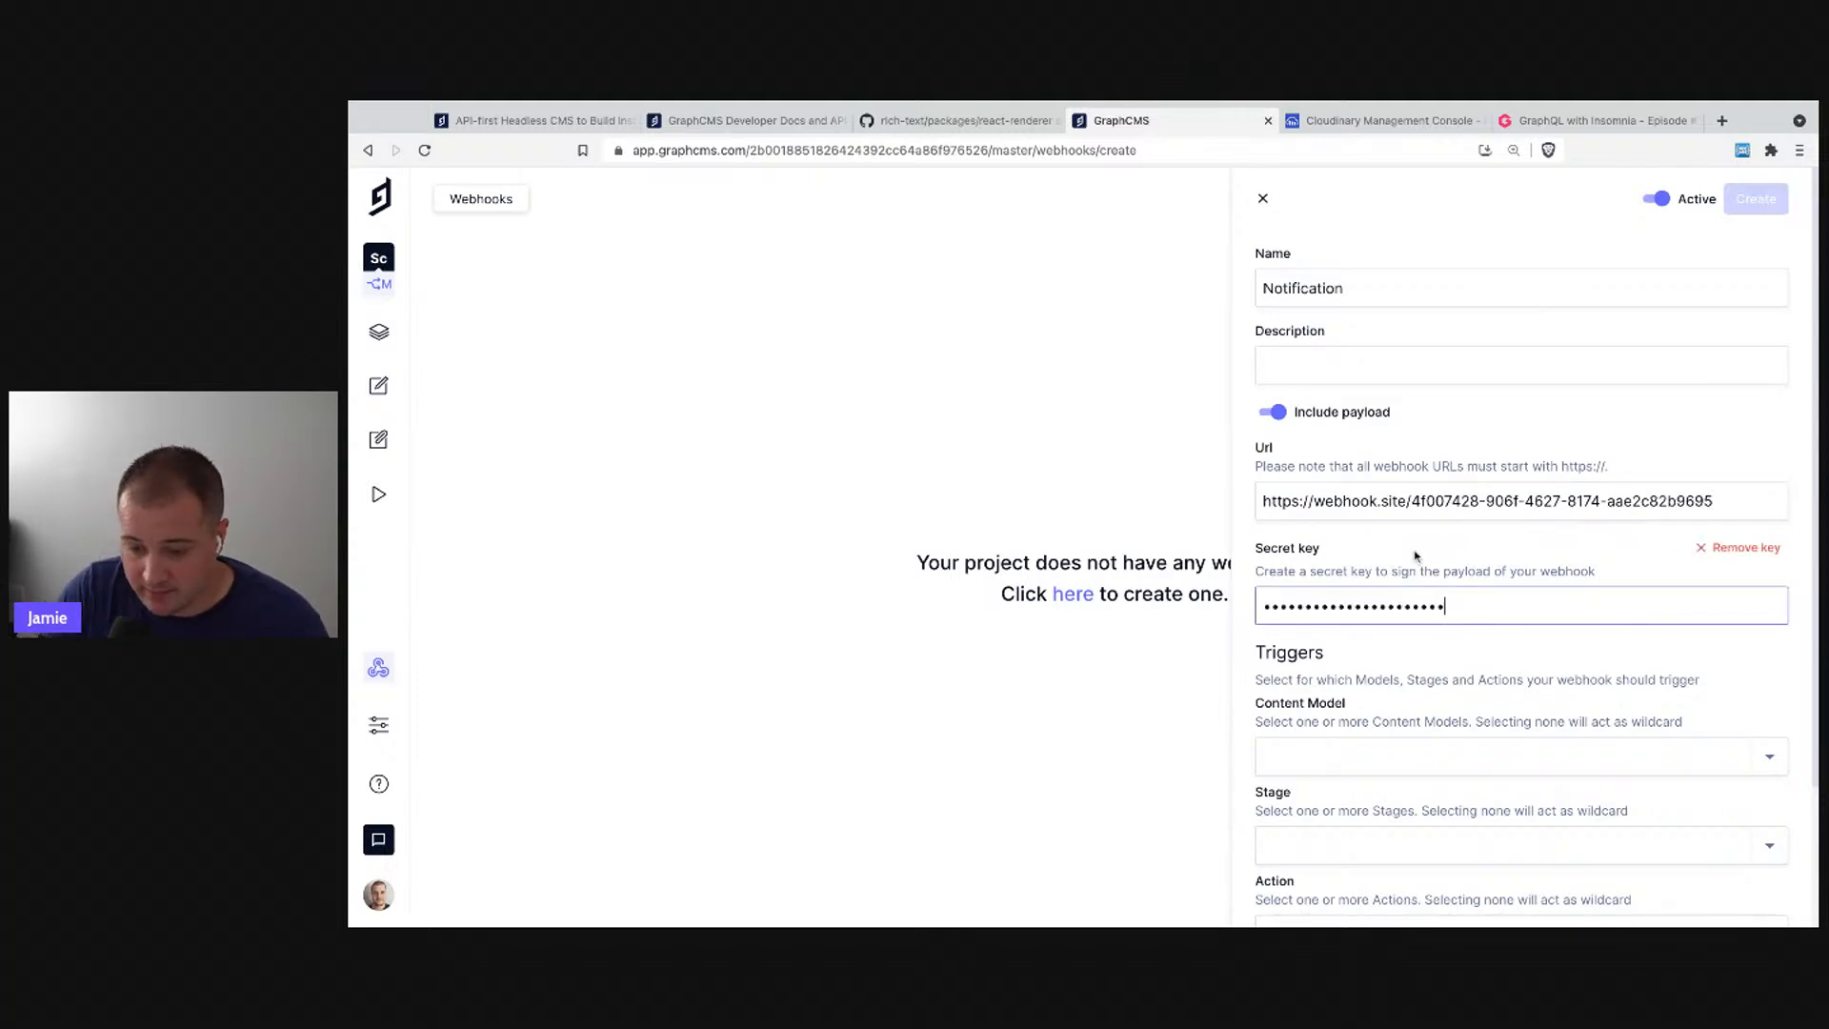
pyautogui.write('•••••••••••••••')
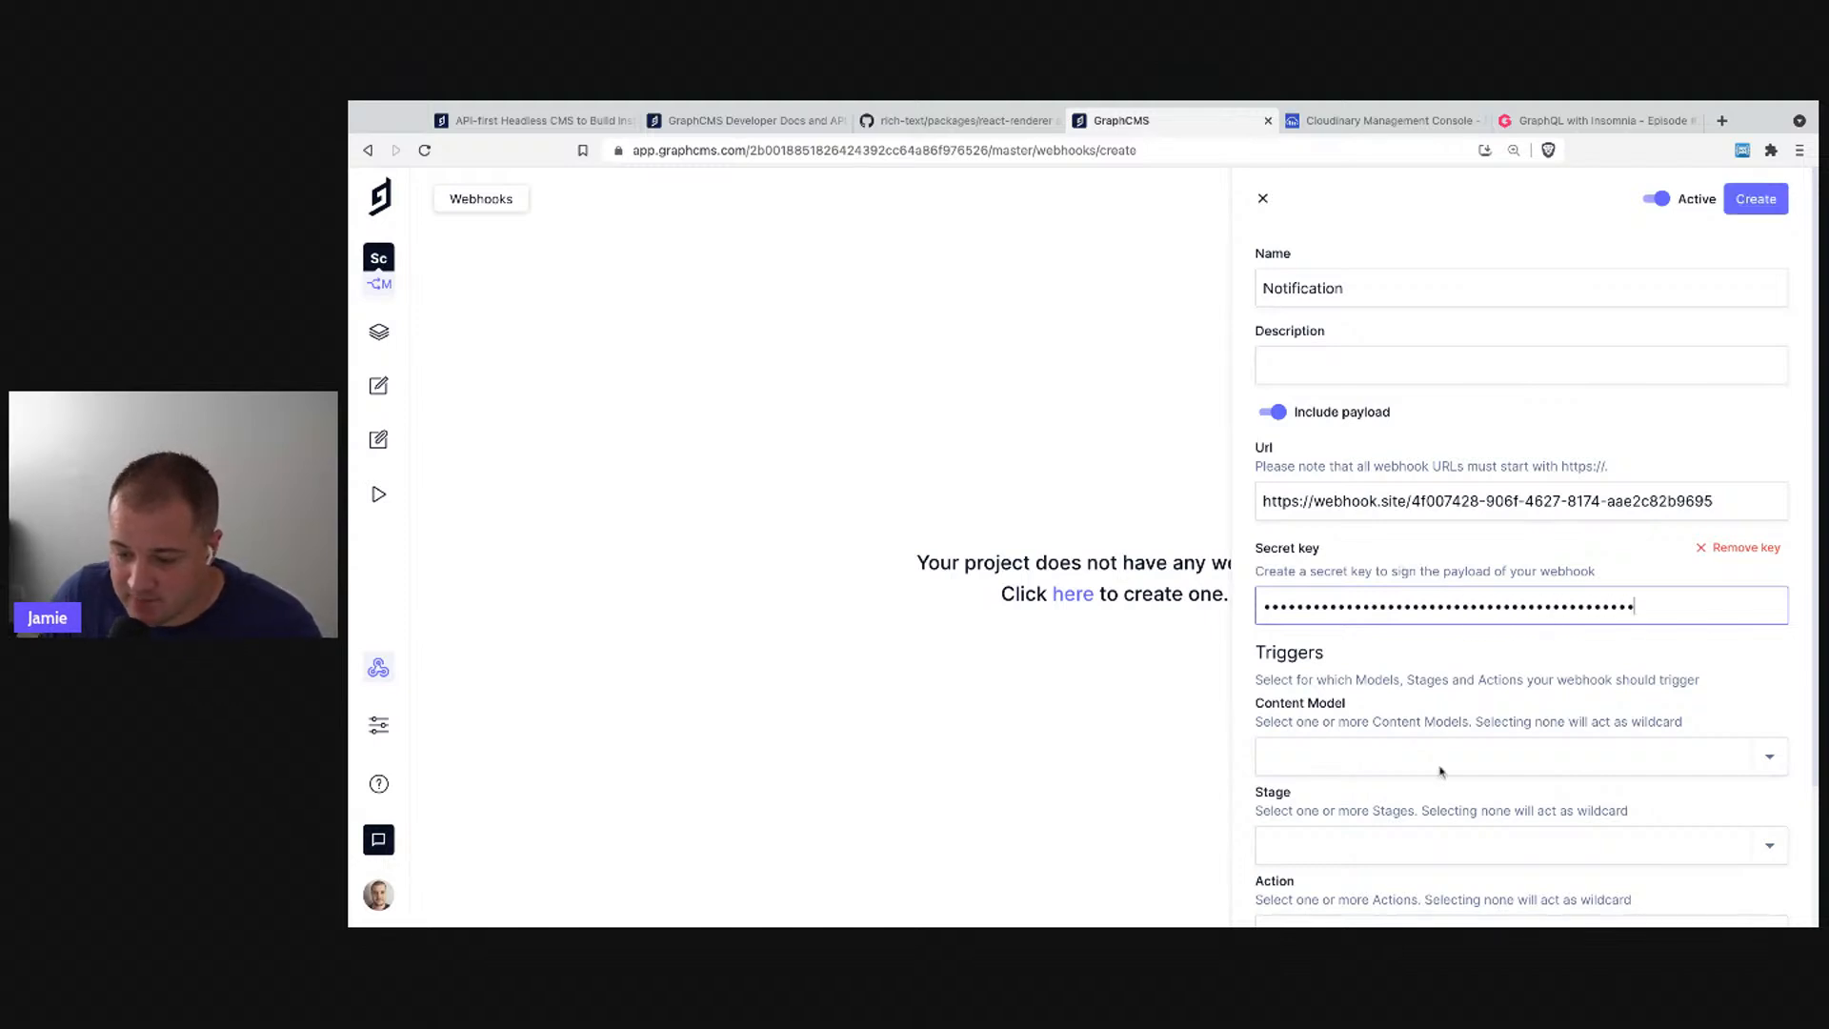
pyautogui.write('••••••')
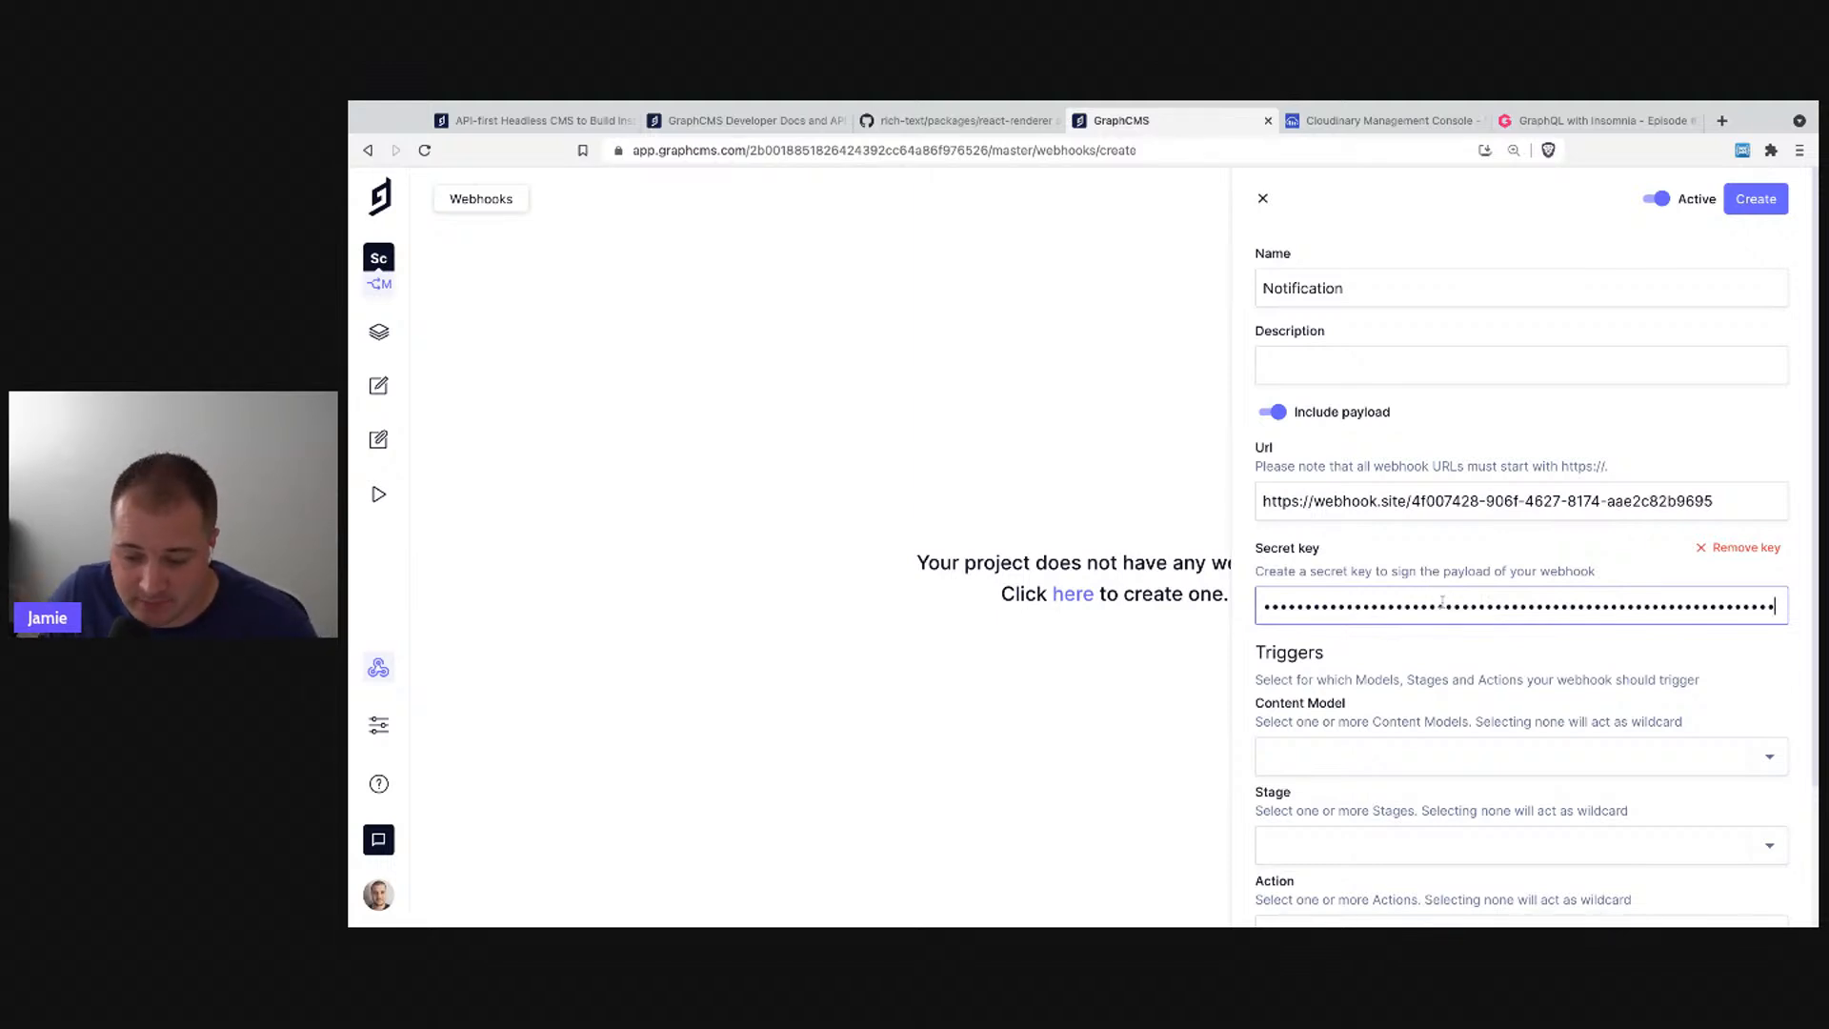
# - Set the webhook's triggering content model to Episode only
pyautogui.scroll(-3, 1443, 601)
pyautogui.click(1372, 590)
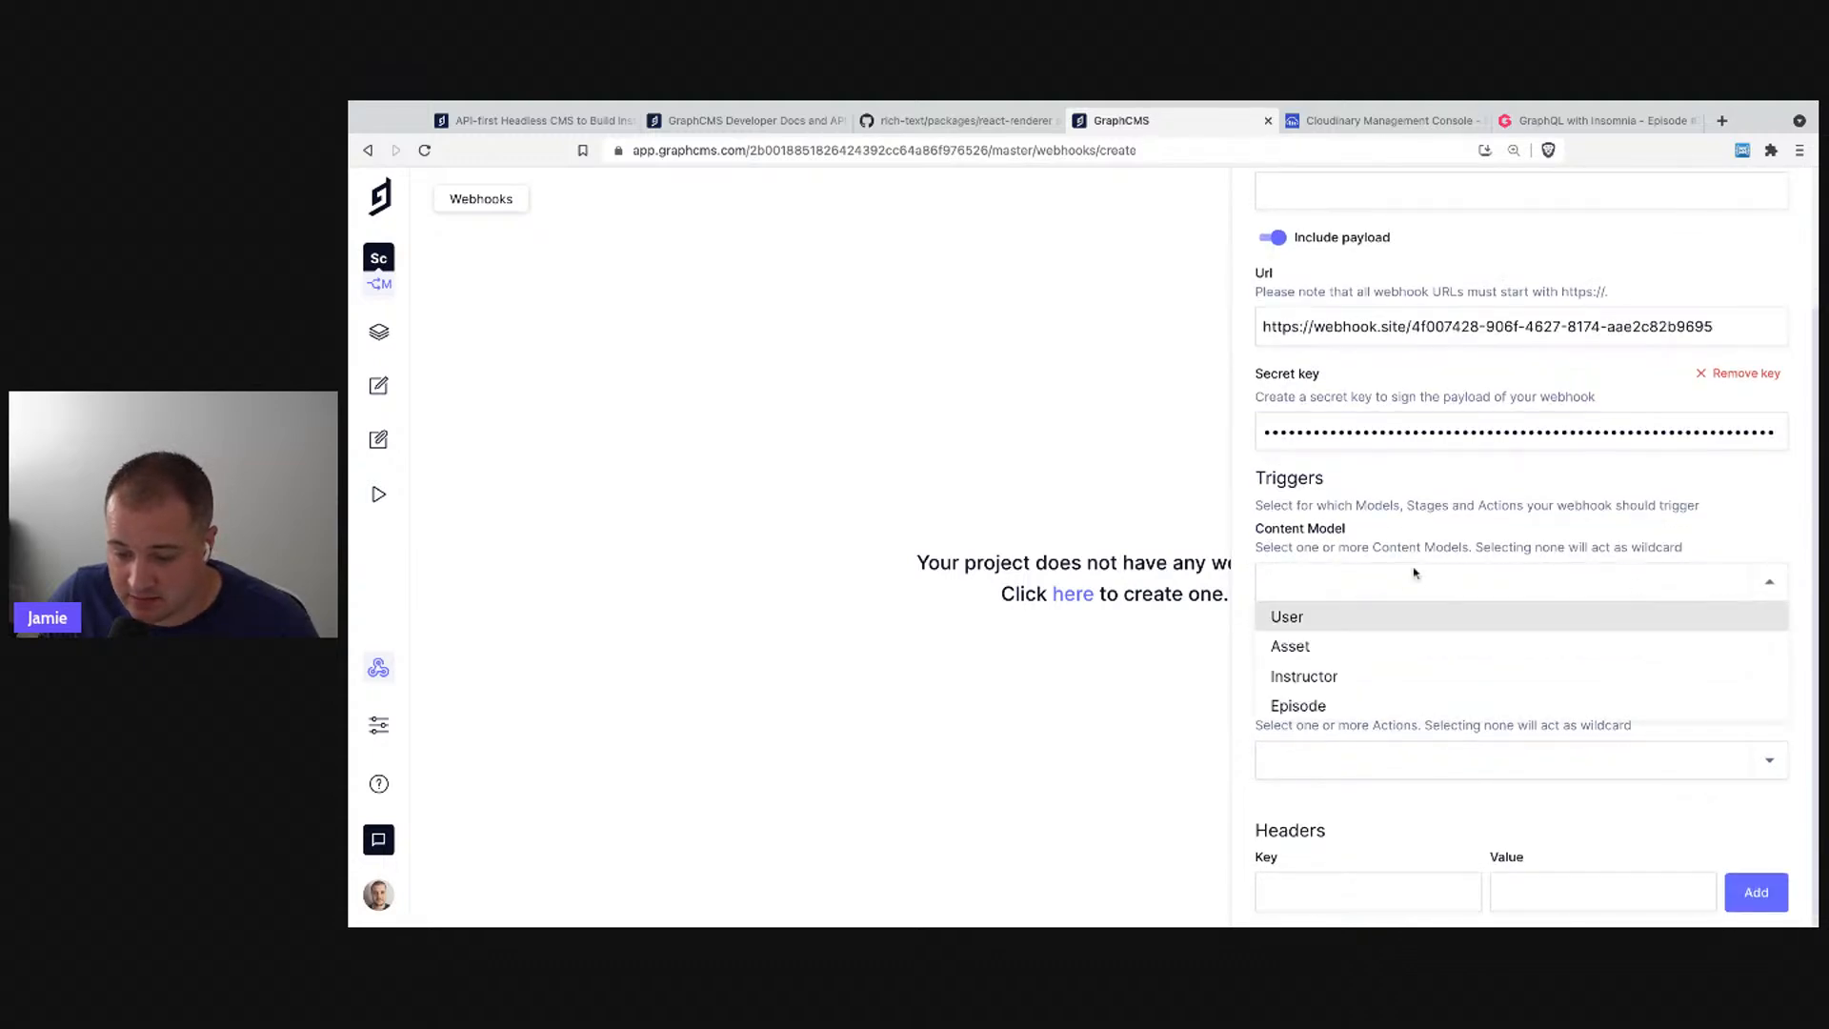
pyautogui.click(1338, 676)
pyautogui.click(1399, 525)
pyautogui.click(1333, 582)
pyautogui.click(1341, 585)
pyautogui.click(1327, 705)
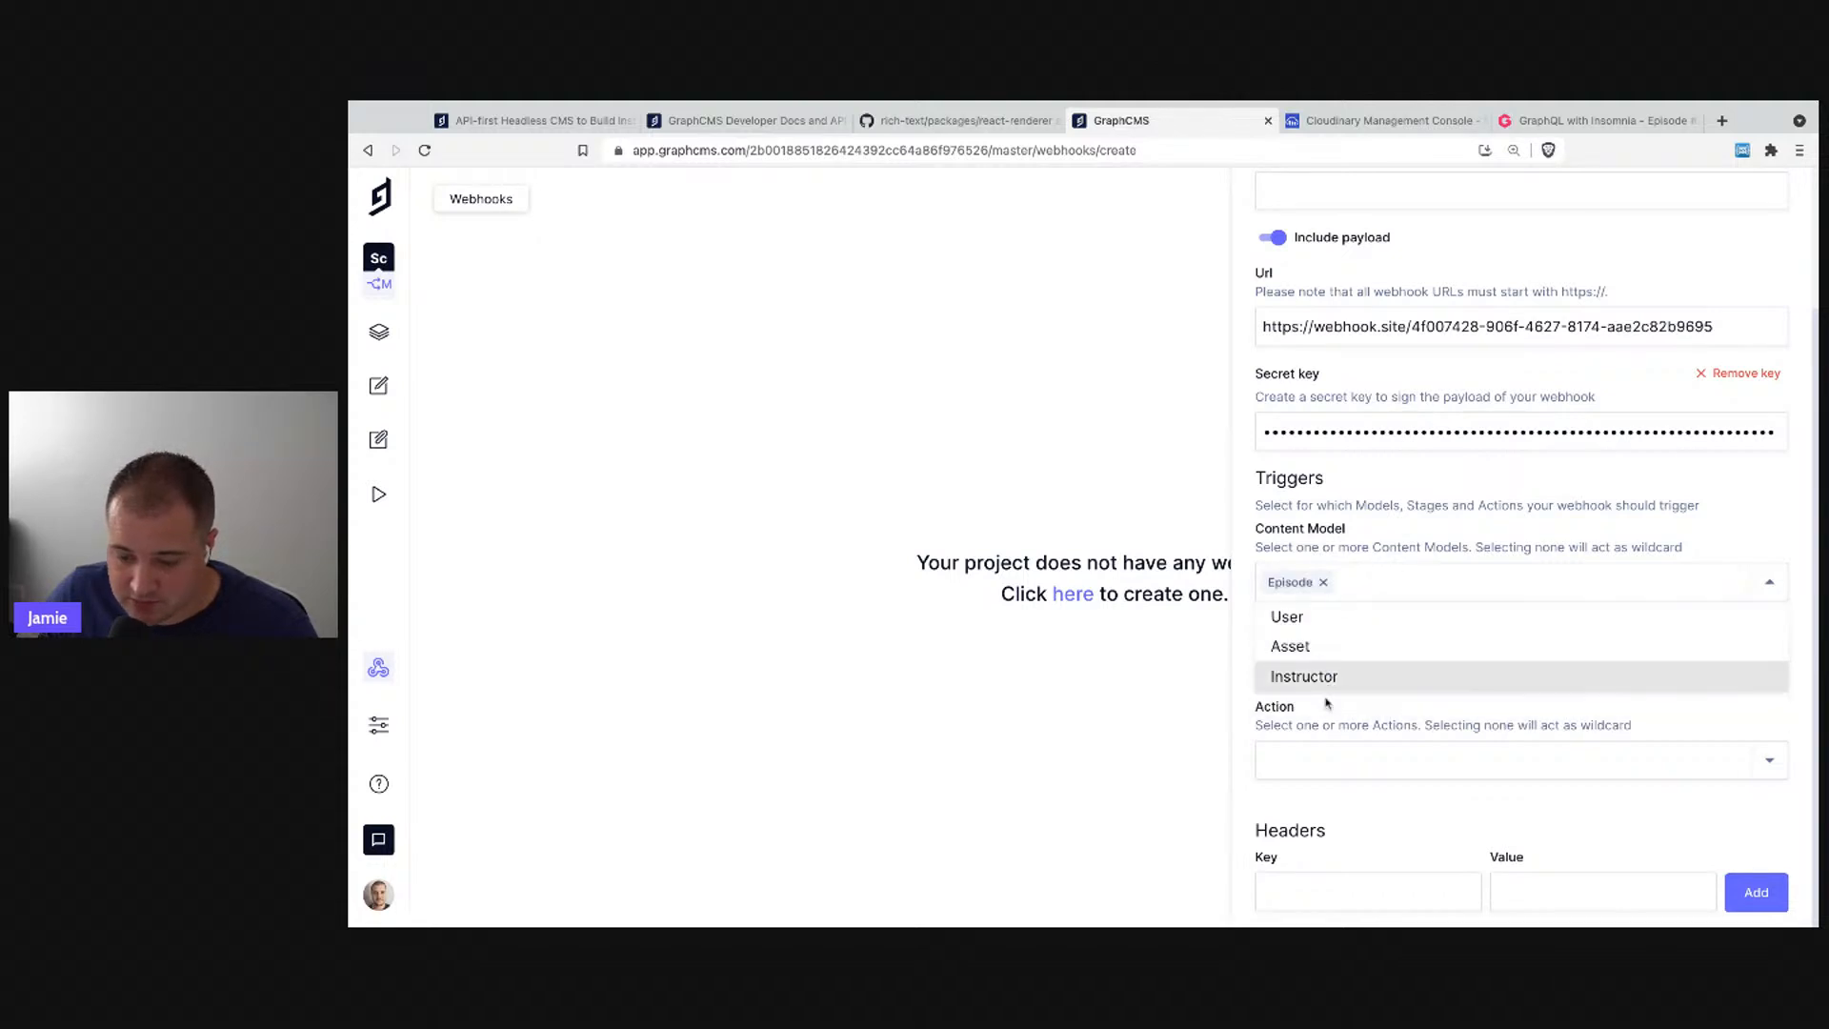
pyautogui.click(1325, 583)
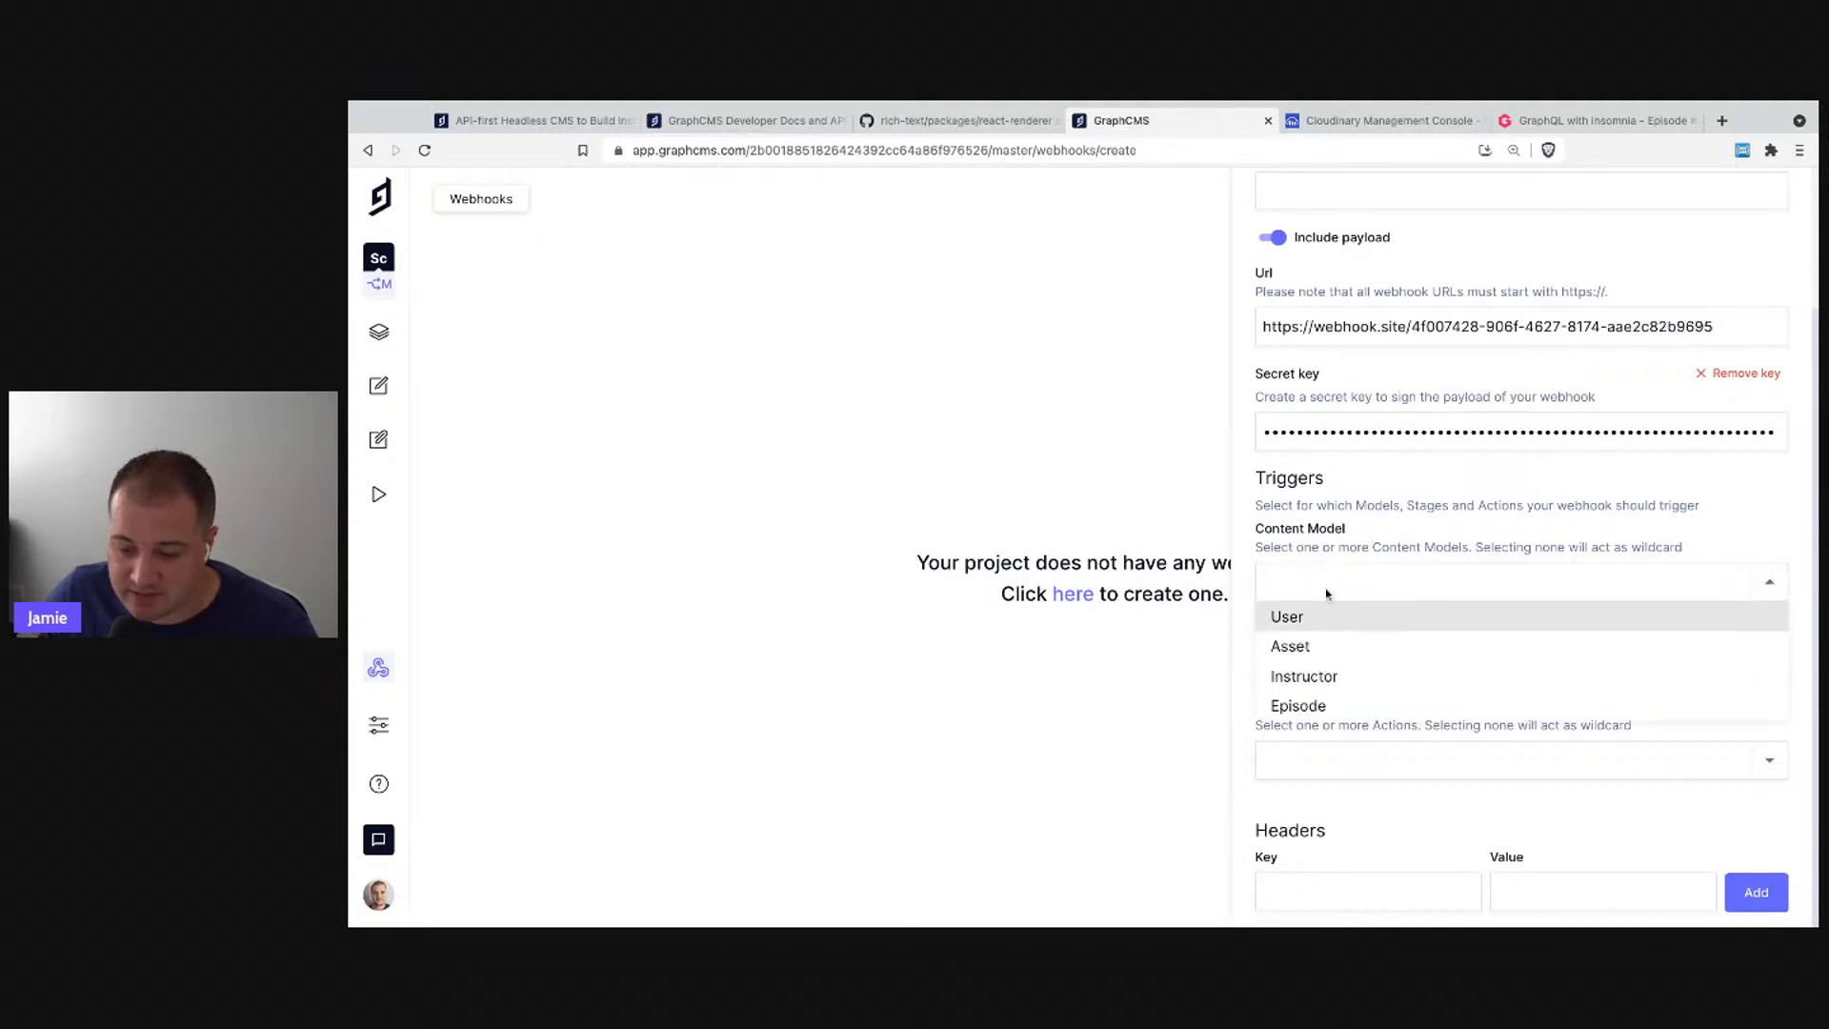
pyautogui.click(1340, 710)
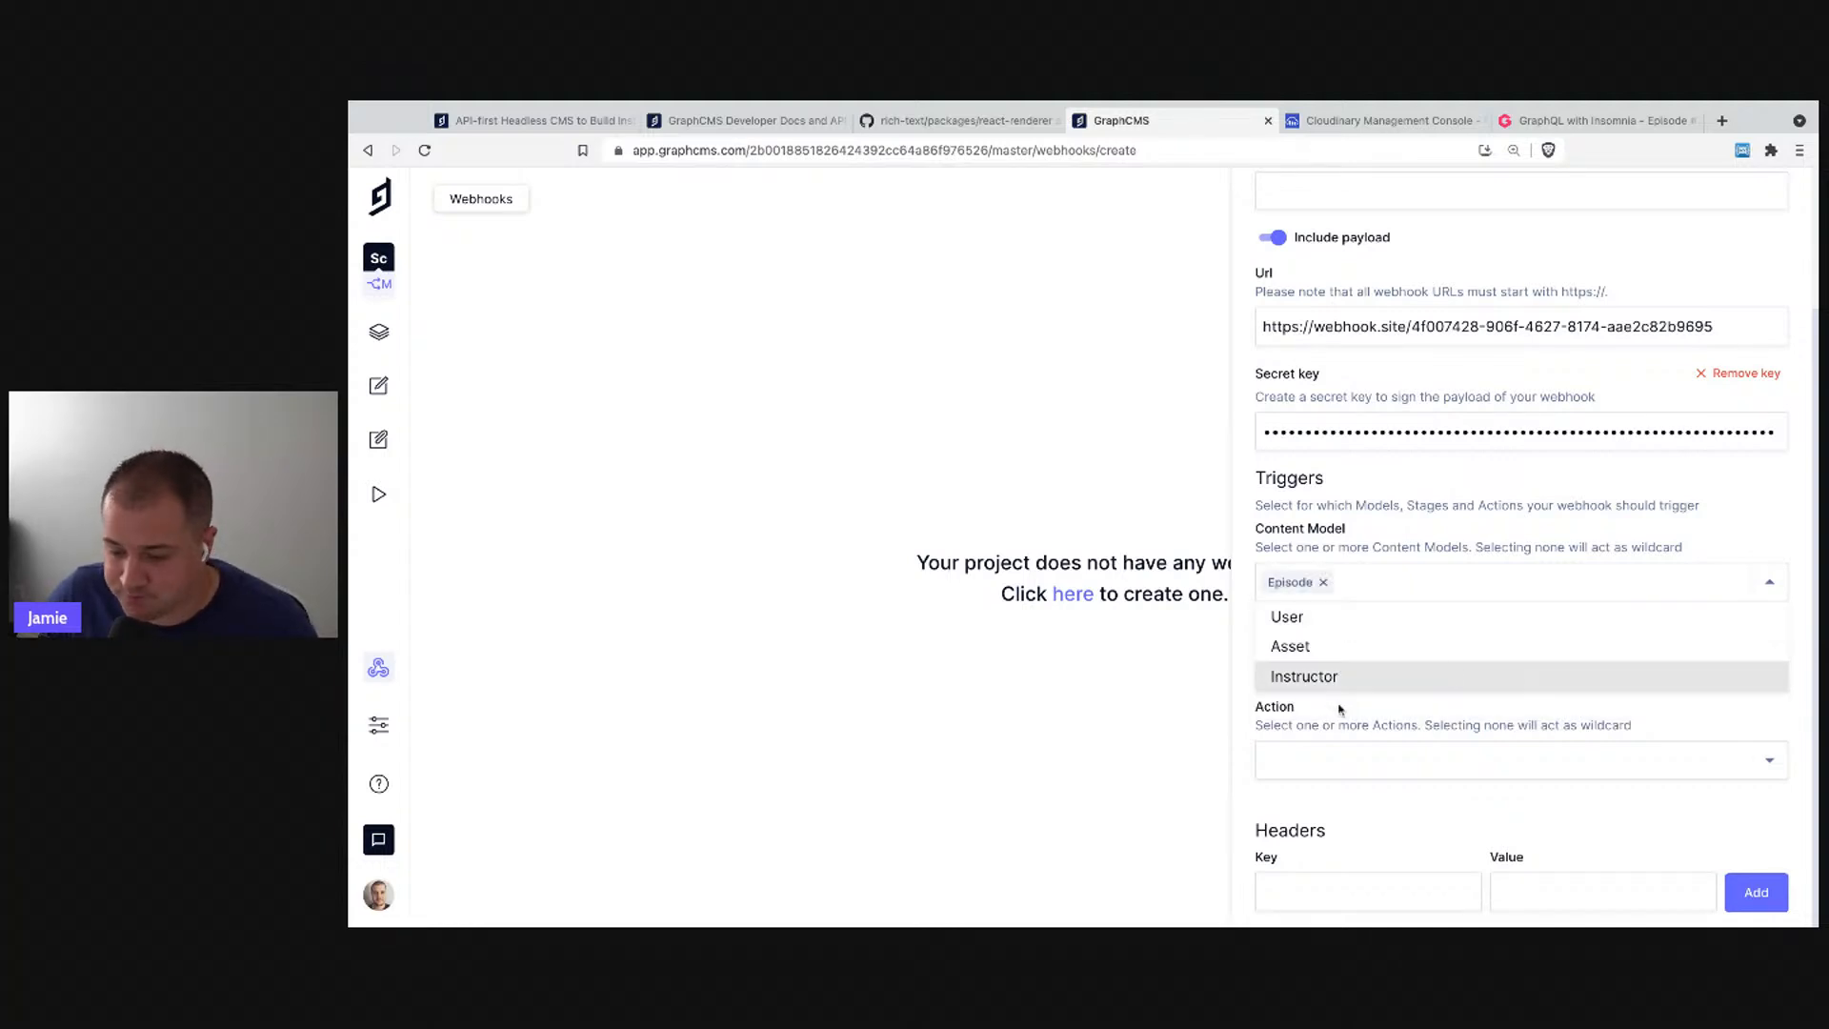
pyautogui.click(1425, 513)
# - Limit the trigger to the Published stage and PUBLISH action, then create the webhook
pyautogui.click(1360, 672)
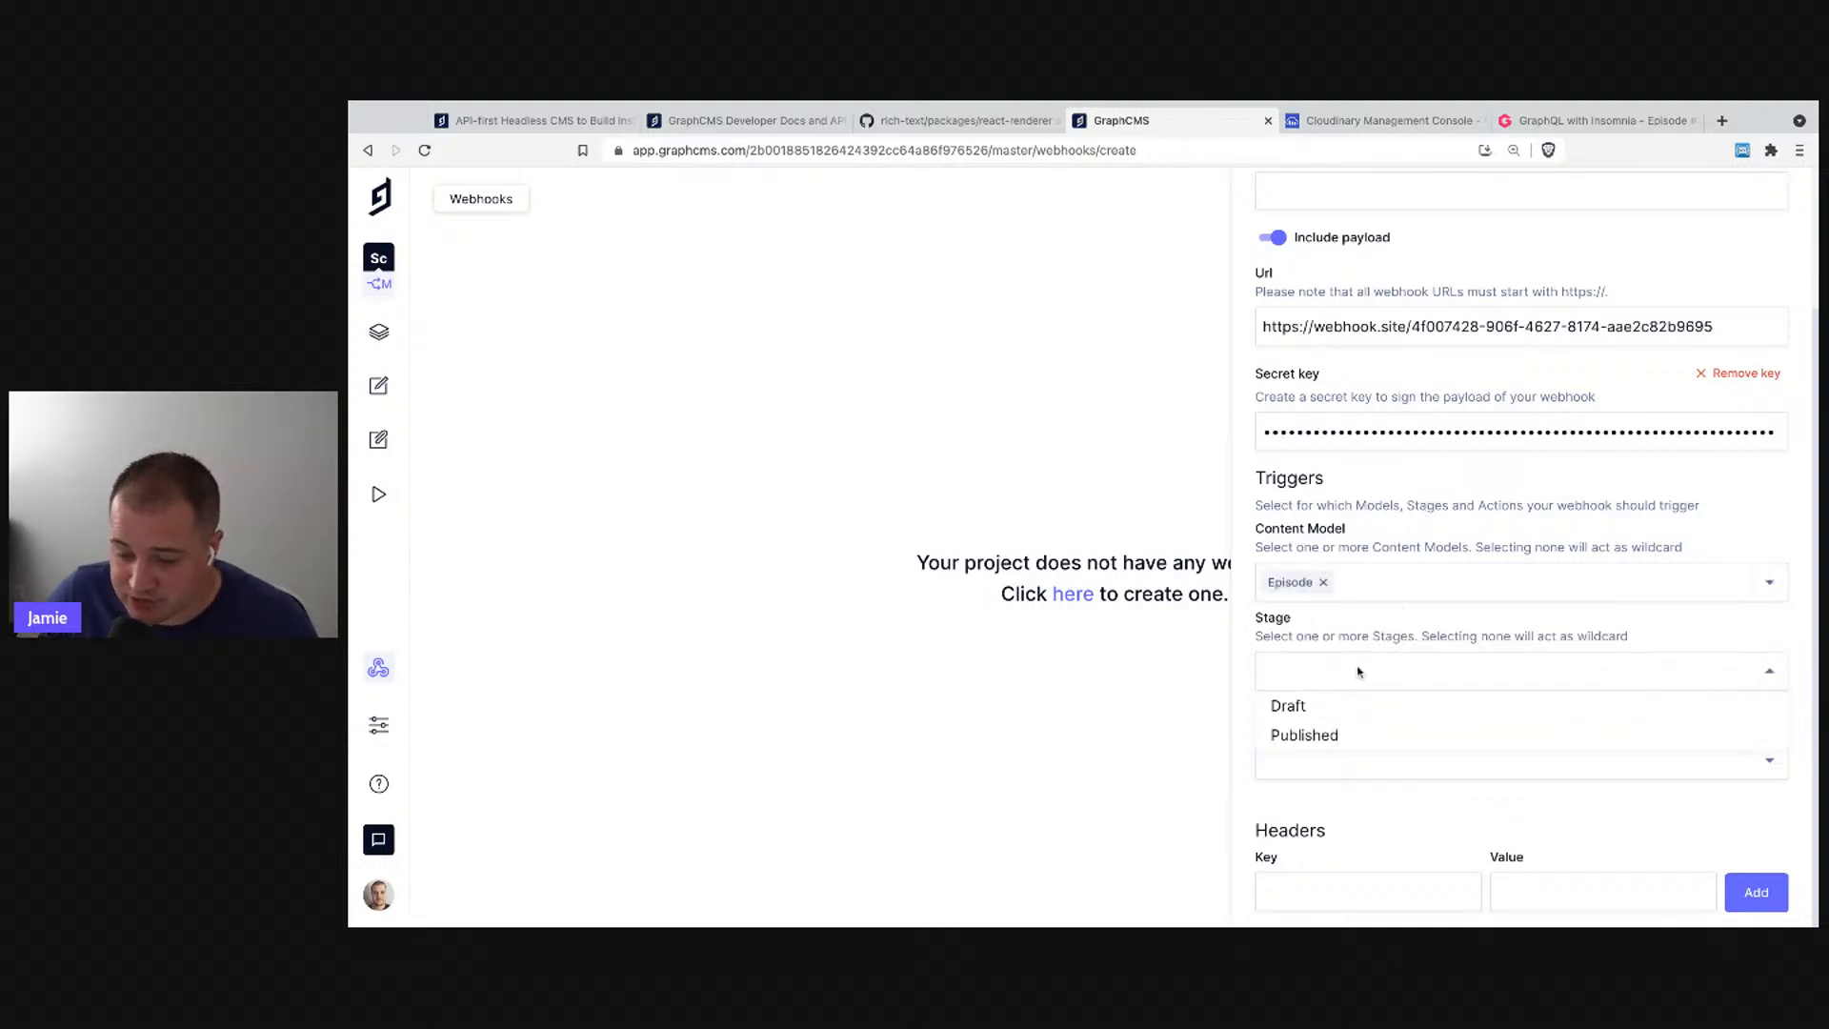
pyautogui.click(1337, 747)
pyautogui.click(1341, 700)
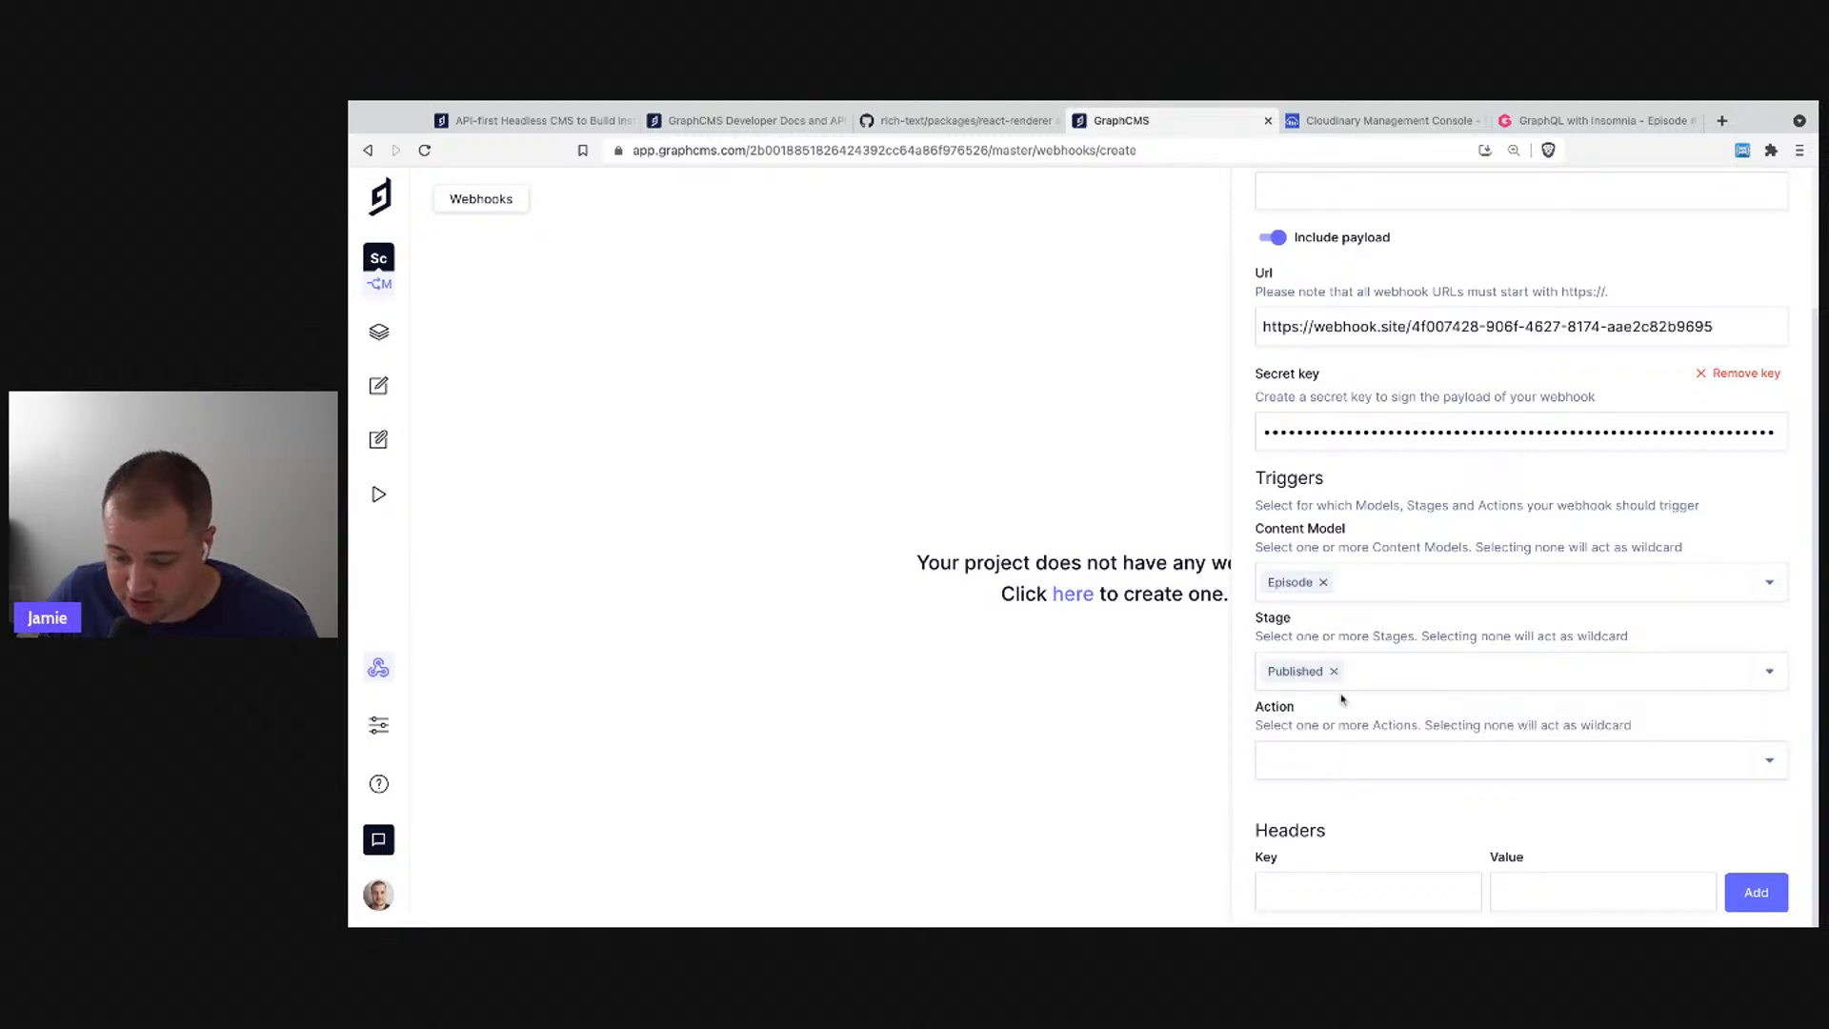
pyautogui.click(1339, 763)
pyautogui.click(1332, 797)
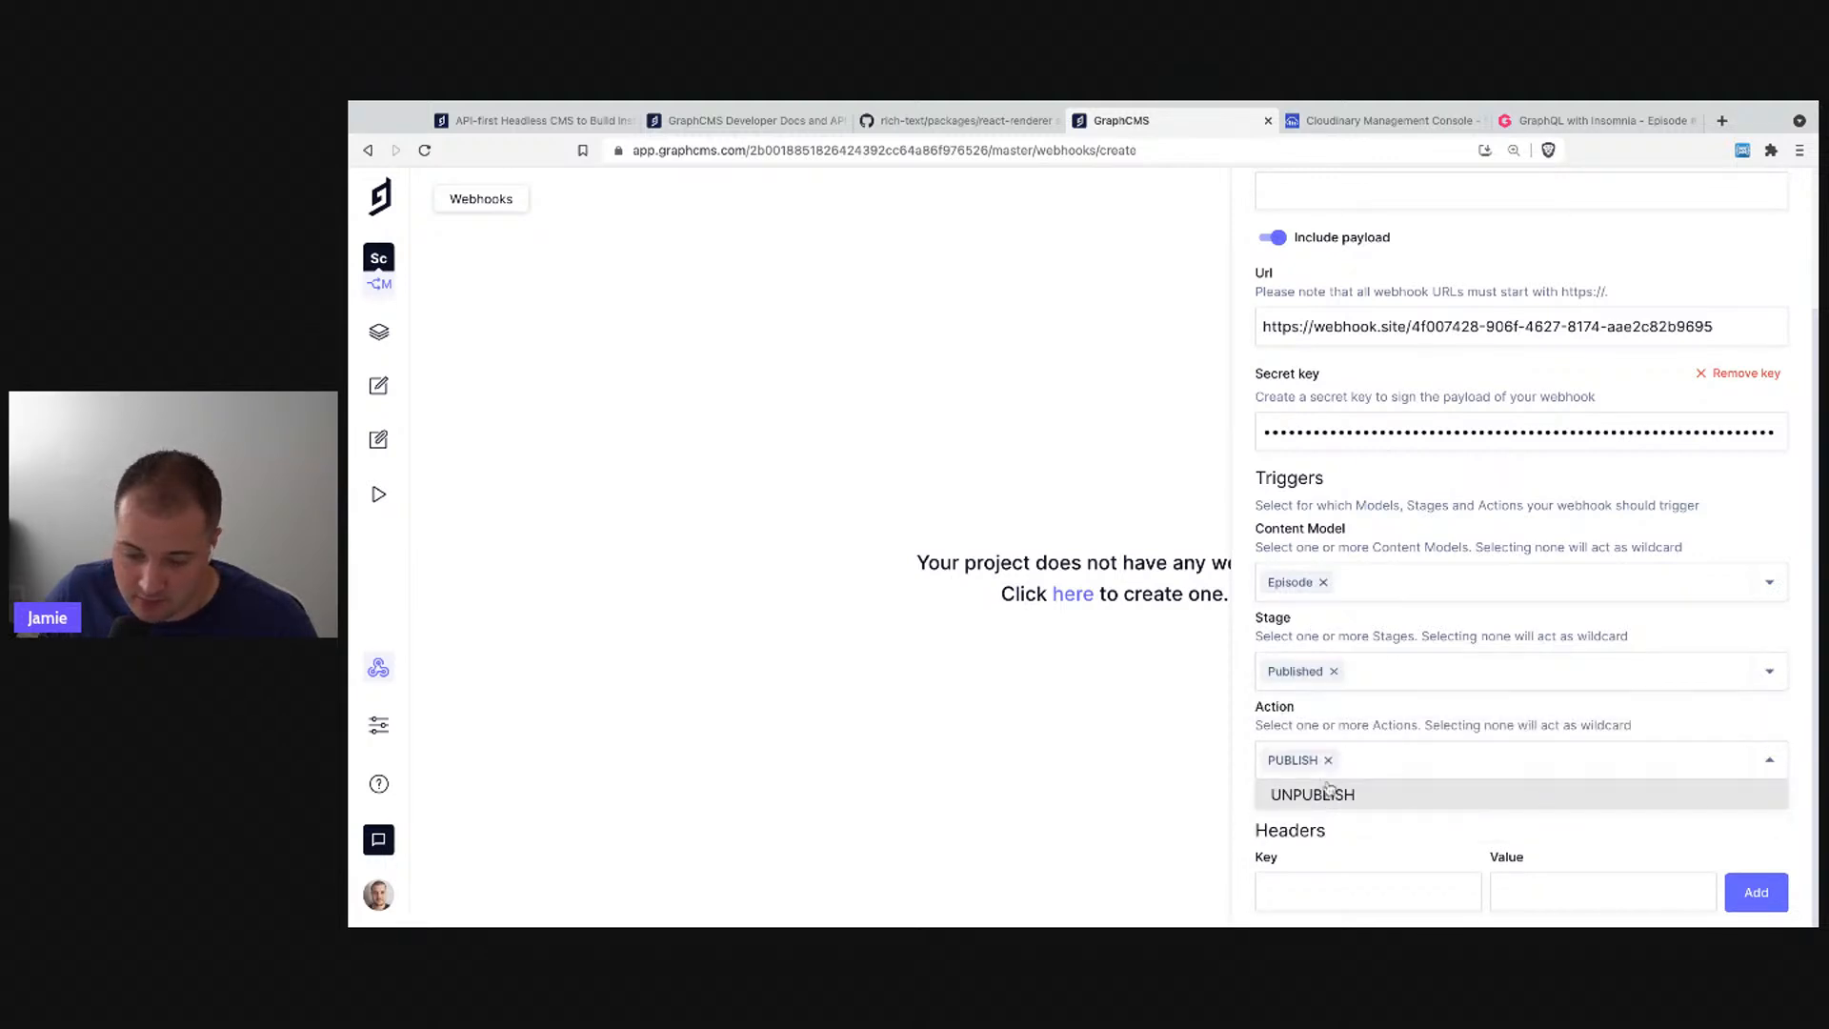
pyautogui.click(1327, 763)
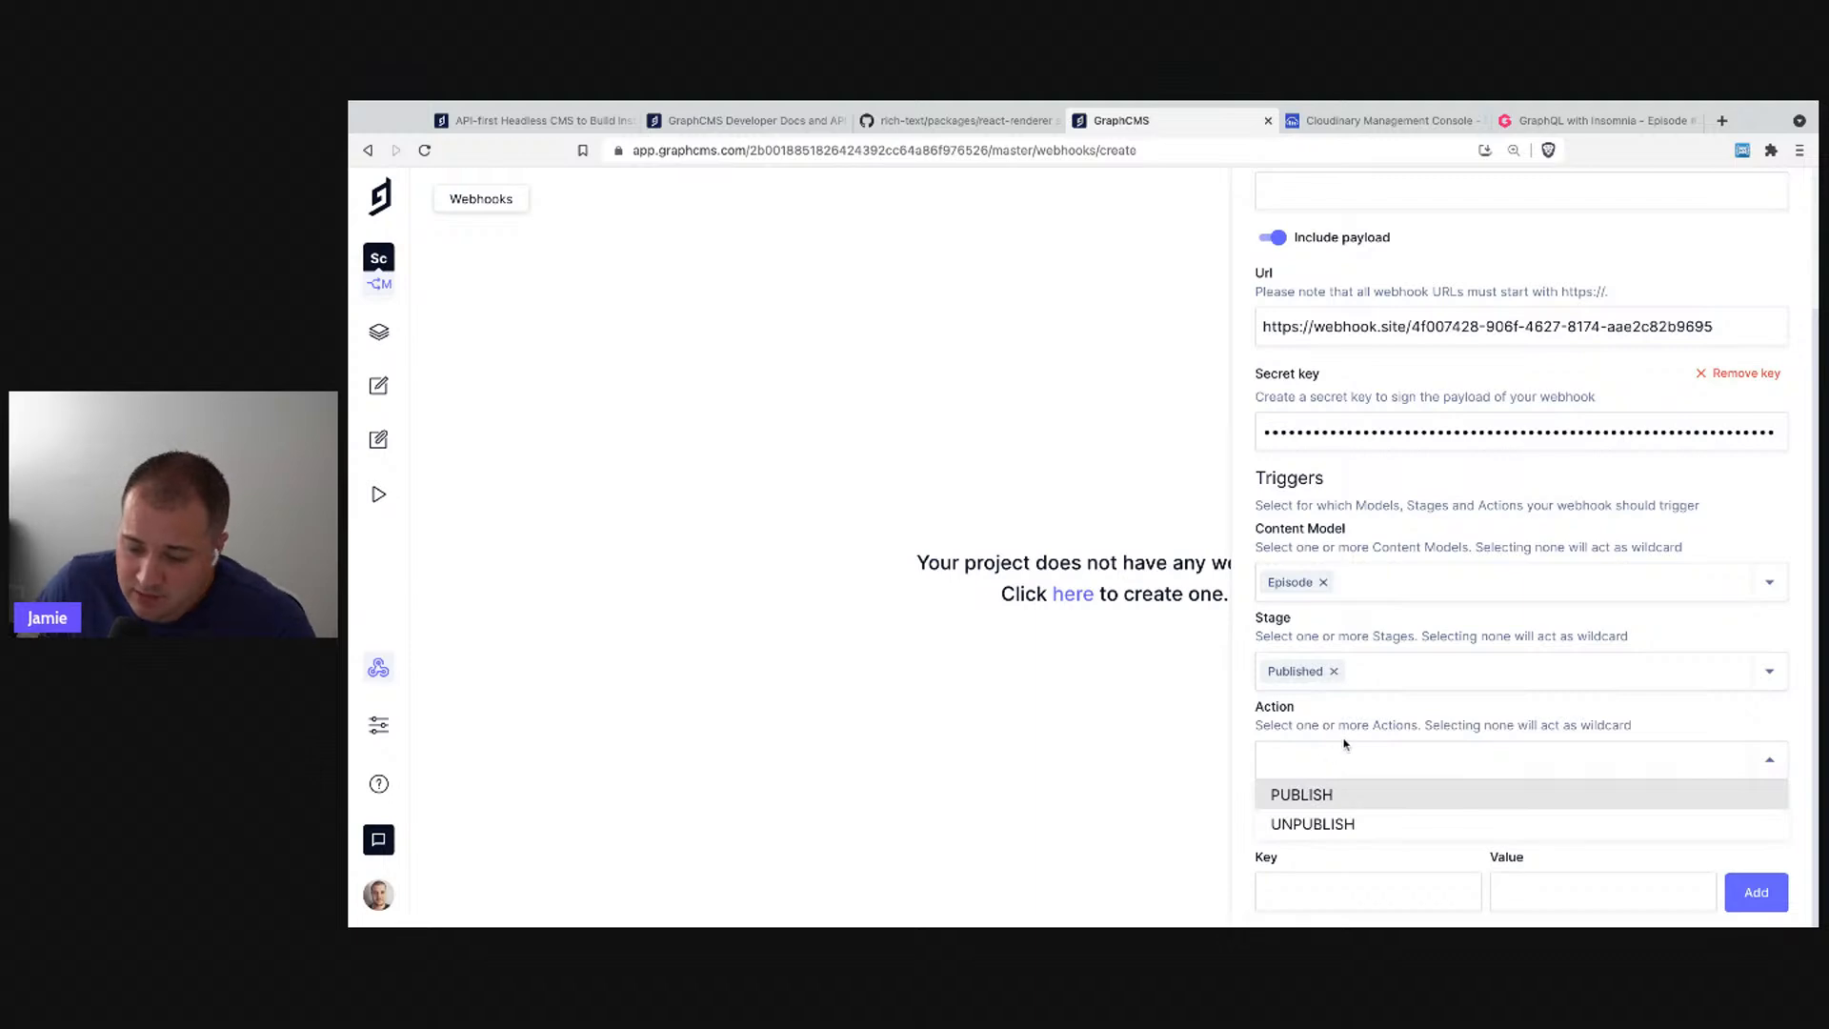
pyautogui.click(1301, 799)
pyautogui.click(1470, 711)
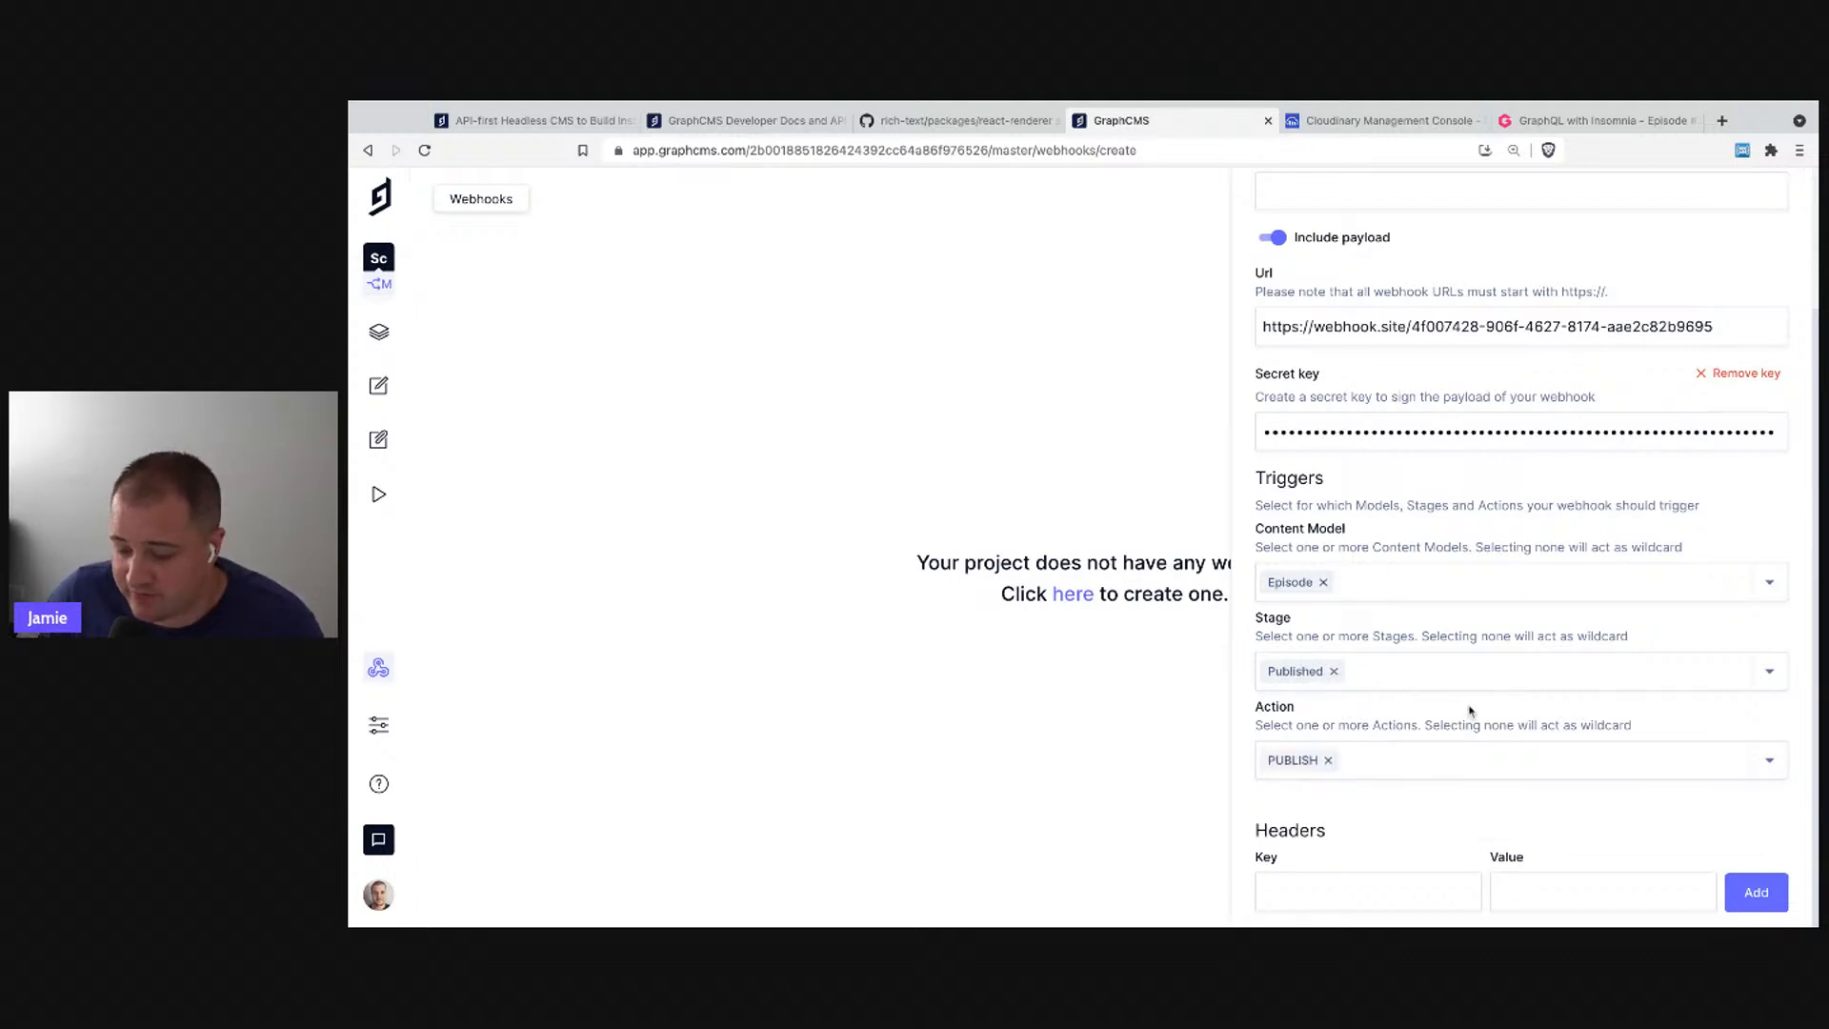
pyautogui.scroll(3, 1567, 353)
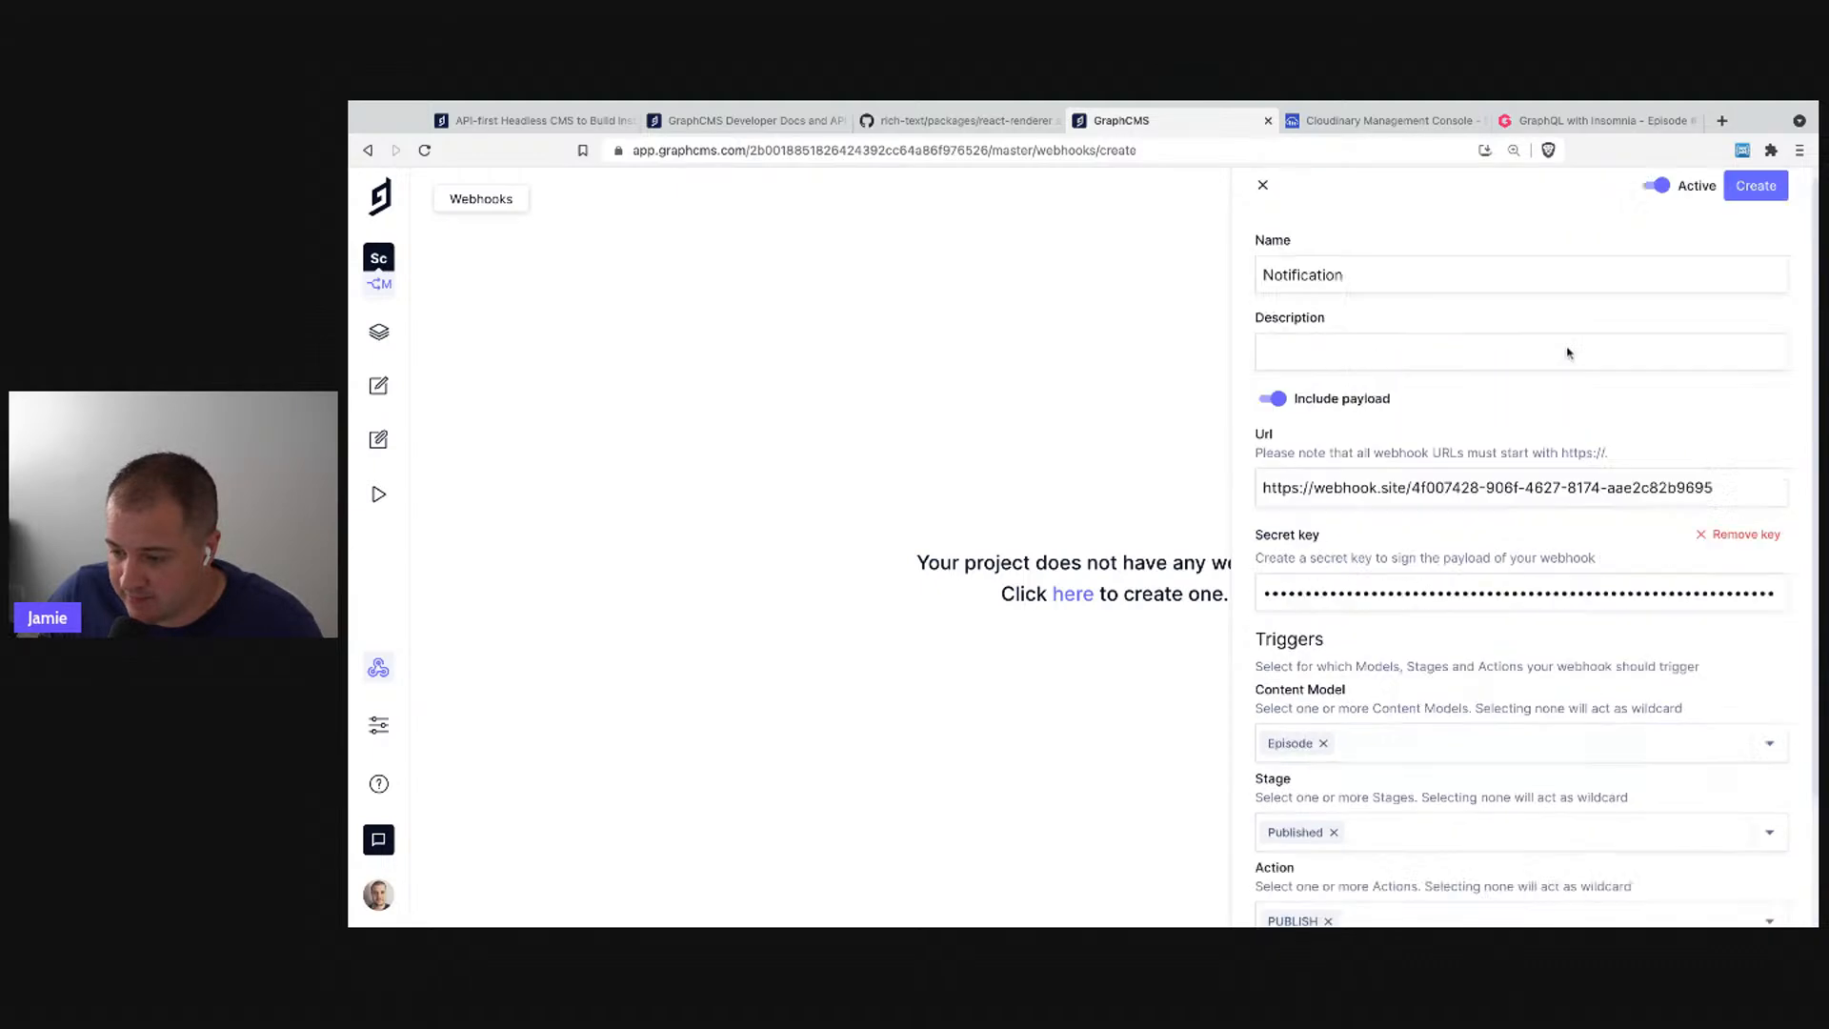
pyautogui.click(1761, 204)
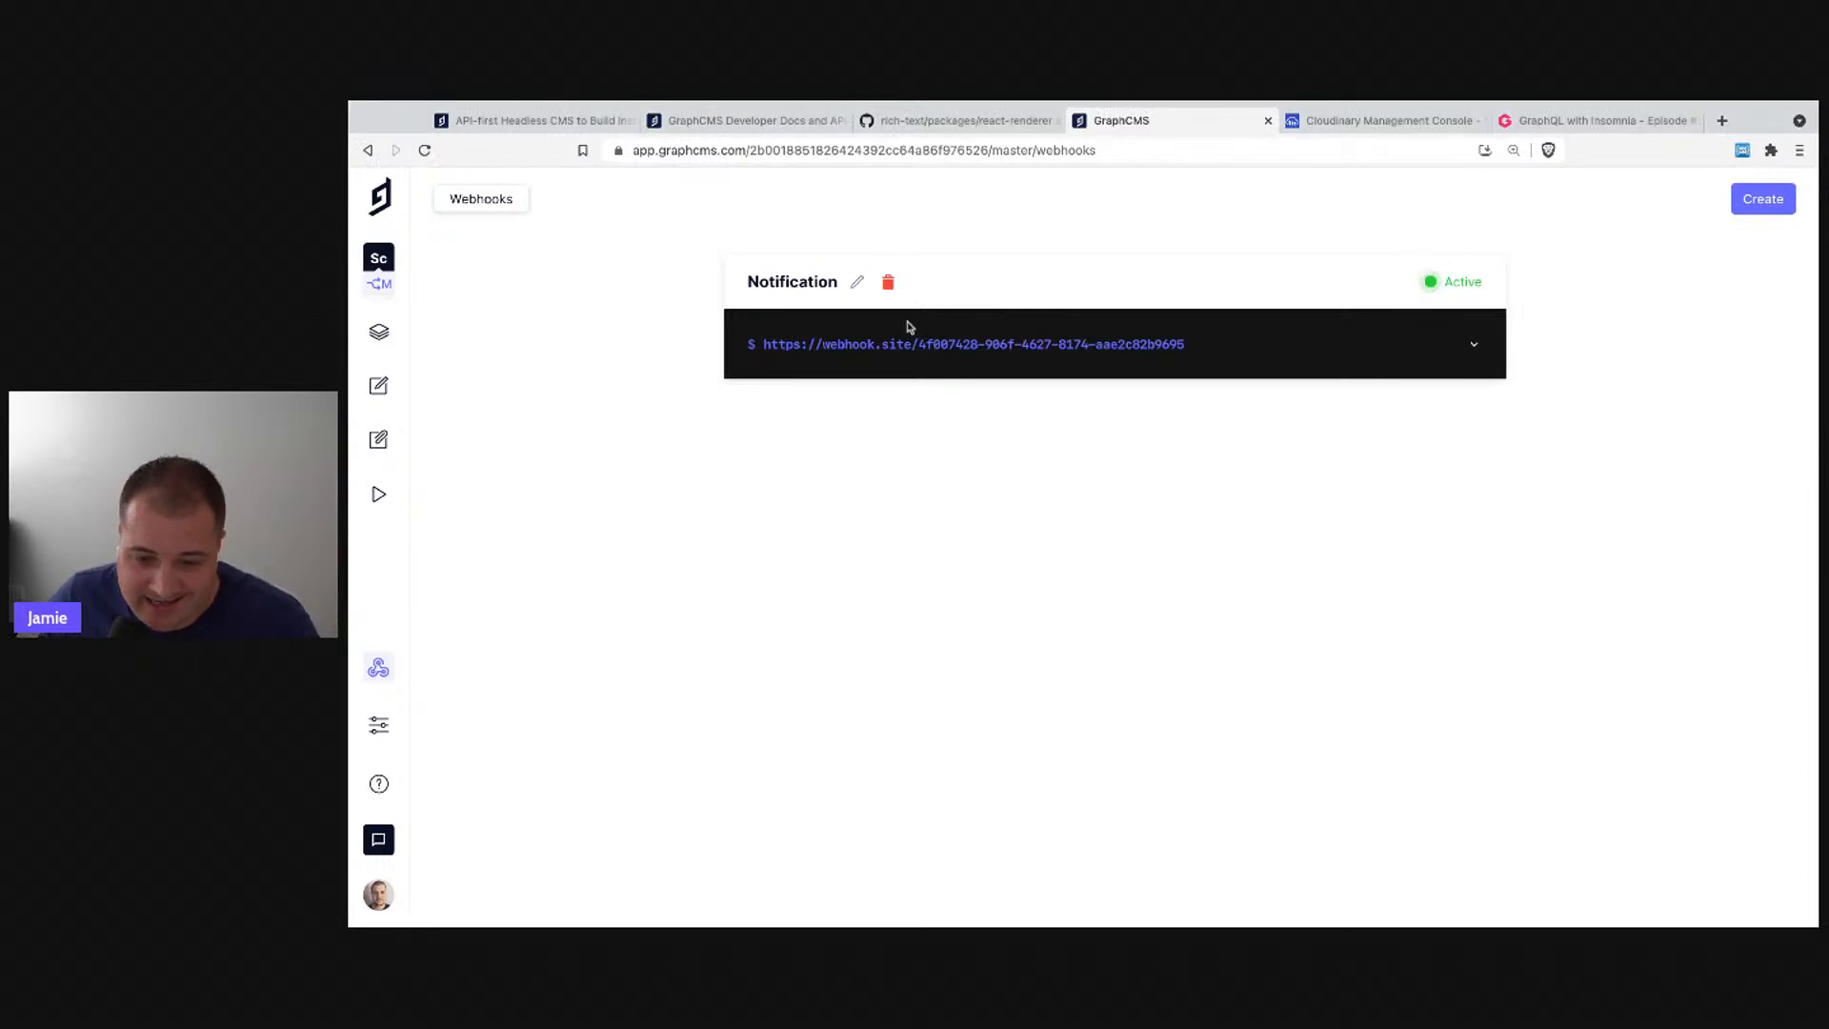
# - Republish the 'GraphQL with Insomnia' episode from the Episode content list, confirming the Publish dialog
pyautogui.click(379, 386)
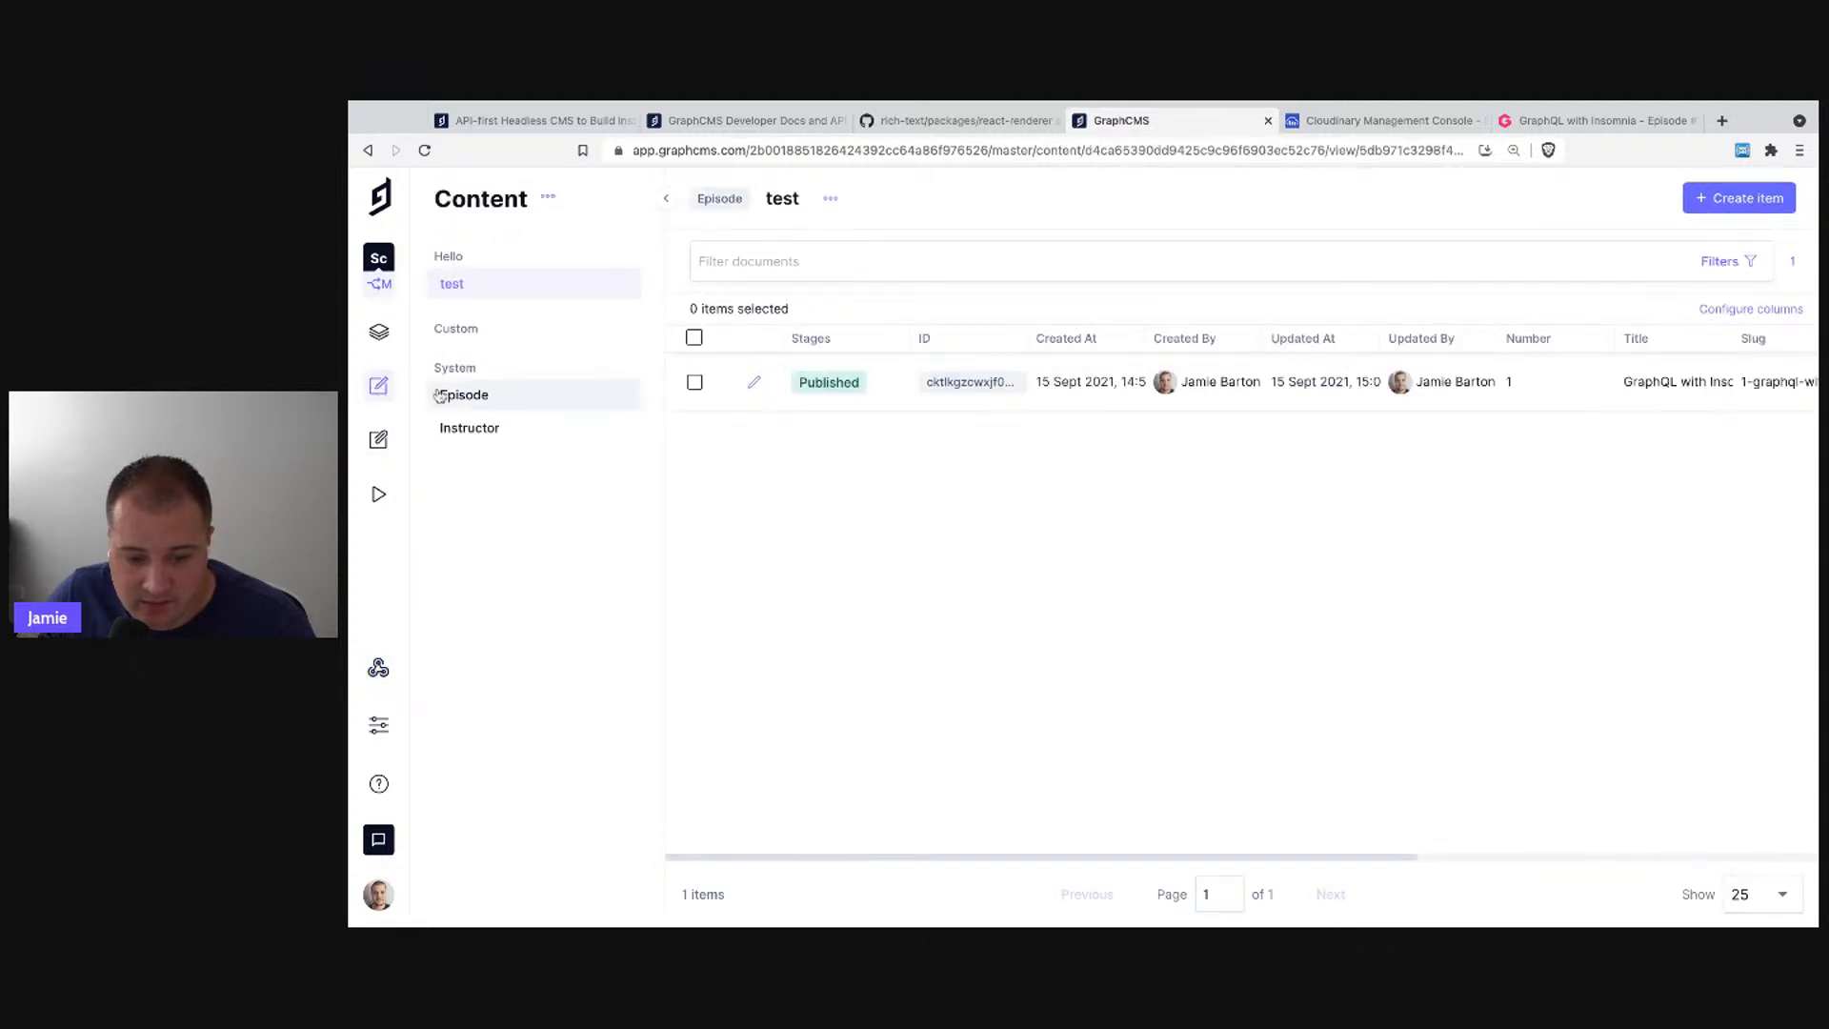
pyautogui.click(501, 427)
pyautogui.click(497, 399)
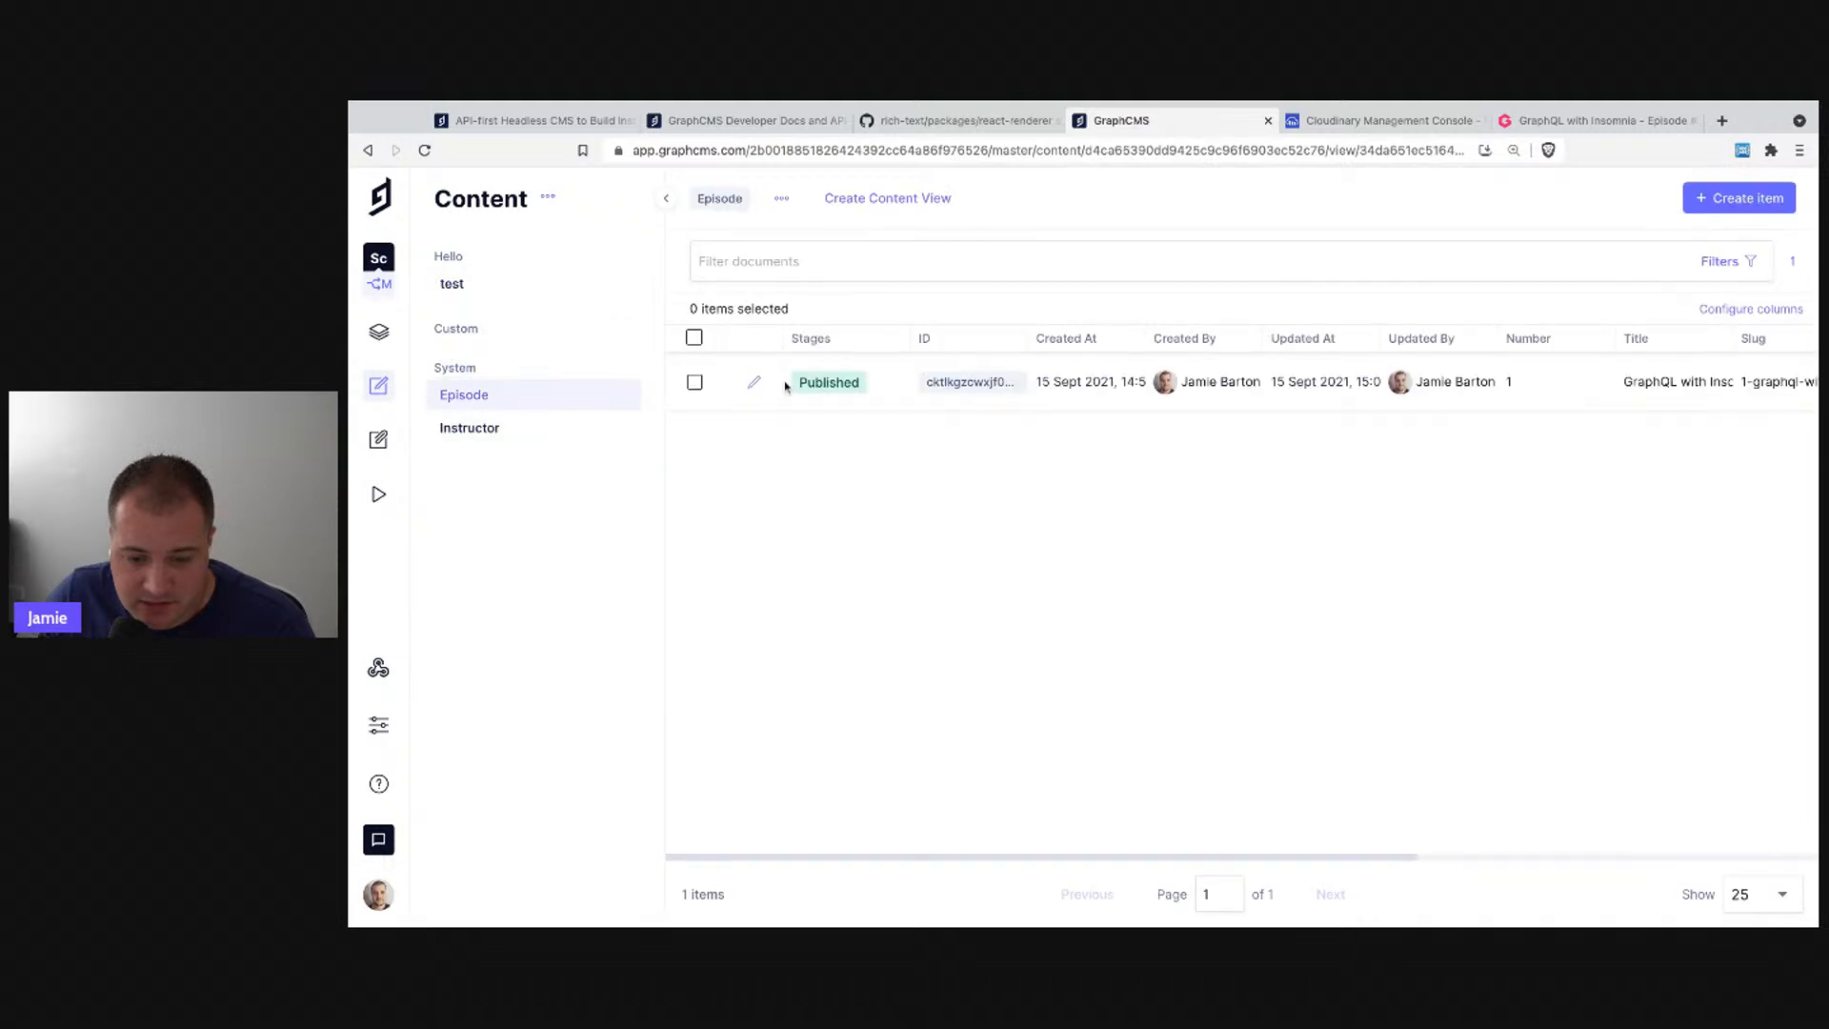
pyautogui.click(755, 385)
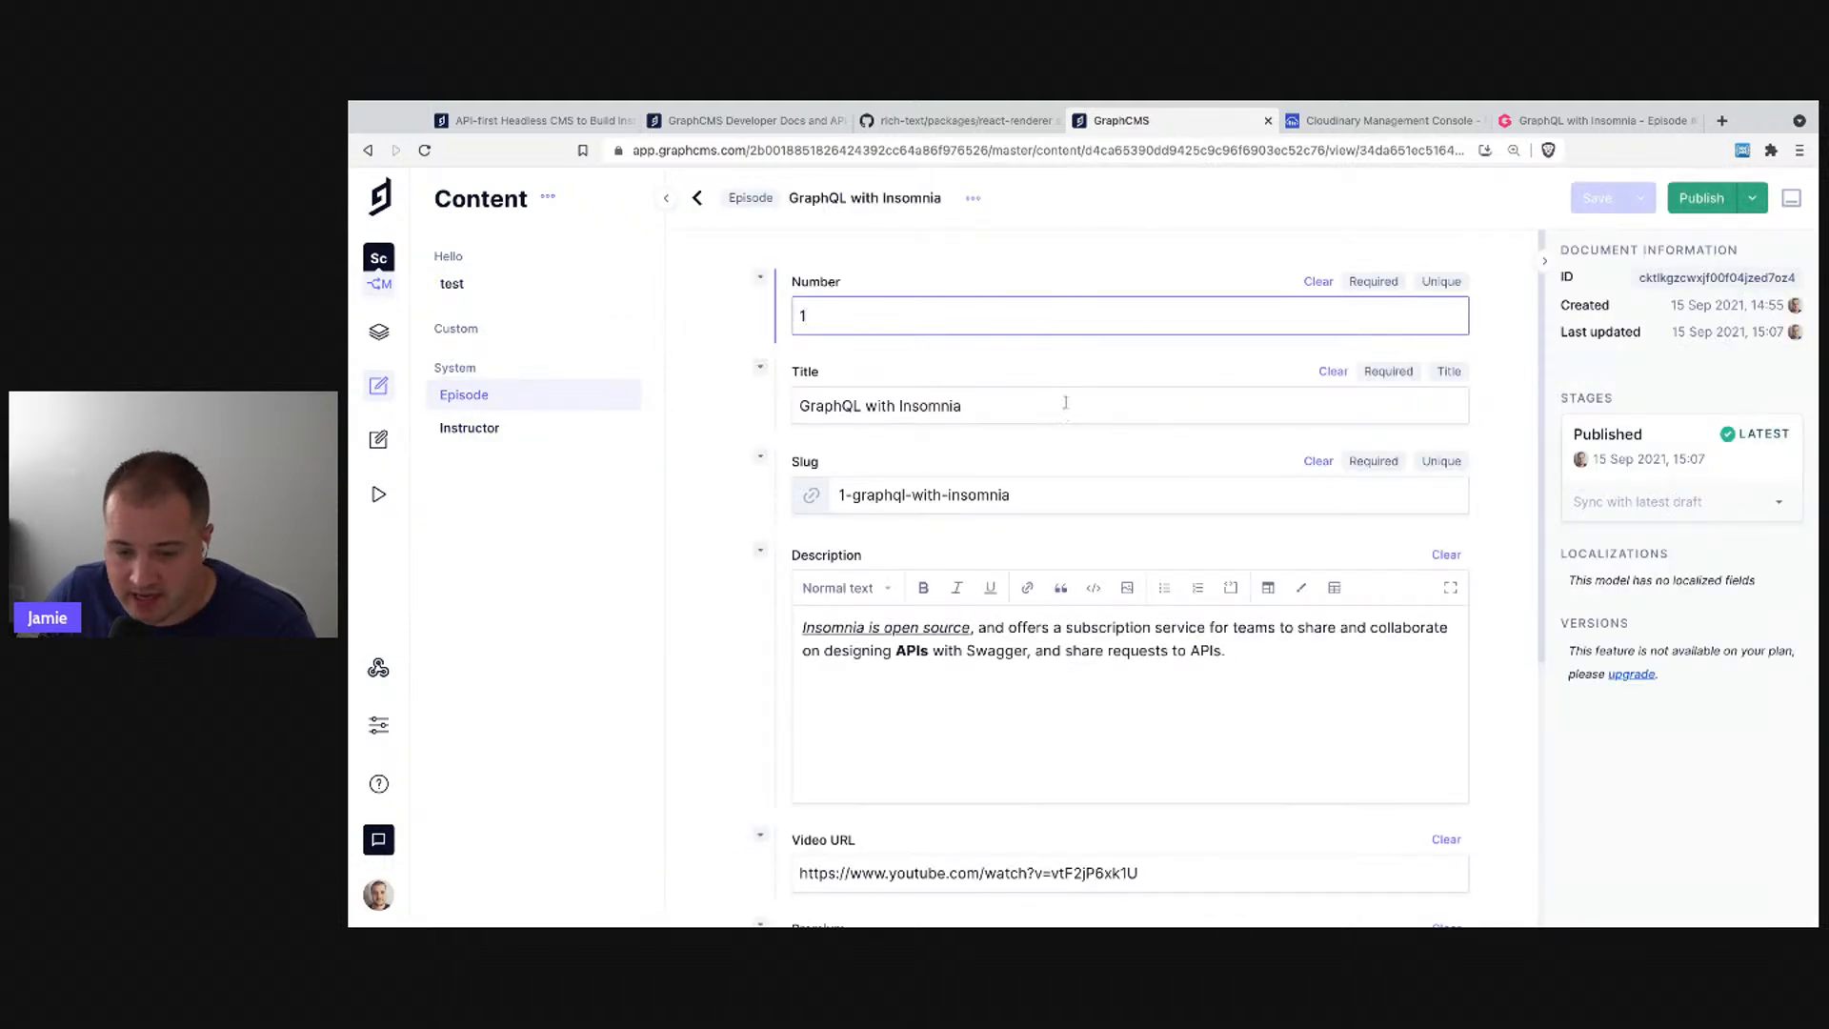
pyautogui.scroll(-5, 1225, 714)
pyautogui.scroll(5, 1225, 715)
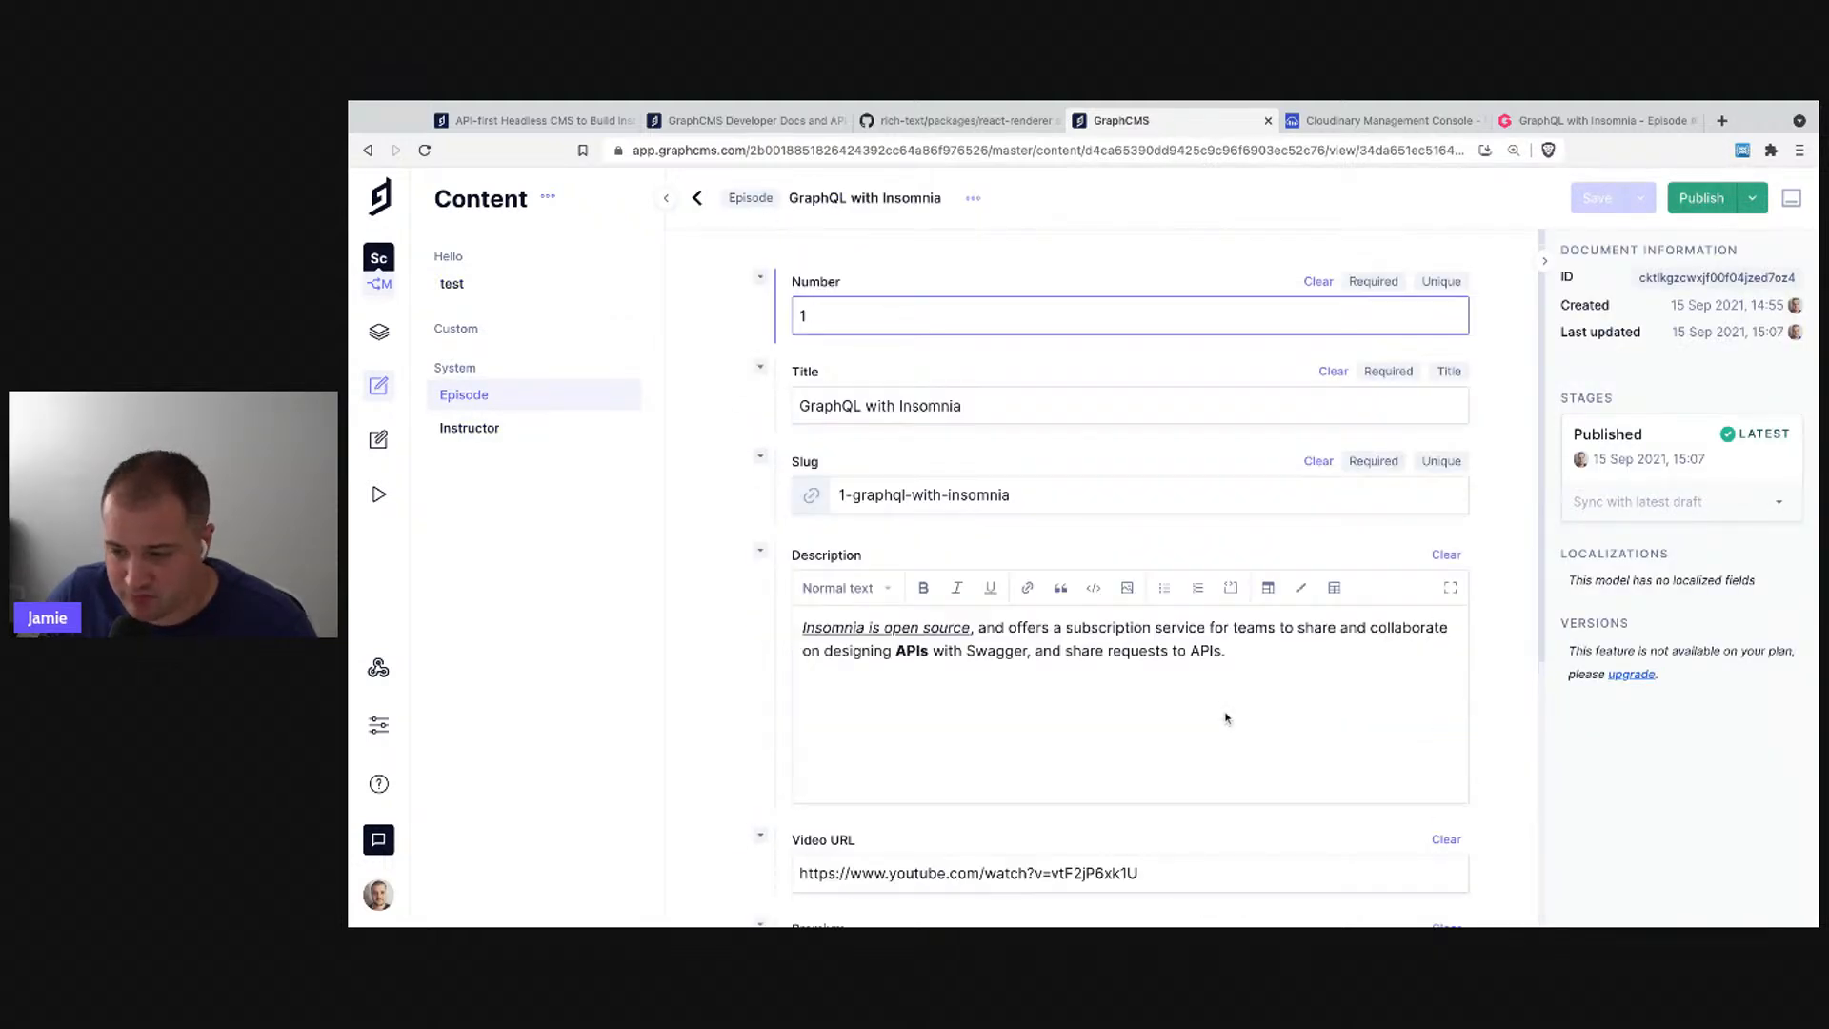
pyautogui.click(1702, 198)
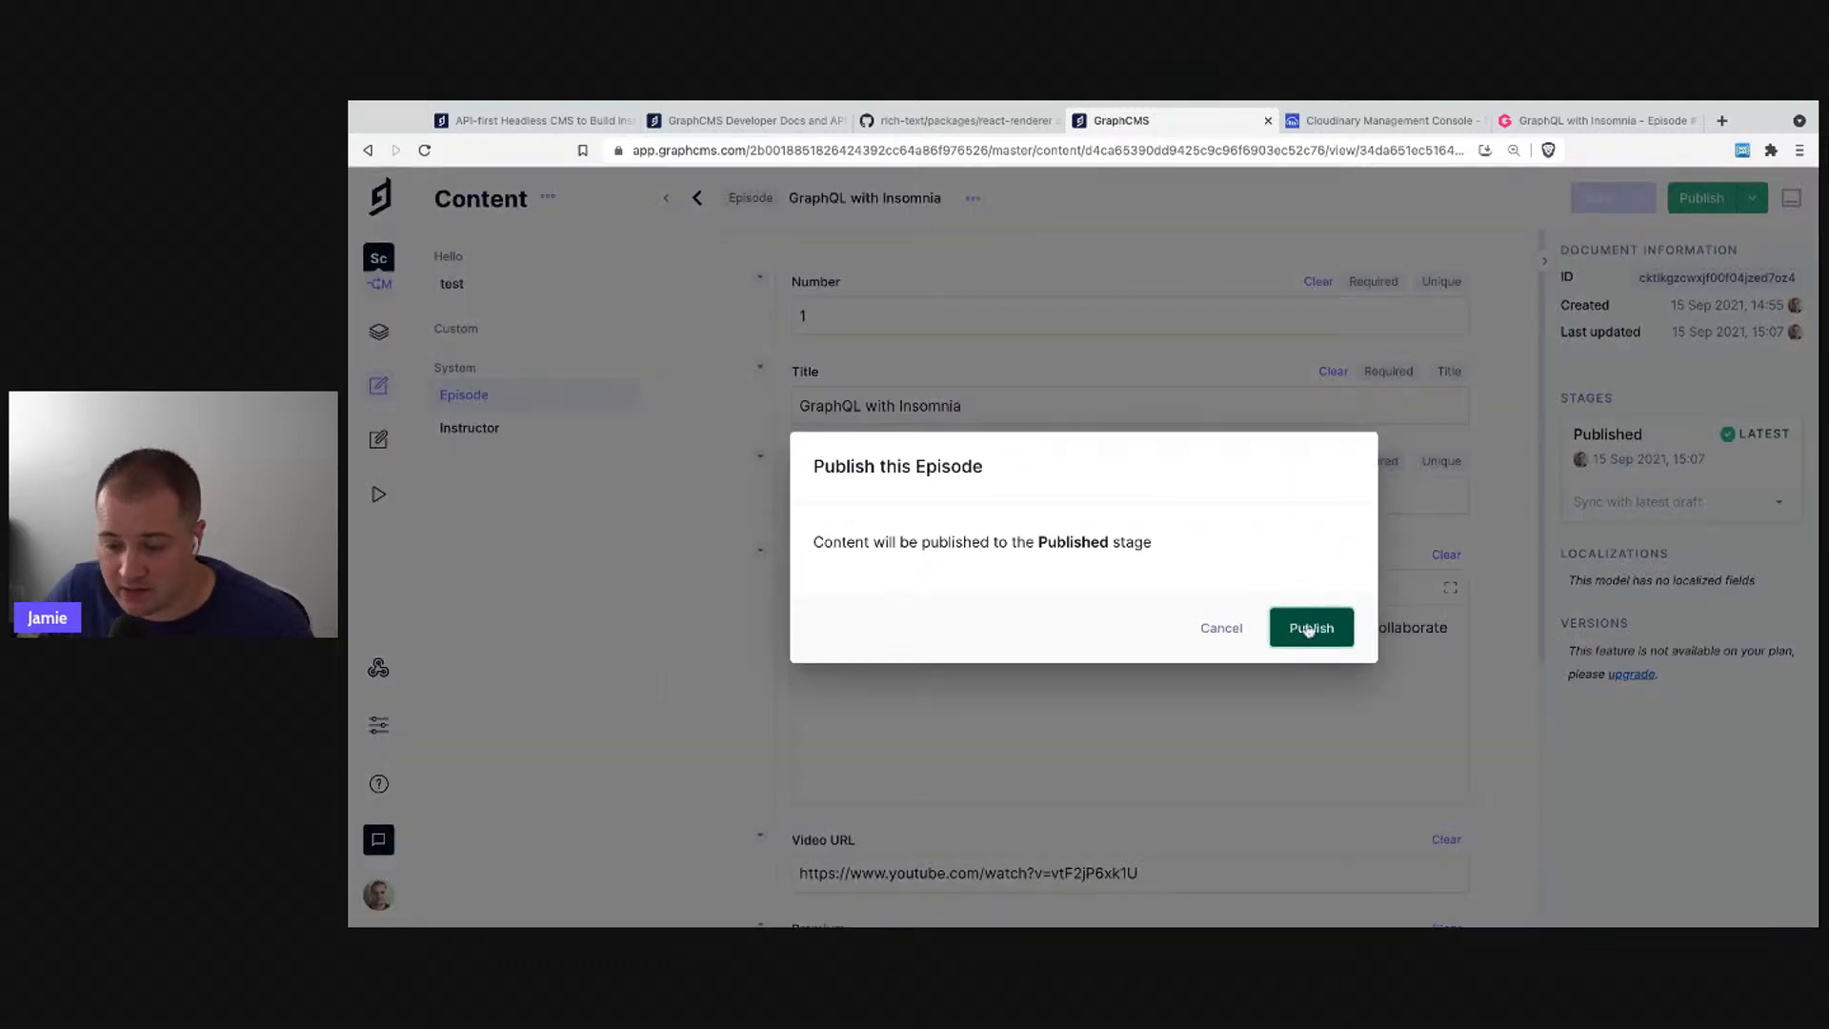
pyautogui.click(1309, 630)
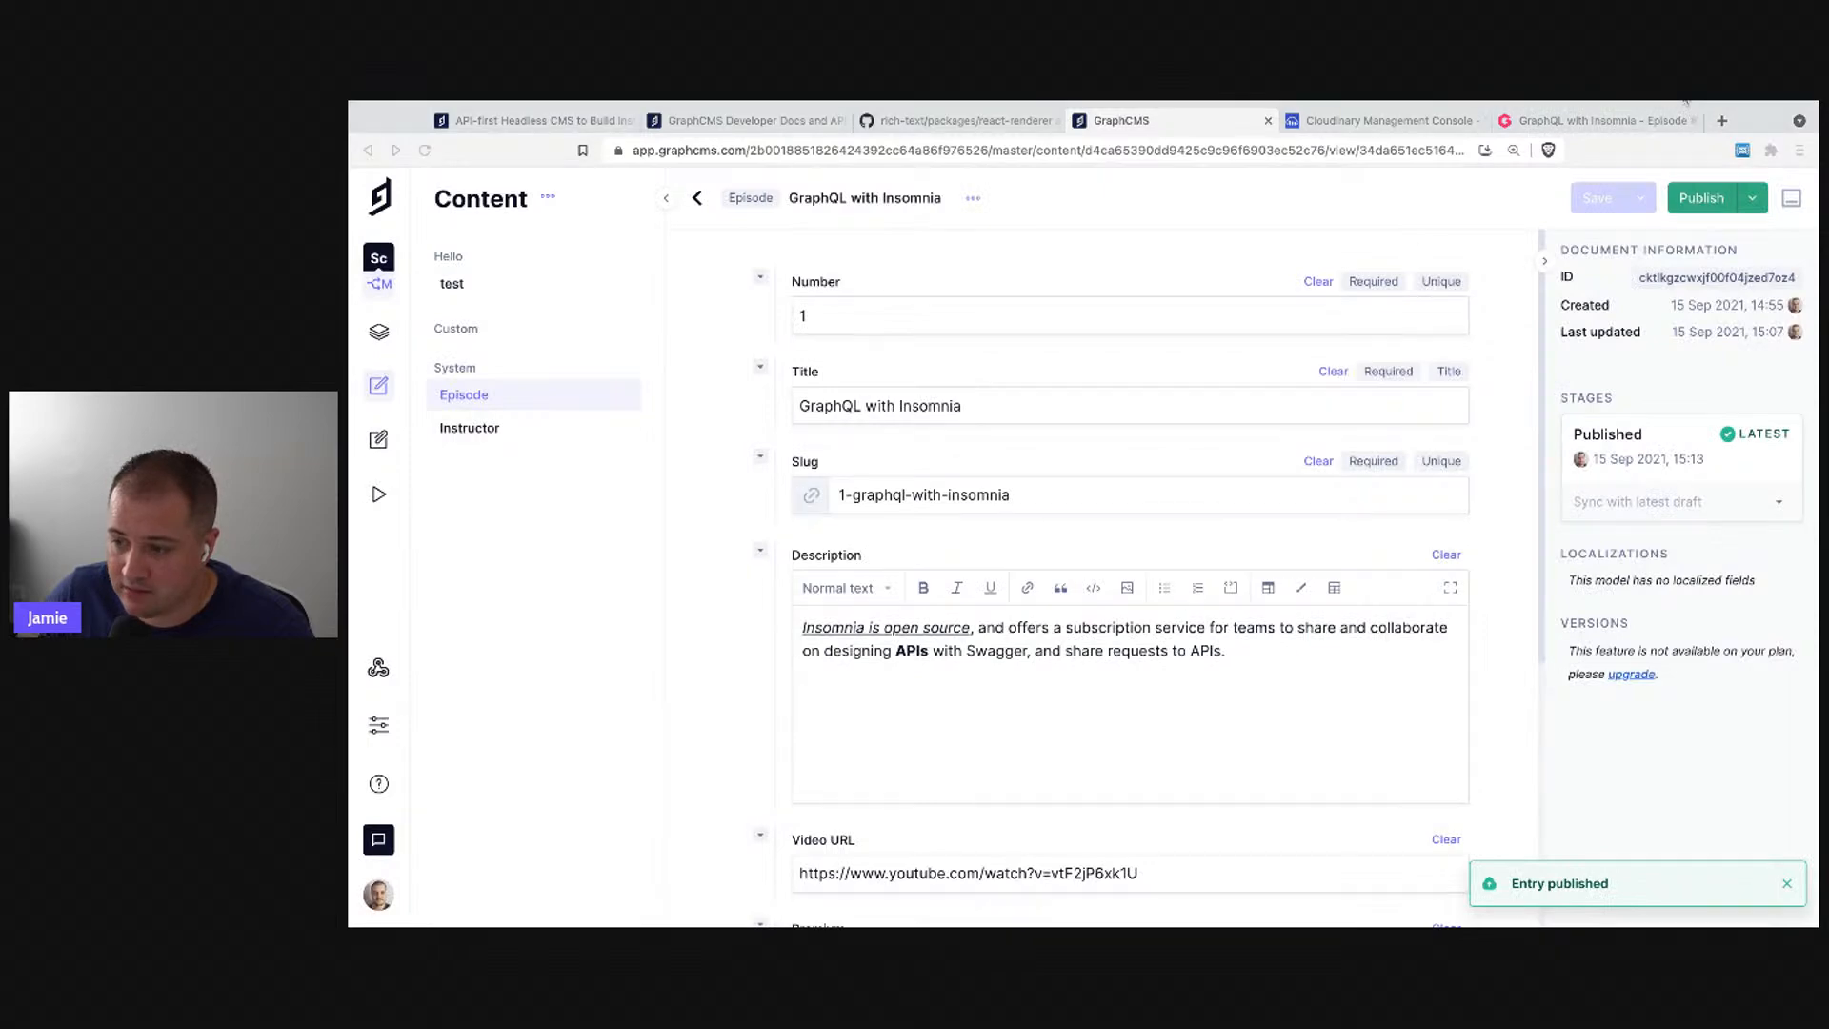
pyautogui.moveTo(1438, 119); pyautogui.dragTo(1267, 126)
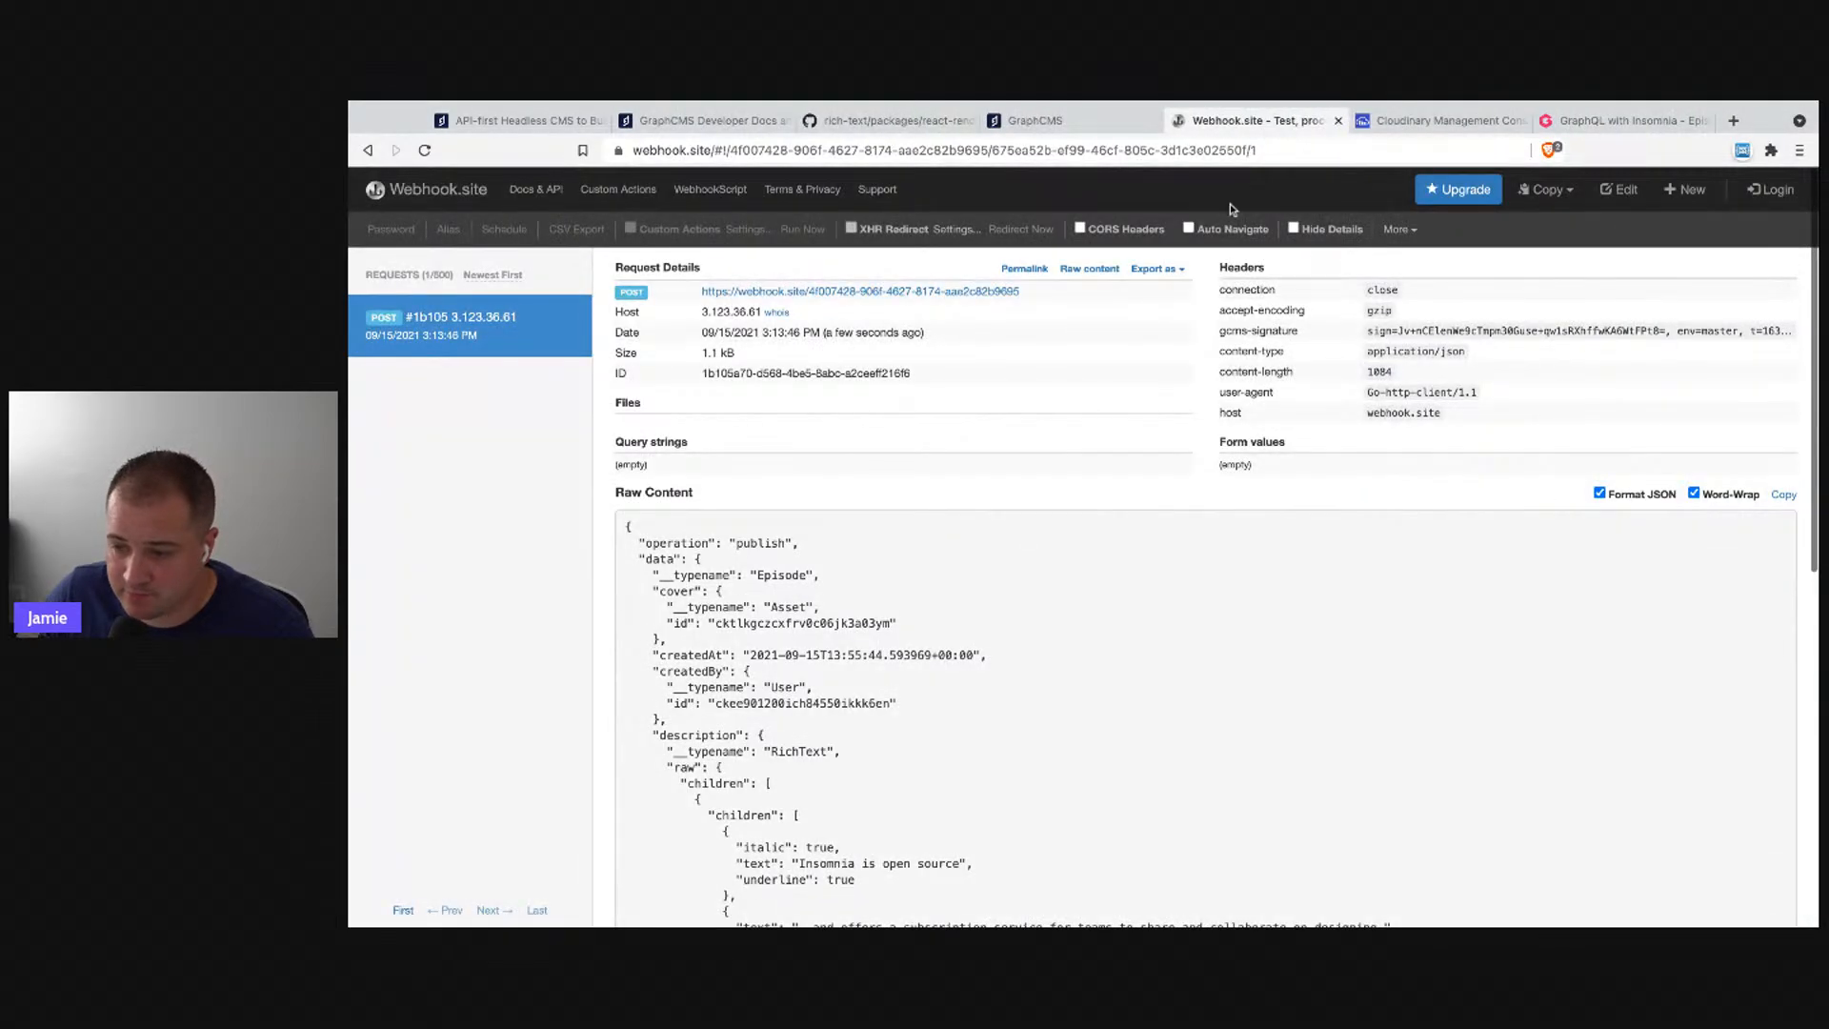
# - Scroll the received request's Raw Content and select the top of the Episode JSON payload
pyautogui.scroll(-7, 1088, 560)
pyautogui.scroll(6, 1088, 562)
pyautogui.scroll(-6, 1087, 563)
pyautogui.scroll(10, 1088, 562)
pyautogui.moveTo(626, 526); pyautogui.dragTo(972, 747)
pyautogui.scroll(-7, 972, 747)
pyautogui.keyDown('shift'); pyautogui.click(753, 896); pyautogui.keyUp('shift')
pyautogui.click(1240, 717)
# - Inspect the payload further down, selecting the publishedBy through updatedBy lines, then close Webhook.site
pyautogui.scroll(7, 1240, 718)
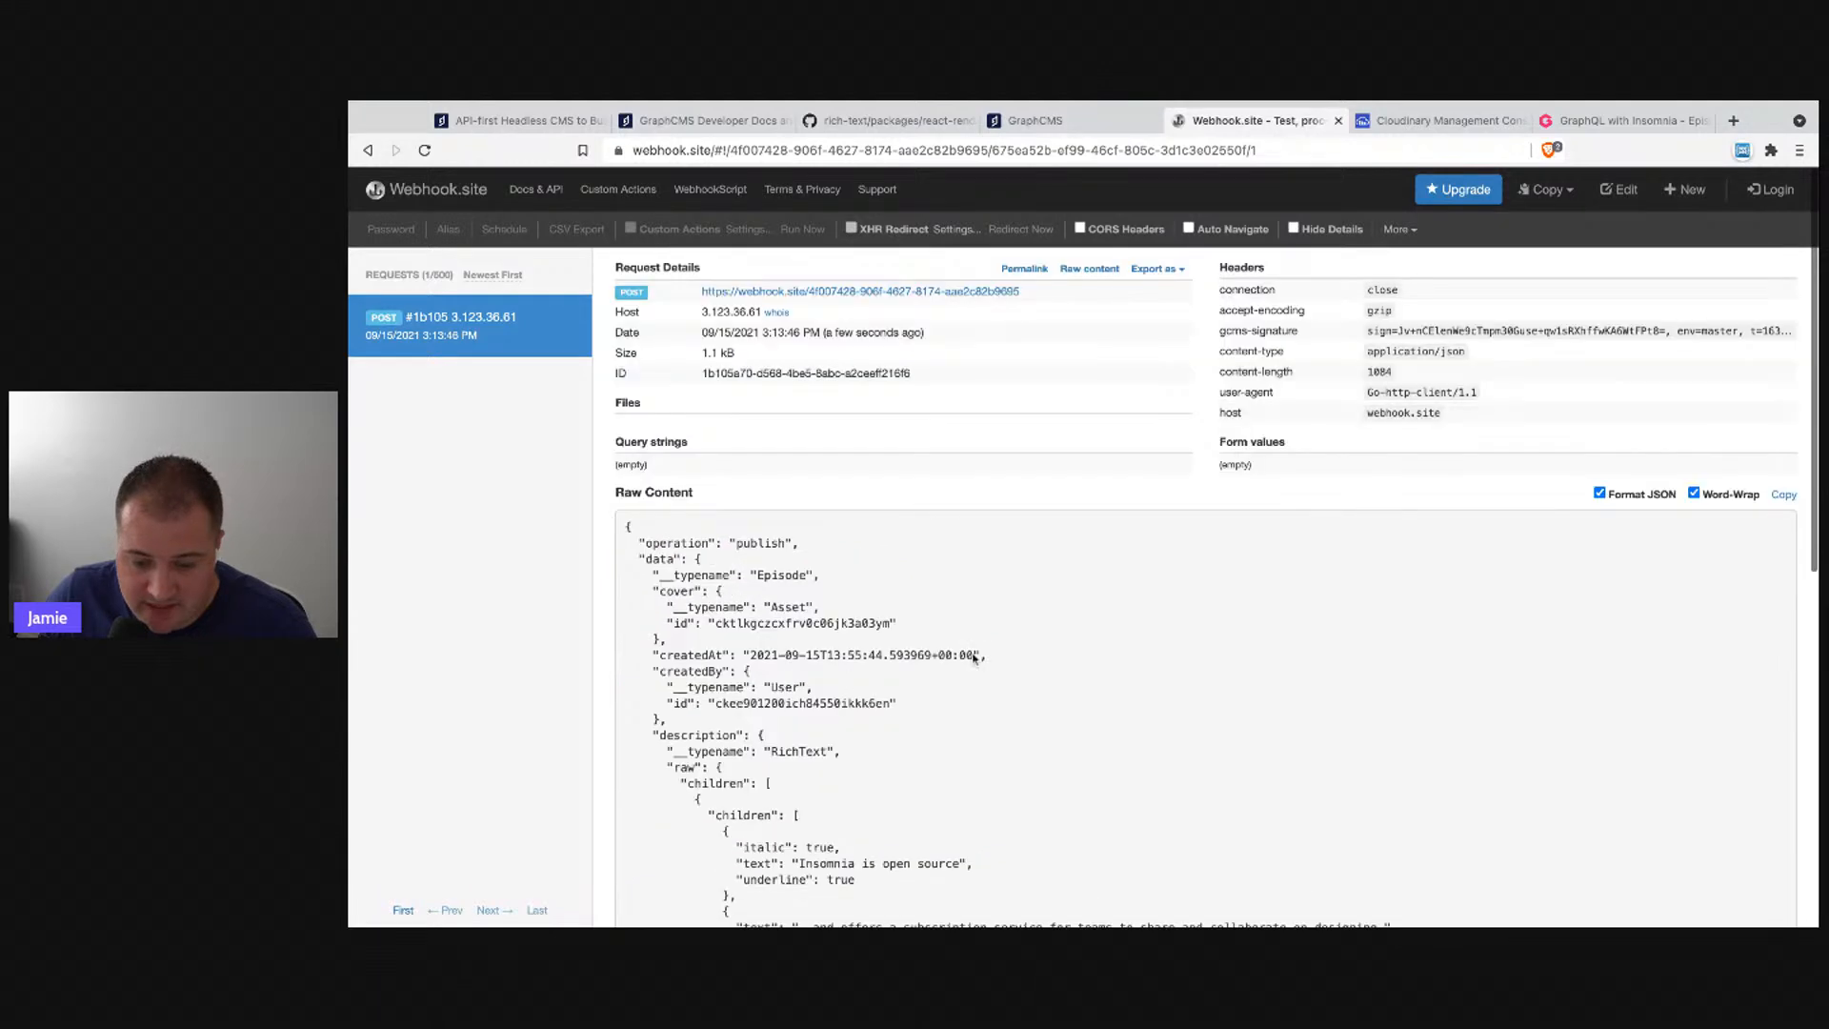
pyautogui.scroll(-5, 885, 730)
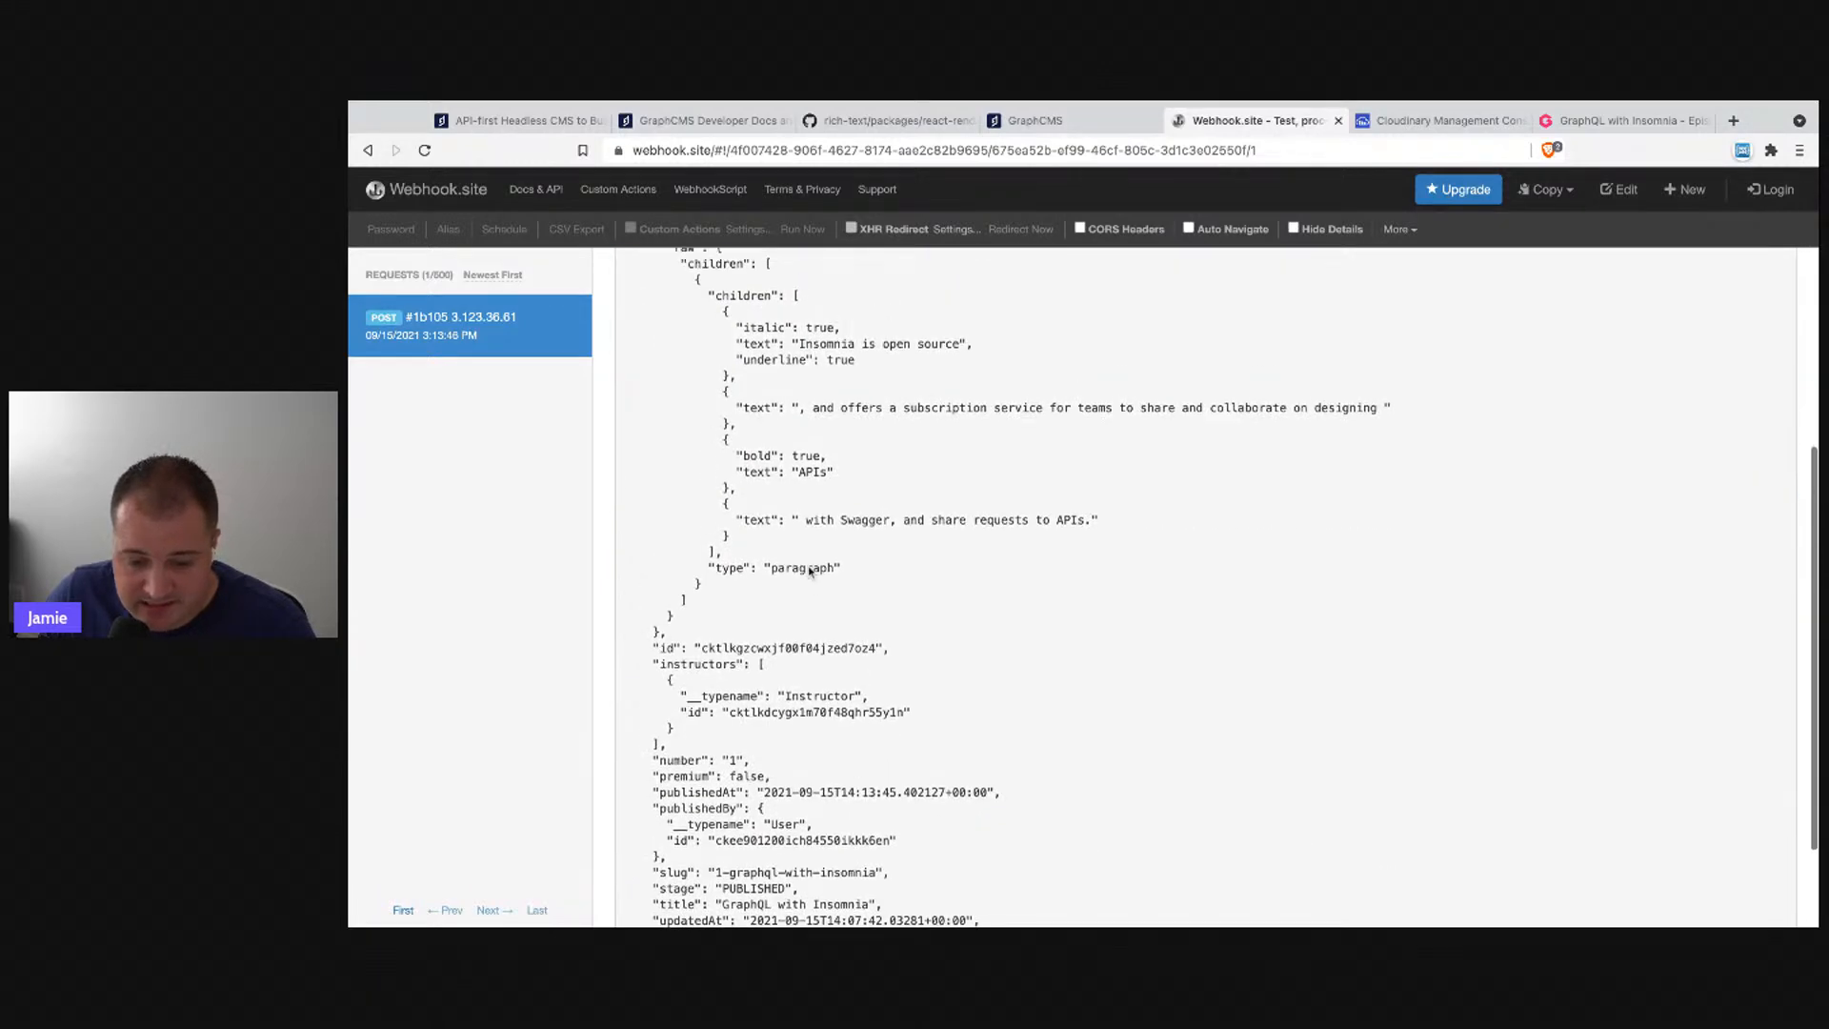
pyautogui.scroll(5, 713, 462)
pyautogui.moveTo(626, 523); pyautogui.dragTo(760, 747)
pyautogui.click(757, 728)
pyautogui.scroll(-2, 753, 645)
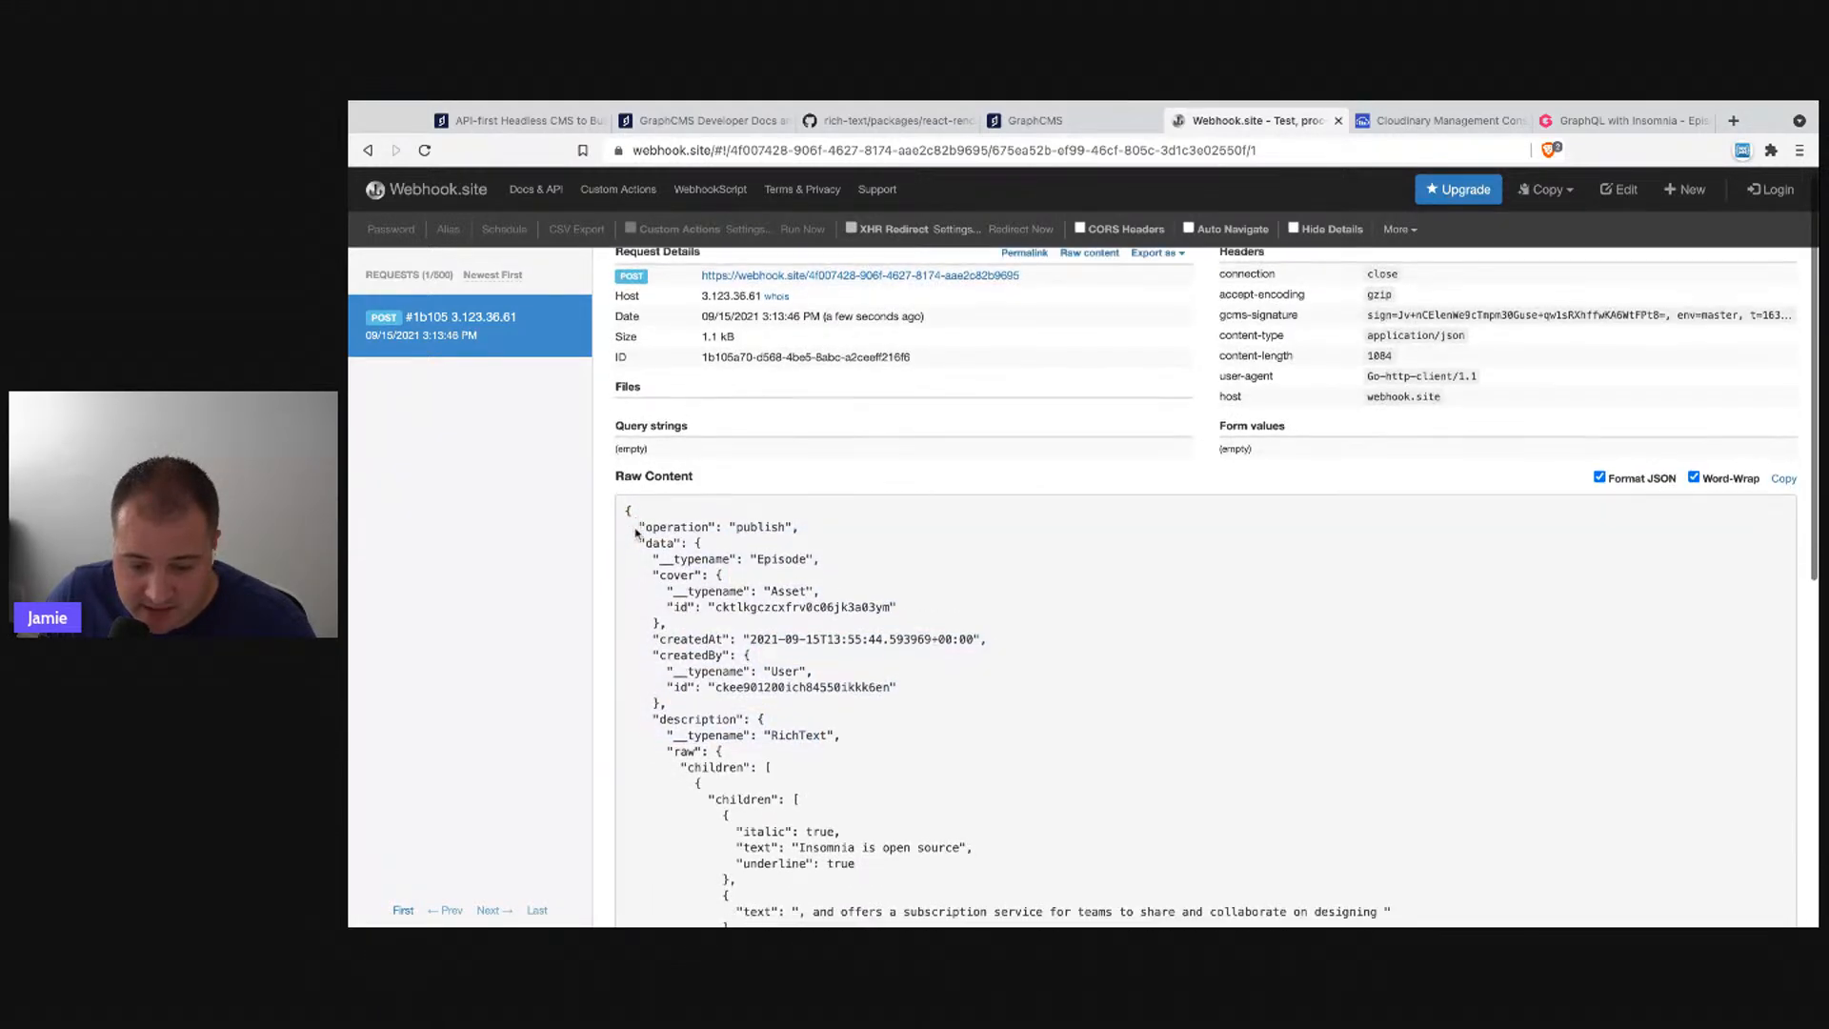
pyautogui.scroll(-4, 1005, 606)
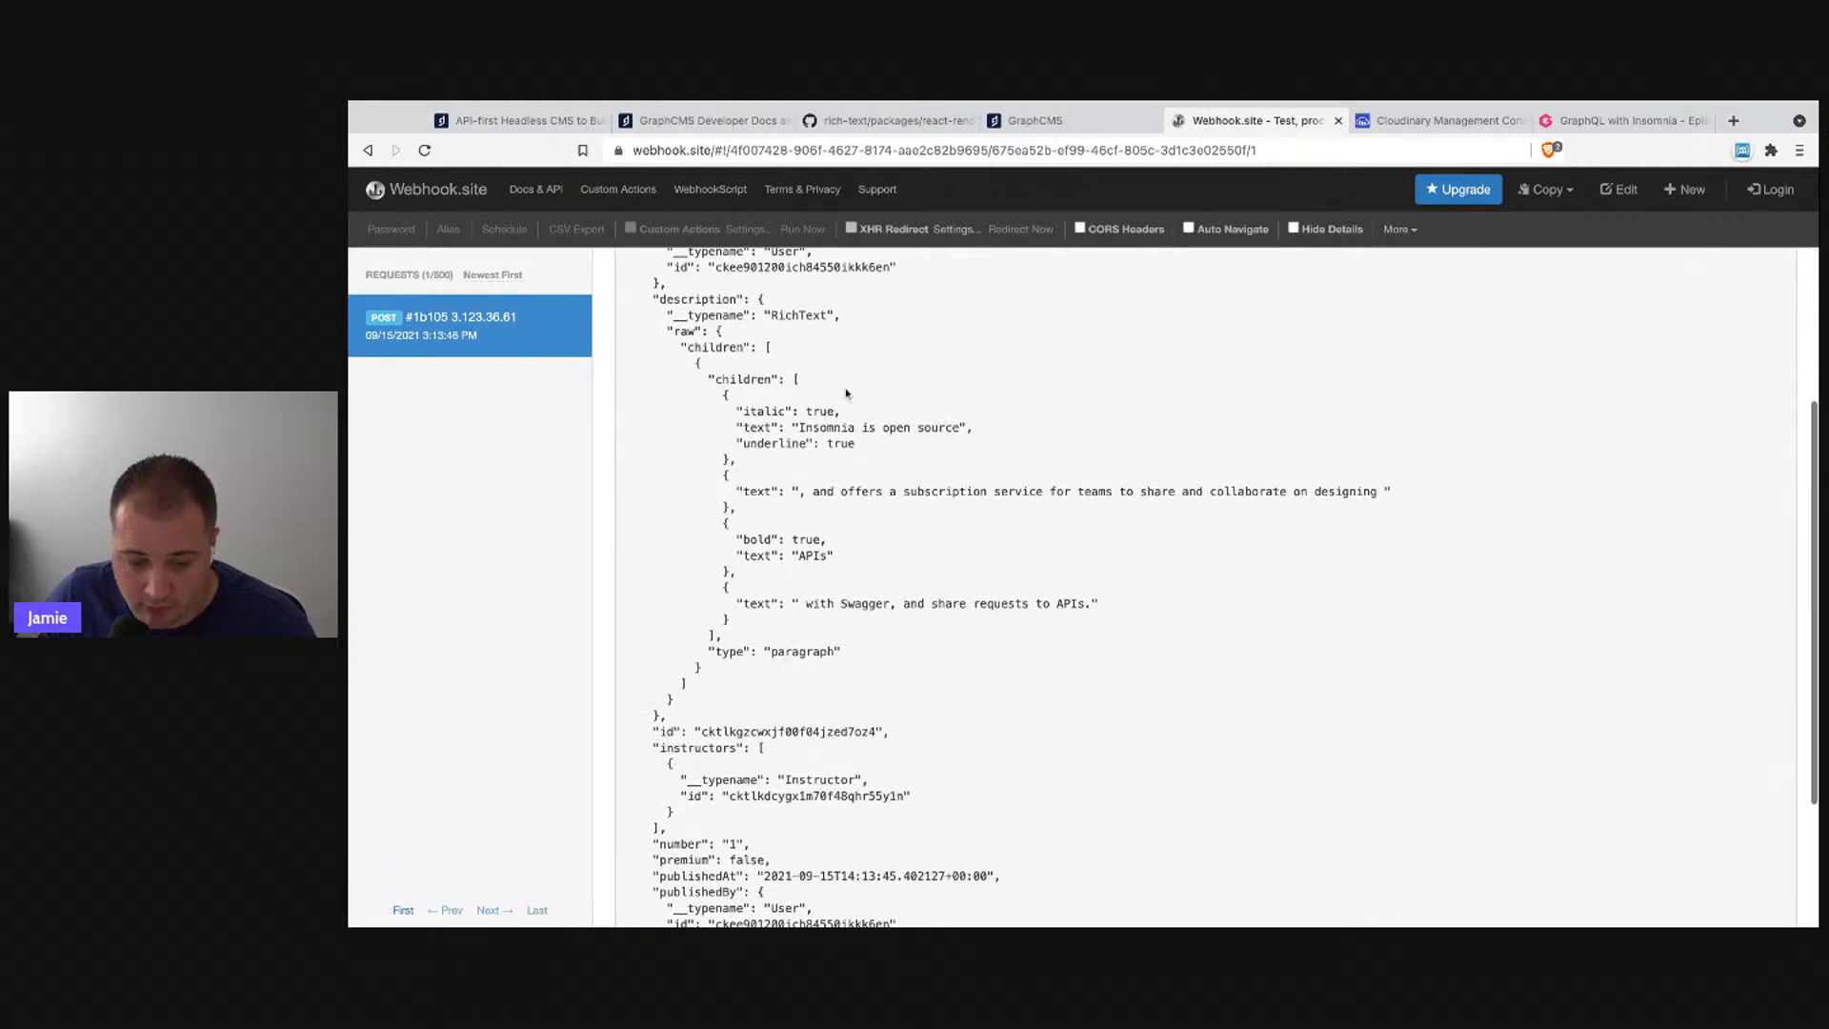
pyautogui.scroll(-1, 983, 820)
pyautogui.scroll(-1, 952, 825)
pyautogui.moveTo(955, 893); pyautogui.dragTo(987, 746)
pyautogui.click(999, 732)
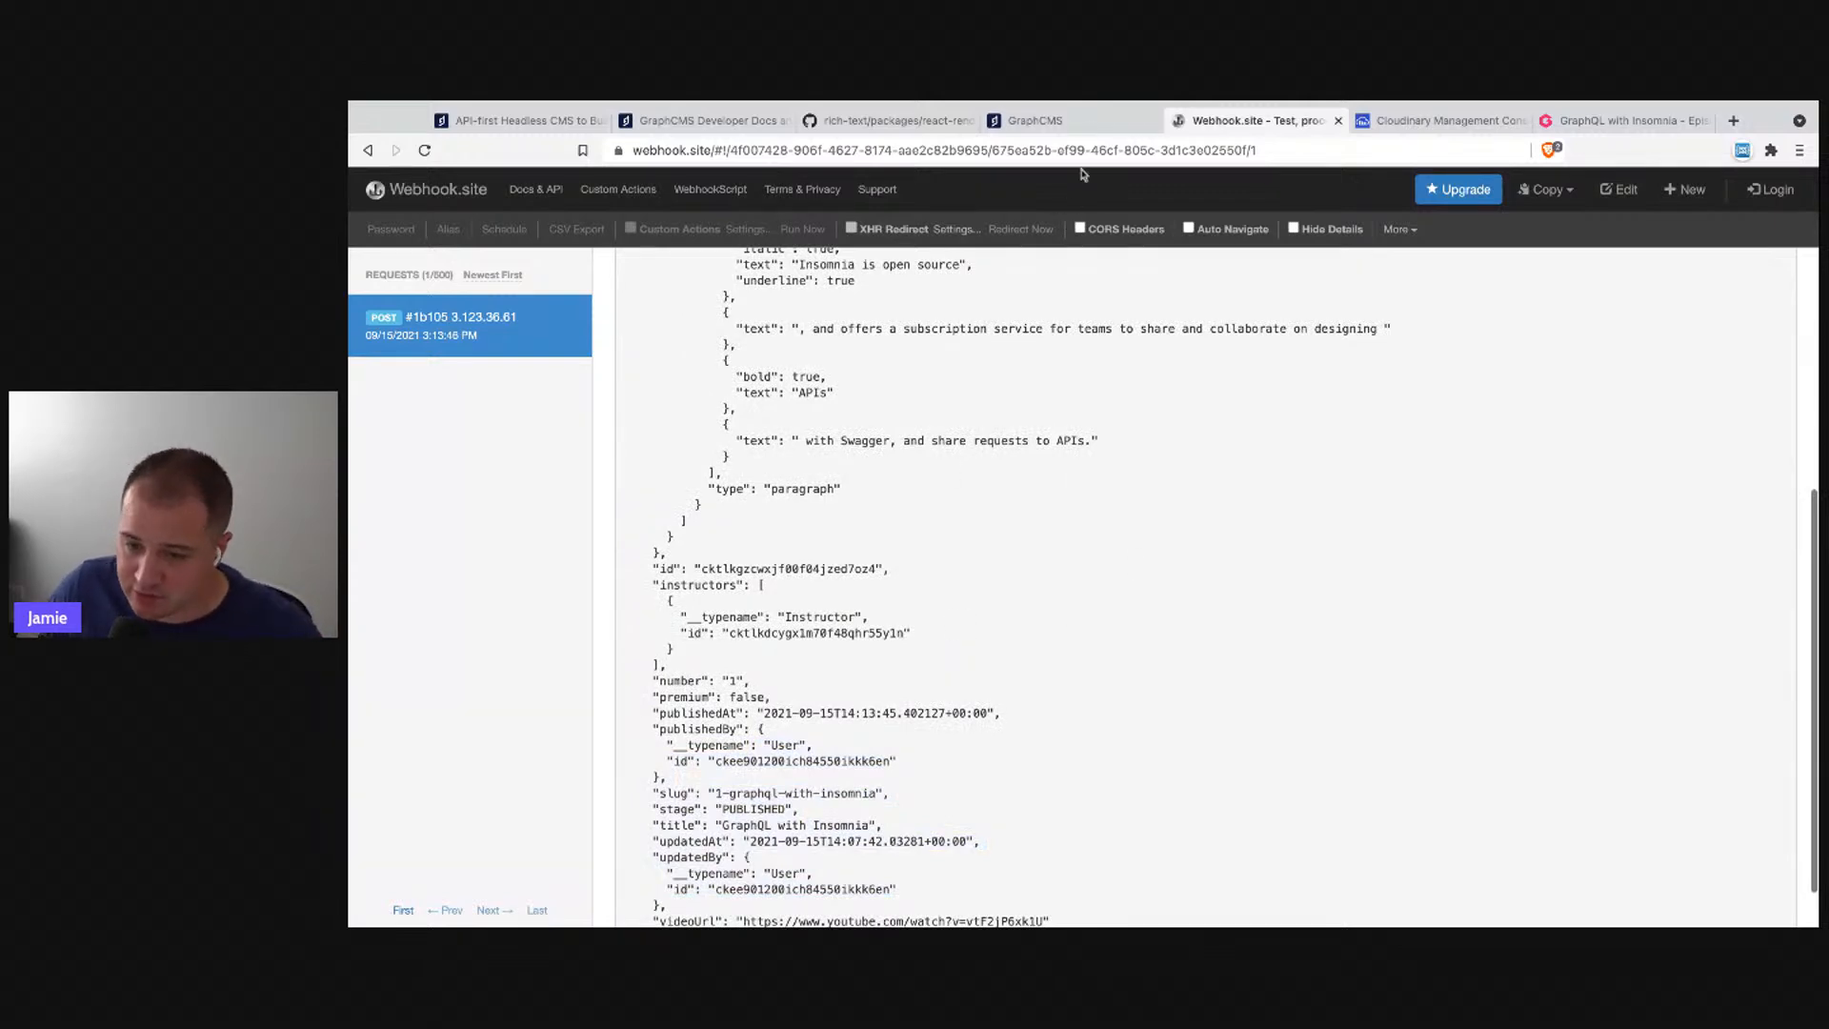
pyautogui.click(1338, 121)
# - Return to GraphCMS, open the project Settings, then switch to the Developer Docs UI Extensions page
pyautogui.click(1049, 122)
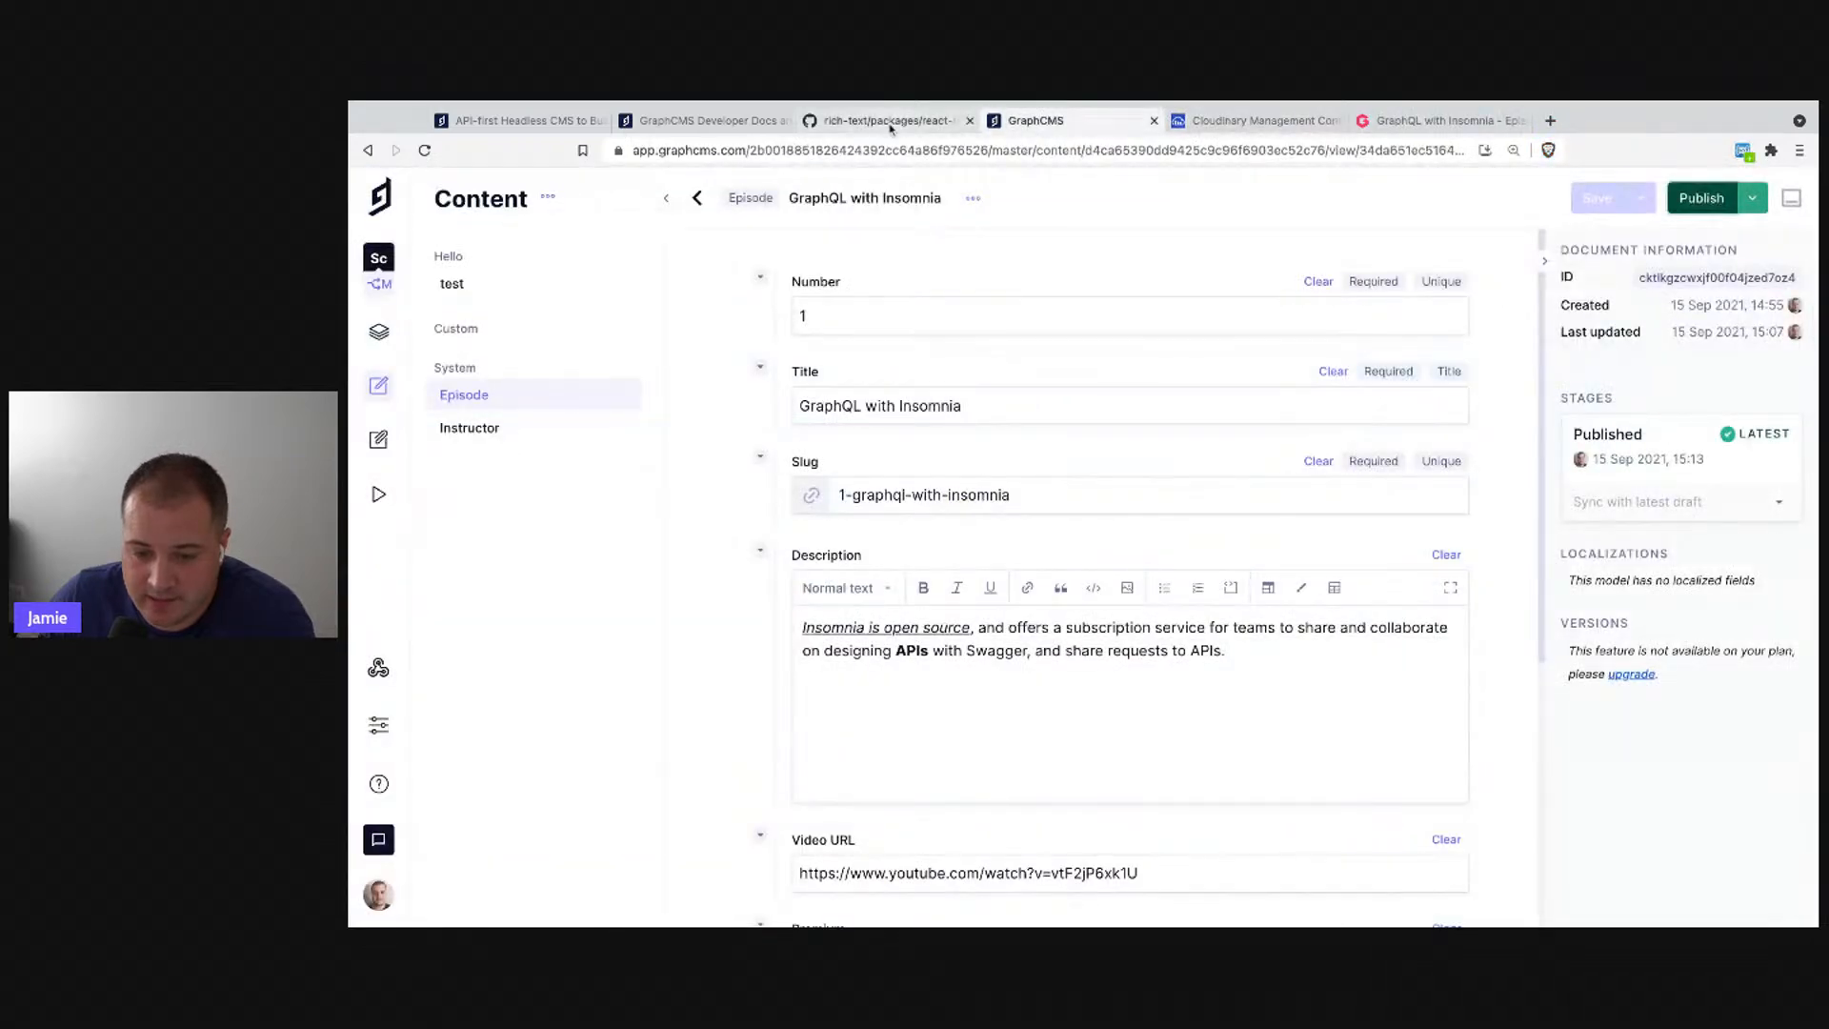
pyautogui.click(378, 725)
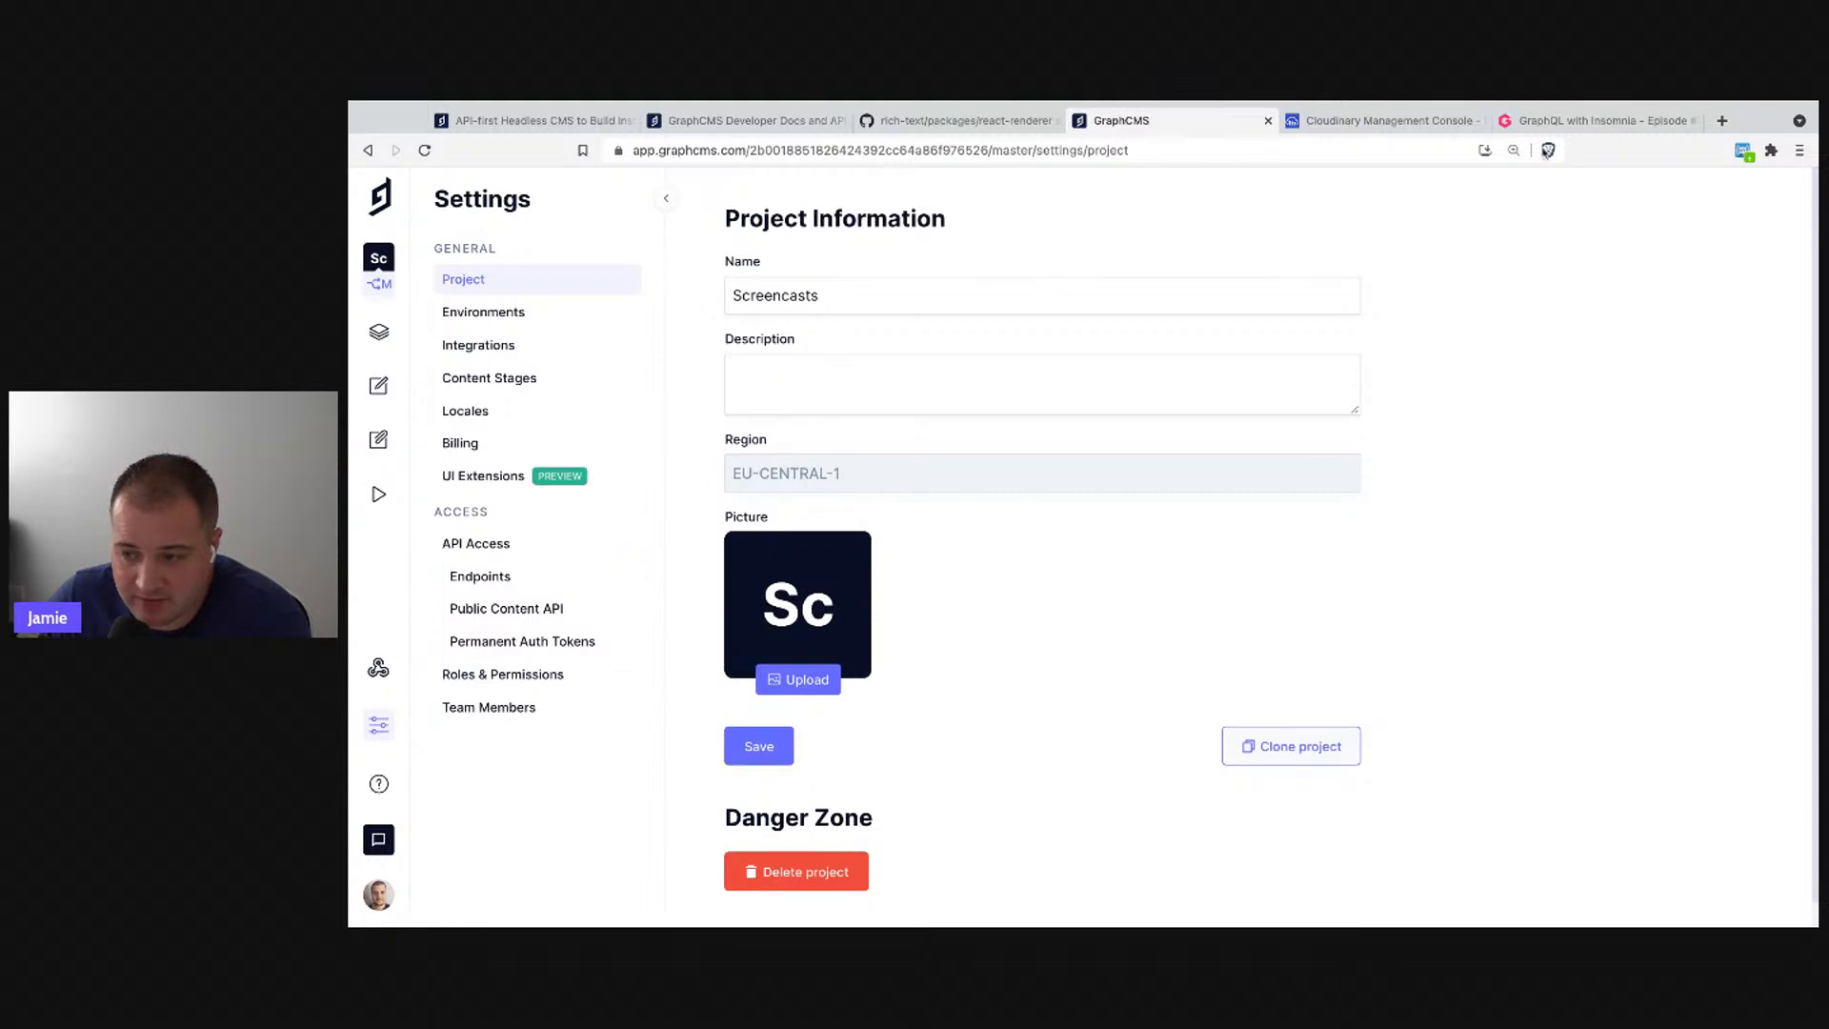
pyautogui.click(1648, 102)
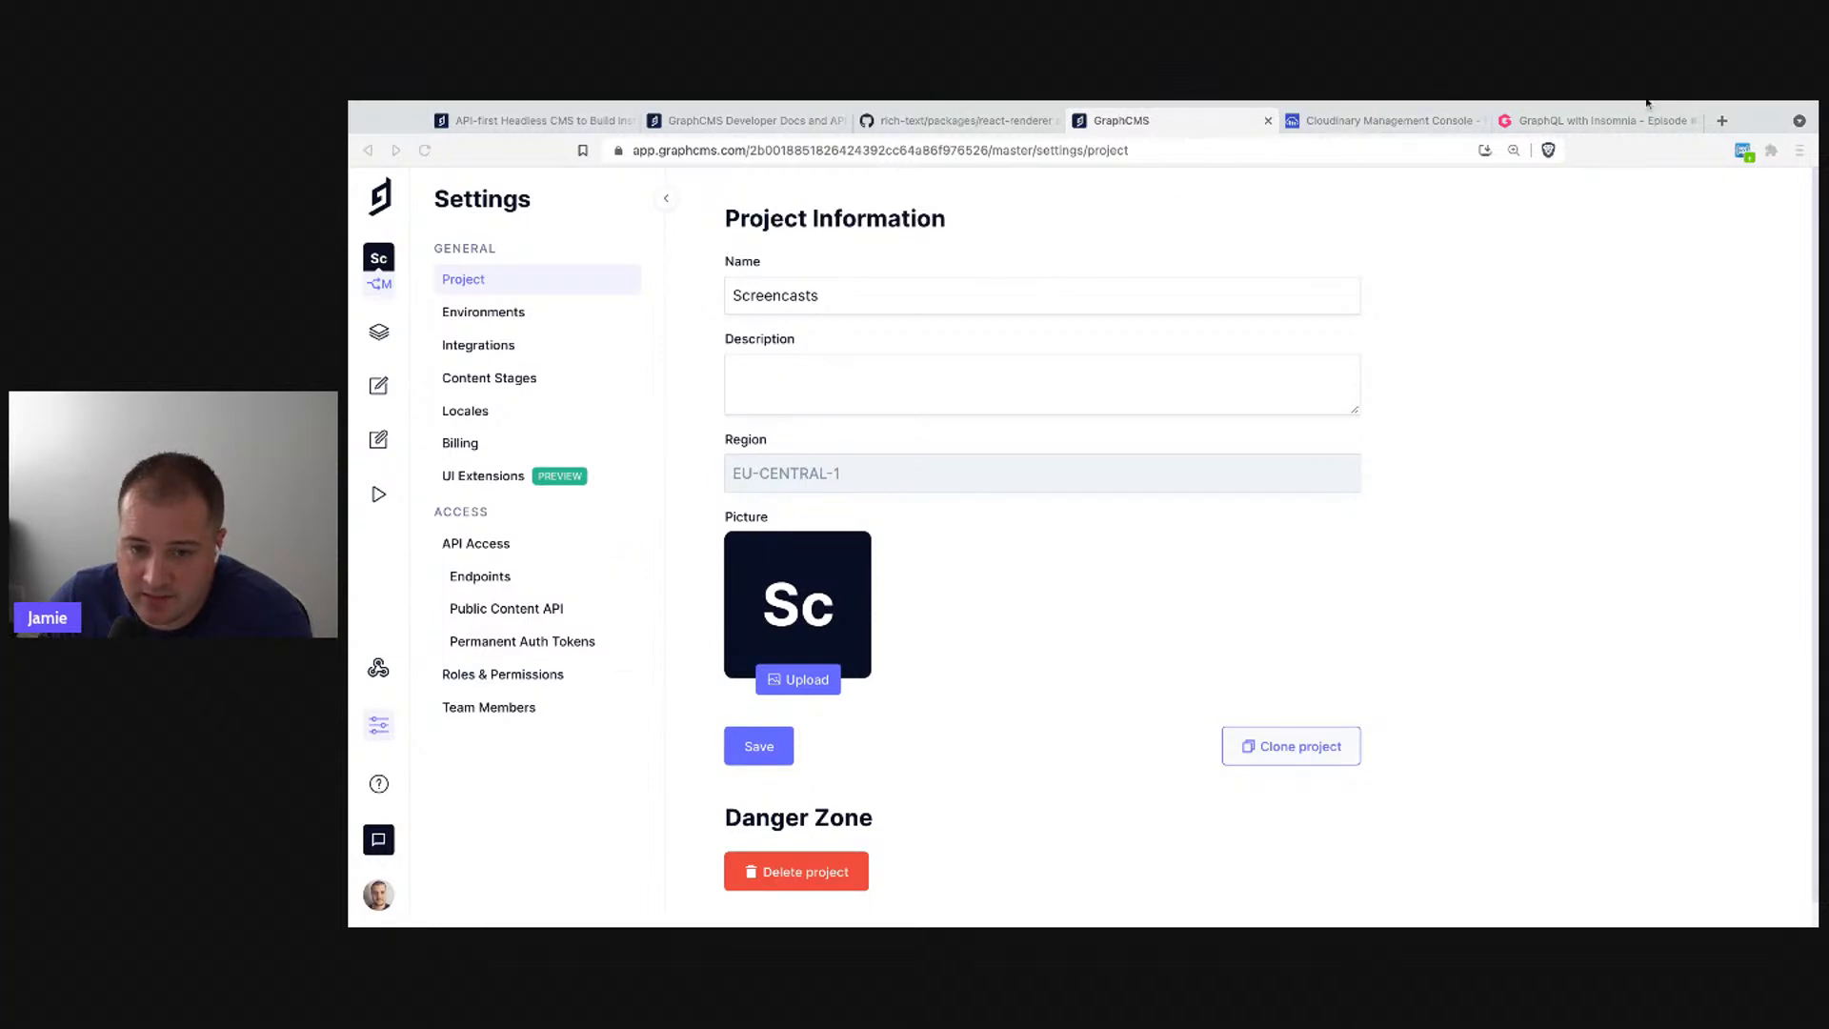
pyautogui.press('super+Tab')
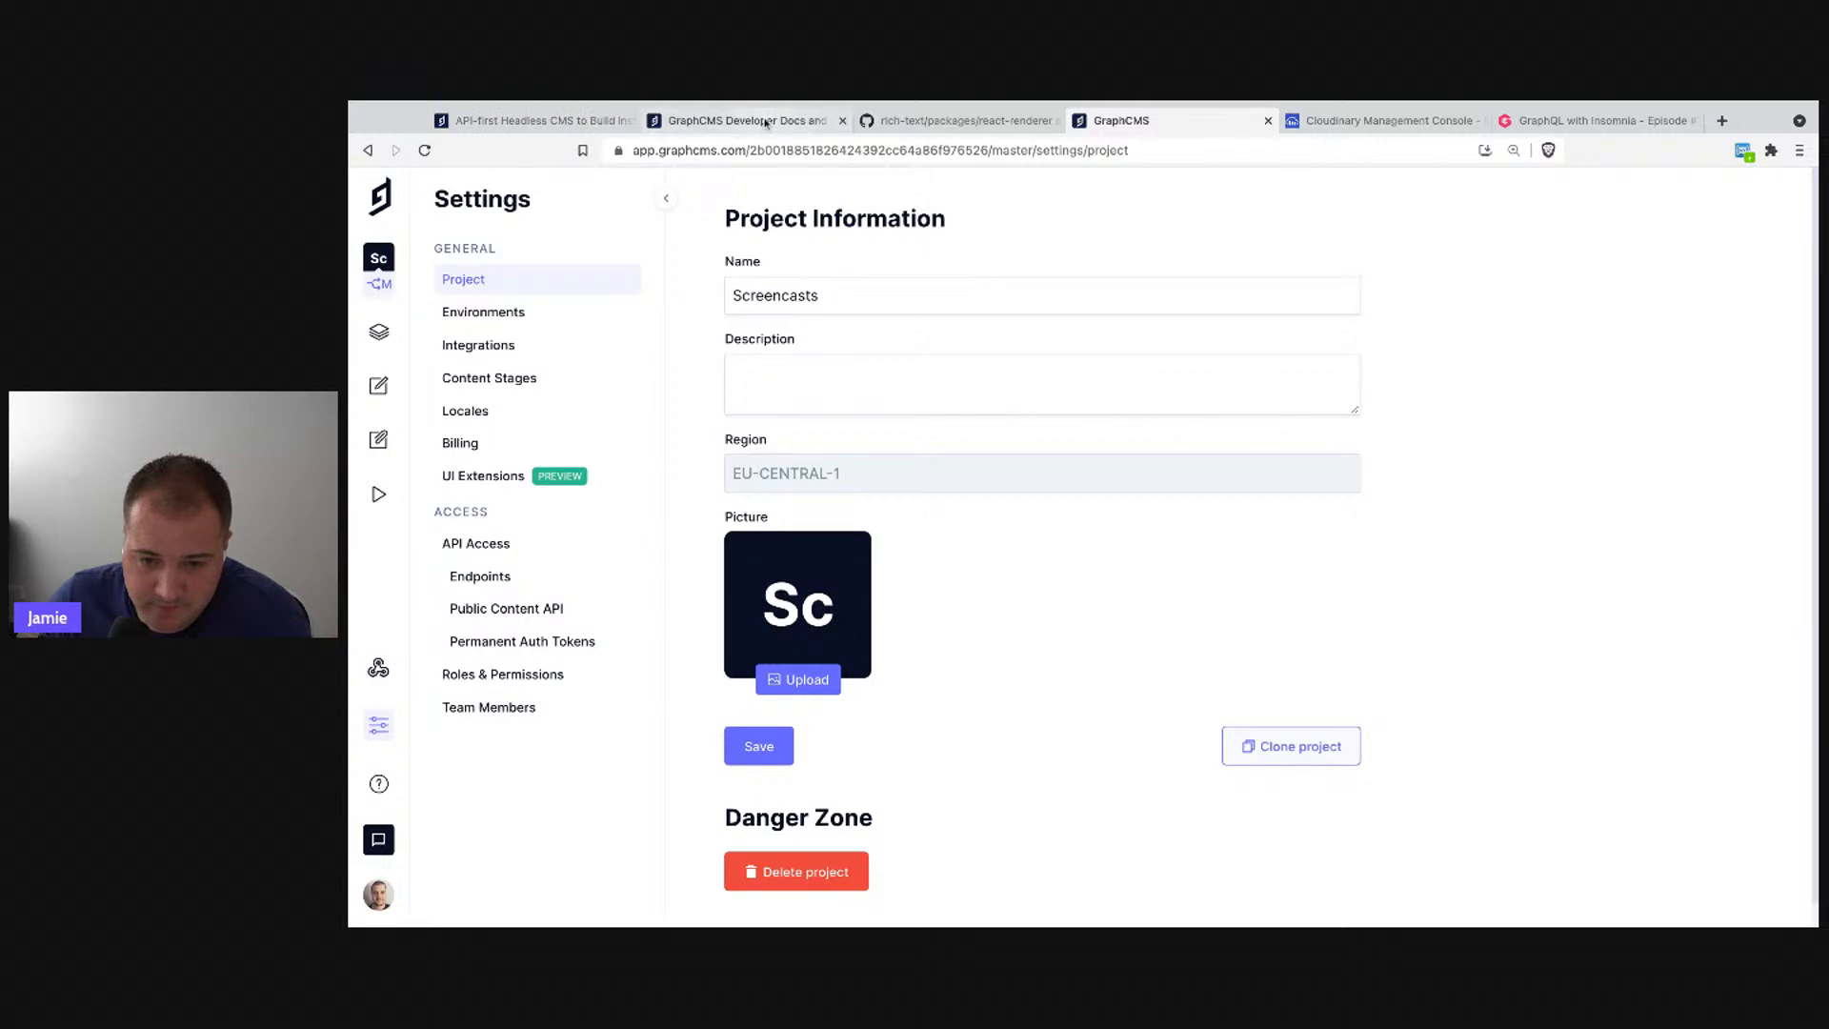
pyautogui.click(763, 122)
pyautogui.scroll(10, 648, 428)
# - Browse the Installing, Using and Extension Declaration UI Extensions guides, ending on Local Development
pyautogui.click(629, 389)
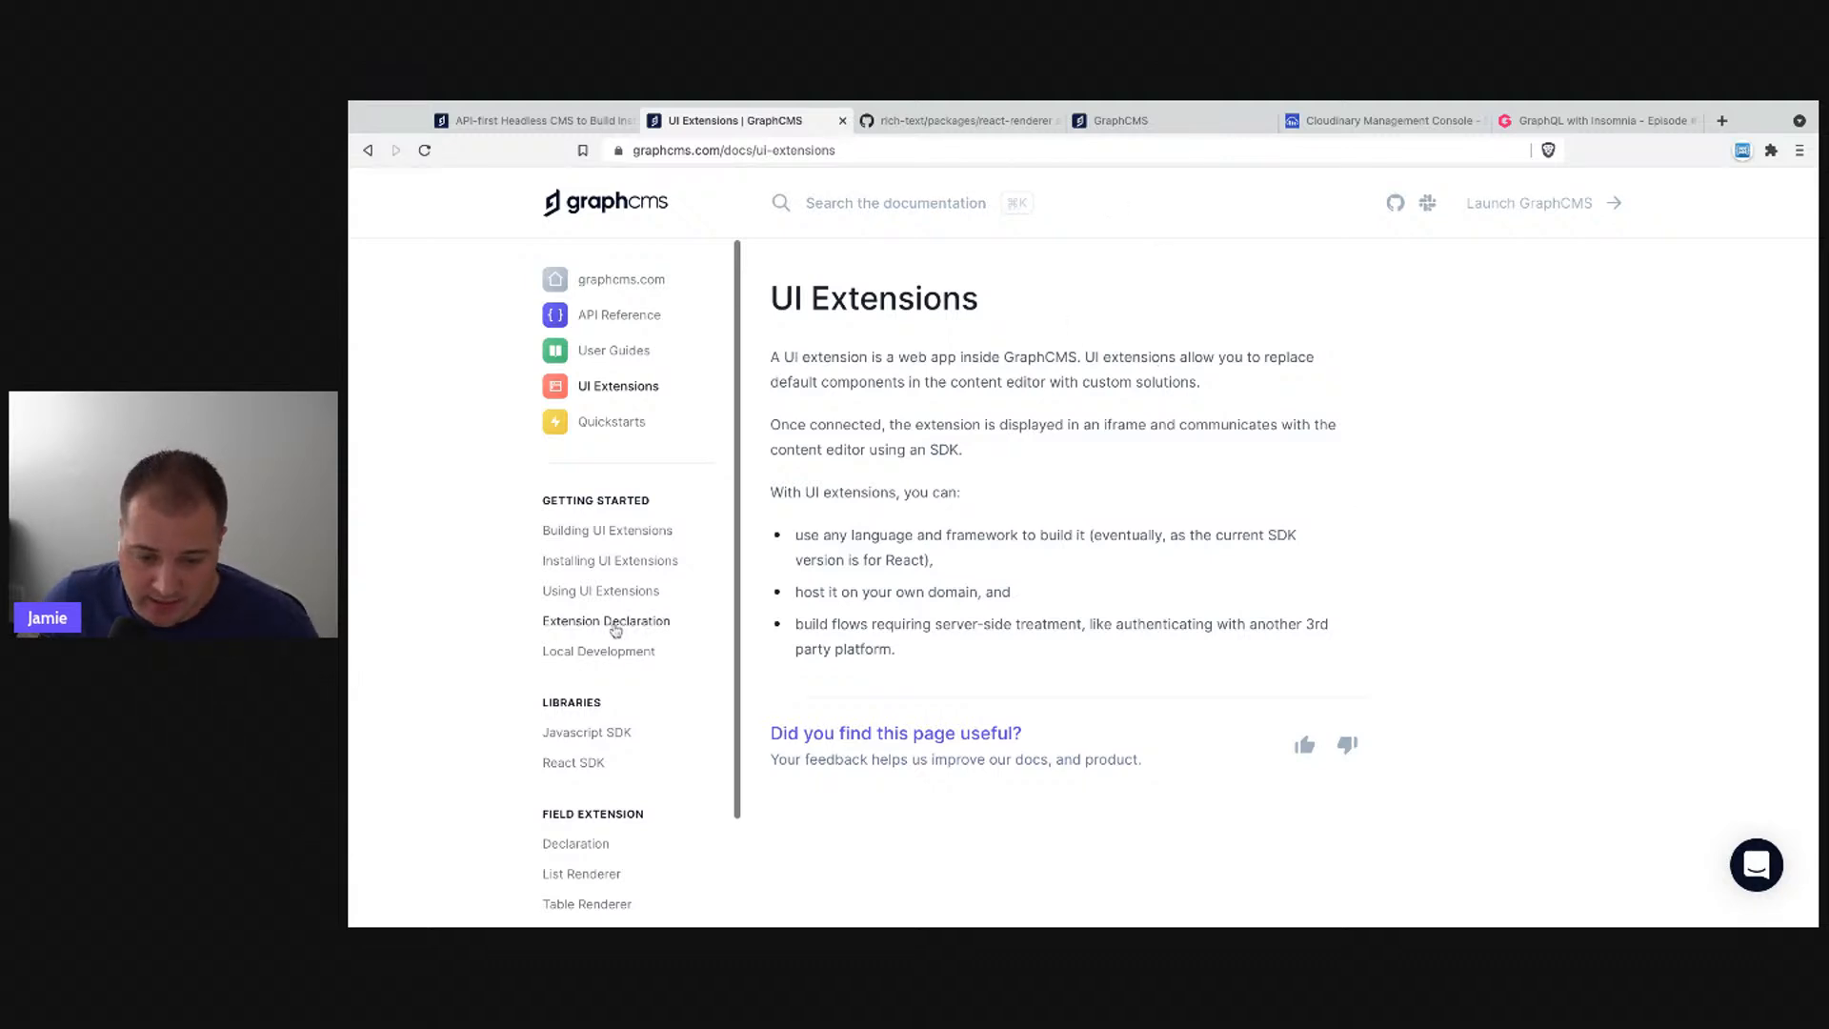
pyautogui.click(609, 561)
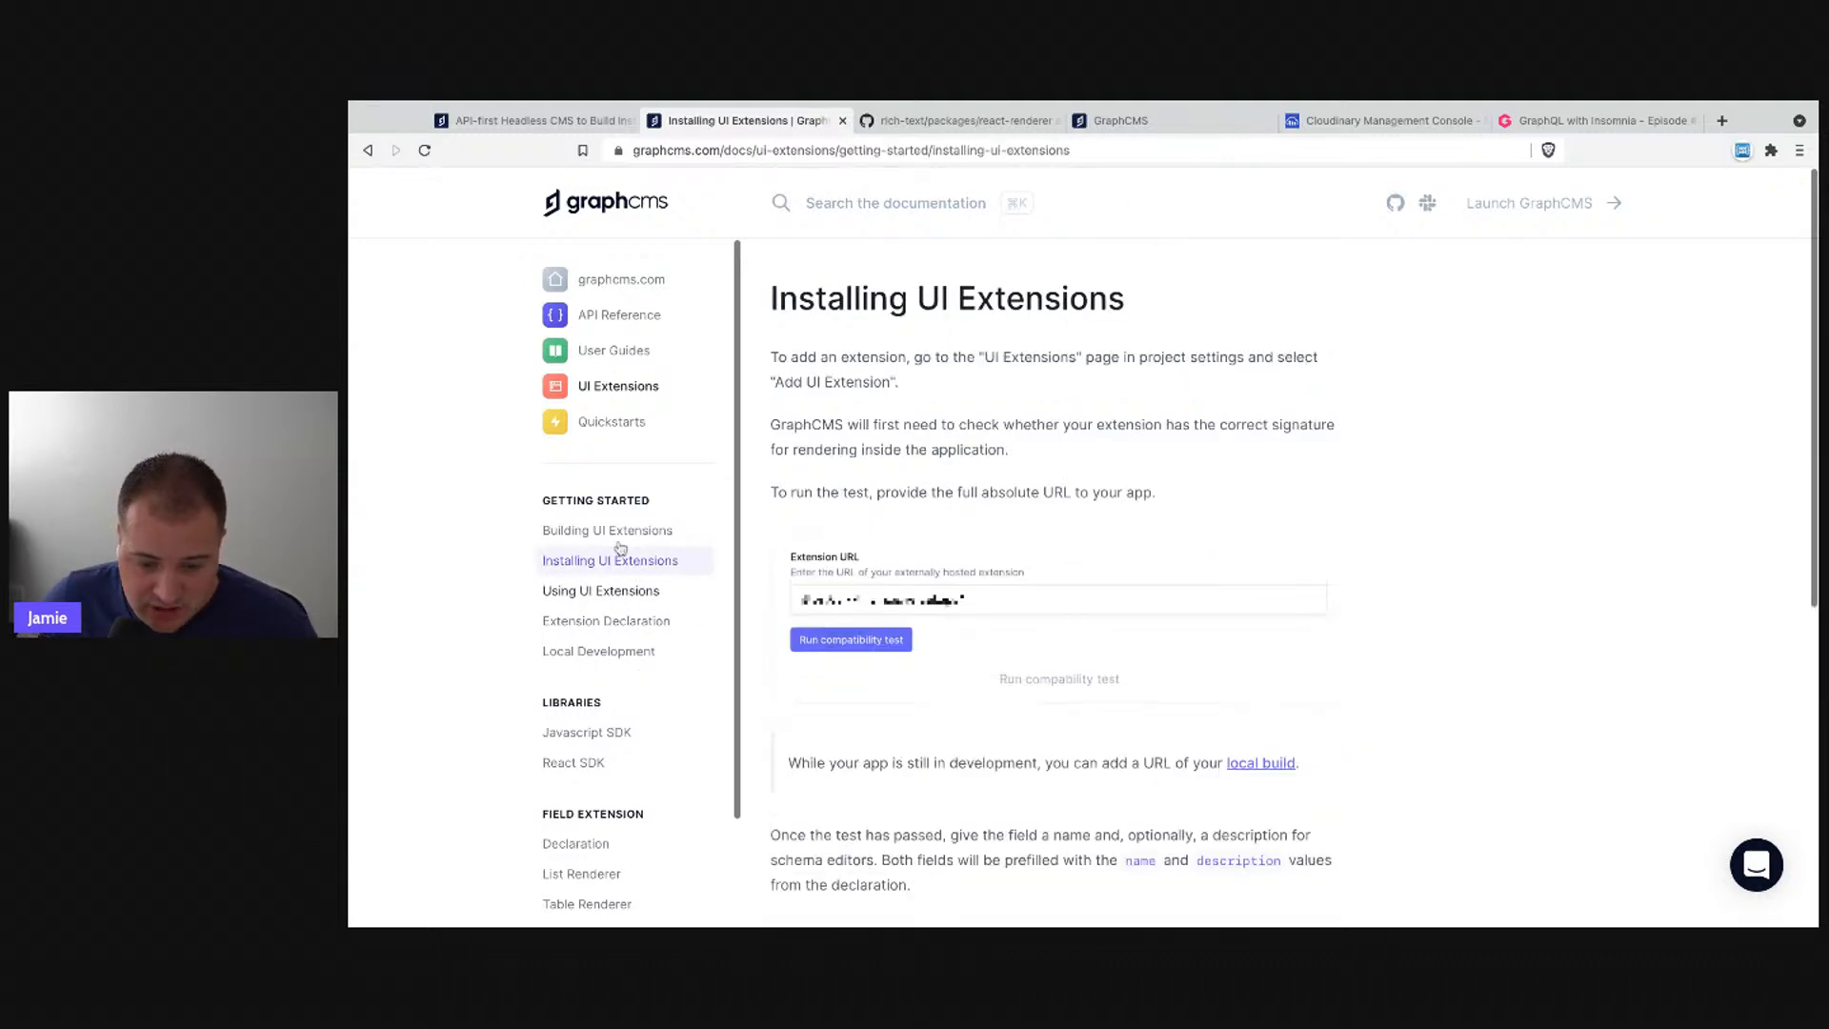
pyautogui.scroll(-2, 943, 667)
pyautogui.click(621, 592)
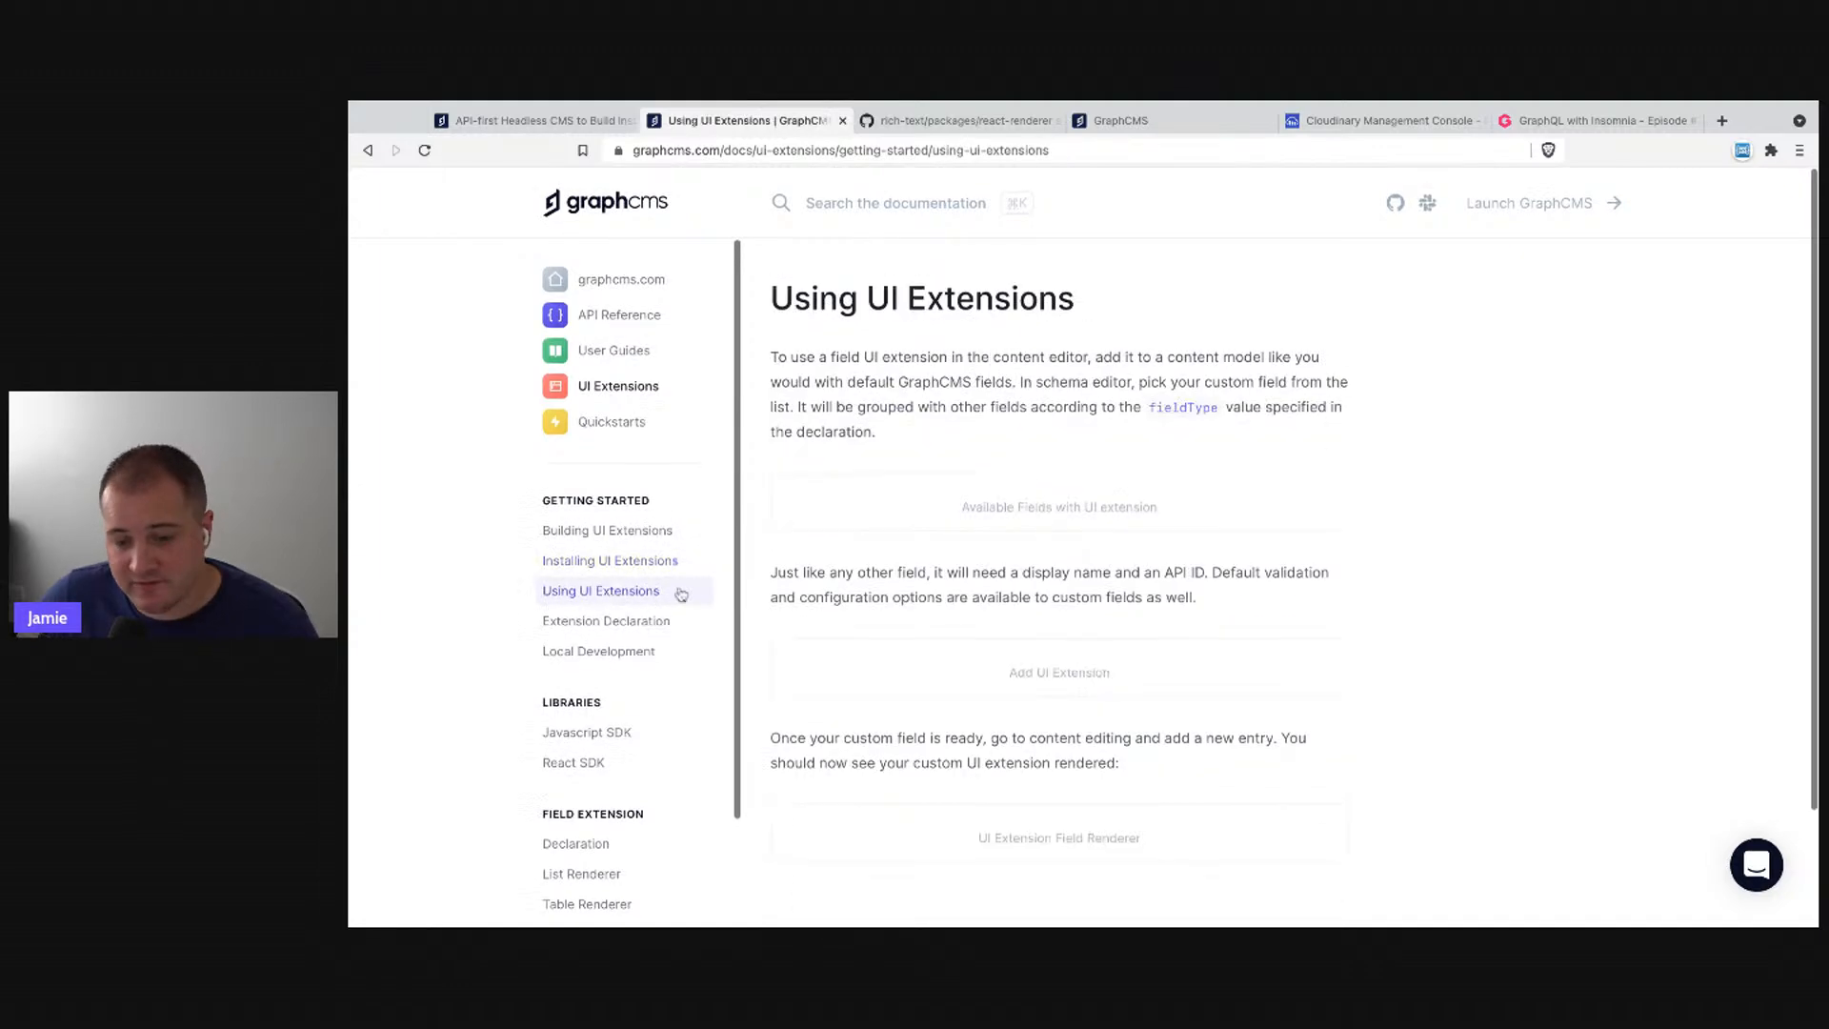
pyautogui.scroll(-6, 1080, 661)
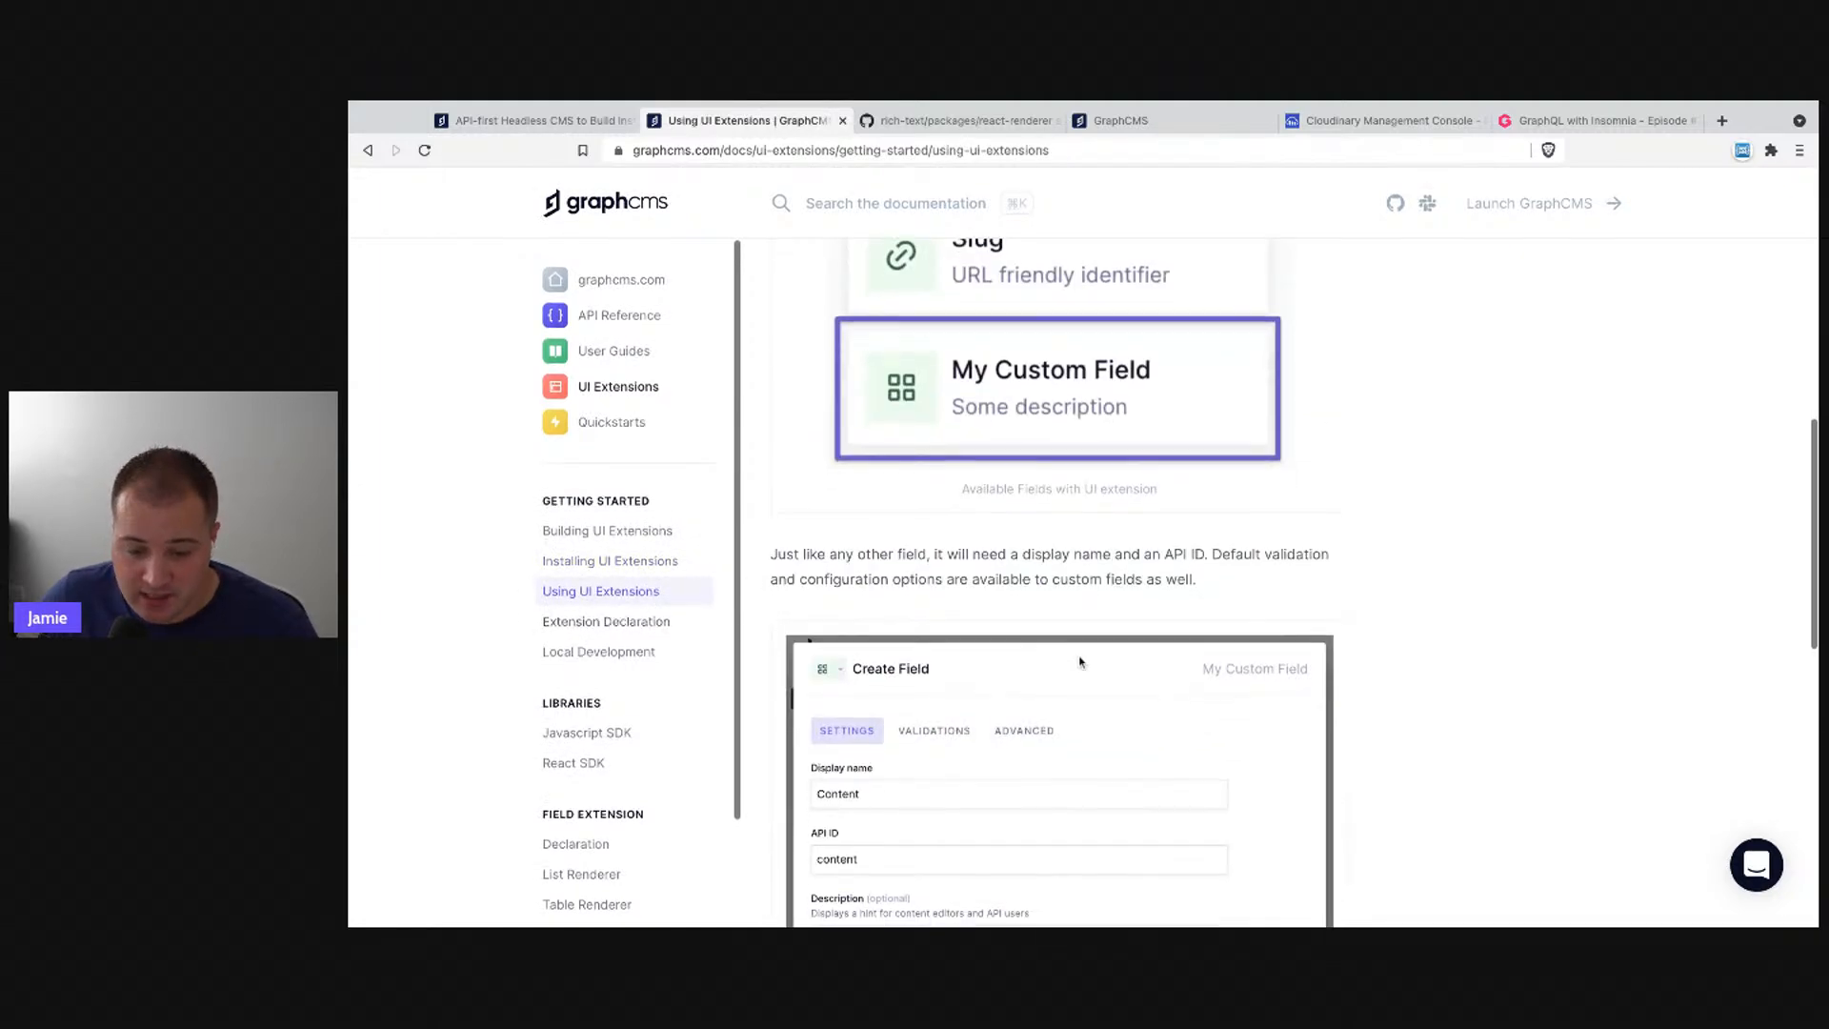
pyautogui.scroll(-4, 1079, 661)
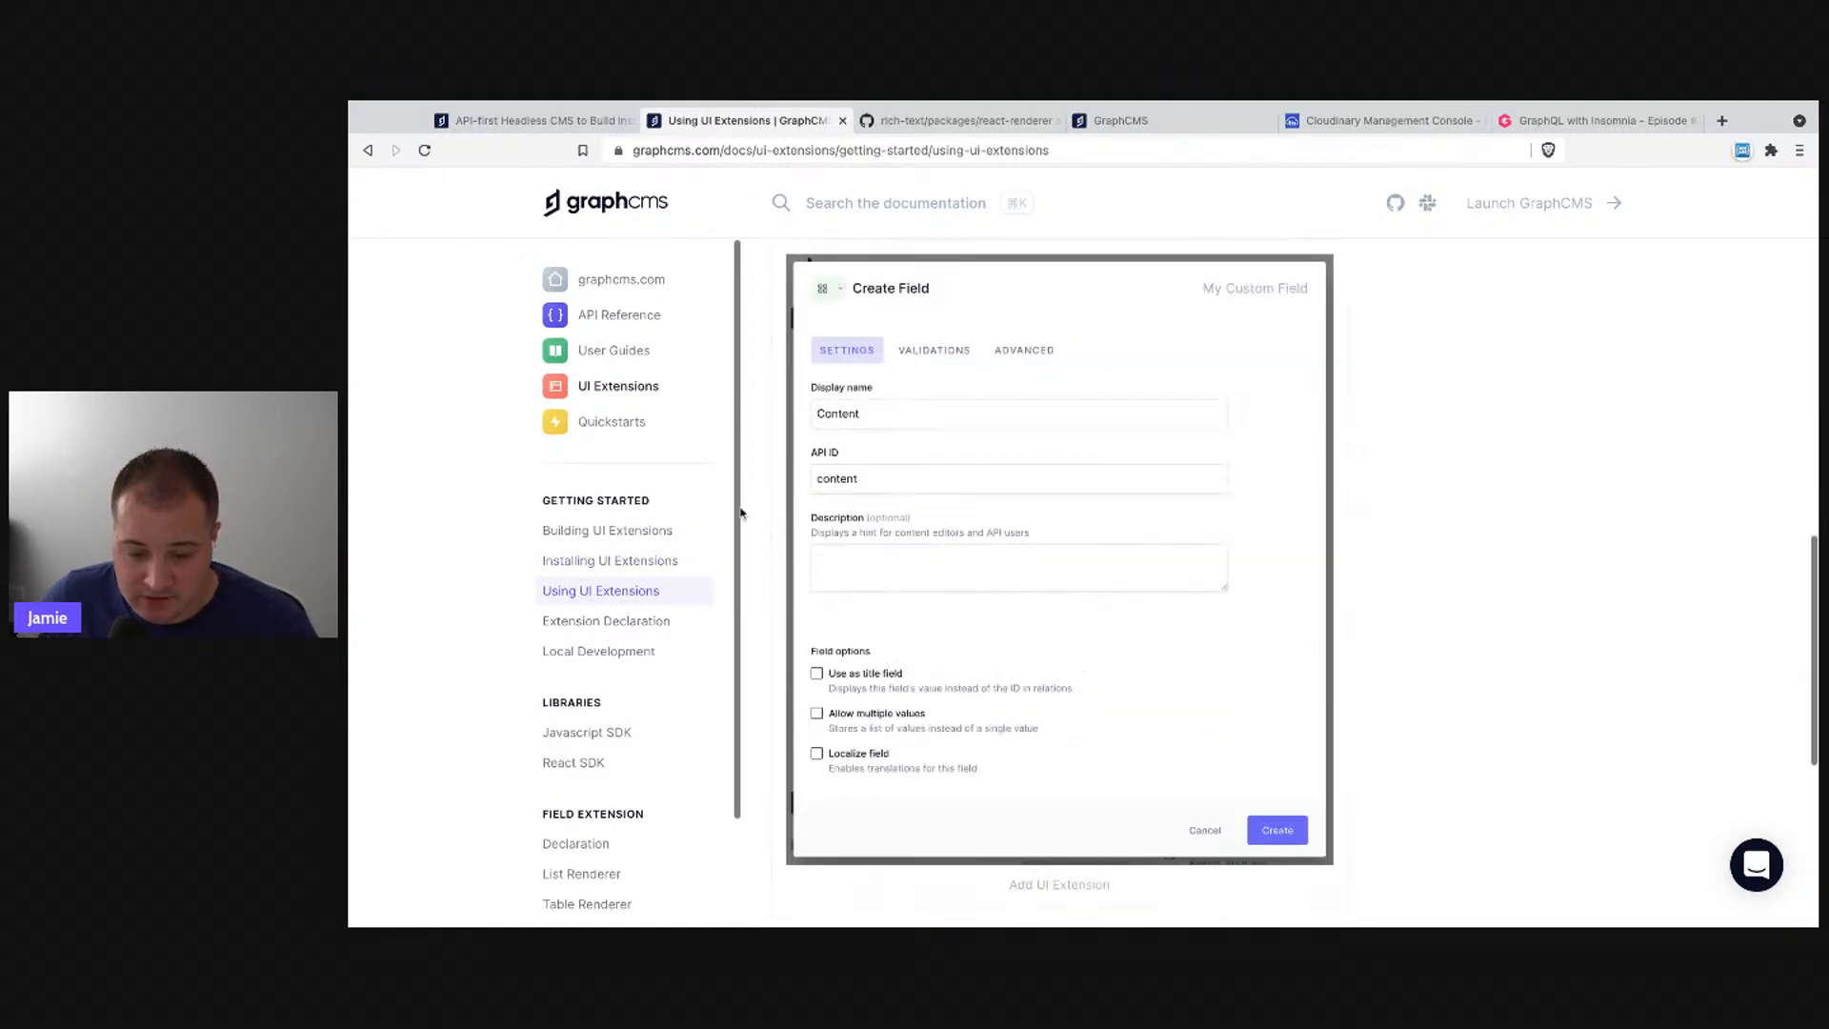
pyautogui.click(620, 624)
pyautogui.scroll(-8, 602, 645)
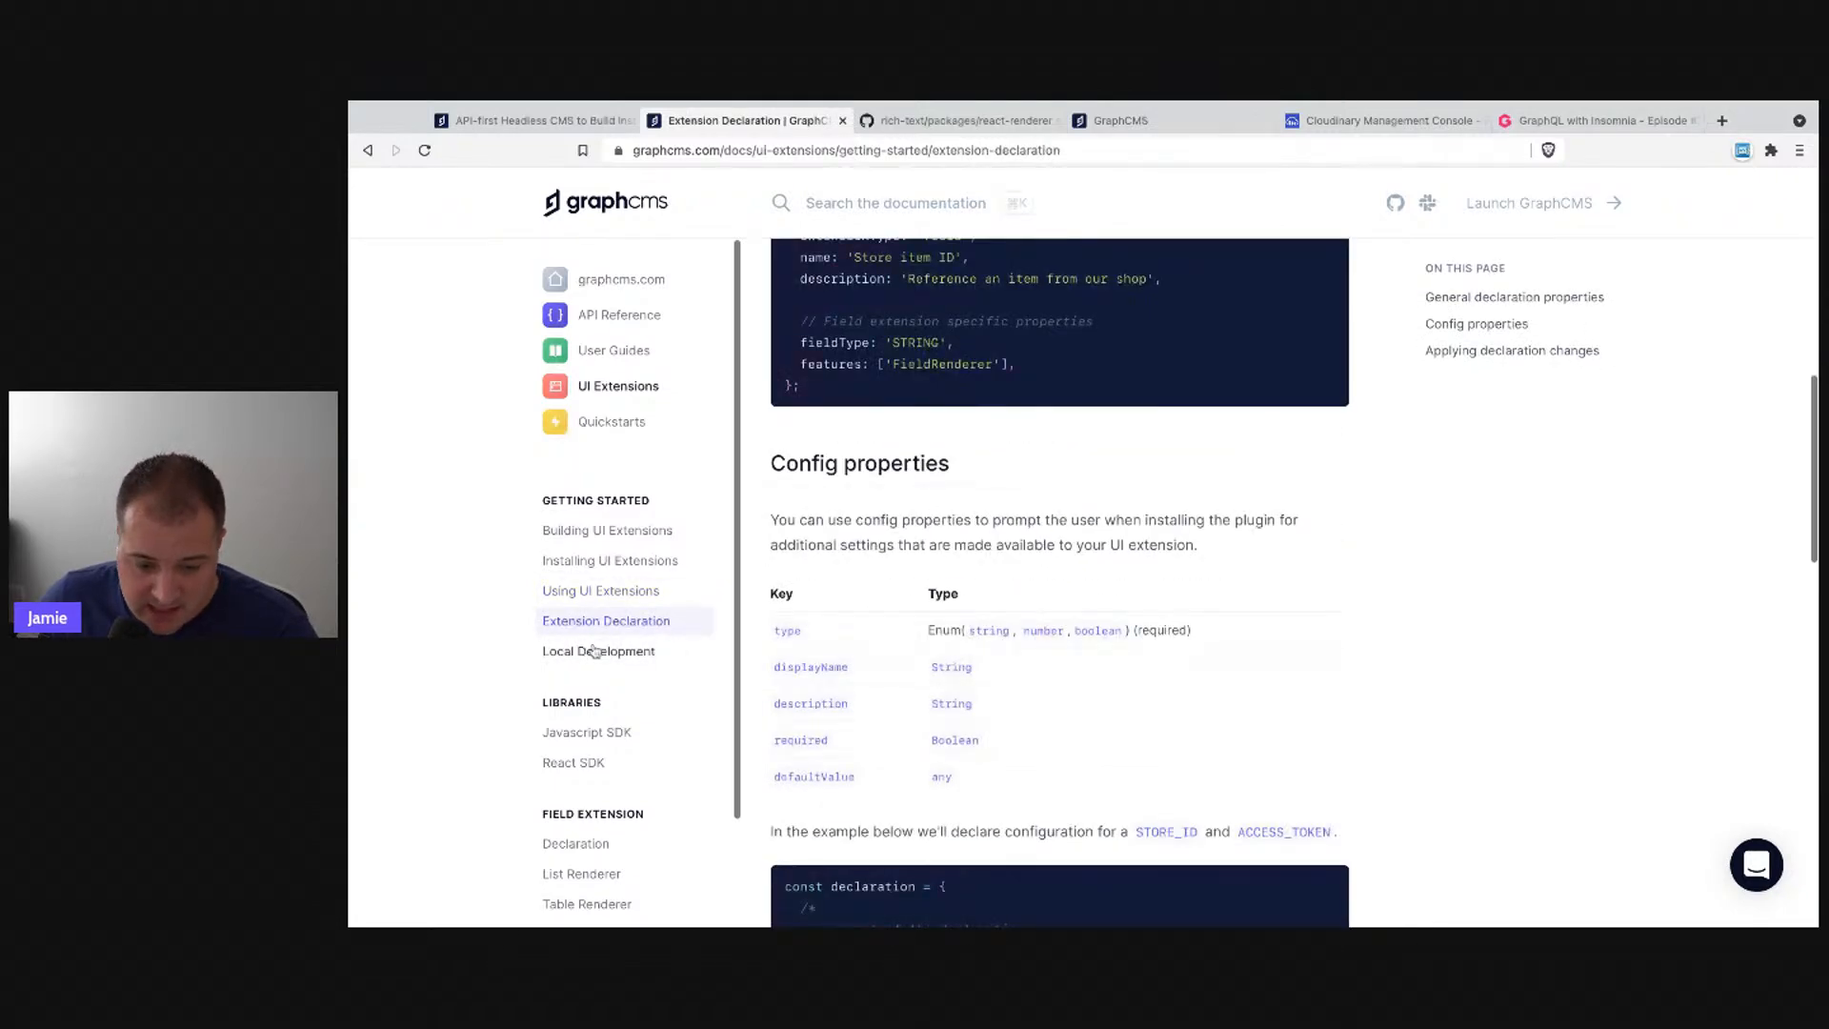
pyautogui.click(602, 648)
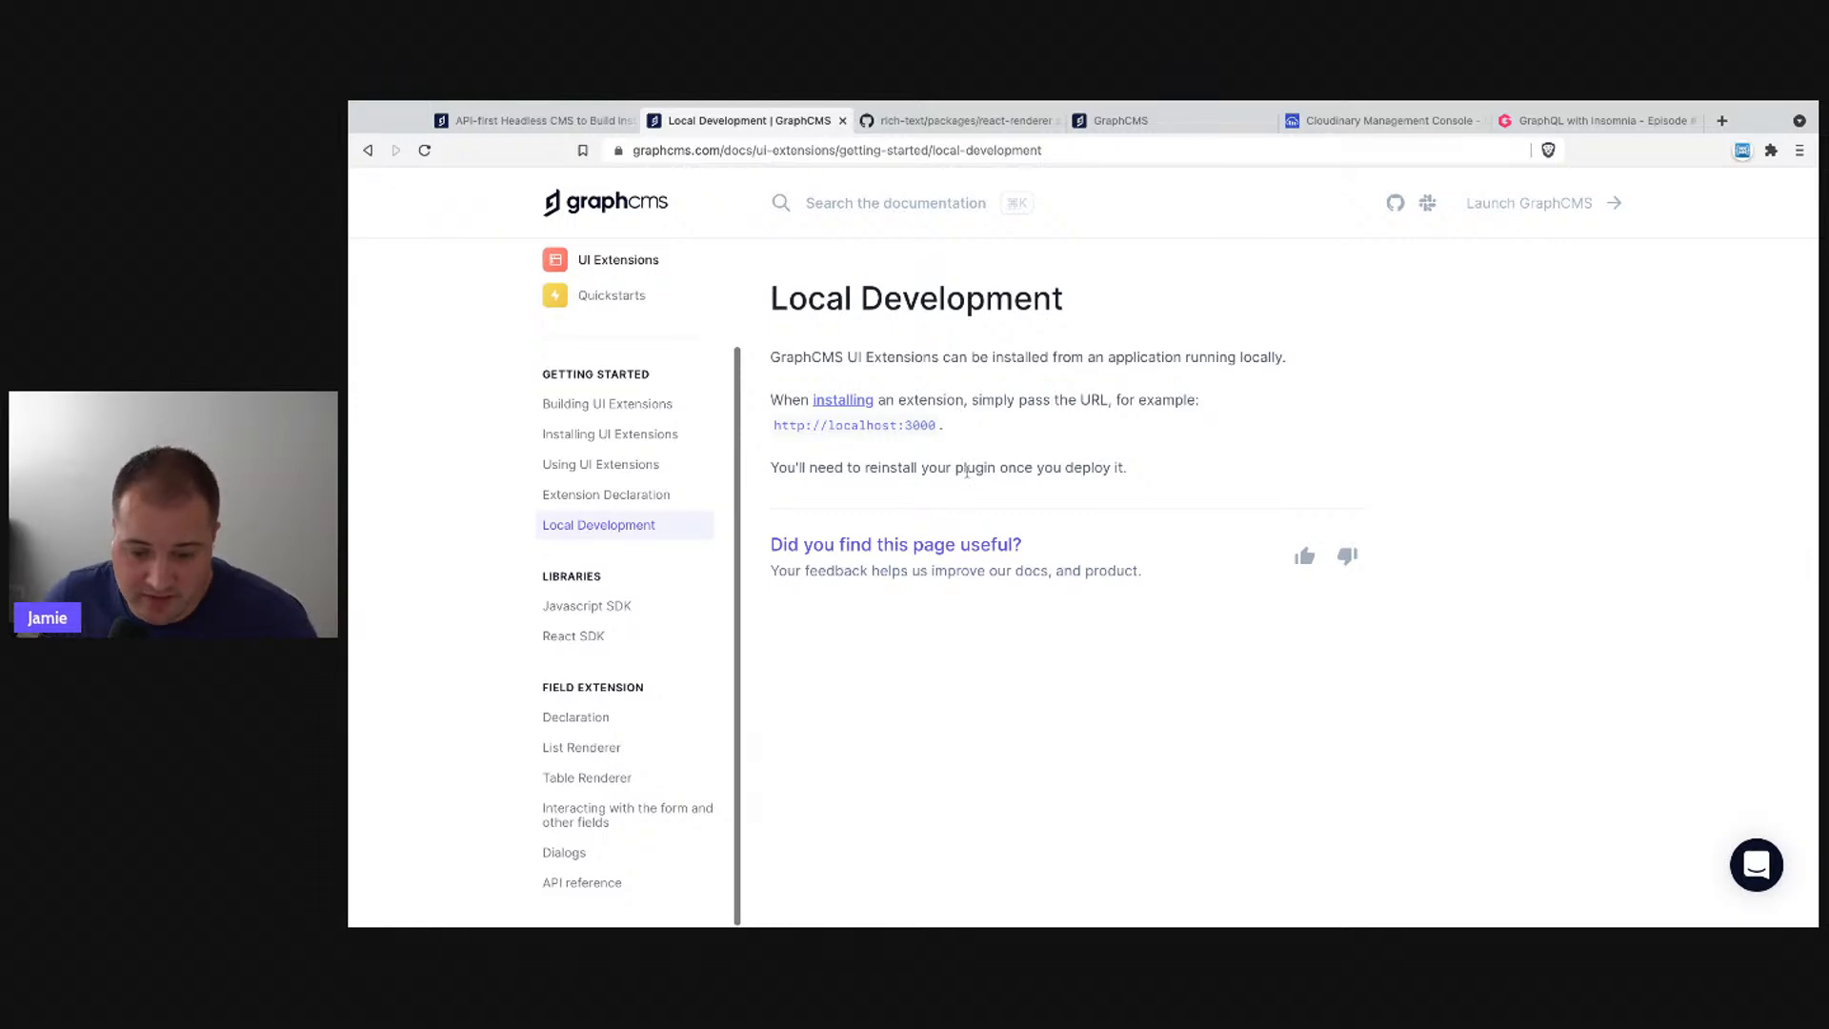
# - Read through the Javascript SDK and React SDK documentation pages
pyautogui.click(621, 612)
pyautogui.scroll(-1, 831, 636)
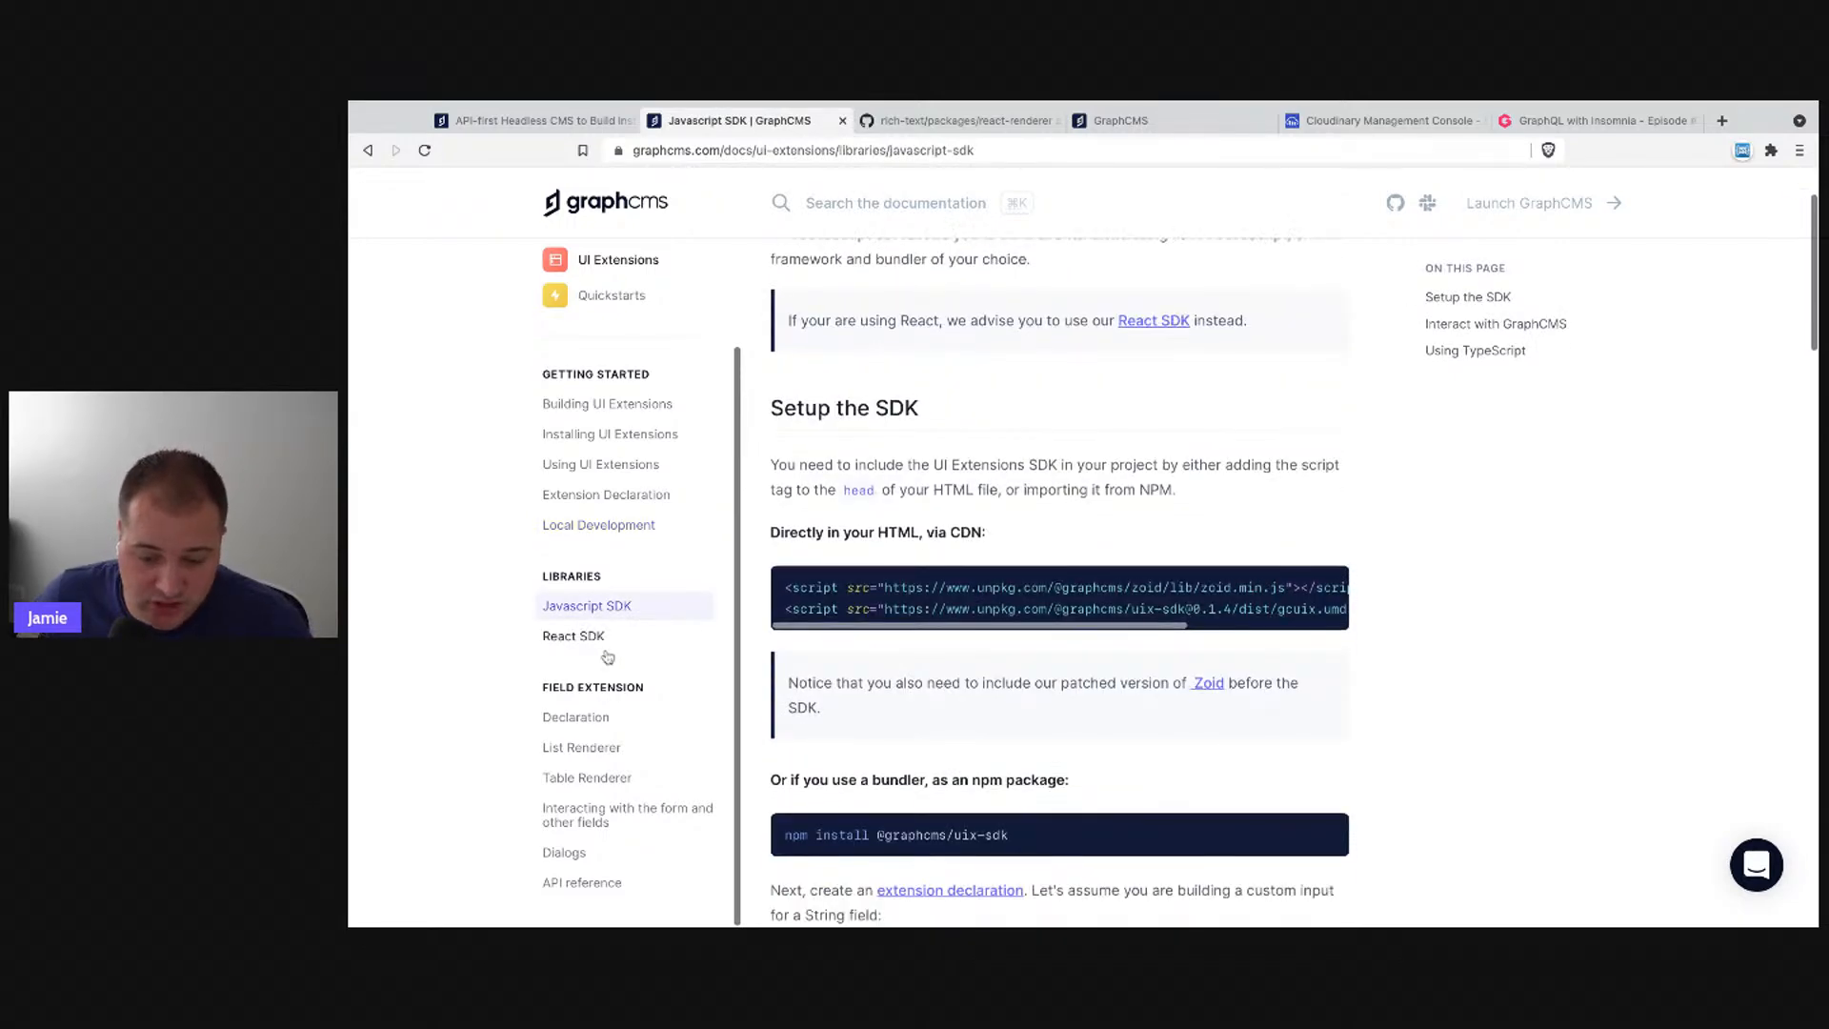
pyautogui.scroll(-3, 1001, 637)
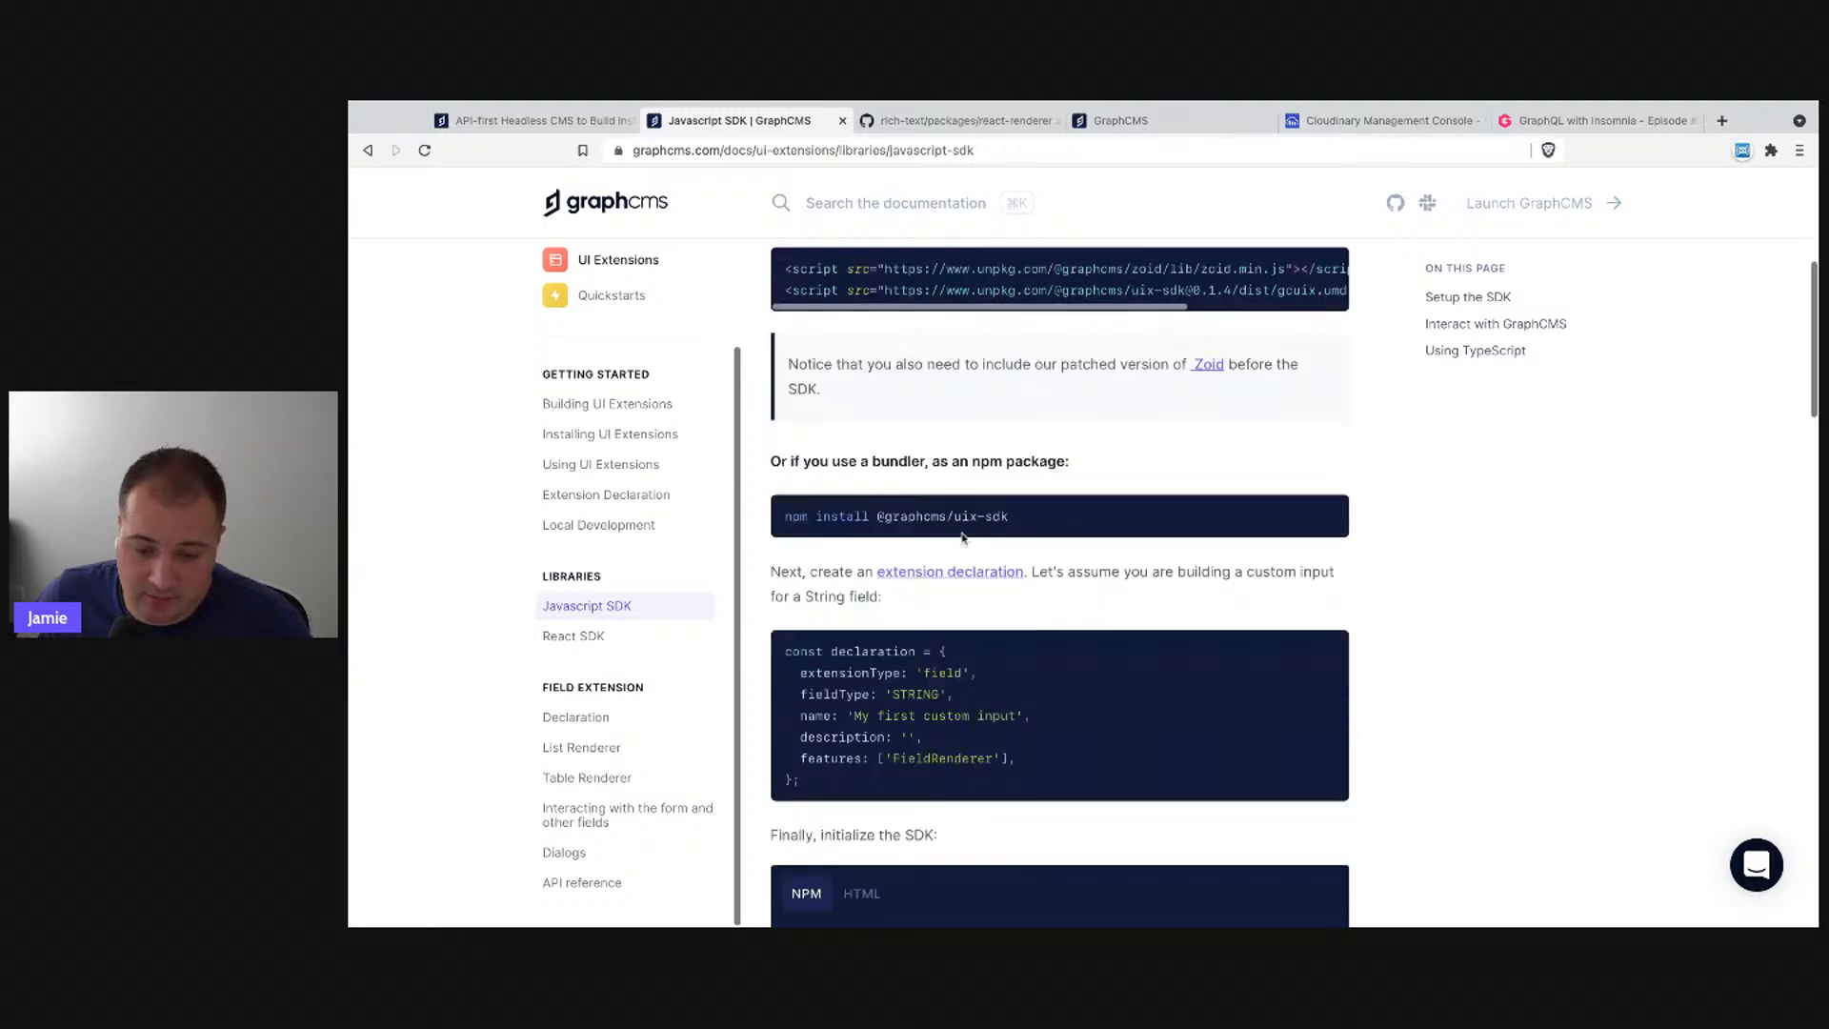
pyautogui.click(576, 636)
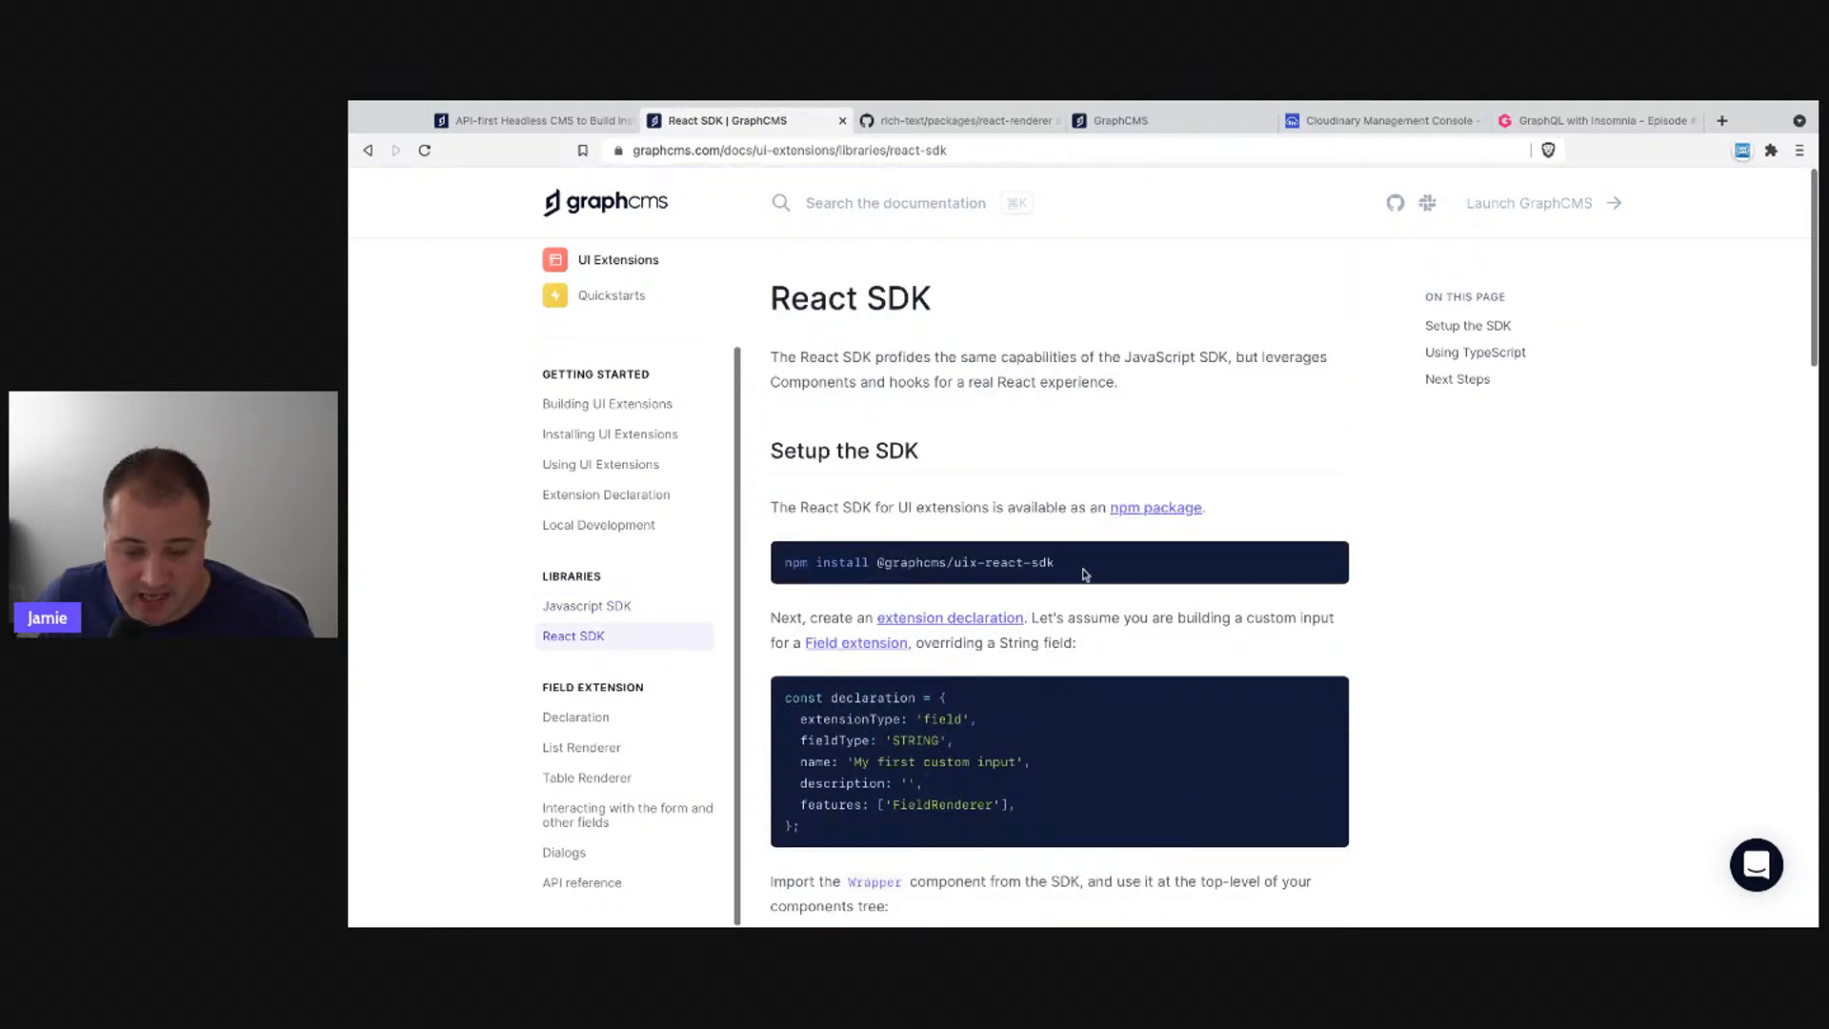
pyautogui.scroll(-7, 1188, 654)
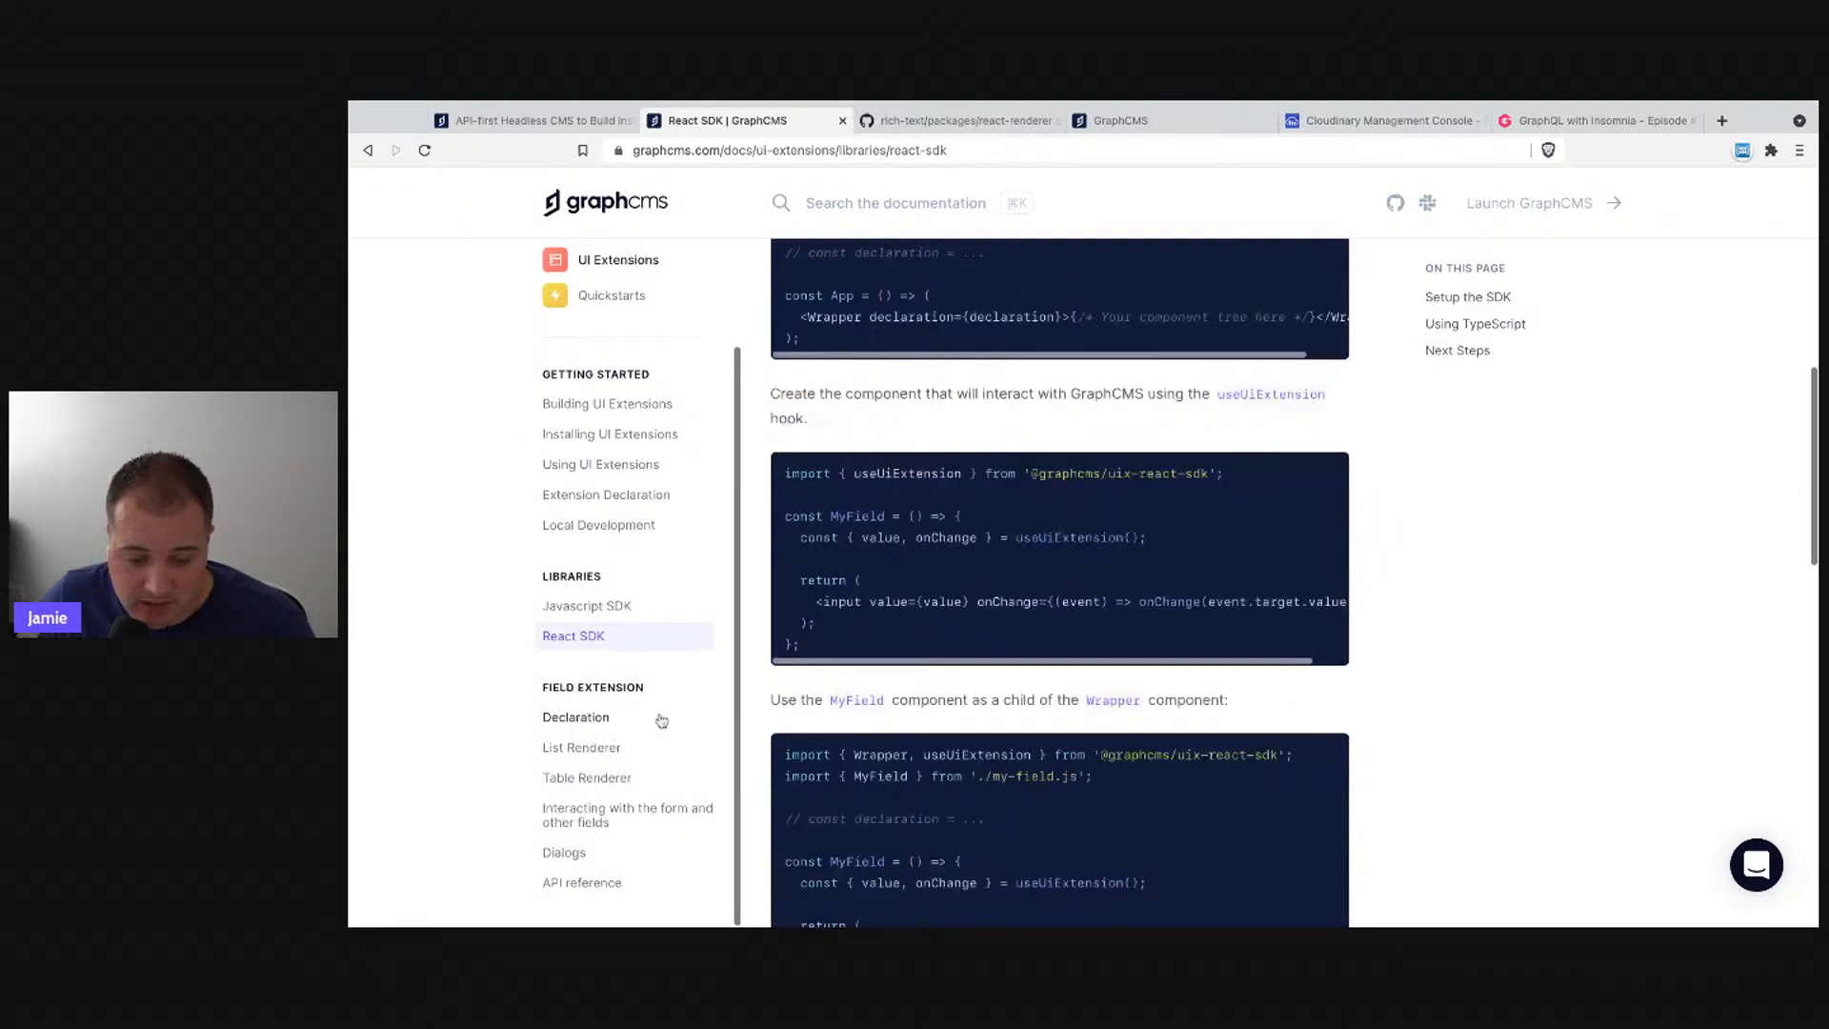
# - Review the field extension Declaration and List Renderer pages, then the Building UI Extensions guide
pyautogui.click(617, 746)
pyautogui.click(577, 717)
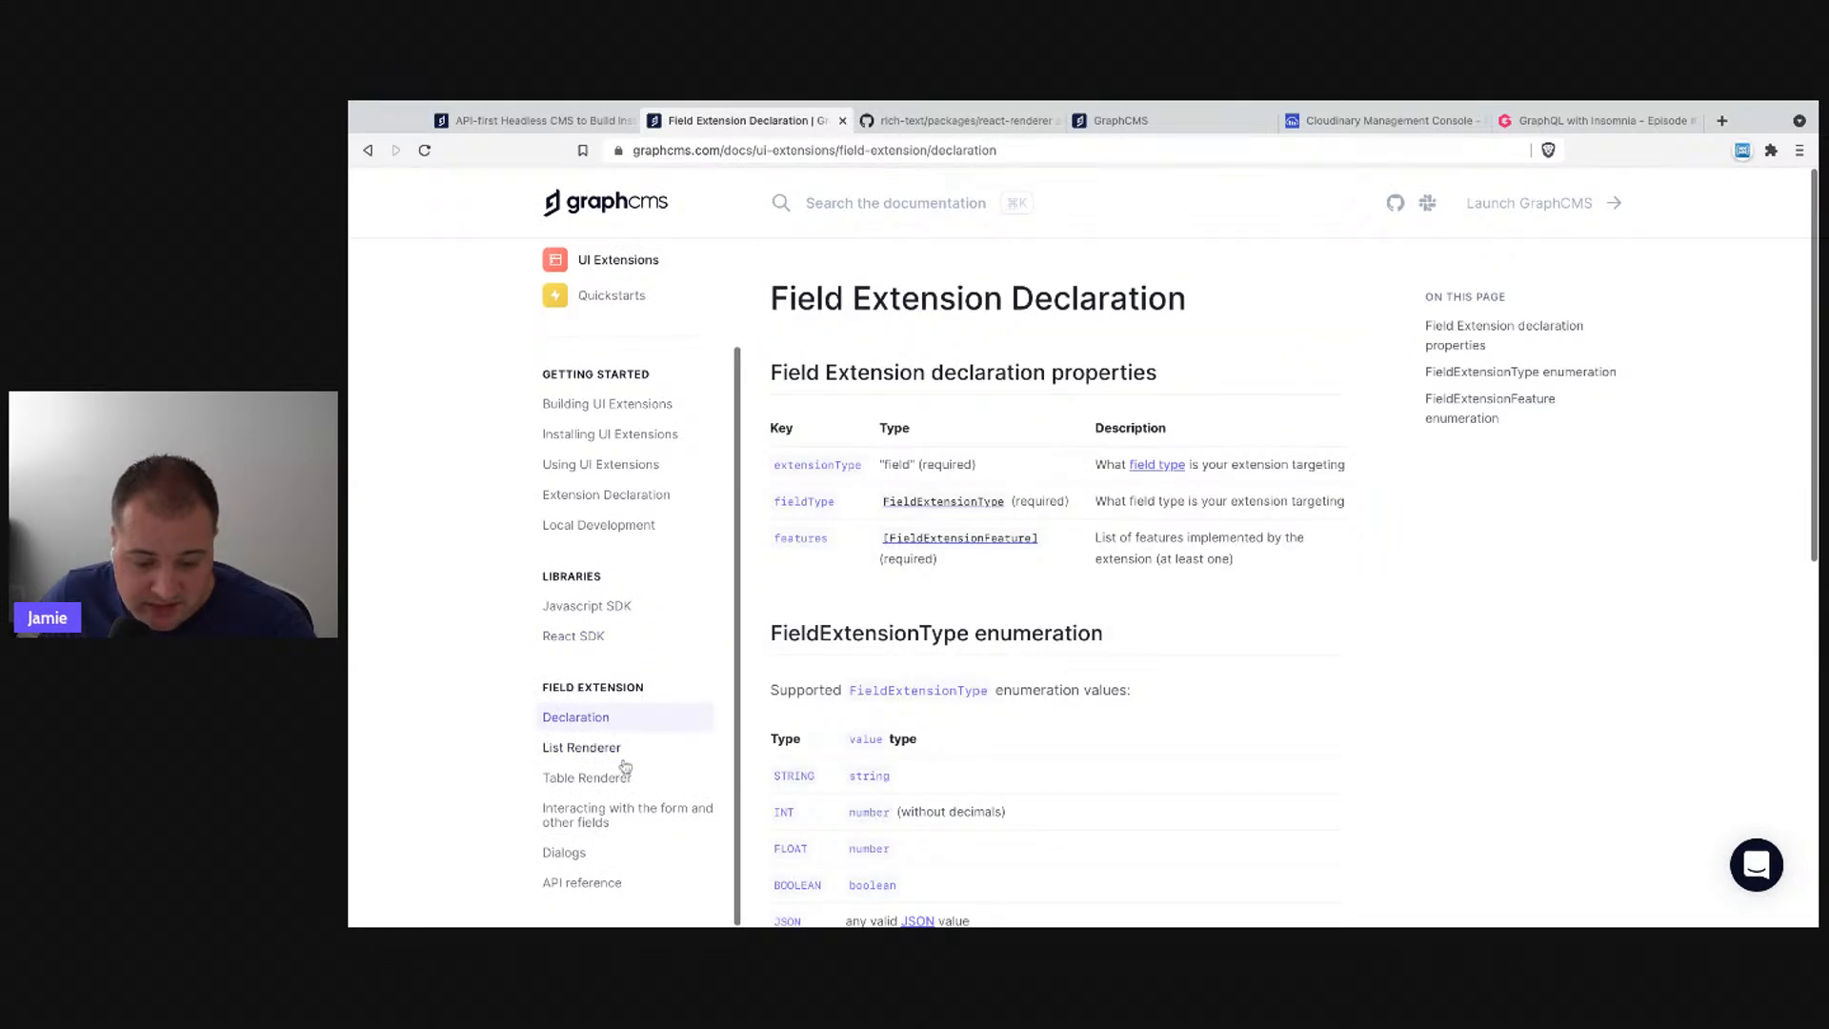
pyautogui.click(591, 747)
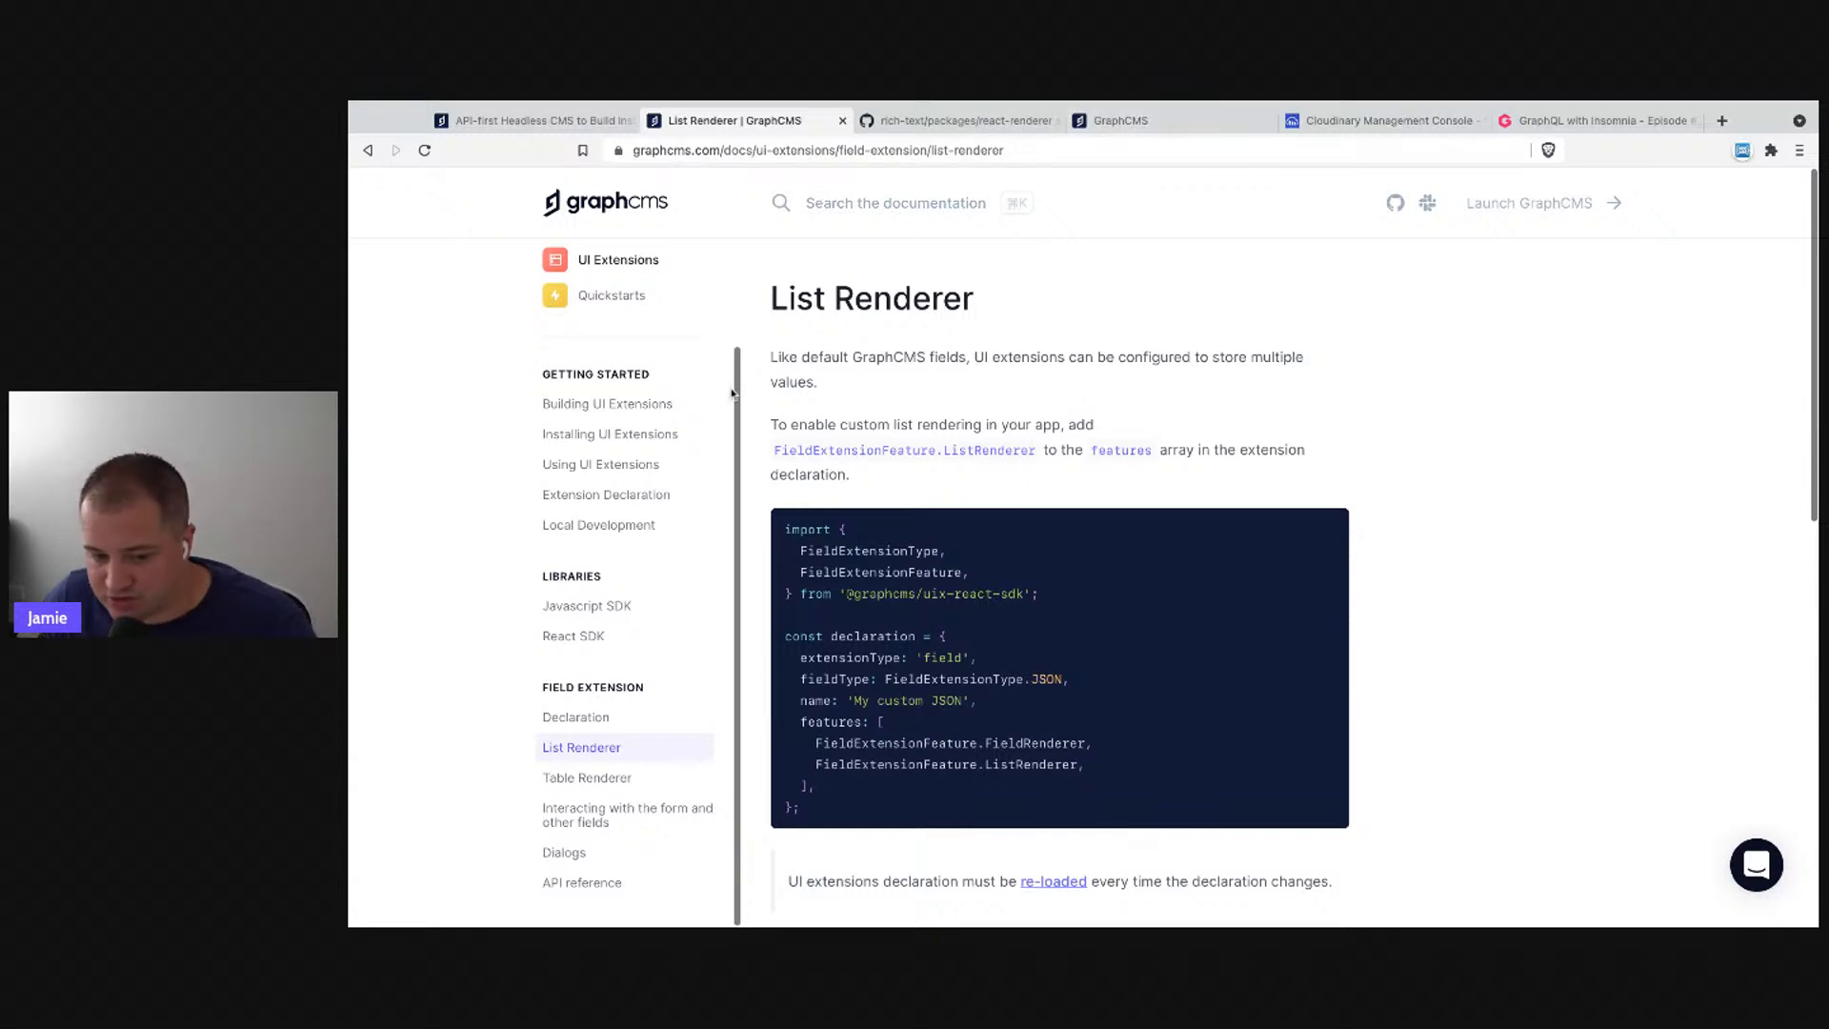
pyautogui.scroll(2, 624, 505)
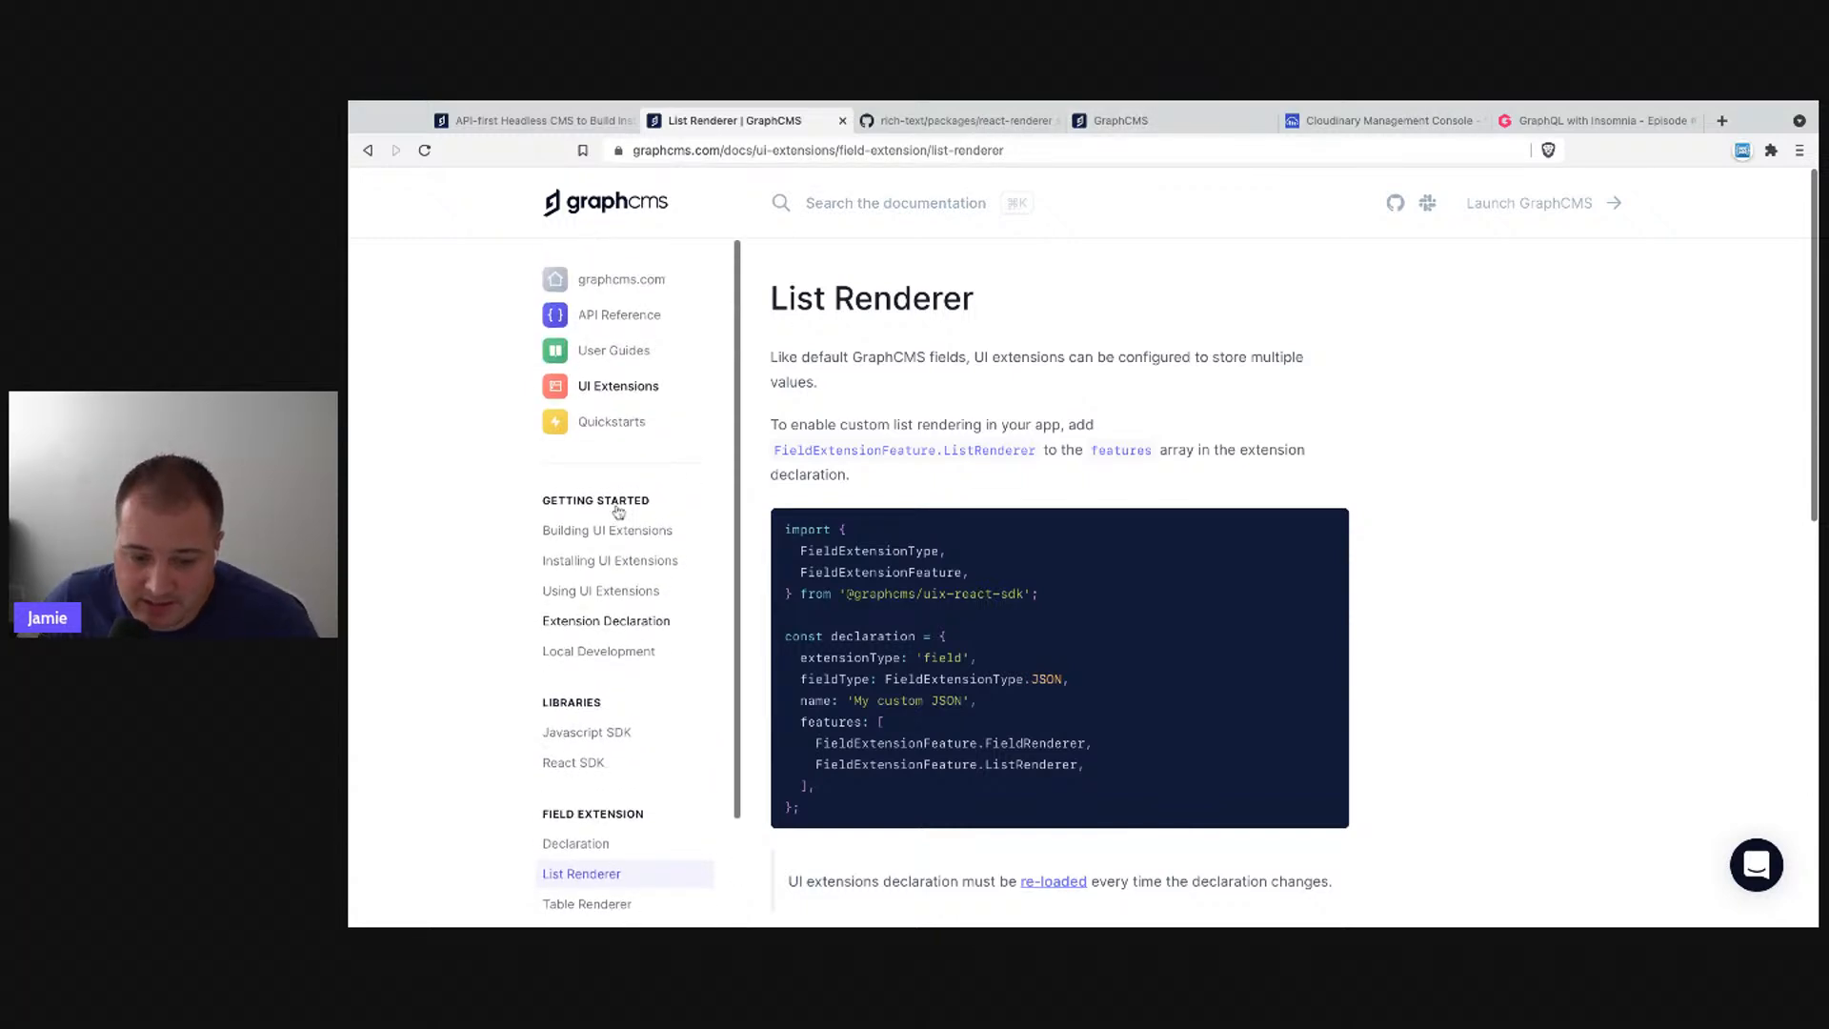
pyautogui.click(610, 534)
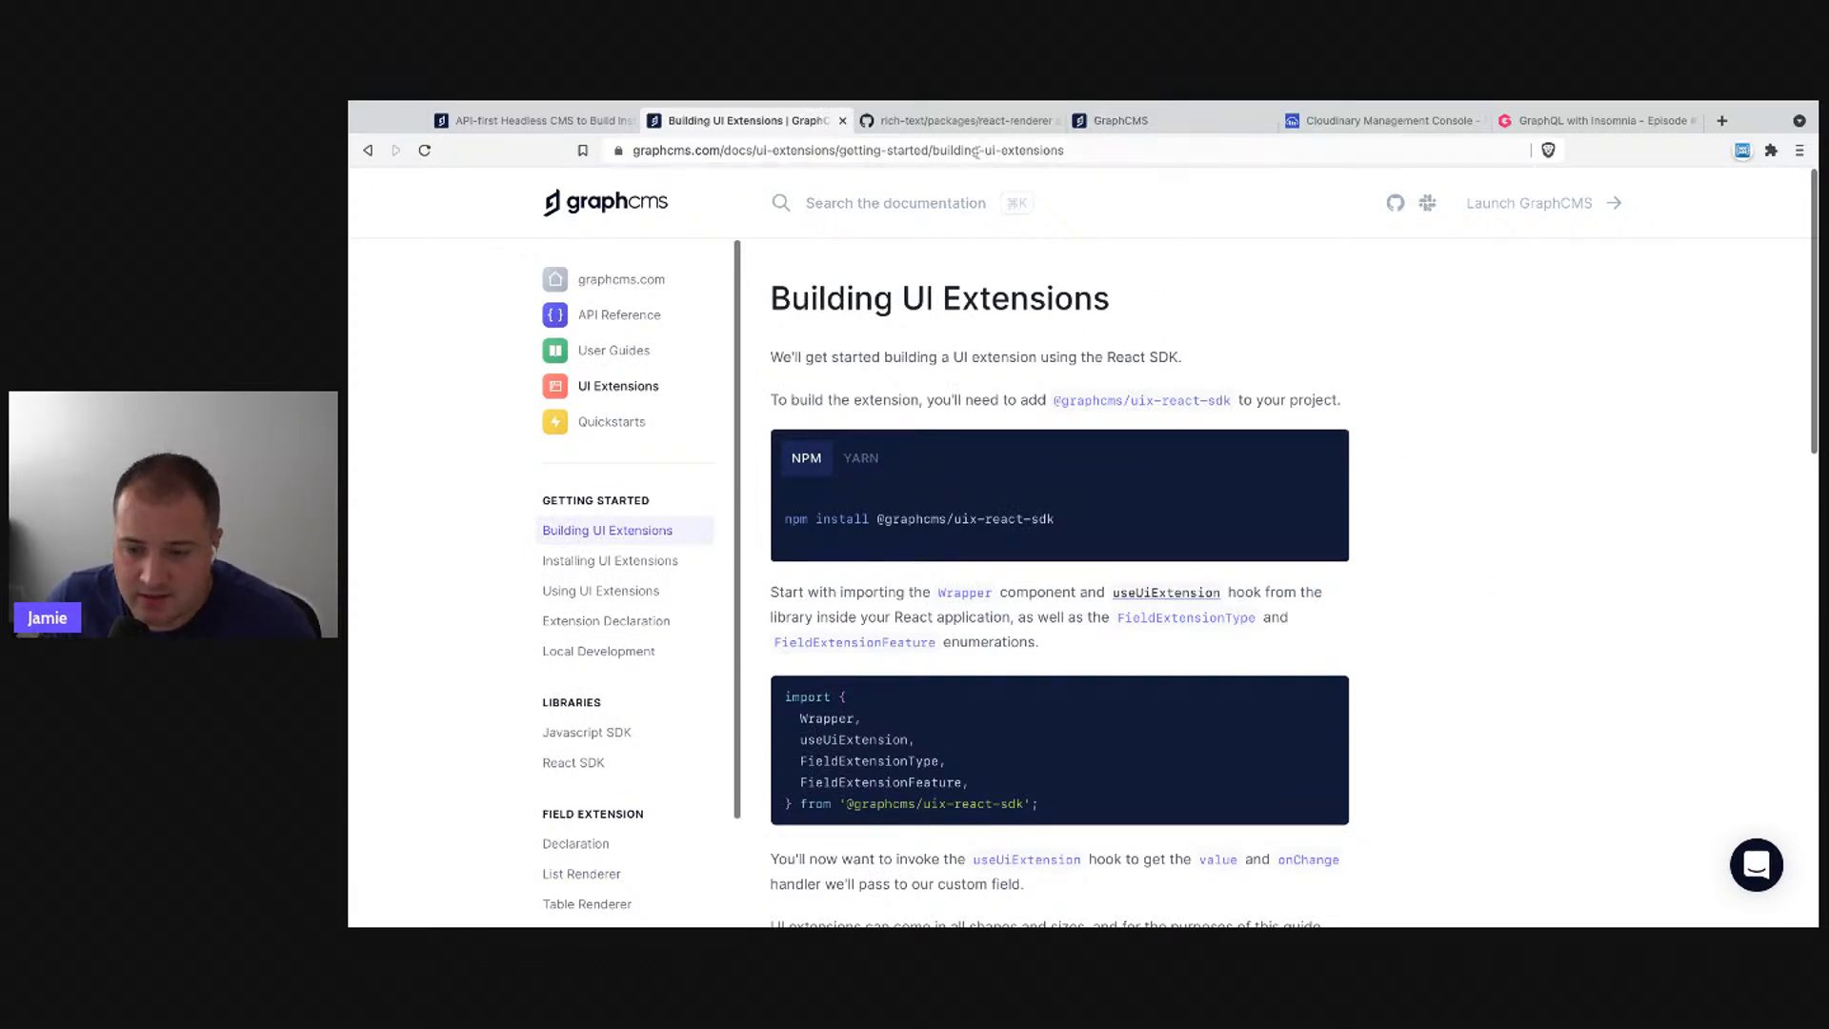
pyautogui.click(694, 100)
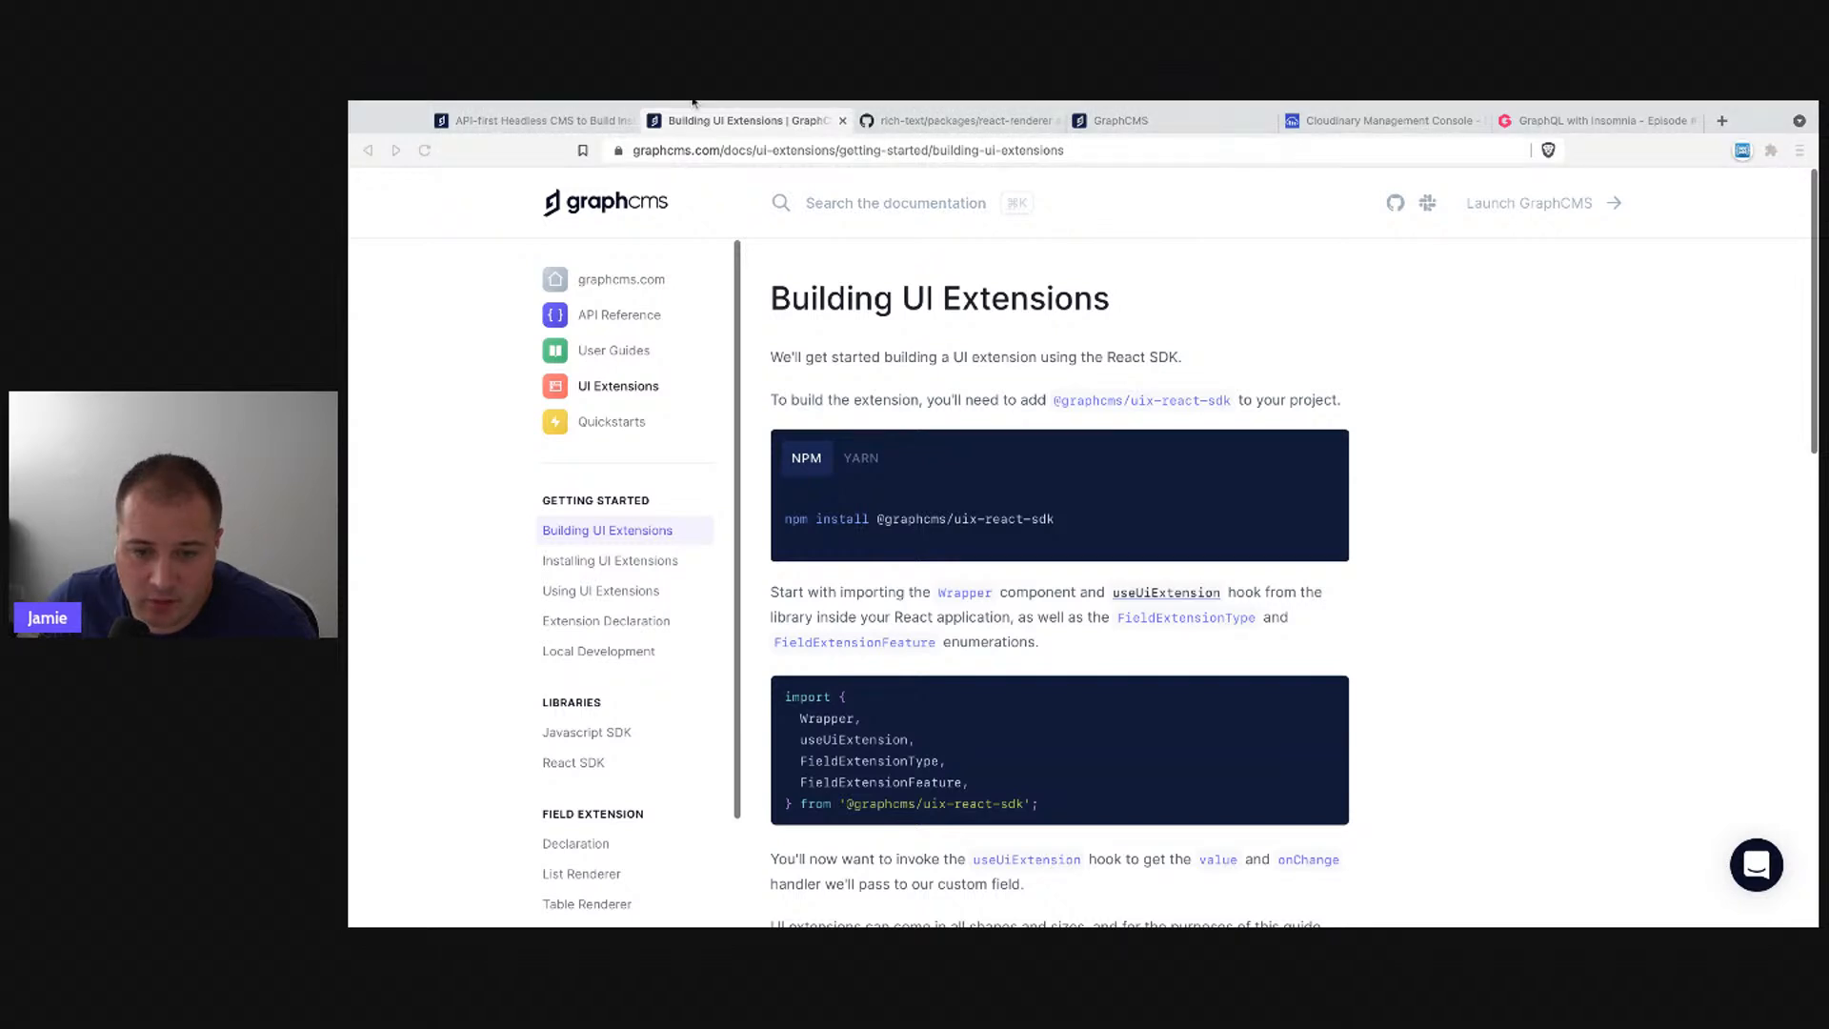
pyautogui.press('super+Tab')
pyautogui.click(1096, 122)
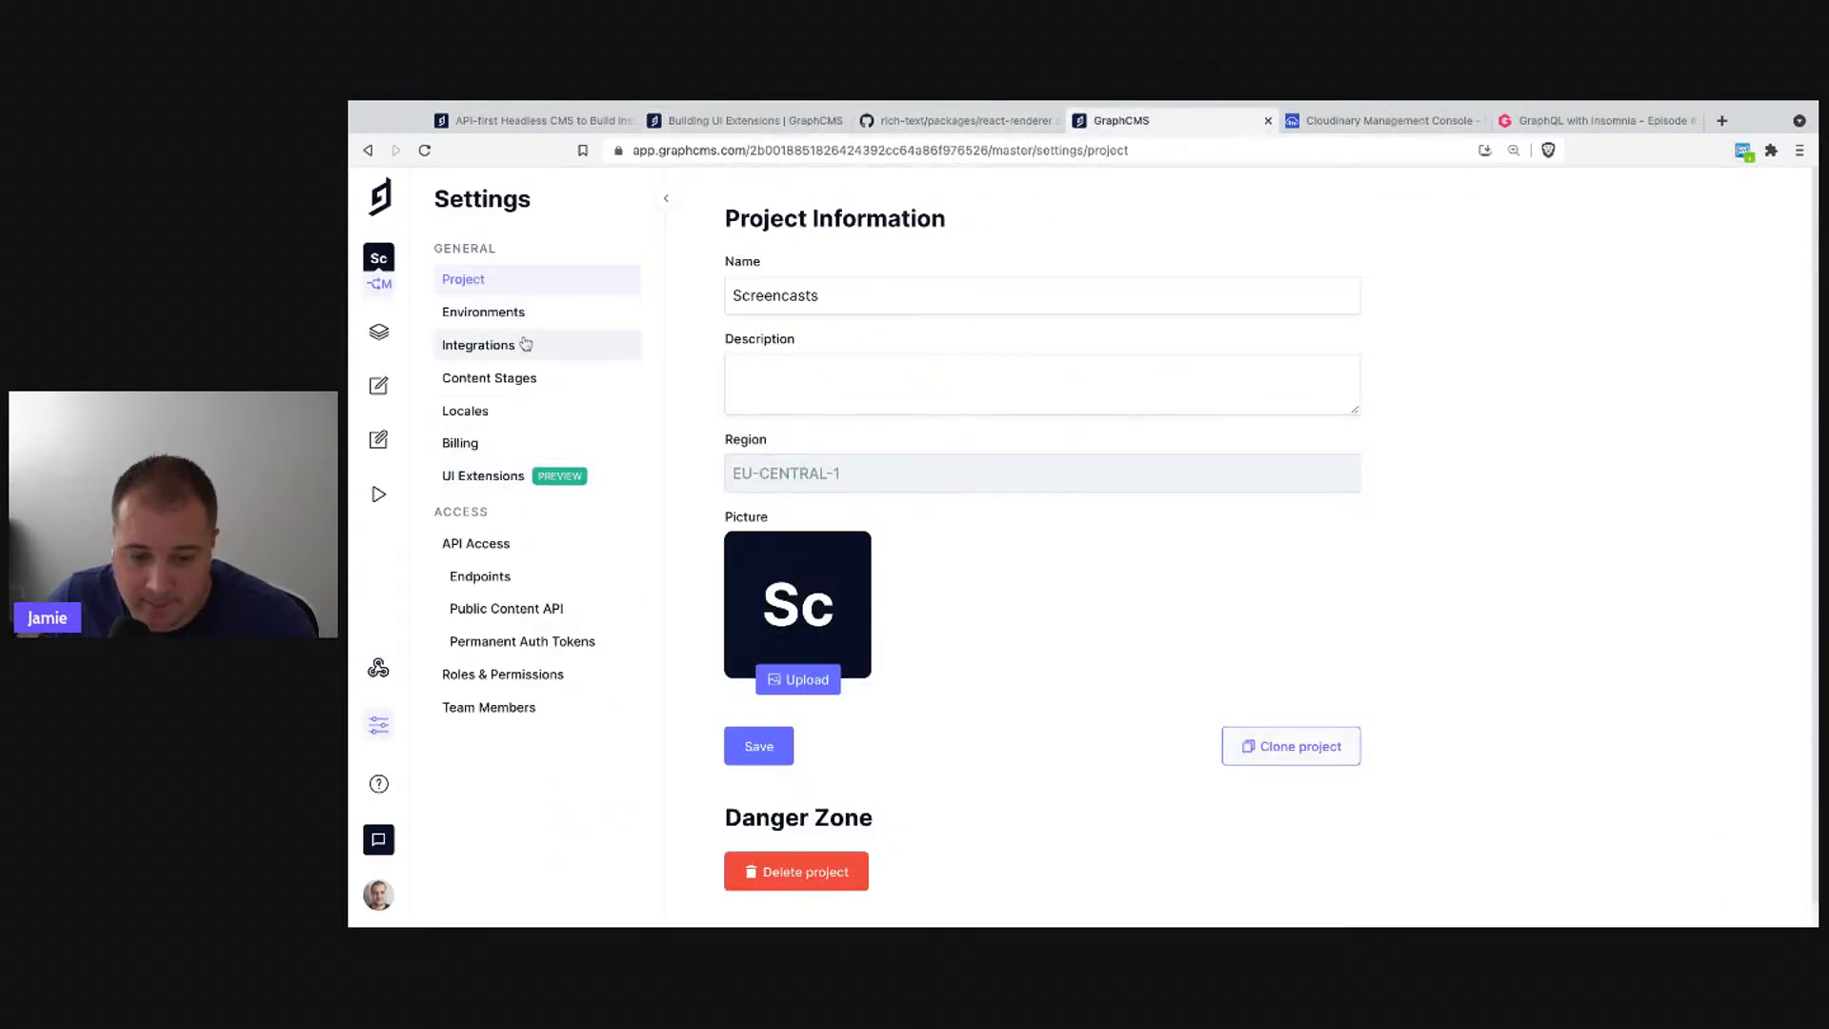
pyautogui.click(526, 478)
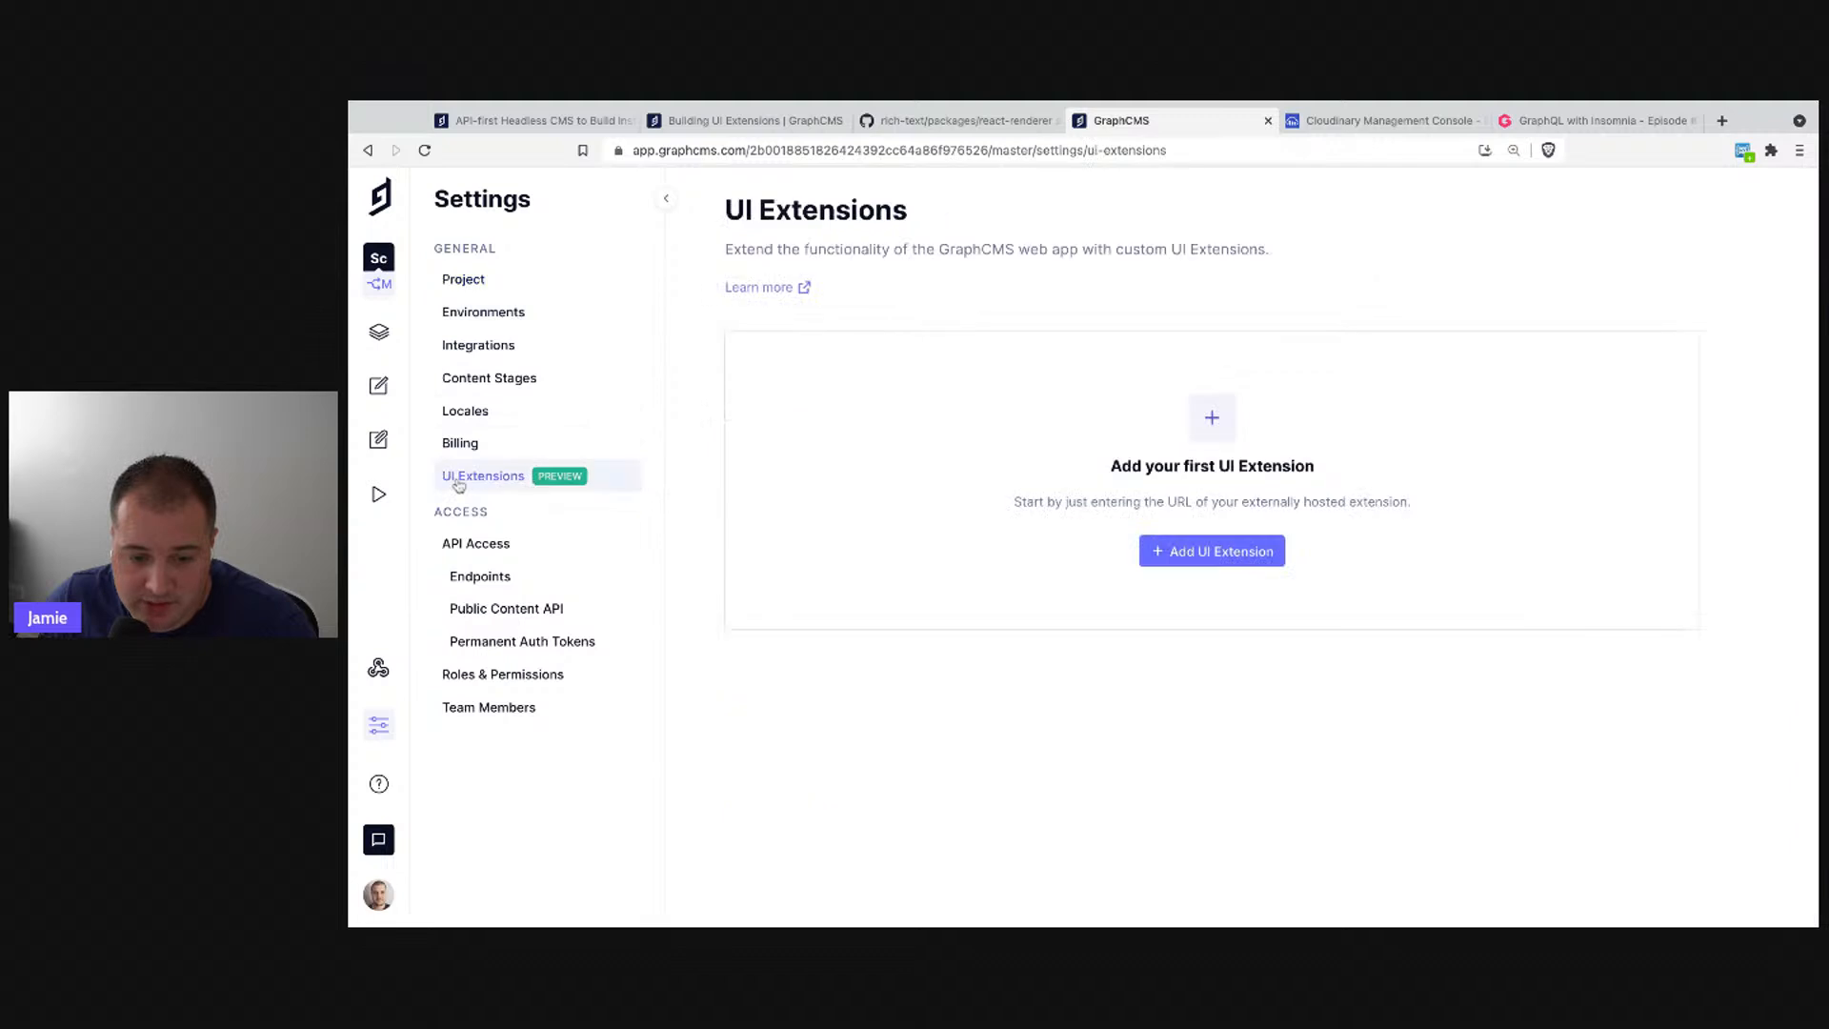
pyautogui.click(1222, 553)
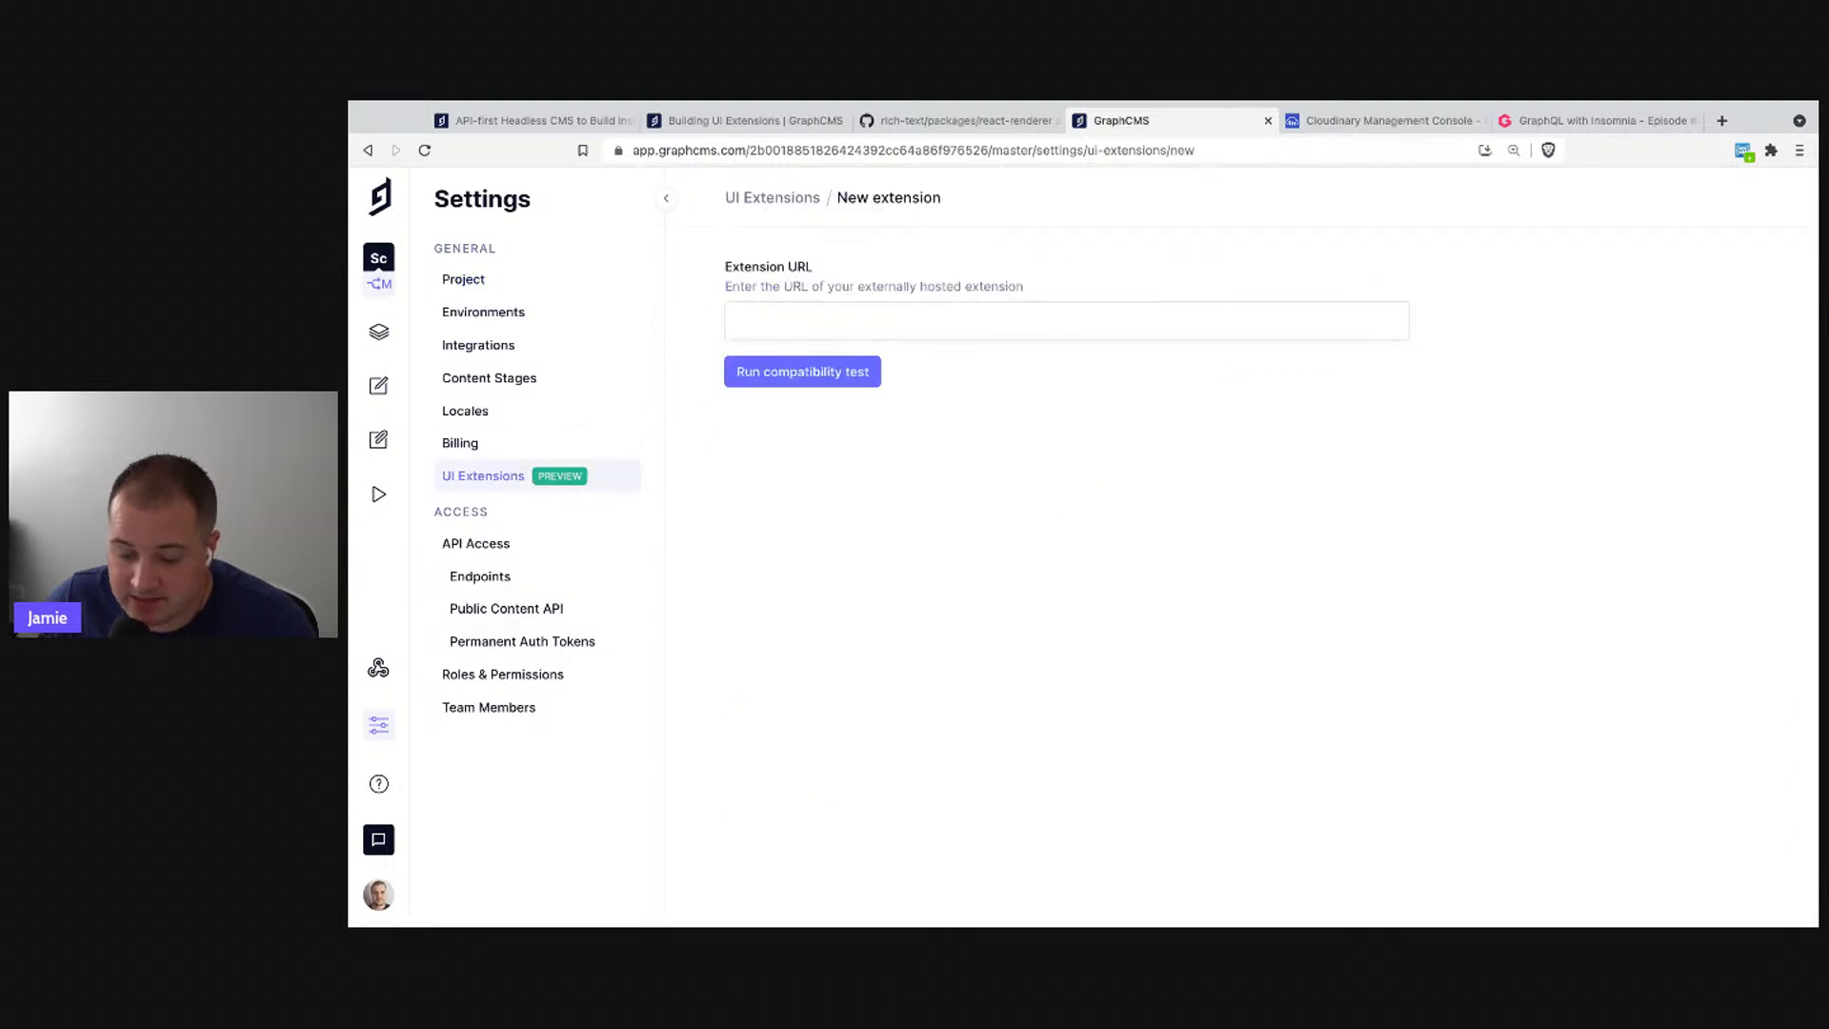
pyautogui.press('super+Tab')
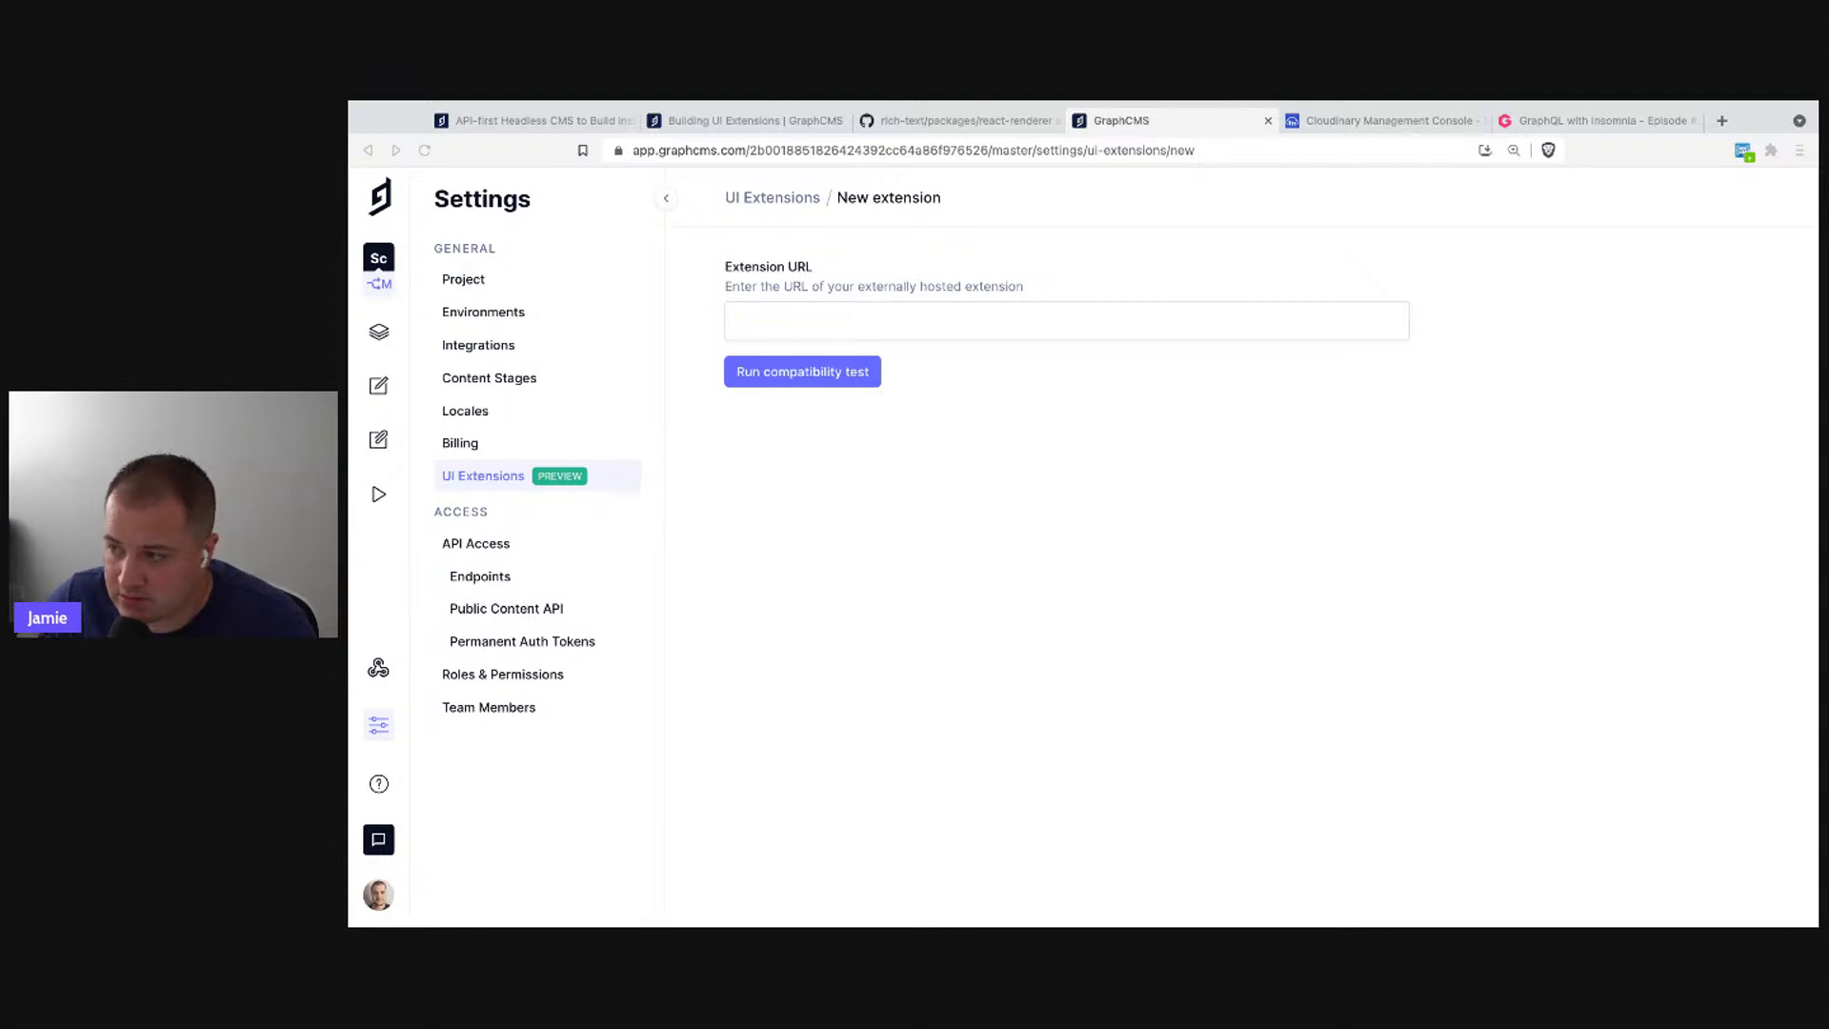
pyautogui.click(931, 396)
pyautogui.click(895, 336)
pyautogui.write('https://uix-cloudinary-ivory.vercel.app/')
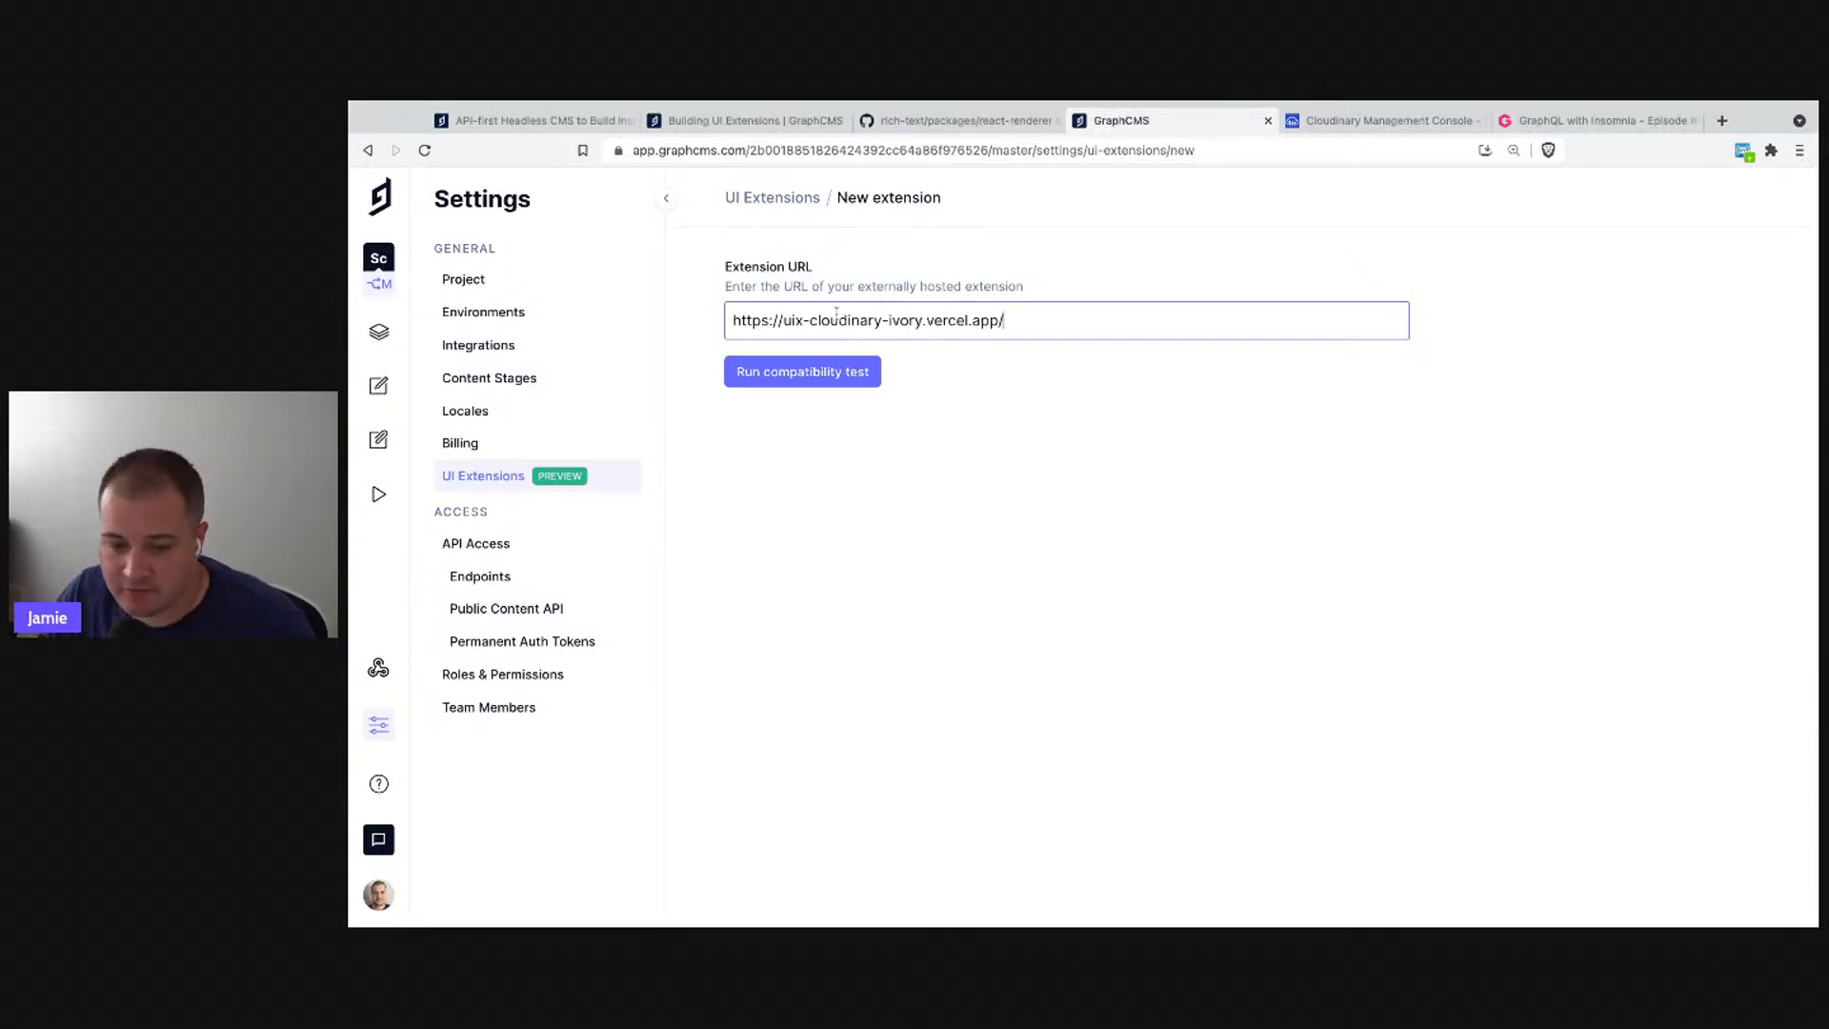
# - Run the compatibility test and enter the account's Cloudinary cloud name
pyautogui.click(825, 382)
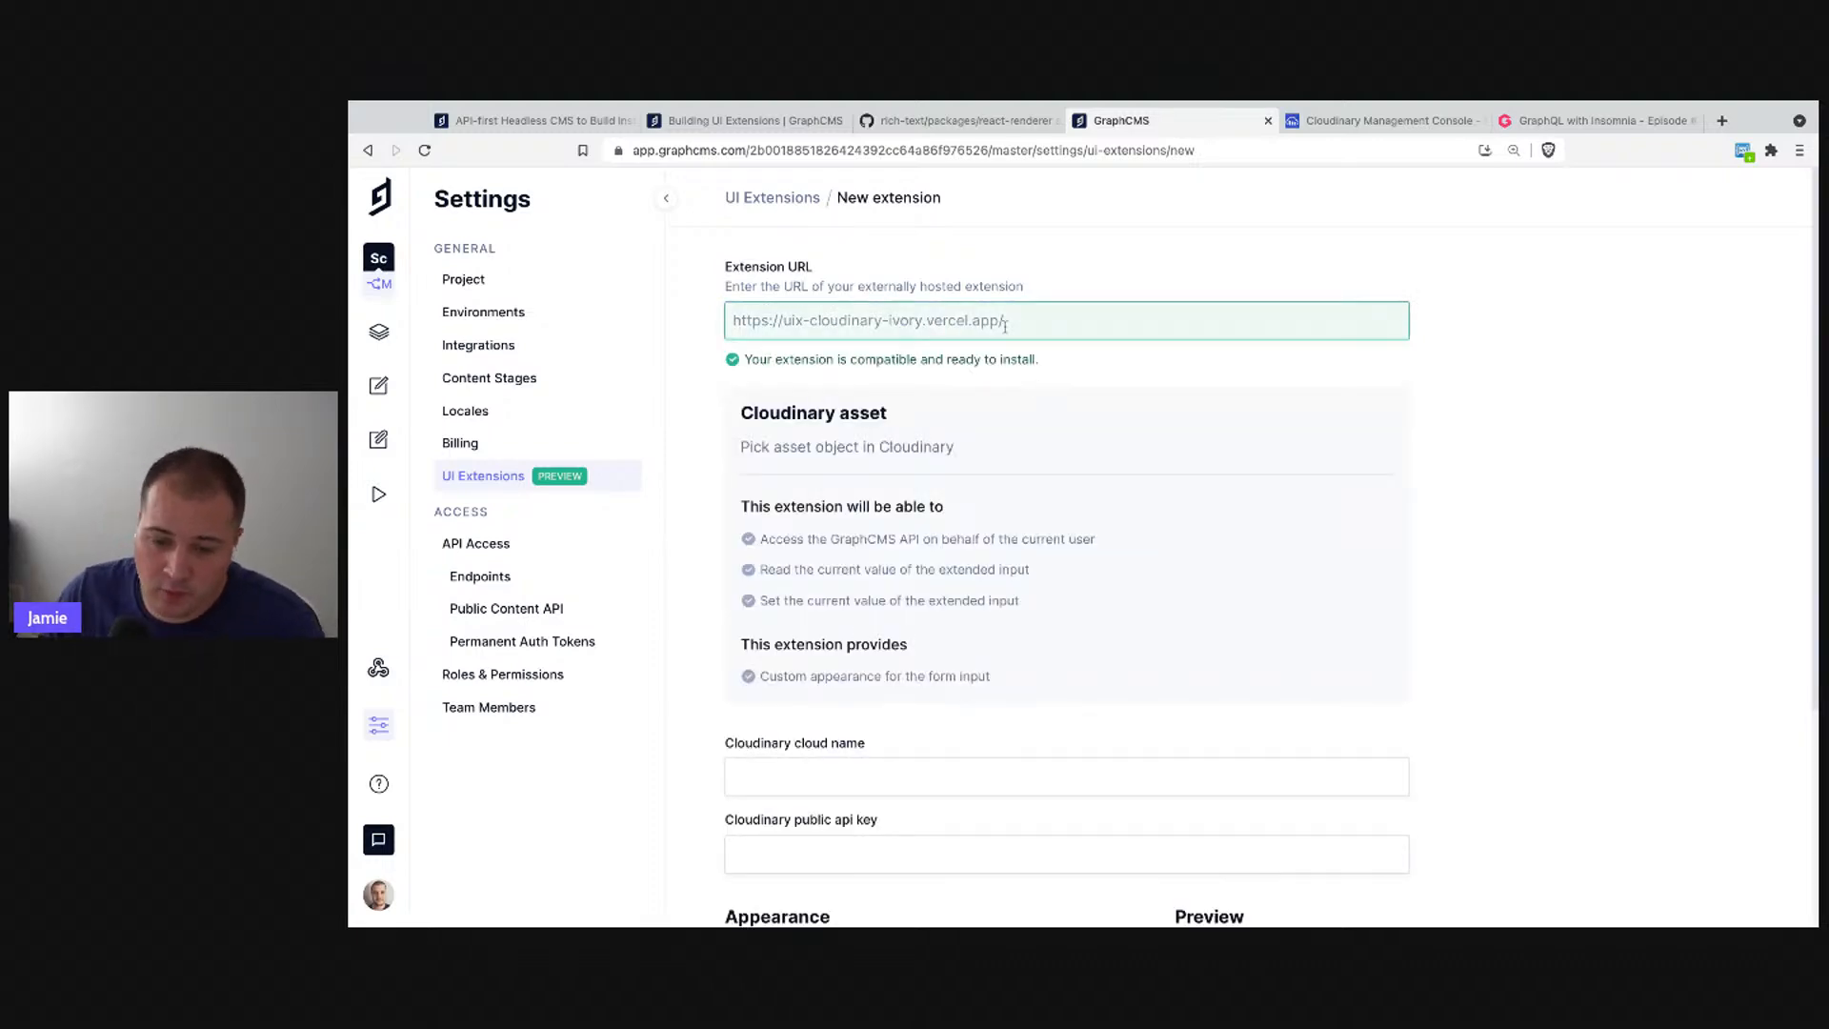
pyautogui.scroll(-3, 982, 325)
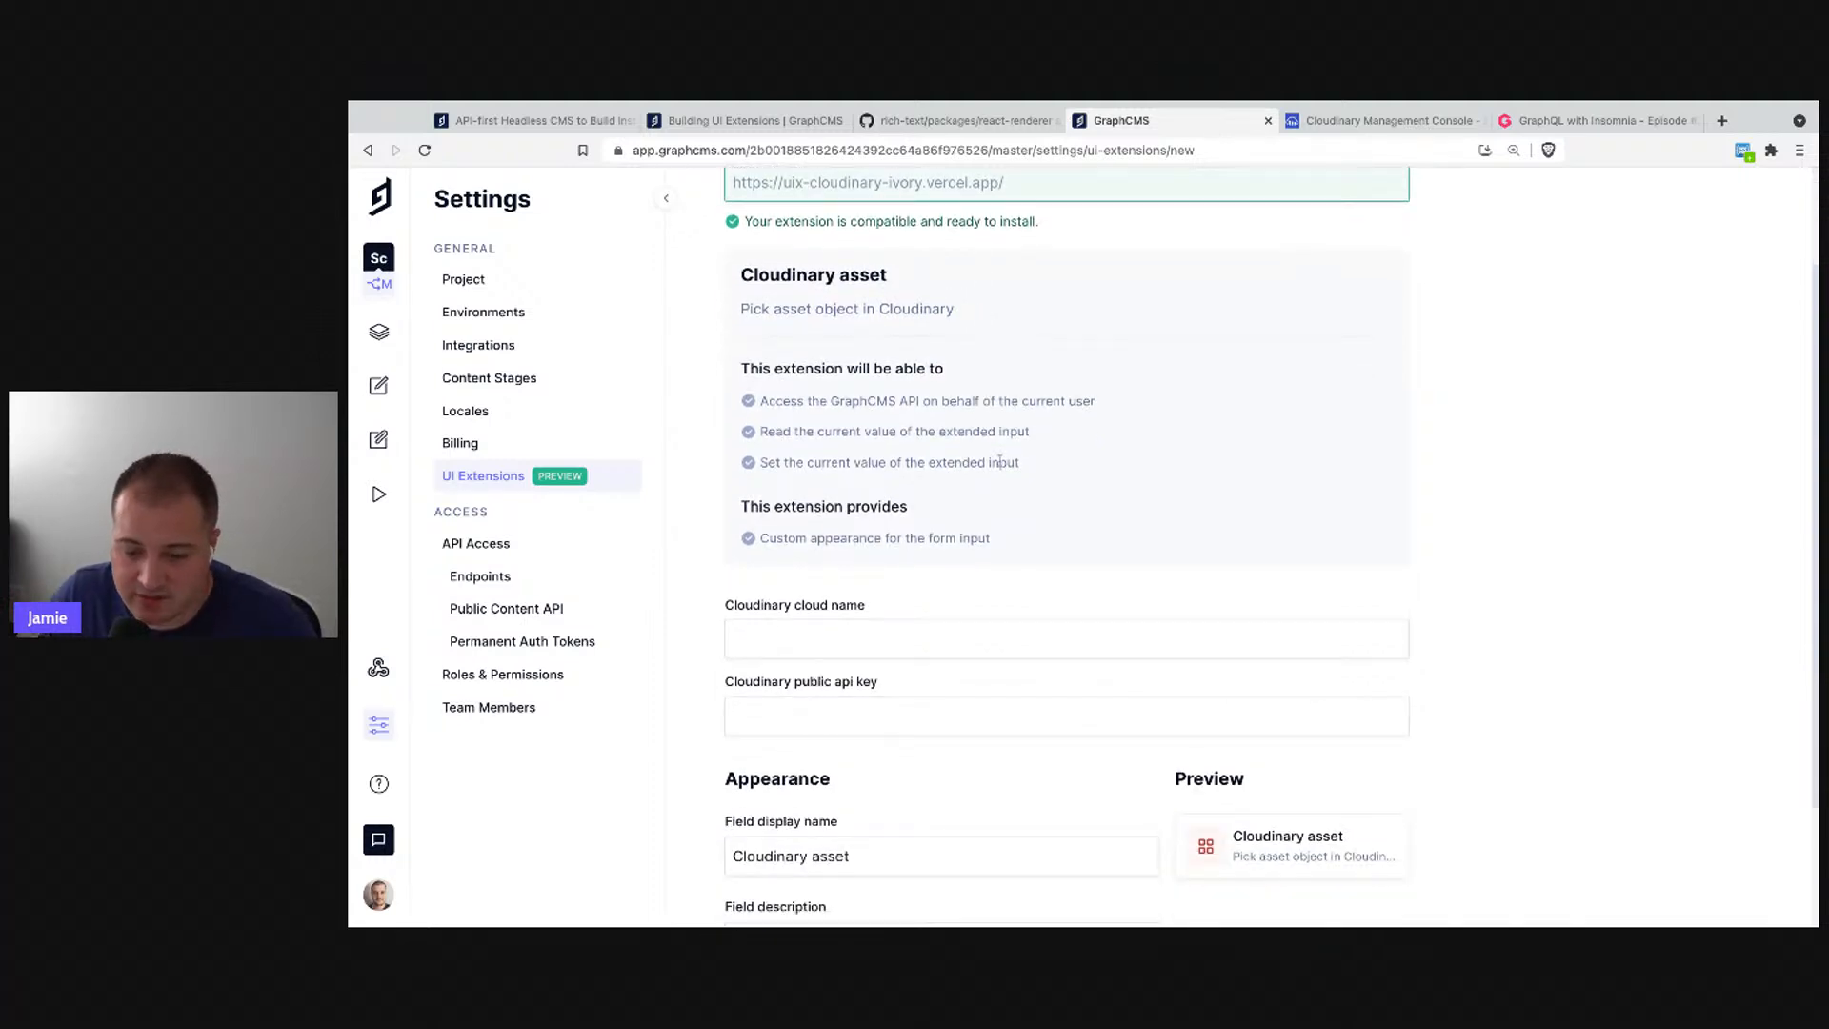
pyautogui.click(833, 637)
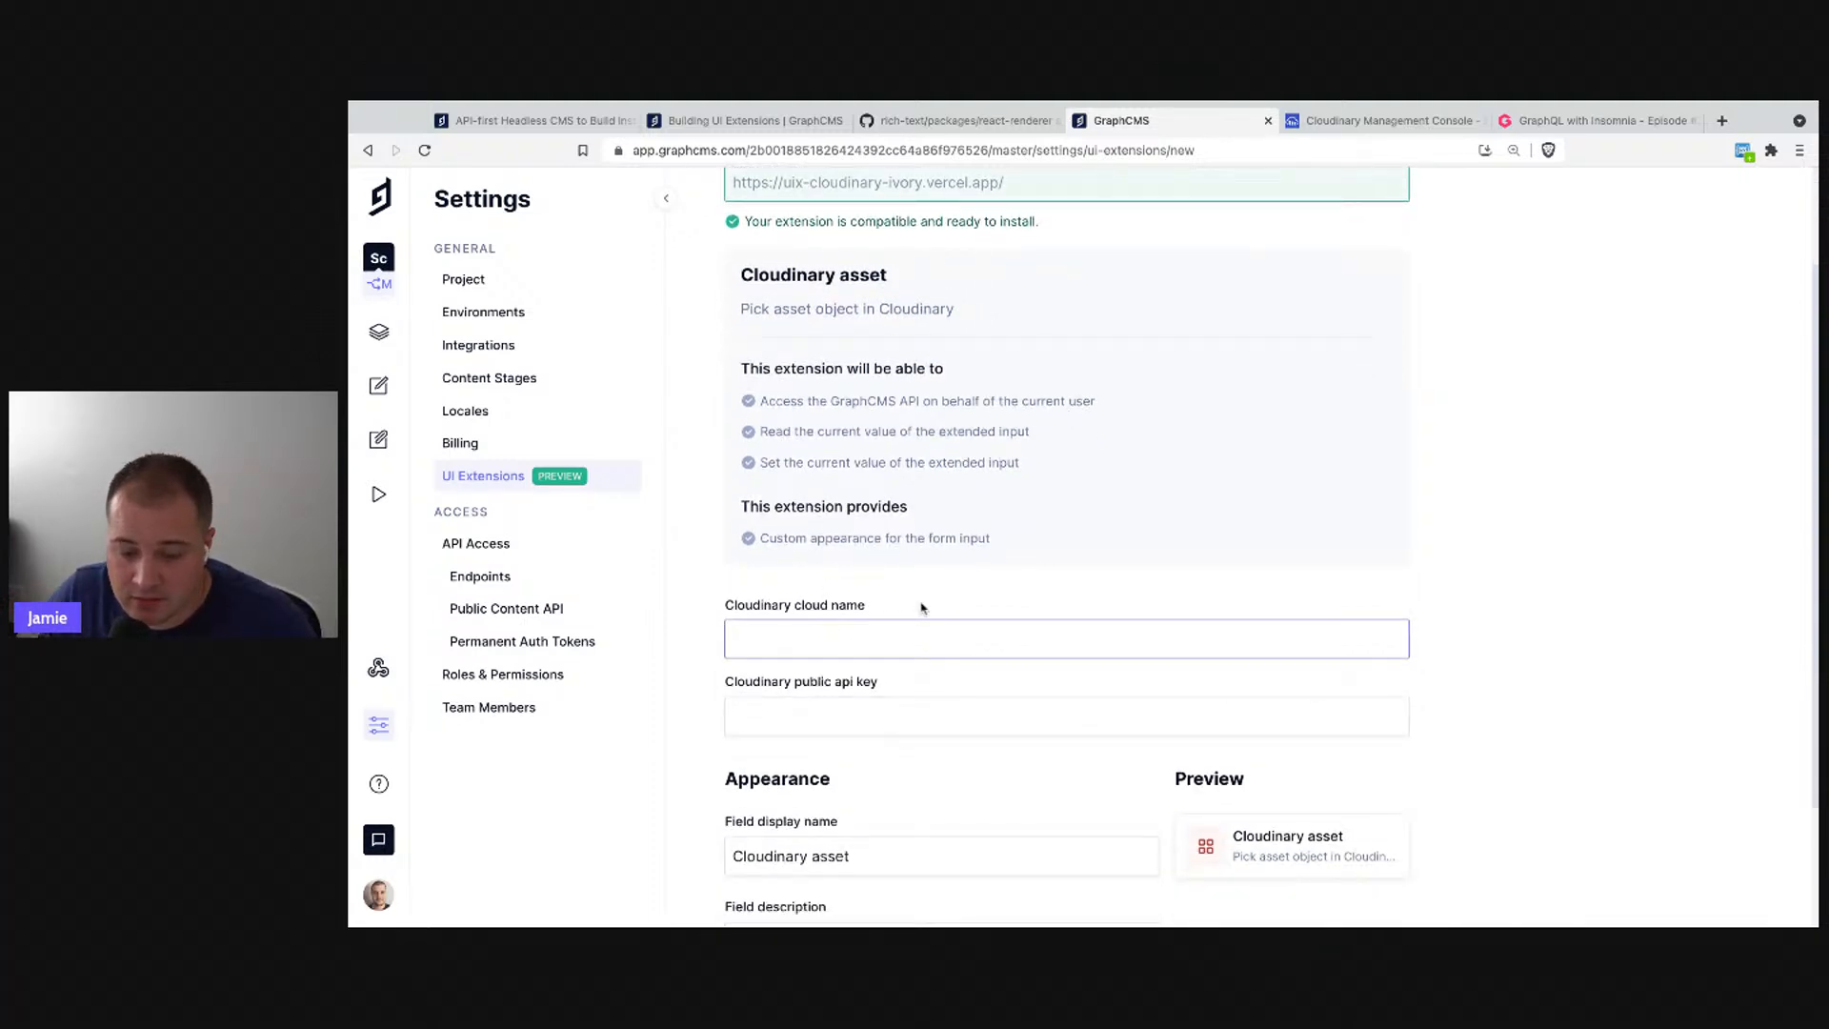
pyautogui.scroll(-2, 919, 608)
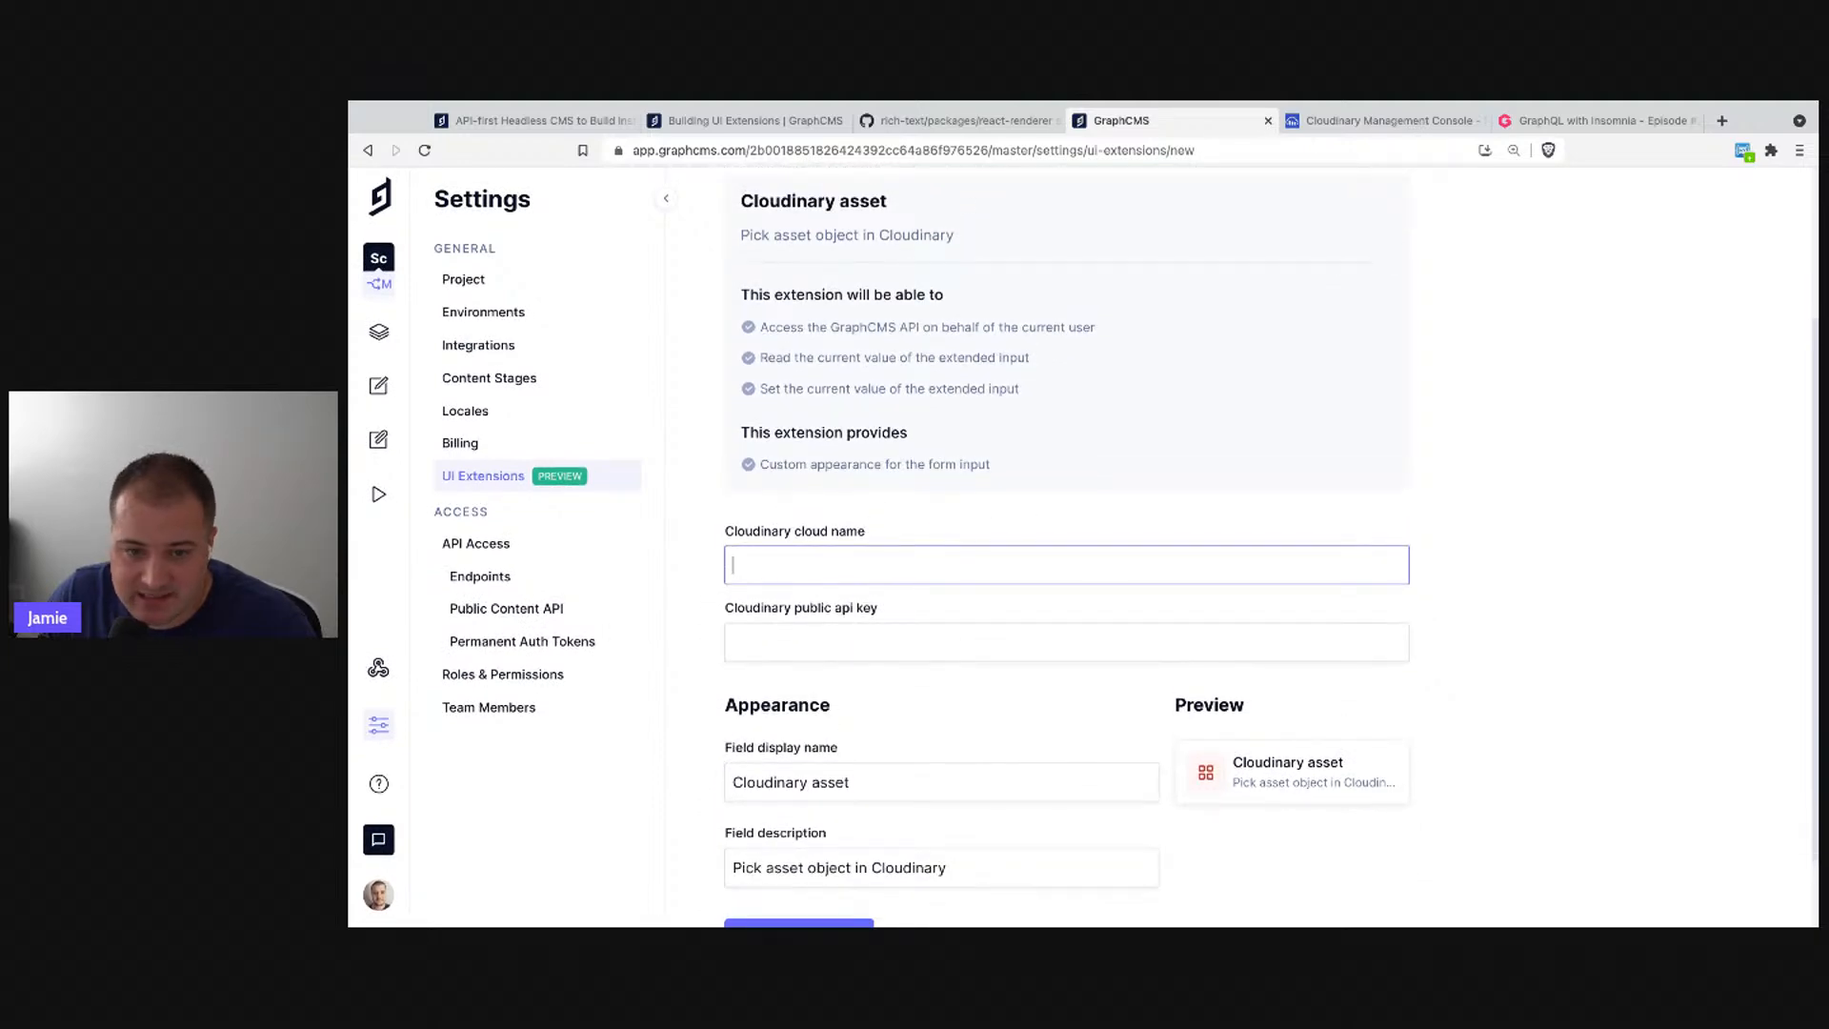
pyautogui.press('super+Tab')
pyautogui.click(834, 569)
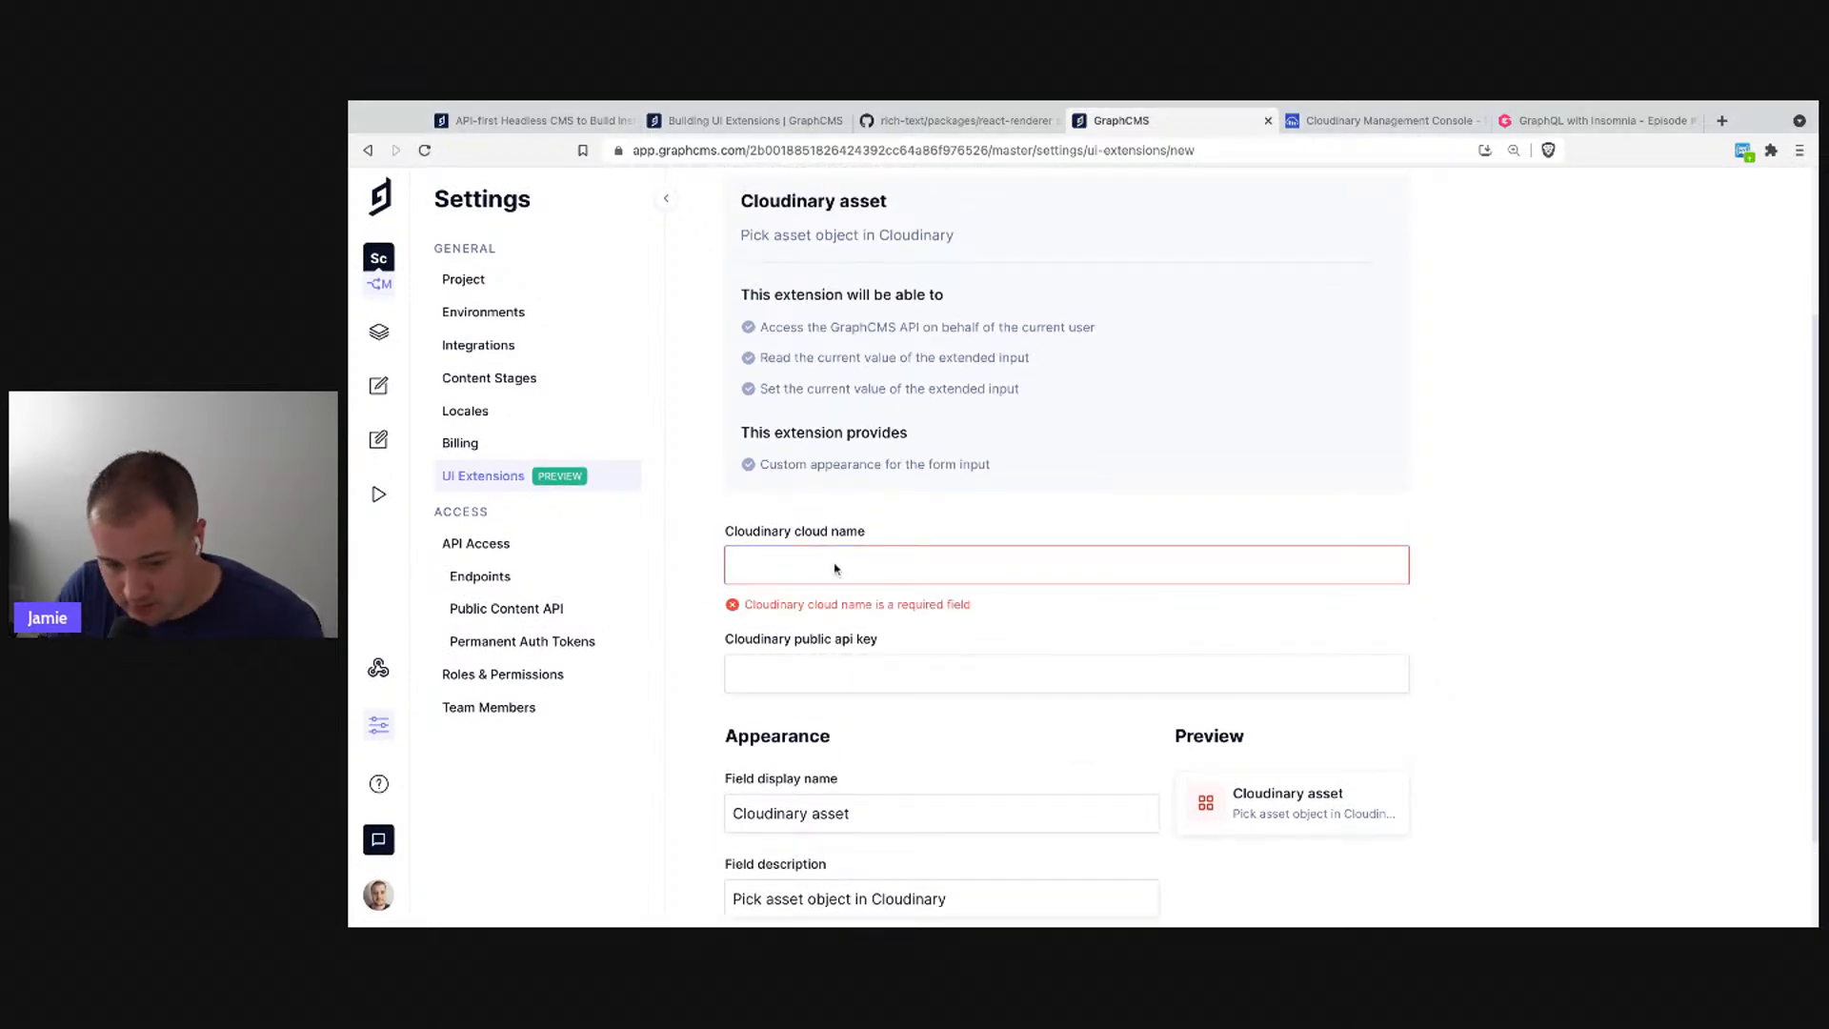
pyautogui.write('notrab')
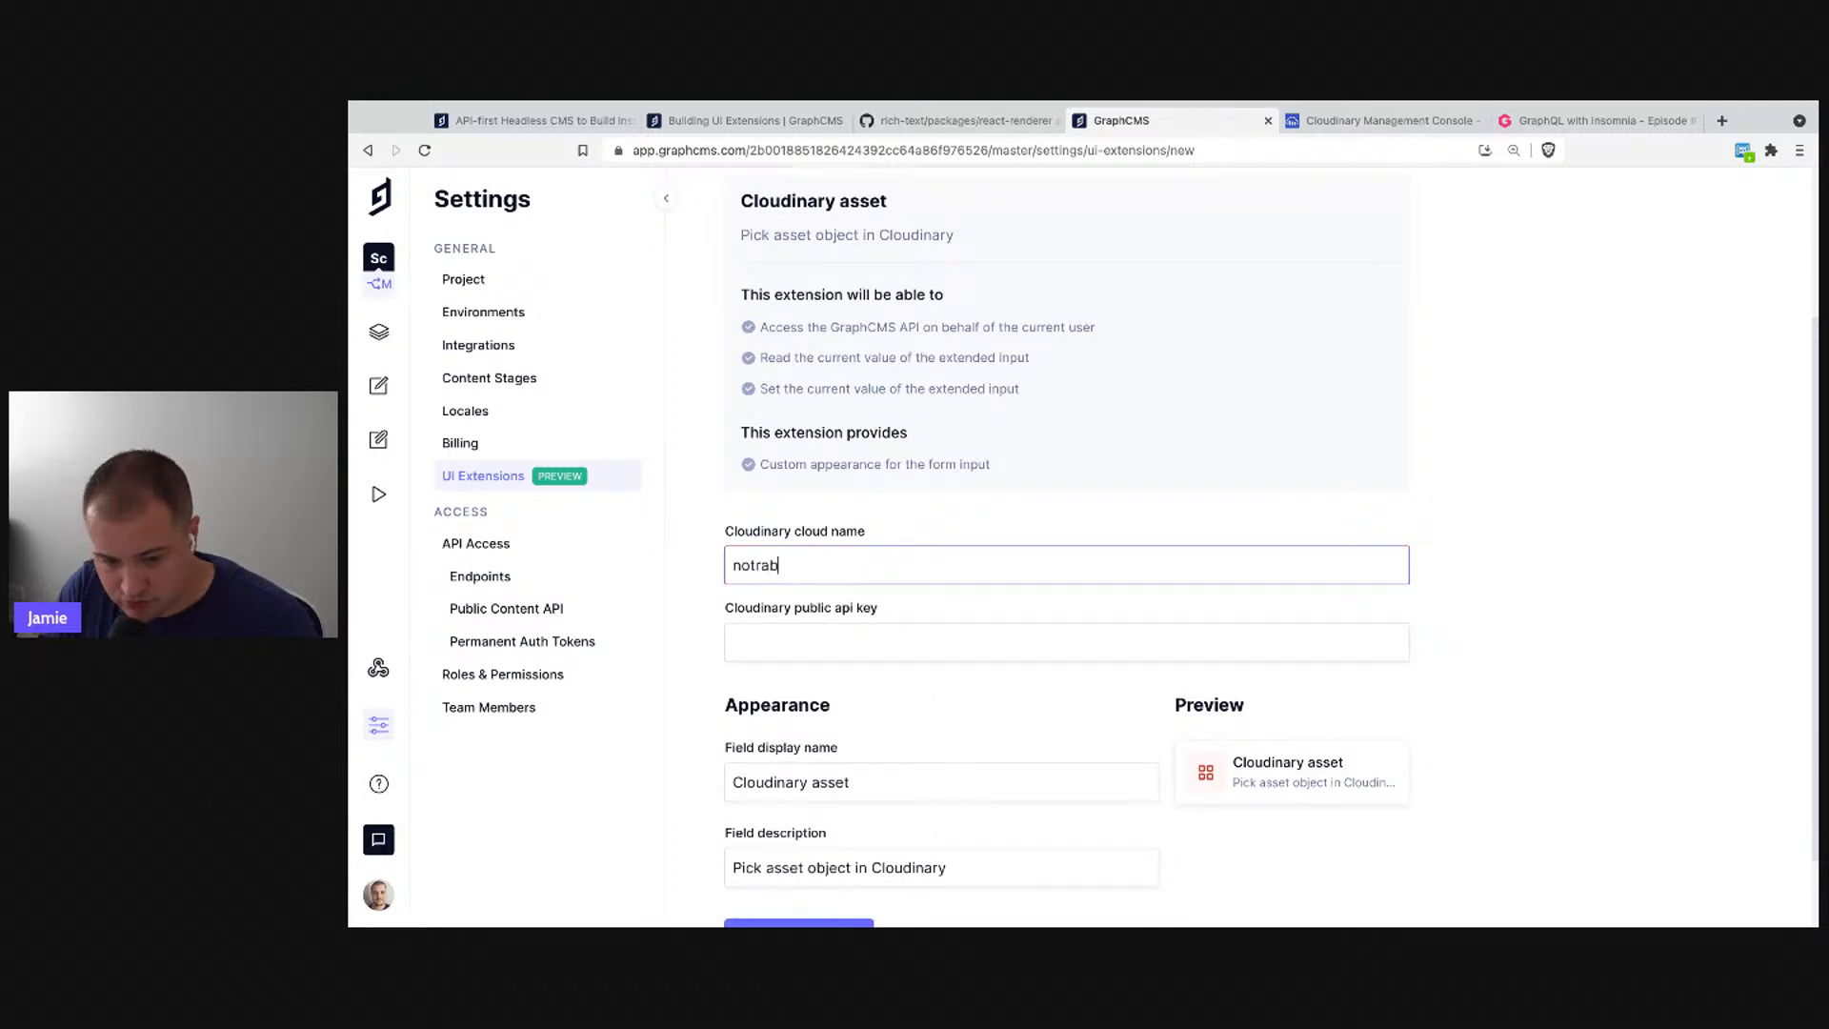
# - Paste the Cloudinary public API key and keep the field display name as 'Cloudinary asset'
pyautogui.press('Tab')
pyautogui.press('super+Tab')
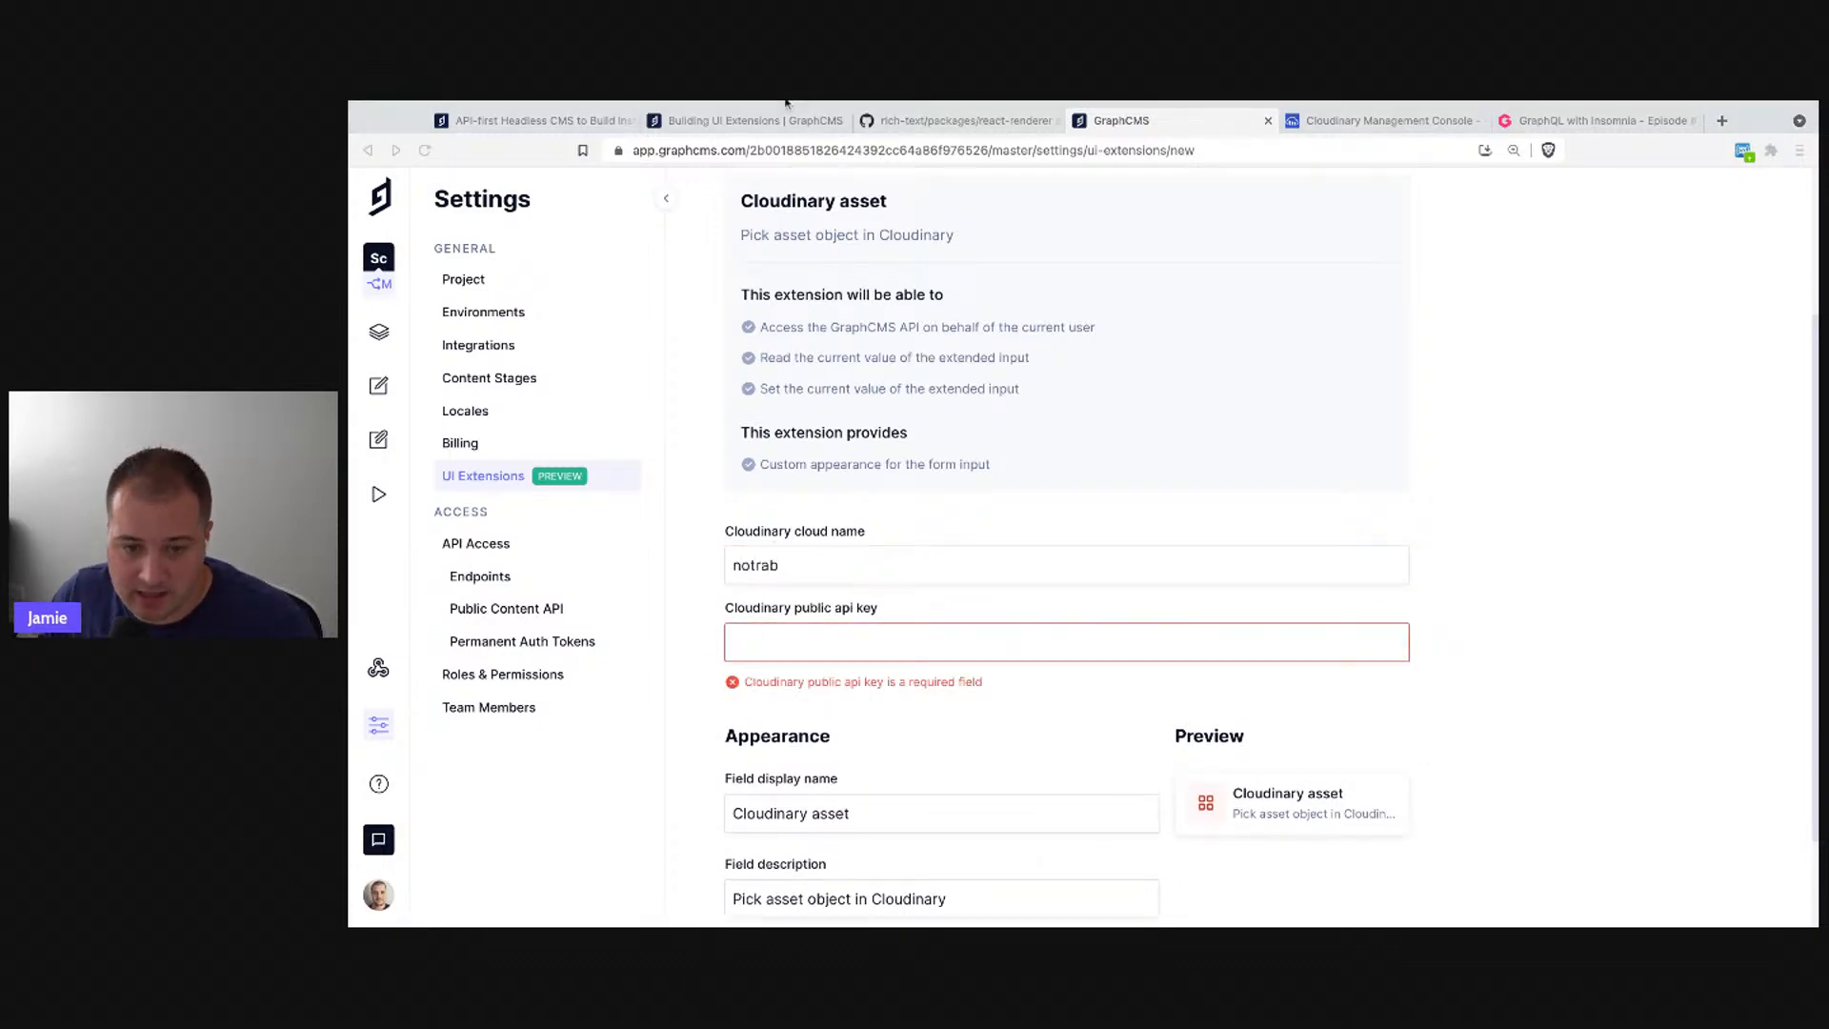
pyautogui.click(798, 654)
pyautogui.press('super+v')
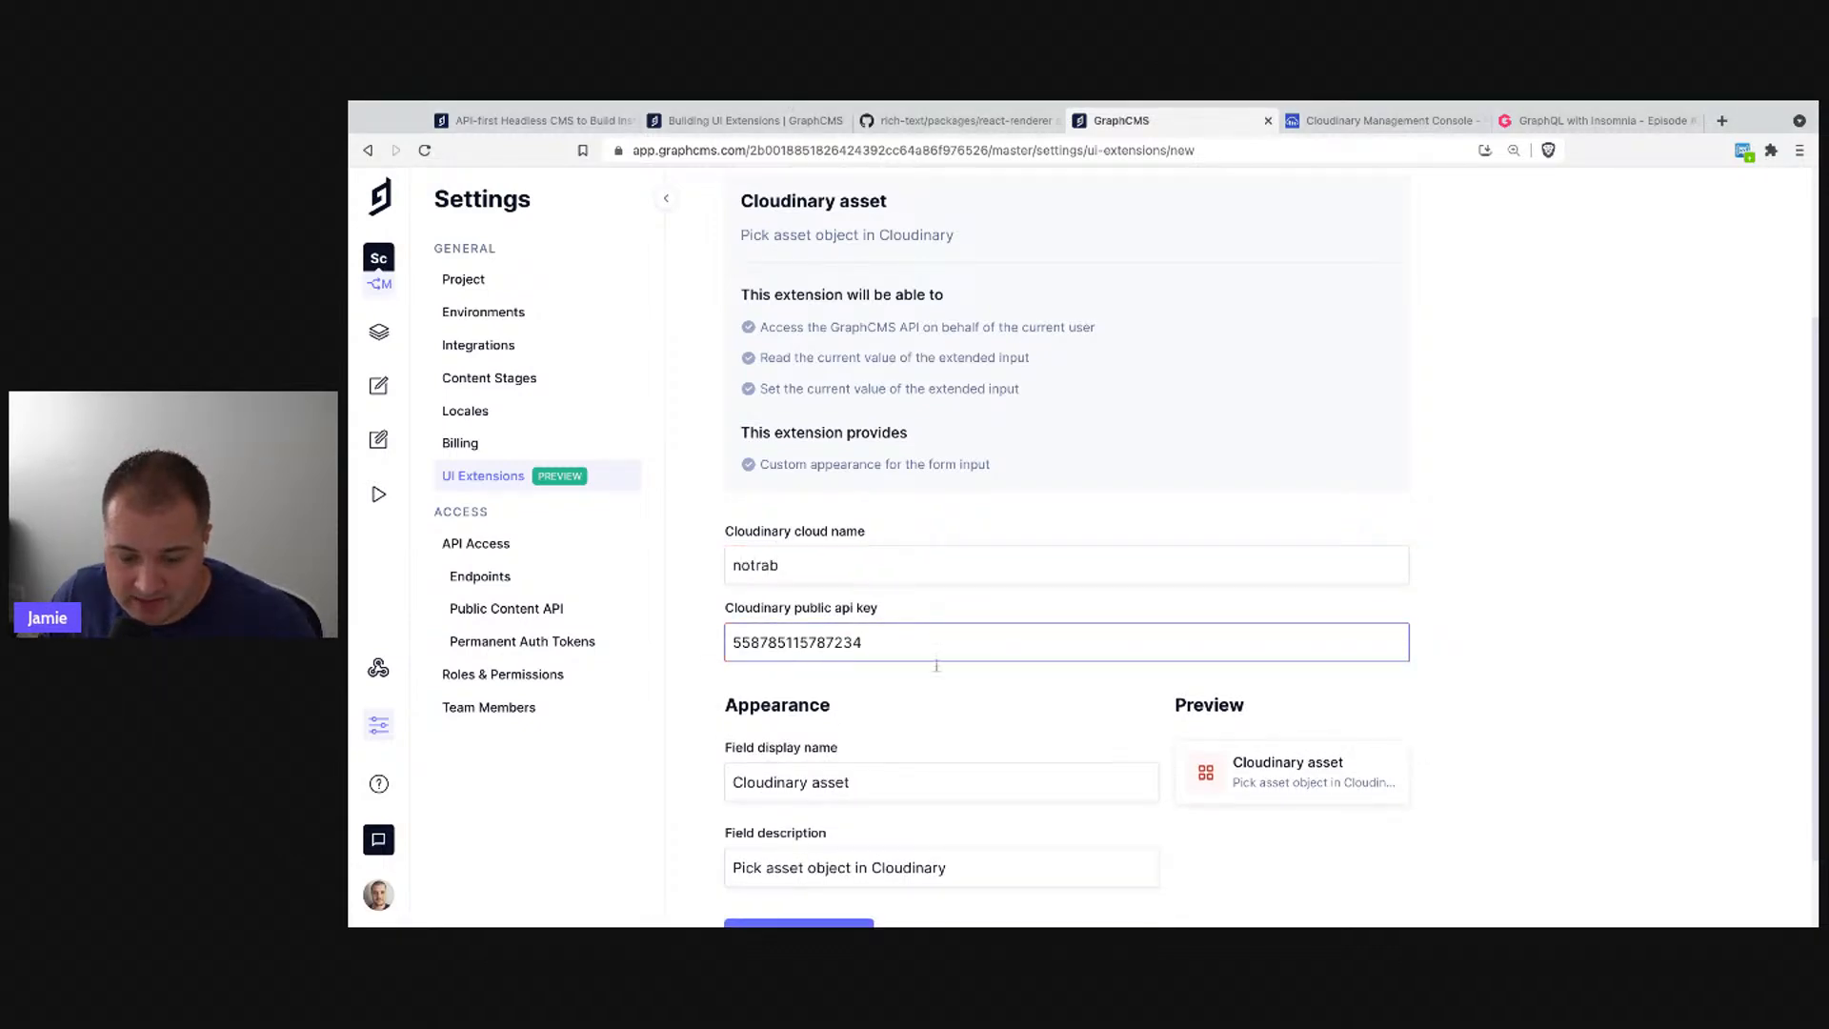
pyautogui.scroll(-1, 1458, 673)
pyautogui.click(911, 690)
pyautogui.write('rrrr')
pyautogui.press('BackSpace')
pyautogui.press('BackSpace')
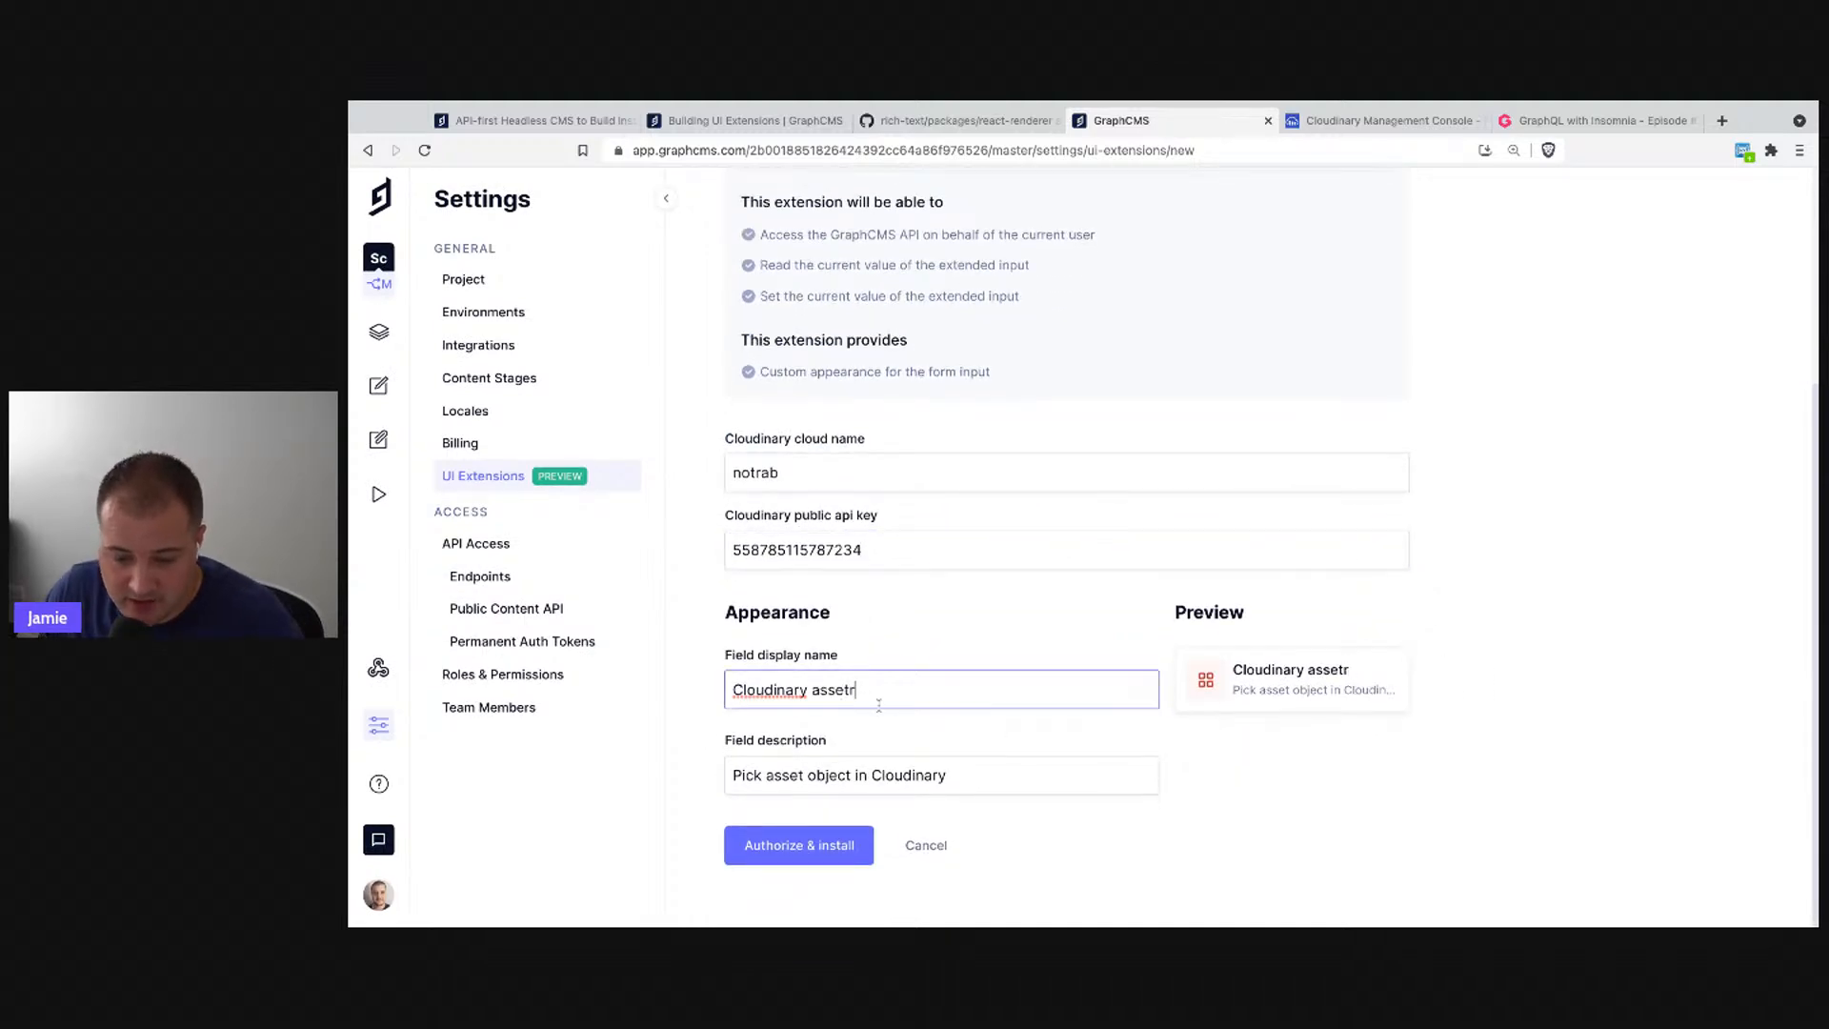
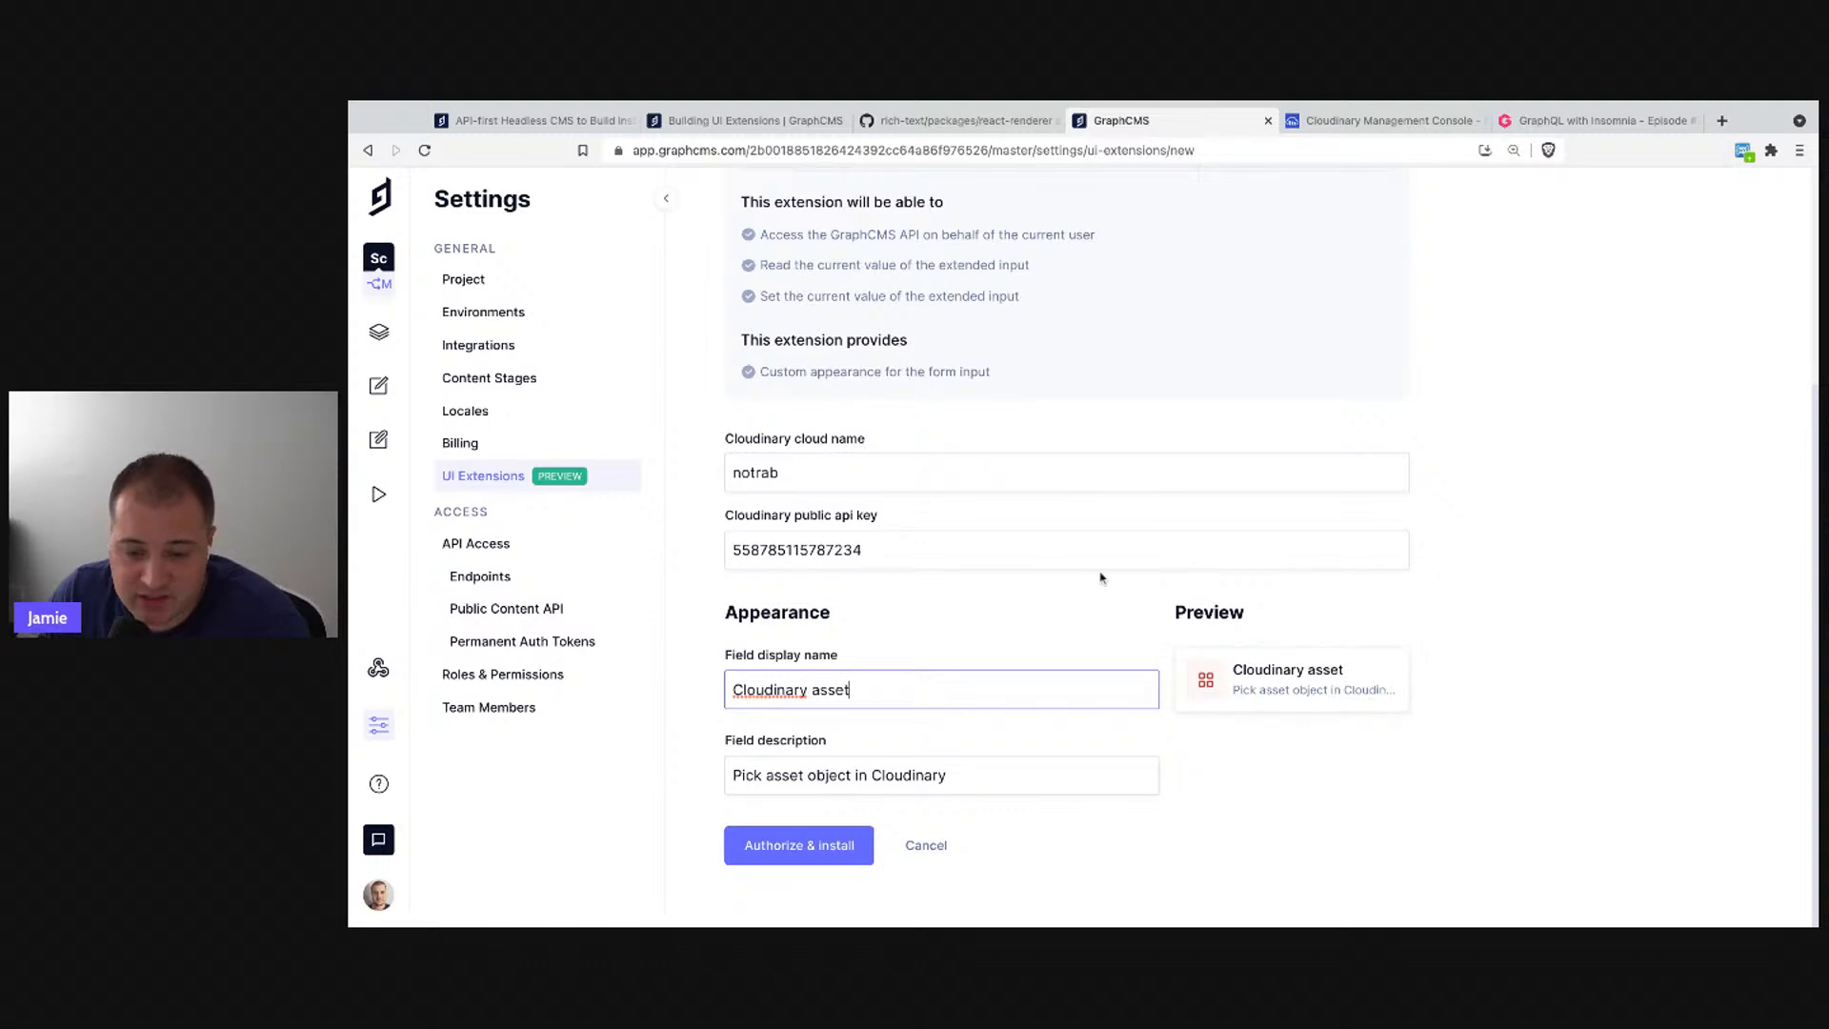
# - Authorize and install the Cloudinary asset extension, now listed as a Form Input (JSON)
pyautogui.click(800, 851)
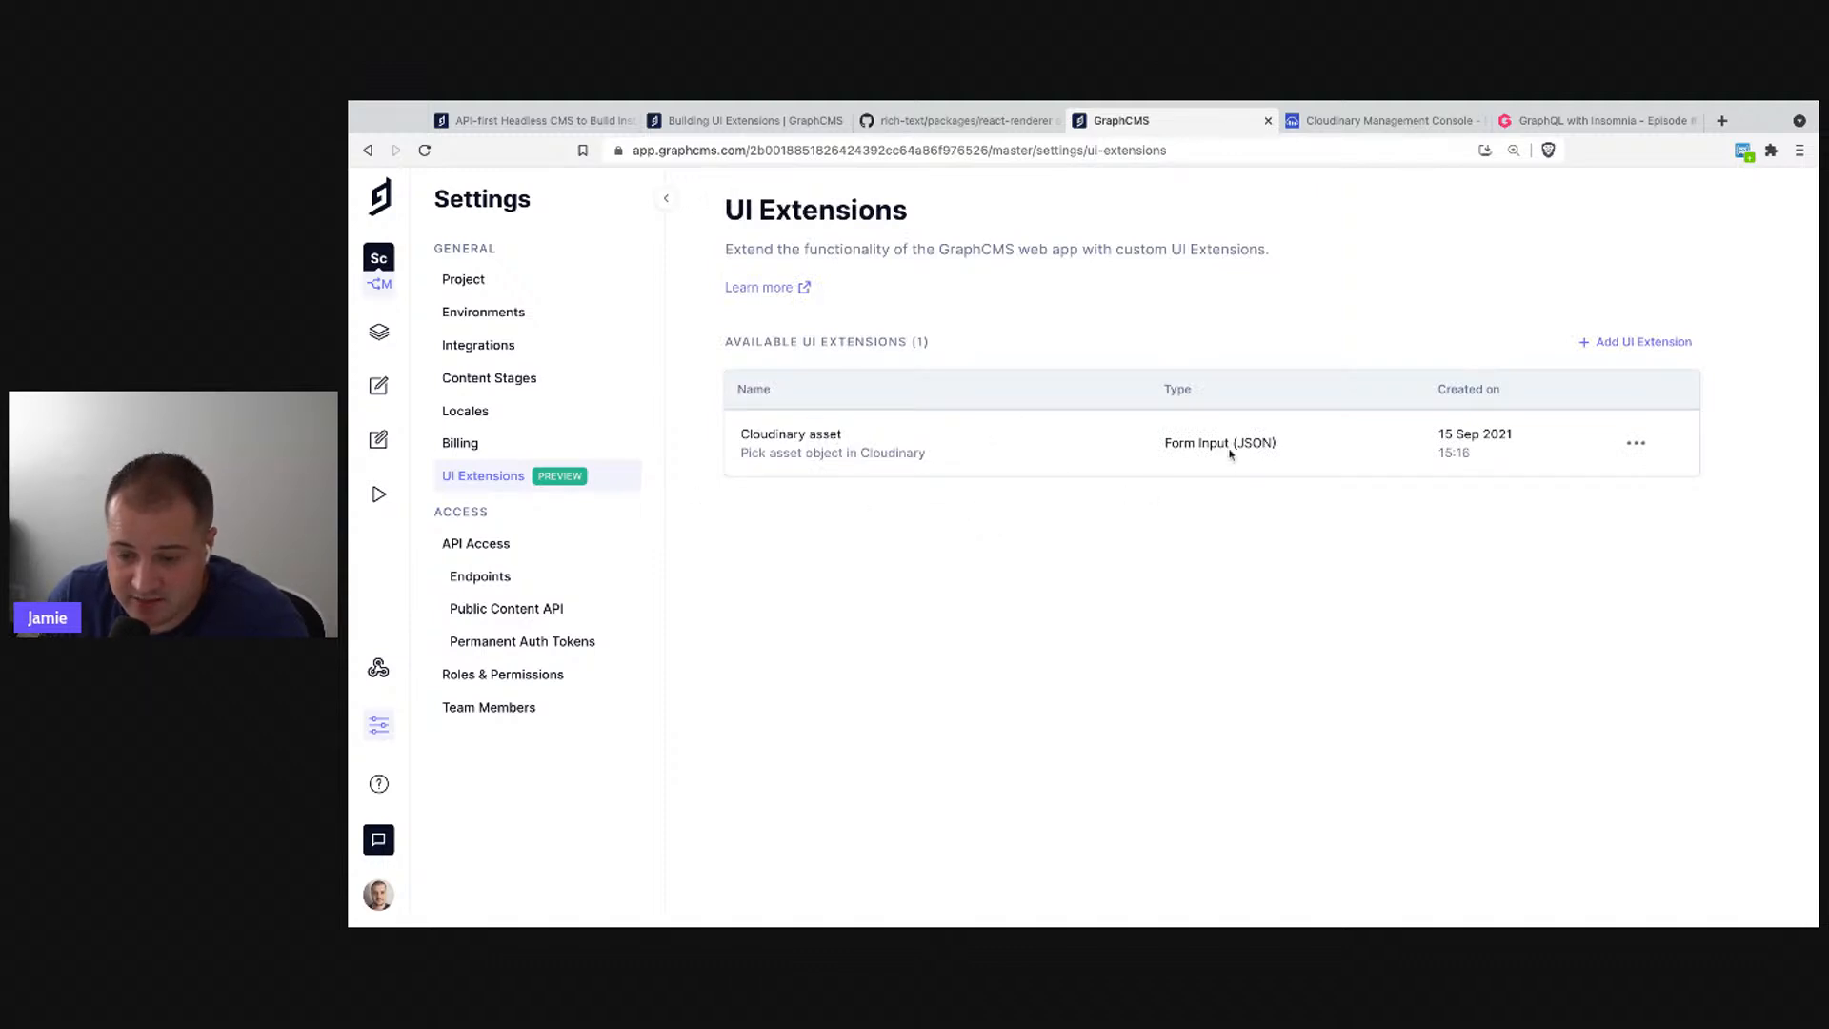
pyautogui.tripleClick(1174, 447)
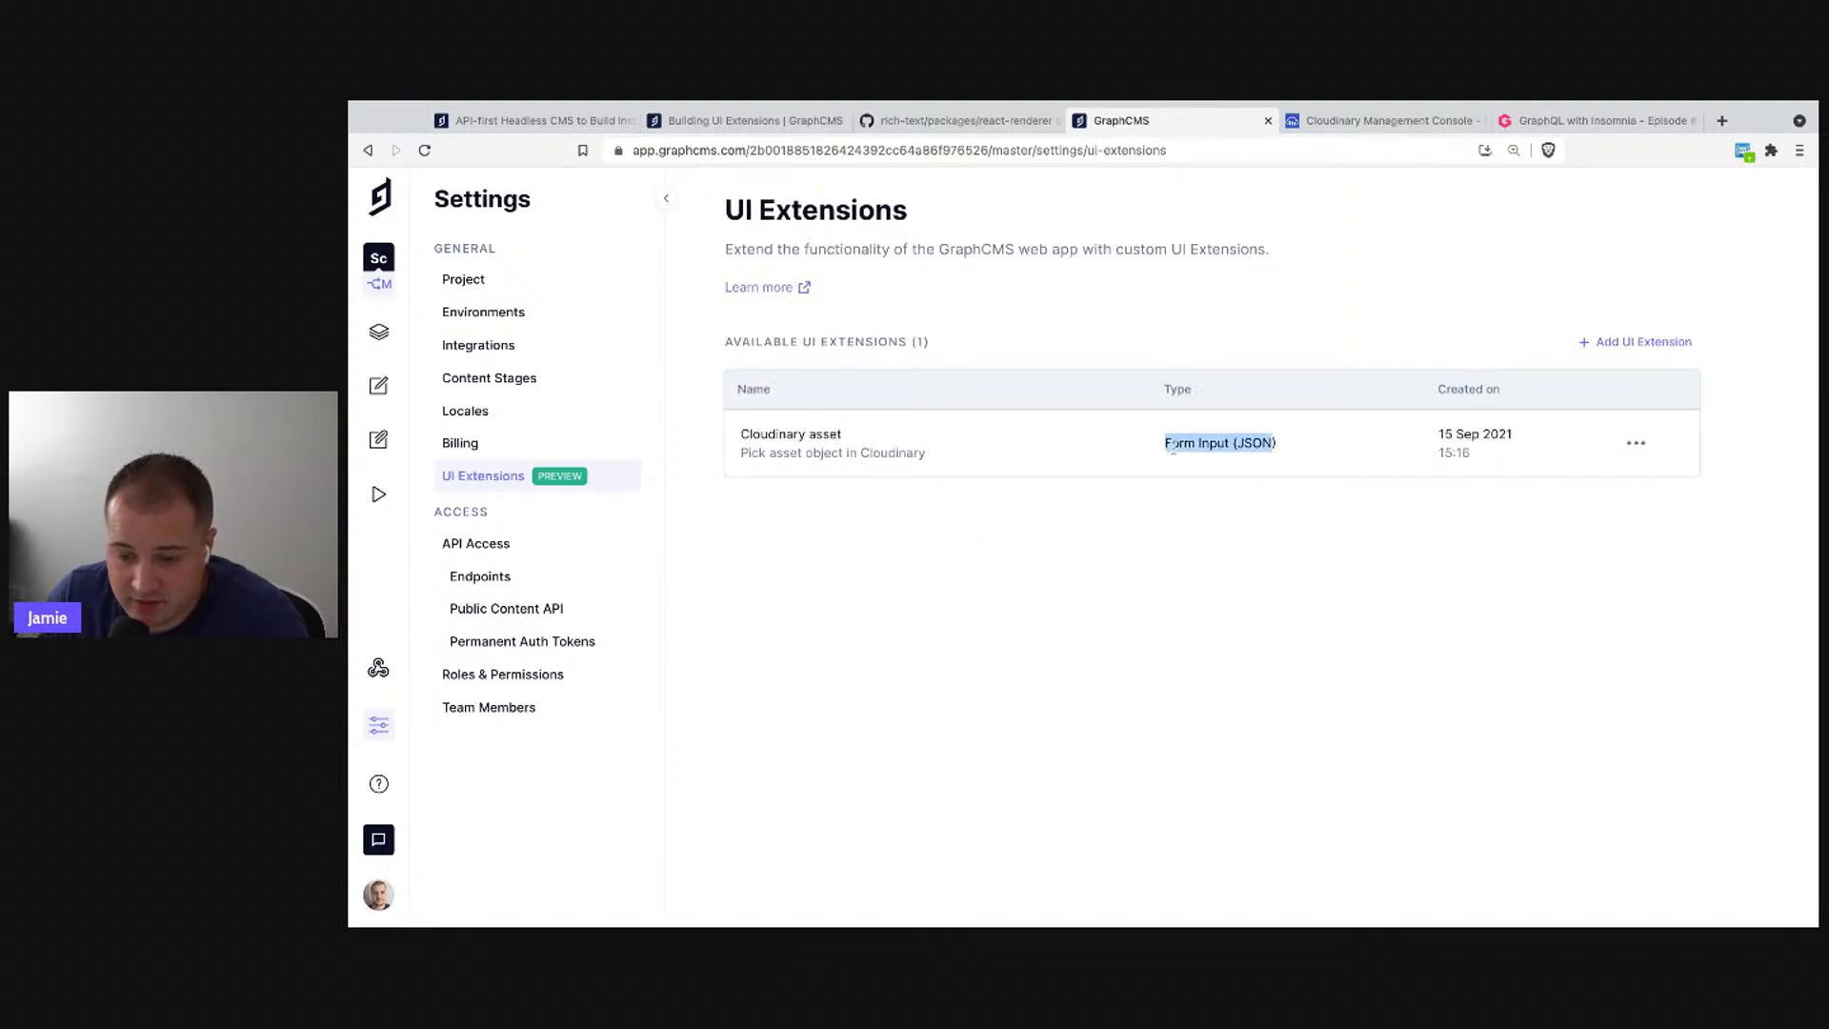
pyautogui.doubleClick(1247, 443)
pyautogui.click(1253, 473)
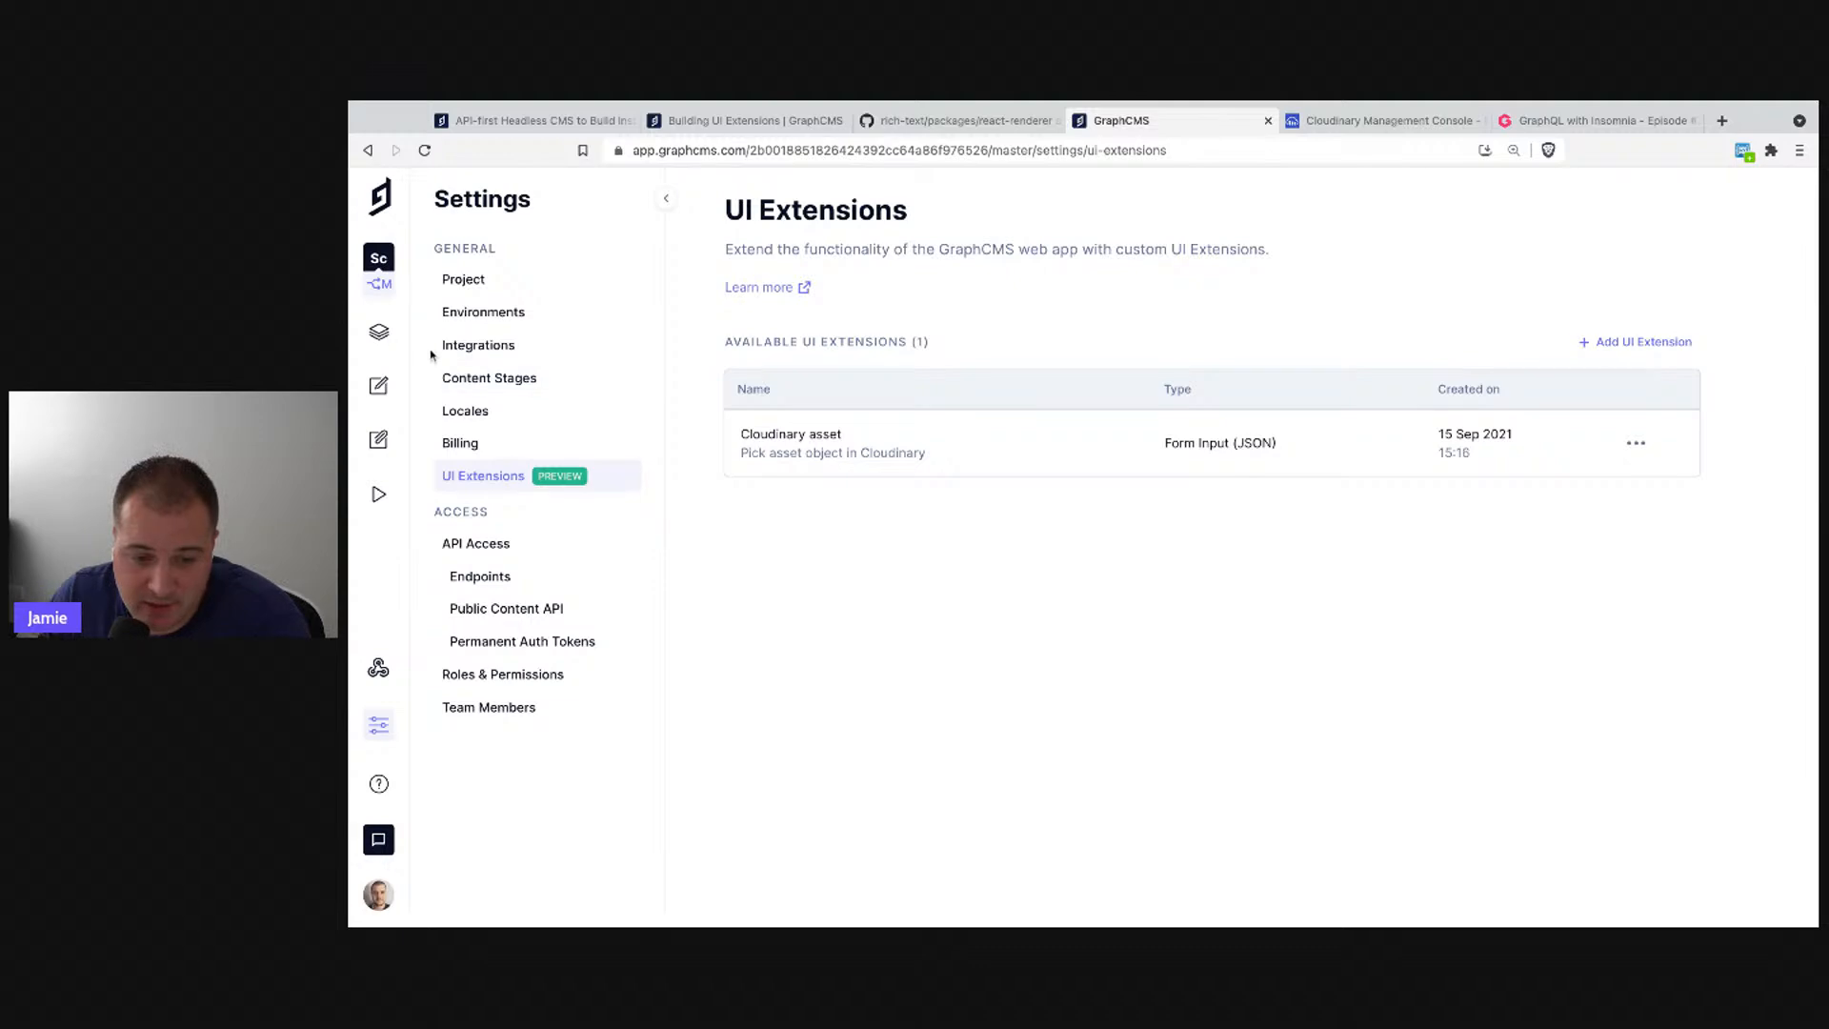
pyautogui.click(380, 339)
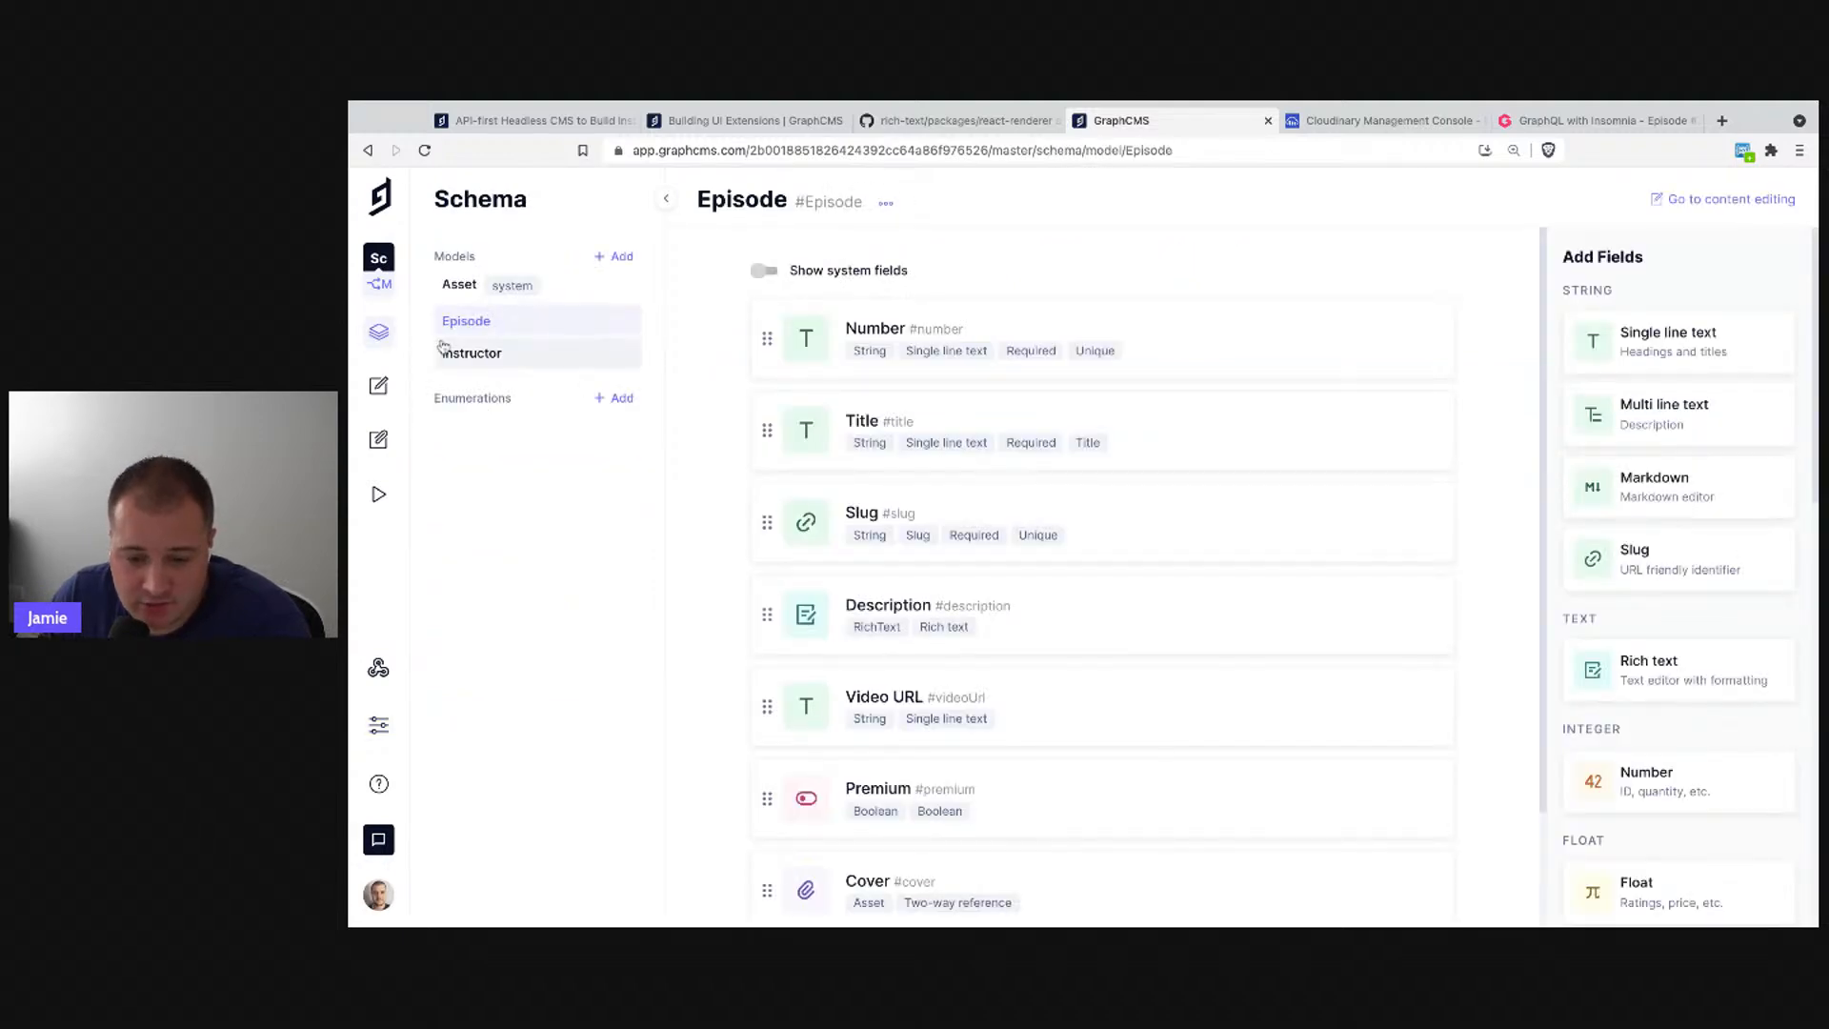
# - Delete the old Cover asset field from the Episode model
pyautogui.click(505, 353)
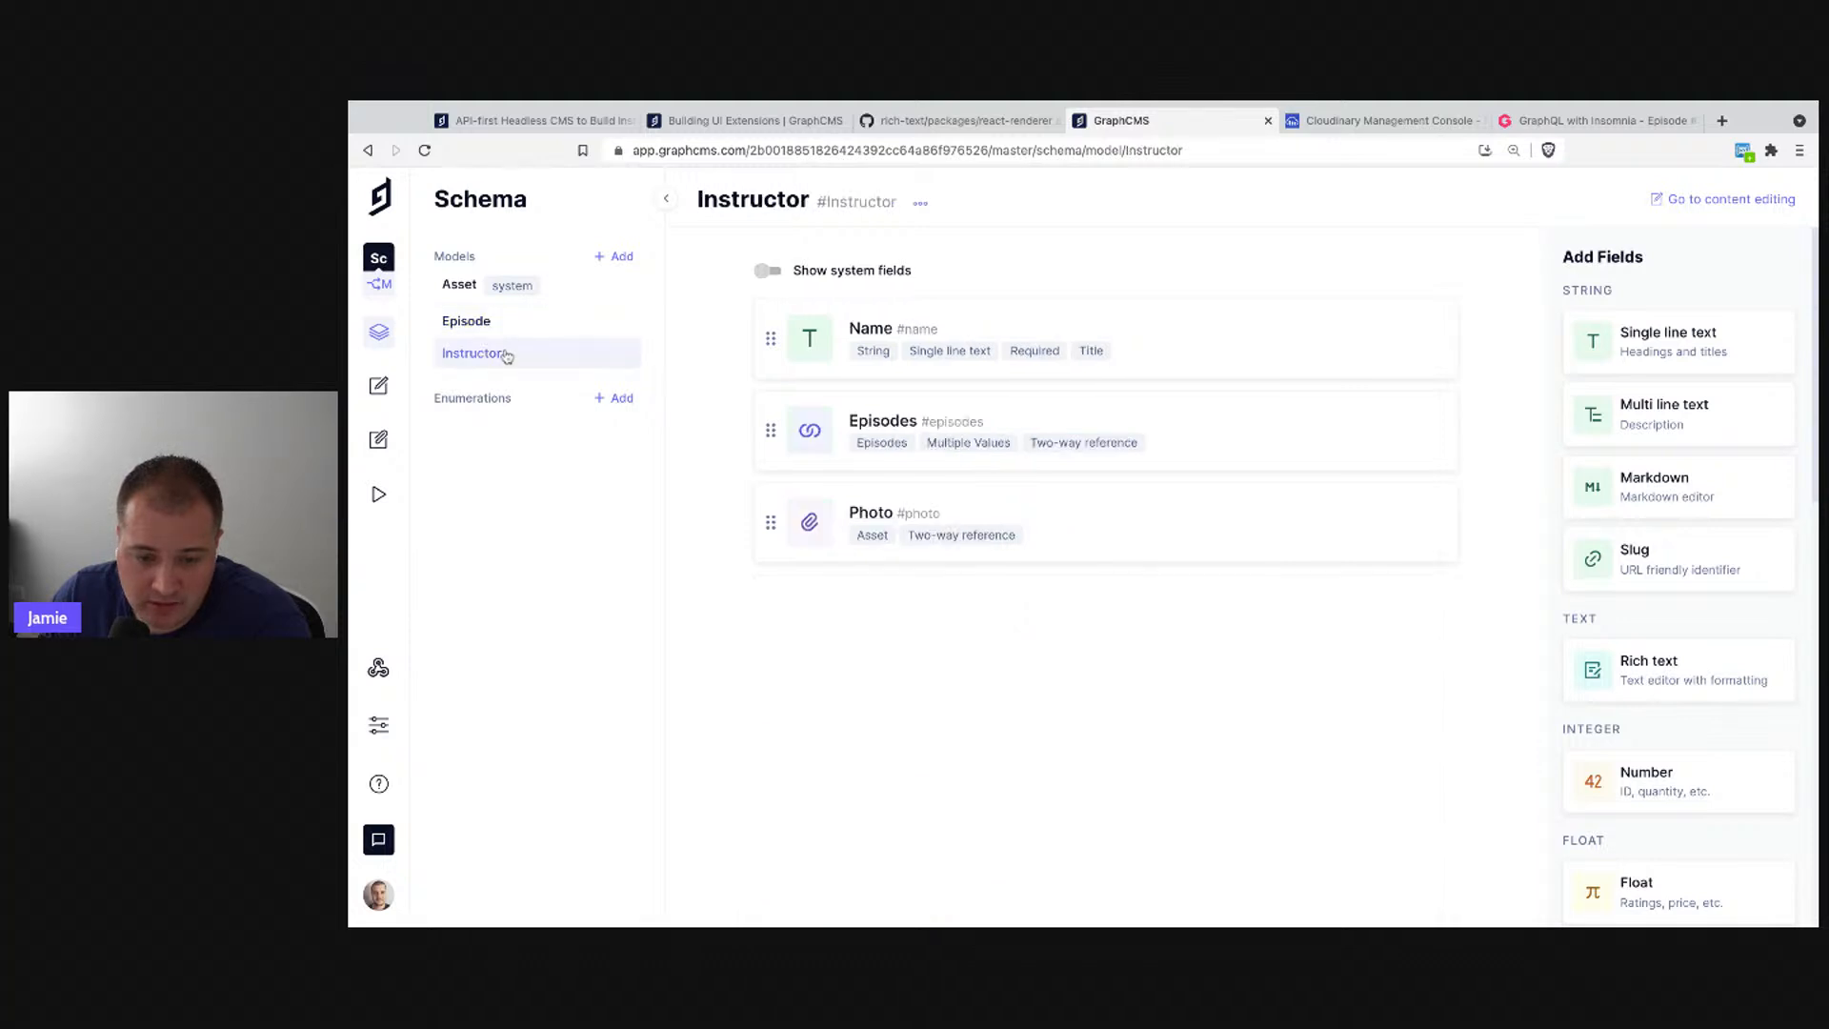
pyautogui.click(513, 329)
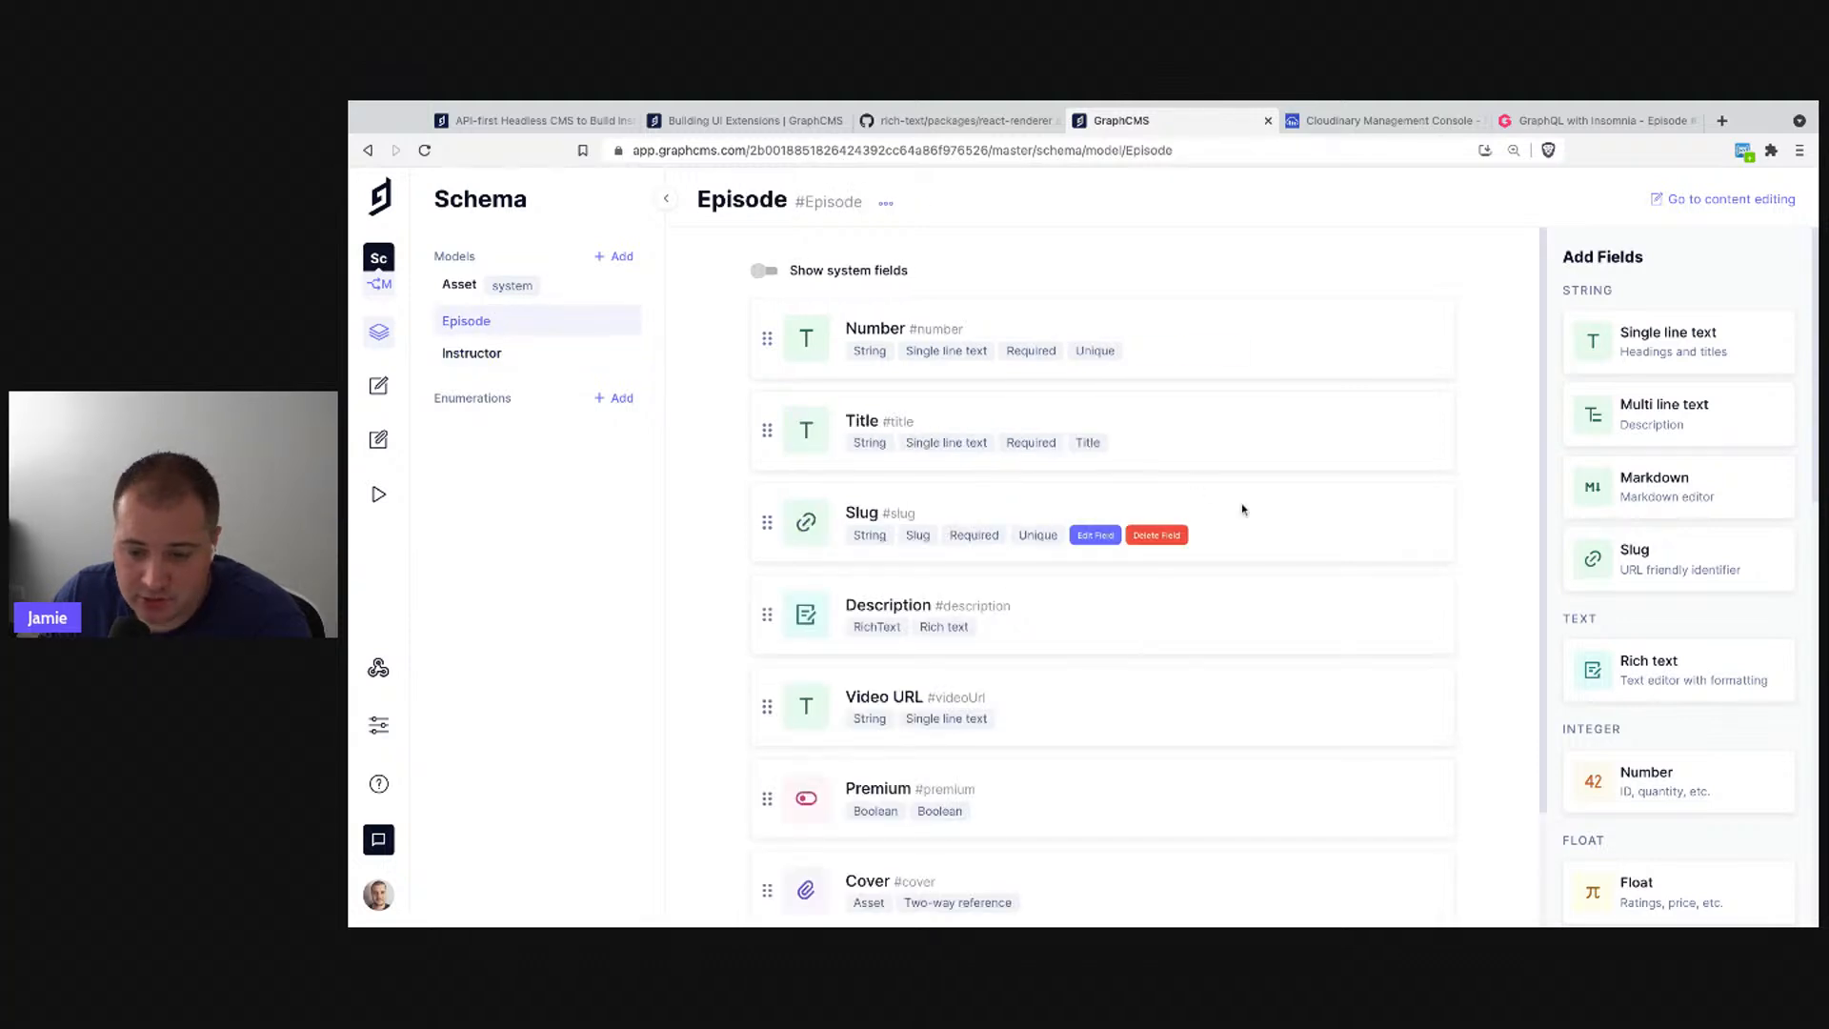
pyautogui.scroll(-2, 1242, 507)
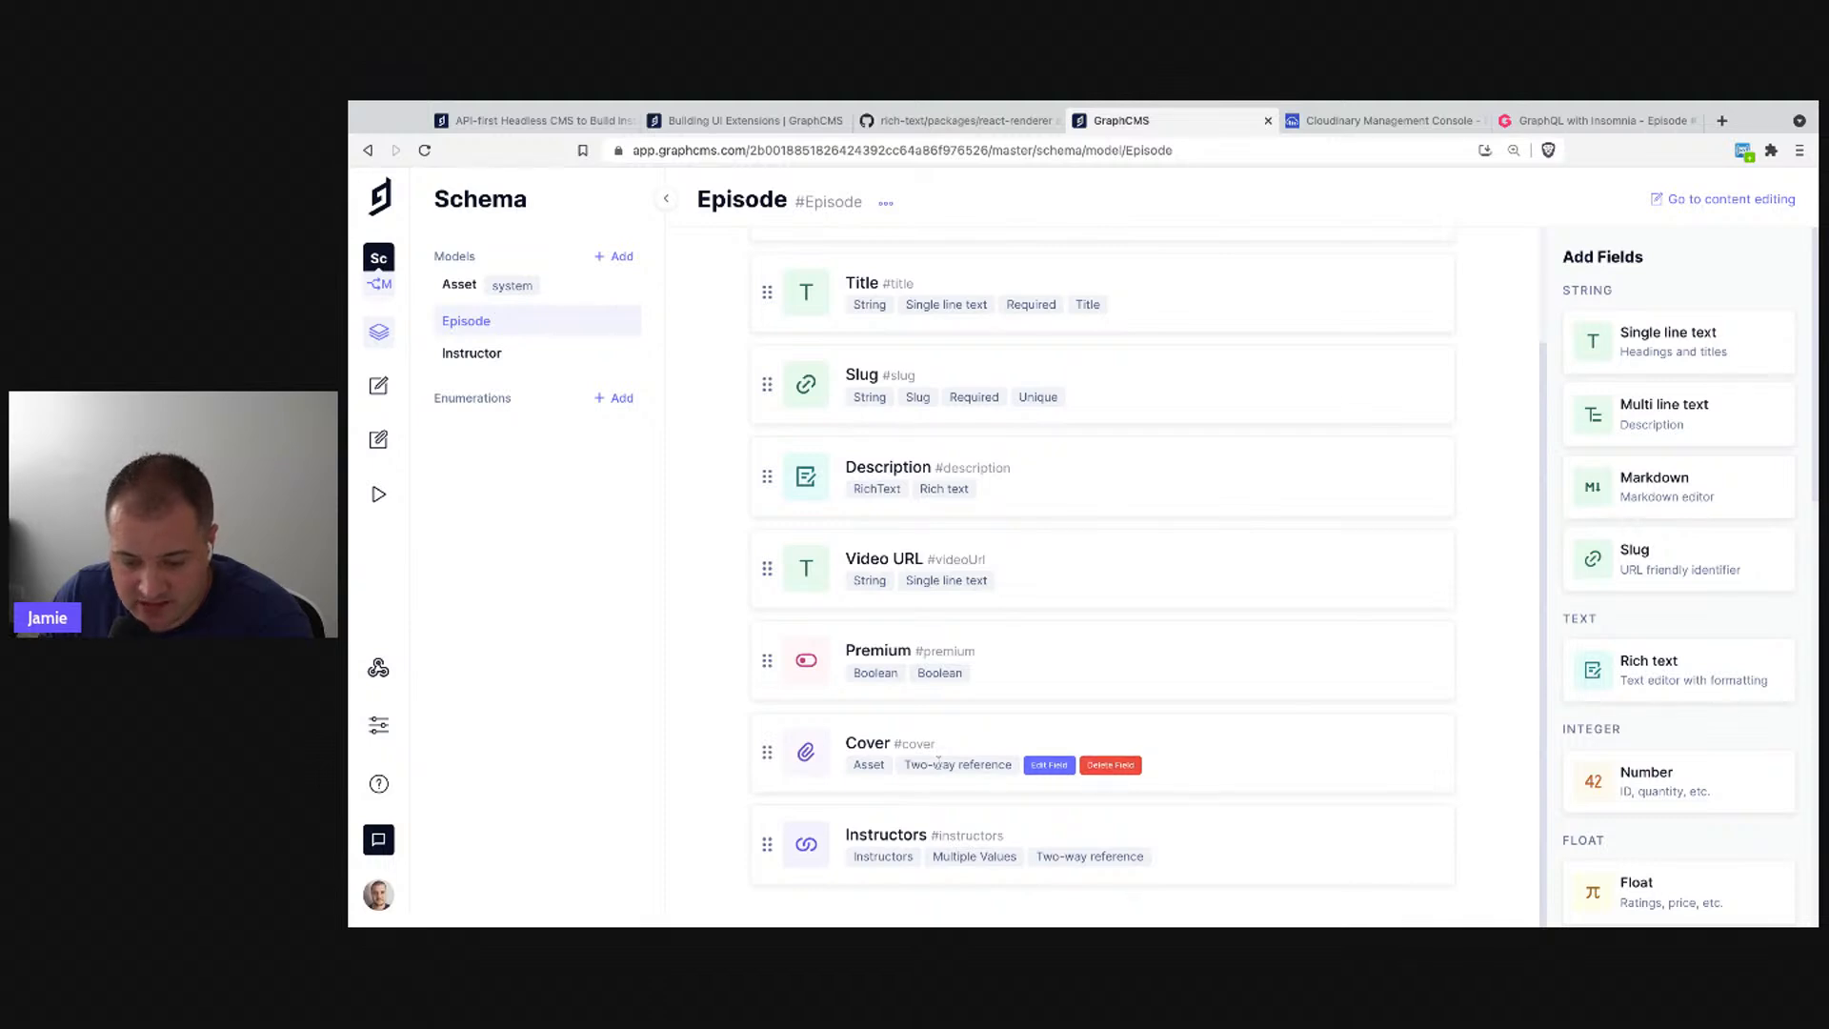
pyautogui.click(1111, 765)
pyautogui.click(1305, 643)
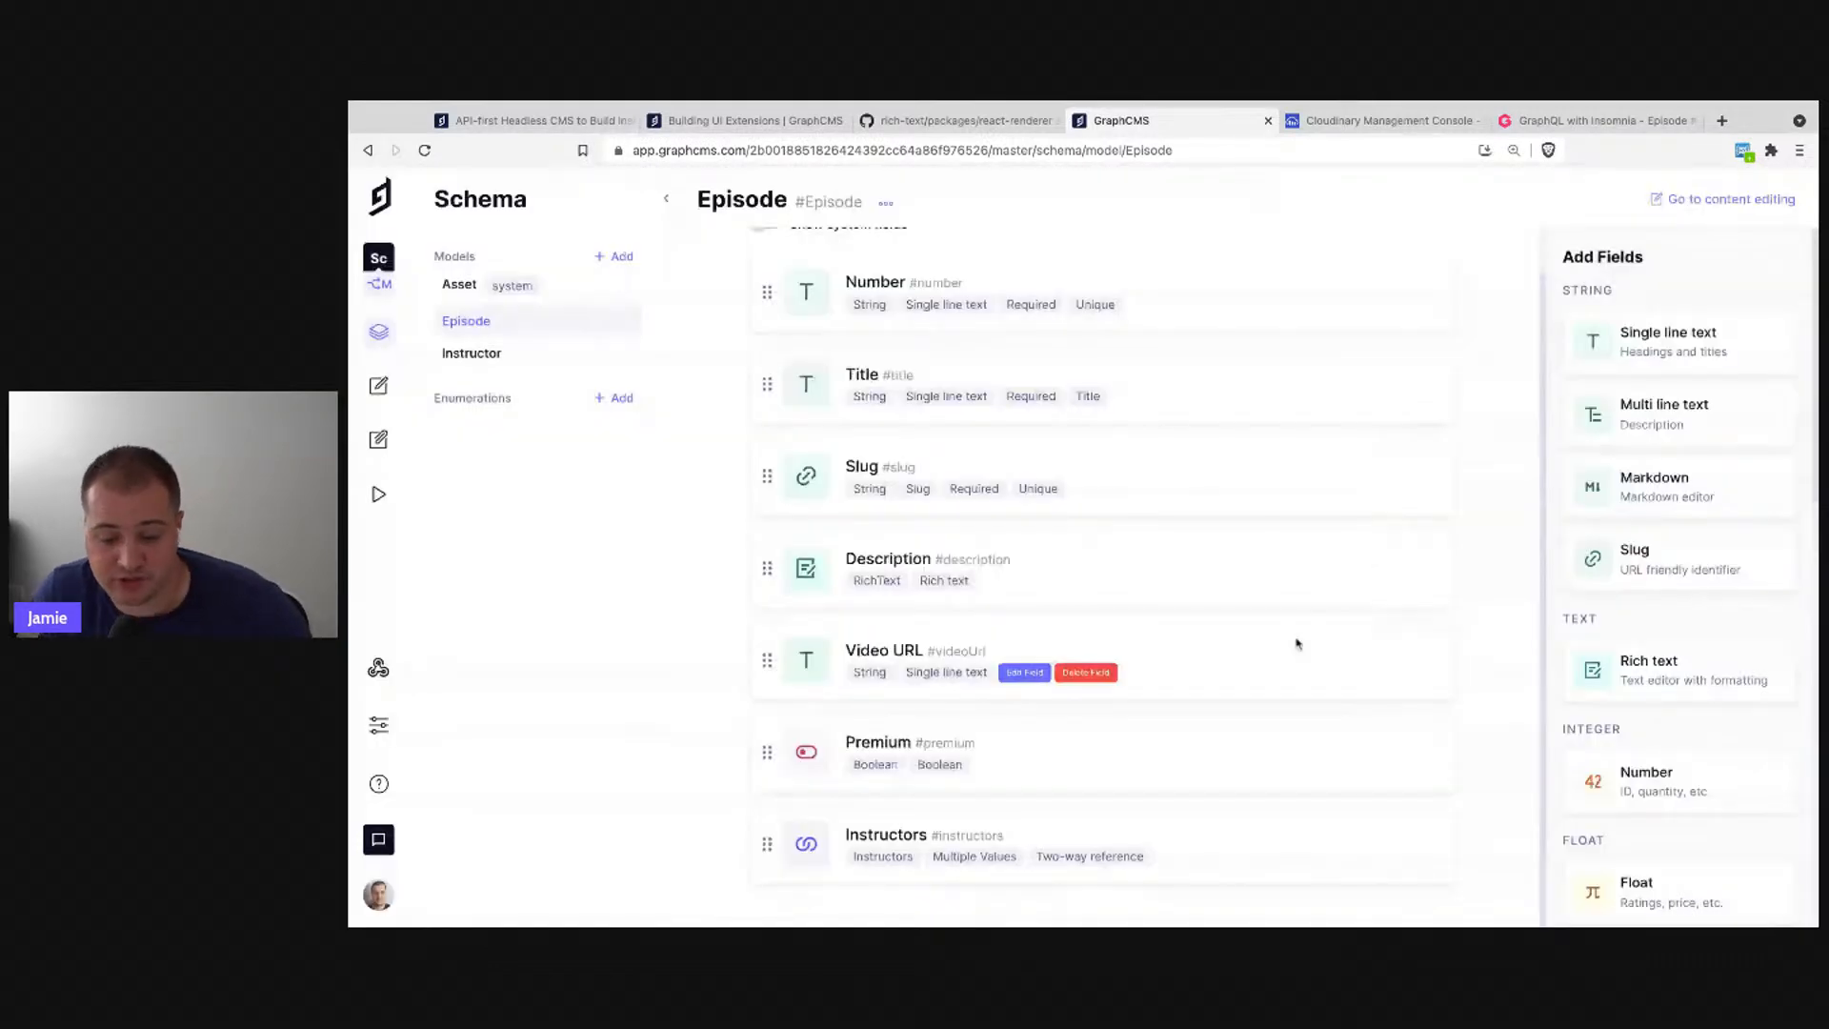
# - Create a Cloudinary asset field named Cover (API ID cover) on Episode and open its content
pyautogui.scroll(-10, 1619, 726)
pyautogui.scroll(2, 1677, 591)
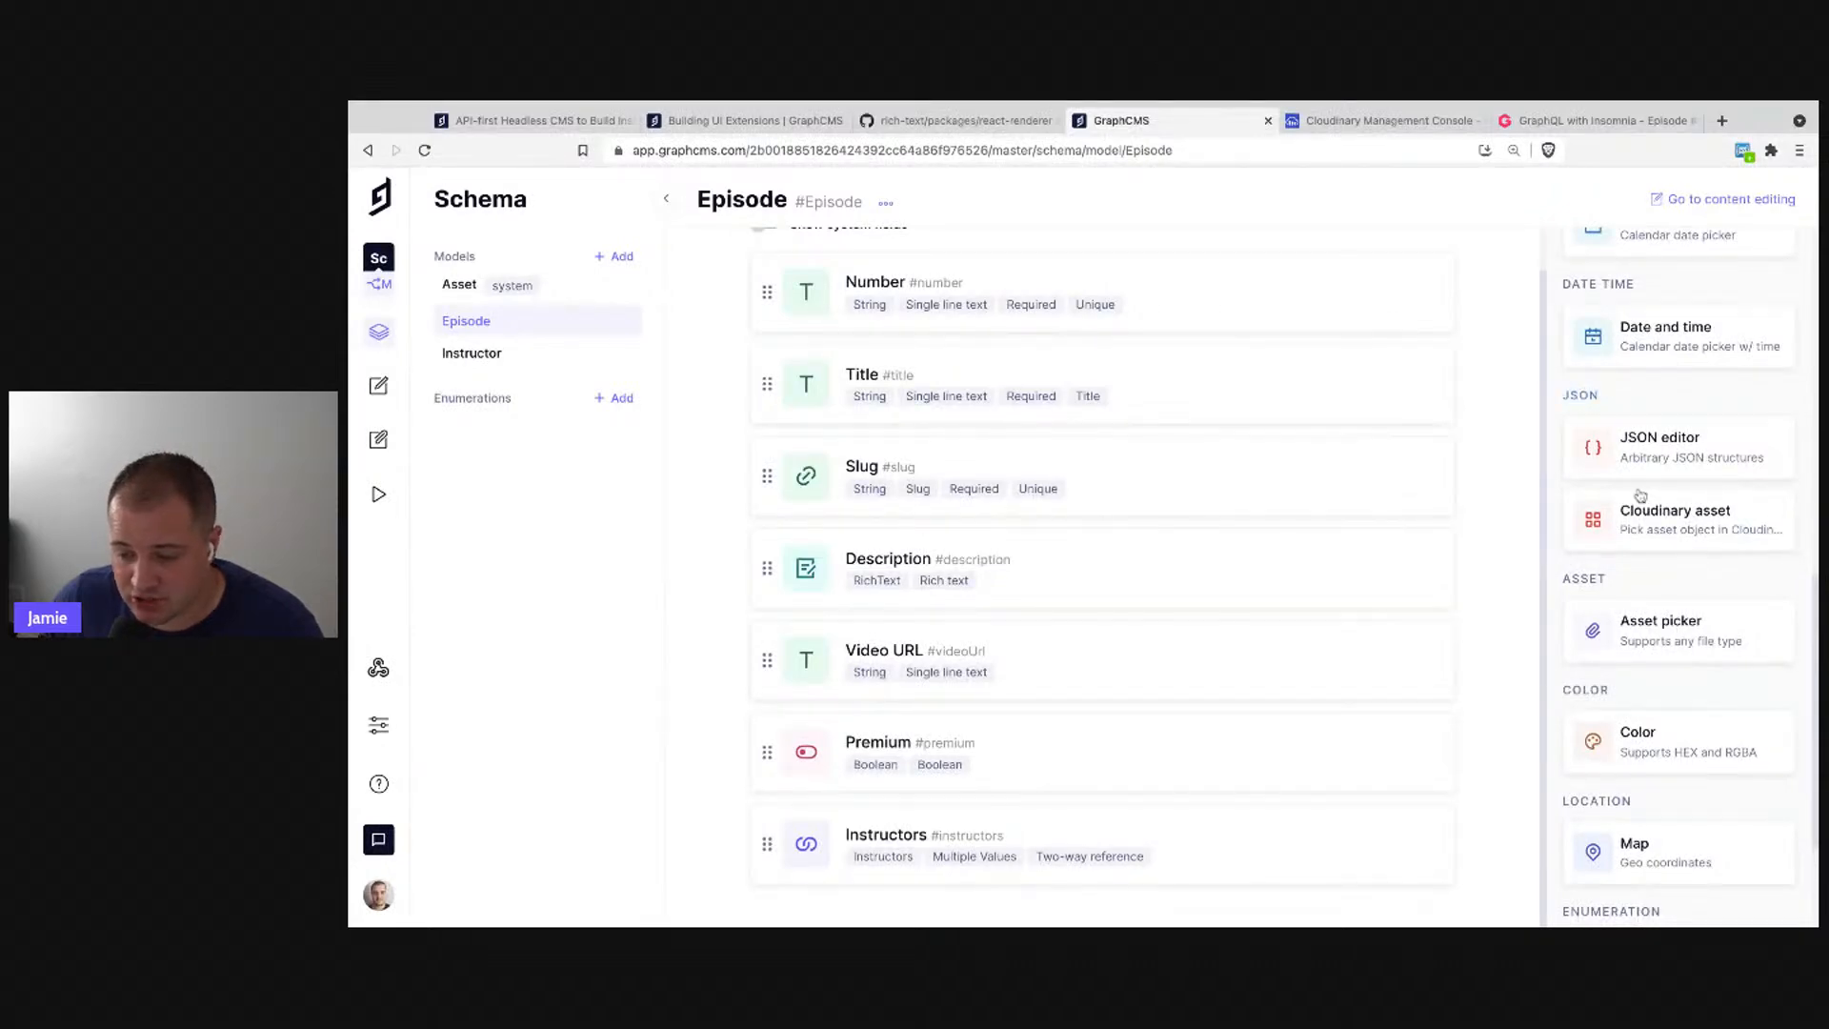
pyautogui.click(1674, 522)
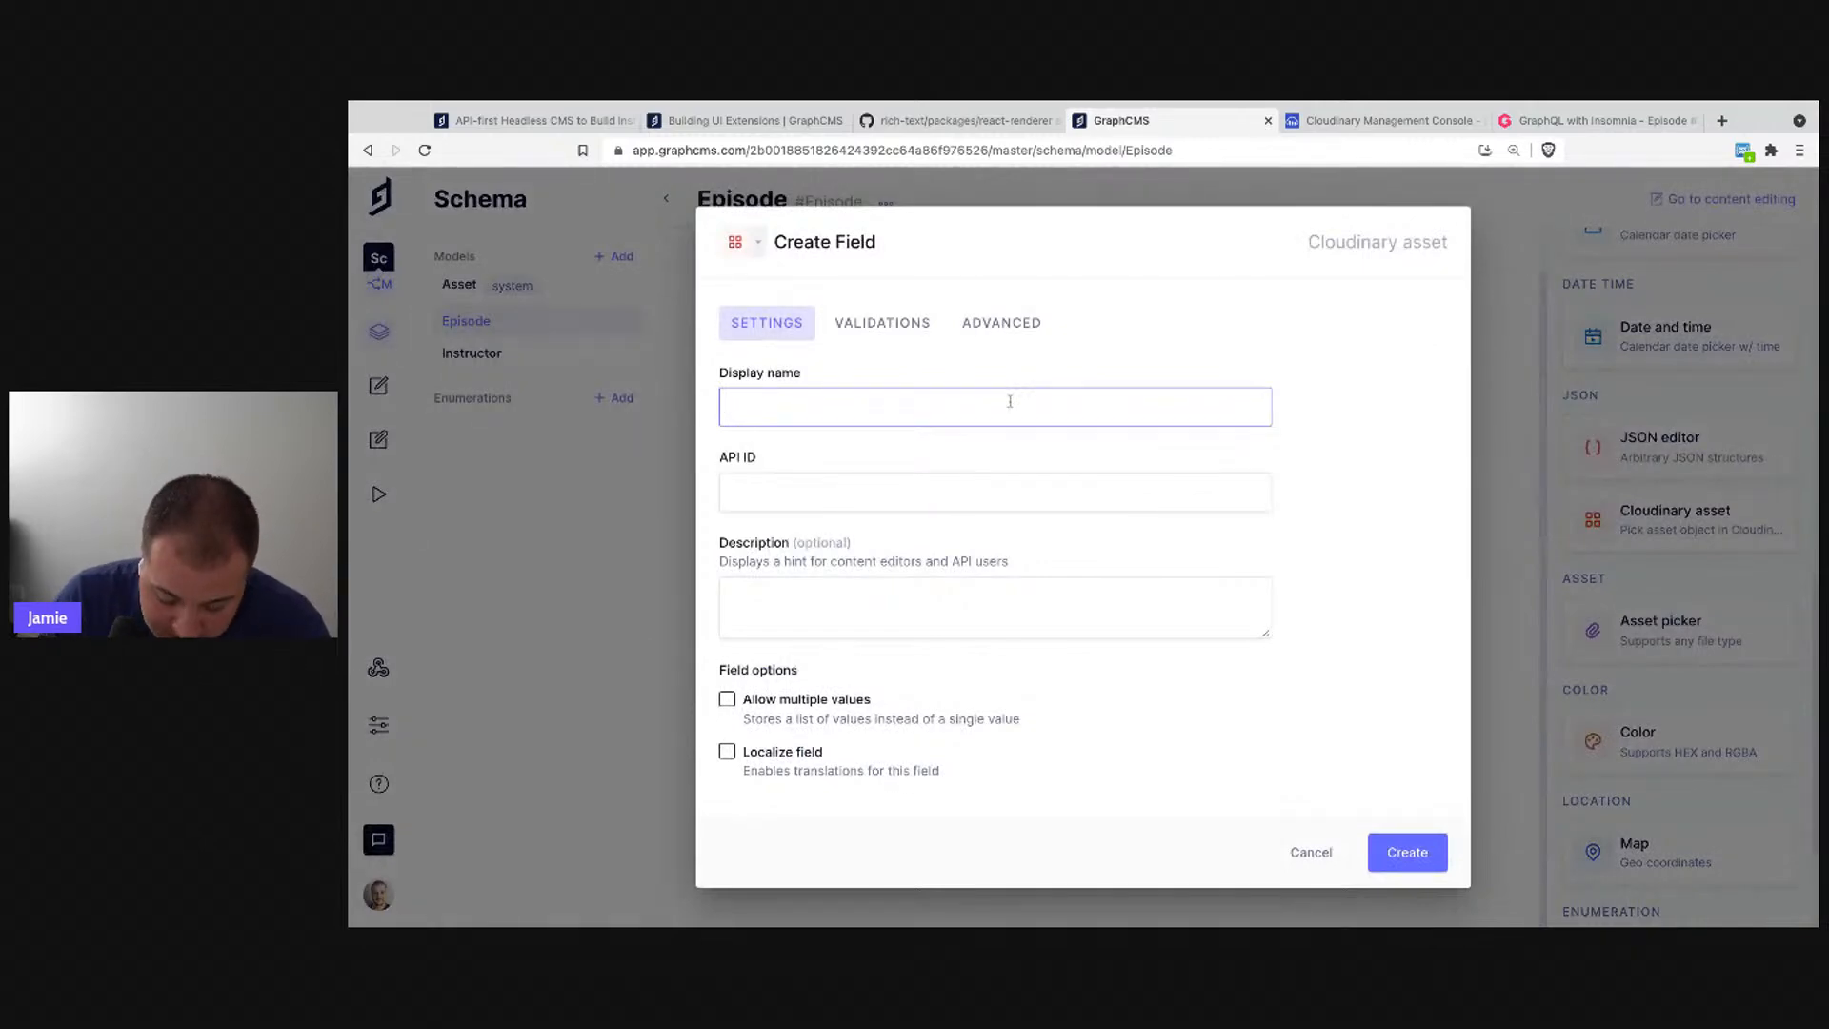
pyautogui.write('Cover')
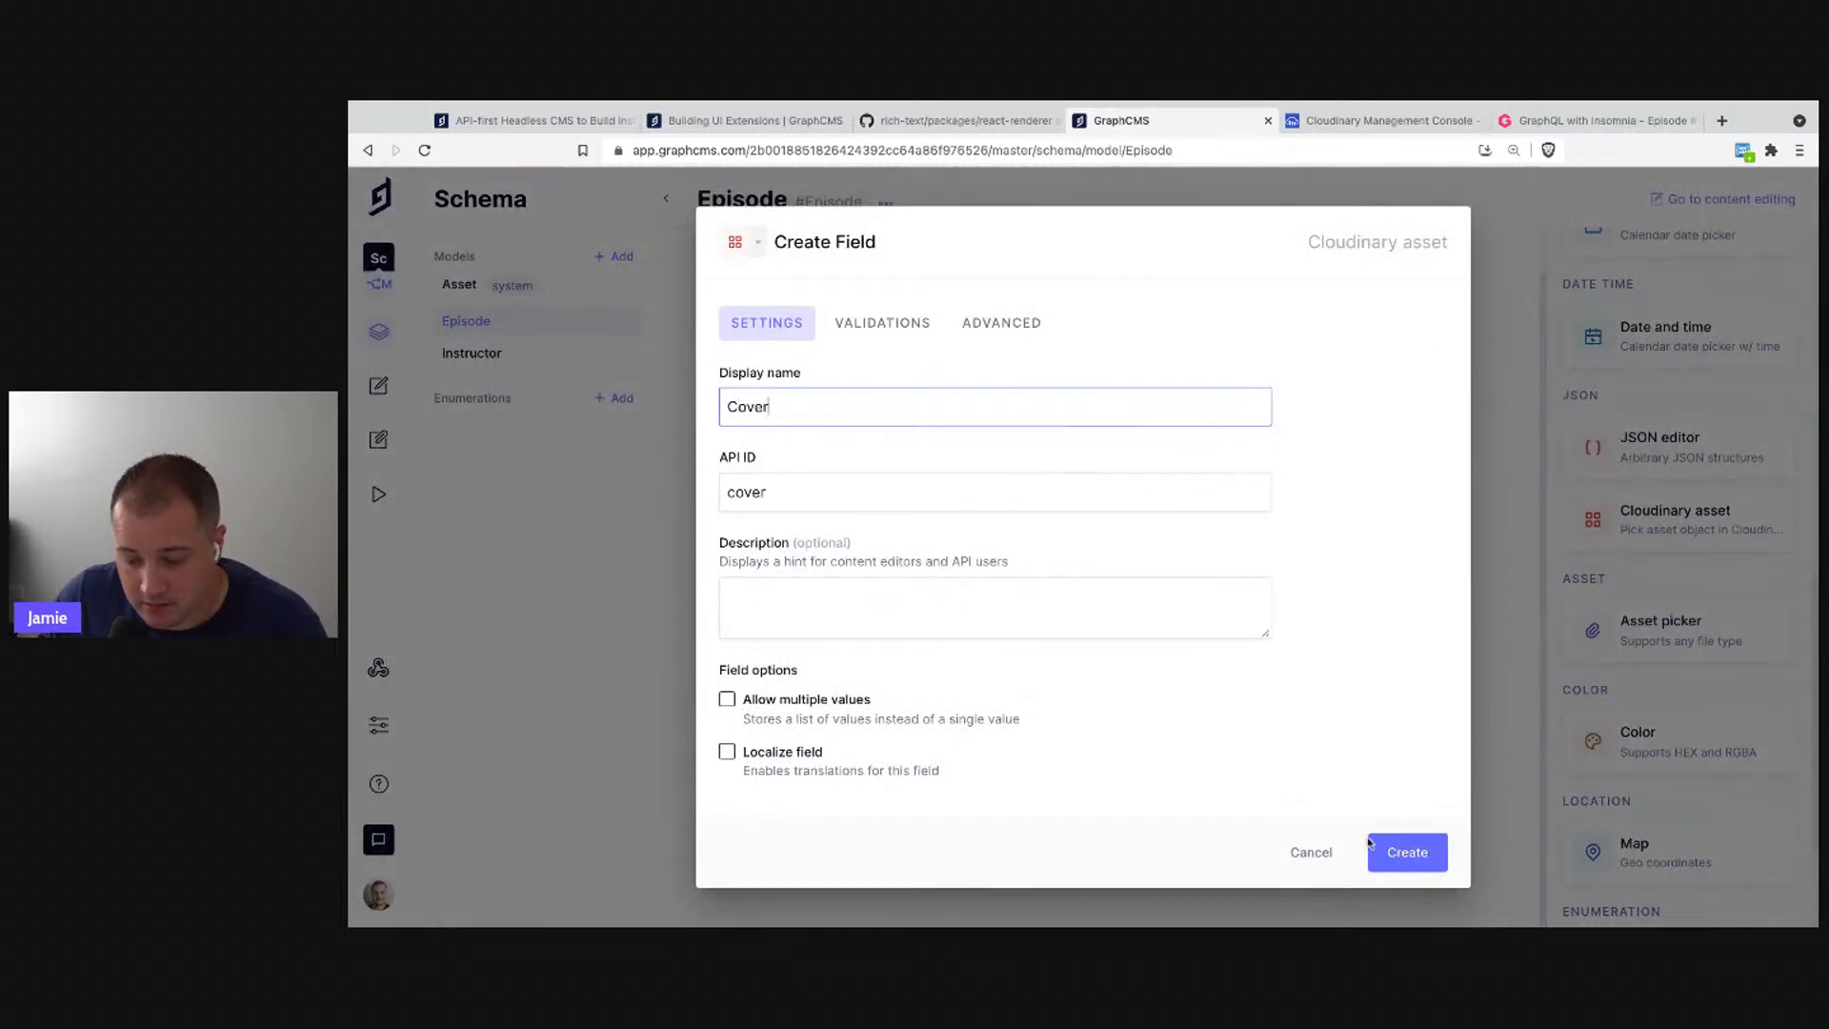
pyautogui.click(867, 324)
pyautogui.click(1000, 382)
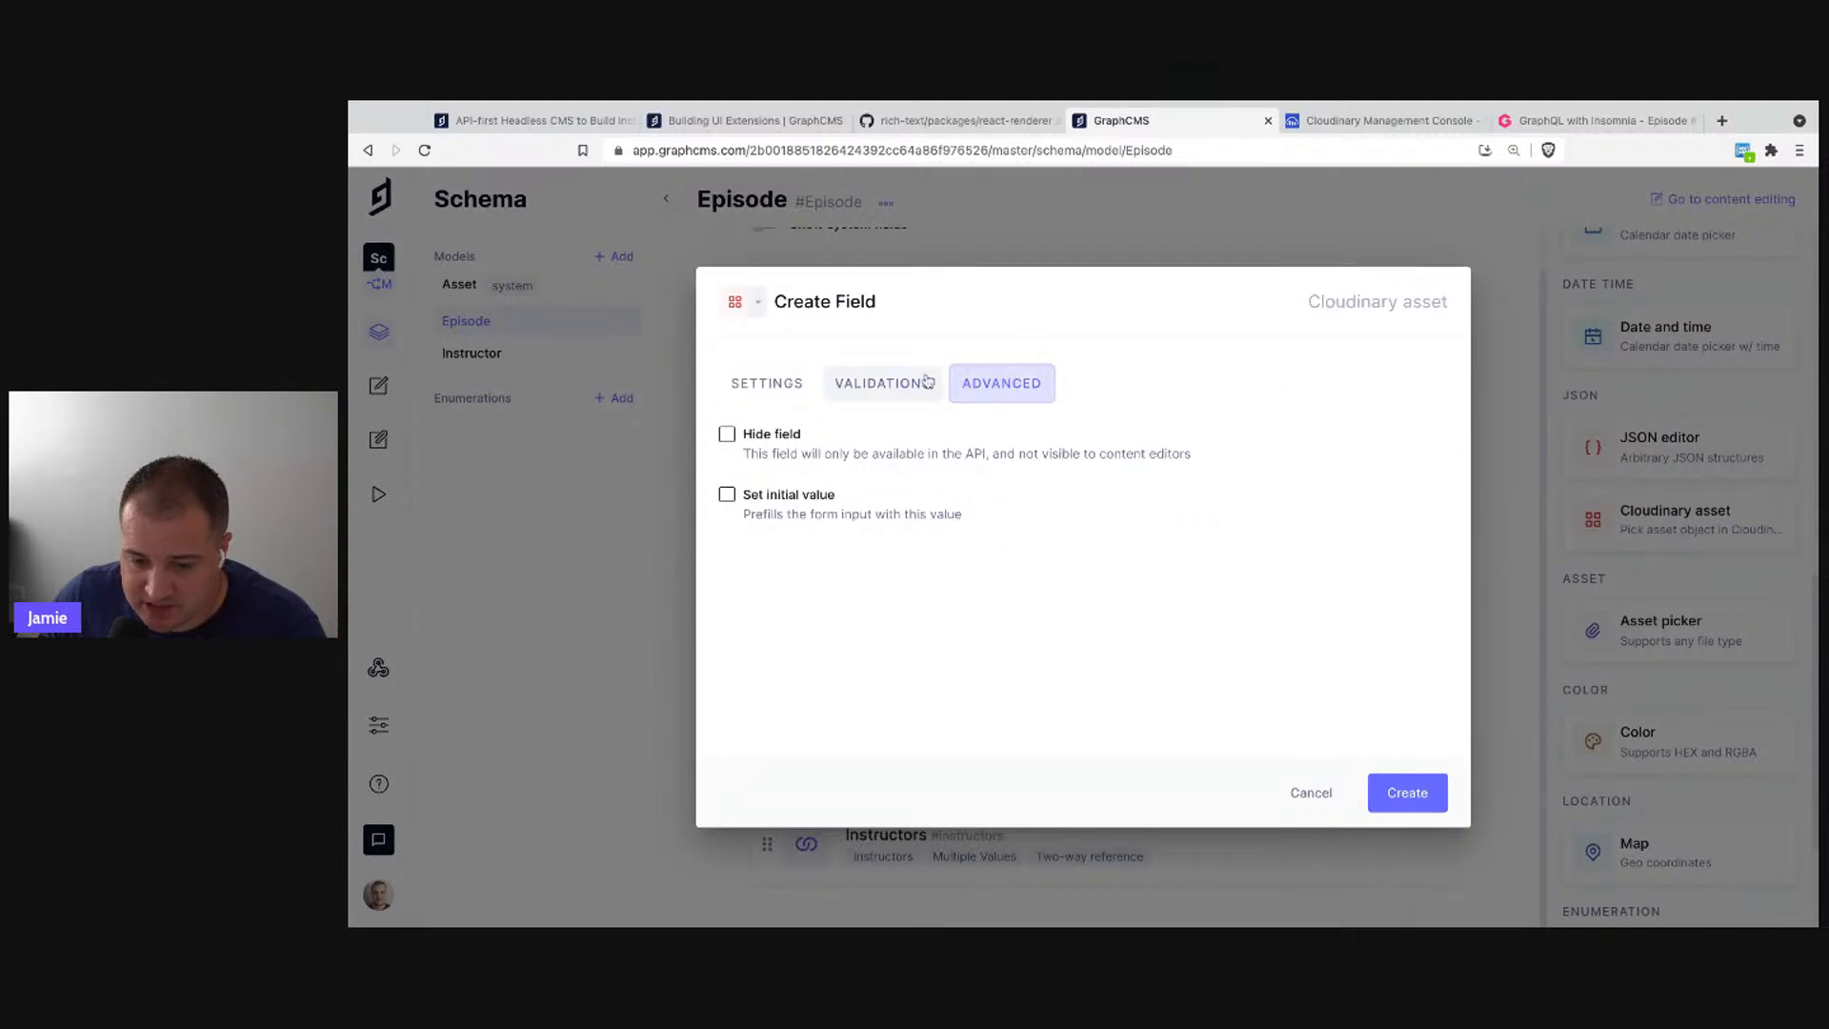
pyautogui.click(767, 382)
pyautogui.click(1389, 851)
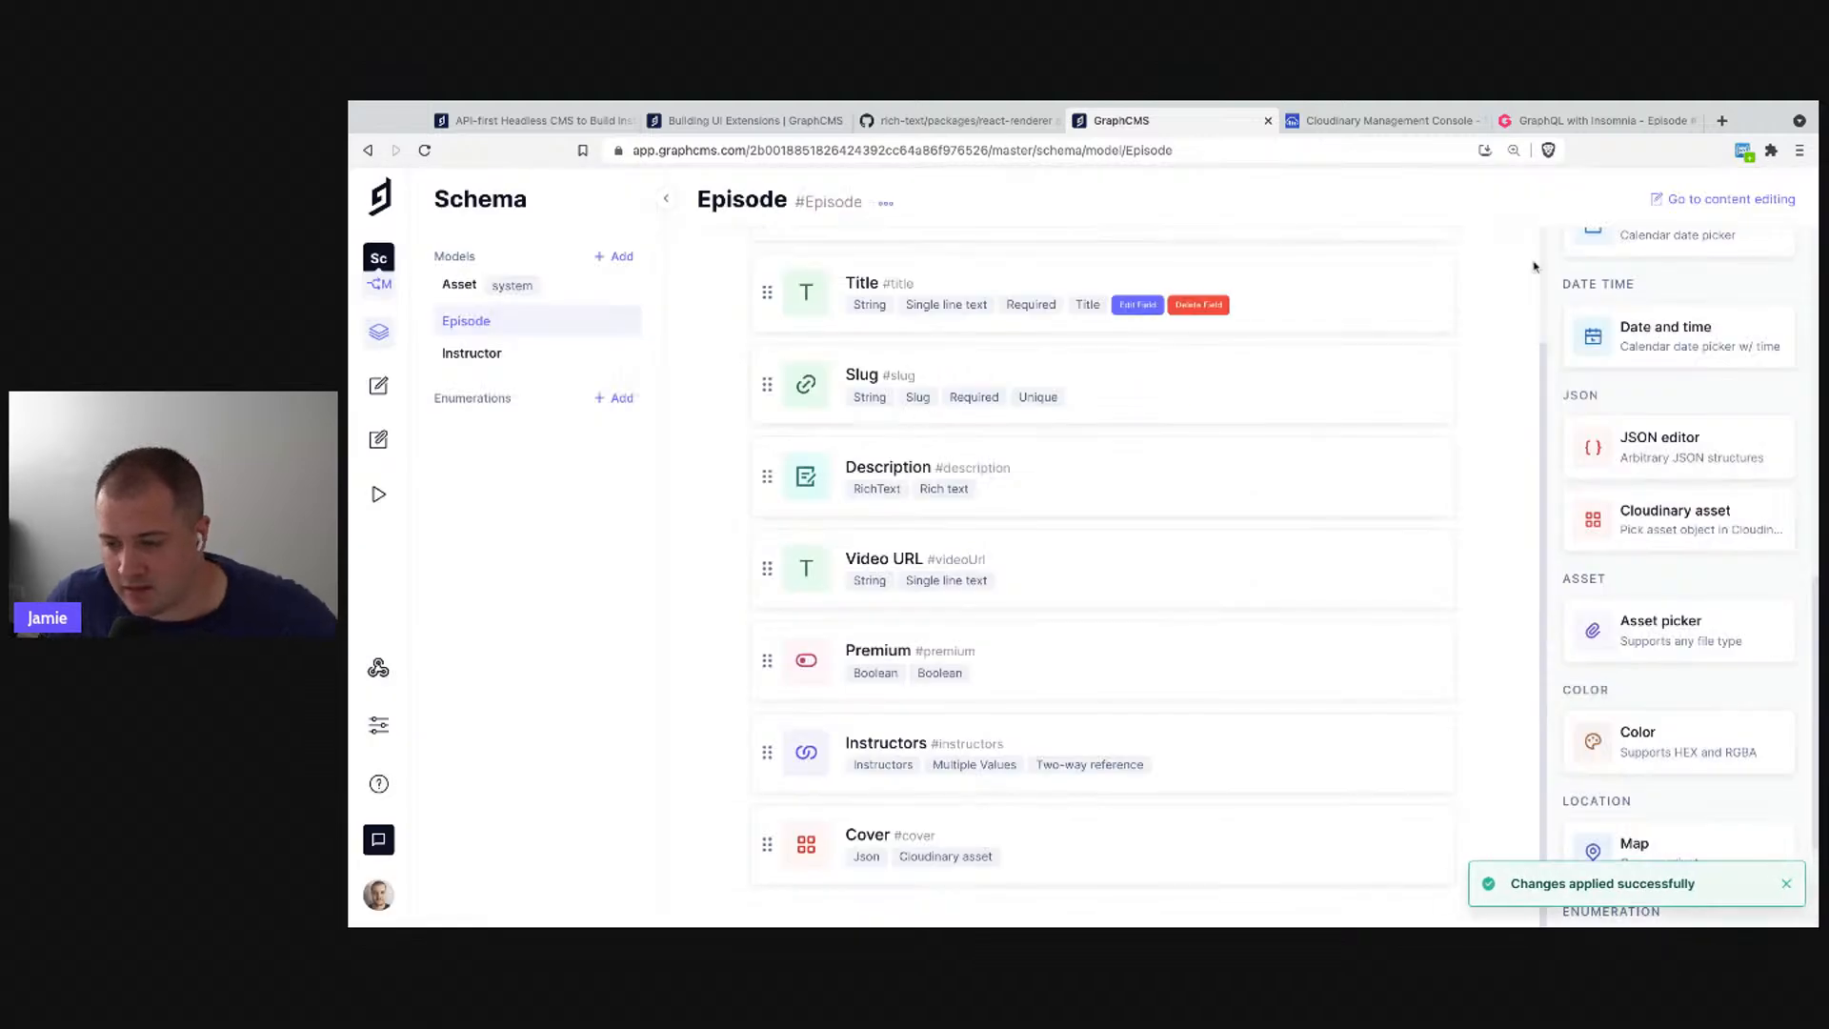
pyautogui.click(1755, 199)
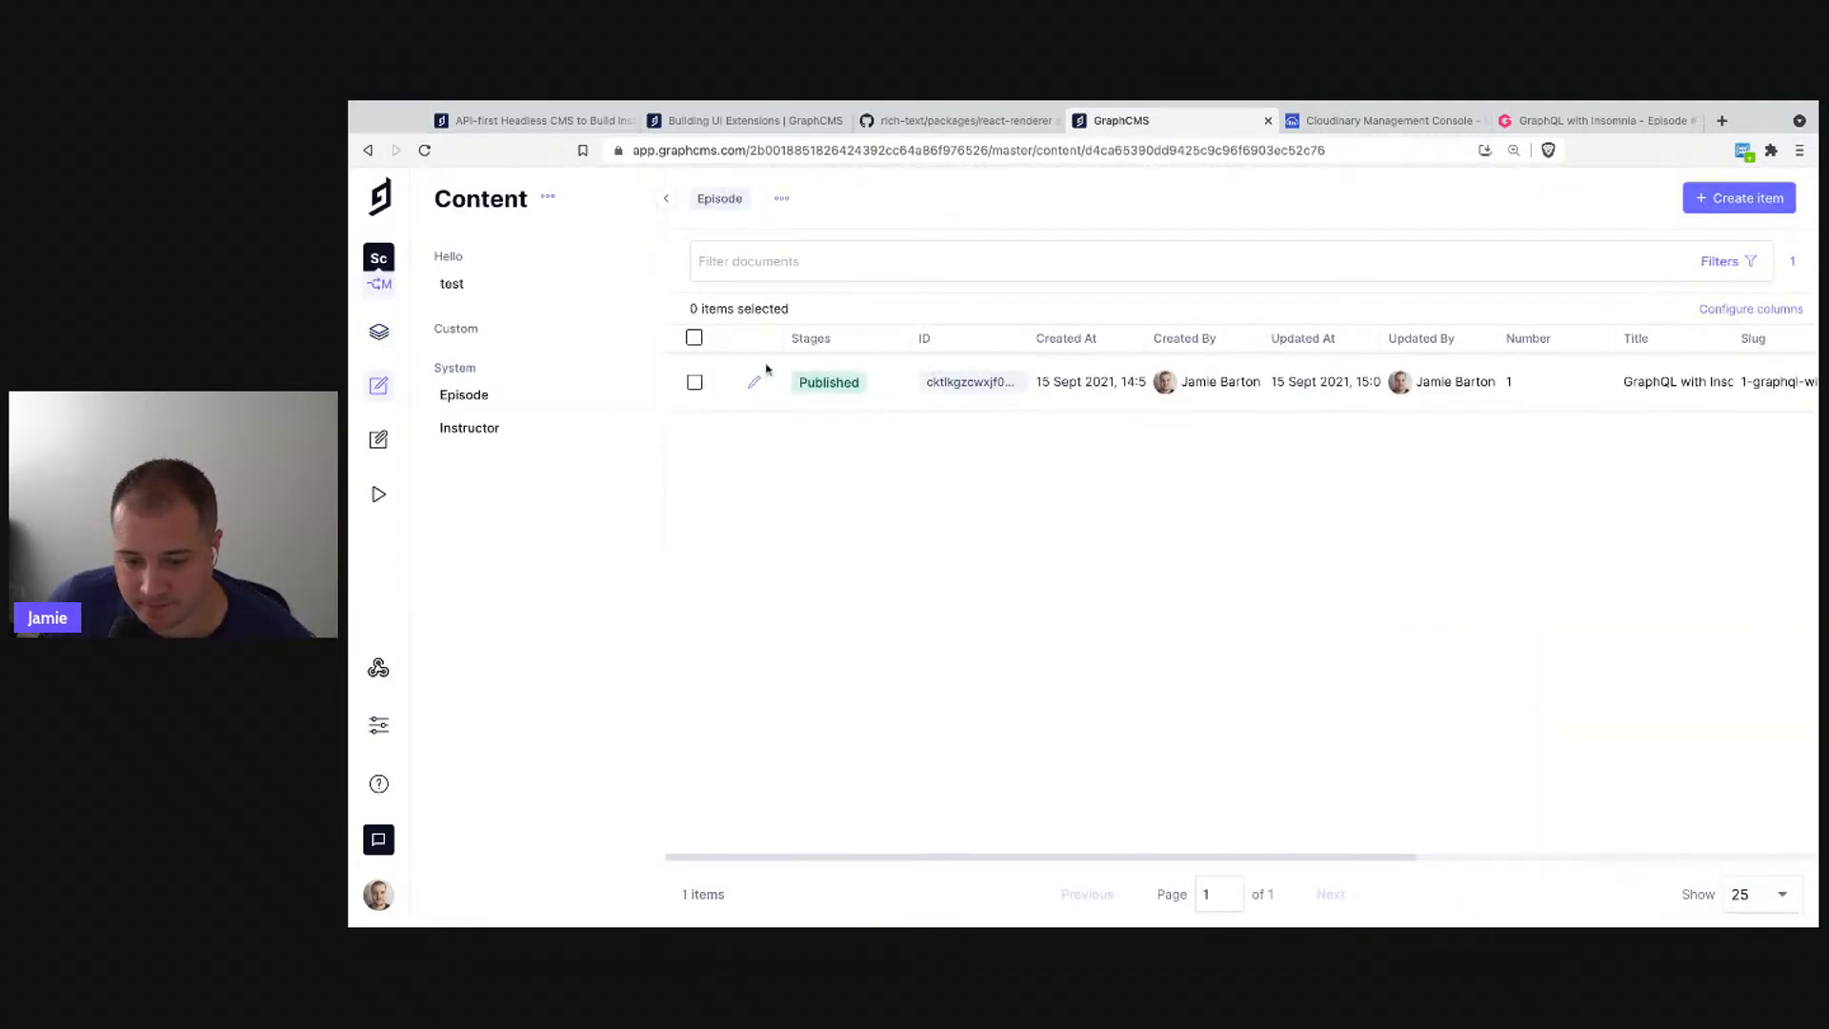
# - Set the GraphQL with Insomnia episode's Cover to the Insomnia image from Cloudinary
pyautogui.click(754, 382)
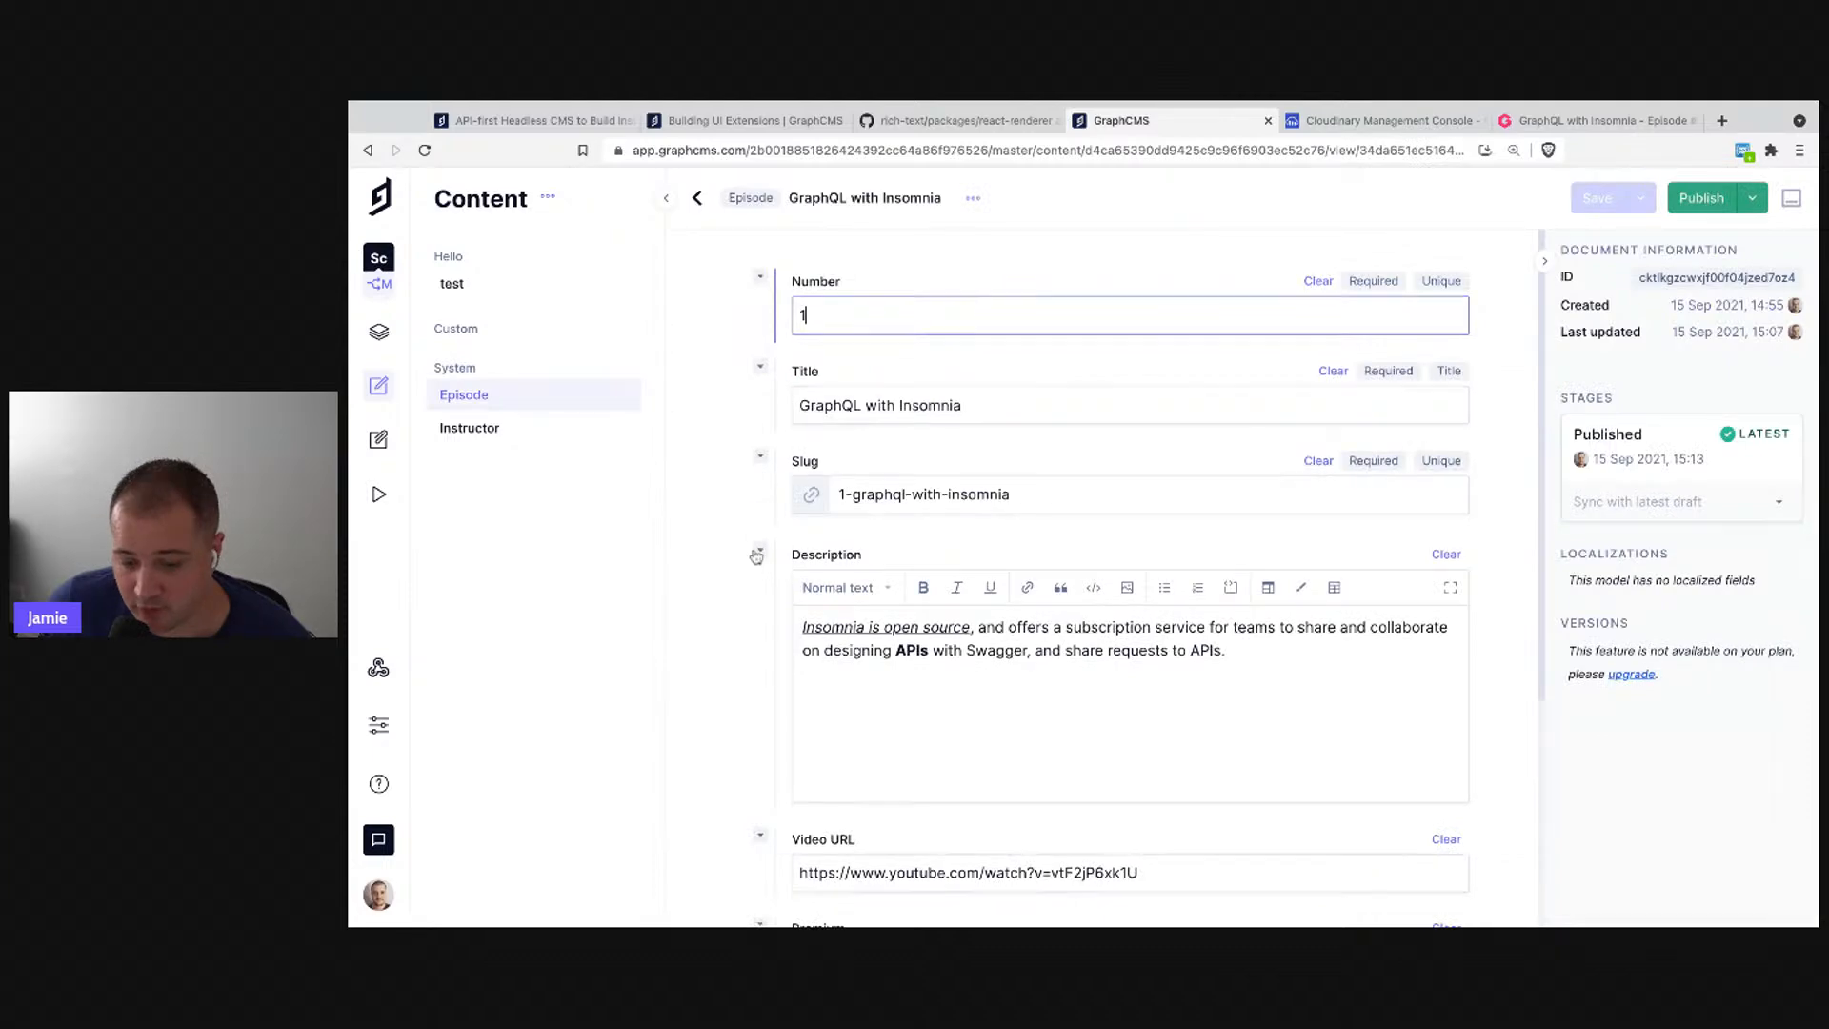
pyautogui.scroll(-5, 756, 557)
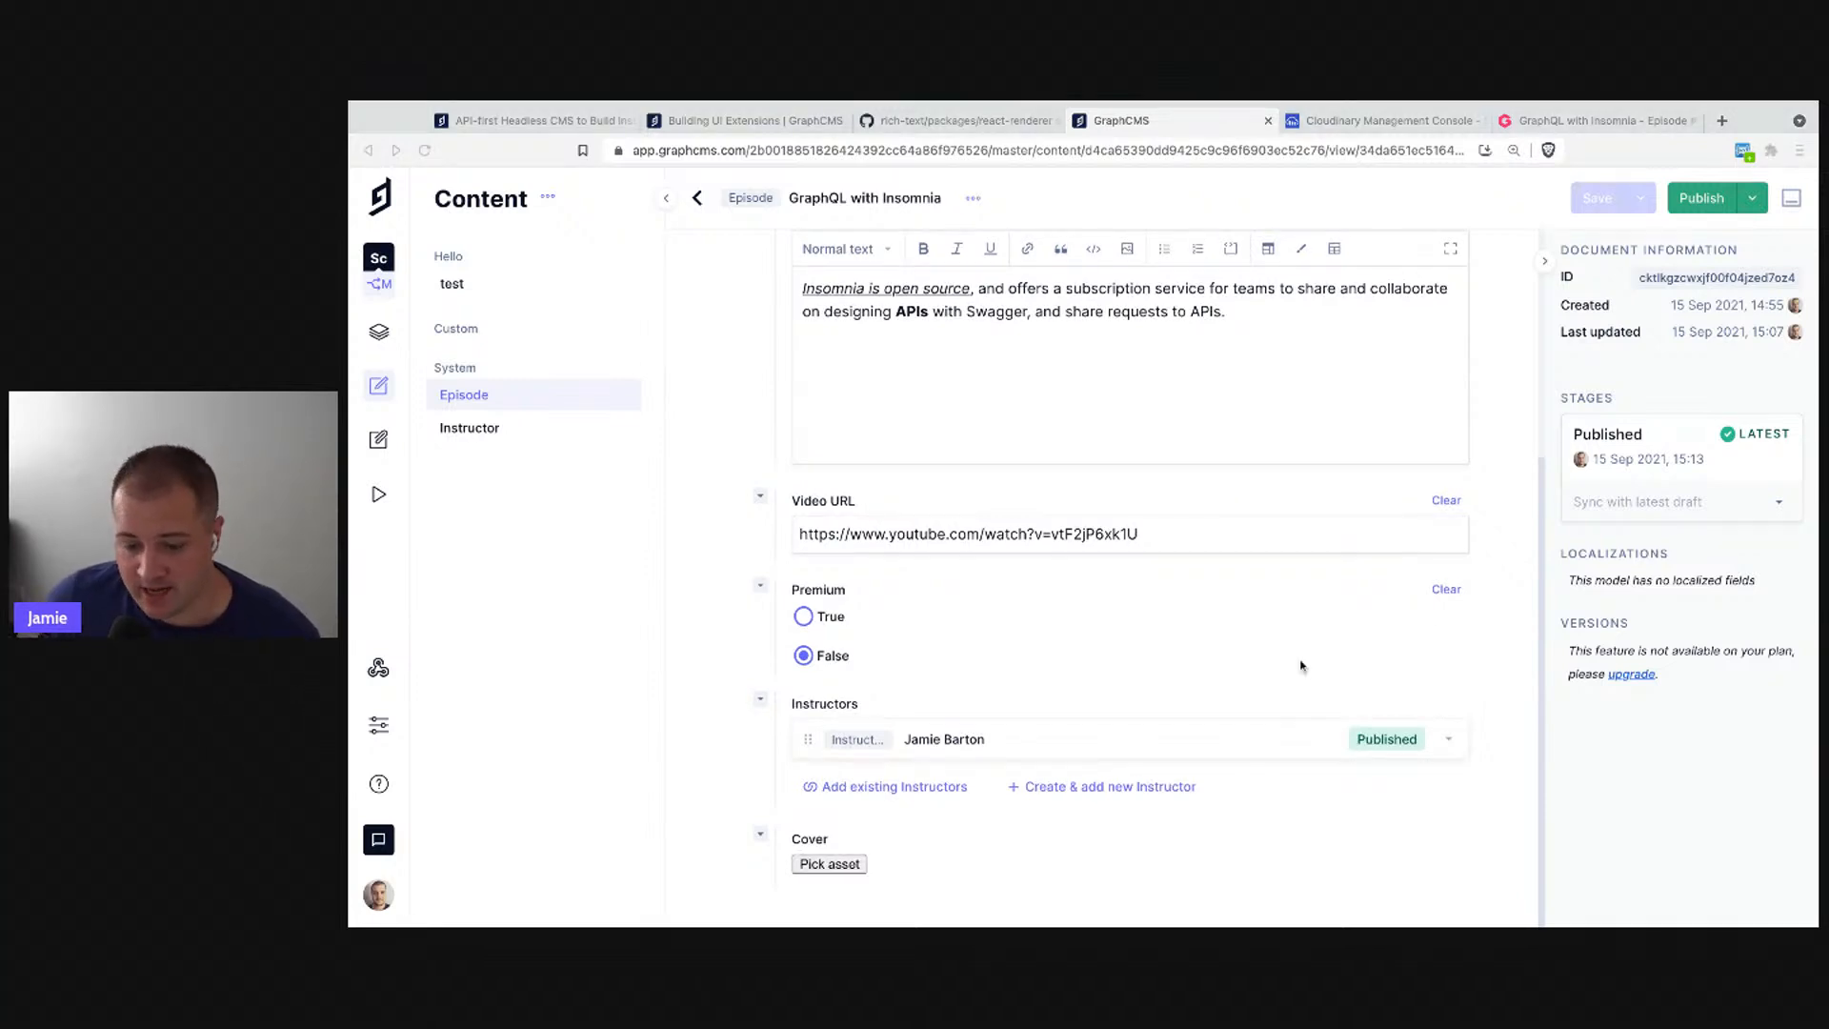
pyautogui.click(829, 864)
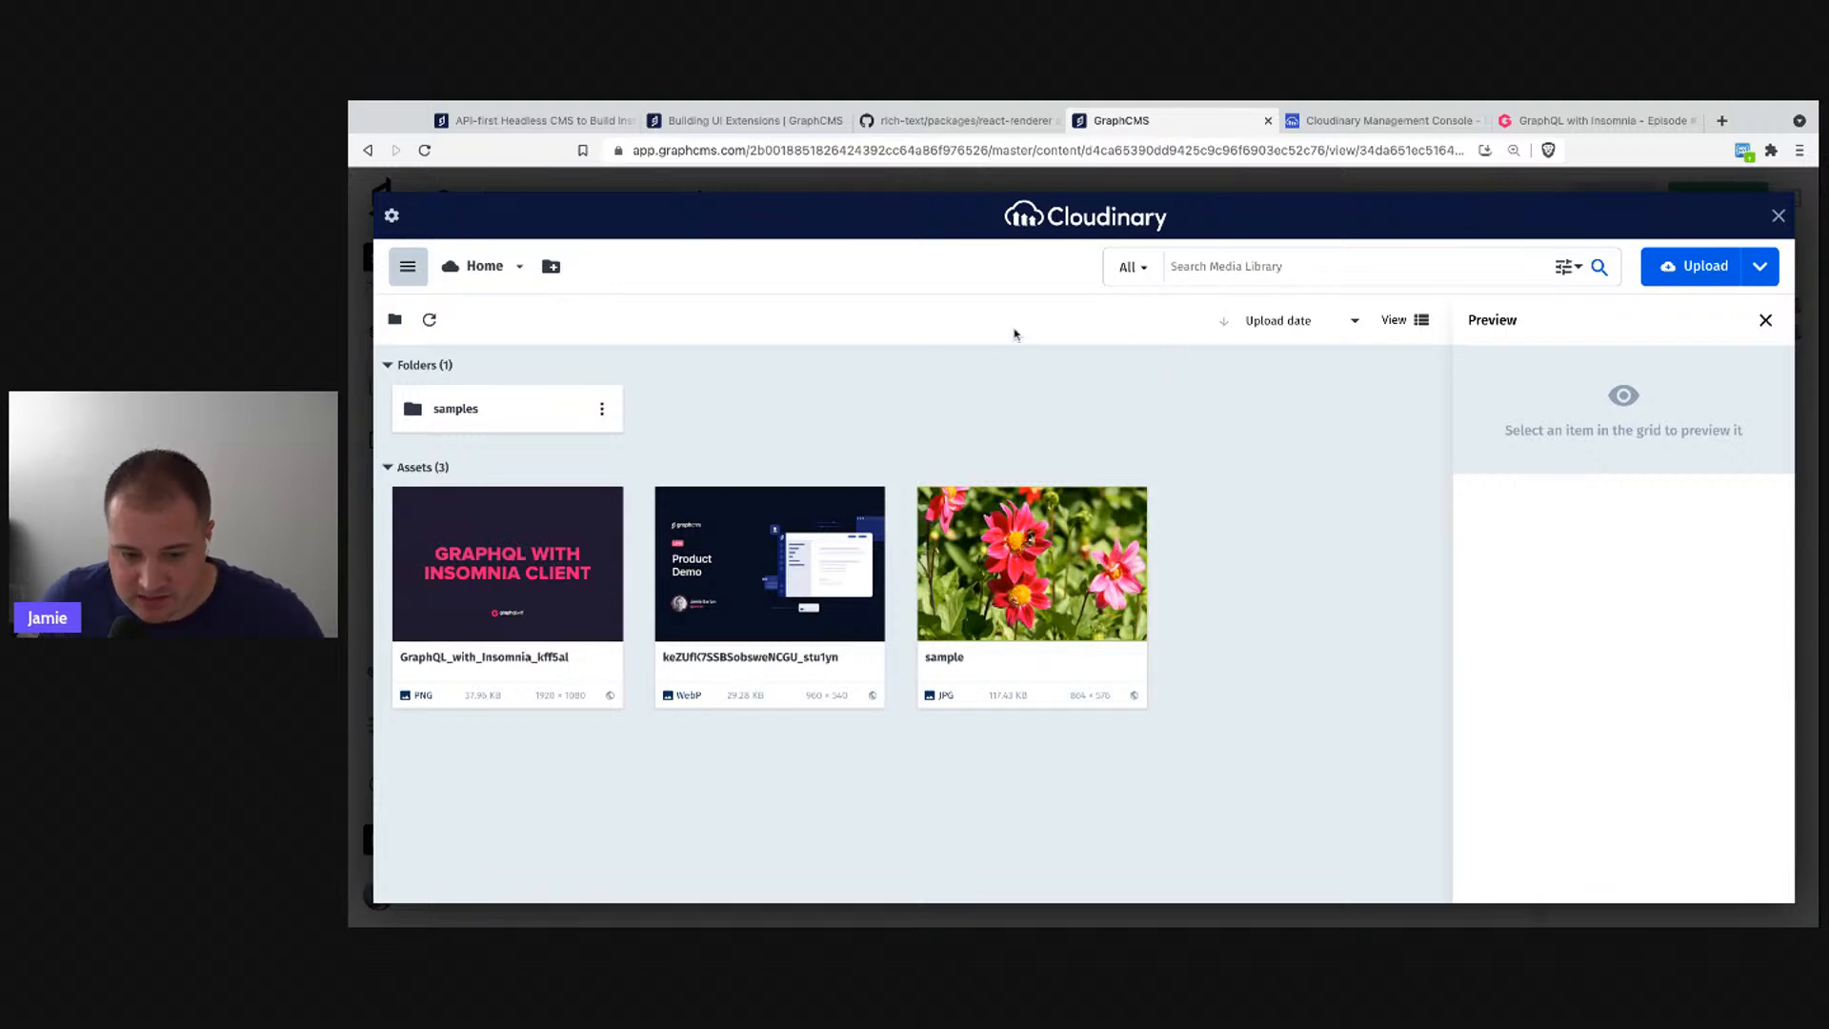
pyautogui.moveTo(585, 501)
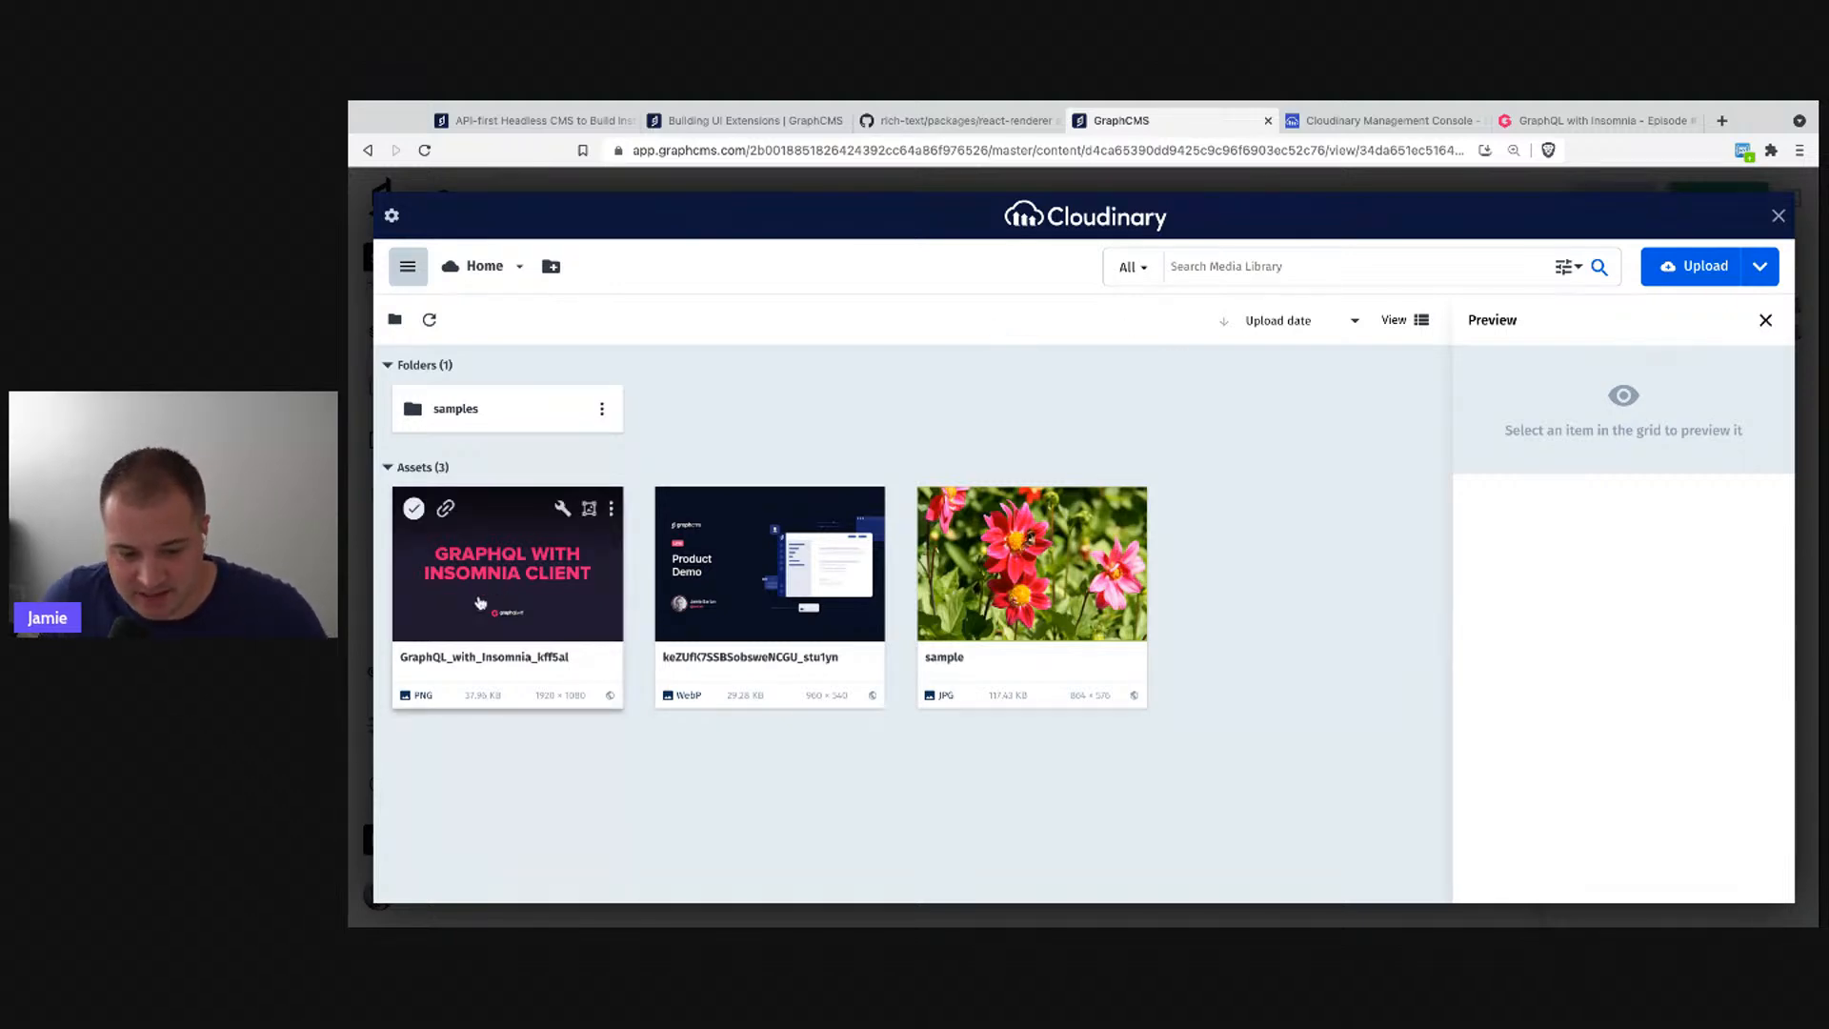
pyautogui.click(413, 508)
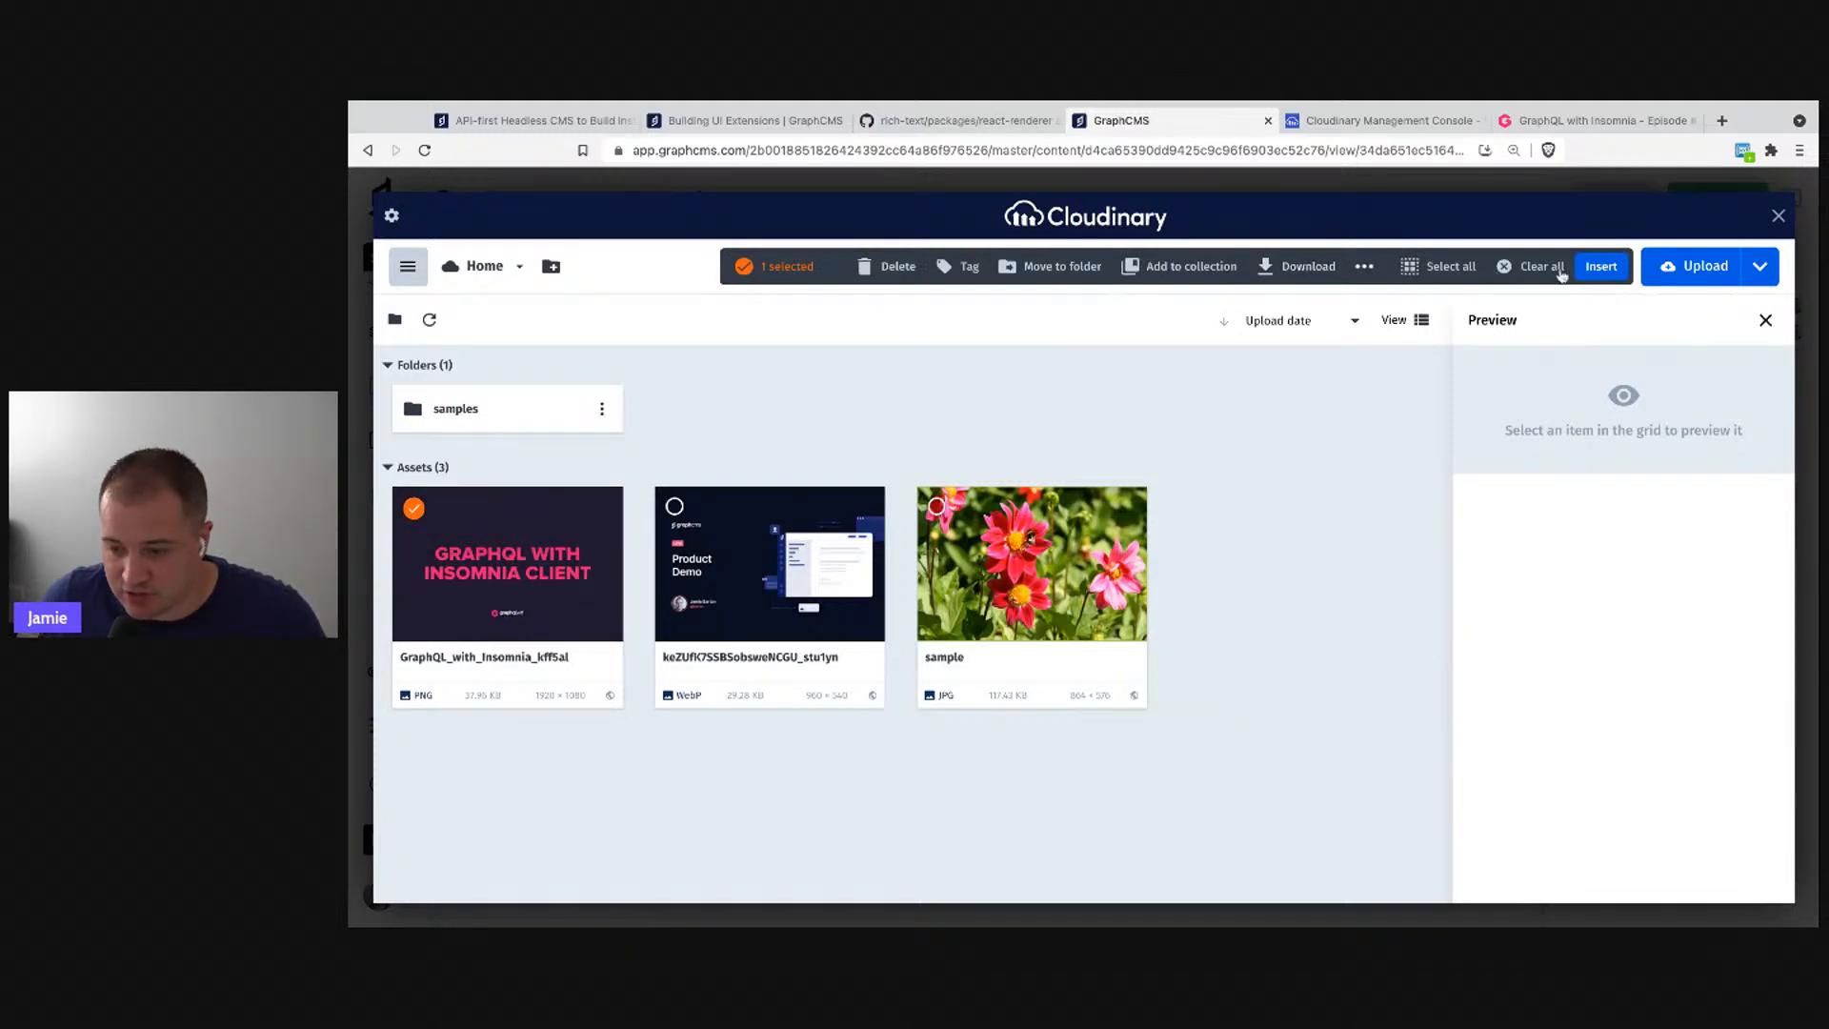
pyautogui.click(1595, 269)
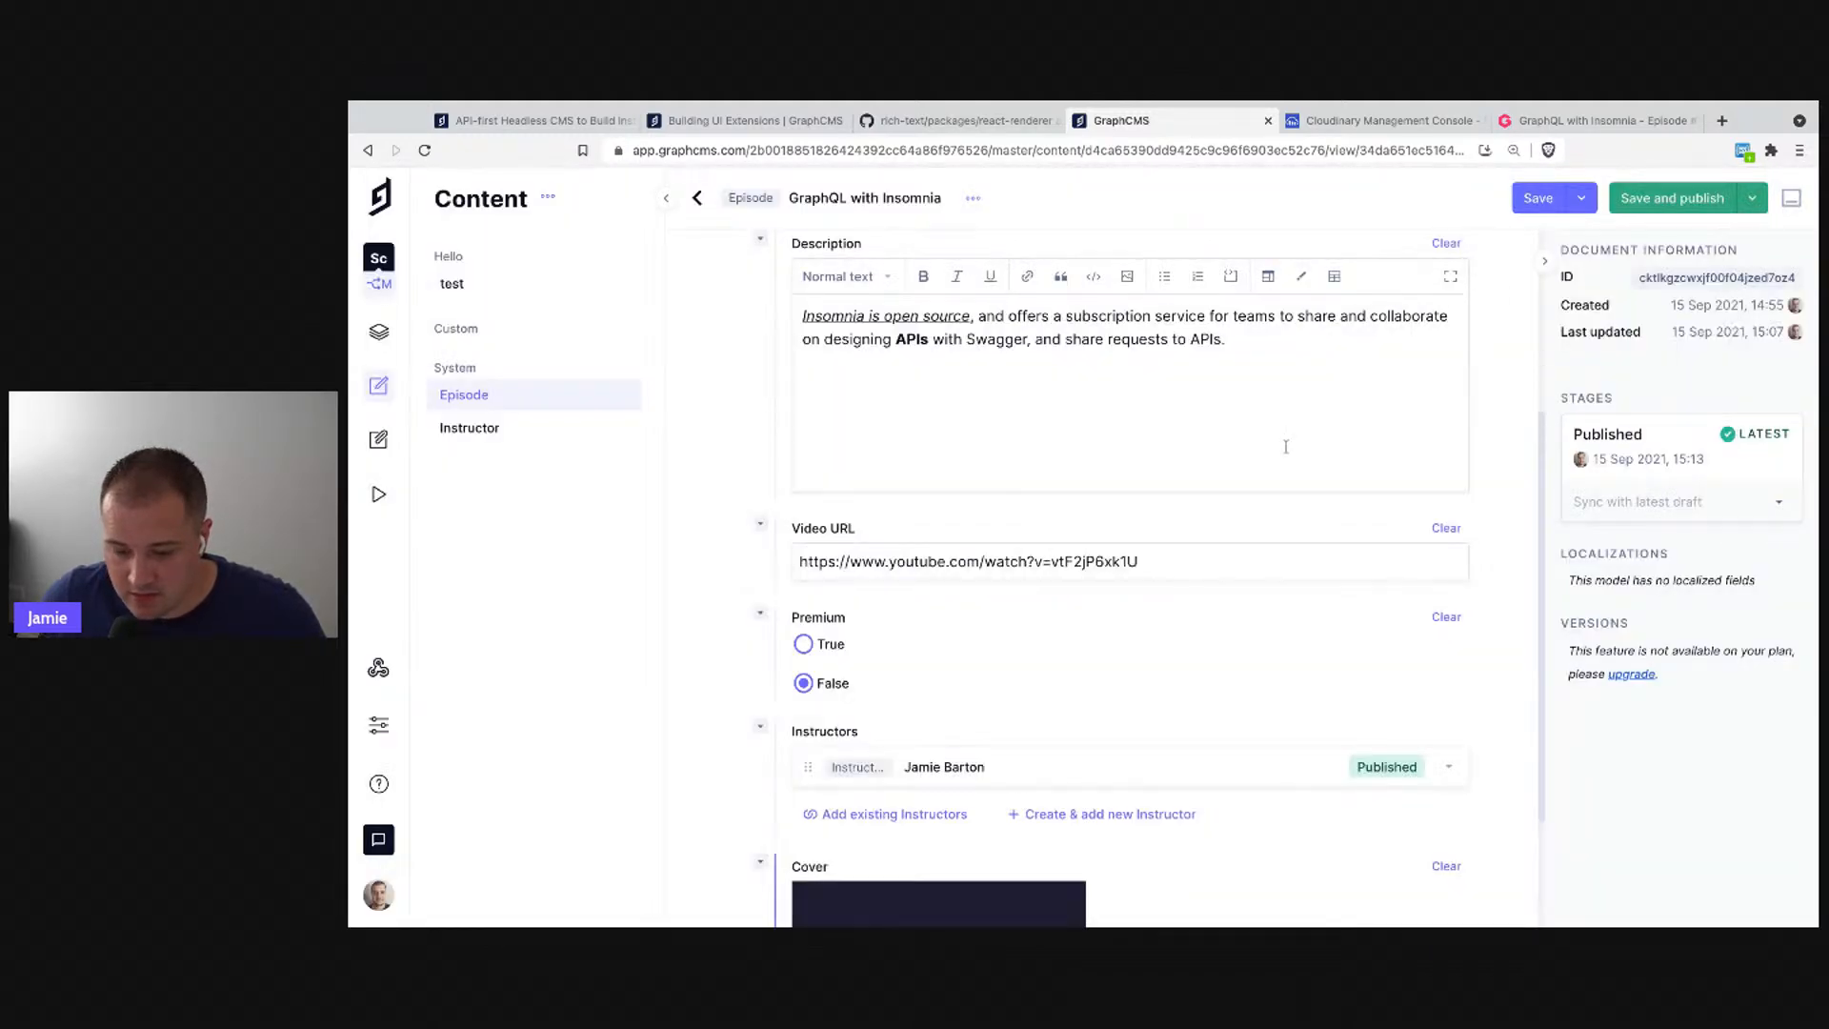
# - Check the image in the Cloudinary console, then save and publish the episode
pyautogui.scroll(-2, 1149, 694)
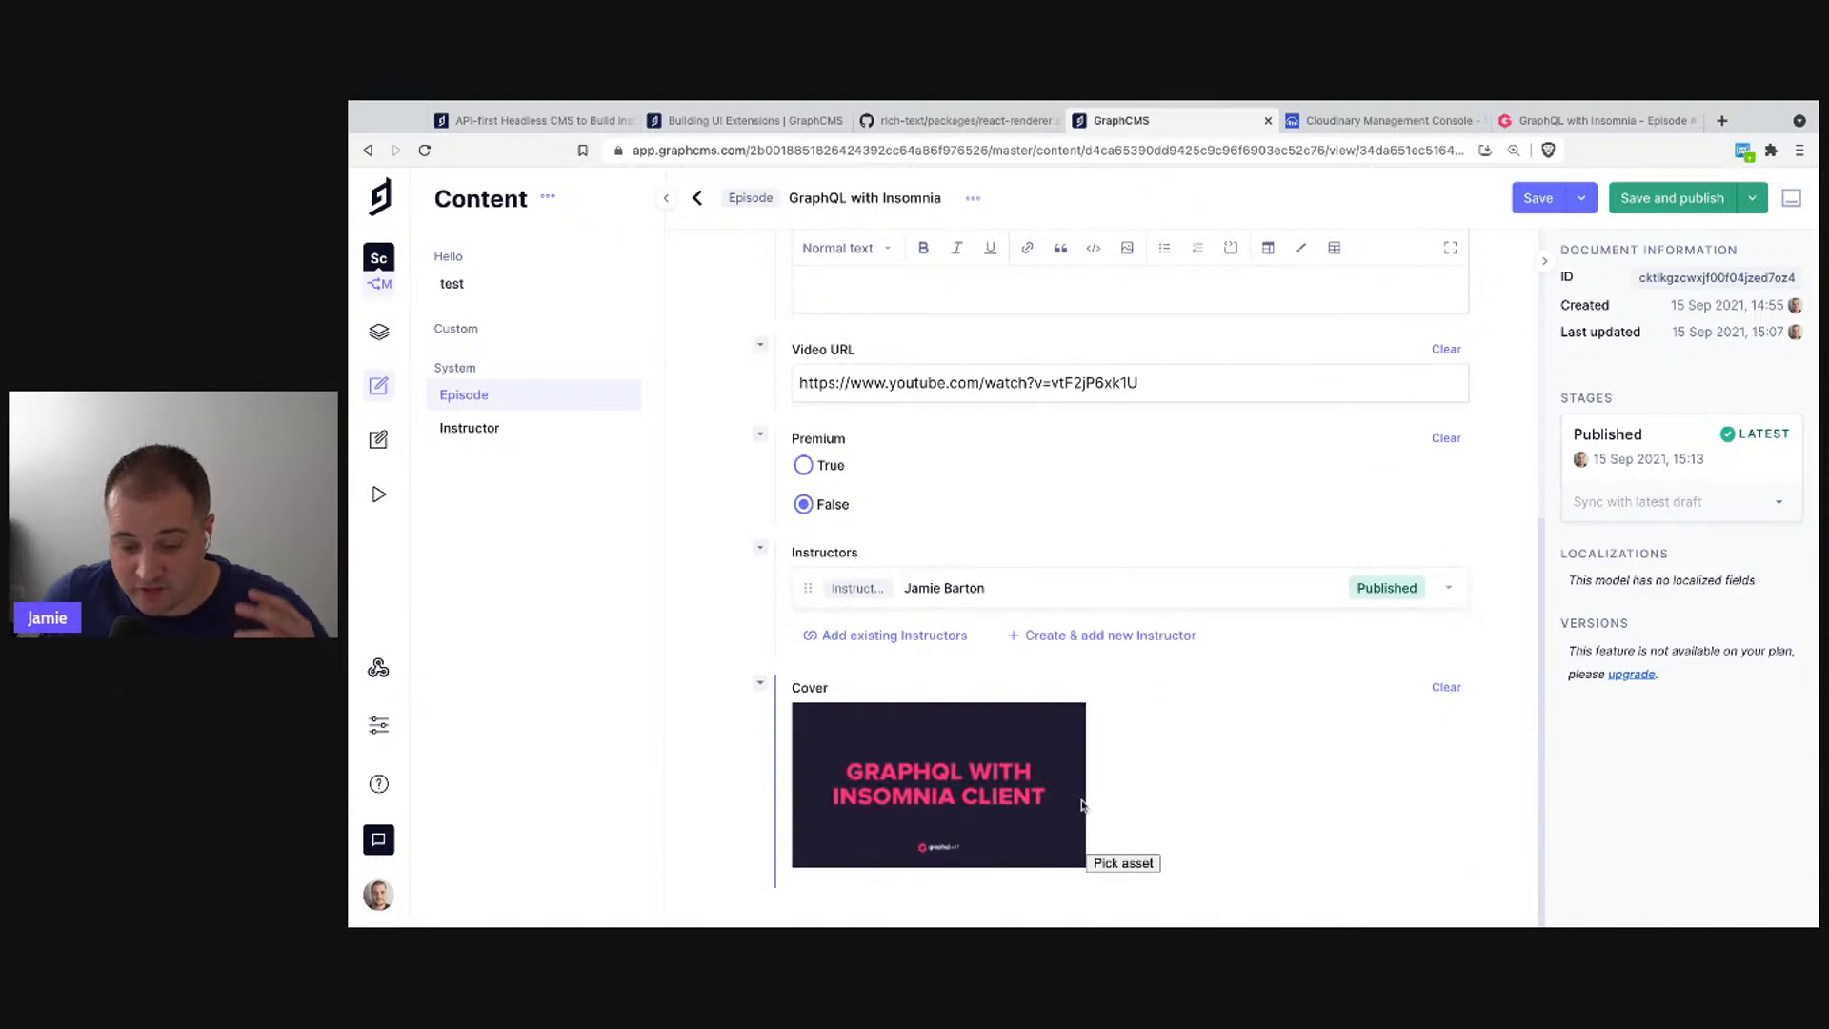
pyautogui.click(1377, 122)
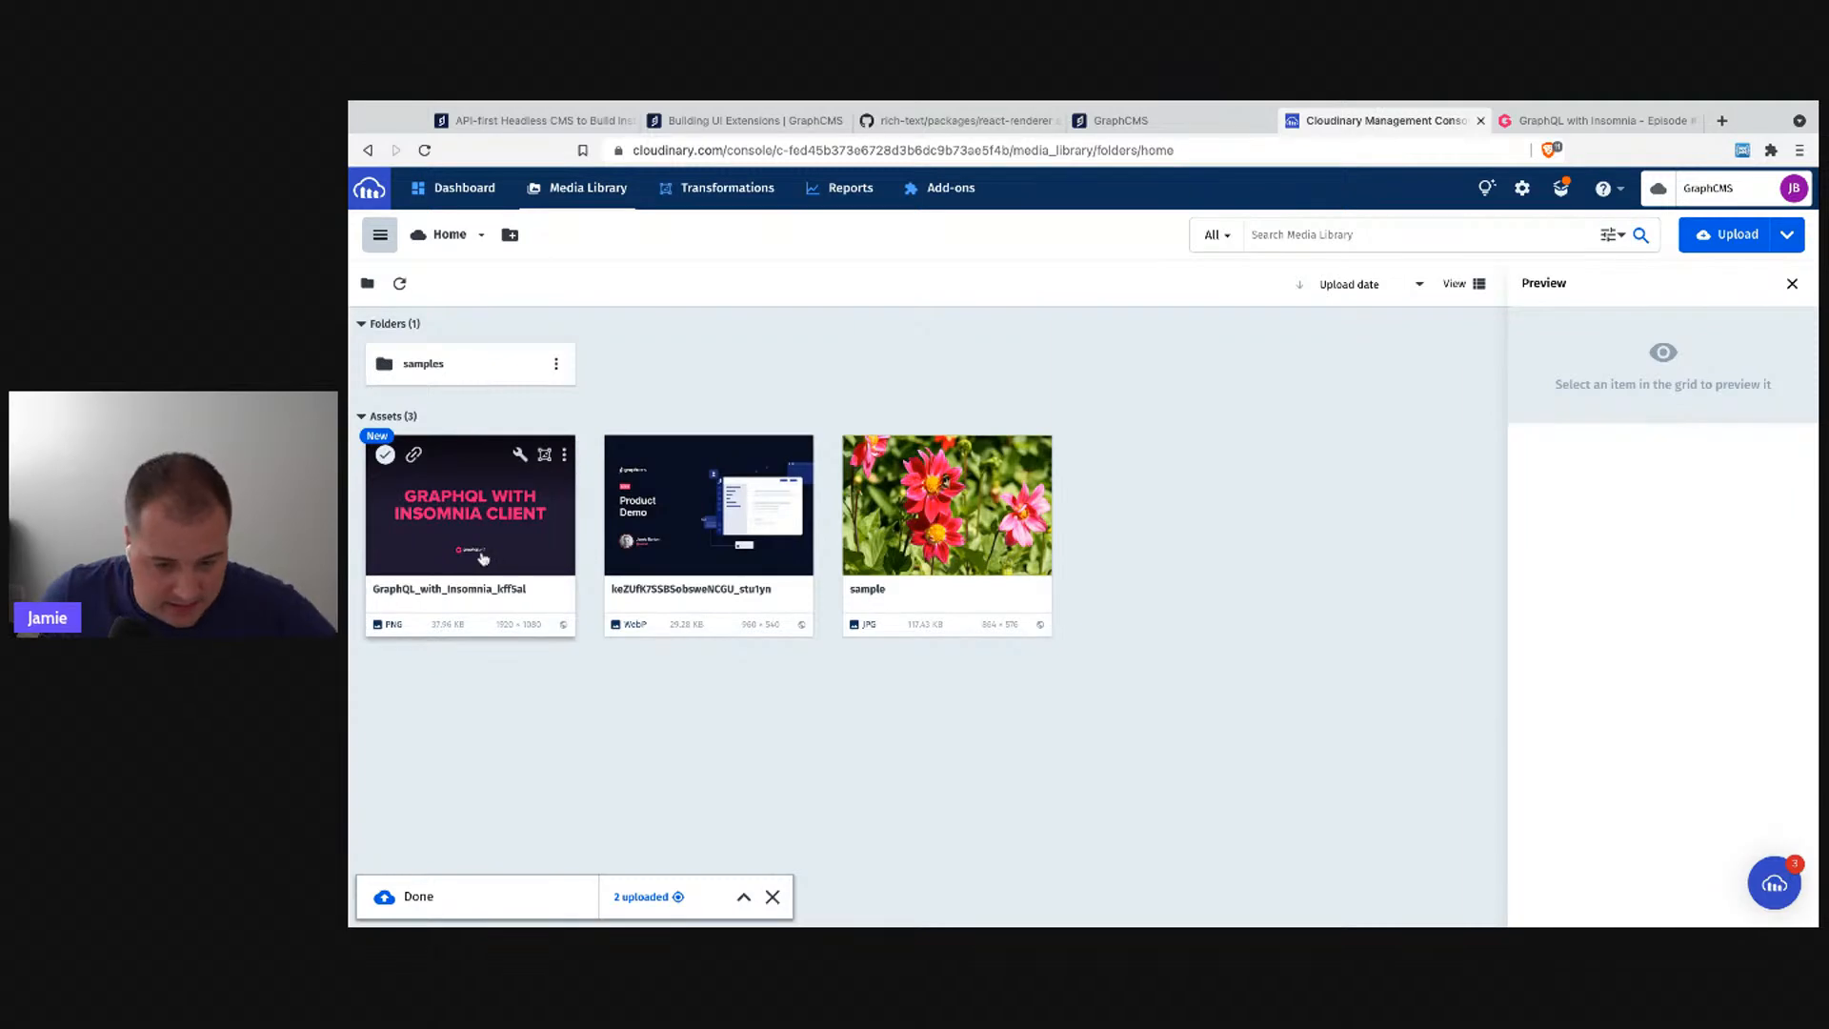
pyautogui.click(1157, 120)
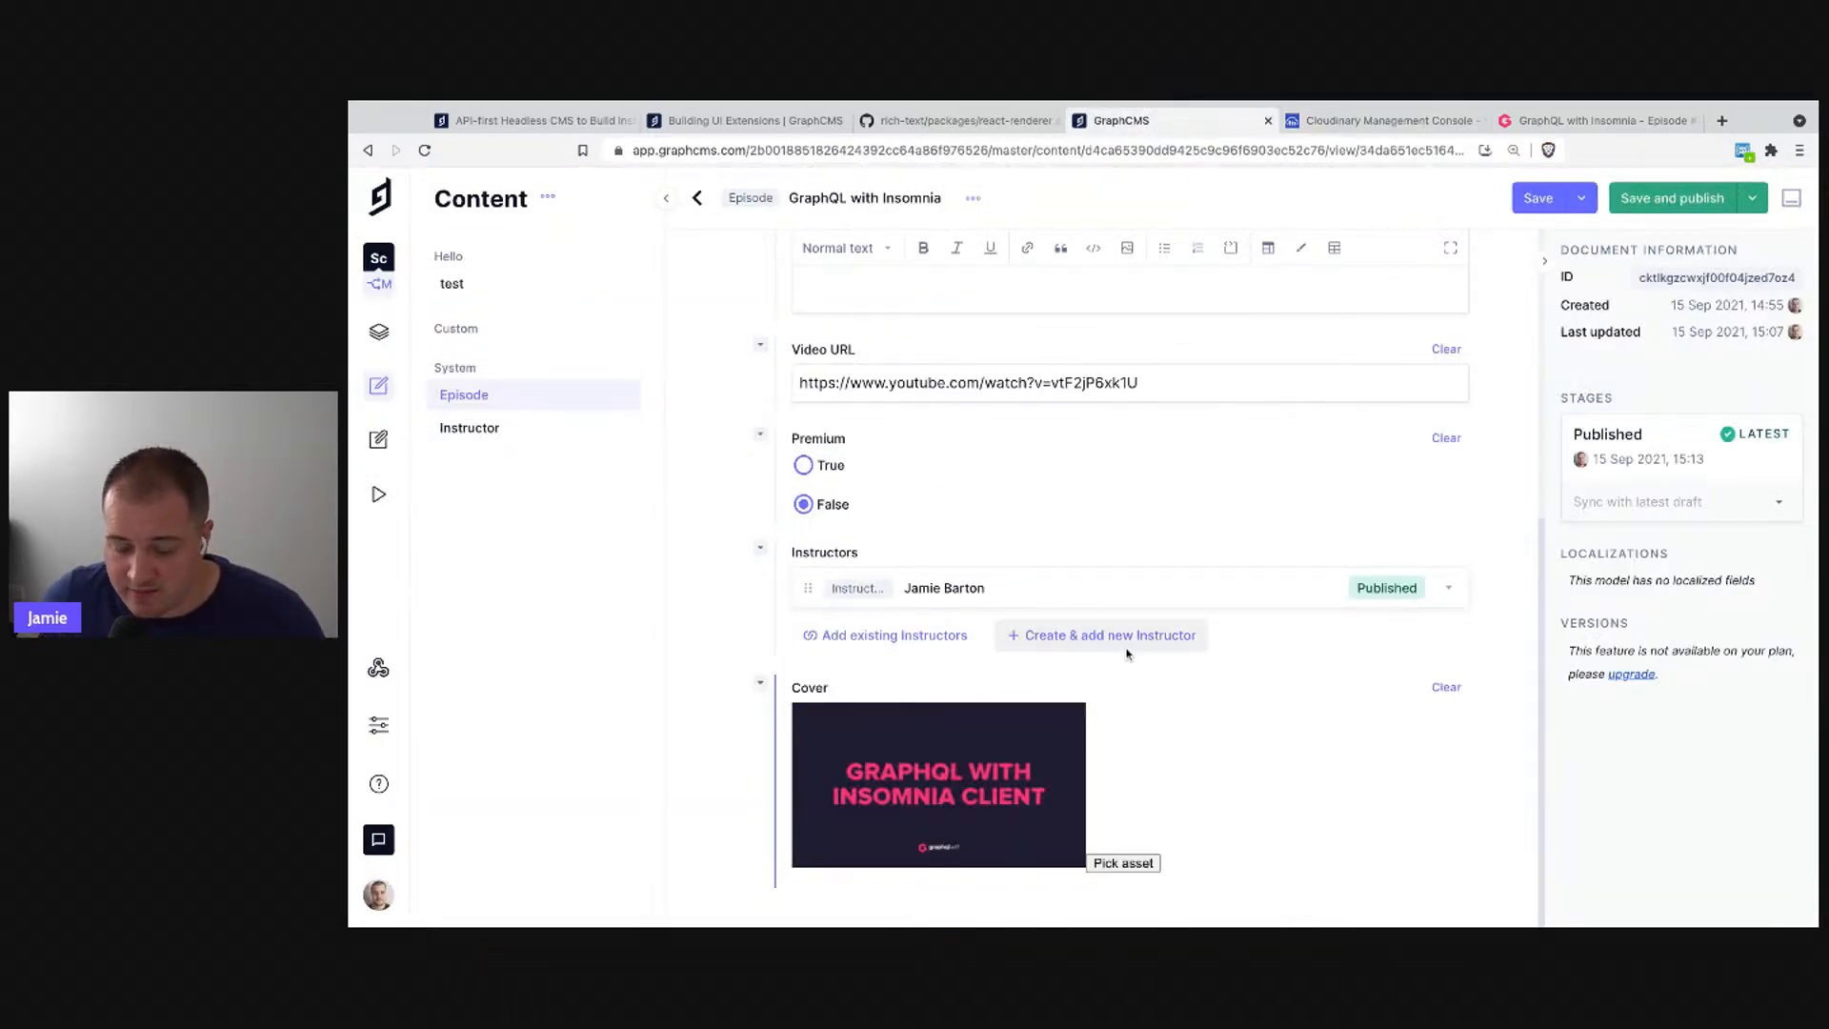
pyautogui.click(1539, 203)
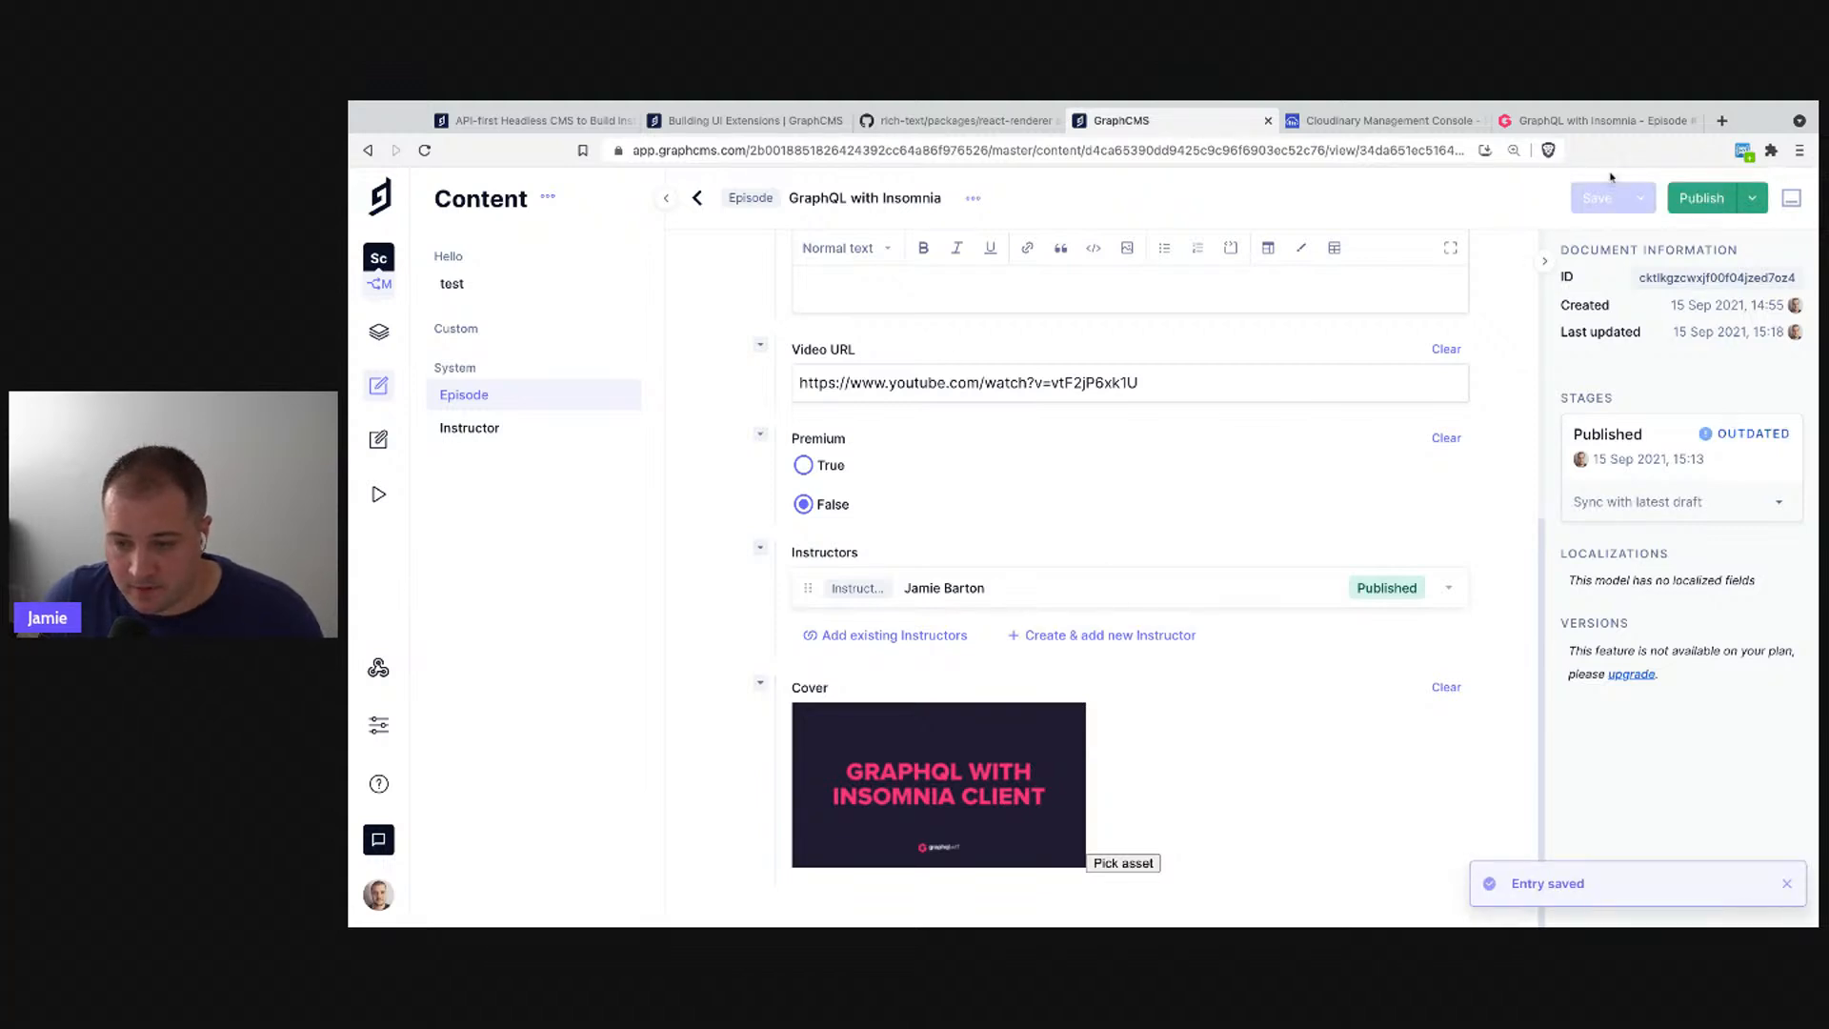
pyautogui.click(1691, 203)
pyautogui.click(1308, 627)
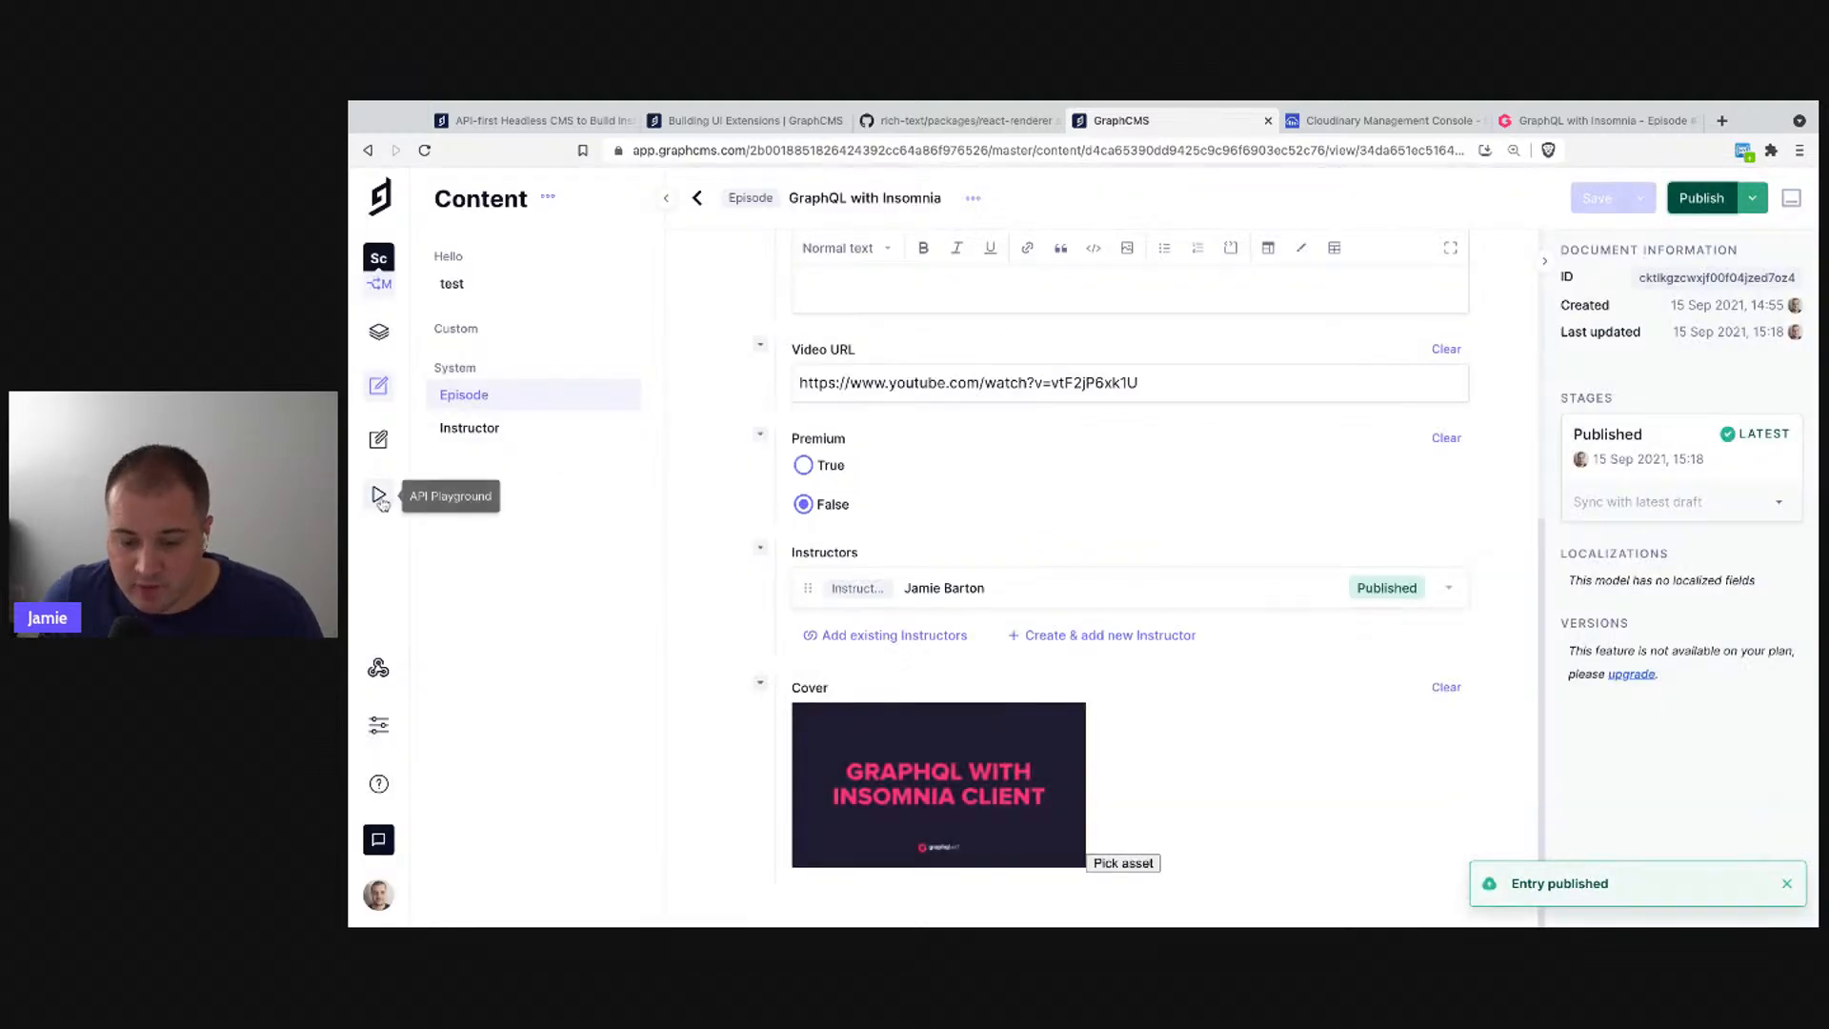
pyautogui.click(379, 495)
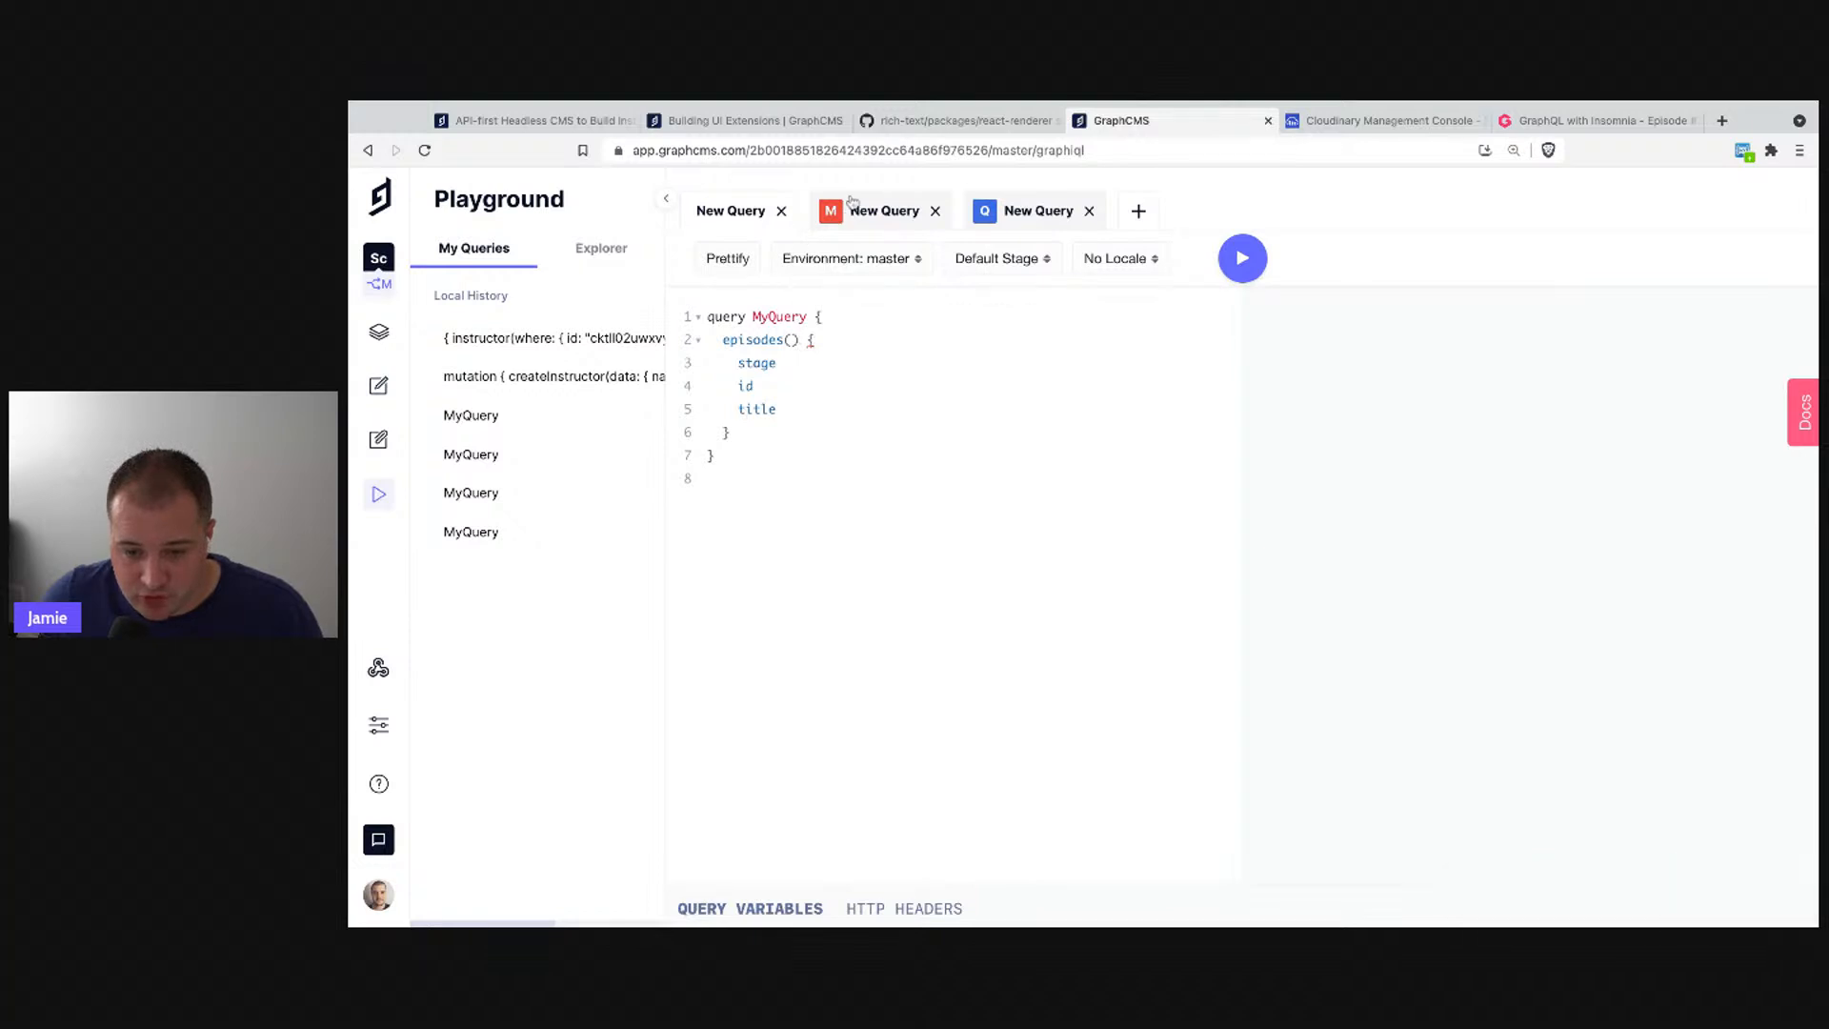
pyautogui.click(755, 217)
pyautogui.click(734, 222)
pyautogui.moveTo(784, 340); pyautogui.dragTo(798, 339)
pyautogui.press('BackSpace')
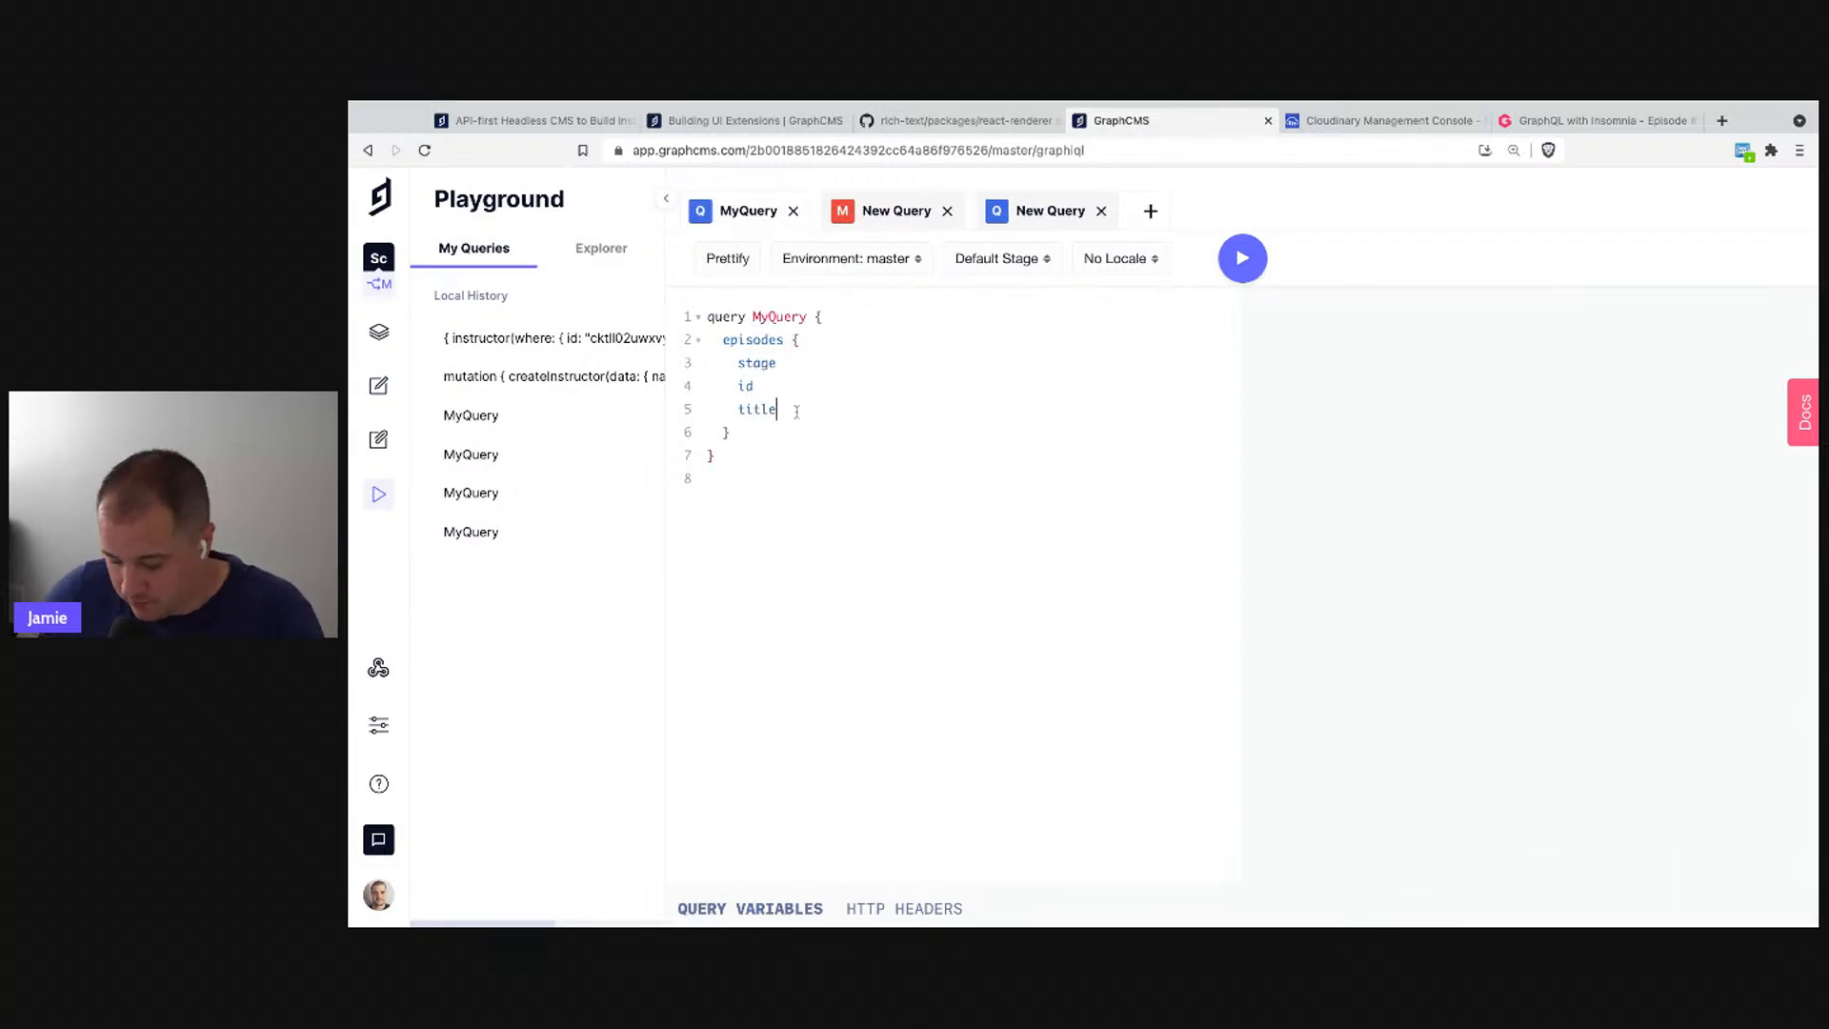
pyautogui.write('co')
pyautogui.press('Return')
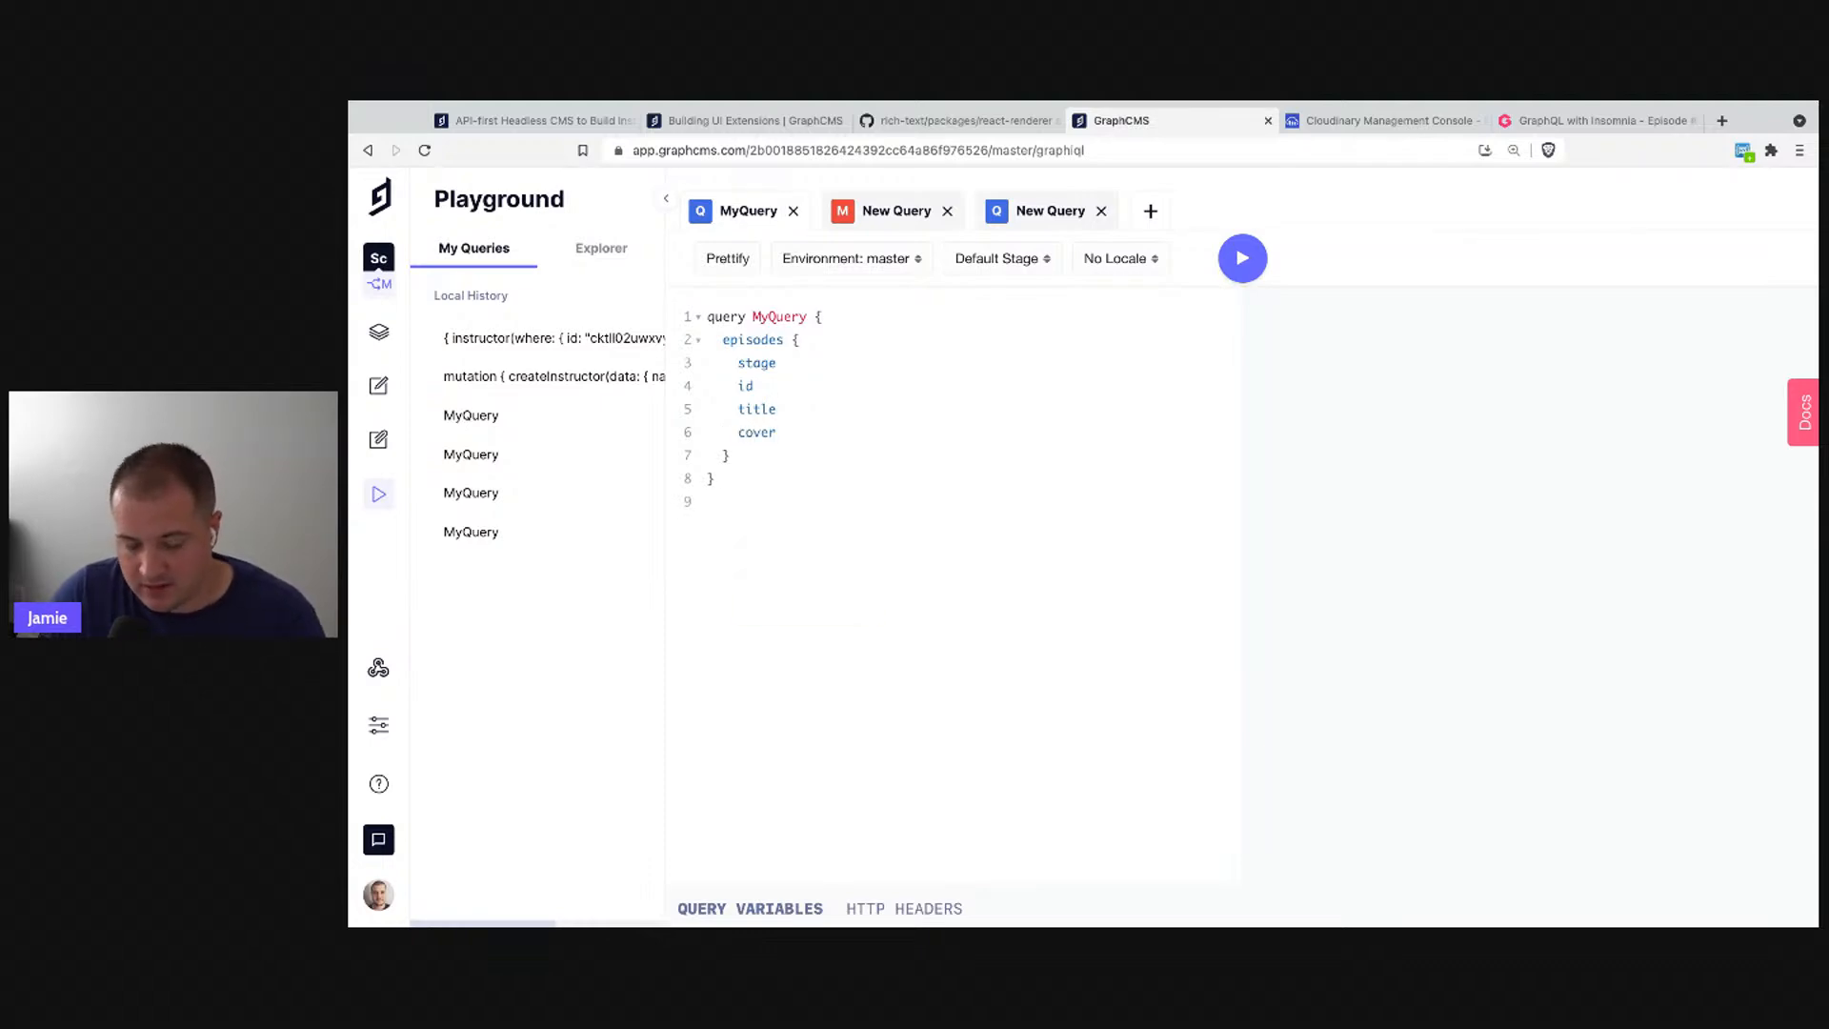
pyautogui.hotkey('ctrl', 'Return')
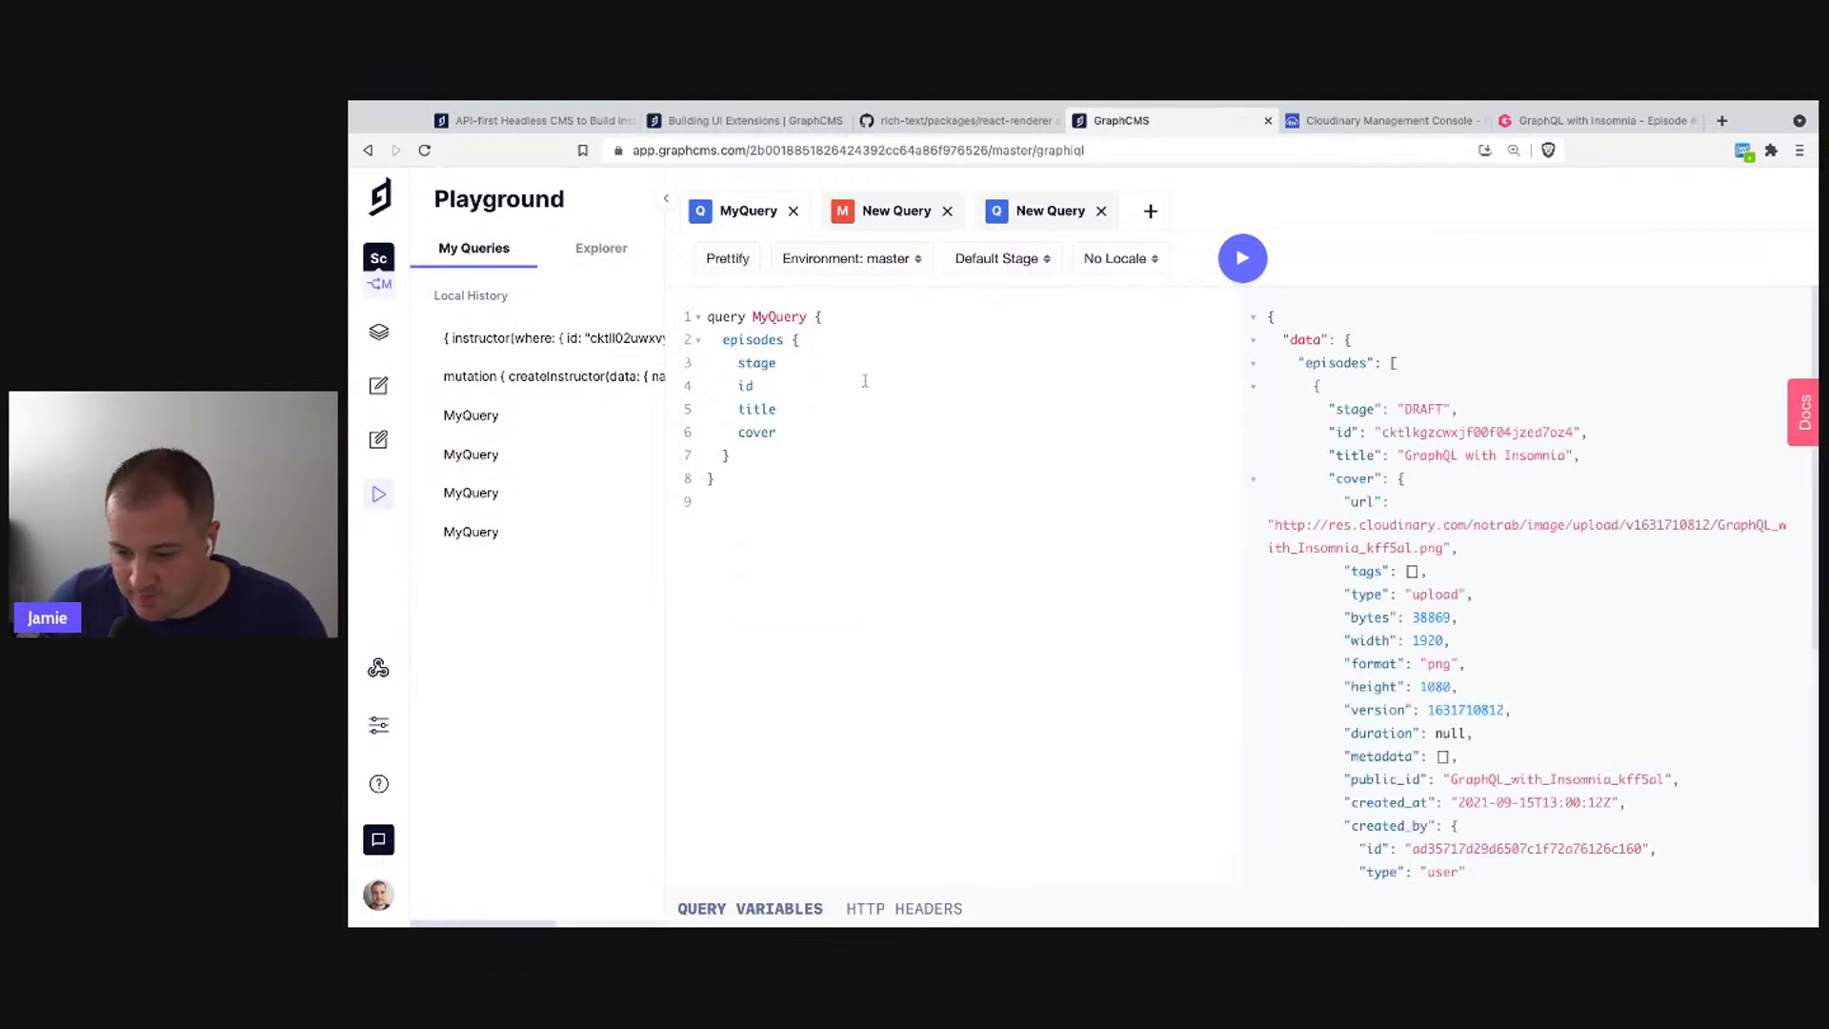
pyautogui.scroll(-2, 1369, 514)
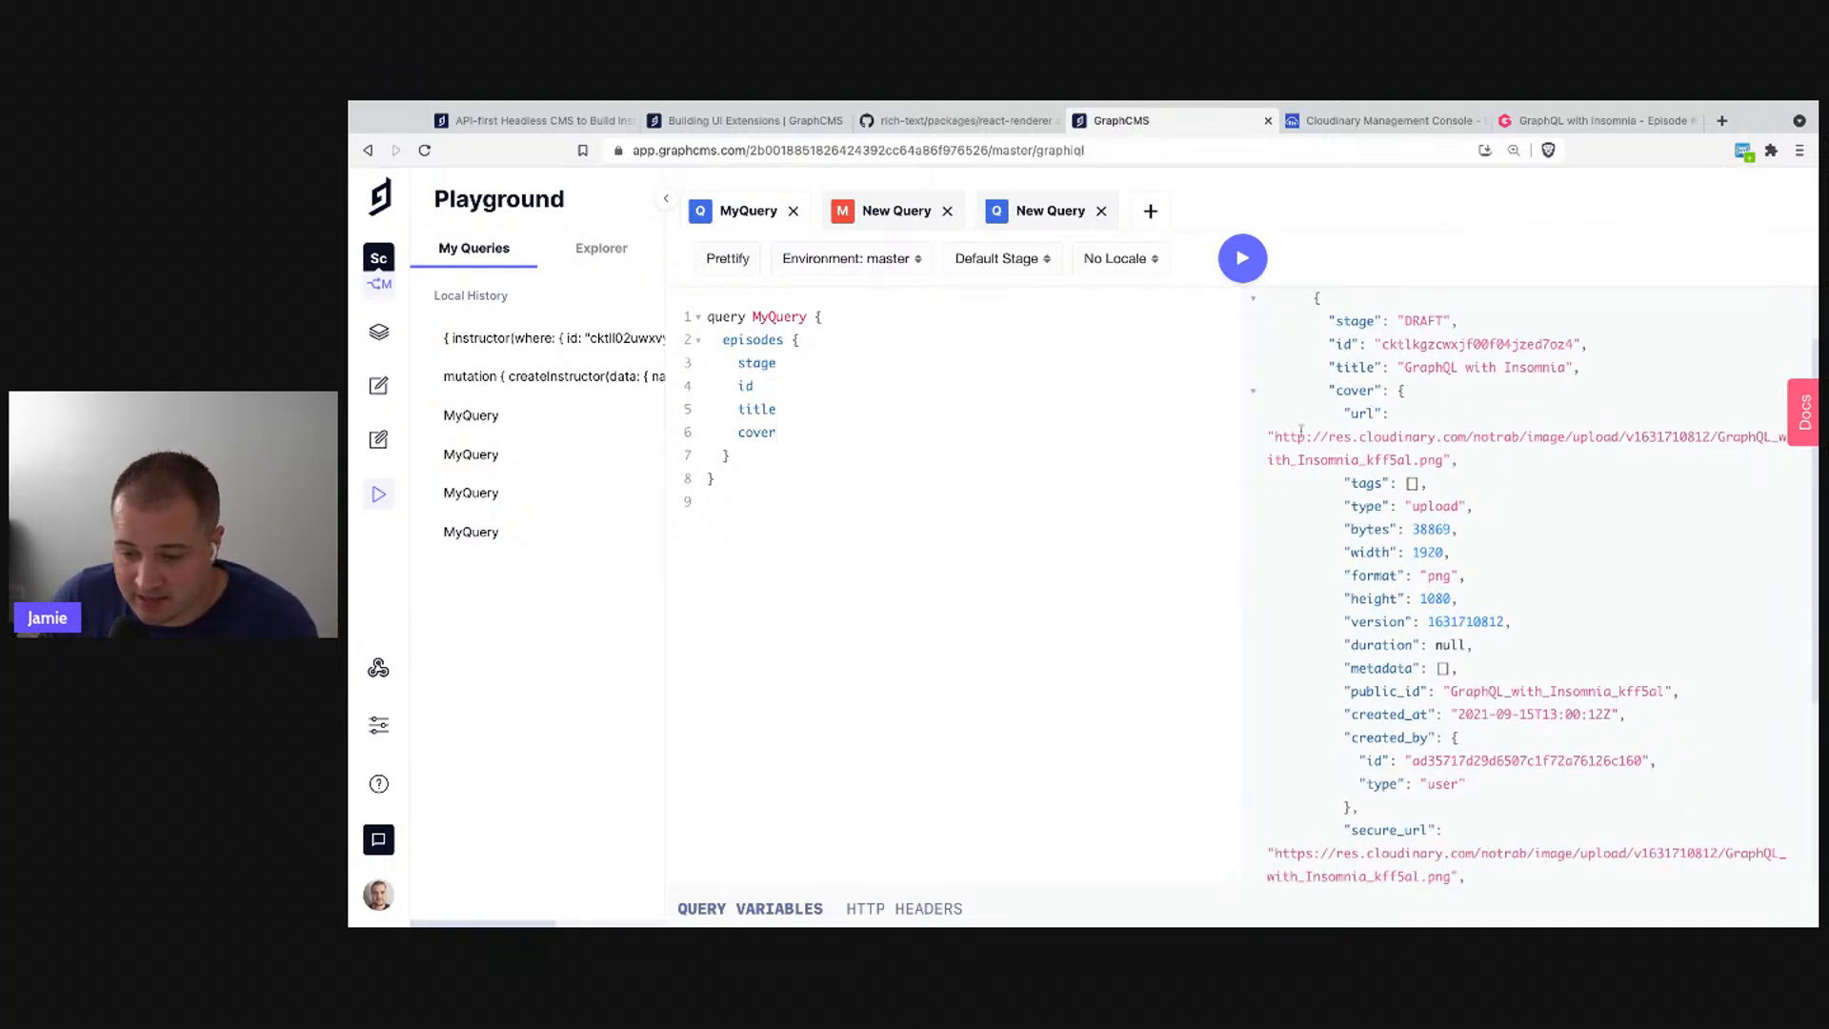
pyautogui.moveTo(1280, 437); pyautogui.dragTo(1445, 460)
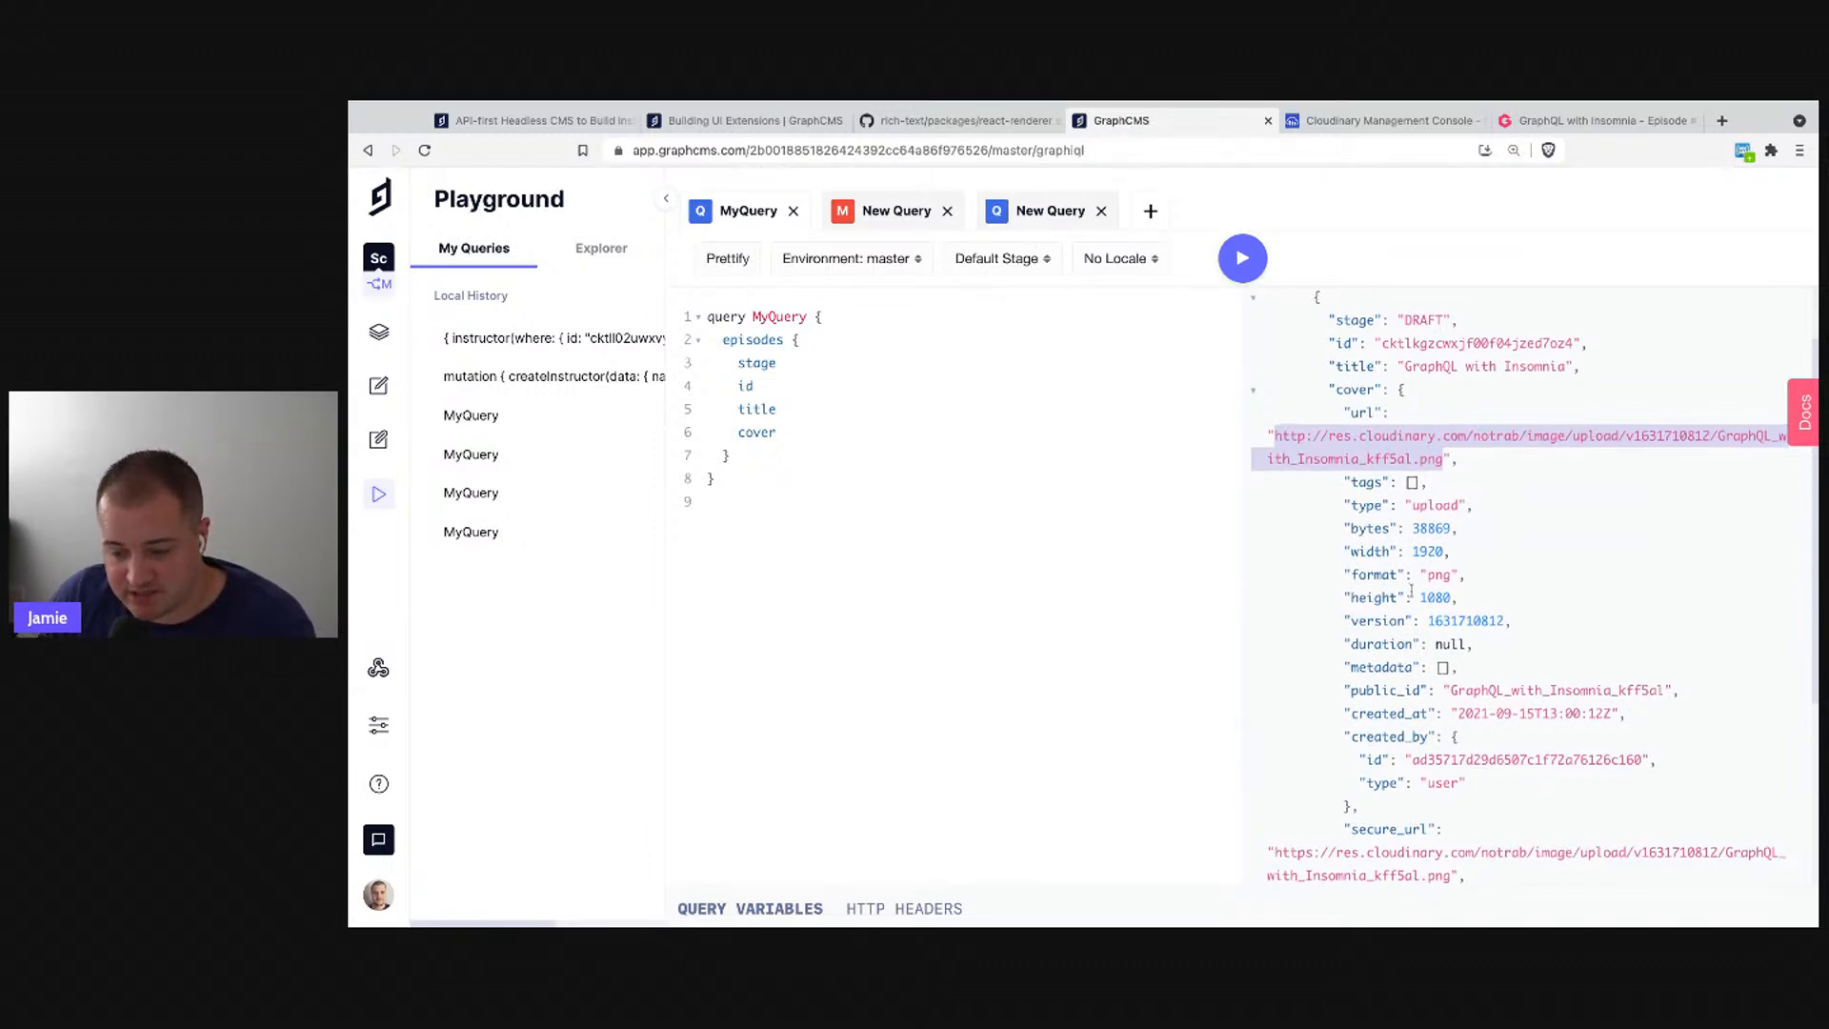
pyautogui.scroll(-3, 1366, 657)
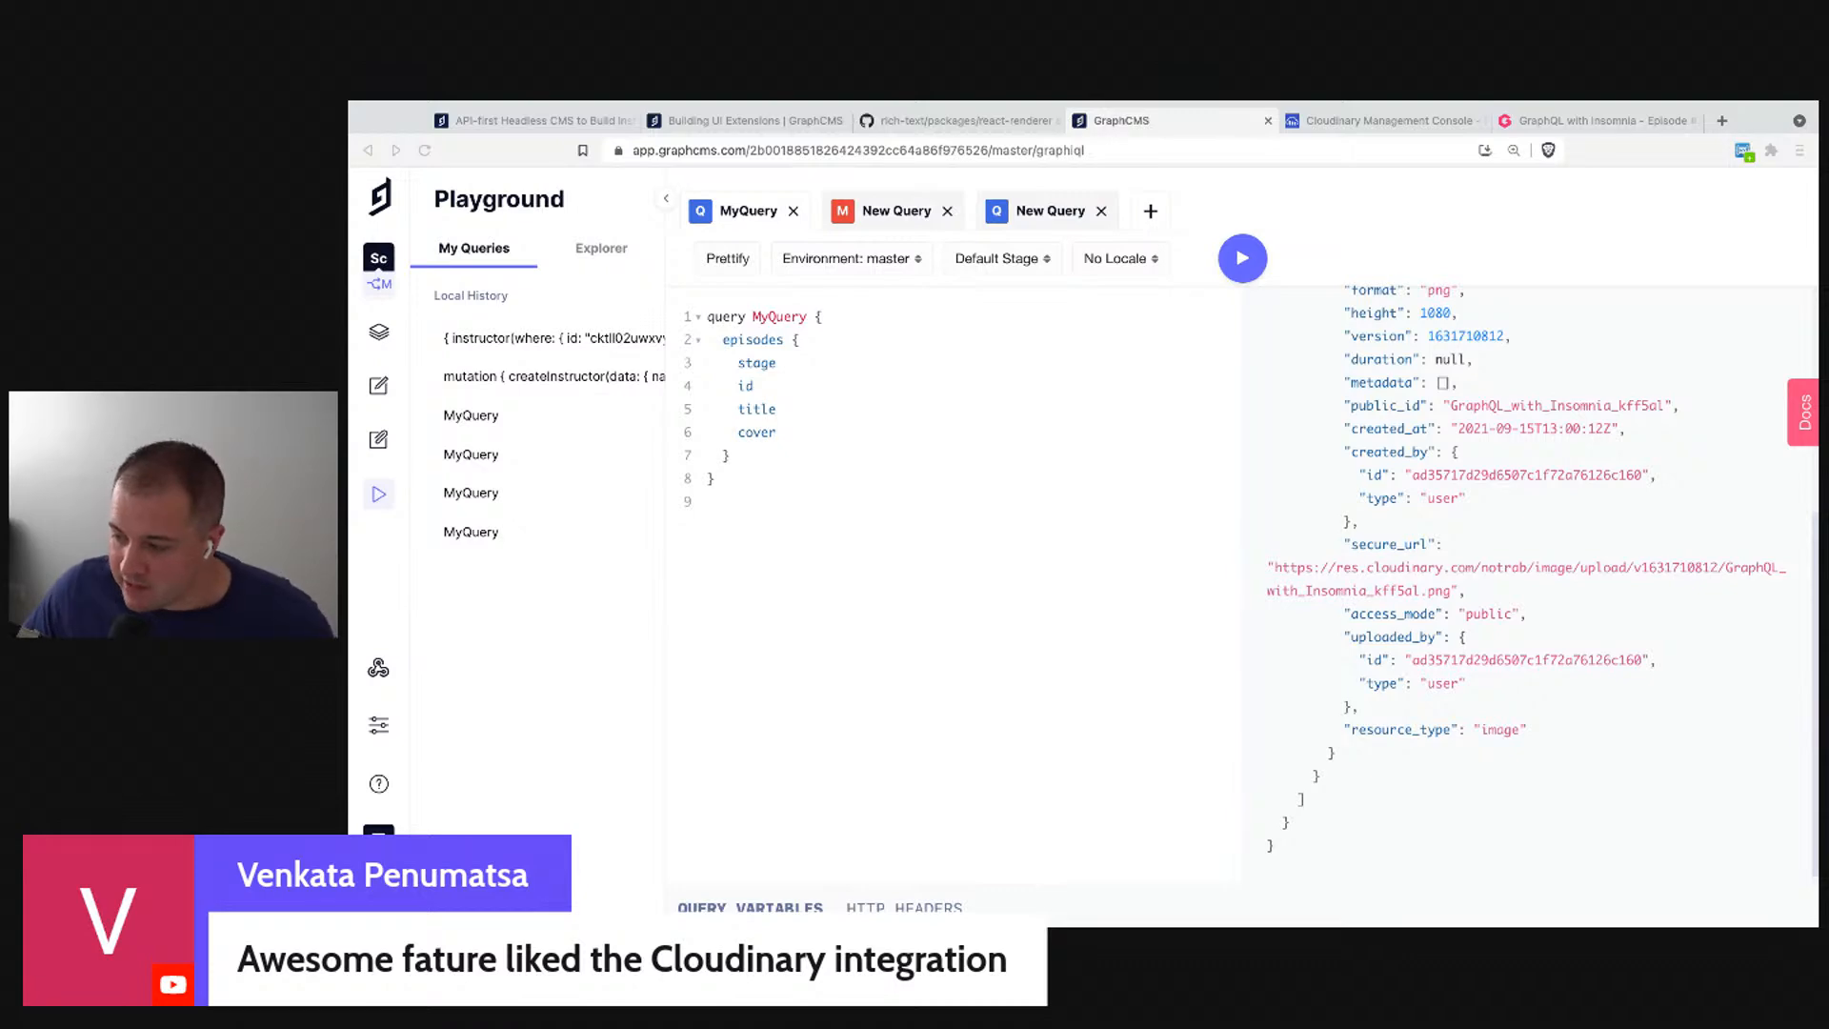
pyautogui.click(1094, 637)
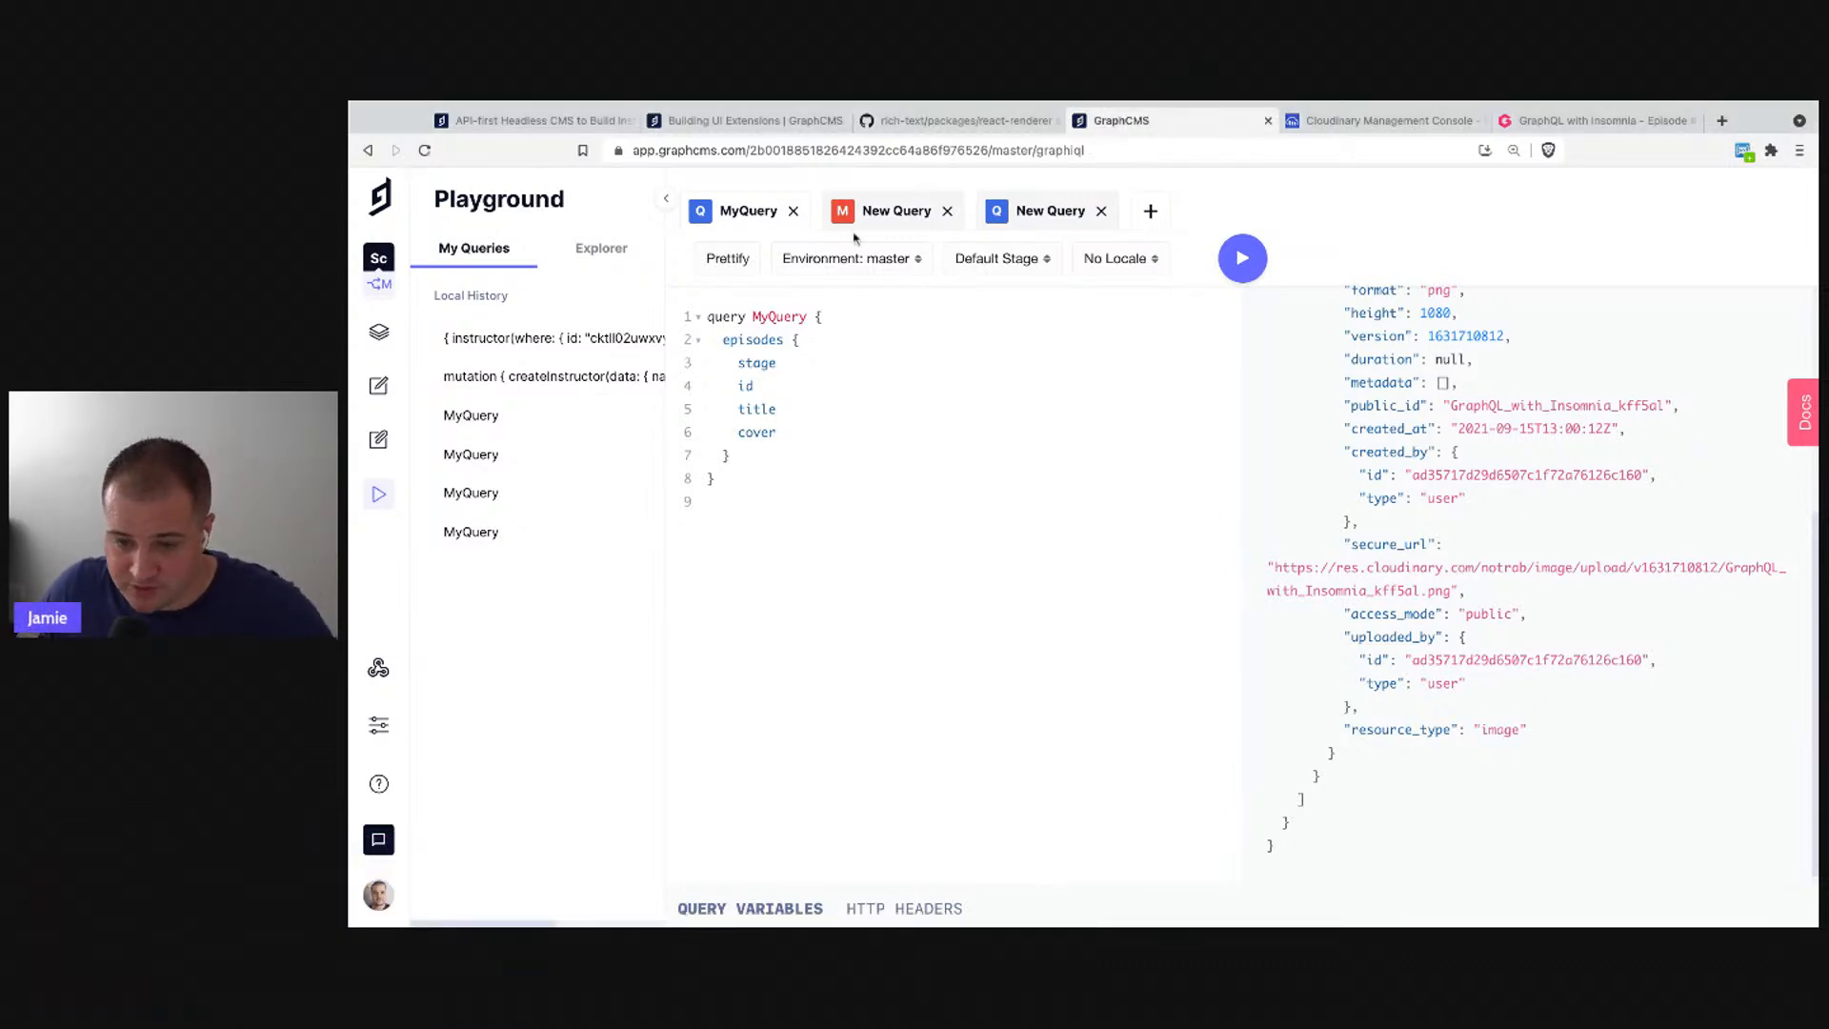
# - Navigate GitHub to the GraphCMS/graphcms-examples repository
pyautogui.click(929, 121)
pyautogui.scroll(10, 877, 534)
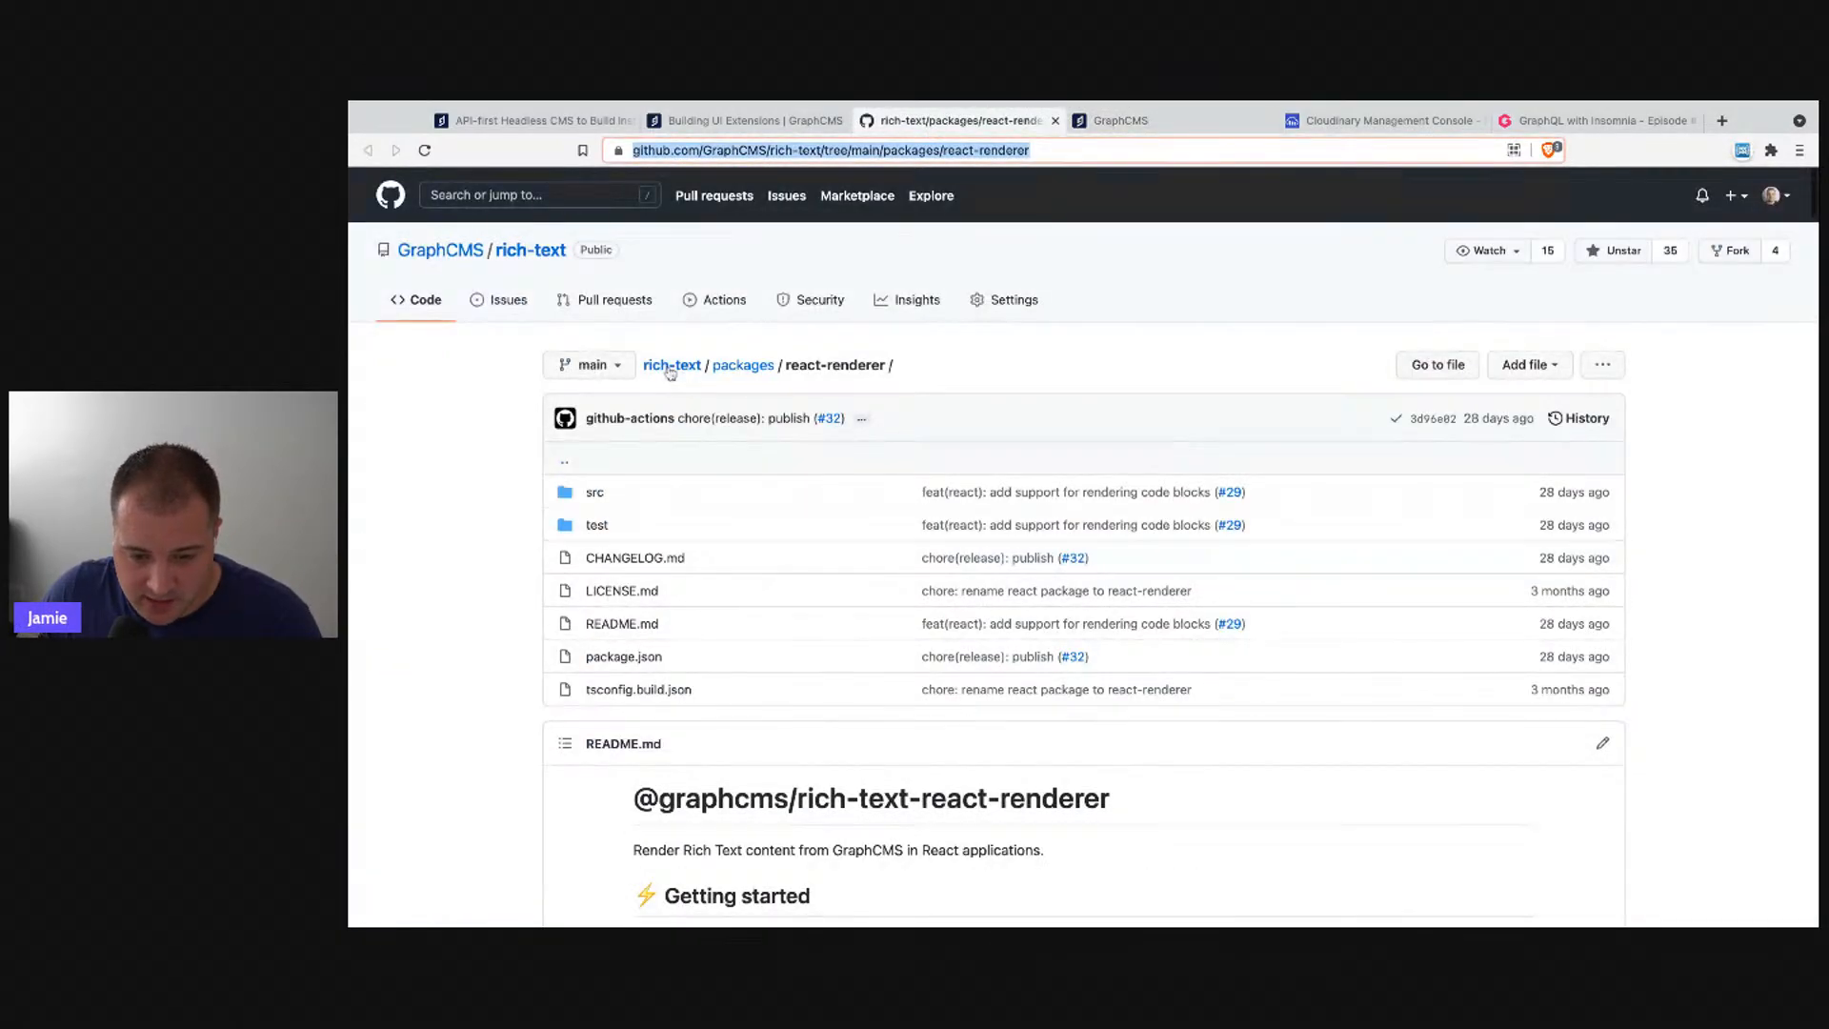
pyautogui.click(763, 149)
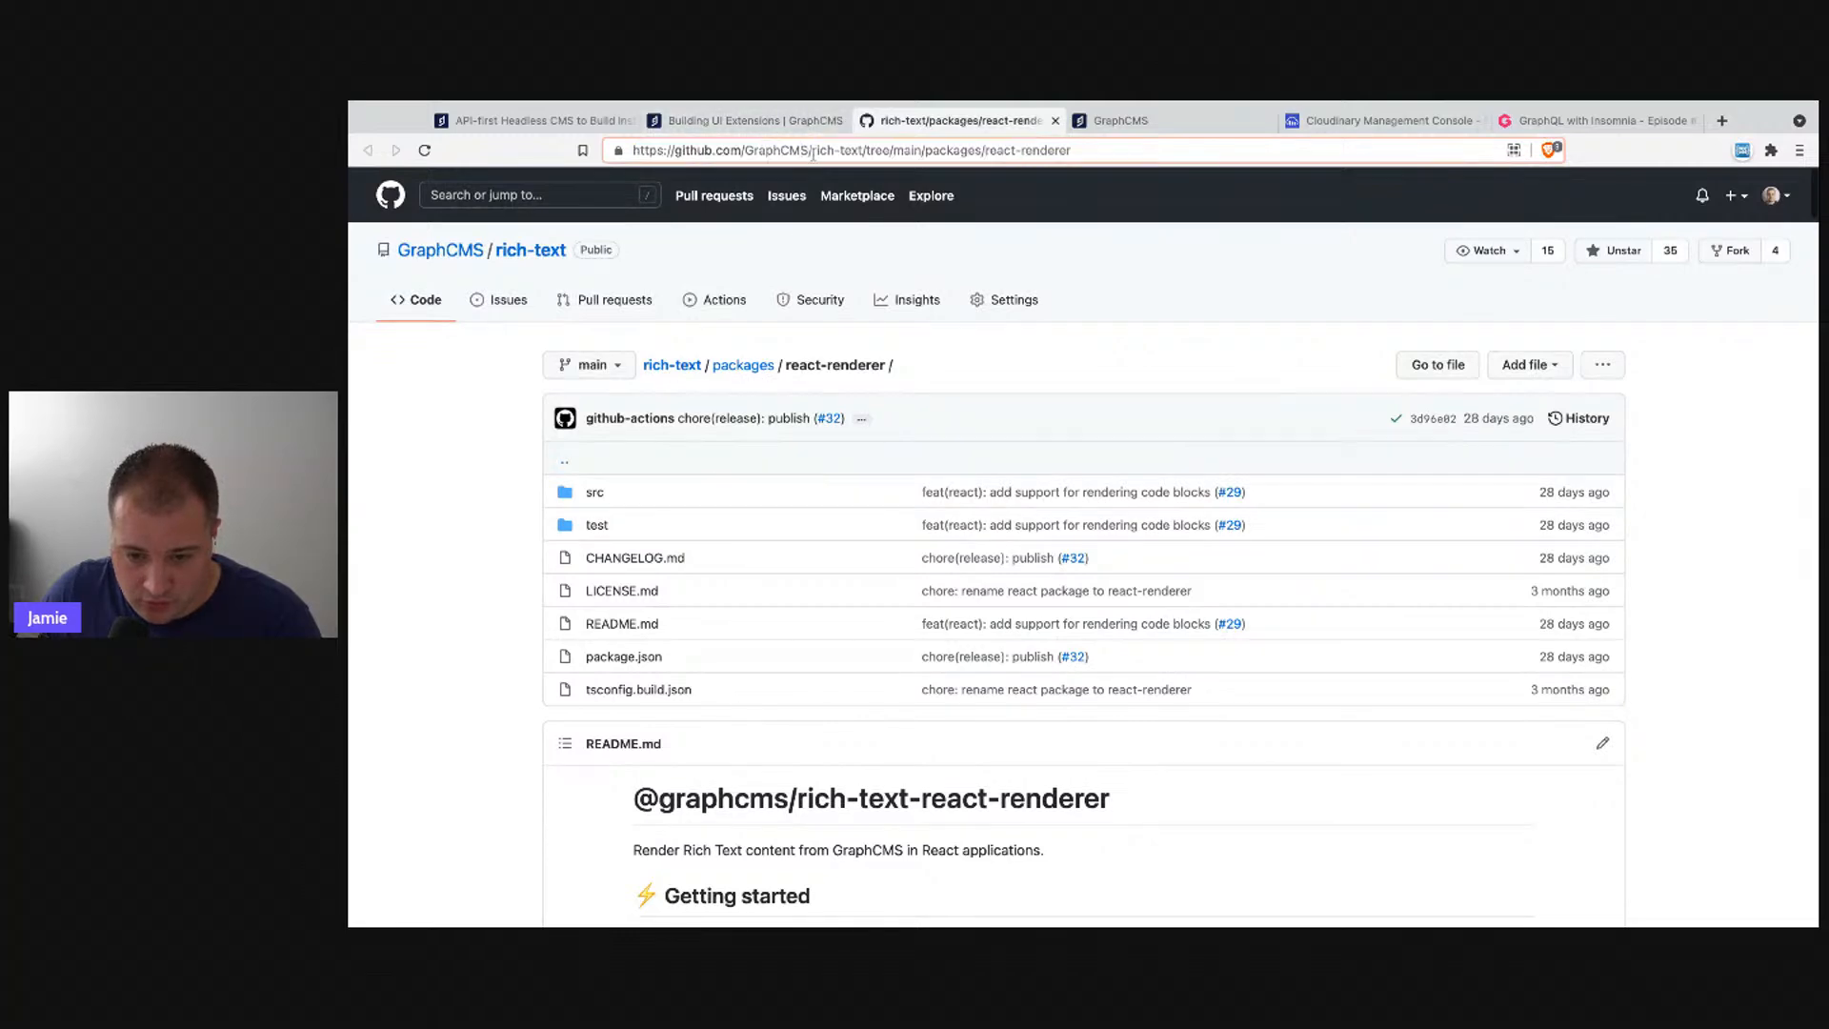
pyautogui.moveTo(813, 150); pyautogui.dragTo(1093, 160)
pyautogui.write('gra')
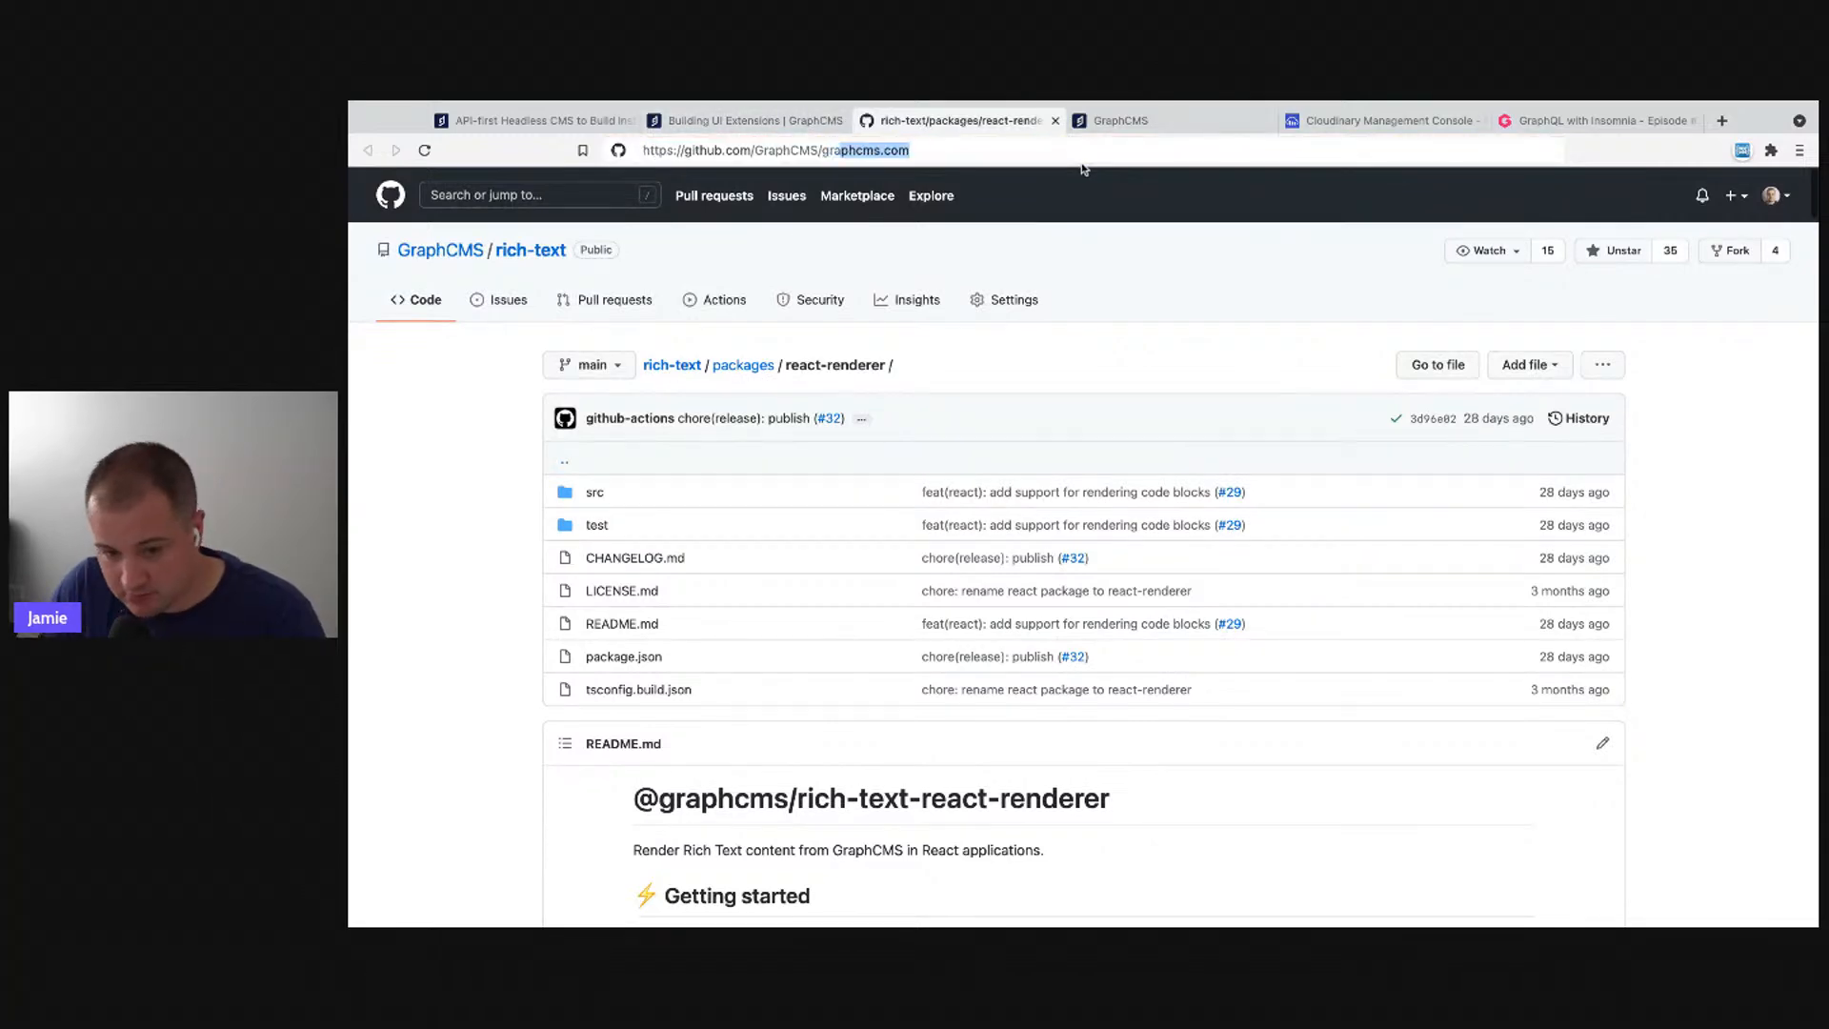
pyautogui.write('phcms-ex')
pyautogui.press('Return')
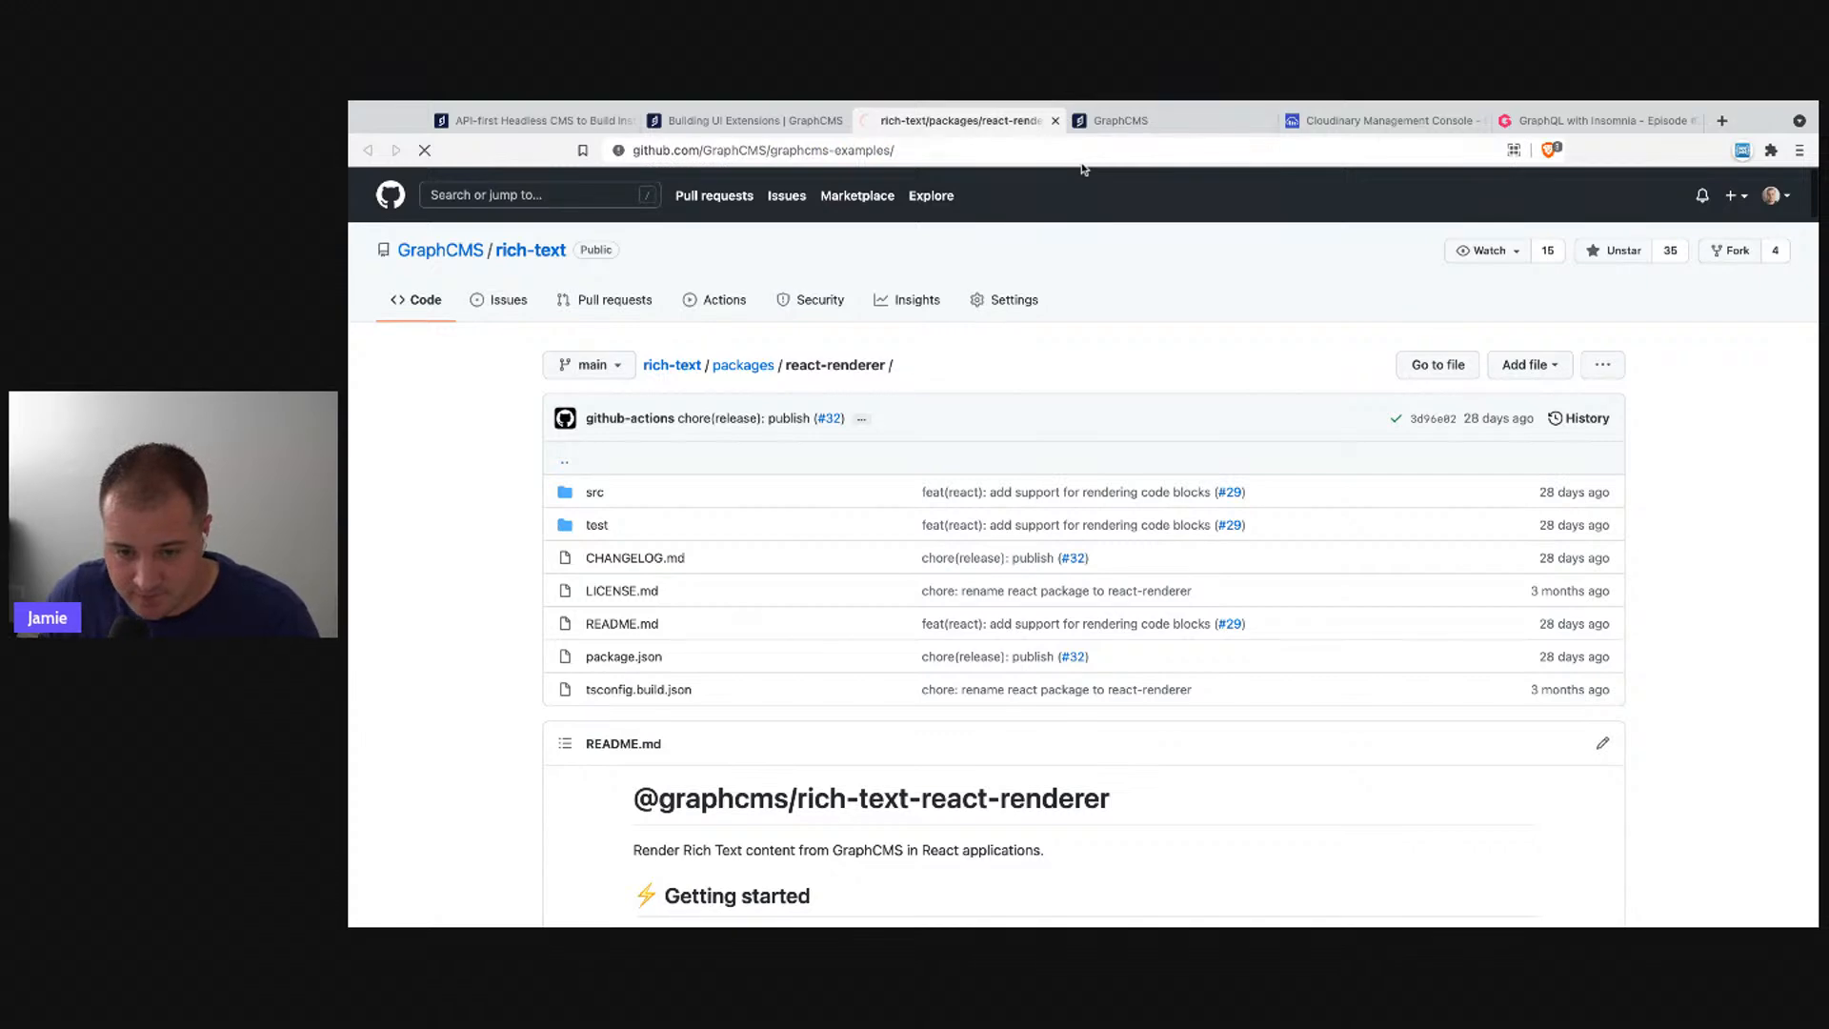
pyautogui.click(779, 150)
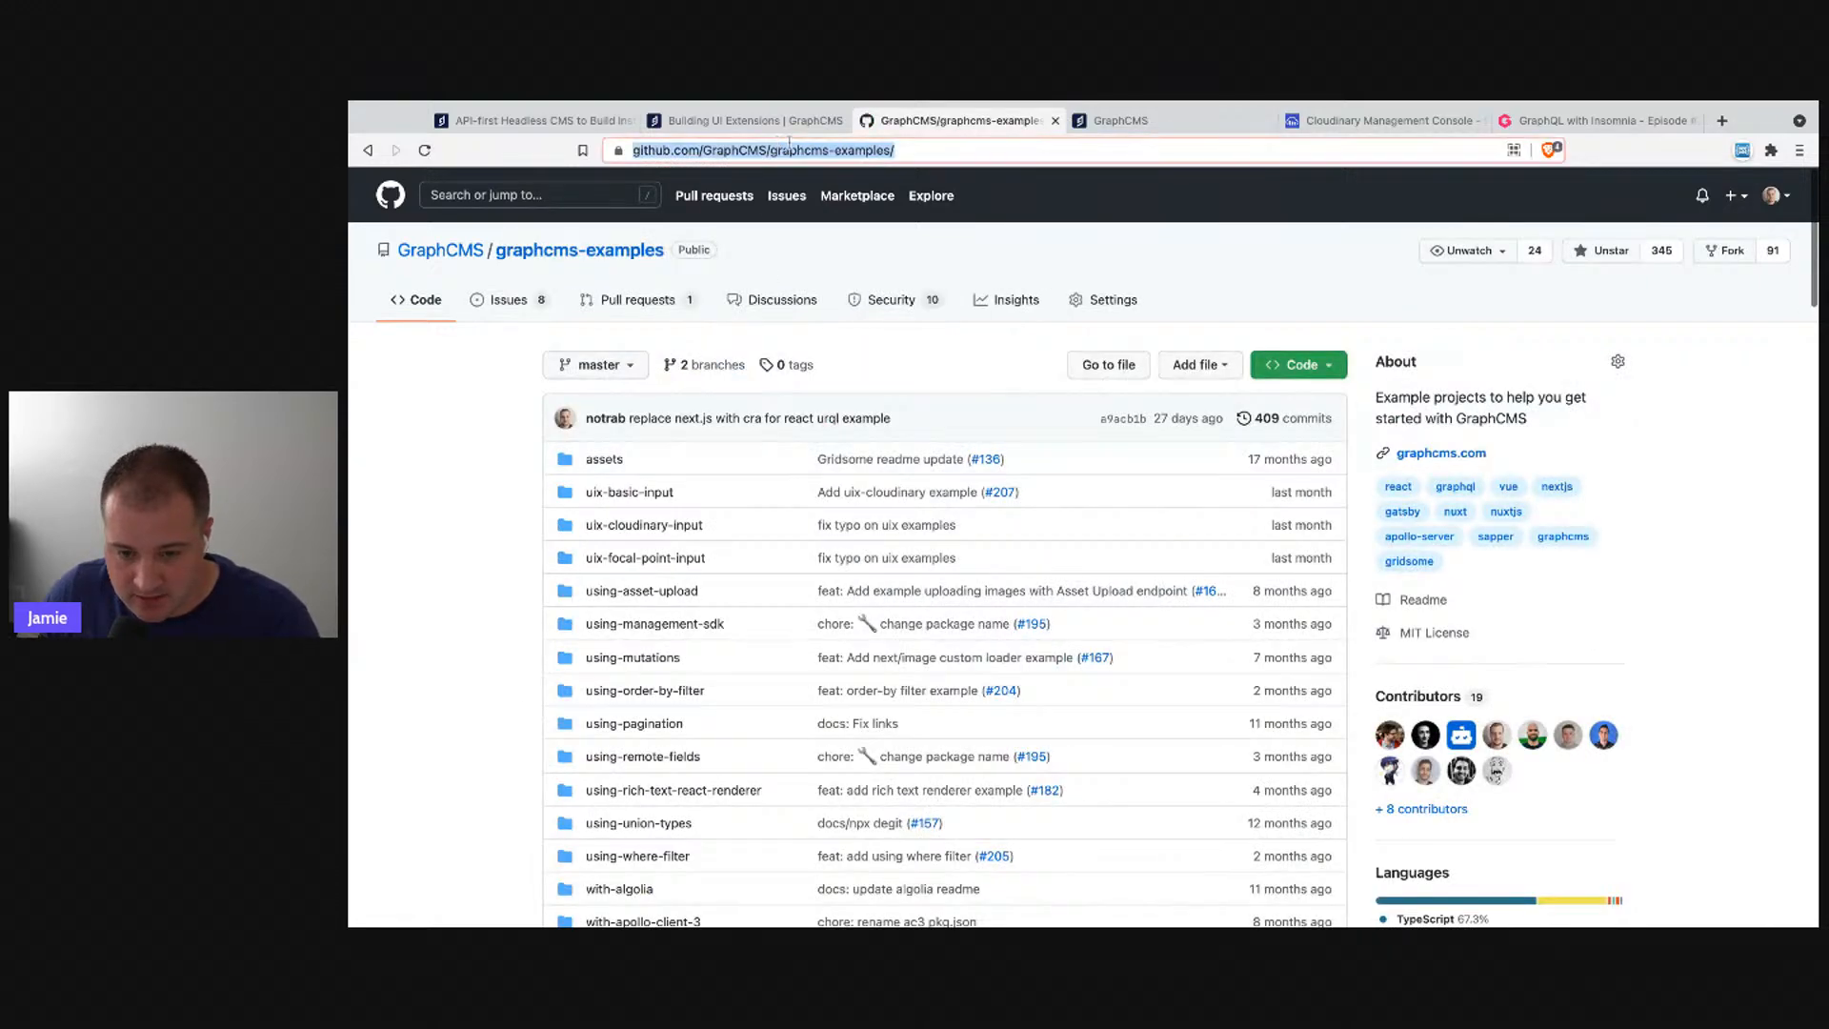
pyautogui.press('super+Tab')
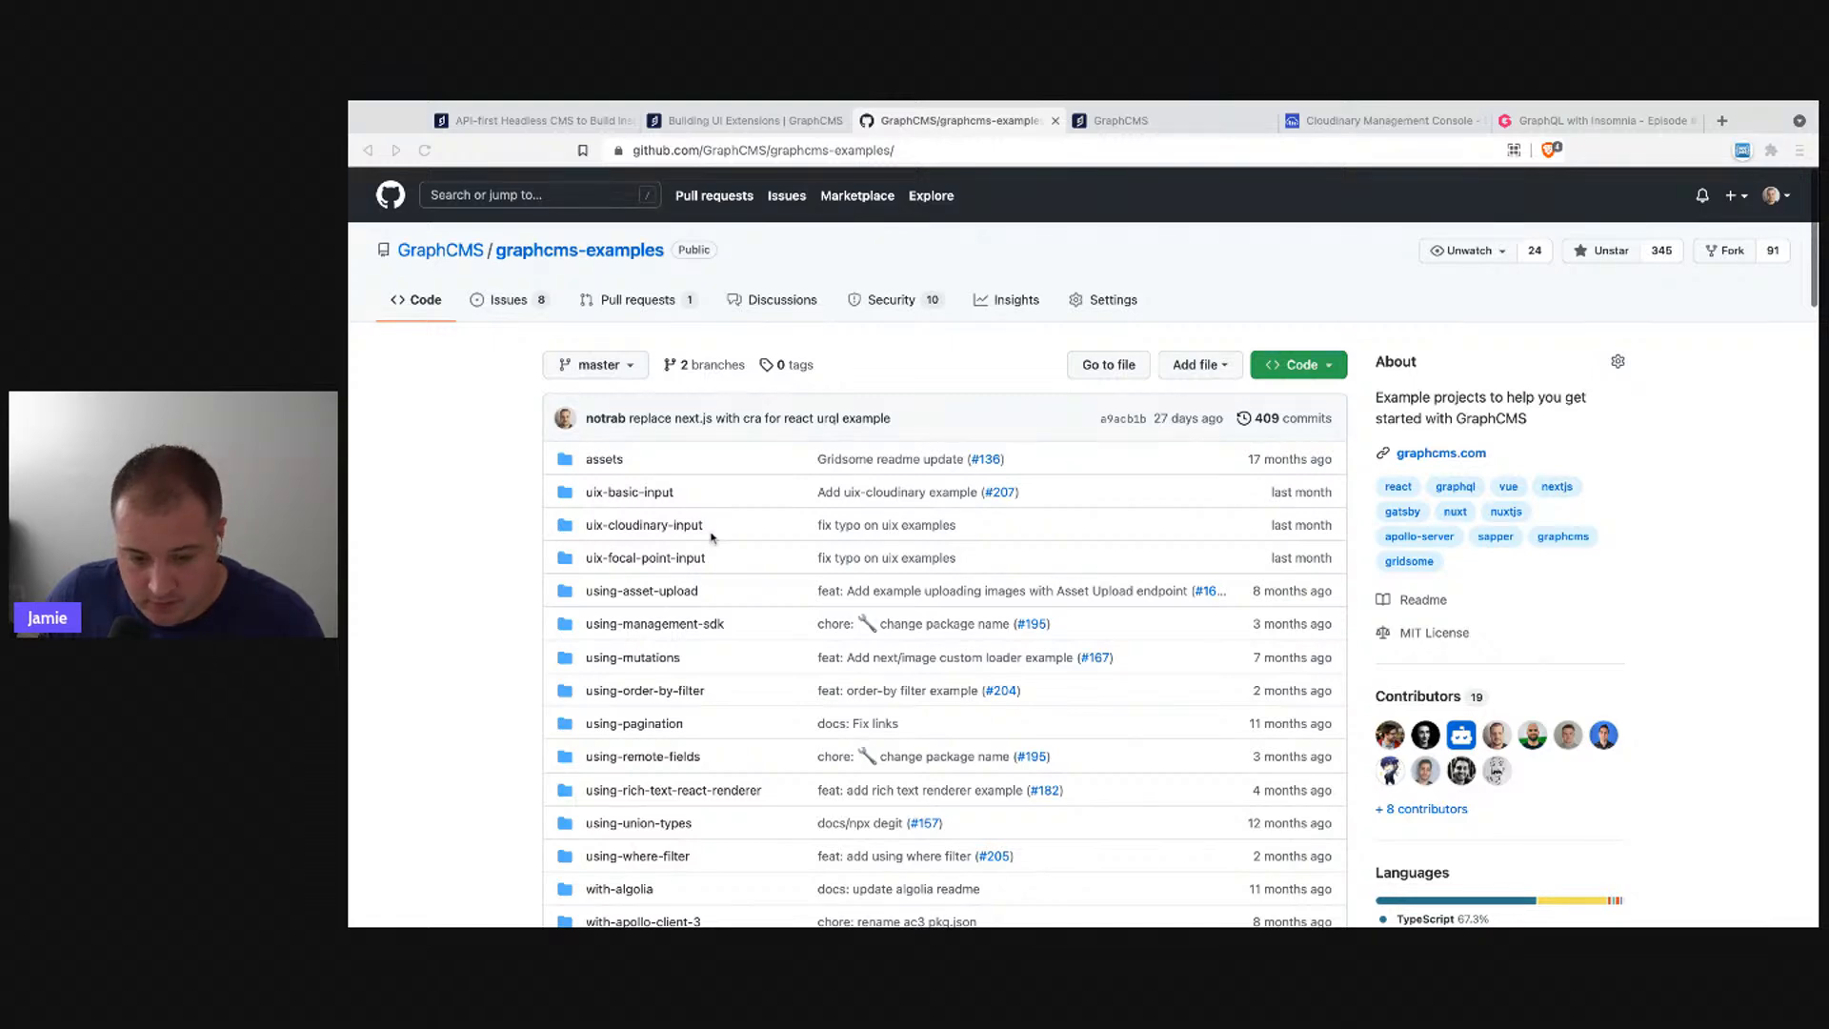
# - Open uix-cloudinary-input/src/App.tsx in the repository
pyautogui.click(658, 530)
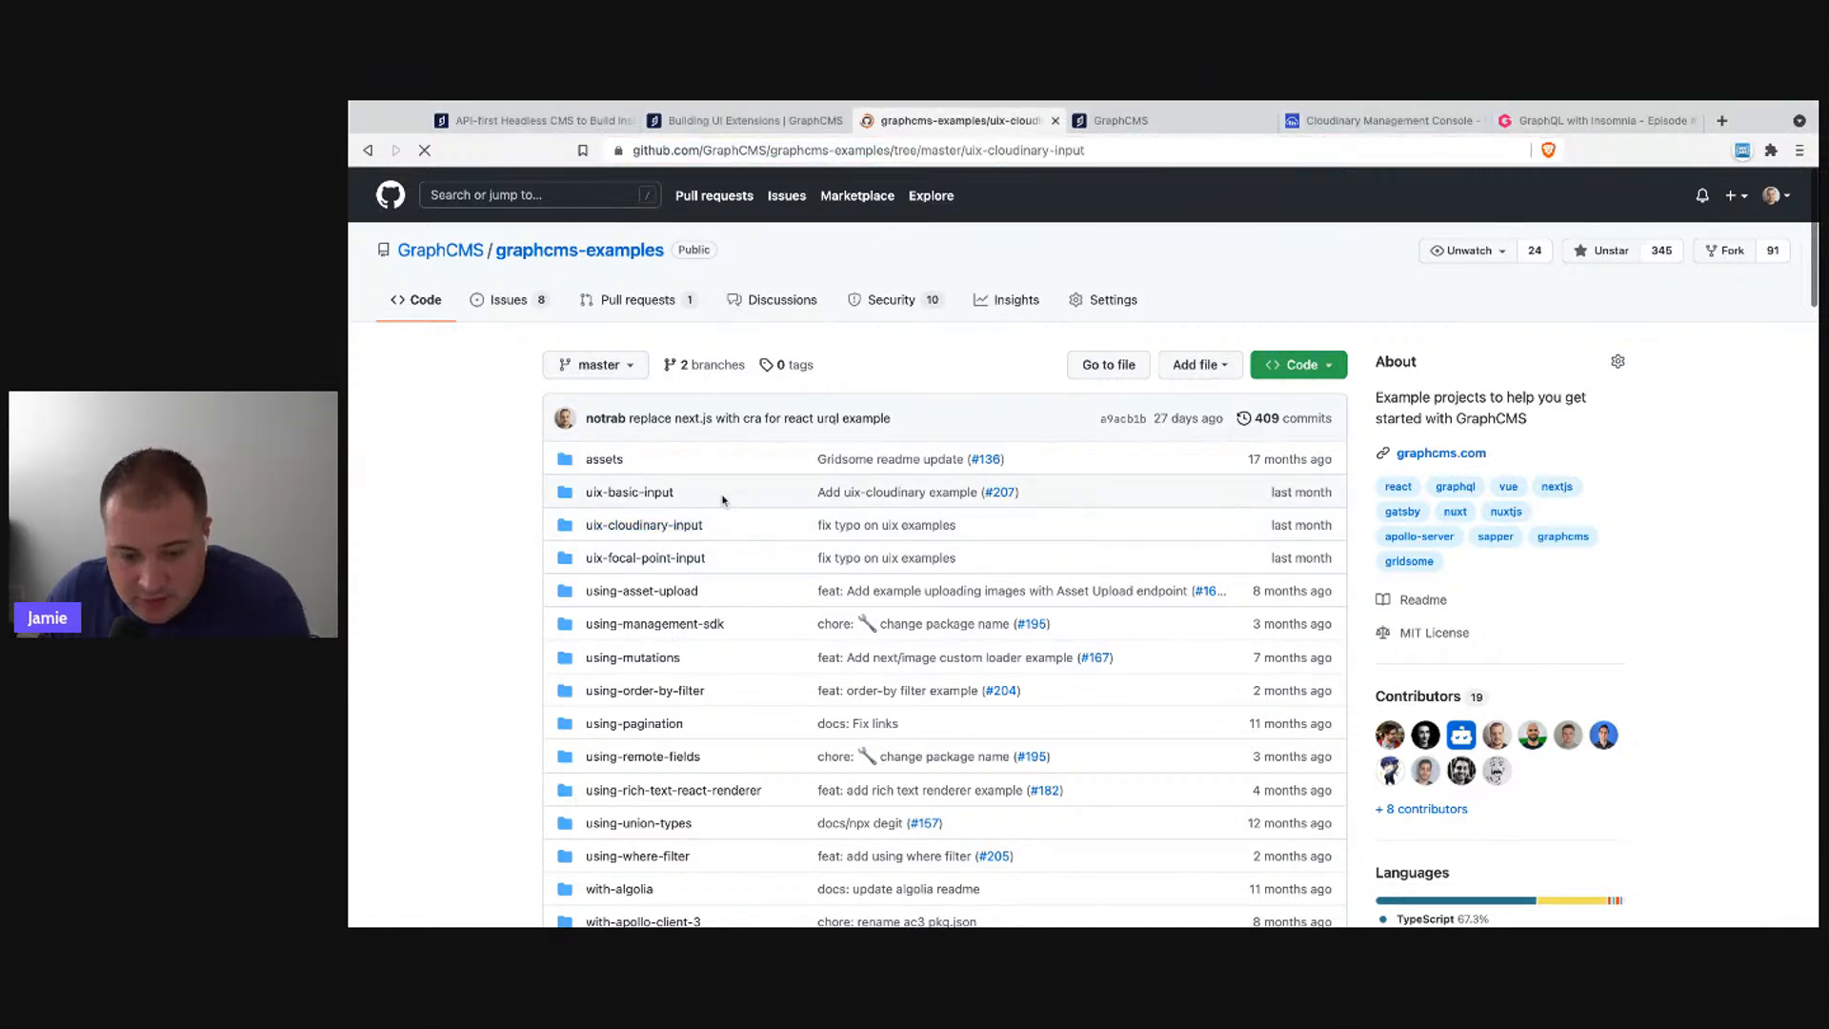
pyautogui.scroll(-10, 1069, 482)
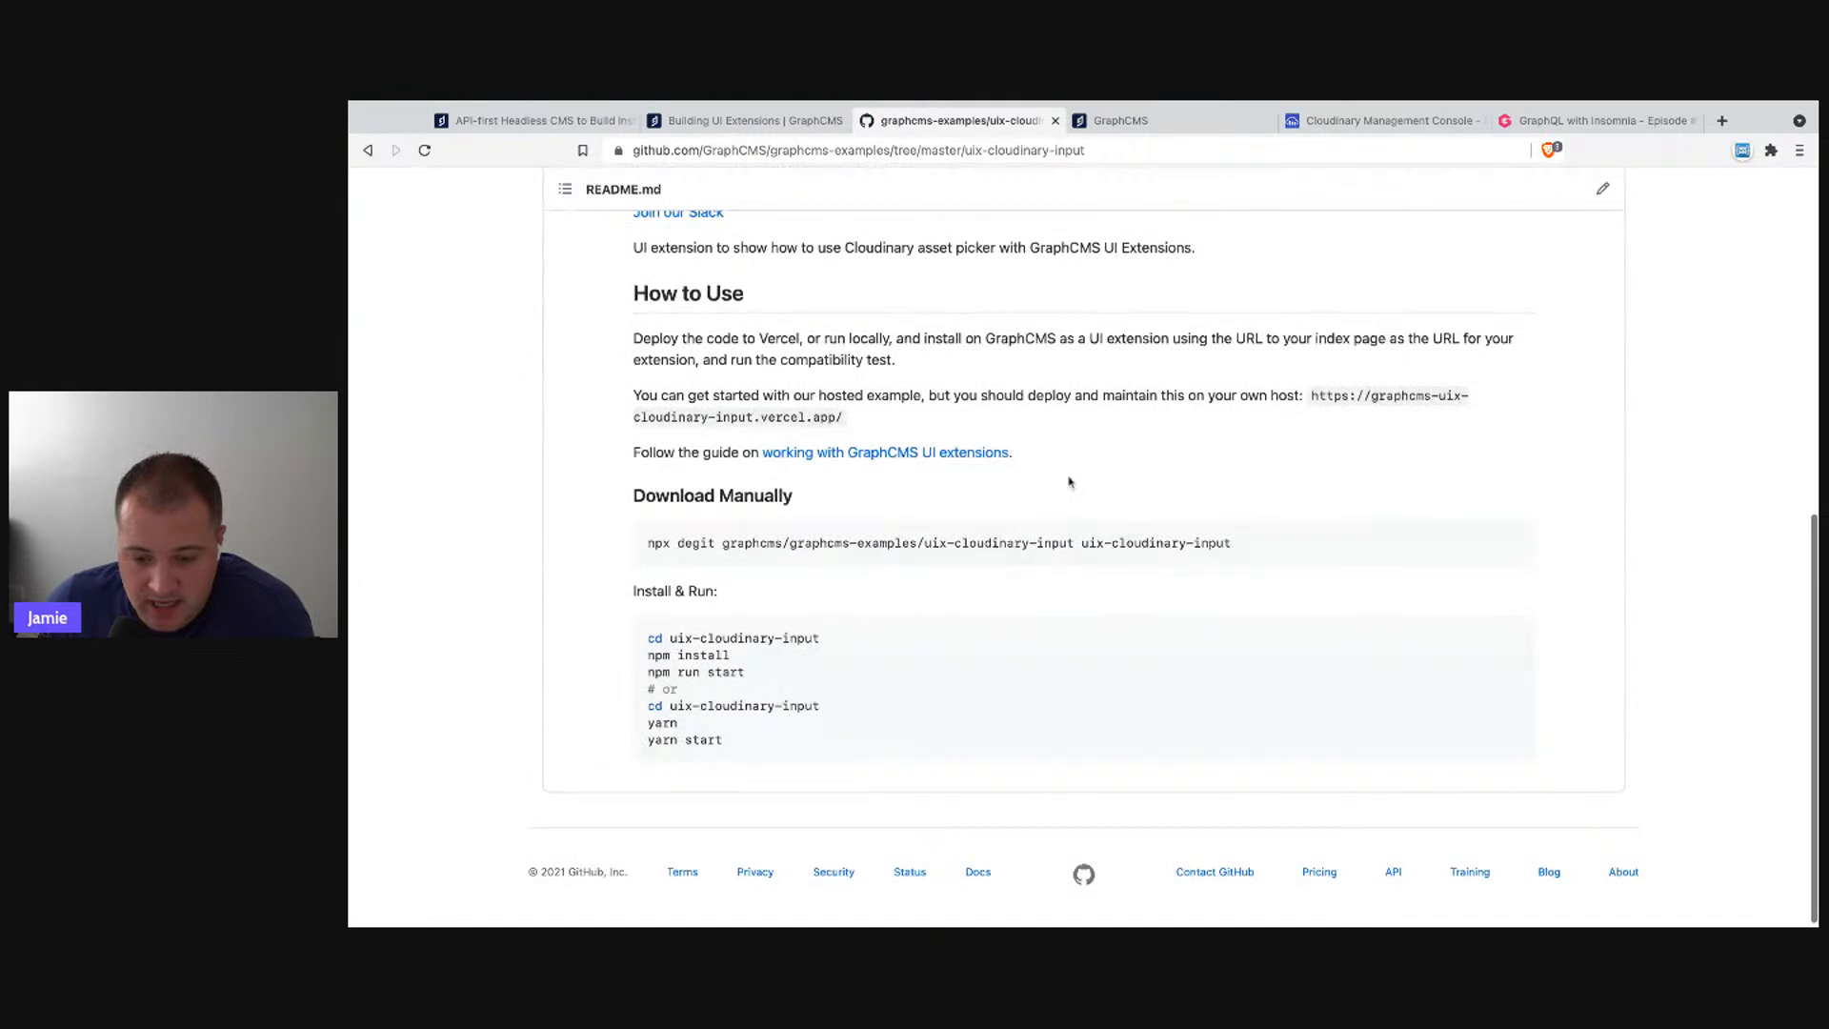
pyautogui.scroll(4, 754, 651)
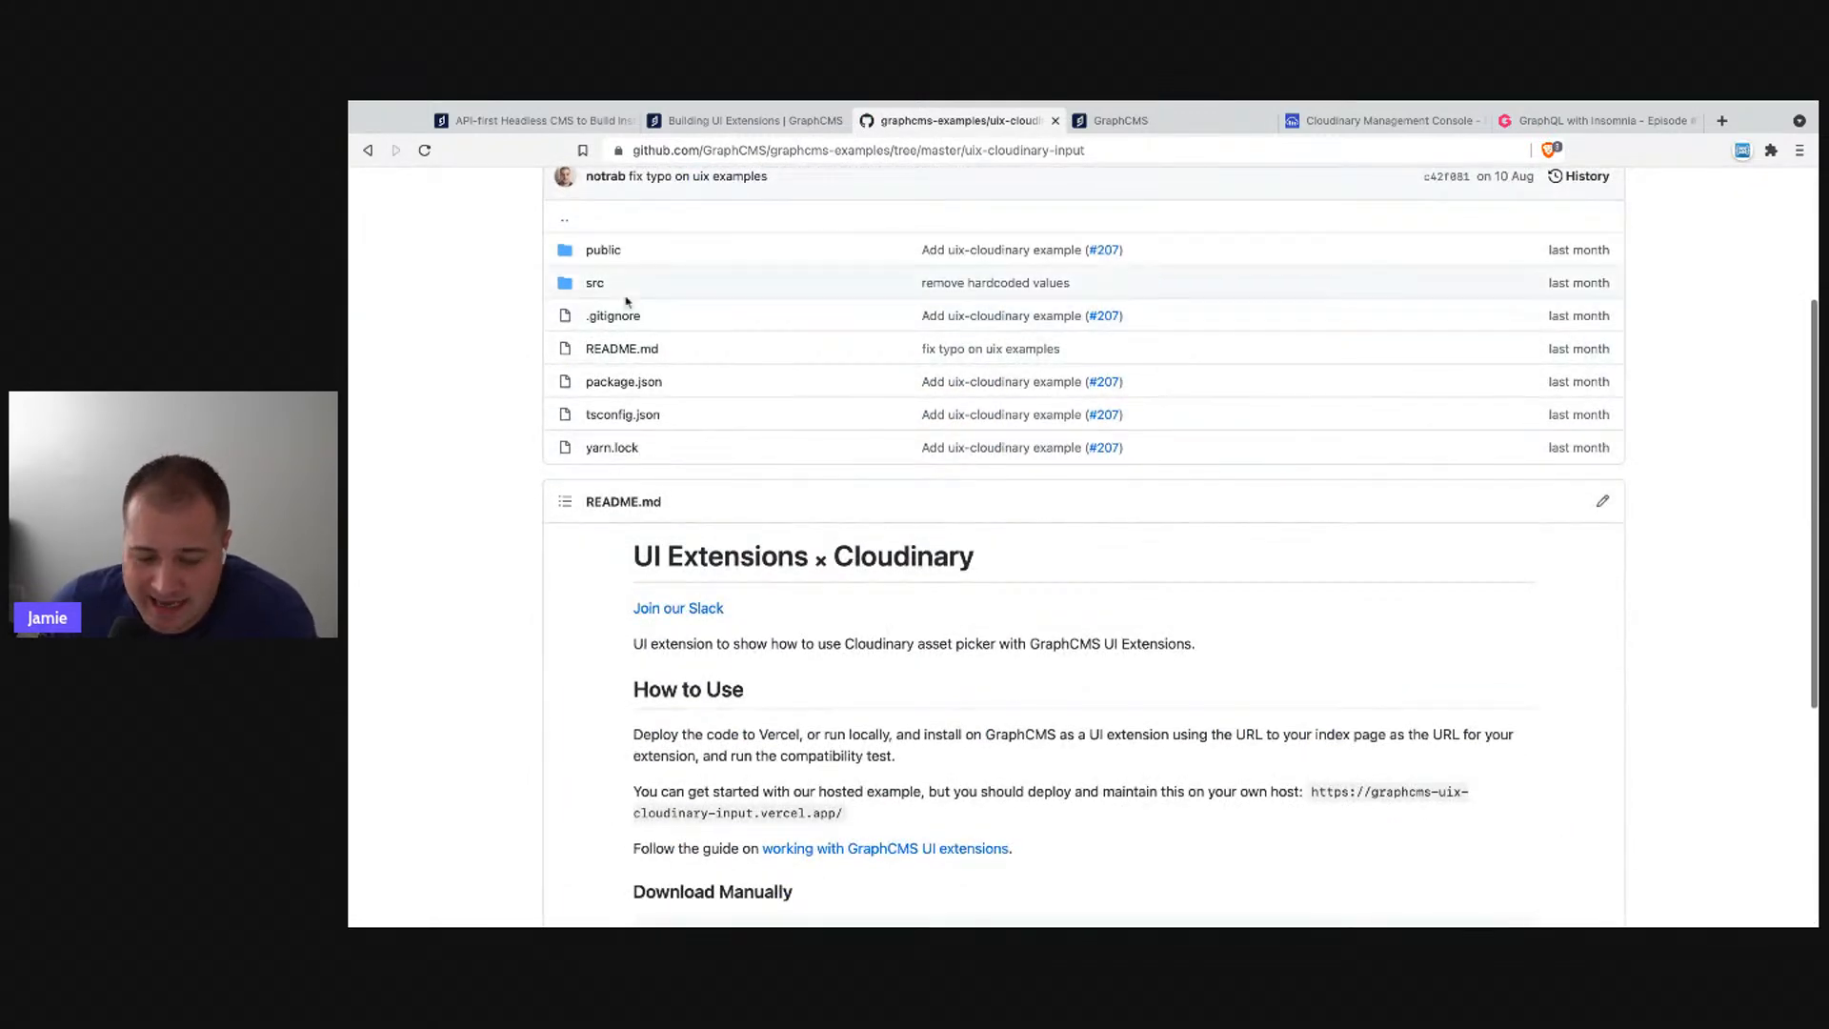
pyautogui.click(598, 283)
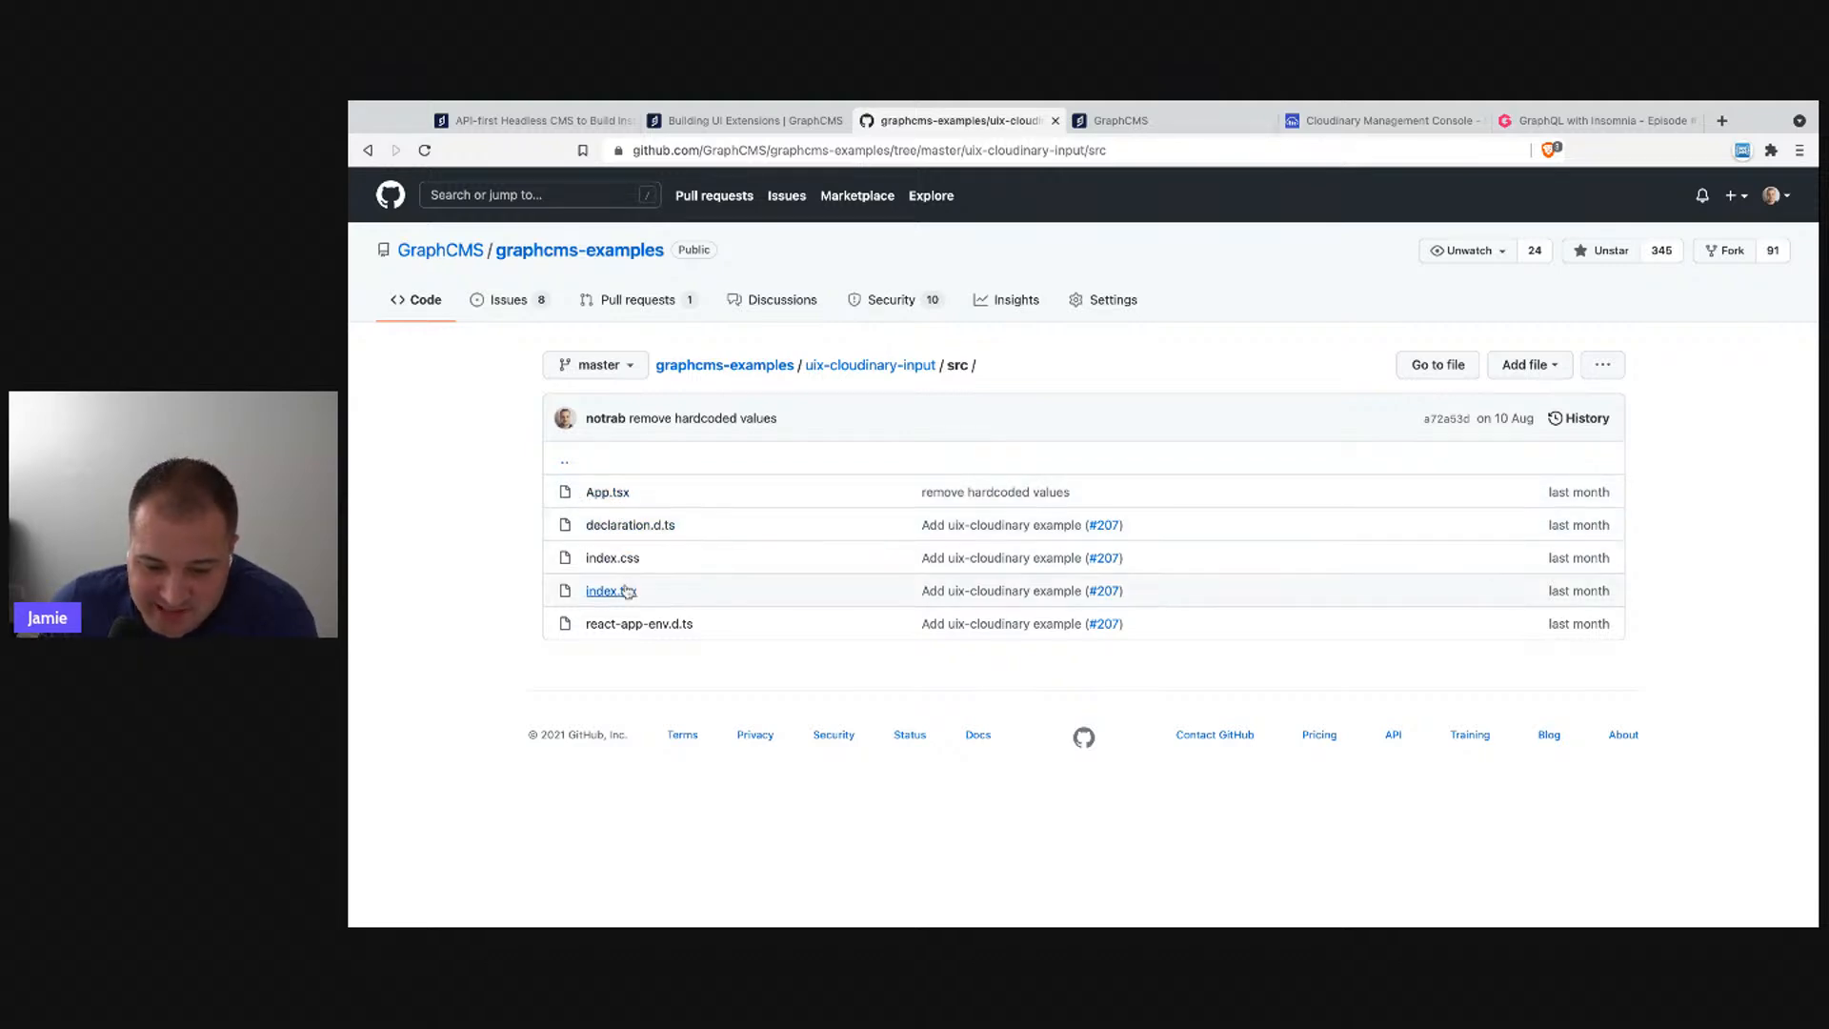
pyautogui.click(600, 492)
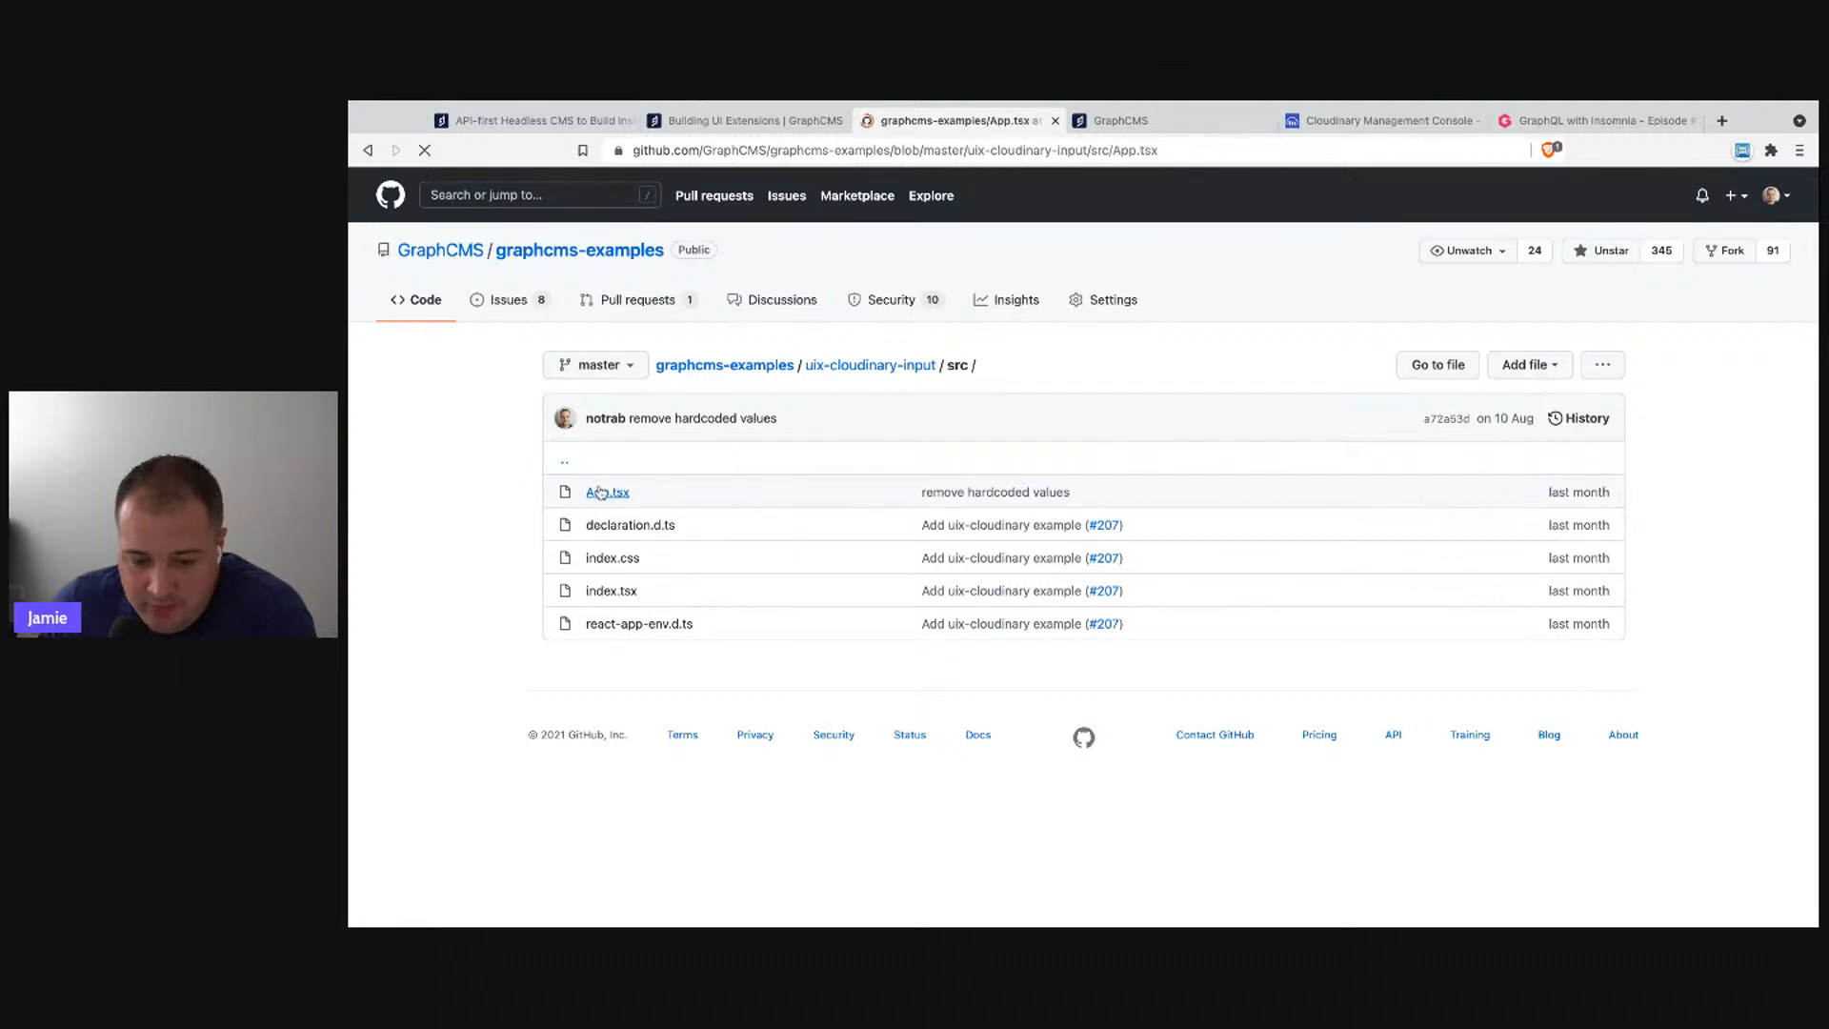
# - Zoom in and highlight App.tsx's imports, cloudinary-react on line 2 through line 11
pyautogui.scroll(-2, 907, 616)
pyautogui.scroll(-2, 907, 616)
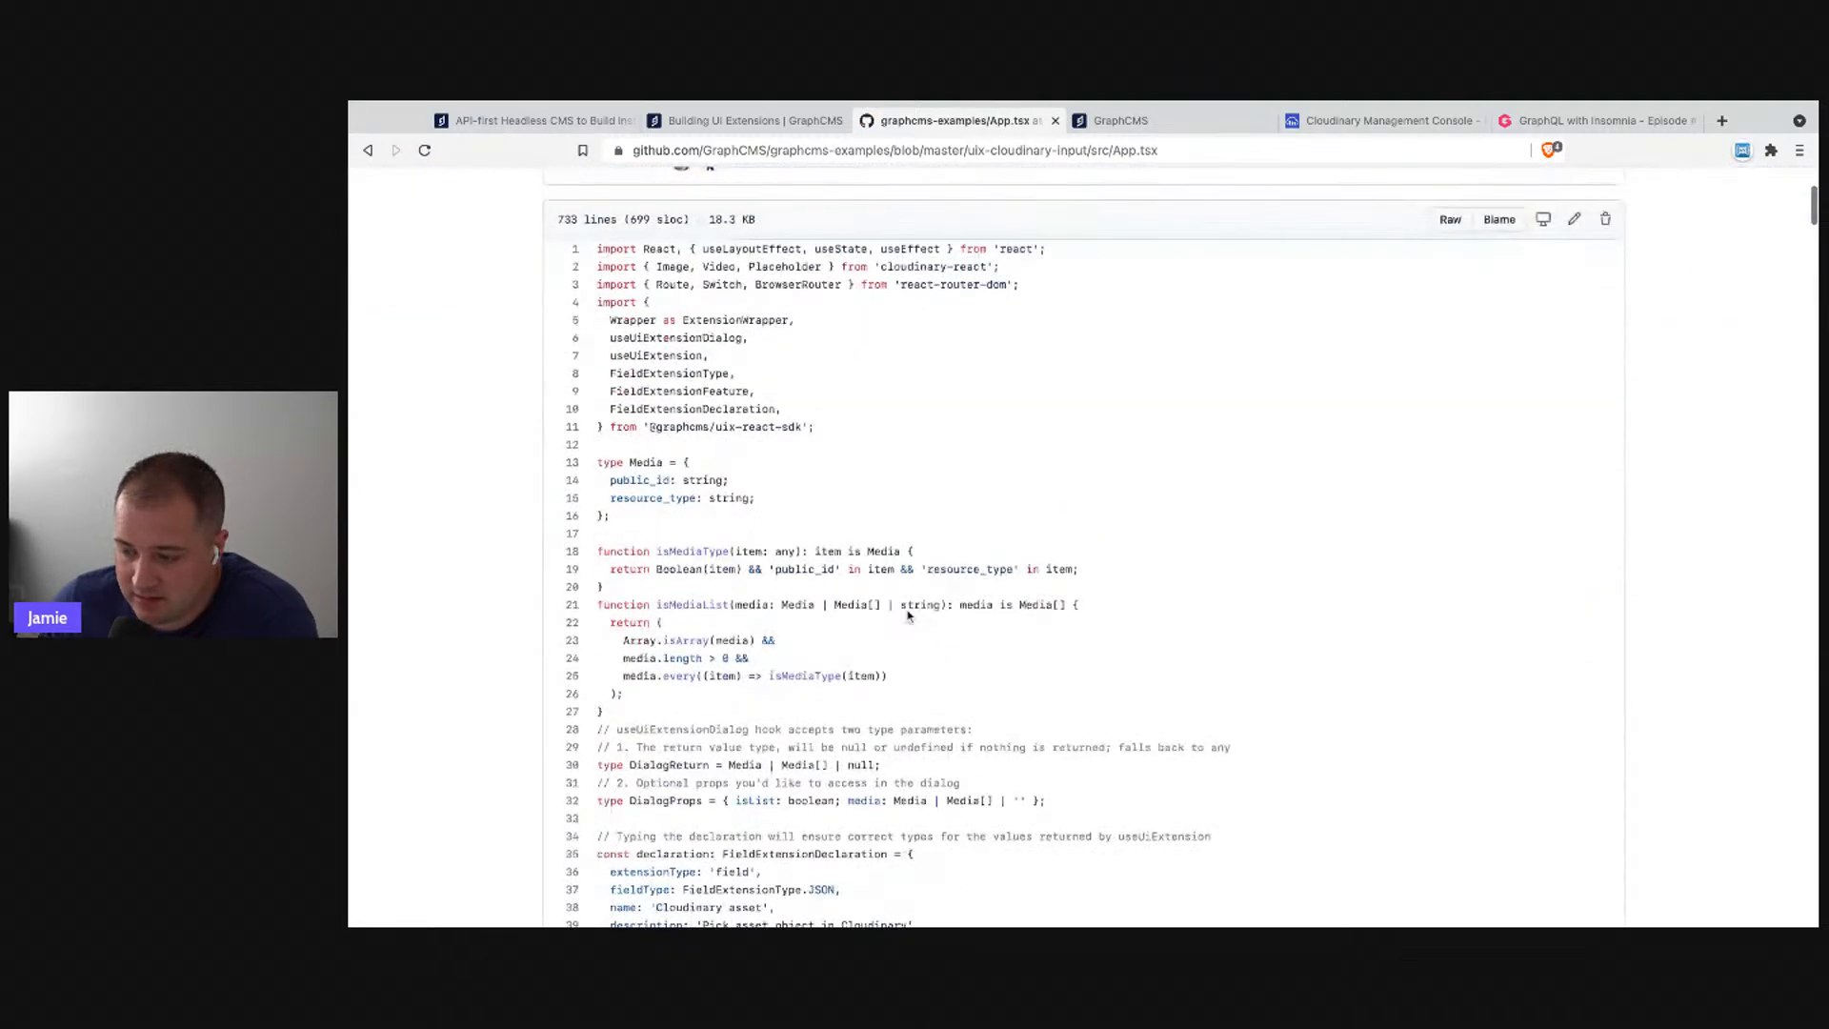
pyautogui.hotkey('ctrl', '+')
pyautogui.hotkey('ctrl', '+')
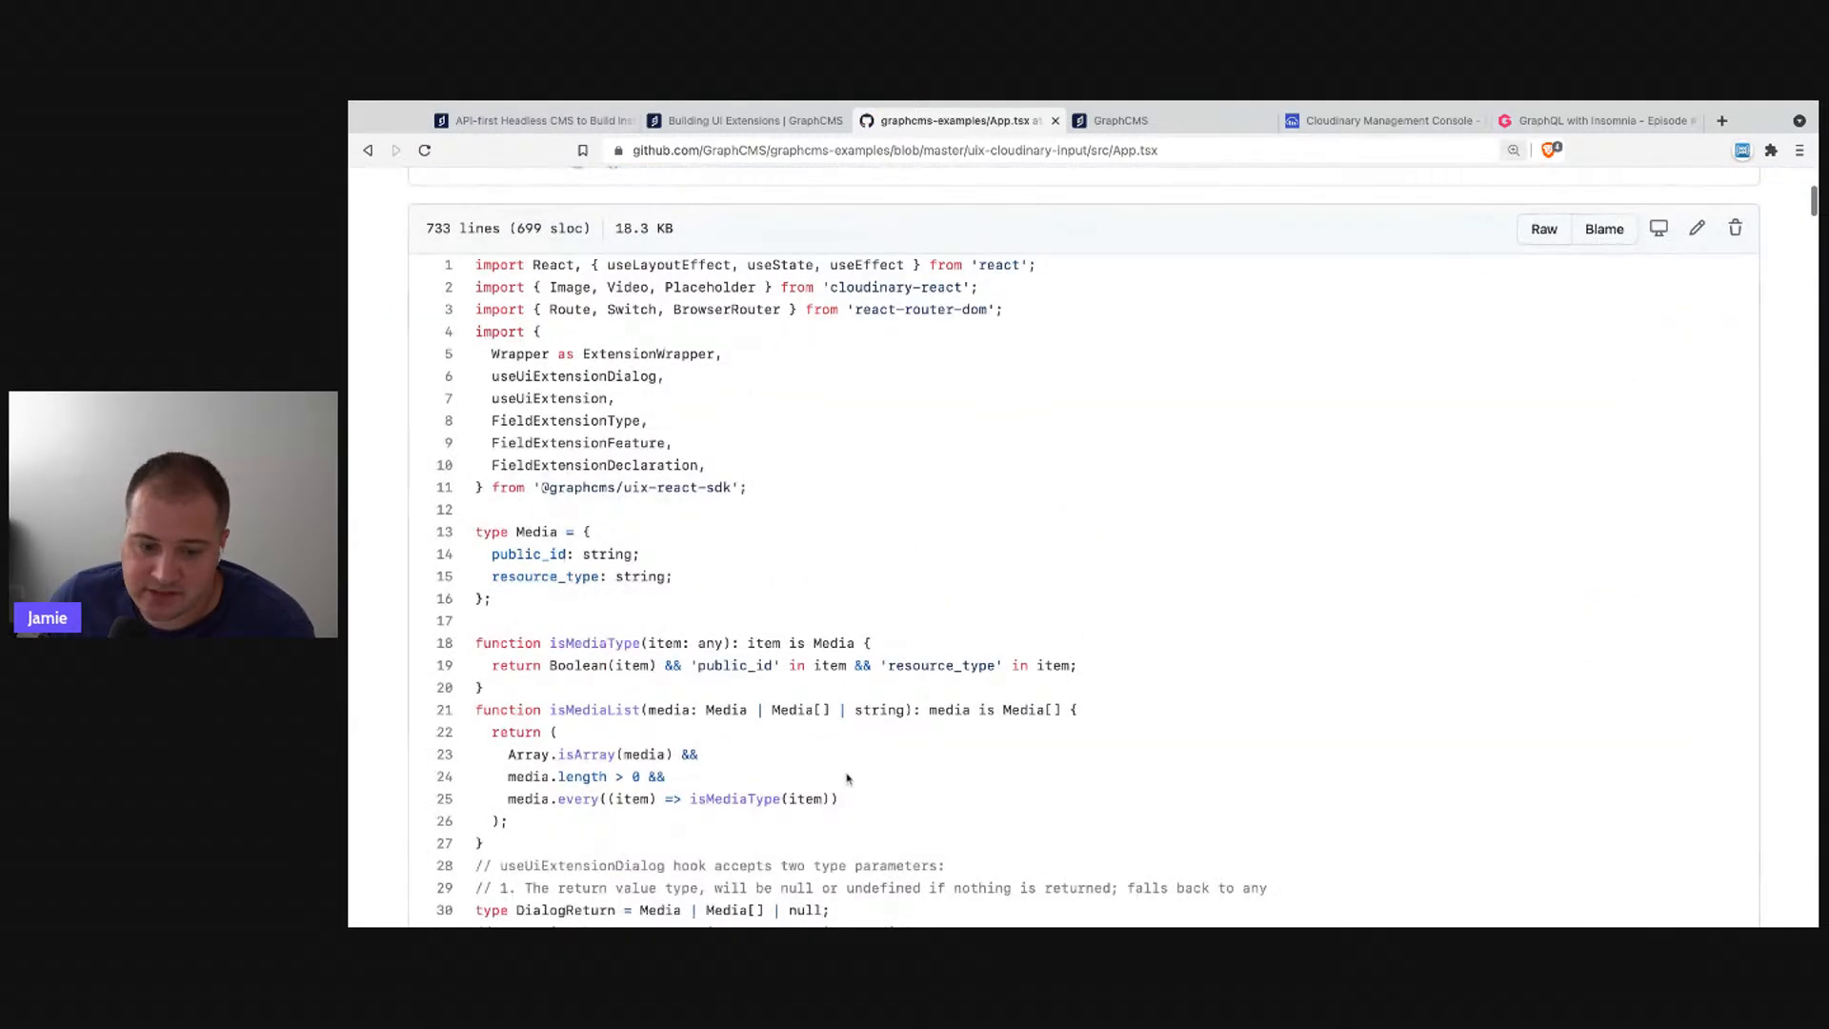
pyautogui.scroll(-6, 846, 775)
pyautogui.scroll(8, 842, 738)
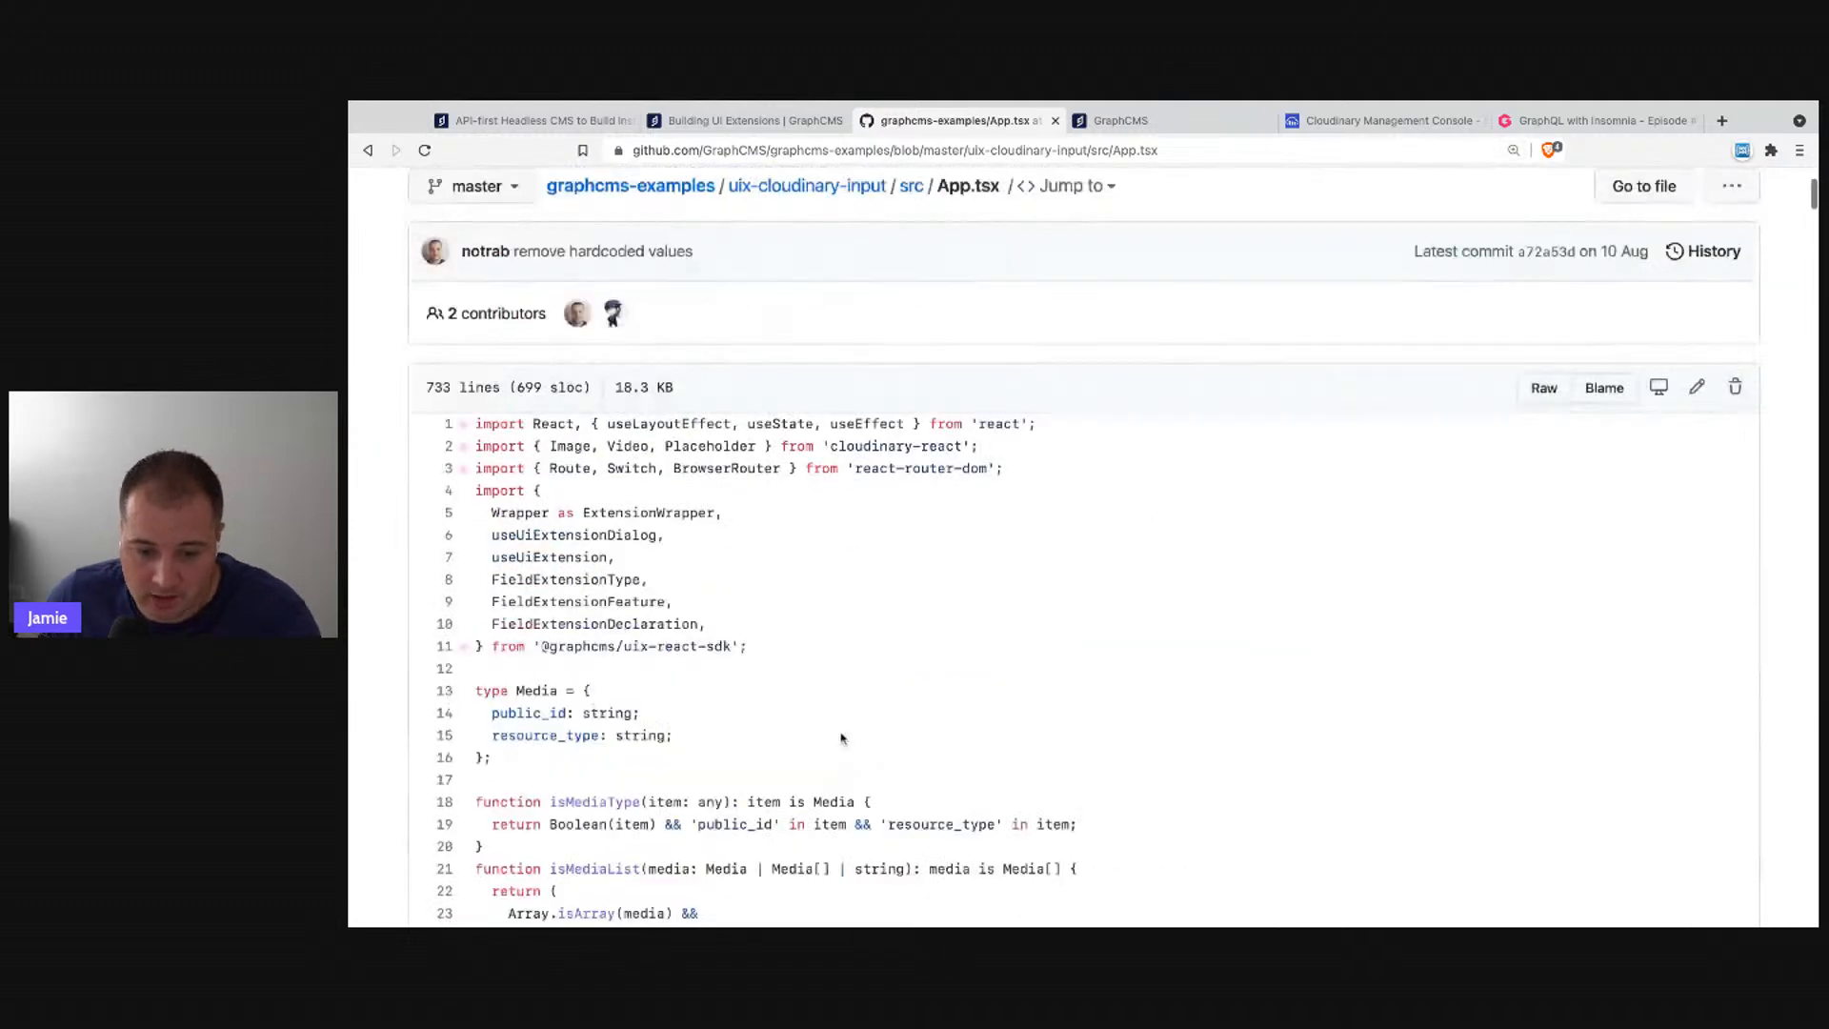
pyautogui.tripleClick(743, 448)
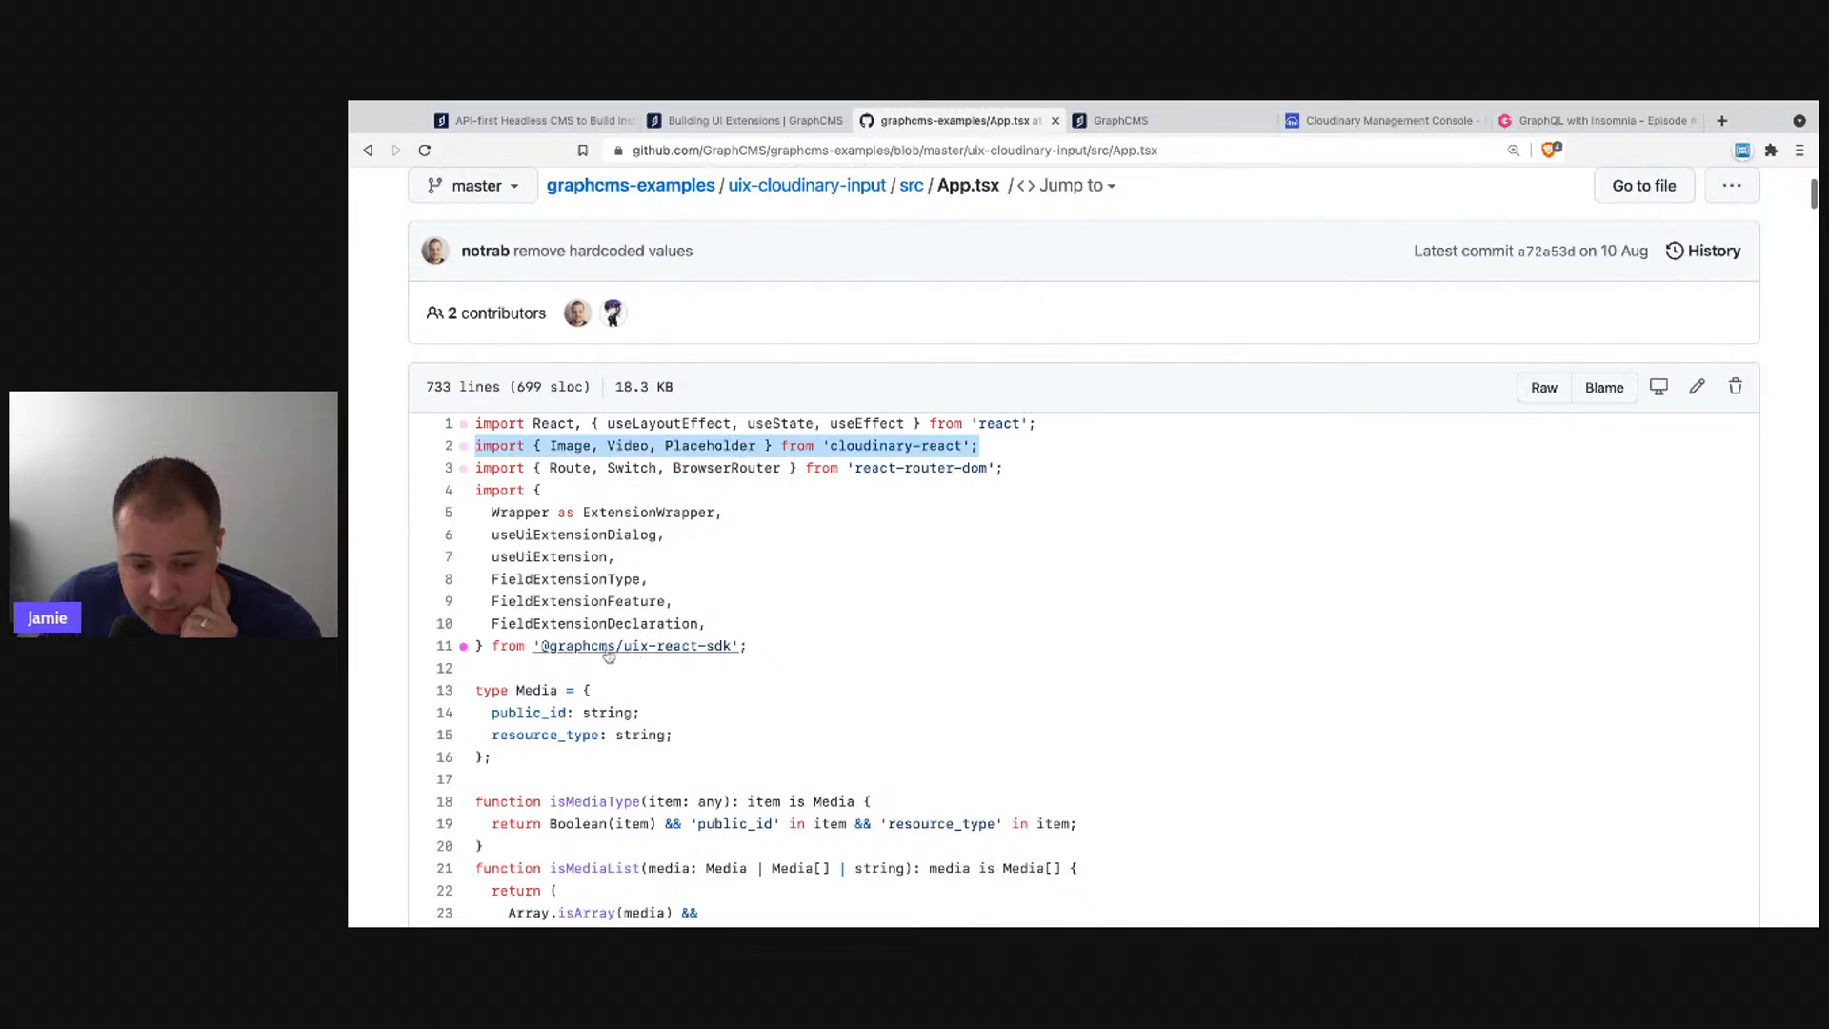
pyautogui.moveTo(753, 647); pyautogui.dragTo(472, 466)
pyautogui.click(933, 585)
# - Scroll through the rest of the App.tsx source code
pyautogui.scroll(-3, 943, 588)
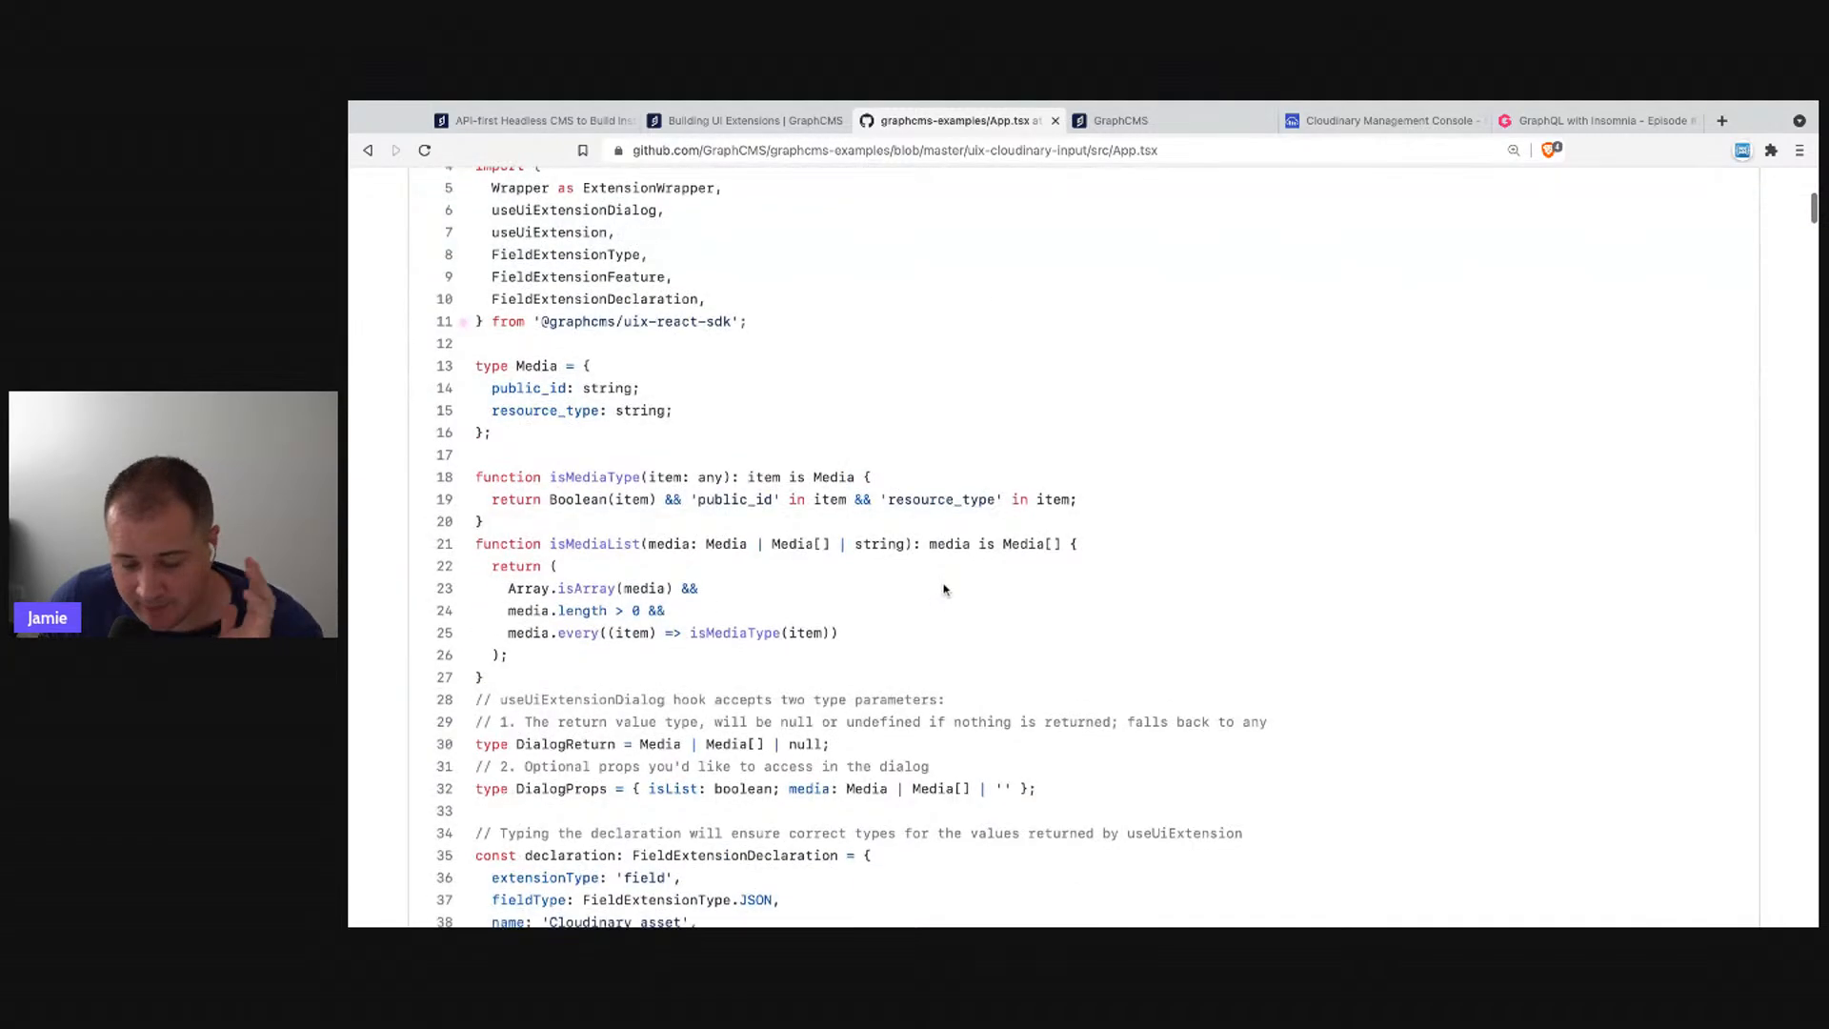
pyautogui.scroll(-8, 943, 588)
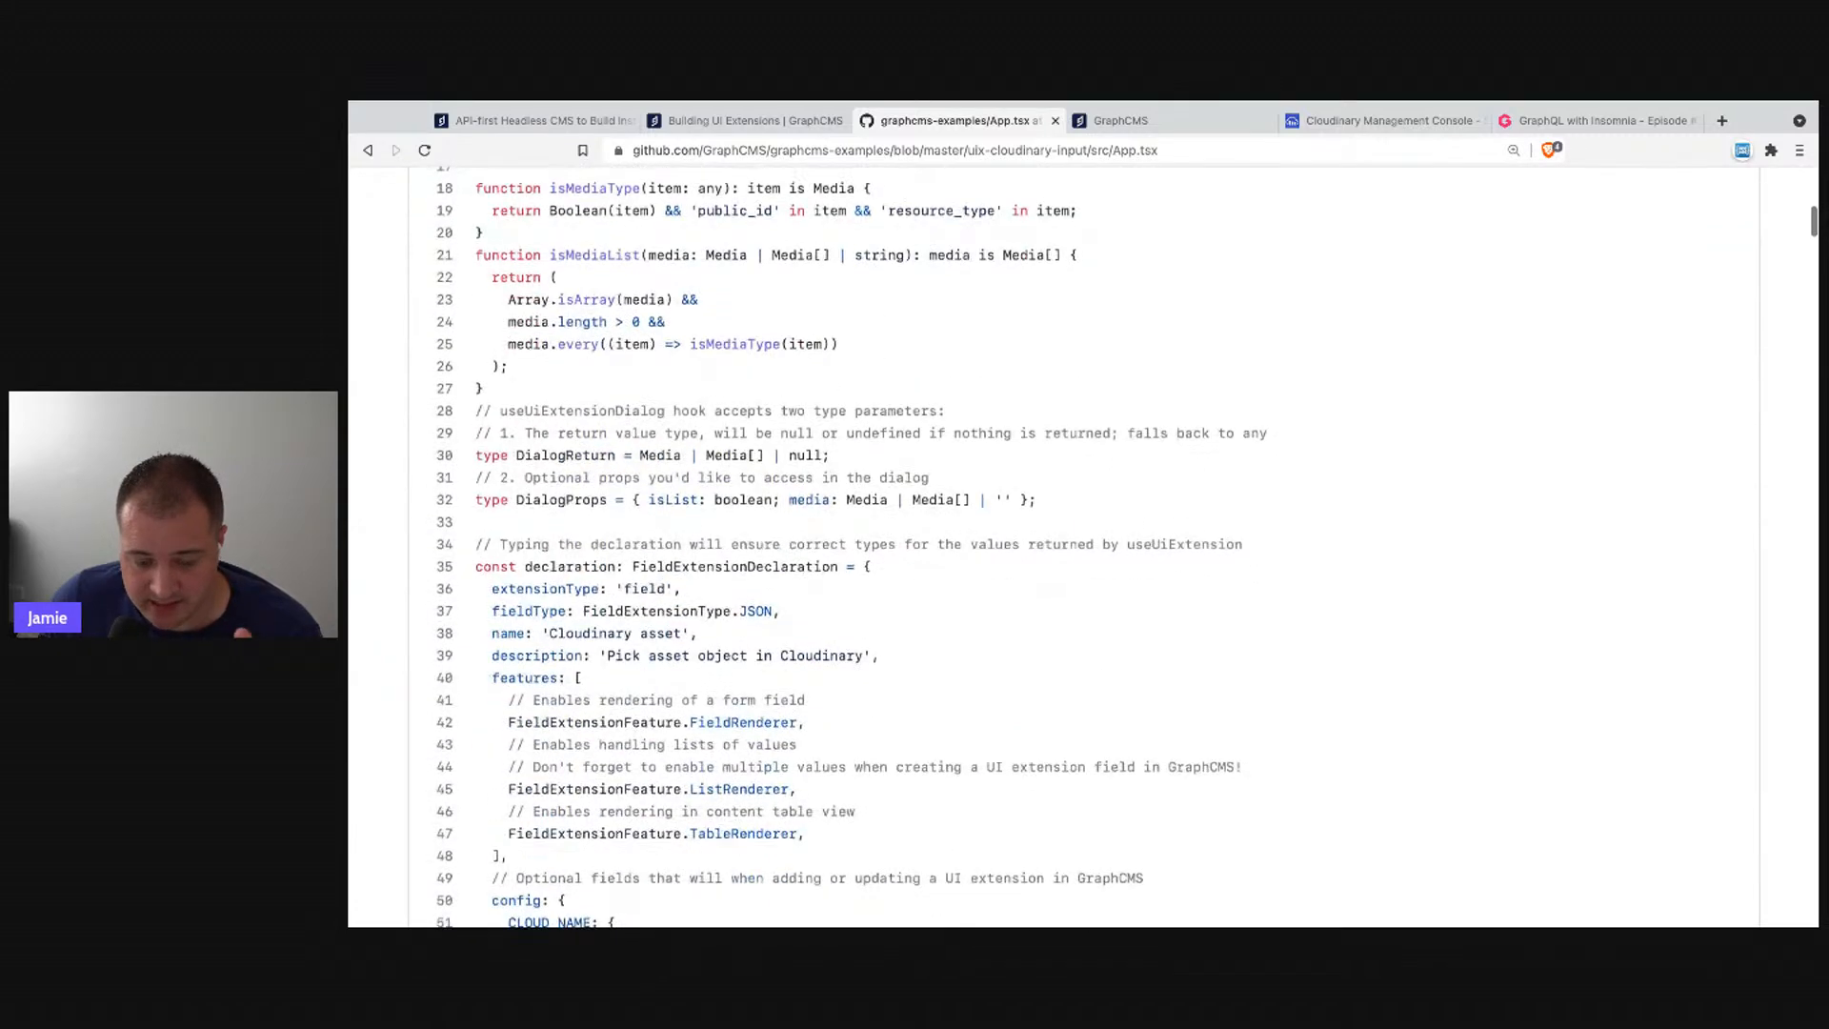
pyautogui.scroll(-5, 1048, 548)
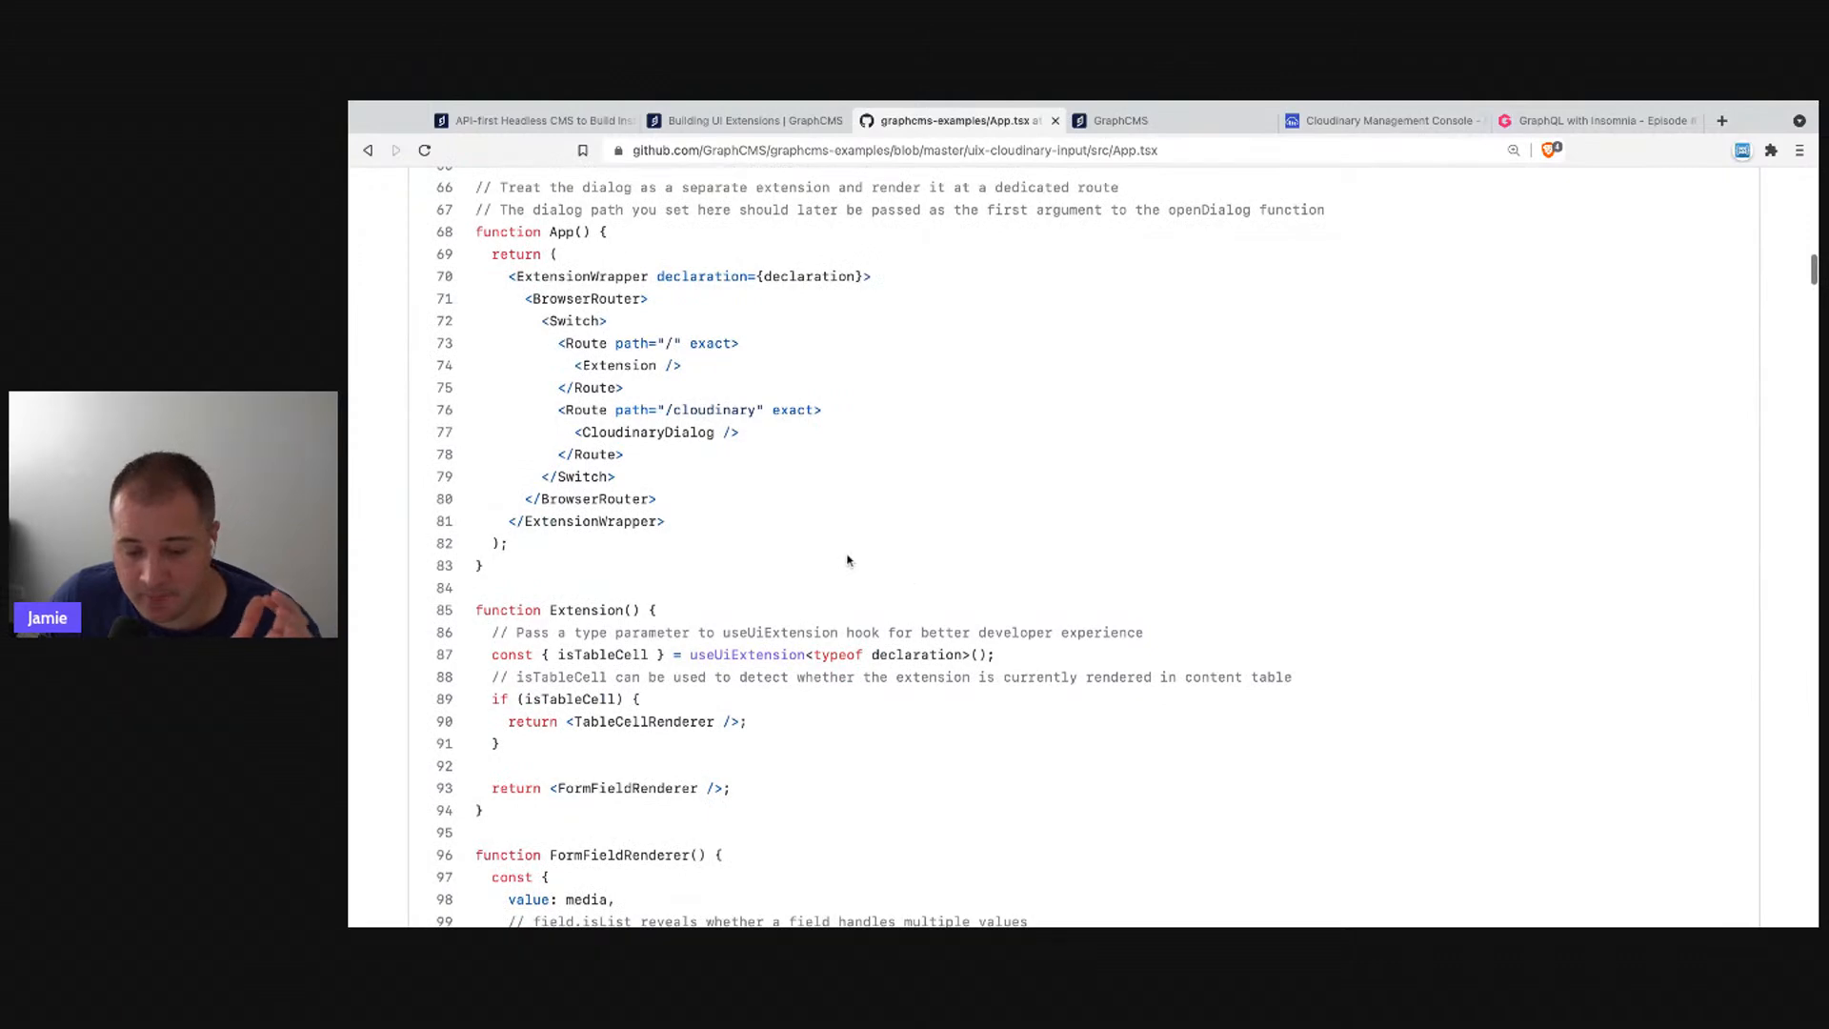
pyautogui.scroll(-12, 842, 563)
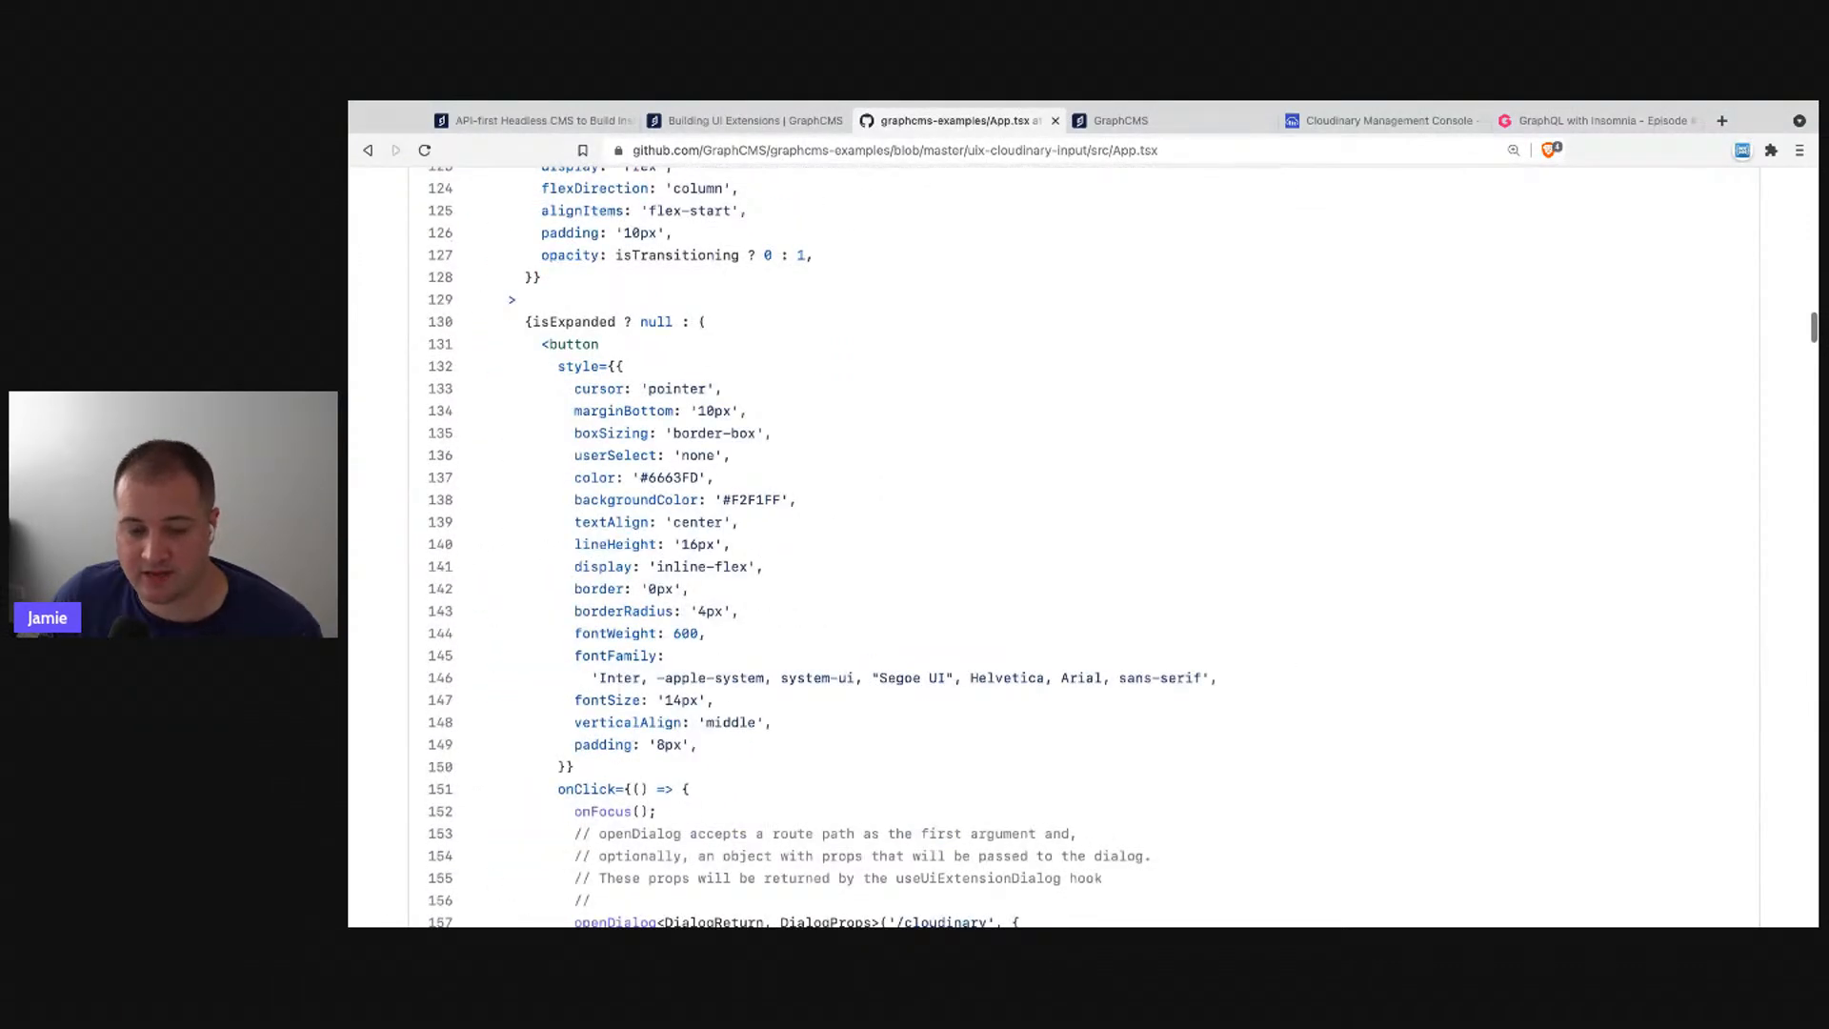
pyautogui.scroll(5, 647, 521)
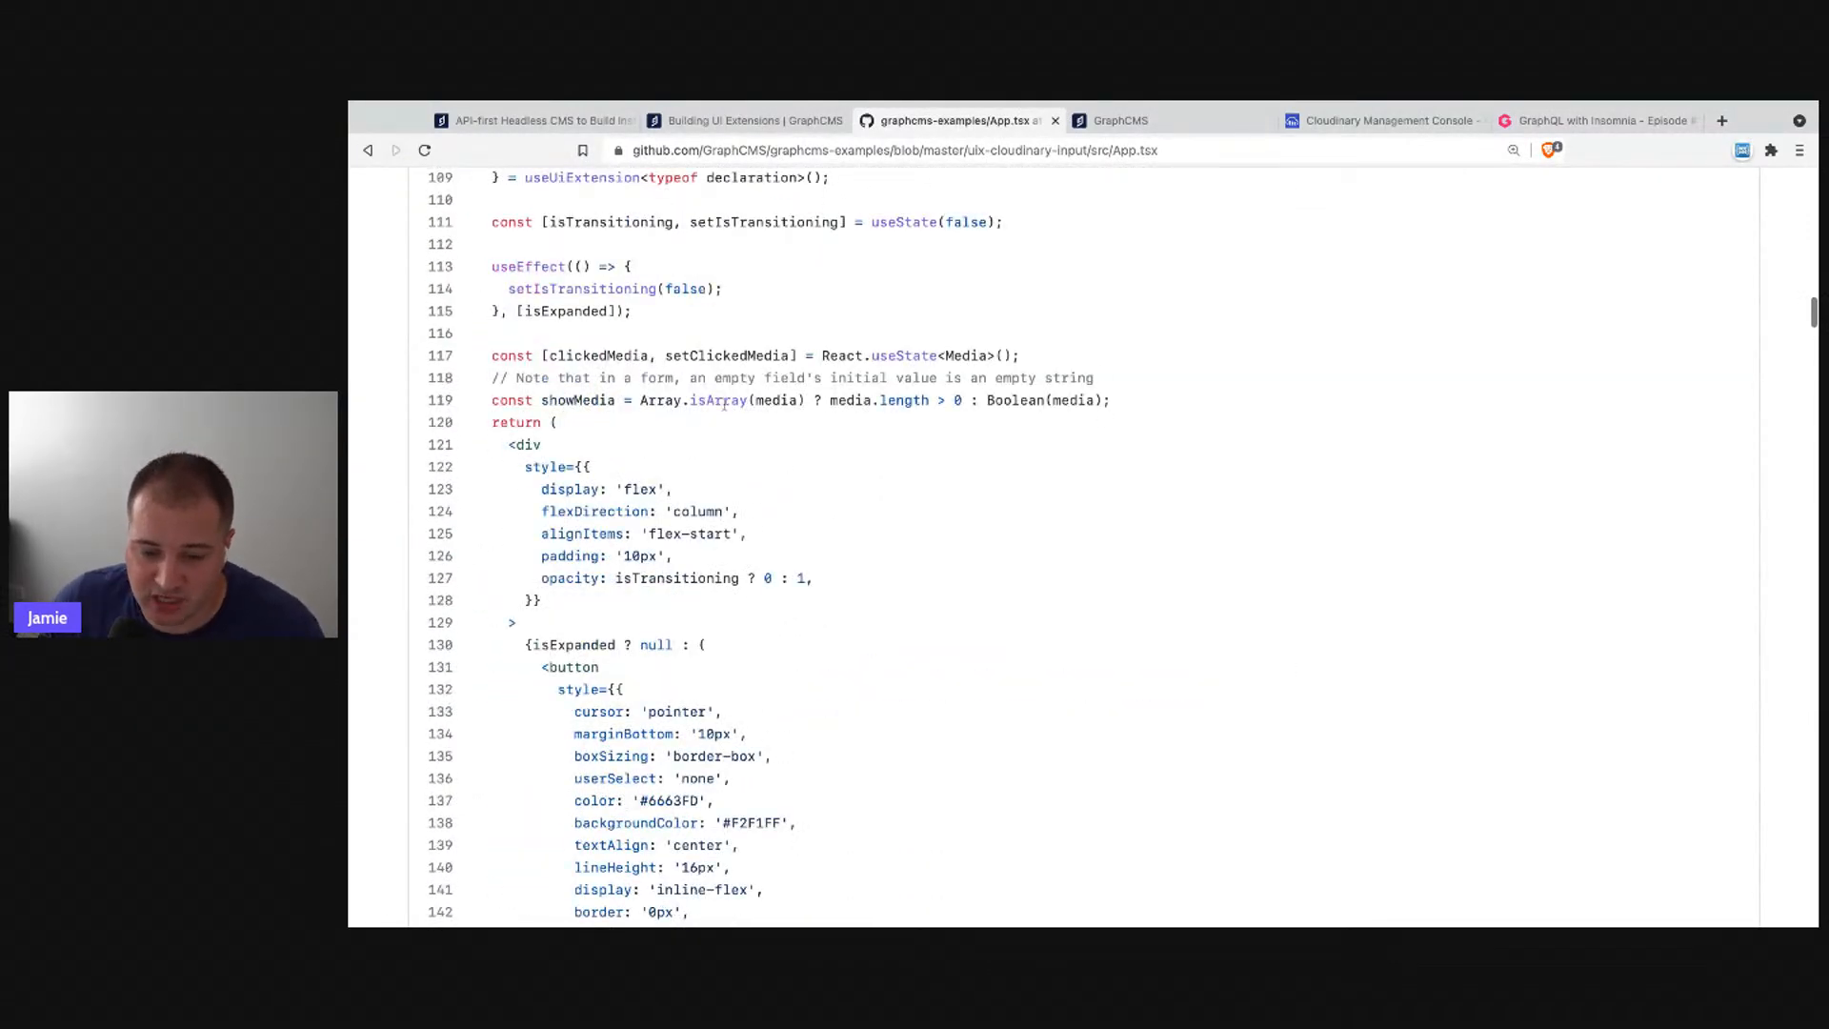
pyautogui.scroll(2, 724, 404)
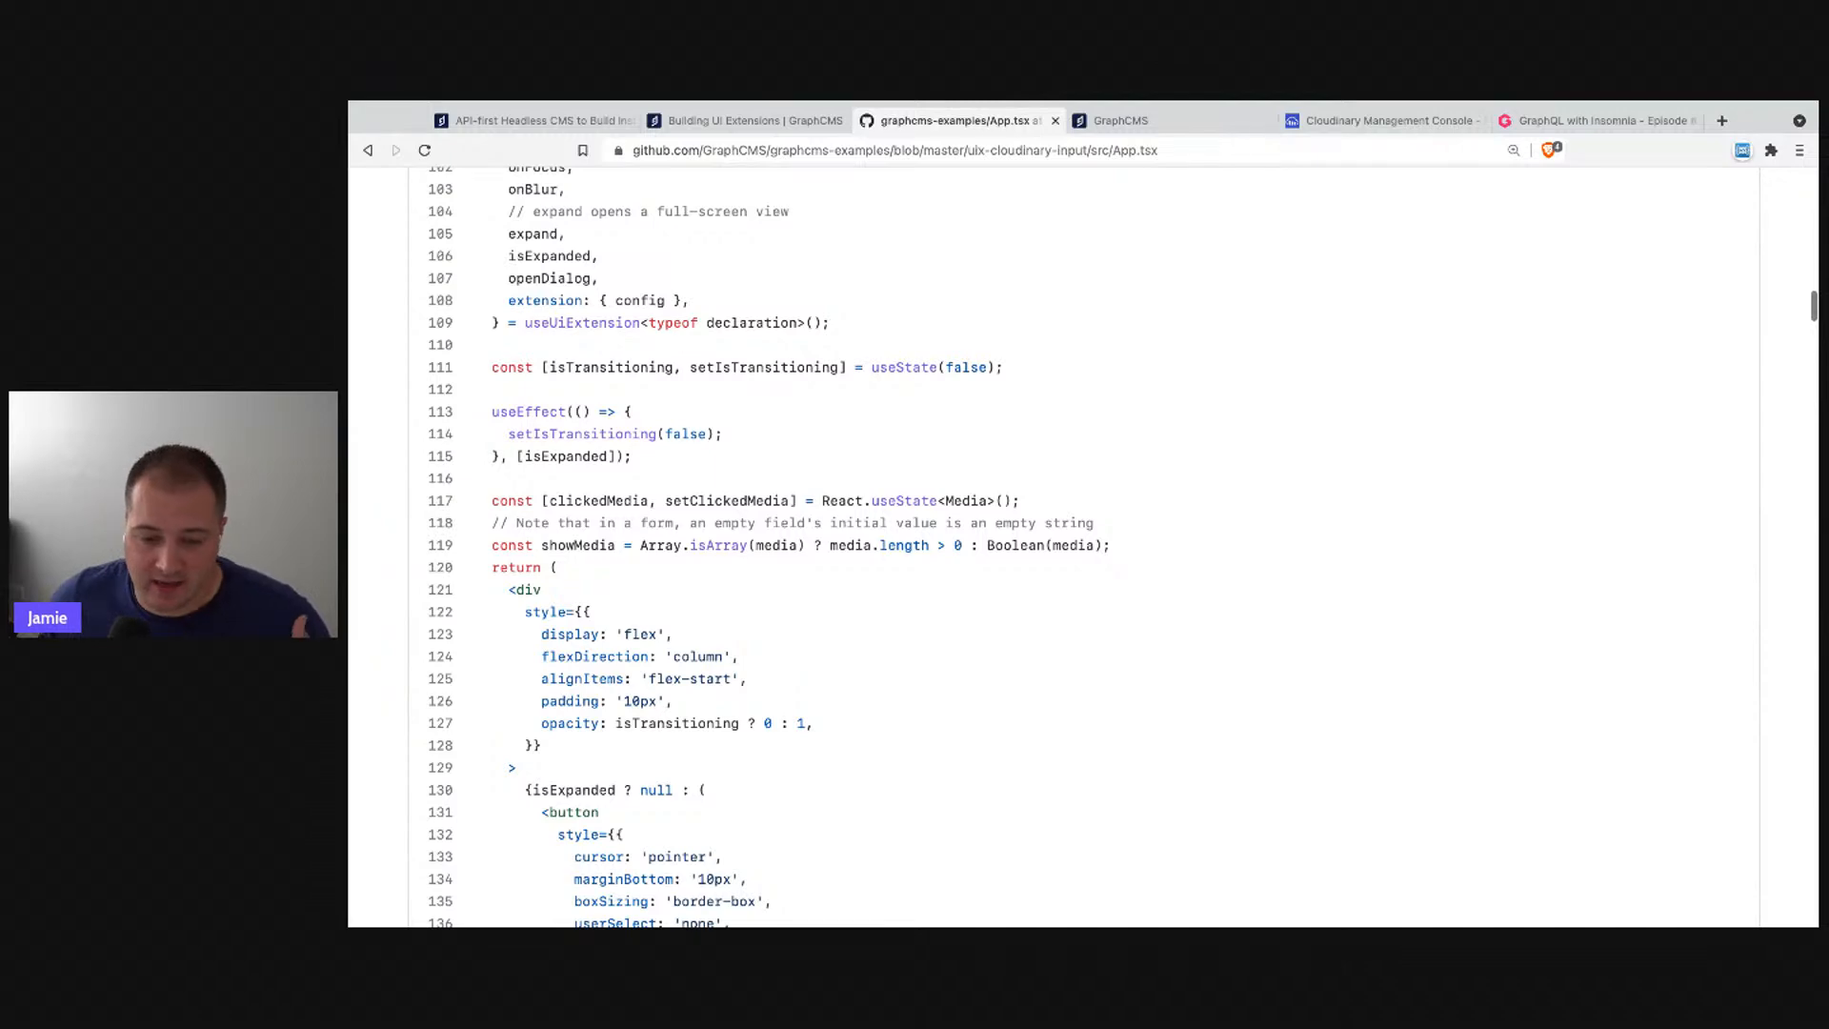
pyautogui.scroll(-3, 790, 615)
pyautogui.scroll(-4, 790, 615)
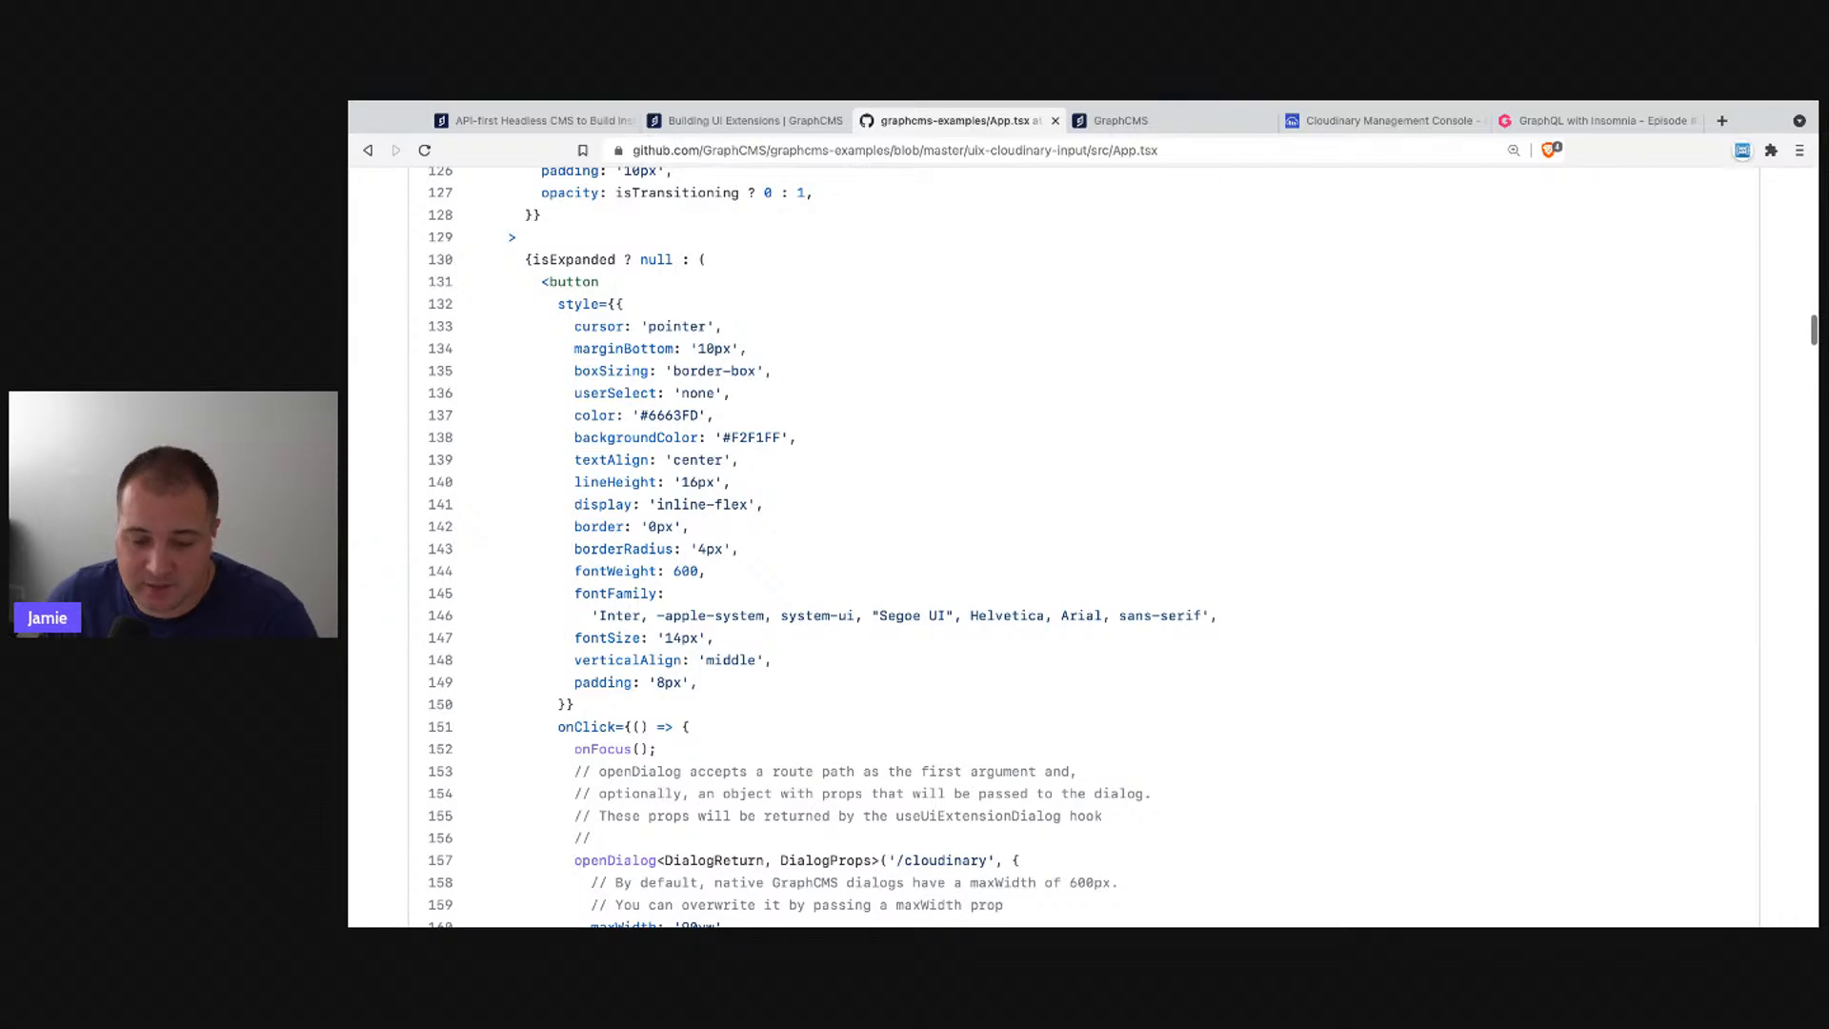
pyautogui.scroll(-2, 820, 552)
pyautogui.scroll(-6, 820, 555)
pyautogui.scroll(7, 1057, 667)
pyautogui.scroll(-15, 1077, 624)
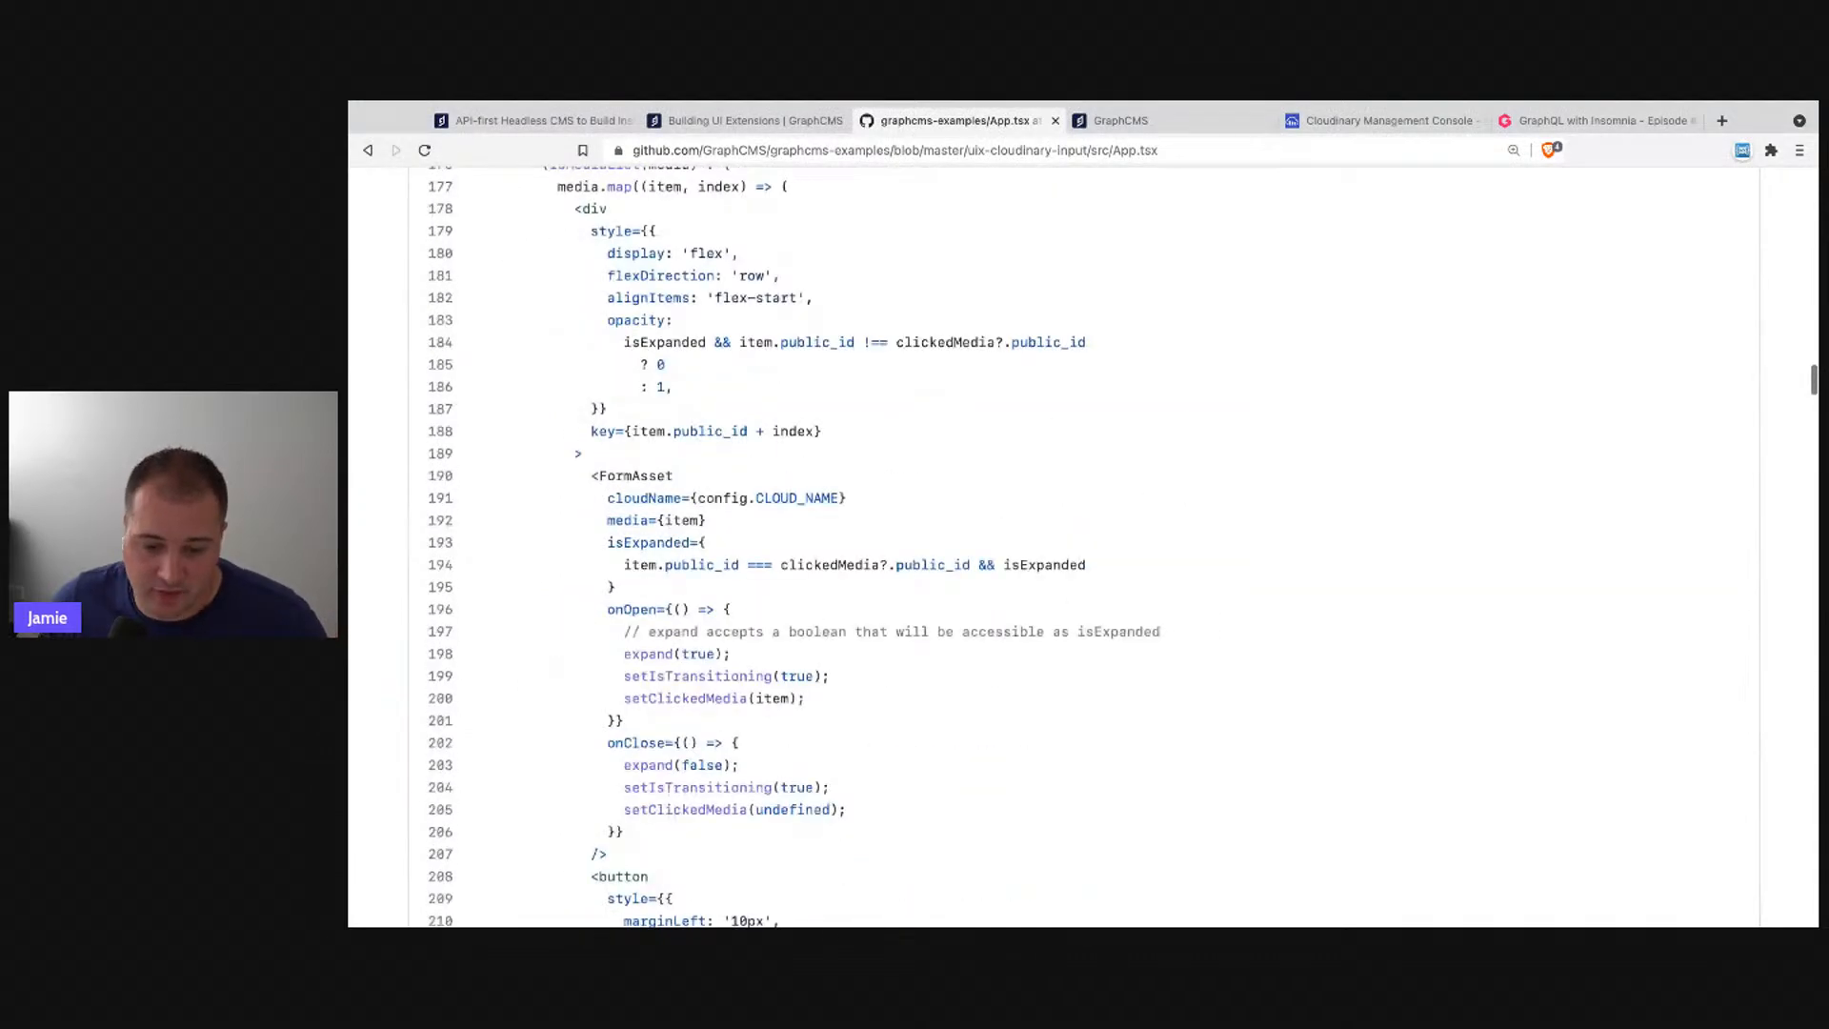
pyautogui.scroll(20, 1048, 619)
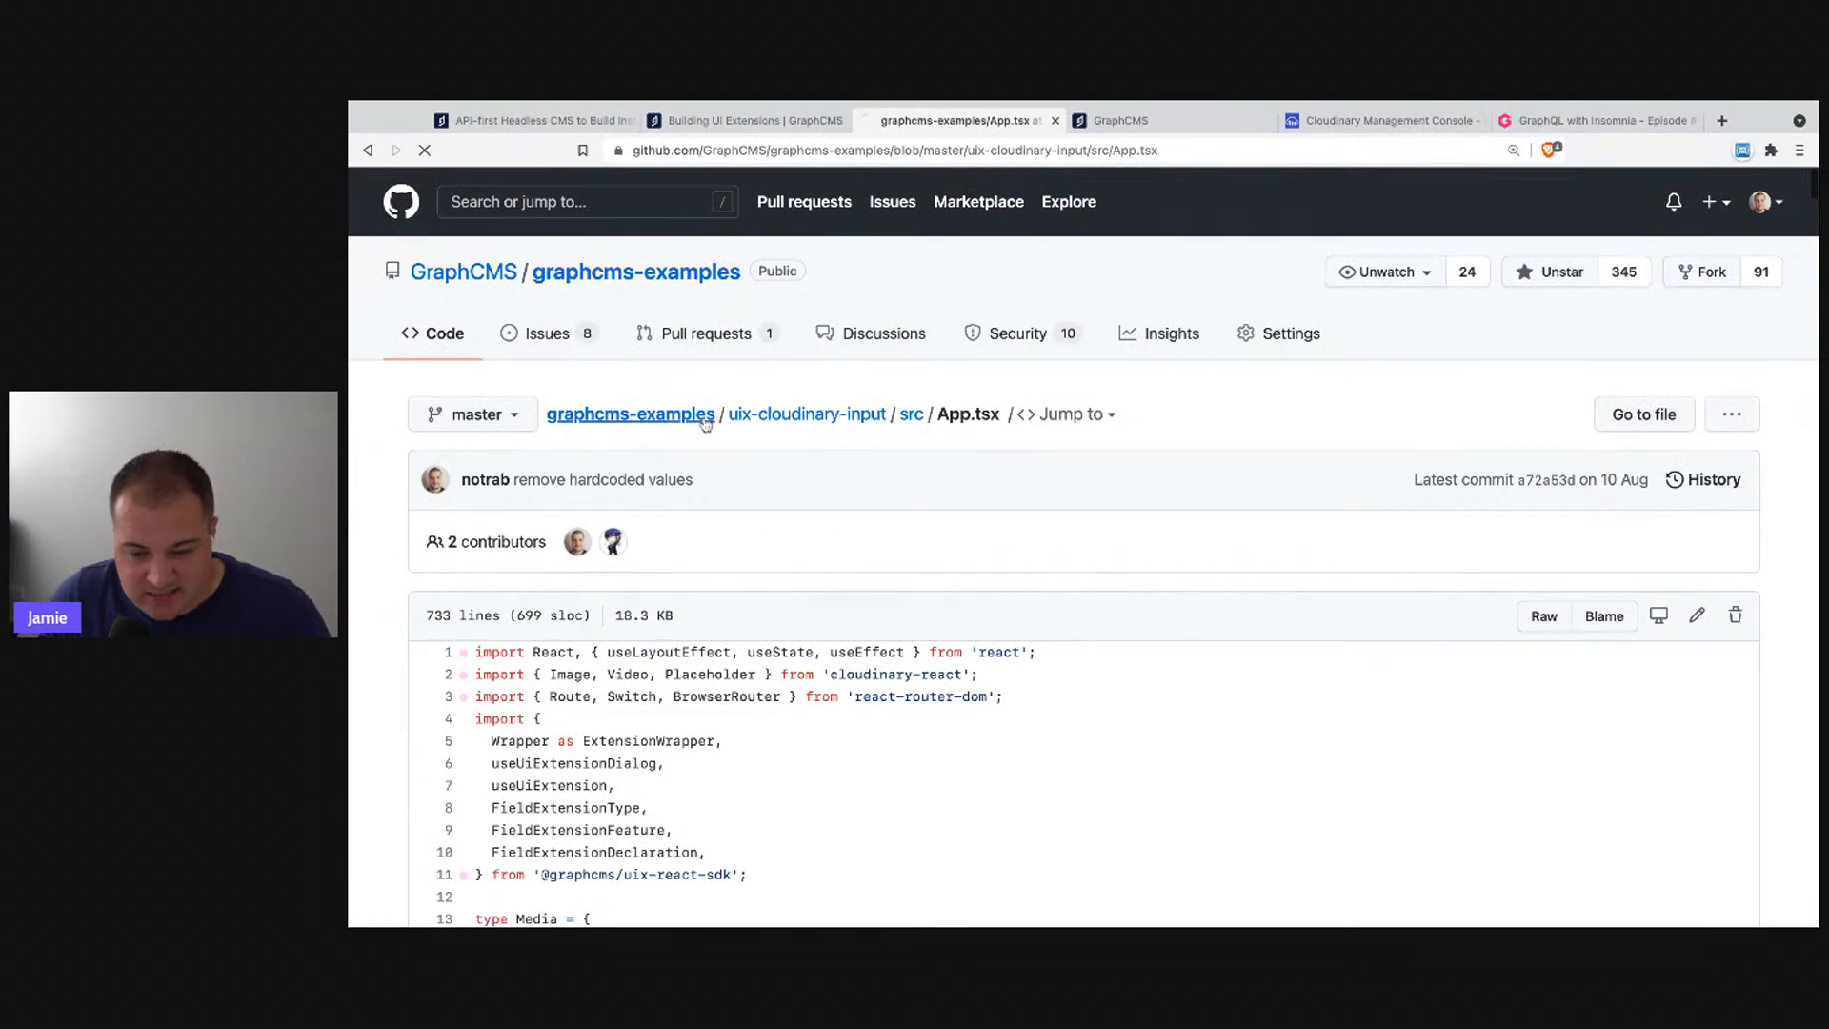
pyautogui.click(631, 413)
pyautogui.click(539, 573)
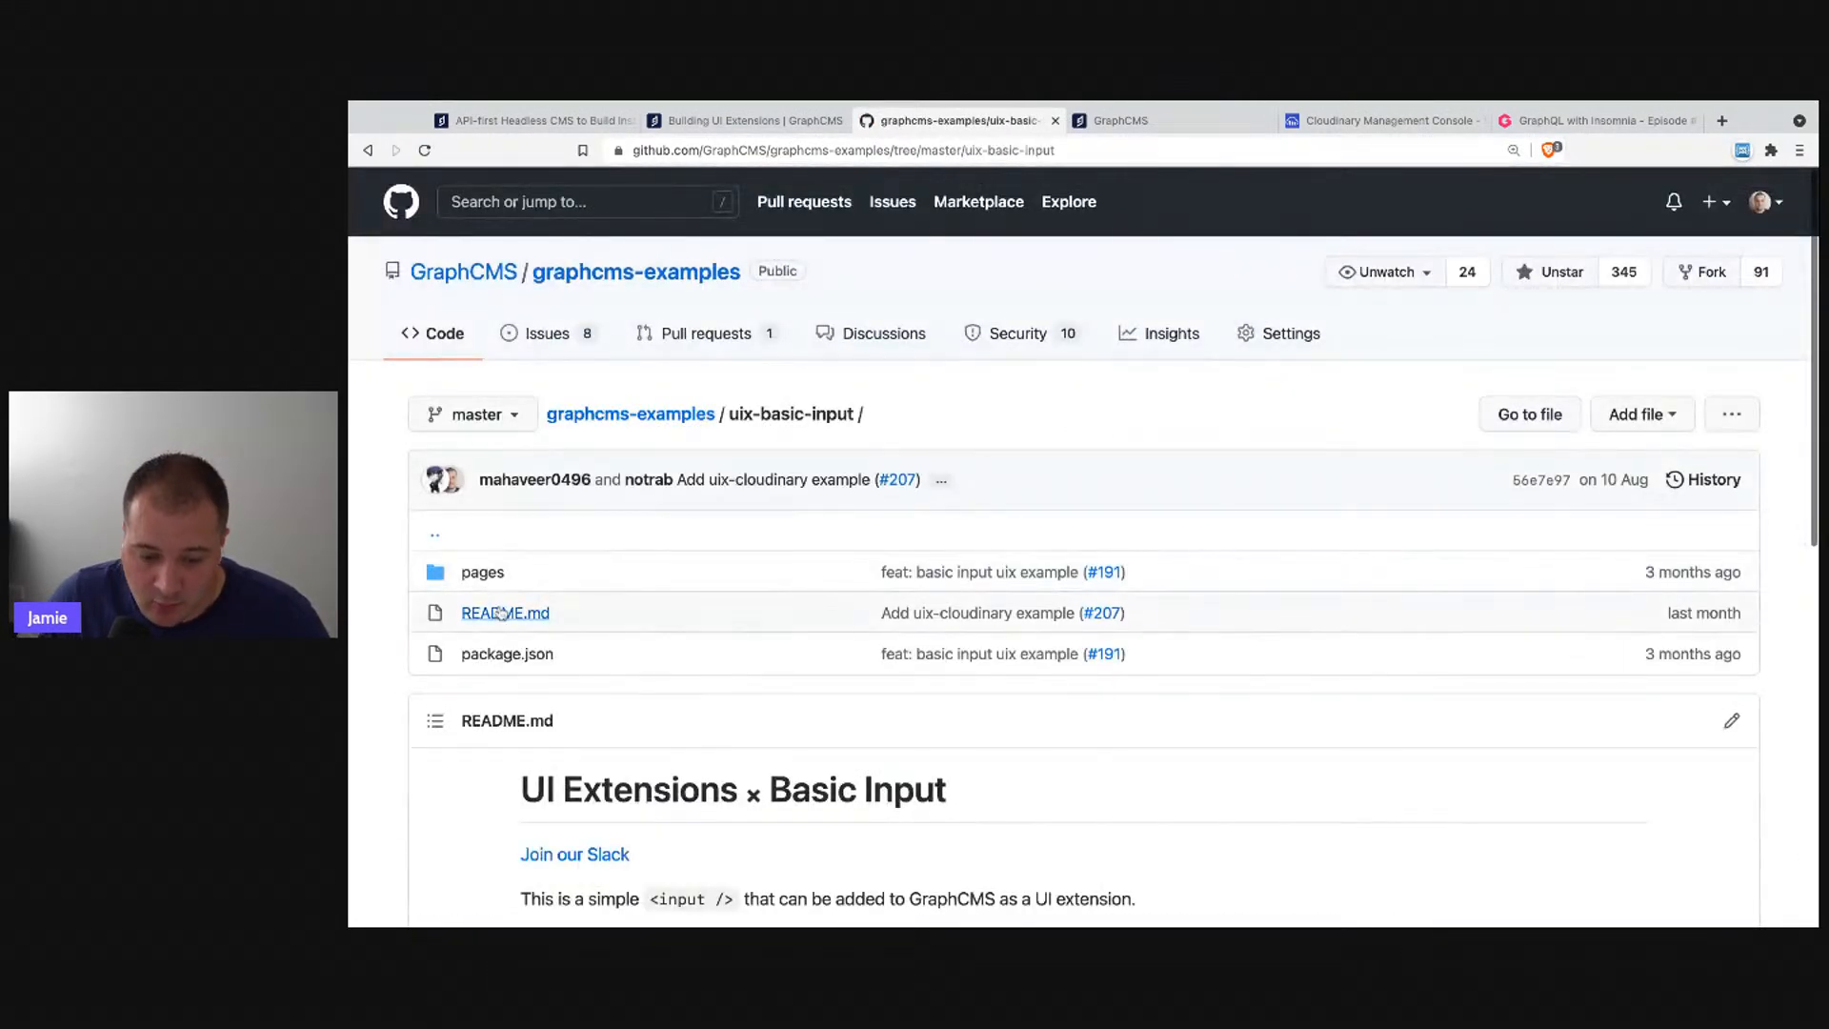
pyautogui.click(492, 575)
pyautogui.click(492, 574)
pyautogui.scroll(-6, 836, 621)
pyautogui.scroll(-2, 666, 413)
pyautogui.scroll(3, 778, 432)
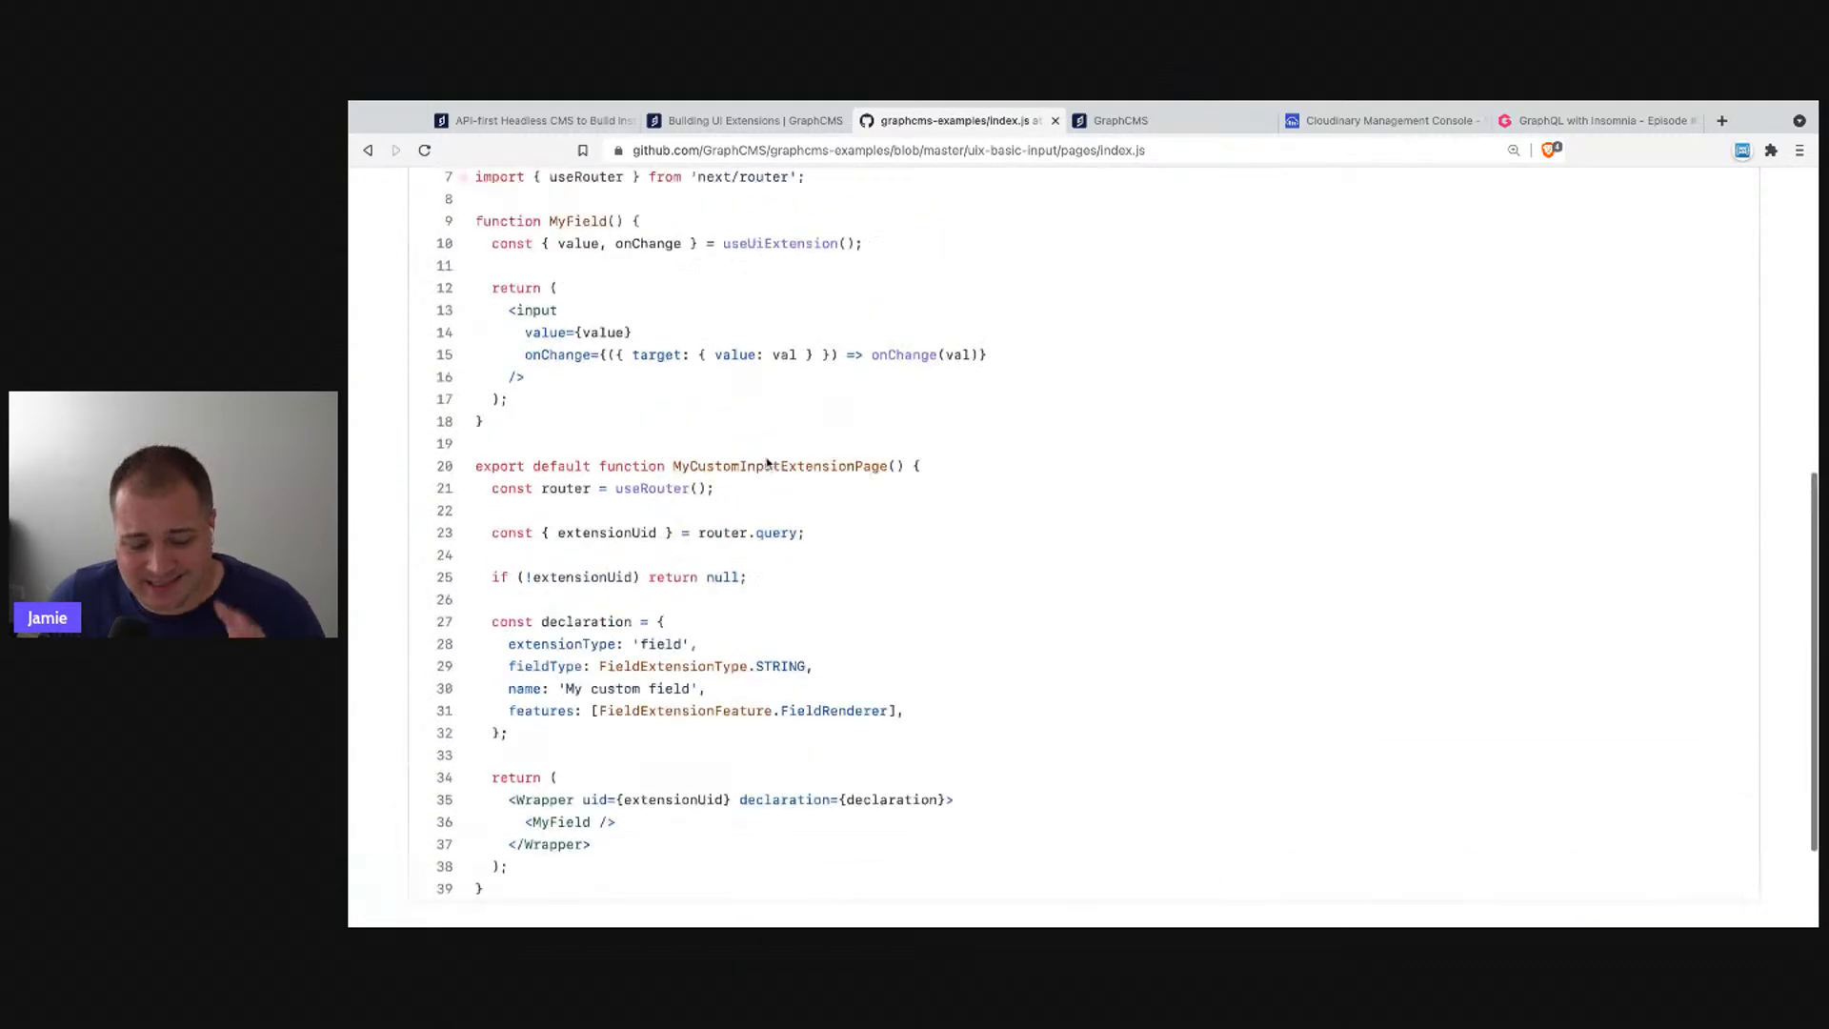
pyautogui.scroll(-1, 761, 444)
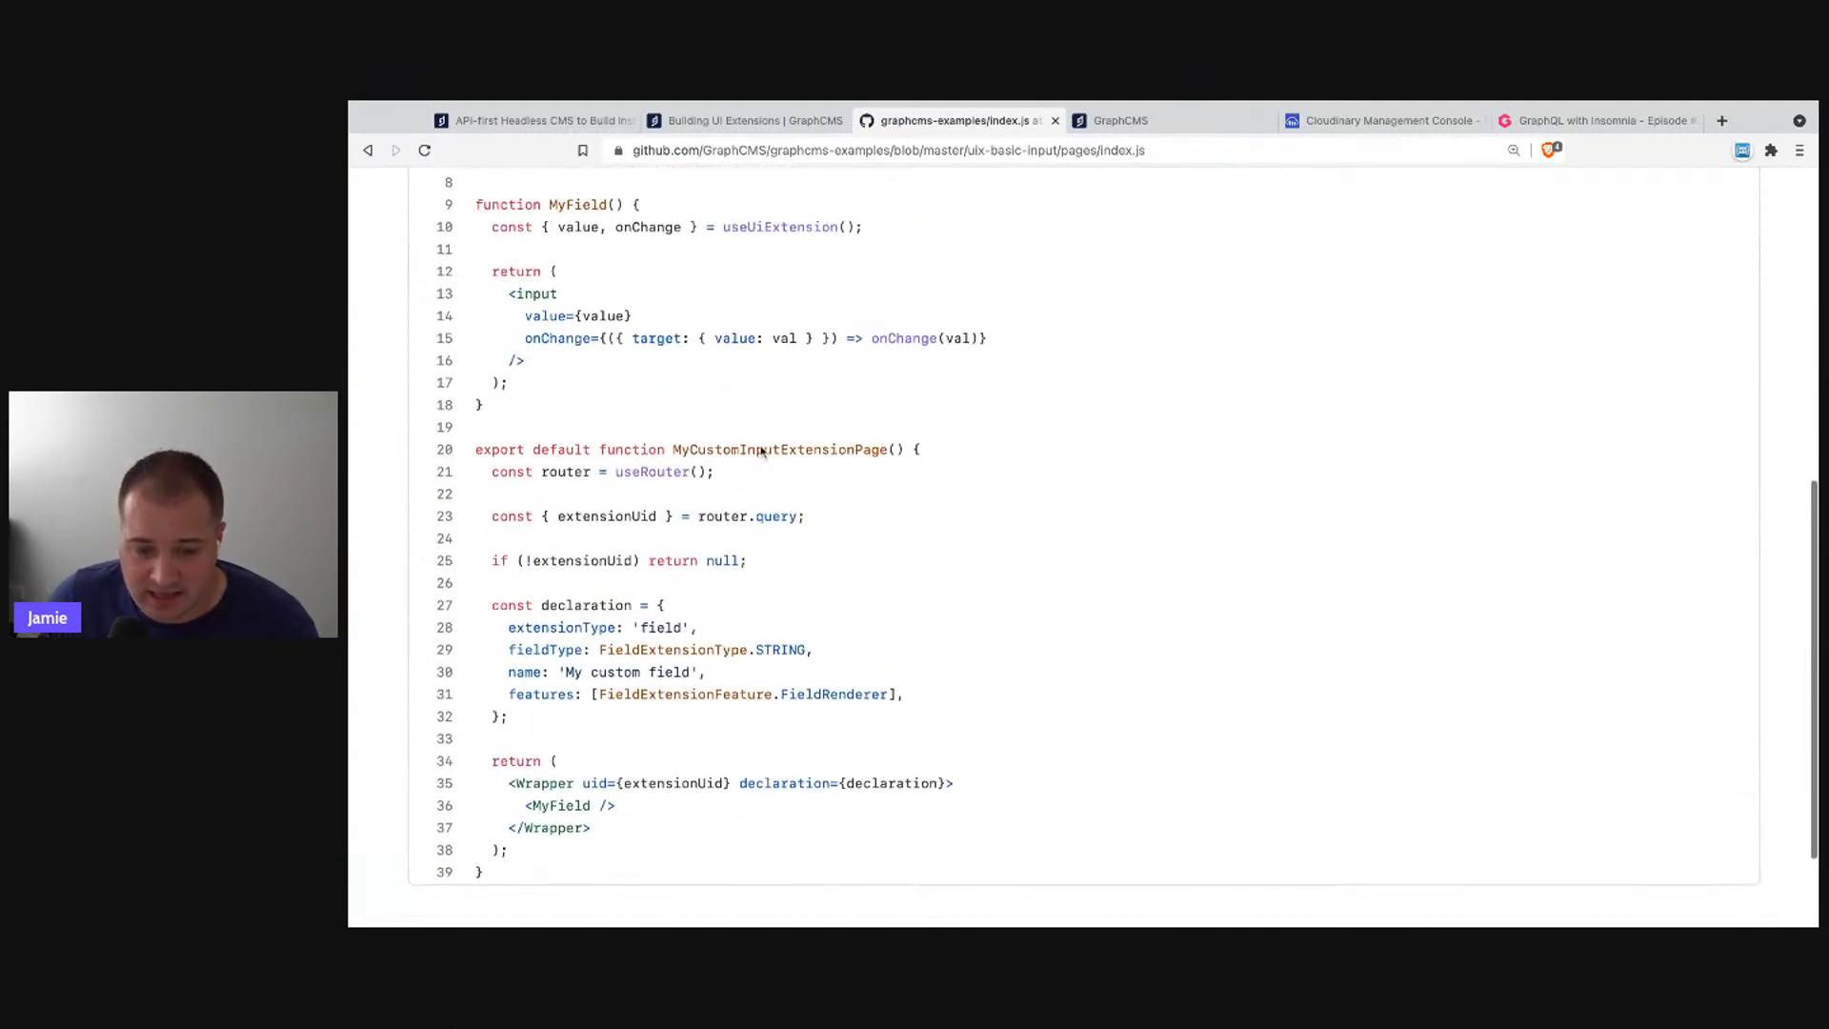
pyautogui.moveTo(504, 298); pyautogui.dragTo(519, 367)
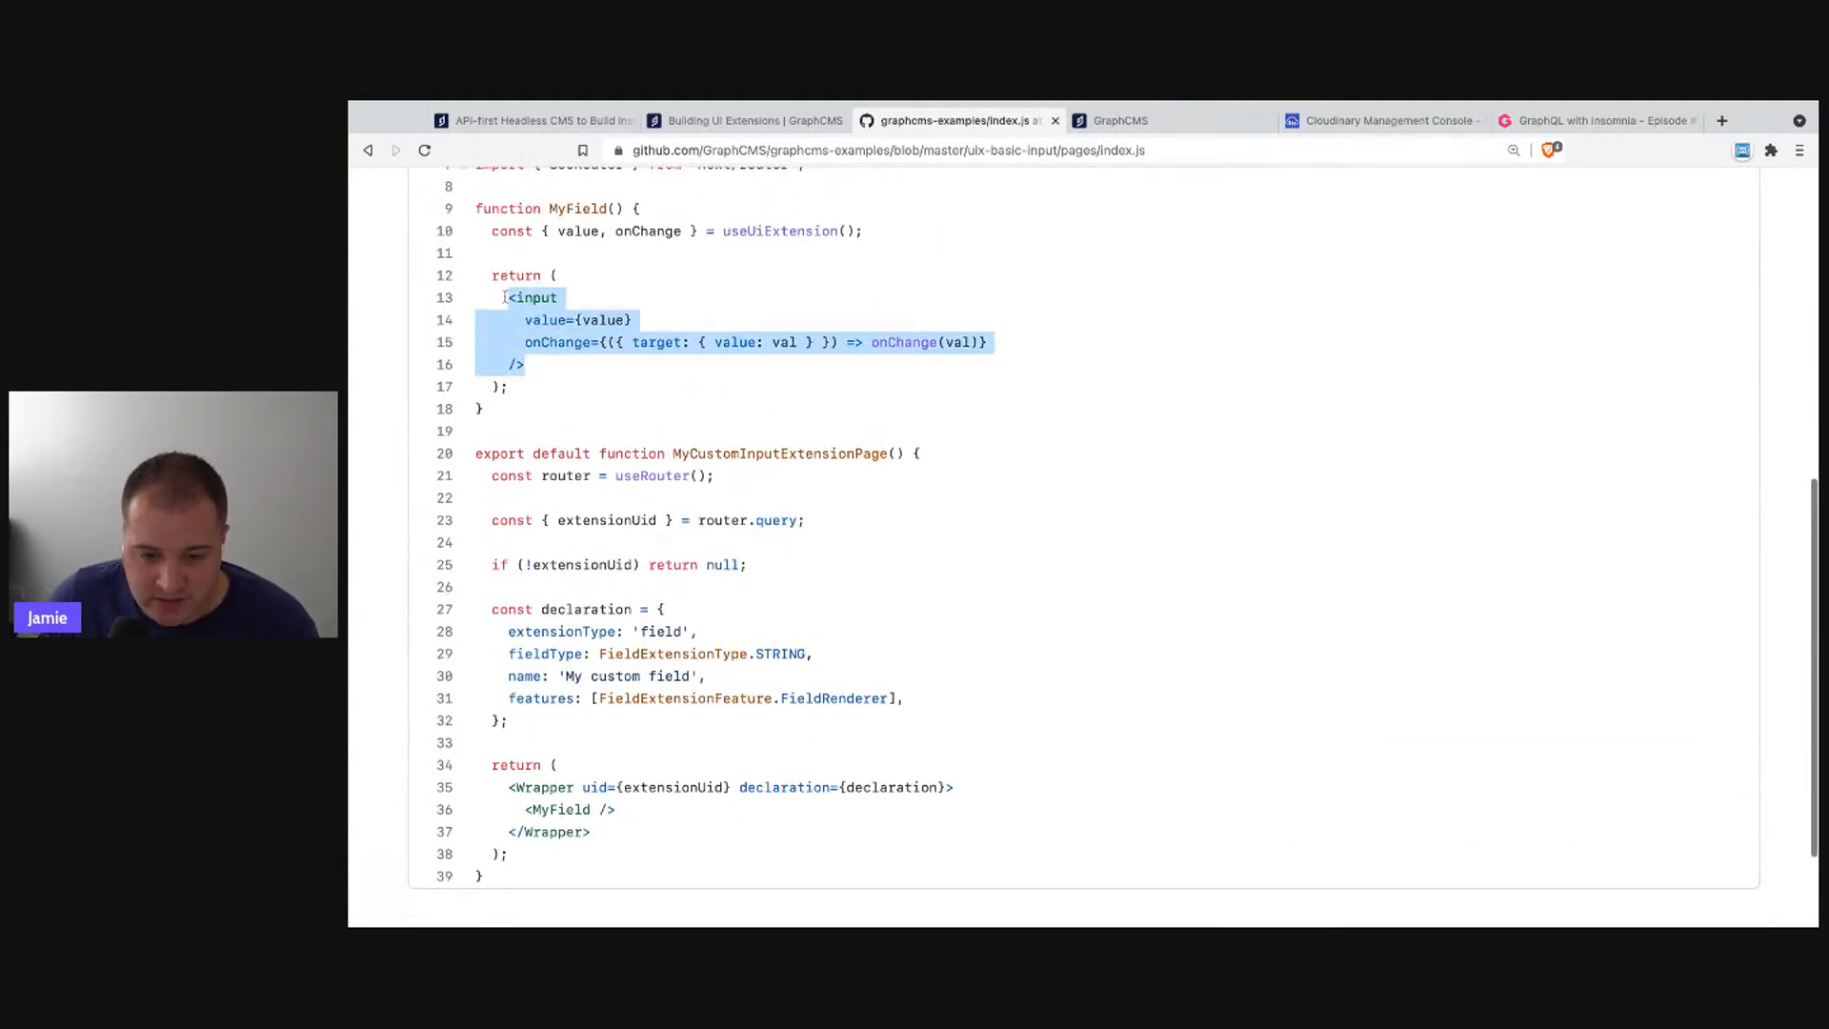
pyautogui.click(570, 332)
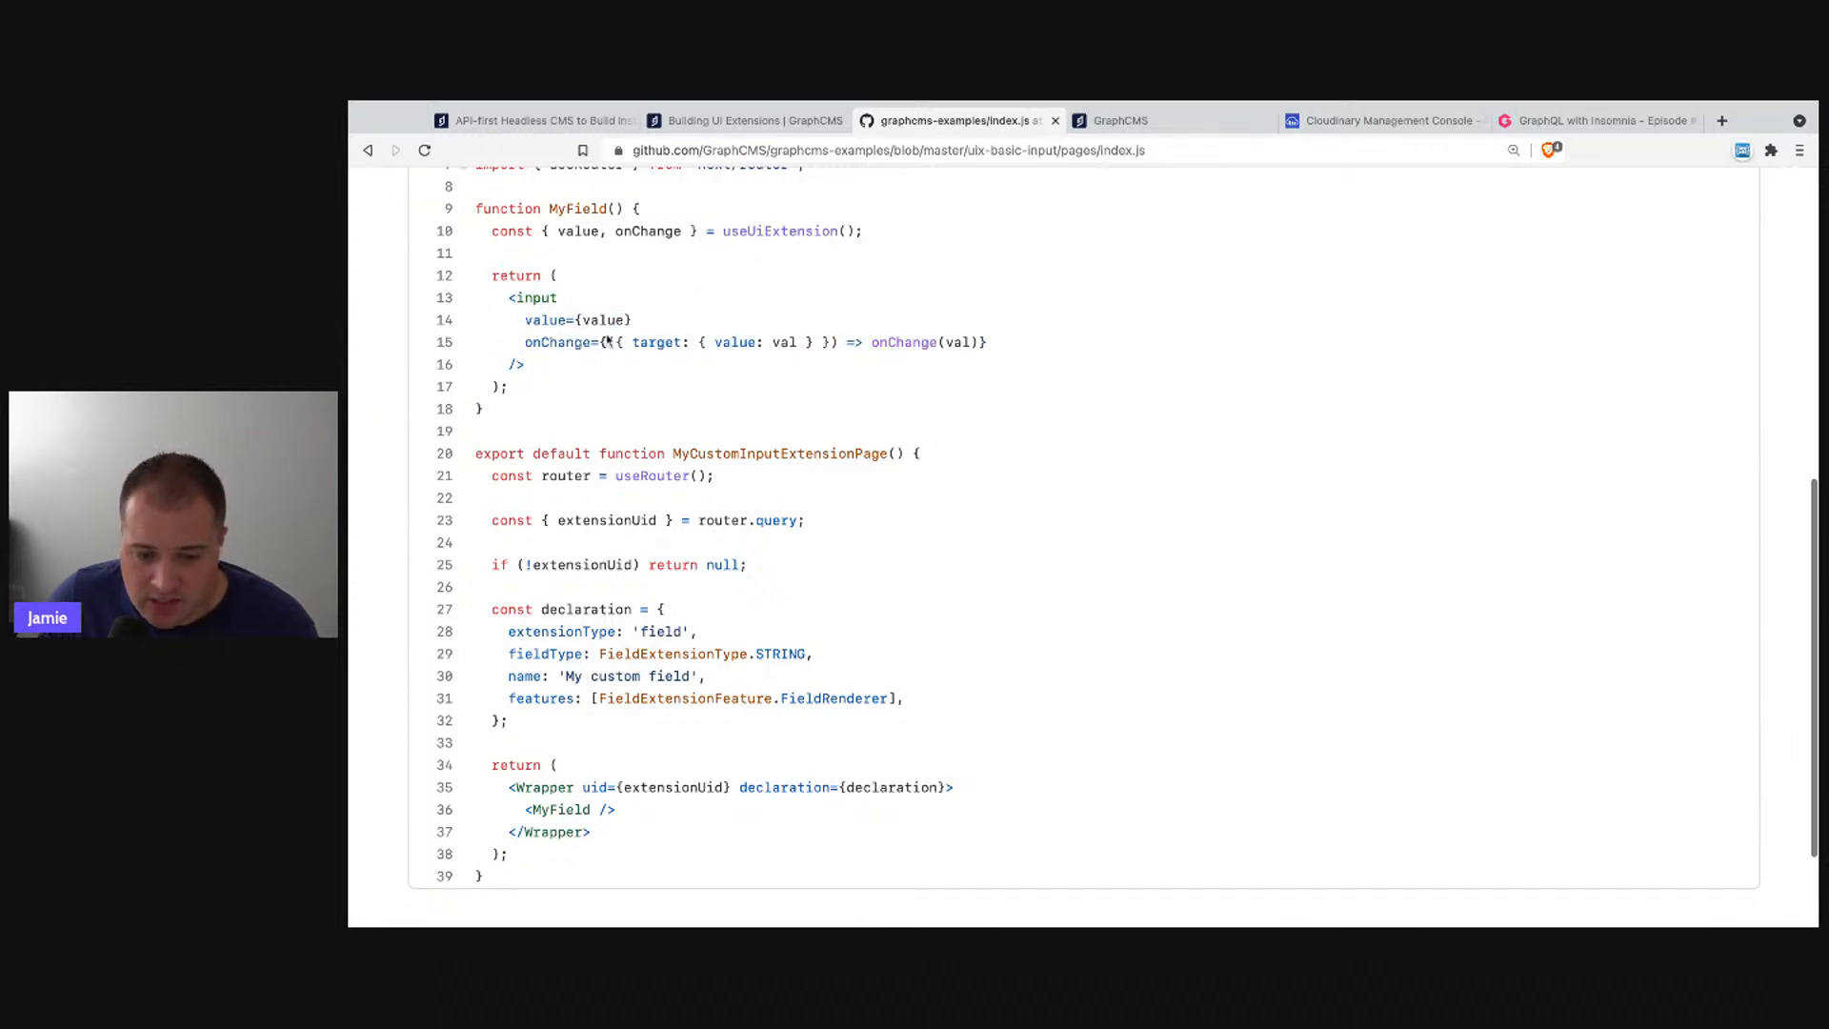
pyautogui.moveTo(527, 344); pyautogui.dragTo(991, 343)
pyautogui.click(1060, 343)
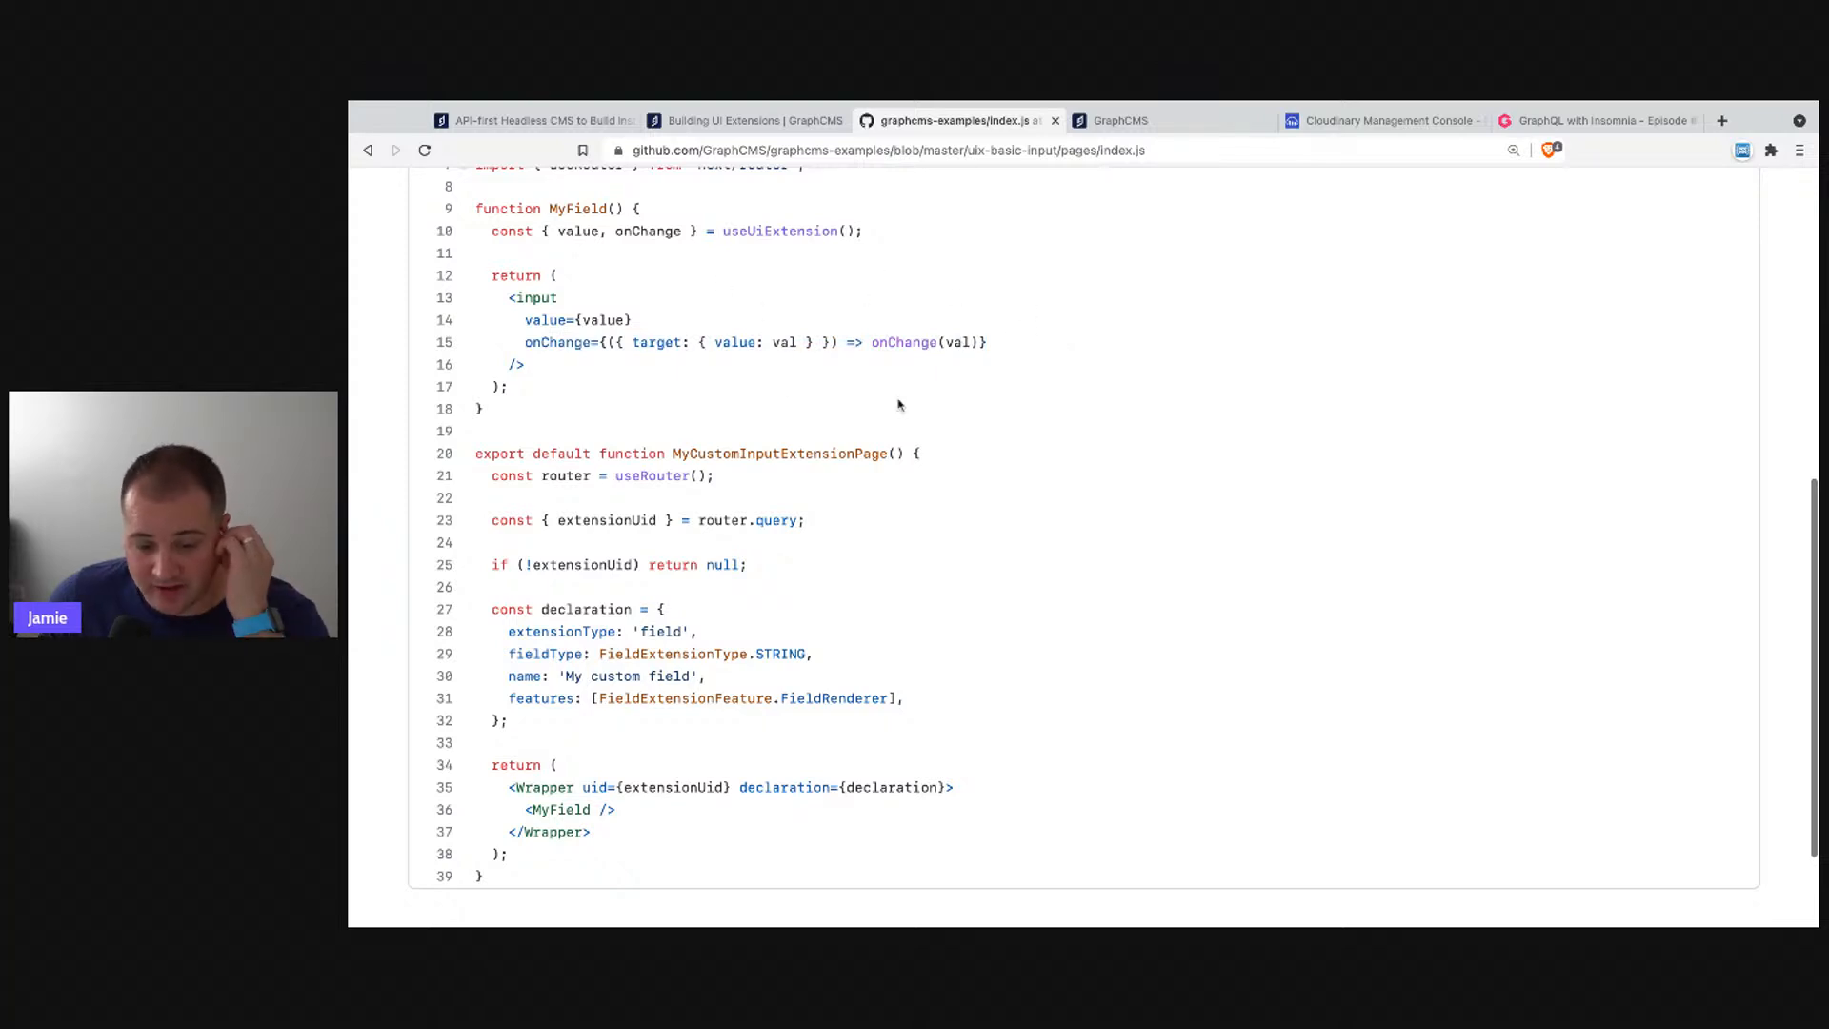
pyautogui.moveTo(479, 454)
pyautogui.mouseDown()
pyautogui.moveTo(592, 700)
pyautogui.moveTo(617, 854)
pyautogui.moveTo(503, 789)
pyautogui.mouseUp()
pyautogui.click(617, 851)
pyautogui.tripleClick(610, 831)
pyautogui.click(635, 703)
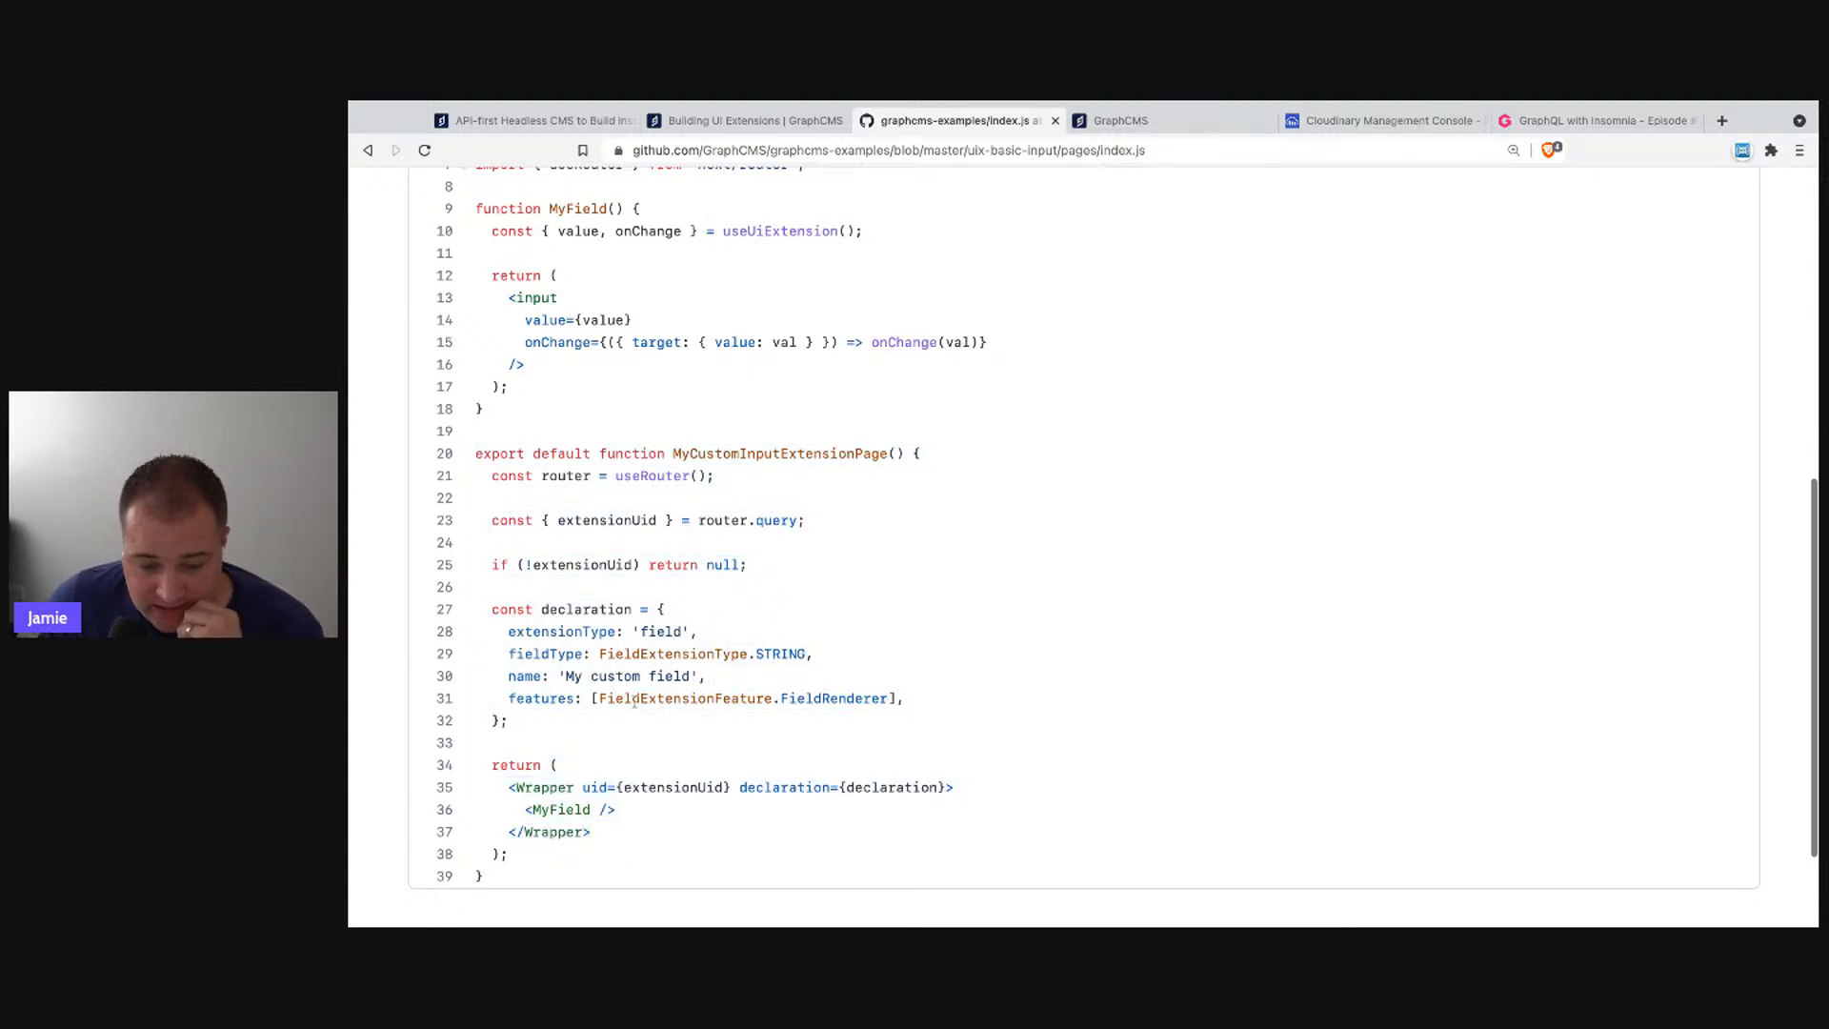
pyautogui.moveTo(604, 730)
pyautogui.mouseDown()
pyautogui.moveTo(476, 630)
pyautogui.moveTo(492, 609)
pyautogui.moveTo(584, 655)
pyautogui.moveTo(514, 722)
pyautogui.mouseUp()
pyautogui.click(572, 730)
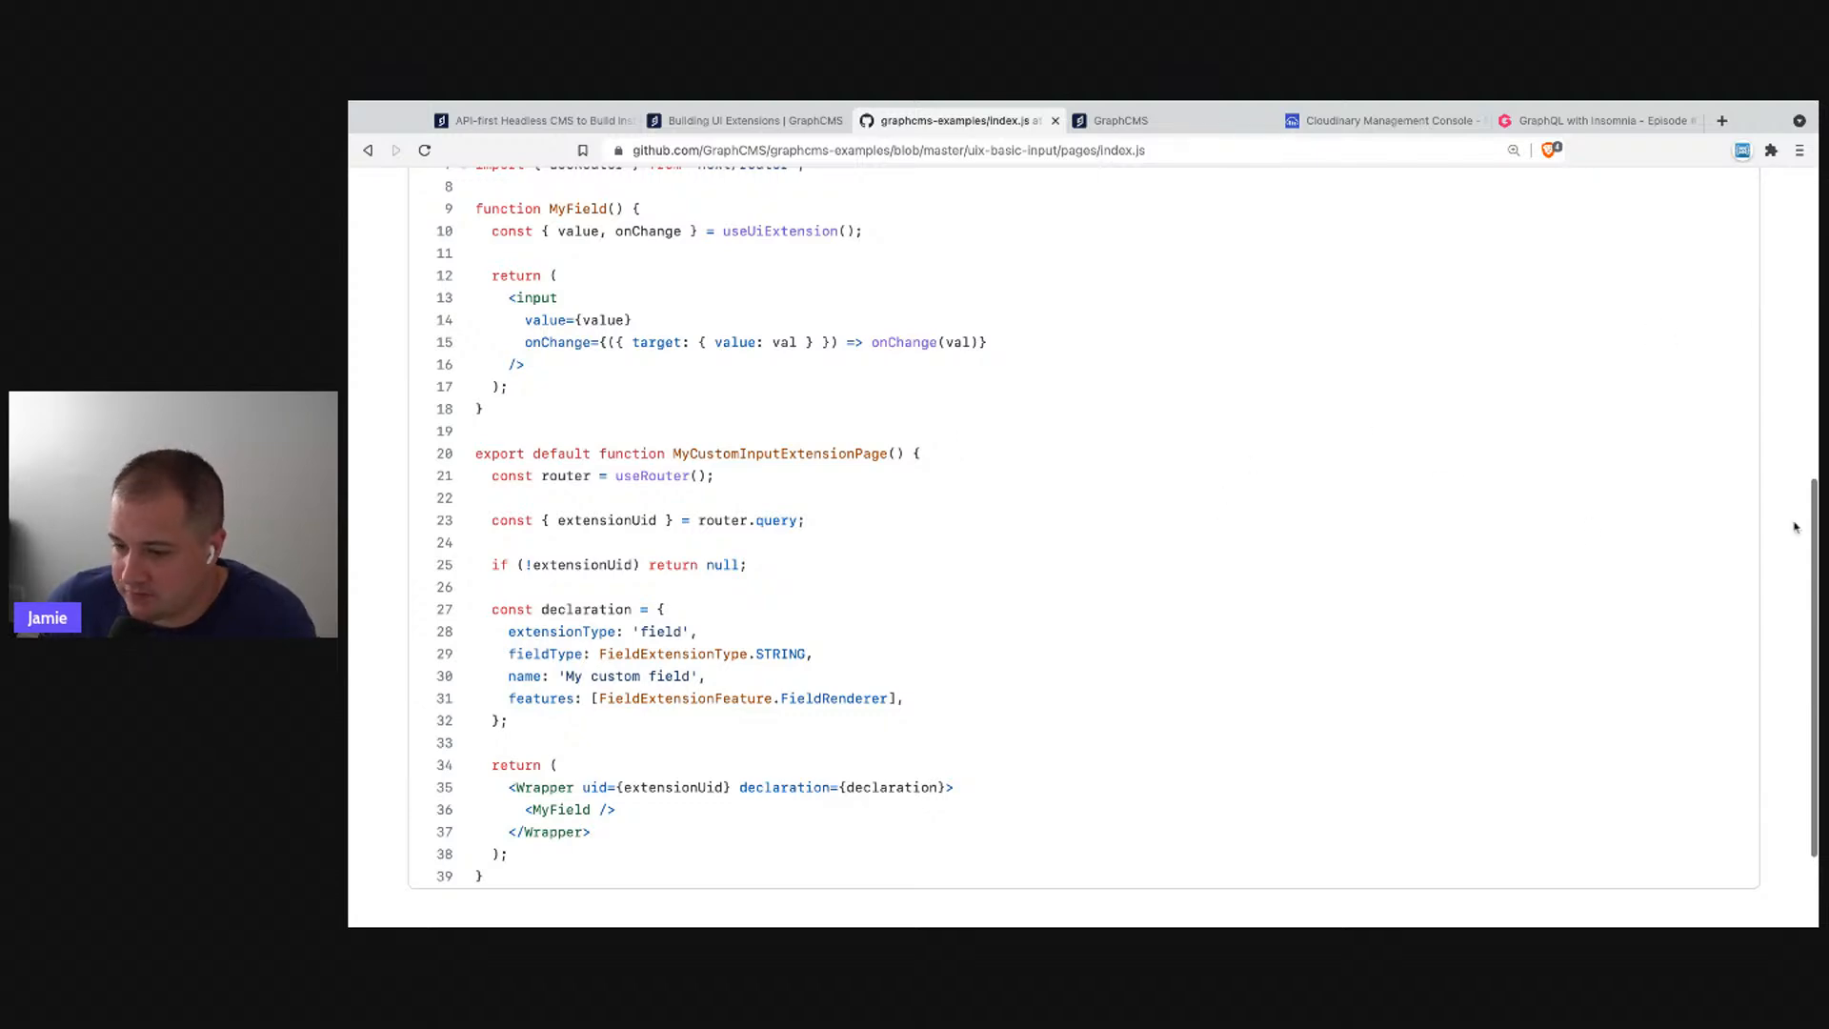
pyautogui.scroll(6, 1270, 489)
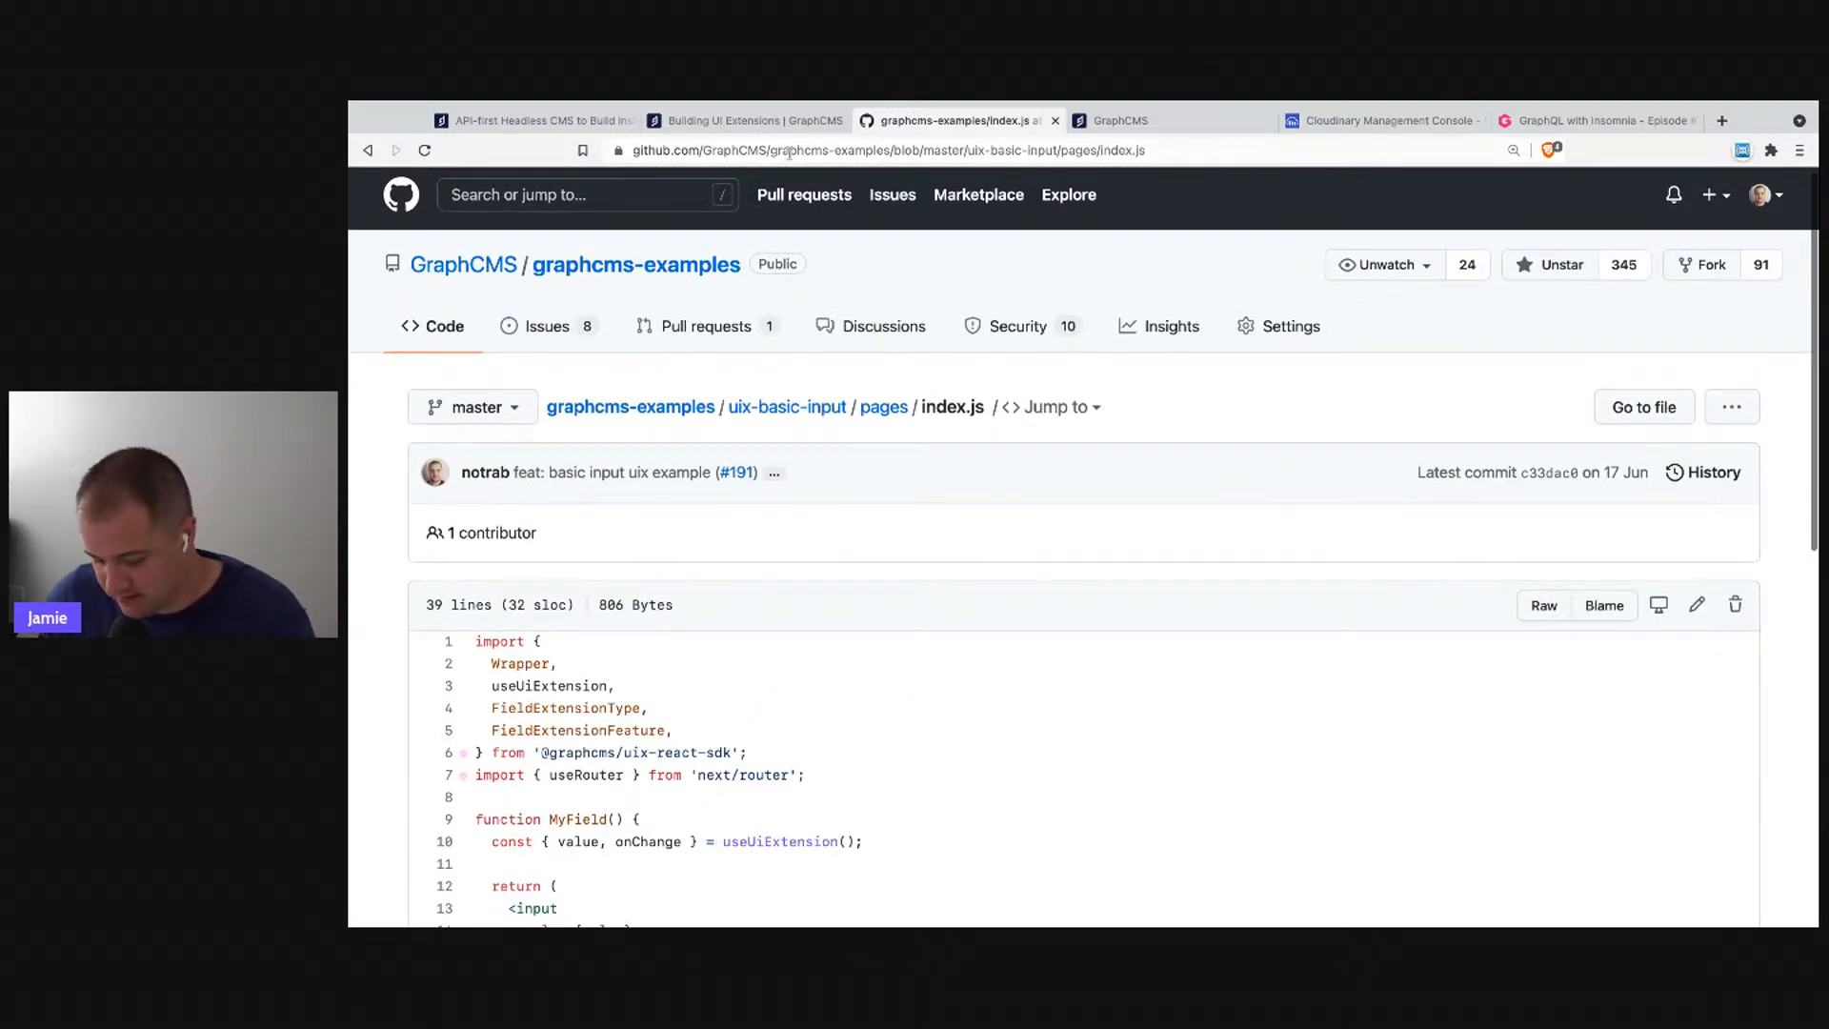
pyautogui.hotkey('ctrl', '0')
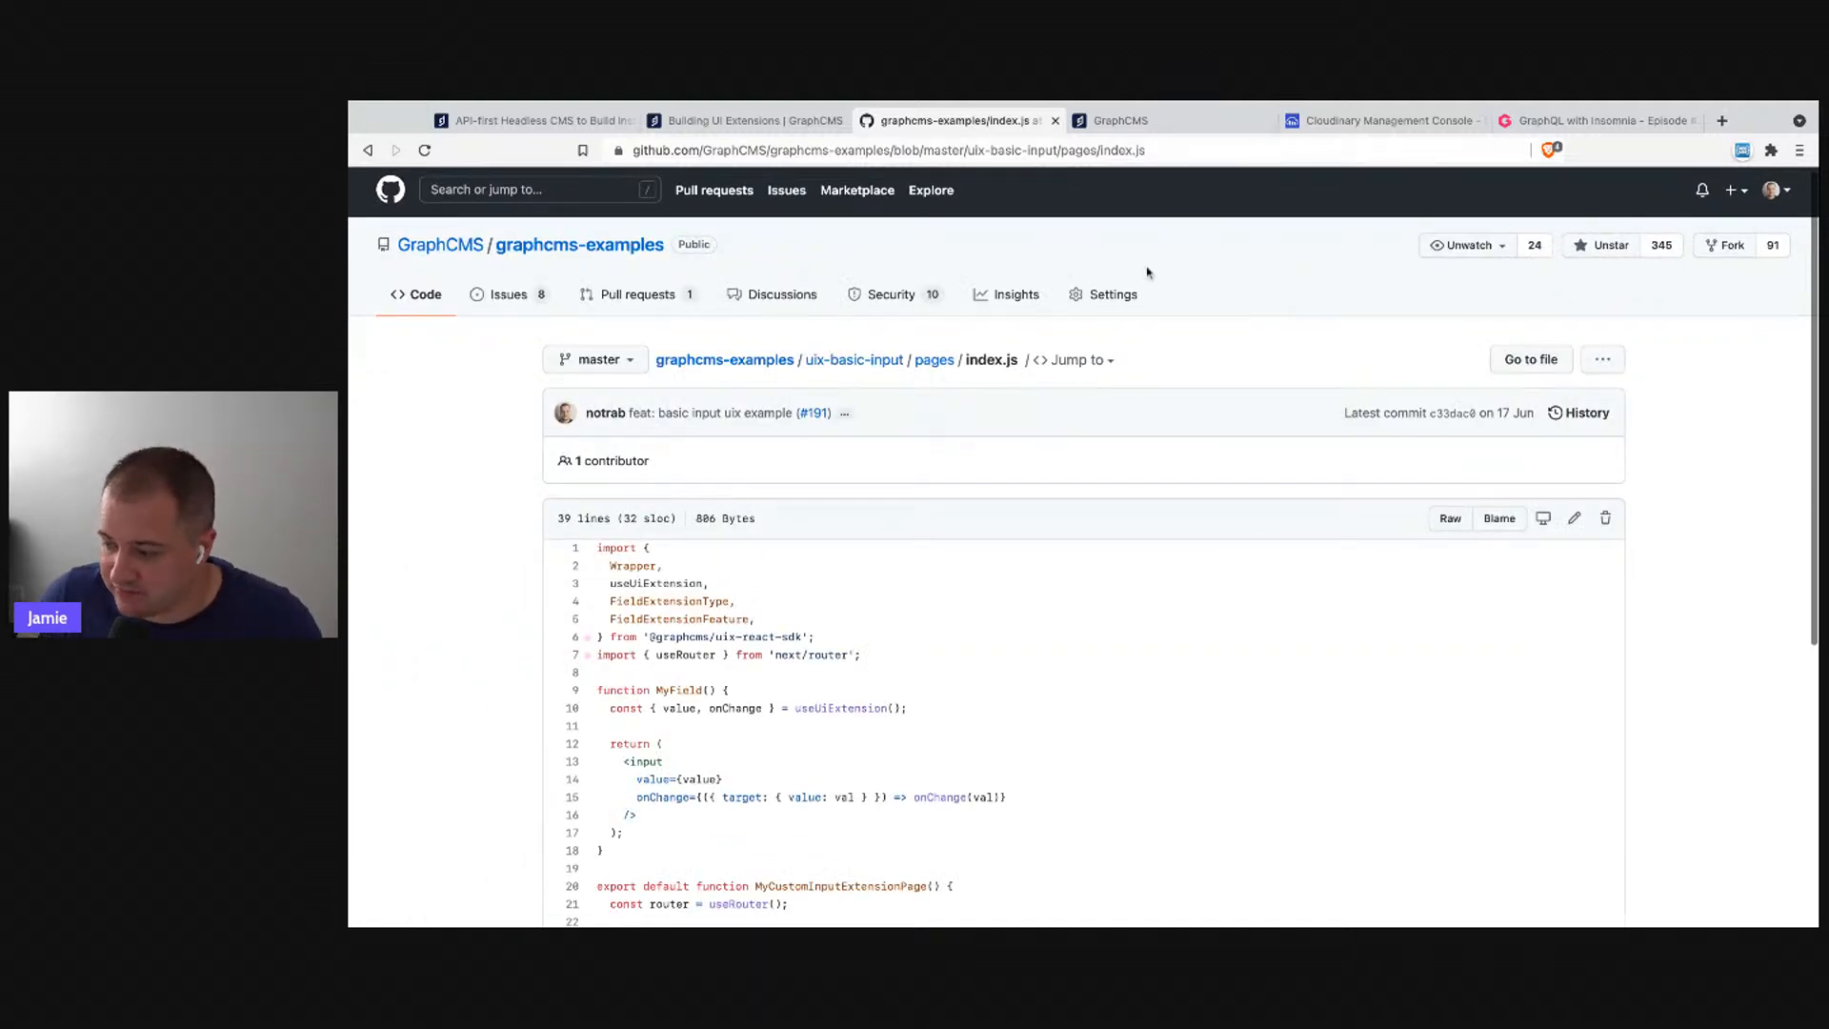
pyautogui.press('super+Tab')
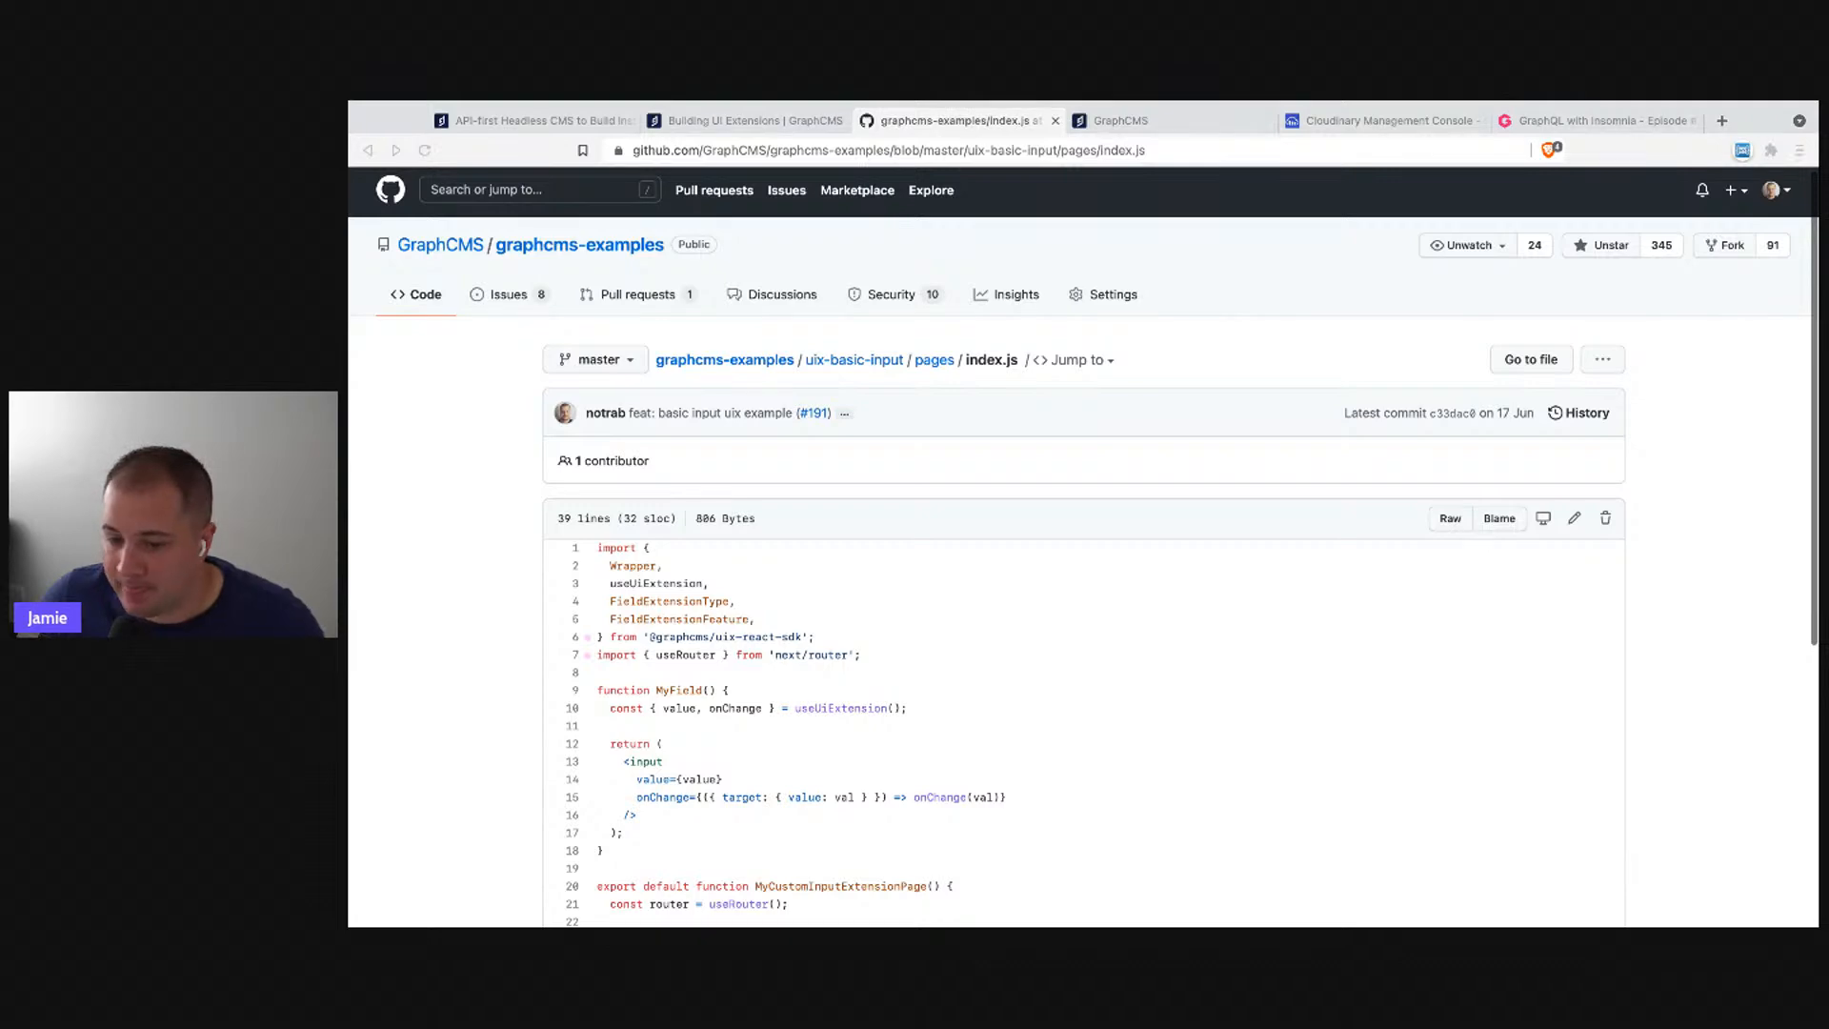
pyautogui.press('super+Tab')
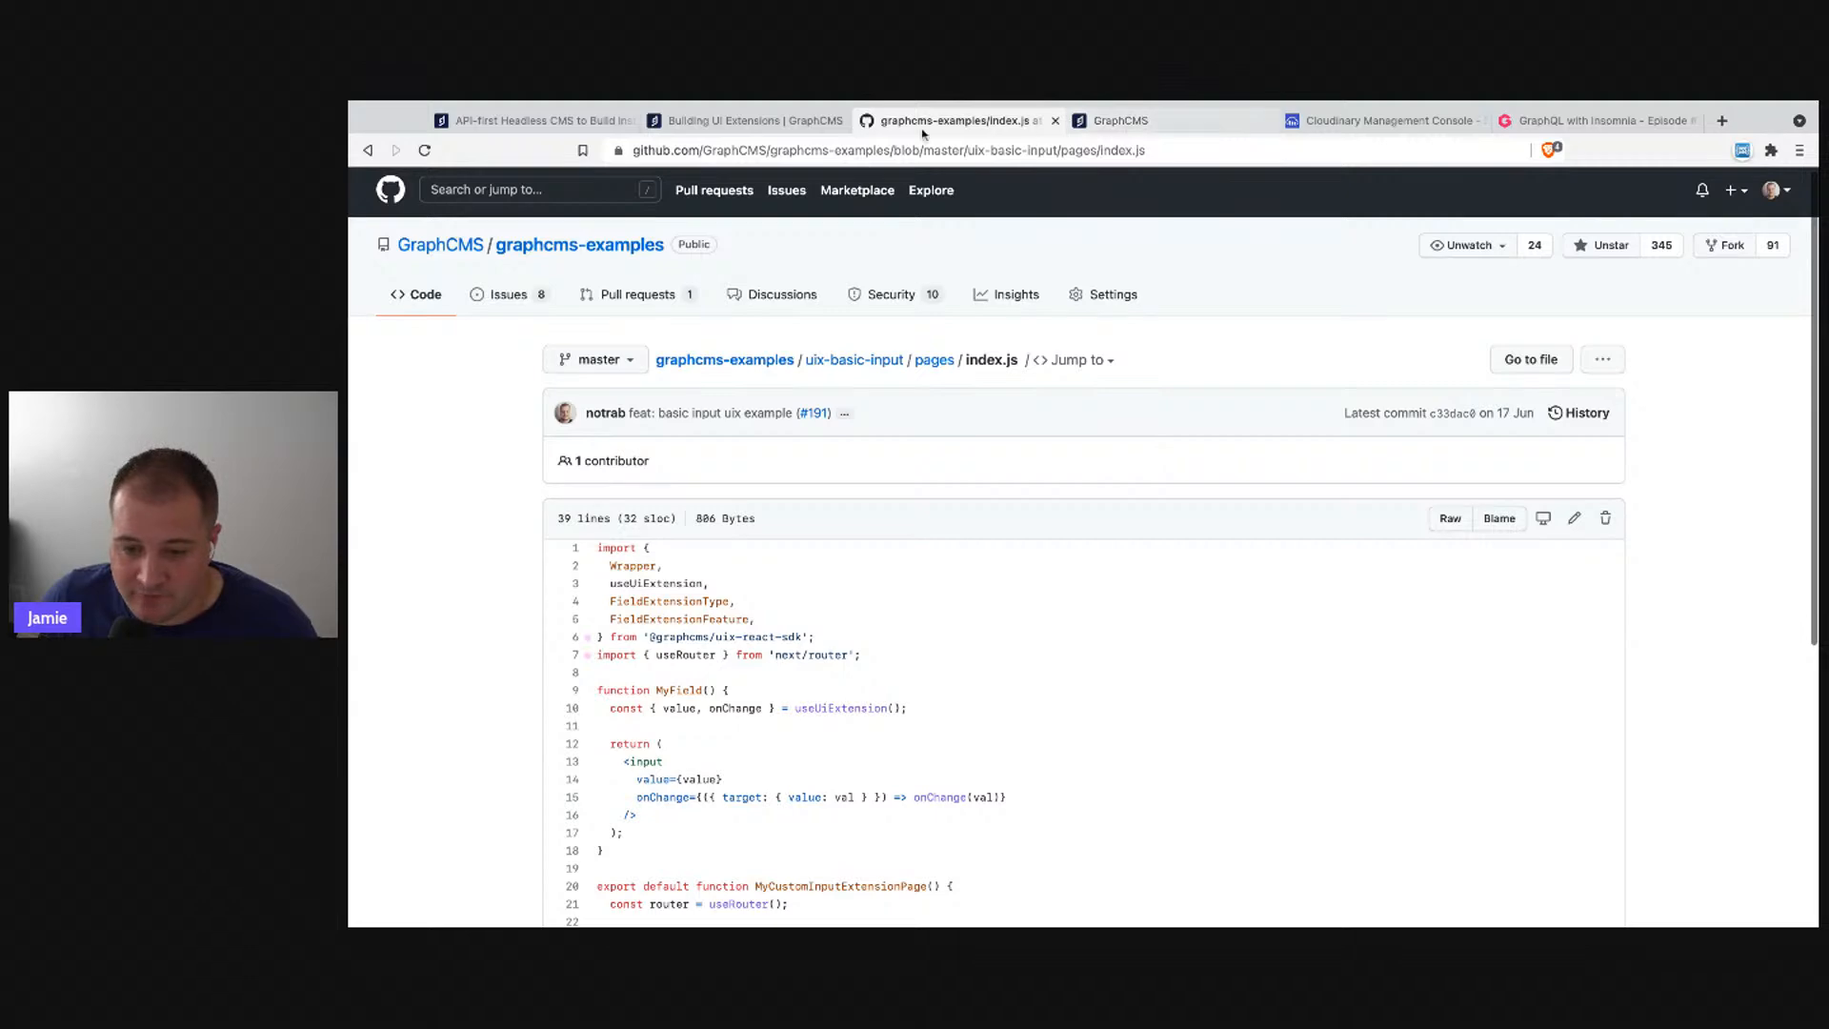
# - Go to the graphcms-examples root and highlight folders from assets to with-gatsby-mdx
pyautogui.click(723, 360)
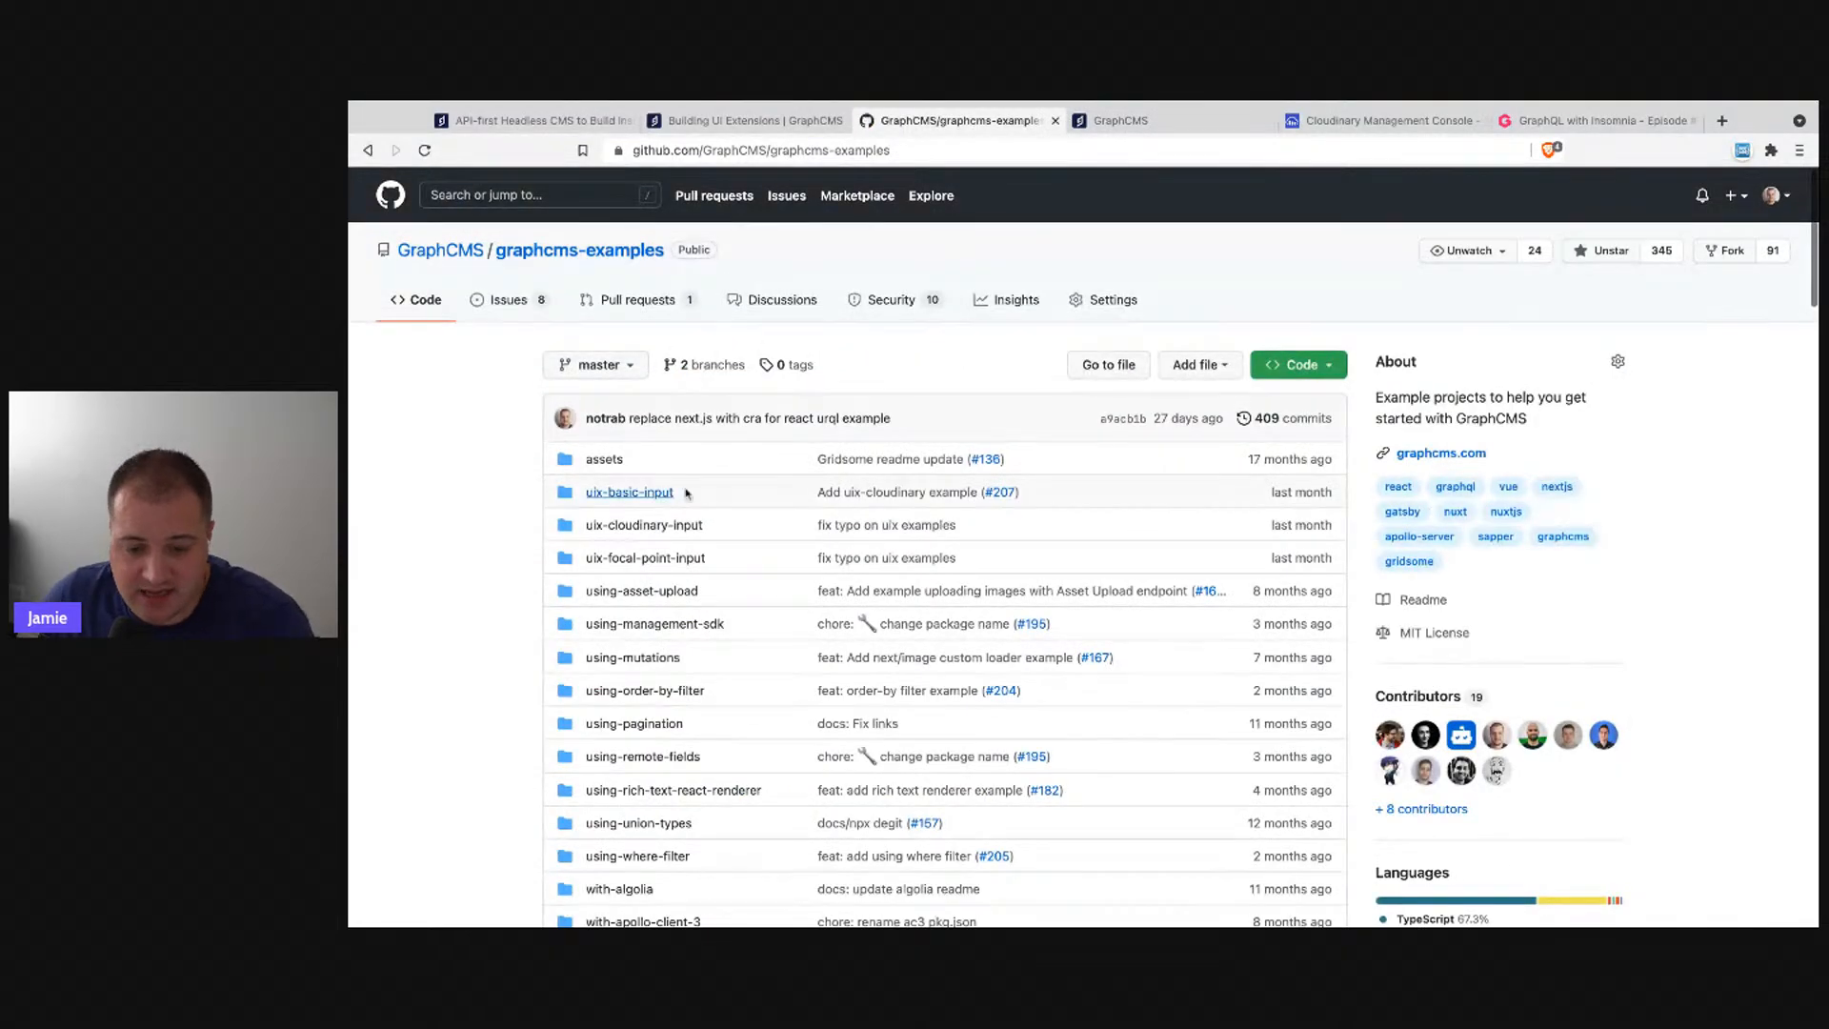
pyautogui.scroll(-3, 595, 413)
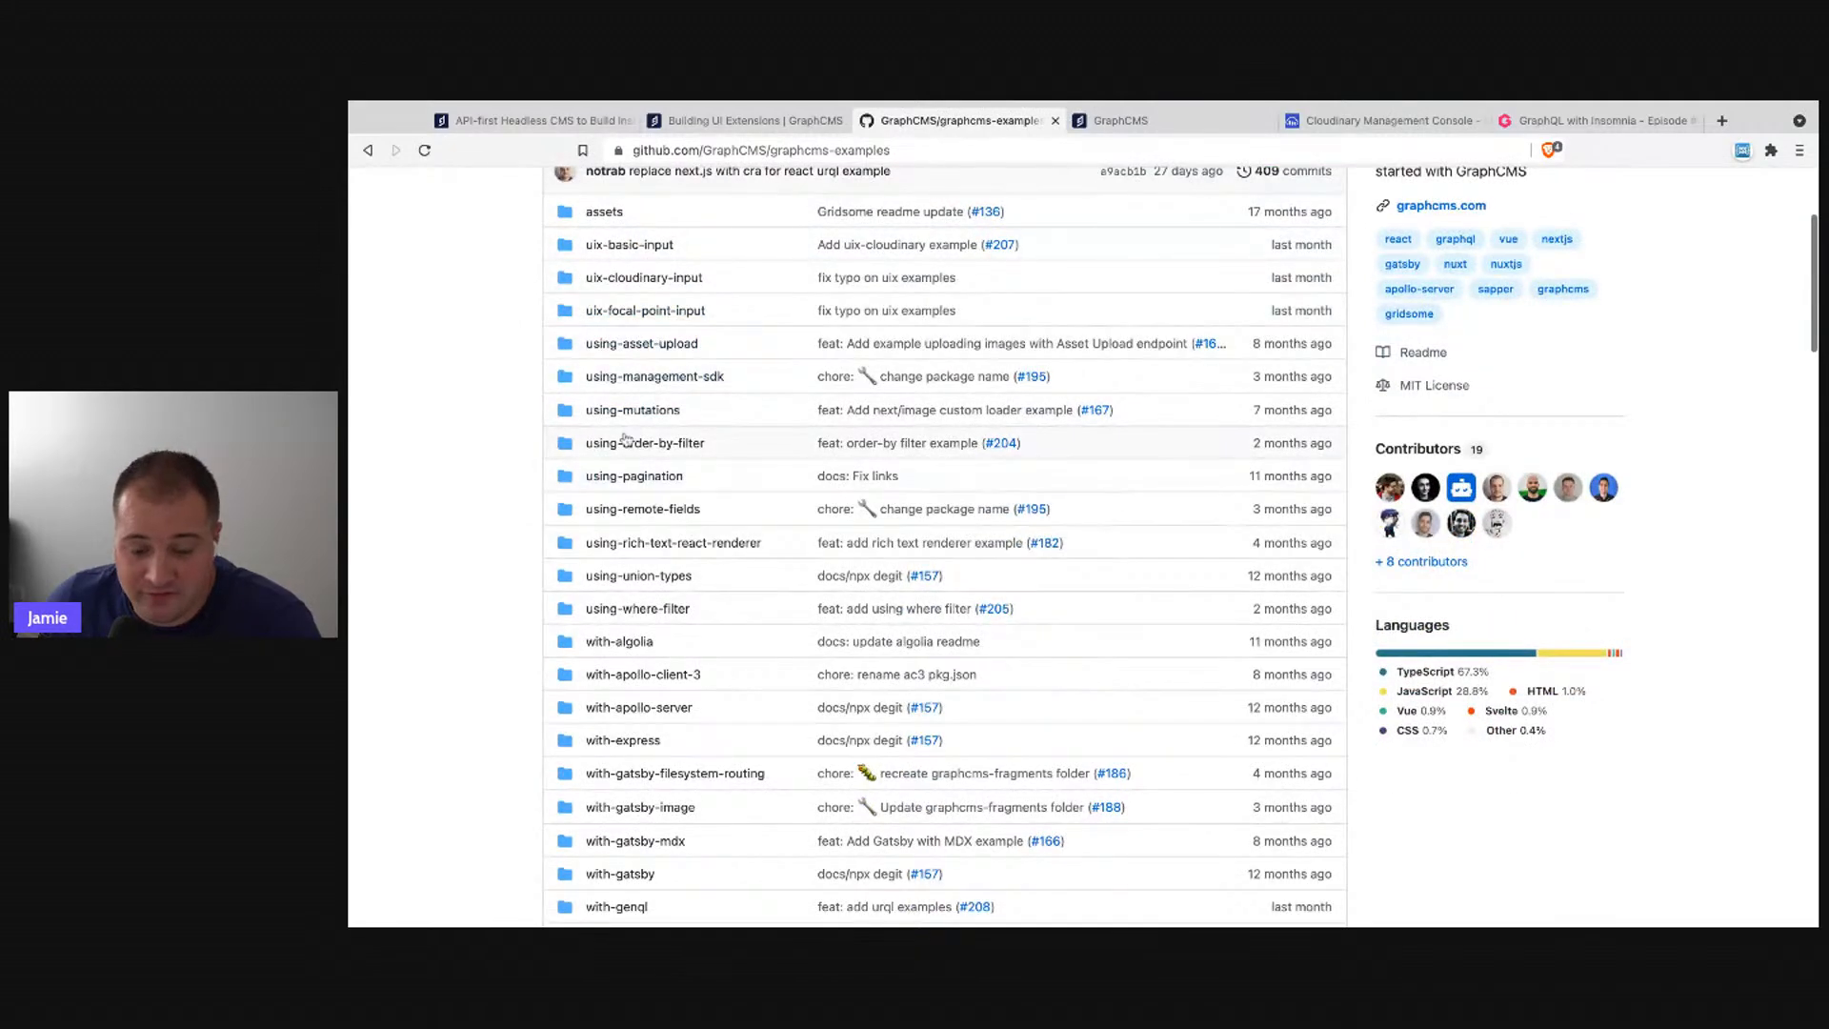
pyautogui.moveTo(571, 211)
pyautogui.mouseDown()
pyautogui.moveTo(705, 654)
pyautogui.moveTo(709, 842)
pyautogui.mouseUp()
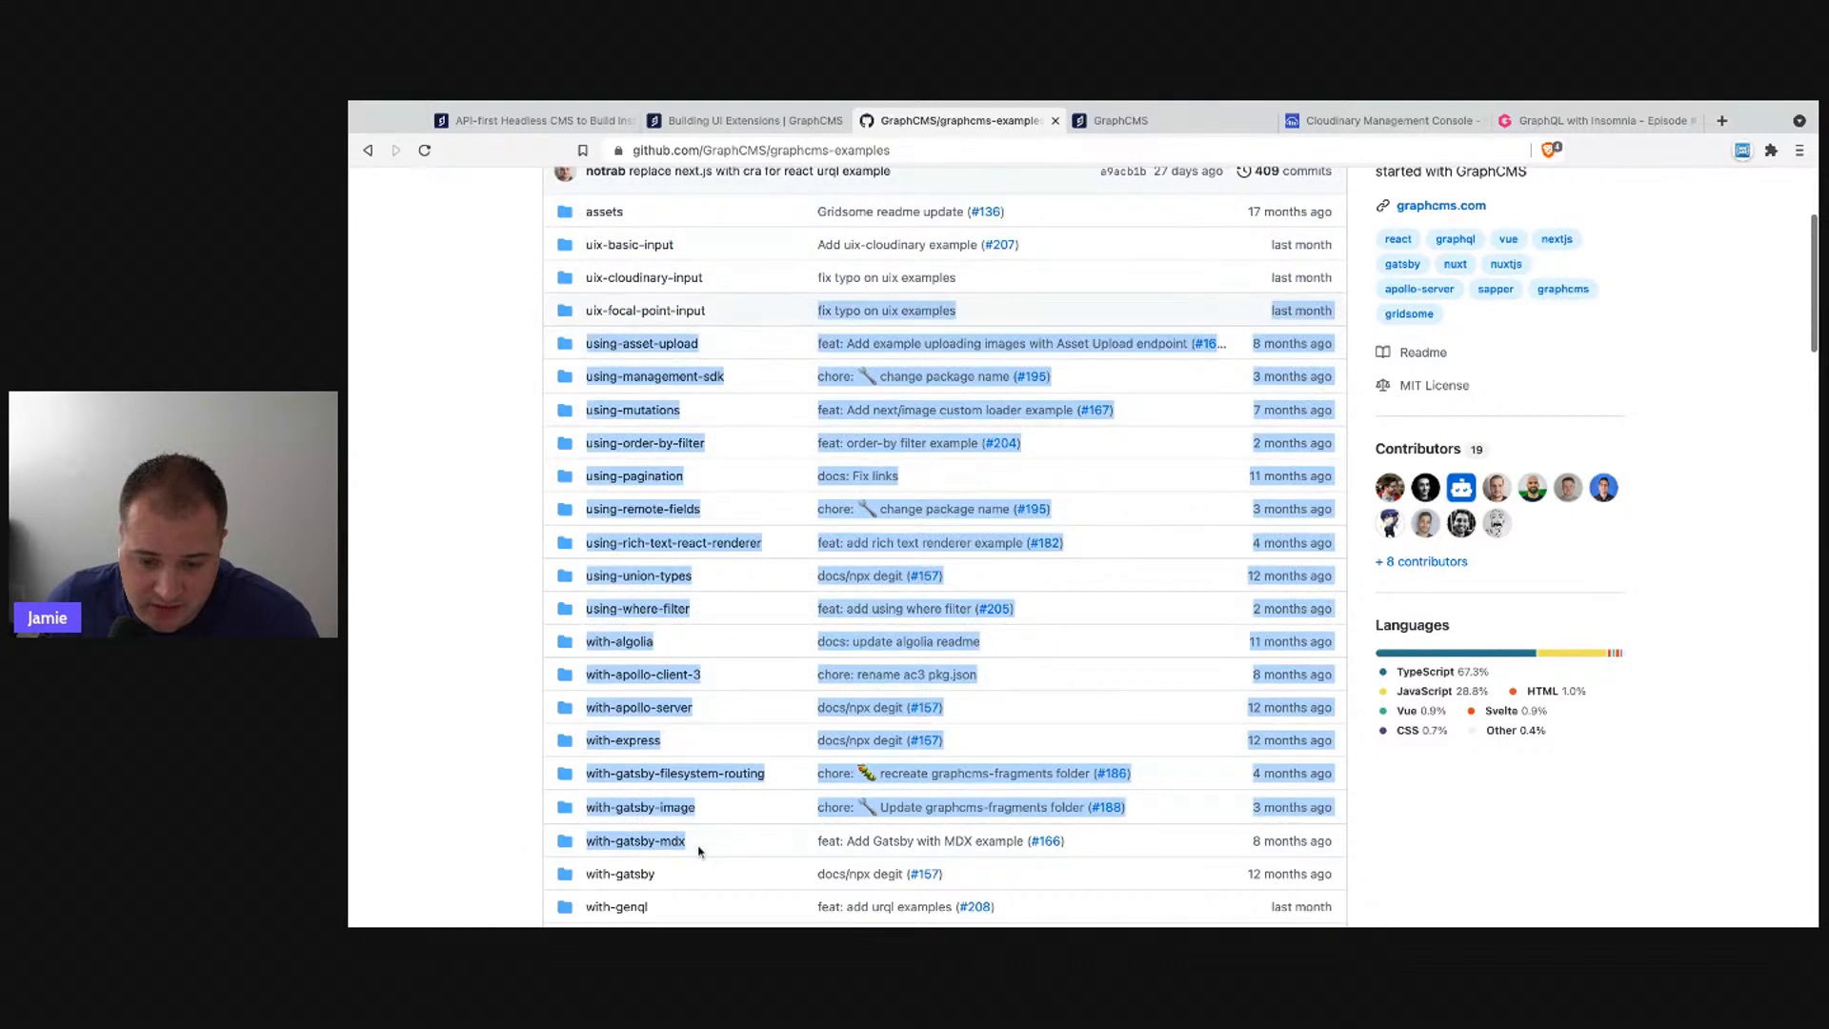
pyautogui.click(744, 307)
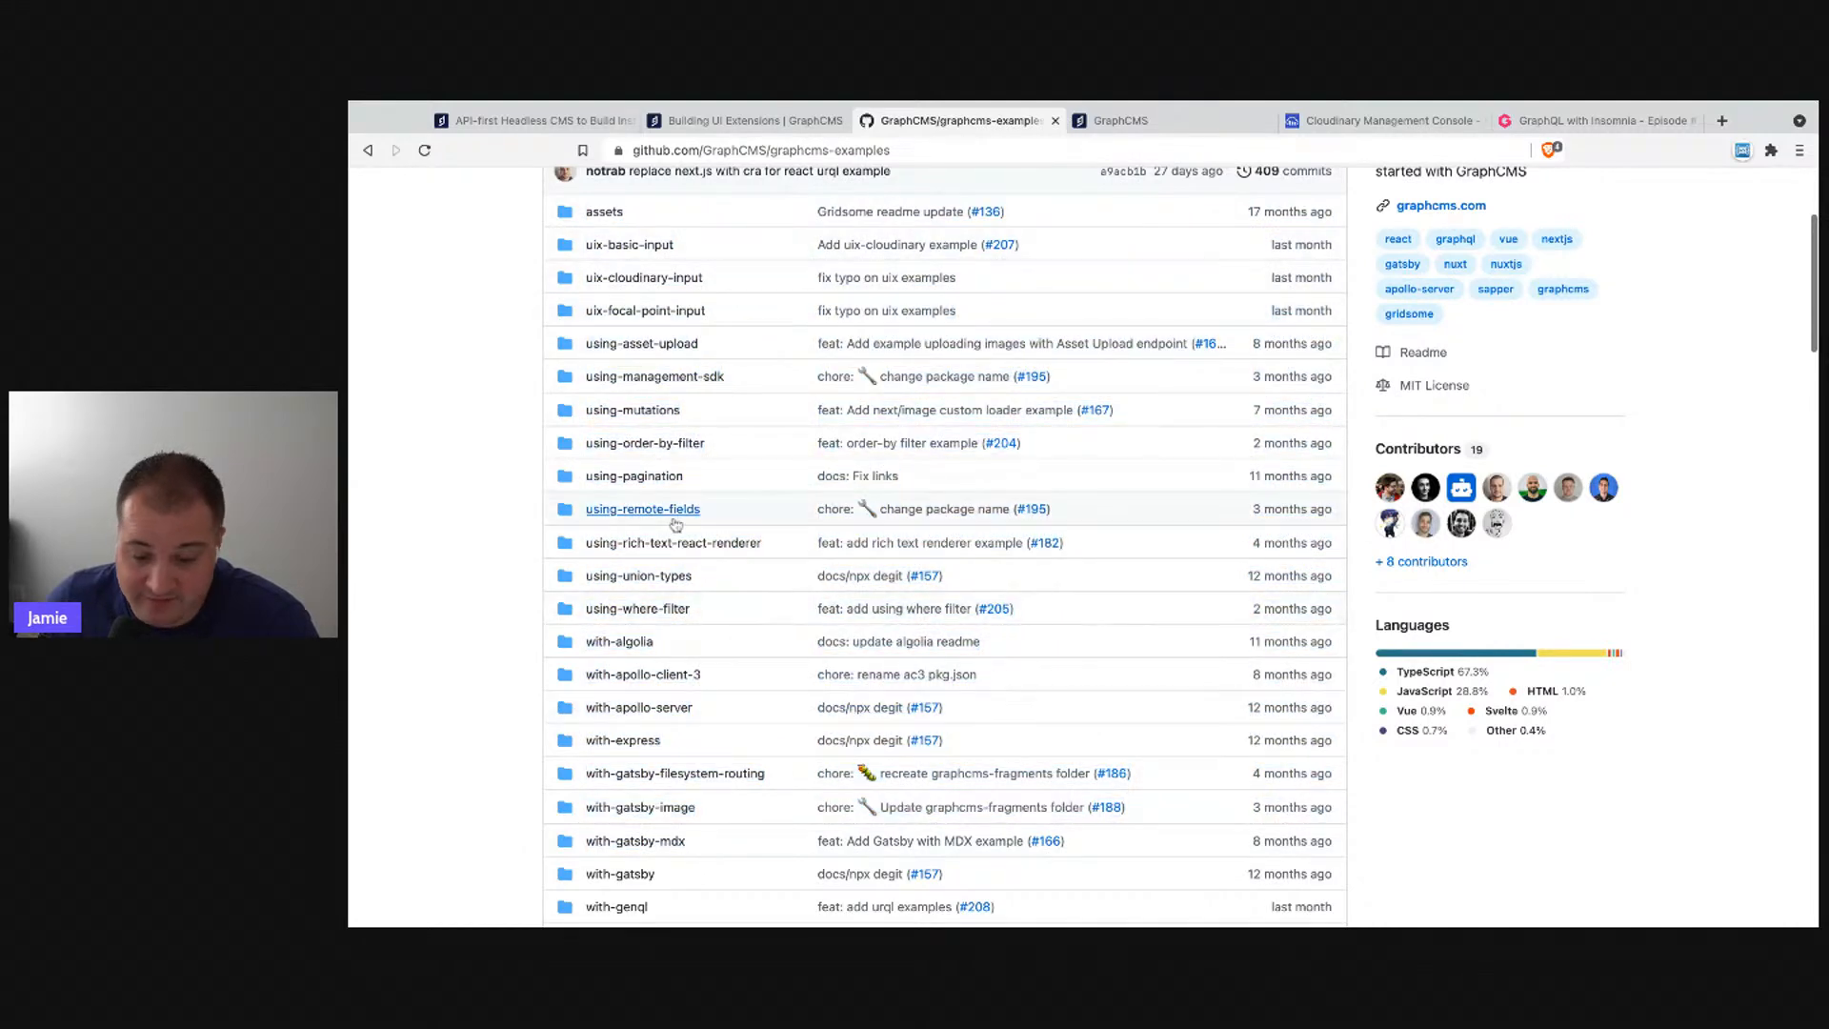
# - Scroll down the example folder list and back to the top
pyautogui.scroll(-3, 749, 719)
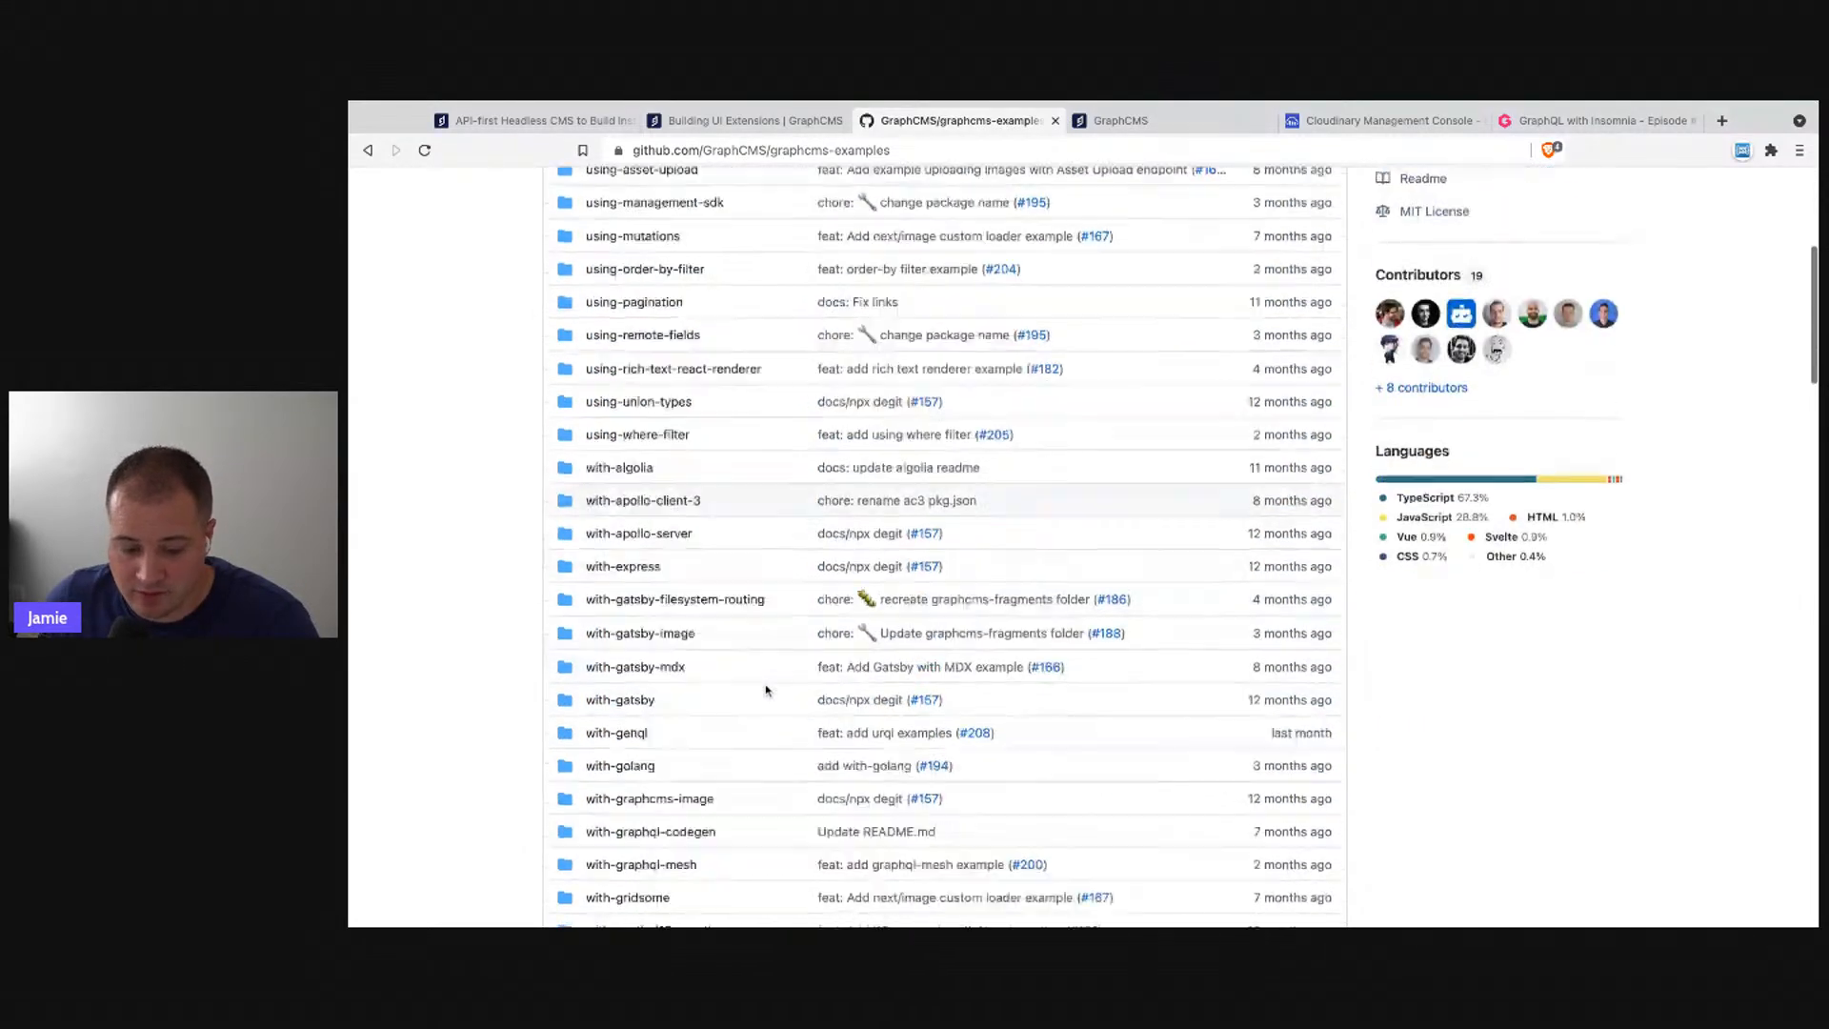
pyautogui.scroll(-3, 700, 667)
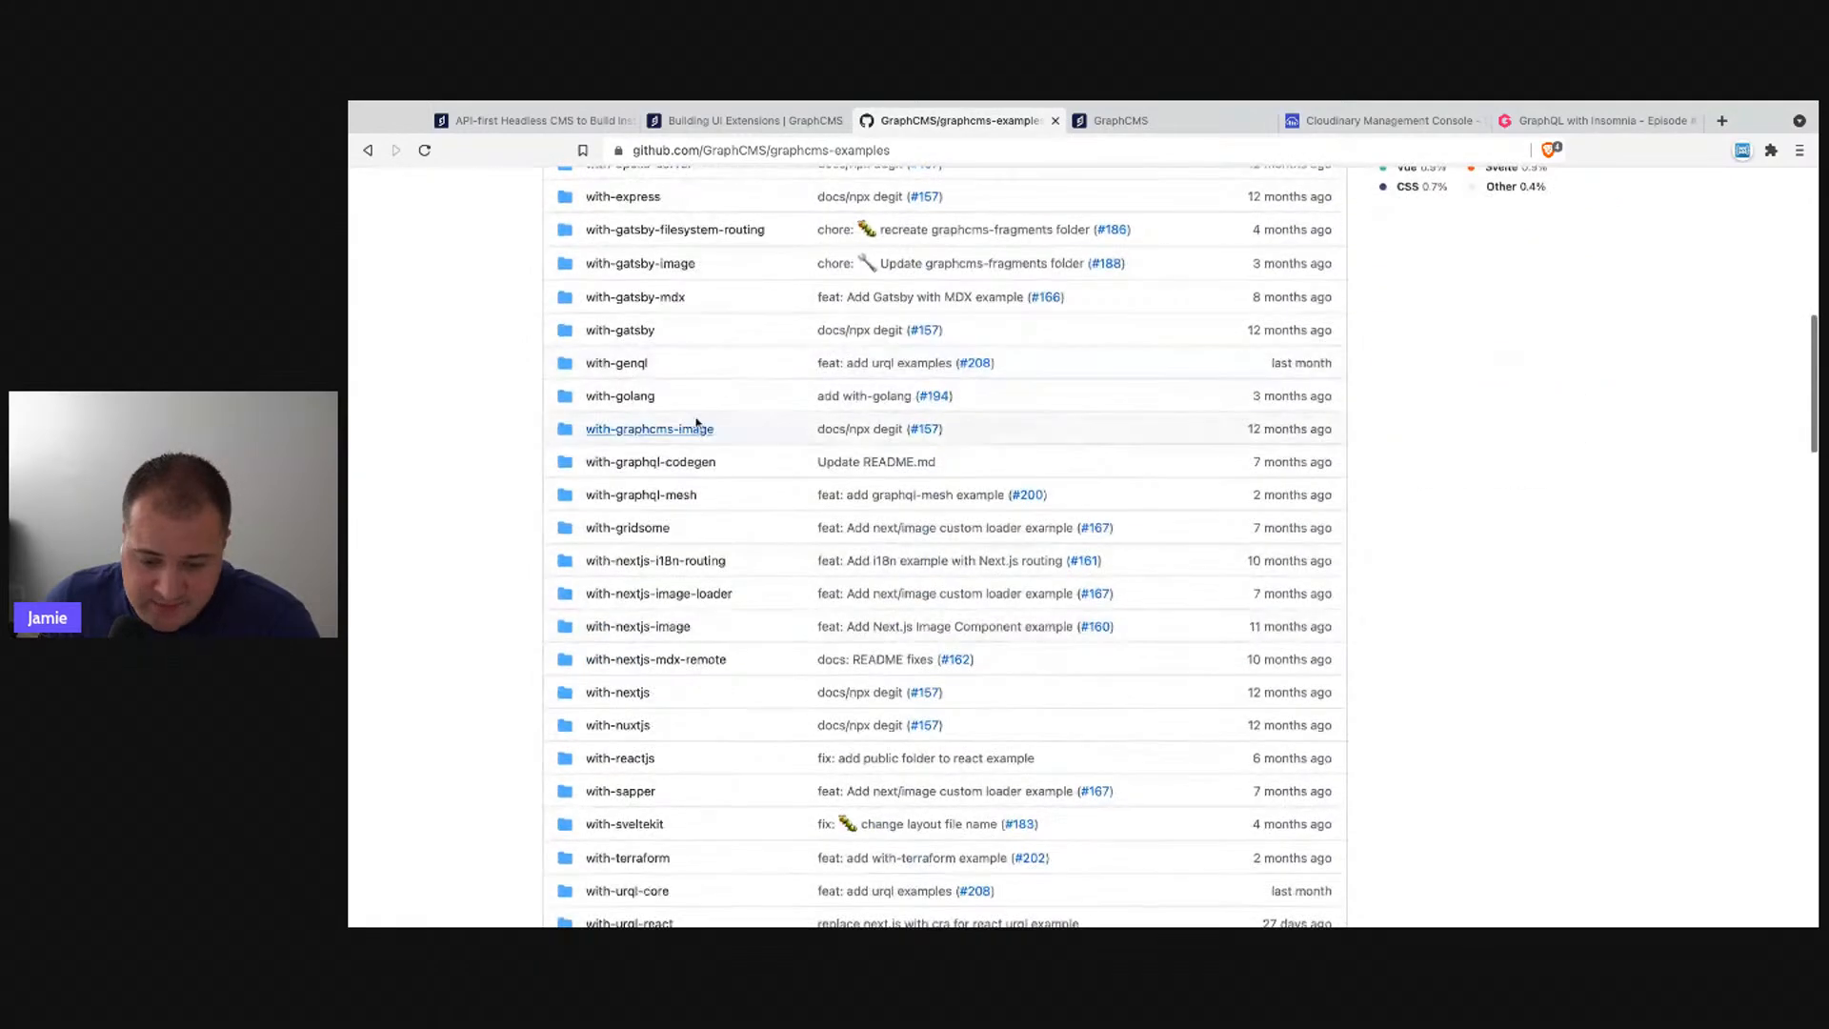
pyautogui.scroll(-1, 677, 772)
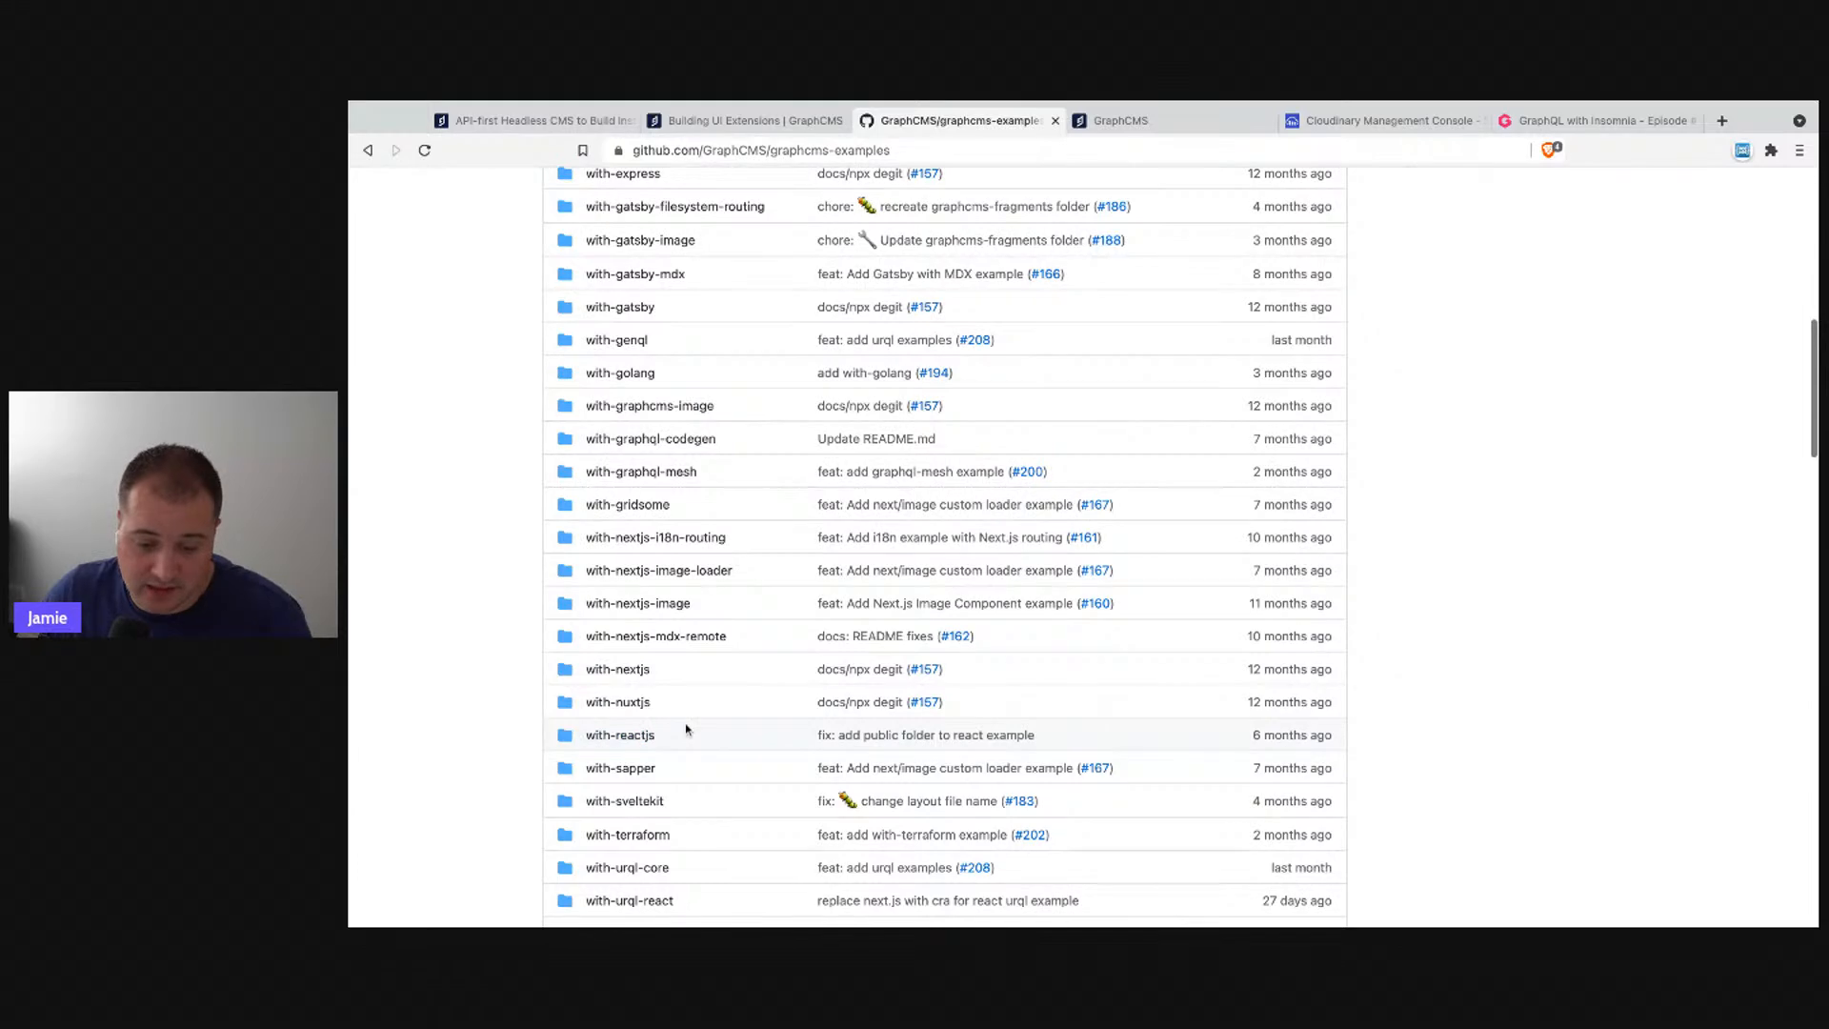
pyautogui.scroll(-3, 671, 757)
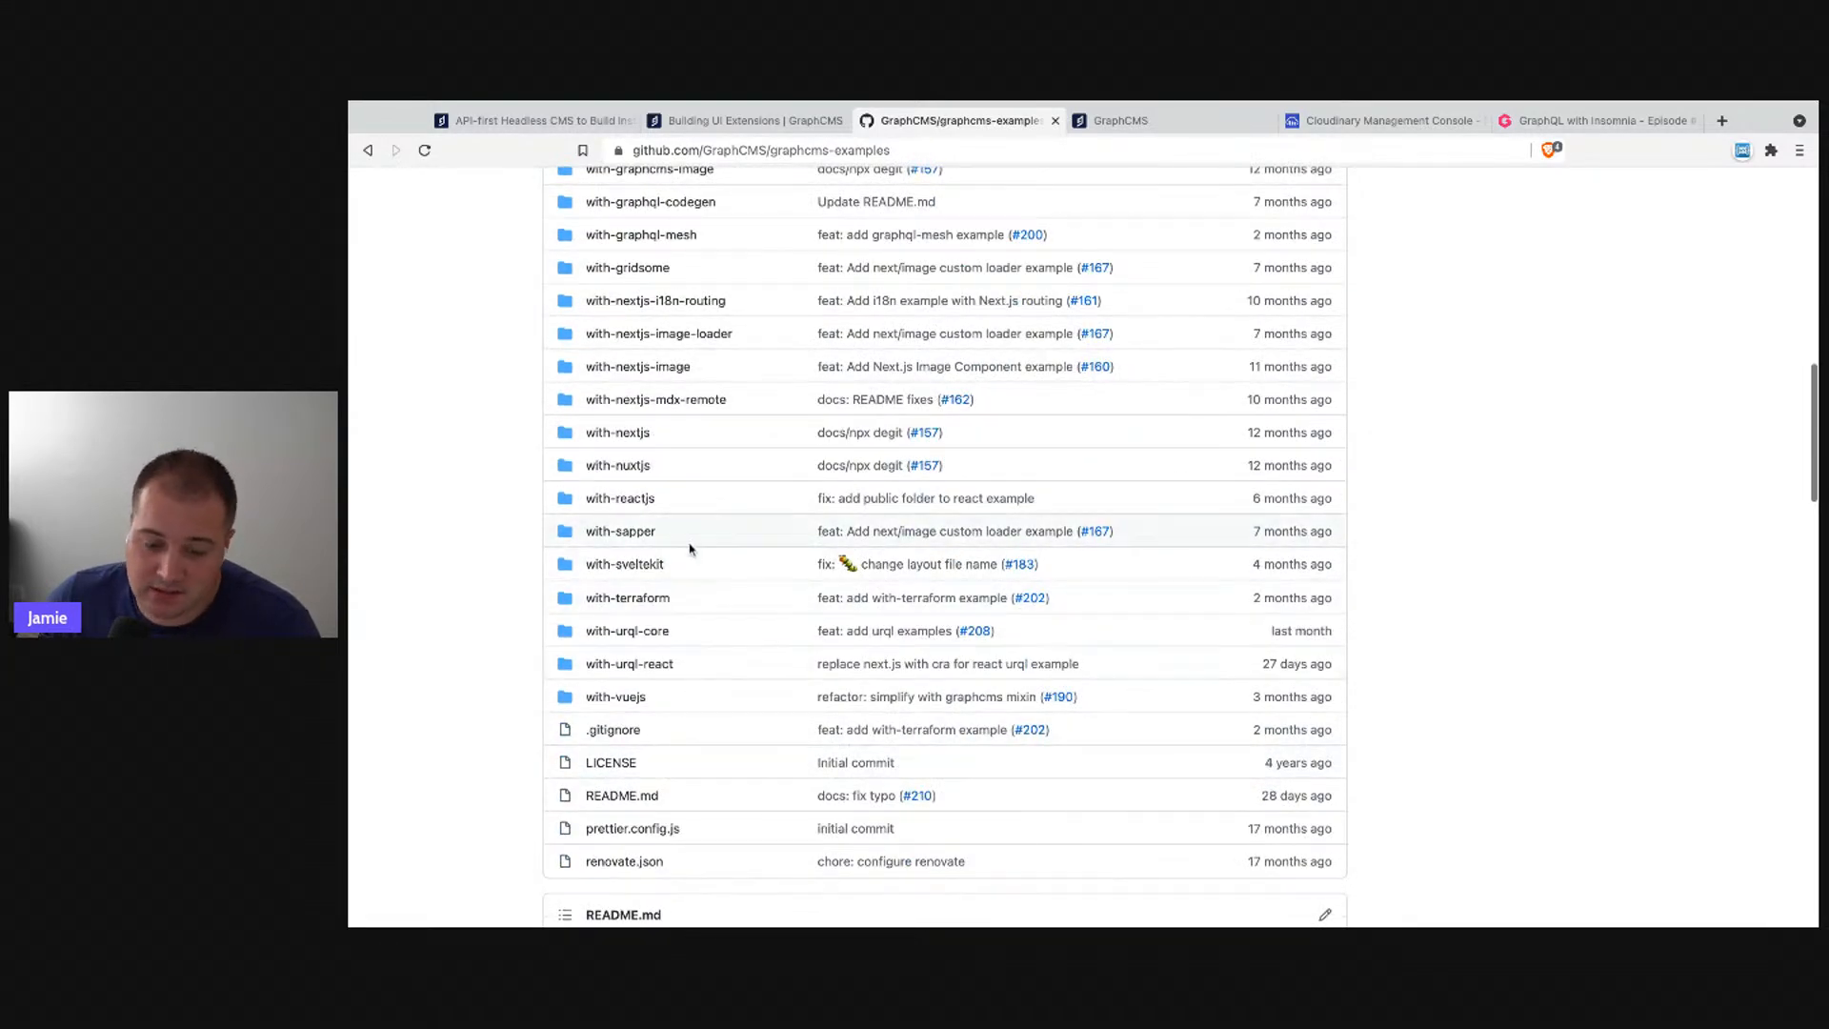
pyautogui.scroll(1, 774, 694)
pyautogui.scroll(4, 773, 694)
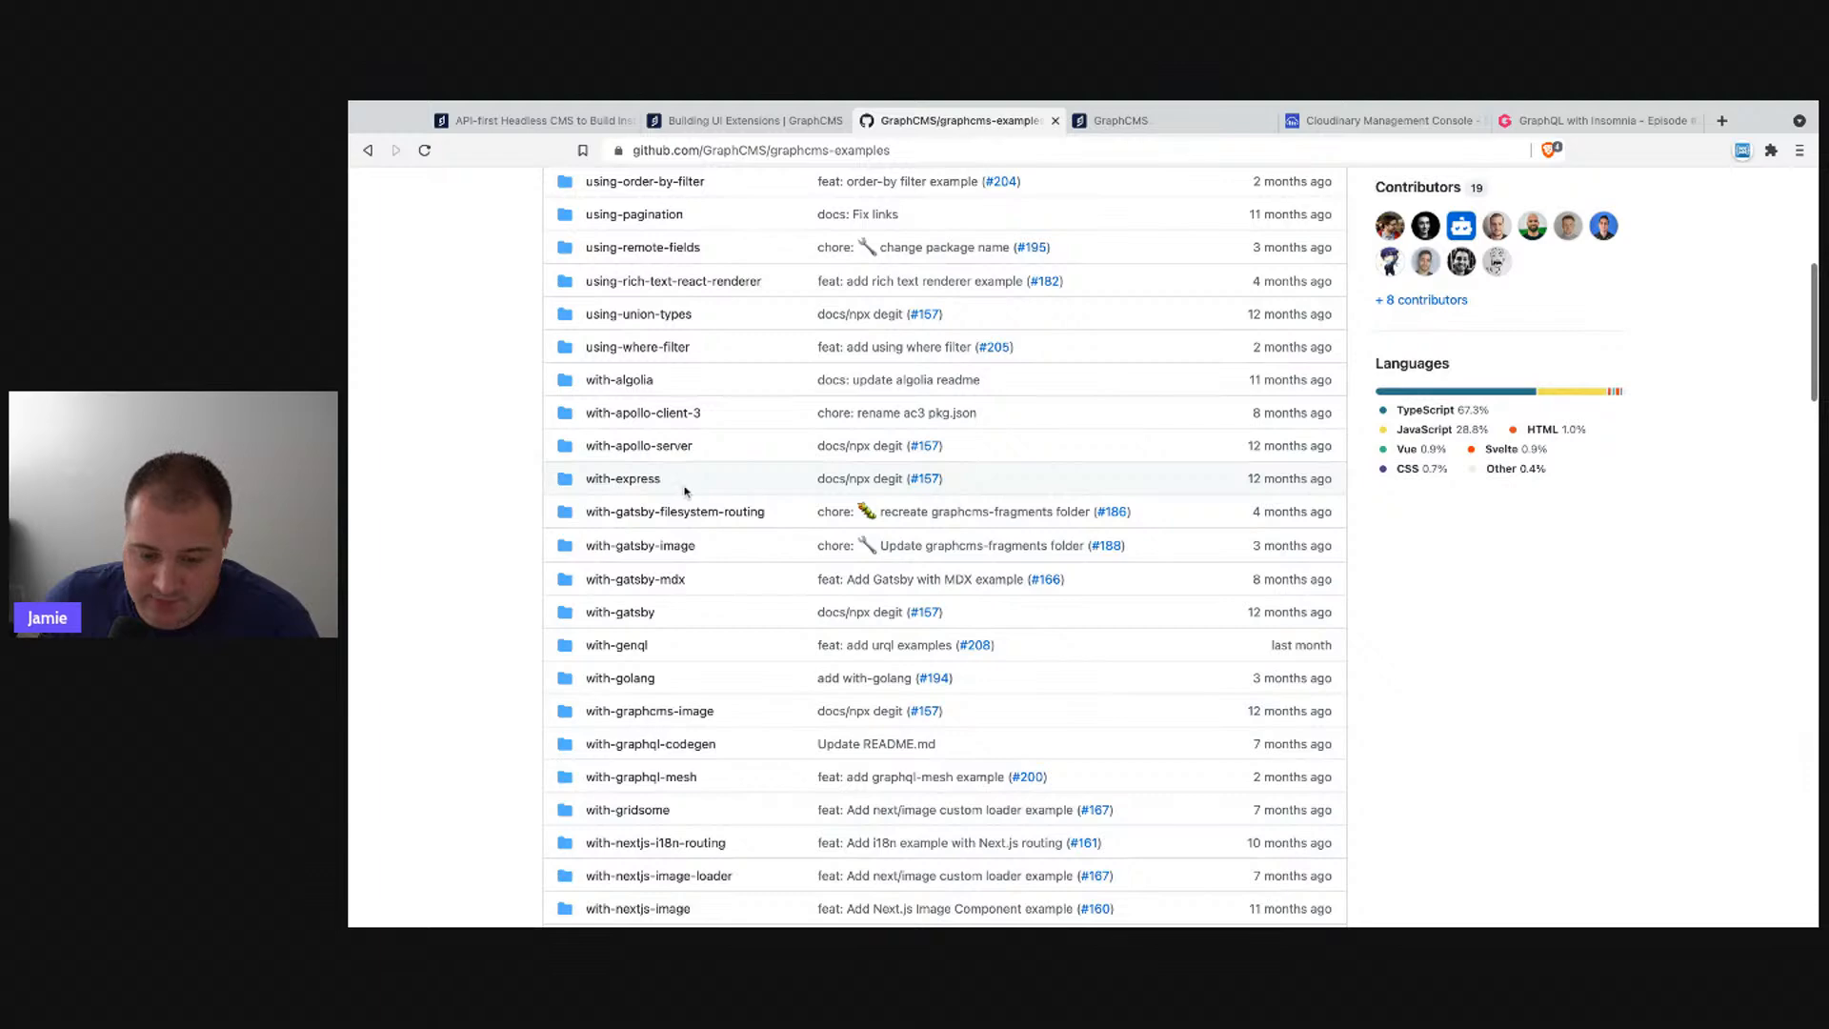
pyautogui.scroll(1, 622, 429)
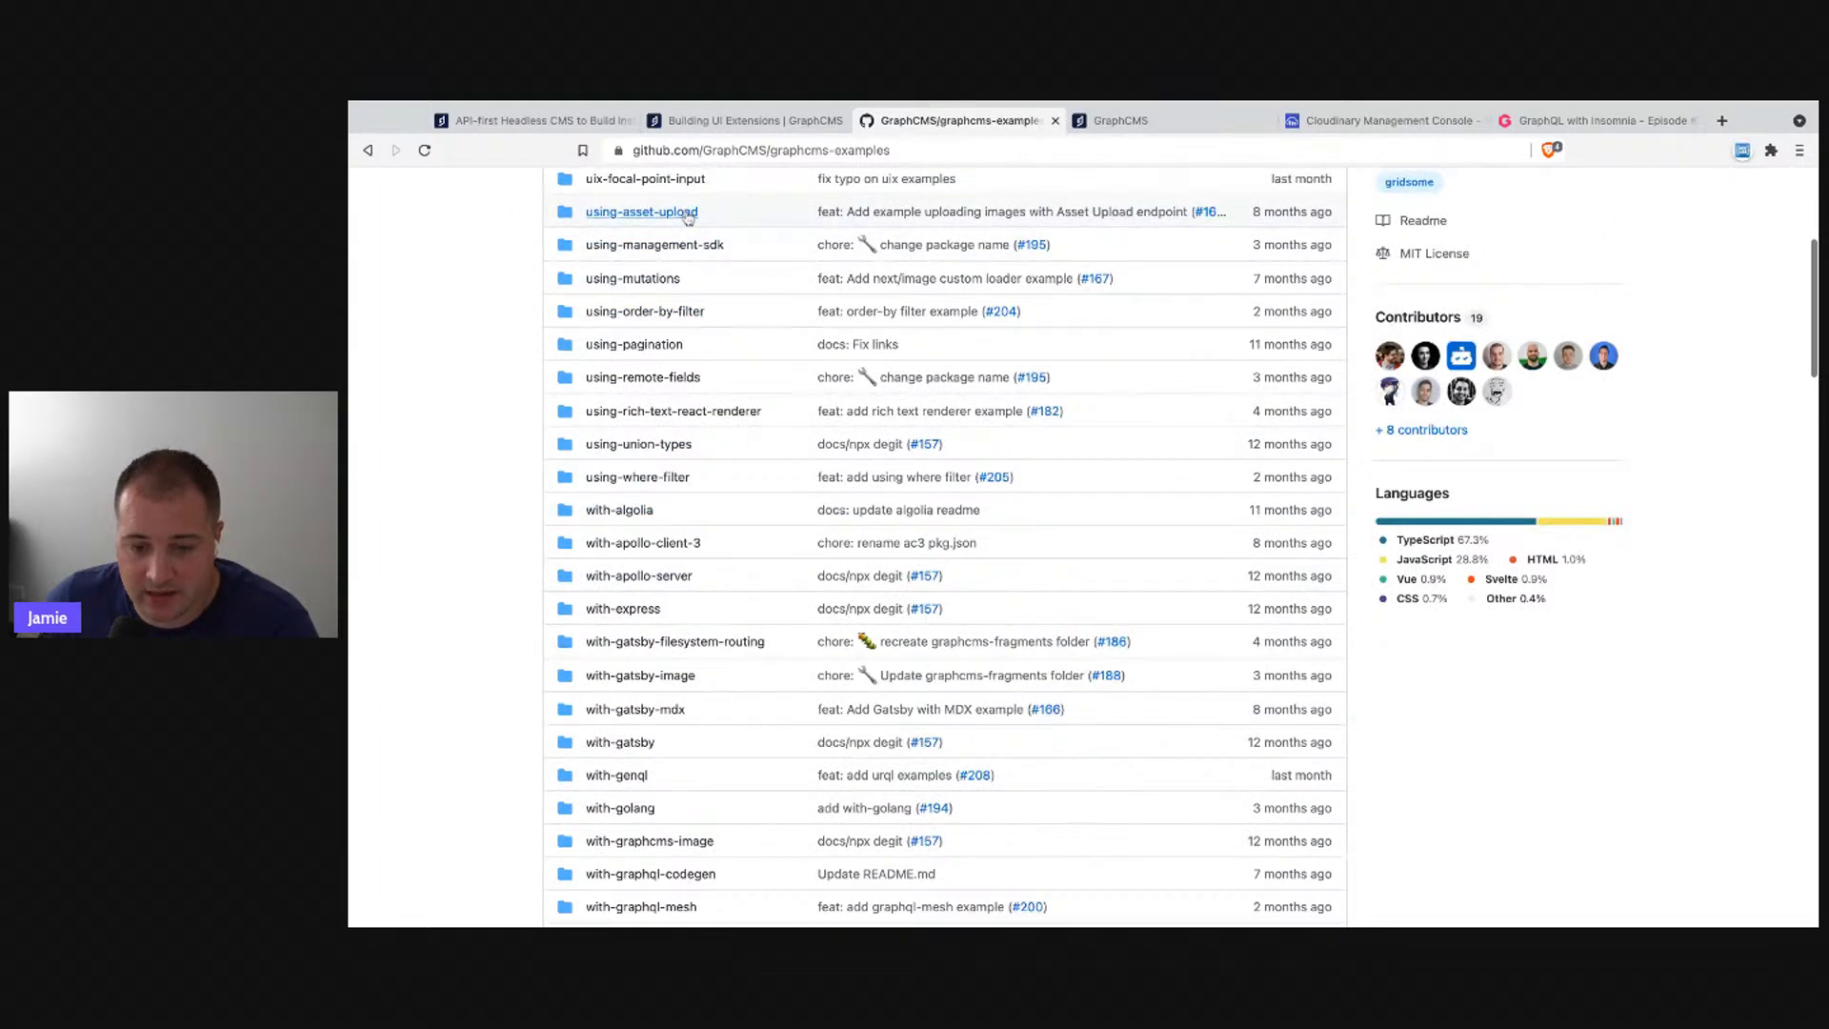
pyautogui.scroll(2, 643, 400)
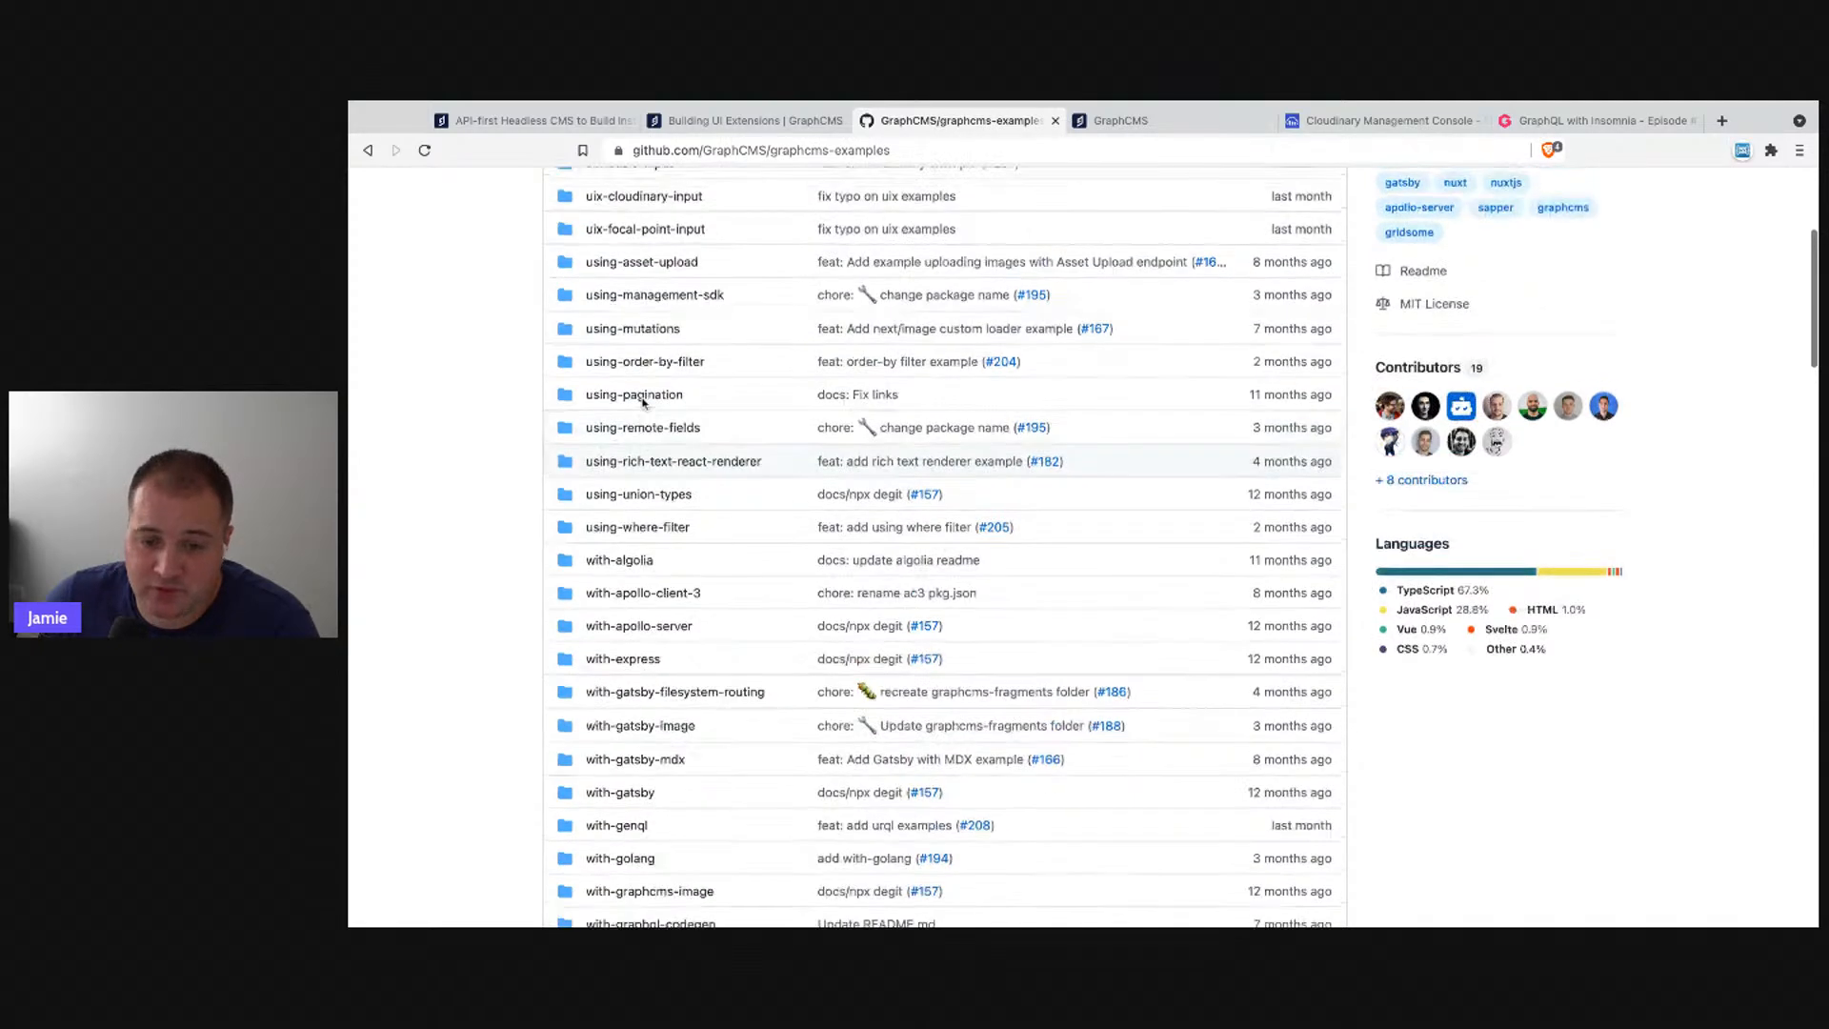
pyautogui.scroll(4, 644, 404)
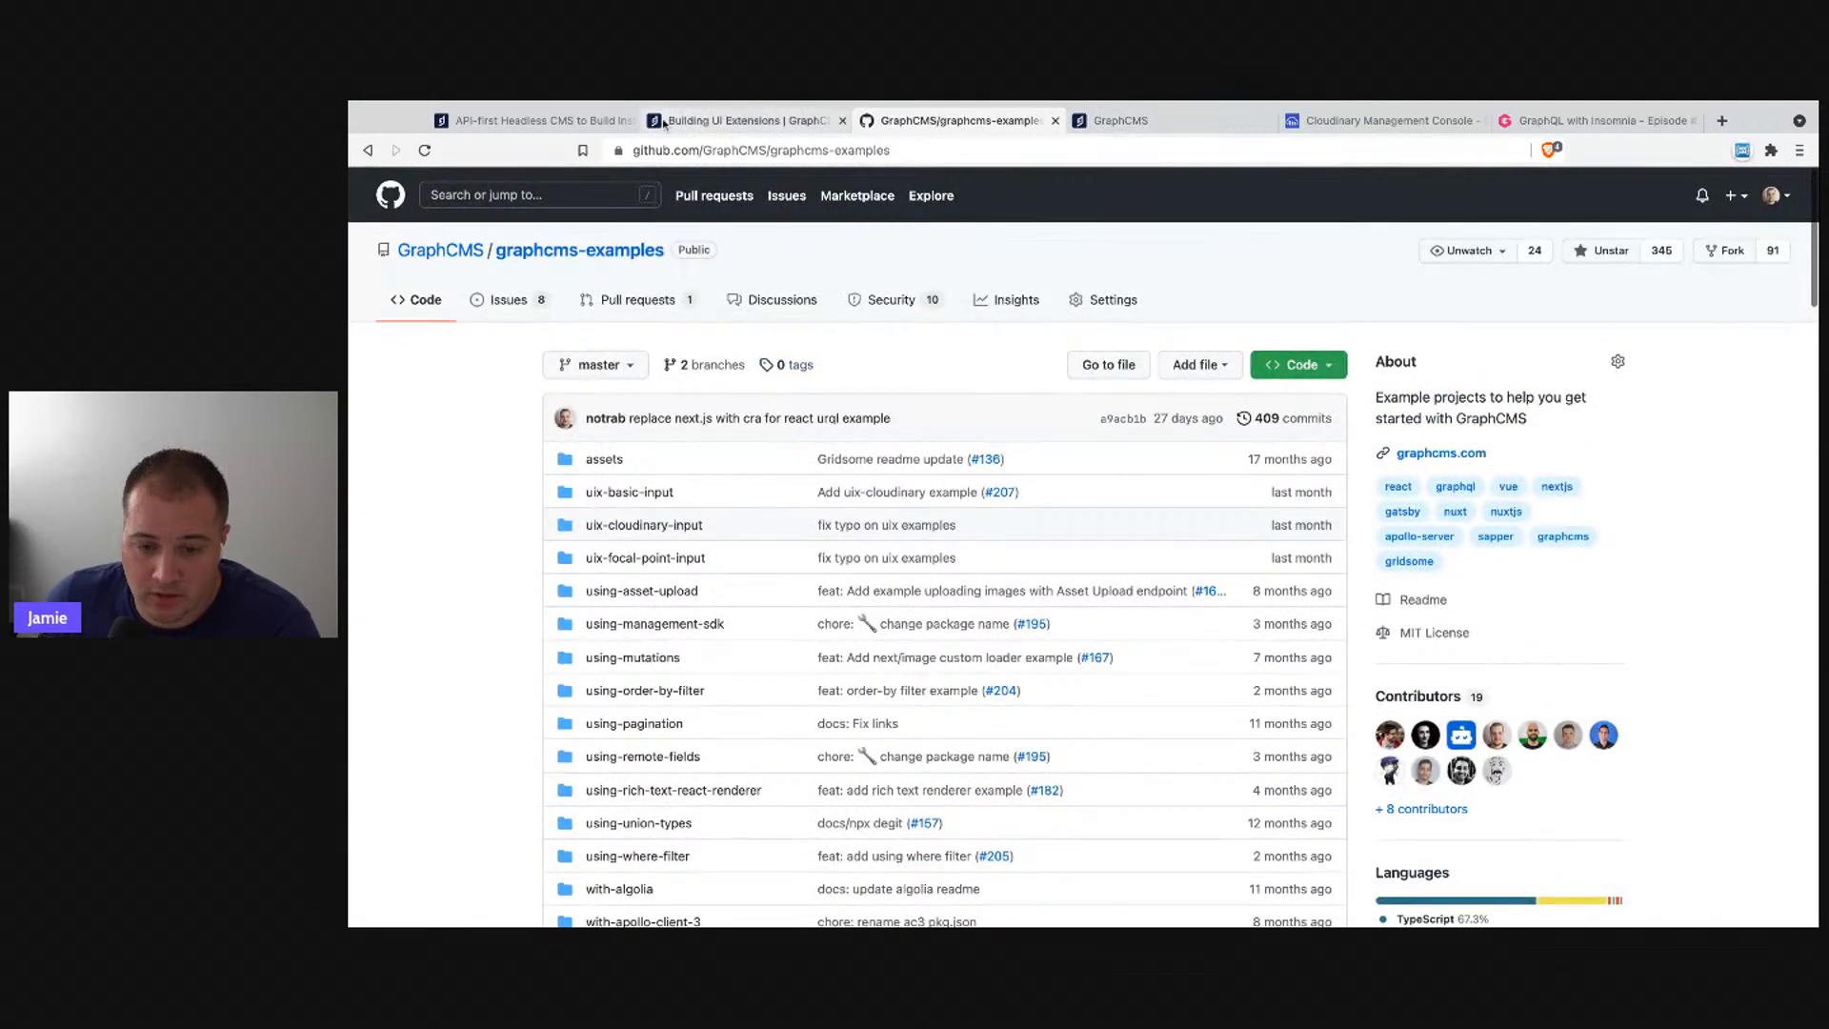
pyautogui.click(569, 121)
# - Open the 2021 Product Demo schedule post from the GraphCMS blog
pyautogui.moveTo(1029, 210)
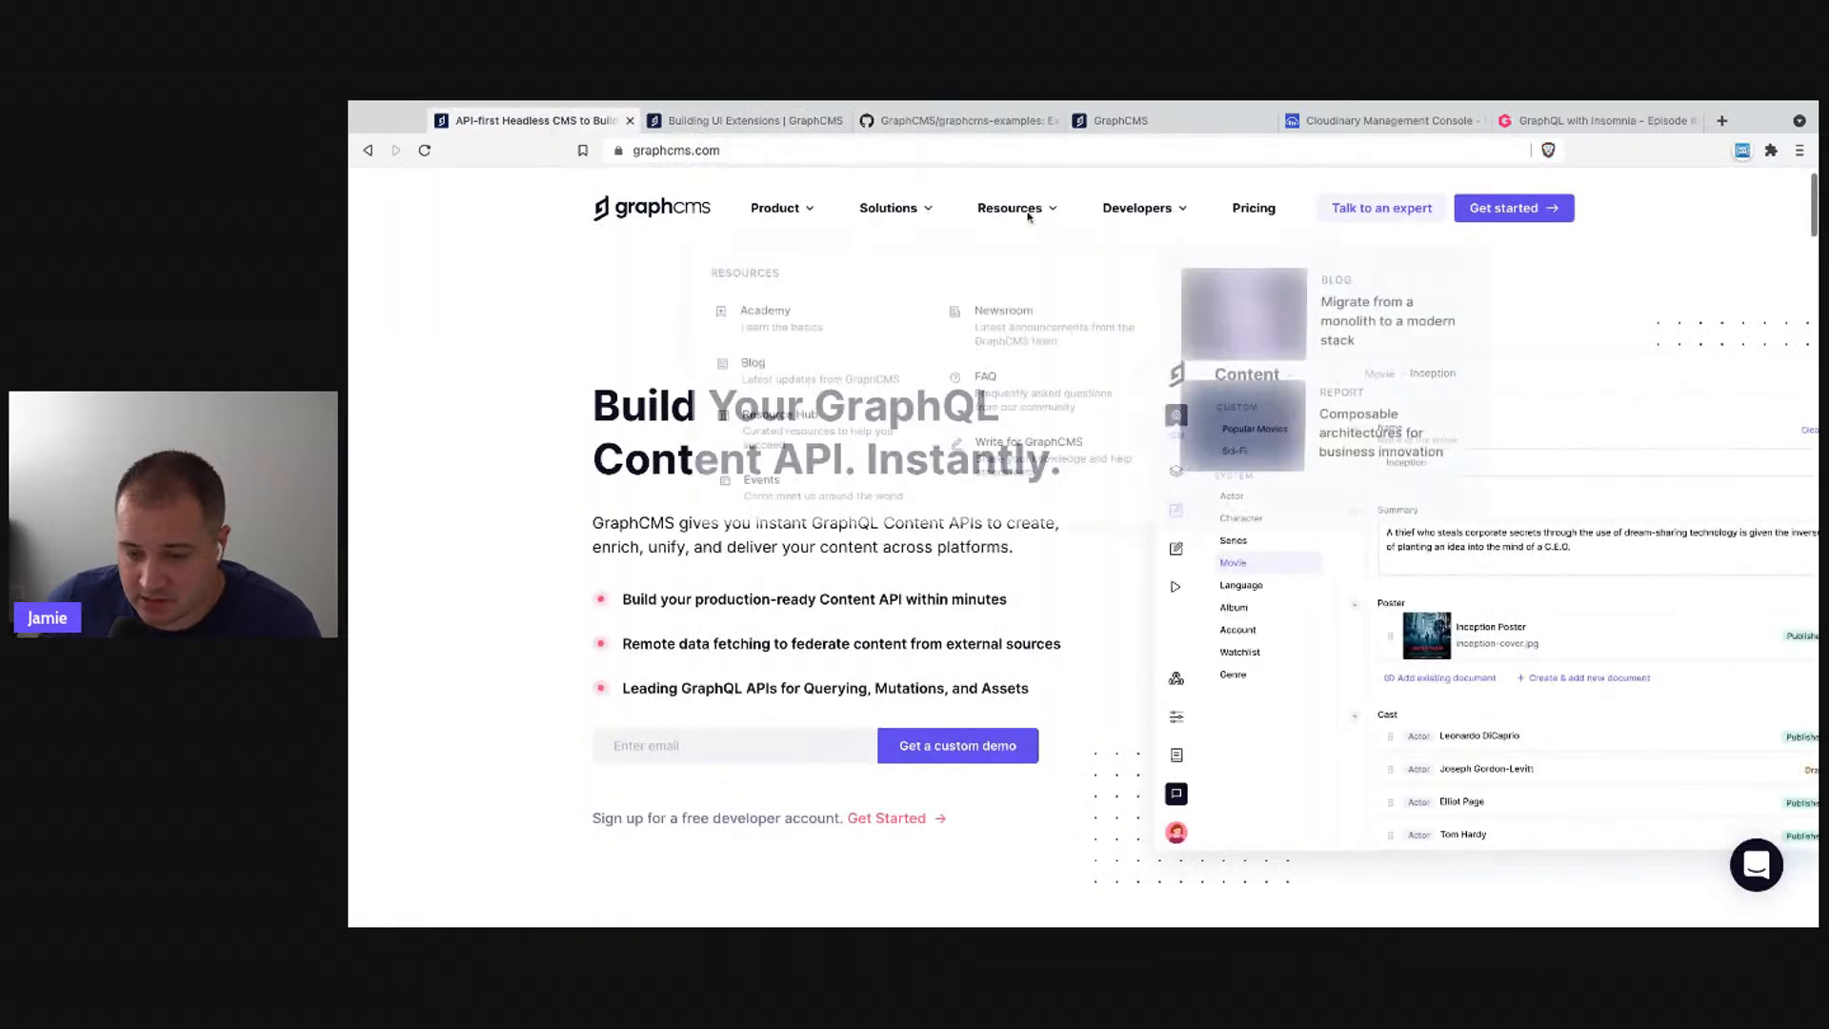
pyautogui.click(765, 375)
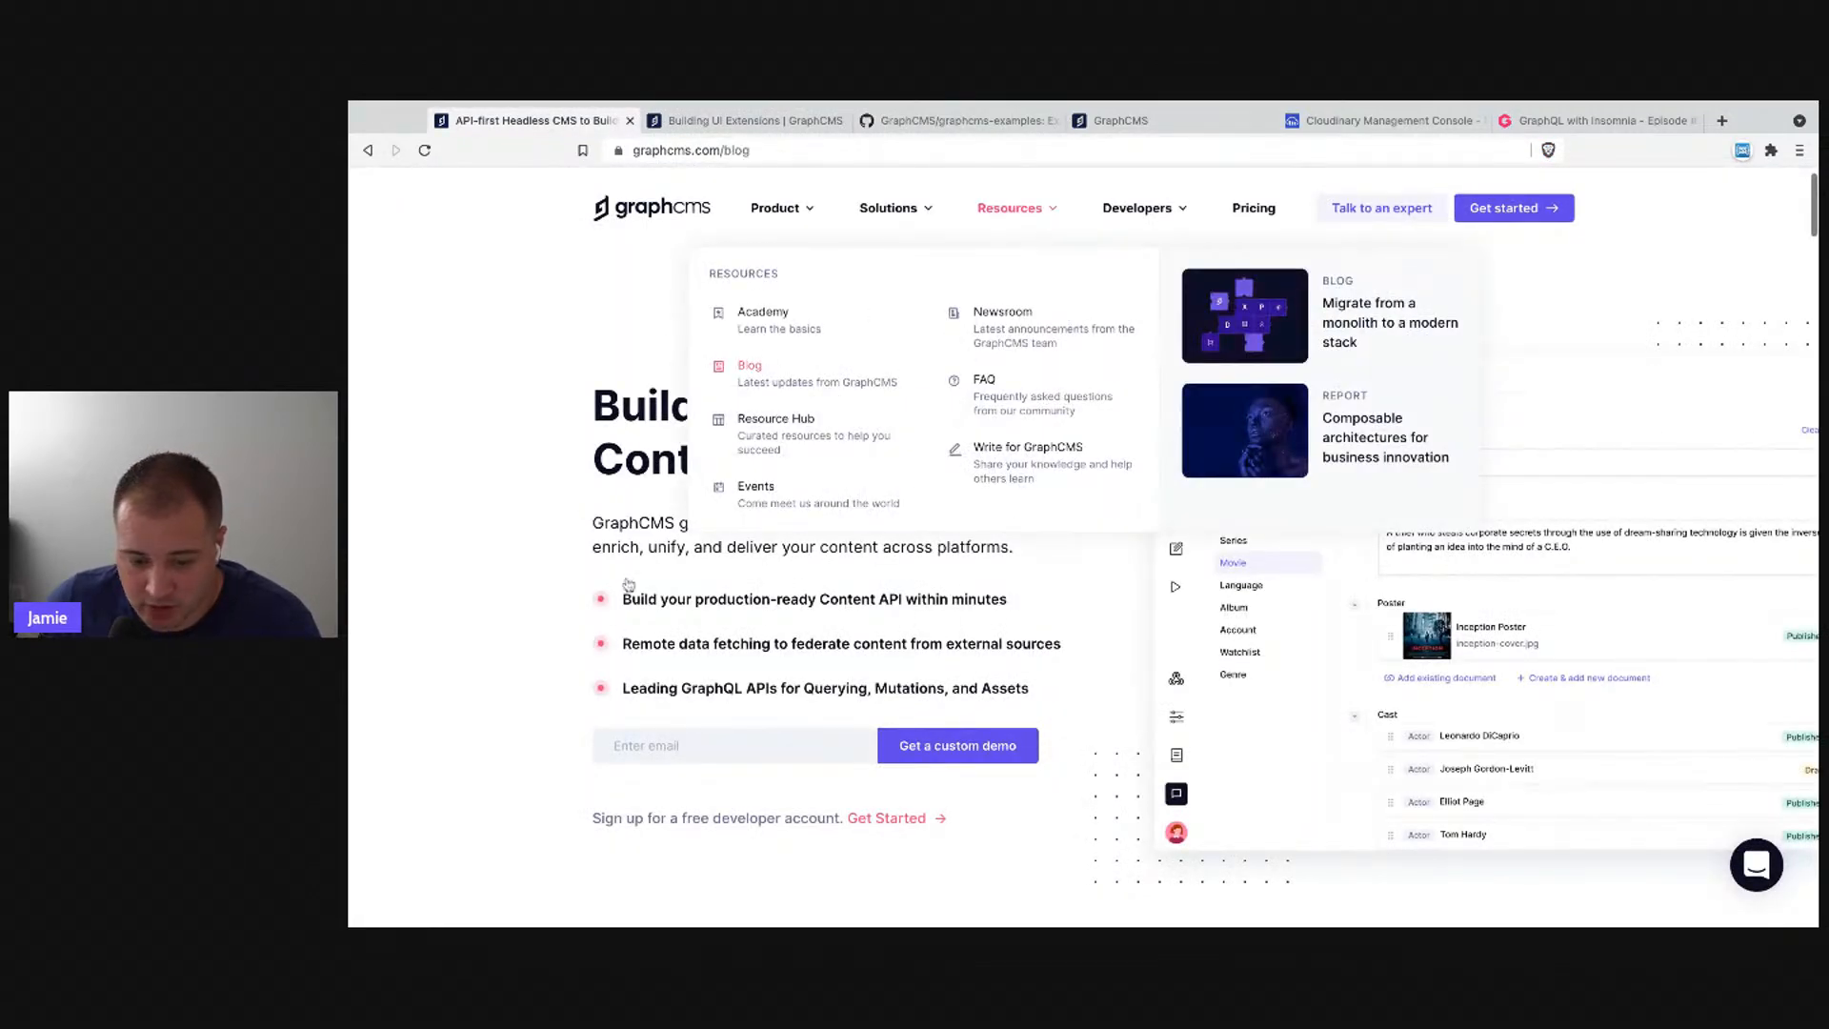
pyautogui.click(772, 514)
# - Scroll to the Schedule section showing the October 20 Granular Permissions demo
pyautogui.scroll(-5, 772, 514)
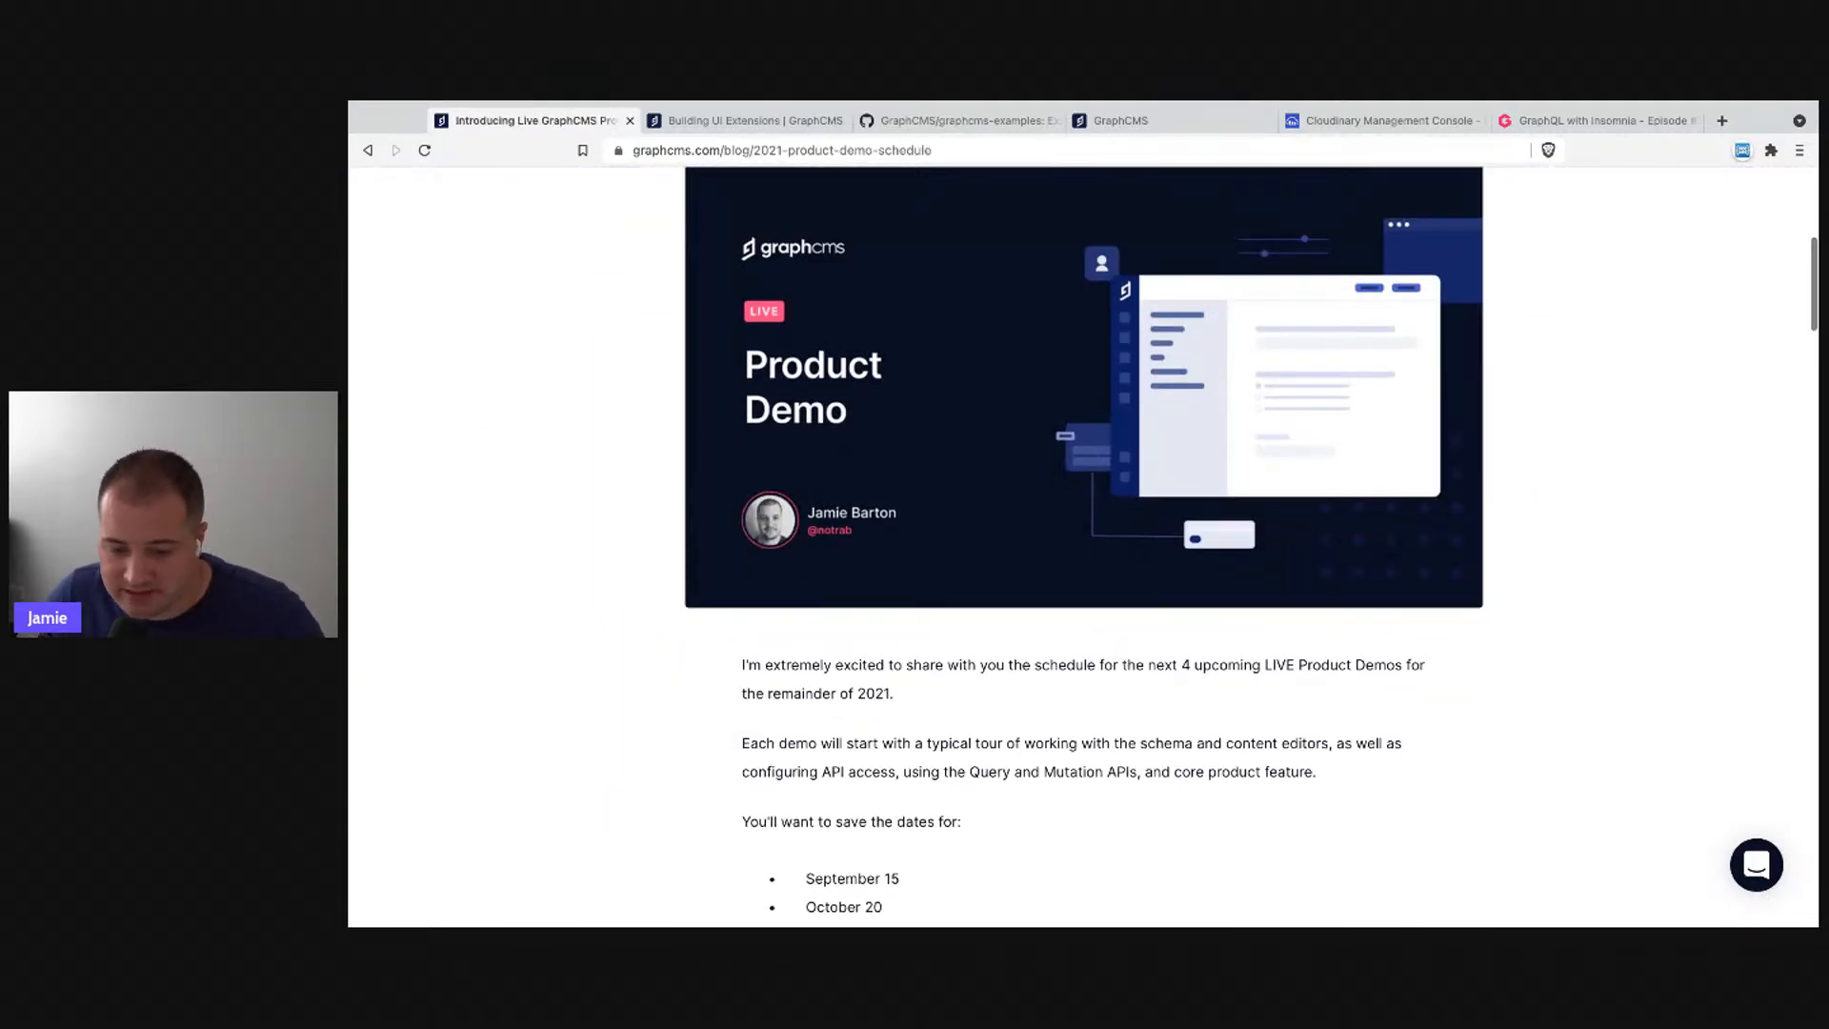
pyautogui.scroll(-5, 508, 552)
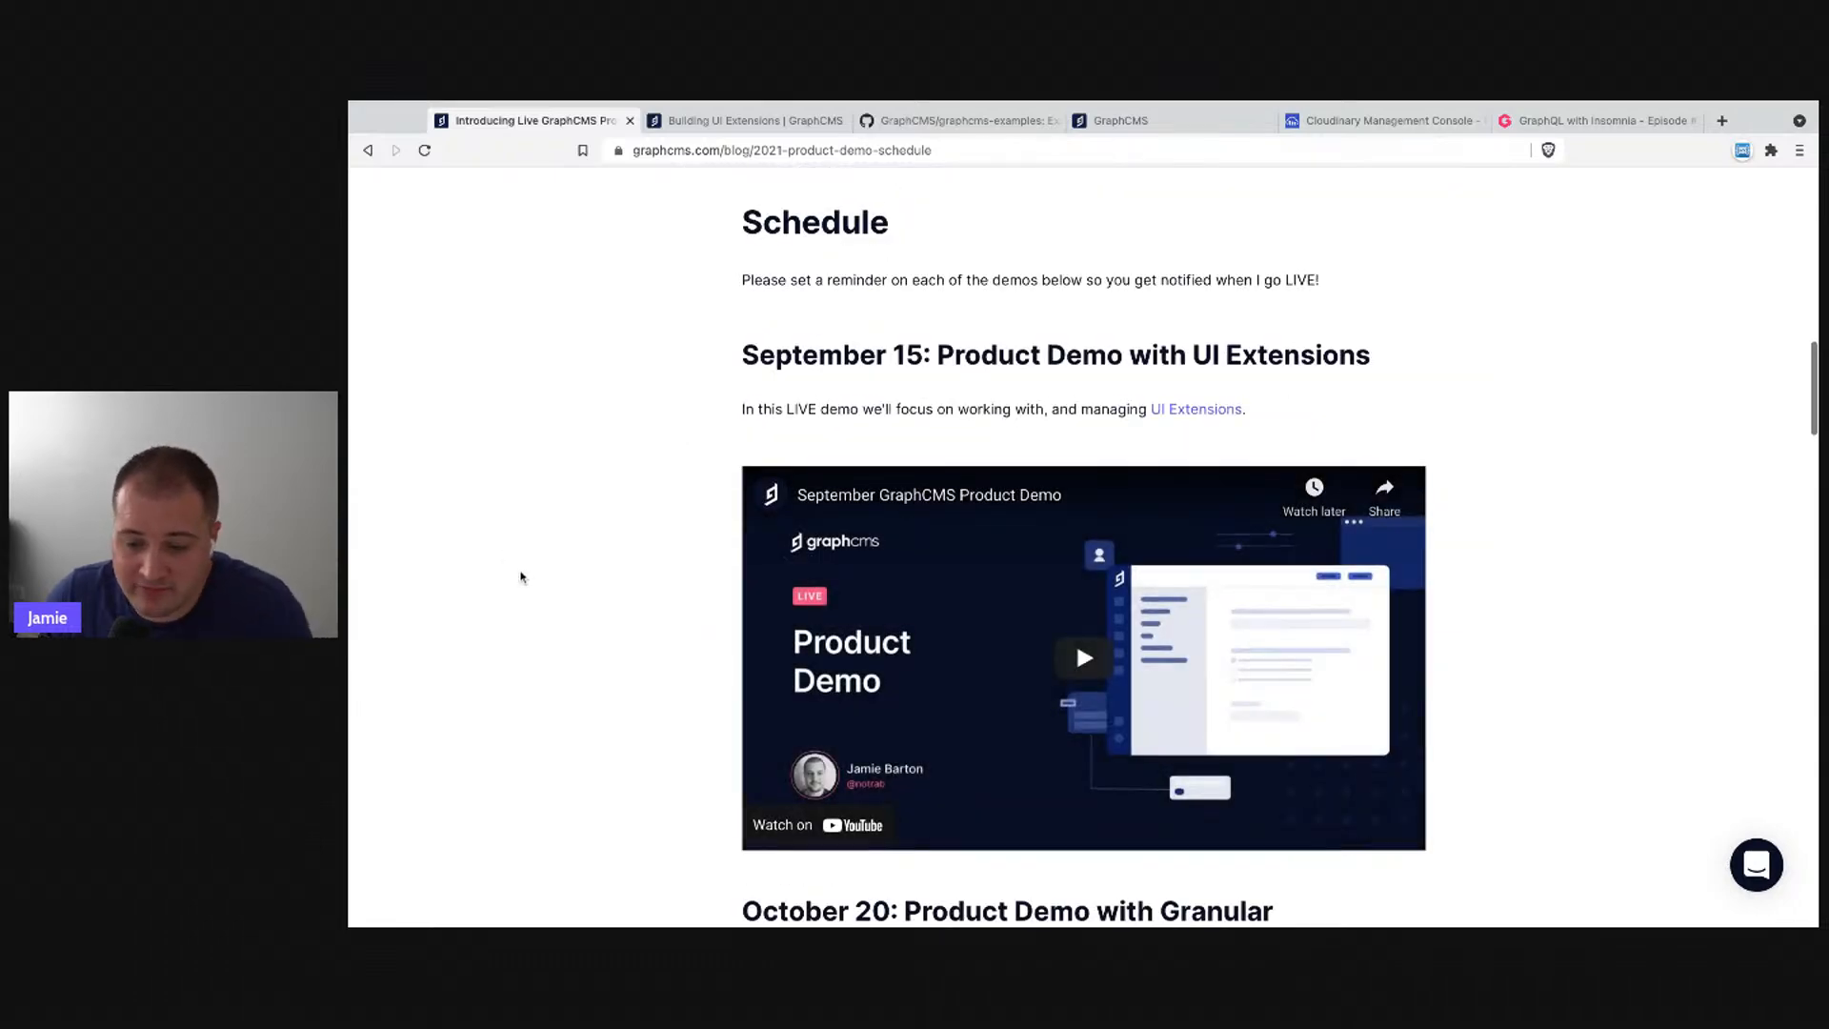
pyautogui.scroll(-1, 520, 576)
pyautogui.scroll(-2, 521, 577)
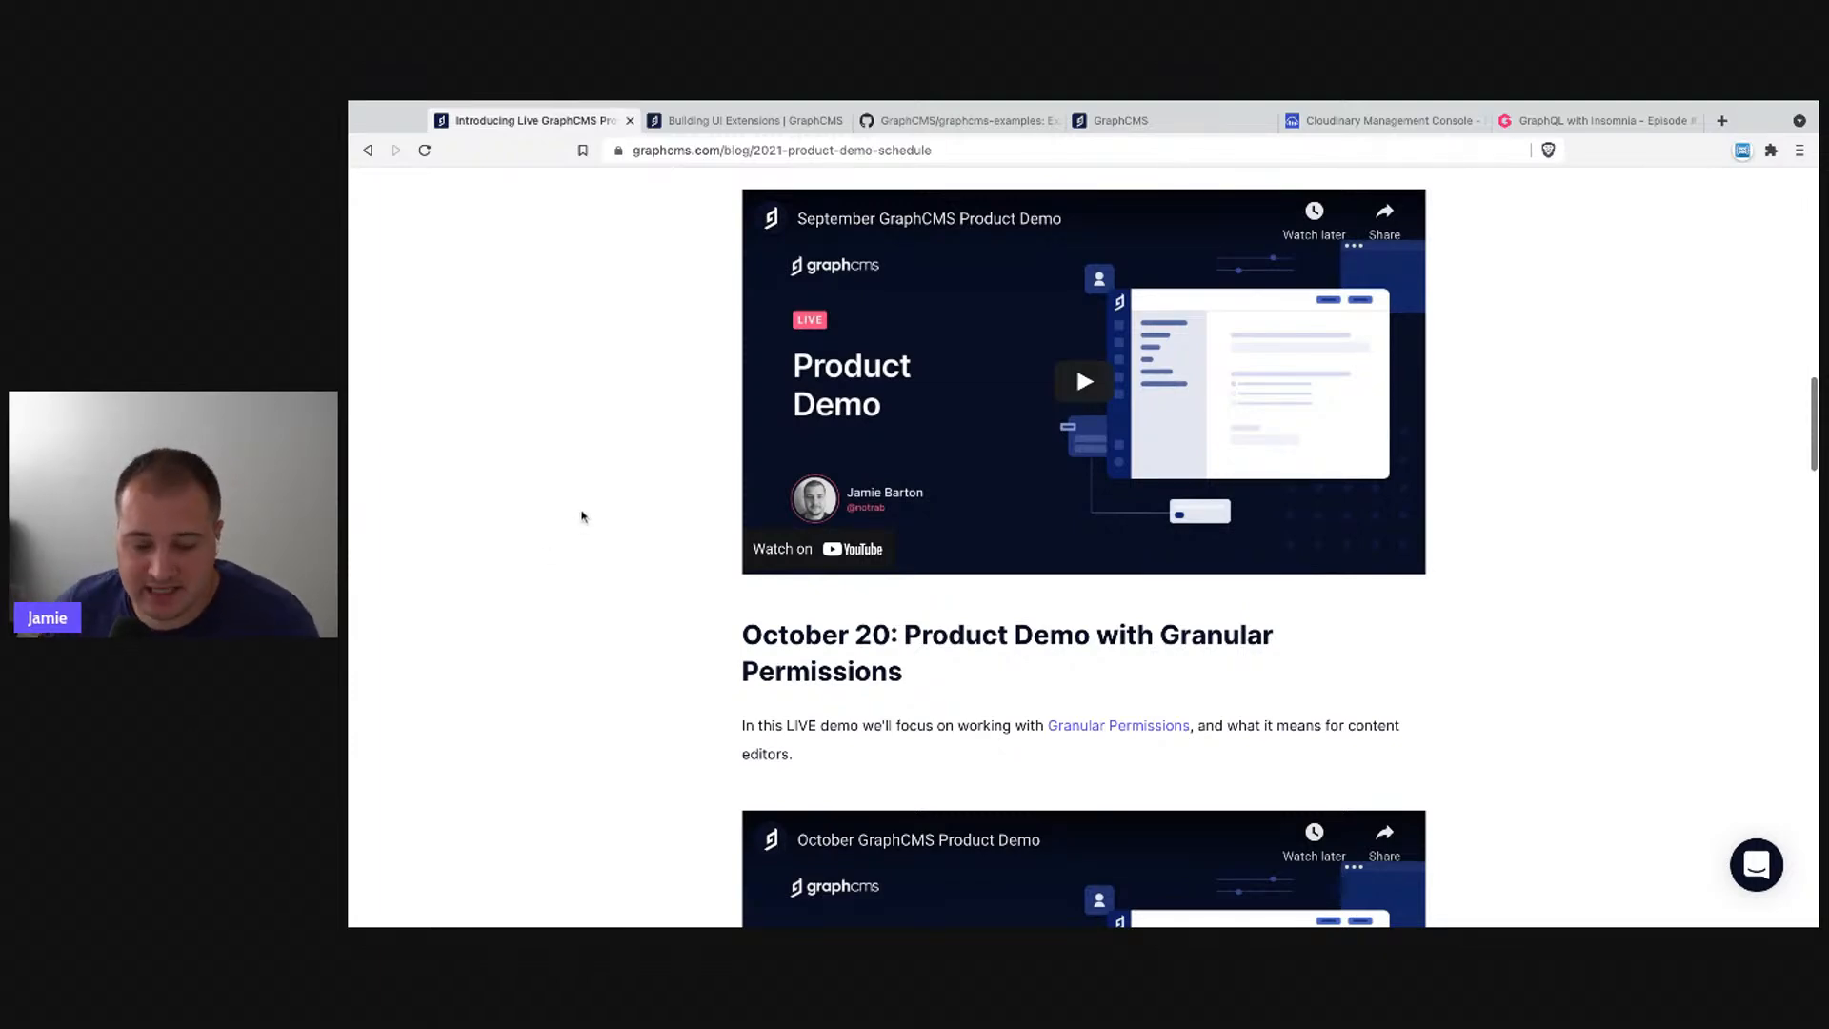
pyautogui.scroll(-5, 563, 538)
pyautogui.scroll(2, 572, 536)
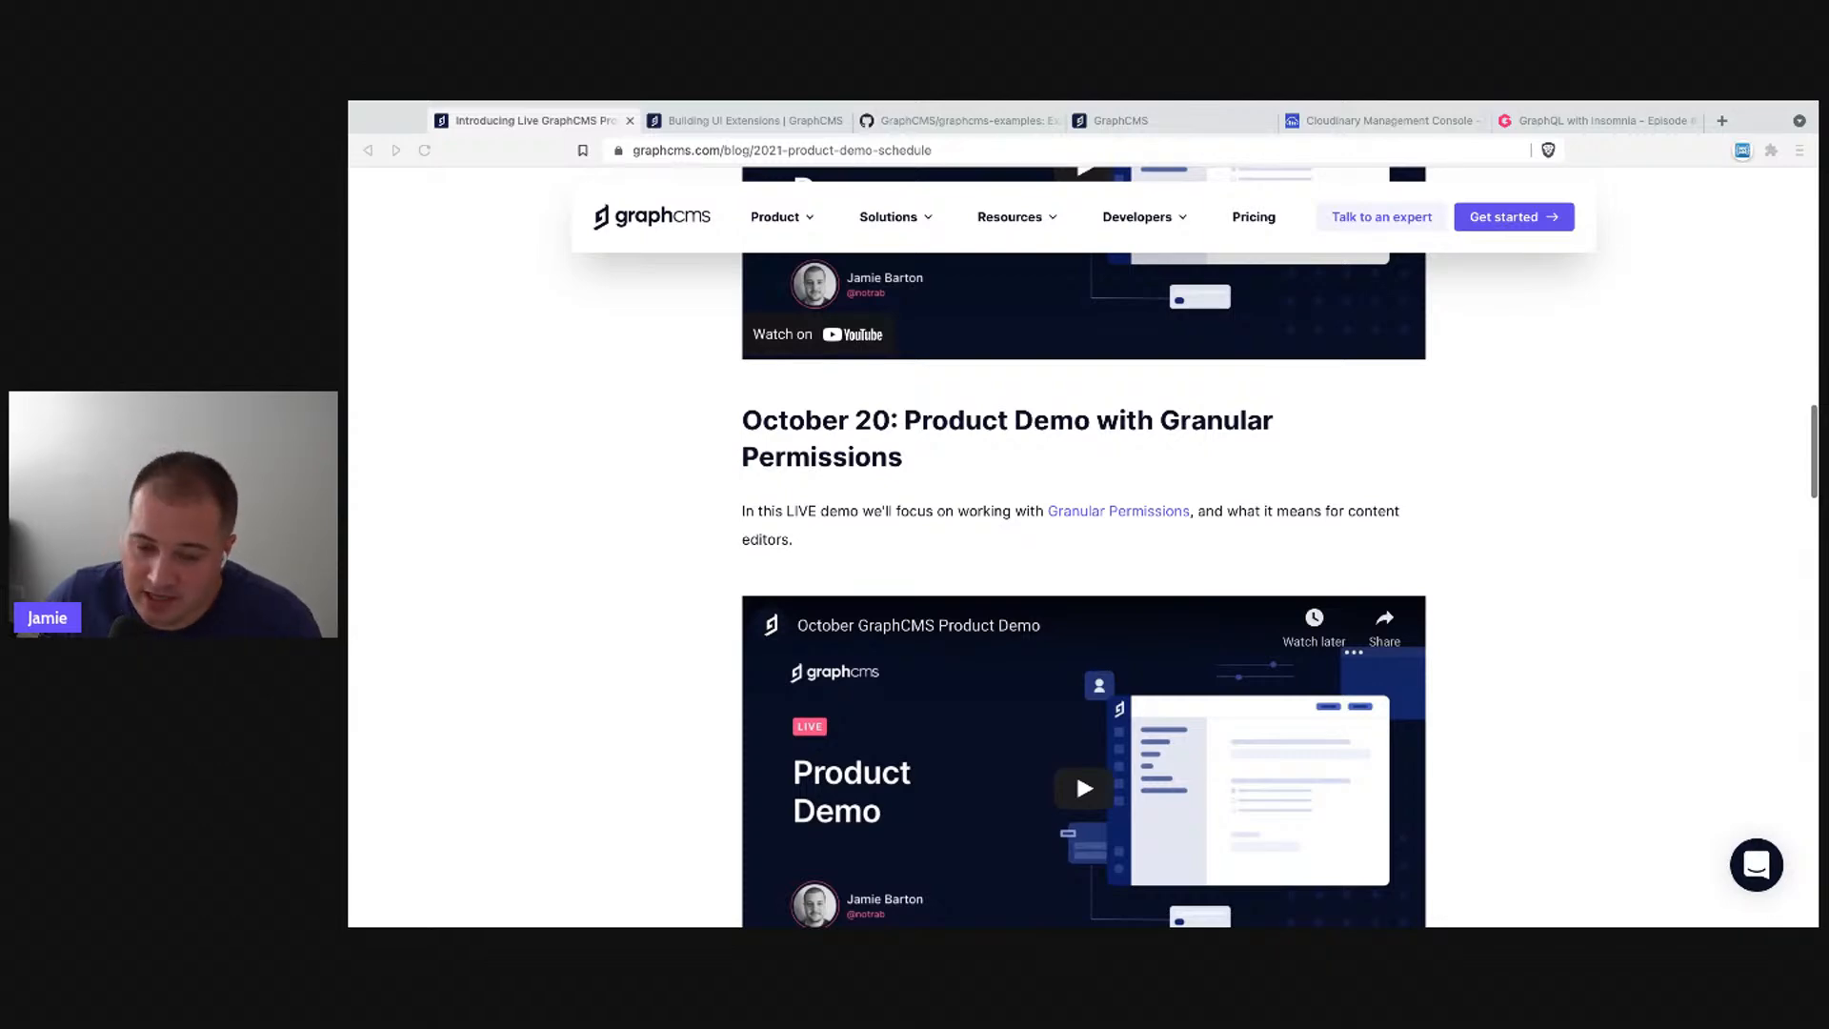
pyautogui.scroll(5, 1129, 696)
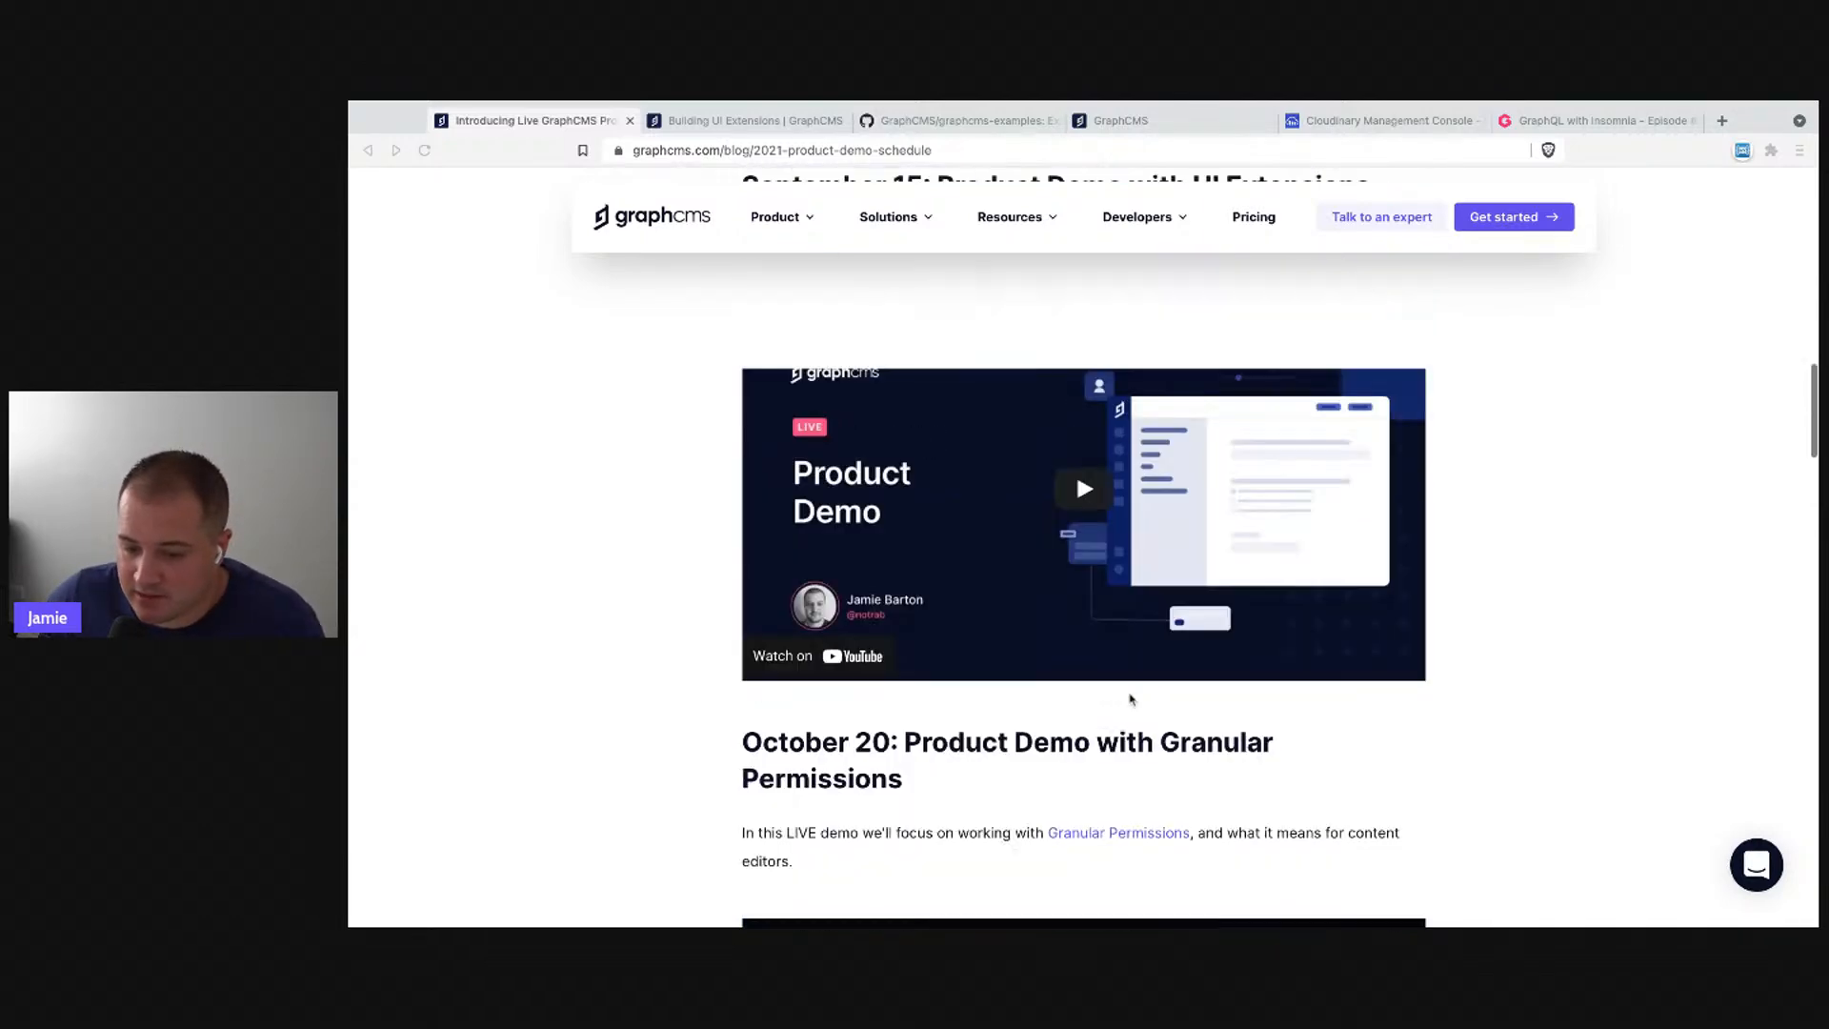